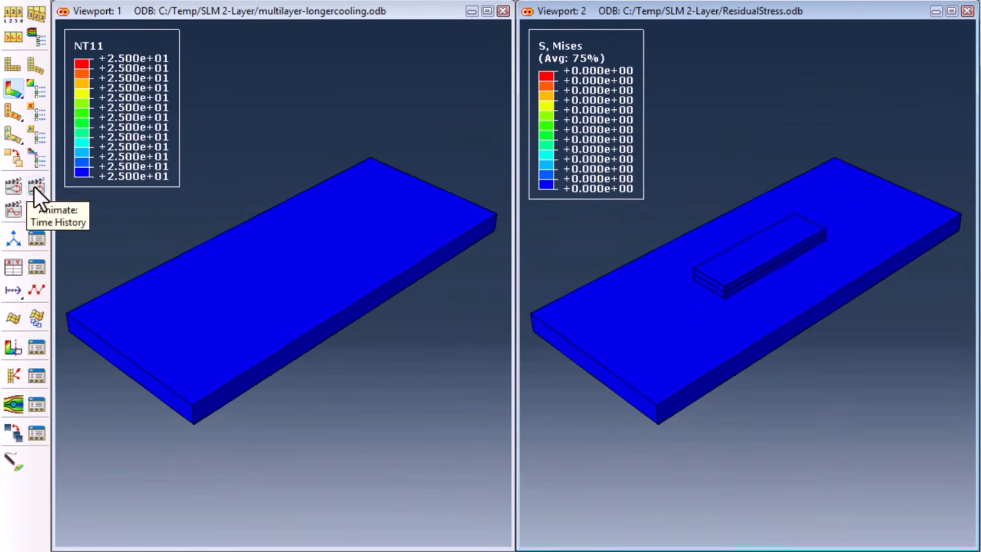
# - Play the time-history animation of the NT11 temperature and Mises stress results
pyautogui.click(35, 186)
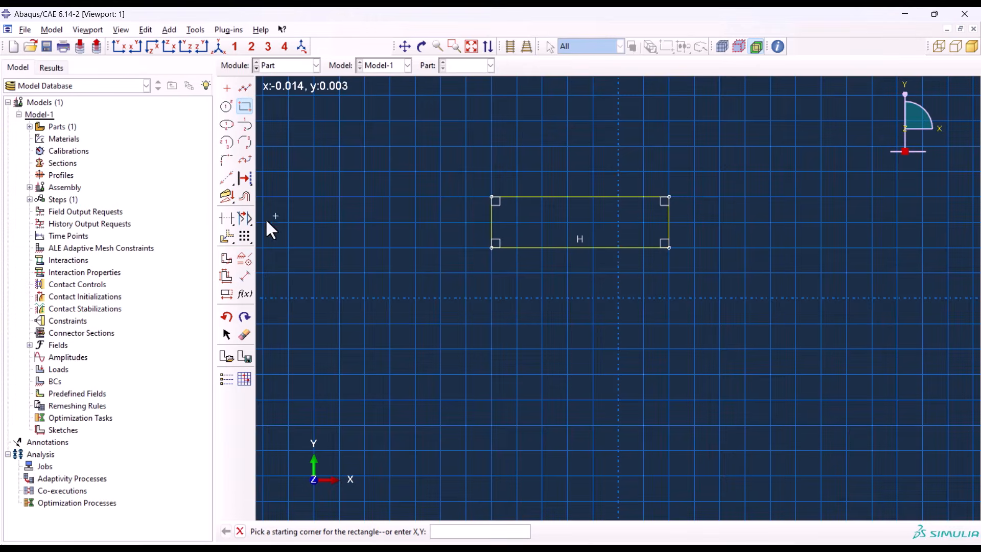
# - Dimension the left vertical side of the sketched rectangle
pyautogui.click(245, 277)
pyautogui.click(488, 217)
pyautogui.click(458, 217)
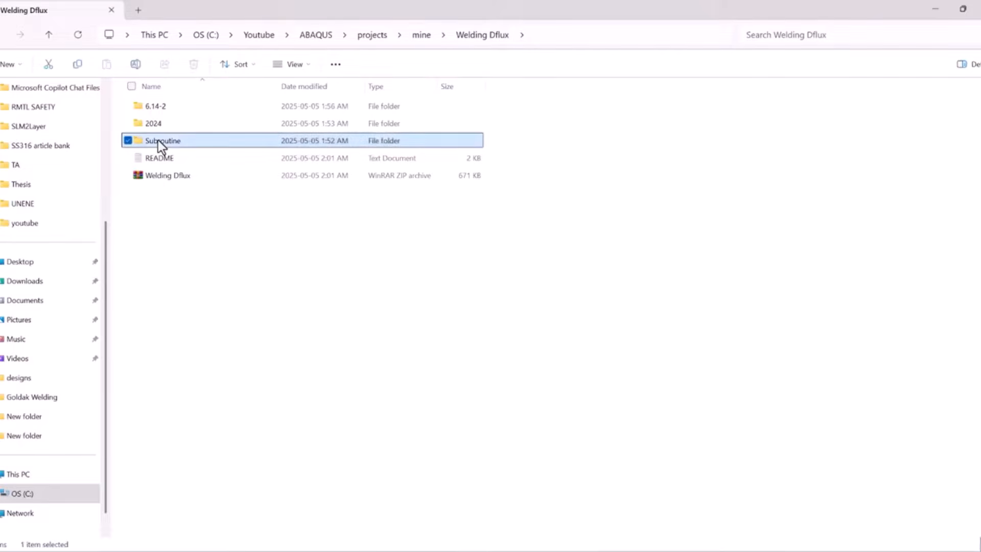
# - Switch to File Explorer and browse the Subroutine and 2024 folders of the Welding Dflux project
pyautogui.doubleClick(158, 140)
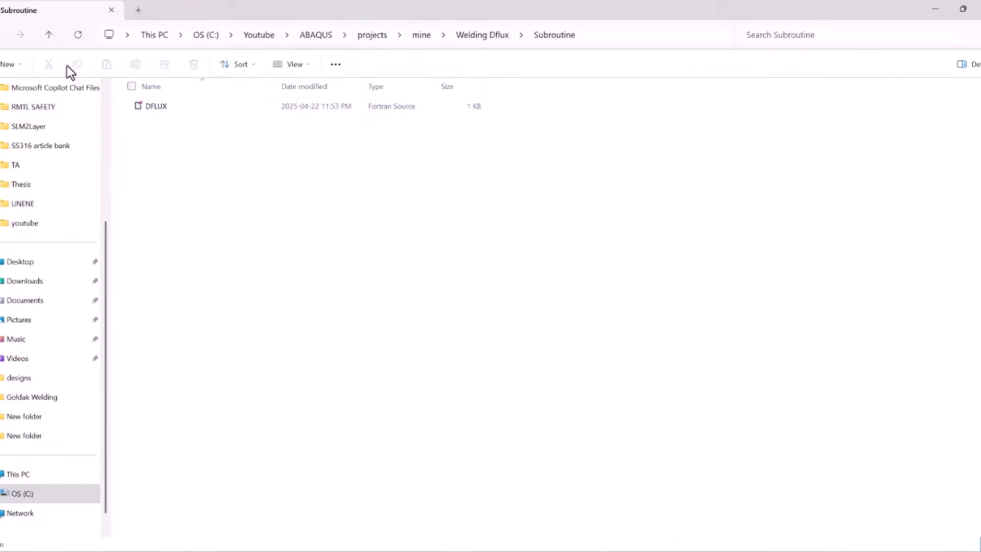
pyautogui.click(44, 38)
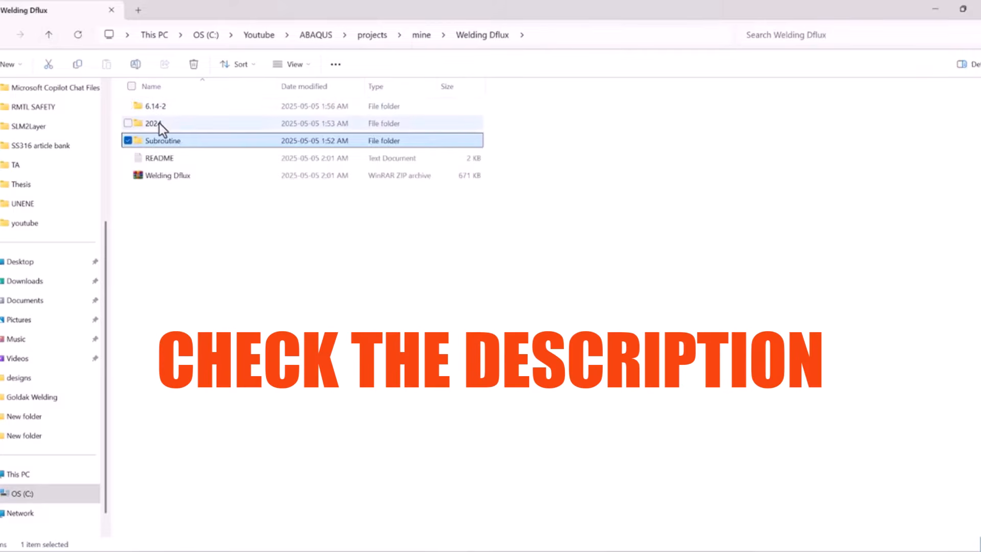
pyautogui.doubleClick(159, 124)
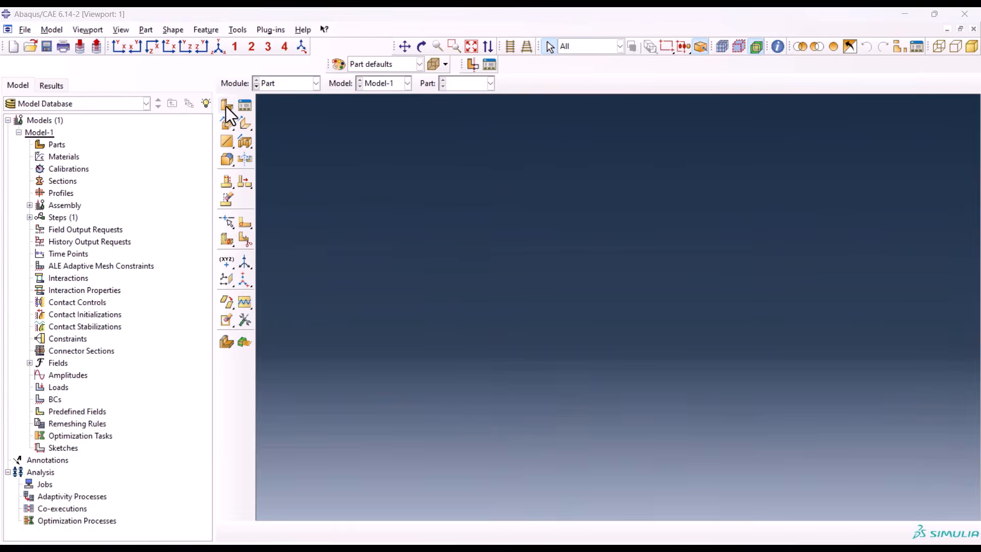
# - Create a 3D deformable solid extrusion part named substrate with approximate size 0.1 and sketch a rectangle about 0.006 high
pyautogui.click(228, 106)
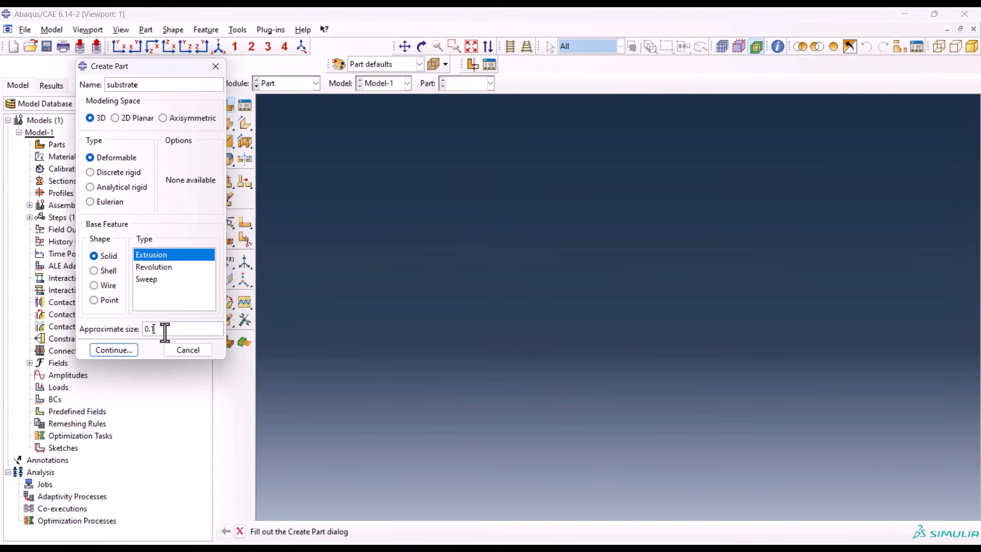
pyautogui.press('Return')
pyautogui.click(245, 107)
pyautogui.click(466, 197)
pyautogui.click(745, 273)
# - Dimension the substrate rectangle with a height of 0.006 and a width of 0.05
pyautogui.click(247, 276)
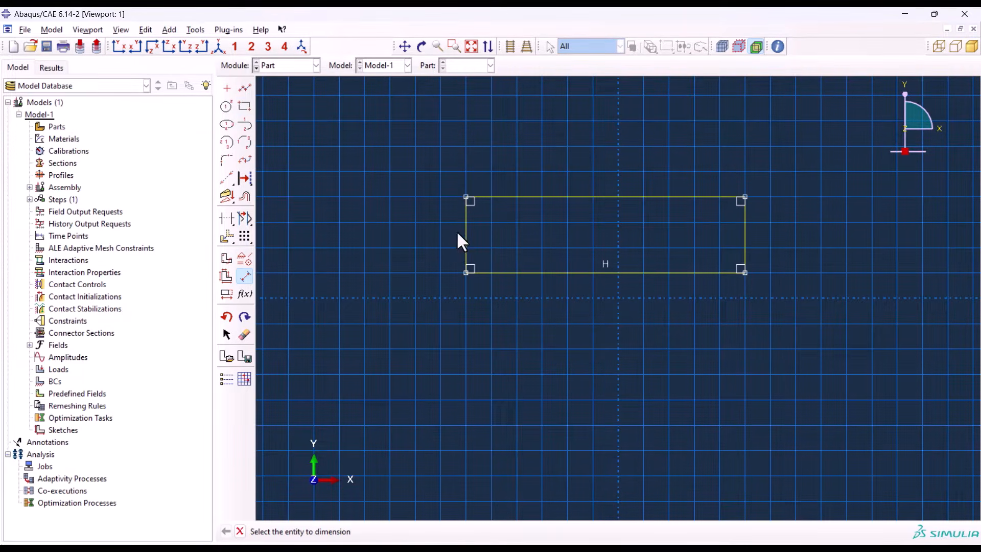
pyautogui.click(466, 231)
pyautogui.click(403, 221)
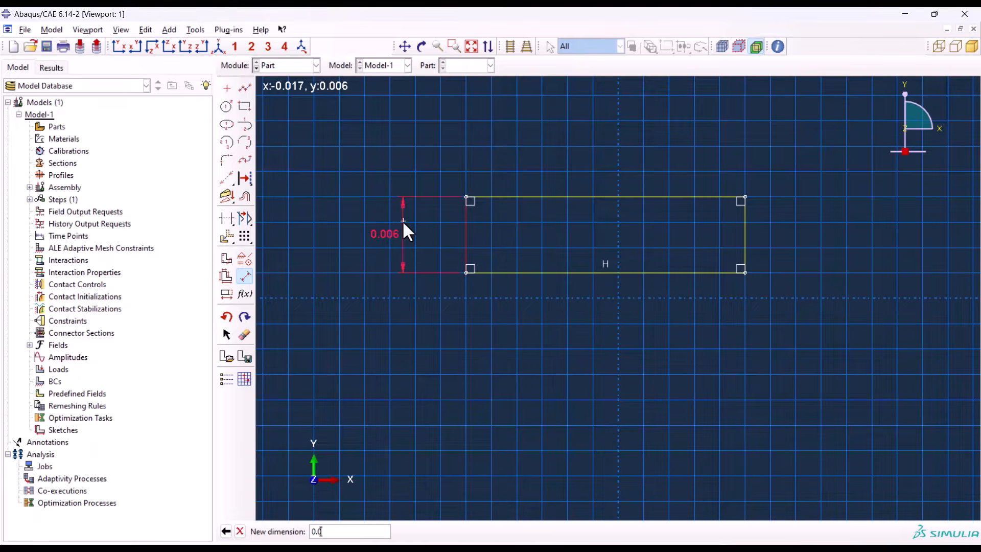
pyautogui.write('0.006')
pyautogui.press('Return')
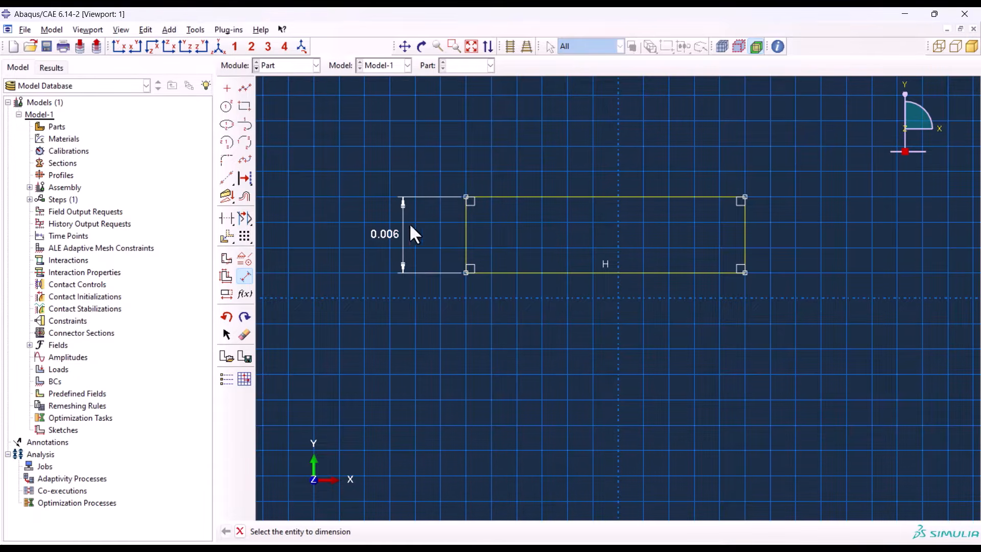
pyautogui.click(540, 277)
pyautogui.click(535, 303)
pyautogui.write('0.05')
pyautogui.press('Return')
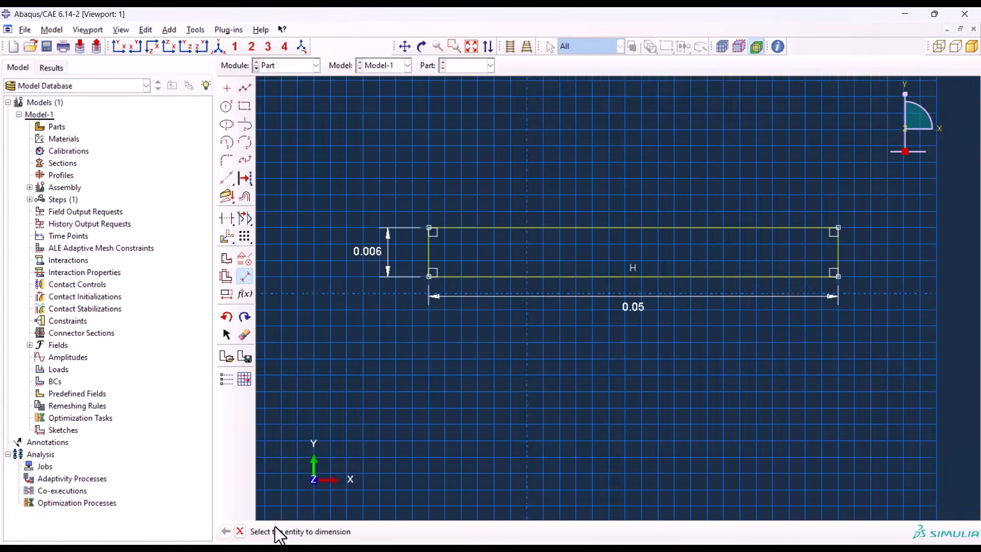
# - Finish the substrate sketch and extrude it to a depth of 0.12
pyautogui.click(240, 531)
pyautogui.click(402, 531)
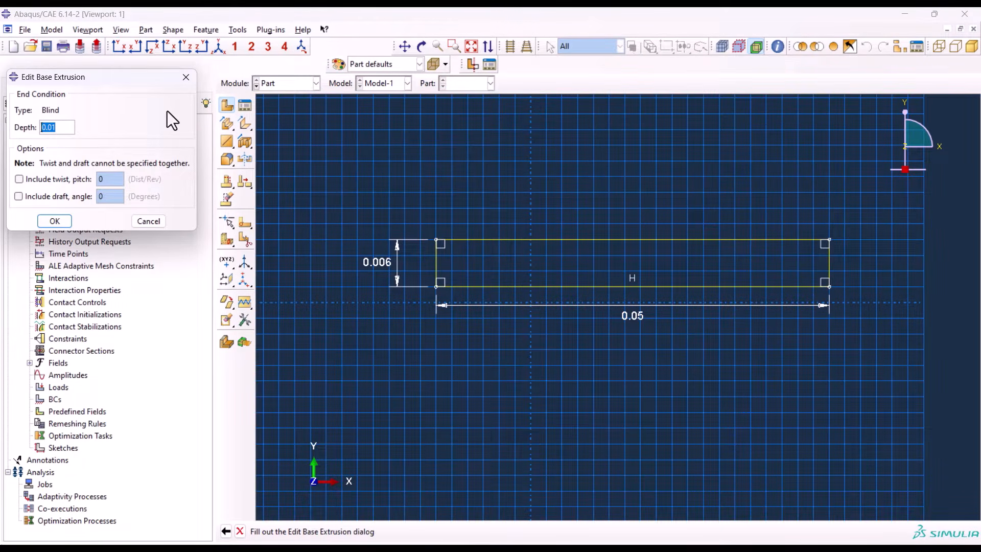
pyautogui.write('0.12')
pyautogui.press('Return')
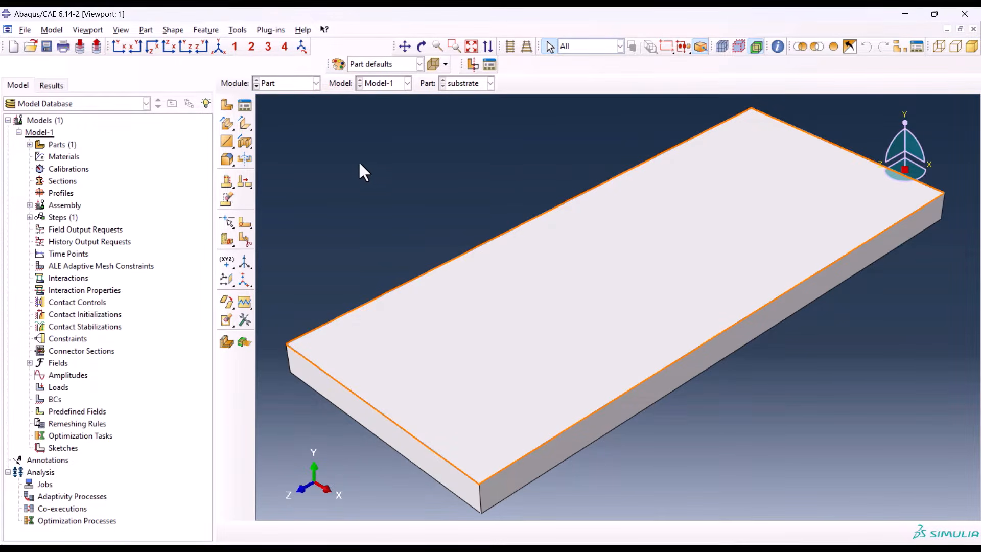
# - Create a 3D deformable solid extrusion part named layer with approximate size 0.05
pyautogui.click(226, 105)
pyautogui.write('layer')
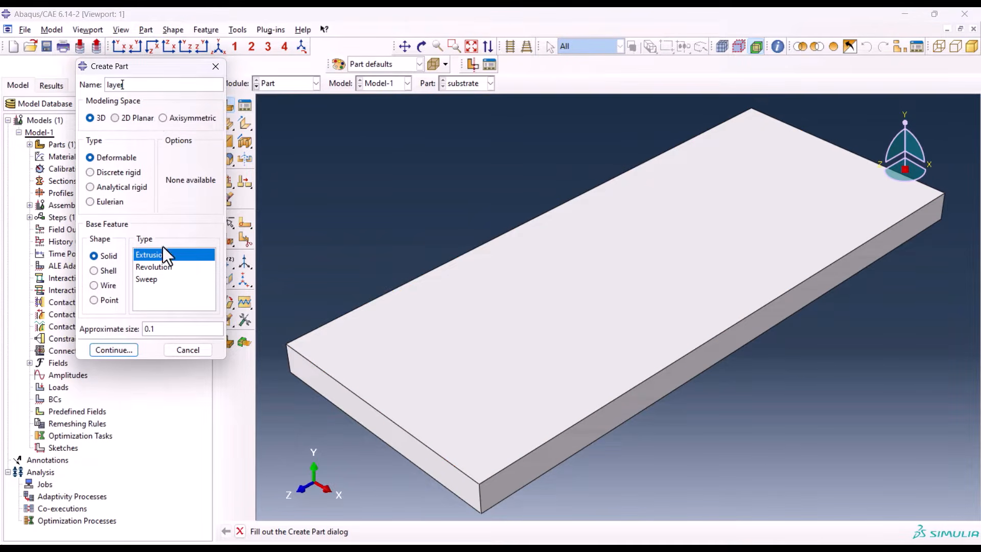
pyautogui.click(156, 329)
pyautogui.press('BackSpace')
pyautogui.write('05')
pyautogui.click(114, 351)
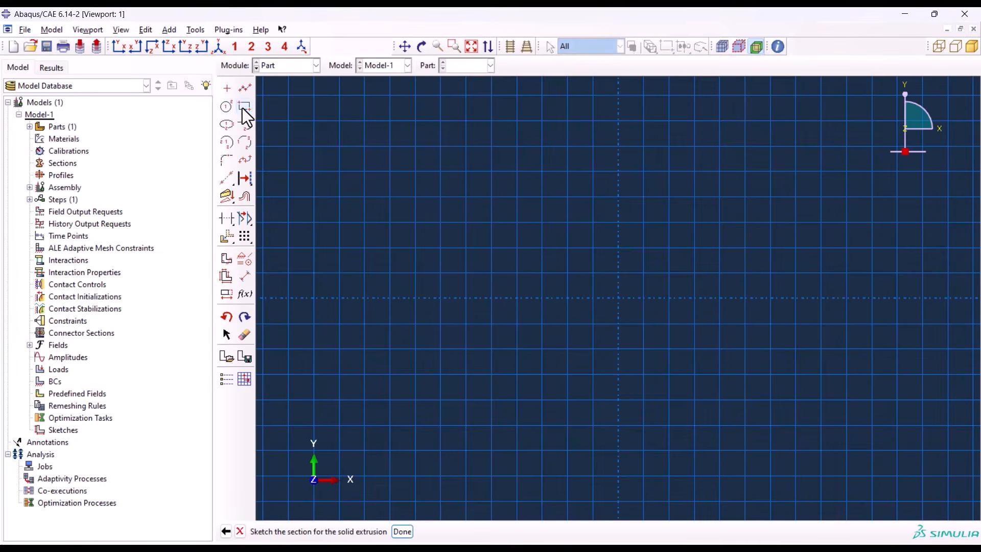
# - Sketch a rectangle for the layer section and dimension it 0.002 high and 0.012 wide
pyautogui.click(491, 197)
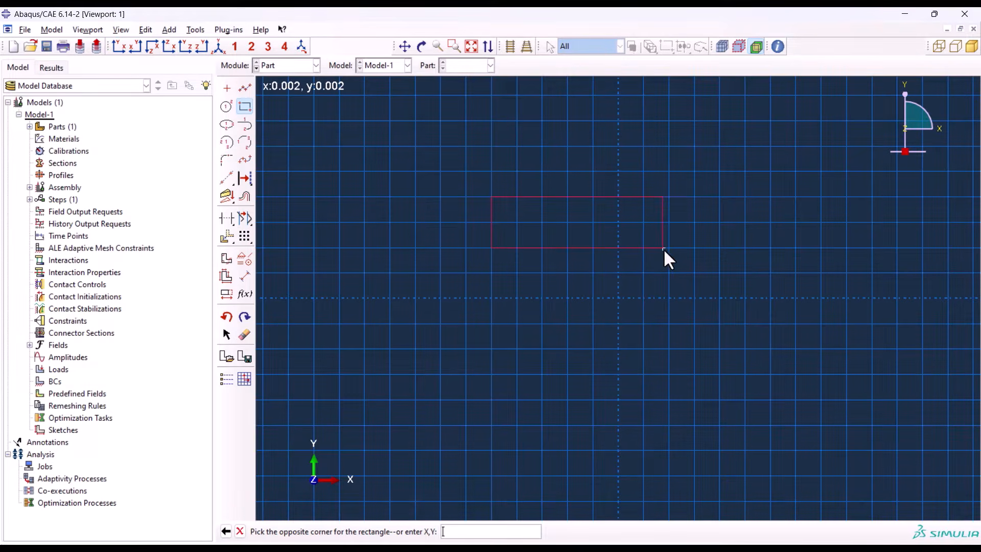
pyautogui.click(670, 247)
pyautogui.click(245, 276)
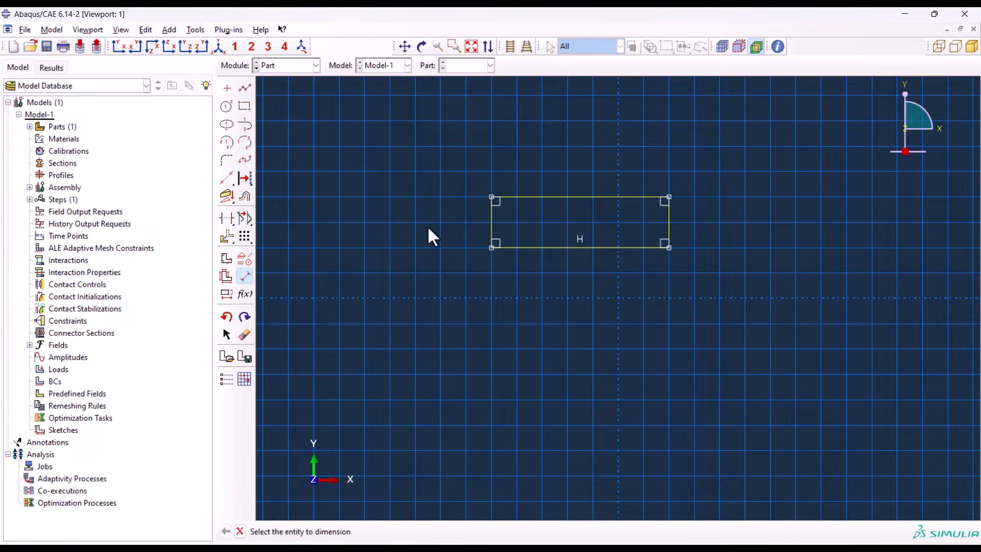
pyautogui.click(489, 221)
pyautogui.click(459, 219)
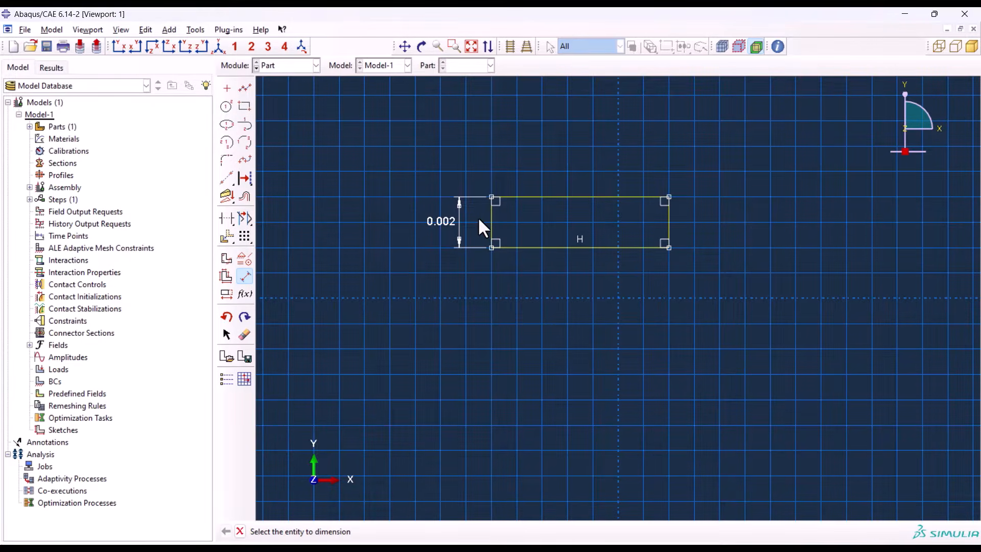
pyautogui.click(553, 247)
pyautogui.click(555, 280)
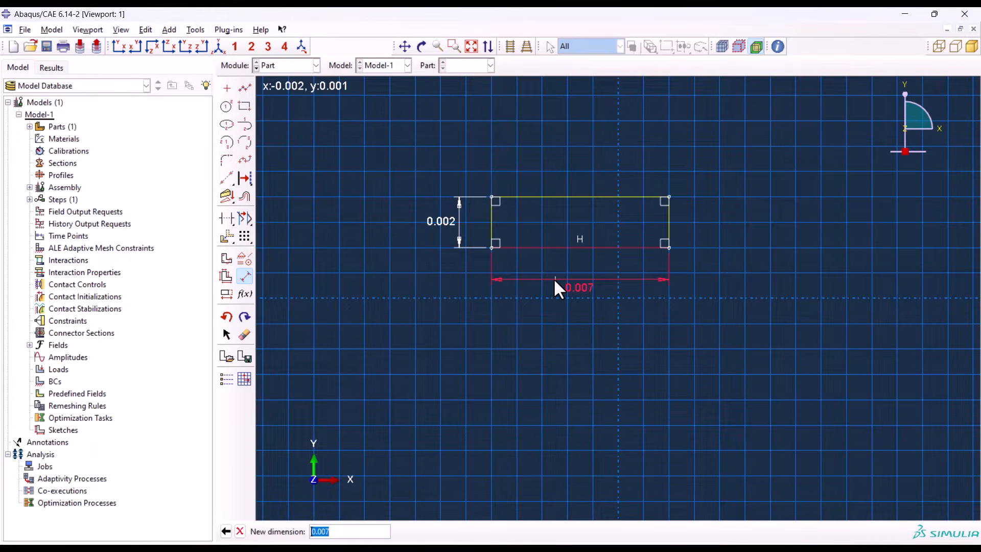
pyautogui.write('0.012')
pyautogui.press('Return')
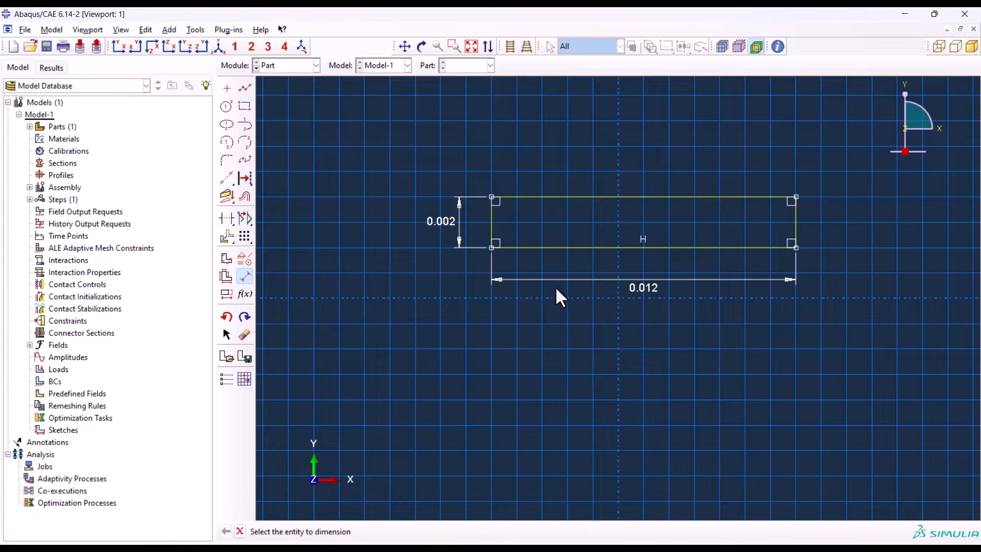
# - Finish the layer sketch and extrude it to a depth of 0.04
pyautogui.middleClick(514, 314)
pyautogui.middleClick(459, 308)
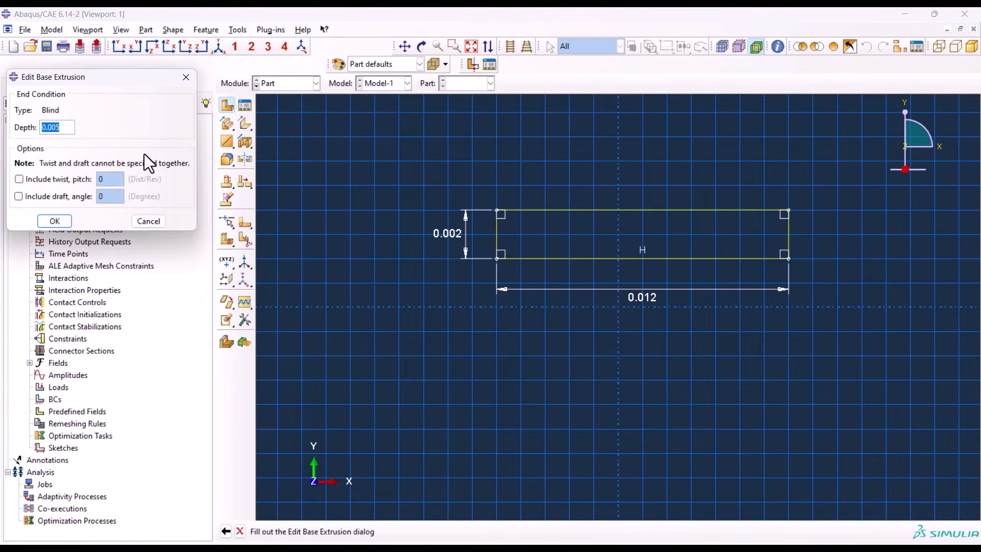
pyautogui.moveTo(52, 128); pyautogui.dragTo(91, 130)
pyautogui.write('4')
pyautogui.press('Return')
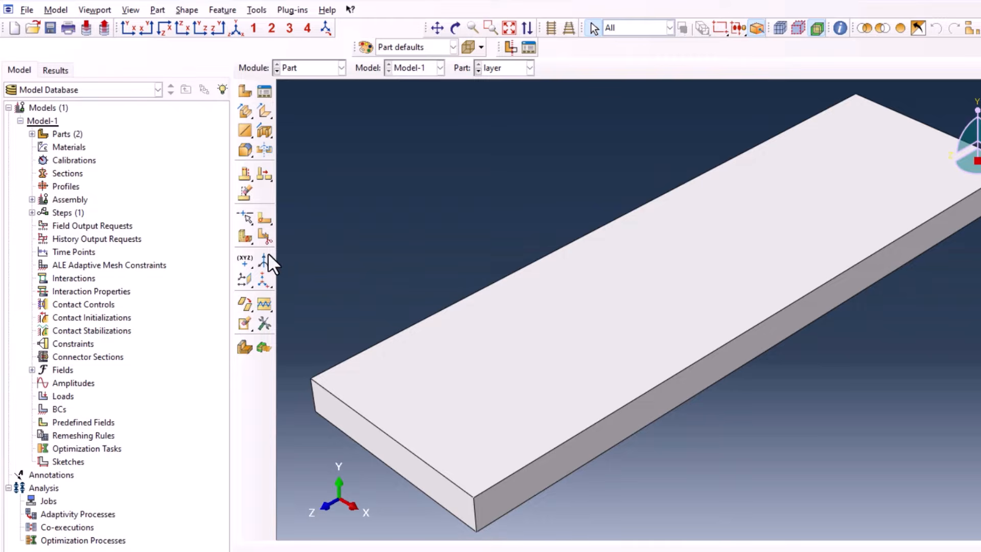
# - Partition the layer cell crosswise at mid-length with a plane through three midpoints of its long edges
pyautogui.click(244, 235)
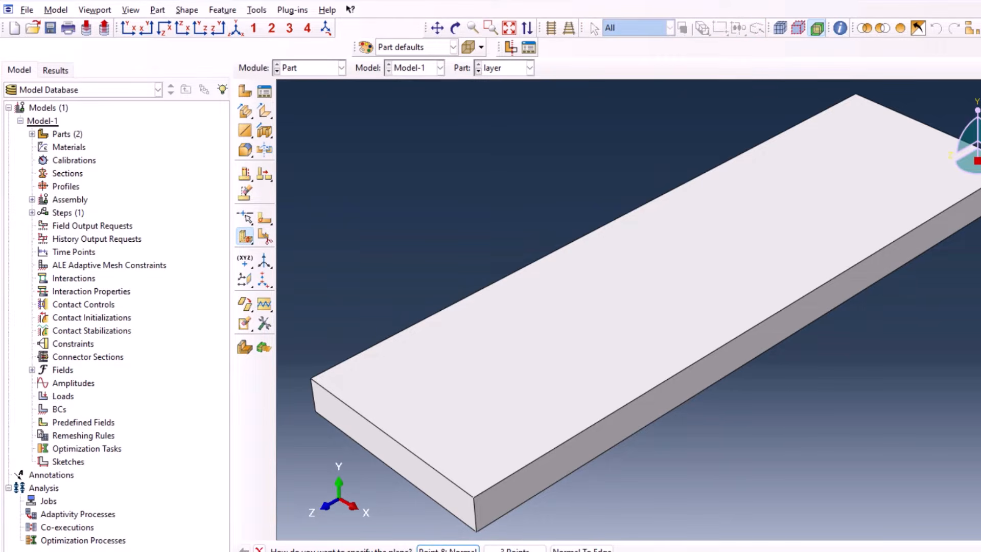
pyautogui.click(515, 549)
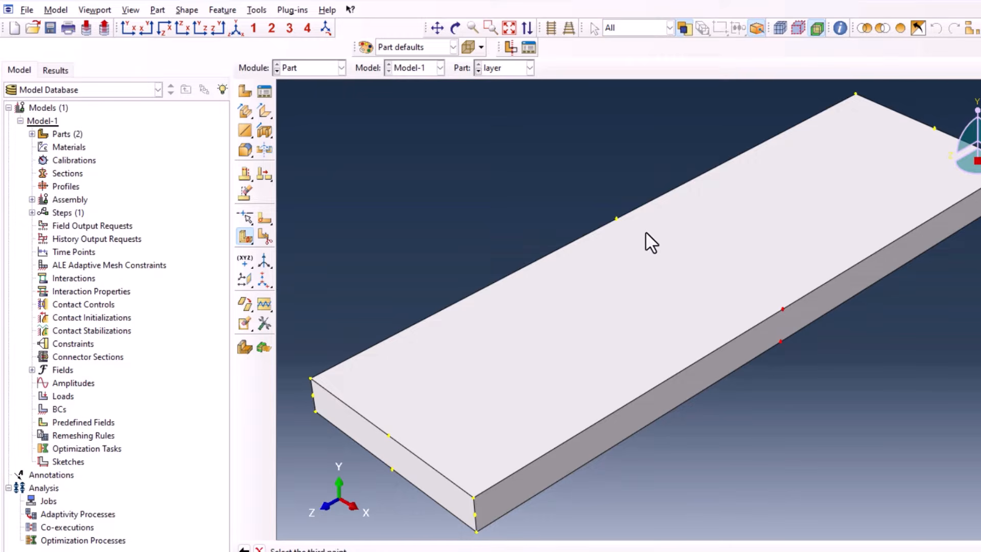
pyautogui.click(616, 219)
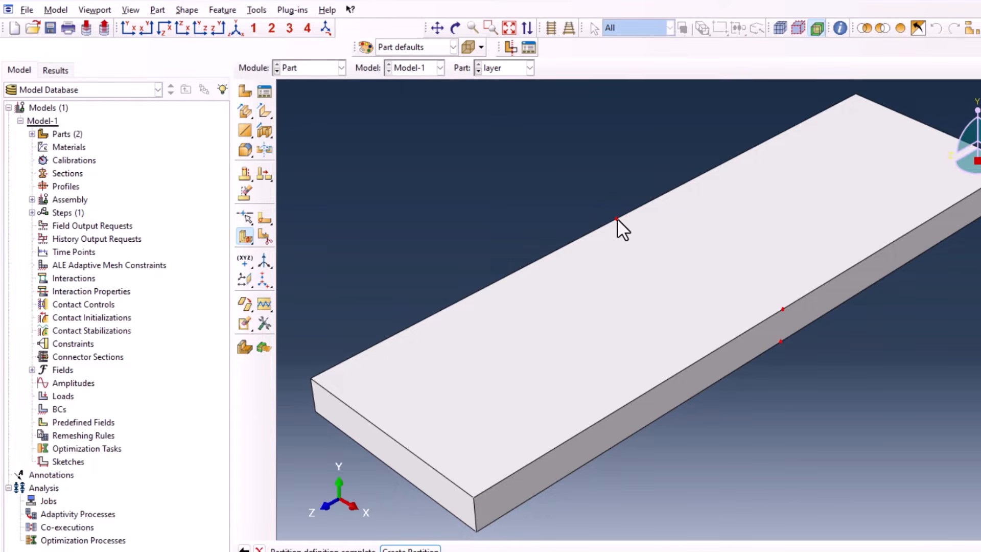
pyautogui.click(410, 549)
# - Partition the front half of the layer crosswise with a three-point plane through its long-edge midpoints
pyautogui.click(587, 312)
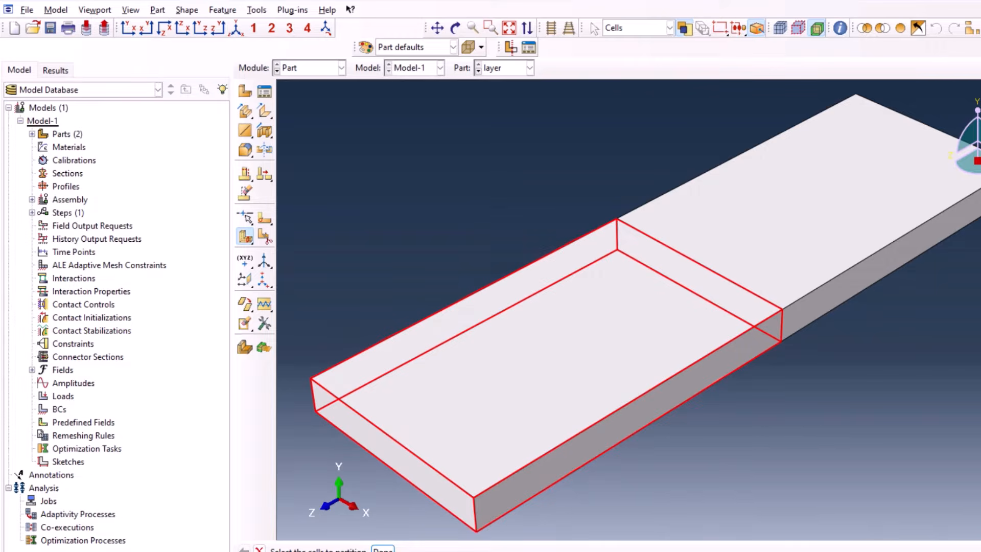
pyautogui.click(383, 550)
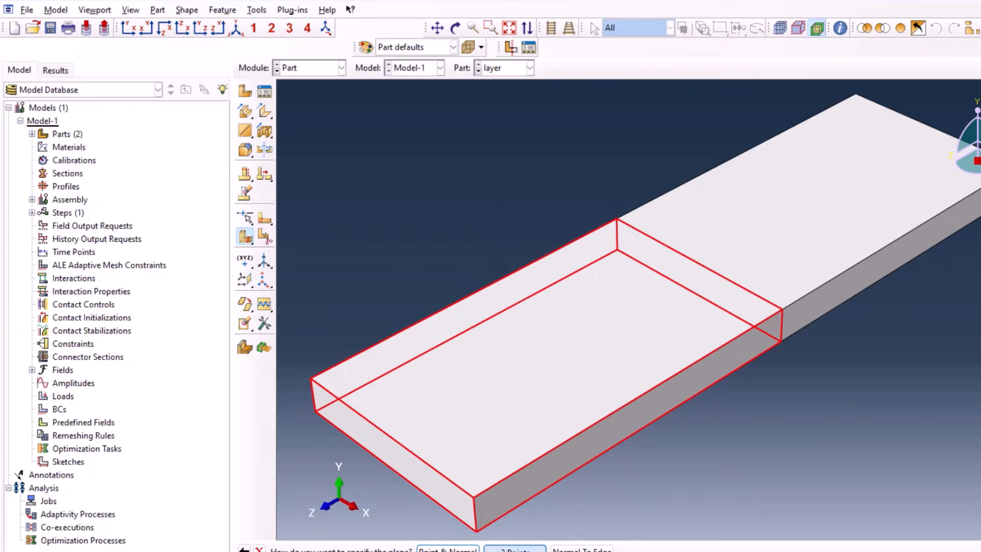
pyautogui.click(515, 549)
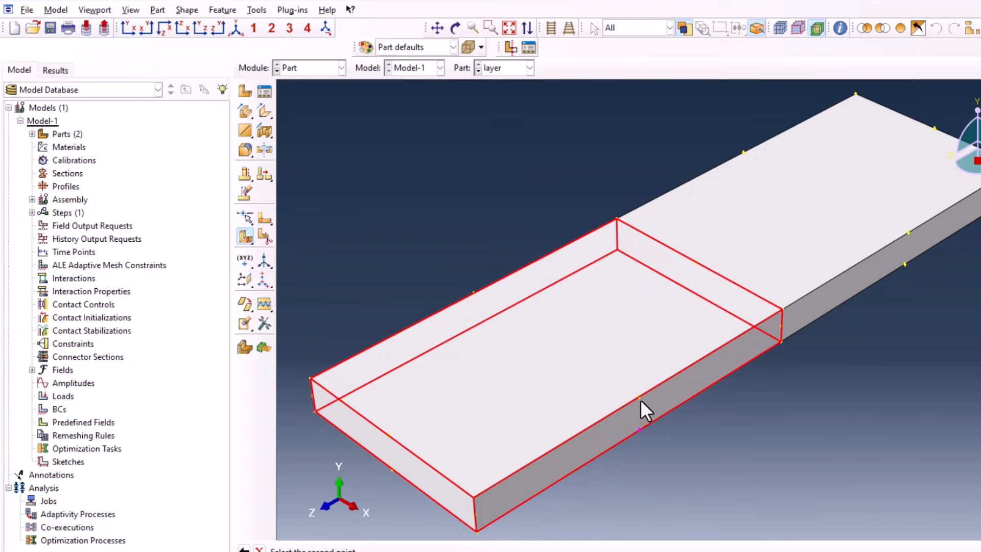
pyautogui.click(474, 293)
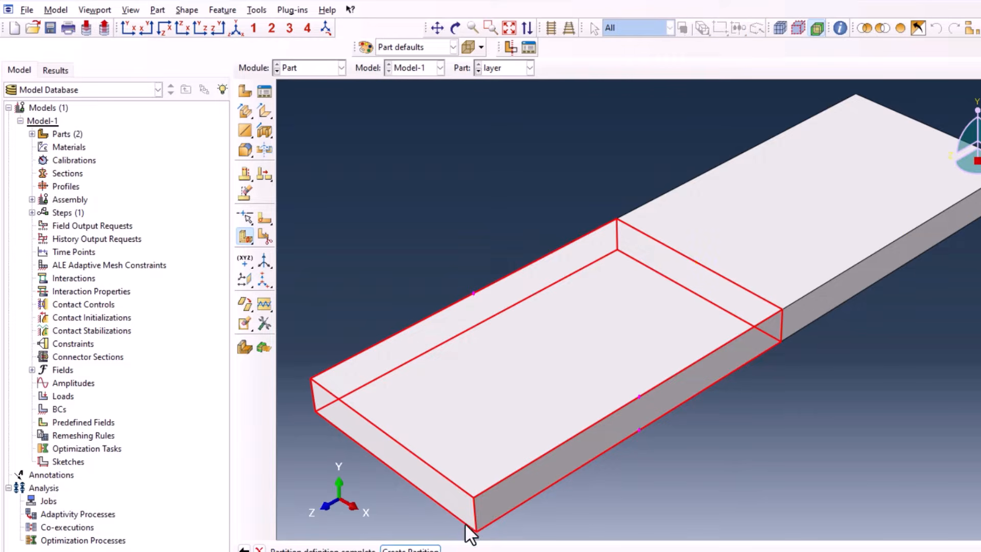
pyautogui.click(408, 549)
# - Partition the rear half of the layer crosswise with a three-point plane through its long-edge midpoints
pyautogui.click(840, 224)
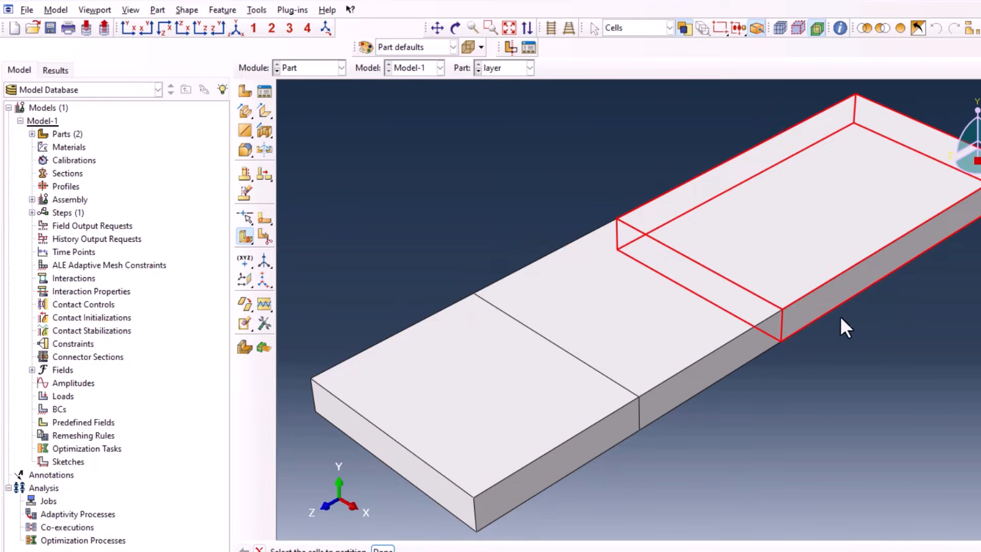
pyautogui.middleClick(905, 317)
pyautogui.click(530, 549)
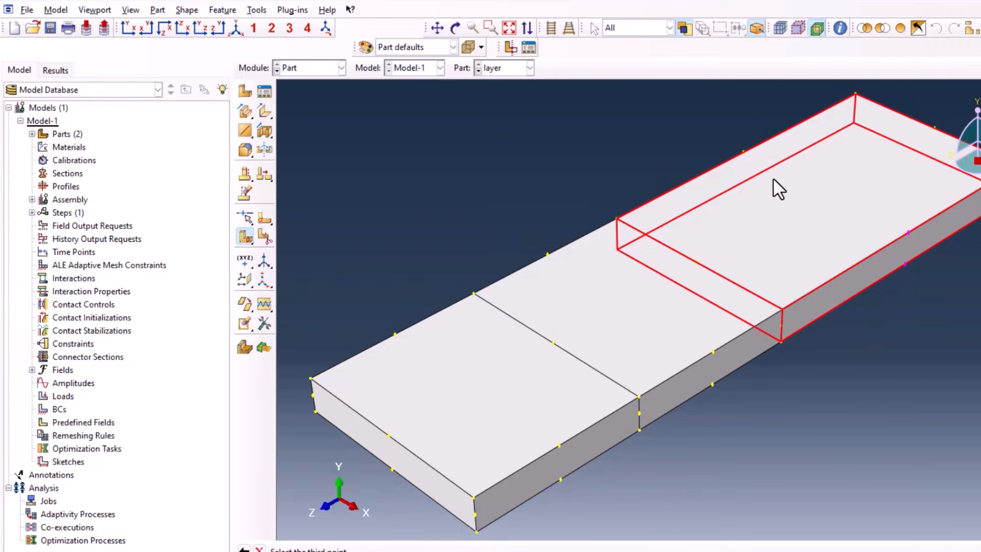
pyautogui.click(743, 152)
pyautogui.middleClick(632, 185)
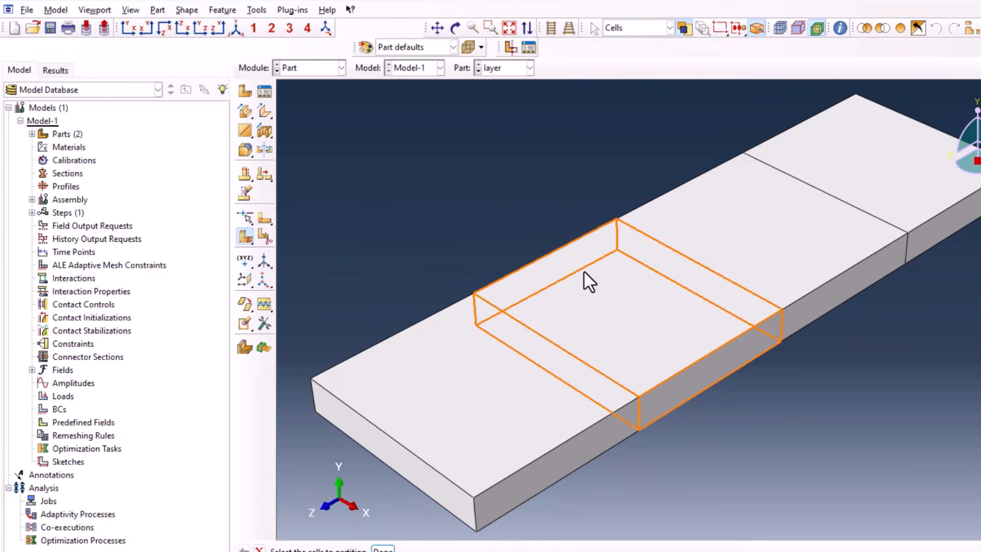
# - End the partitioning, display the substrate part and switch to the Property module
pyautogui.click(478, 72)
pyautogui.click(341, 68)
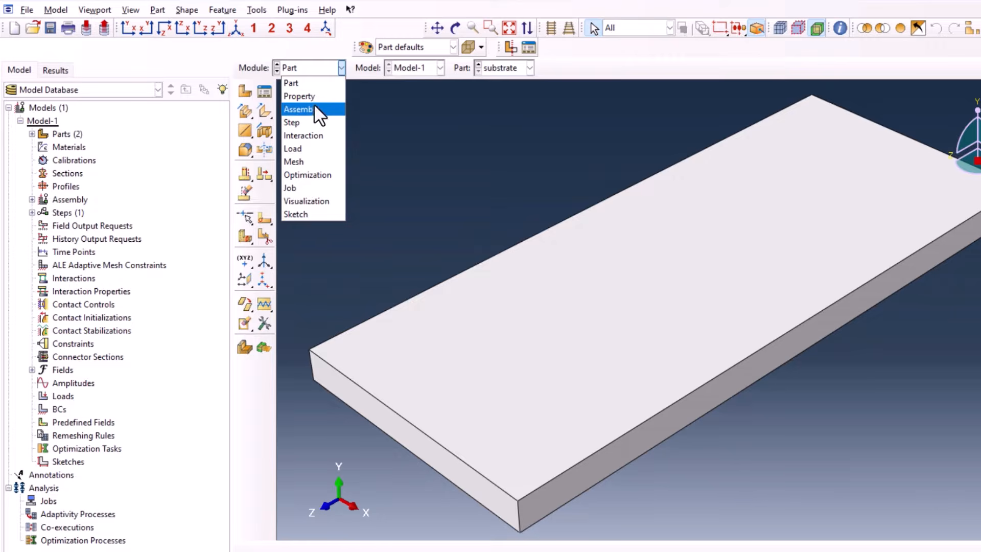
pyautogui.click(317, 97)
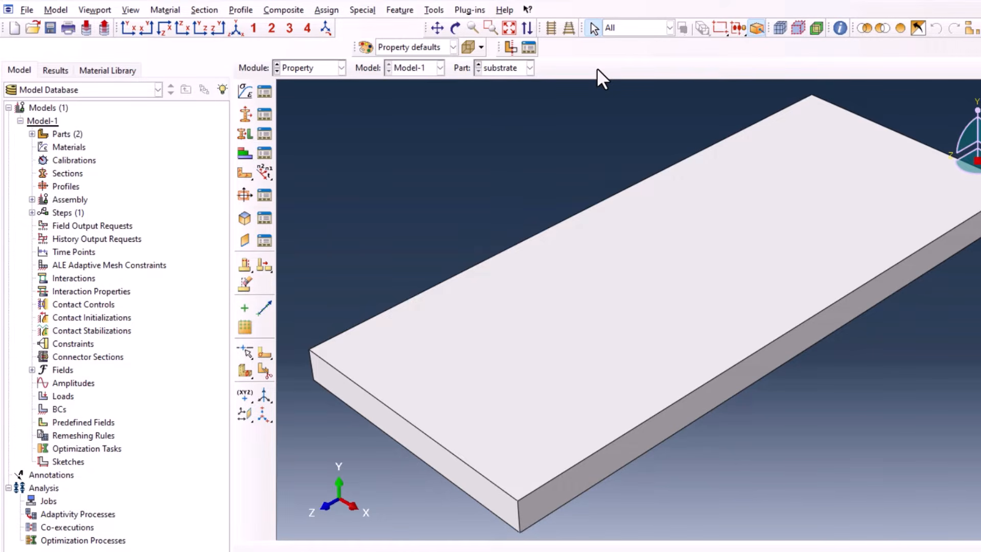
# - Create a material named layer and give it the layer density 8.11E+03 copied from the Excel property sheet
pyautogui.click(250, 86)
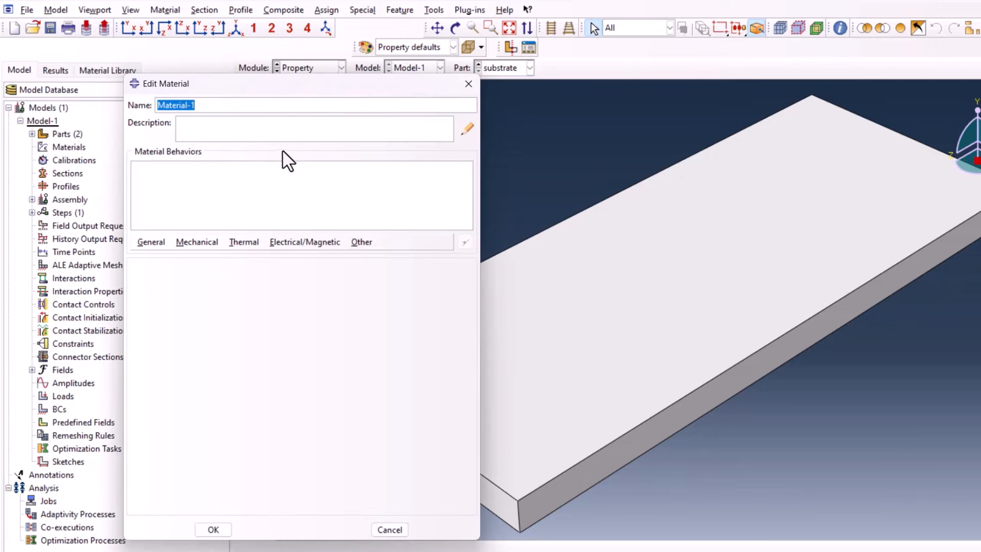
pyautogui.write('layer')
pyautogui.click(151, 242)
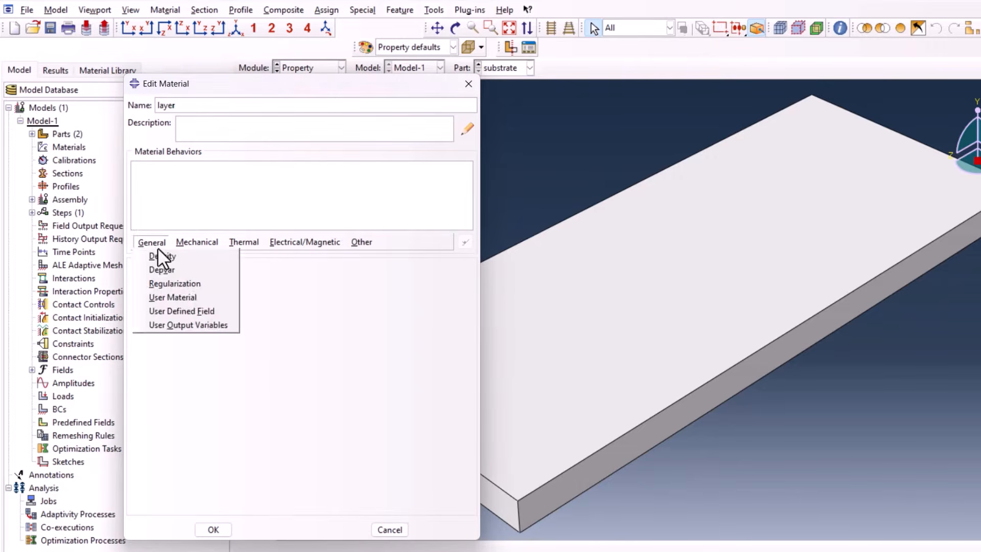
pyautogui.click(156, 254)
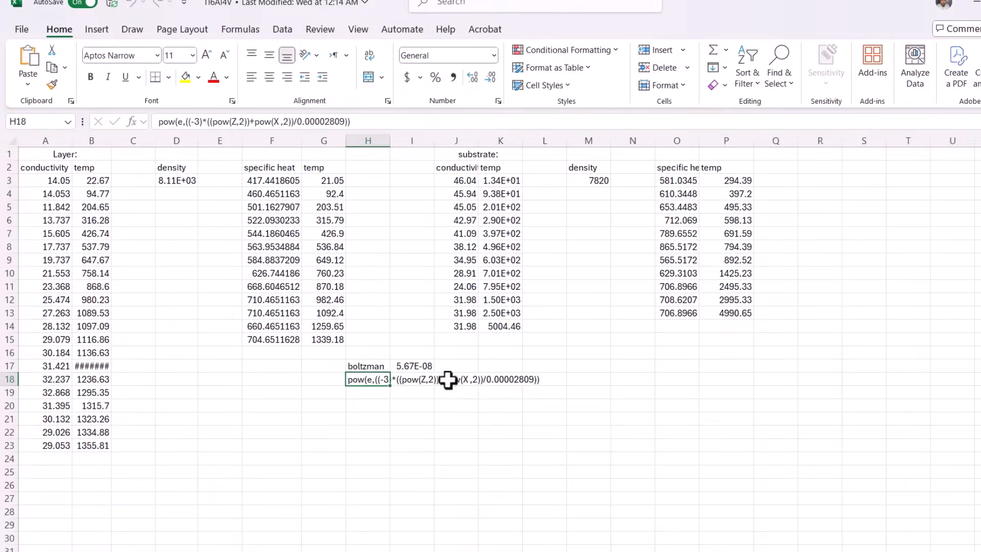
pyautogui.click(178, 182)
pyautogui.hotkey('ctrl', 'c')
pyautogui.hotkey('alt', 'Tab')
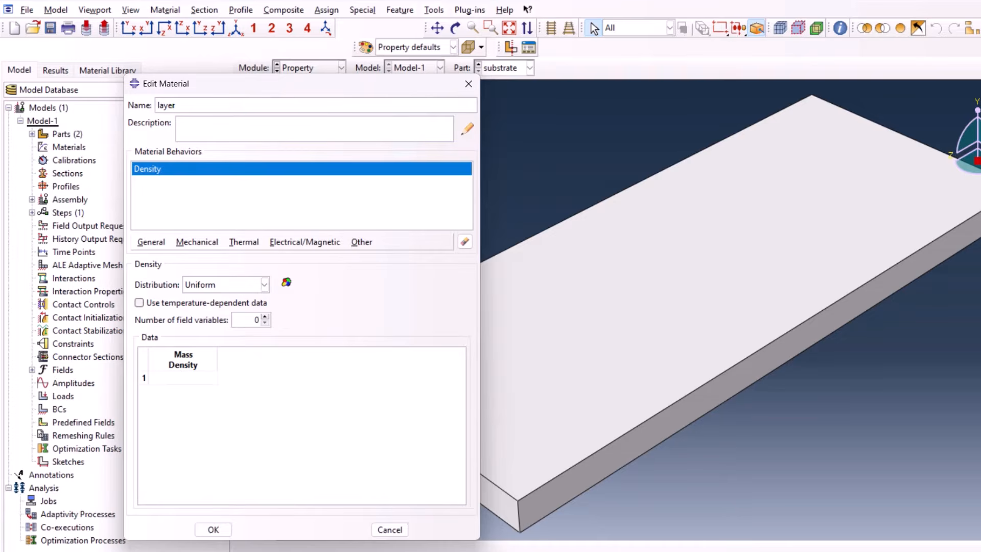
pyautogui.click(189, 378)
pyautogui.hotkey('ctrl', 'v')
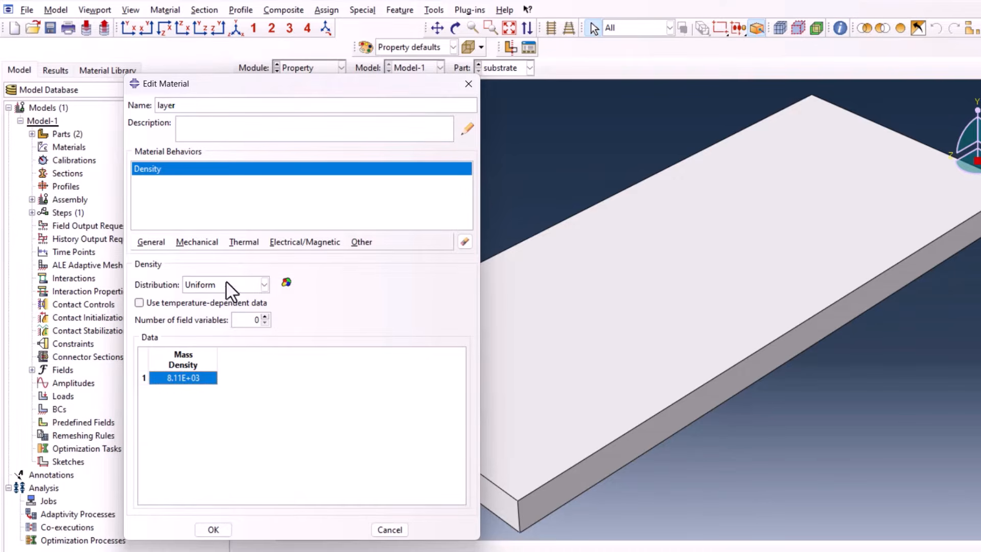
# - Add temperature-dependent isotropic conductivity to the layer material, copying the layer conductivity and temperature table A3:B23 from Excel
pyautogui.click(243, 243)
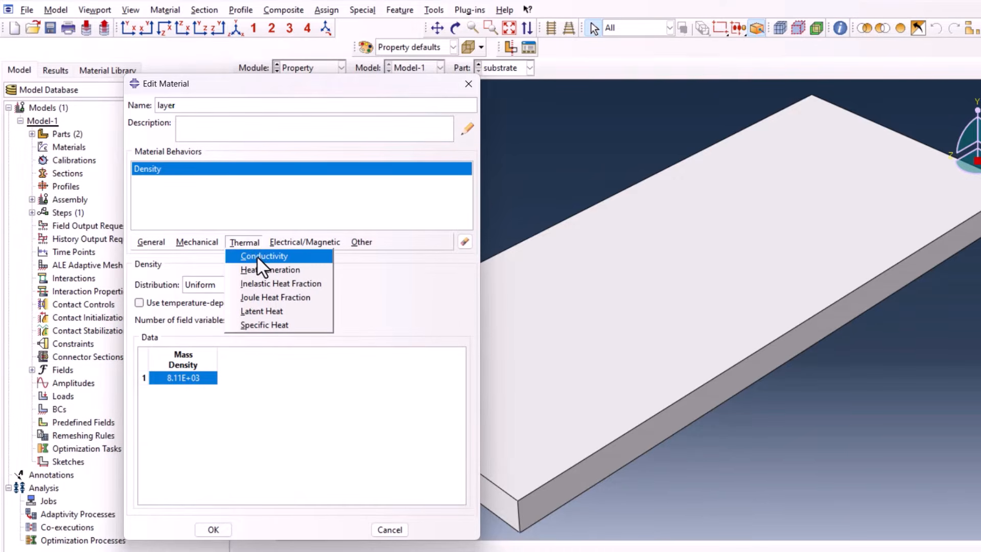
pyautogui.click(257, 255)
pyautogui.hotkey('alt', 'Tab')
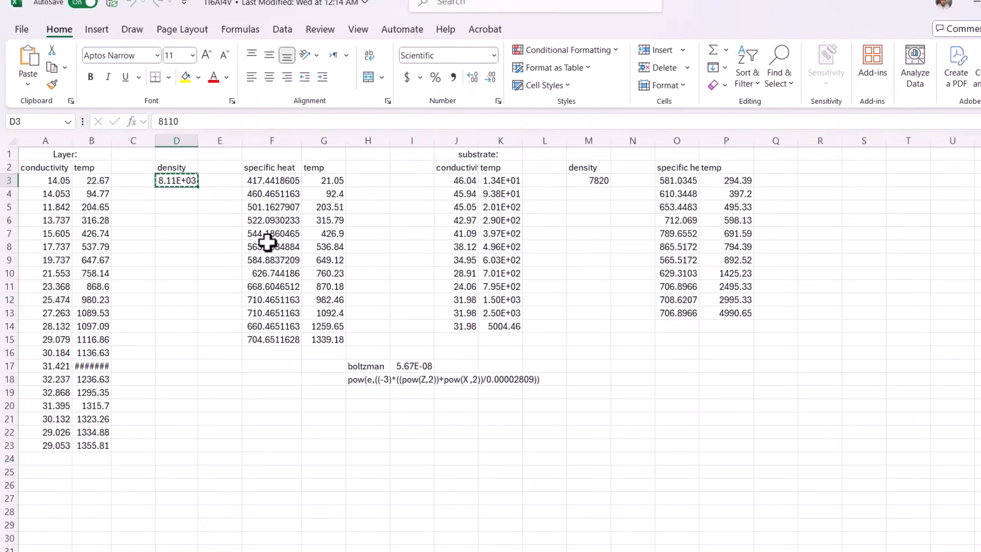
pyautogui.moveTo(60, 181); pyautogui.dragTo(92, 442)
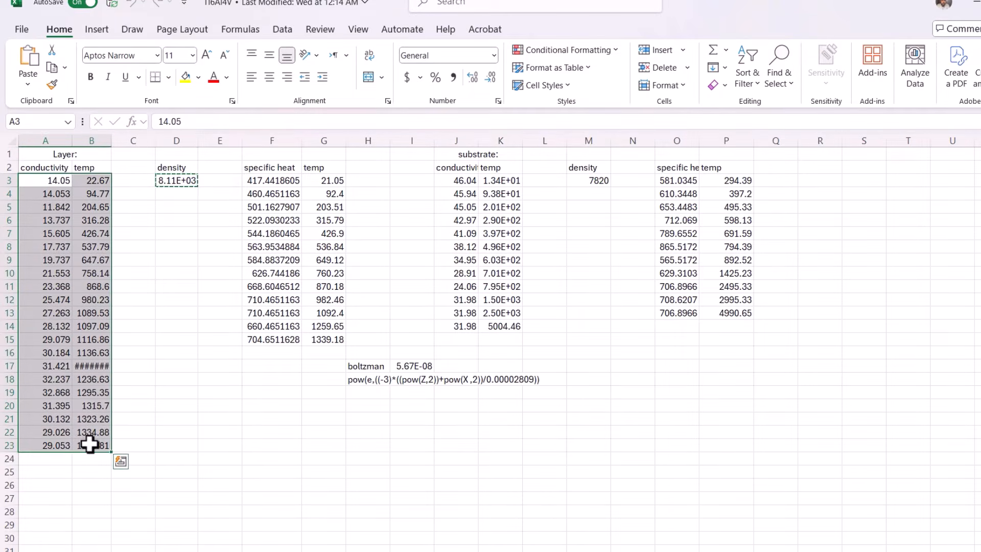
pyautogui.hotkey('ctrl', 'c')
pyautogui.hotkey('alt', 'Tab')
pyautogui.click(190, 368)
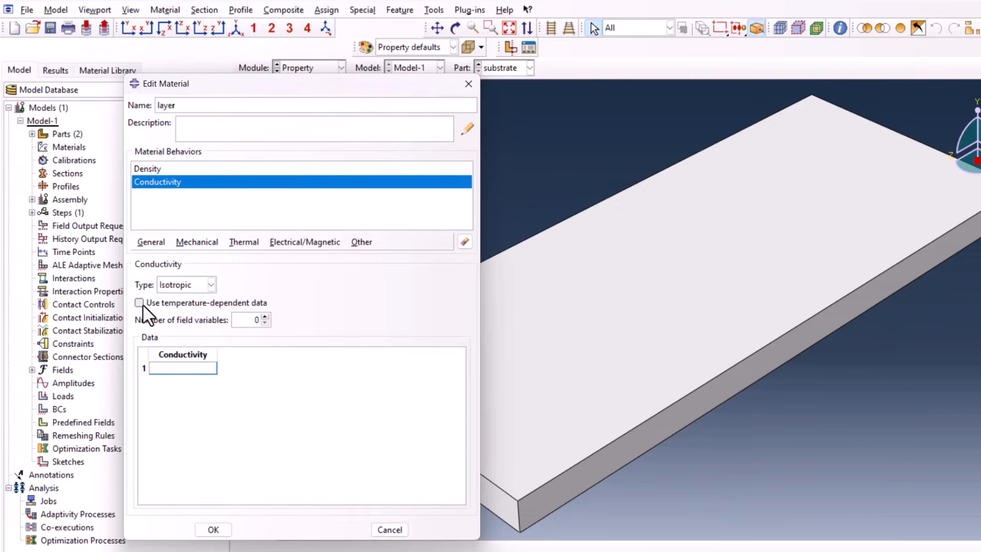
pyautogui.click(139, 303)
pyautogui.click(179, 368)
pyautogui.hotkey('ctrl', 'v')
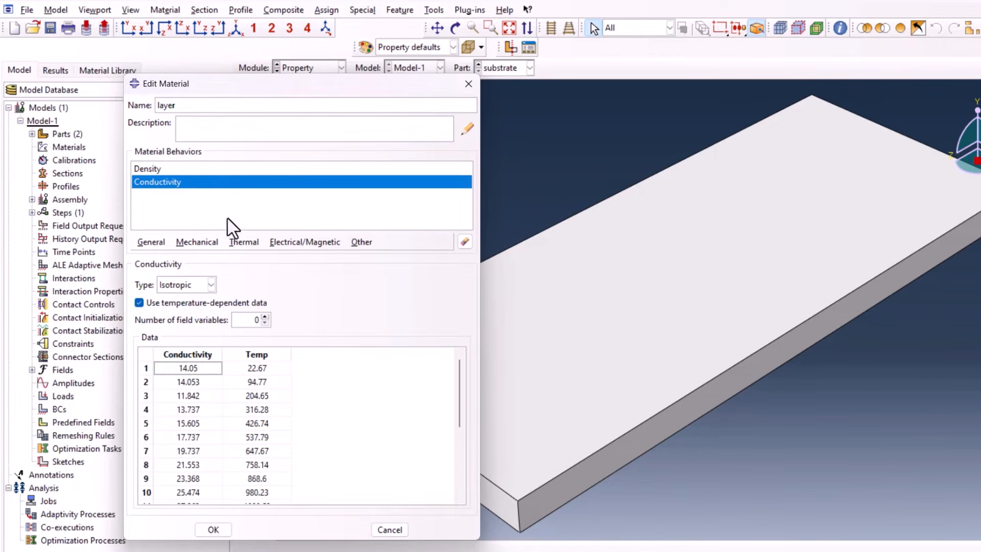
# - Add temperature-dependent specific heat to the layer material, copying the layer specific heat and temperature table F3:G15 from Excel
pyautogui.click(239, 241)
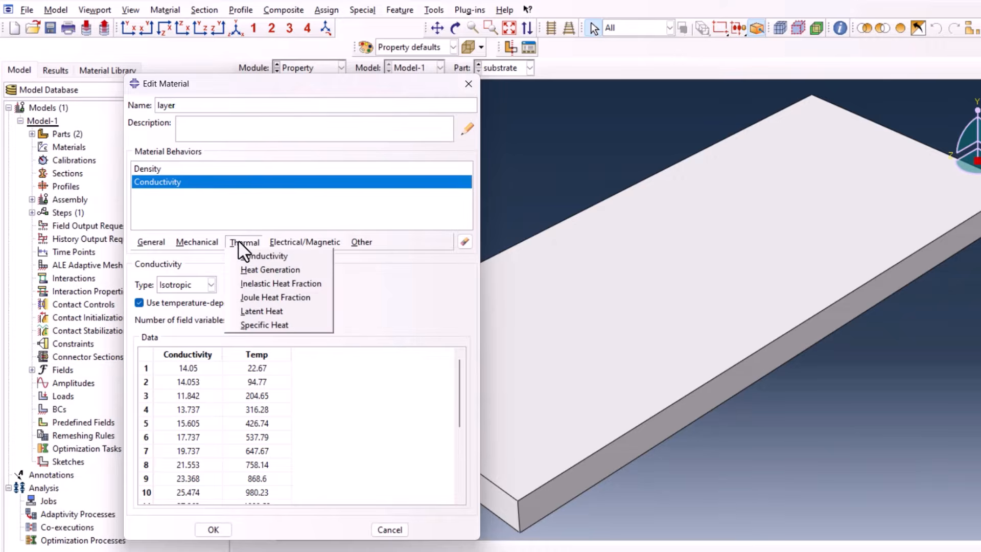
pyautogui.click(272, 324)
pyautogui.click(139, 299)
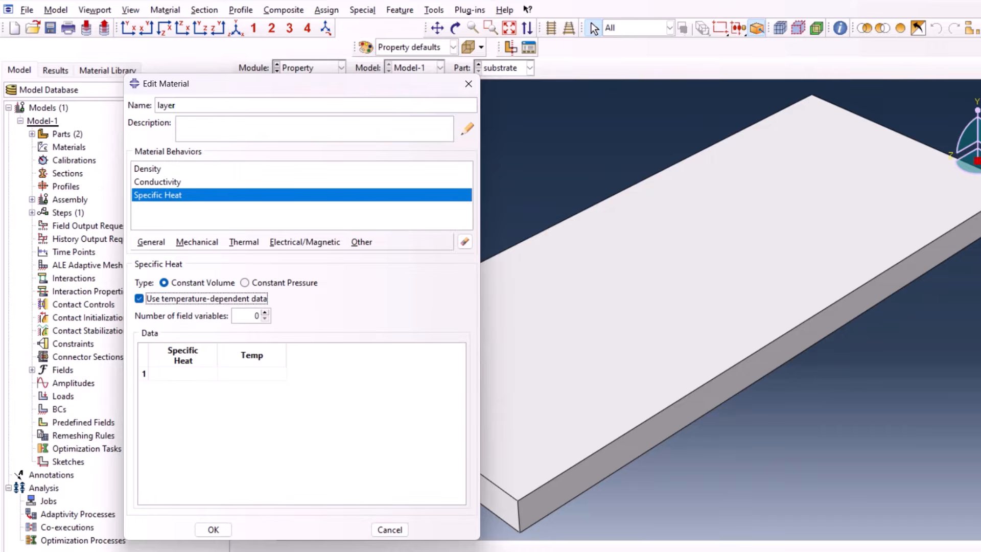
pyautogui.hotkey('alt', 'Tab')
pyautogui.click(267, 191)
pyautogui.moveTo(267, 182); pyautogui.dragTo(322, 342)
pyautogui.hotkey('ctrl', 'c')
pyautogui.hotkey('alt', 'Tab')
pyautogui.click(198, 378)
pyautogui.hotkey('ctrl', 'v')
# - Rename the layer material as In738 and save its definition
pyautogui.doubleClick(186, 105)
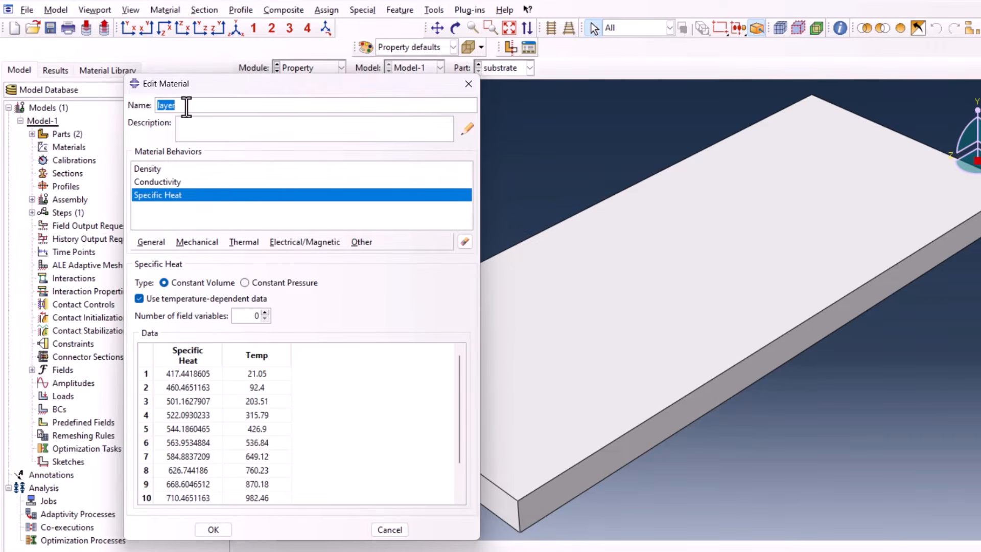
pyautogui.write('In738')
pyautogui.click(213, 529)
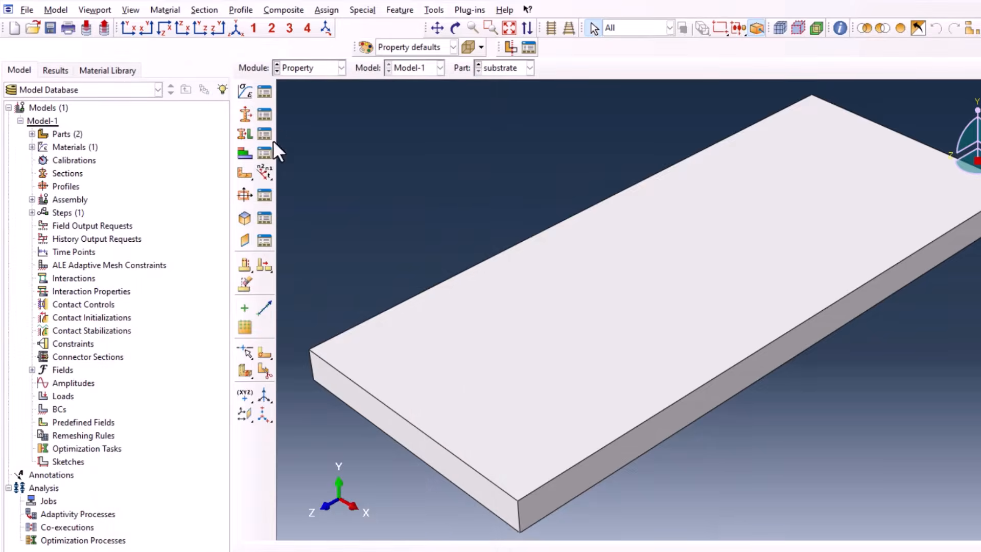
# - Create a second material named steel and give it the substrate density 7820 copied from the Excel sheet
pyautogui.click(246, 92)
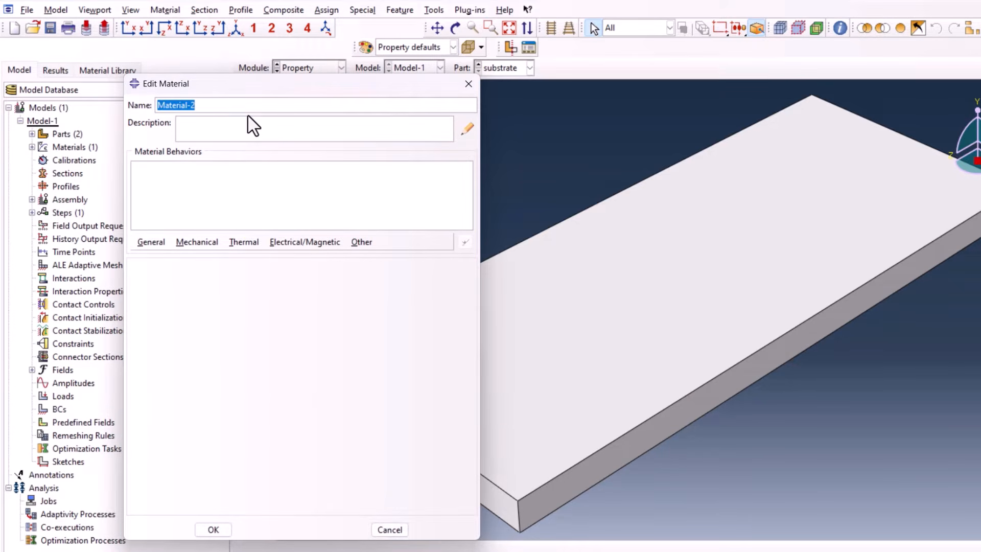
pyautogui.write('steel')
pyautogui.click(153, 242)
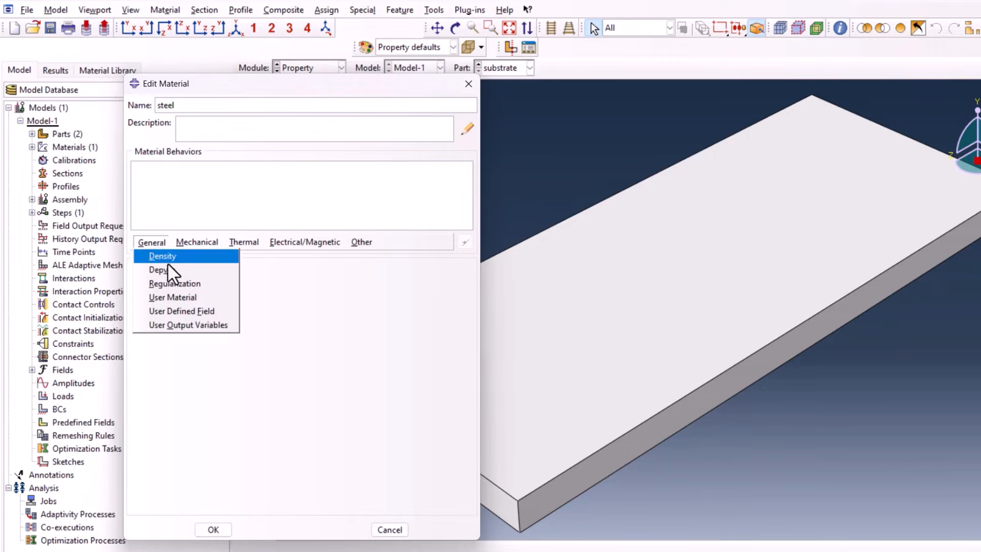
pyautogui.click(171, 255)
pyautogui.hotkey('alt', 'Tab')
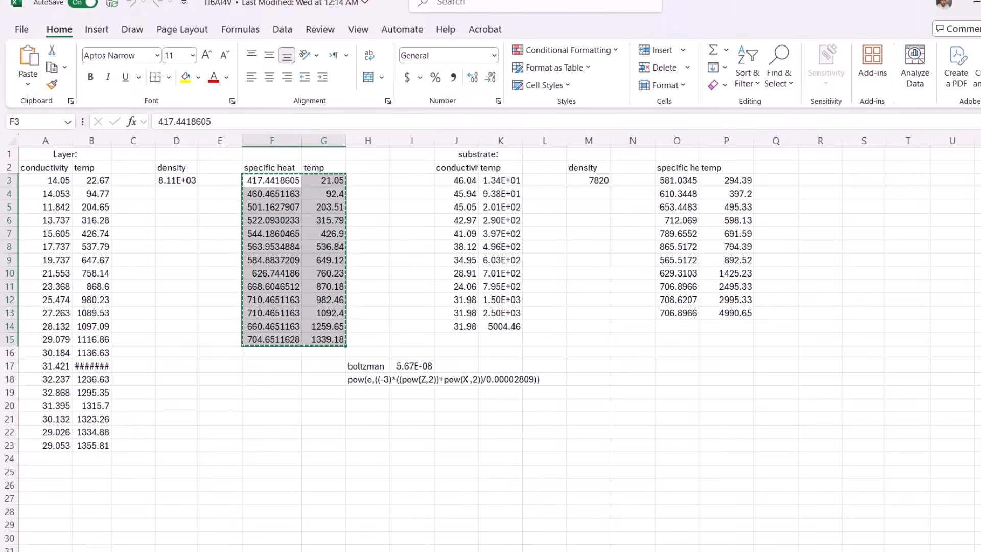
pyautogui.click(596, 185)
pyautogui.hotkey('ctrl', 'c')
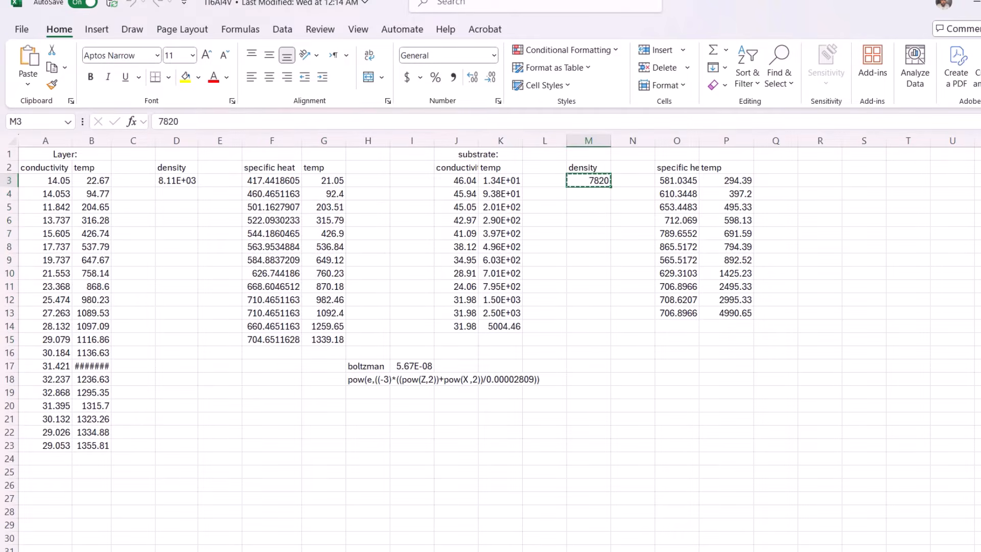
pyautogui.hotkey('alt', 'Tab')
pyautogui.click(187, 377)
pyautogui.hotkey('ctrl', 'v')
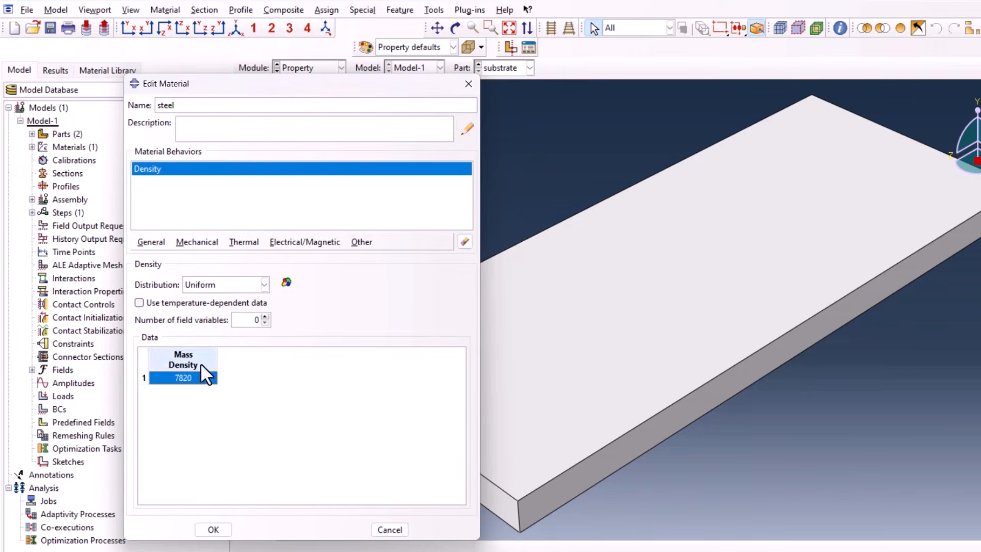
# - Add temperature-dependent isotropic conductivity to steel, copying the substrate conductivity and temperature table J3:K14 from Excel
pyautogui.click(244, 242)
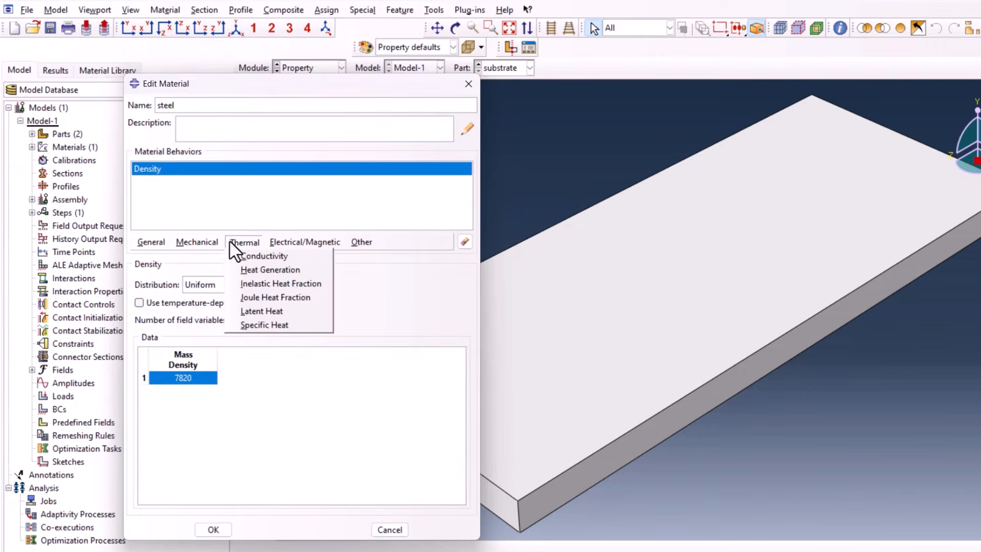
pyautogui.click(279, 255)
pyautogui.hotkey('alt', 'Tab')
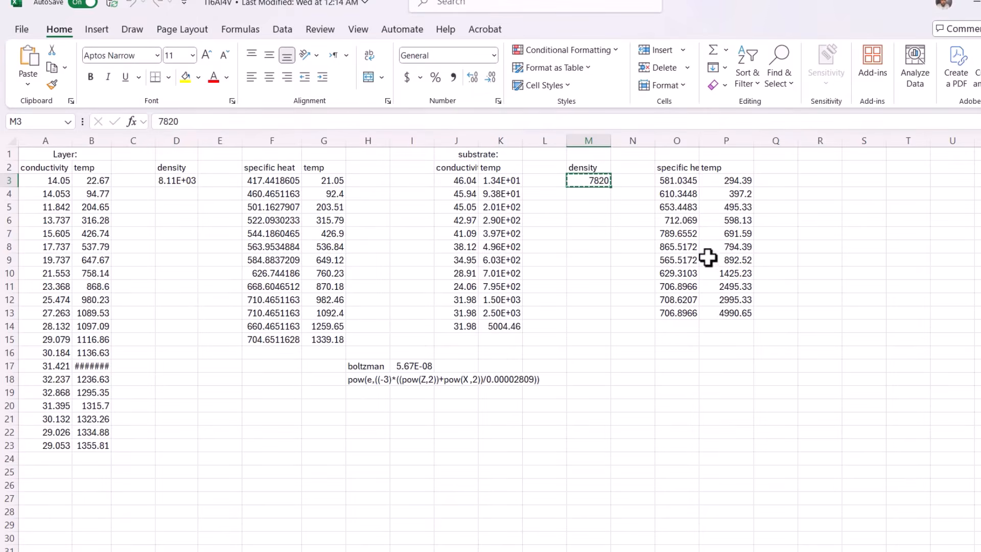
pyautogui.moveTo(463, 182); pyautogui.dragTo(499, 322)
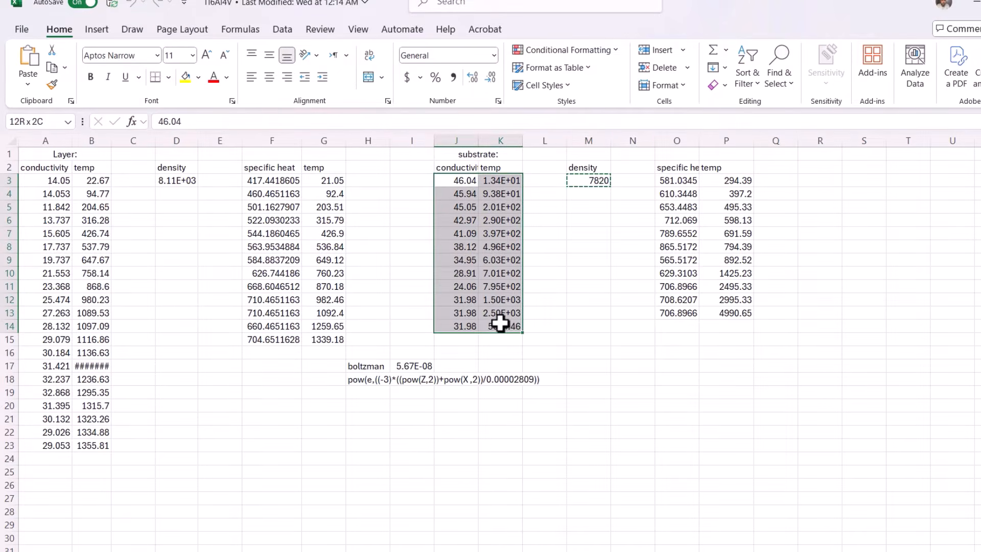
pyautogui.hotkey('ctrl', 'c')
pyautogui.hotkey('alt', 'Tab')
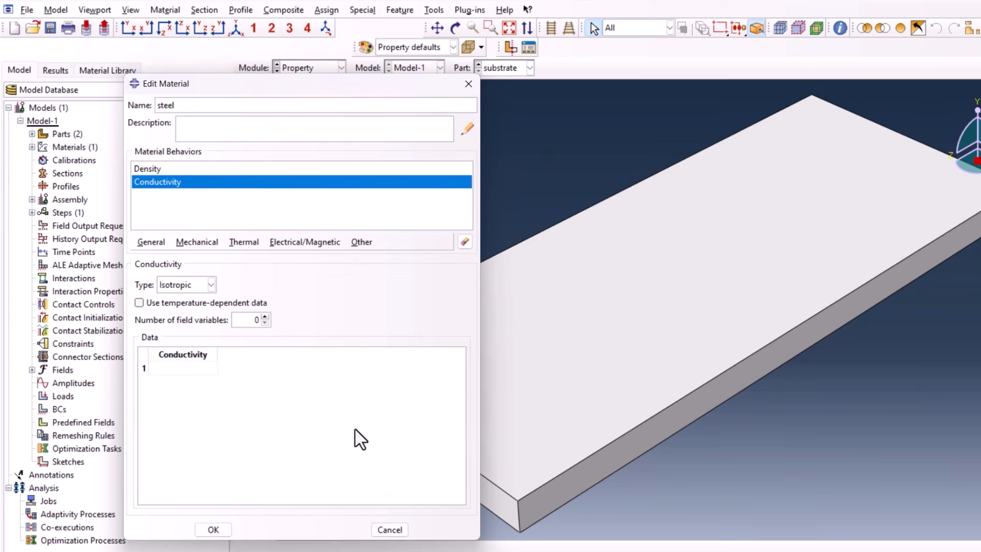
pyautogui.click(186, 304)
pyautogui.click(197, 368)
pyautogui.hotkey('ctrl', 'v')
# - Add temperature-dependent specific heat to steel from the substrate table O3:P13 in Excel and save the material
pyautogui.click(243, 240)
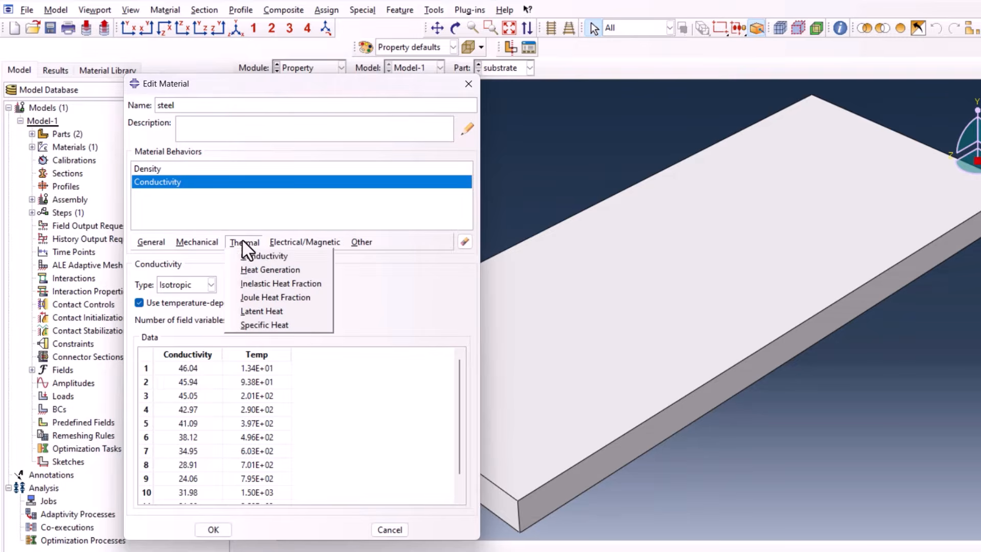
pyautogui.click(283, 323)
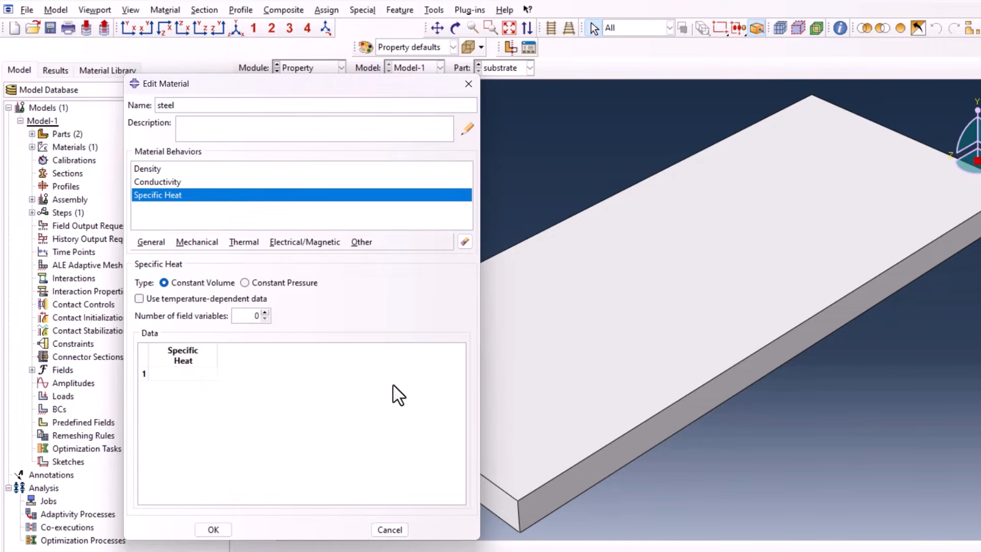
pyautogui.click(159, 299)
pyautogui.hotkey('alt', 'Tab')
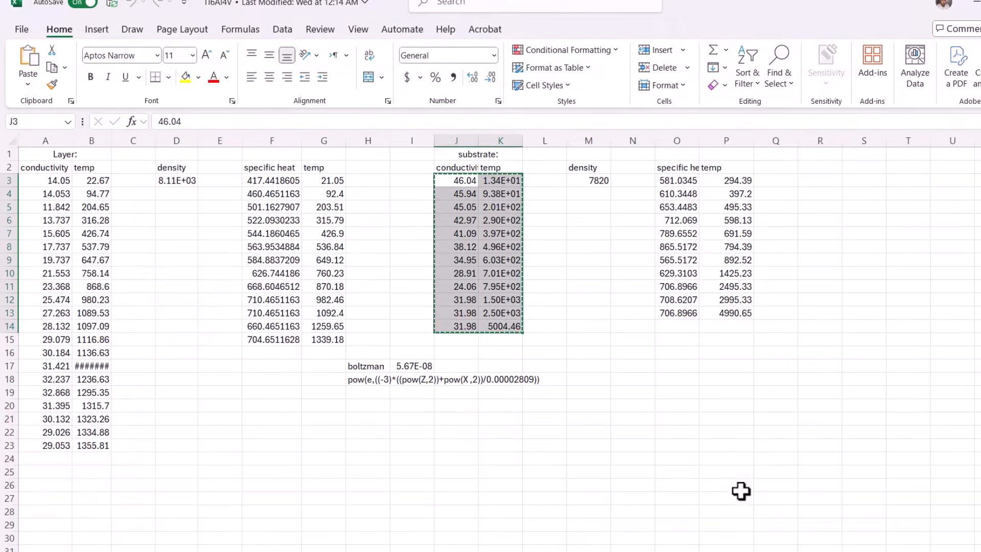
pyautogui.moveTo(669, 182); pyautogui.dragTo(725, 315)
pyautogui.hotkey('ctrl', 'c')
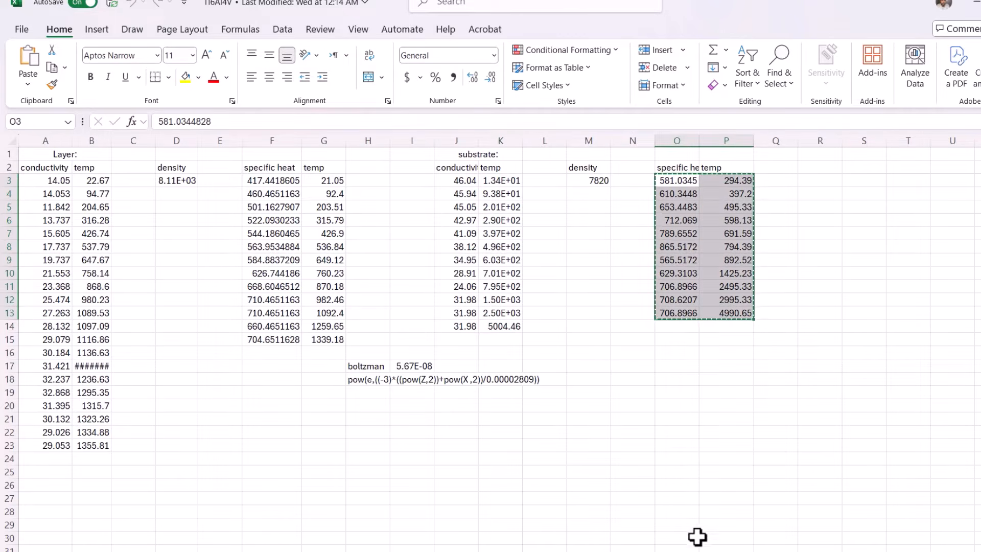
pyautogui.hotkey('alt', 'Tab')
pyautogui.click(197, 377)
pyautogui.hotkey('ctrl', 'v')
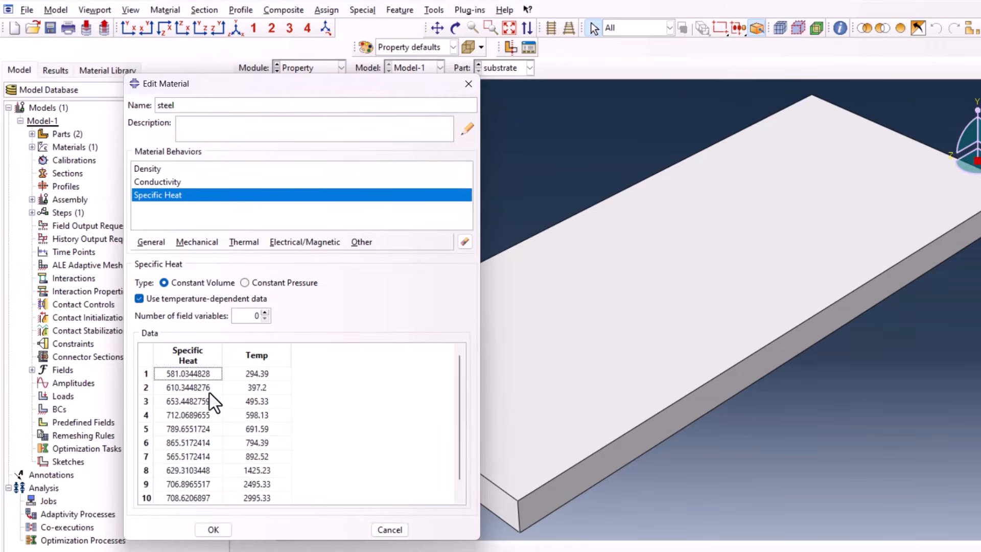
pyautogui.click(213, 530)
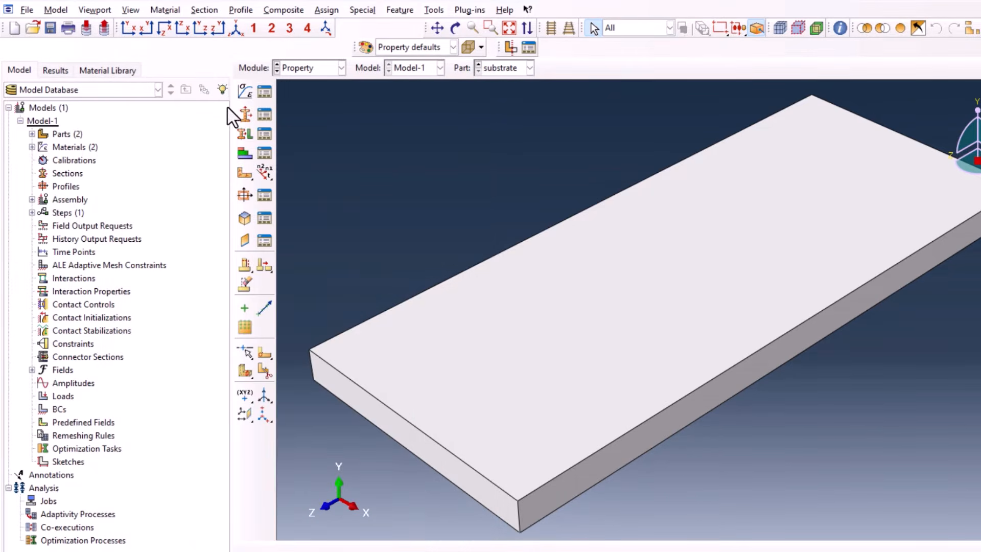
# - Create a solid homogeneous section named substrate that uses the steel material
pyautogui.click(247, 114)
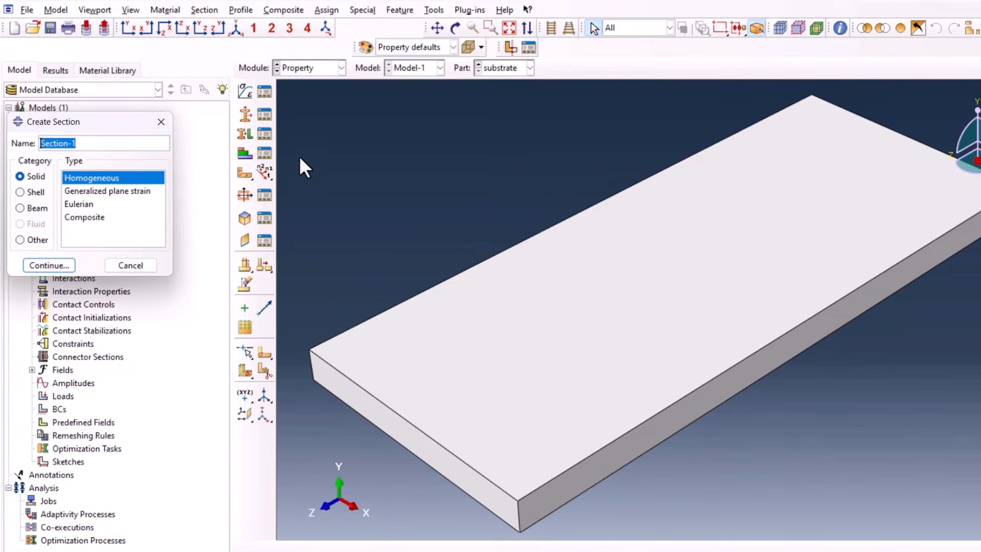
pyautogui.write('substrate')
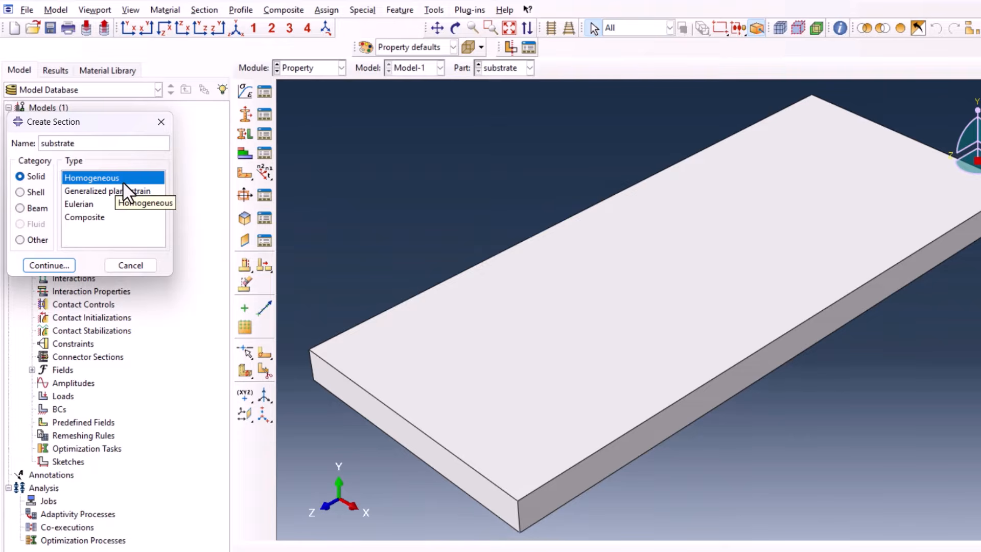
pyautogui.click(62, 263)
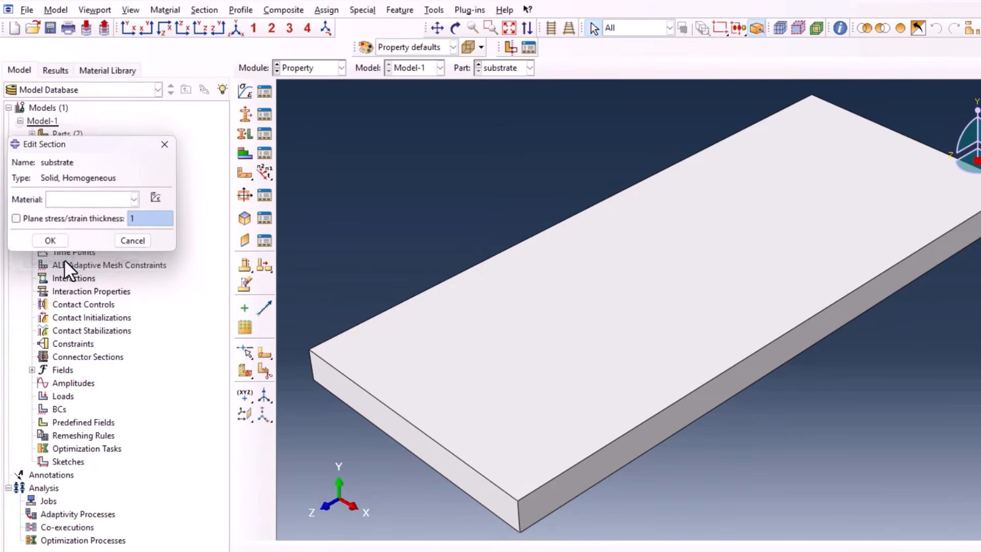
pyautogui.click(70, 199)
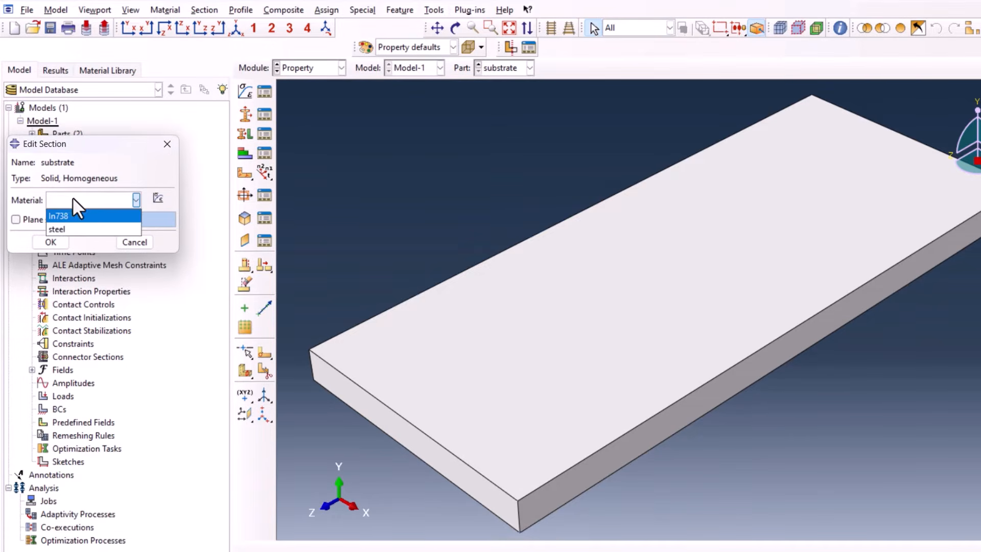
pyautogui.click(67, 229)
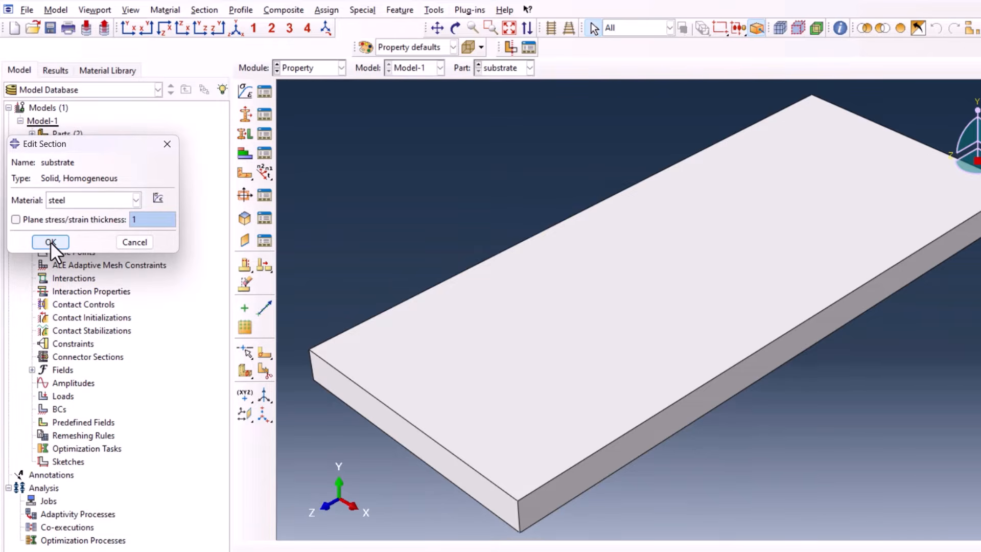
pyautogui.click(51, 242)
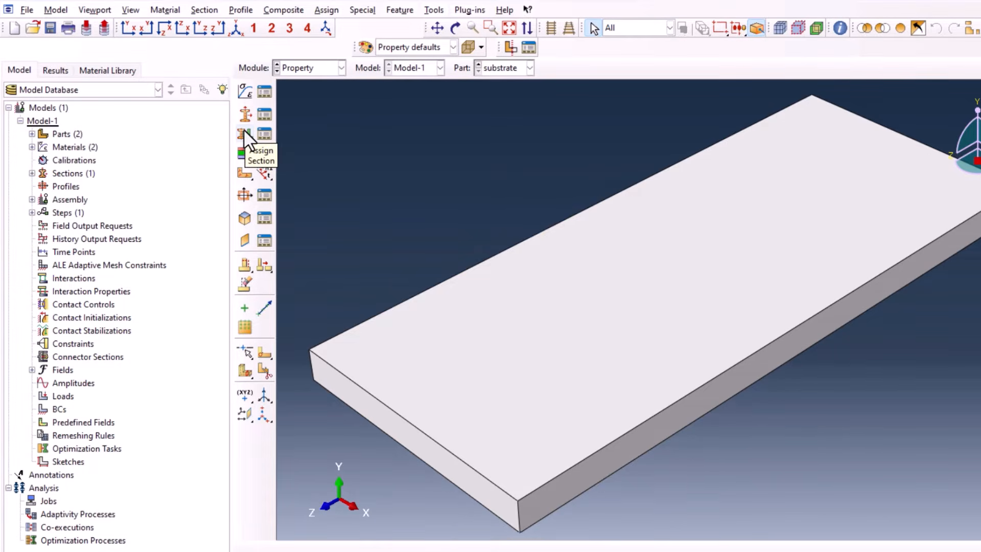
# - Create a solid homogeneous section named layer that uses the In738 material
pyautogui.click(245, 114)
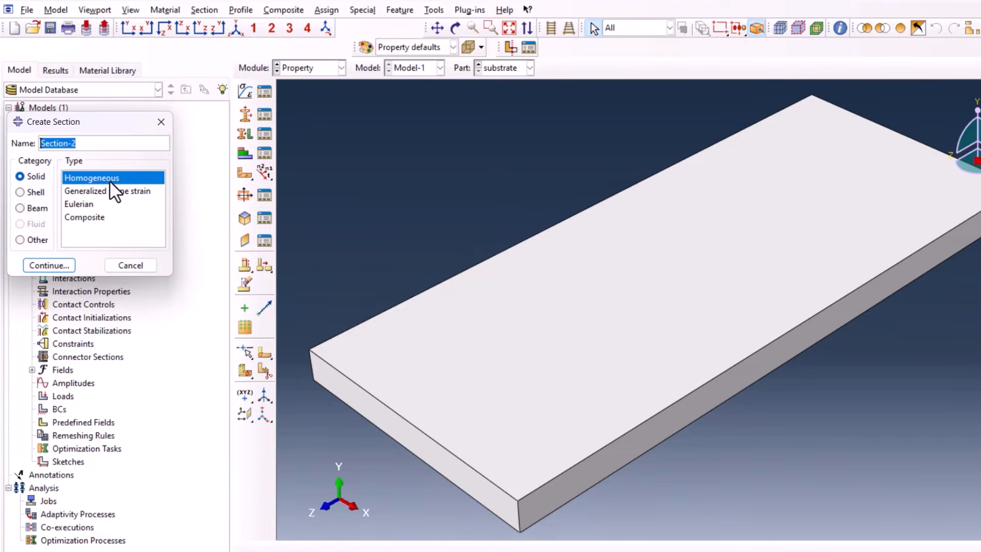
pyautogui.write('layer')
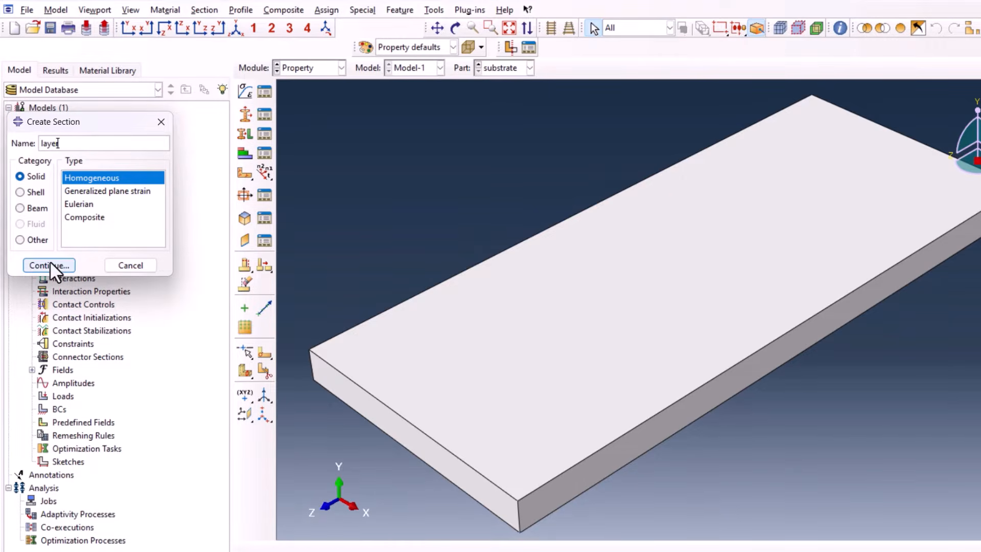
pyautogui.click(50, 261)
pyautogui.click(99, 200)
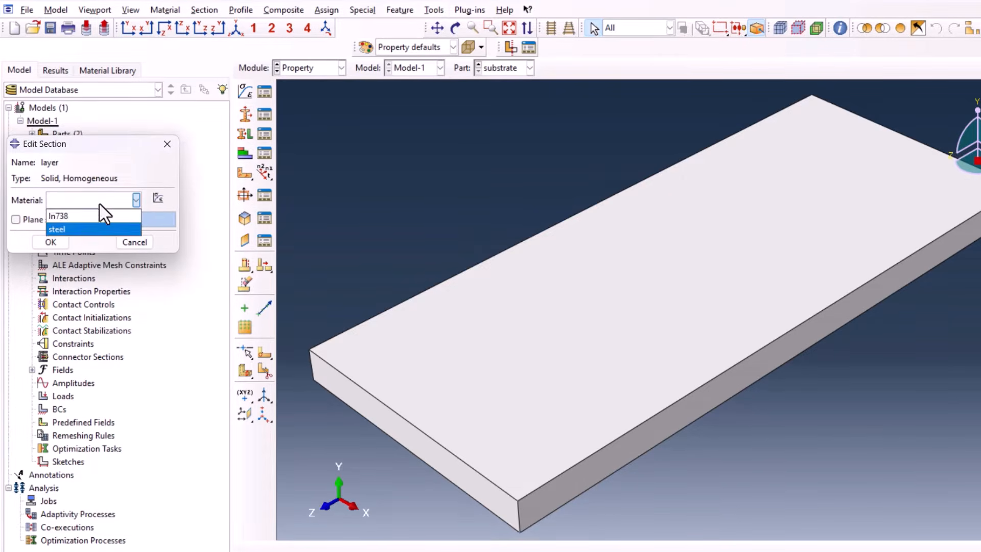
pyautogui.click(97, 215)
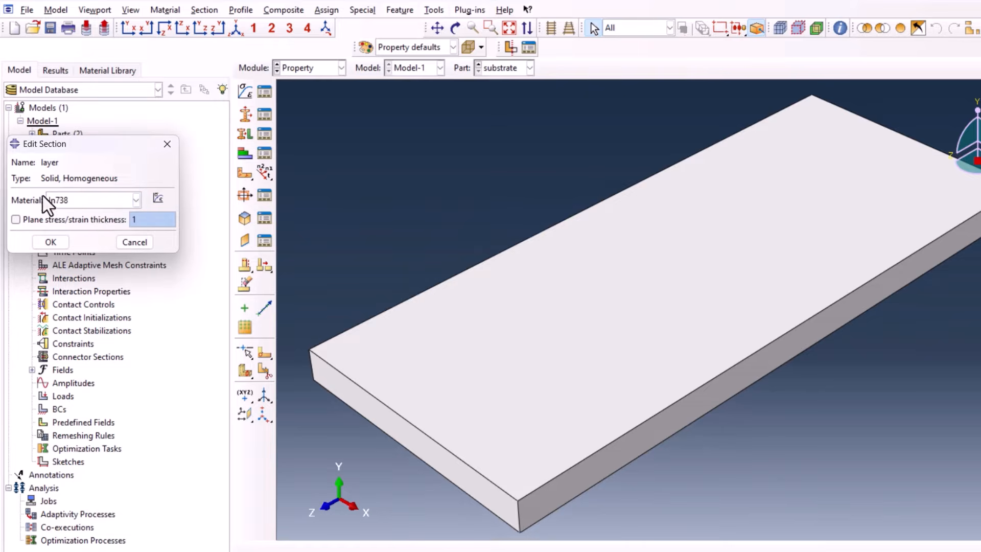
pyautogui.click(57, 244)
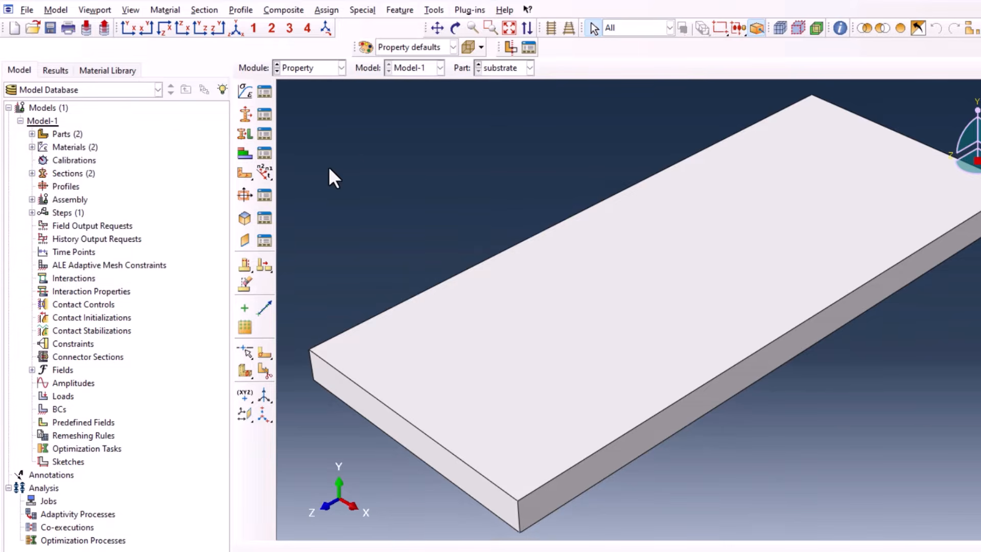
# - Assign the substrate section to the whole substrate part
pyautogui.click(244, 136)
pyautogui.moveTo(400, 136); pyautogui.dragTo(870, 522)
pyautogui.click(441, 550)
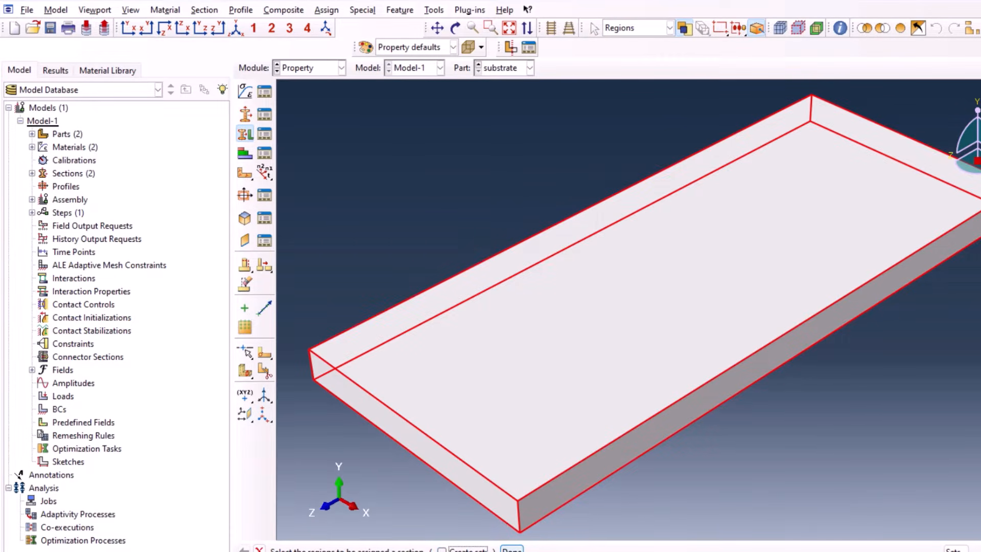
pyautogui.click(512, 550)
pyautogui.click(82, 238)
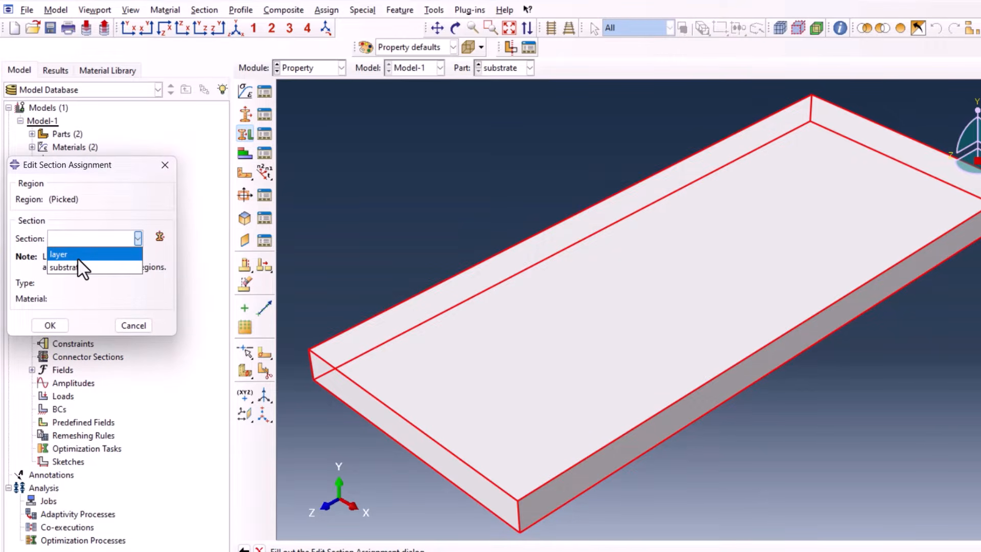
pyautogui.click(77, 267)
pyautogui.click(49, 326)
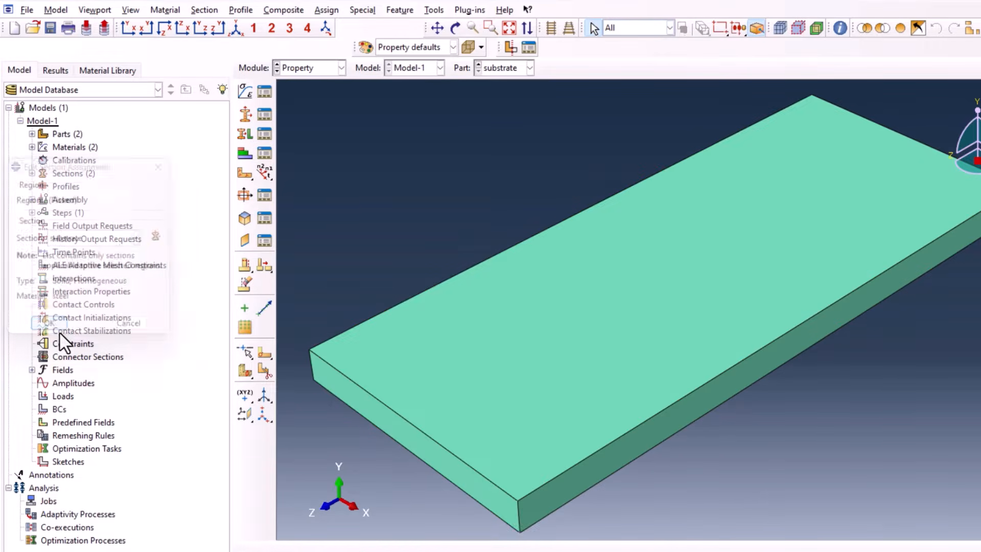
# - Switch to the layer part and assign the layer section to all of its partitioned cells
pyautogui.click(478, 64)
pyautogui.moveTo(329, 105); pyautogui.dragTo(977, 516)
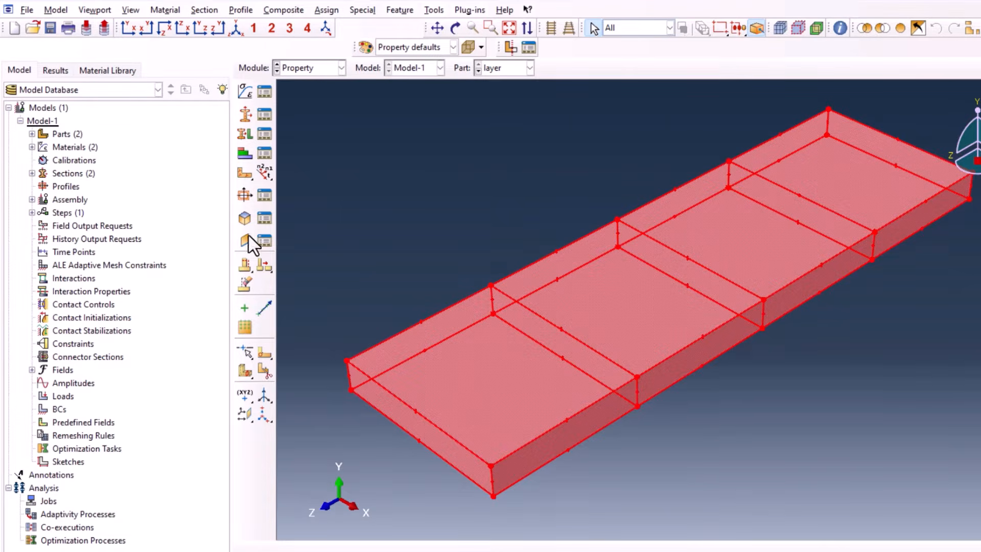
pyautogui.click(248, 129)
pyautogui.click(82, 238)
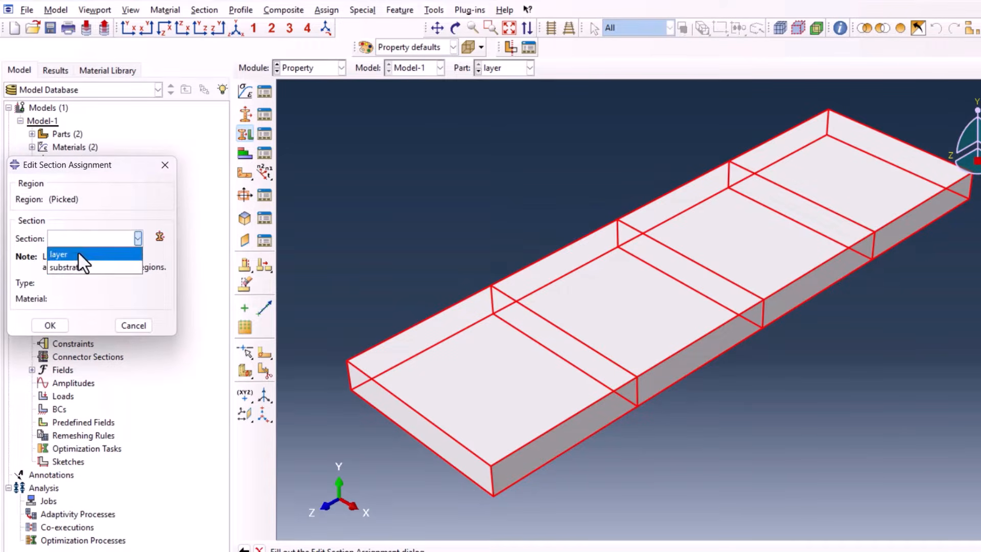
pyautogui.click(78, 254)
pyautogui.click(50, 326)
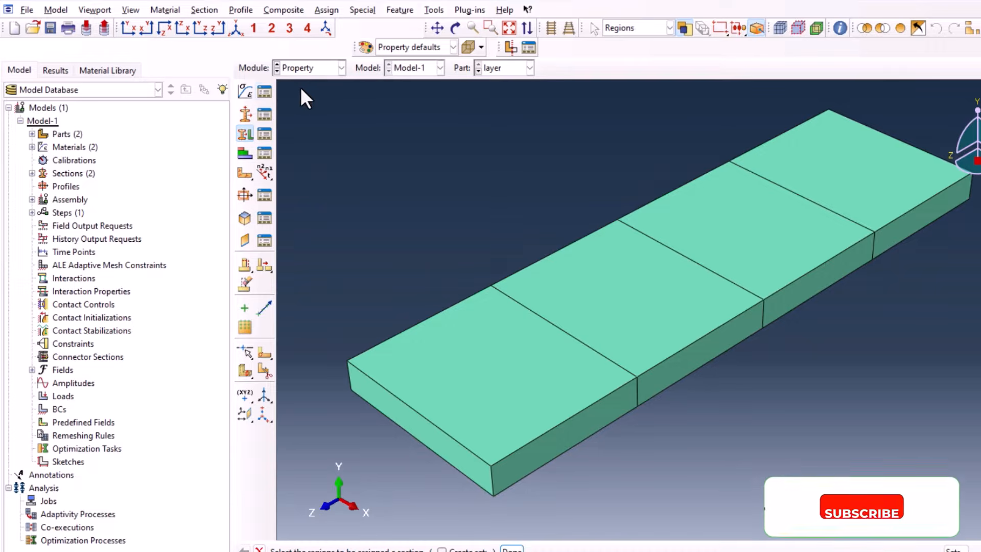
# - Switch to the Assembly module and create a dependent instance of the substrate part
pyautogui.click(309, 73)
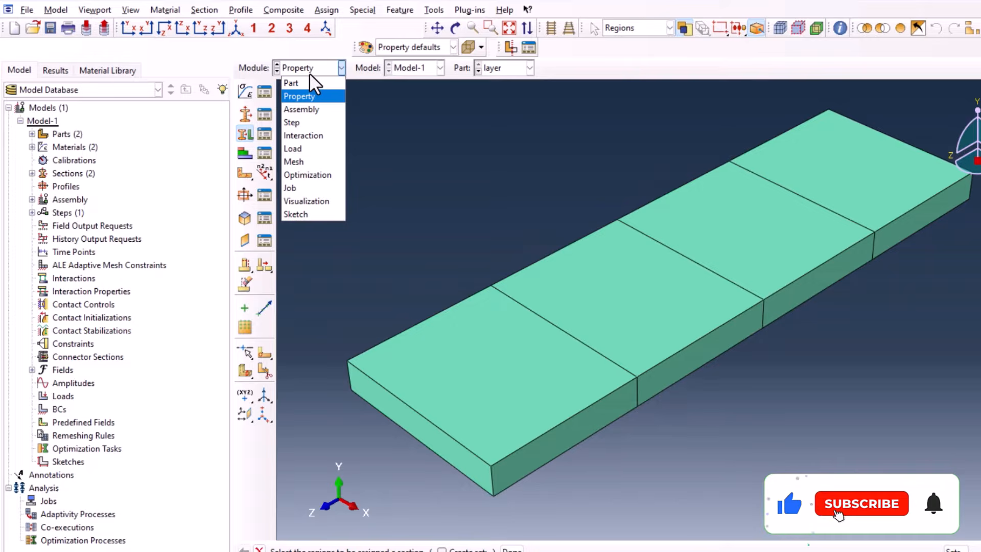
pyautogui.click(306, 106)
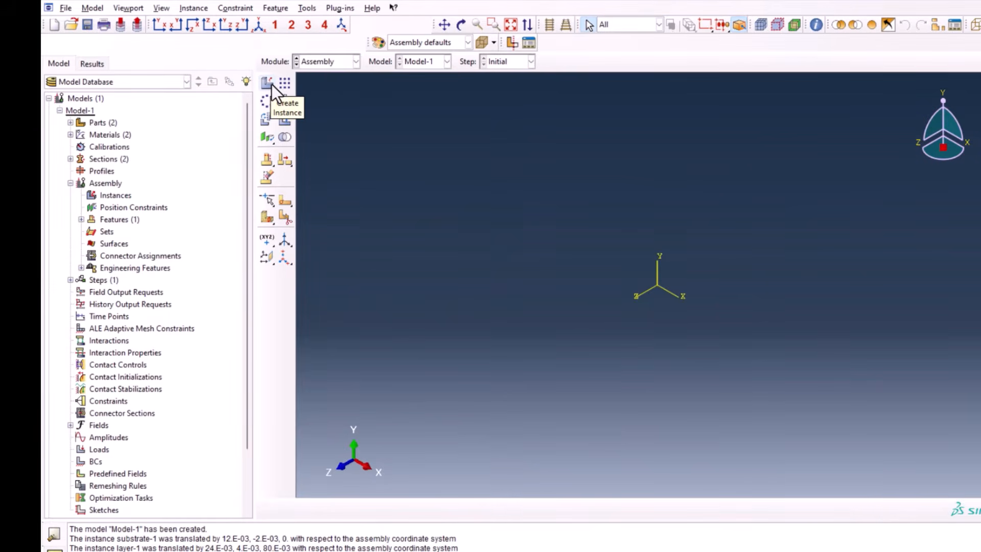
pyautogui.click(271, 84)
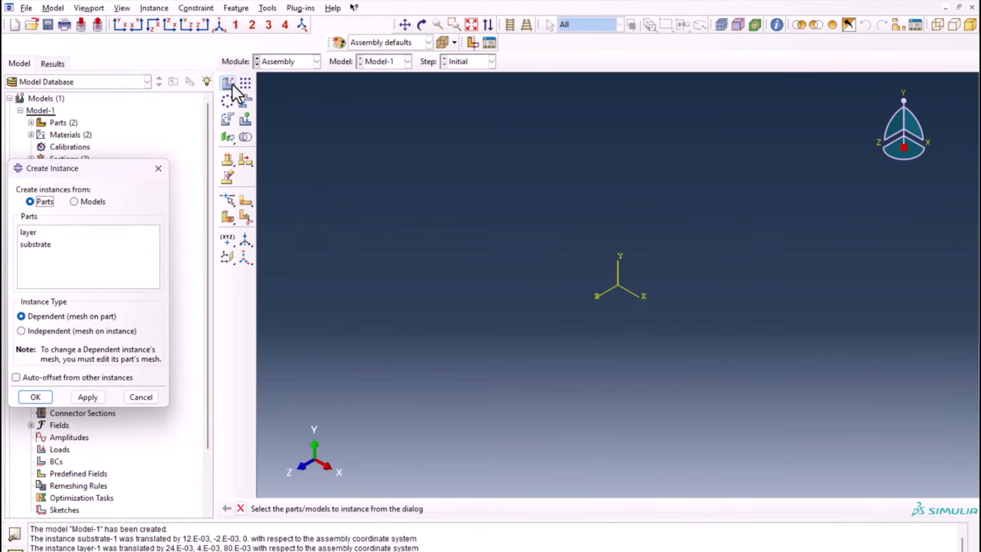
pyautogui.click(36, 244)
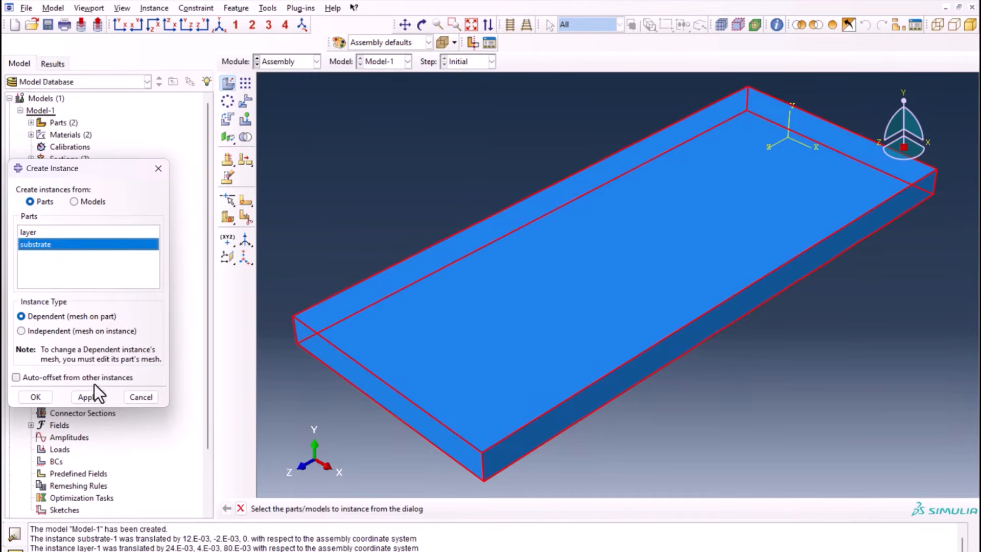
pyautogui.click(41, 397)
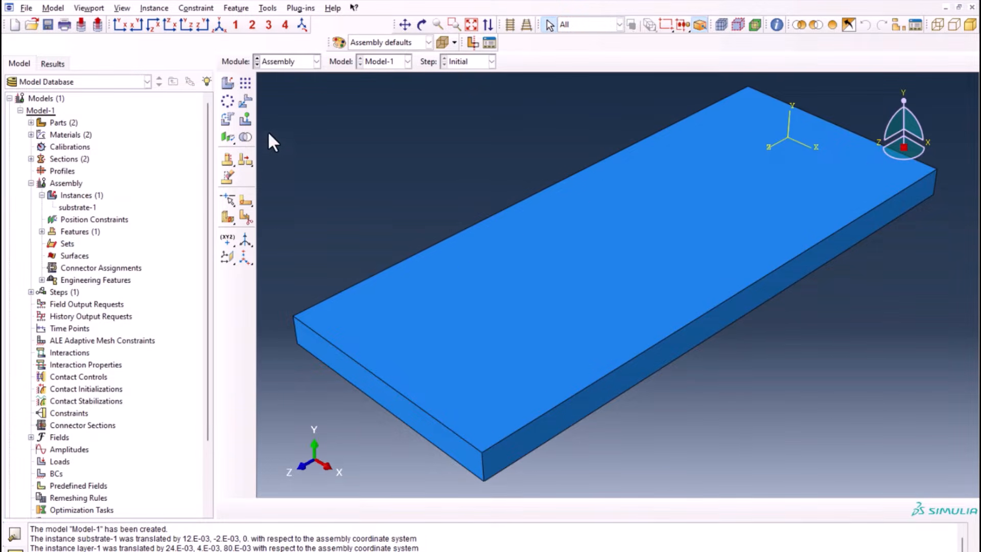
# - Translate the substrate instance so that its lower back corner lies on the assembly coordinate origin
pyautogui.click(249, 107)
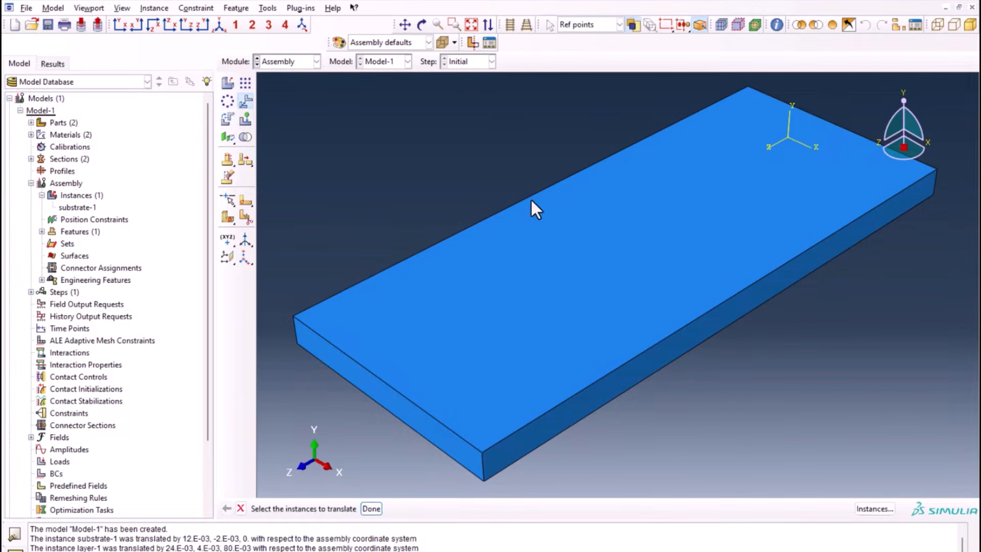
pyautogui.click(632, 239)
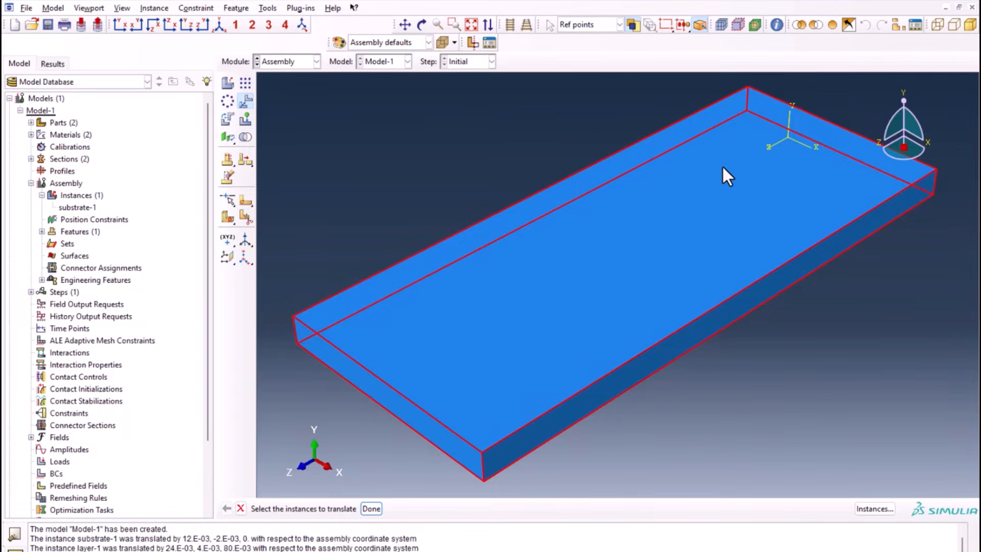
pyautogui.middleClick(742, 151)
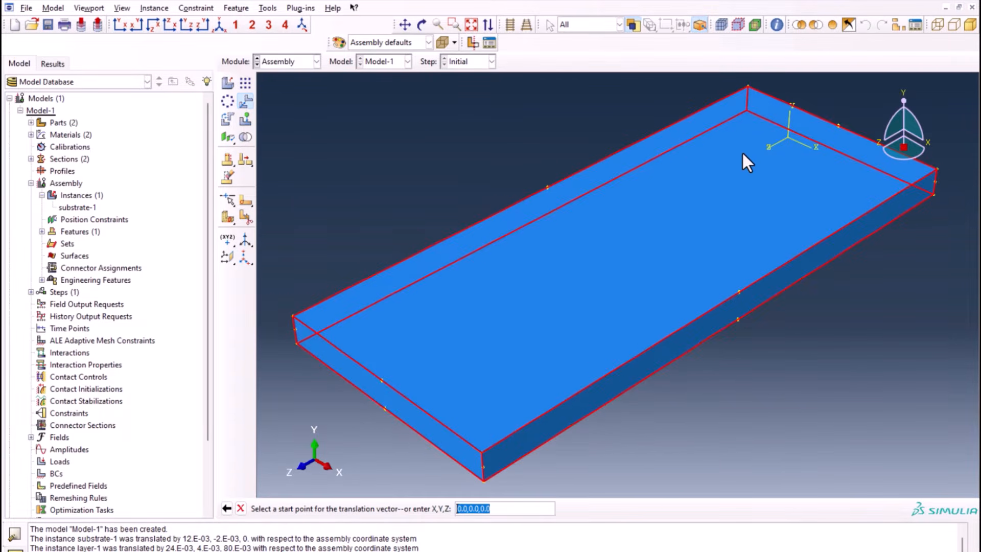
pyautogui.click(747, 109)
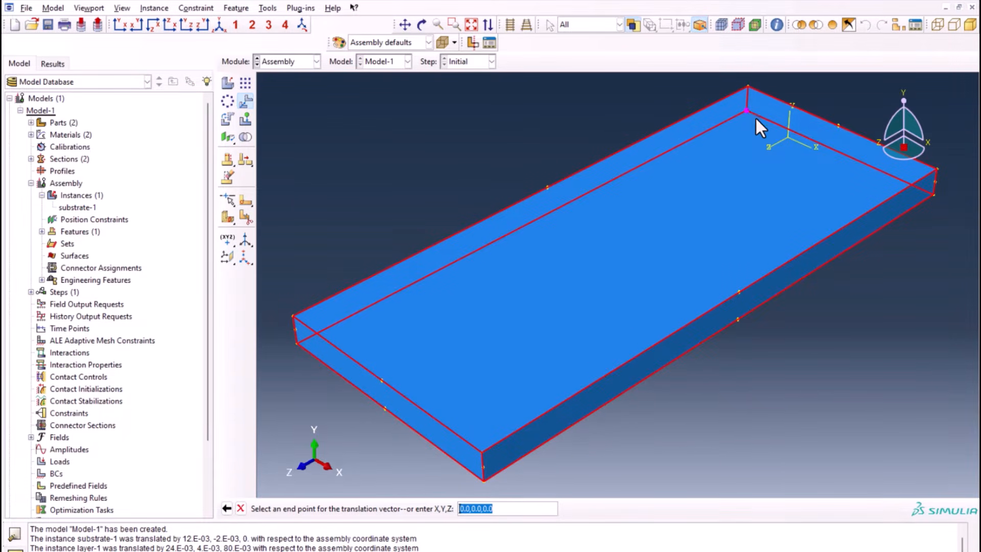
pyautogui.click(787, 137)
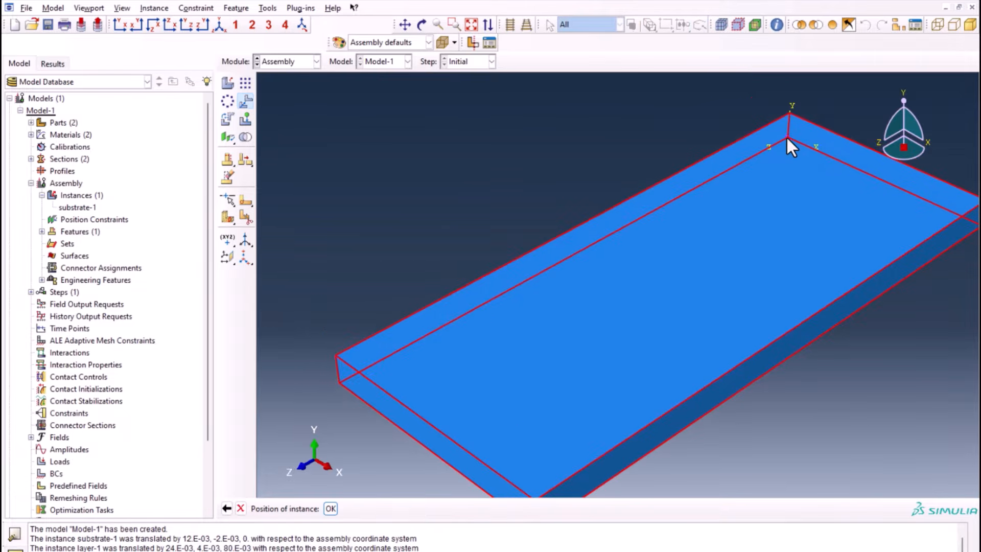
pyautogui.middleClick(514, 182)
pyautogui.click(217, 25)
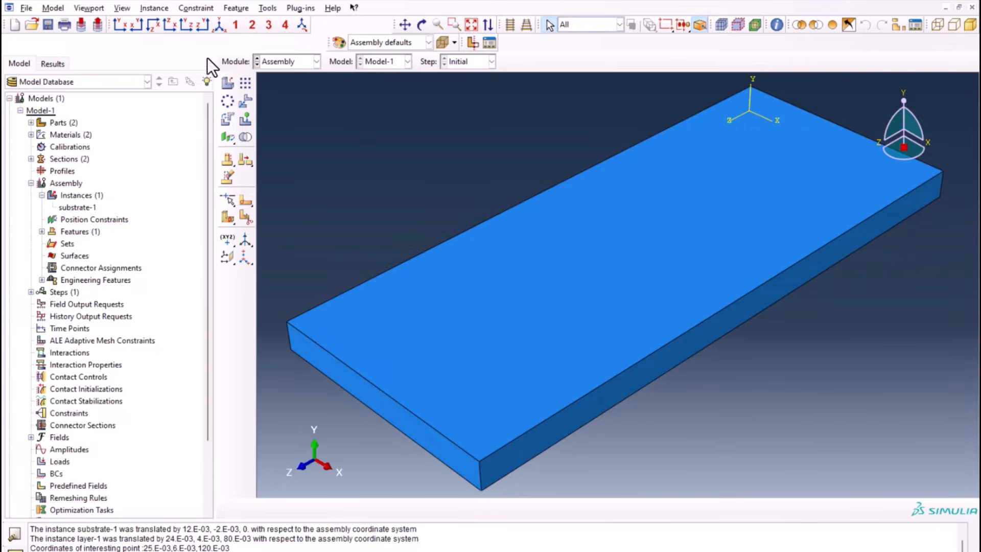
# - Create a dependent instance of the layer part in the assembly
pyautogui.click(234, 87)
pyautogui.click(33, 234)
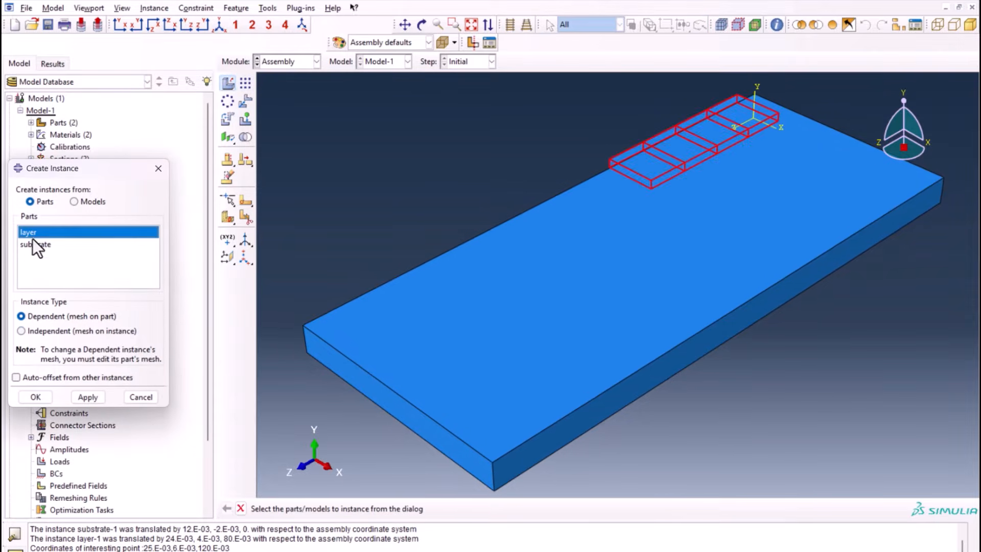
pyautogui.click(35, 397)
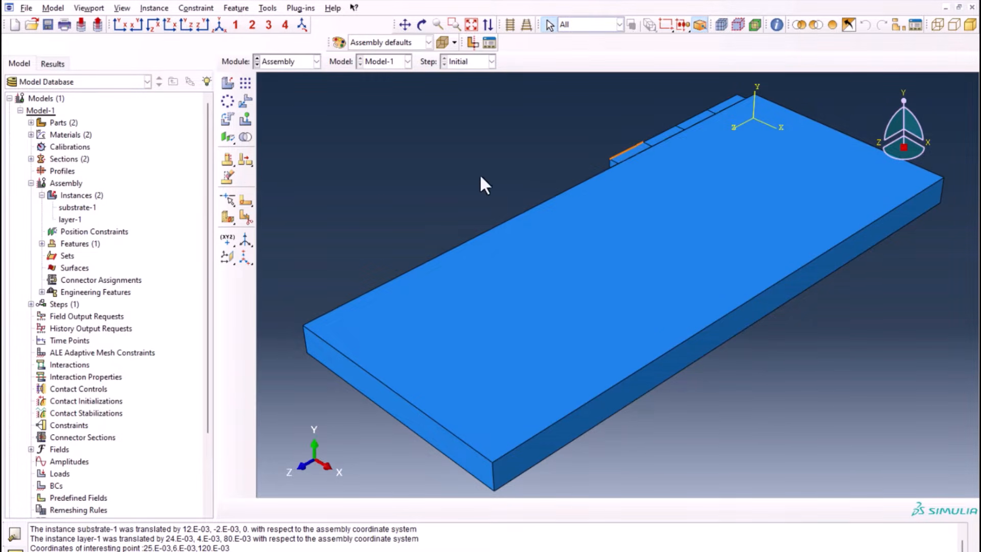
# - Translate the layer instance from the midpoint of its lower front edge to the midpoint of the substrate's upper front edge
pyautogui.click(246, 101)
pyautogui.click(642, 143)
pyautogui.middleClick(581, 155)
pyautogui.click(627, 176)
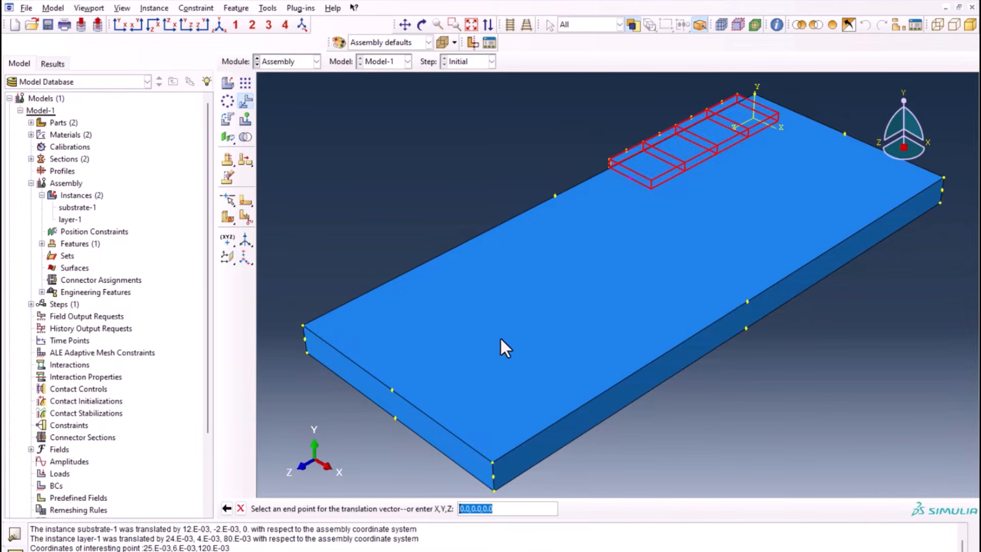
pyautogui.click(392, 389)
pyautogui.middleClick(359, 427)
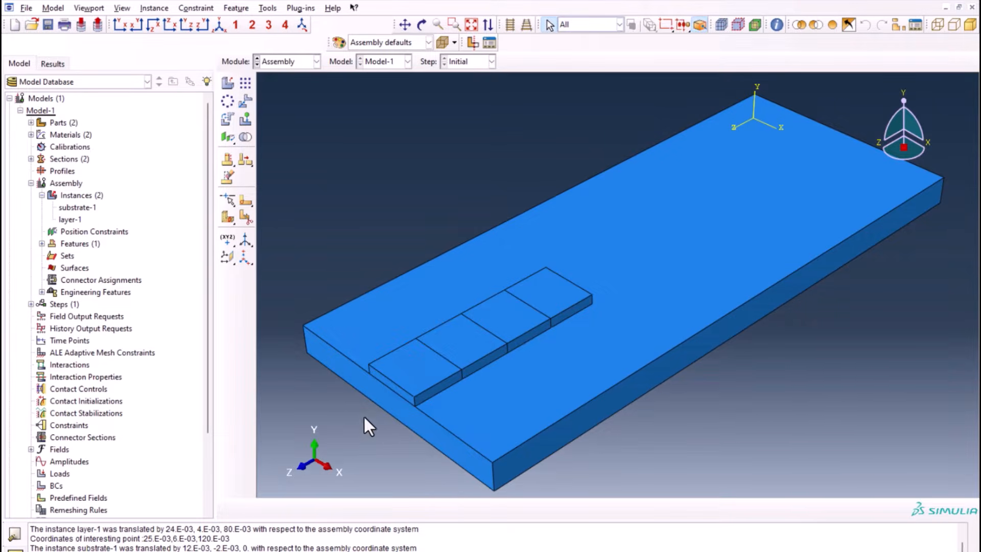
# - Query the coordinates of the midpoint on the layer's lower front edge, where it meets the substrate
pyautogui.click(776, 25)
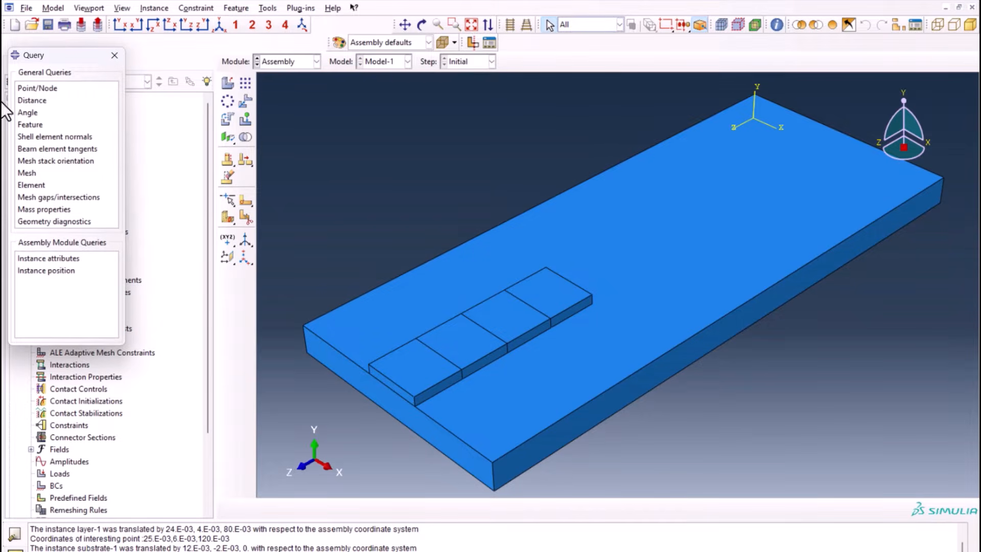
pyautogui.click(41, 87)
pyautogui.scroll(3, 363, 399)
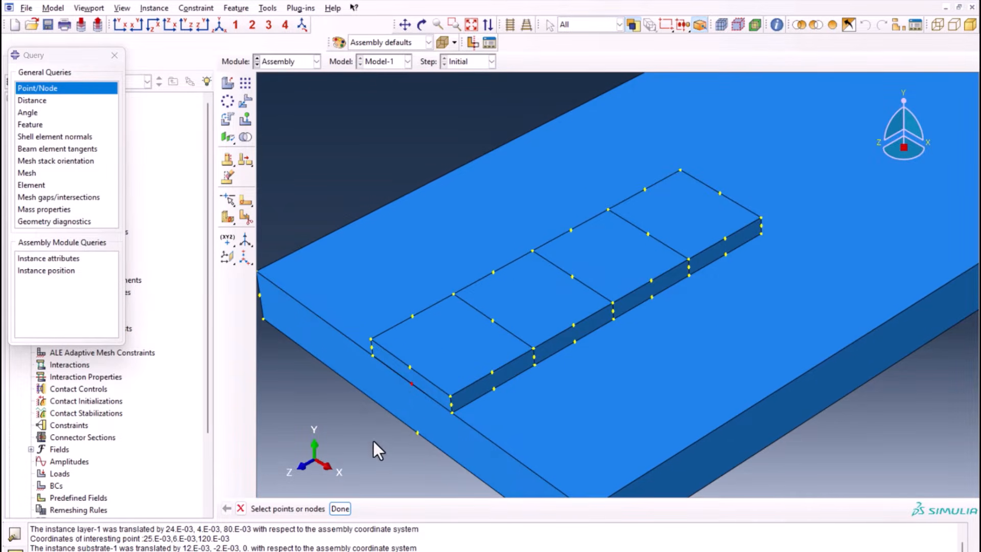
pyautogui.click(340, 509)
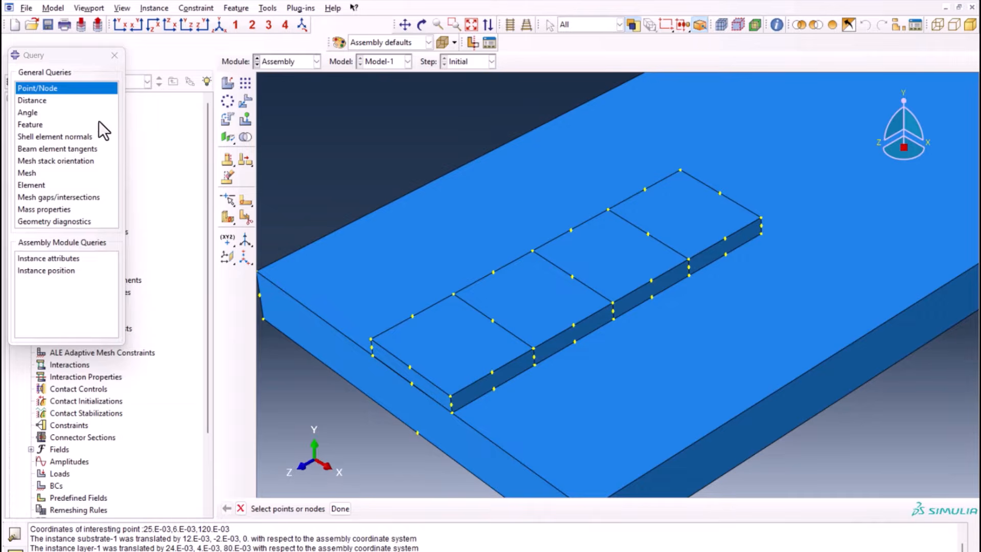
pyautogui.click(109, 58)
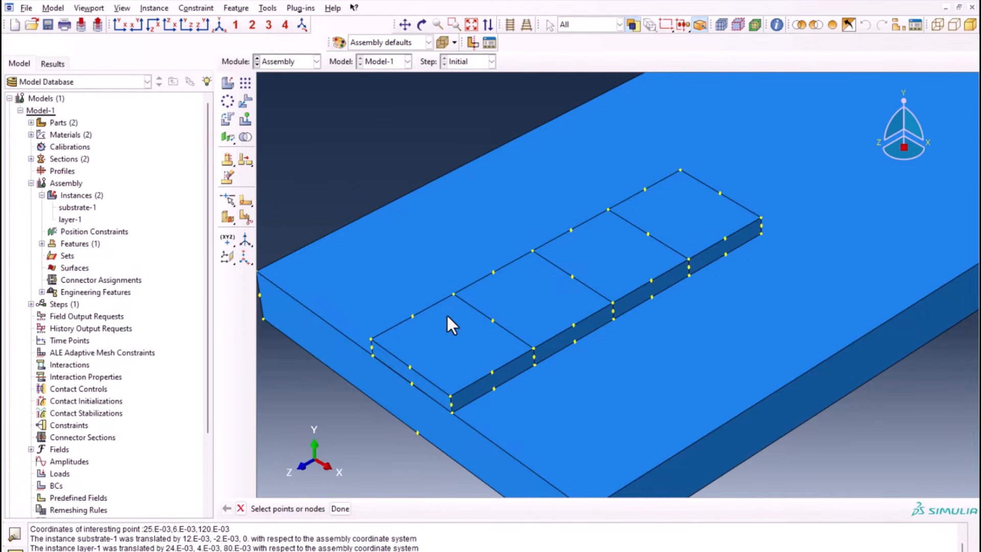
# - Translate the layer instance along the substrate's length to the middle of its top face, keeping the end point at X 25.E-03 and Y 6.E-03
pyautogui.scroll(-4, 560, 287)
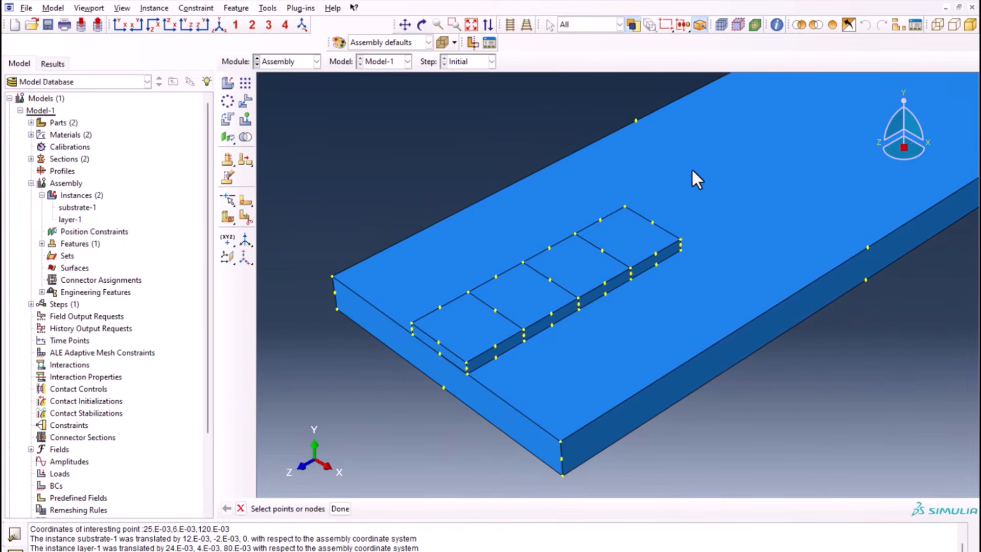
pyautogui.click(245, 101)
pyautogui.click(530, 299)
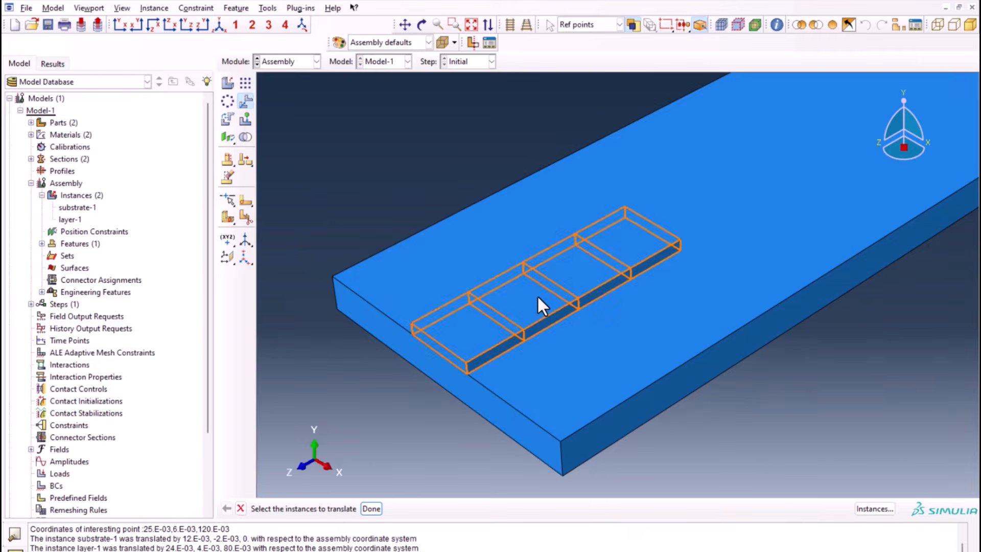
pyautogui.middleClick(545, 290)
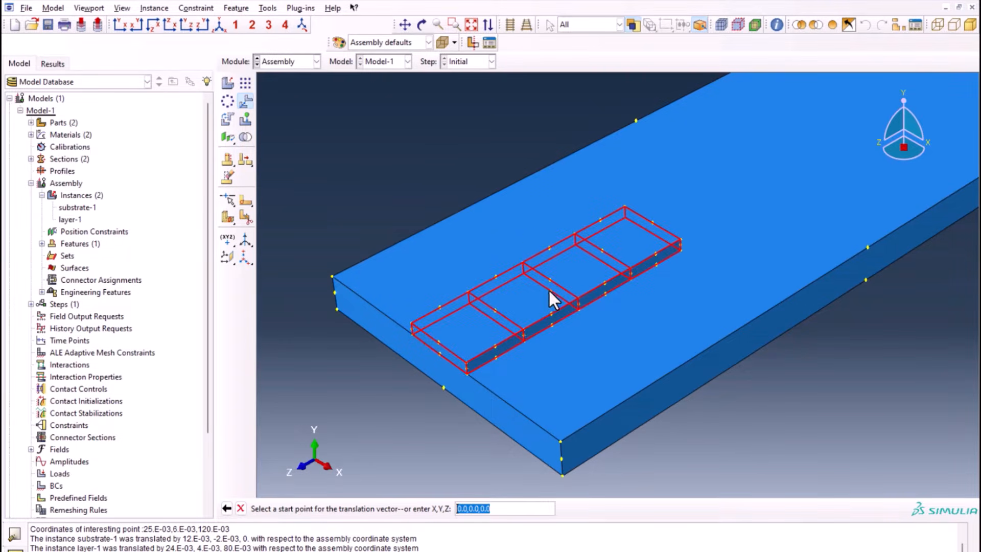
pyautogui.click(550, 292)
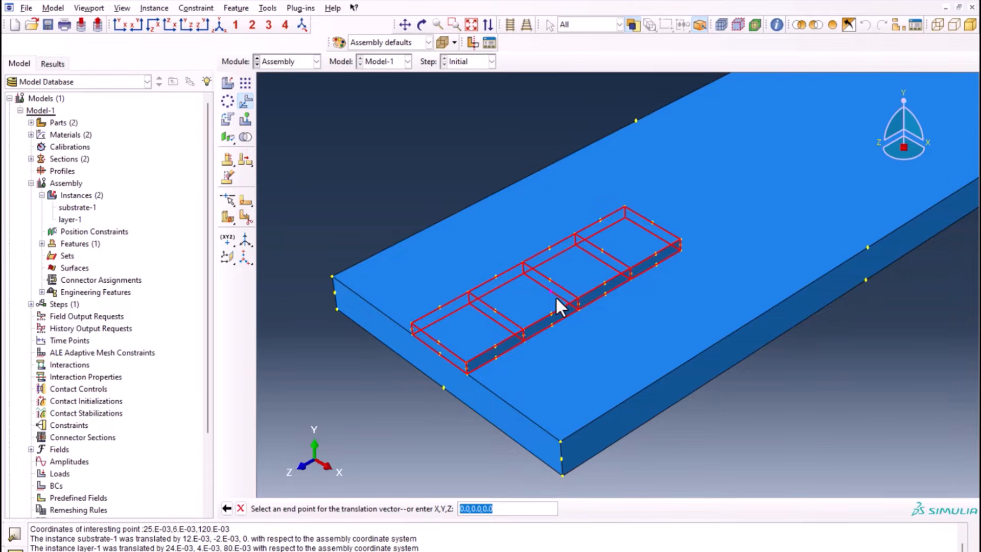
pyautogui.write('25.E-03,6.E-03,120.E-03')
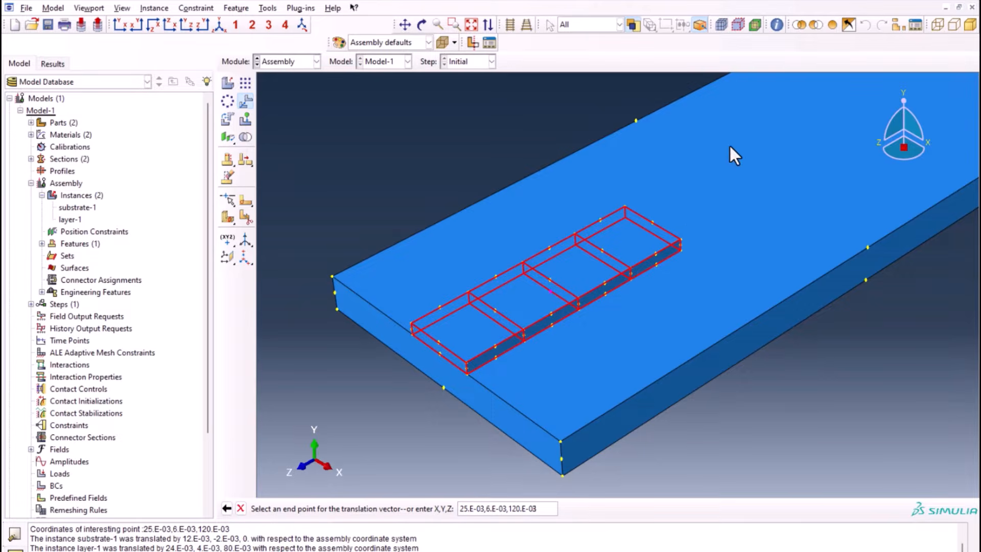
pyautogui.moveTo(508, 508); pyautogui.dragTo(520, 509)
pyautogui.scroll(-1, 363, 358)
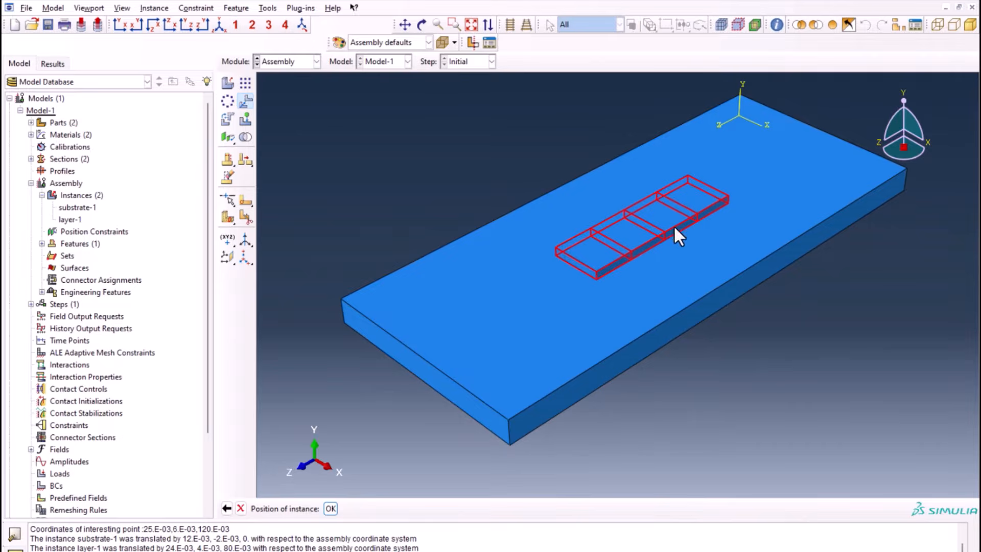
pyautogui.click(331, 509)
pyautogui.scroll(4, 648, 219)
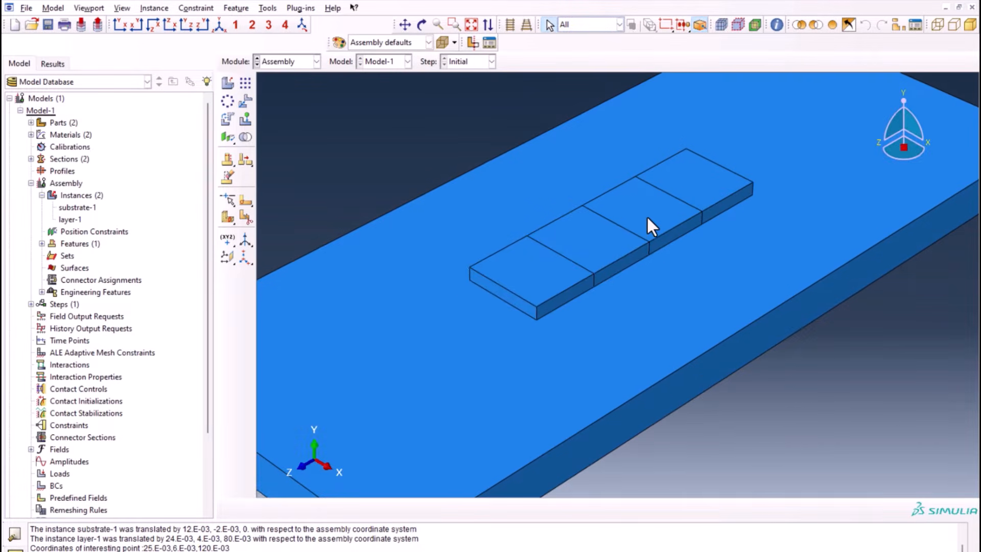
pyautogui.scroll(-4, 640, 215)
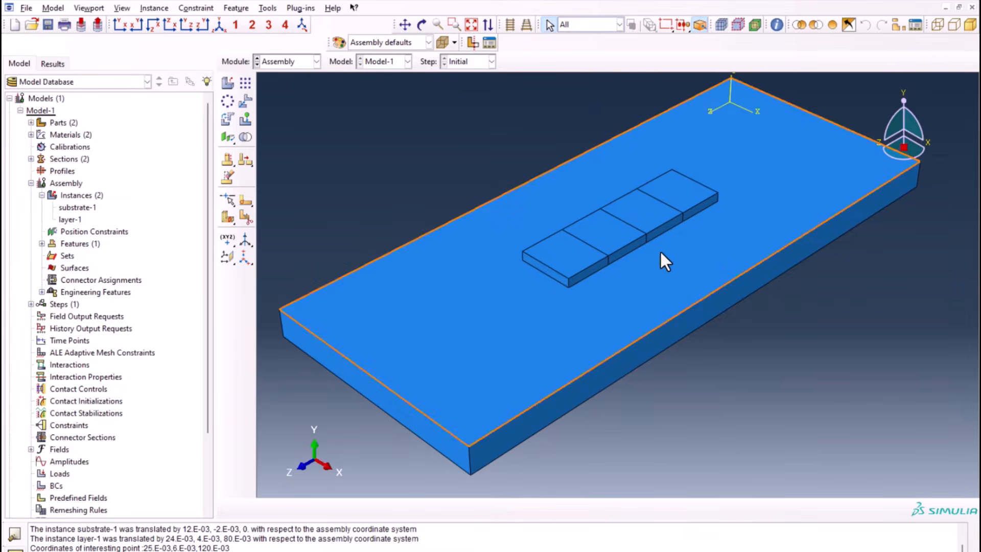
# - Switch to the Mesh module and display the substrate part instead of the assembly
pyautogui.click(289, 61)
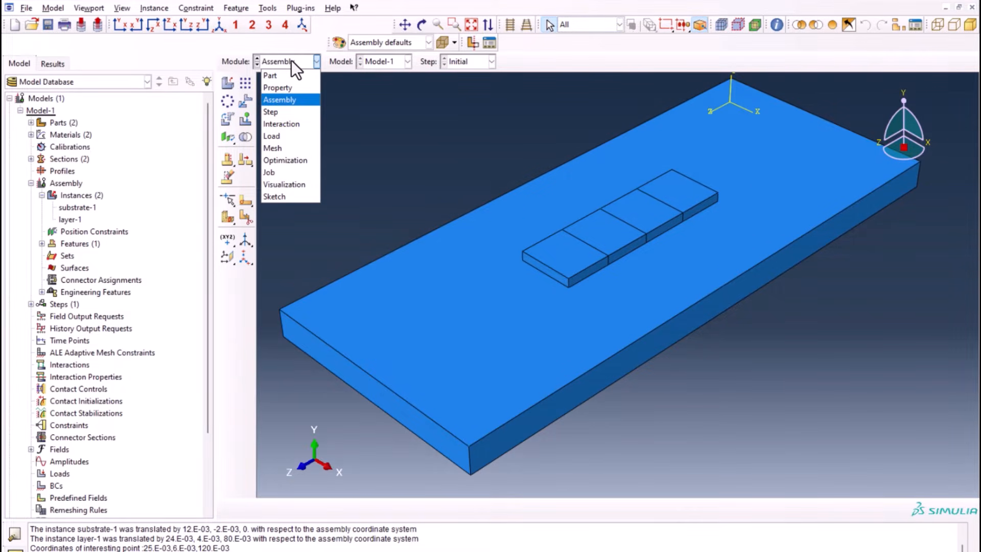
pyautogui.click(279, 147)
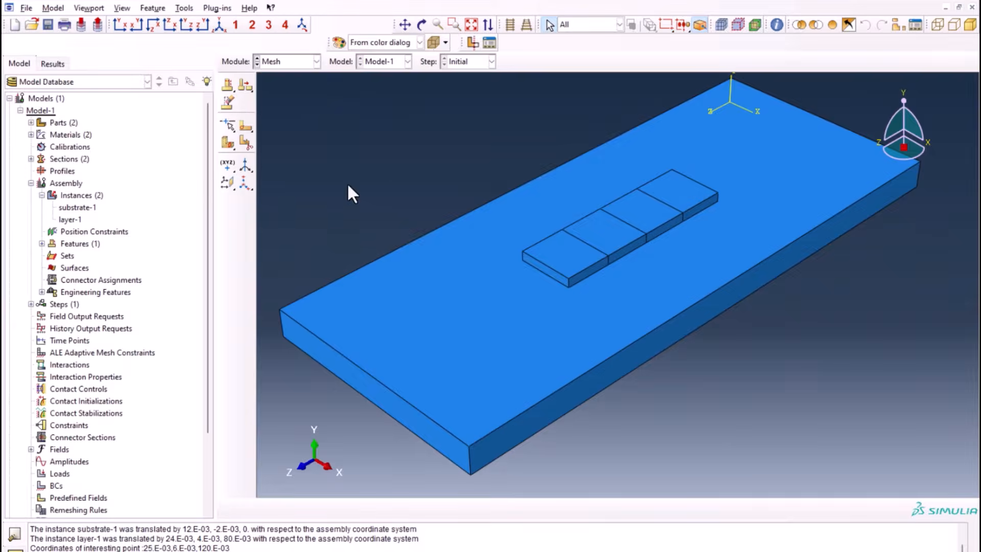
pyautogui.scroll(-1, 464, 182)
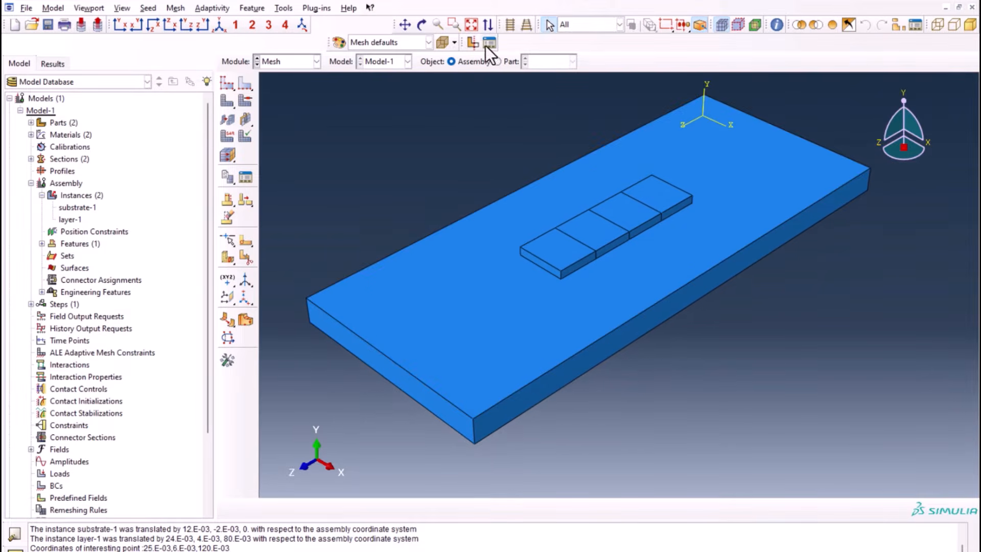
pyautogui.click(506, 62)
pyautogui.click(550, 65)
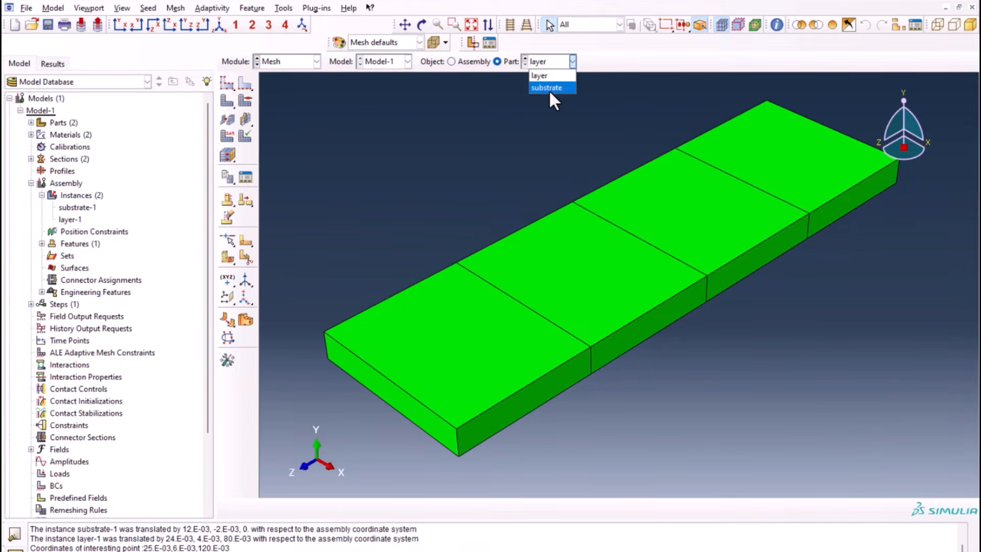
pyautogui.click(548, 89)
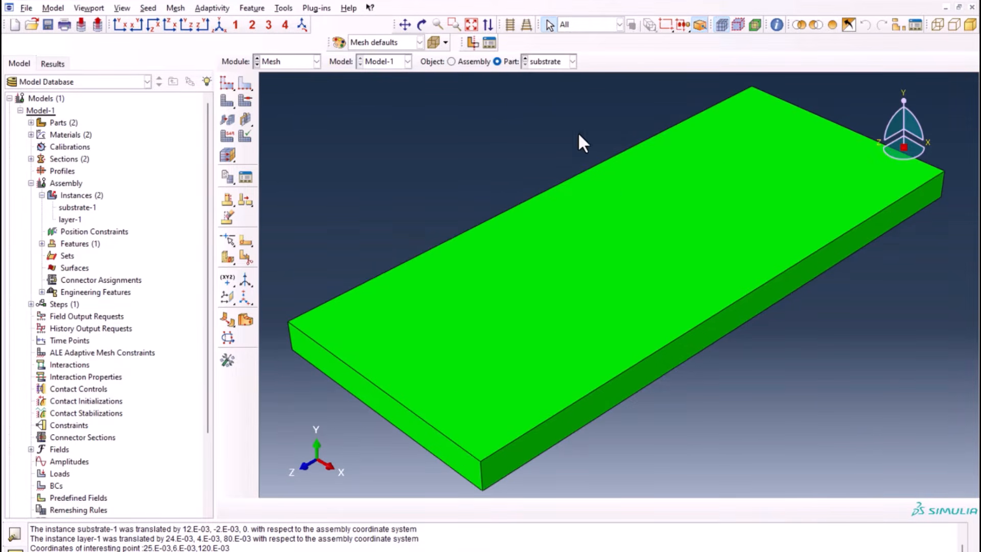
# - Sketch two vertical partition lines across the substrate's front end face, about 0.012 apart and about 0.019 from each side edge
pyautogui.click(382, 403)
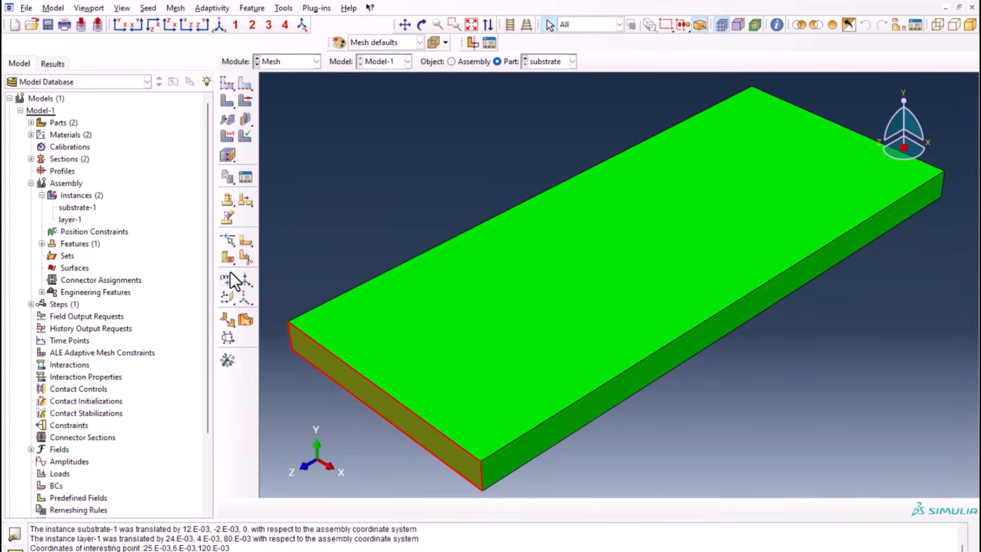
pyautogui.click(242, 243)
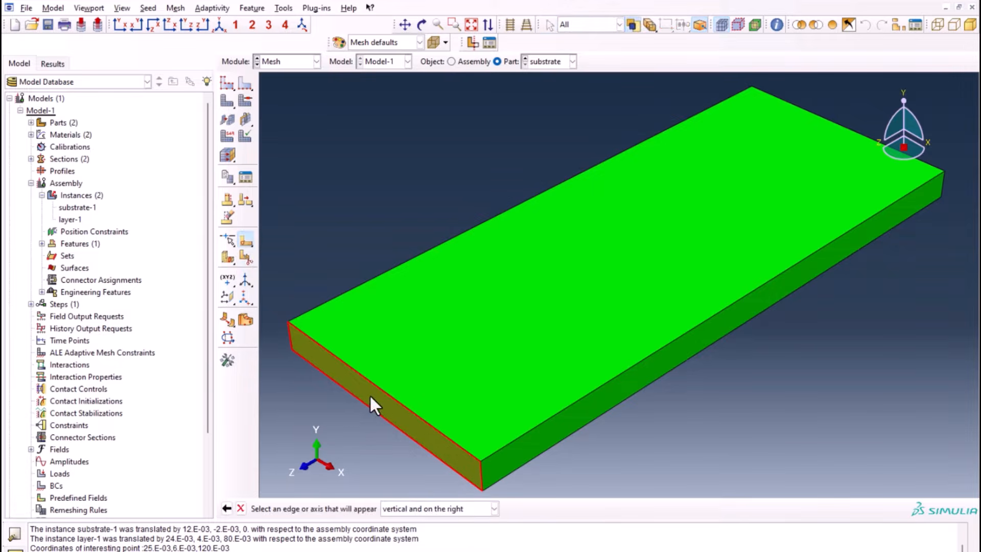
pyautogui.click(480, 472)
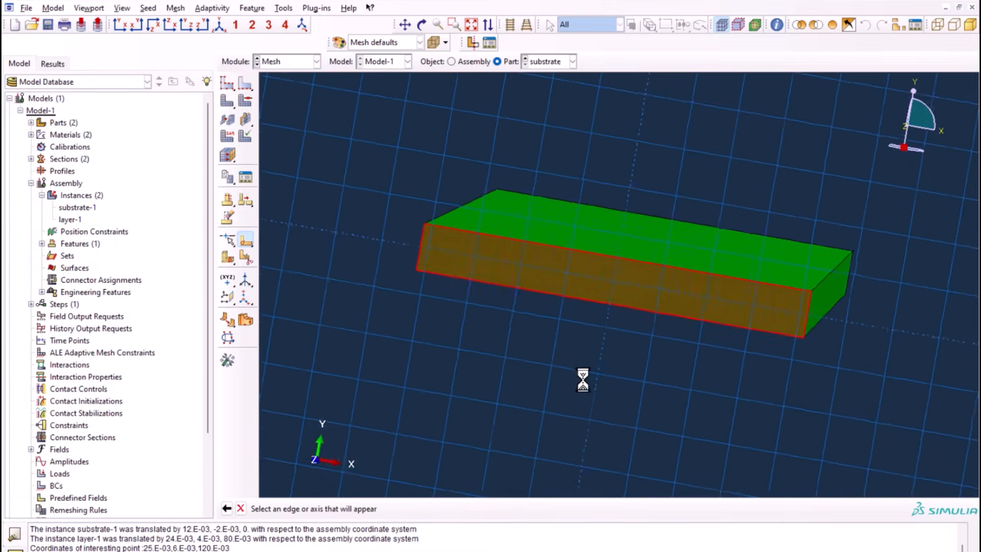
pyautogui.click(246, 65)
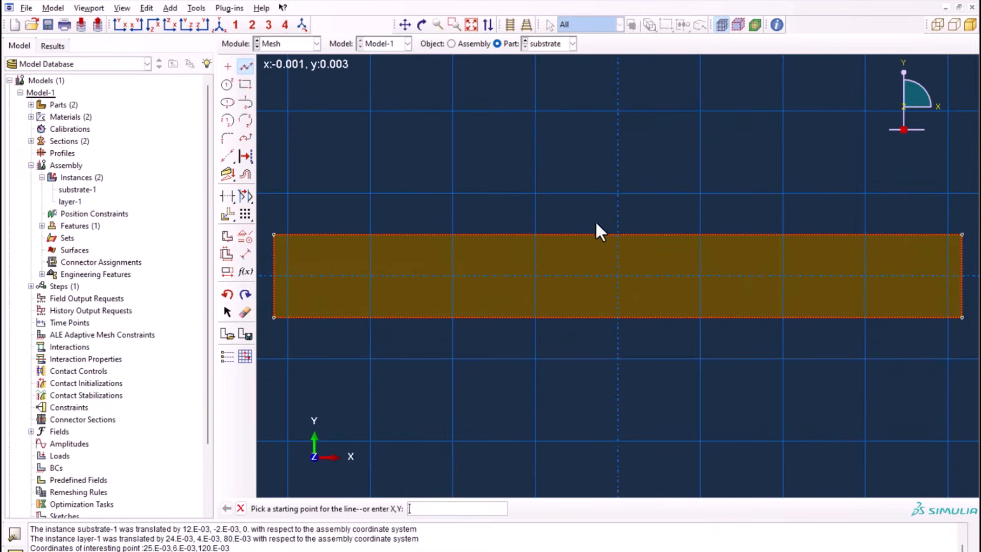
pyautogui.click(534, 235)
pyautogui.click(536, 317)
pyautogui.middleClick(603, 290)
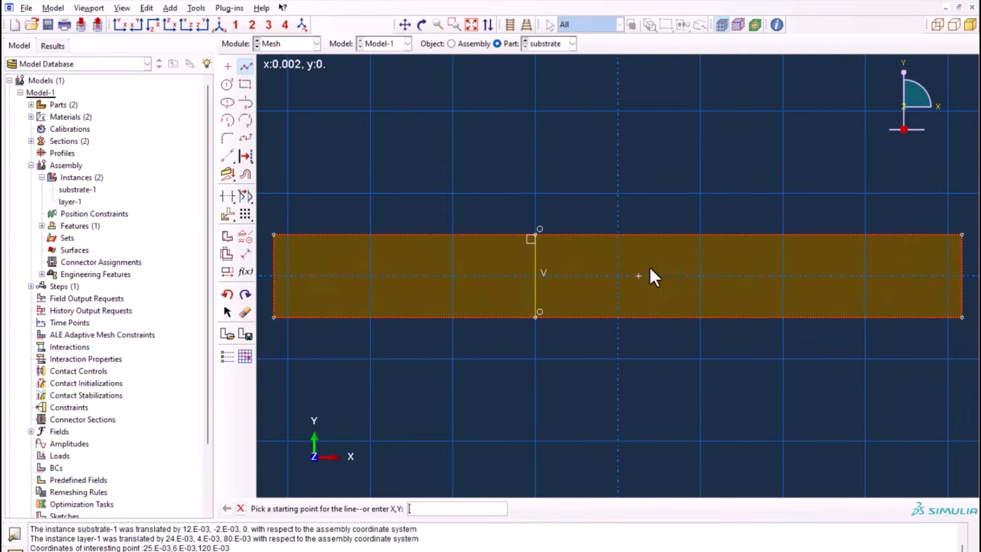
pyautogui.click(700, 235)
pyautogui.click(700, 317)
pyautogui.middleClick(587, 259)
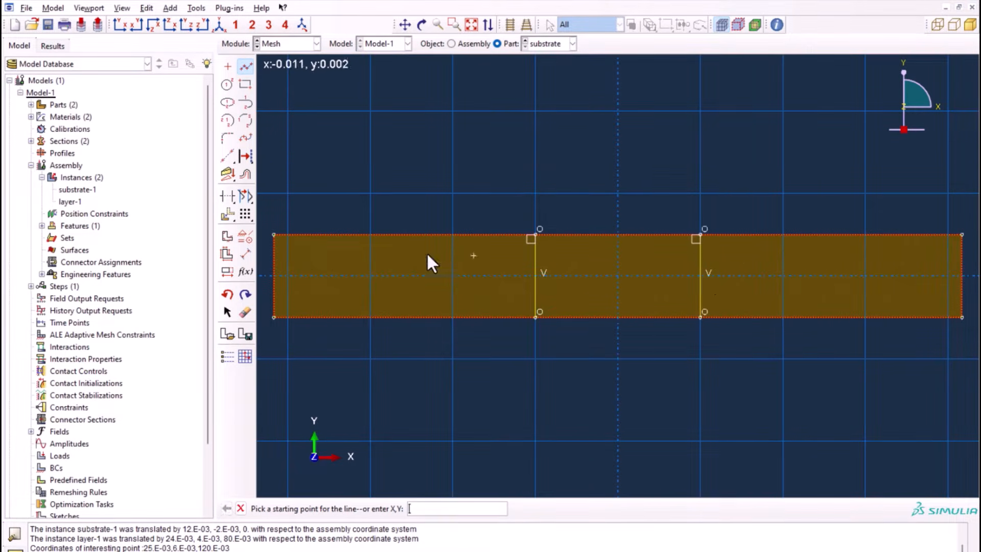
# - Dimension the distance from each sketched vertical line to the nearer side edge of the face, accepting 0.019 for both
pyautogui.click(246, 254)
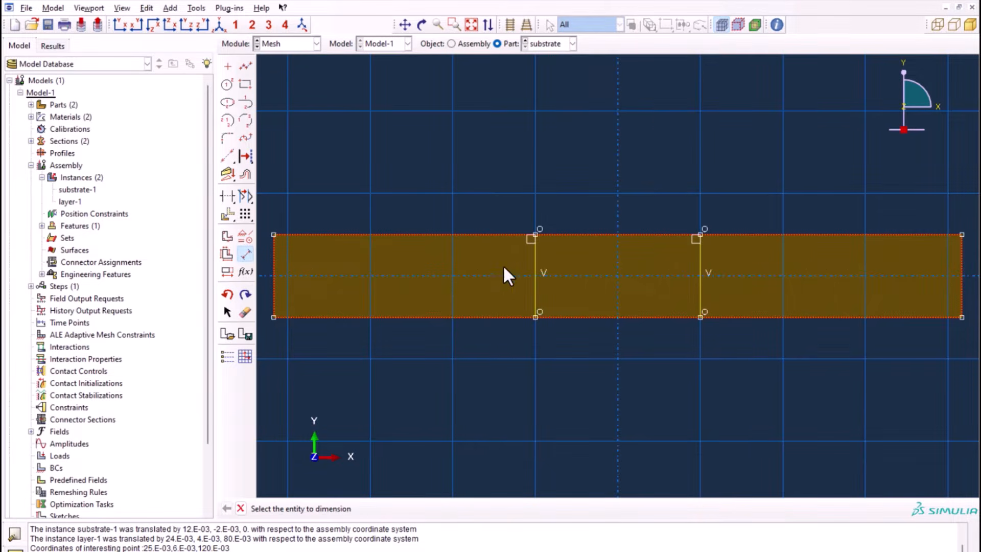
pyautogui.click(536, 276)
pyautogui.click(282, 277)
pyautogui.click(413, 167)
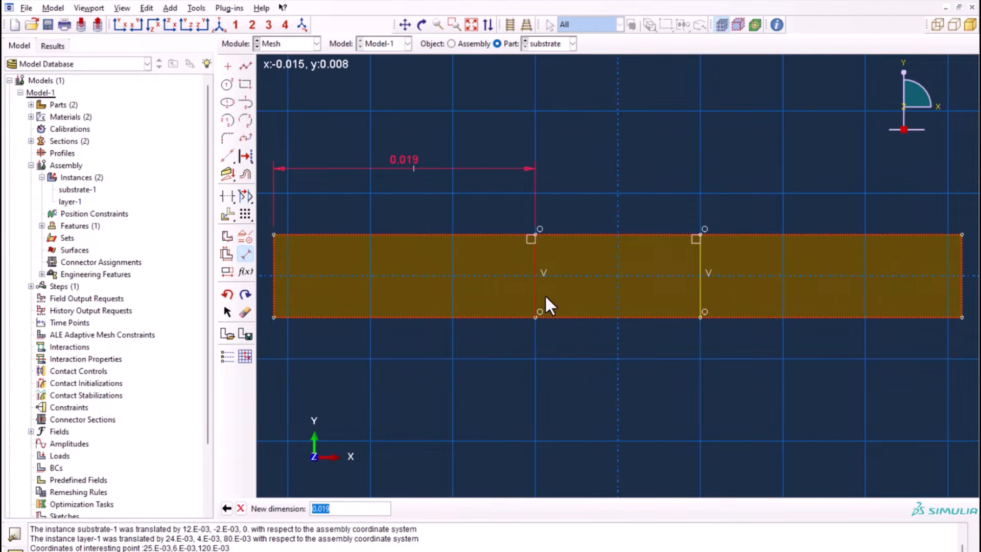
pyautogui.press('Return')
pyautogui.click(700, 270)
pyautogui.click(957, 274)
pyautogui.click(852, 168)
pyautogui.press('Return')
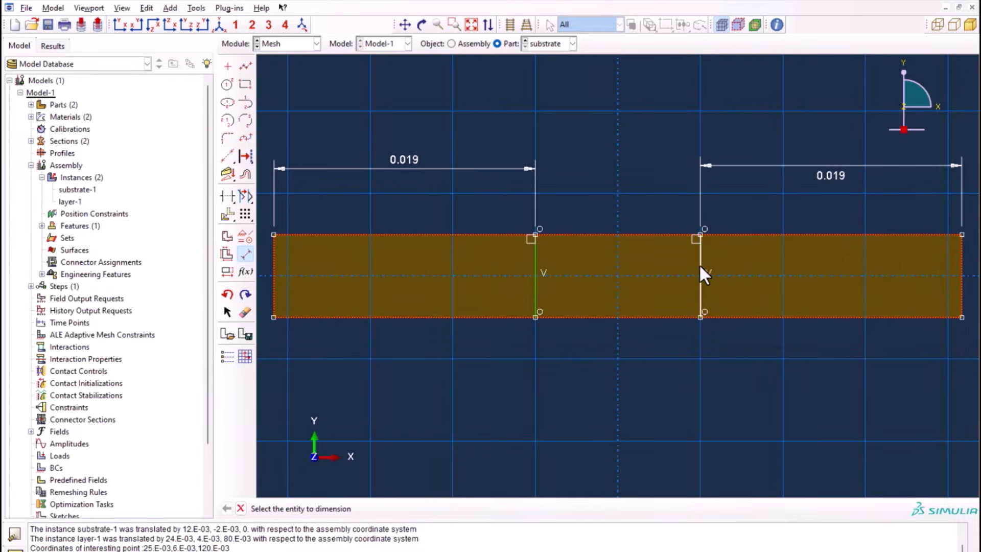
# - Dimension the spacing between the two sketched vertical lines, accepting 0.012
pyautogui.click(700, 263)
pyautogui.click(541, 268)
pyautogui.click(588, 97)
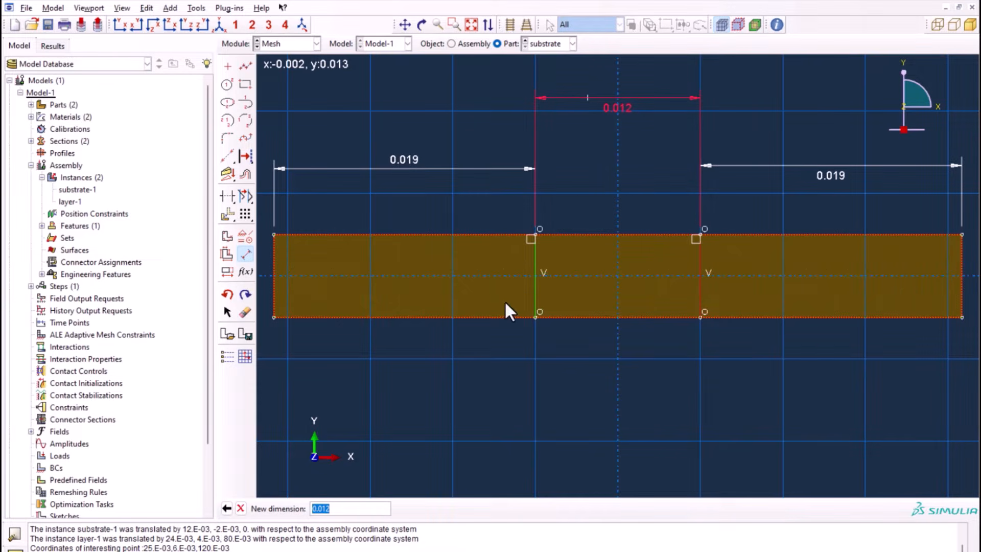
pyautogui.press('Return')
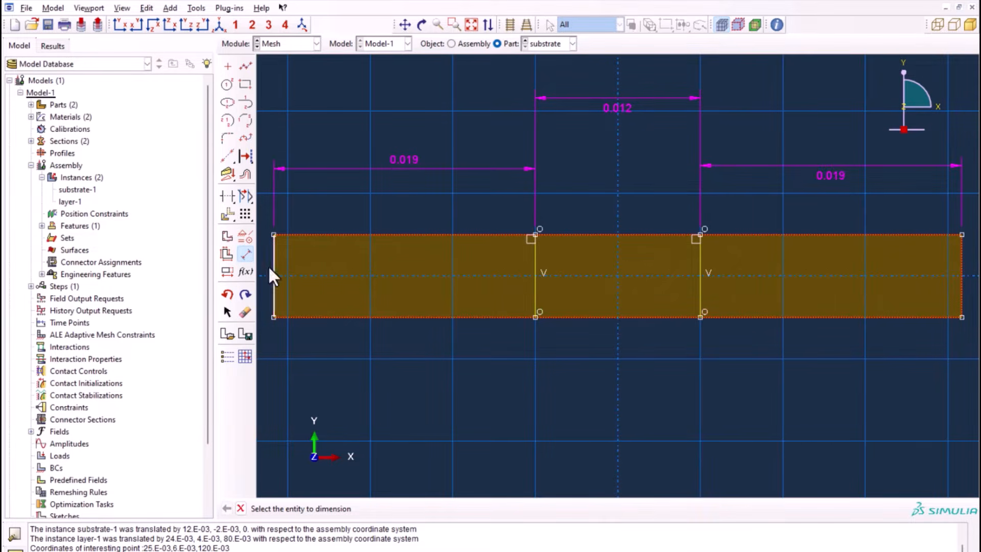
# - Delete the redundant 0.019 dimensioning from the sketch and complete the partition of the substrate's front end face
pyautogui.click(247, 310)
pyautogui.click(411, 163)
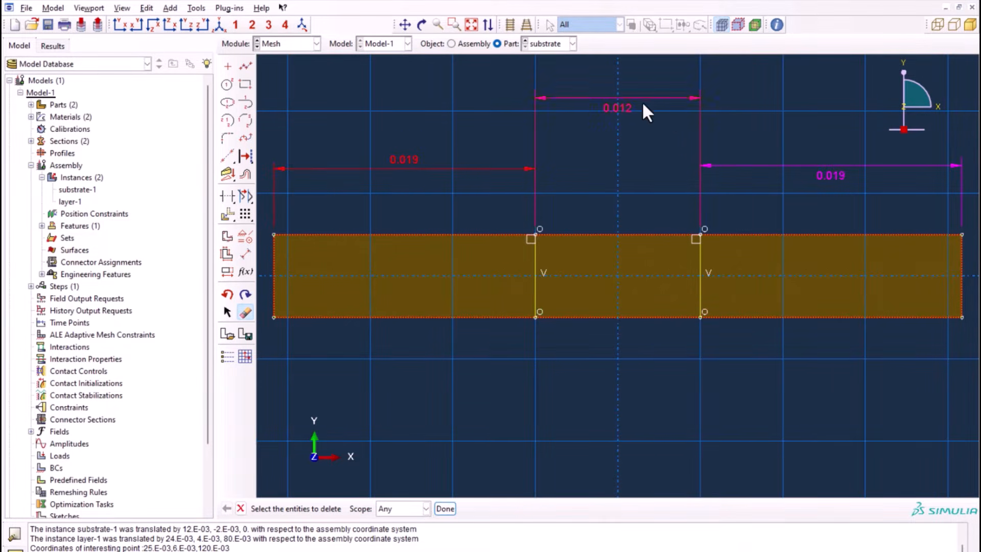
pyautogui.middleClick(649, 155)
pyautogui.click(727, 162)
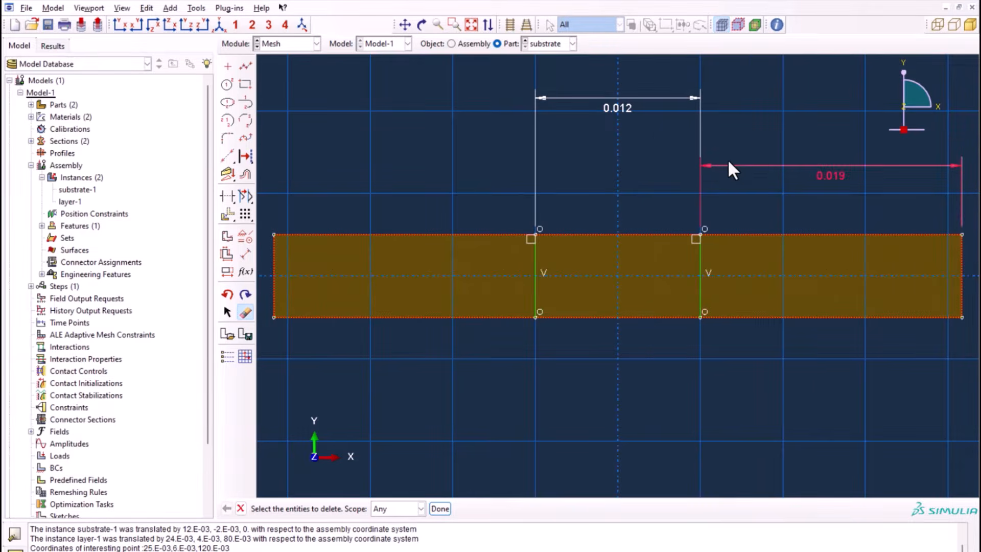
pyautogui.click(439, 509)
pyautogui.click(355, 508)
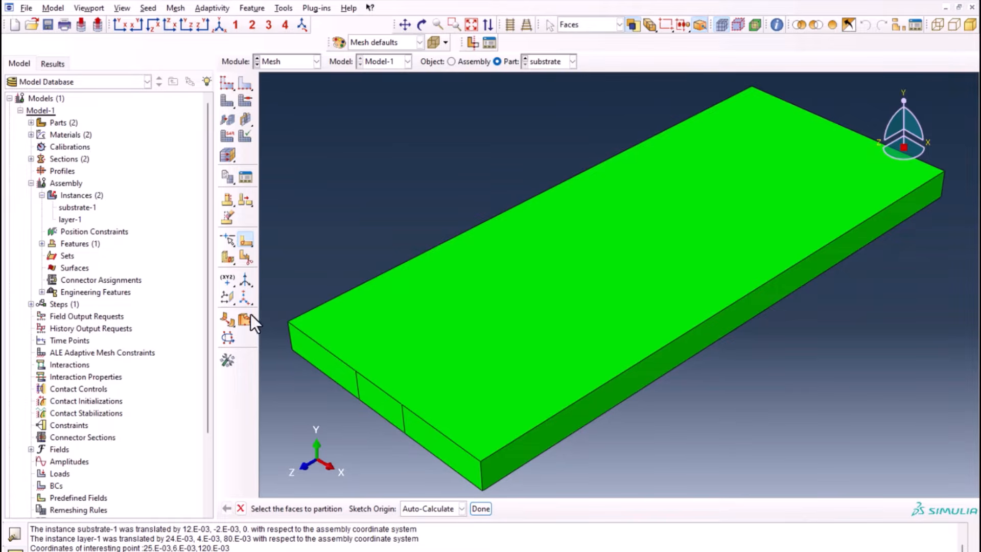
# - Partition the substrate cell by sweeping the front face's dividing line nearer the positive X side along the long upper edge
pyautogui.click(226, 258)
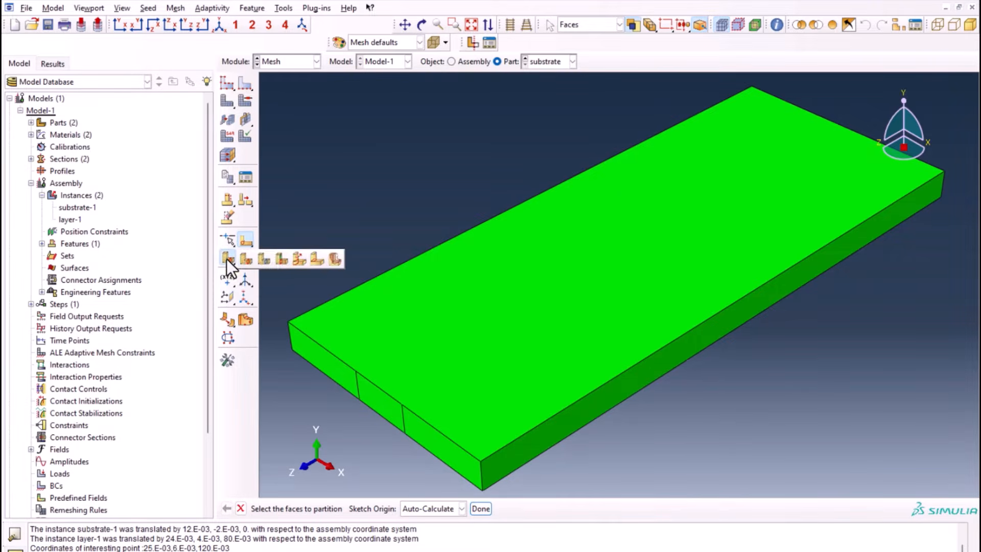
pyautogui.click(302, 265)
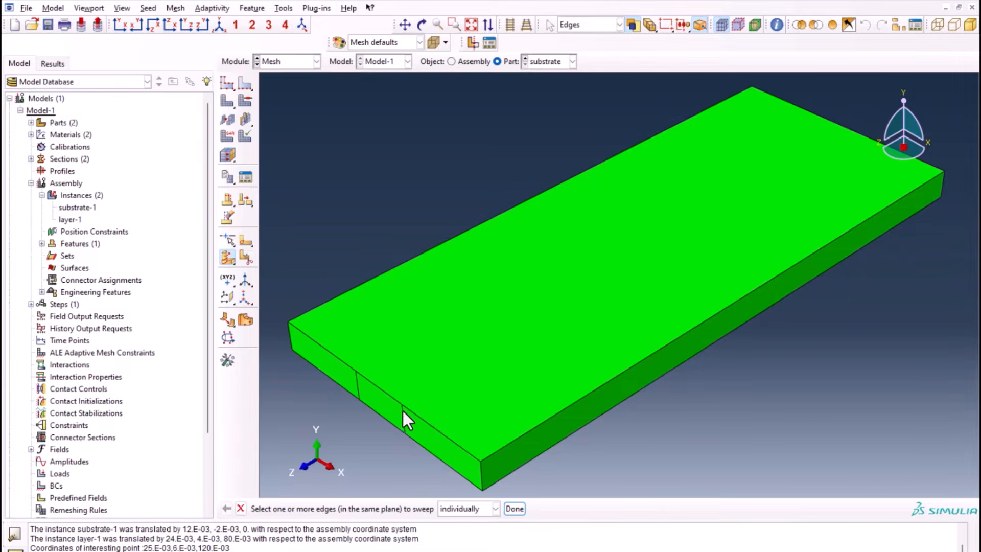
pyautogui.click(379, 441)
pyautogui.middleClick(391, 437)
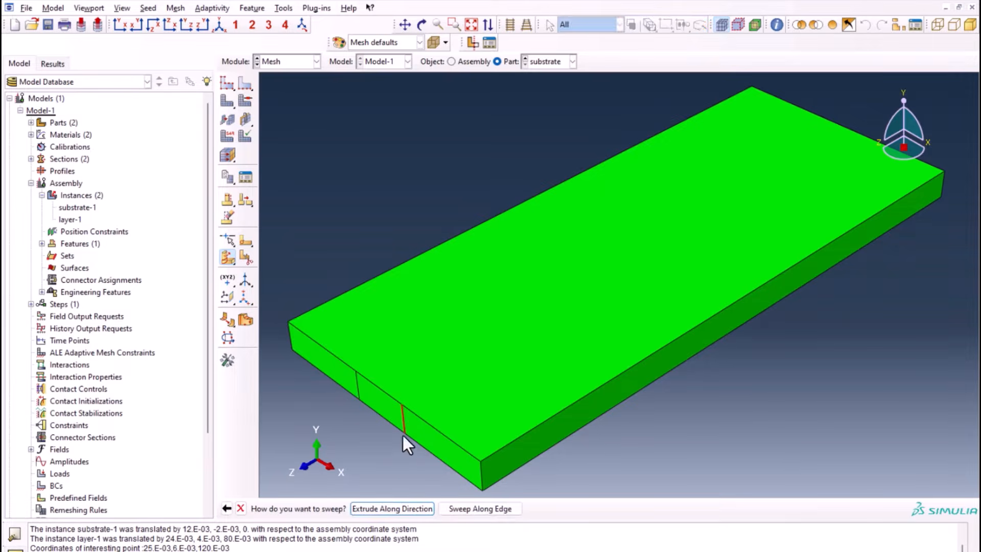
pyautogui.click(464, 506)
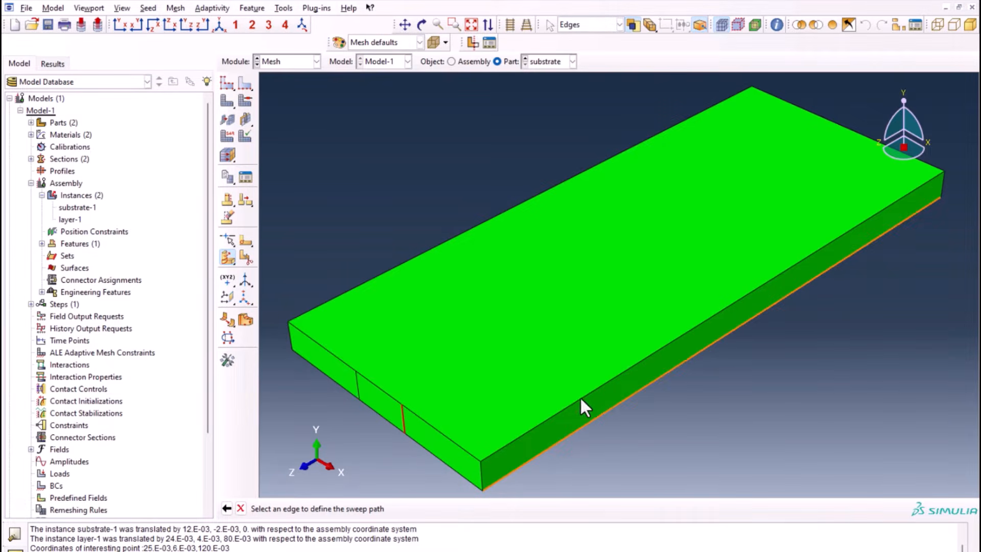
pyautogui.click(587, 391)
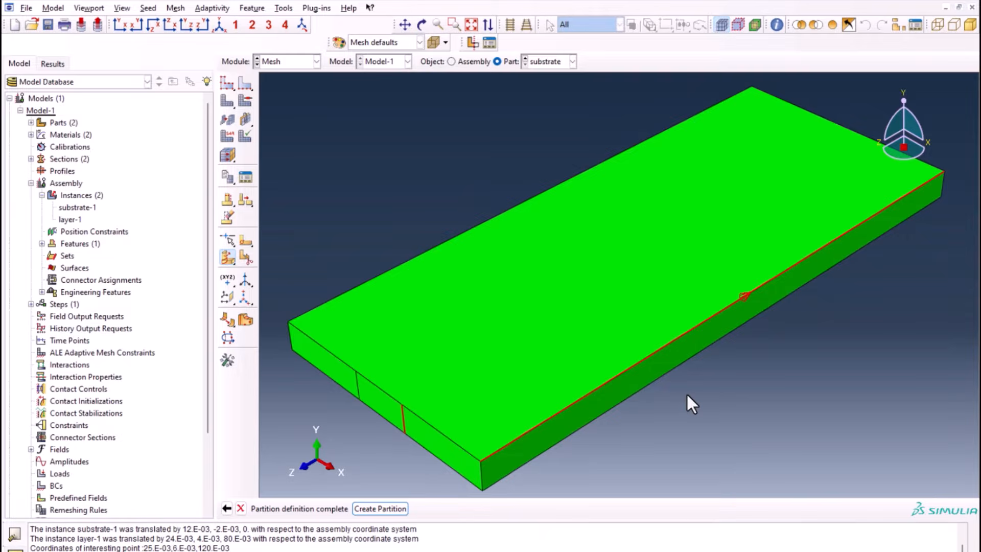
pyautogui.click(379, 508)
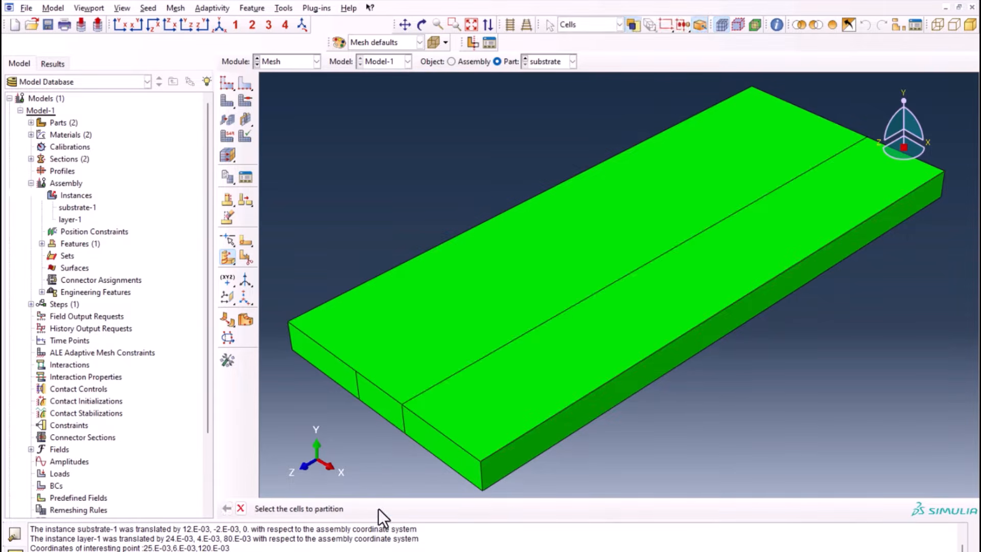
# - Partition the larger substrate cell by sweeping the front face's remaining dividing line along the long upper edge
pyautogui.click(357, 388)
pyautogui.middleClick(352, 413)
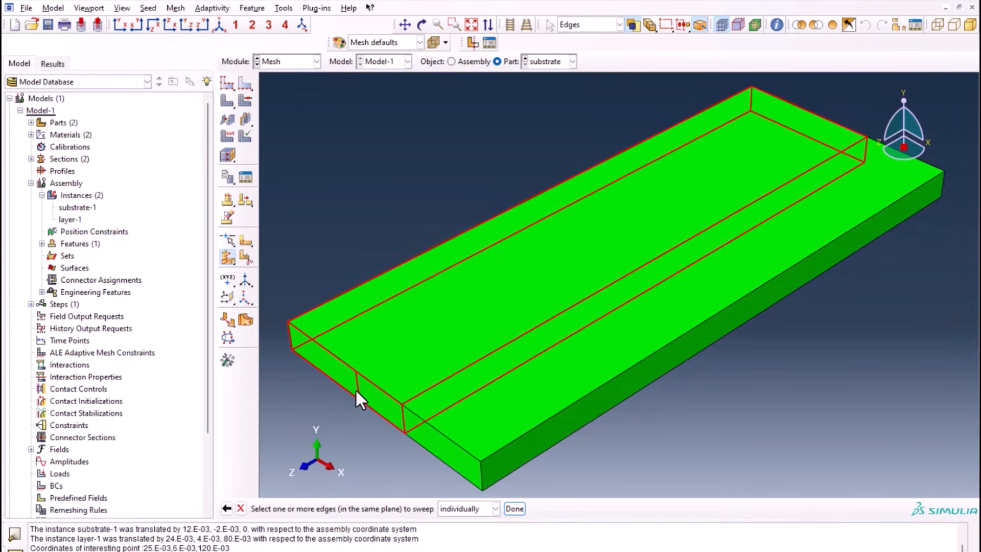
pyautogui.click(355, 395)
pyautogui.middleClick(351, 452)
pyautogui.click(467, 507)
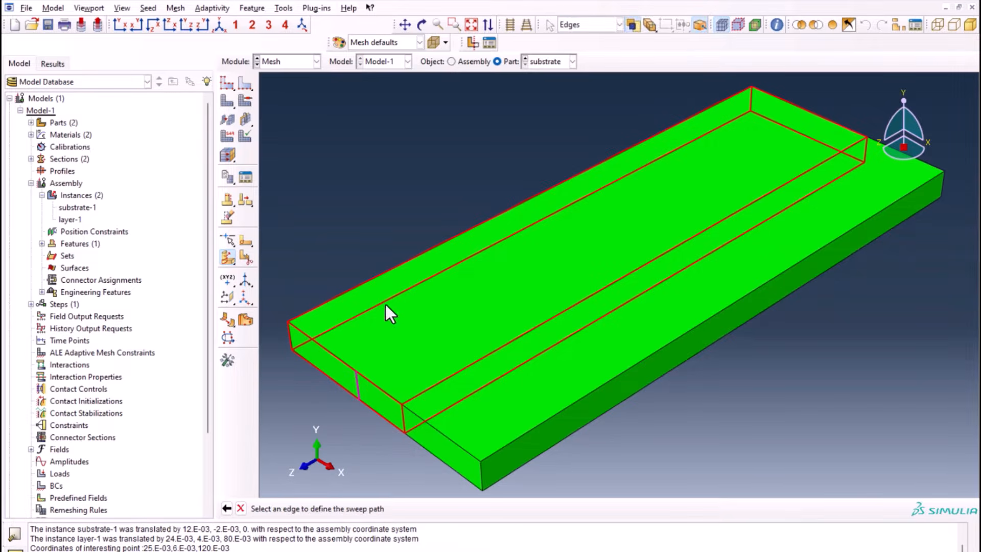
pyautogui.click(377, 281)
pyautogui.middleClick(378, 232)
pyautogui.middleClick(378, 232)
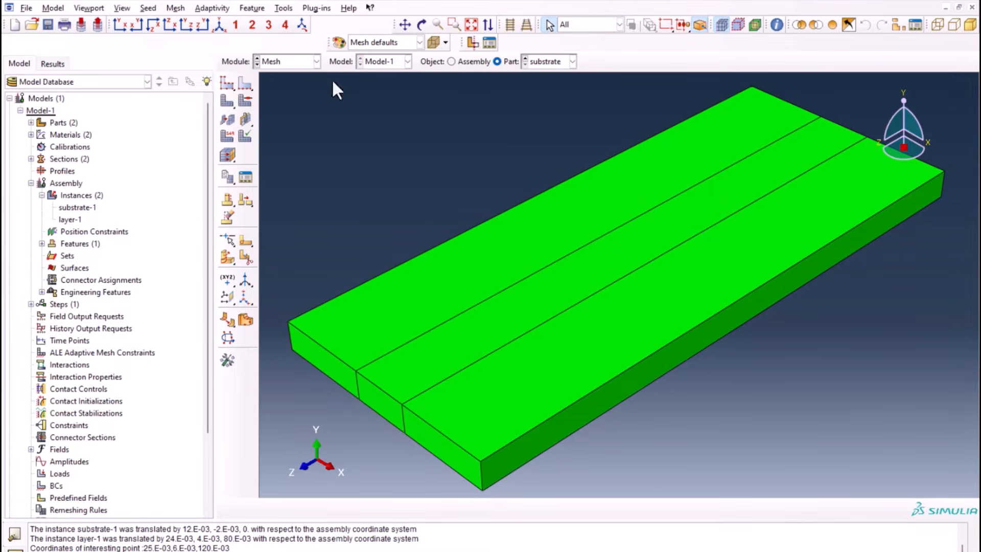
pyautogui.click(422, 25)
pyautogui.moveTo(432, 315); pyautogui.dragTo(603, 193)
pyautogui.moveTo(756, 271); pyautogui.dragTo(720, 267)
pyautogui.press('Escape')
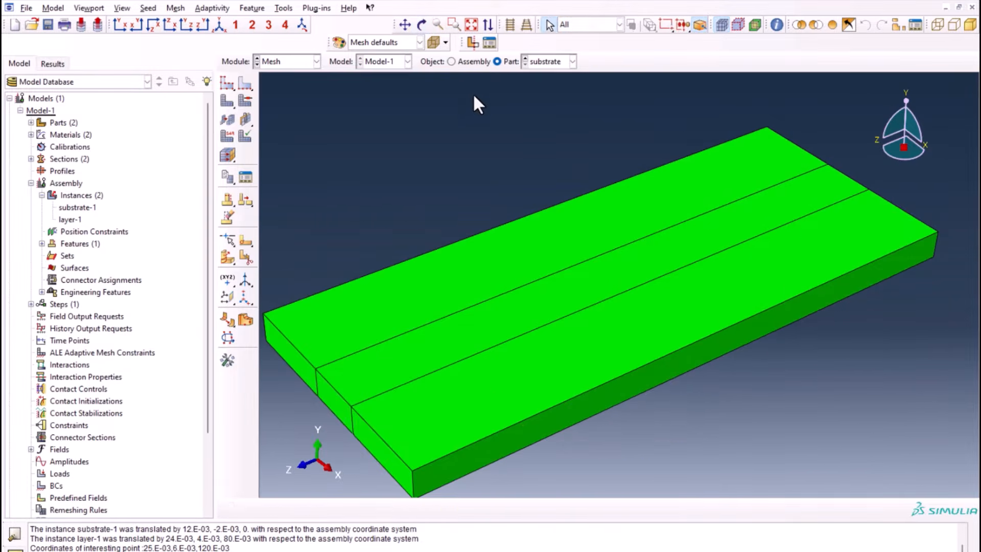
# - Seed all edges of the layer part by number with 4 elements each and mesh the part
pyautogui.click(452, 61)
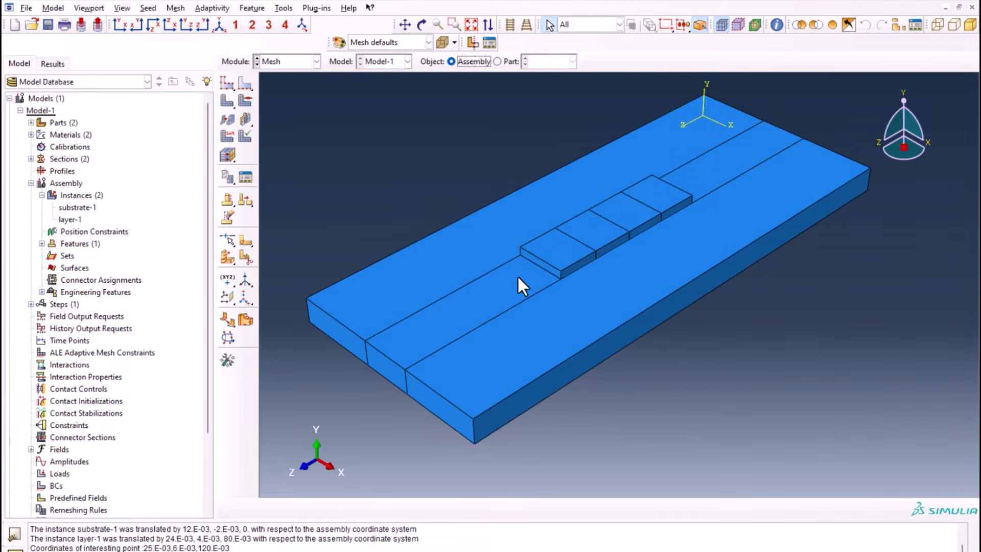
pyautogui.click(506, 61)
pyautogui.click(550, 61)
pyautogui.click(550, 75)
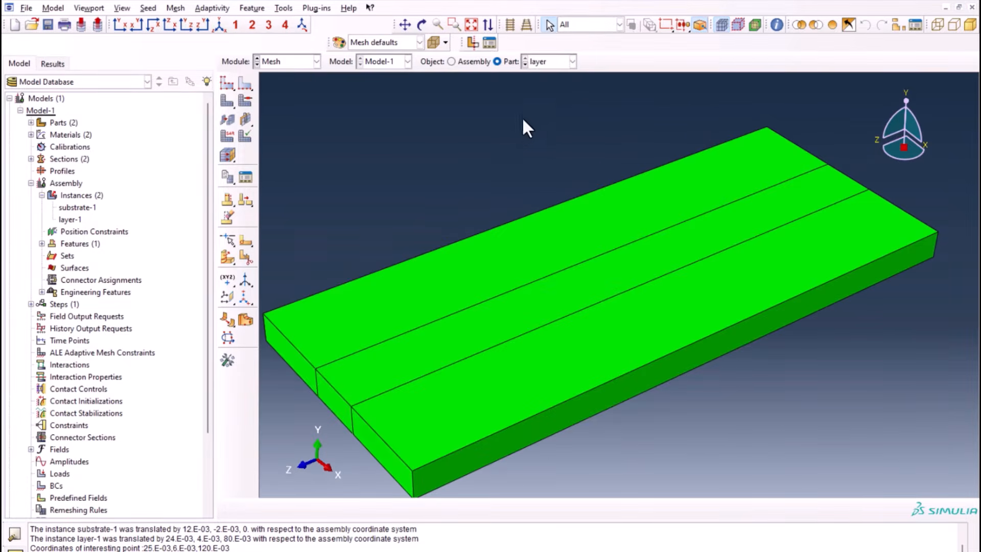
pyautogui.click(245, 83)
pyautogui.scroll(-2, 436, 289)
pyautogui.scroll(-1, 437, 289)
pyautogui.moveTo(299, 120); pyautogui.dragTo(807, 417)
pyautogui.click(480, 509)
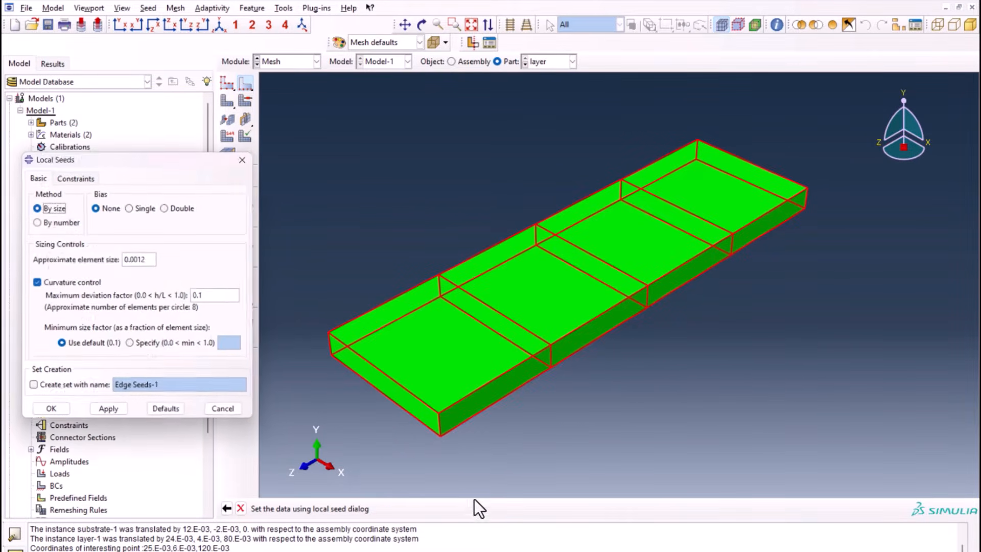
pyautogui.click(62, 223)
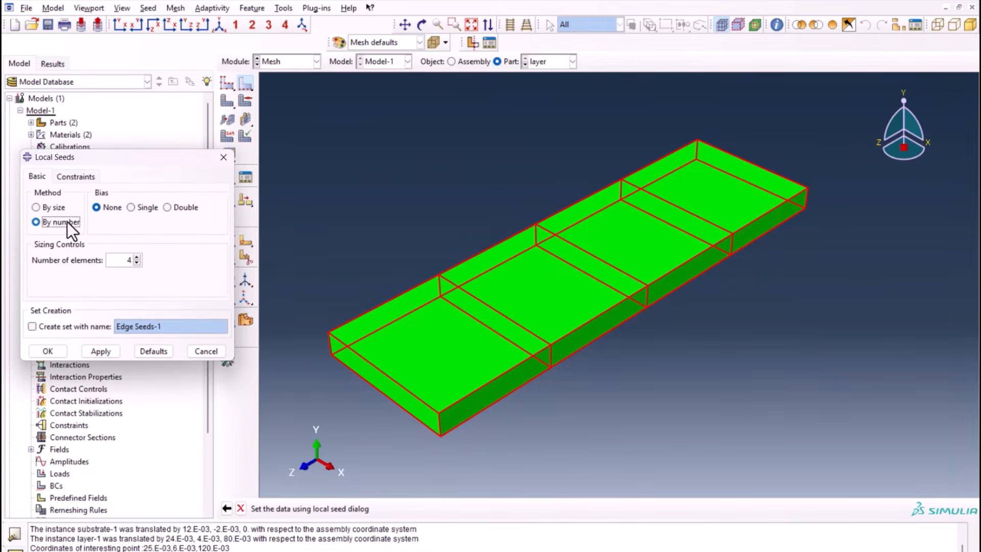
pyautogui.click(48, 351)
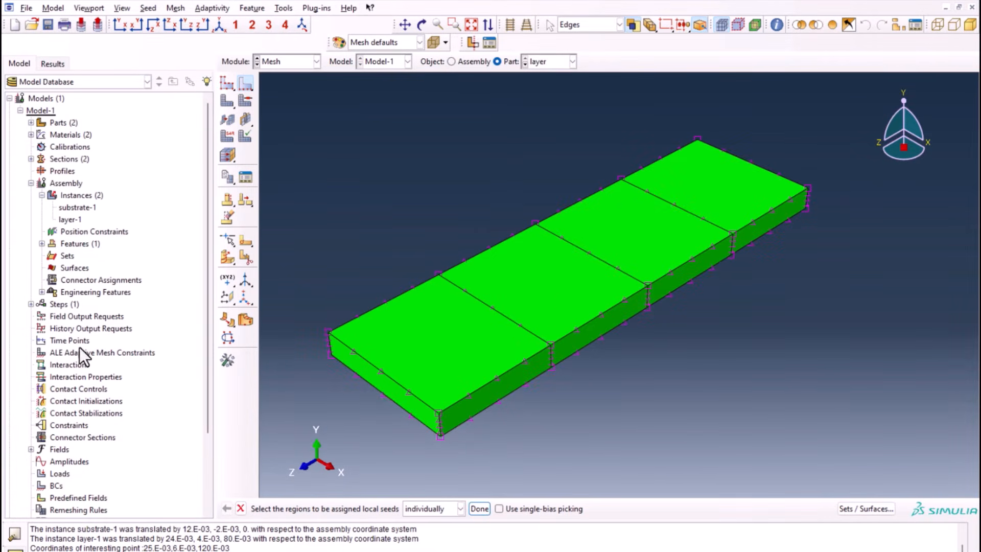
pyautogui.click(480, 509)
pyautogui.click(231, 99)
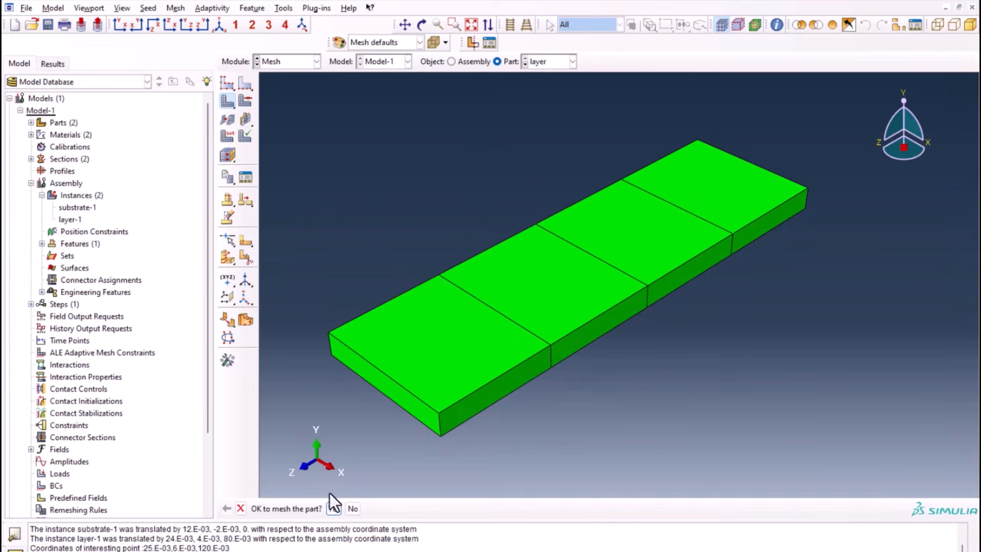
pyautogui.click(333, 509)
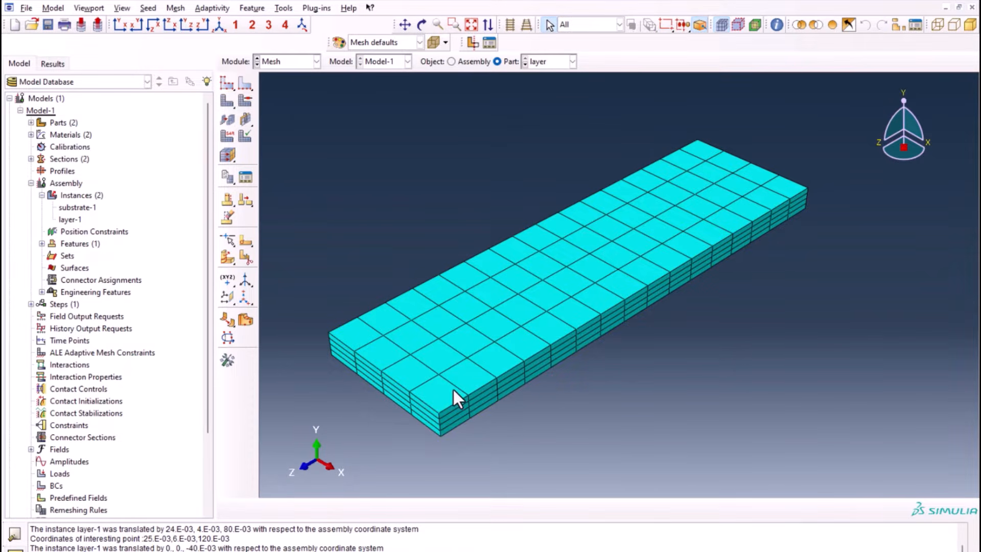
# - Seed all lengthwise edges of the substrate part by number with 48 elements
pyautogui.click(537, 62)
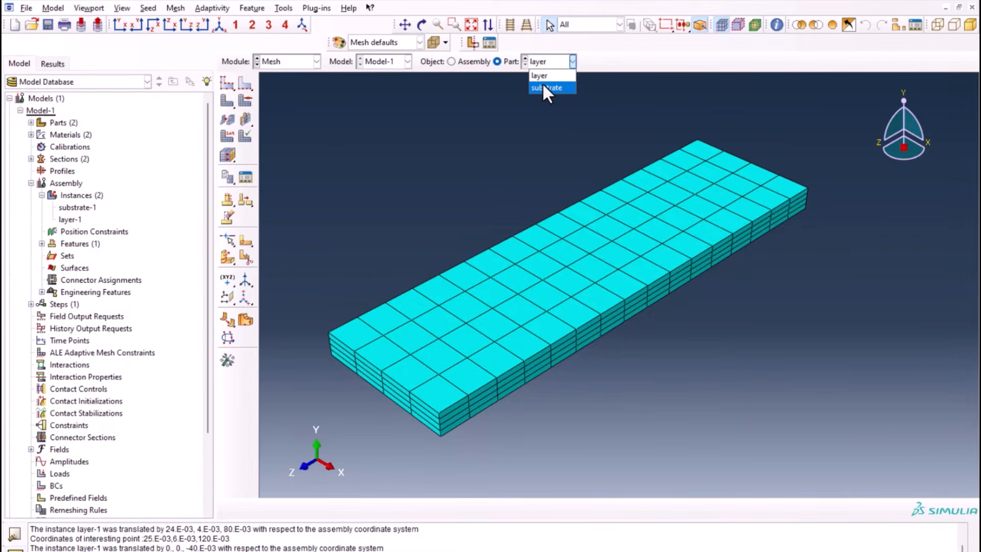
pyautogui.click(544, 88)
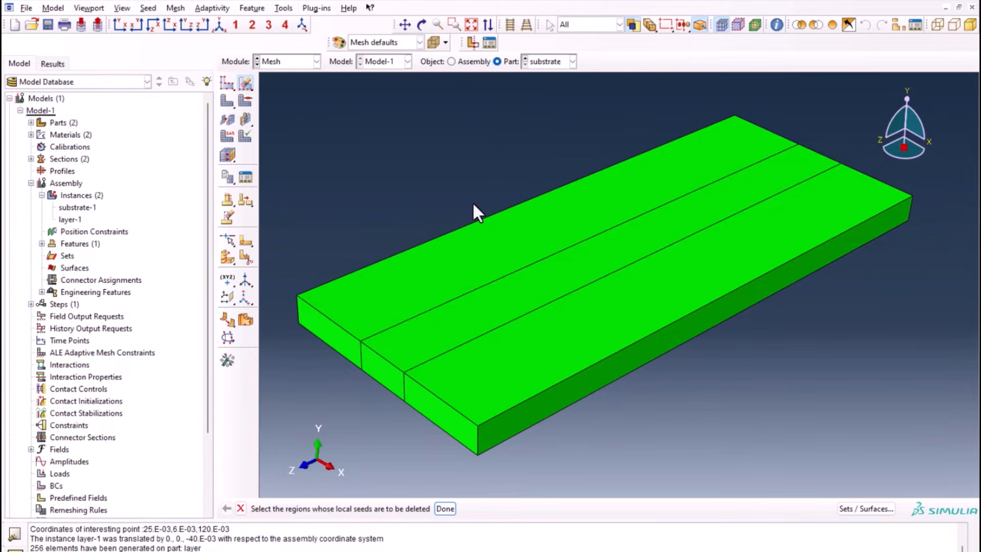
pyautogui.moveTo(246, 84); pyautogui.dragTo(259, 85)
pyautogui.moveTo(545, 170); pyautogui.dragTo(520, 309)
pyautogui.keyDown('shift'); pyautogui.moveTo(593, 409); pyautogui.dragTo(593, 410); pyautogui.keyUp('shift')
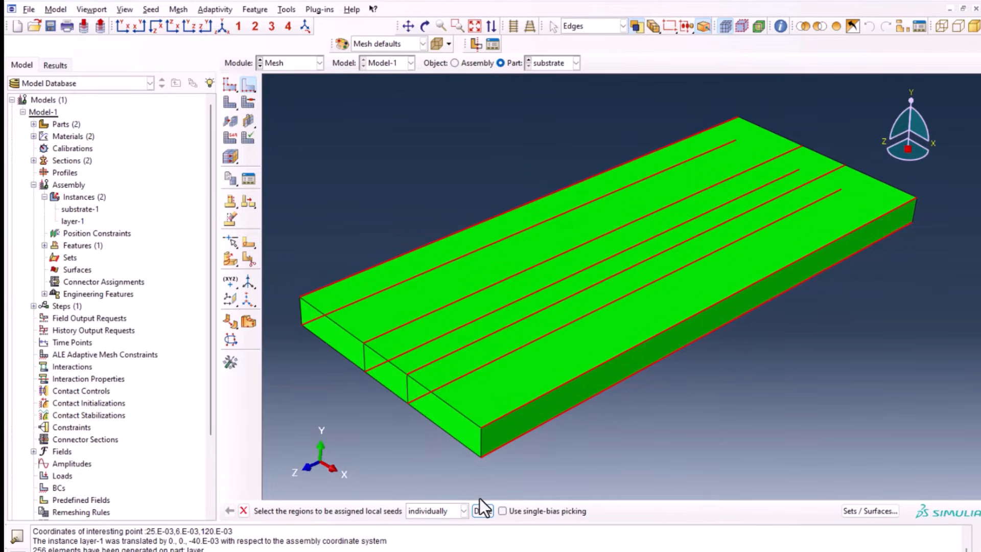
pyautogui.click(482, 511)
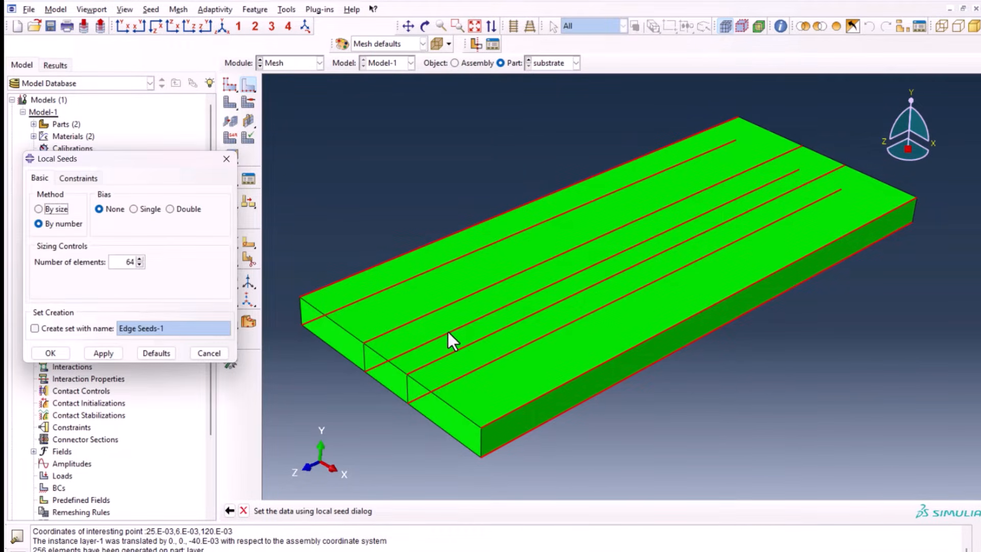
pyautogui.moveTo(119, 262); pyautogui.dragTo(162, 260)
pyautogui.write('48')
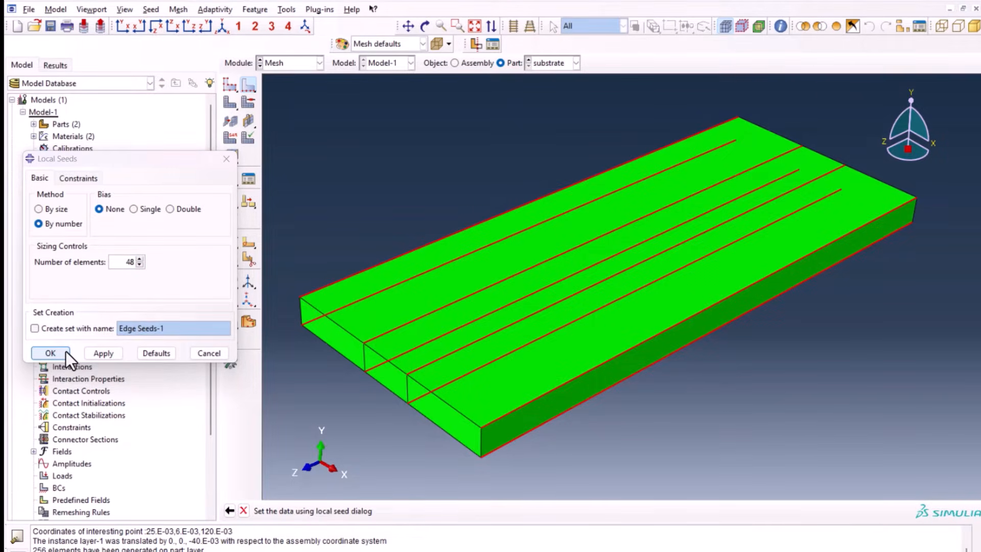
pyautogui.click(66, 351)
# - Mesh the substrate and examine in the assembly how its elements line up with the layer's mesh
pyautogui.click(224, 105)
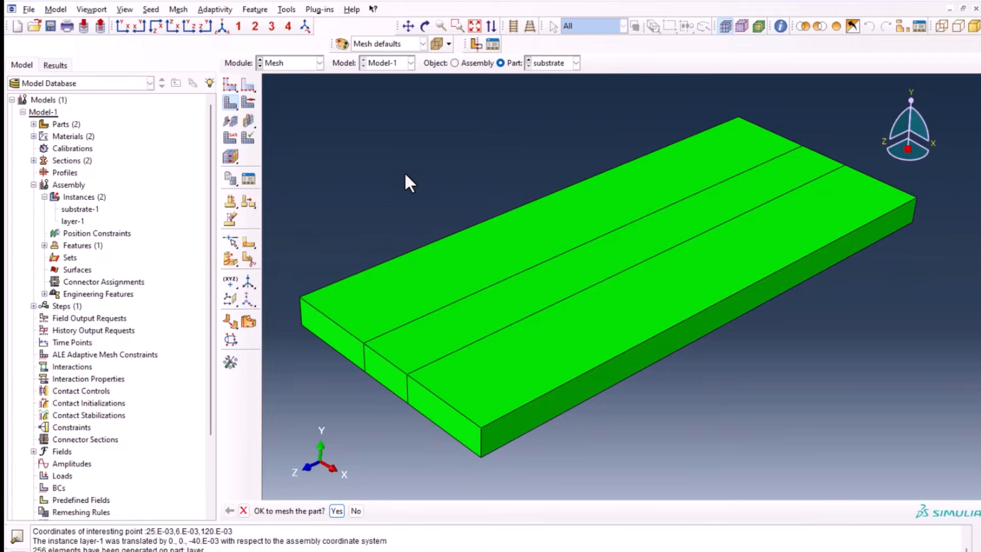
pyautogui.middleClick(404, 172)
pyautogui.click(474, 63)
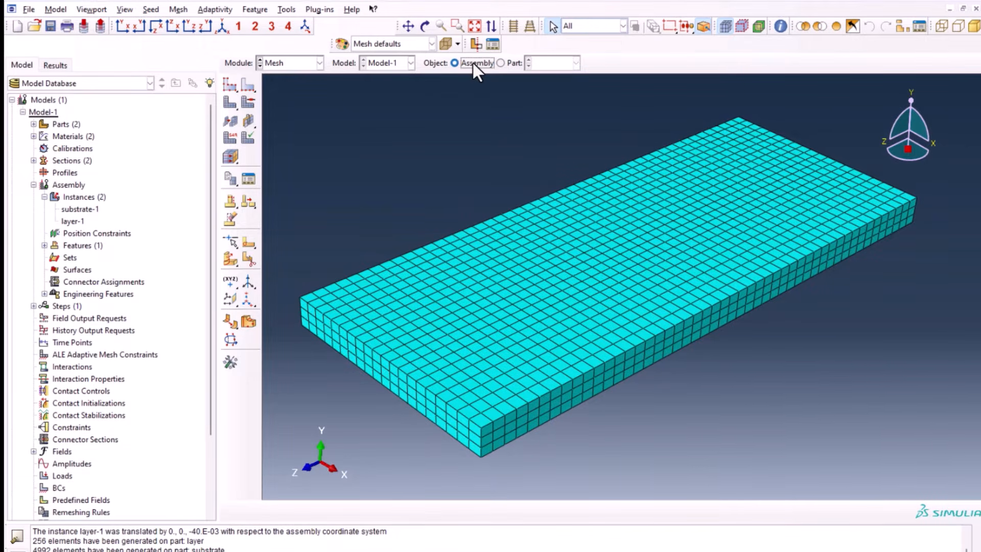
pyautogui.scroll(5, 594, 314)
pyautogui.scroll(2, 554, 337)
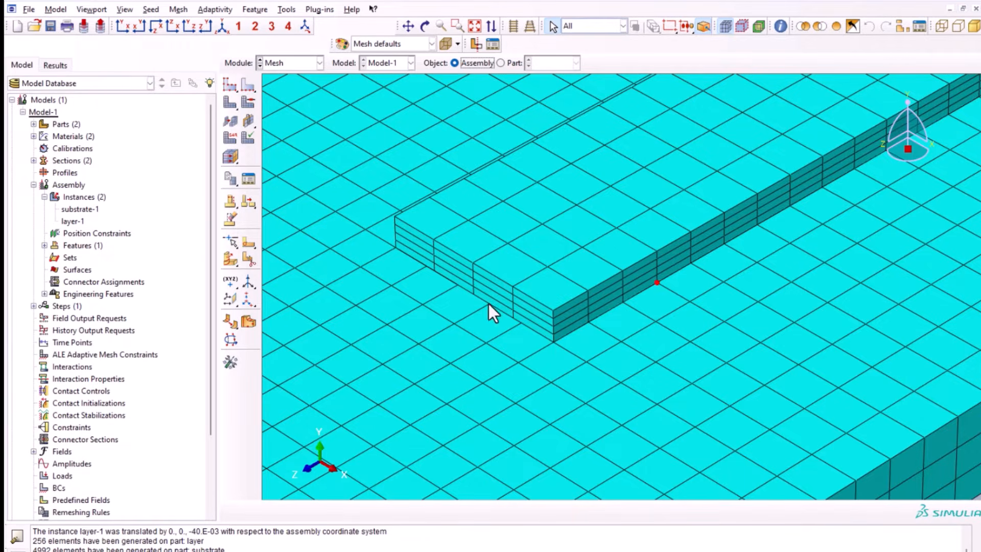
pyautogui.scroll(-2, 475, 305)
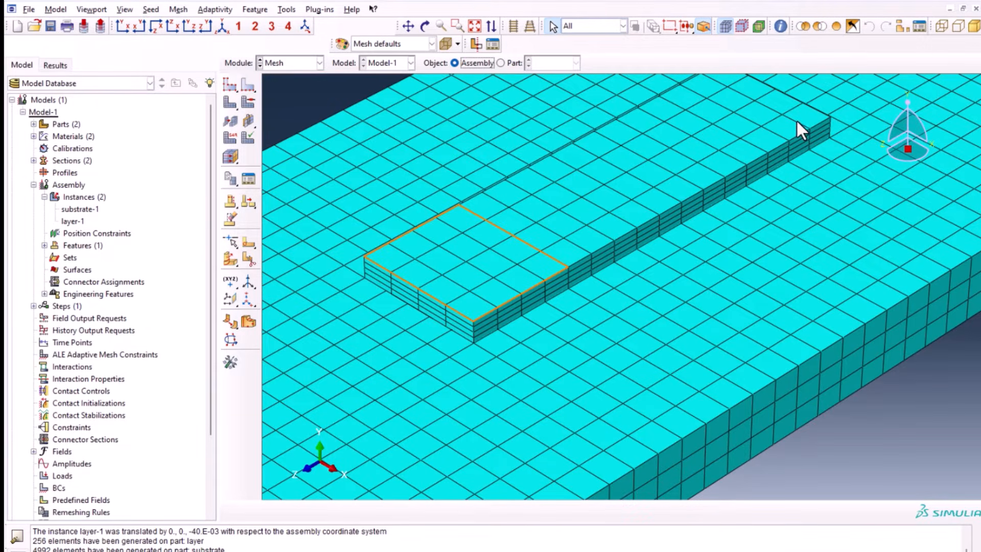
pyautogui.scroll(-5, 667, 207)
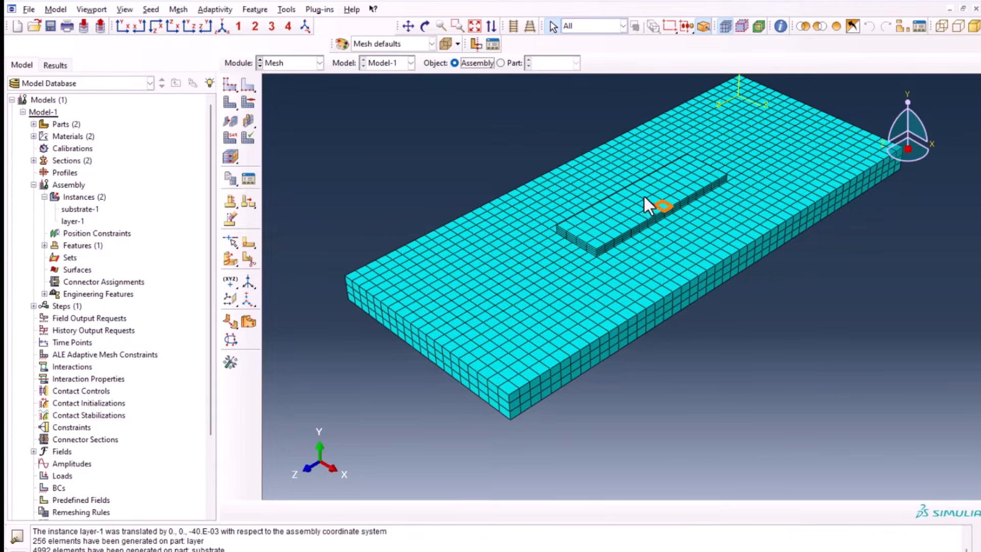
# - Return to the substrate part and delete its mesh
pyautogui.click(501, 63)
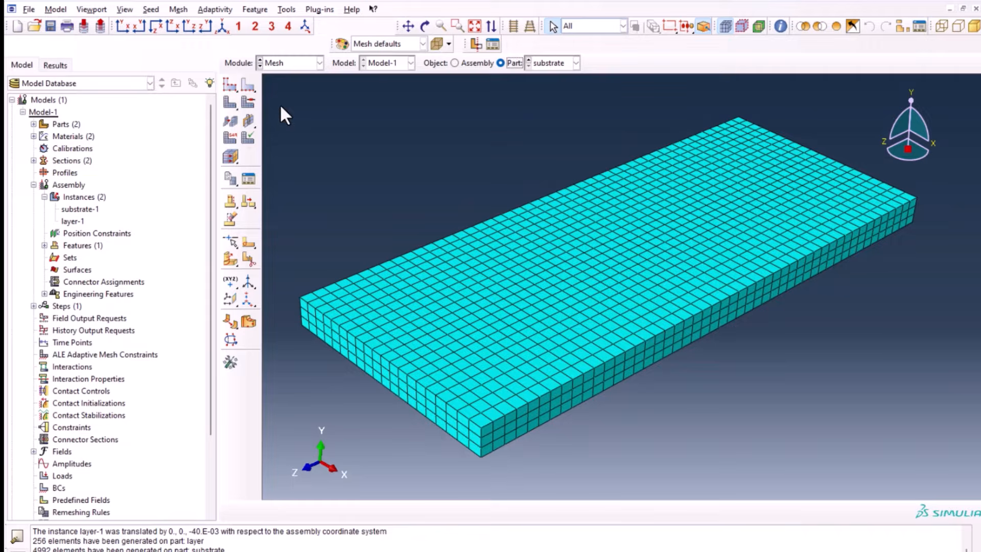
pyautogui.click(245, 86)
pyautogui.moveTo(226, 103); pyautogui.dragTo(282, 103)
pyautogui.middleClick(422, 280)
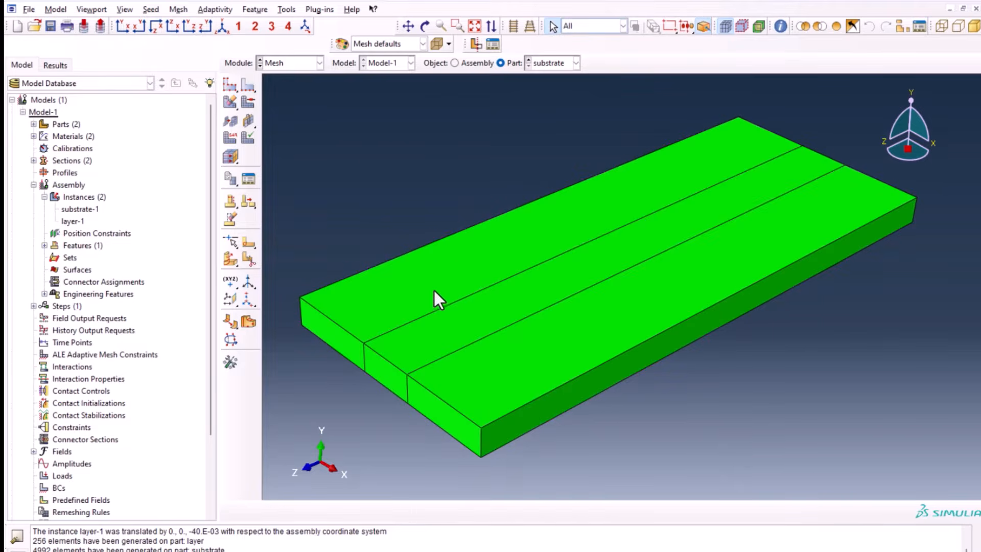
# - Set by-number local seeding with single bias on the crosswise edges of the substrate's two outer strips, flipping the bias on the positive X strip
pyautogui.click(248, 86)
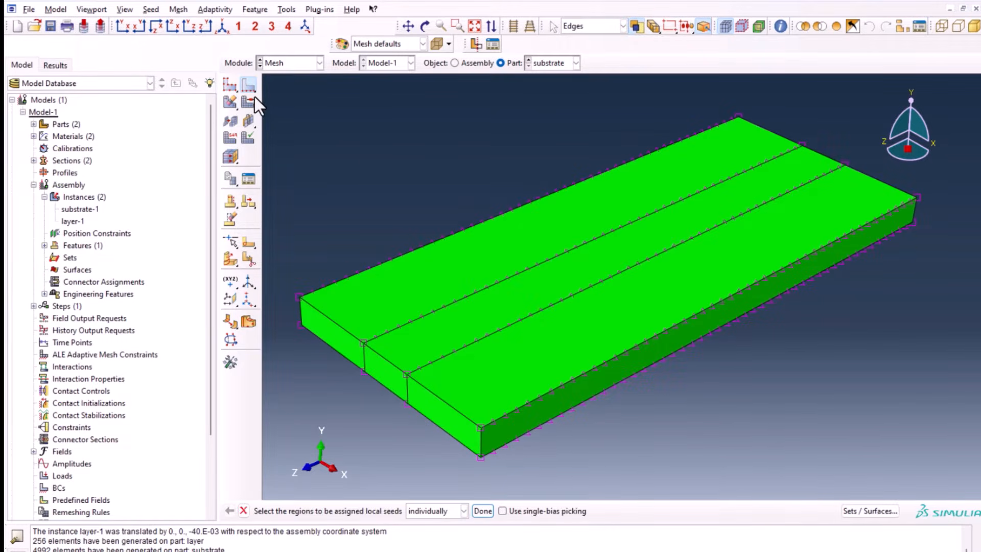
pyautogui.keyDown('ctrl'); pyautogui.keyDown('alt'); pyautogui.moveTo(442, 395); pyautogui.dragTo(554, 373); pyautogui.keyUp('alt'); pyautogui.keyUp('ctrl')
pyautogui.moveTo(696, 205); pyautogui.dragTo(708, 348)
pyautogui.keyDown('shift'); pyautogui.moveTo(533, 223); pyautogui.dragTo(544, 372); pyautogui.keyUp('shift')
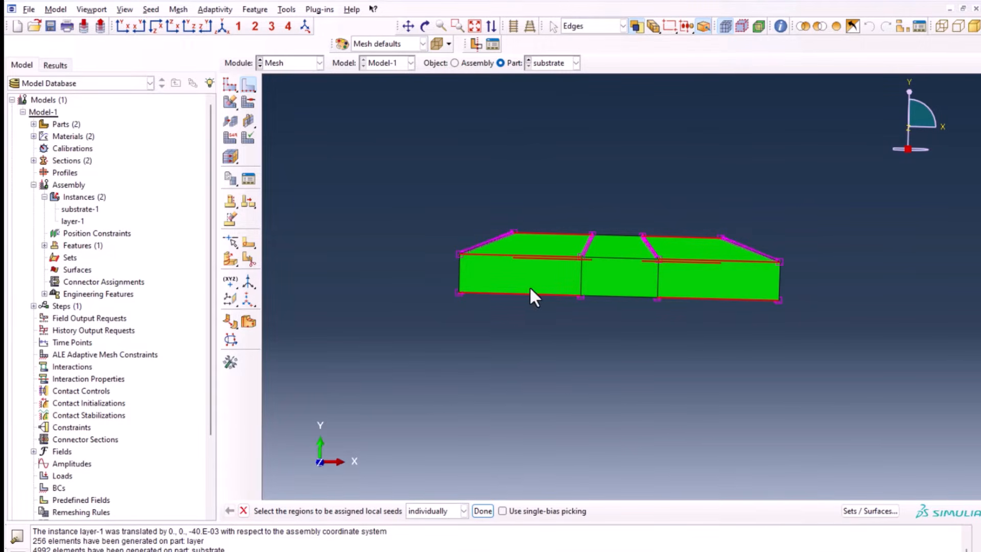
pyautogui.keyDown('ctrl'); pyautogui.keyDown('alt'); pyautogui.moveTo(611, 282); pyautogui.dragTo(610, 307); pyautogui.keyUp('alt'); pyautogui.keyUp('ctrl')
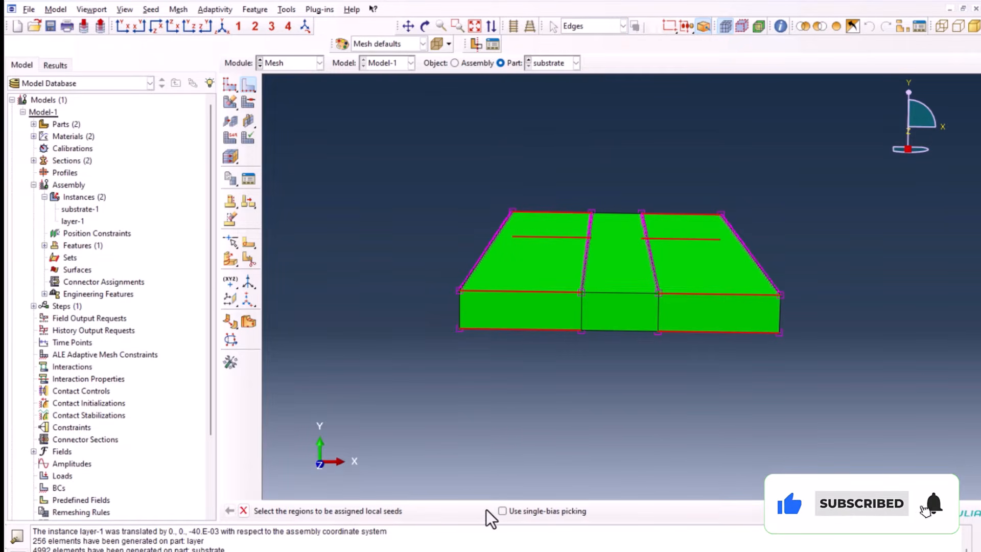
pyautogui.click(486, 510)
pyautogui.click(140, 208)
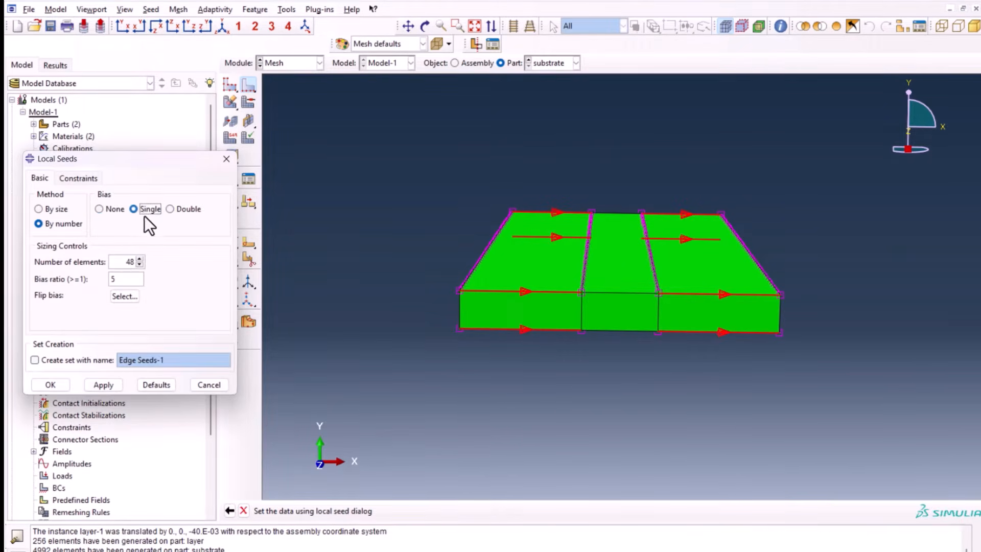
pyautogui.click(119, 298)
pyautogui.moveTo(679, 189); pyautogui.dragTo(707, 451)
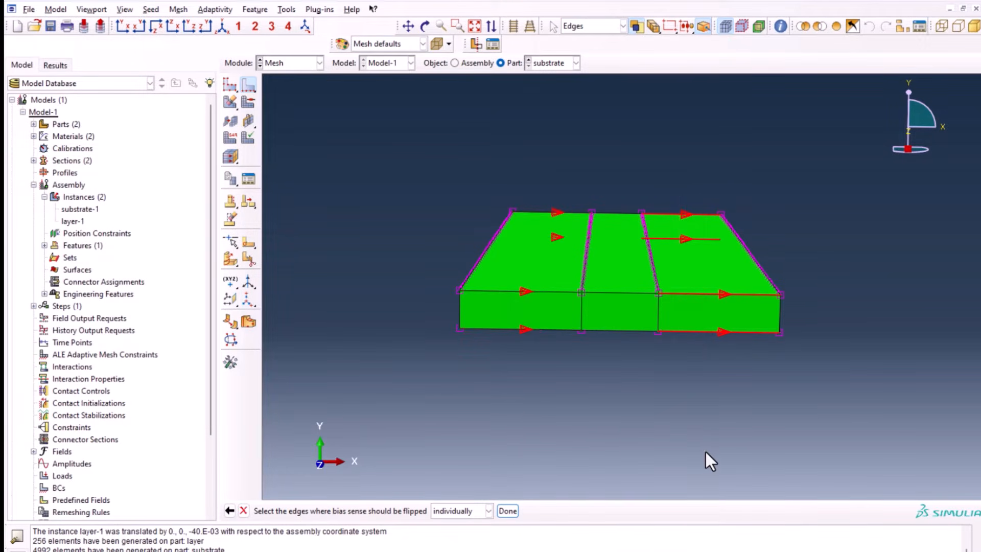
pyautogui.click(503, 513)
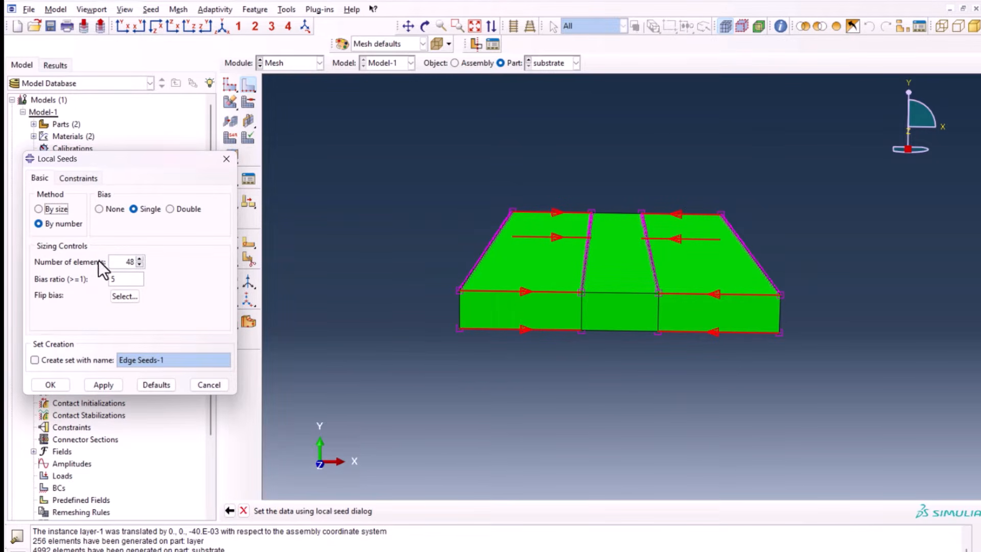
# - Set the biased crosswise edges to 5 elements and mesh the substrate
pyautogui.doubleClick(121, 261)
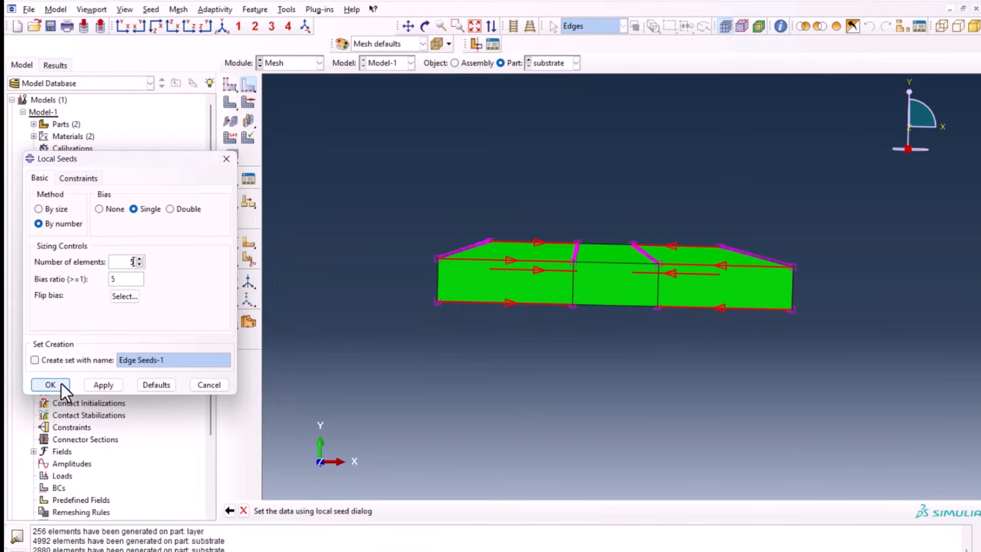
pyautogui.click(61, 383)
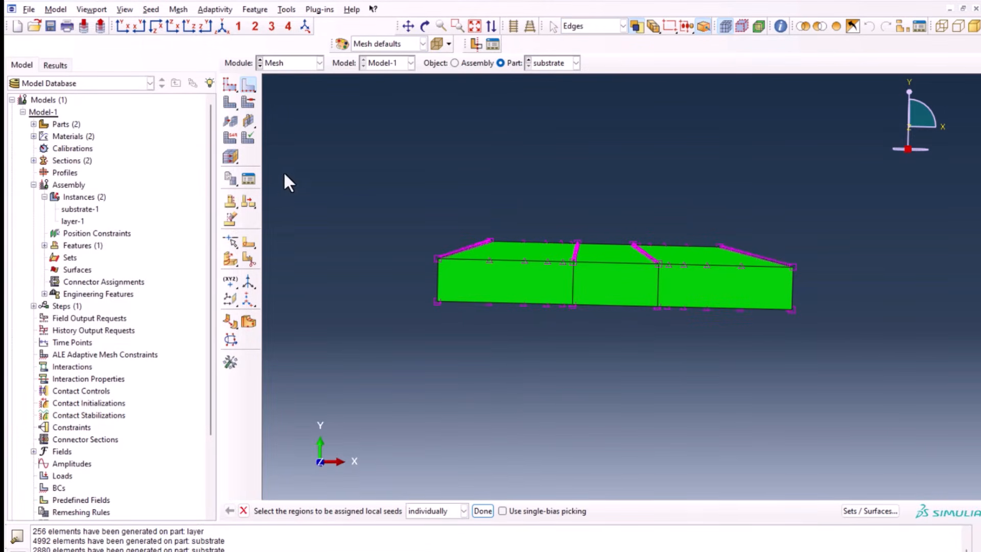
pyautogui.click(229, 103)
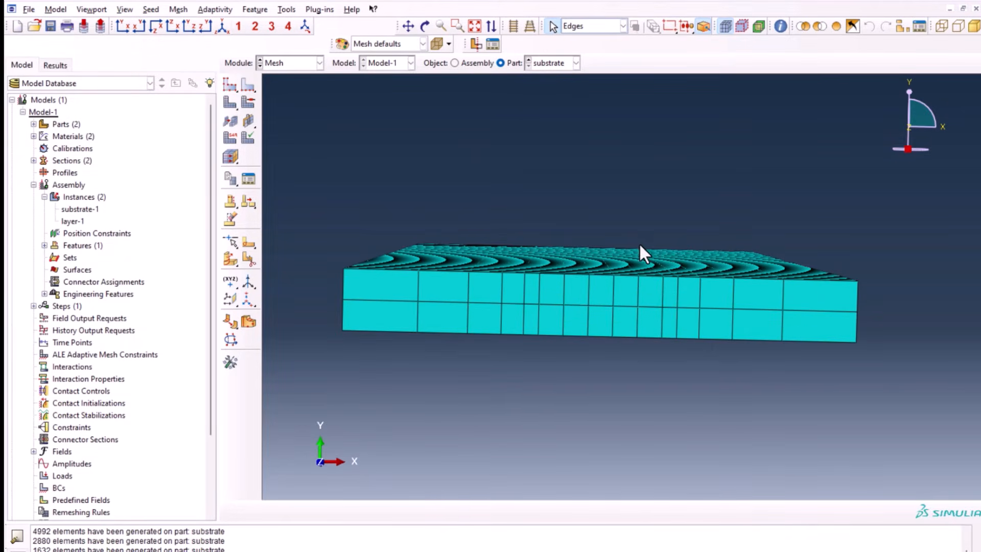
# - Inspect the biased substrate mesh in isometric view and compare it with the layer's mesh in the assembly
pyautogui.keyDown('ctrl'); pyautogui.keyDown('alt'); pyautogui.moveTo(641, 244); pyautogui.dragTo(544, 288); pyautogui.keyUp('alt'); pyautogui.keyUp('ctrl')
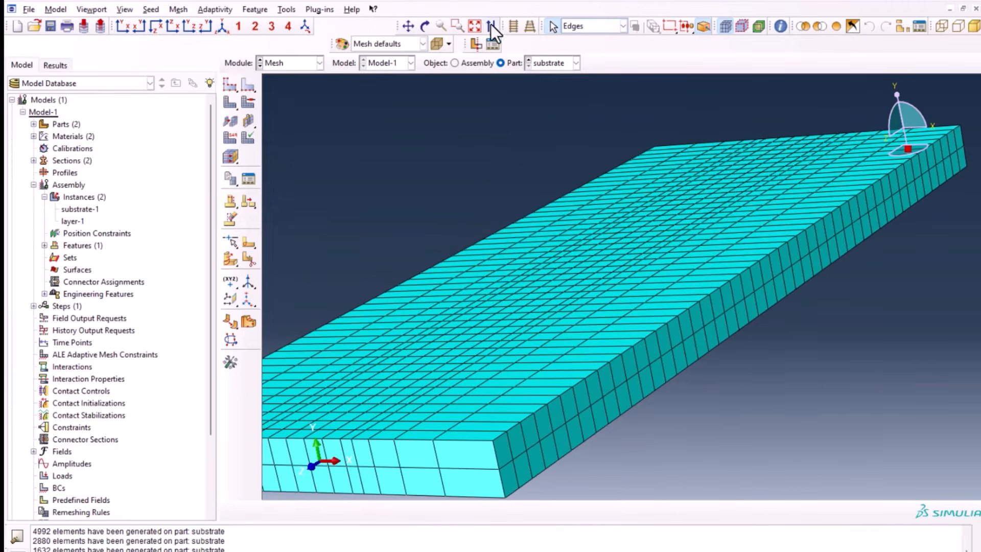
pyautogui.click(222, 26)
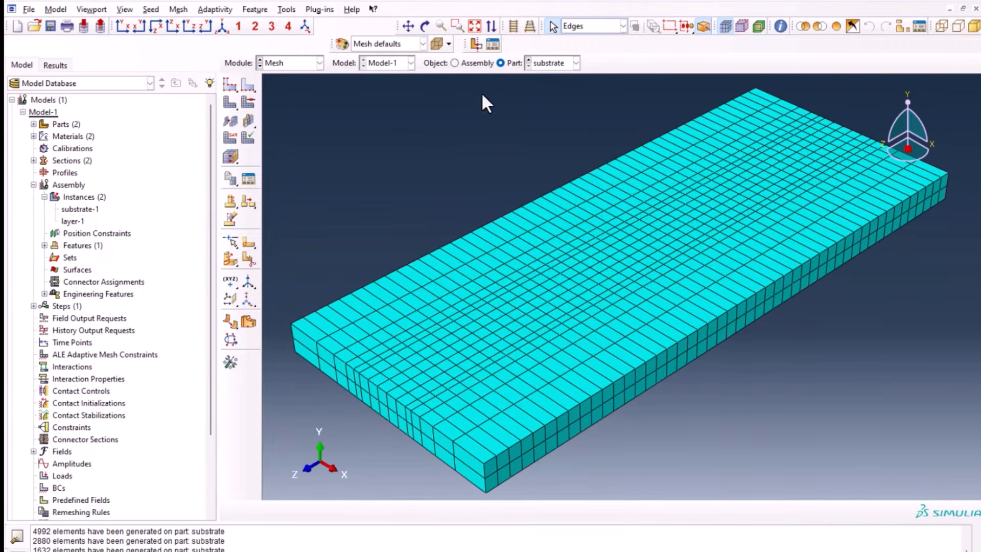
pyautogui.click(464, 63)
pyautogui.scroll(-5, 593, 301)
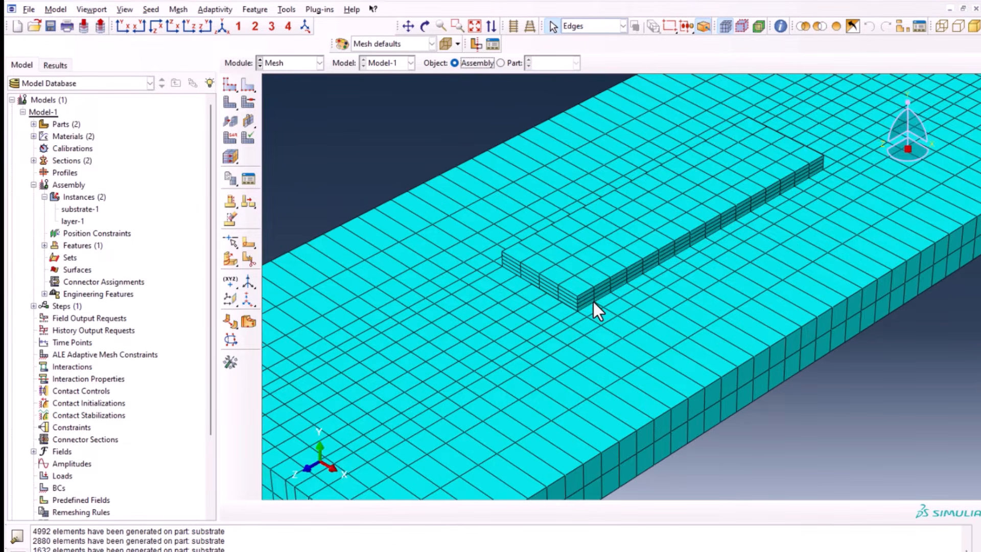
# - Examine how the layer's mesh lines up with the substrate's mesh along the layer's lower edge in the assembly
pyautogui.keyDown('ctrl'); pyautogui.keyDown('alt'); pyautogui.moveTo(620, 367); pyautogui.dragTo(483, 269); pyautogui.keyUp('alt'); pyautogui.keyUp('ctrl')
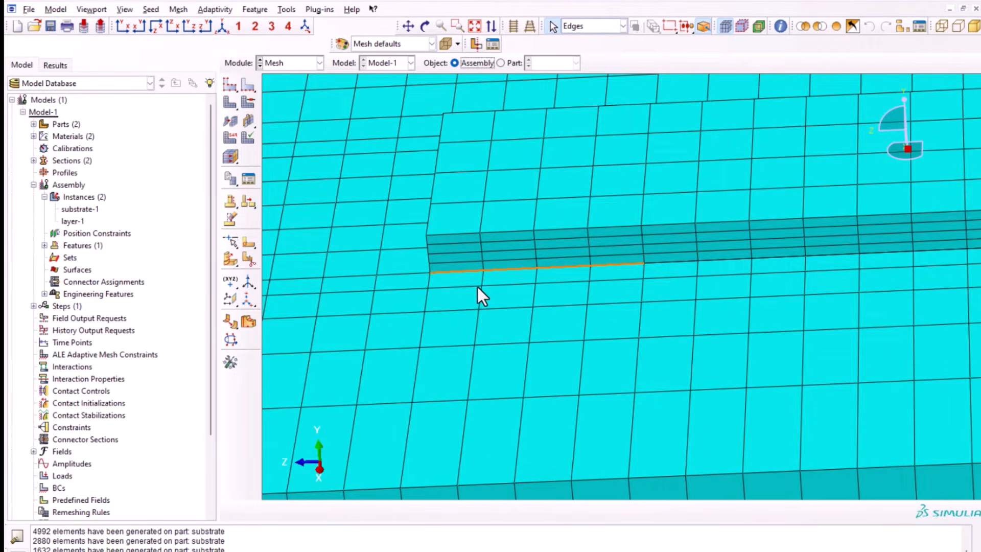
pyautogui.scroll(3, 666, 290)
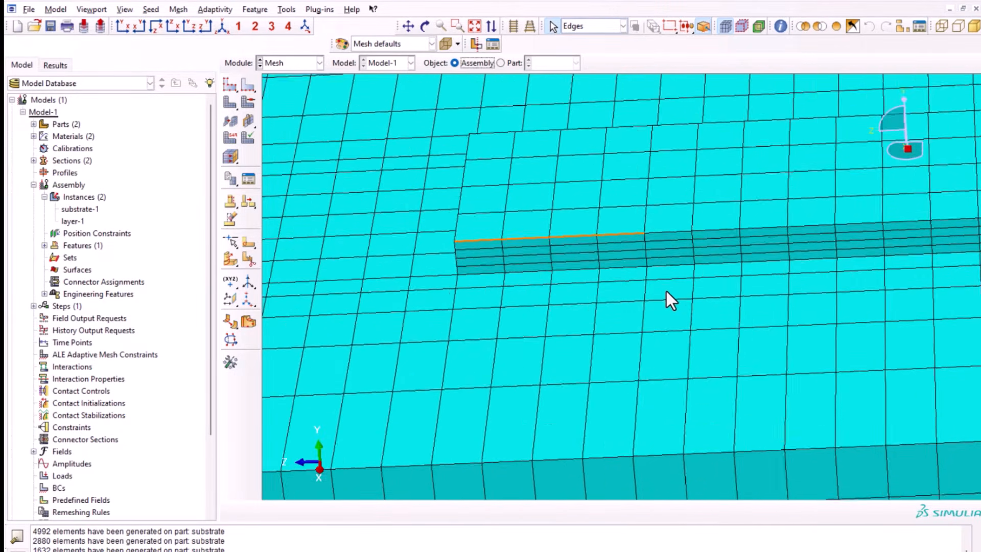
pyautogui.keyDown('ctrl'); pyautogui.keyDown('alt'); pyautogui.moveTo(563, 307); pyautogui.dragTo(657, 313); pyautogui.keyUp('alt'); pyautogui.keyUp('ctrl')
pyautogui.scroll(5, 657, 314)
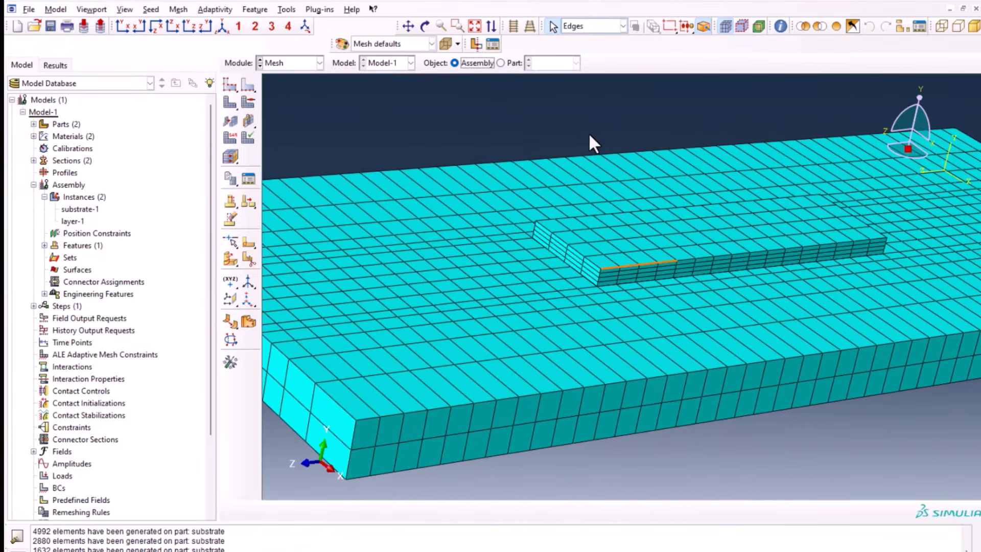
# - Open the layer part, restrict selection to cells and display only the cell at its positive Z end
pyautogui.click(501, 63)
pyautogui.click(550, 63)
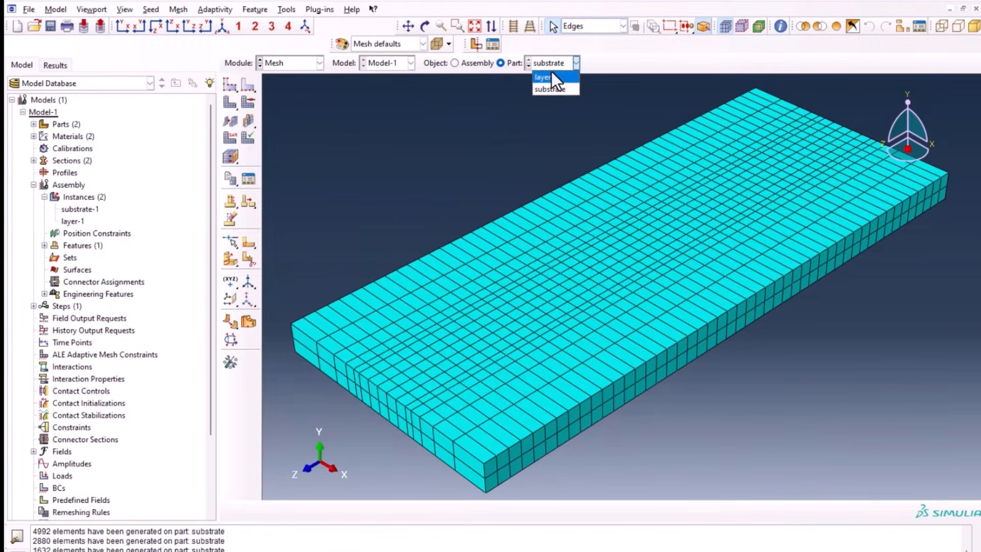
pyautogui.click(542, 77)
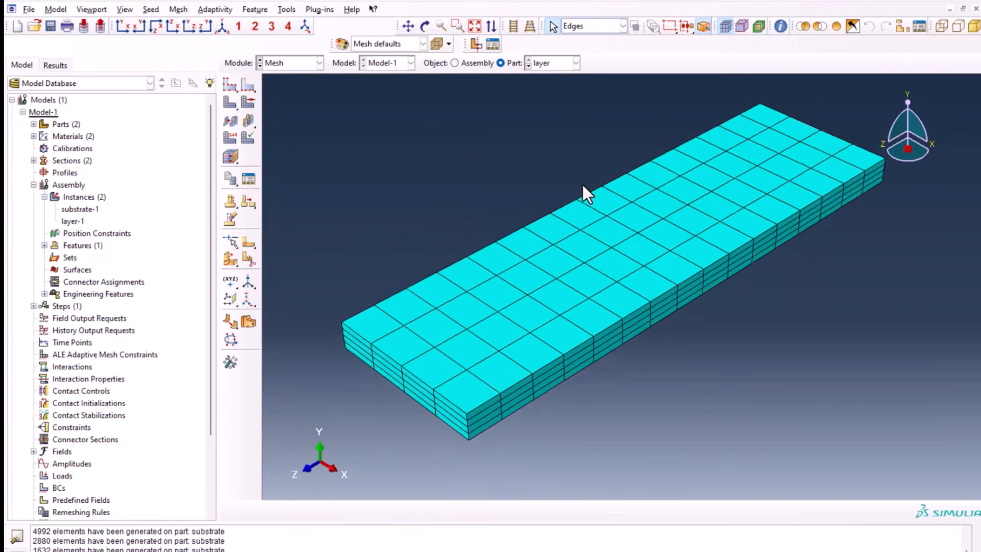
pyautogui.click(582, 28)
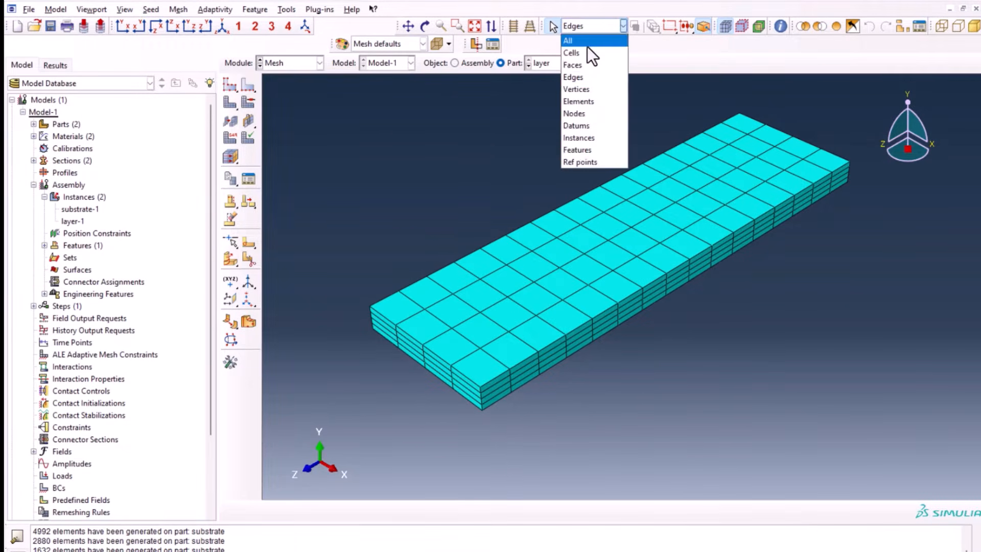
pyautogui.click(587, 48)
pyautogui.click(501, 315)
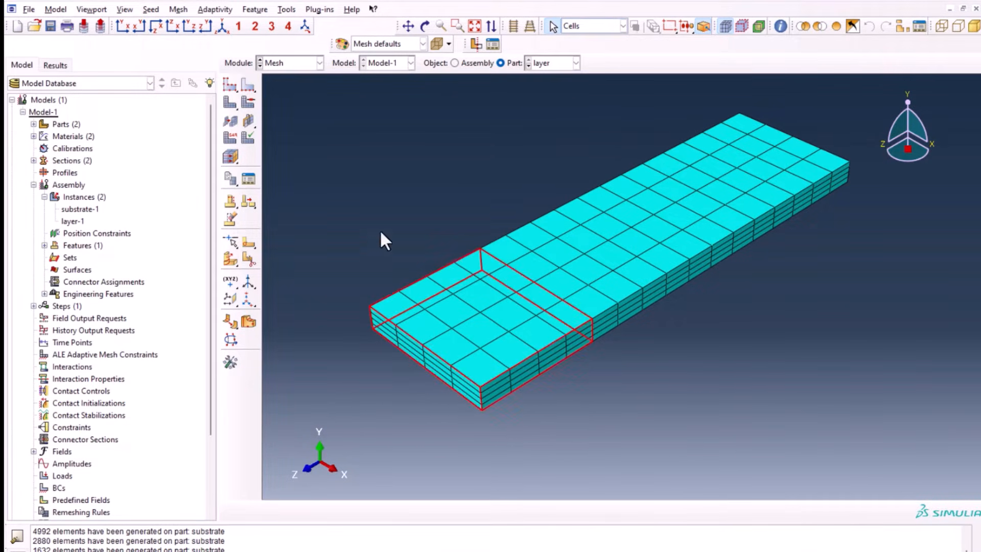
pyautogui.click(808, 27)
pyautogui.moveTo(343, 200); pyautogui.dragTo(603, 417)
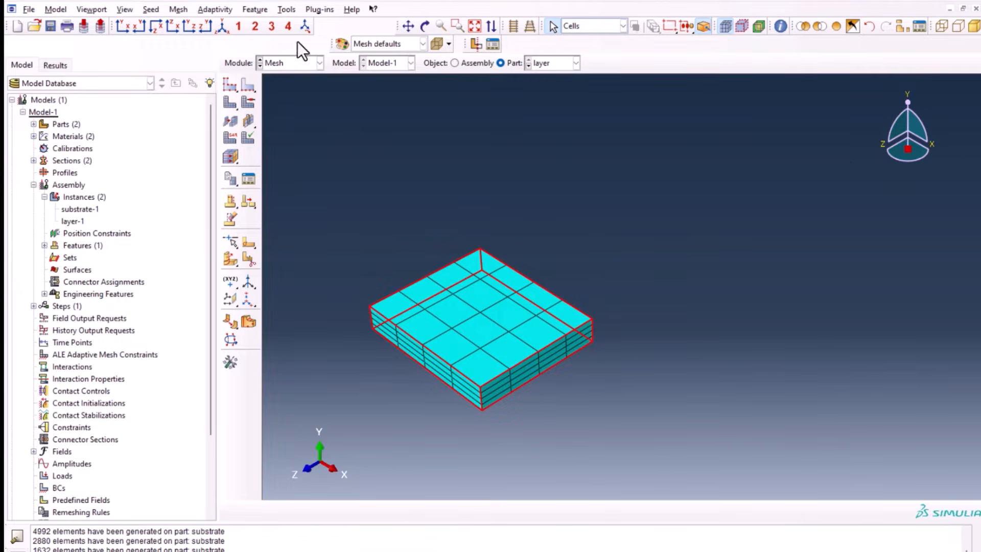
# - Create element set Set-1 from all elements of the displayed end cell, and display the whole layer again
pyautogui.click(287, 9)
pyautogui.moveTo(306, 34)
pyautogui.click(380, 34)
pyautogui.moveTo(171, 93); pyautogui.dragTo(216, 88)
pyautogui.click(95, 179)
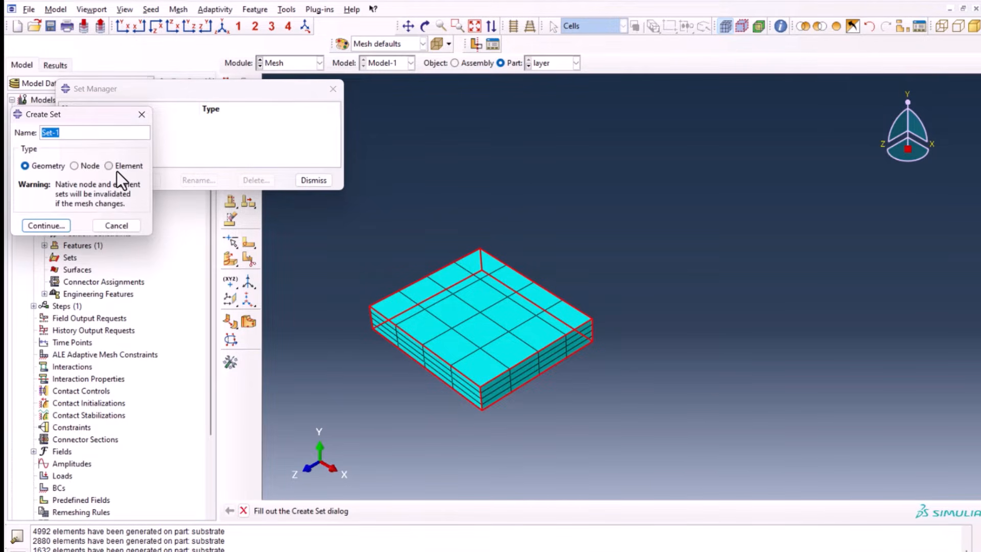
pyautogui.click(127, 168)
pyautogui.click(43, 228)
pyautogui.moveTo(372, 247)
pyautogui.mouseDown()
pyautogui.moveTo(564, 369)
pyautogui.moveTo(620, 420)
pyautogui.mouseUp()
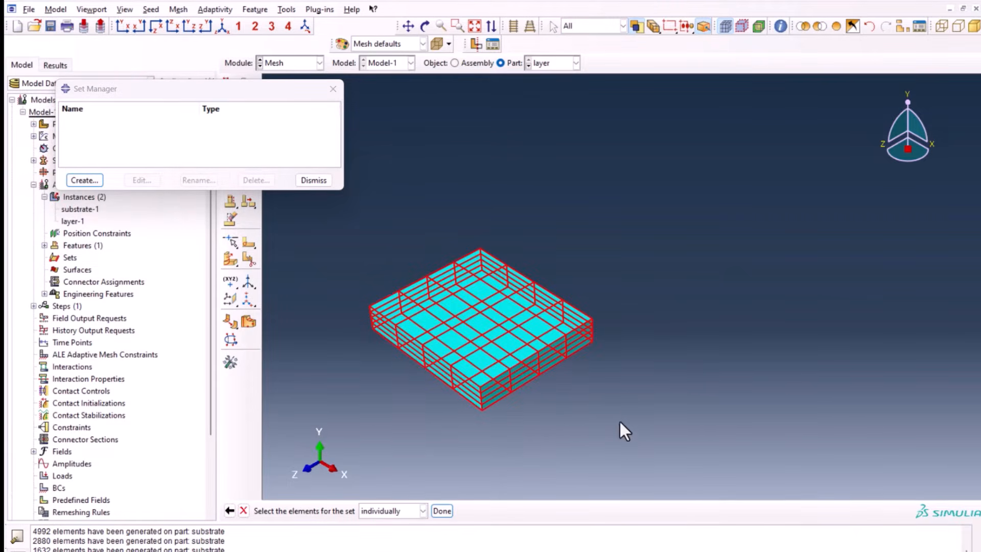
pyautogui.middleClick(725, 295)
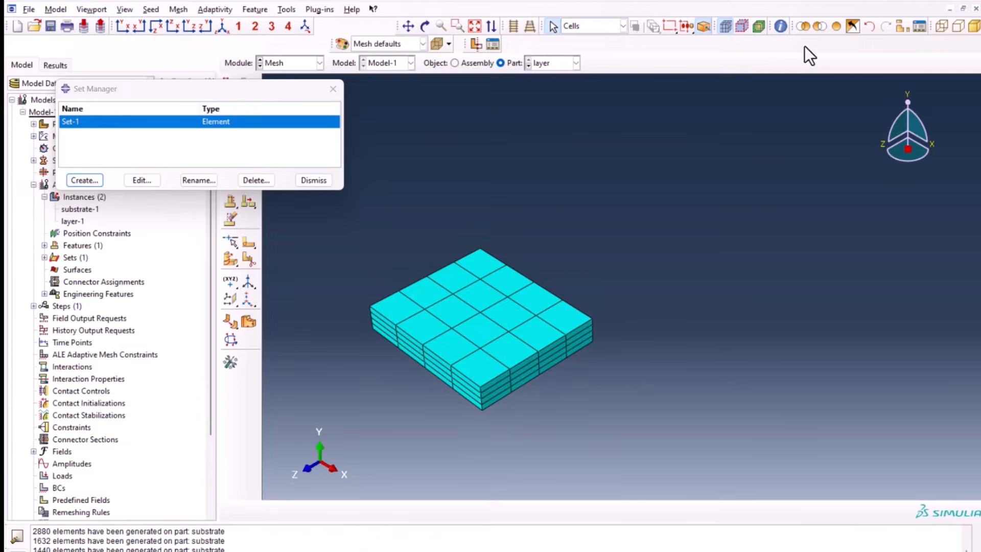
pyautogui.click(837, 25)
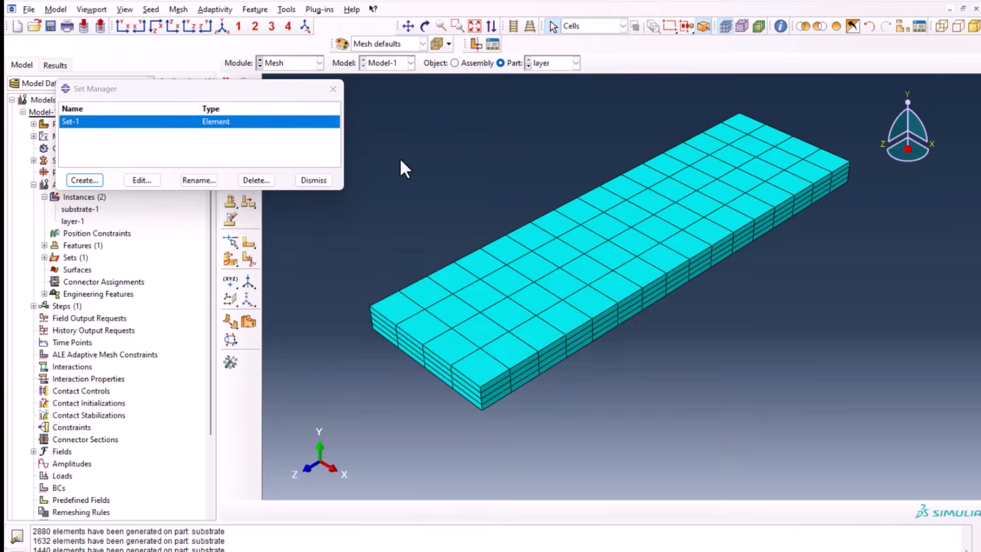
pyautogui.click(286, 137)
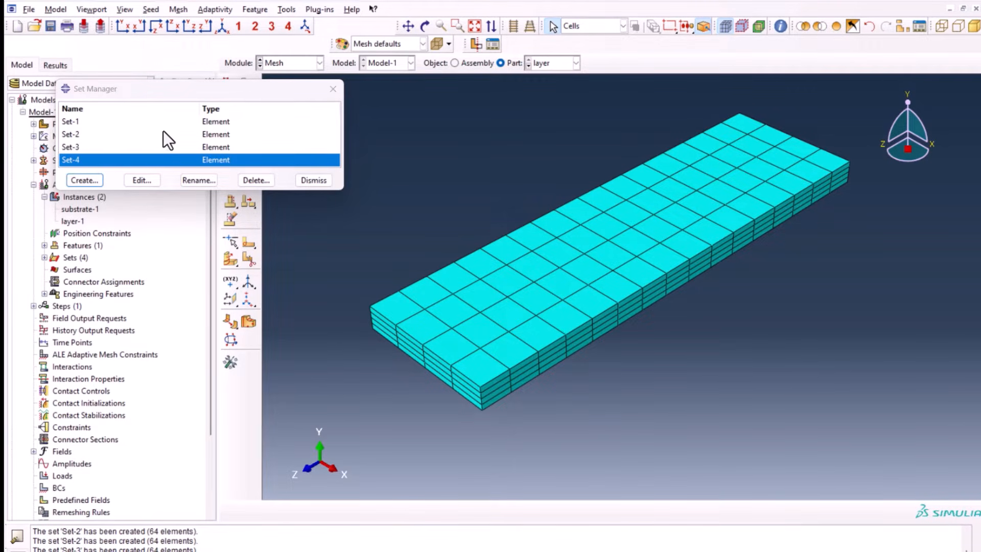
# - Highlight Set-1, Set-2, Set-3 and Set-4 in turn to check which layer elements each one contains
pyautogui.doubleClick(96, 123)
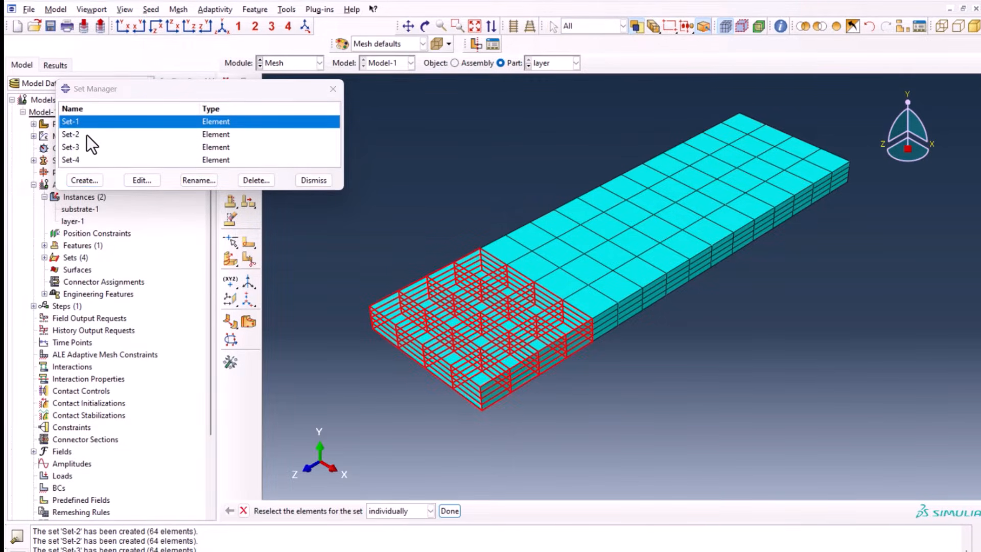
pyautogui.click(87, 134)
pyautogui.click(85, 149)
pyautogui.click(84, 161)
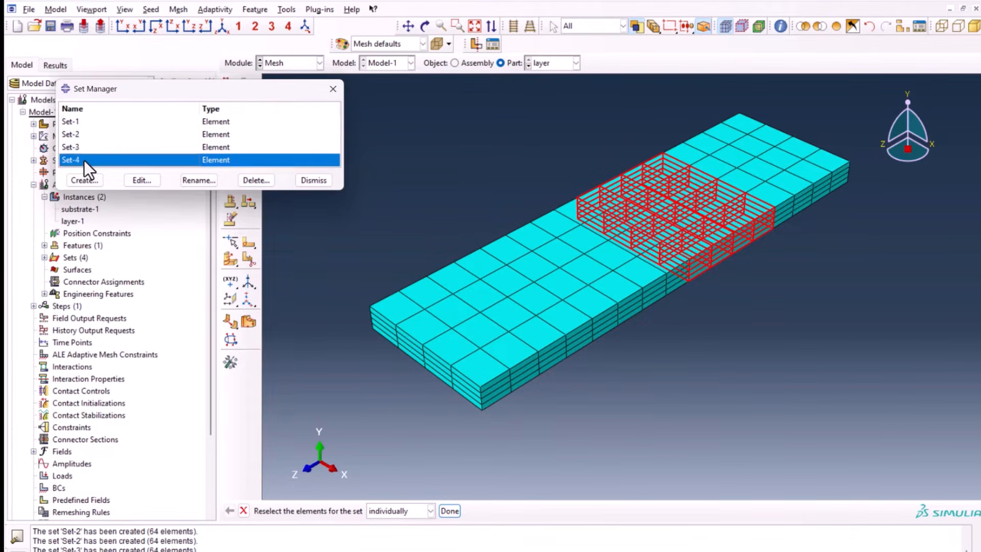
# - Create an element set named layer containing all elements of the layer part, and highlight it for checking
pyautogui.click(86, 180)
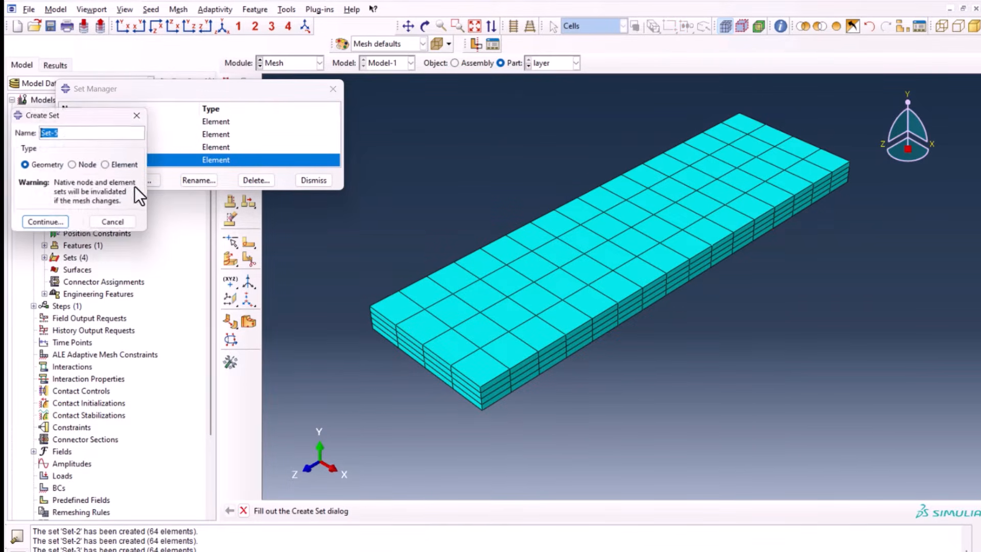
pyautogui.write('layer')
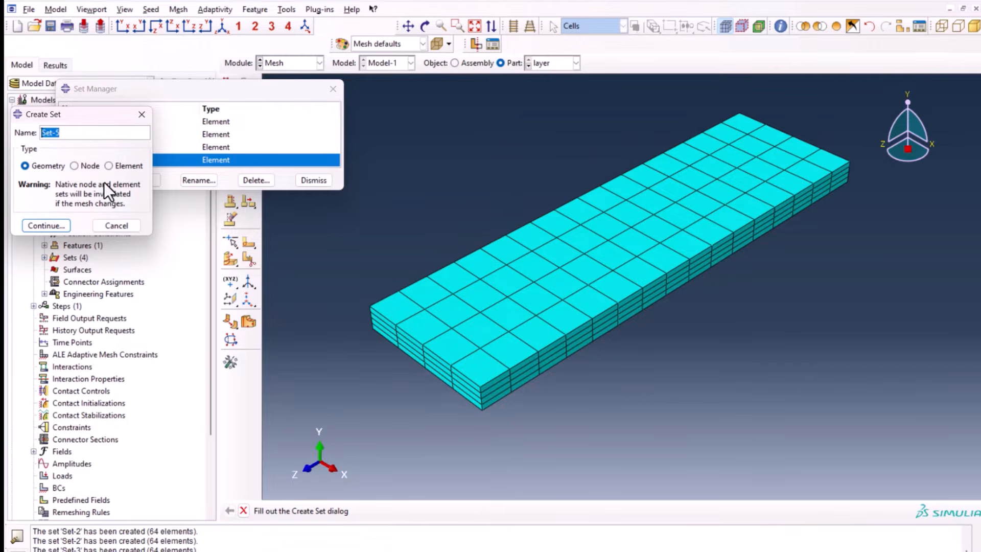
pyautogui.click(114, 165)
pyautogui.click(41, 222)
pyautogui.moveTo(849, 107); pyautogui.dragTo(332, 431)
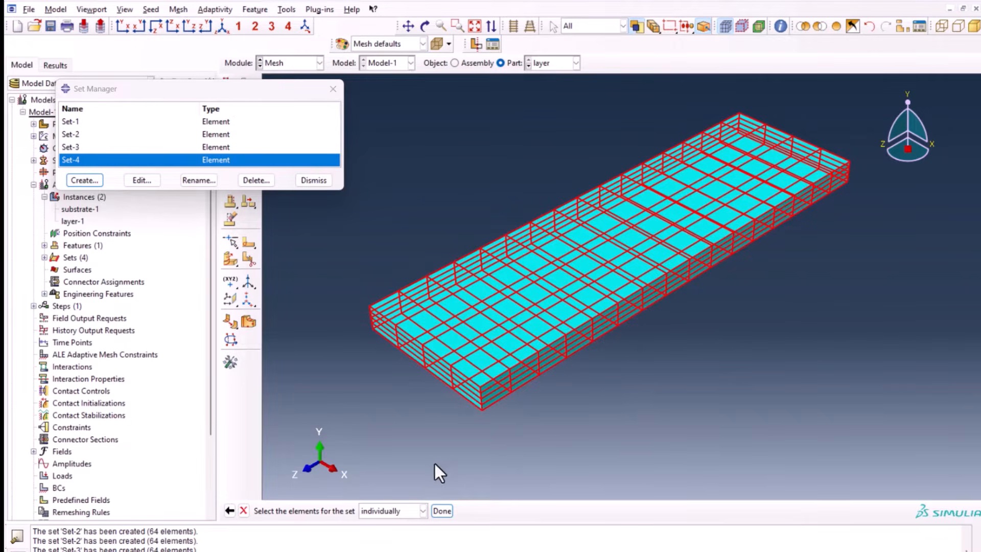
pyautogui.click(440, 509)
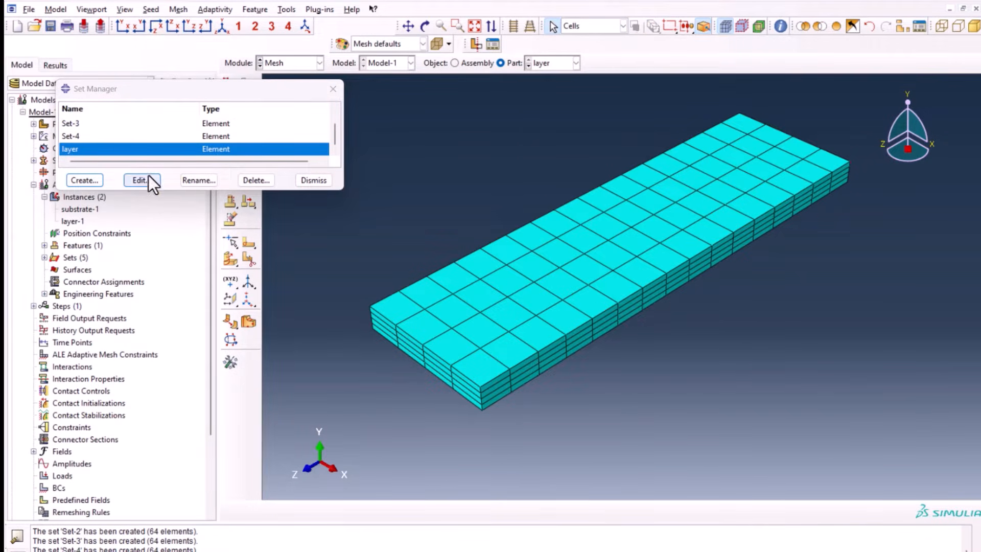
pyautogui.doubleClick(133, 152)
# - In the Step module, create a transient heat transfer step named death after Initial, with a time period of 0.1
pyautogui.click(319, 62)
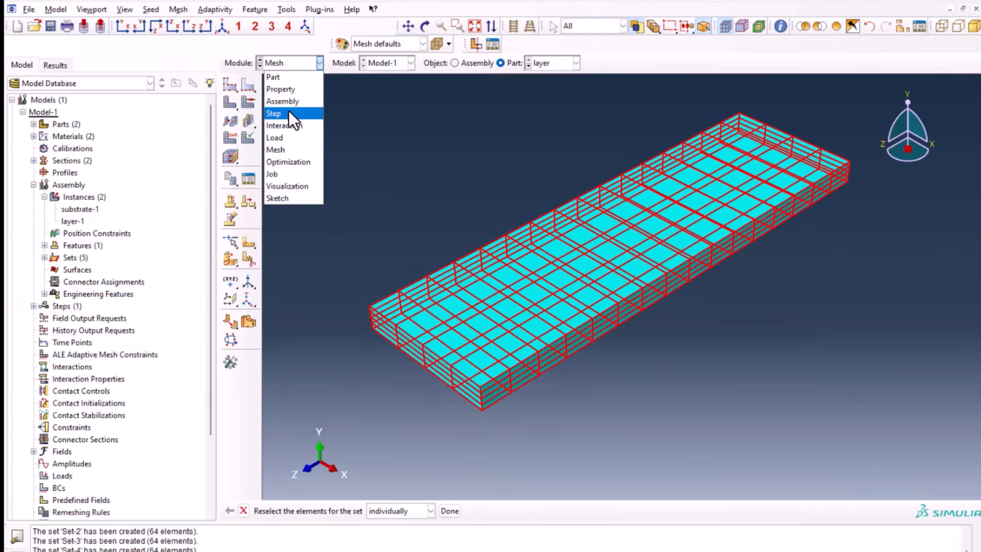
pyautogui.click(289, 113)
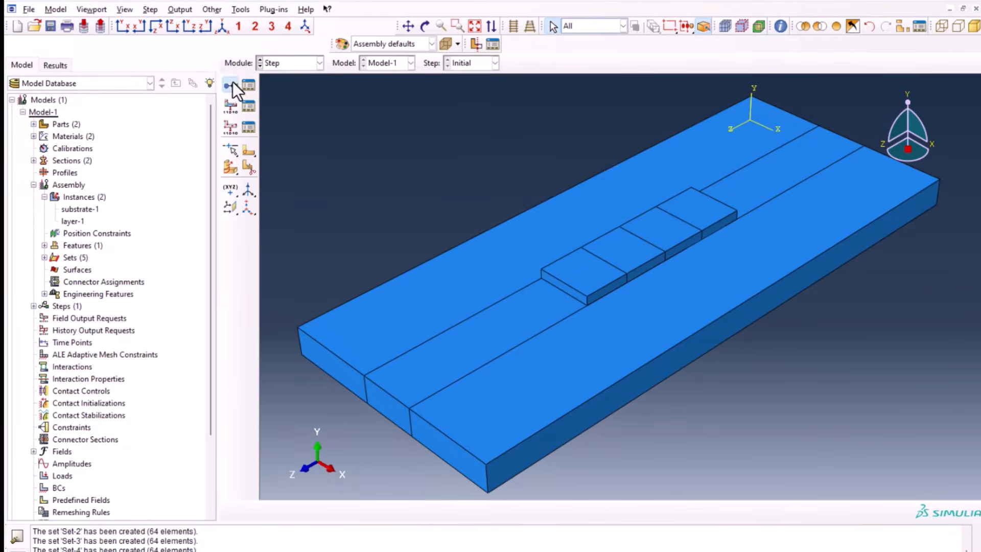
pyautogui.click(231, 83)
pyautogui.write('death')
pyautogui.scroll(1, 143, 302)
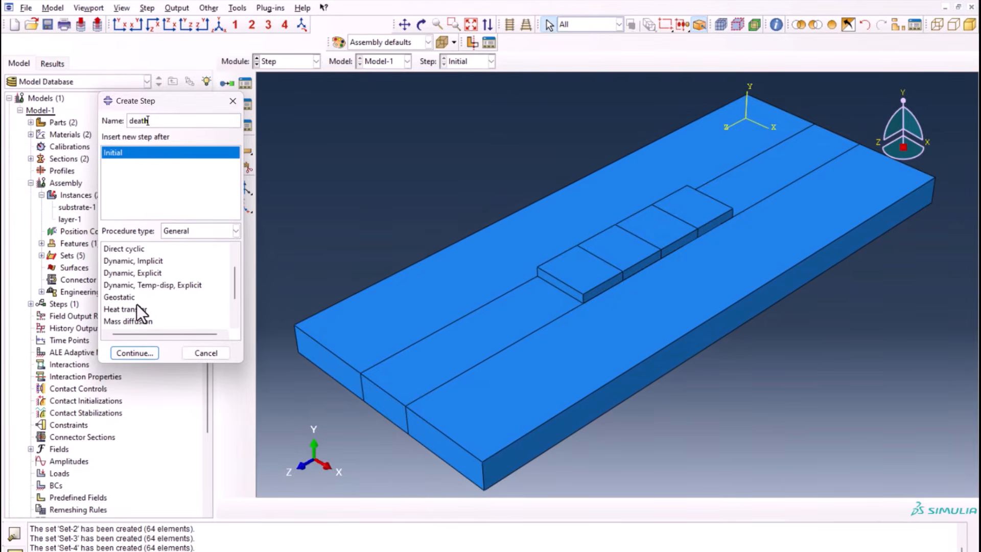
pyautogui.click(136, 313)
pyautogui.click(144, 352)
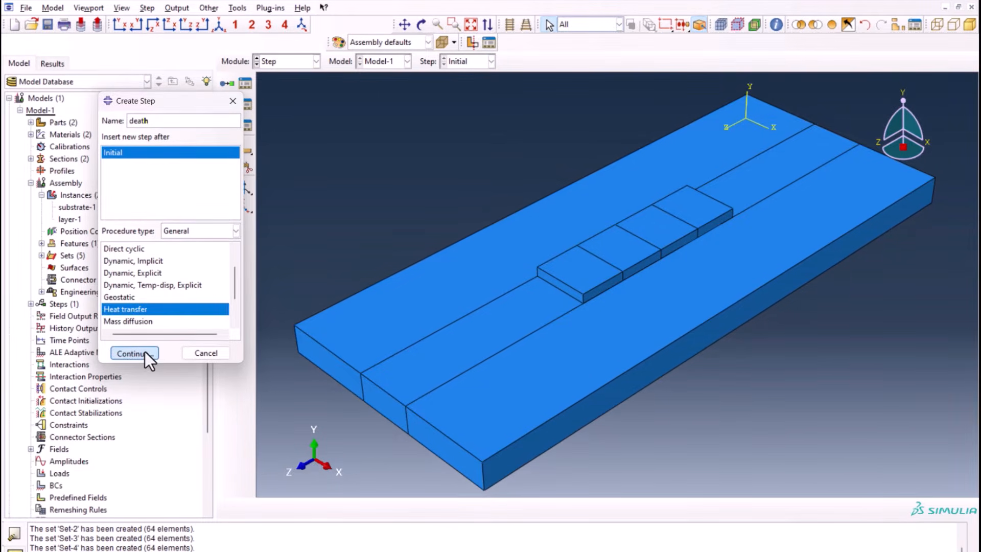
pyautogui.doubleClick(79, 194)
pyautogui.write('0.1')
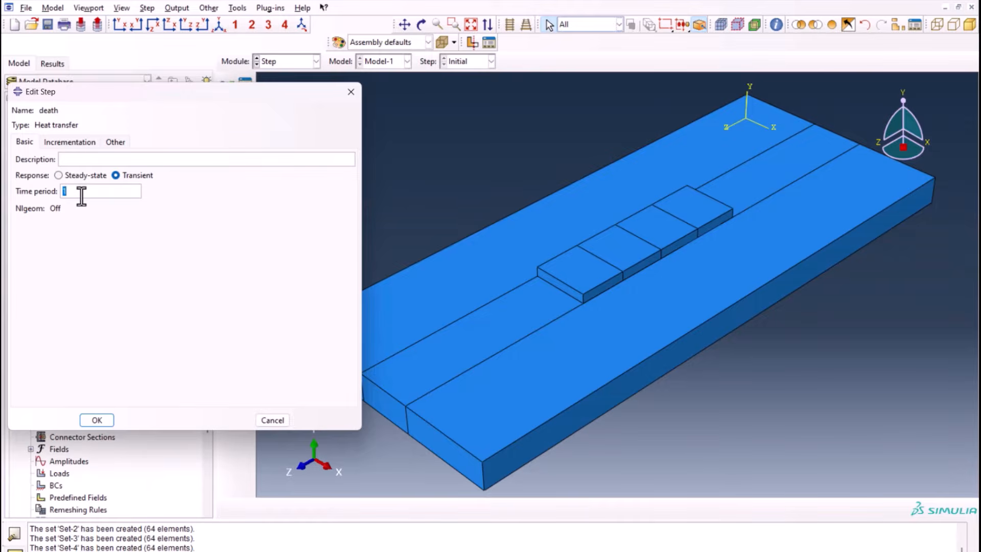
# - Give the death step an initial increment of 0.01, a minimum of 1E-020 and a maximum allowable temperature change of 350
pyautogui.click(65, 142)
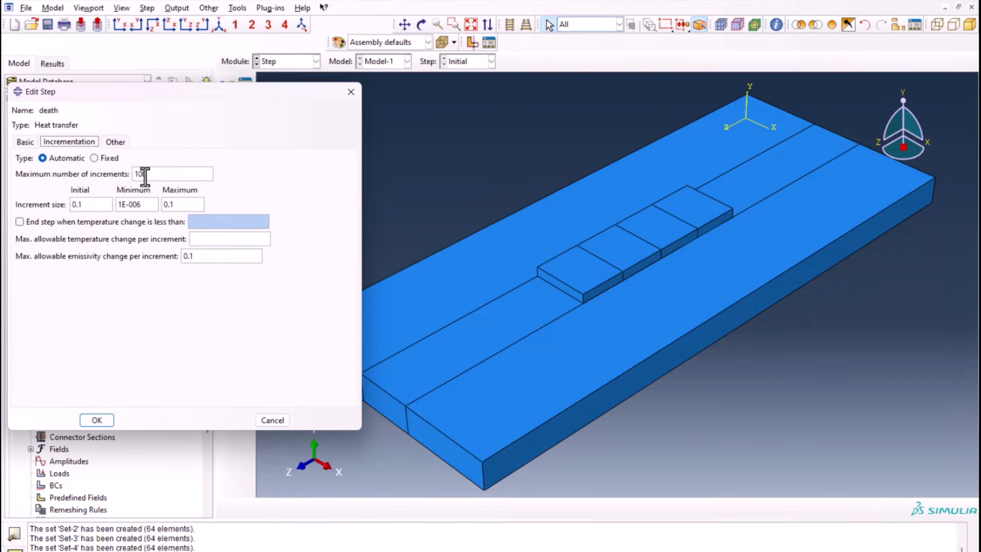
pyautogui.doubleClick(103, 204)
pyautogui.write('0.01')
pyautogui.click(141, 205)
pyautogui.press('BackSpace')
pyautogui.press('BackSpace')
pyautogui.press('BackSpace')
pyautogui.write('020')
pyautogui.click(172, 204)
pyautogui.click(200, 239)
pyautogui.write('350')
pyautogui.click(97, 420)
# - Create a second transient heat transfer step after death with a time period of 5
pyautogui.click(246, 87)
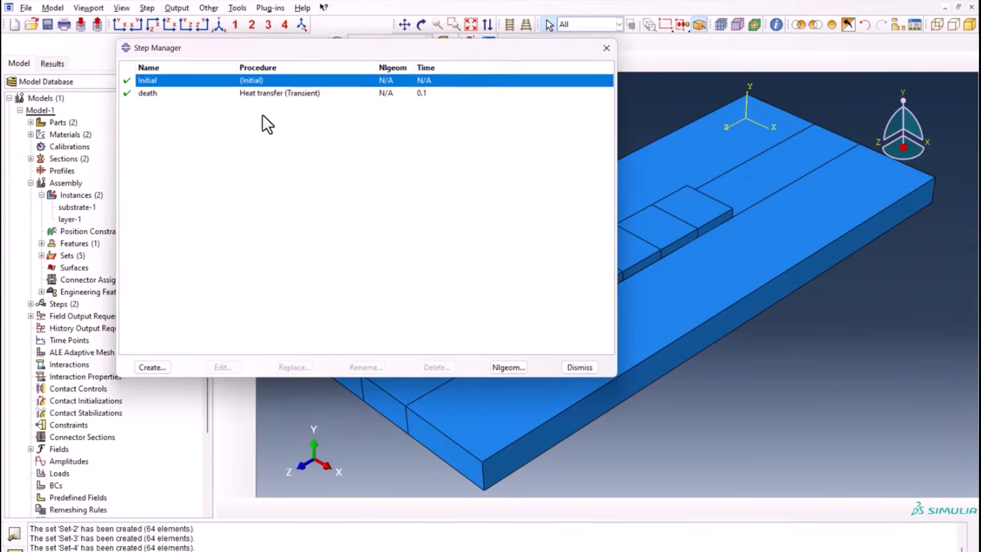
pyautogui.click(214, 94)
pyautogui.click(152, 369)
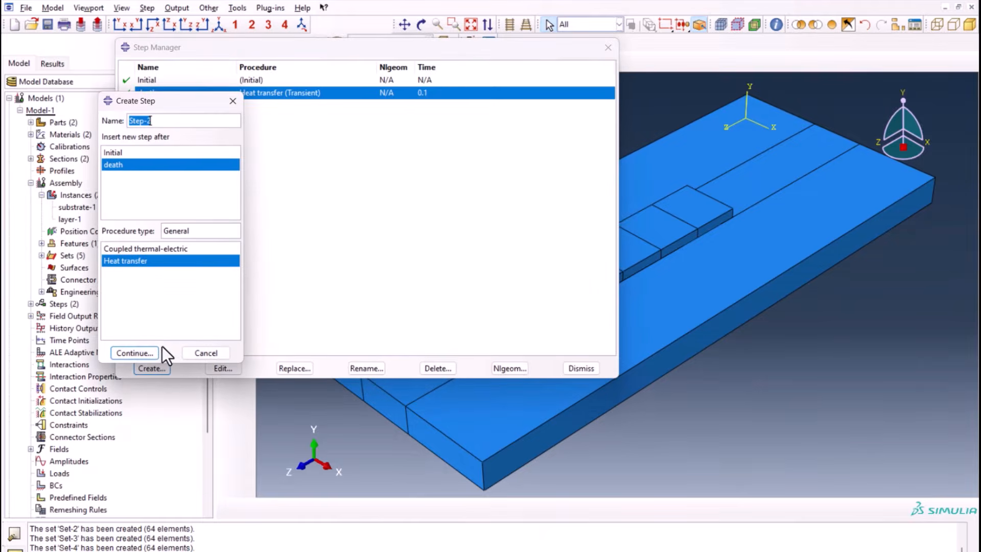
pyautogui.click(137, 350)
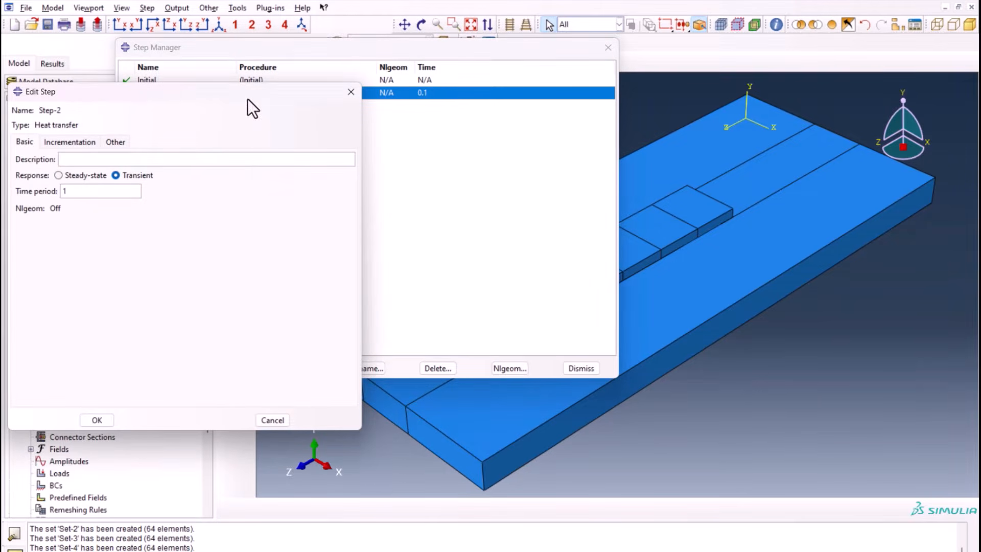
pyautogui.click(94, 189)
# - Set the new step's increment sizes to 0.01 initial, 1e-20 minimum and 2.5 maximum, and recheck its time period
pyautogui.click(82, 145)
pyautogui.doubleClick(91, 202)
pyautogui.write('0.01')
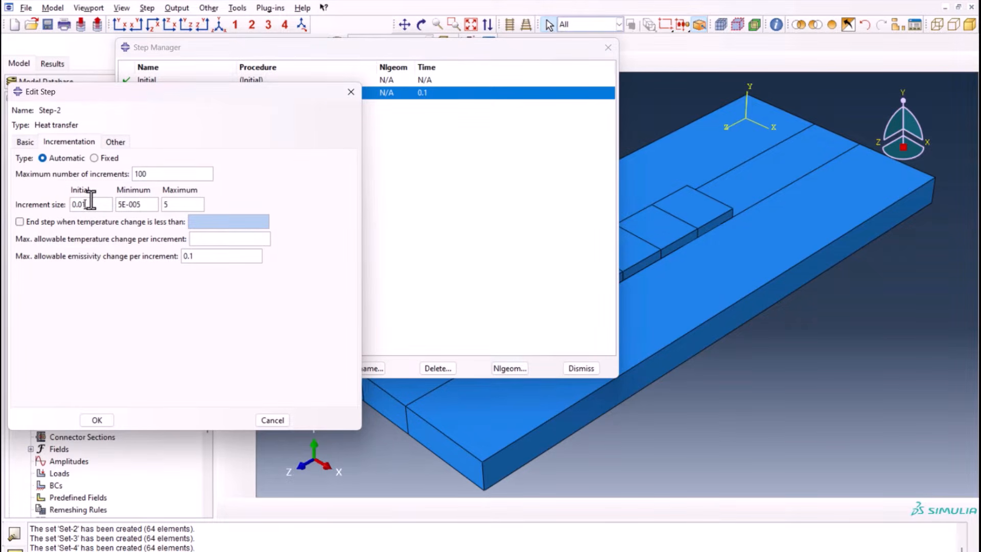
pyautogui.doubleClick(133, 205)
pyautogui.write('1e-20')
pyautogui.doubleClick(190, 204)
pyautogui.write('2.5')
pyautogui.moveTo(183, 205); pyautogui.dragTo(151, 206)
pyautogui.click(31, 142)
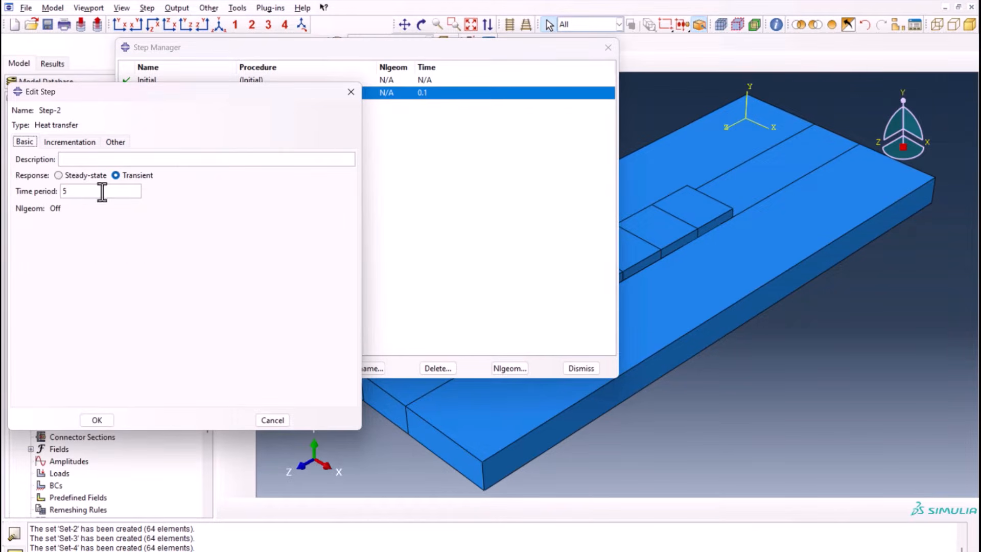
# - Set the new step's maximum allowable temperature change per increment to 350 and accept the step
pyautogui.click(75, 140)
pyautogui.click(203, 239)
pyautogui.write('350')
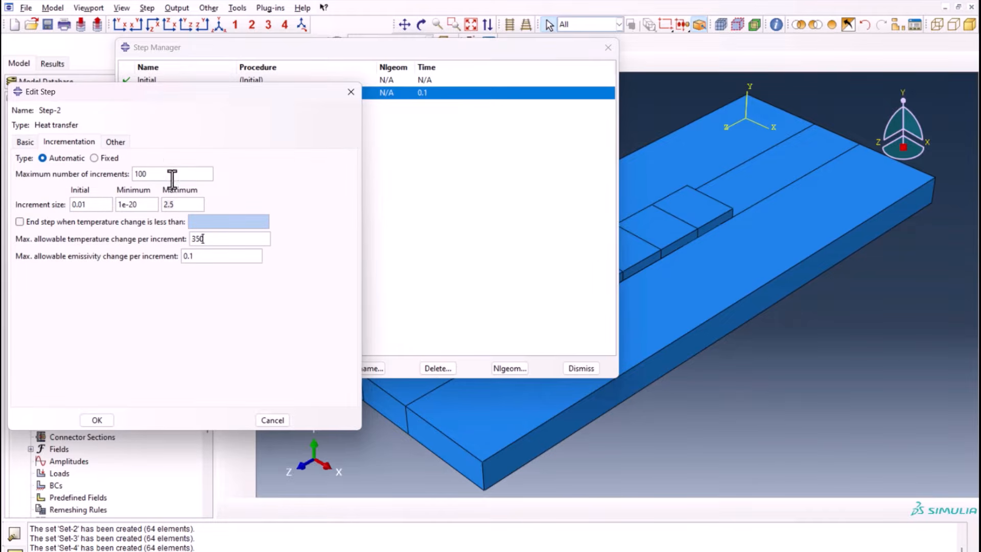
pyautogui.write('0')
pyautogui.click(98, 421)
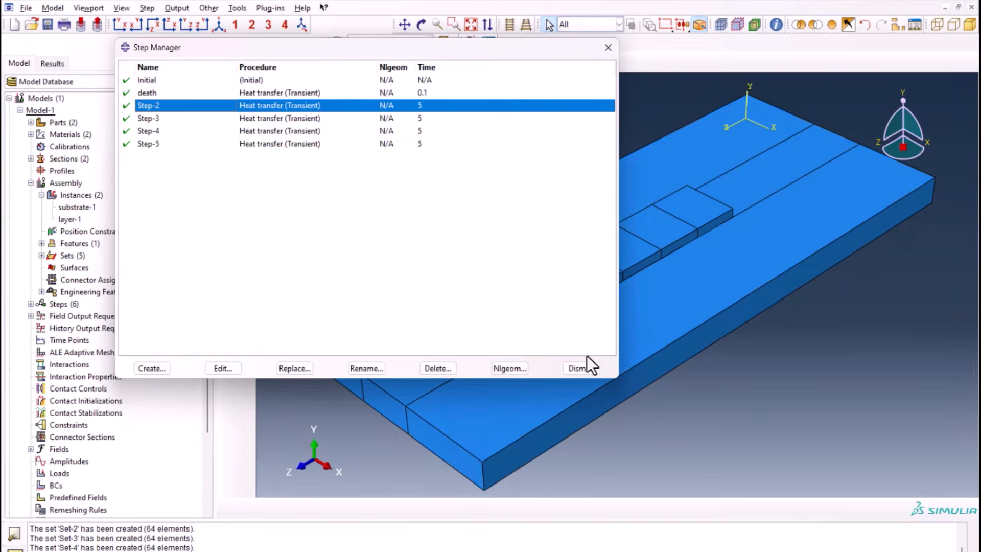
# - Close the step manager and switch to the Interaction module
pyautogui.click(581, 368)
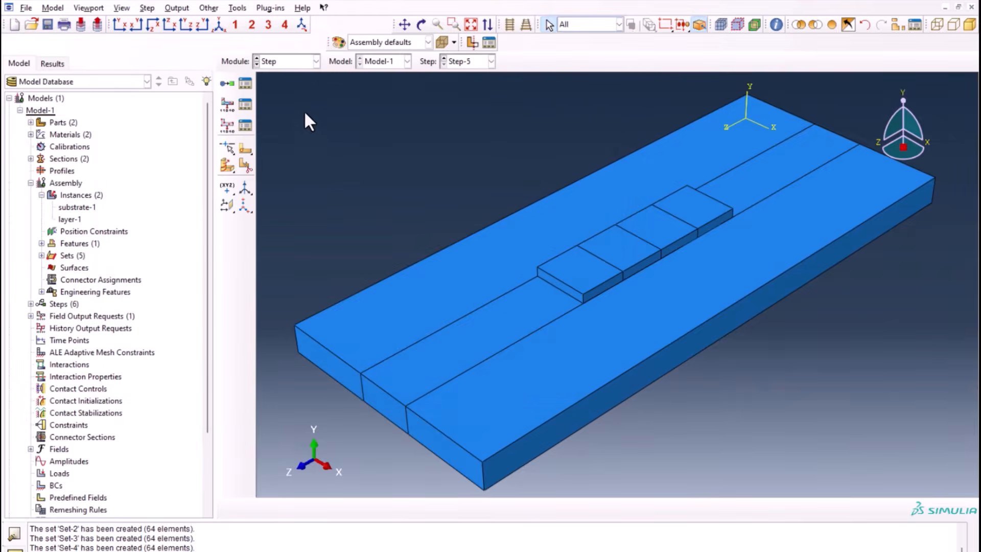
pyautogui.click(299, 62)
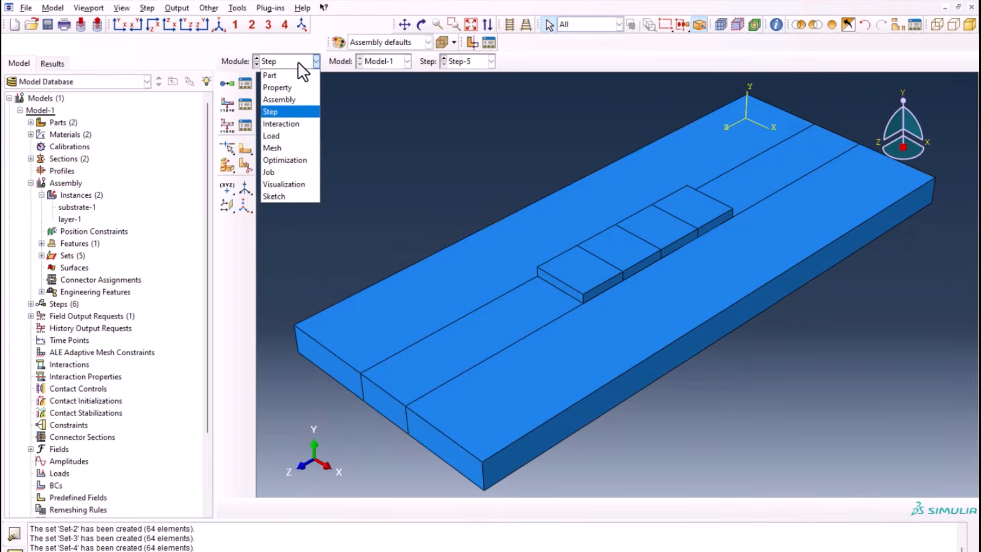
pyautogui.click(291, 123)
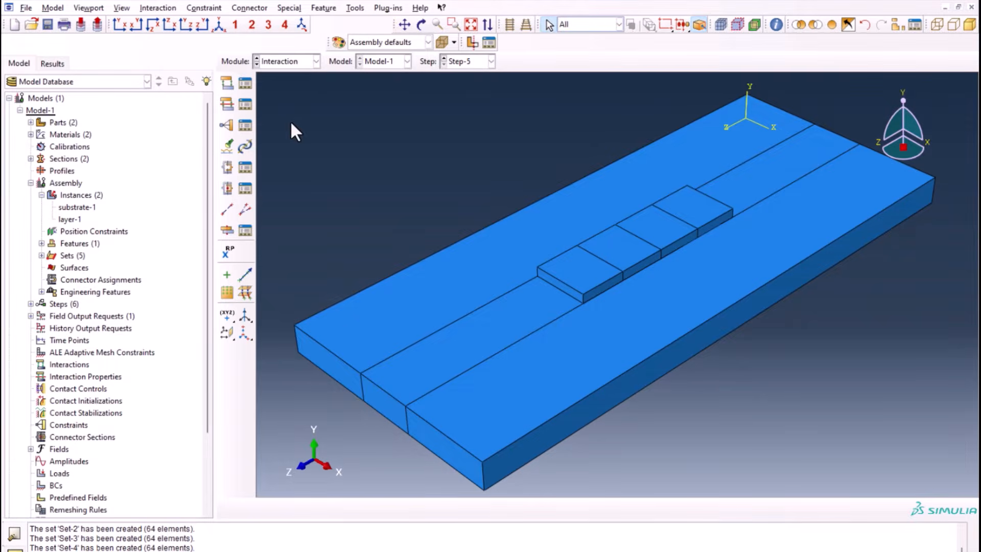
# - Start a model change interaction in the death step
pyautogui.click(231, 87)
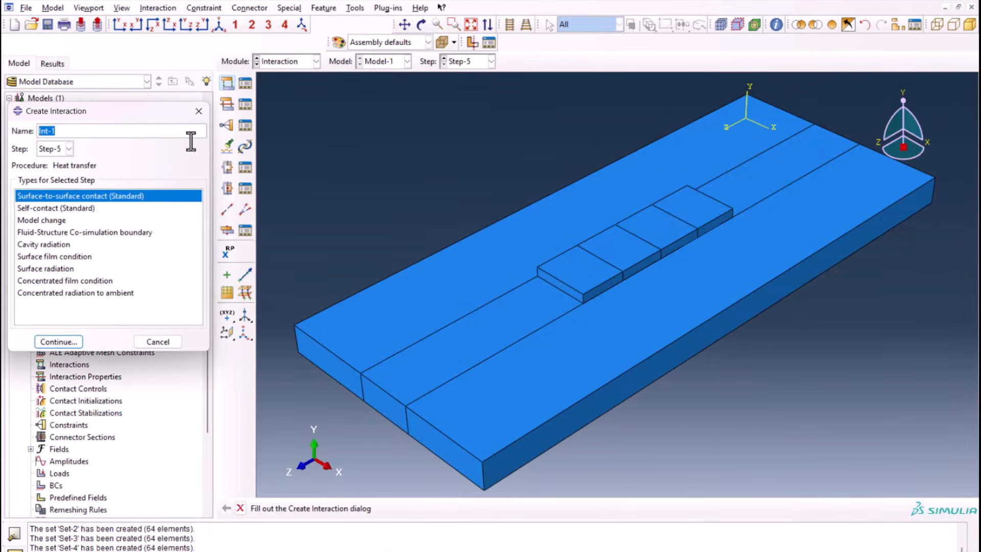
pyautogui.click(42, 220)
pyautogui.click(47, 149)
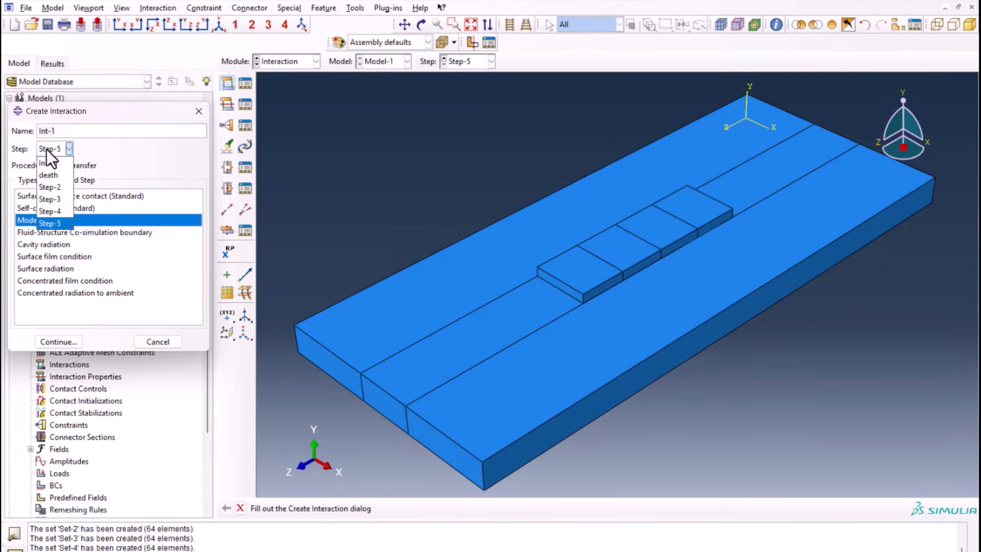
pyautogui.click(56, 170)
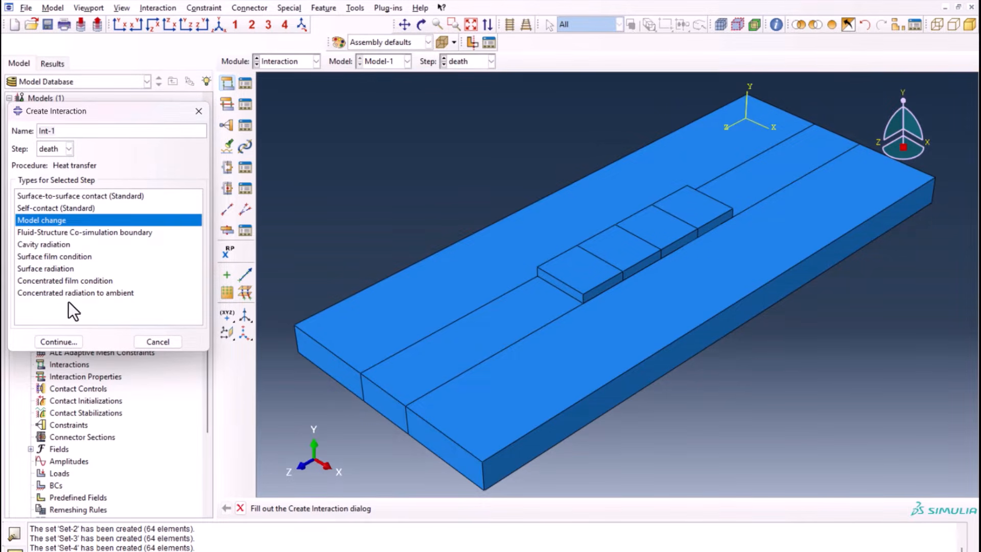
pyautogui.click(56, 341)
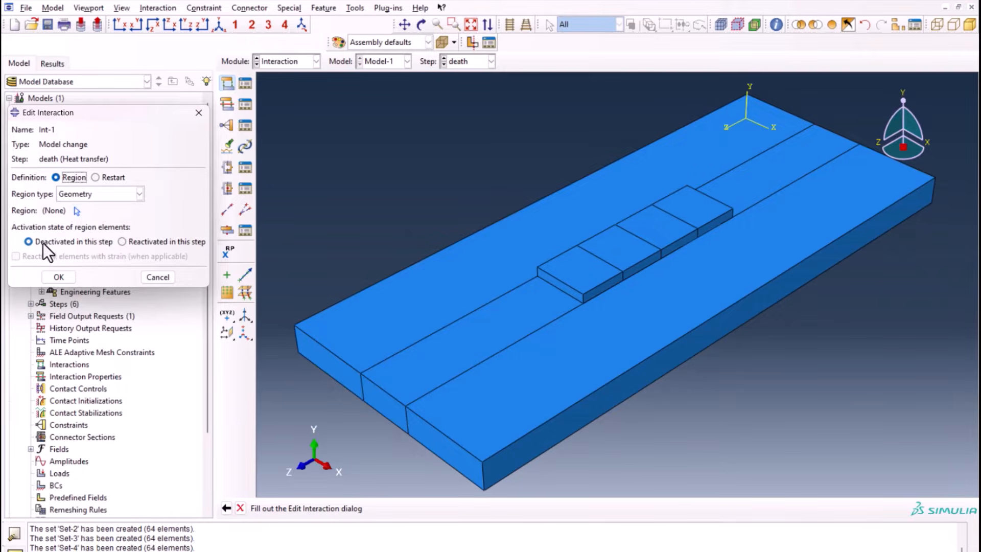
# - Deactivate the element set layer-1.layer in the death step and accept the interaction
pyautogui.click(118, 198)
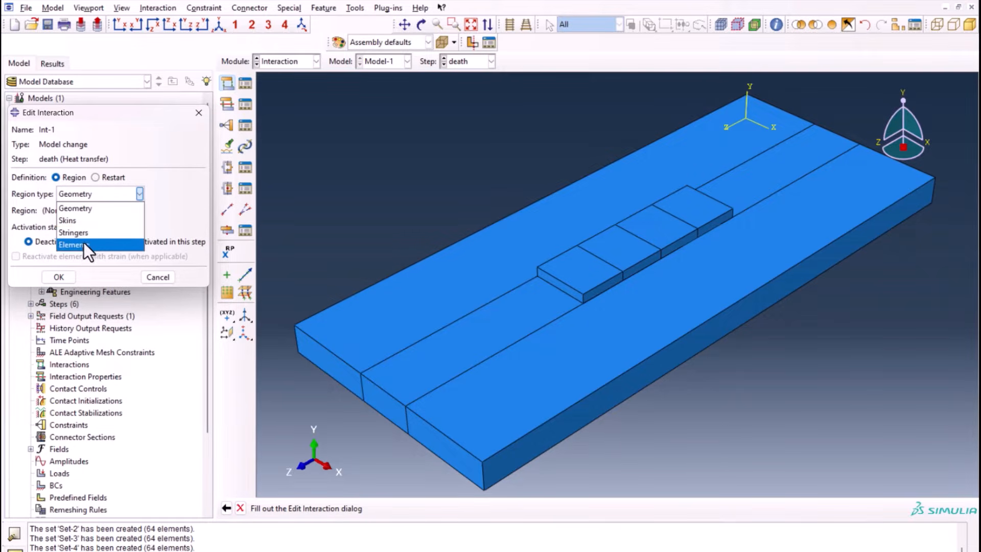
pyautogui.click(82, 246)
pyautogui.click(79, 210)
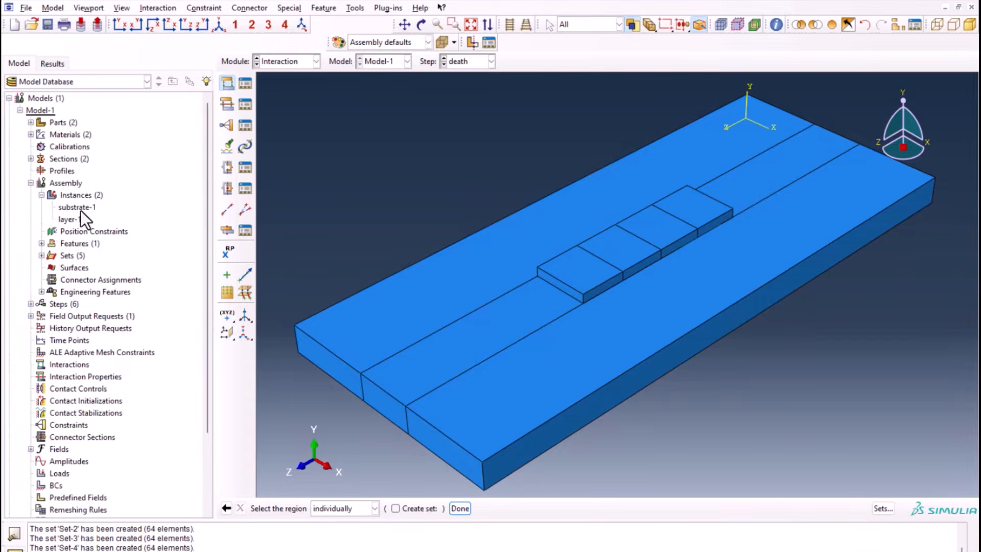
pyautogui.click(881, 508)
pyautogui.click(51, 262)
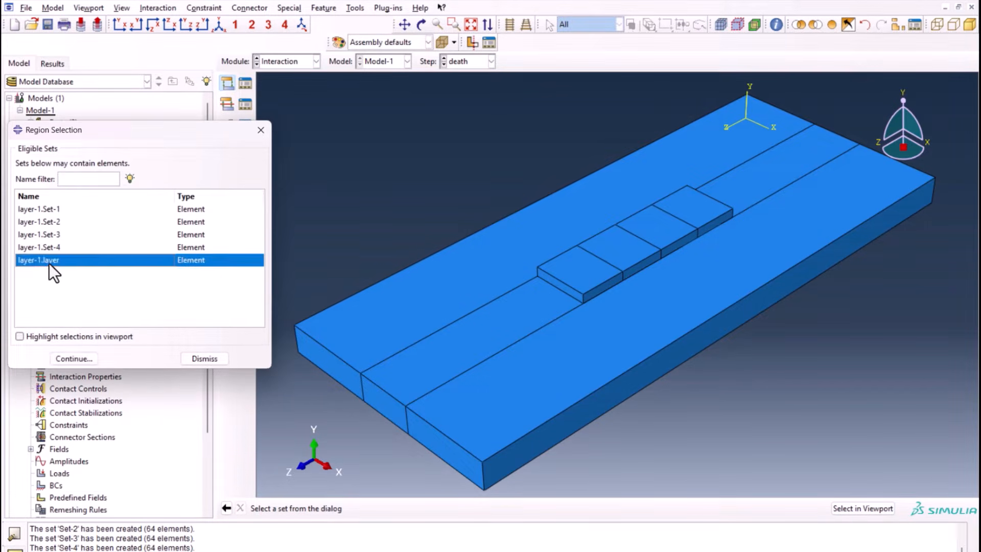
pyautogui.click(76, 358)
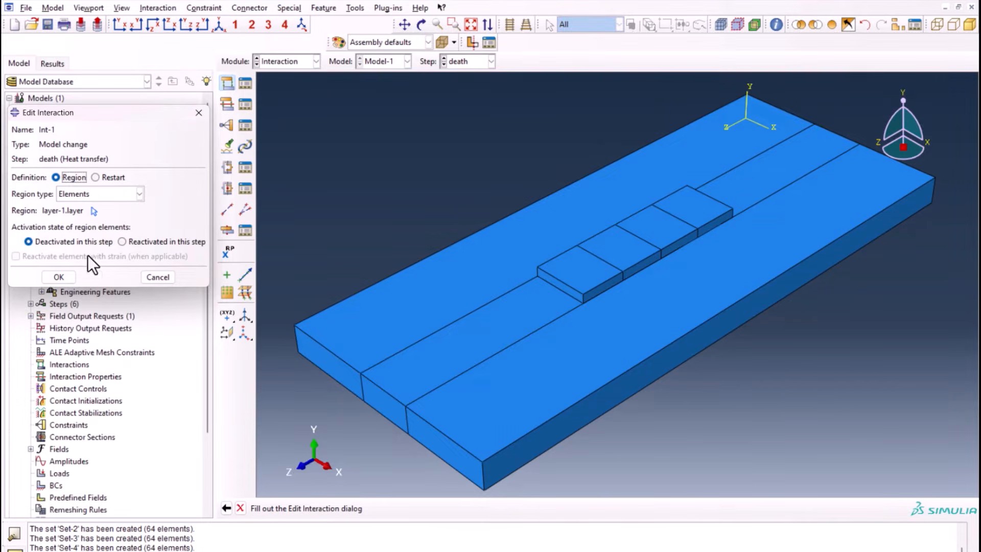
pyautogui.click(63, 276)
# - Start a second model change interaction in Step-2
pyautogui.click(247, 83)
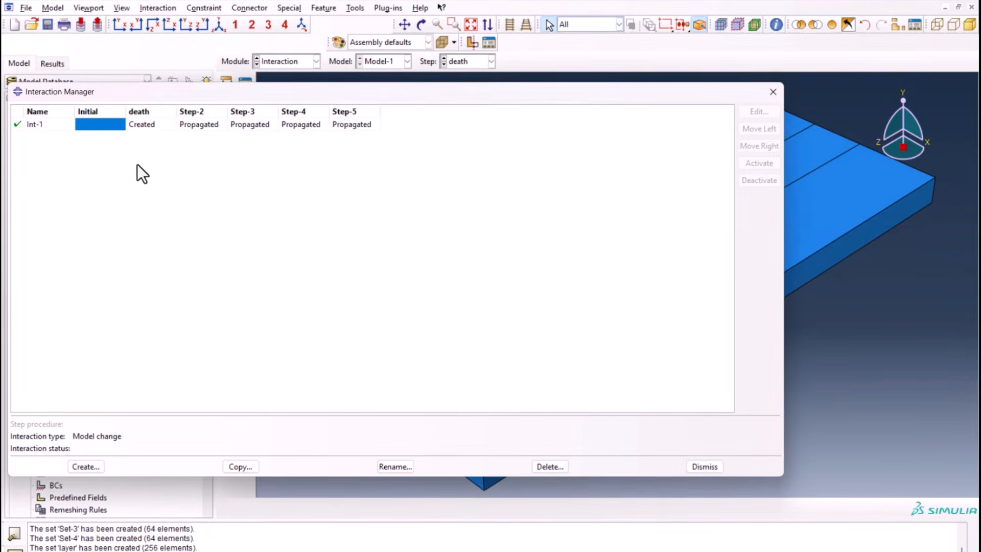
pyautogui.click(85, 467)
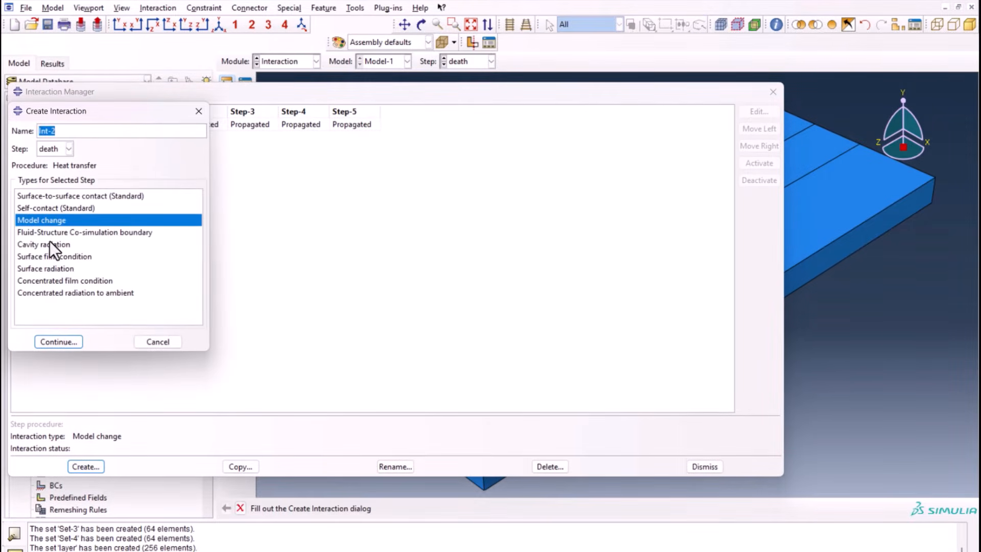
pyautogui.click(68, 148)
pyautogui.click(55, 184)
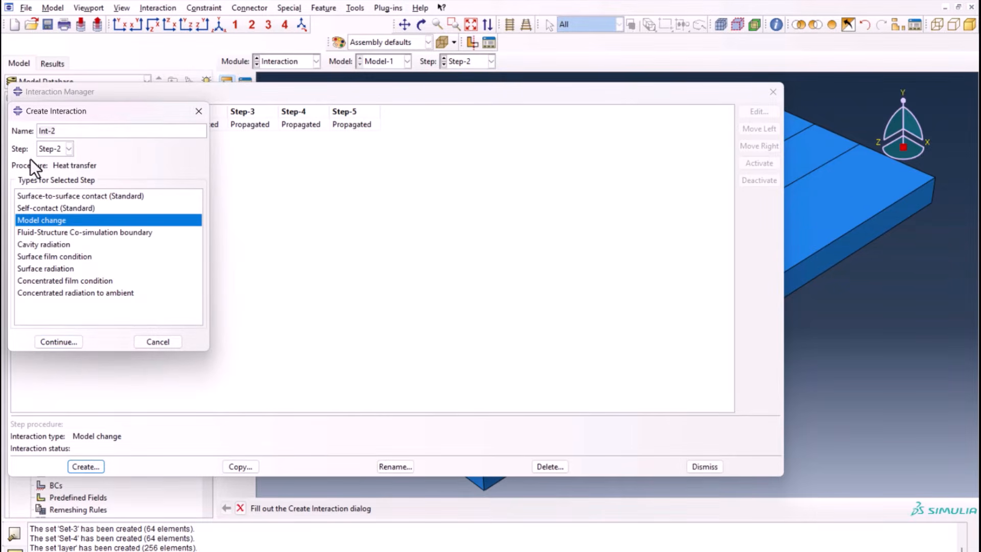
pyautogui.click(60, 340)
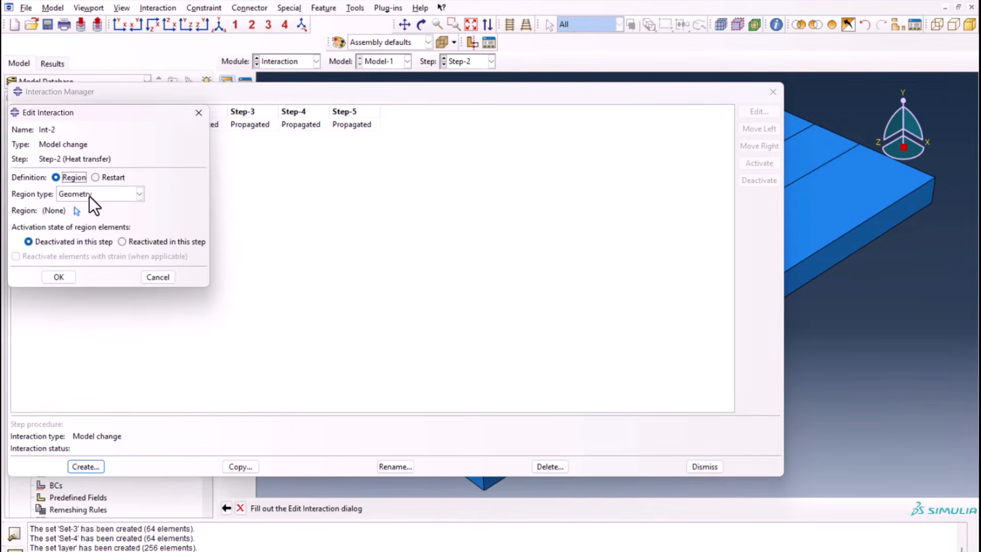
# - Reactivate the element set layer-1.Set-1 in Step-2, without the strain option, and accept the interaction
pyautogui.click(87, 196)
pyautogui.click(78, 242)
pyautogui.click(77, 211)
pyautogui.click(77, 210)
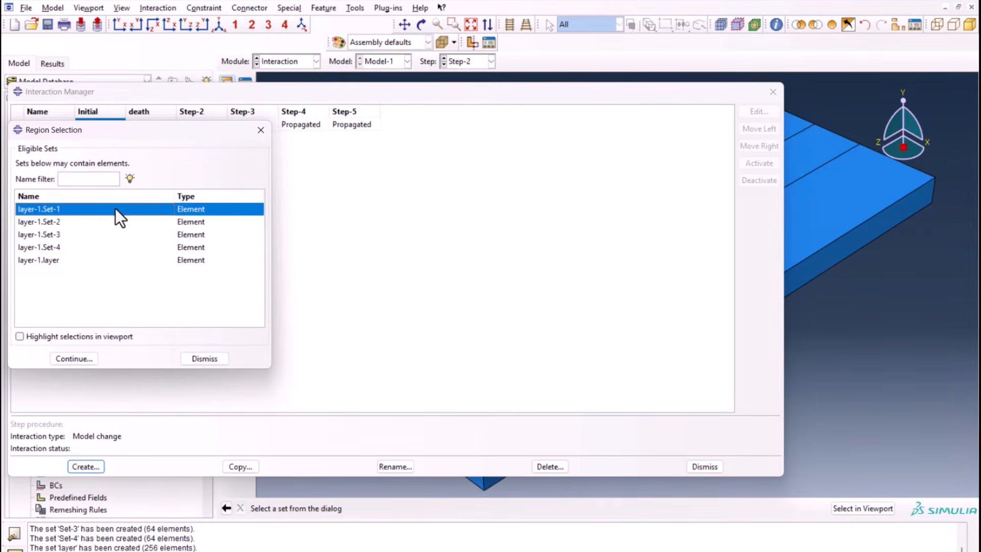
pyautogui.click(76, 359)
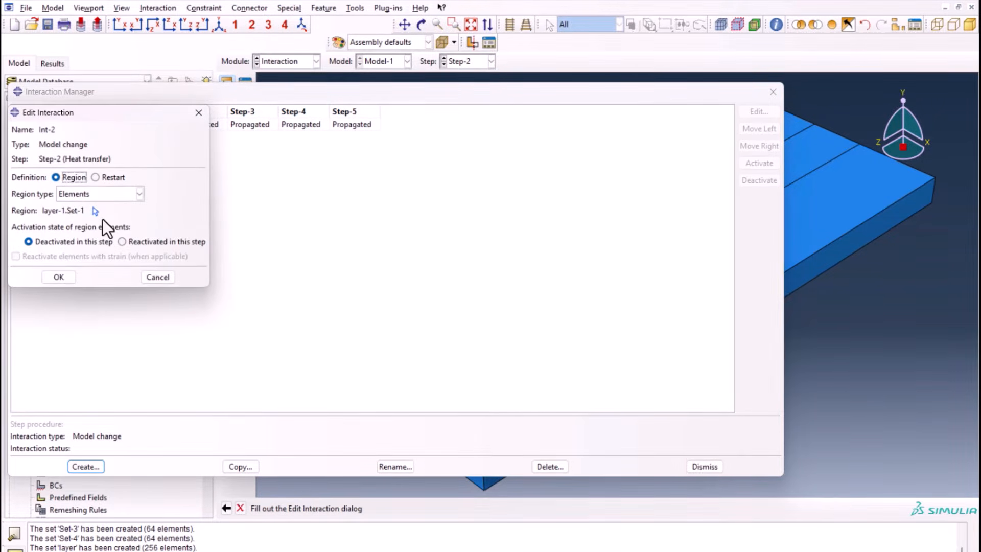
pyautogui.click(122, 242)
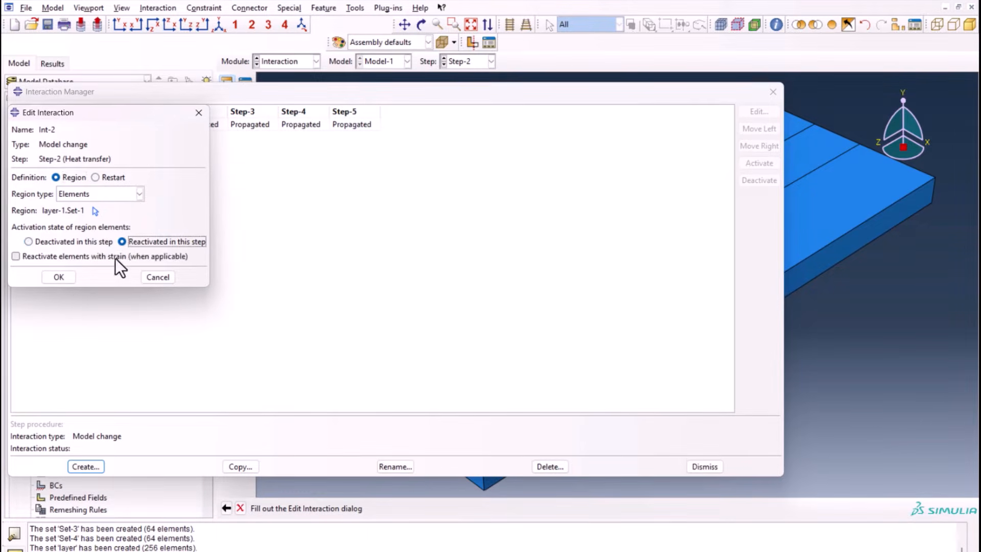
pyautogui.click(60, 278)
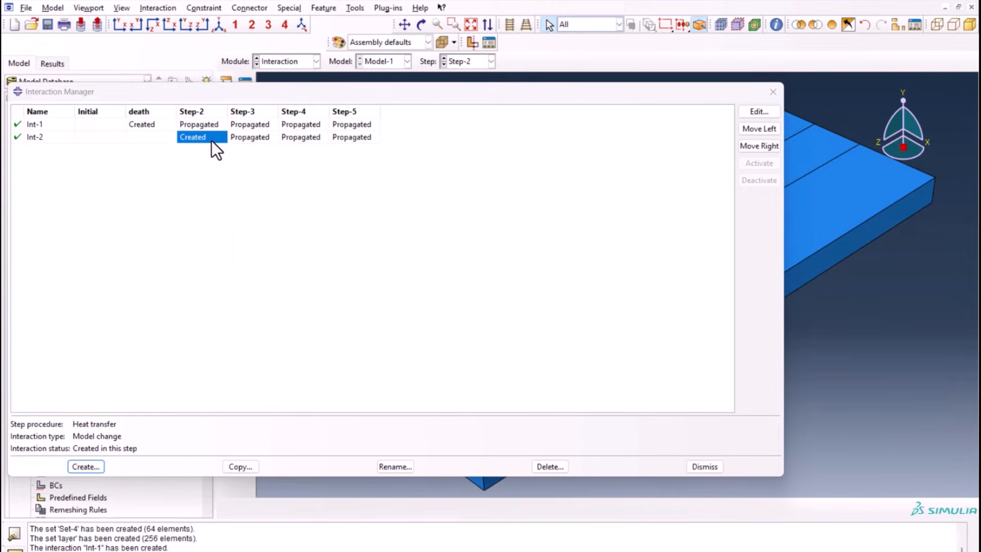
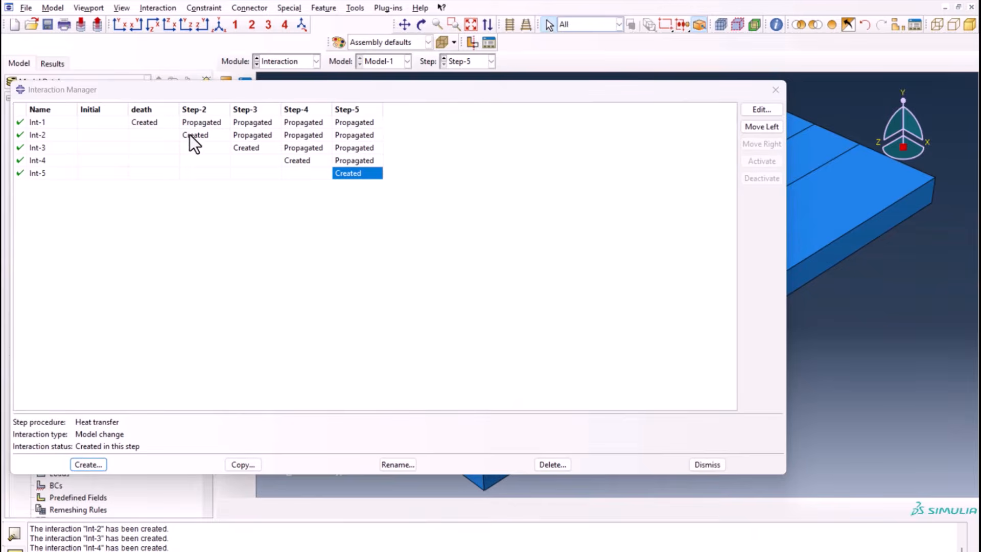
# - Review the element regions reactivated by the model change interactions in Step-2 through Step-5
pyautogui.click(194, 136)
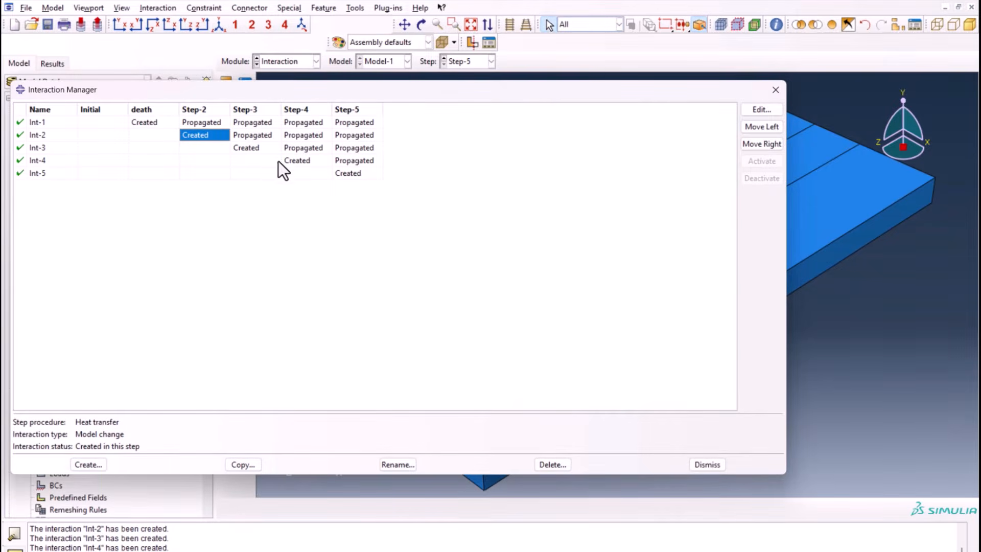
pyautogui.moveTo(344, 91); pyautogui.dragTo(506, 376)
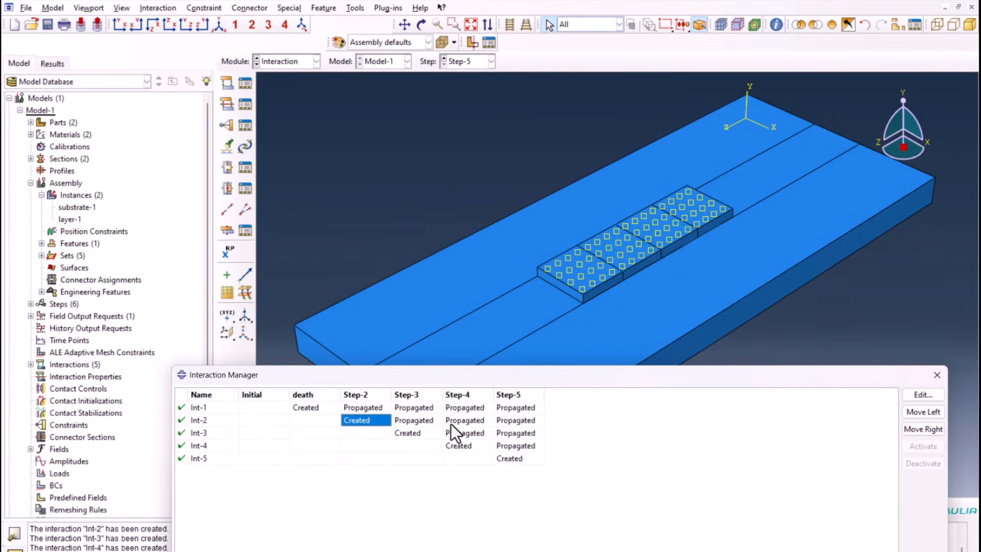
pyautogui.doubleClick(375, 424)
pyautogui.doubleClick(394, 432)
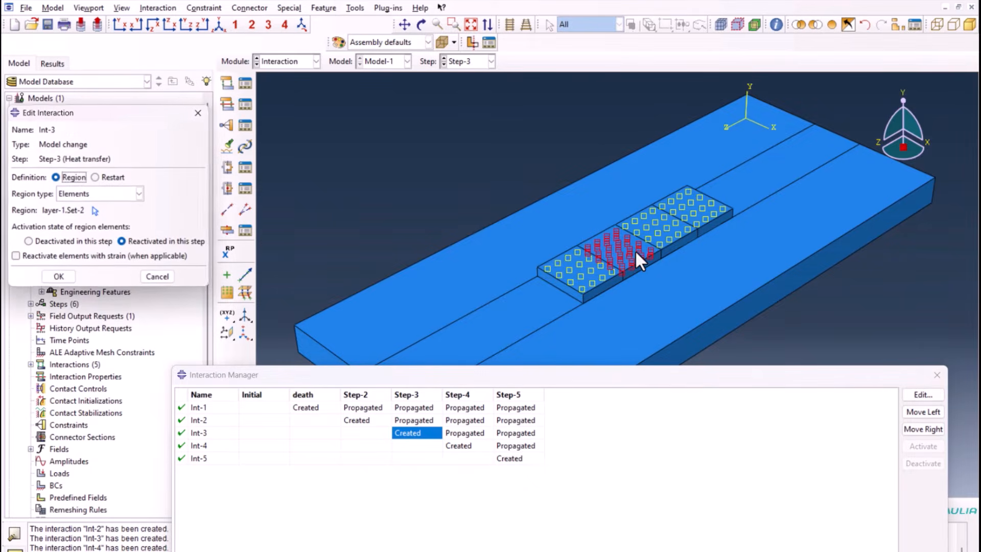
pyautogui.doubleClick(475, 447)
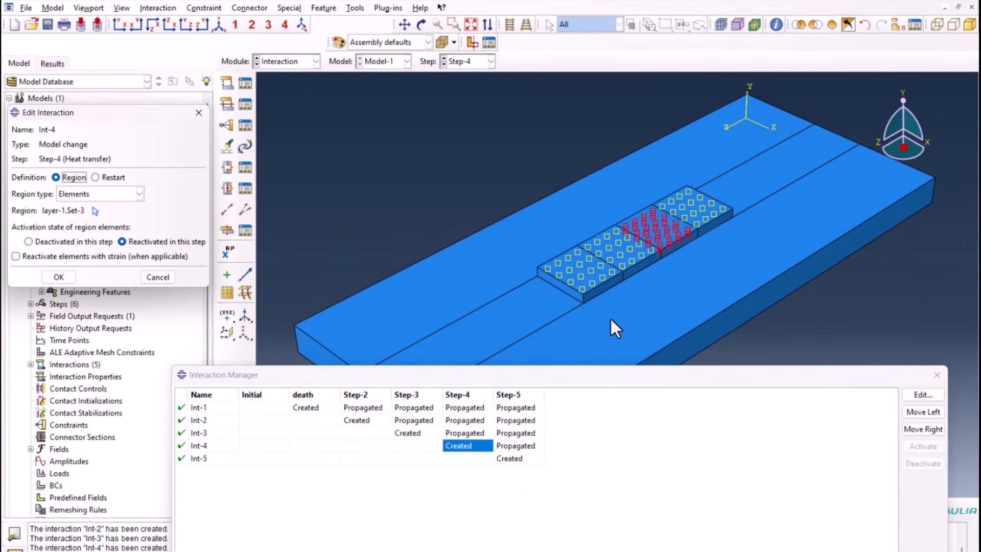
pyautogui.click(511, 458)
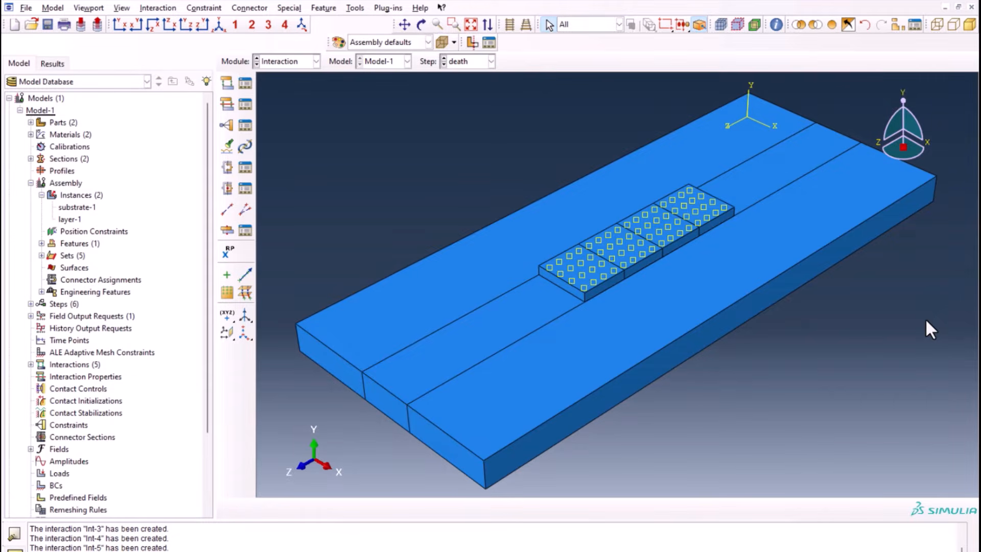
# - Restrict selection to cells and hide the four layer cells so only the substrate is displayed
pyautogui.click(581, 26)
pyautogui.click(582, 51)
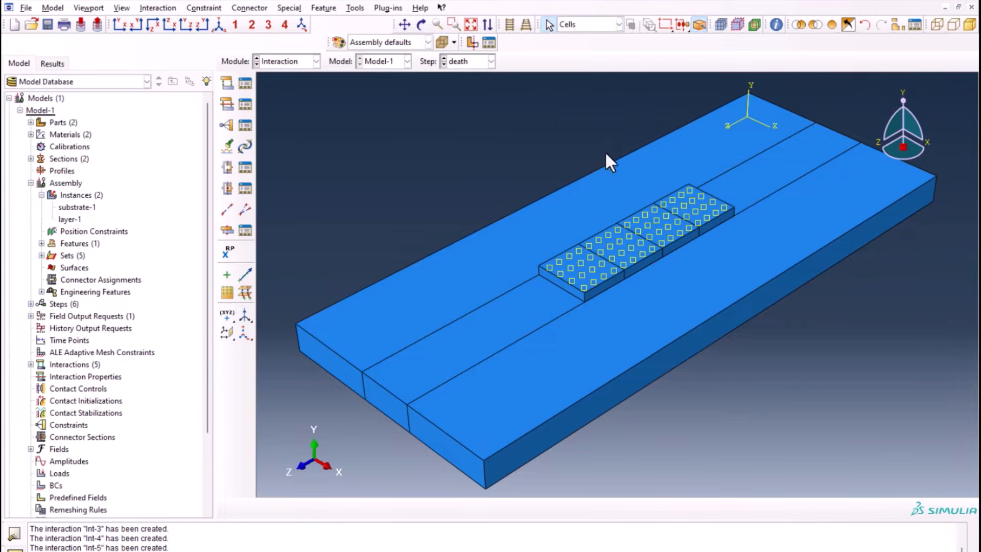
pyautogui.click(580, 271)
pyautogui.keyDown('shift'); pyautogui.click(617, 249); pyautogui.keyUp('shift')
pyautogui.keyDown('shift'); pyautogui.click(652, 223); pyautogui.keyUp('shift')
pyautogui.keyDown('shift'); pyautogui.click(680, 200); pyautogui.keyUp('shift')
pyautogui.click(817, 24)
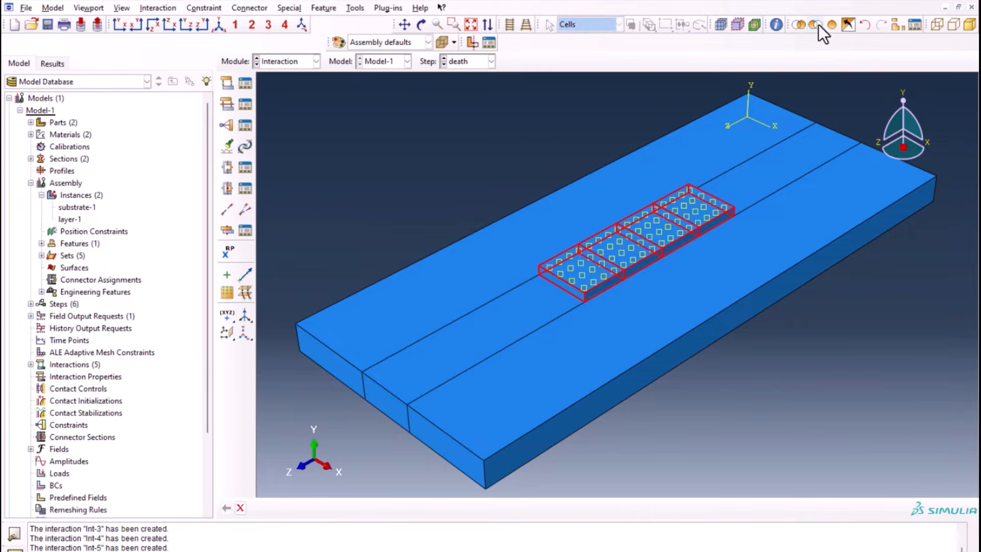
# - Start a surface film condition named SURFACEFILMsteel in the death step
pyautogui.click(229, 89)
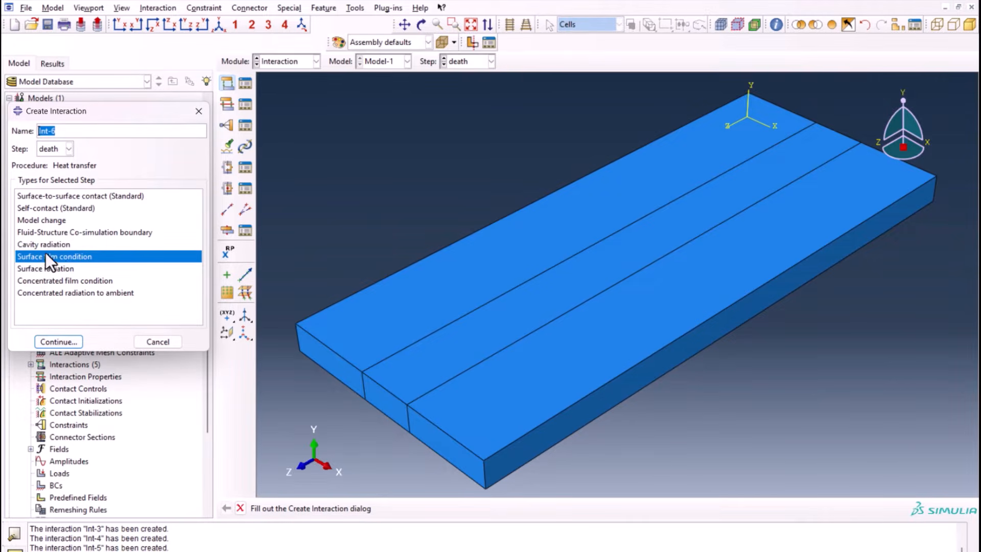
pyautogui.click(51, 146)
pyautogui.click(51, 175)
pyautogui.click(64, 131)
pyautogui.press('BackSpace')
pyautogui.press('BackSpace')
pyautogui.press('BackSpace')
pyautogui.press('BackSpace')
pyautogui.press('BackSpace')
pyautogui.write('SURFACEFILM')
pyautogui.write('heat')
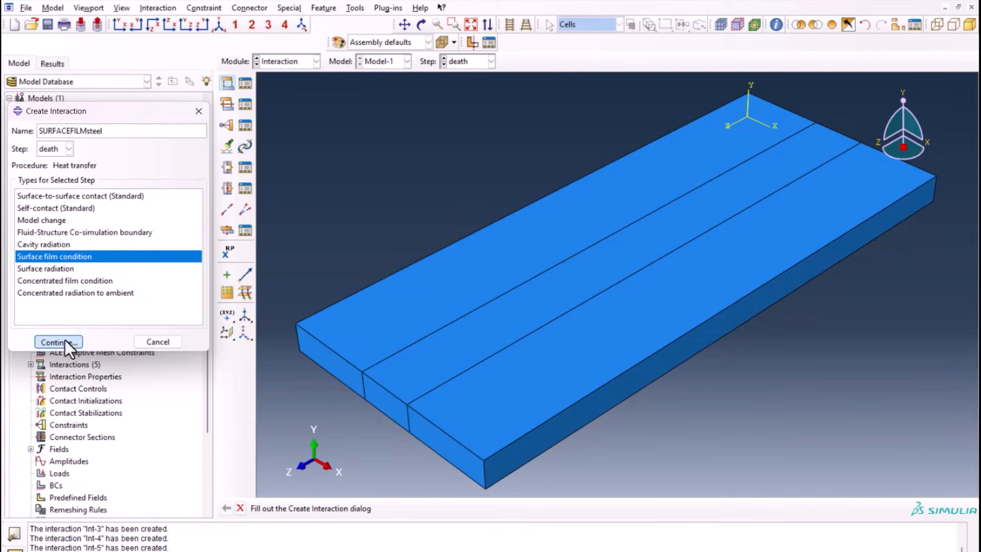
pyautogui.click(66, 340)
# - Assign the film condition to all outer faces of the substrate, including the three faces on its underside
pyautogui.moveTo(434, 155); pyautogui.dragTo(804, 432)
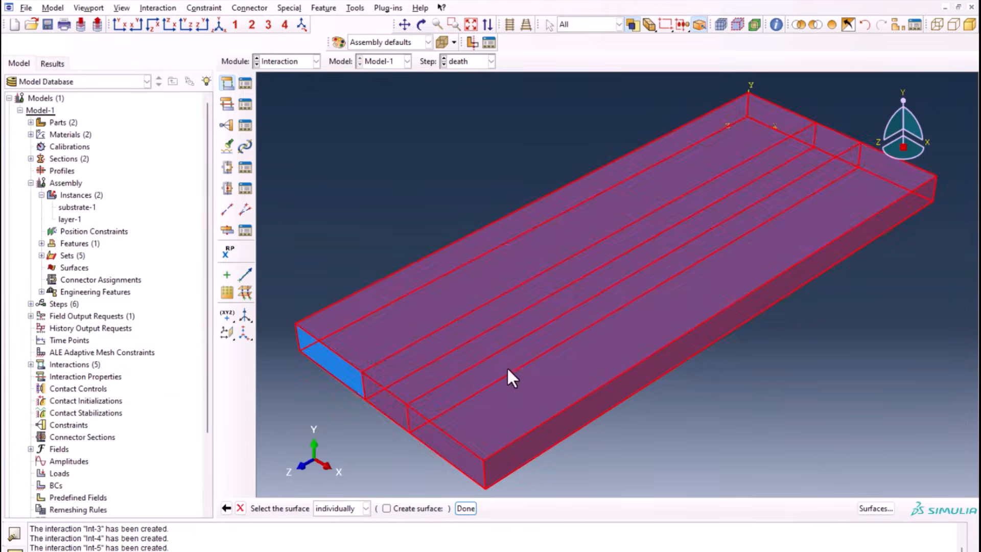
pyautogui.moveTo(298, 82); pyautogui.dragTo(878, 465)
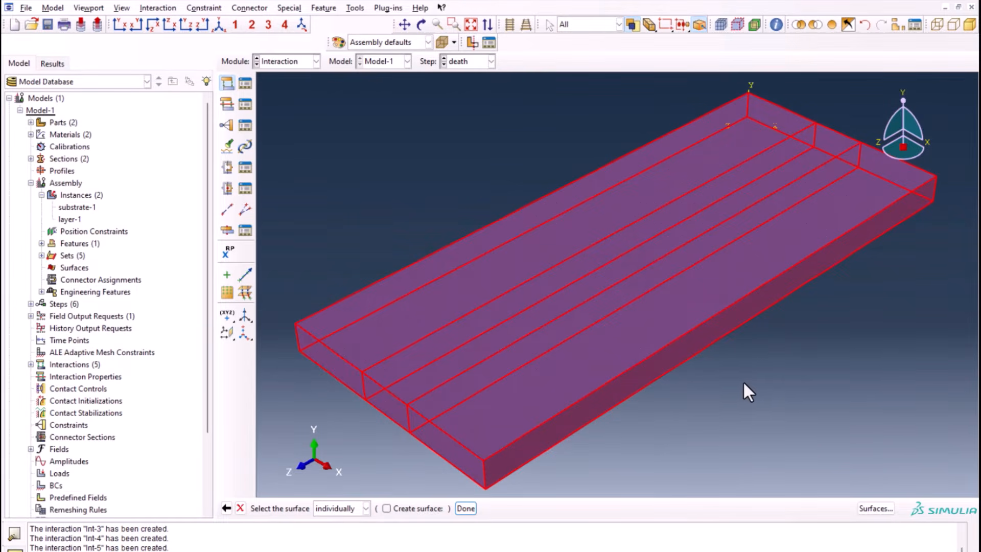
pyautogui.click(421, 24)
pyautogui.moveTo(807, 319); pyautogui.dragTo(552, 194)
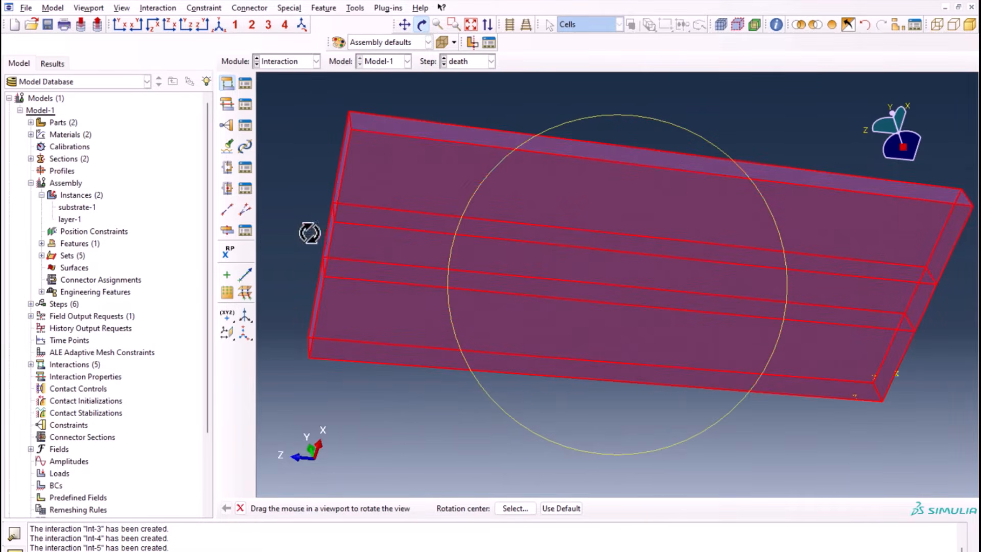
pyautogui.press('Escape')
pyautogui.click(484, 180)
pyautogui.keyDown('shift'); pyautogui.click(504, 257); pyautogui.keyUp('shift')
pyautogui.keyDown('shift'); pyautogui.click(516, 280); pyautogui.keyUp('shift')
pyautogui.keyDown('ctrl'); pyautogui.keyDown('alt'); pyautogui.moveTo(588, 116); pyautogui.dragTo(491, 201); pyautogui.keyUp('alt'); pyautogui.keyUp('ctrl')
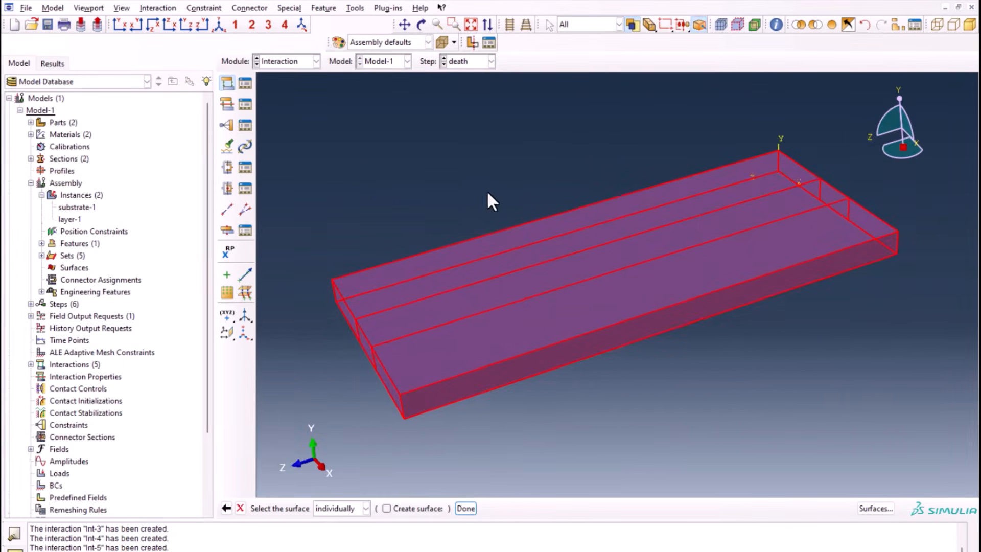
pyautogui.click(465, 509)
# - Set the film coefficient to 10 and the sink temperature to 25, and accept the interaction
pyautogui.click(113, 176)
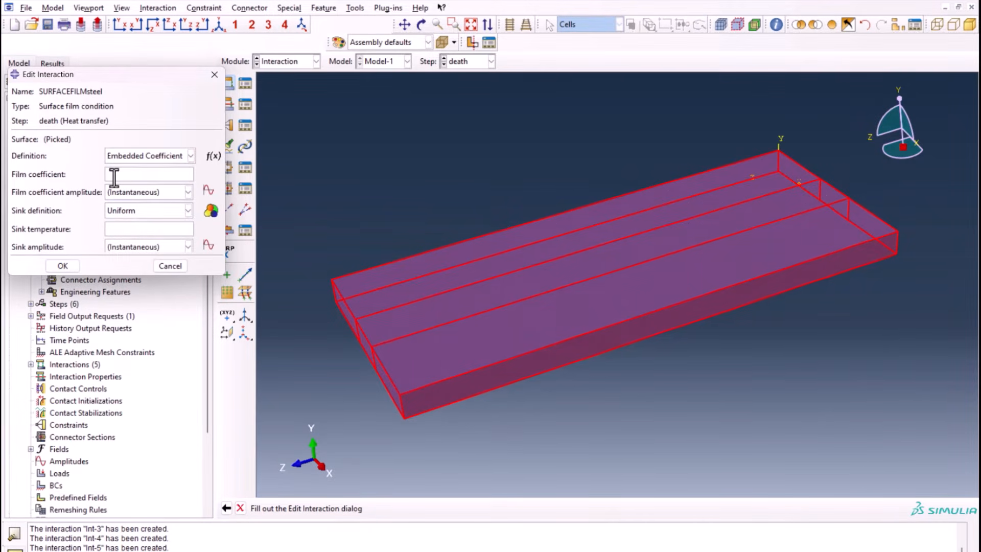
pyautogui.write('10')
pyautogui.click(141, 230)
pyautogui.write('25')
pyautogui.click(63, 265)
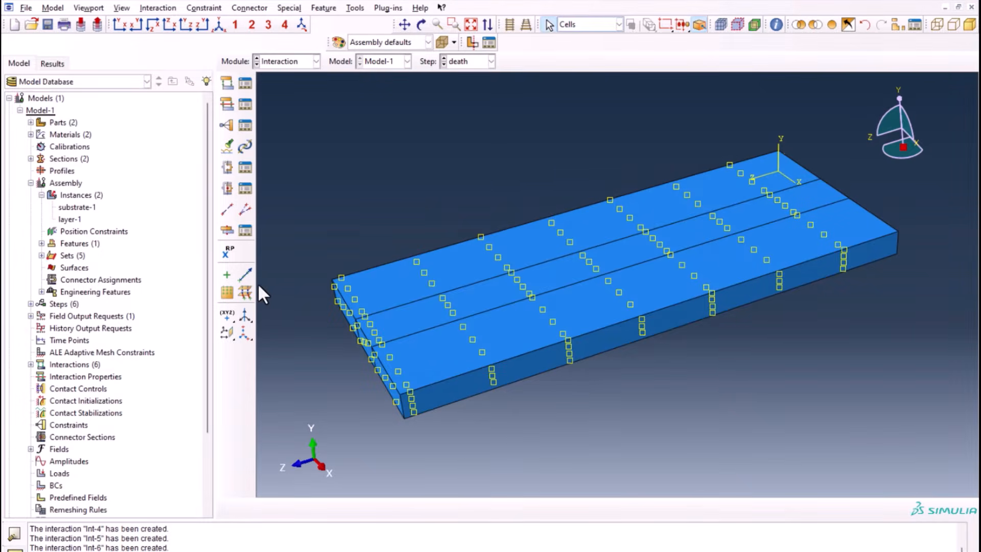
# - Redisplay the whole assembly and hide the substrate cells so only the layer is displayed
pyautogui.click(832, 25)
pyautogui.moveTo(725, 150); pyautogui.dragTo(785, 308)
pyautogui.click(817, 26)
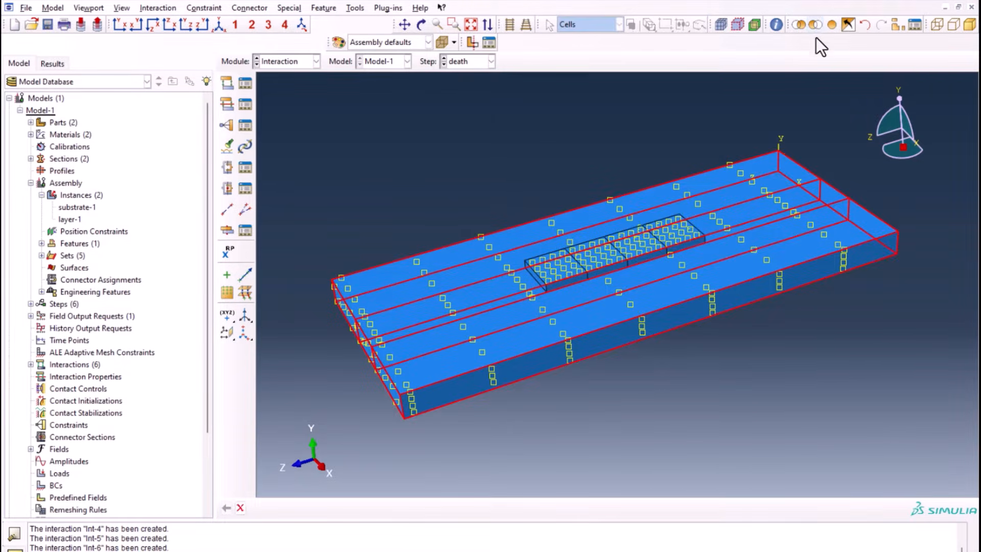
# - Start a surface film condition in the death step and assign it to all outer faces of the displayed layer
pyautogui.click(225, 83)
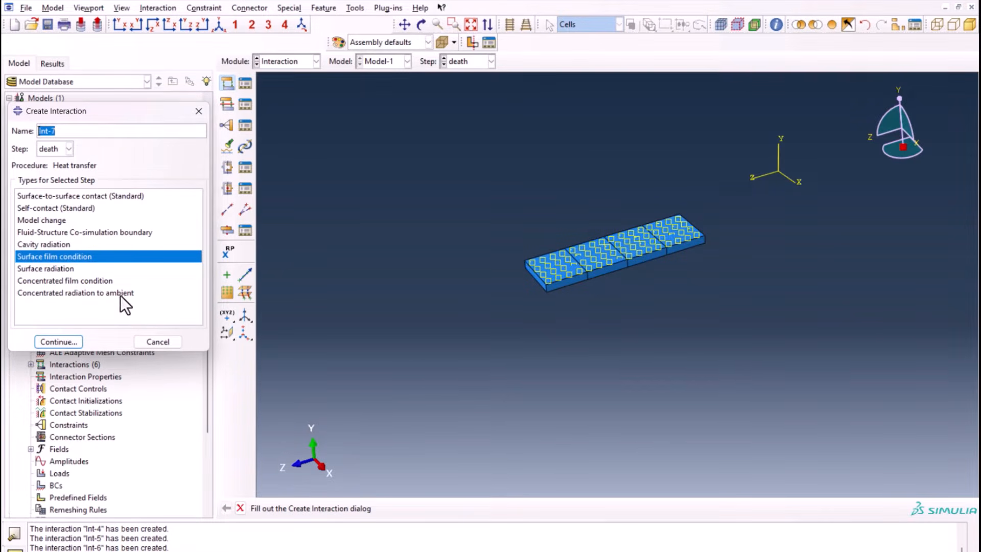
pyautogui.click(75, 342)
pyautogui.moveTo(464, 146); pyautogui.dragTo(747, 327)
pyautogui.click(465, 508)
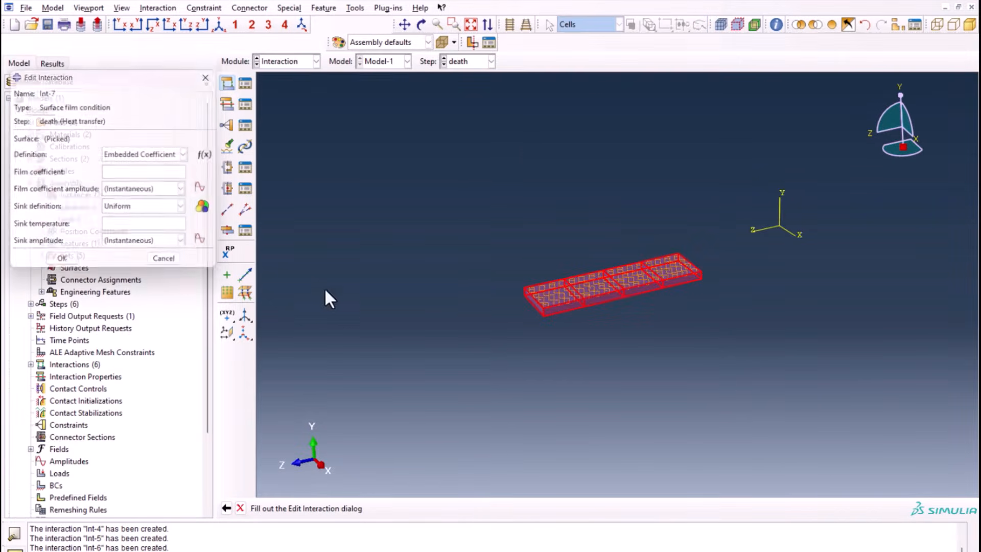
# - Set the layer's film coefficient to 242 and the sink temperature to 25, and accept the interaction
pyautogui.click(138, 176)
pyautogui.write('242')
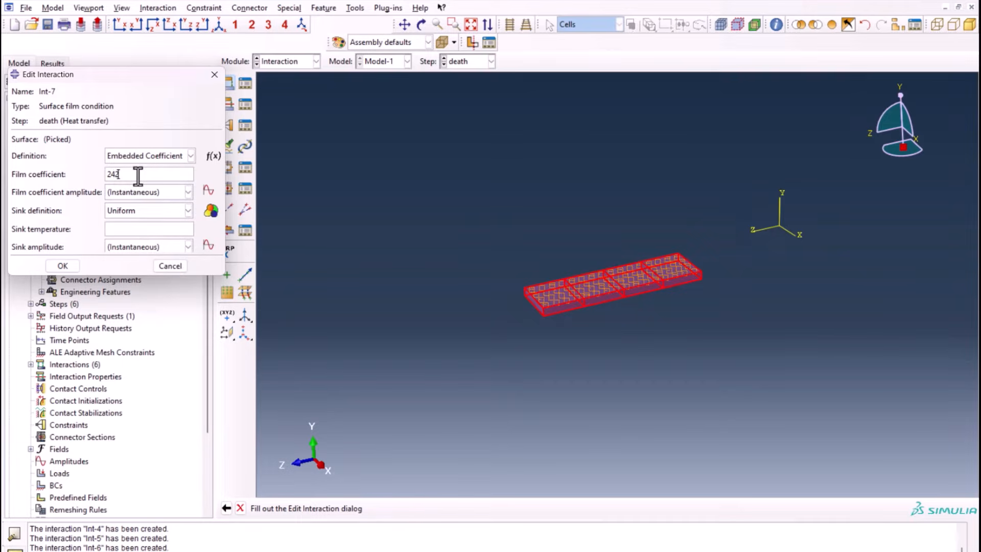
pyautogui.click(121, 230)
pyautogui.write('25')
pyautogui.click(67, 264)
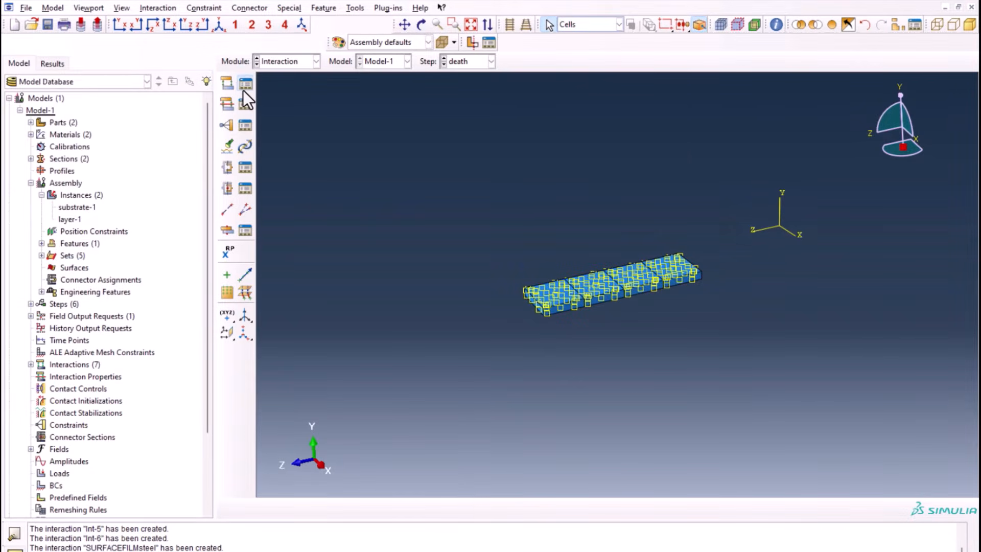
# - Rename the layer's film interaction Int-7 as SURFACEFILMinconel
pyautogui.click(243, 91)
pyautogui.click(429, 403)
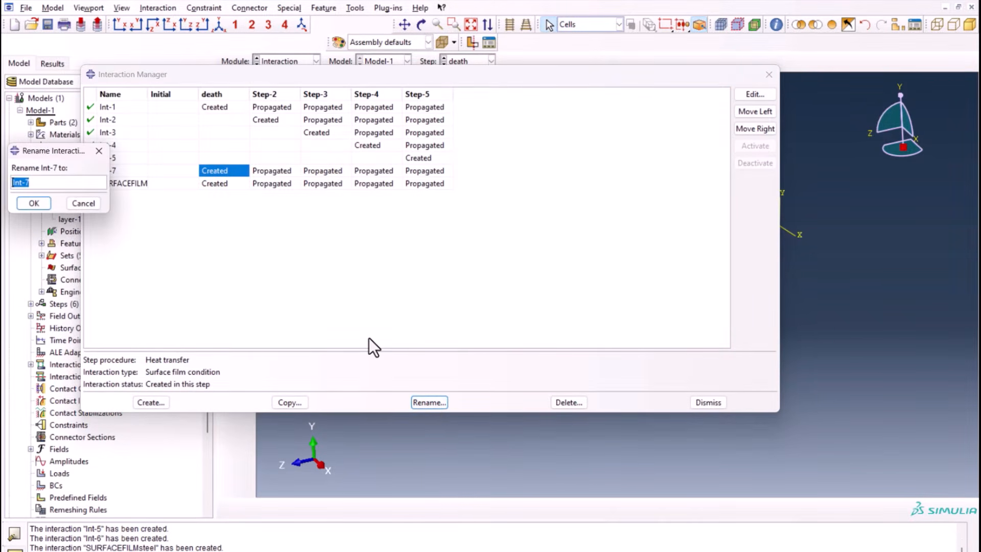
pyautogui.write('SURFACEFILMinconel')
pyautogui.press('Return')
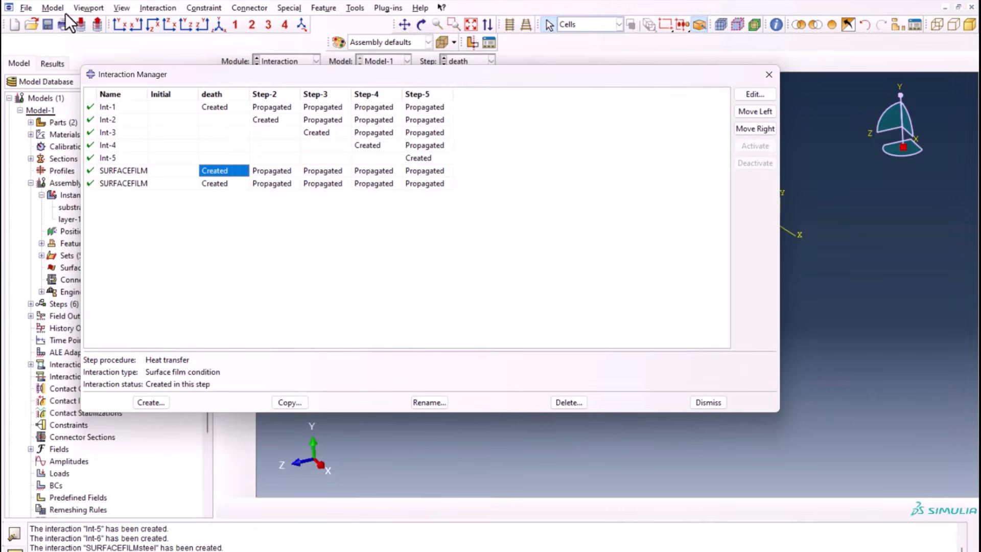
# - Open the attributes of Model-1 for editing and set the absolute zero temperature to -273.15
pyautogui.click(50, 10)
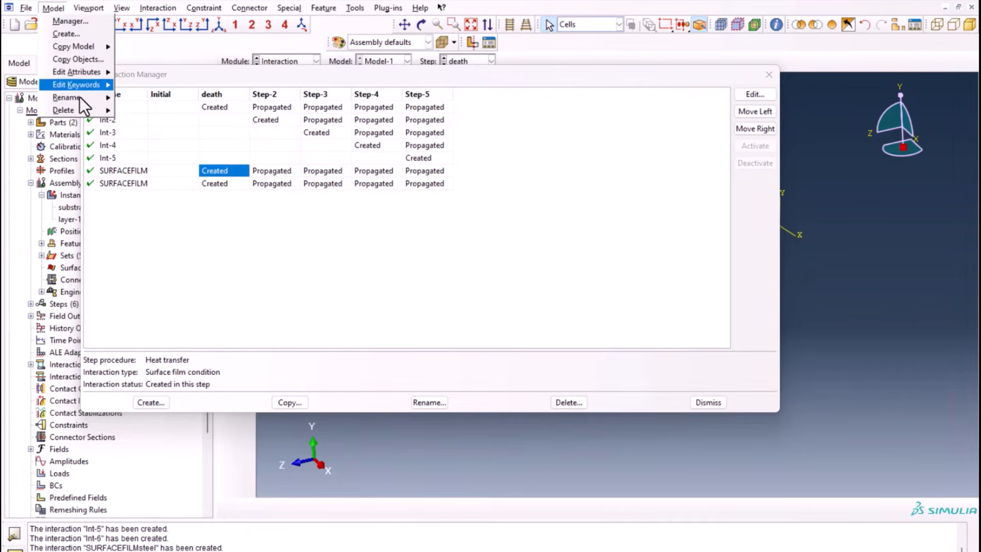
pyautogui.moveTo(87, 74)
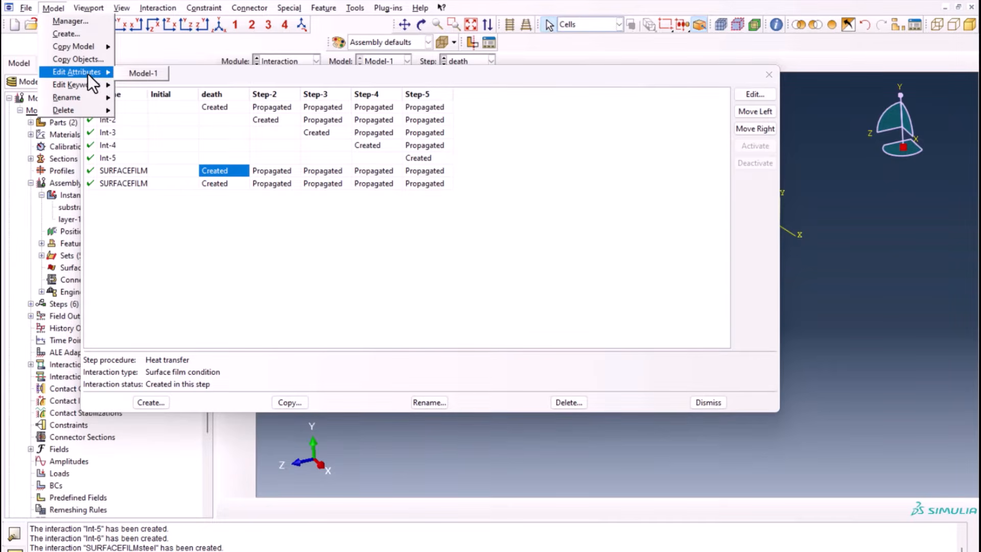
pyautogui.click(128, 70)
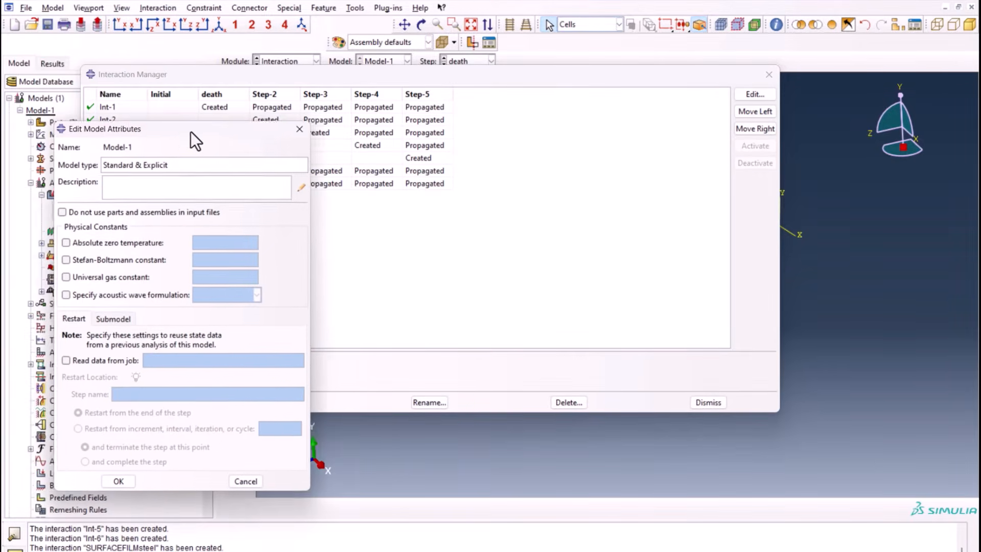
pyautogui.moveTo(174, 131); pyautogui.dragTo(275, 113)
pyautogui.click(220, 224)
pyautogui.click(310, 223)
pyautogui.write('-273.15')
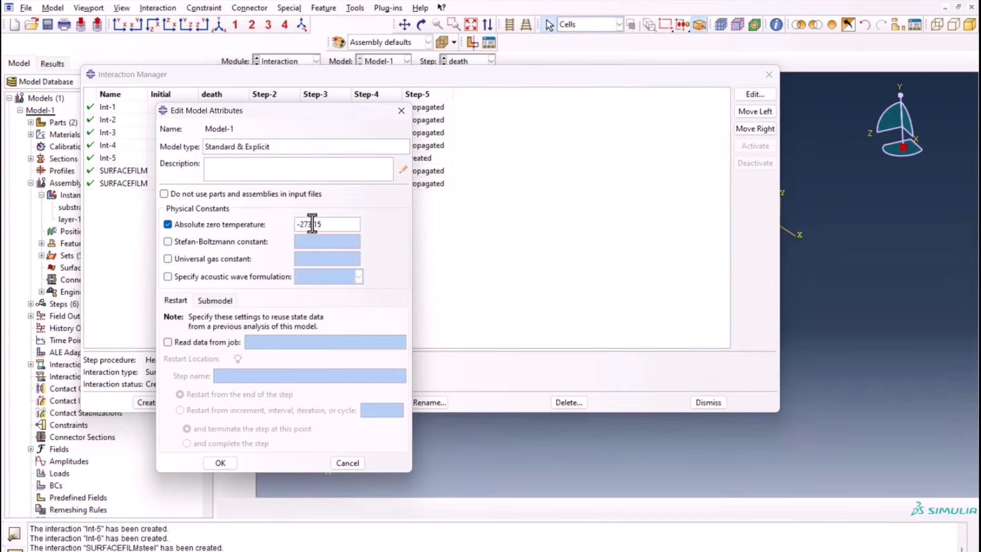
# - Copy the Boltzmann value from the Excel sheet, set the Stefan-Boltzmann constant to 5.67E-08, and accept the model attributes
pyautogui.click(203, 241)
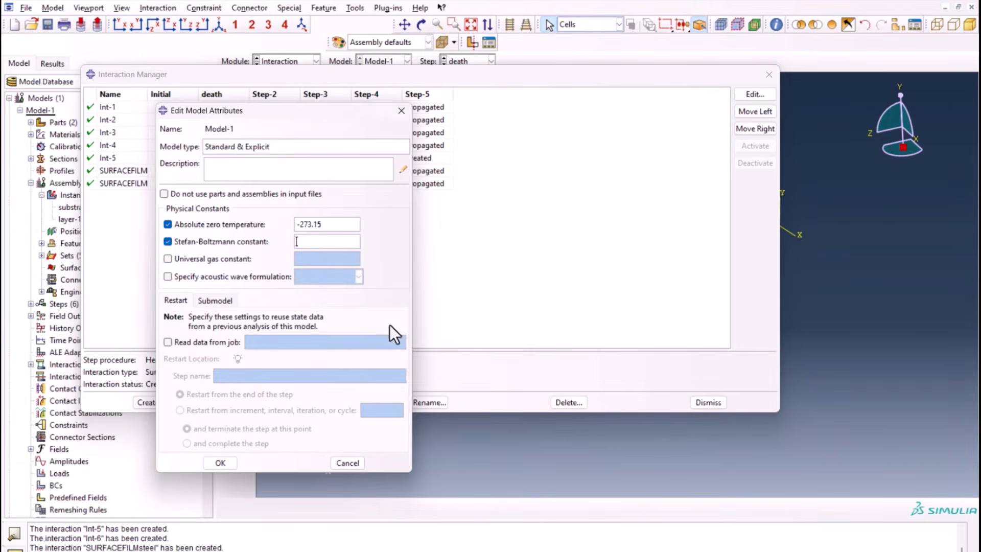
pyautogui.hotkey('alt', 'Tab')
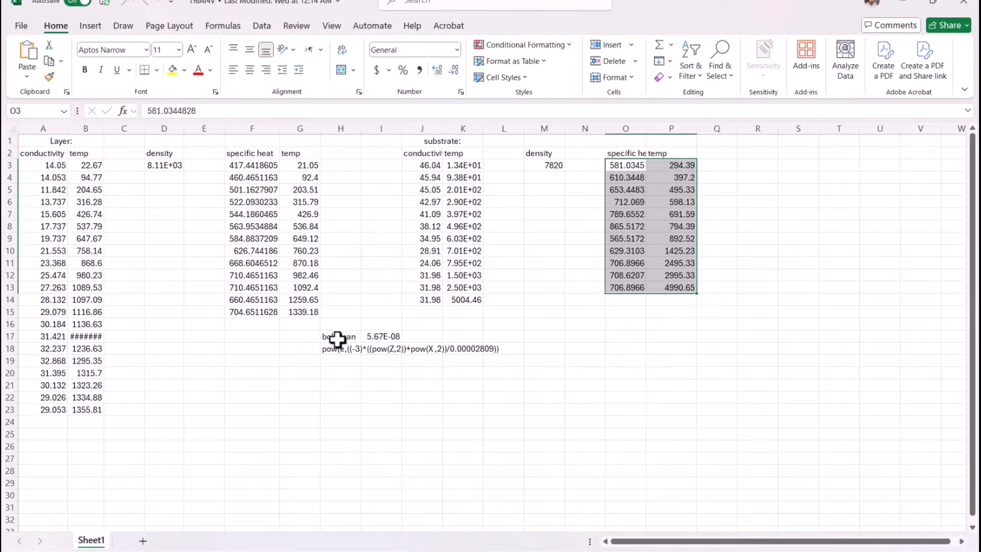
pyautogui.click(380, 336)
pyautogui.hotkey('ctrl', 'c')
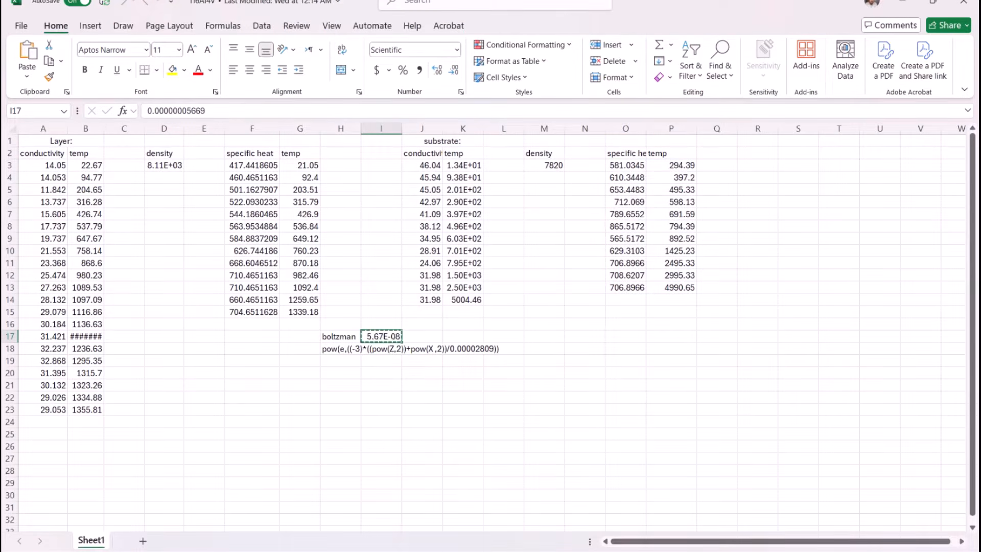
pyautogui.hotkey('alt', 'Tab')
pyautogui.hotkey('ctrl', 'v')
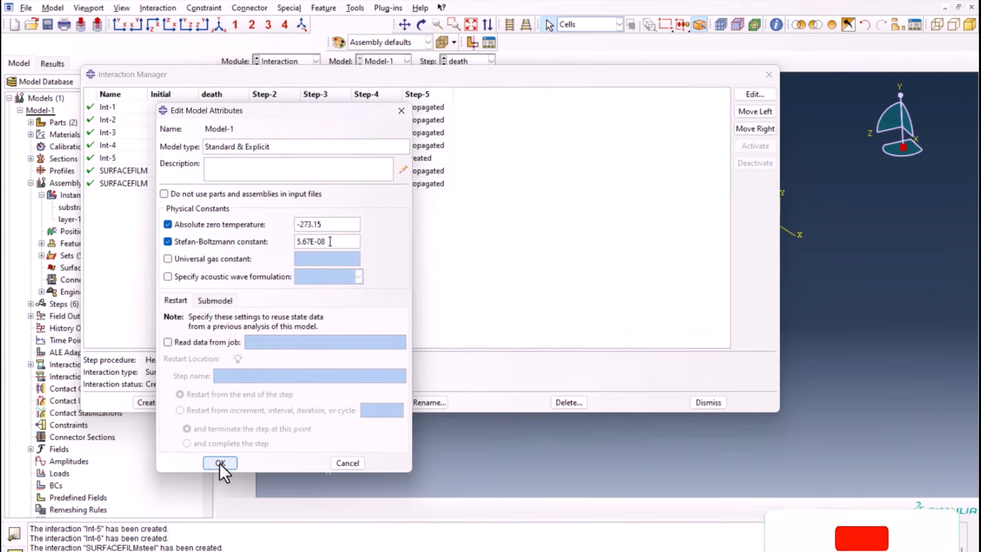
pyautogui.click(220, 463)
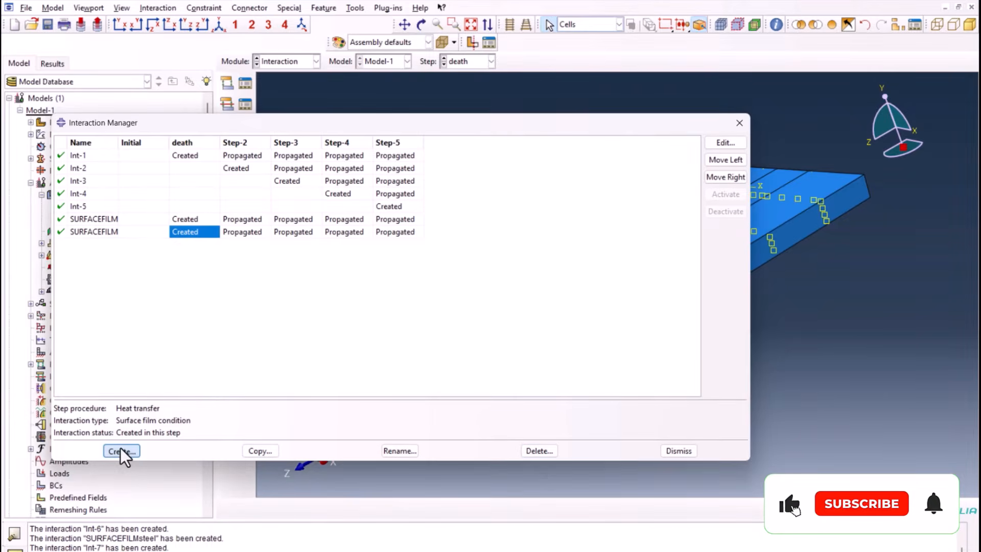
# - Start a surface radiation interaction named surfaceradiation in the death step
pyautogui.click(120, 450)
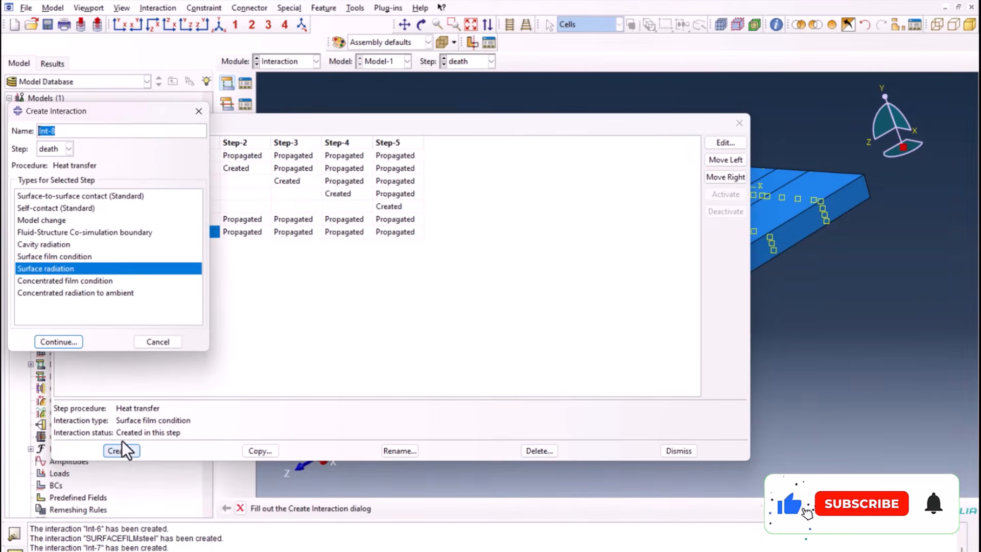
pyautogui.click(37, 128)
pyautogui.write('surfaceradiation')
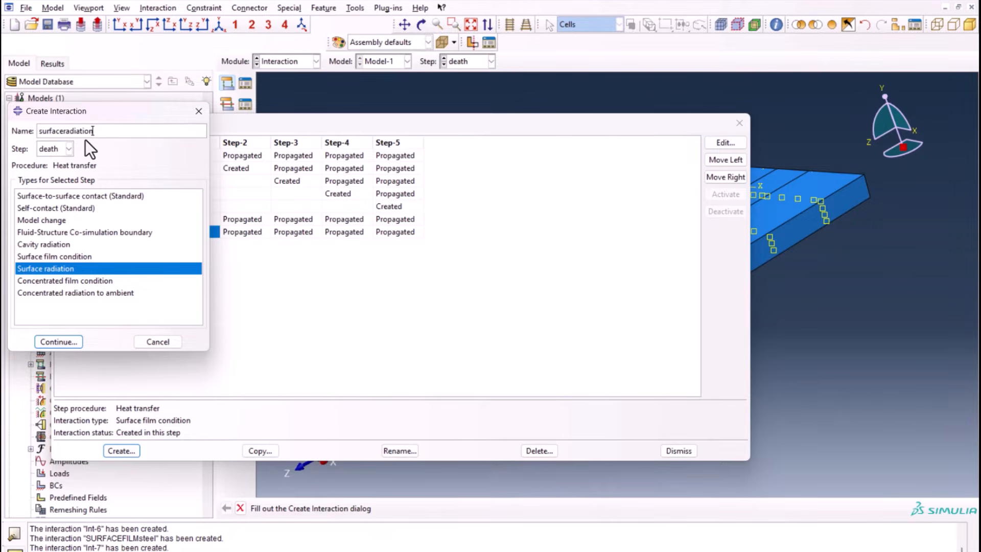
pyautogui.press('Return')
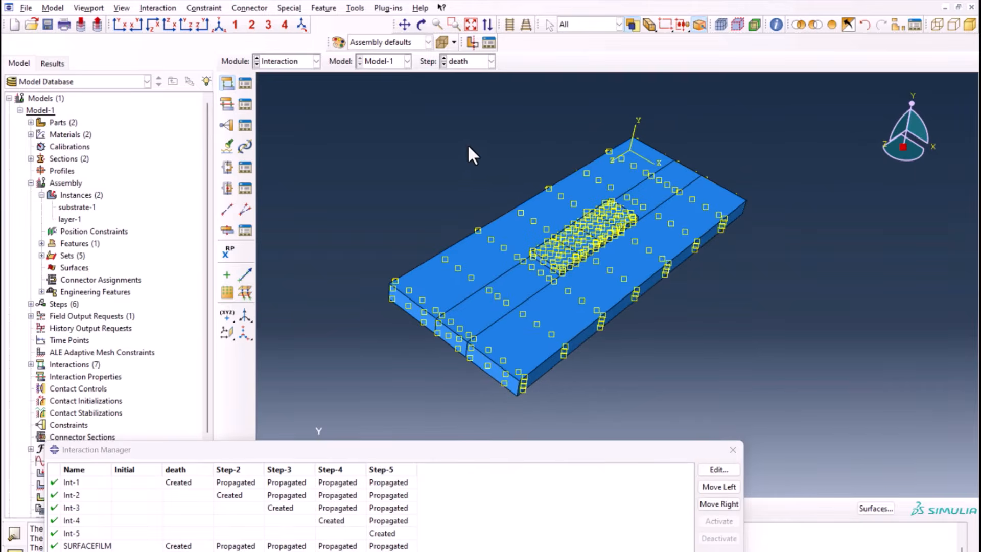
# - Assign the radiation to all outer faces of the substrate and layer, including the three faces on the substrate's underside
pyautogui.moveTo(450, 140); pyautogui.dragTo(860, 427)
pyautogui.keyDown('ctrl'); pyautogui.keyDown('alt'); pyautogui.moveTo(666, 327); pyautogui.dragTo(583, 151); pyautogui.keyUp('alt'); pyautogui.keyUp('ctrl')
pyautogui.keyDown('ctrl'); pyautogui.keyDown('alt'); pyautogui.moveTo(634, 269); pyautogui.dragTo(628, 128); pyautogui.keyUp('alt'); pyautogui.keyUp('ctrl')
pyautogui.scroll(3, 598, 209)
pyautogui.click(594, 237)
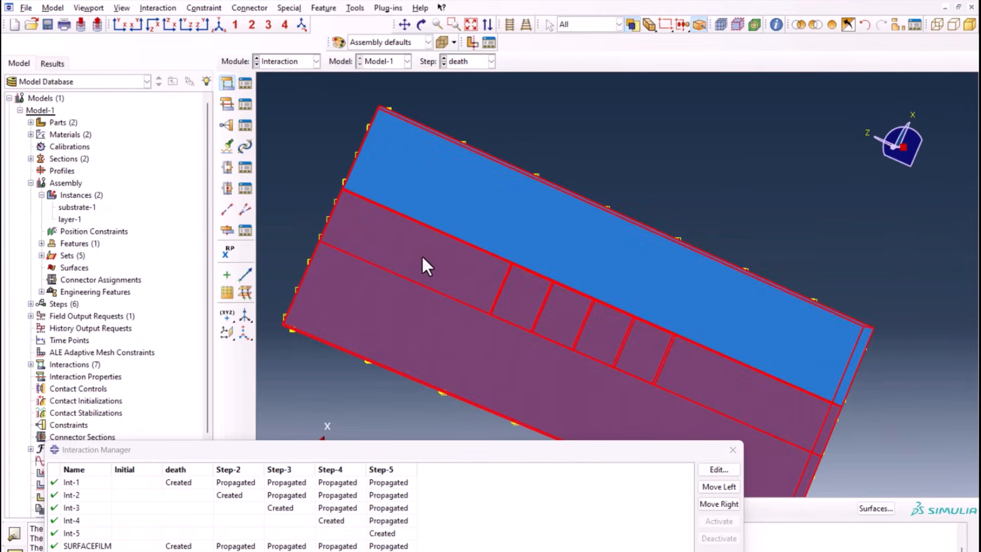
pyautogui.keyDown('shift'); pyautogui.click(422, 256); pyautogui.keyUp('shift')
pyautogui.keyDown('shift'); pyautogui.click(564, 385); pyautogui.keyUp('shift')
pyautogui.keyDown('ctrl'); pyautogui.keyDown('alt'); pyautogui.moveTo(607, 122); pyautogui.dragTo(576, 292); pyautogui.keyUp('alt'); pyautogui.keyUp('ctrl')
pyautogui.keyDown('ctrl'); pyautogui.keyDown('alt'); pyautogui.moveTo(622, 205); pyautogui.dragTo(673, 365); pyautogui.keyUp('alt'); pyautogui.keyUp('ctrl')
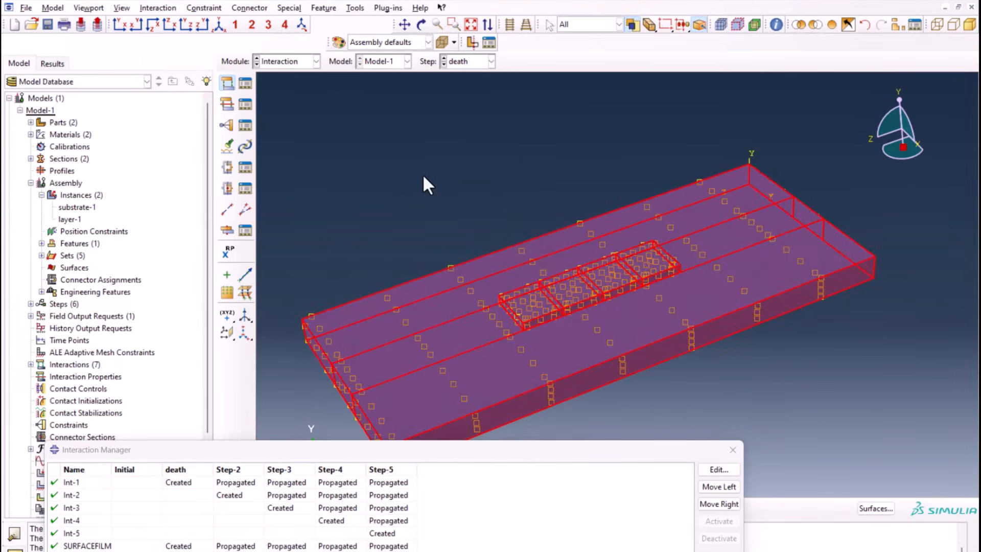
pyautogui.middleClick(445, 170)
# - Set the emissivity to 0.7 and the ambient temperature to 20, and accept the radiation interaction
pyautogui.doubleClick(140, 207)
pyautogui.write('0.7')
pyautogui.doubleClick(159, 224)
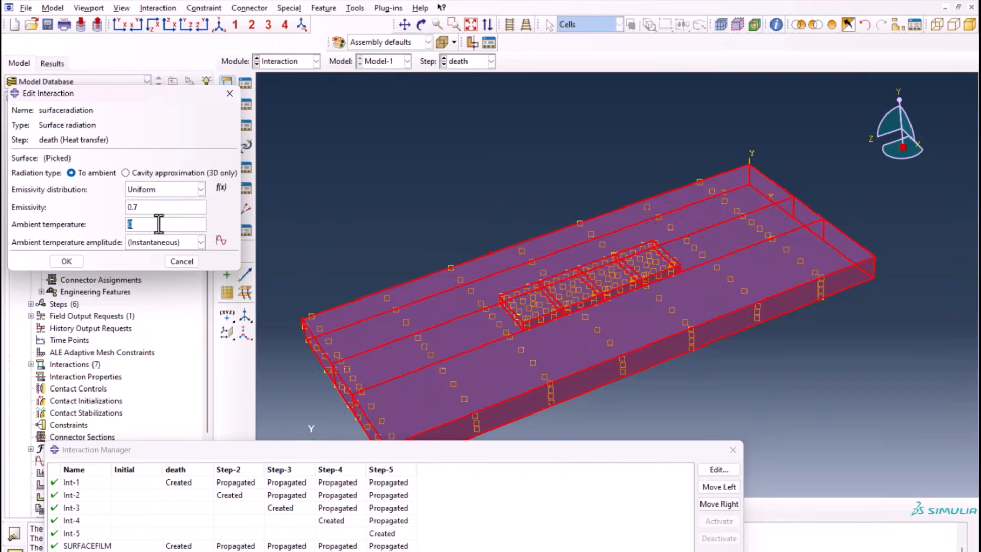
pyautogui.write('20')
pyautogui.click(67, 261)
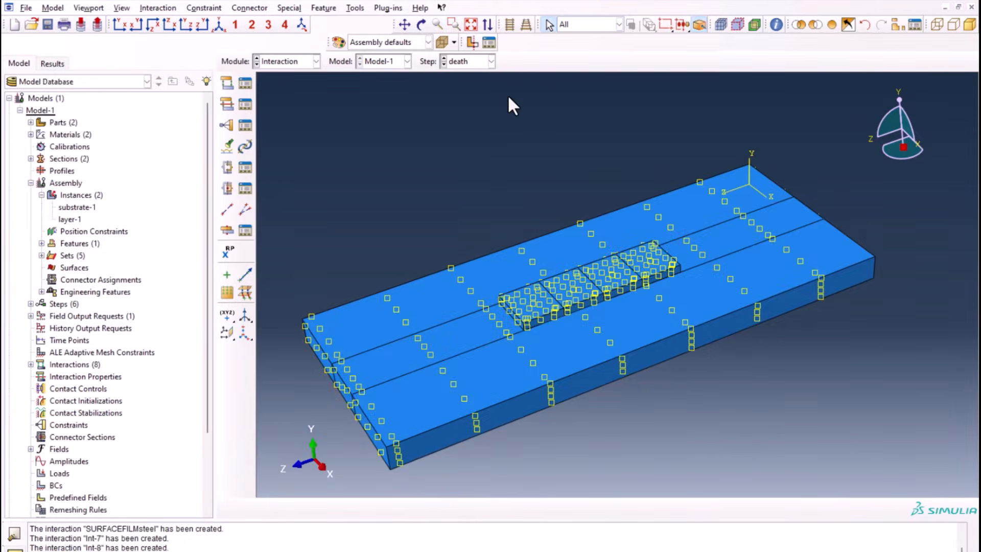
# - Switch to the Load module and create a datum point midway between the cross-edge midpoints on the first layer block's top face
pyautogui.click(292, 61)
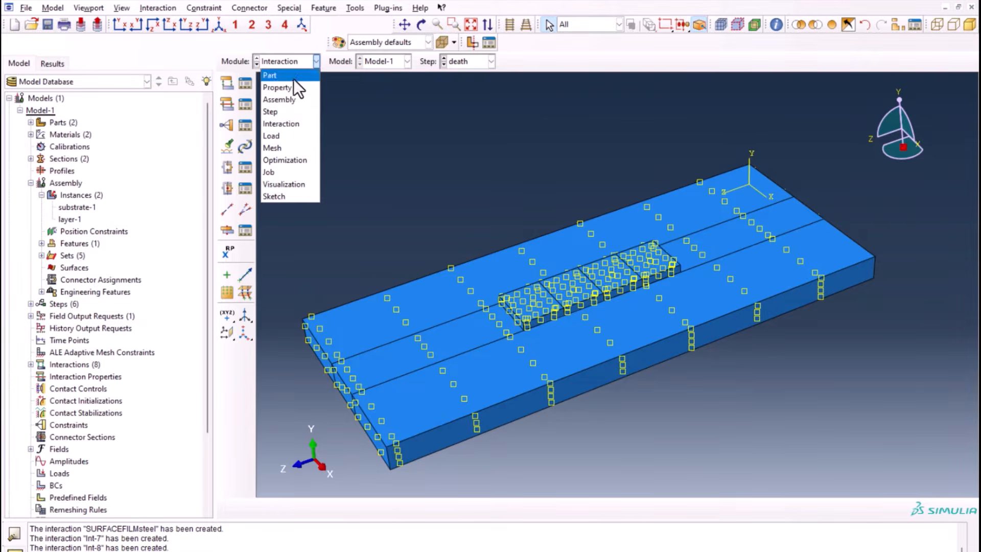
pyautogui.click(290, 136)
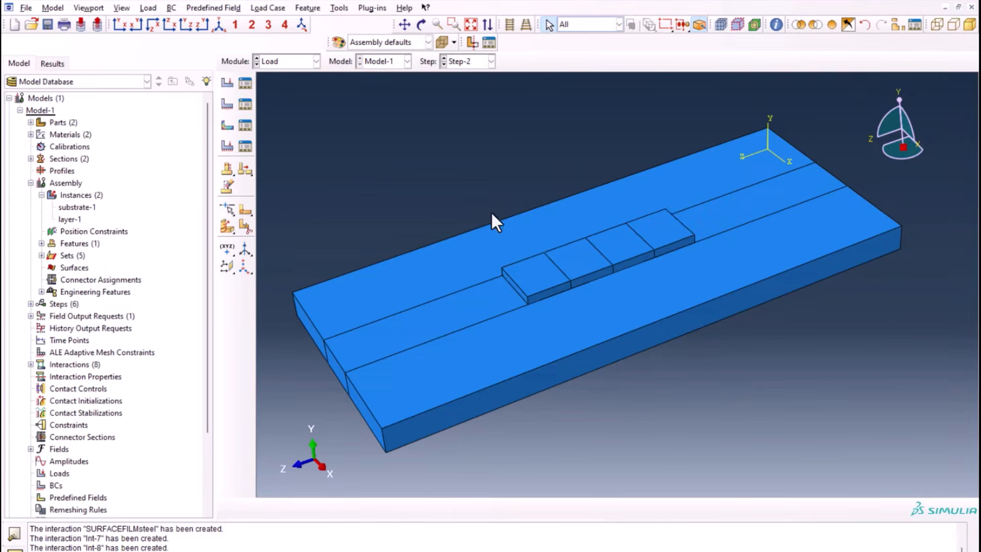
pyautogui.click(338, 9)
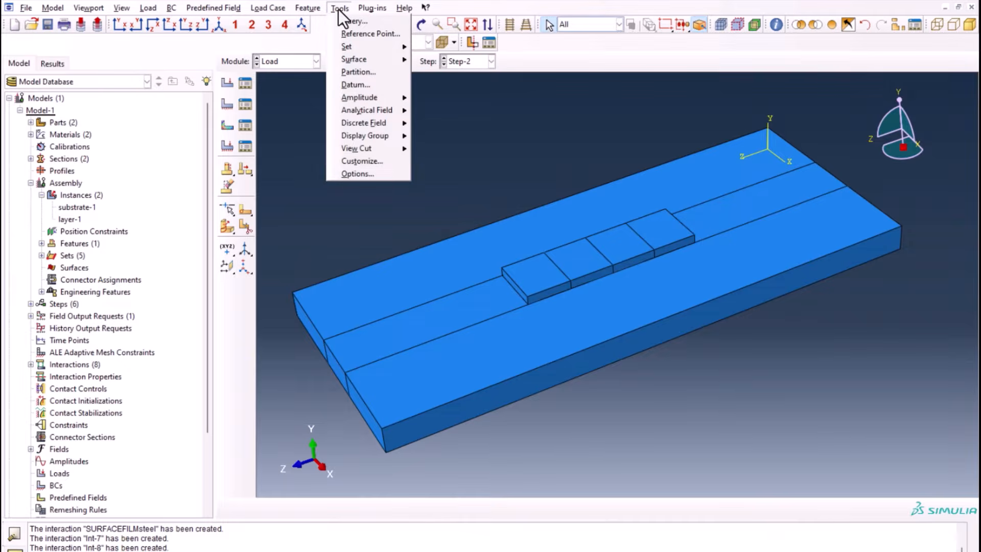
pyautogui.click(369, 85)
pyautogui.click(39, 146)
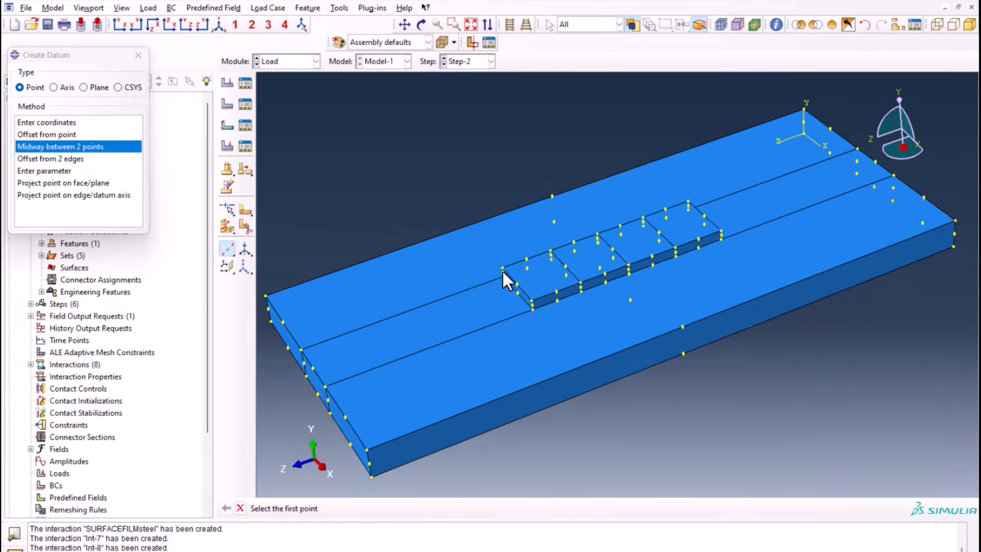
pyautogui.scroll(3, 526, 301)
pyautogui.click(519, 288)
pyautogui.click(586, 263)
# - Create datum points at the top-face centers of the other three layer blocks, each midway between its cross-edge midpoints
pyautogui.click(585, 263)
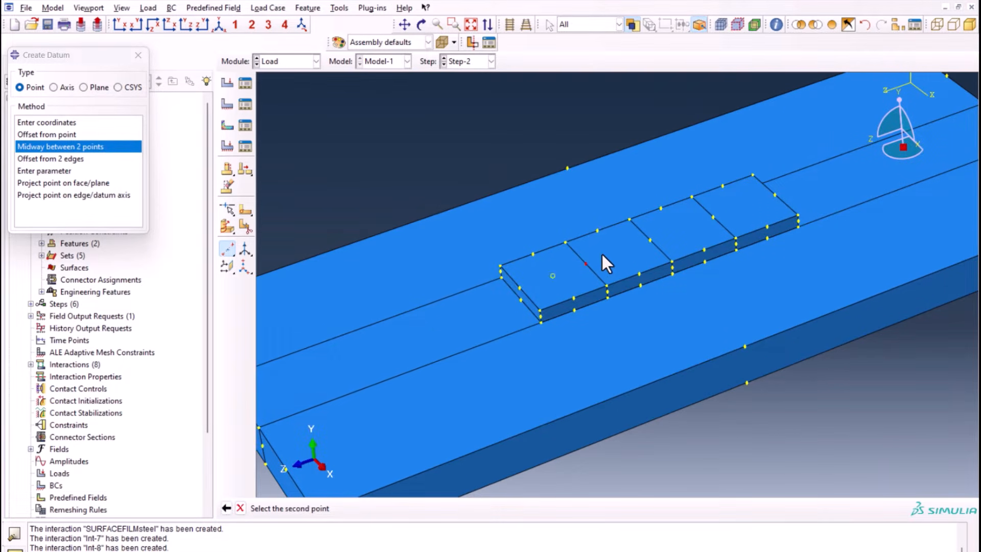
pyautogui.click(650, 239)
pyautogui.click(650, 239)
pyautogui.click(713, 216)
pyautogui.click(713, 216)
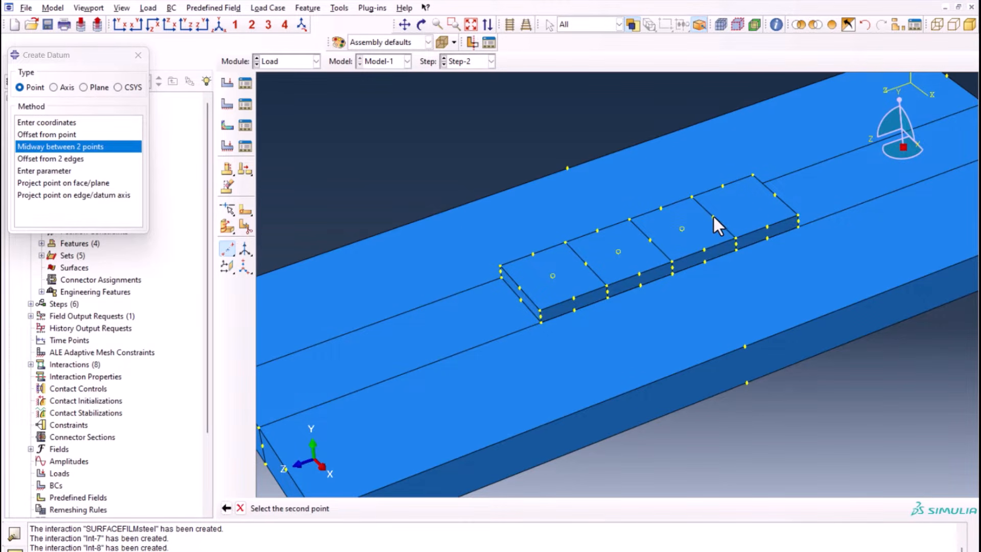
pyautogui.click(775, 194)
pyautogui.click(137, 56)
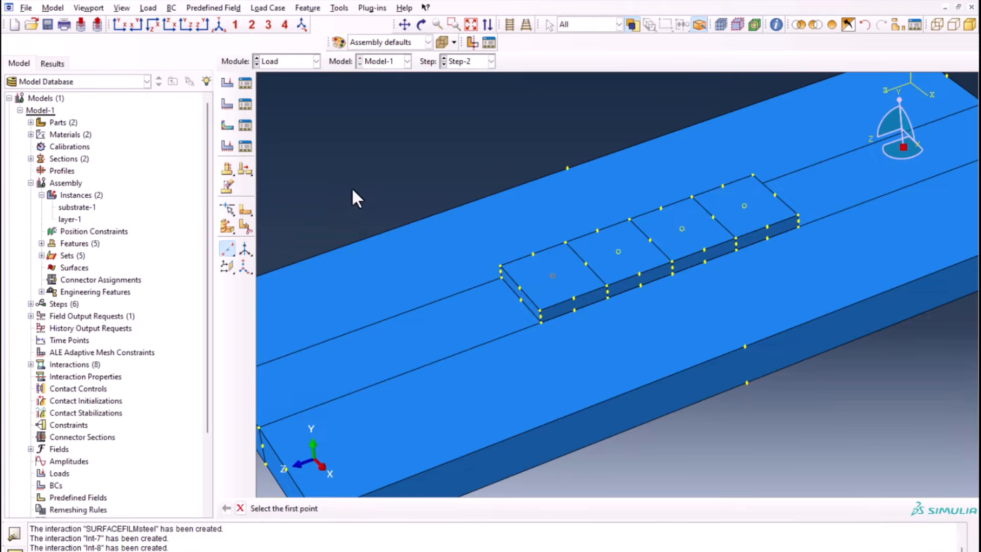
pyautogui.press('Escape')
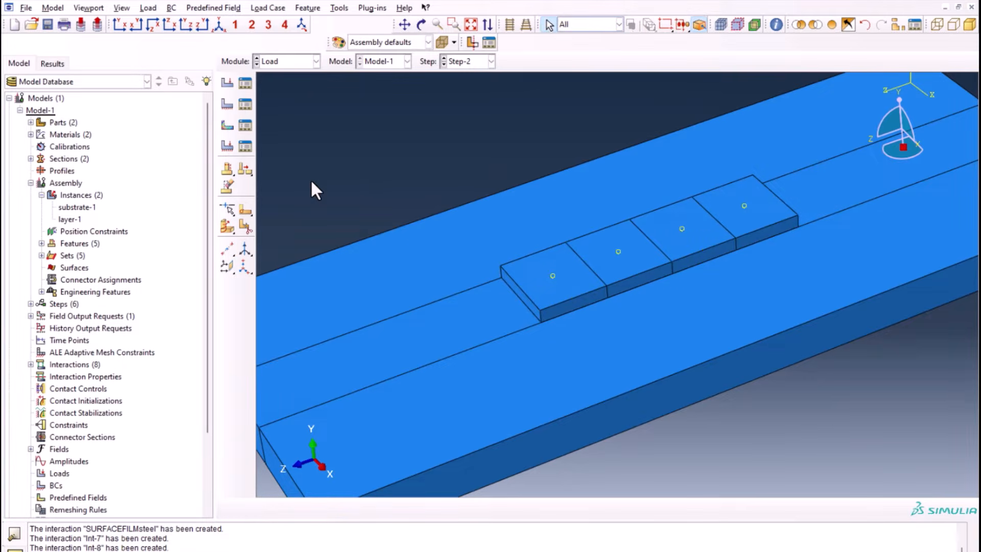
# - Create rectangular datum coordinate systems with their origins at the center points of the four layer blocks
pyautogui.click(244, 268)
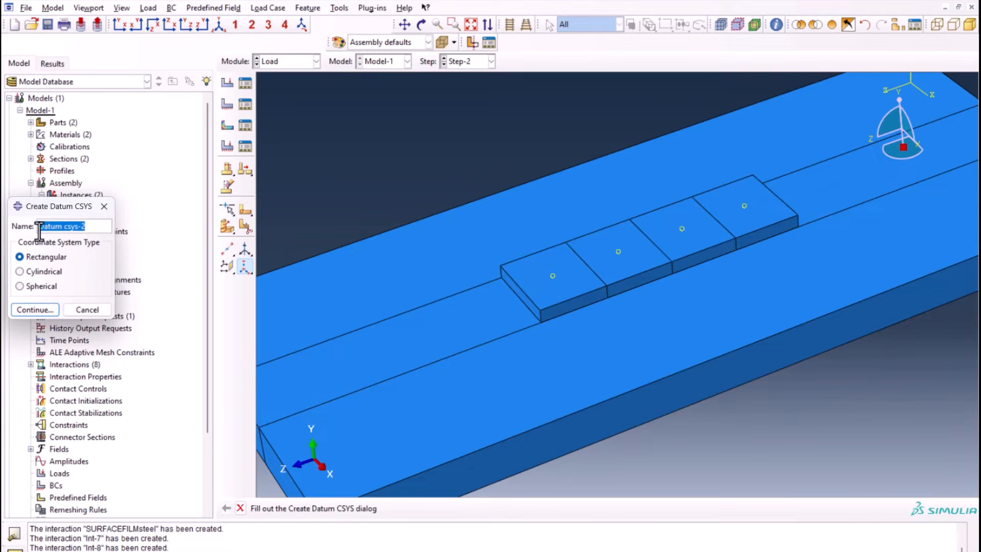
pyautogui.click(18, 310)
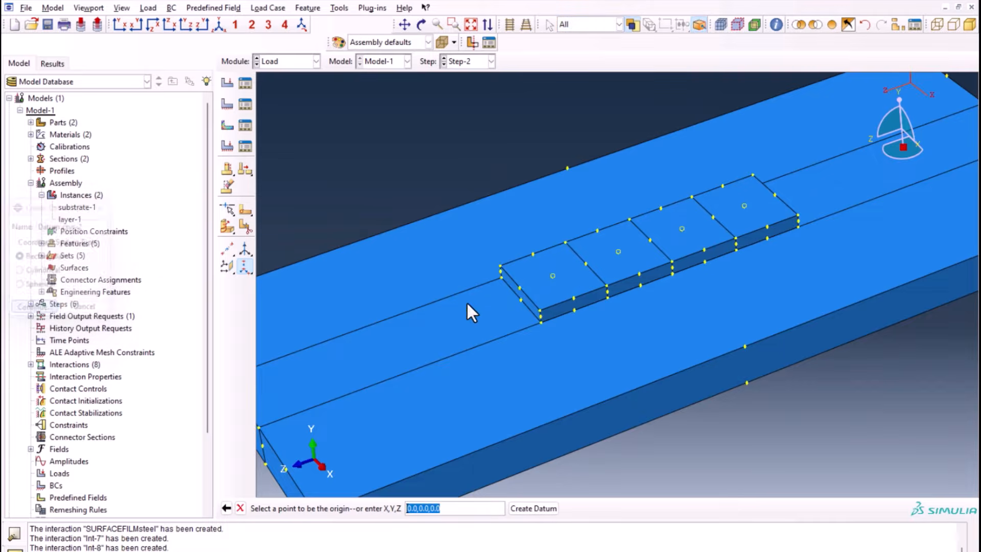
pyautogui.click(553, 277)
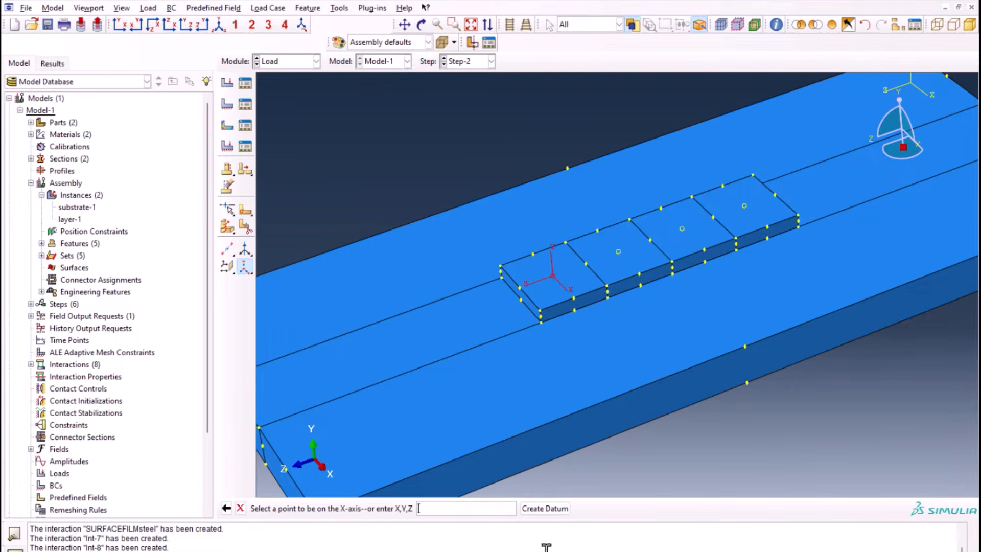
pyautogui.click(549, 507)
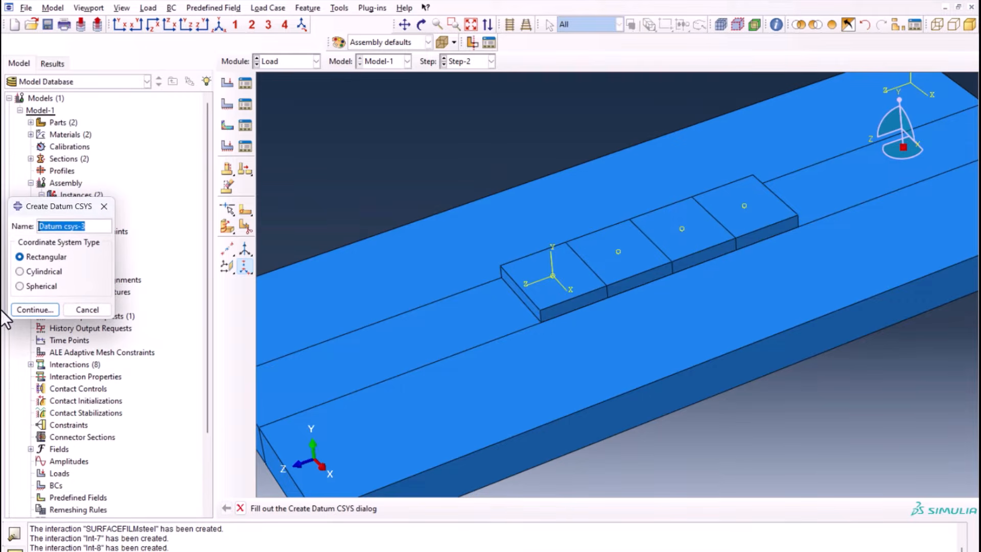
pyautogui.click(44, 310)
pyautogui.click(617, 251)
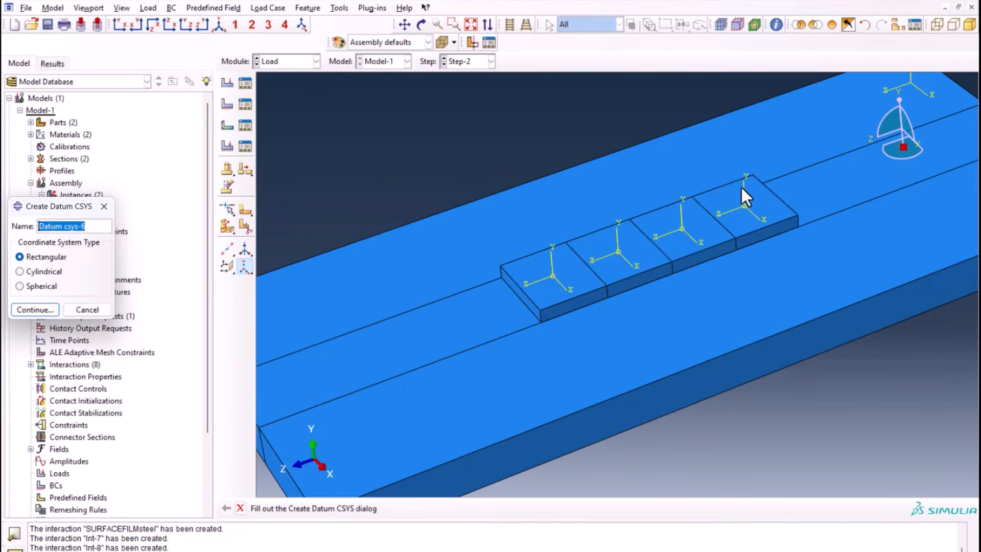
# - Create a surface heat flux load in Step-2 on the first layer block's top face with magnitude 1.24933E+007
pyautogui.press('Escape')
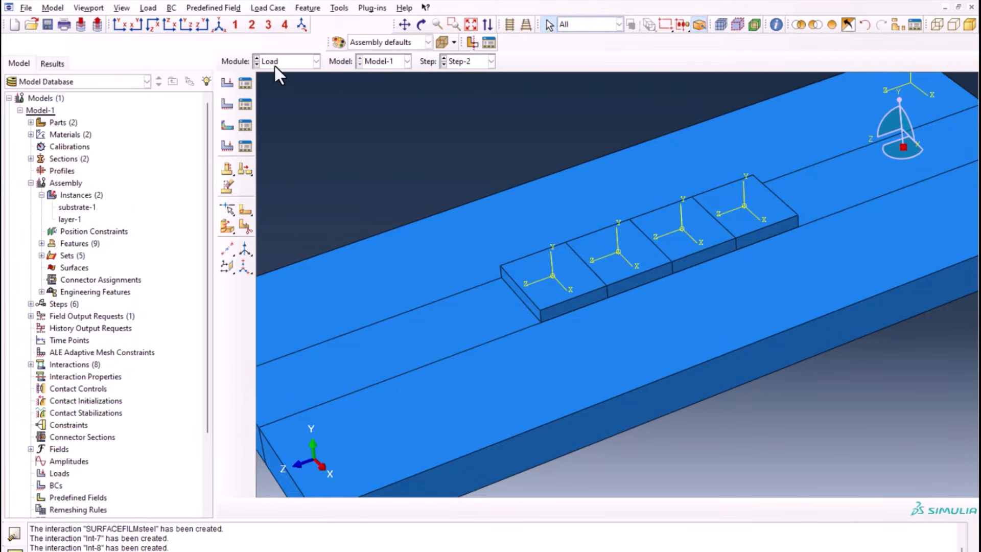
pyautogui.click(231, 83)
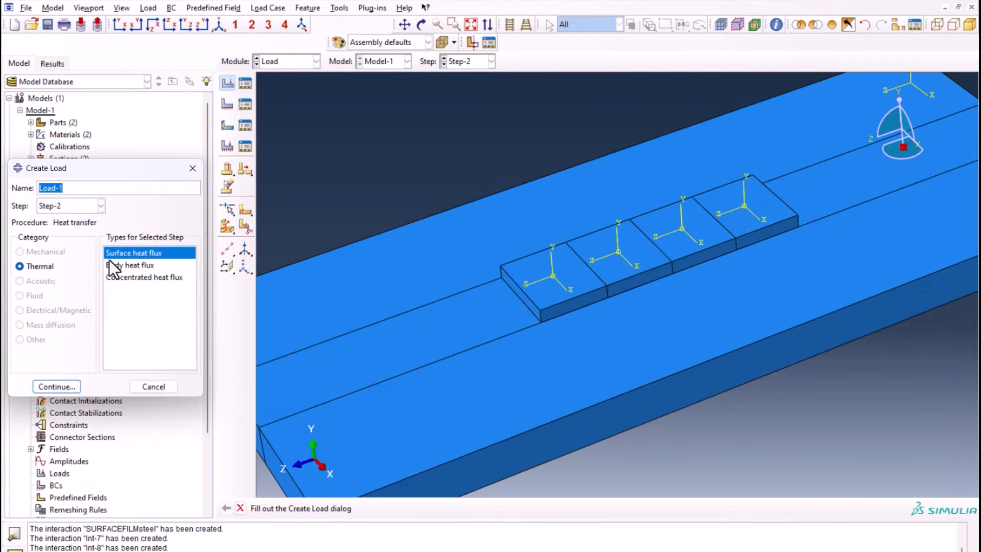
pyautogui.click(53, 387)
pyautogui.click(554, 271)
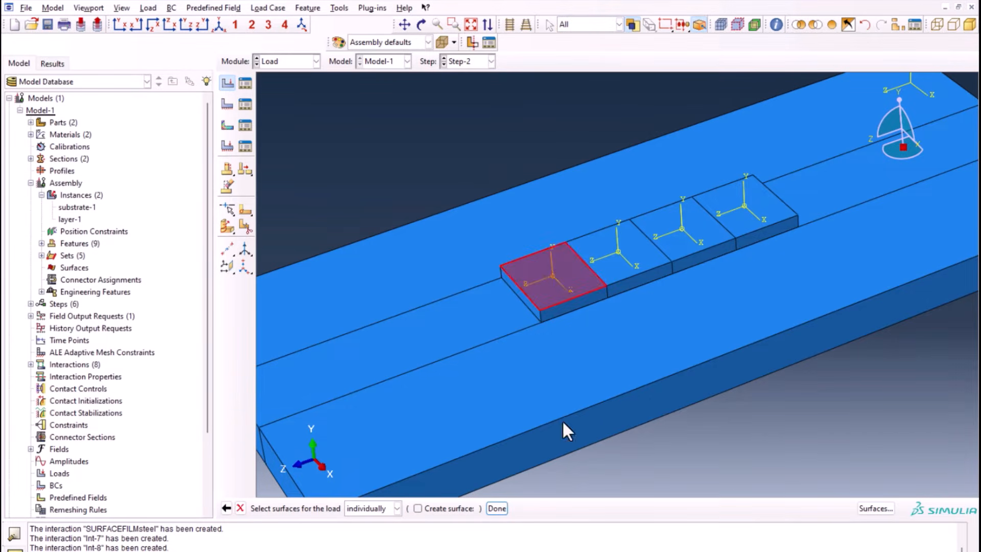
pyautogui.click(496, 508)
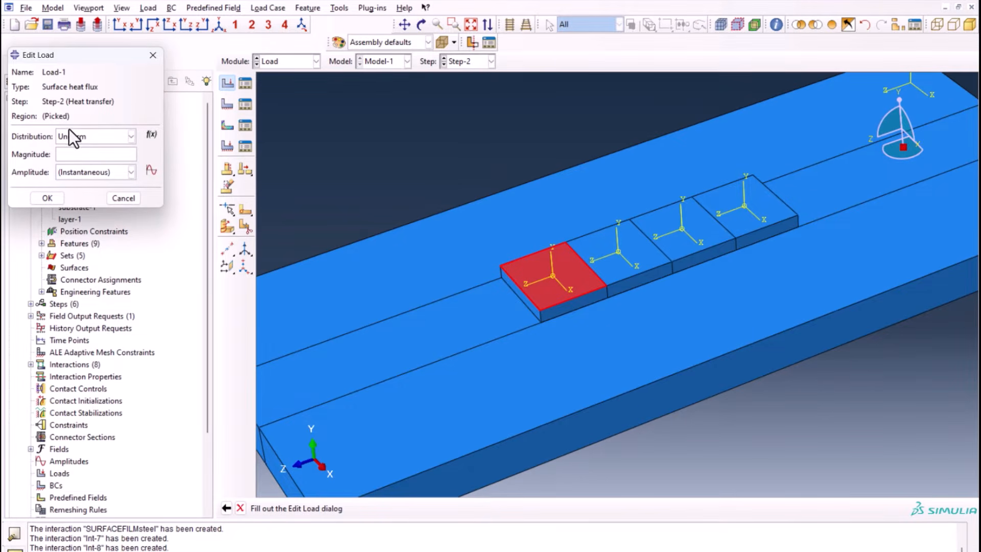
pyautogui.write('1.24933E+007')
# - Start a new expression field named AnalyticalField-1 for the heat flux distribution
pyautogui.click(151, 134)
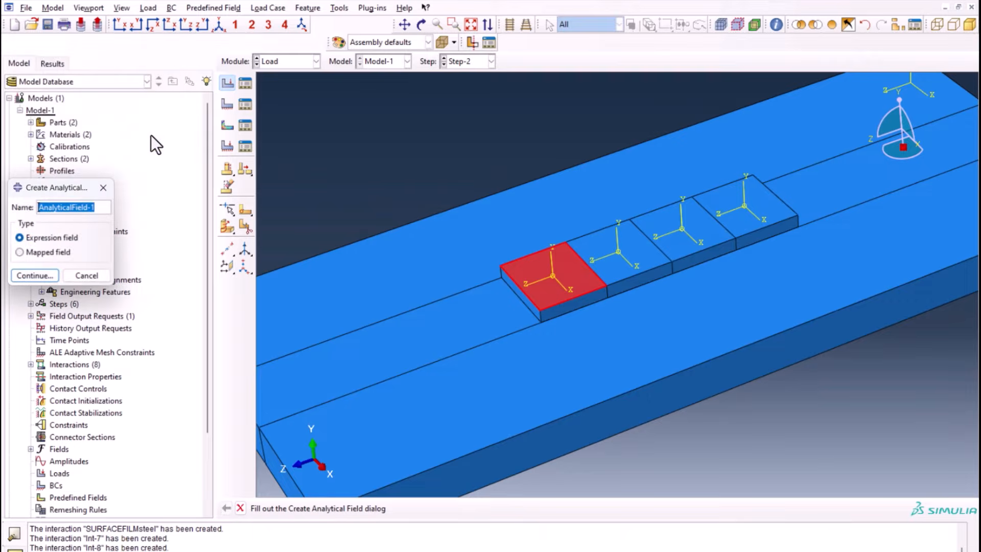
pyautogui.click(42, 277)
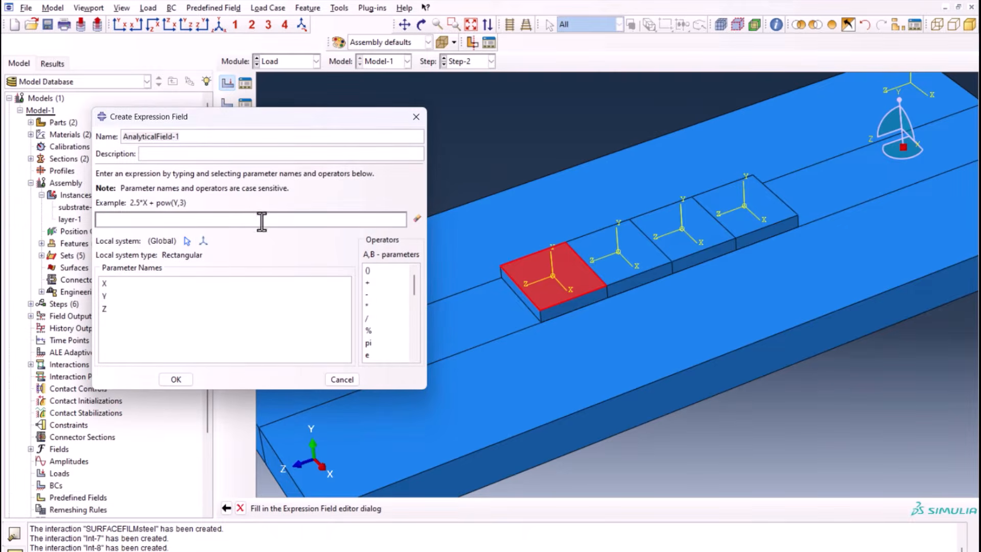
pyautogui.moveTo(122, 117); pyautogui.dragTo(100, 41)
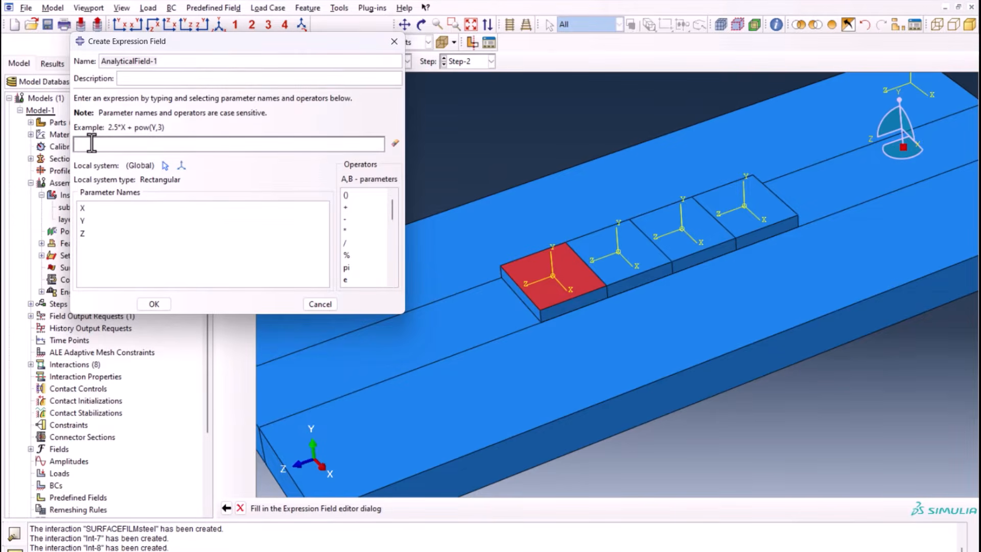
pyautogui.click(92, 143)
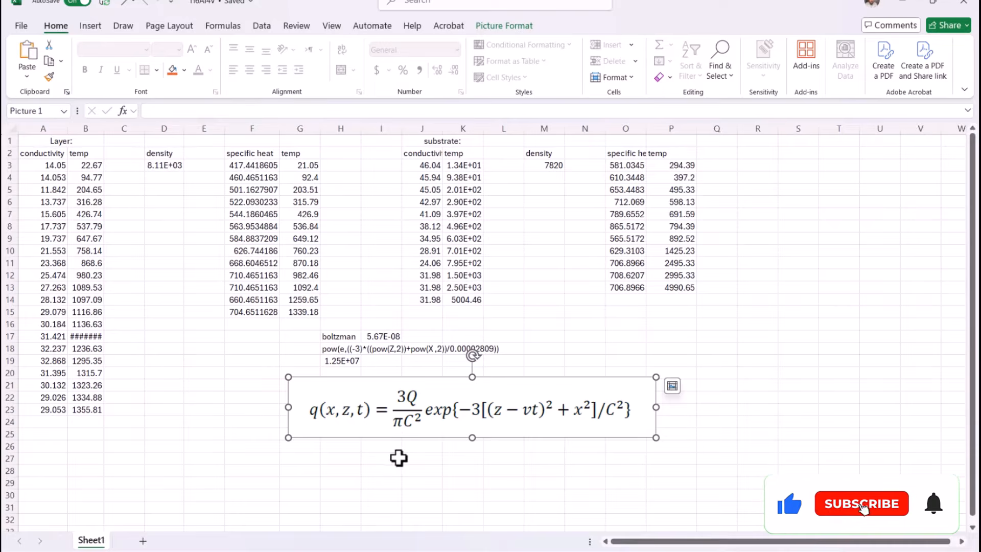
# - Switch to the Excel sheet, copy the heat source expression from cell H18, and return to Abaqus
pyautogui.click(396, 458)
pyautogui.click(325, 409)
pyautogui.click(340, 348)
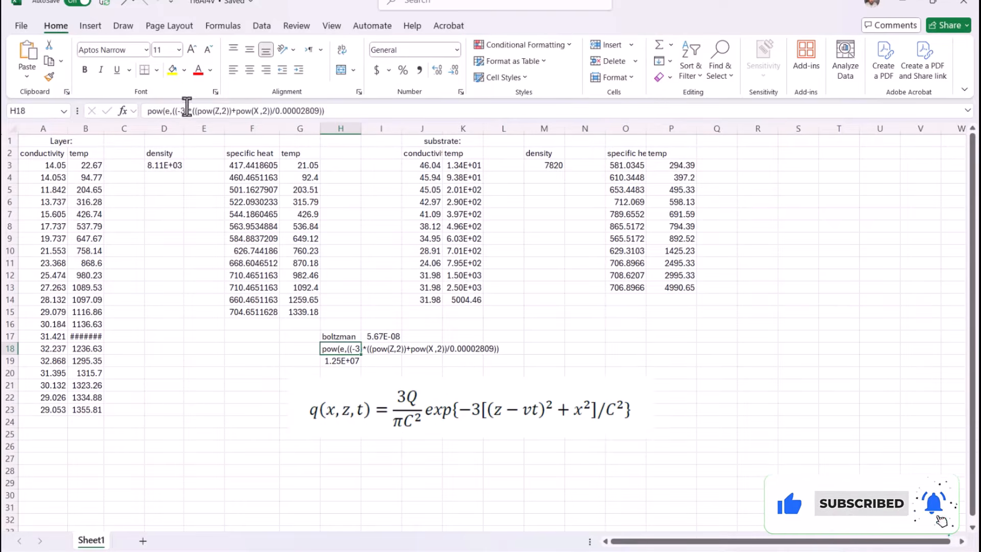
pyautogui.tripleClick(201, 109)
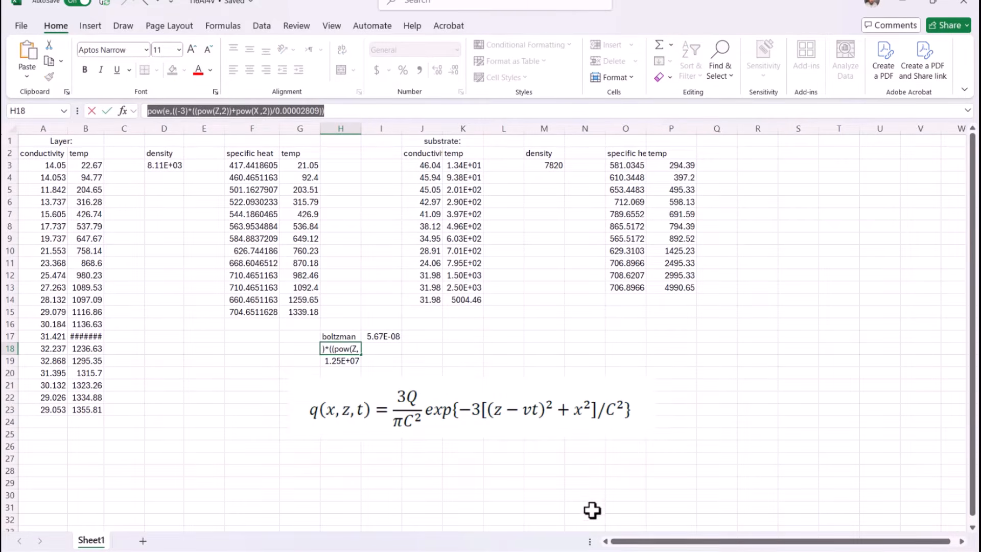
pyautogui.click(587, 543)
pyautogui.click(516, 500)
pyautogui.click(489, 307)
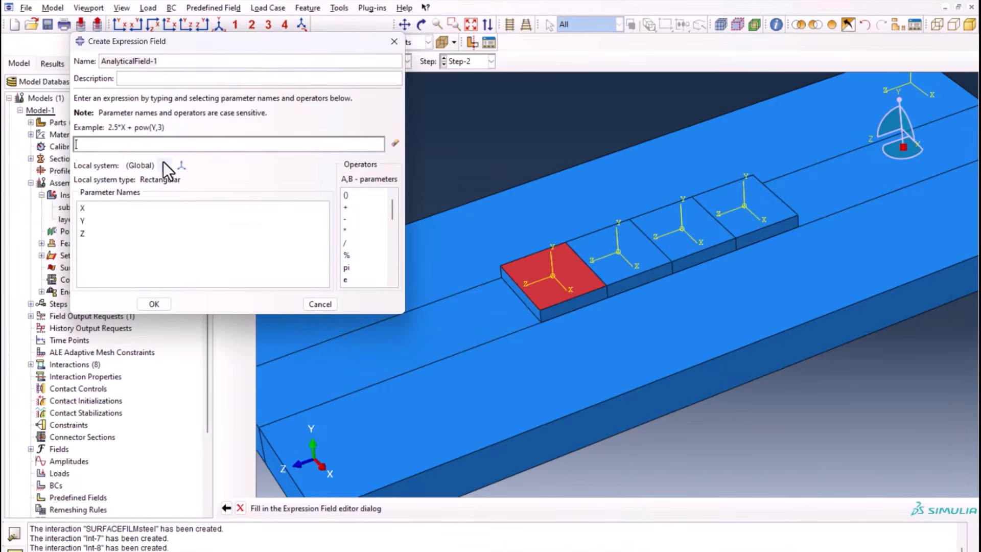
# - Define the field as pow(e,((-3)*((pow(Z,2))+pow(X ,2))/0.00002809)) in the first block's local coordinate system
pyautogui.write('pow(e,((-3)*((pow(Z,2))+pow(X,2))/0.00002809))')
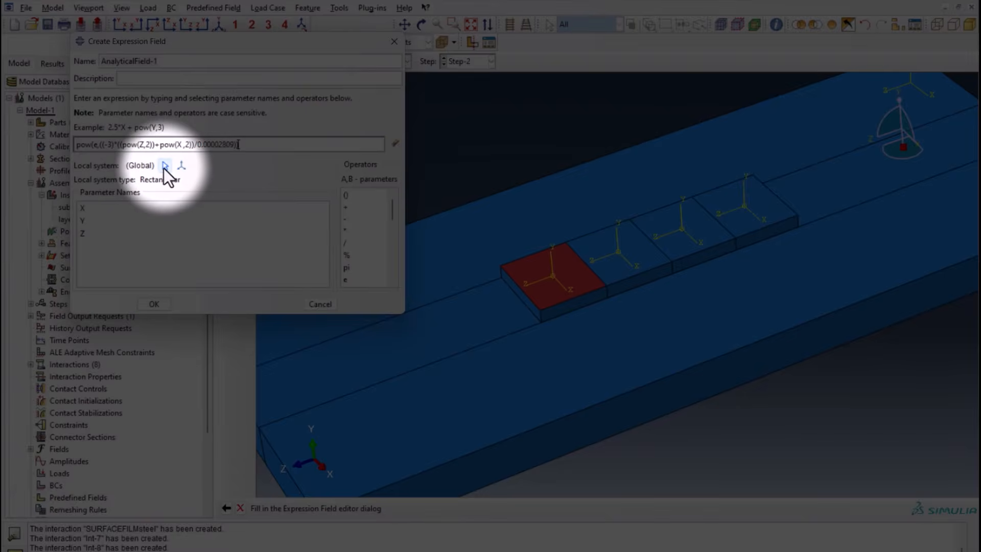
pyautogui.click(165, 165)
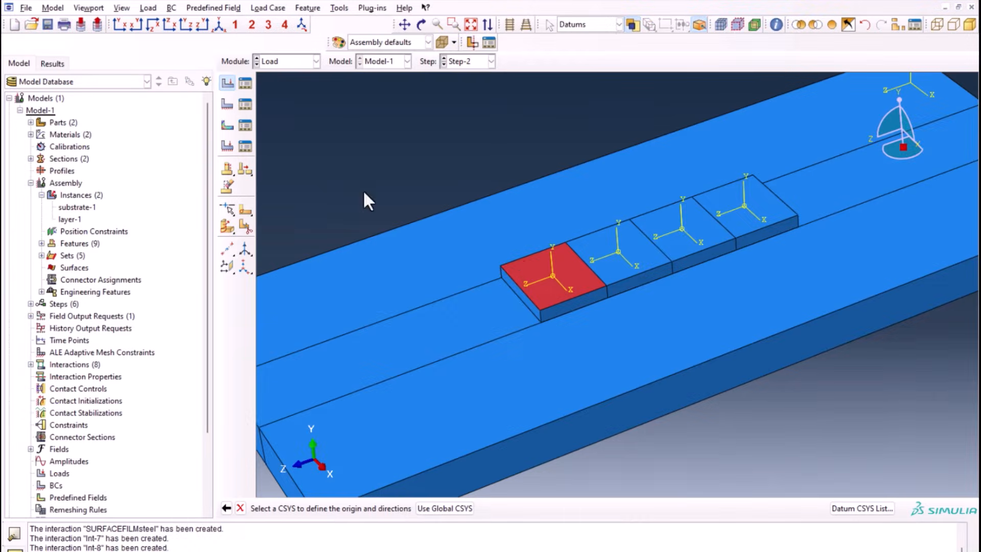
pyautogui.click(553, 276)
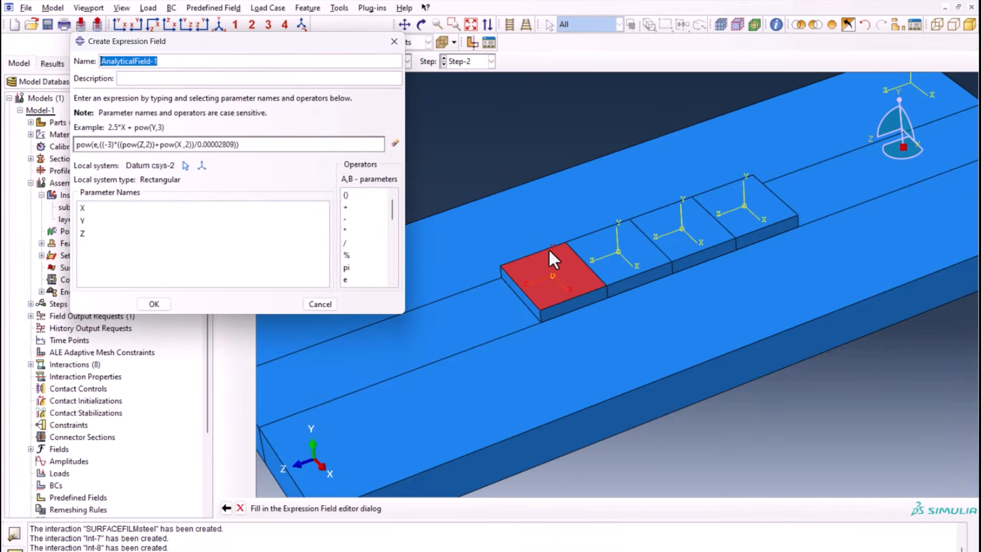
pyautogui.click(162, 305)
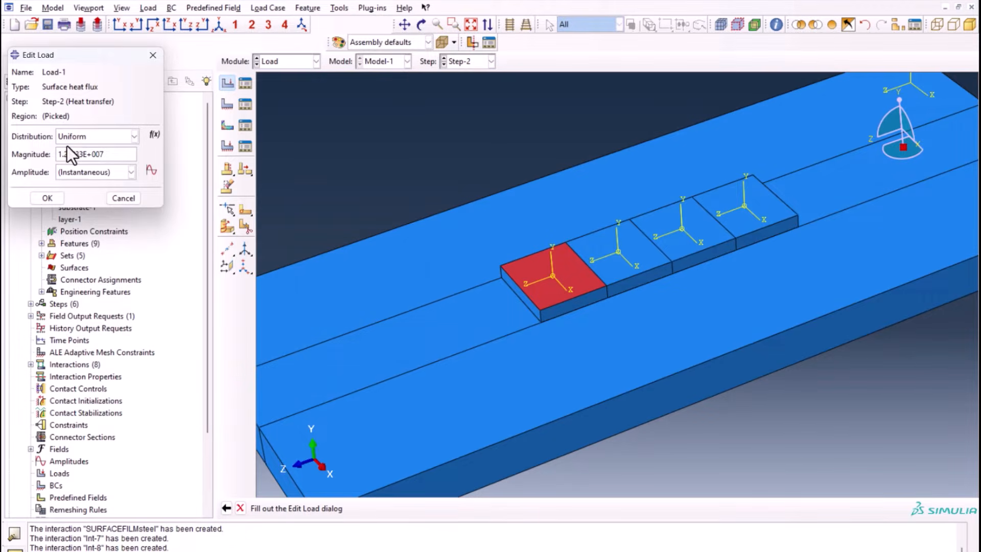
# - Set the heat flux load's distribution to AnalyticalField-1 and accept the load
pyautogui.click(97, 138)
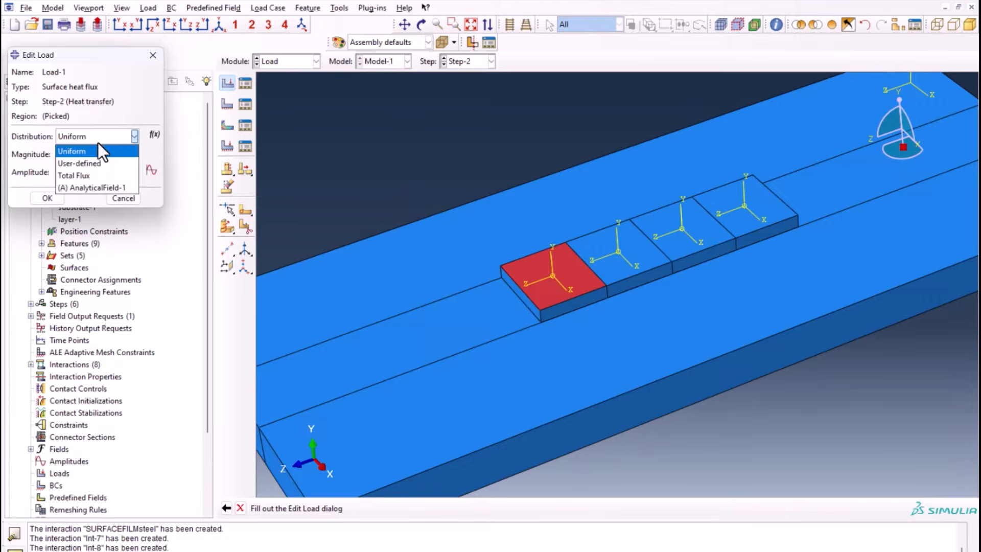
pyautogui.click(97, 187)
pyautogui.click(47, 198)
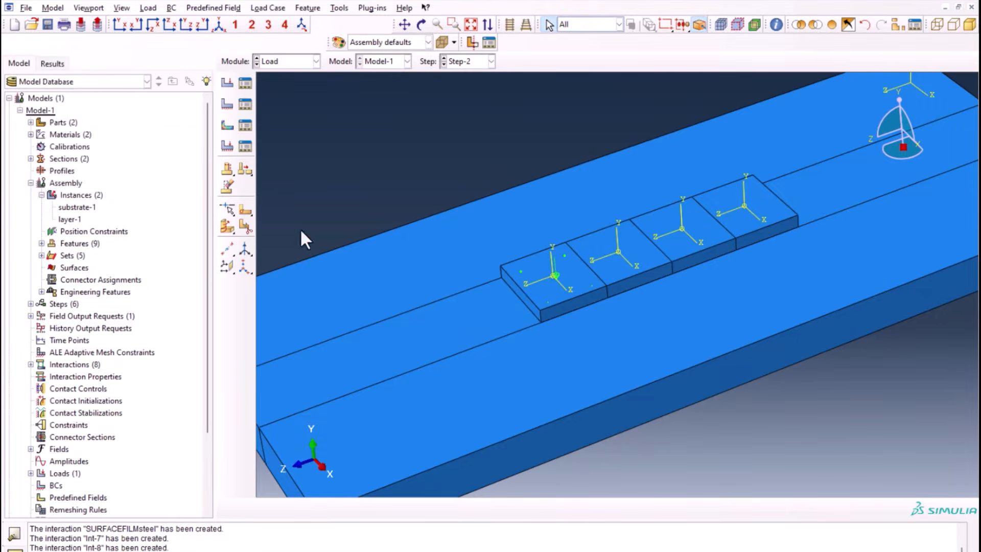
# - Deactivate Load-1 from Step-3 onward in the Load Manager
pyautogui.click(240, 84)
pyautogui.moveTo(584, 252); pyautogui.dragTo(601, 338)
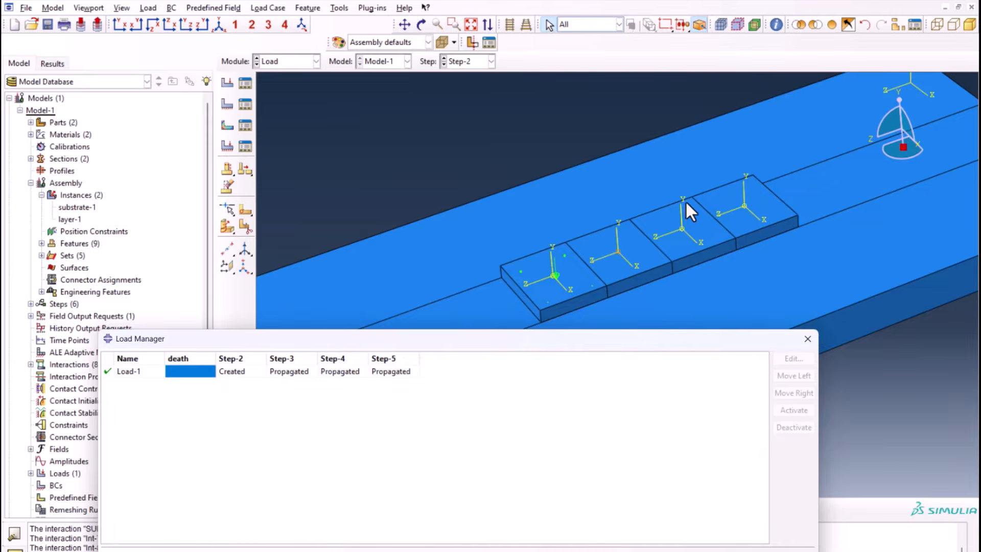
pyautogui.moveTo(454, 338); pyautogui.dragTo(451, 298)
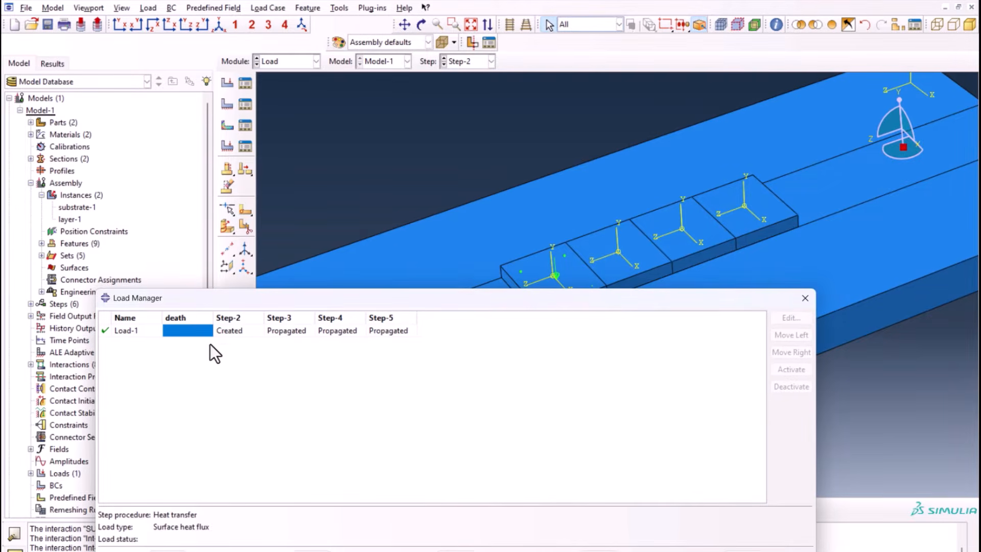
pyautogui.click(286, 330)
pyautogui.click(787, 387)
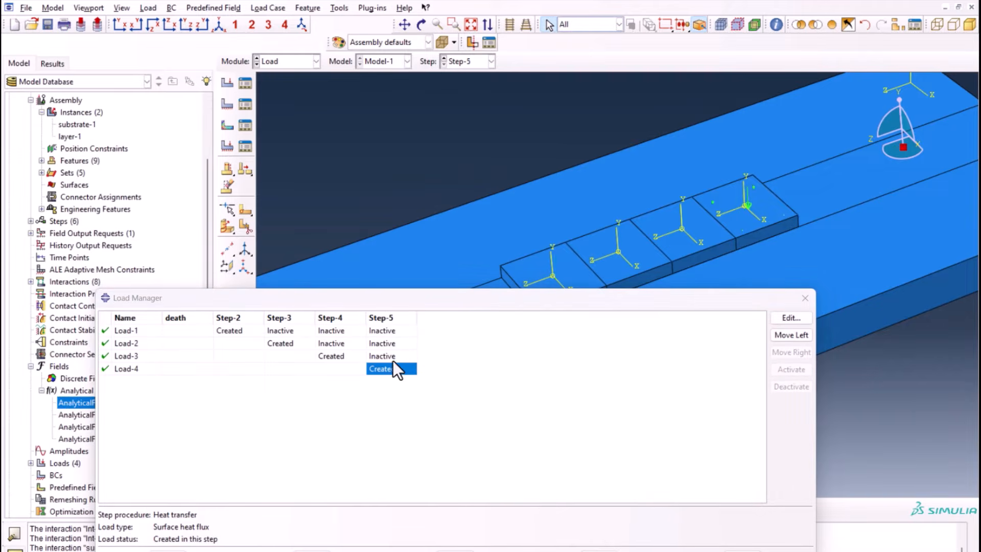
# - Review the face, distribution and magnitude of the layer block heat flux loads, and close the Load Manager
pyautogui.doubleClick(226, 329)
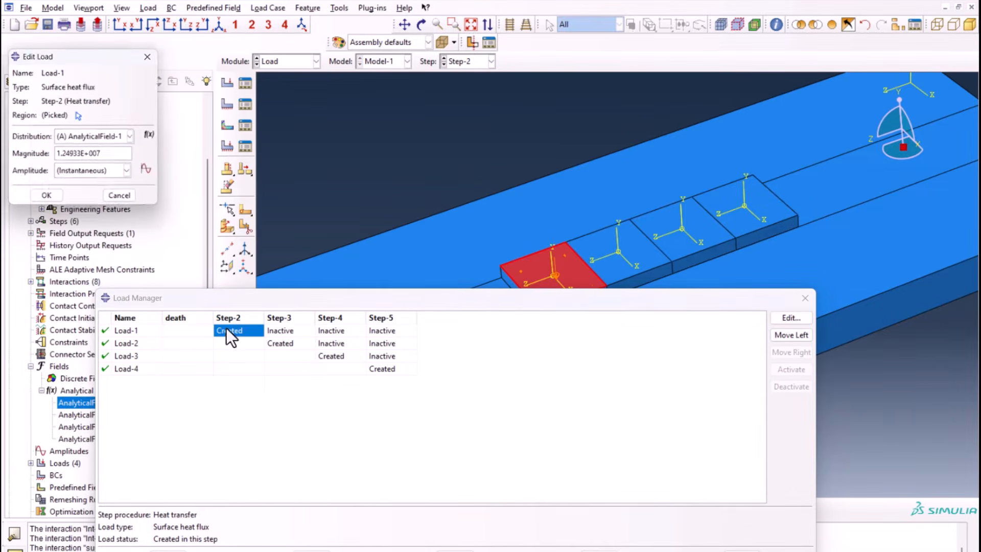
pyautogui.doubleClick(287, 343)
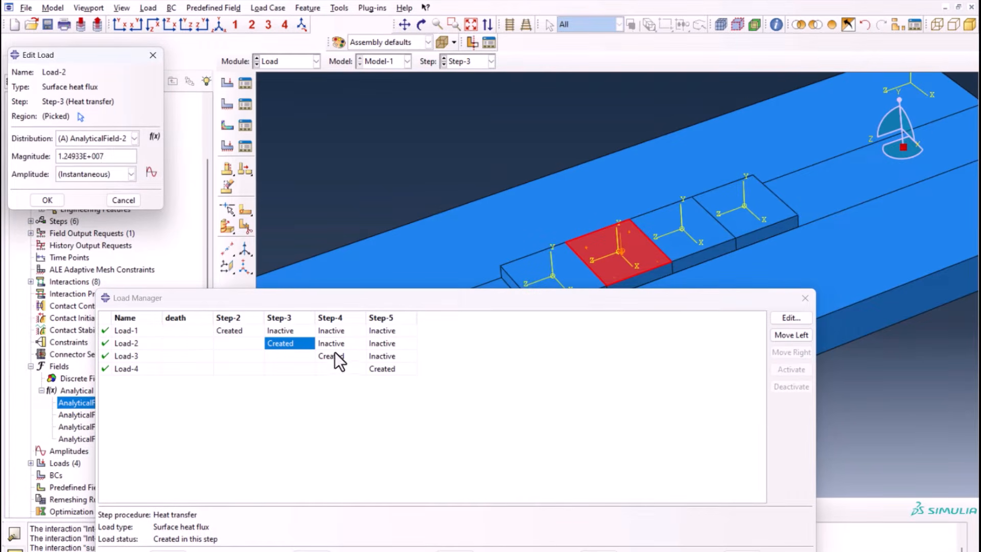
pyautogui.doubleClick(335, 356)
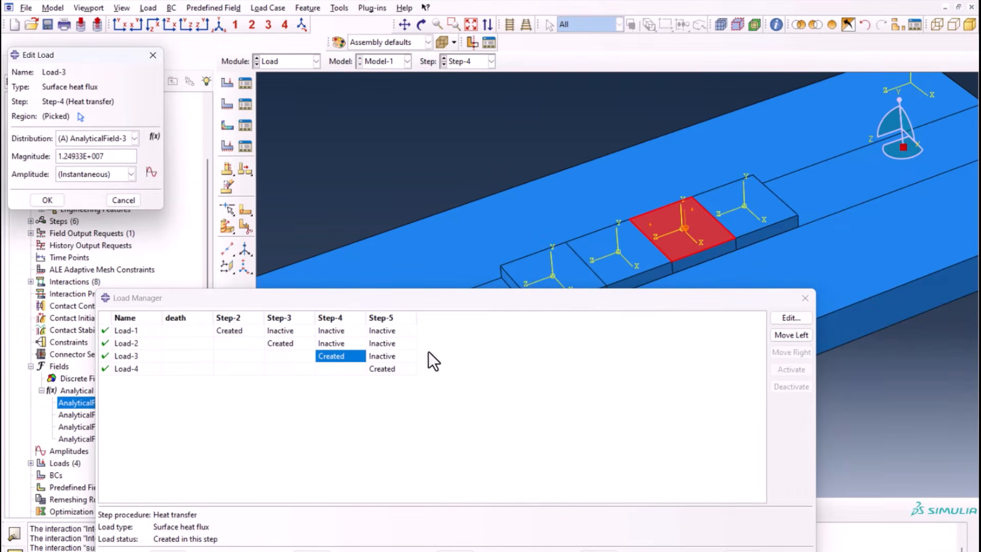
pyautogui.doubleClick(392, 369)
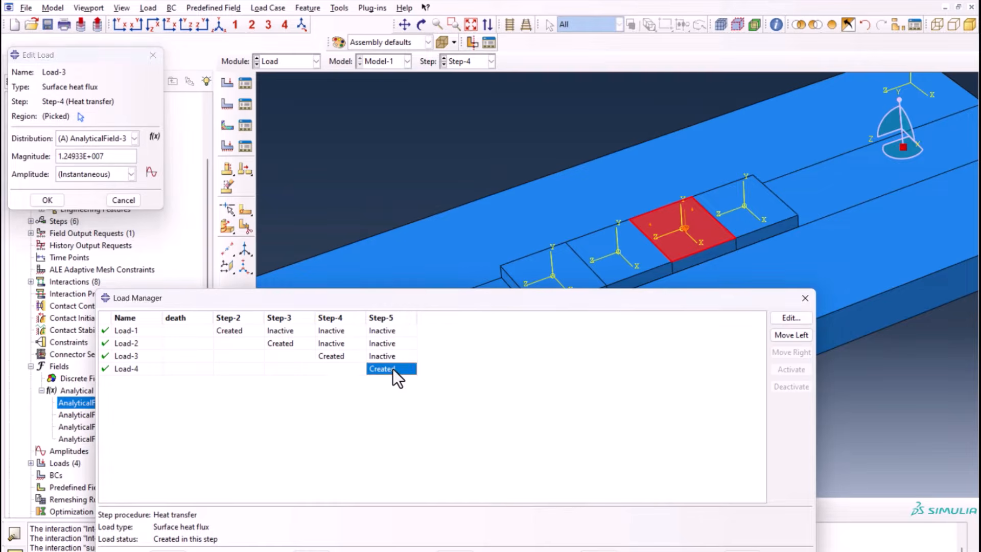
pyautogui.click(153, 56)
pyautogui.click(805, 299)
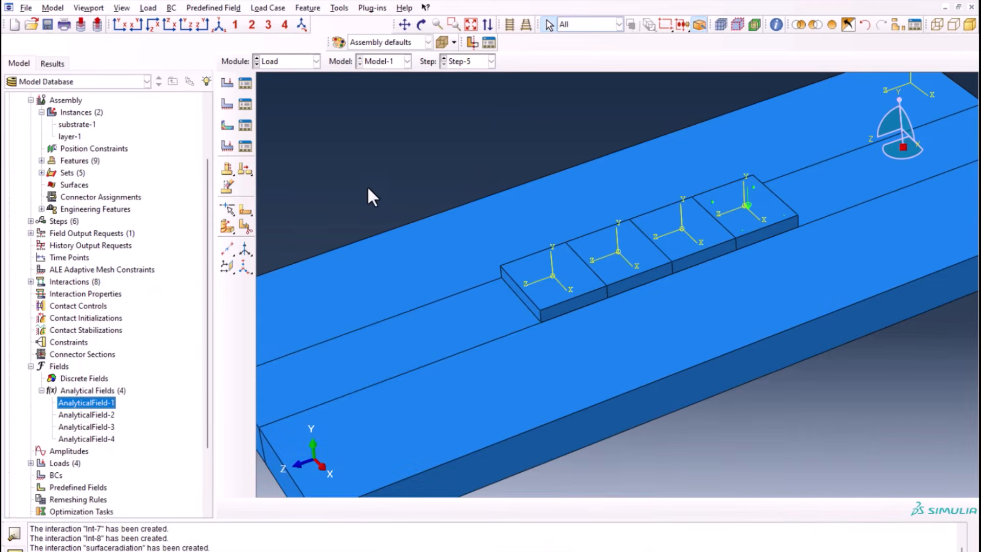
# - Start a predefined field of type Temperature in the Initial step
pyautogui.click(229, 129)
pyautogui.scroll(-3, 601, 187)
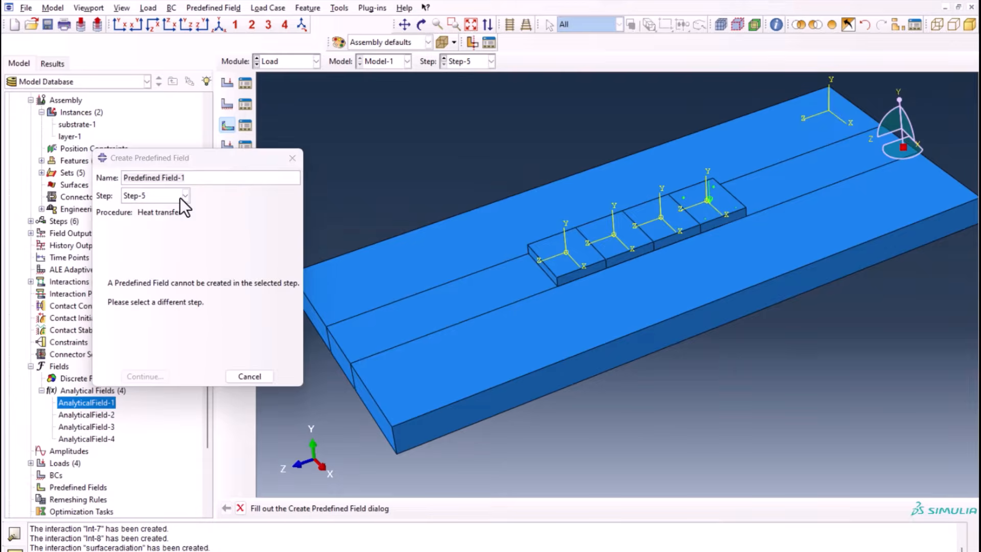
pyautogui.click(179, 197)
pyautogui.click(162, 208)
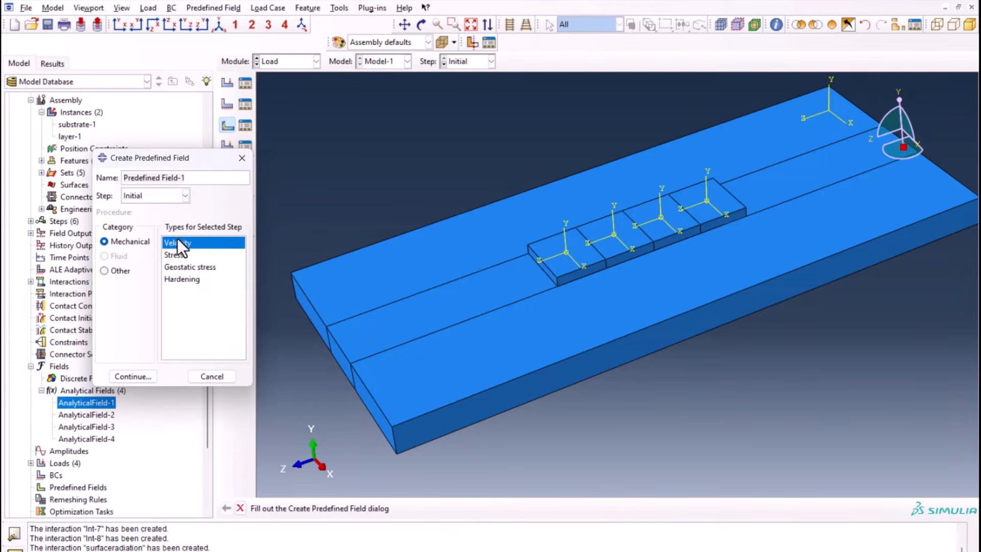
pyautogui.click(105, 271)
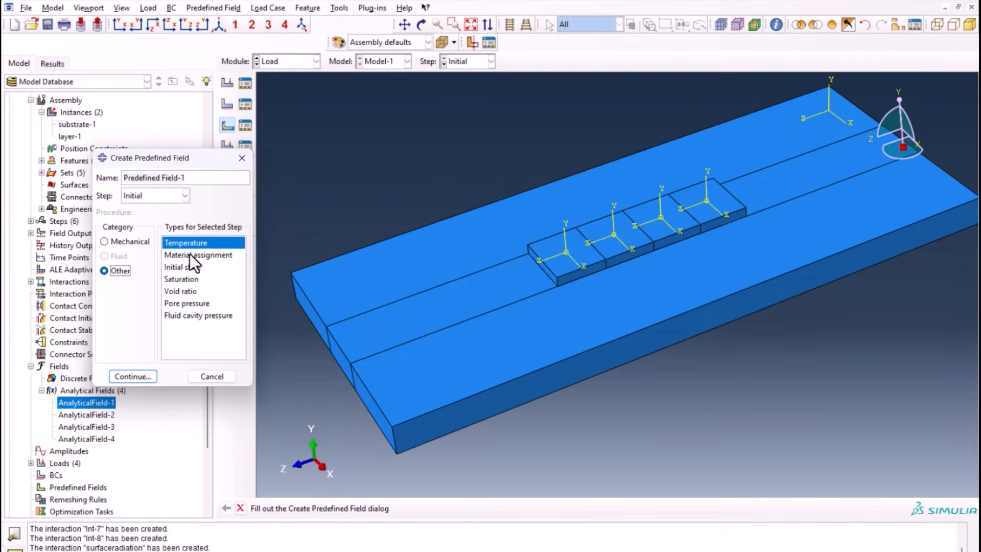
pyautogui.click(149, 373)
# - Apply the temperature field to the entire substrate and layer assembly with a magnitude of 25
pyautogui.scroll(-2, 476, 371)
pyautogui.moveTo(345, 140); pyautogui.dragTo(792, 422)
pyautogui.middleClick(649, 422)
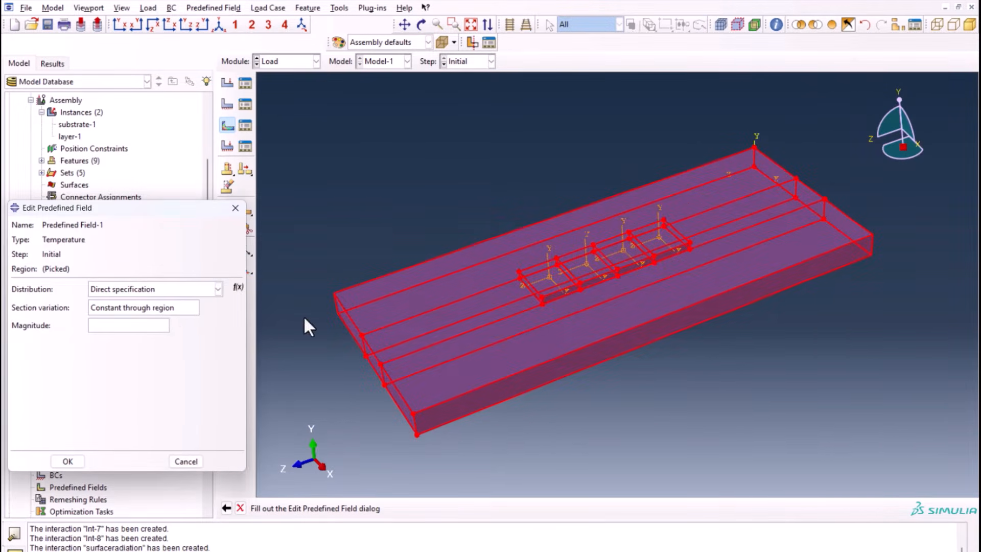
pyautogui.click(136, 324)
pyautogui.write('25')
pyautogui.click(68, 462)
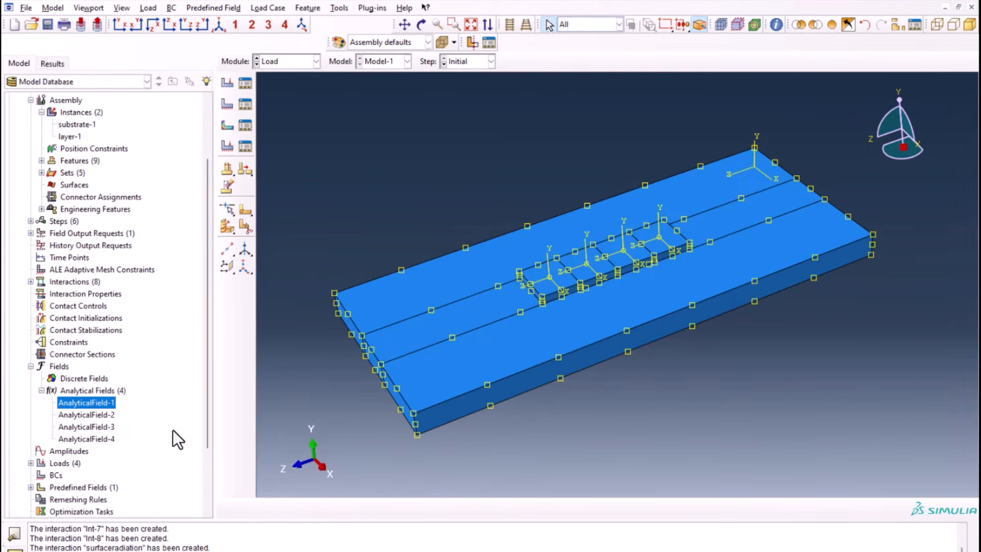
# - Switch to the Step module and create a heat transfer step named cooling after Step-5
pyautogui.click(302, 62)
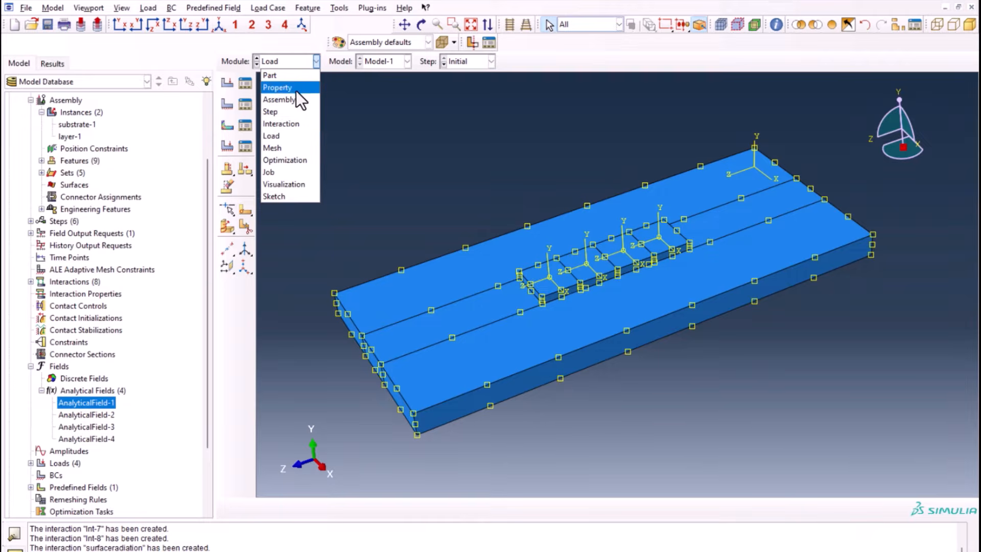
pyautogui.click(285, 111)
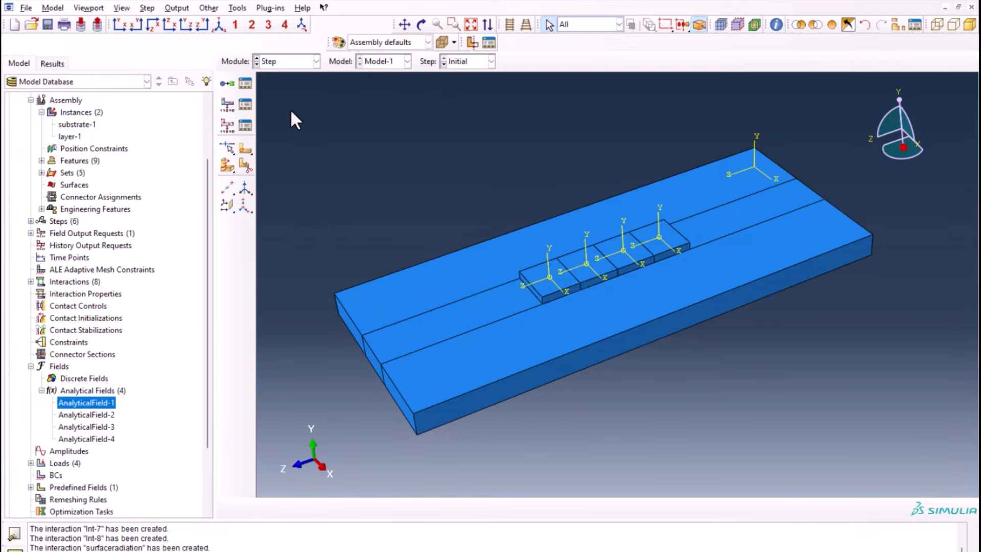
pyautogui.click(229, 81)
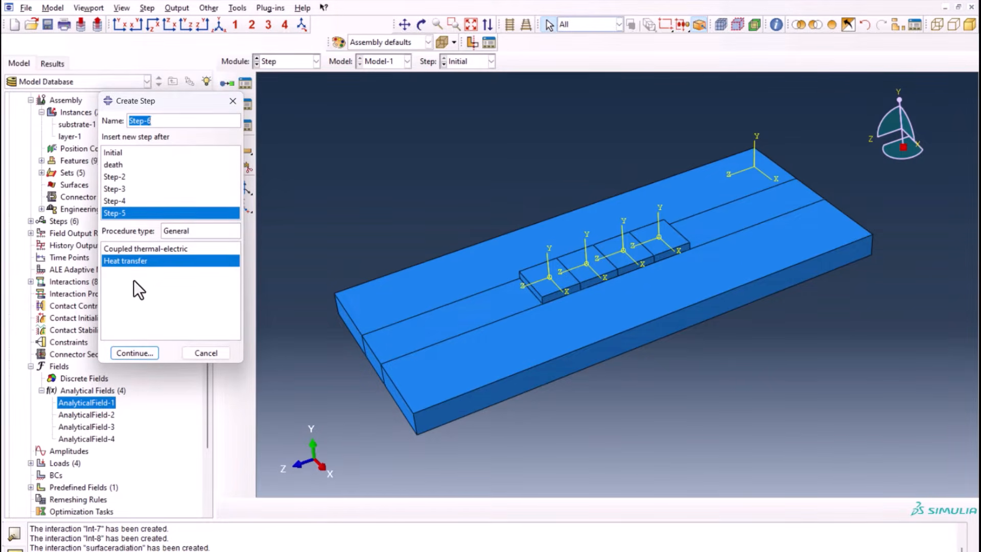
pyautogui.write('cooling')
pyautogui.press('Return')
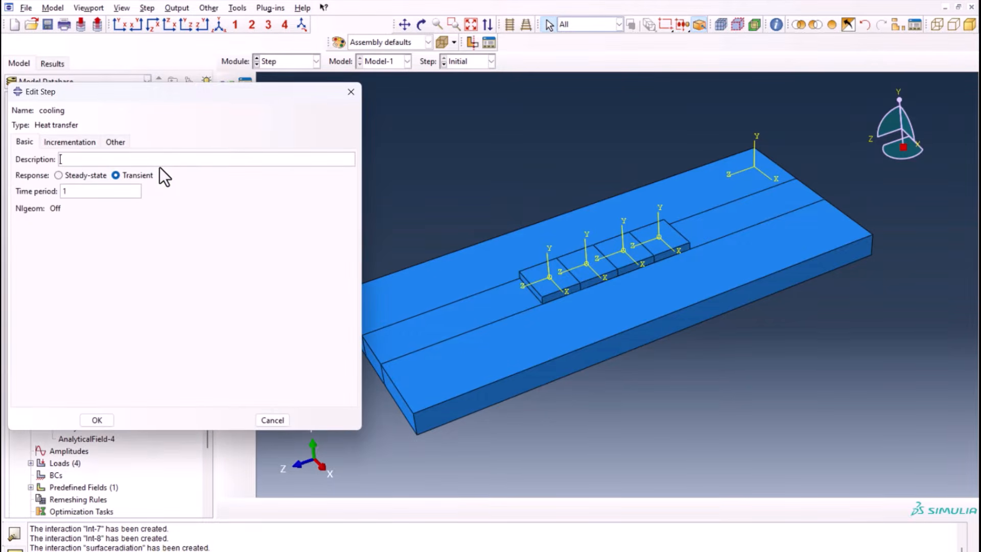
# - Set the cooling step's time period to 420, maximum increments to 1000, initial increment to 0.01, maximum increment to 220 and allowable temperature change to 350
pyautogui.doubleClick(82, 191)
pyautogui.write('420')
pyautogui.write('0.01')
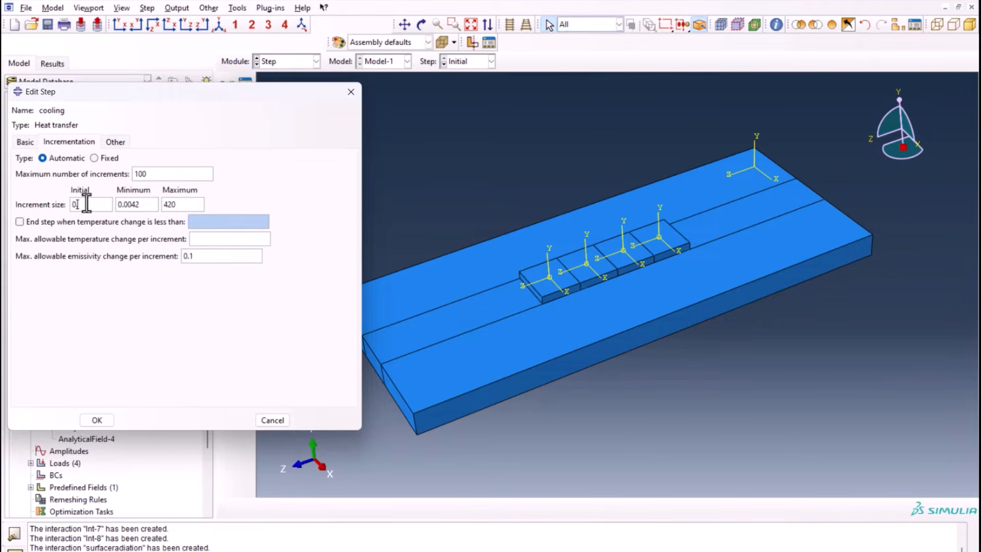
pyautogui.click(153, 172)
pyautogui.write('0')
pyautogui.doubleClick(175, 205)
pyautogui.write('220')
pyautogui.click(207, 237)
pyautogui.write('350')
pyautogui.click(98, 419)
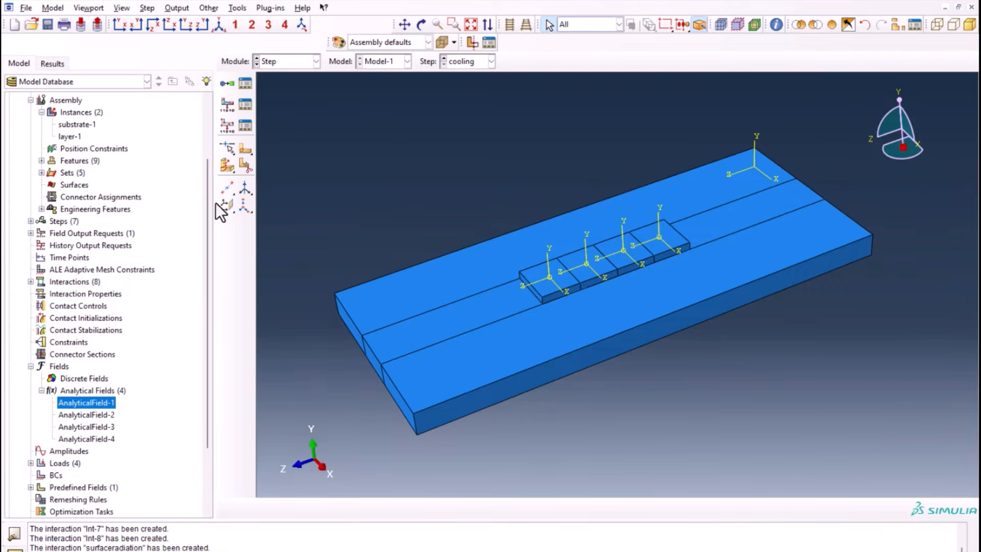
# - Switch to the Load module and deactivate Load-4 in the cooling step through the Load Manager
pyautogui.click(278, 60)
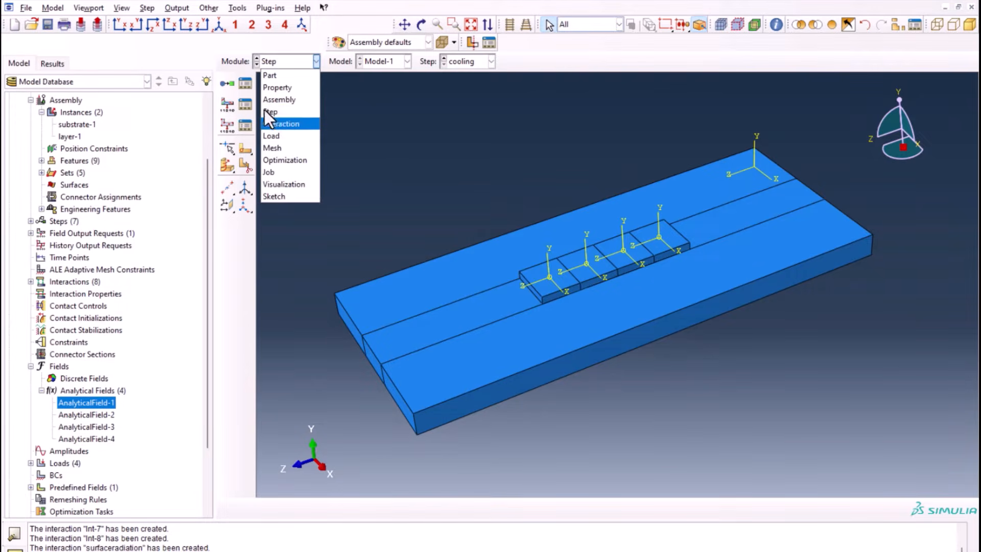
pyautogui.click(272, 136)
pyautogui.click(244, 85)
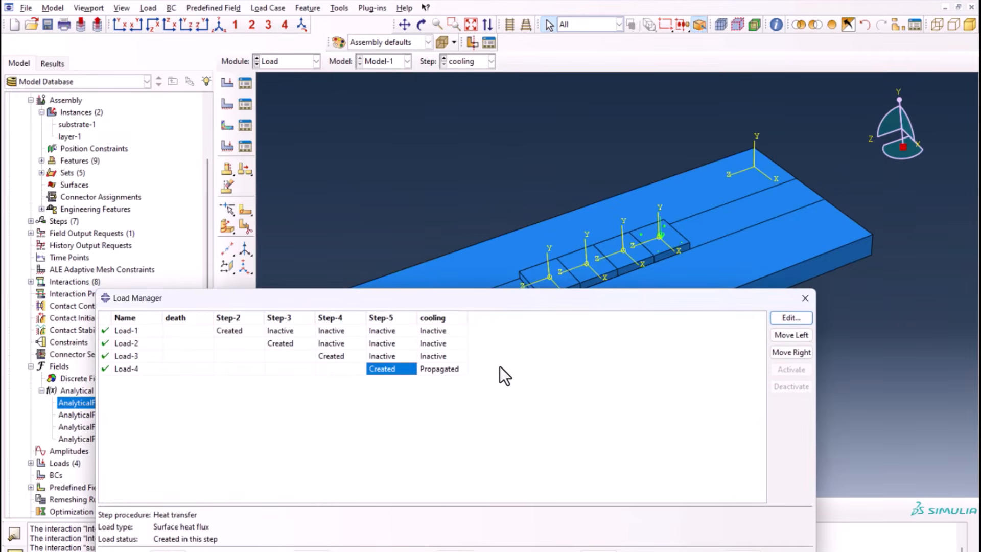
pyautogui.click(448, 371)
pyautogui.moveTo(450, 302); pyautogui.dragTo(449, 240)
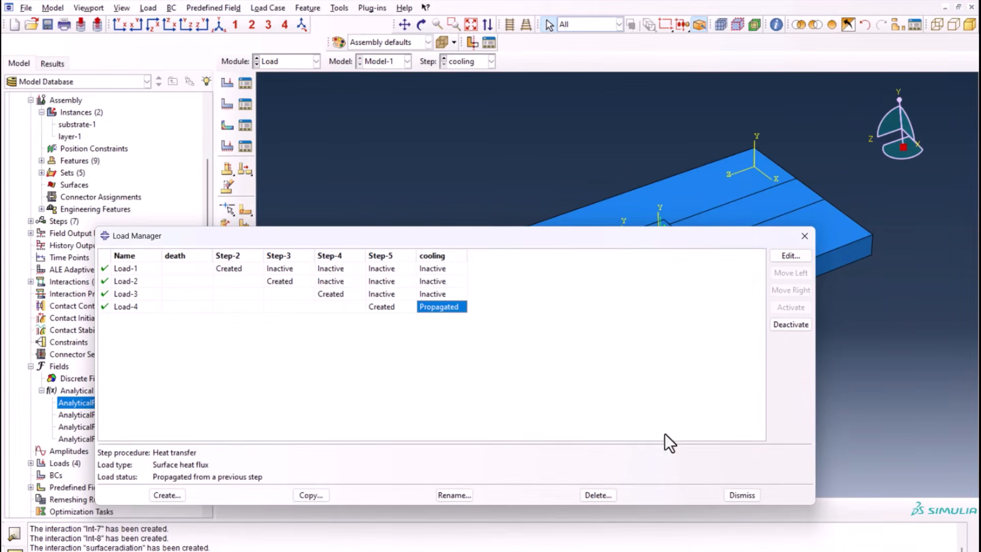
pyautogui.click(781, 325)
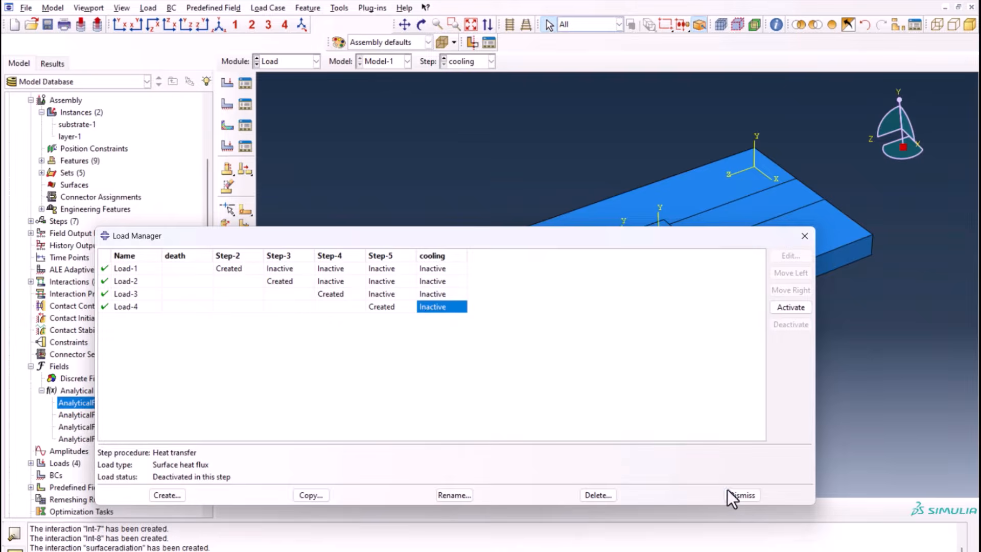
pyautogui.click(749, 493)
# - In the Mesh module, assign the Heat Transfer element type with Convection/Diffusion to all cells of the layer part
pyautogui.click(277, 66)
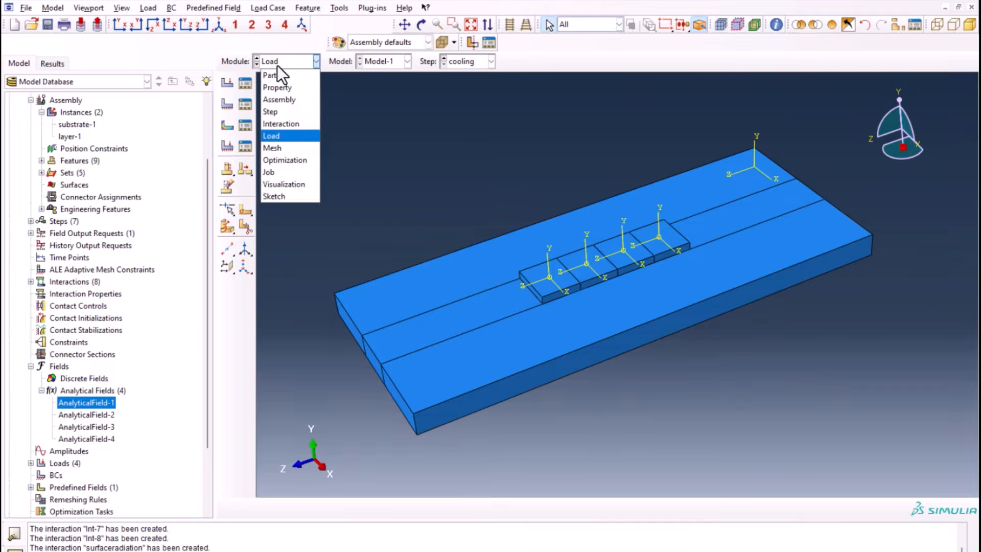
pyautogui.click(280, 150)
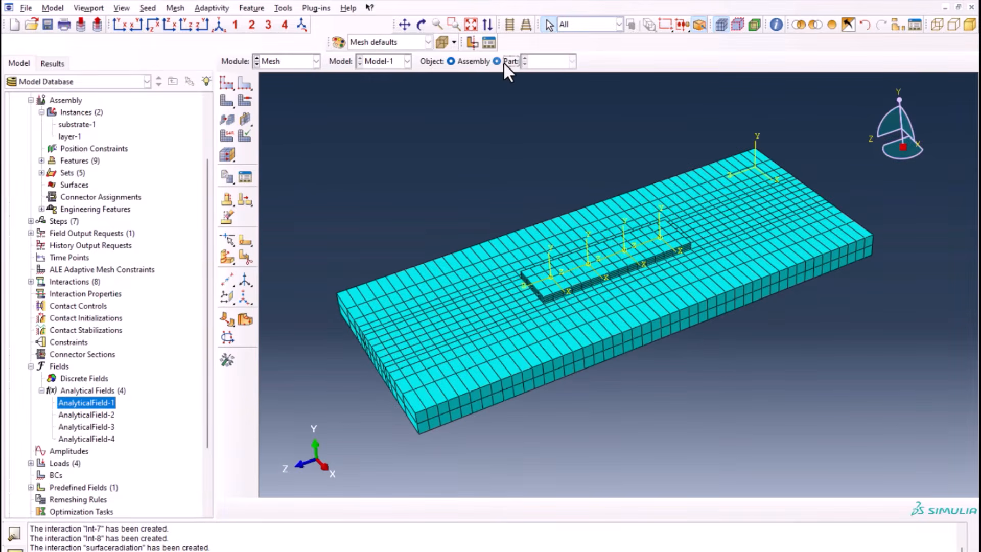
pyautogui.click(507, 62)
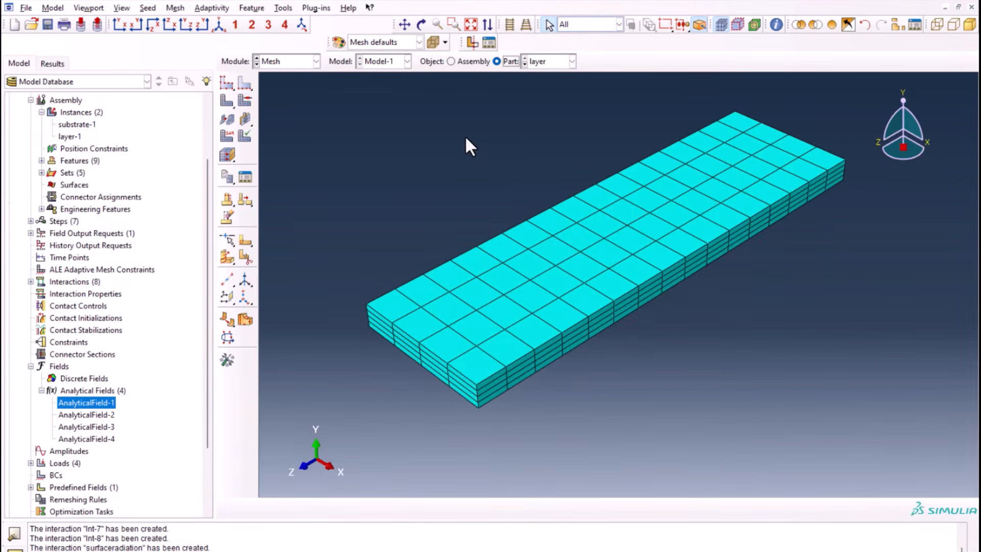
pyautogui.click(227, 135)
pyautogui.moveTo(327, 99); pyautogui.dragTo(786, 399)
pyautogui.middleClick(721, 341)
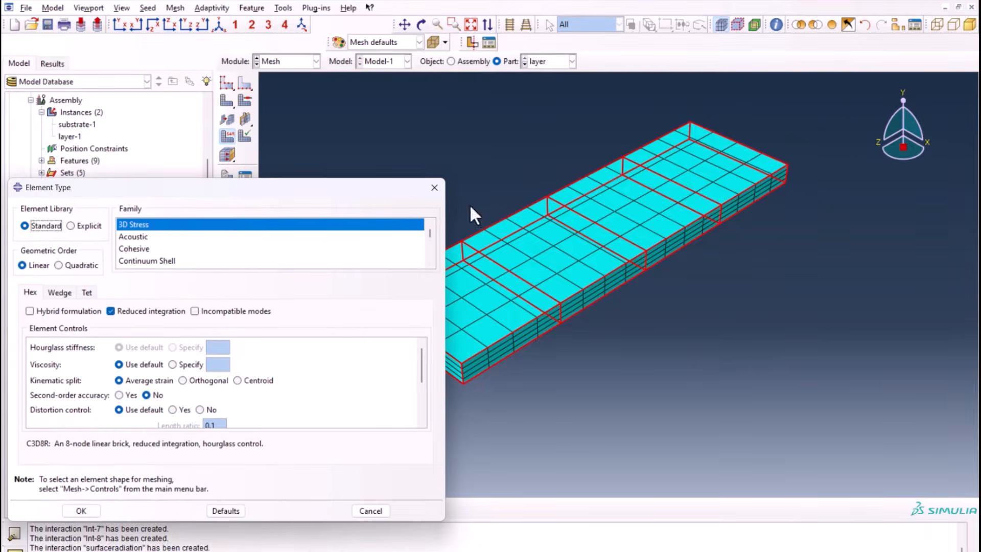
pyautogui.scroll(-3, 148, 238)
pyautogui.scroll(1, 146, 250)
pyautogui.click(146, 250)
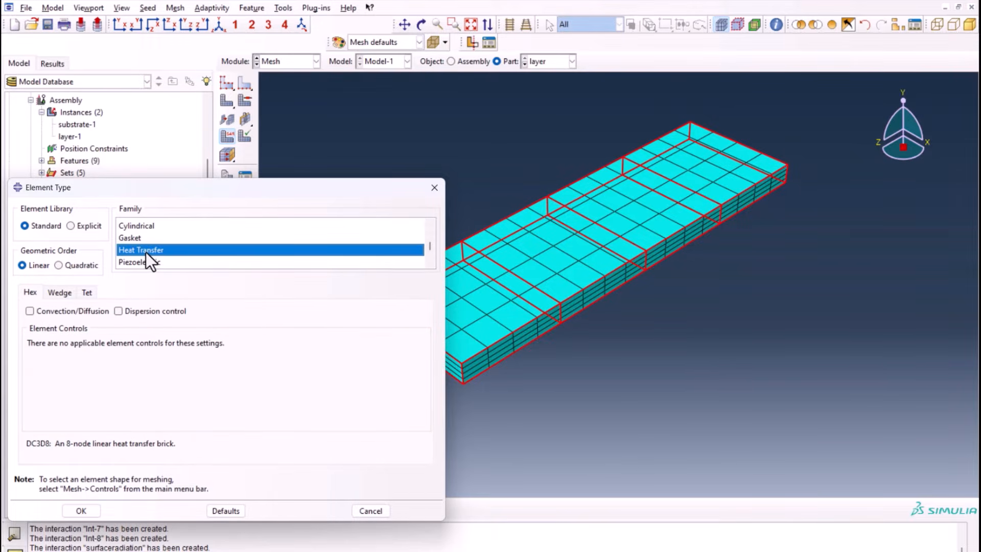
pyautogui.click(39, 311)
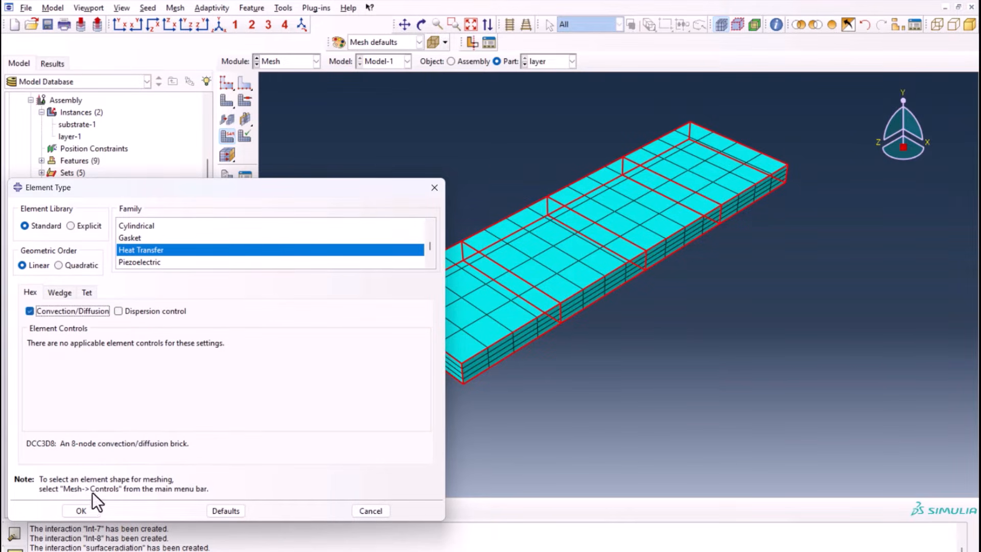
pyautogui.click(82, 510)
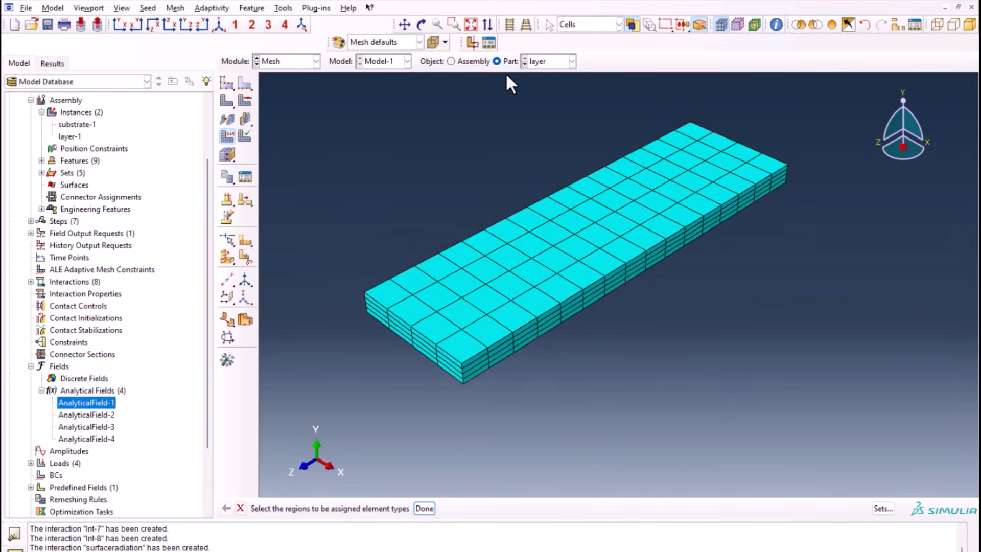
# - Assign the Heat Transfer element type with Convection/Diffusion to all cells of the substrate part
pyautogui.click(524, 65)
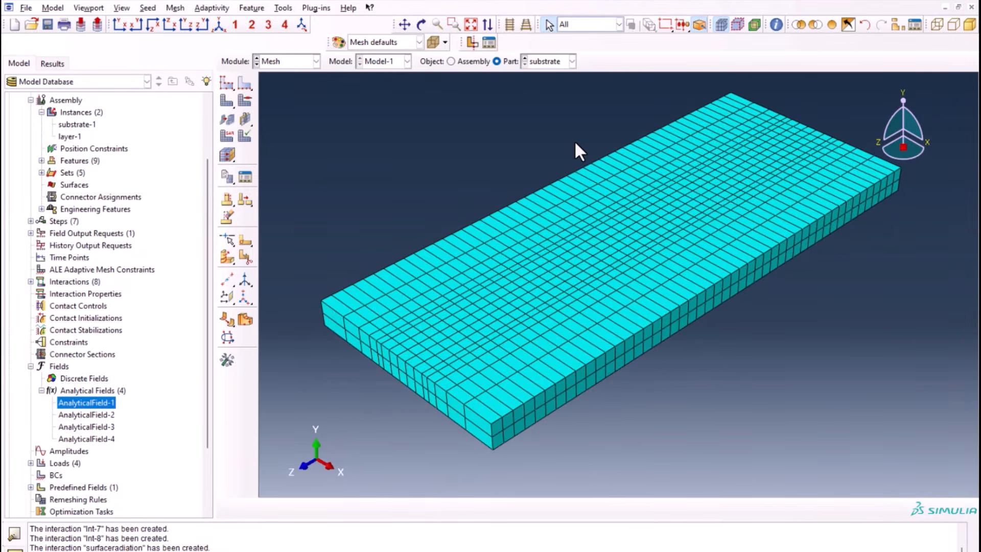
pyautogui.click(228, 136)
pyautogui.moveTo(335, 91); pyautogui.dragTo(758, 406)
pyautogui.middleClick(676, 358)
pyautogui.click(156, 250)
pyautogui.click(53, 313)
pyautogui.click(80, 511)
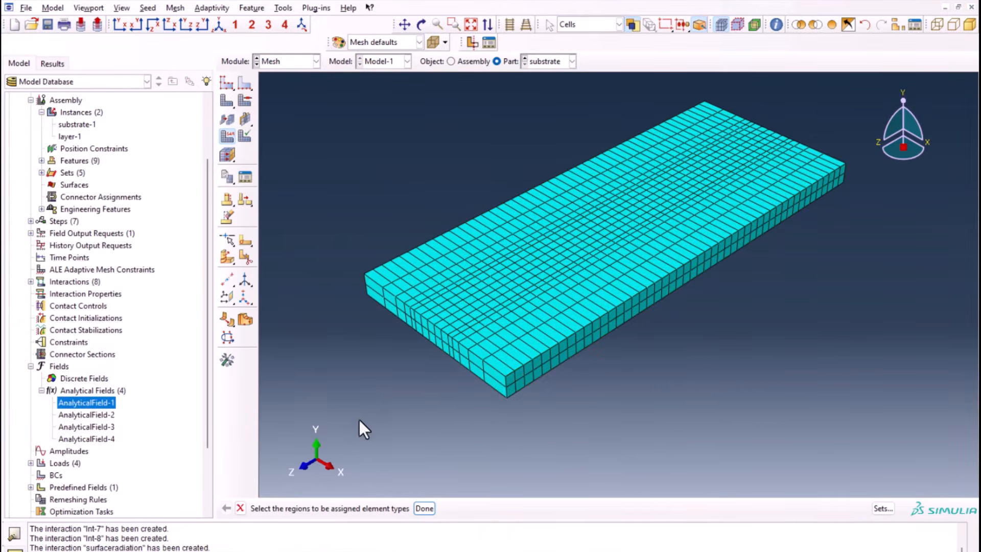
pyautogui.scroll(-1, 521, 378)
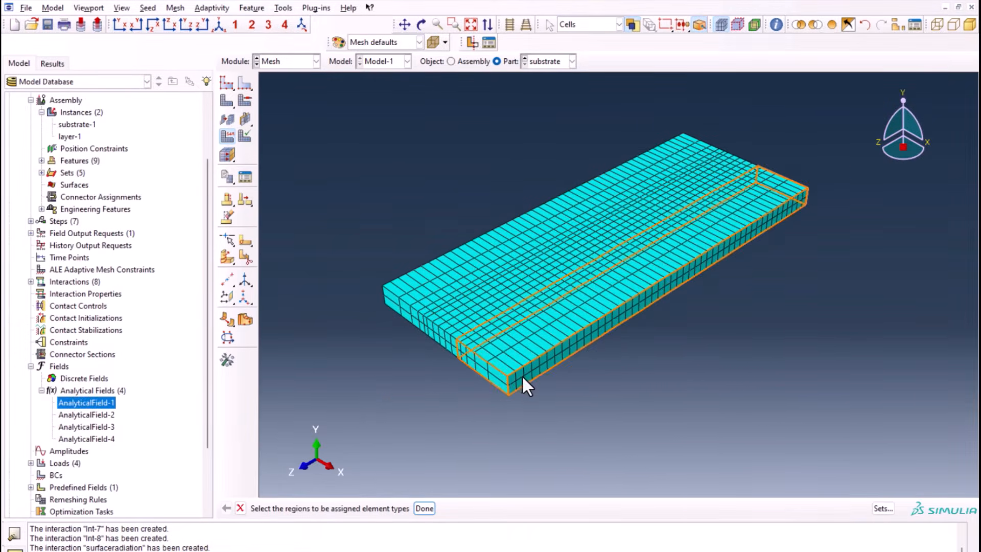
# - Switch to the Job module and create a full analysis job named slm for Model-1 with default settings
pyautogui.click(278, 66)
pyautogui.click(277, 171)
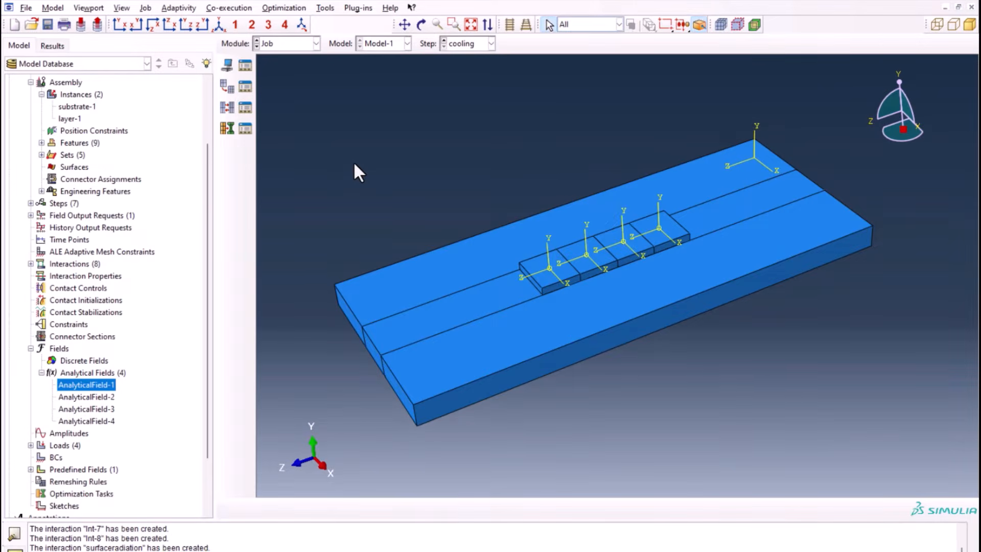
pyautogui.click(231, 63)
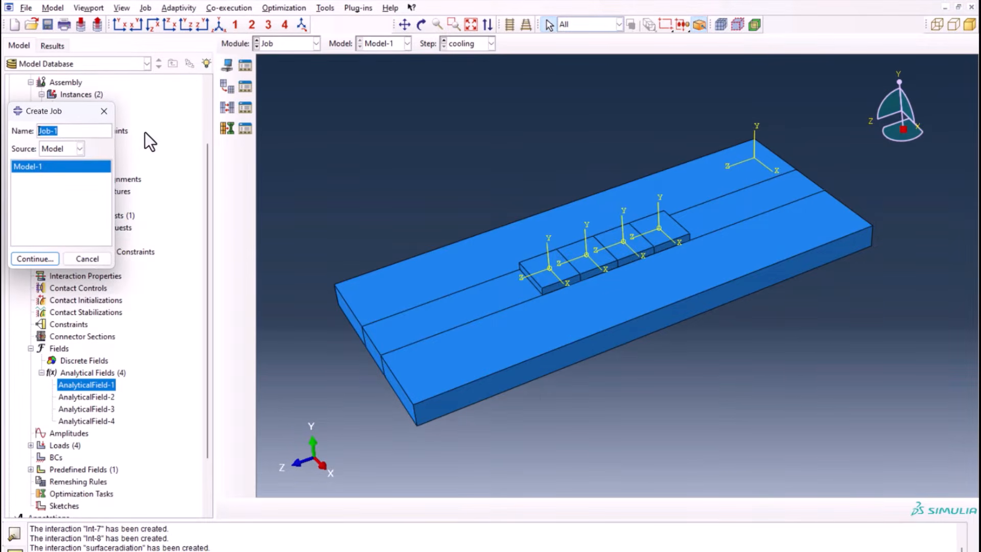
pyautogui.write('slm')
pyautogui.click(35, 258)
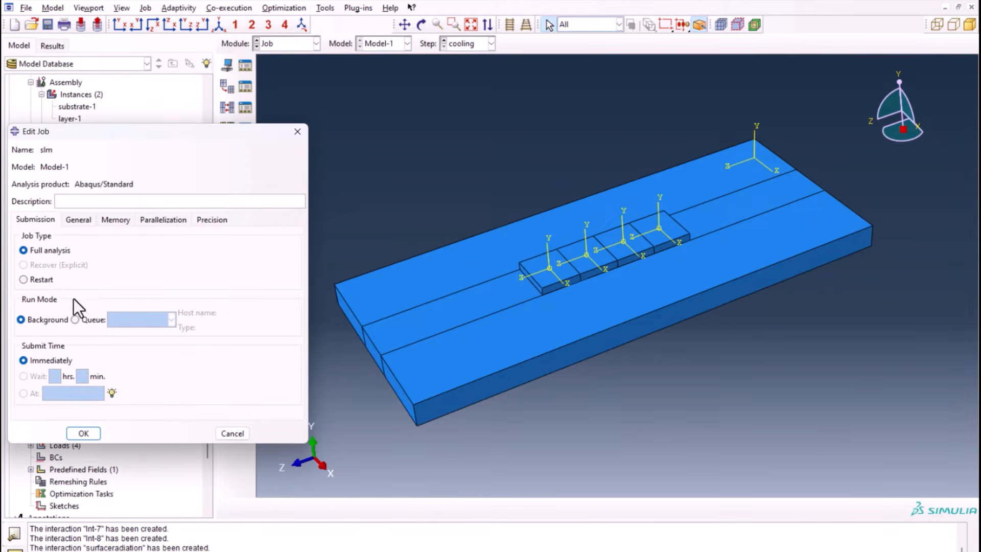
pyautogui.click(81, 433)
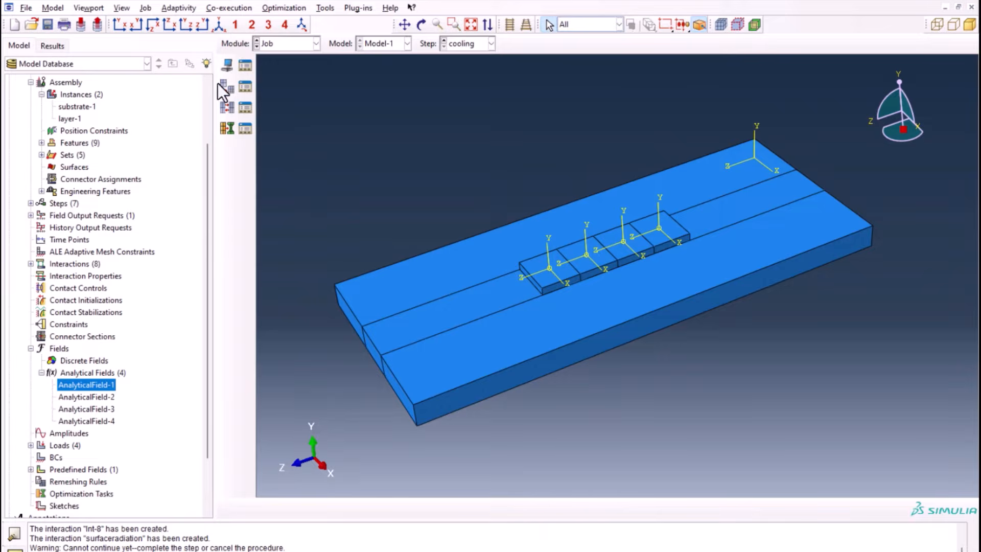
# - Submit the slm job from the Job Manager and continue without history output requests
pyautogui.click(243, 68)
pyautogui.click(495, 244)
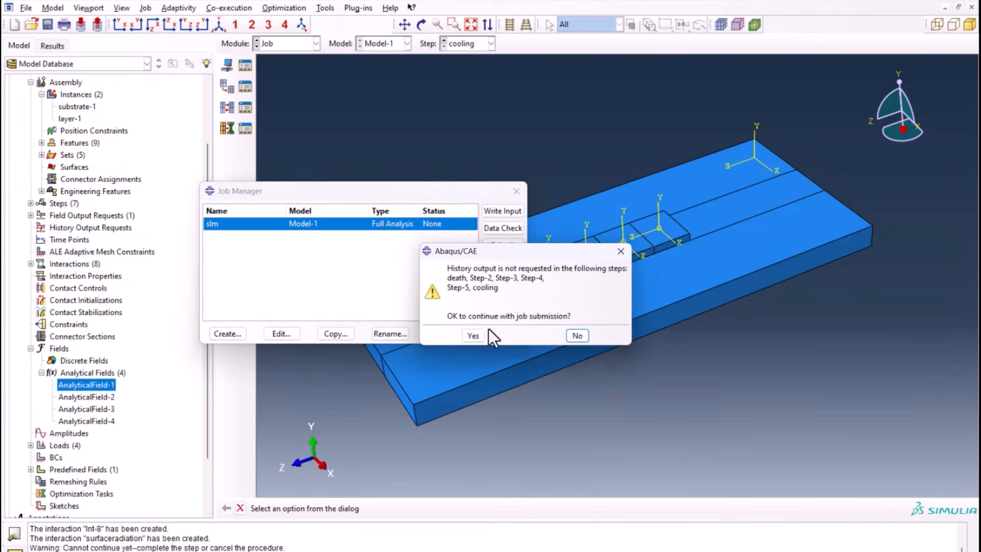
pyautogui.click(477, 338)
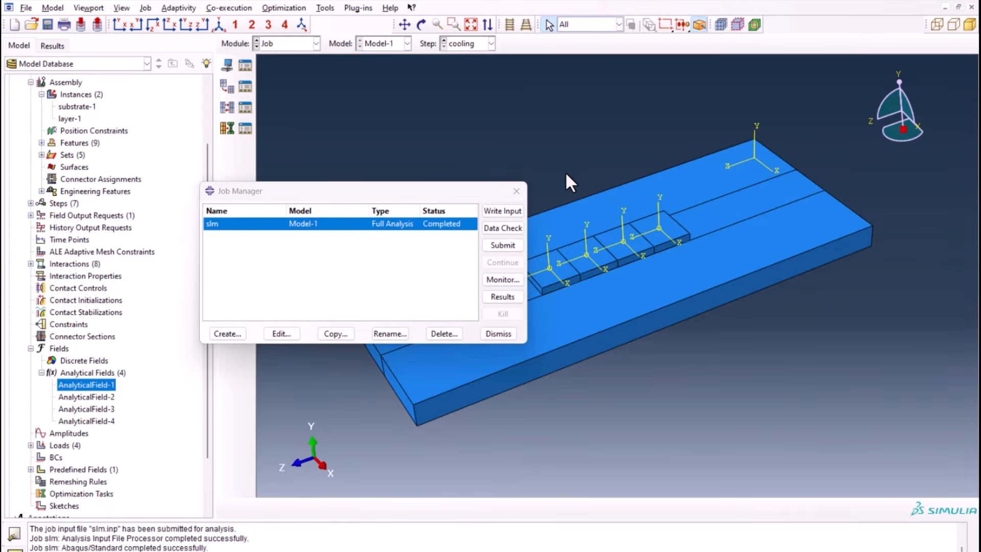
# - Open the slm job results, plot NT11 temperature contours on the model and animate their time history
pyautogui.click(504, 297)
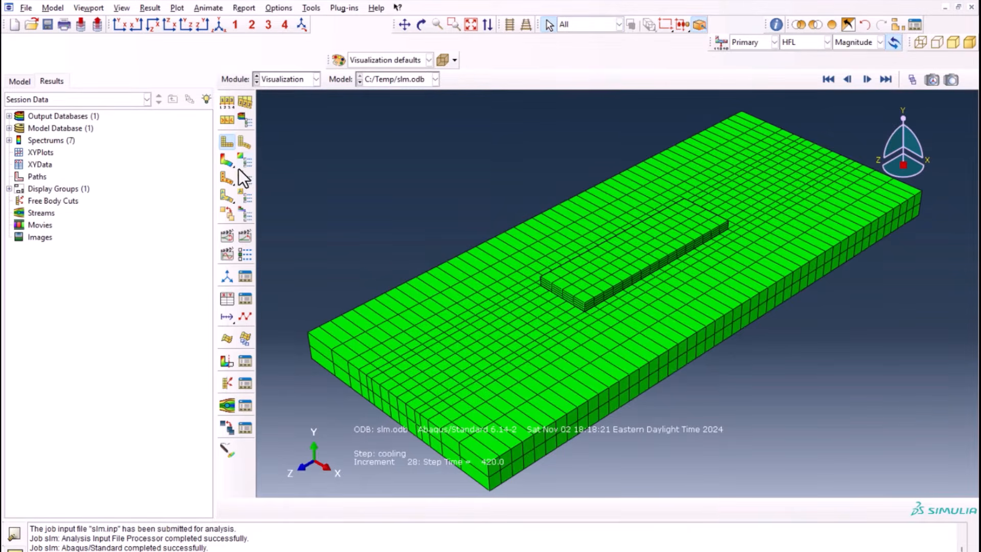
pyautogui.click(223, 160)
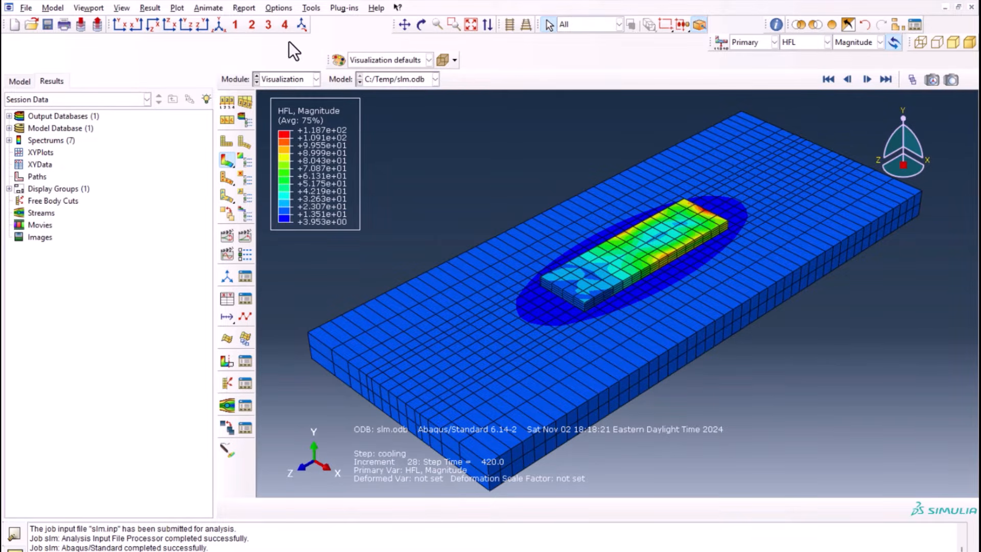
pyautogui.click(804, 44)
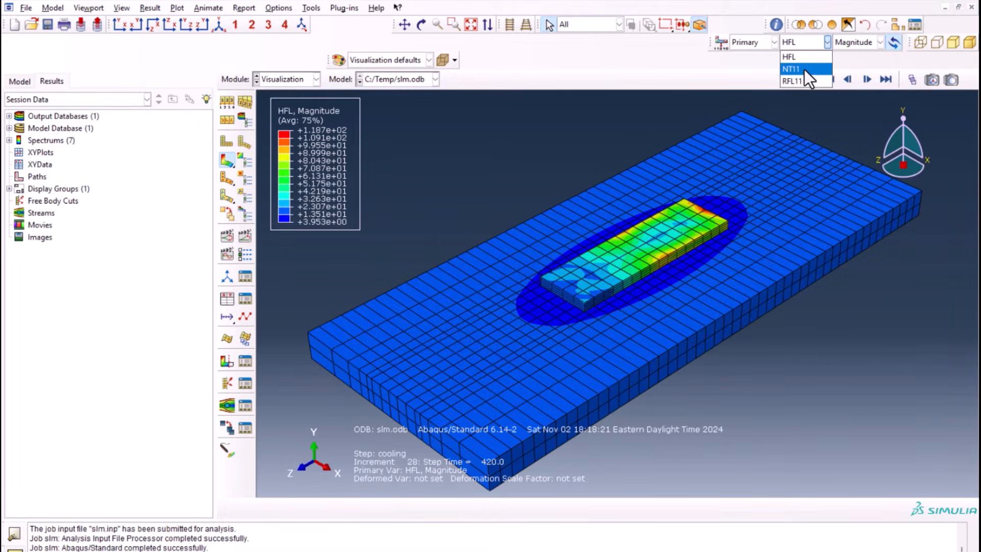
pyautogui.click(804, 70)
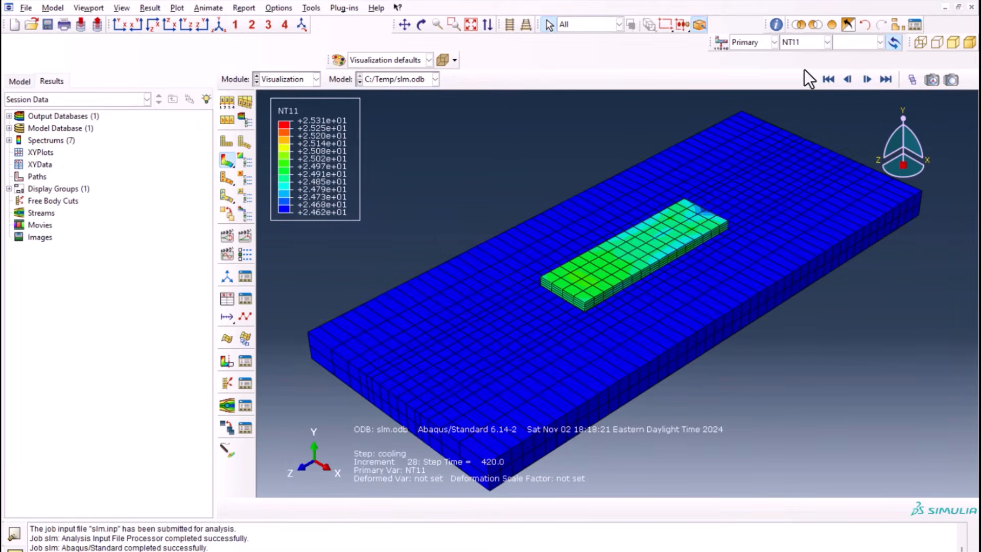
pyautogui.click(246, 235)
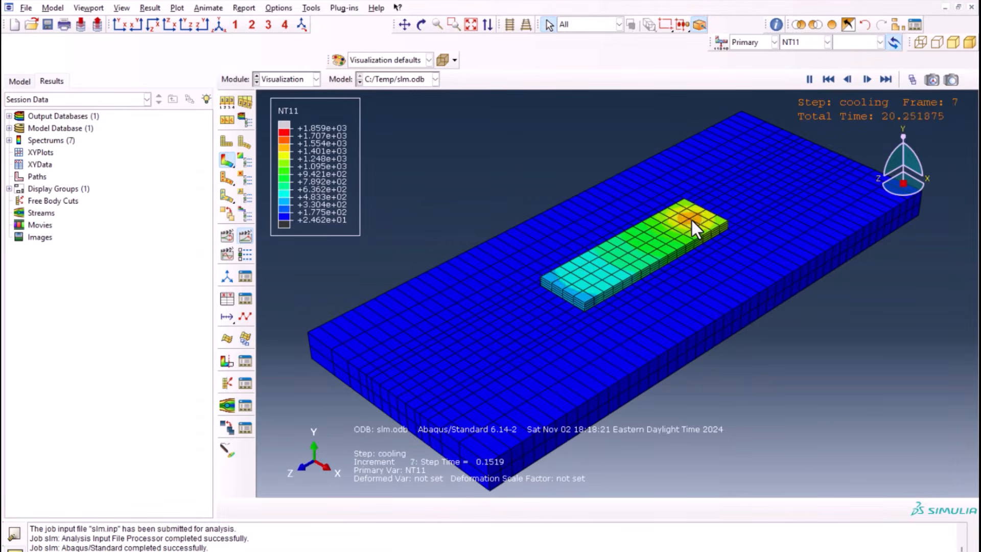
# - Slow the looping temperature animation to about half the maximum frame rate and watch the heat travel along the layer
pyautogui.click(243, 255)
pyautogui.moveTo(202, 178); pyautogui.dragTo(120, 178)
pyautogui.click(99, 280)
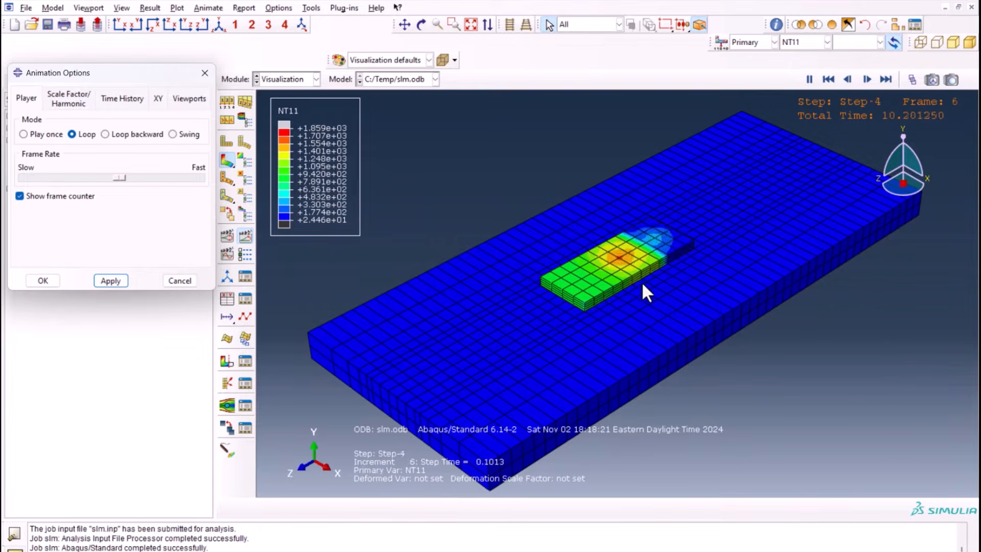
pyautogui.scroll(2, 644, 253)
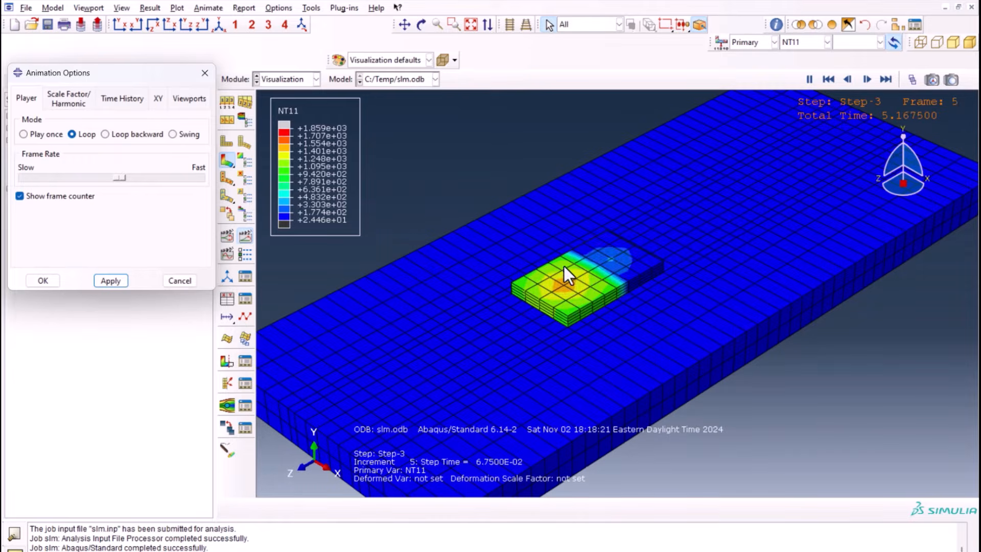
pyautogui.click(180, 280)
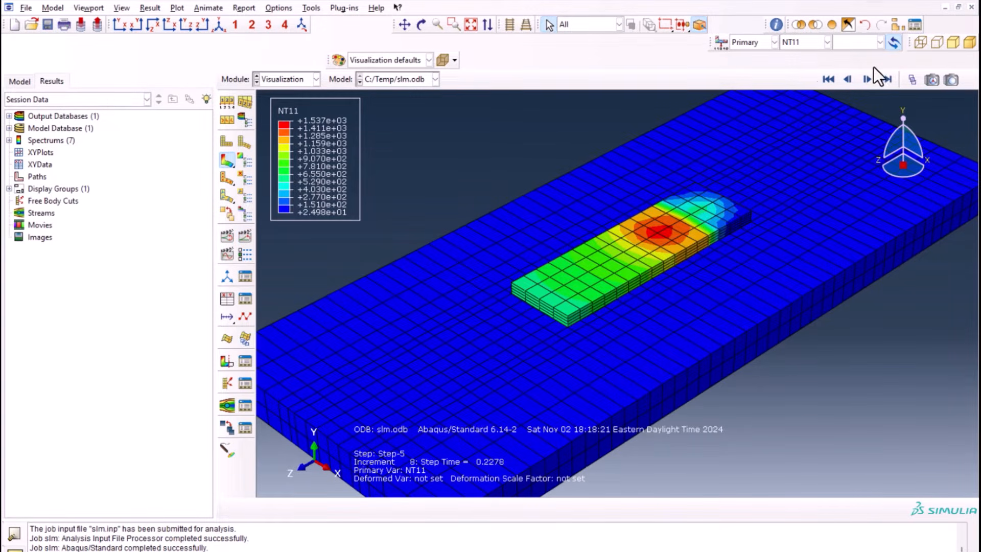
# - Jump to frame 2 of Step-4 to show its temperature contour close up on the layer
pyautogui.click(913, 81)
pyautogui.moveTo(144, 266); pyautogui.dragTo(115, 268)
pyautogui.scroll(3, 633, 253)
pyautogui.scroll(2, 633, 253)
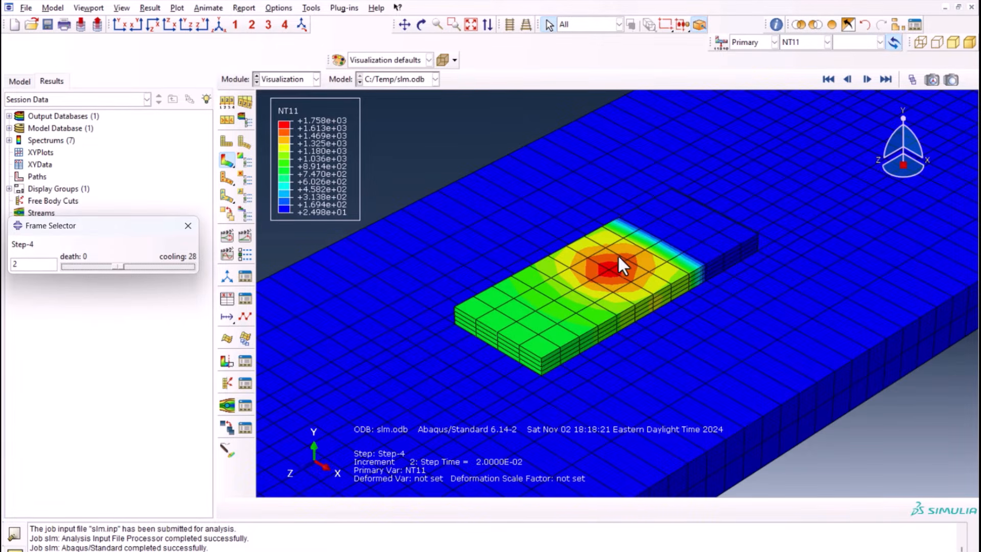
# - Probe the nodal NT11 temperature at the hottest spot on the layer's top surface in Step-4, frame 2
pyautogui.click(776, 24)
pyautogui.click(30, 88)
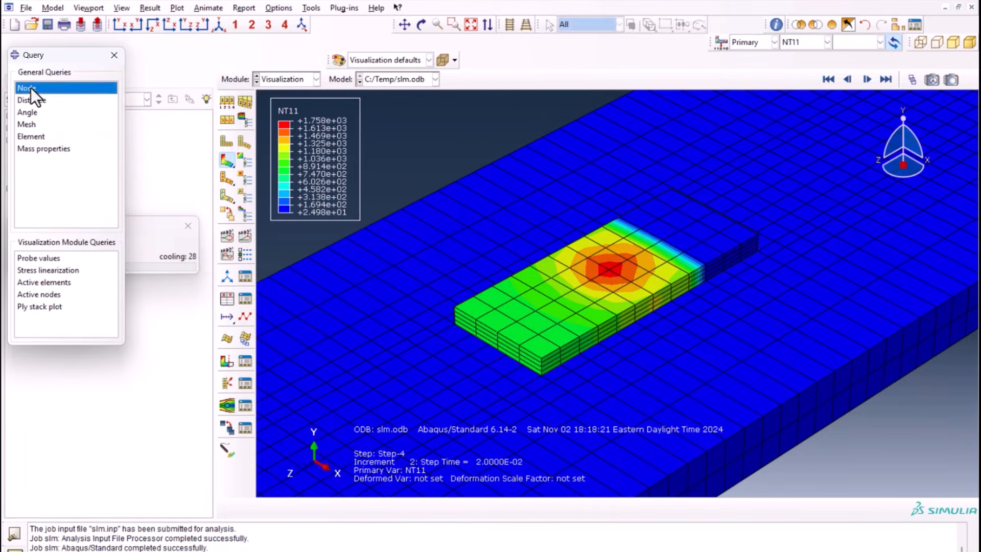
pyautogui.click(42, 258)
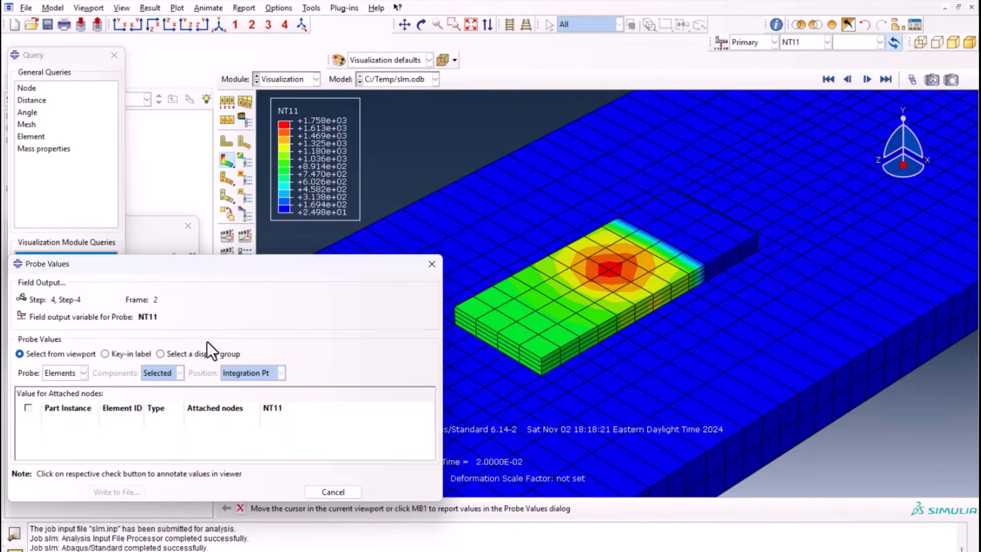
pyautogui.click(64, 373)
pyautogui.click(67, 390)
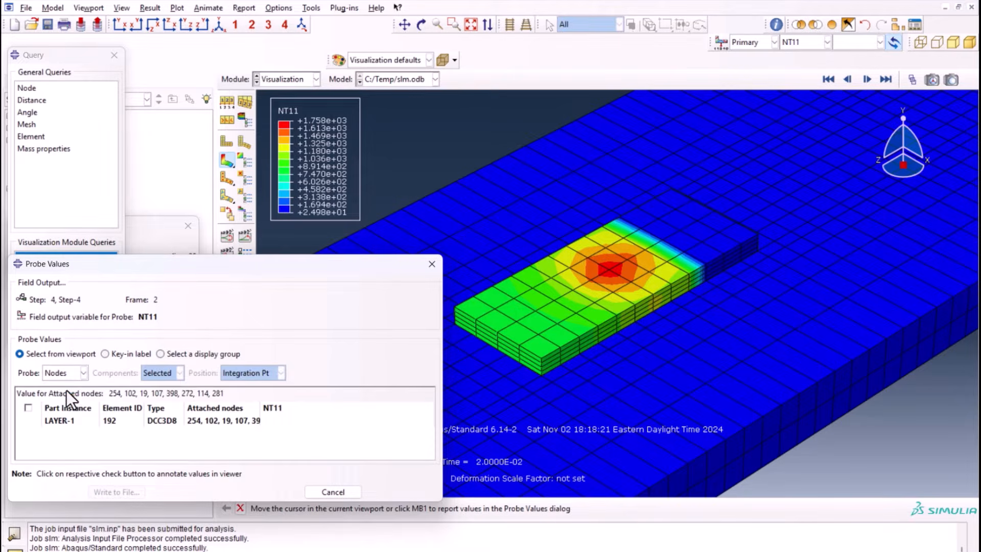
pyautogui.click(611, 267)
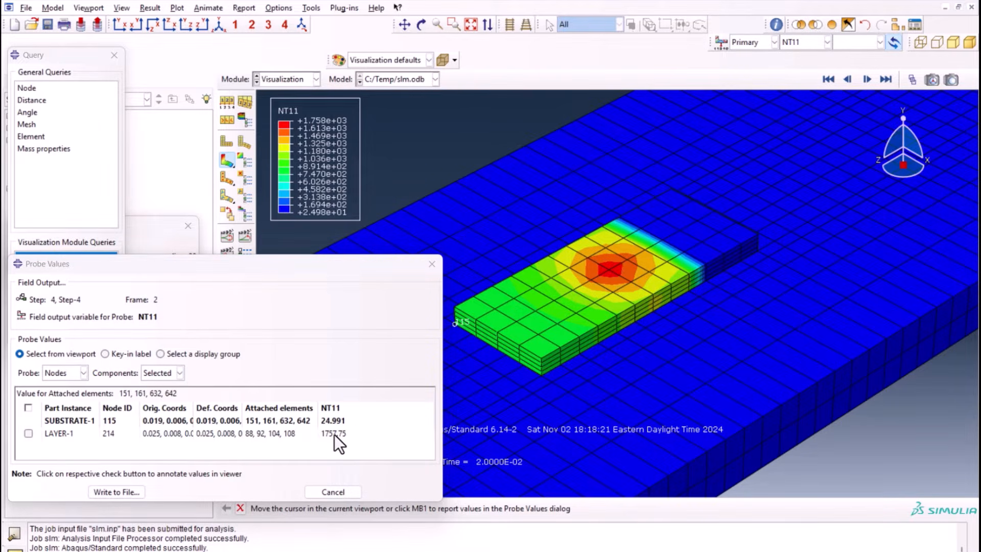
pyautogui.click(335, 434)
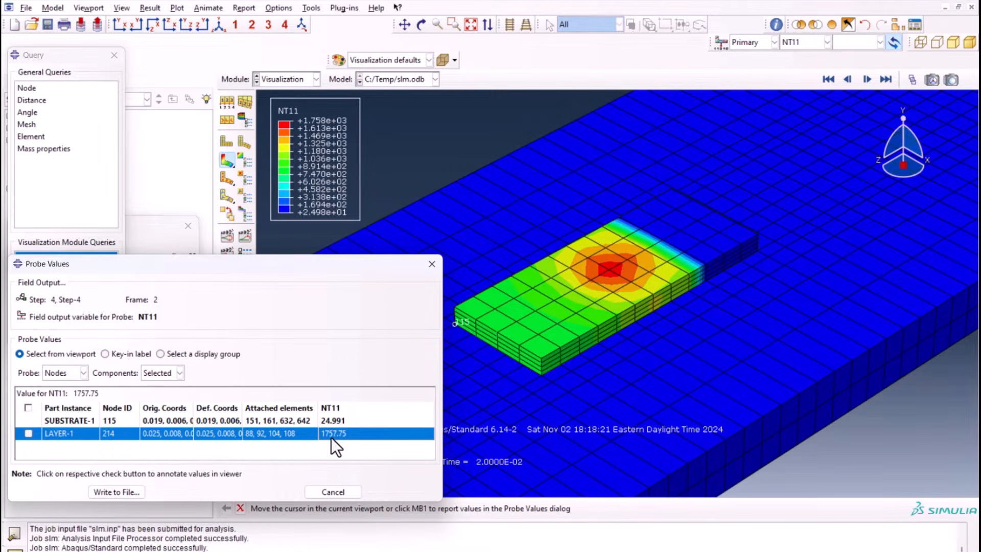
# - Probe more nodes on the cooler part of the layer and discard the probed values without writing them to a file
pyautogui.click(563, 298)
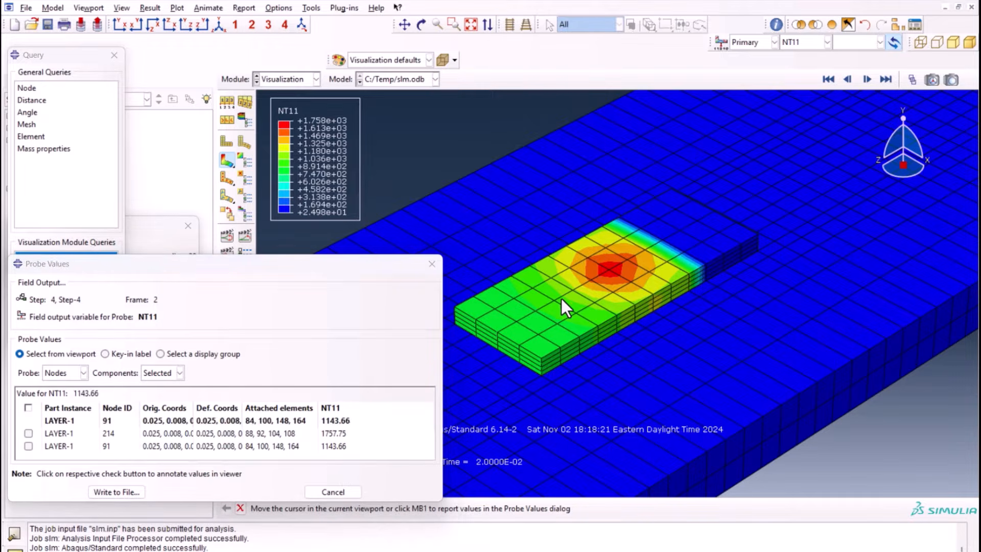
pyautogui.click(549, 308)
pyautogui.click(431, 264)
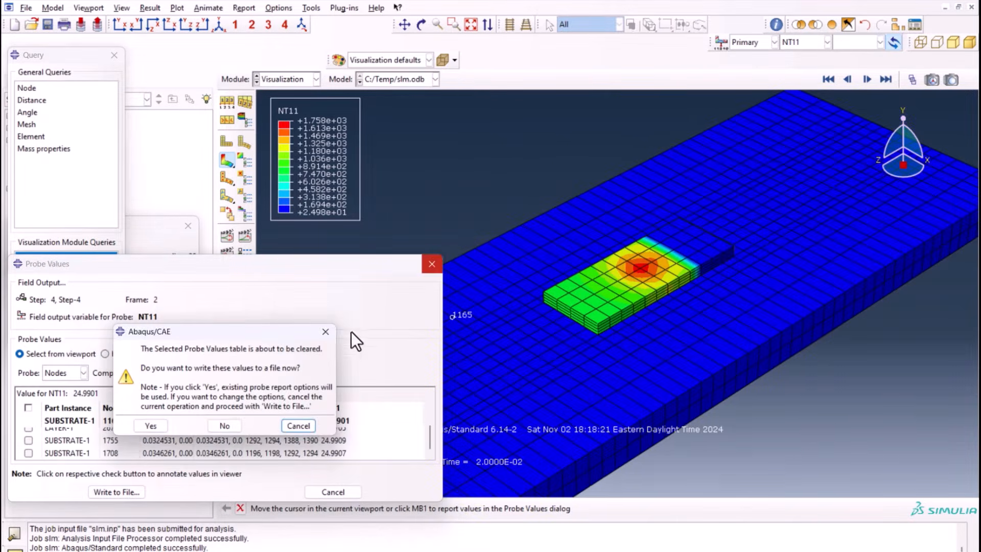
pyautogui.click(224, 425)
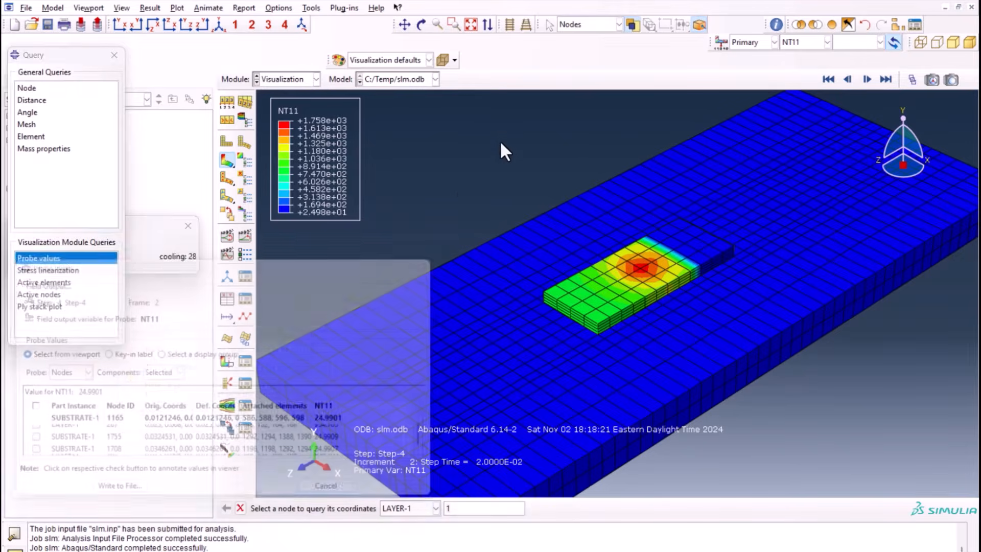
# - Create XY data from ODB field output using the NT11 nodal temperature at the Unique Nodal position
pyautogui.click(225, 300)
pyautogui.click(56, 313)
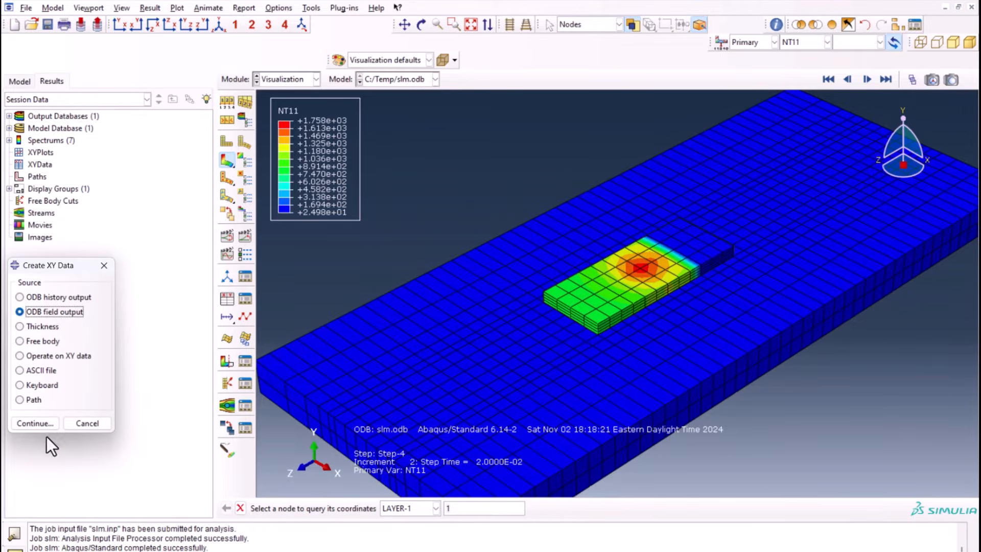
pyautogui.click(37, 423)
pyautogui.click(77, 144)
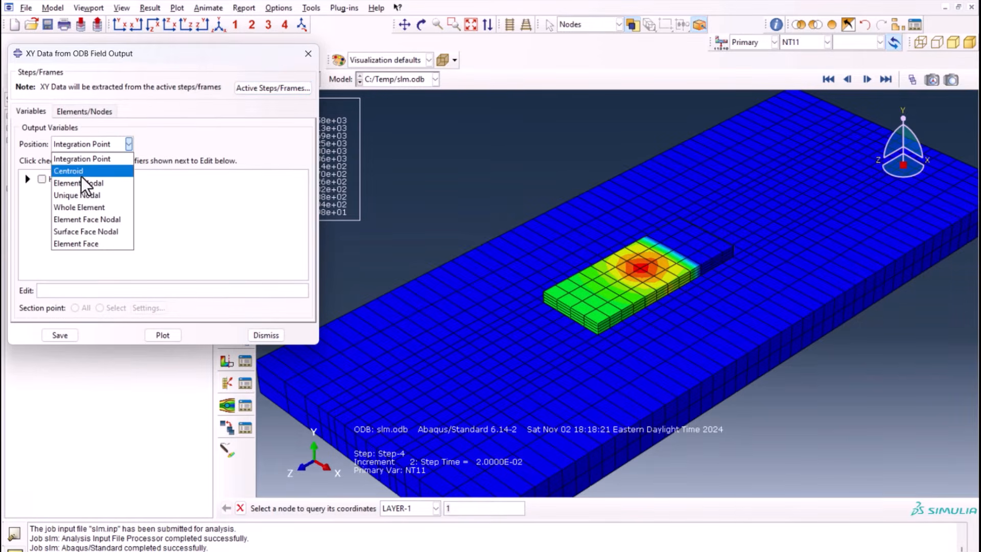
pyautogui.click(81, 194)
pyautogui.click(42, 194)
# - Pick five nodes along the middle of the layer's top surface and plot their temperature over time
pyautogui.click(84, 111)
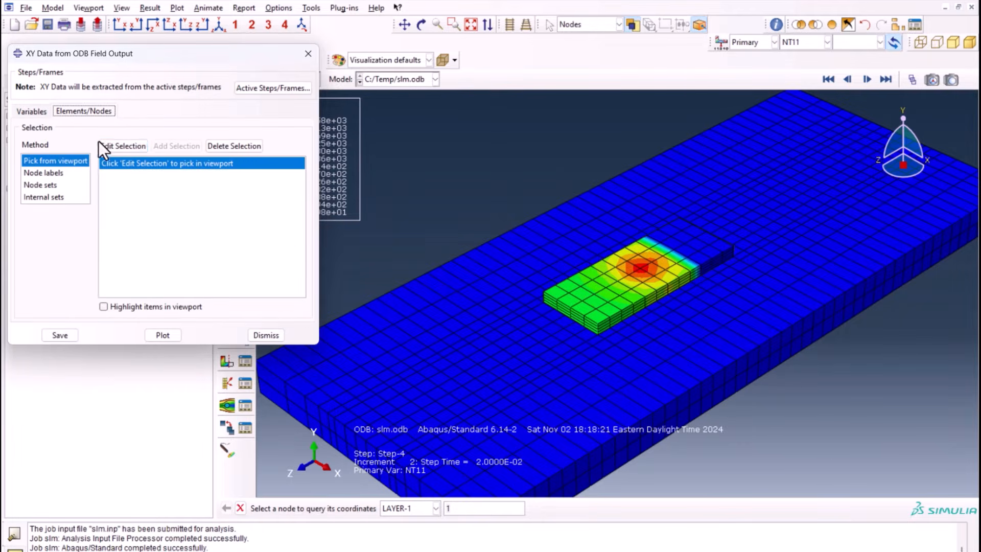
pyautogui.click(123, 146)
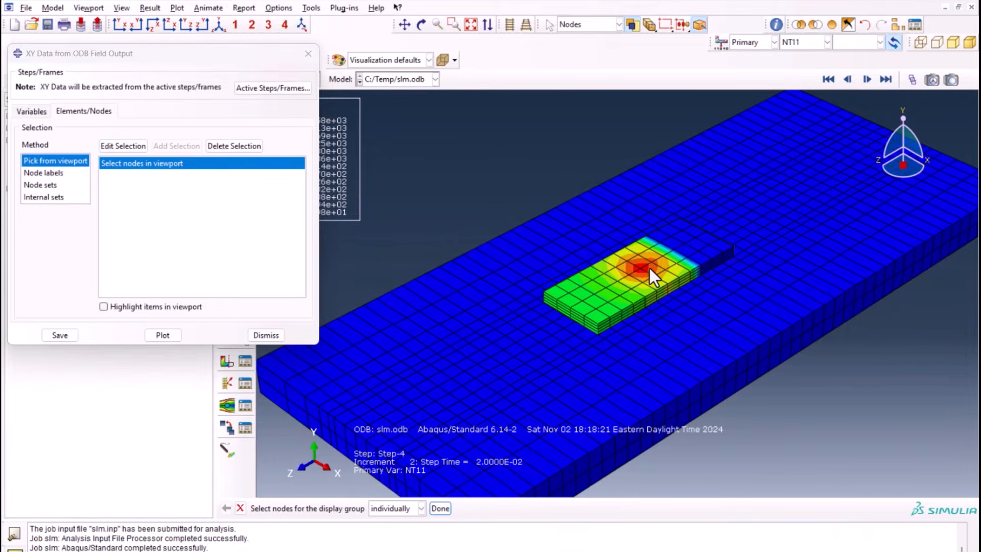
pyautogui.scroll(3, 645, 268)
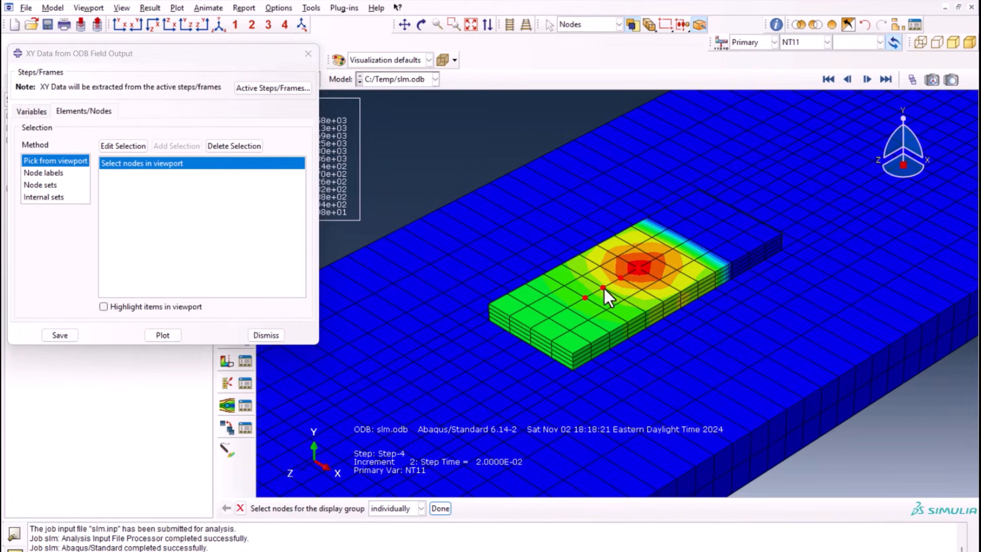
pyautogui.click(160, 334)
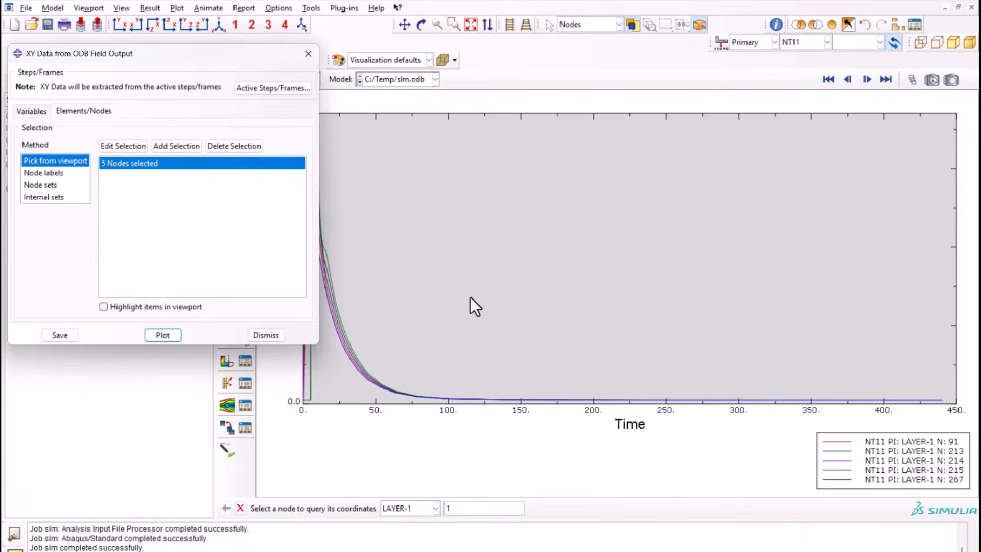
pyautogui.click(310, 52)
# - Examine the temperature-time curves of the five nodes, especially the heating peaks and the cooling part
pyautogui.scroll(-3, 578, 245)
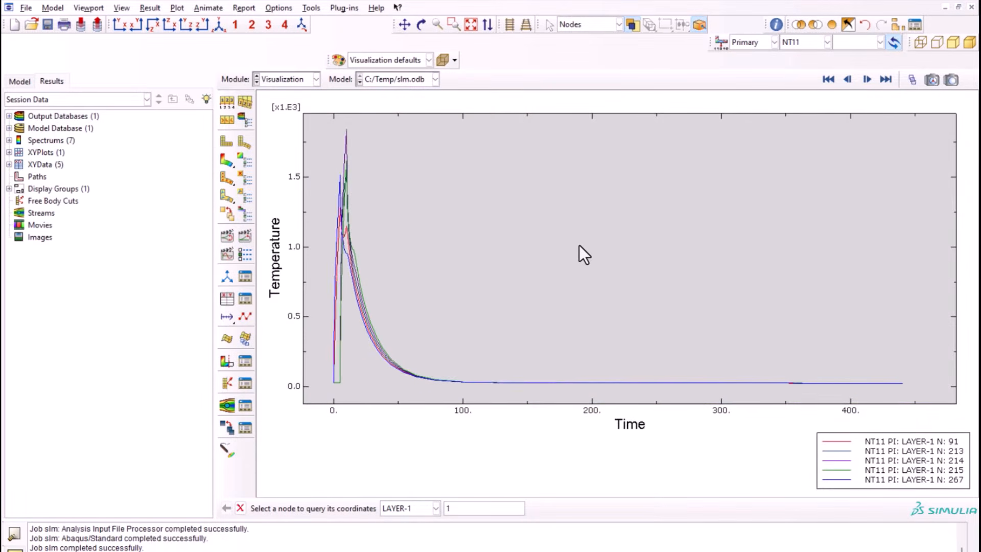
pyautogui.scroll(2, 327, 303)
pyautogui.scroll(-1, 321, 307)
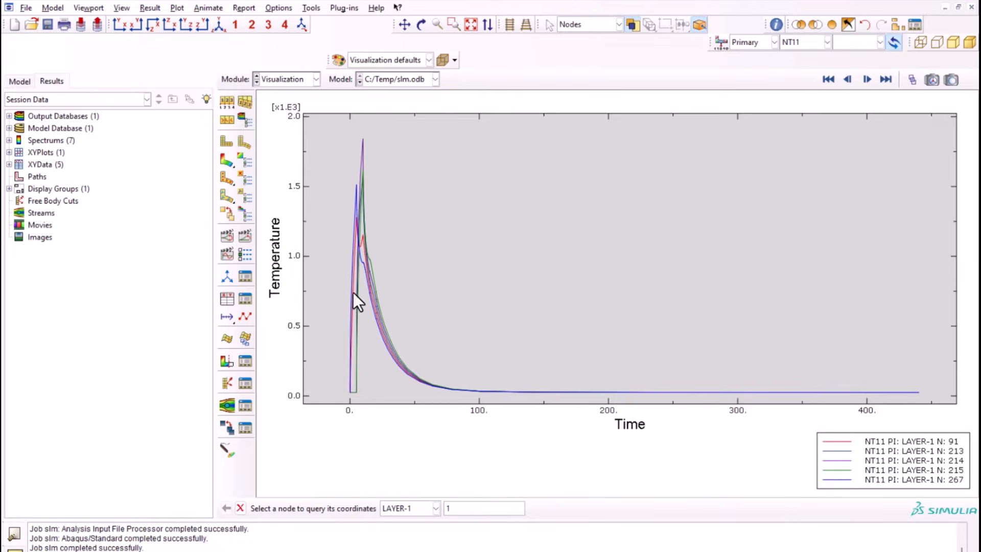
pyautogui.scroll(2, 323, 294)
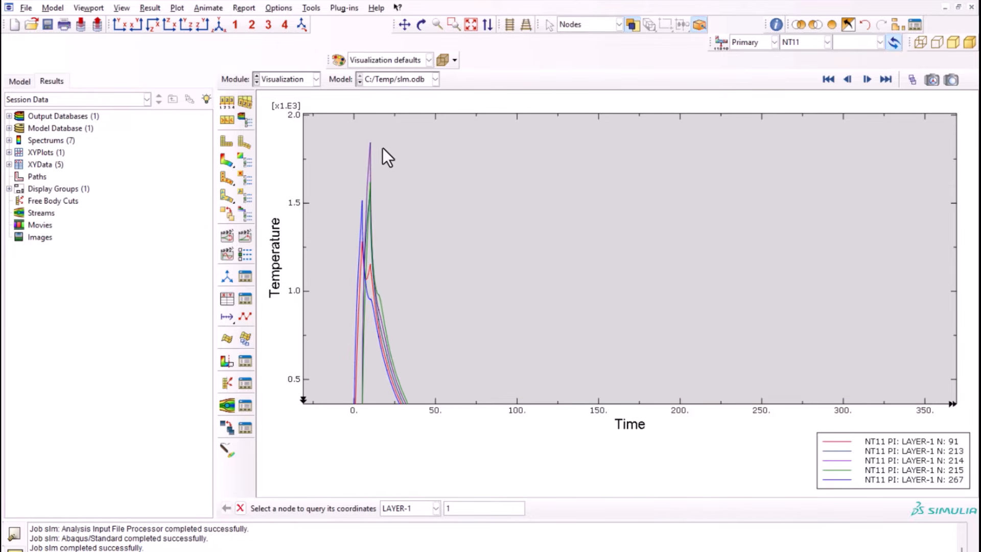
pyautogui.scroll(-1, 380, 150)
pyautogui.scroll(-1, 358, 152)
pyautogui.scroll(-1, 345, 160)
pyautogui.scroll(1, 541, 296)
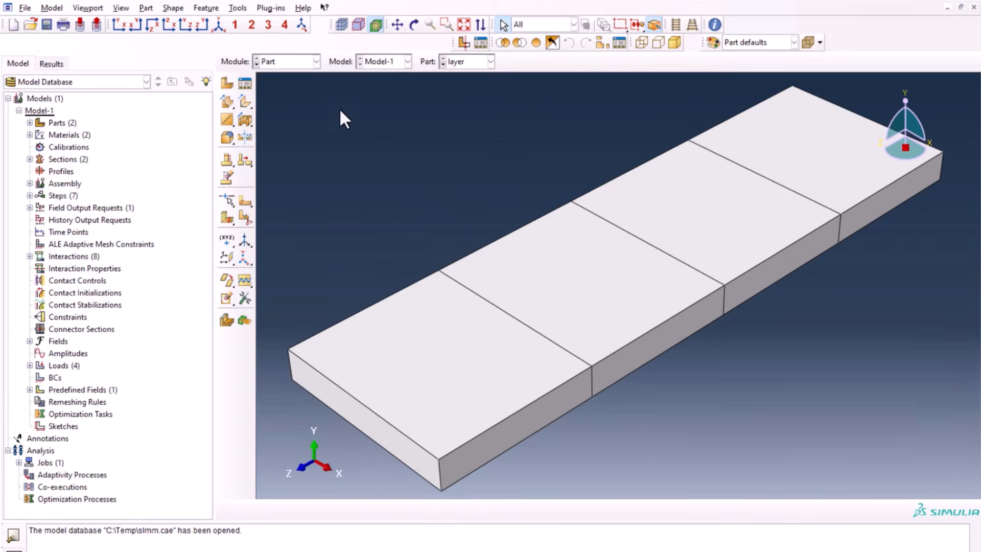
# - Copy Model-1 to a new model named Model 2
pyautogui.click(19, 111)
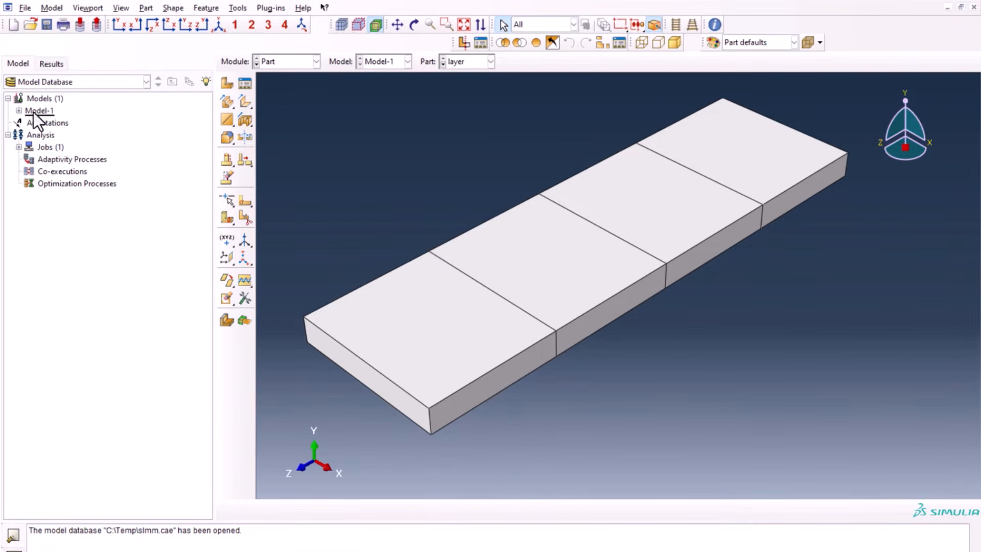
pyautogui.click(34, 112)
pyautogui.rightClick(35, 111)
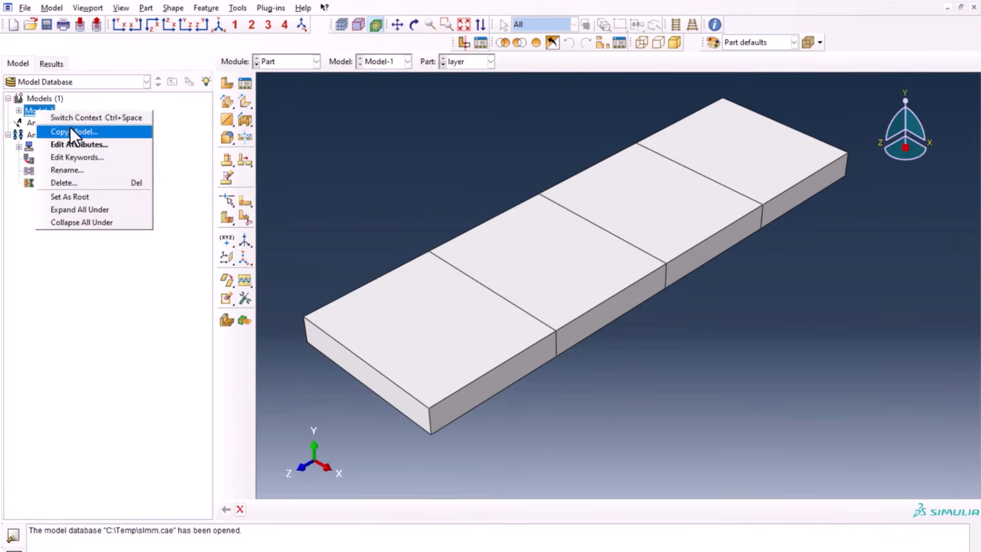
pyautogui.click(69, 127)
pyautogui.write('Model 2')
pyautogui.press('Return')
# - Add another dependent instance of the layer part to the assembly of Model 2
pyautogui.click(292, 63)
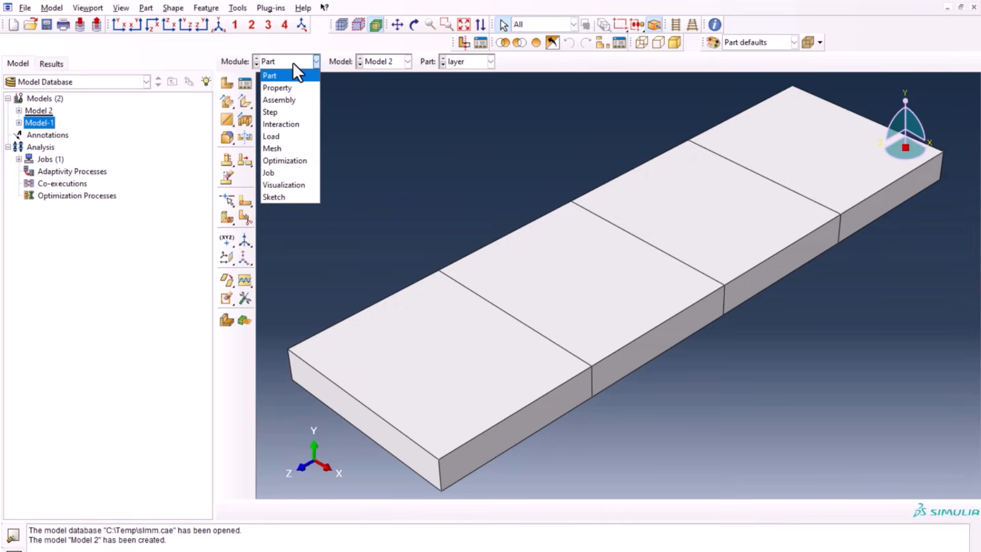
pyautogui.click(289, 99)
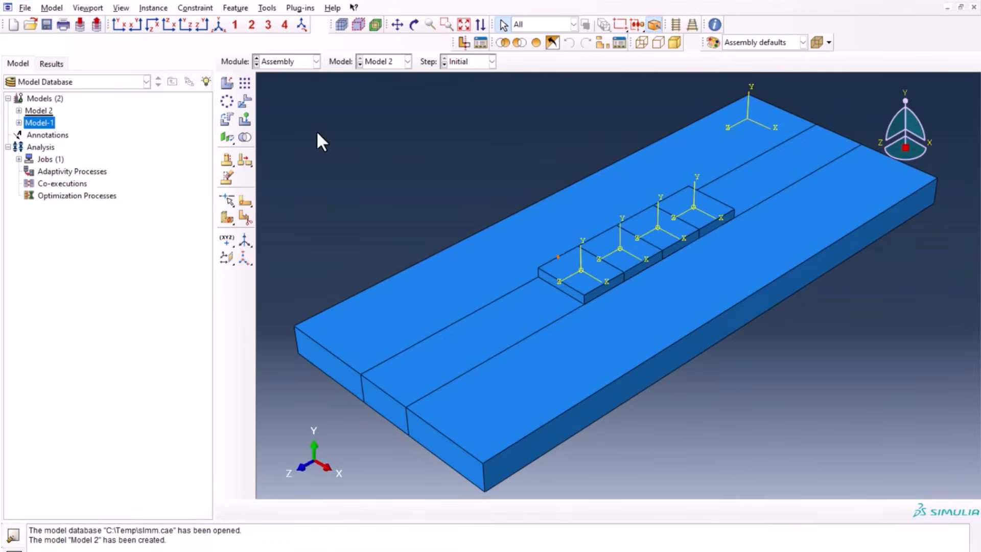
pyautogui.click(229, 84)
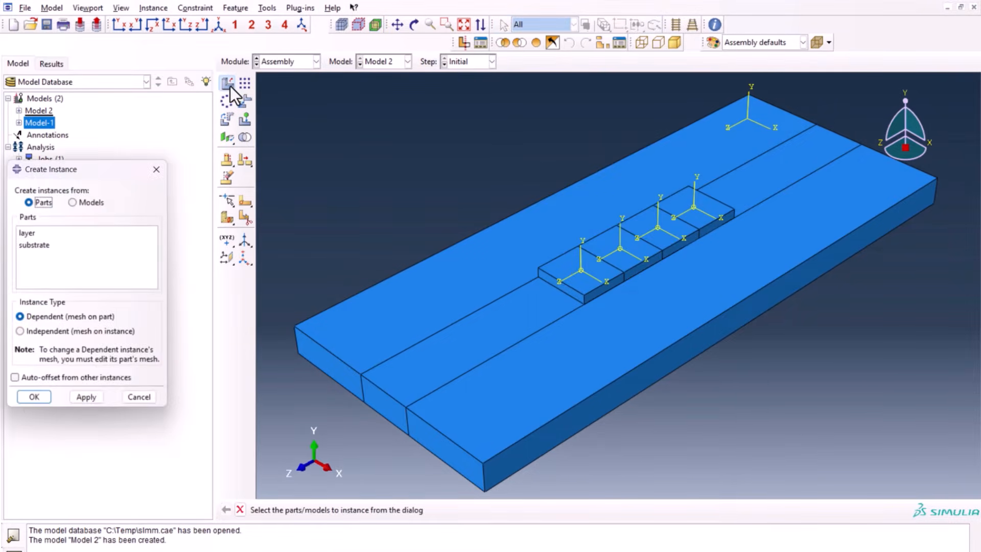
pyautogui.click(53, 233)
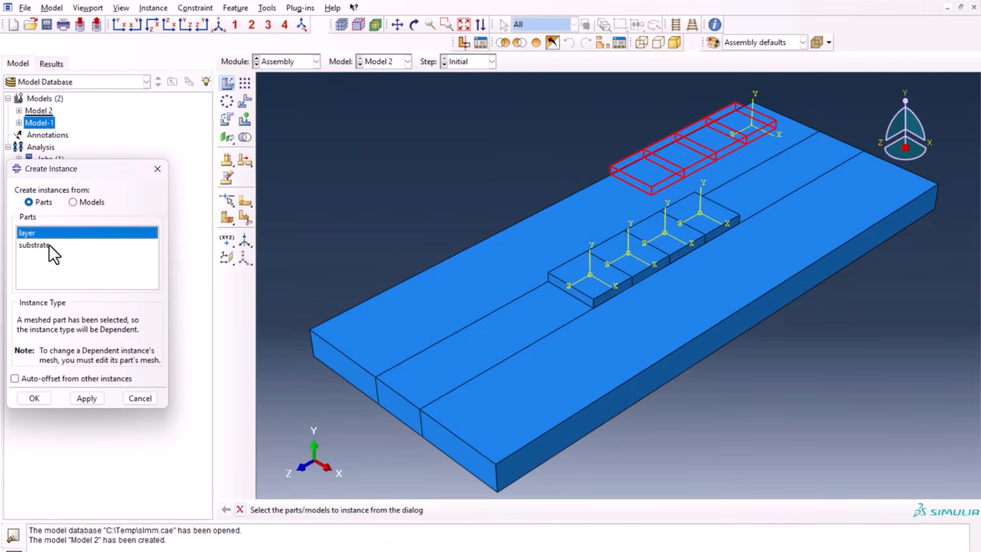
pyautogui.click(34, 398)
# - Translate the new layer instance from its front bottom edge midpoint so it sits on top of the existing layer
pyautogui.click(245, 101)
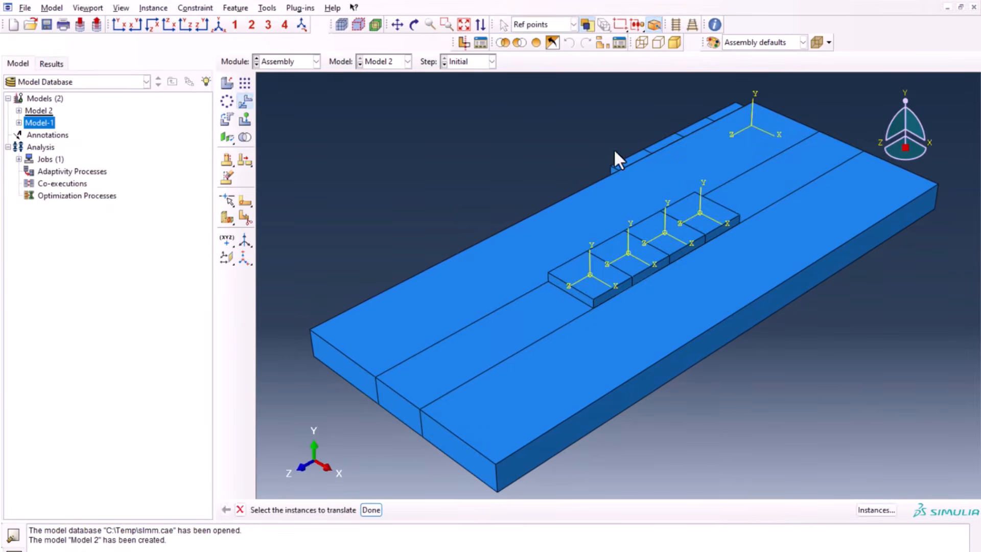
pyautogui.click(659, 144)
pyautogui.middleClick(634, 177)
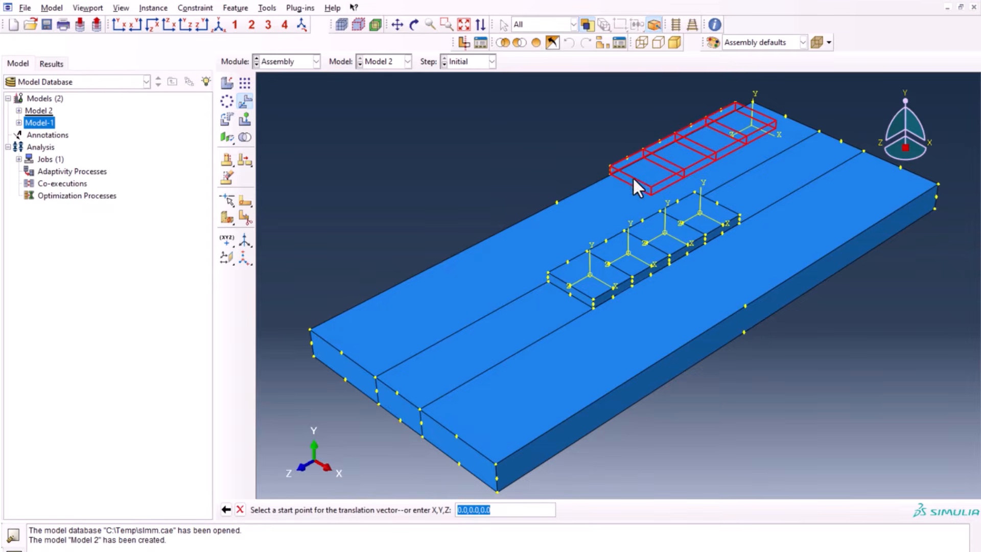
pyautogui.click(631, 184)
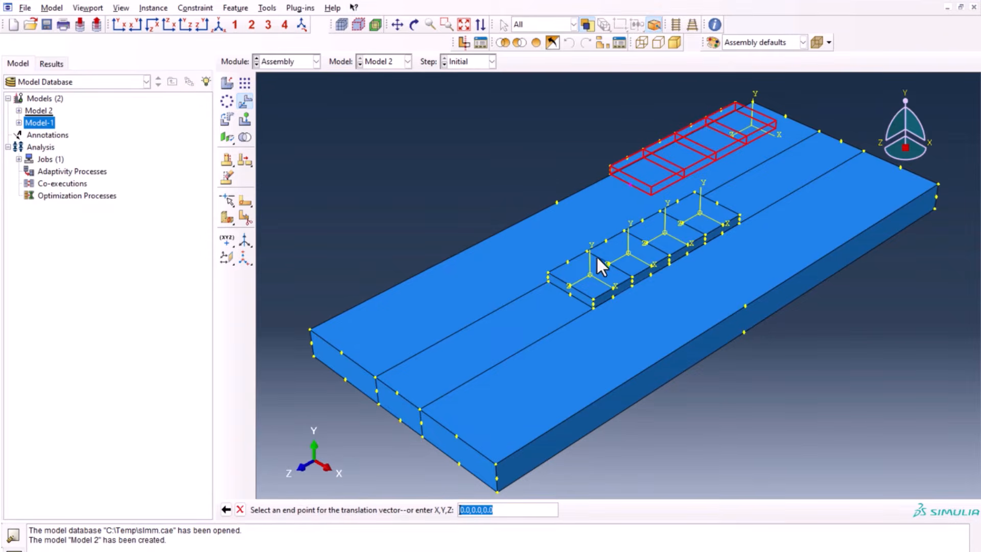
pyautogui.click(569, 284)
pyautogui.middleClick(401, 231)
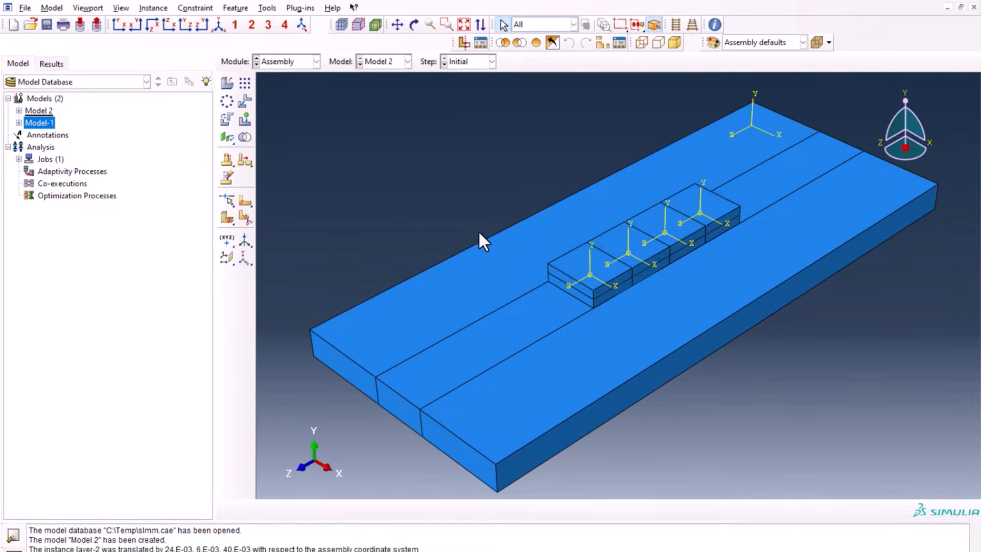
# - In the Step module, set the cooling step's time period to 30 and its maximum increment size to 15
pyautogui.click(281, 60)
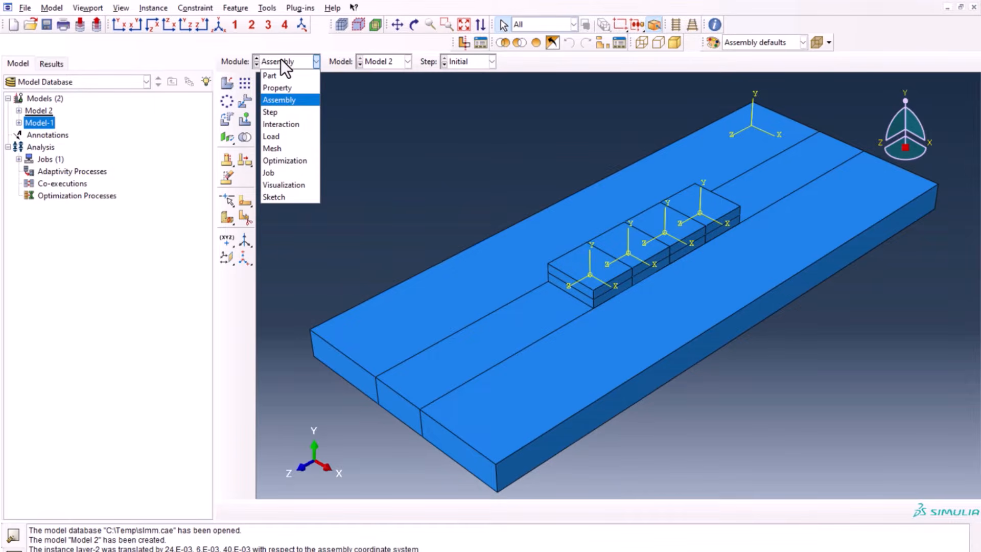
pyautogui.click(278, 114)
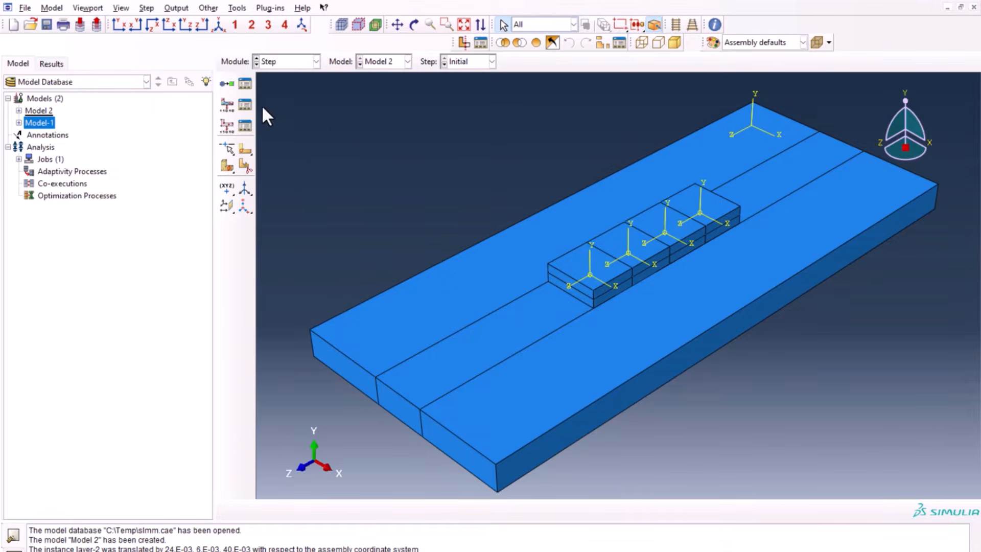
pyautogui.click(245, 83)
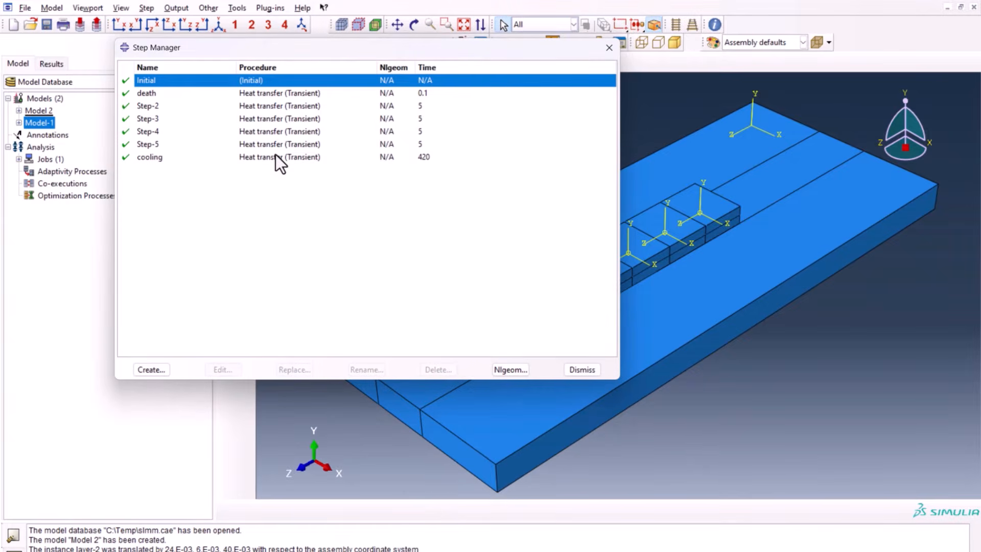
pyautogui.doubleClick(275, 157)
pyautogui.doubleClick(98, 190)
pyautogui.write('30')
pyautogui.click(87, 143)
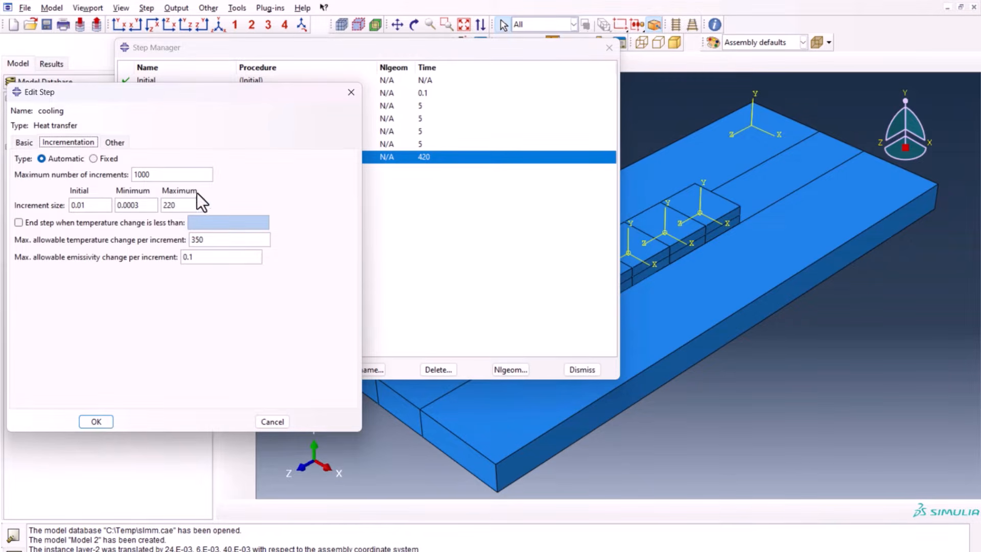
pyautogui.doubleClick(185, 205)
pyautogui.write('15')
pyautogui.click(96, 421)
# - Create a transient heat transfer step, Step-7, after the cooling step and set its maximum number of increments to 1000
pyautogui.click(152, 369)
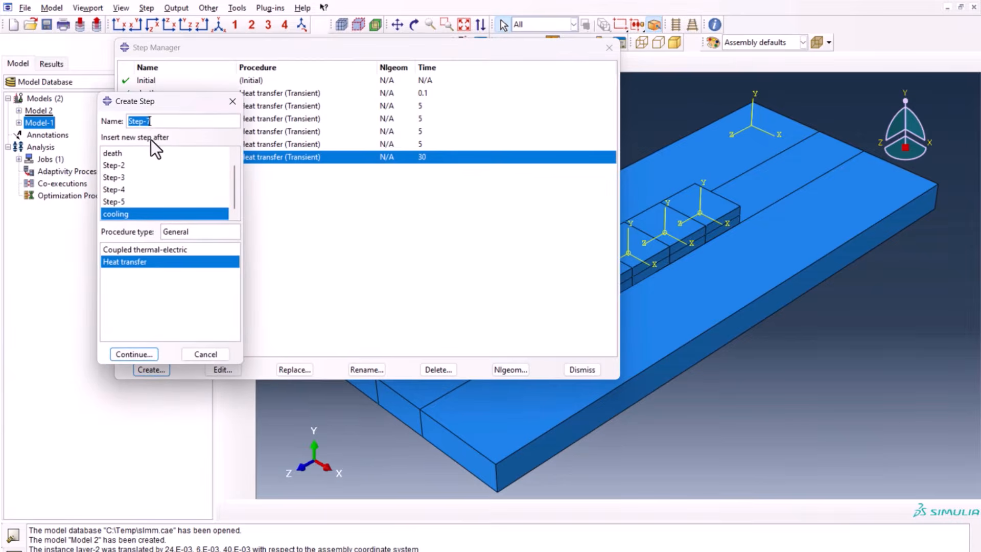
pyautogui.click(132, 355)
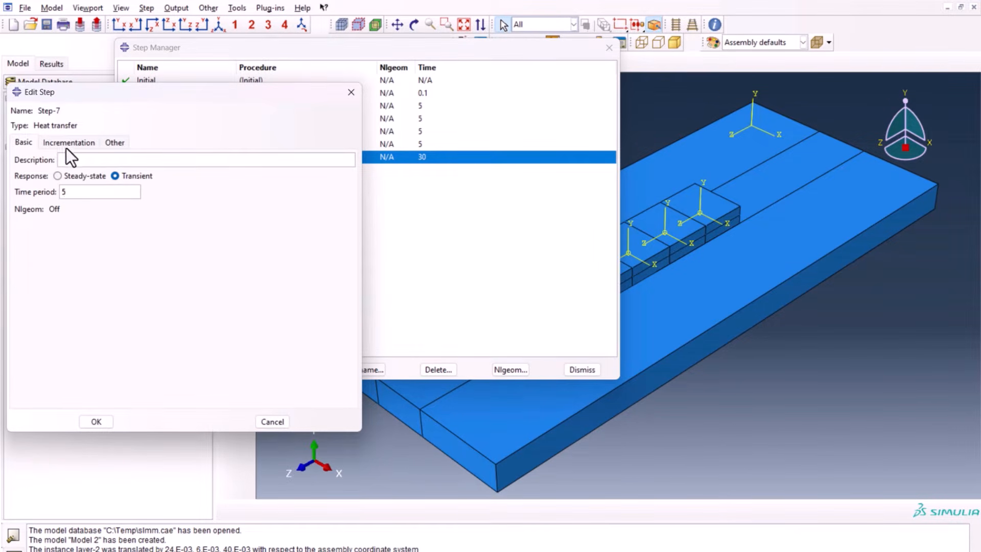
pyautogui.click(66, 146)
pyautogui.click(152, 174)
pyautogui.write('0')
# - Set Step-7's increment sizes to 1e-2 initial, 1e-20 minimum and 2.5 maximum, with a maximum allowable temperature change of 350
pyautogui.doubleClick(96, 204)
pyautogui.write('1e-2')
pyautogui.click(140, 206)
pyautogui.press('BackSpace')
pyautogui.press('BackSpace')
pyautogui.press('BackSpace')
pyautogui.press('BackSpace')
pyautogui.press('BackSpace')
pyautogui.press('BackSpace')
pyautogui.write('1e-20')
pyautogui.doubleClick(168, 205)
pyautogui.write('2.5')
pyautogui.click(202, 241)
pyautogui.write('350')
pyautogui.click(108, 424)
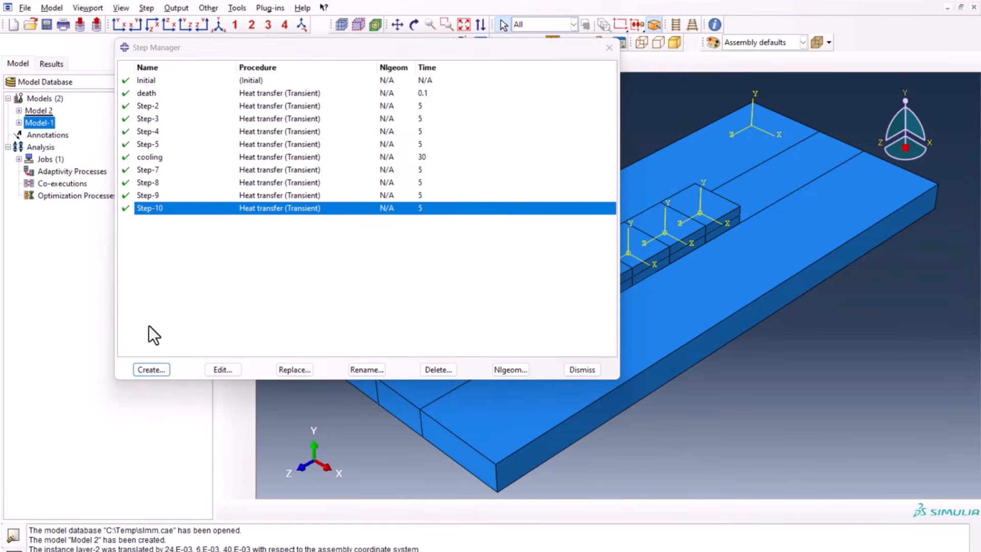
# - Create a heat transfer step named "Cooling final" after Step-10 with a time period of 100
pyautogui.click(155, 367)
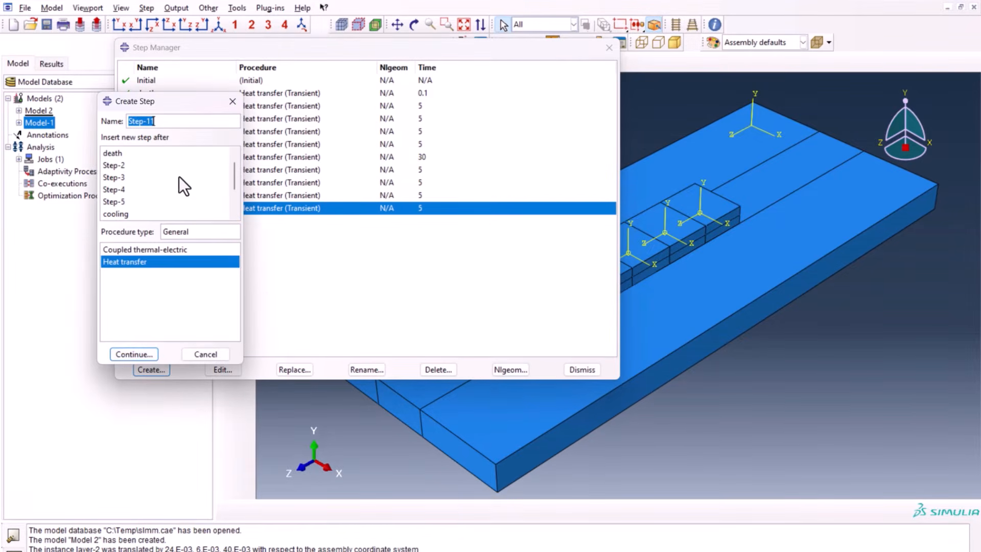
pyautogui.write('Collin')
pyautogui.press('BackSpace')
pyautogui.press('BackSpace')
pyautogui.press('BackSpace')
pyautogui.press('BackSpace')
pyautogui.write('oling final')
pyautogui.click(141, 351)
pyautogui.click(87, 193)
pyautogui.write('100')
# - Set the Cooling final step to 1000 maximum increments, initial increment size 50, minimum 1e-20 and maximum allowable temperature change 350
pyautogui.click(69, 142)
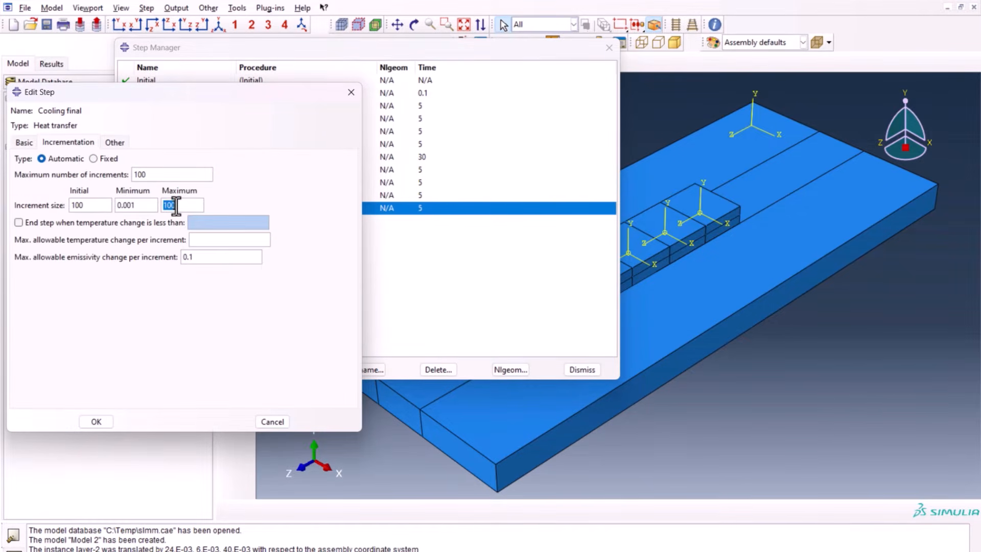
pyautogui.doubleClick(133, 205)
pyautogui.write('1e-20')
pyautogui.click(164, 175)
pyautogui.write('0')
pyautogui.click(205, 240)
pyautogui.write('350')
pyautogui.doubleClick(103, 206)
pyautogui.write('50')
pyautogui.doubleClick(167, 206)
pyautogui.click(97, 421)
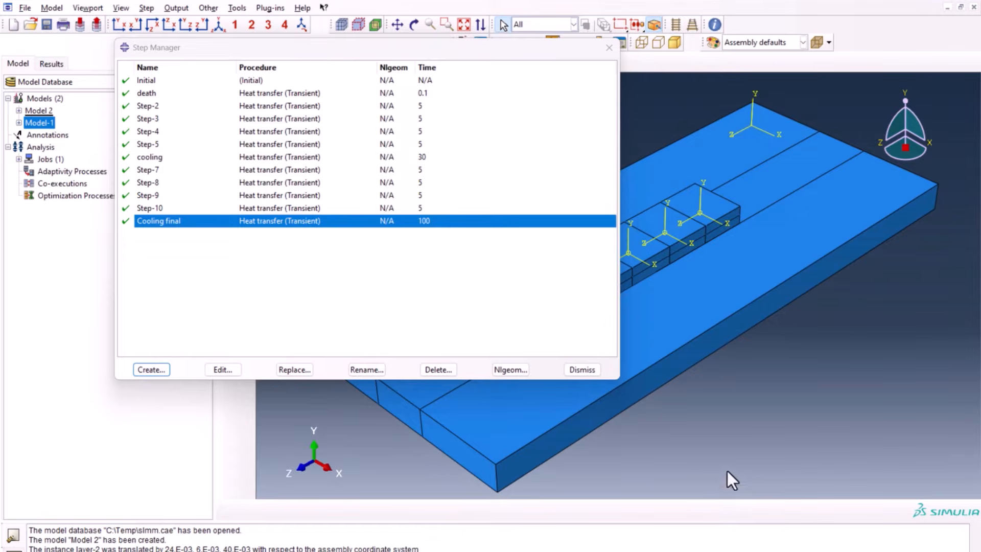
pyautogui.click(157, 208)
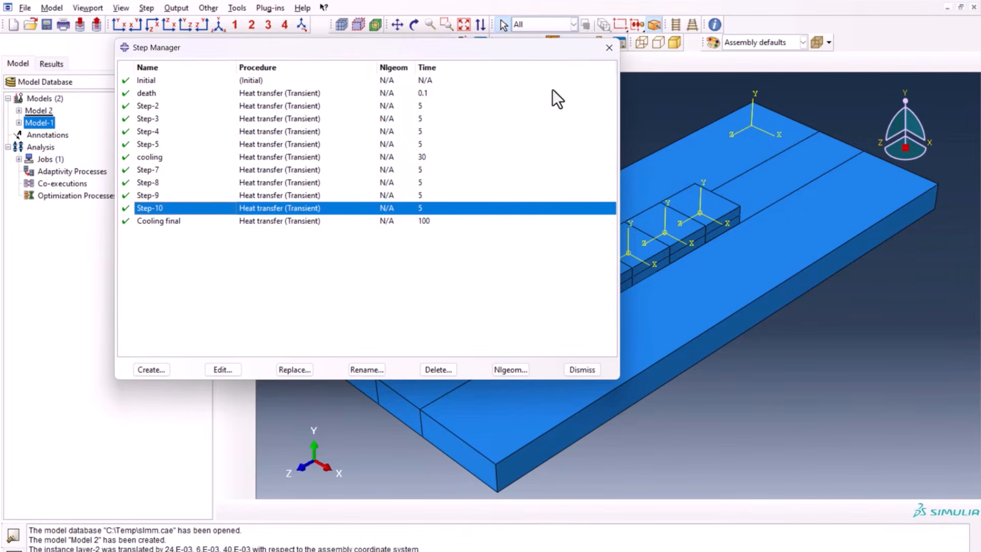
pyautogui.click(609, 48)
# - In the Mesh module, isolate the upper layer's rear end cell in the display
pyautogui.click(284, 62)
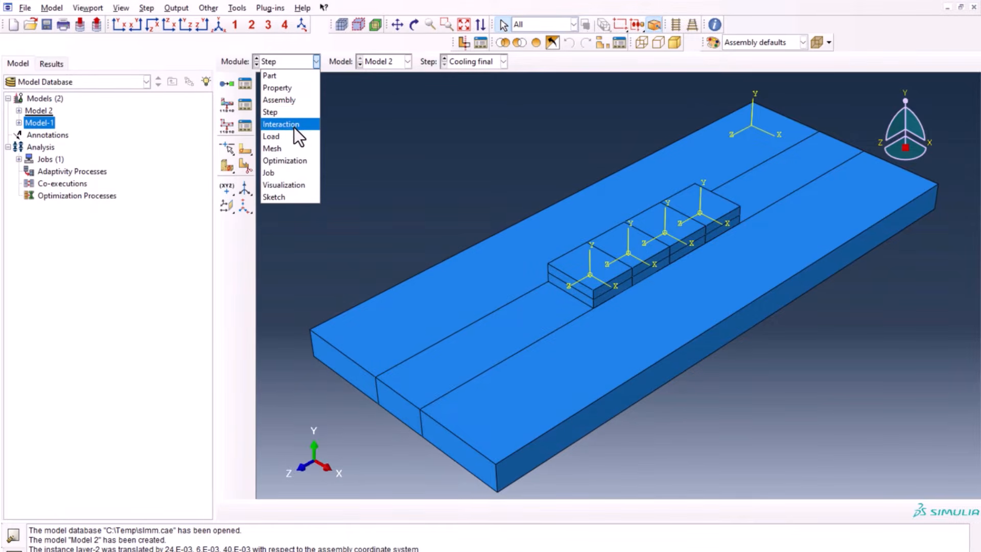
pyautogui.click(293, 148)
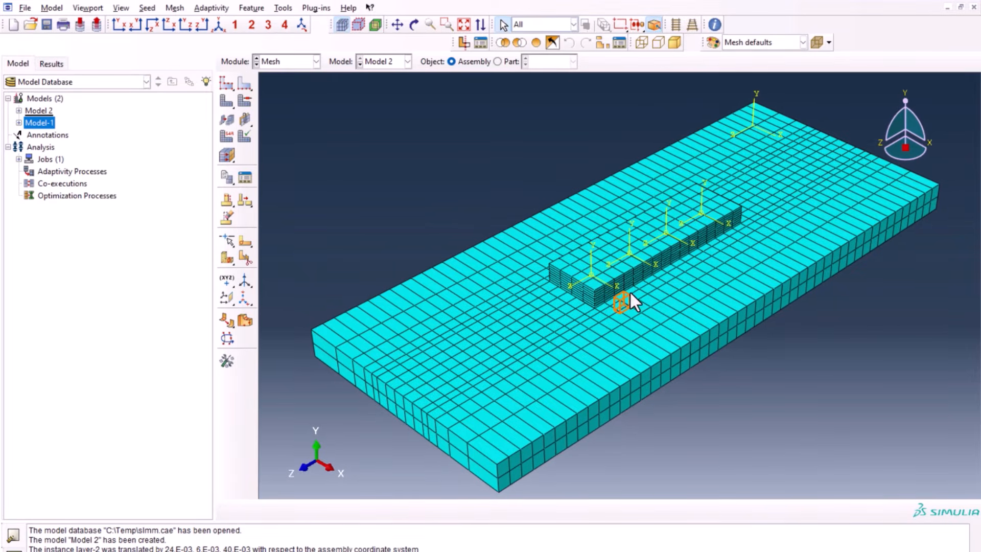
pyautogui.scroll(4, 629, 281)
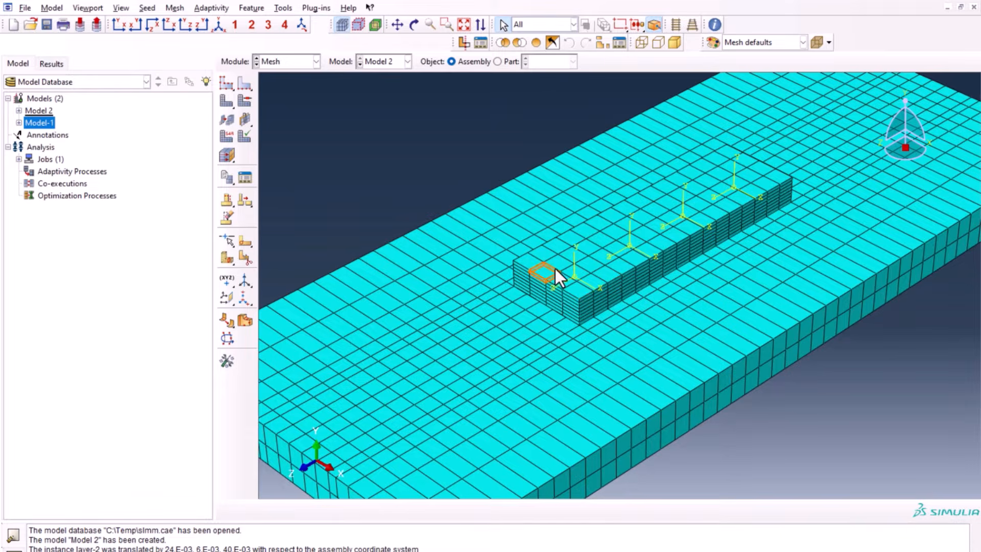
pyautogui.scroll(-2, 467, 152)
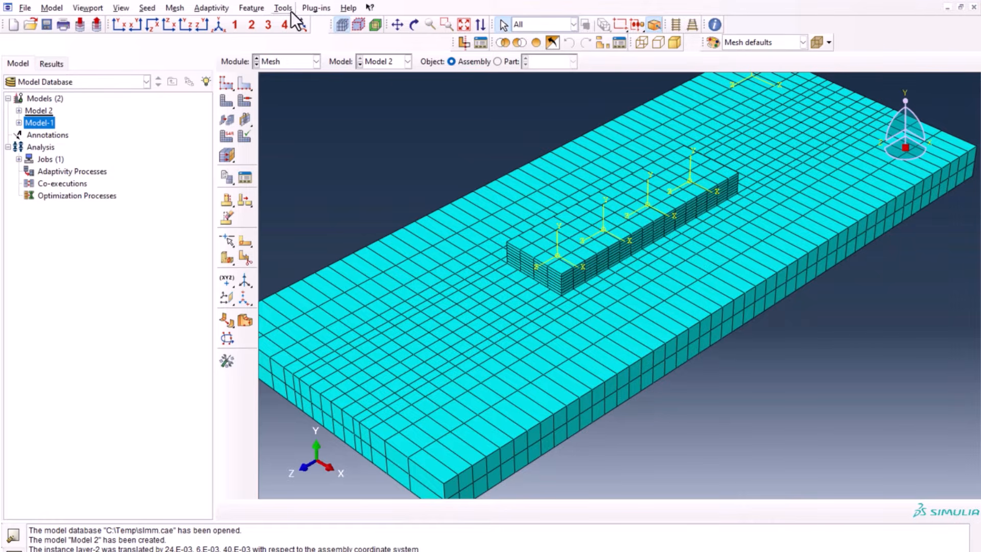
pyautogui.click(558, 29)
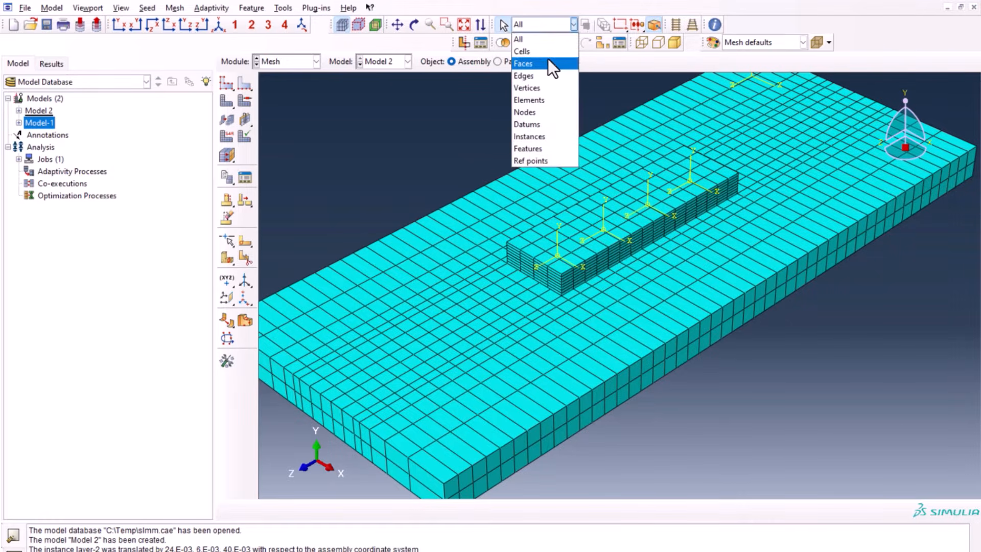
pyautogui.click(548, 59)
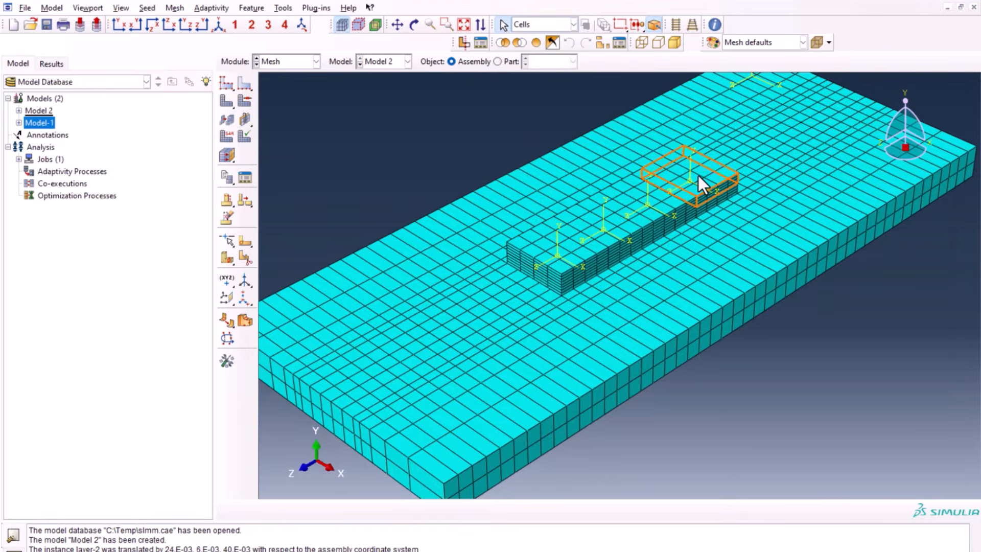
pyautogui.click(697, 177)
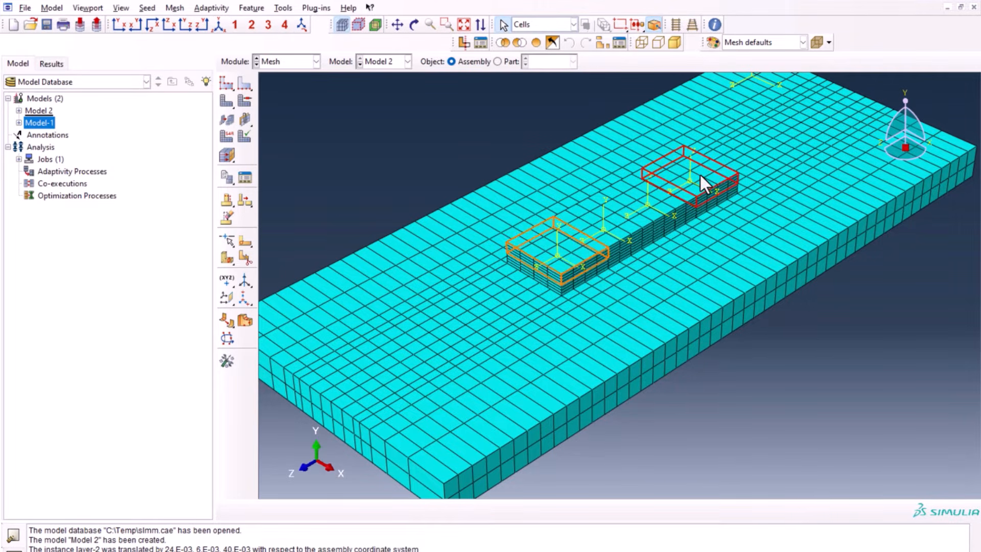
pyautogui.click(503, 43)
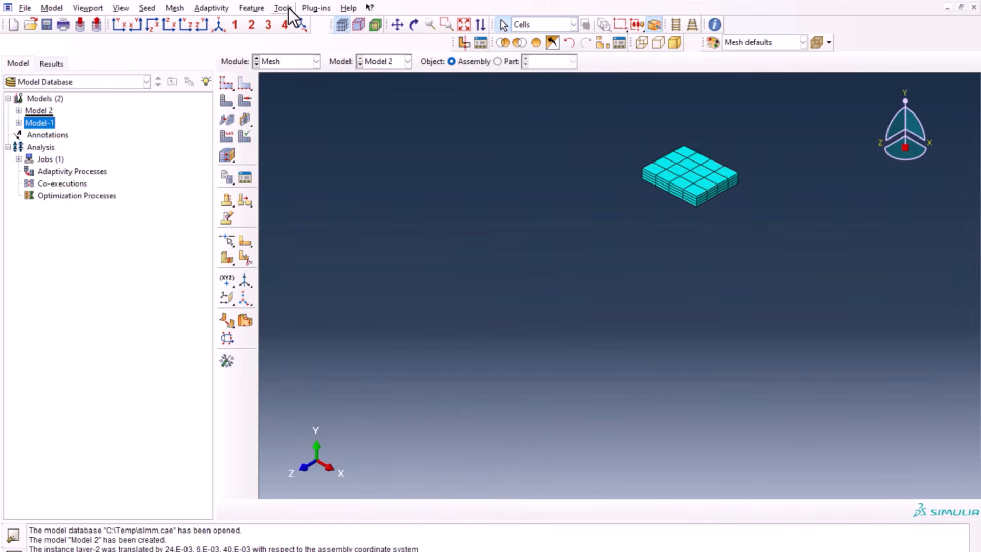
# - Create an element set named layer2-set1 from all elements of the isolated cell and restore the full assembly display
pyautogui.click(282, 8)
pyautogui.moveTo(327, 35)
pyautogui.click(370, 39)
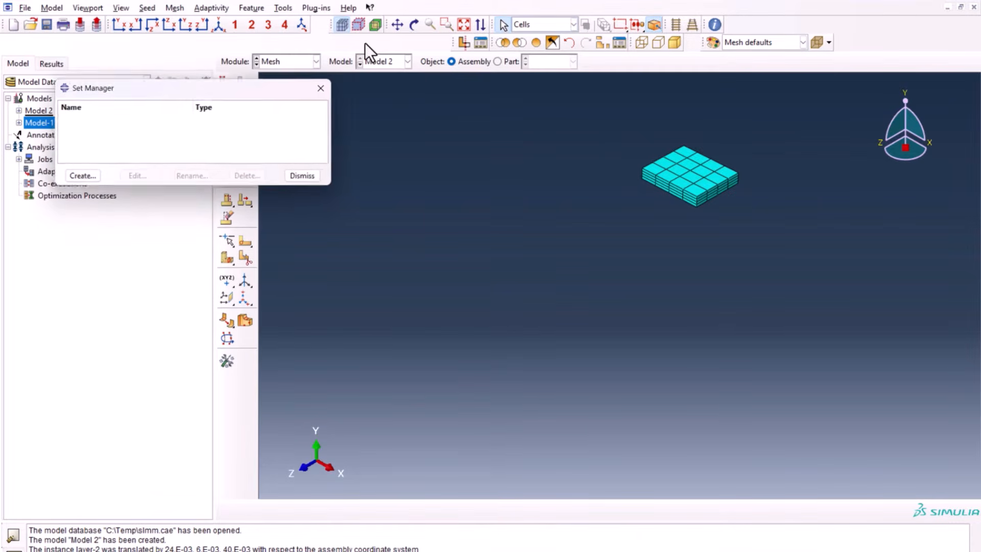
pyautogui.click(84, 176)
pyautogui.write('layer2-set1')
pyautogui.click(105, 164)
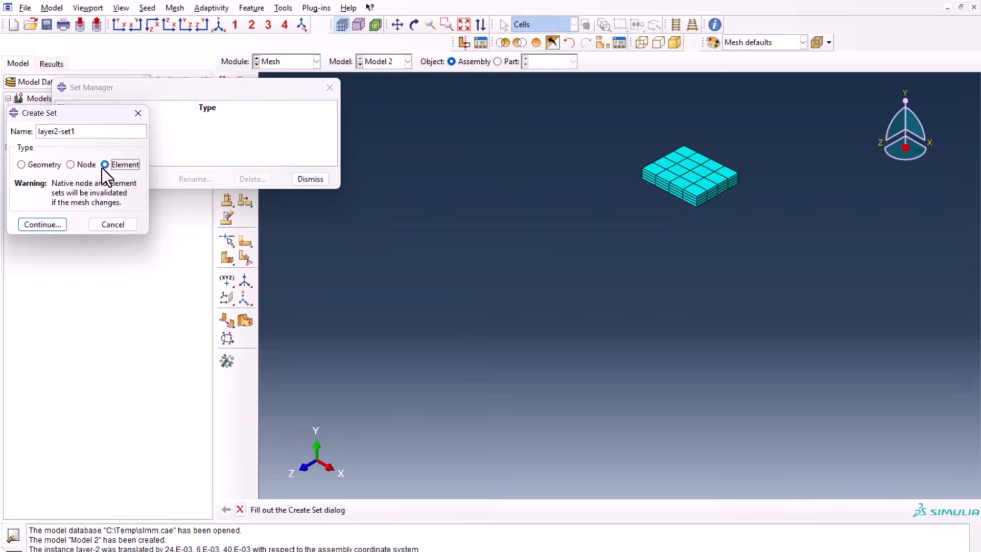
pyautogui.click(43, 224)
pyautogui.moveTo(783, 269); pyautogui.dragTo(613, 125)
pyautogui.middleClick(652, 266)
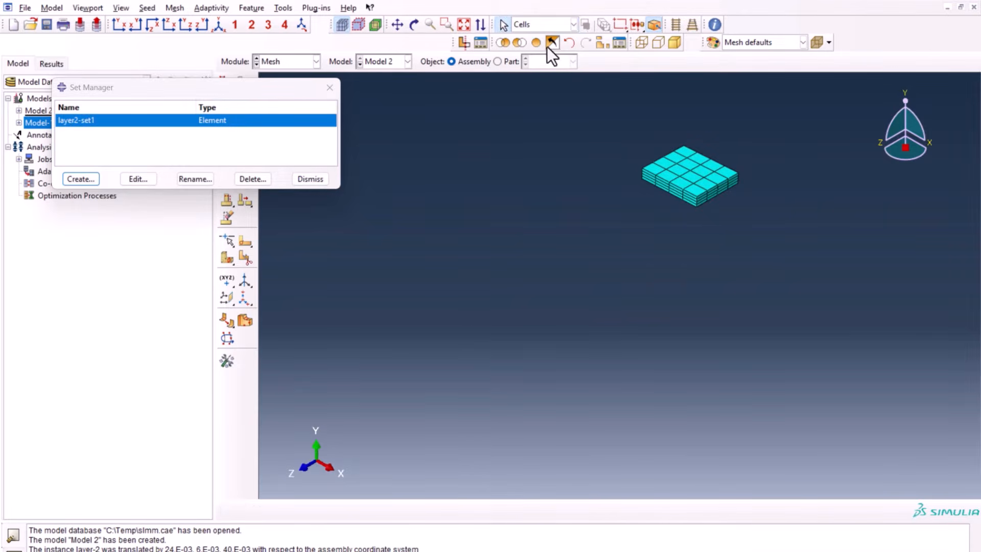
pyautogui.click(503, 42)
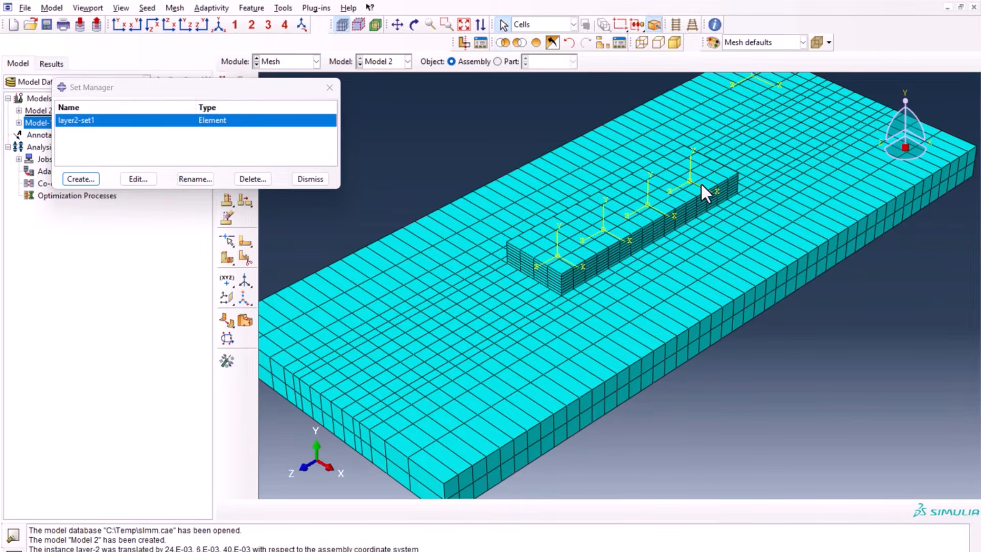
# - Check which elements belong to each of the four sets layer2-set1 through layer2-set4
pyautogui.doubleClick(88, 120)
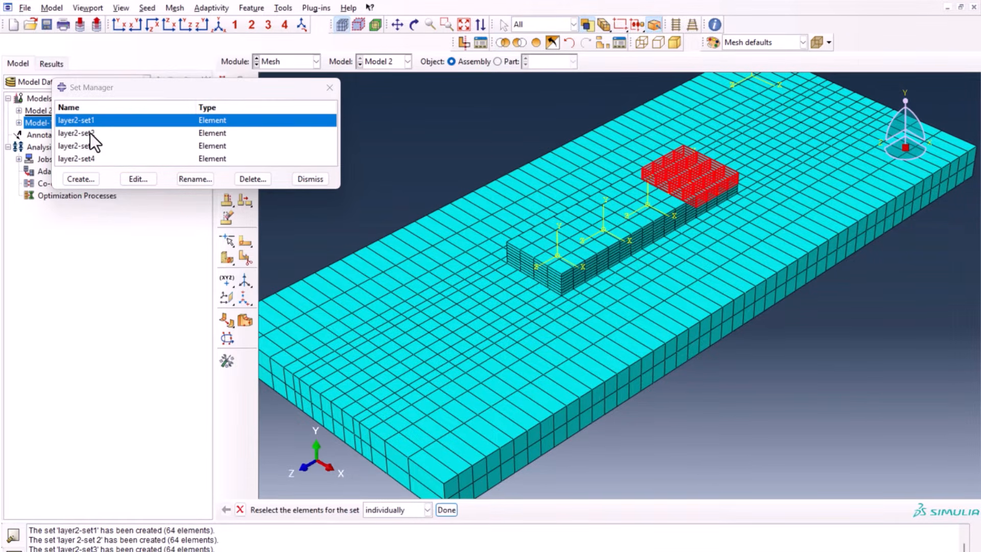
pyautogui.click(90, 133)
pyautogui.click(90, 143)
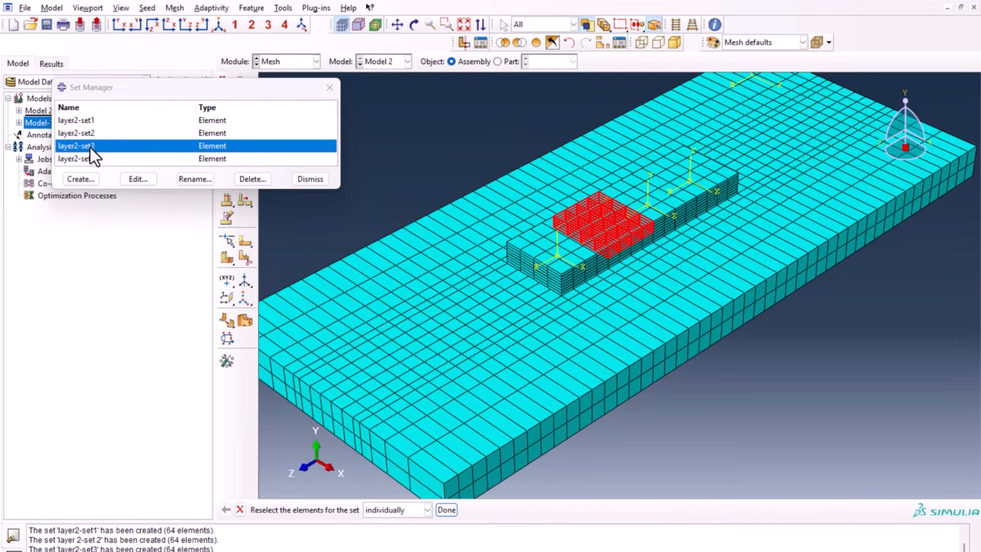
pyautogui.click(90, 158)
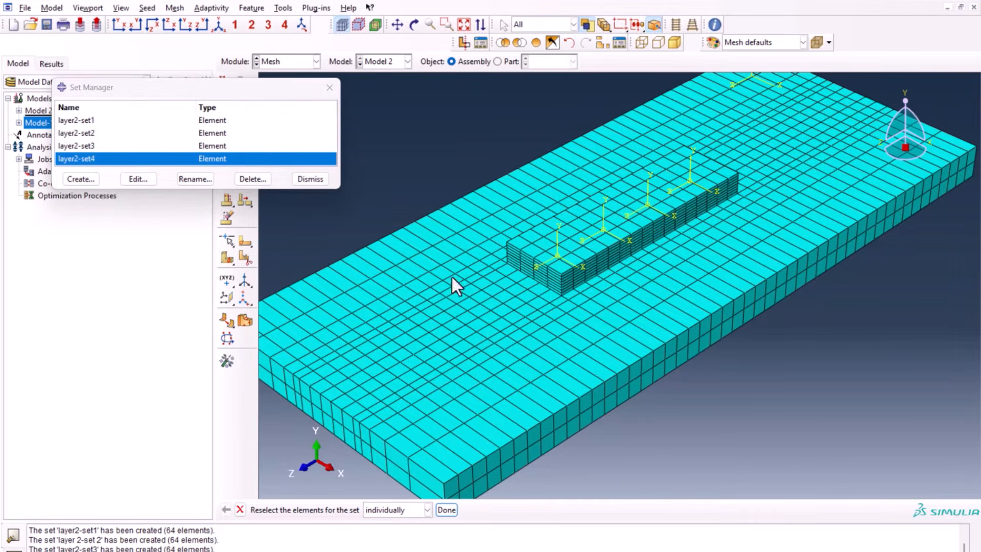
pyautogui.click(241, 510)
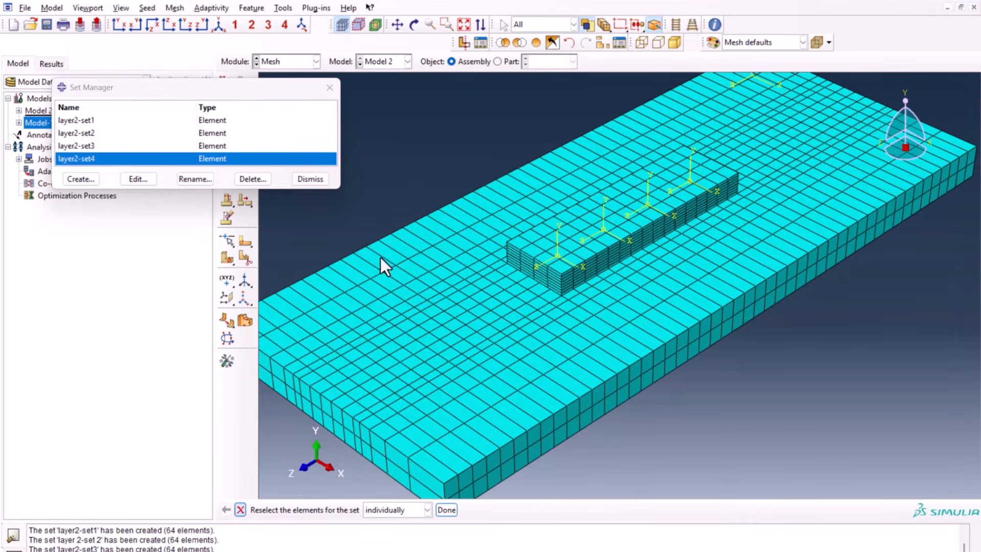
# - Isolate all cells of both deposited layers in the display, hiding the base plate
pyautogui.click(77, 179)
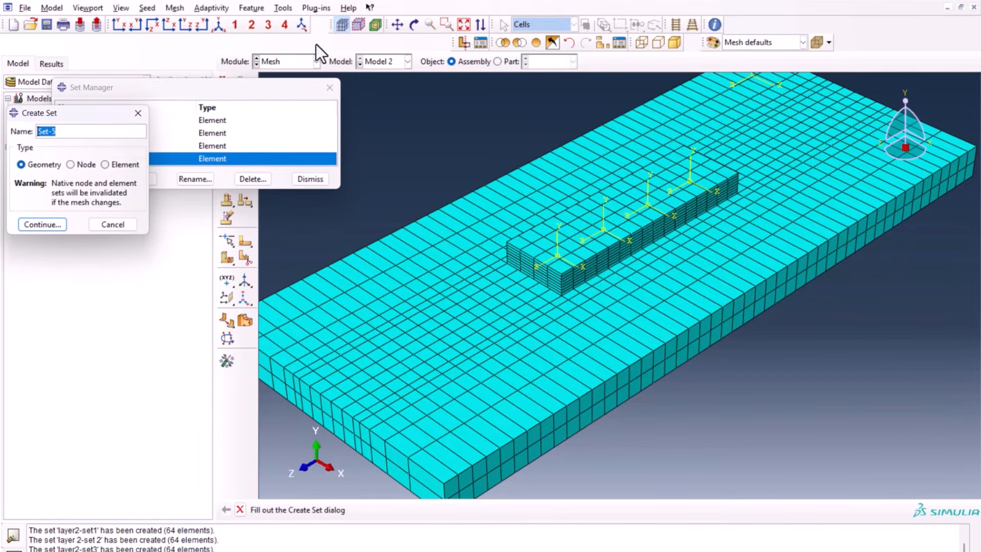
pyautogui.press('Escape')
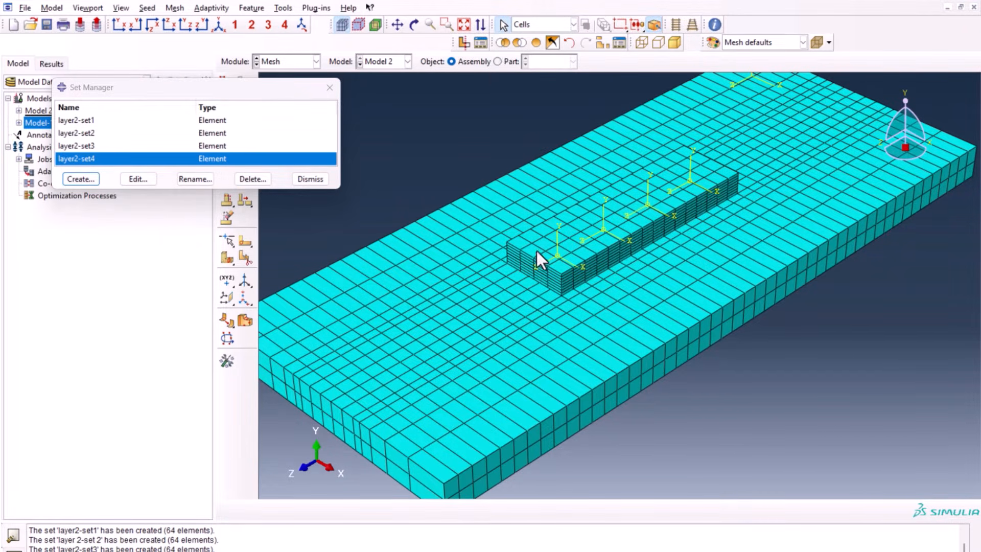
pyautogui.click(577, 250)
pyautogui.keyDown('shift'); pyautogui.click(613, 227); pyautogui.keyUp('shift')
pyautogui.keyDown('shift'); pyautogui.click(664, 206); pyautogui.keyUp('shift')
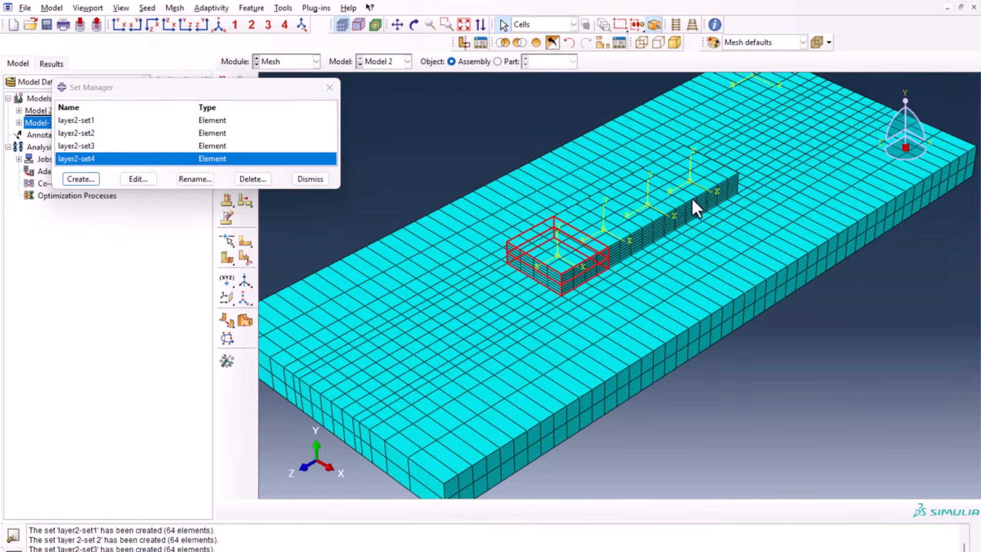
pyautogui.keyDown('shift'); pyautogui.click(719, 200); pyautogui.keyUp('shift')
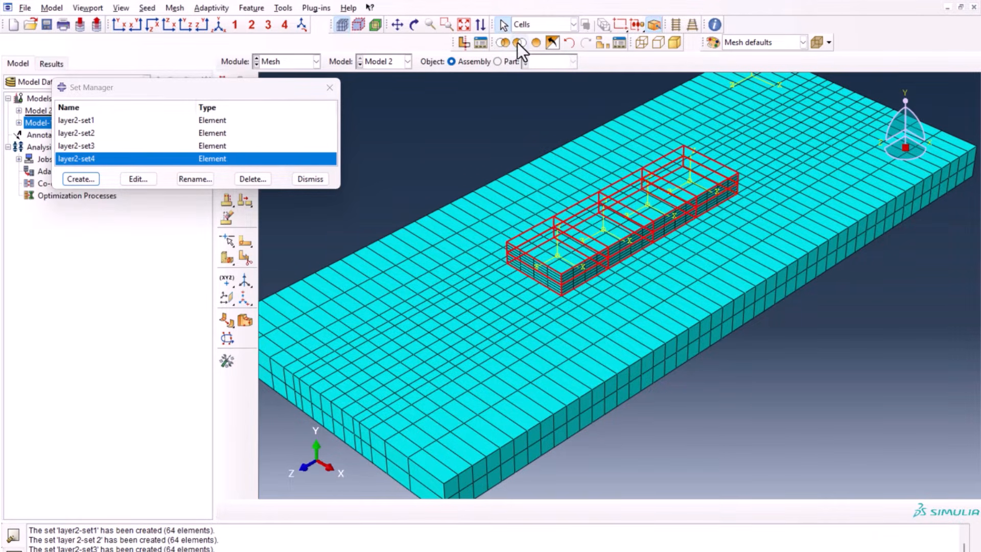
pyautogui.click(503, 43)
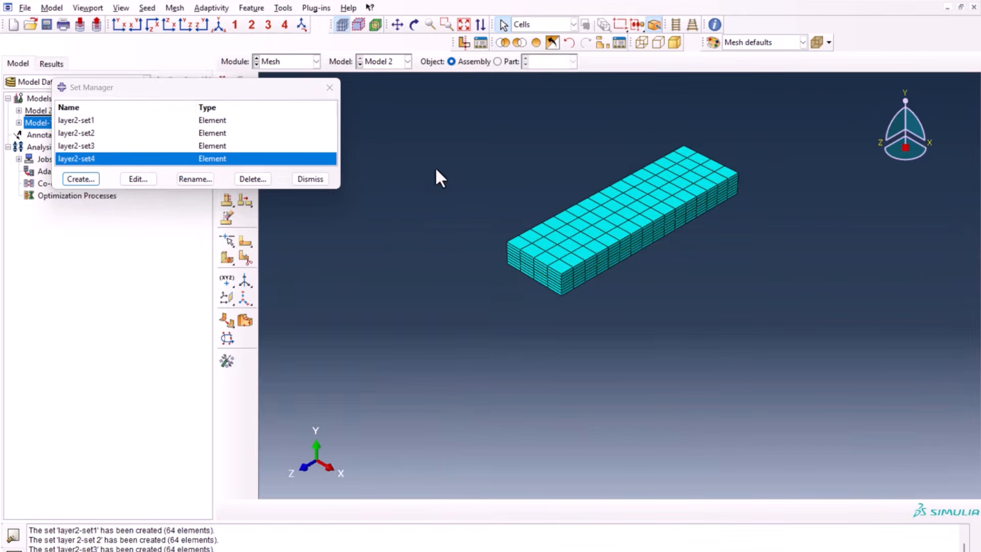
# - Create an element set named "all 2 layers" from every element of both layers and highlight it for checking
pyautogui.click(93, 183)
pyautogui.write('all 2 layers')
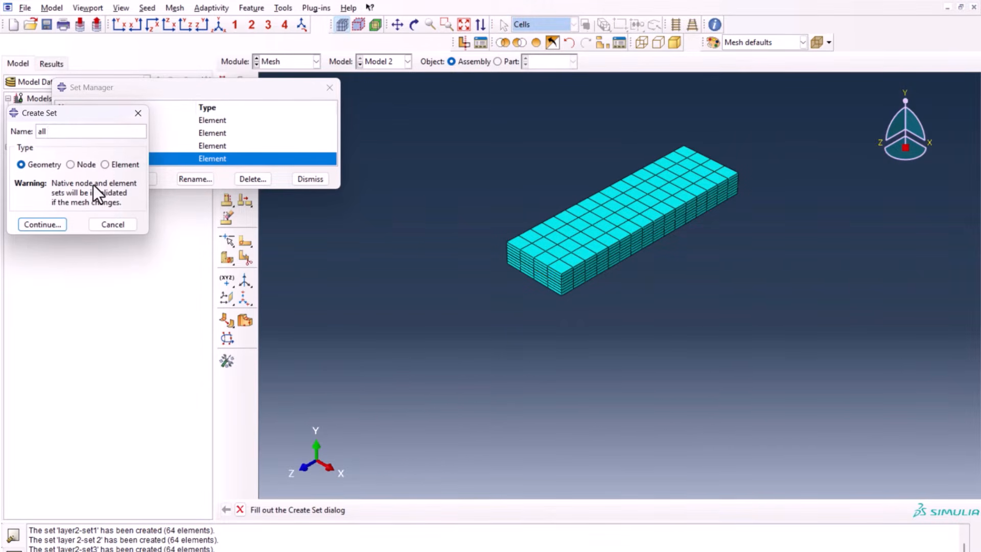
pyautogui.click(115, 163)
pyautogui.click(42, 225)
pyautogui.moveTo(782, 128); pyautogui.dragTo(420, 304)
pyautogui.middleClick(421, 304)
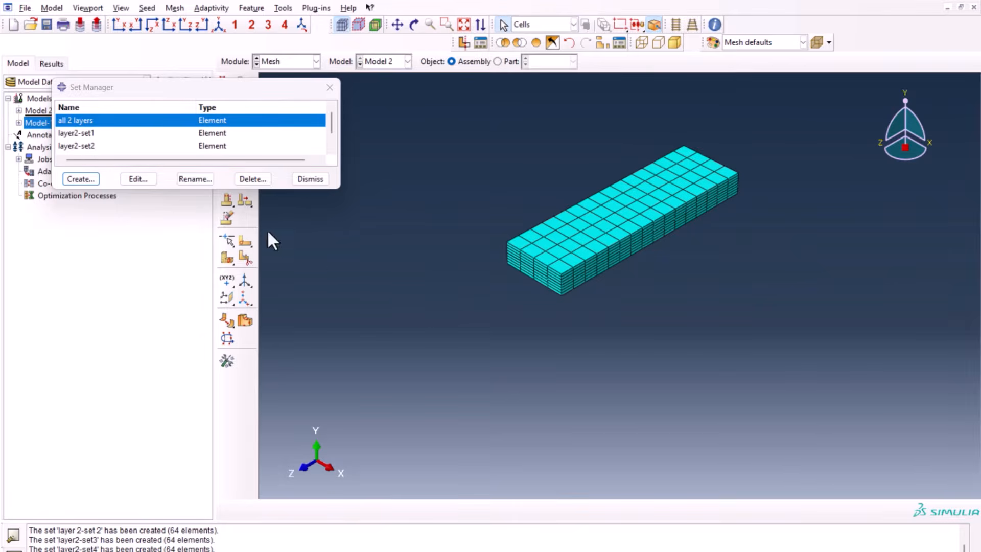
pyautogui.doubleClick(87, 121)
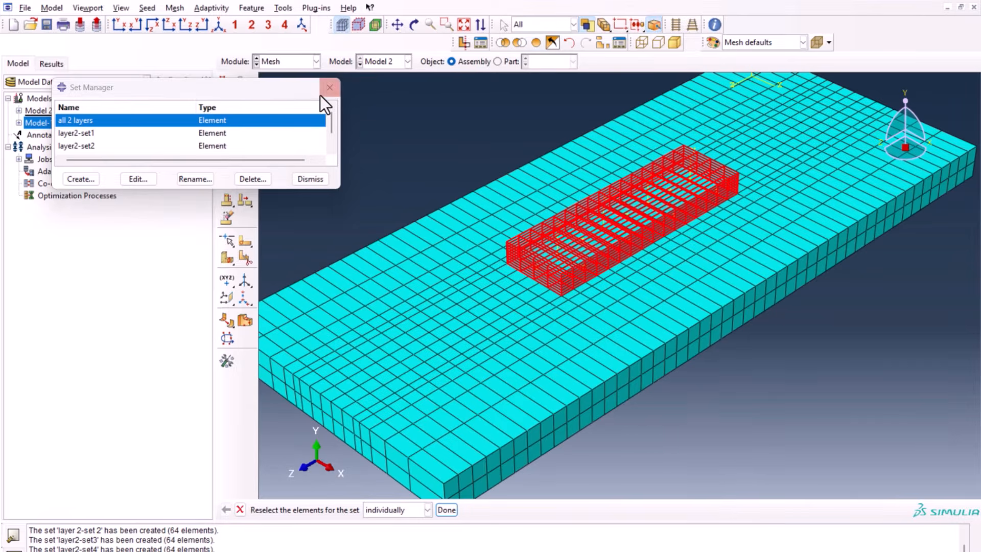
# - Open the interaction manager of Model 2 and review the settings of the model change Int-3 in Step-3
pyautogui.click(326, 83)
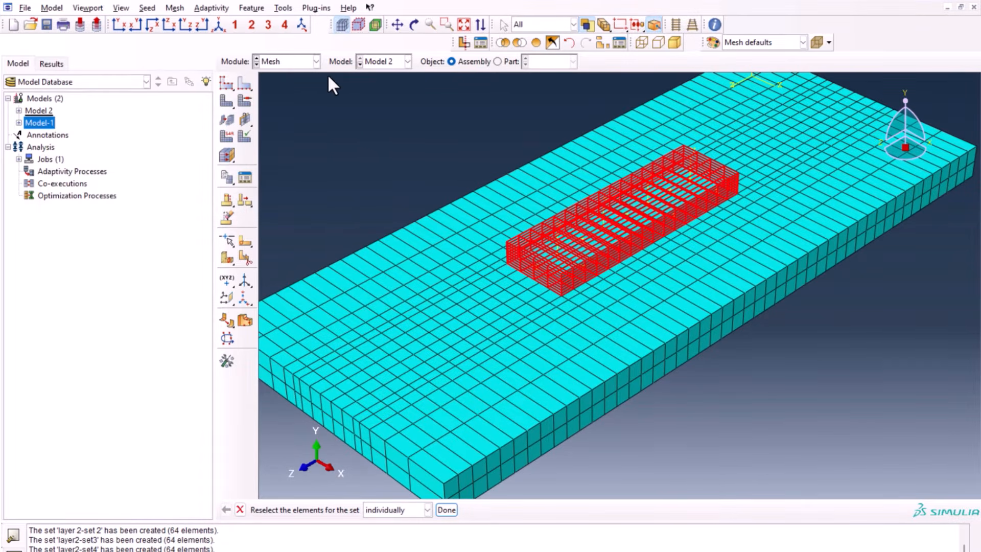
pyautogui.click(297, 66)
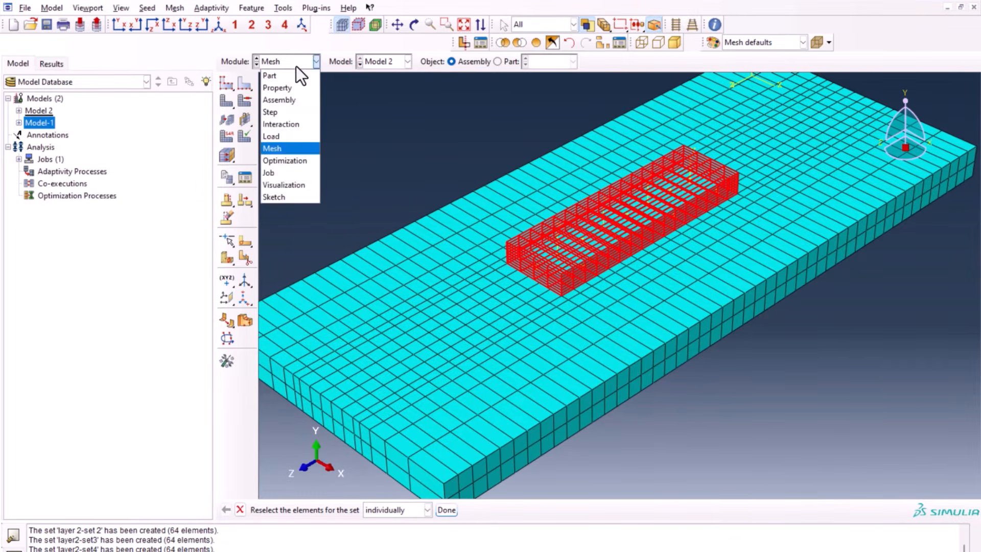
pyautogui.click(286, 125)
pyautogui.click(245, 84)
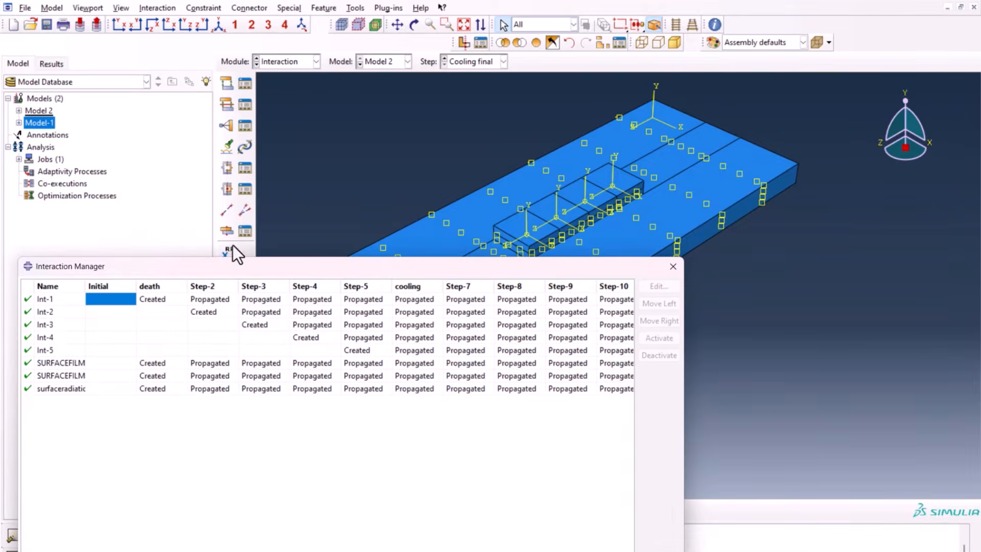
pyautogui.click(162, 299)
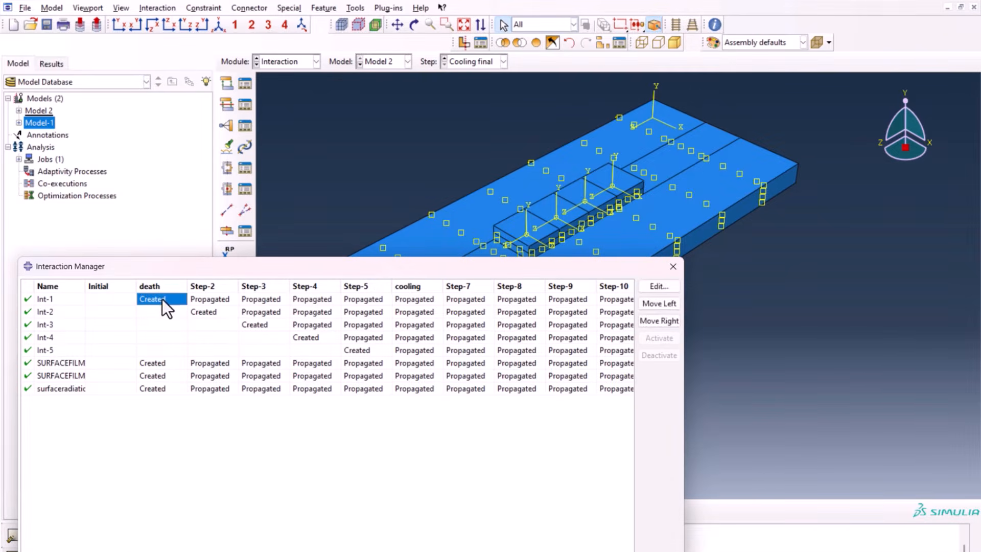
pyautogui.click(213, 310)
pyautogui.doubleClick(259, 326)
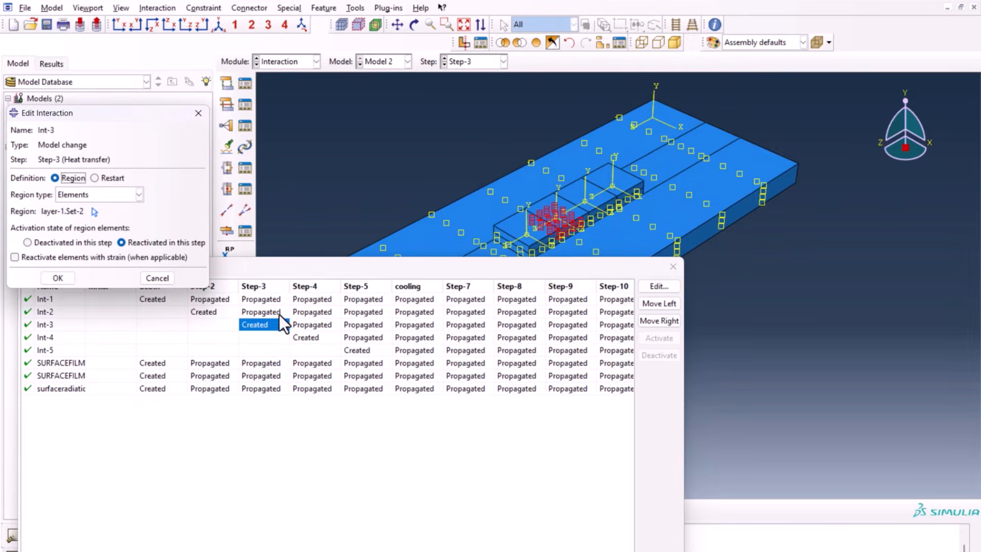
pyautogui.click(157, 278)
pyautogui.moveTo(225, 264); pyautogui.dragTo(225, 154)
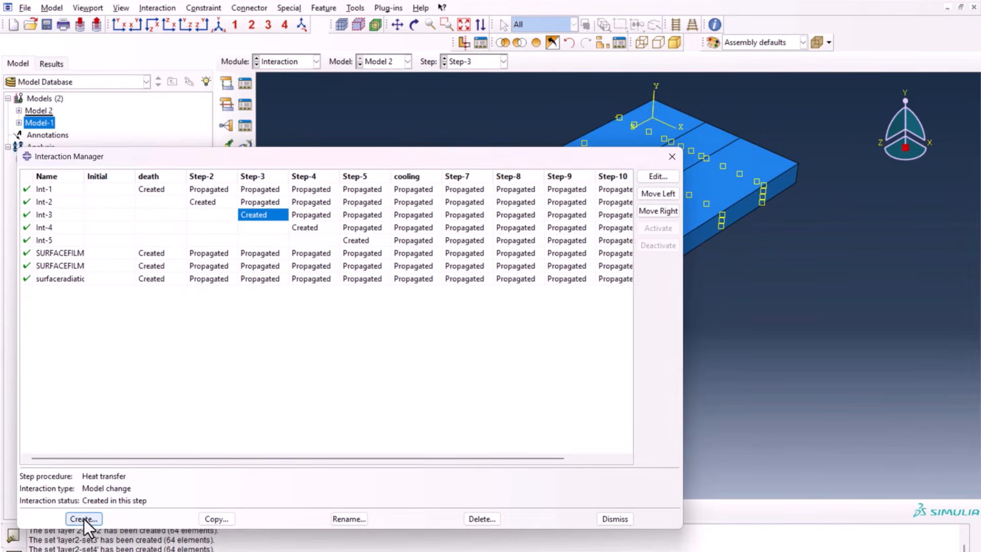
# - Start a new model change interaction named Int-6 in Step-7
pyautogui.click(84, 518)
pyautogui.click(65, 131)
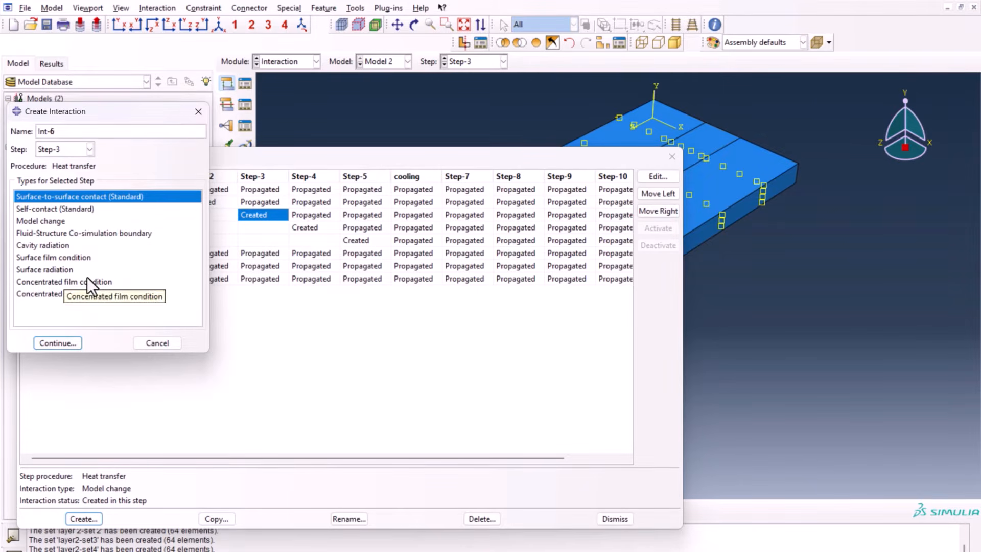
pyautogui.click(76, 221)
pyautogui.click(73, 149)
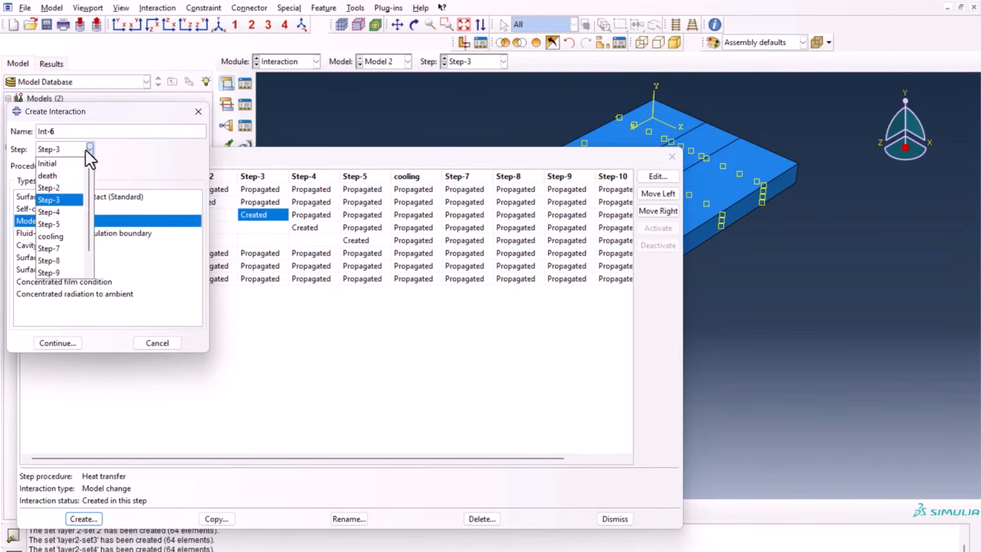
pyautogui.click(64, 247)
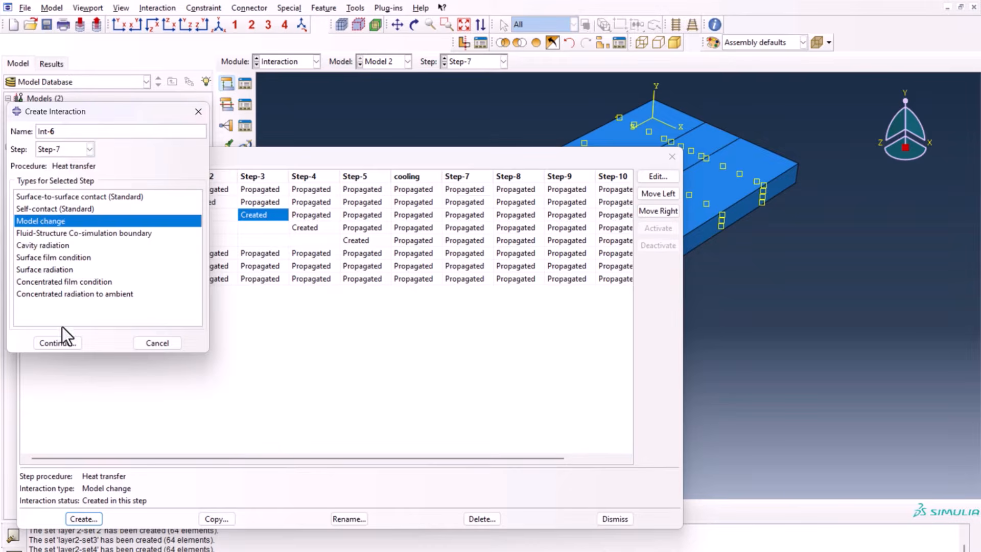
pyautogui.click(69, 342)
# - Assign the element set layer2-set1 as the Step-7 model change region, reactivated in this step, and check it on the model
pyautogui.click(113, 199)
pyautogui.click(102, 243)
pyautogui.click(143, 244)
pyautogui.click(76, 212)
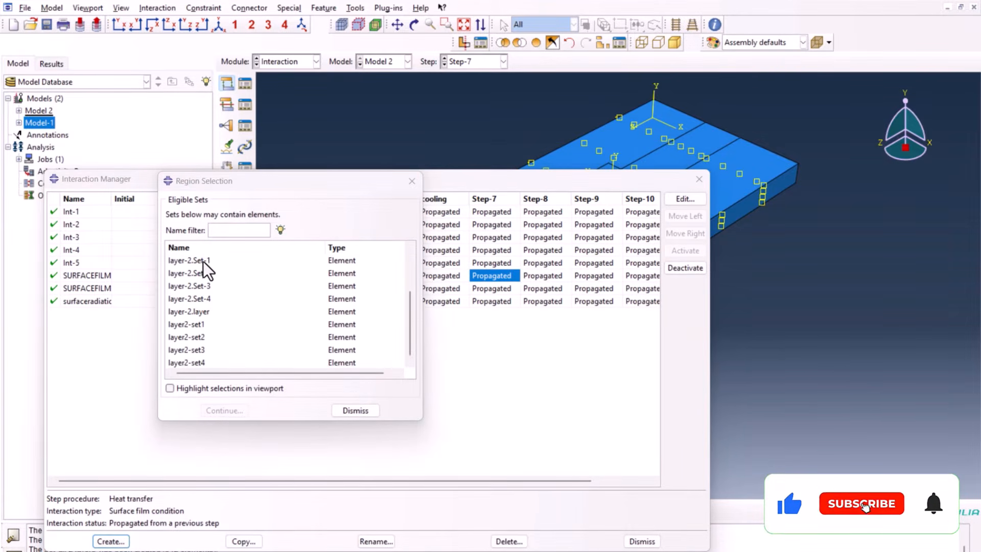
pyautogui.scroll(2, 205, 262)
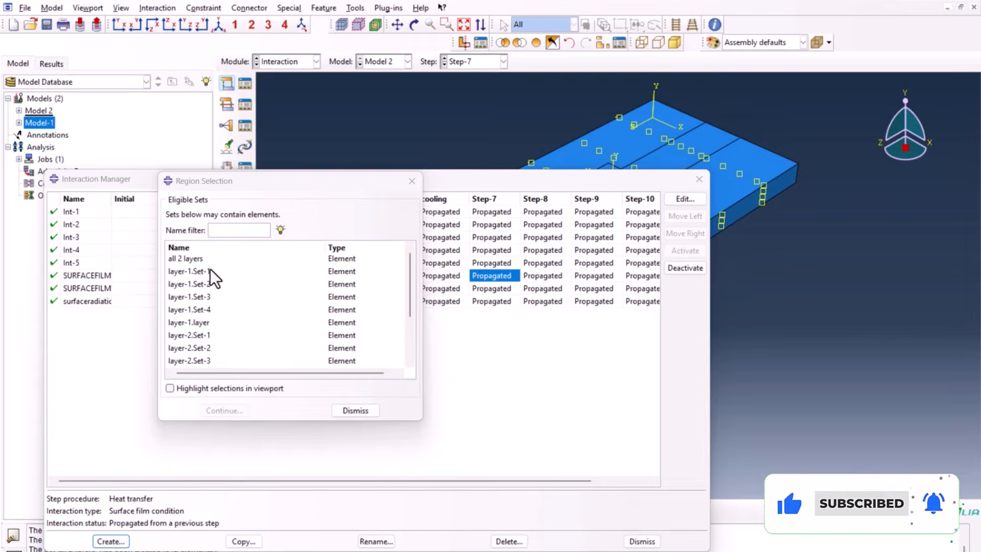
pyautogui.scroll(-2, 204, 286)
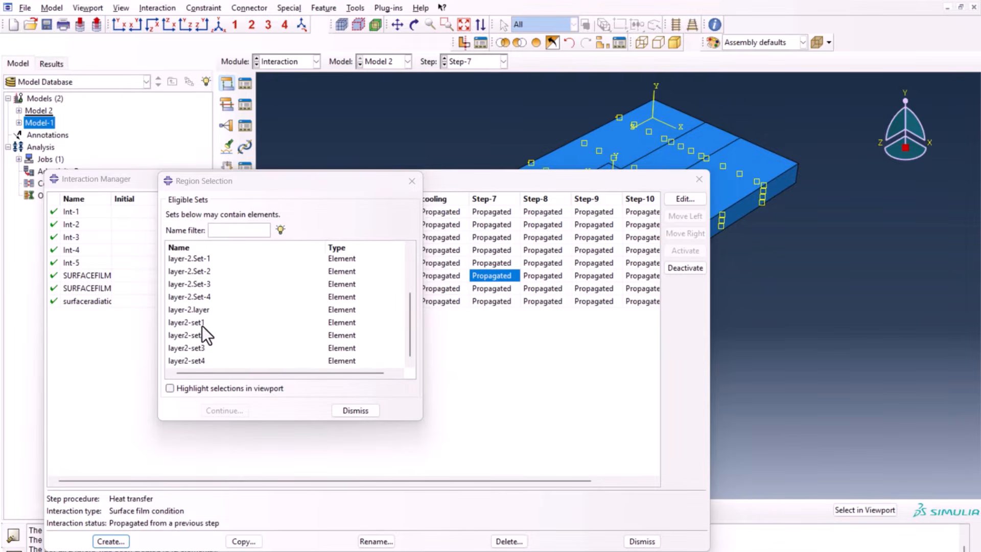
pyautogui.click(179, 325)
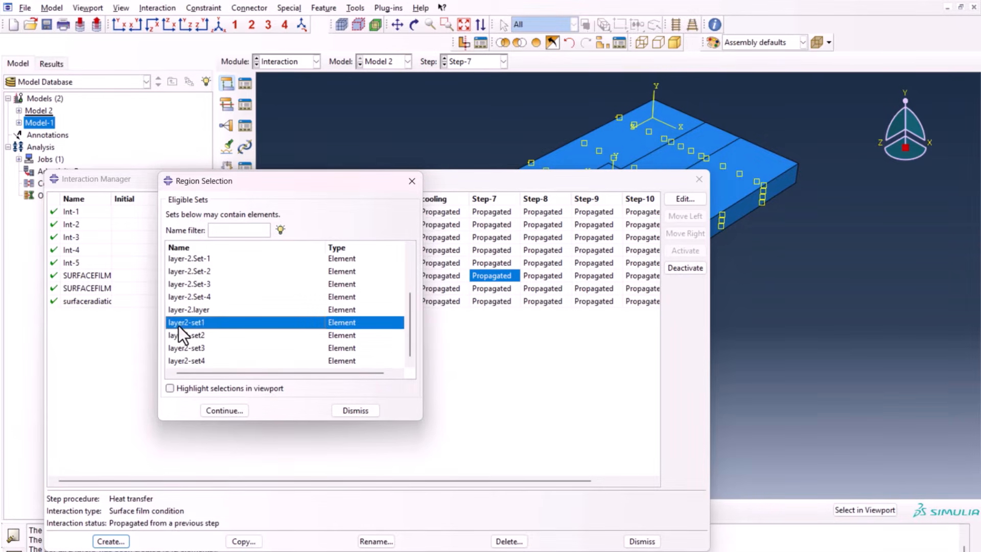
pyautogui.click(226, 413)
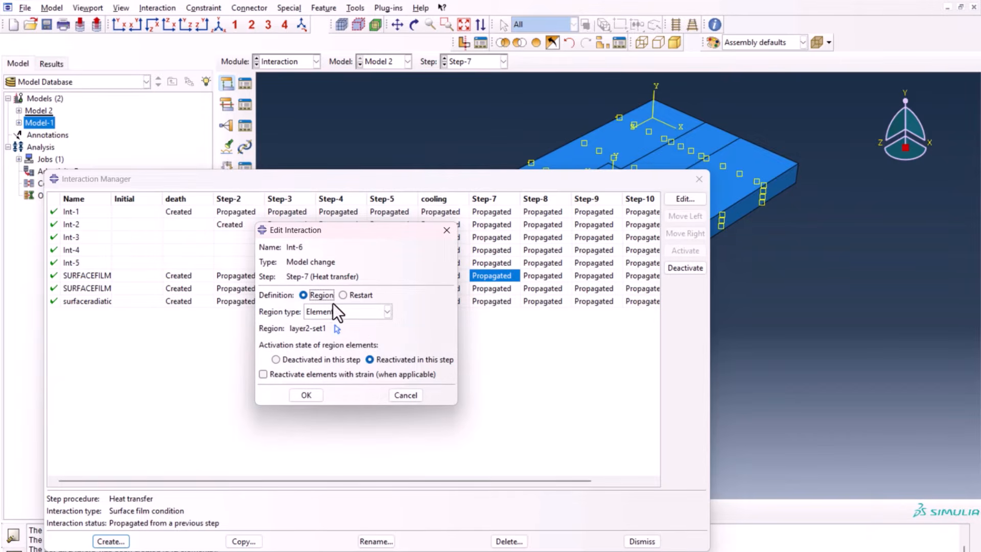
pyautogui.press('Return')
pyautogui.moveTo(536, 180); pyautogui.dragTo(562, 312)
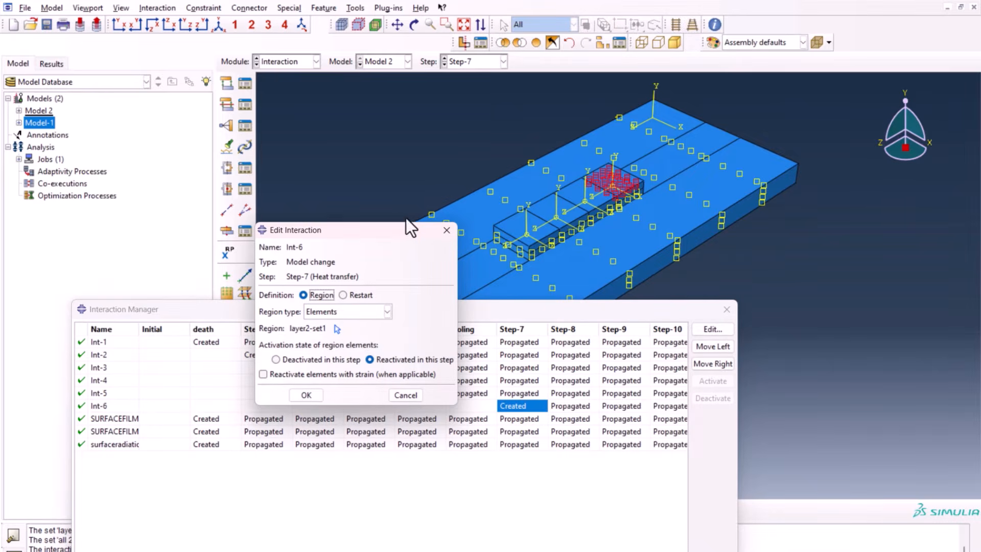
pyautogui.press('Return')
# - Check the regions of the model changes Int-6 through Int-9, which are created in Step-7 through Step-10
pyautogui.moveTo(416, 309); pyautogui.dragTo(464, 317)
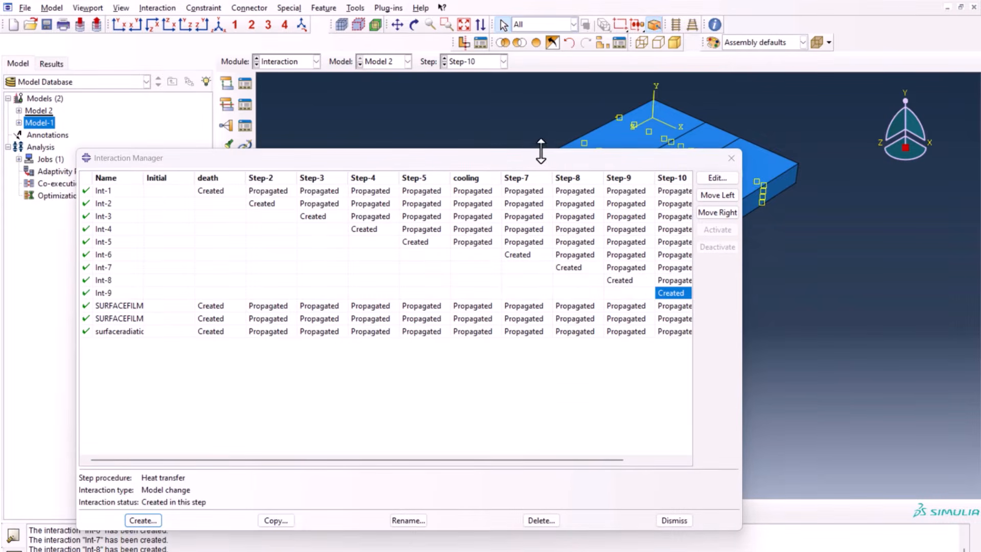
pyautogui.moveTo(540, 151); pyautogui.dragTo(597, 297)
pyautogui.click(586, 388)
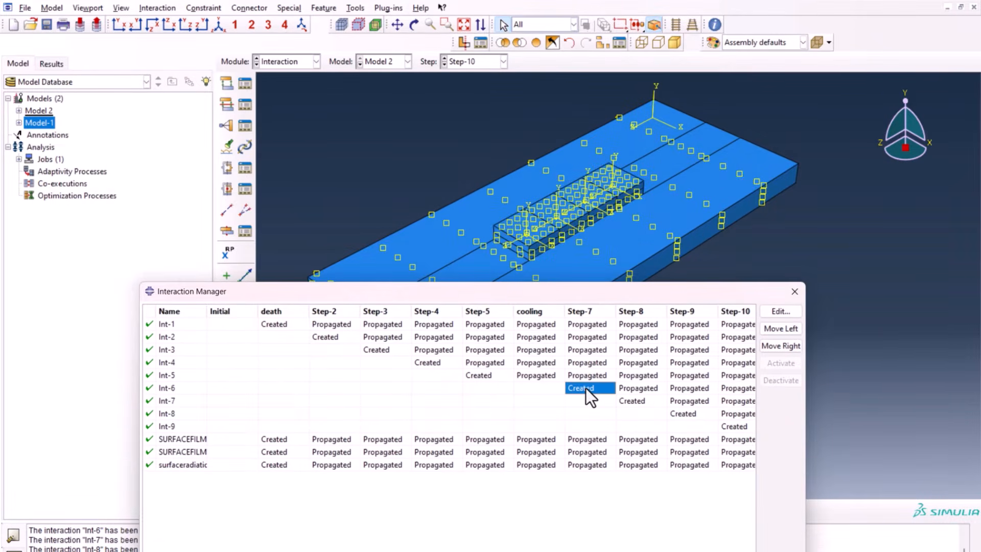
pyautogui.doubleClick(586, 388)
pyautogui.doubleClick(638, 403)
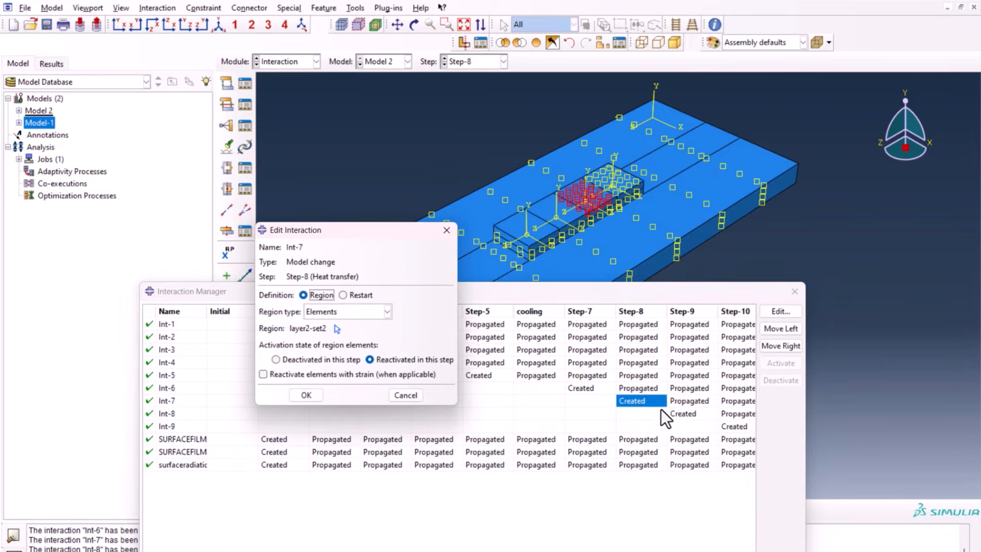
pyautogui.doubleClick(678, 414)
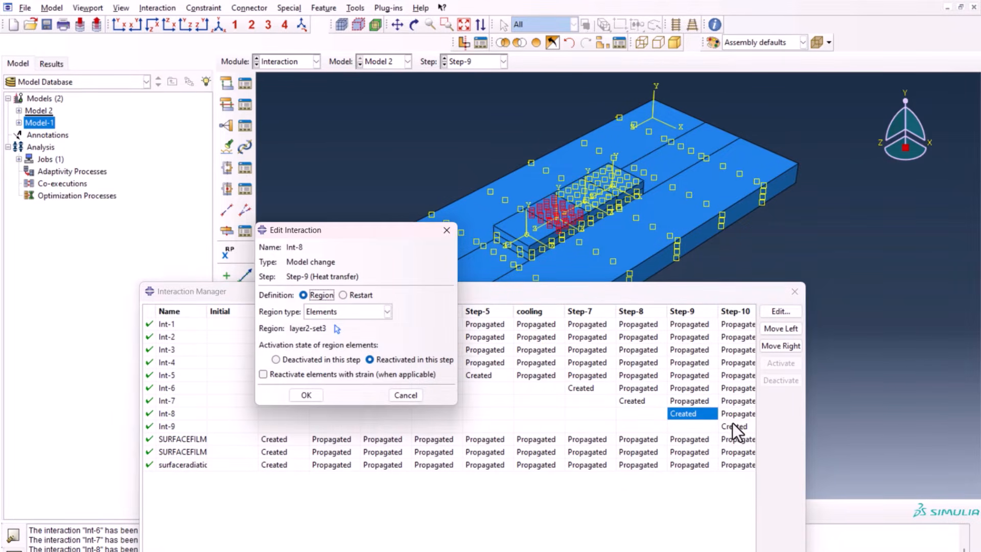
pyautogui.doubleClick(734, 428)
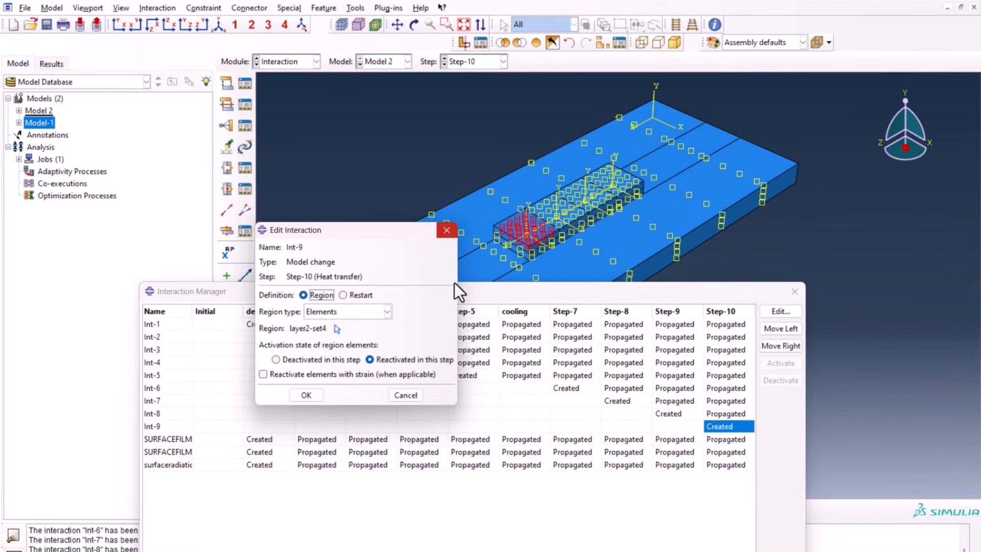
pyautogui.click(447, 231)
# - Change the region deactivated by Int-1 in the death step to the element set "all 2 layers"
pyautogui.moveTo(460, 292); pyautogui.dragTo(398, 96)
pyautogui.moveTo(745, 256); pyautogui.dragTo(949, 245)
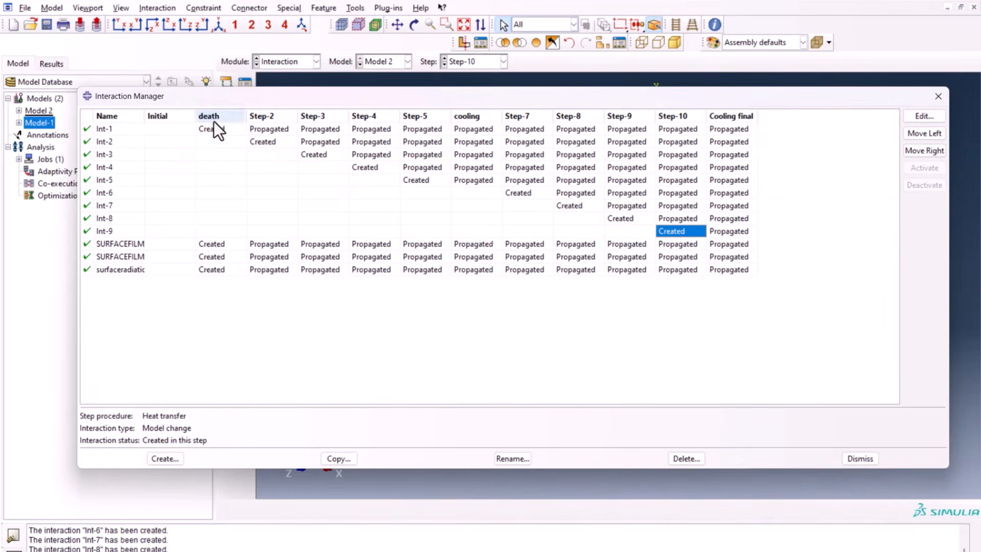
pyautogui.moveTo(531, 94); pyautogui.dragTo(505, 301)
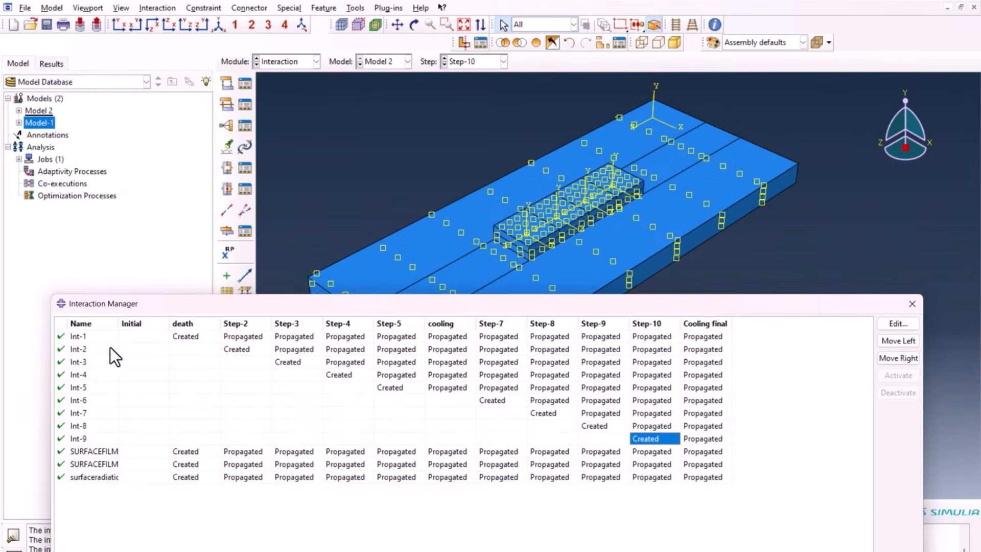
pyautogui.click(196, 337)
pyautogui.doubleClick(196, 338)
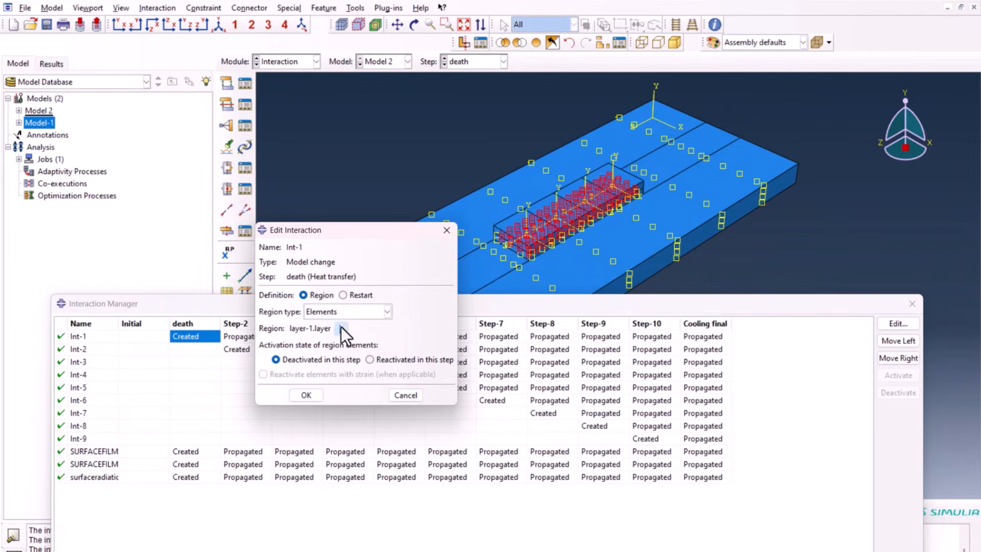
pyautogui.press('Escape')
pyautogui.moveTo(613, 304); pyautogui.dragTo(568, 154)
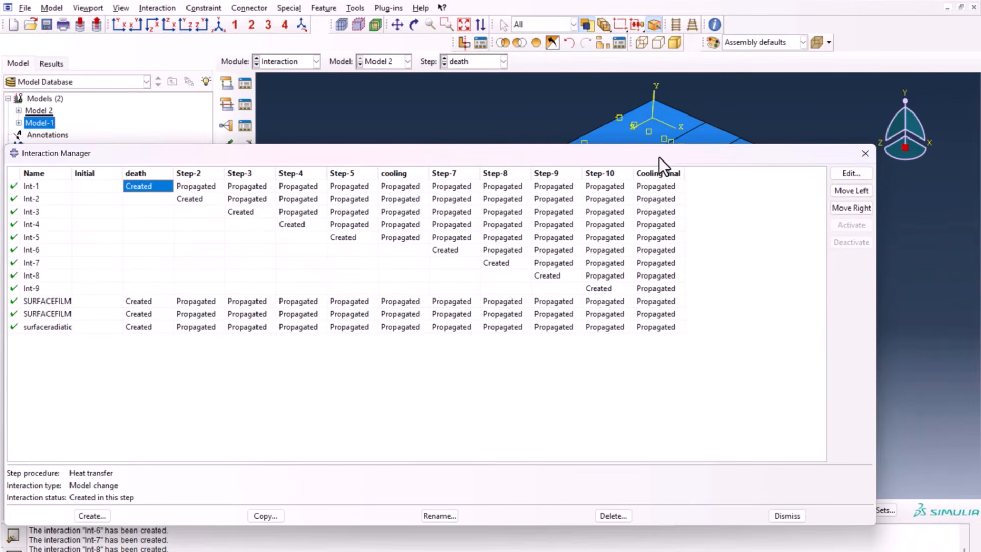
pyautogui.moveTo(658, 157); pyautogui.dragTo(648, 84)
pyautogui.click(885, 510)
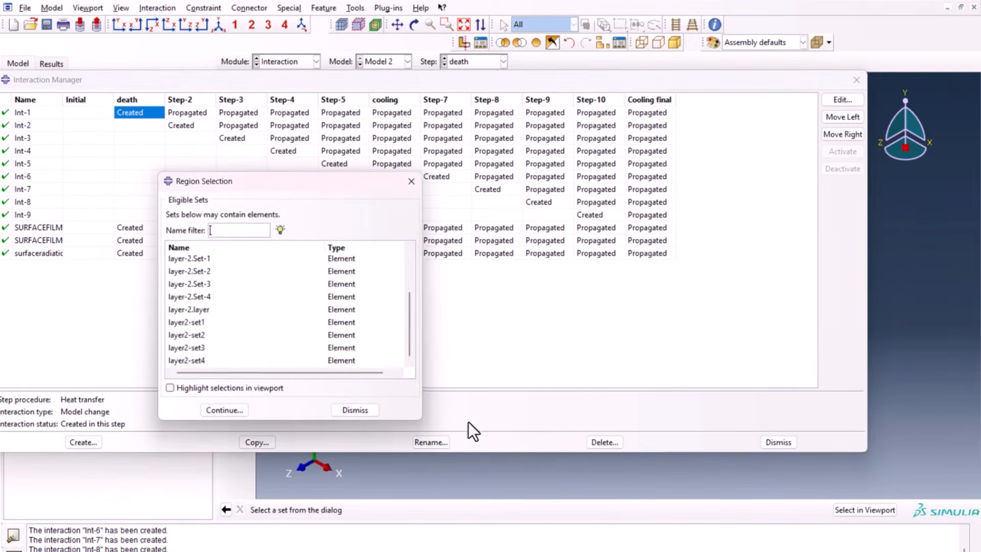
pyautogui.scroll(1, 188, 271)
pyautogui.click(188, 260)
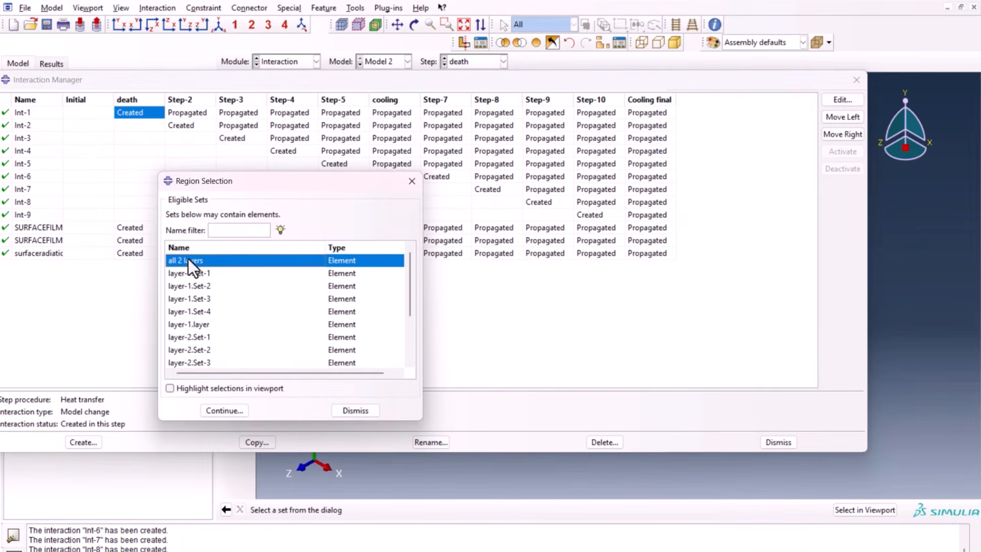
pyautogui.click(225, 410)
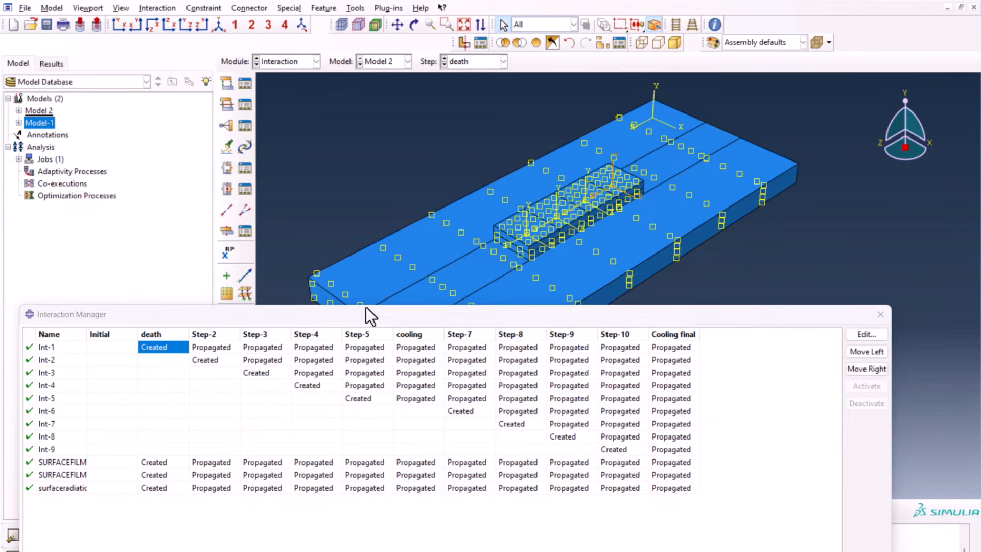
pyautogui.click(232, 361)
pyautogui.click(271, 372)
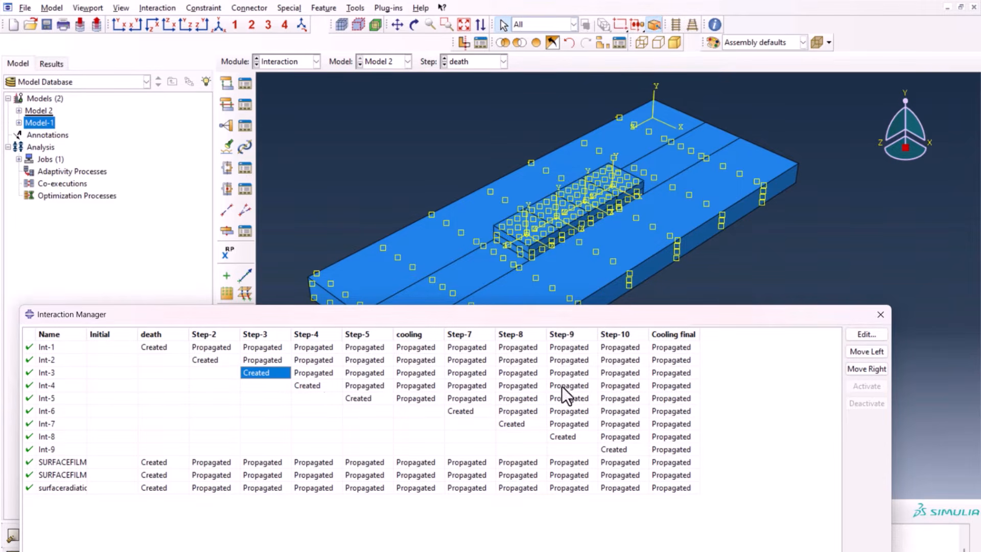
# - Reopen the surface selection of SURFACEFILMinconel in the death step and add the top faces of the four second-layer blocks
pyautogui.click(181, 317)
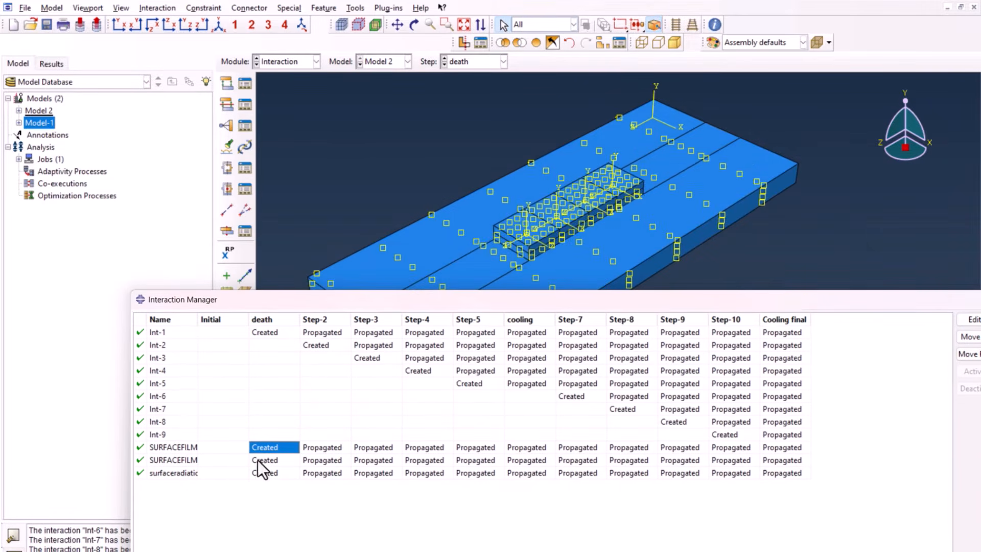
pyautogui.doubleClick(265, 449)
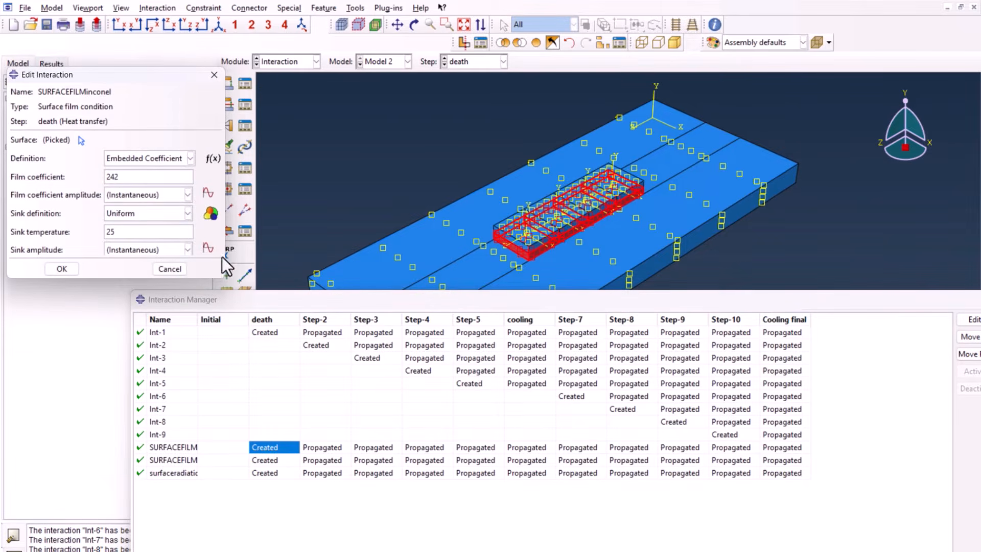
pyautogui.click(80, 140)
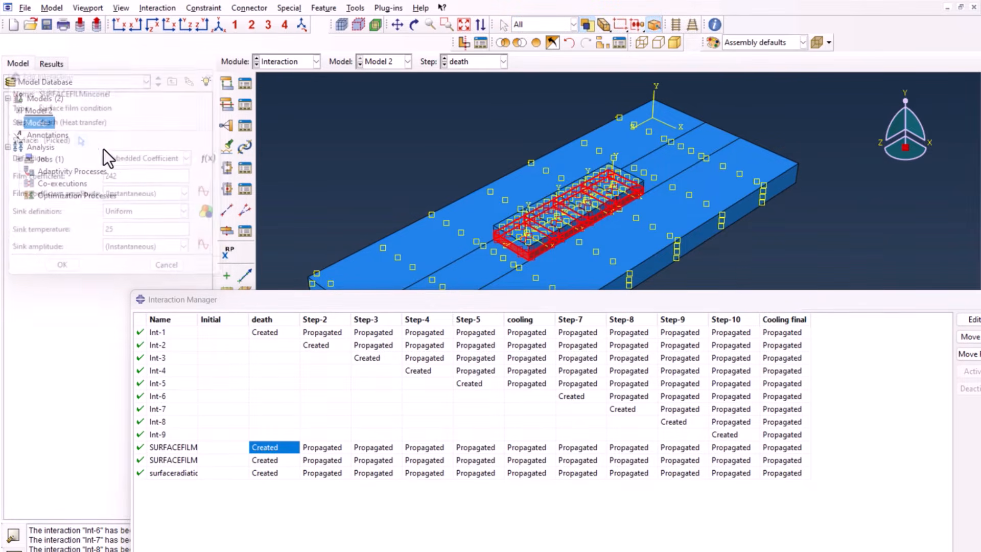
pyautogui.scroll(-2, 537, 229)
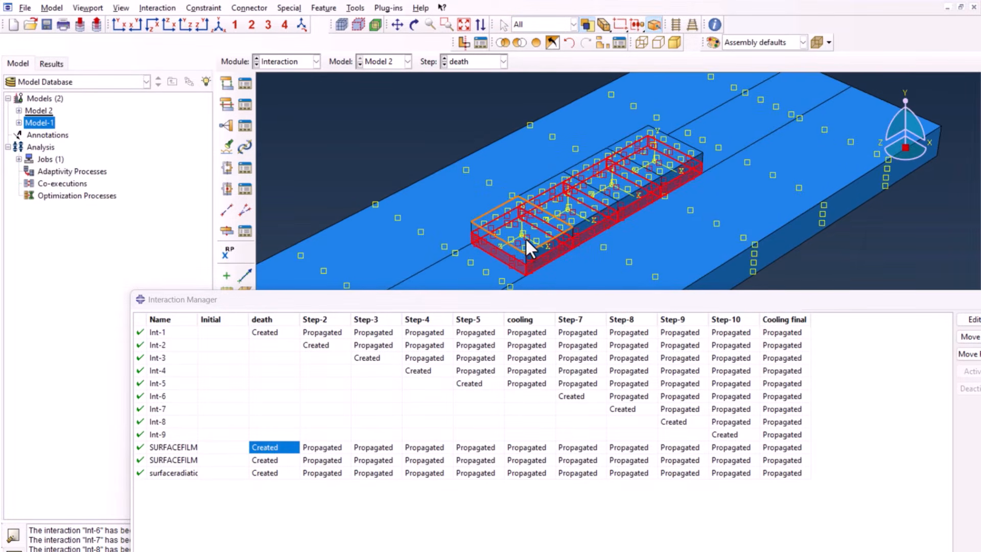
pyautogui.keyDown('shift'); pyautogui.click(566, 201); pyautogui.keyUp('shift')
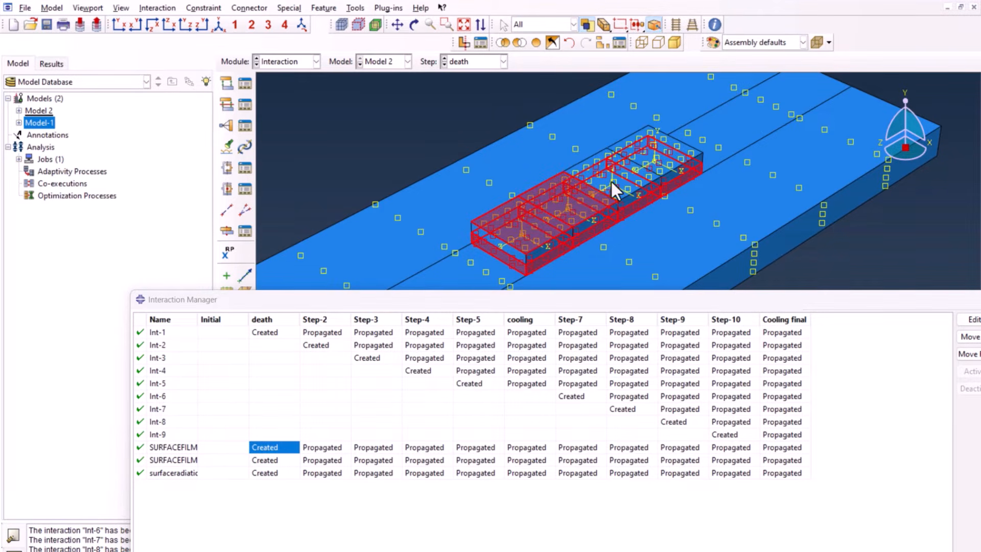
pyautogui.keyDown('shift'); pyautogui.click(611, 182); pyautogui.keyUp('shift')
pyautogui.keyDown('shift'); pyautogui.click(681, 167); pyautogui.keyUp('shift')
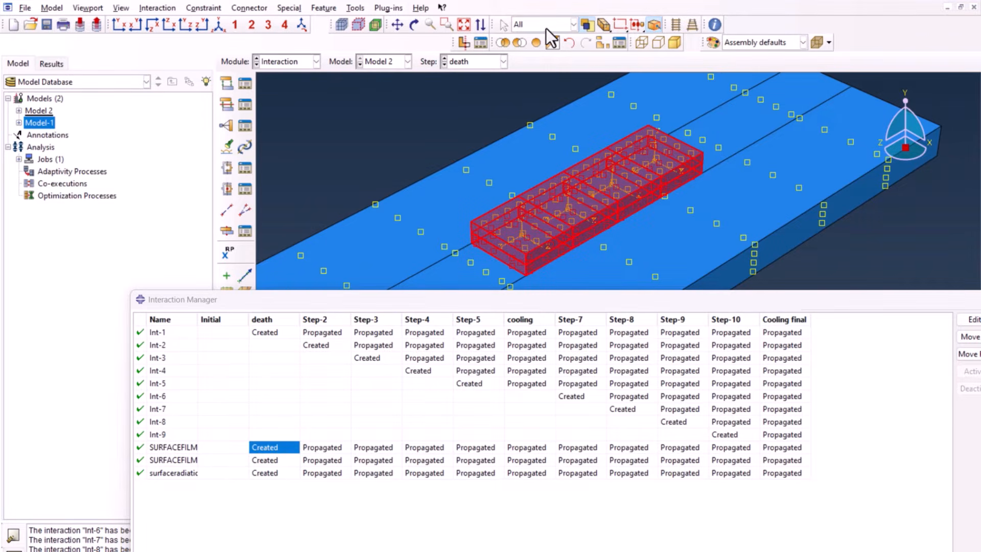
# - Add the second layer's remaining side and end faces to the SURFACEFILMinconel surface and accept the film condition
pyautogui.click(414, 24)
pyautogui.moveTo(609, 186); pyautogui.dragTo(697, 232)
pyautogui.press('Escape')
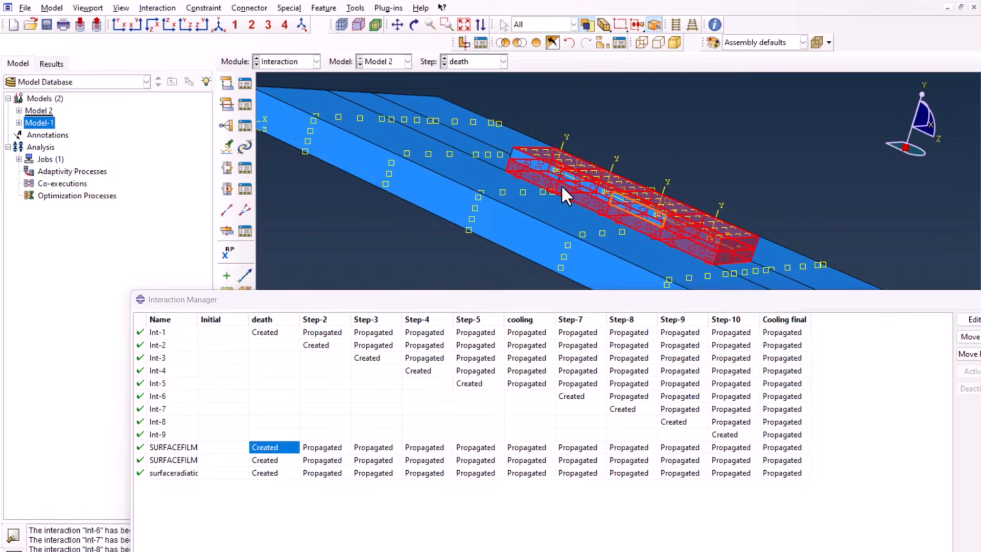
pyautogui.keyDown('ctrl'); pyautogui.keyDown('alt'); pyautogui.moveTo(477, 194); pyautogui.dragTo(563, 188); pyautogui.keyUp('alt'); pyautogui.keyUp('ctrl')
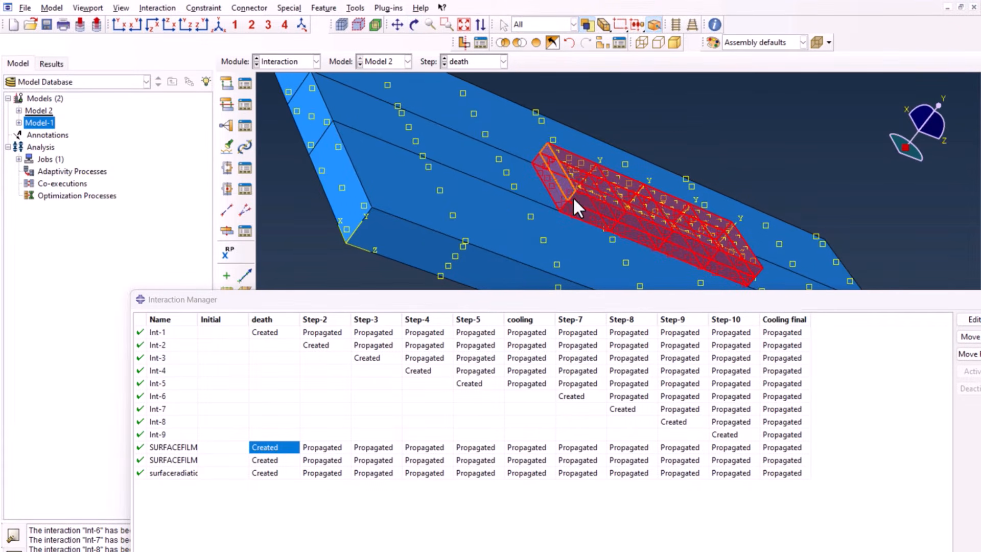
pyautogui.keyDown('ctrl'); pyautogui.keyDown('alt'); pyautogui.moveTo(560, 223); pyautogui.dragTo(704, 139); pyautogui.keyUp('alt'); pyautogui.keyUp('ctrl')
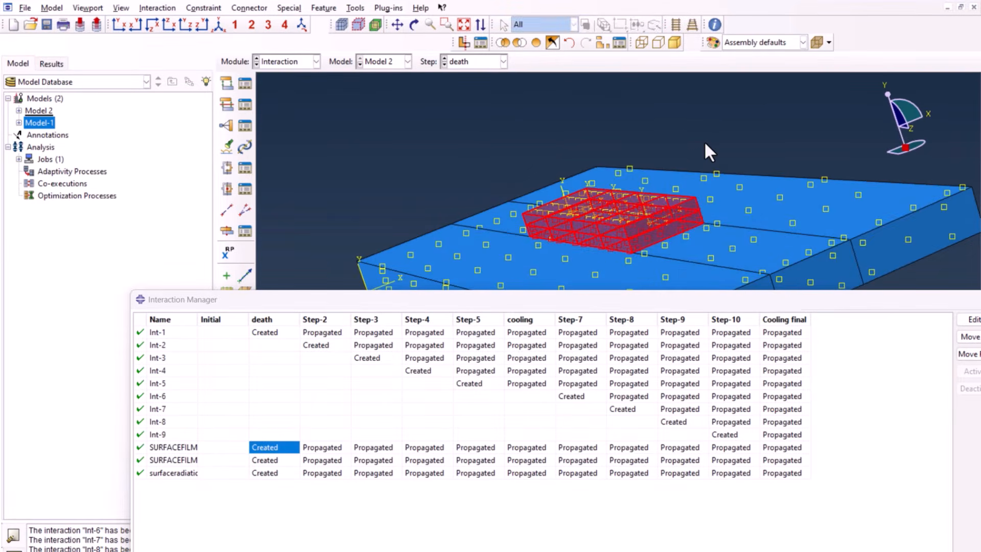
pyautogui.click(66, 269)
# - Check which substrate faces the SURFACEFILMsteel film condition covers in the death step
pyautogui.moveTo(410, 302); pyautogui.dragTo(296, 149)
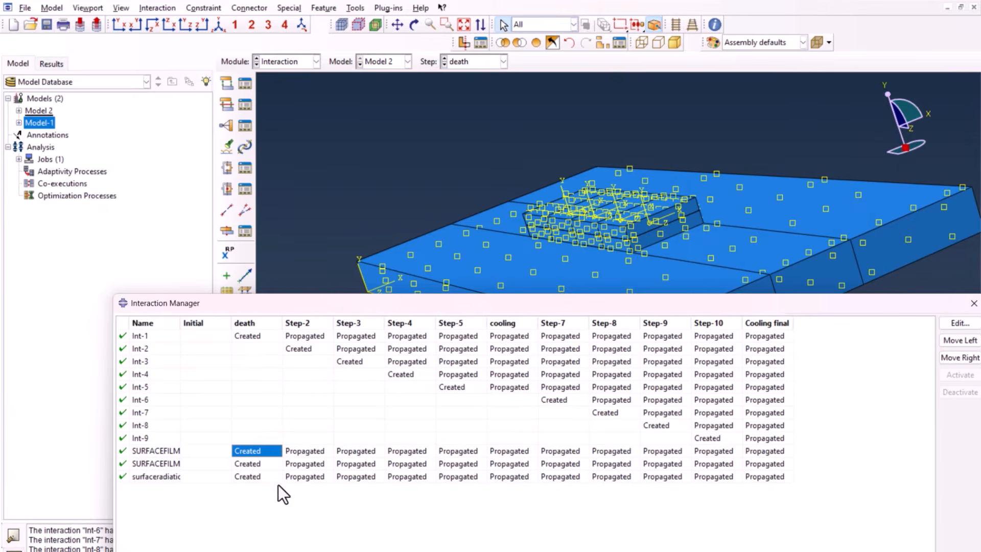
pyautogui.click(246, 464)
pyautogui.doubleClick(244, 468)
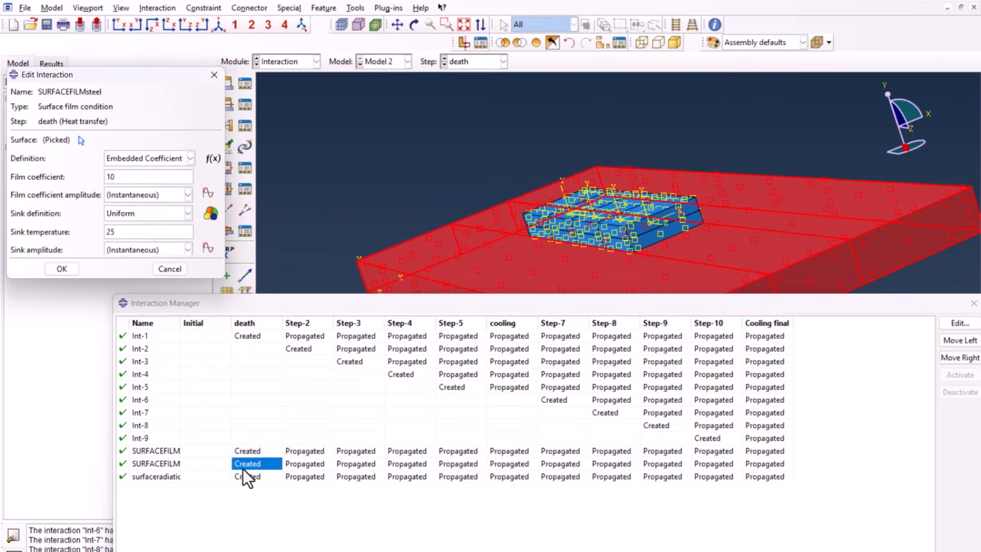
# - Reopen the surface selection of surfaceradiation in the death step and add the top faces of the second-layer blocks
pyautogui.doubleClick(259, 480)
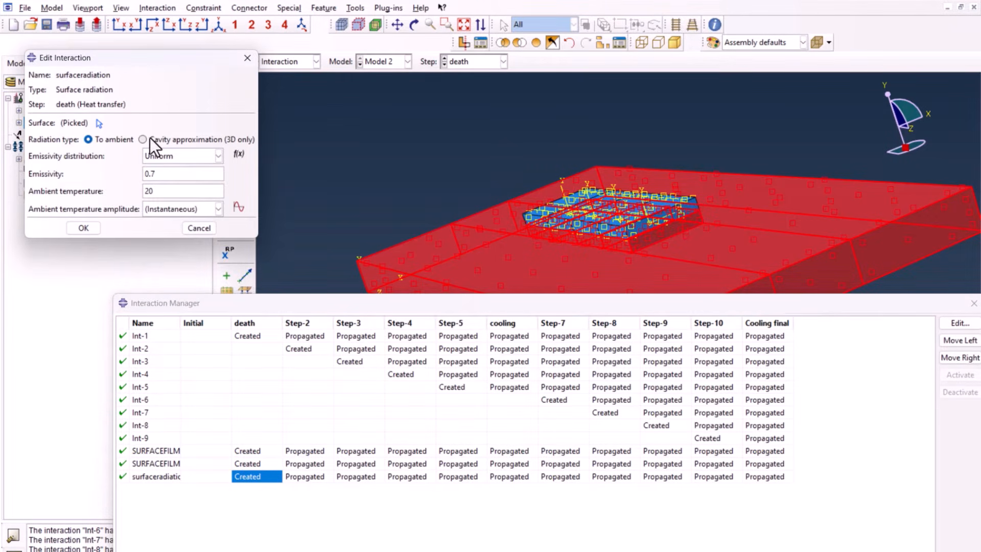
pyautogui.click(97, 123)
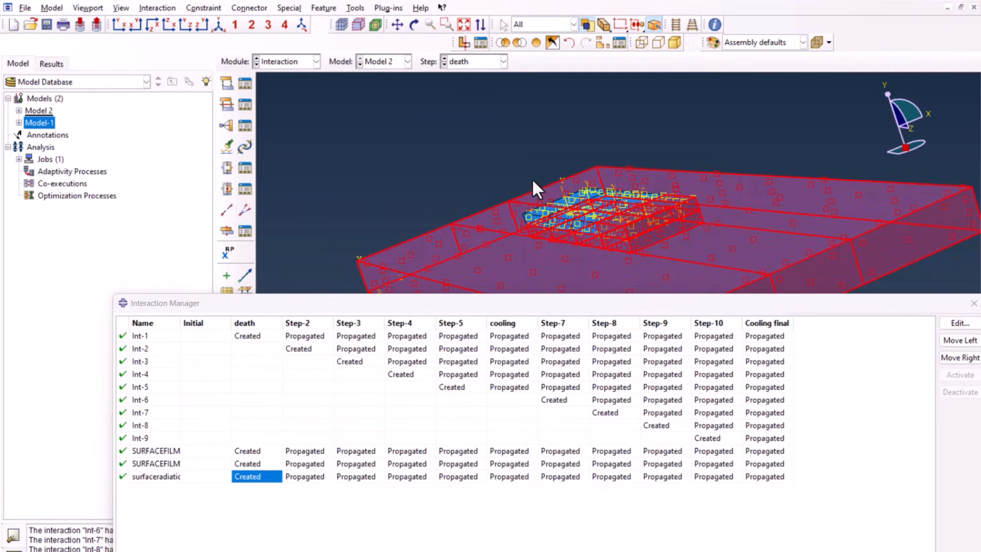
pyautogui.keyDown('ctrl'); pyautogui.keyDown('alt'); pyautogui.moveTo(572, 201); pyautogui.dragTo(634, 239); pyautogui.keyUp('alt'); pyautogui.keyUp('ctrl')
pyautogui.keyDown('ctrl'); pyautogui.click(608, 246); pyautogui.keyUp('ctrl')
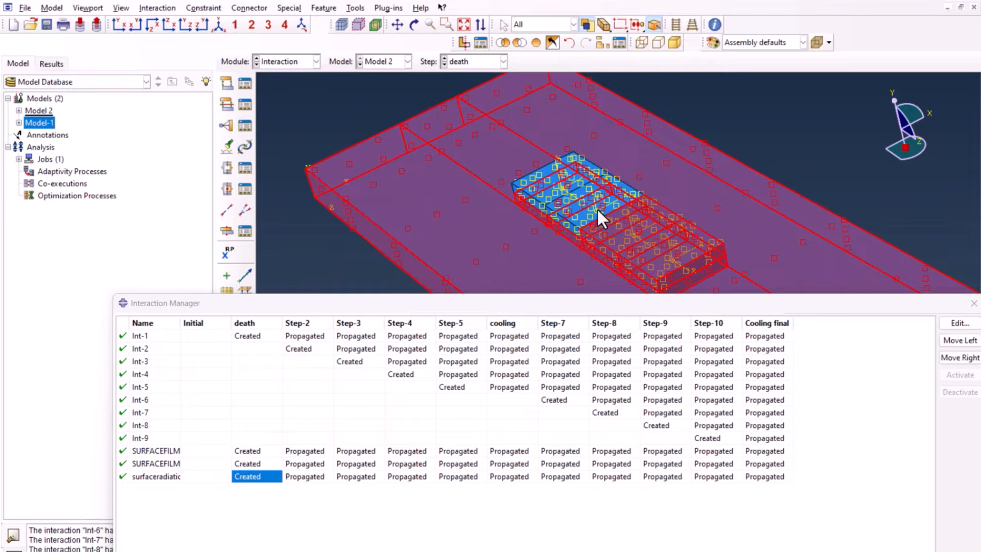
pyautogui.keyDown('ctrl'); pyautogui.click(575, 186); pyautogui.keyUp('ctrl')
pyautogui.keyDown('ctrl'); pyautogui.click(545, 195); pyautogui.keyUp('ctrl')
pyautogui.keyDown('ctrl'); pyautogui.click(548, 216); pyautogui.keyUp('ctrl')
# - Add the second layer's remaining exposed side faces to the surfaceradiation surface and accept the radiation condition
pyautogui.scroll(-5, 548, 216)
pyautogui.keyDown('ctrl'); pyautogui.click(525, 192); pyautogui.keyUp('ctrl')
pyautogui.keyDown('ctrl'); pyautogui.keyDown('alt'); pyautogui.moveTo(608, 237); pyautogui.dragTo(680, 219); pyautogui.keyUp('alt'); pyautogui.keyUp('ctrl')
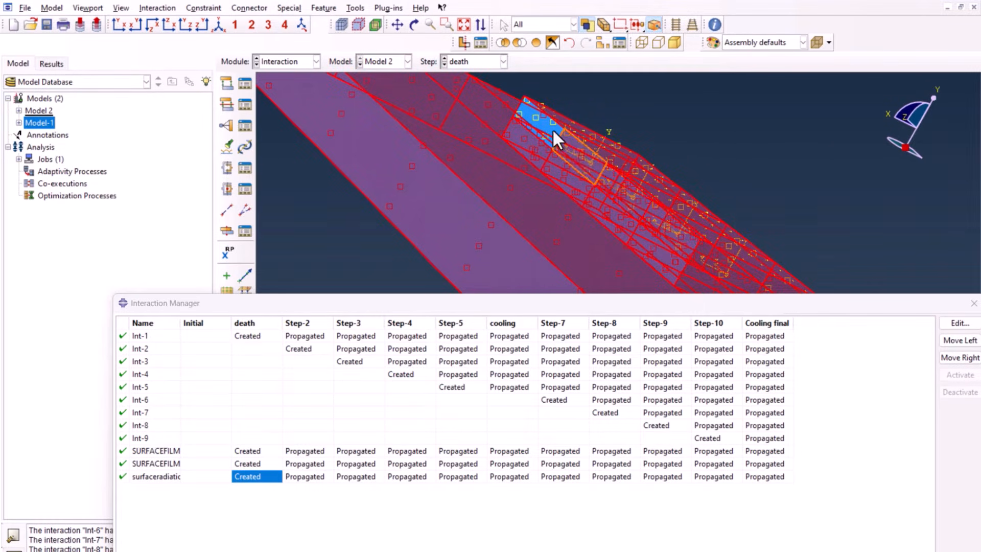
pyautogui.keyDown('ctrl'); pyautogui.keyDown('alt'); pyautogui.moveTo(582, 181); pyautogui.dragTo(667, 244); pyautogui.keyUp('alt'); pyautogui.keyUp('ctrl')
pyautogui.middleClick(666, 161)
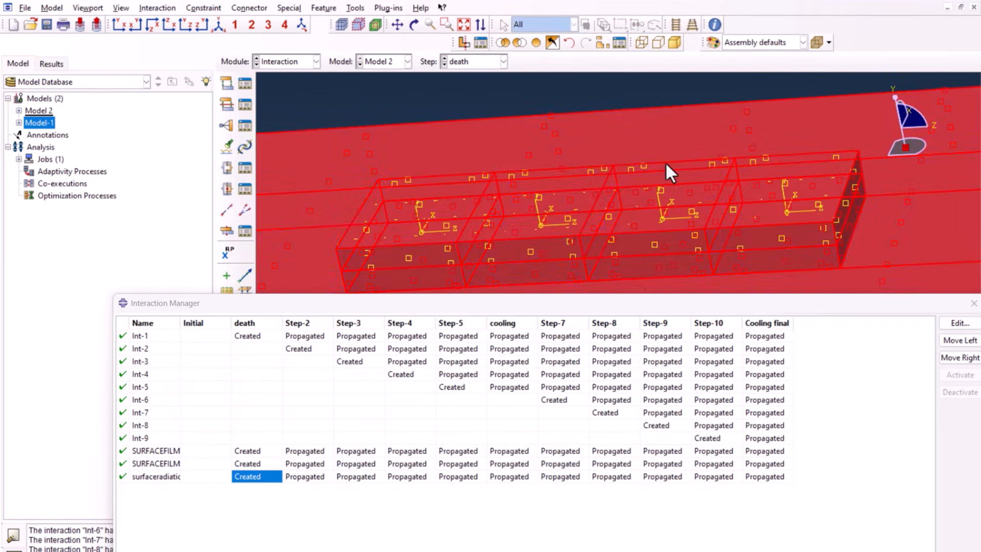
pyautogui.click(87, 228)
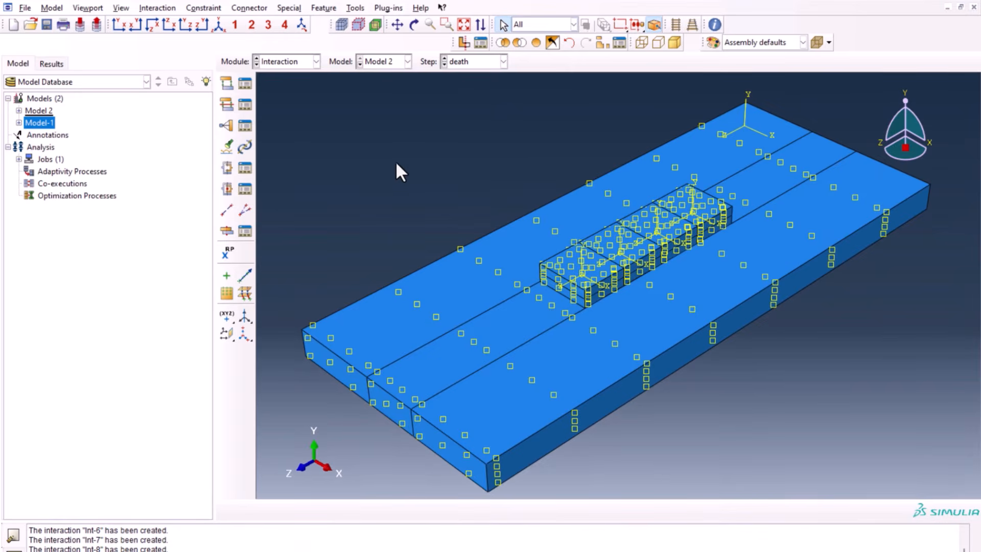
# - Start a tie constraint named "substrate to layer1" with the substrate's middle strip top face as master node region, without creating a set
pyautogui.click(225, 126)
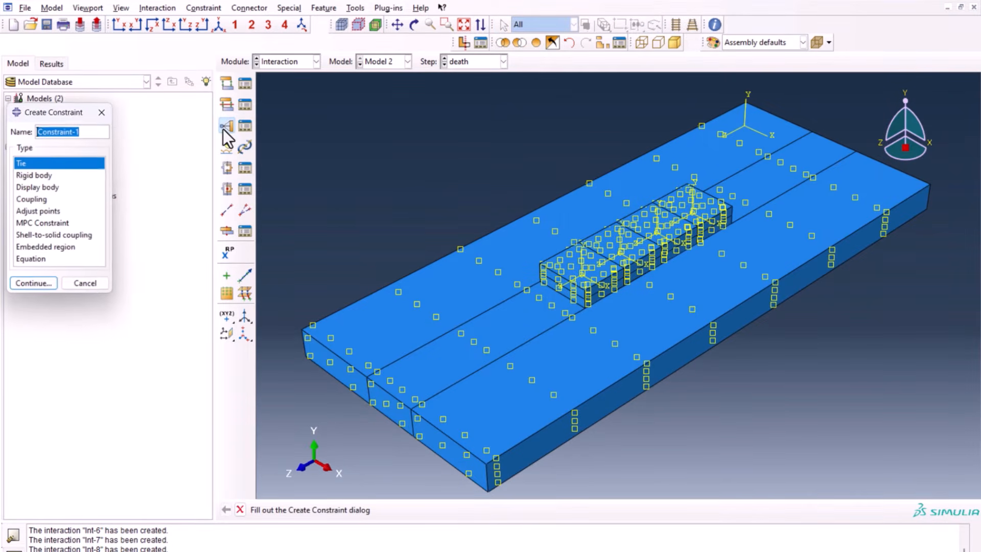
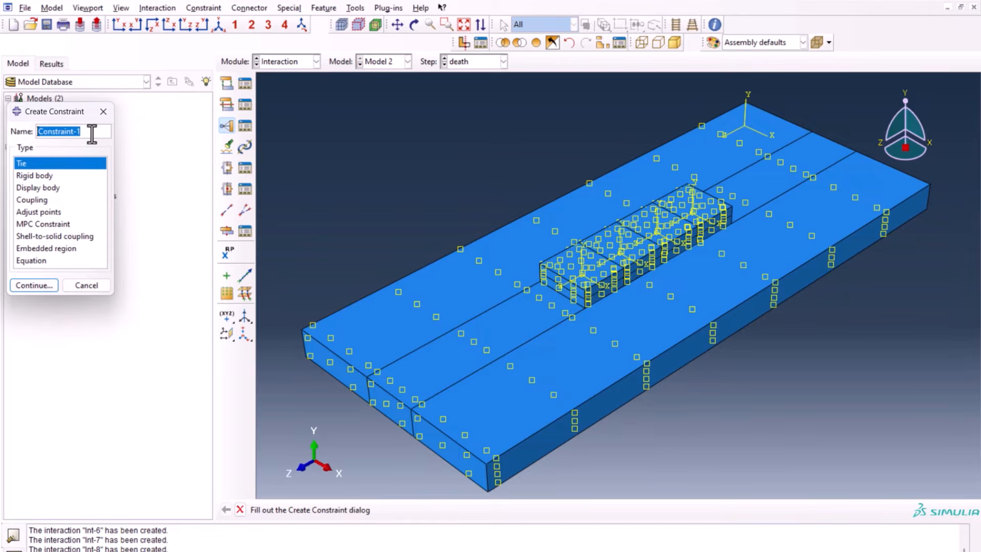
pyautogui.write('substrate to layer')
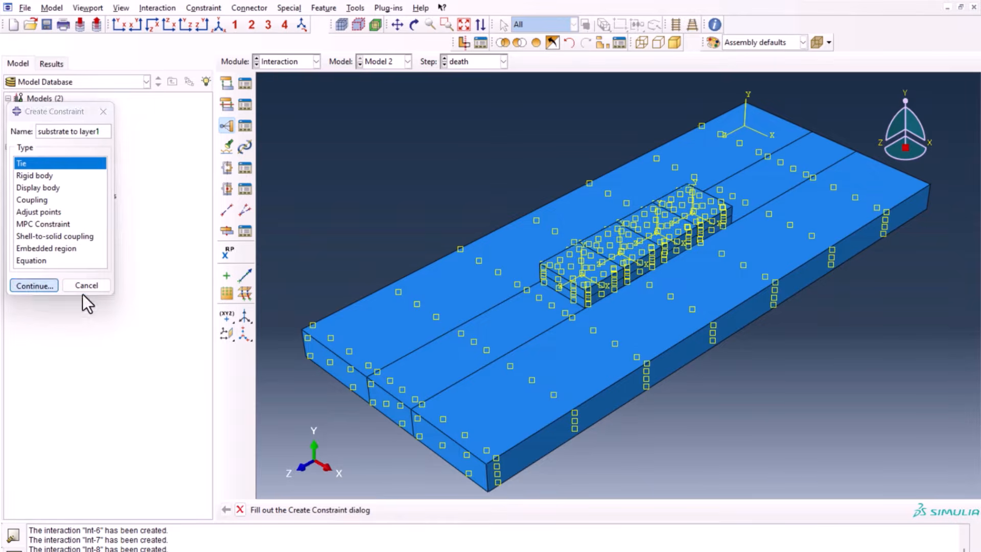
pyautogui.click(33, 287)
pyautogui.click(398, 512)
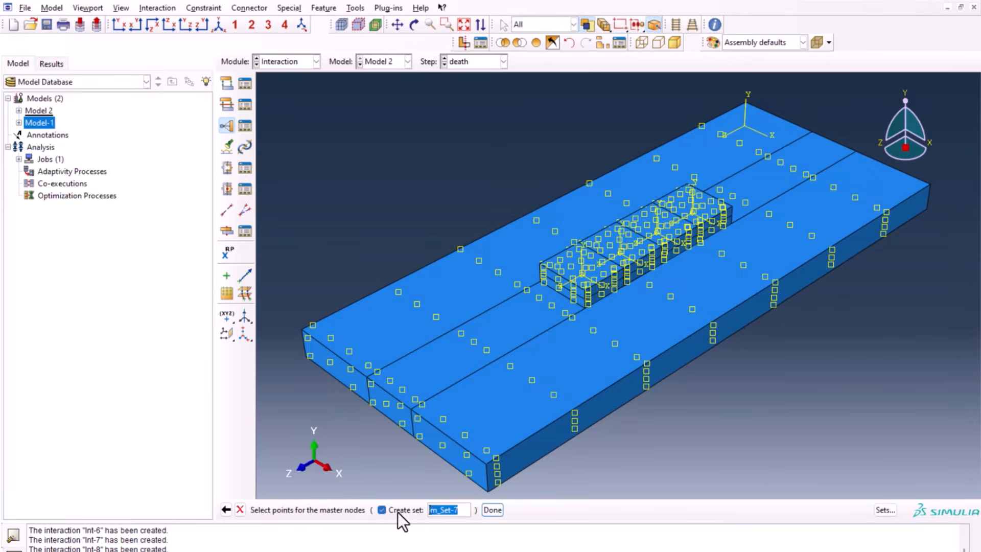
pyautogui.click(484, 324)
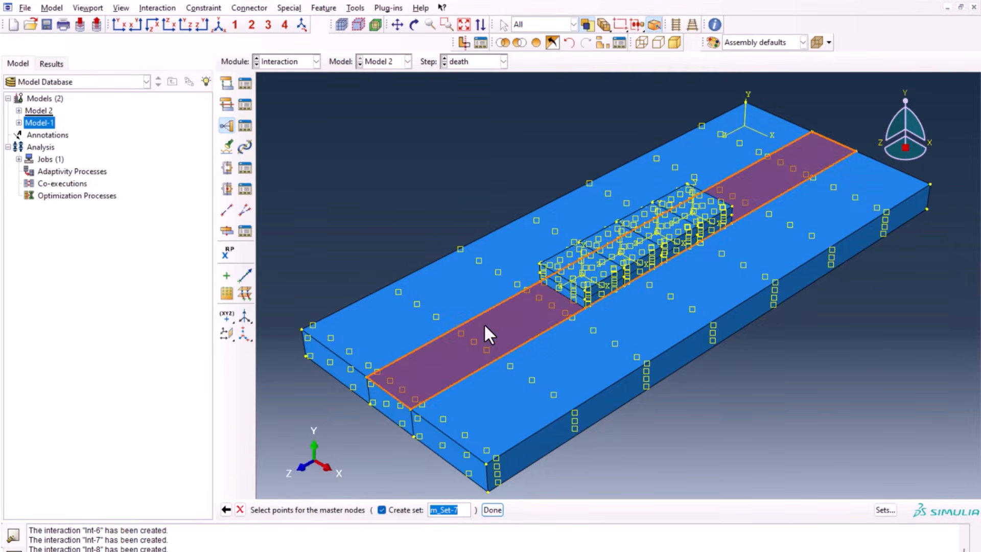
pyautogui.click(381, 509)
pyautogui.click(447, 510)
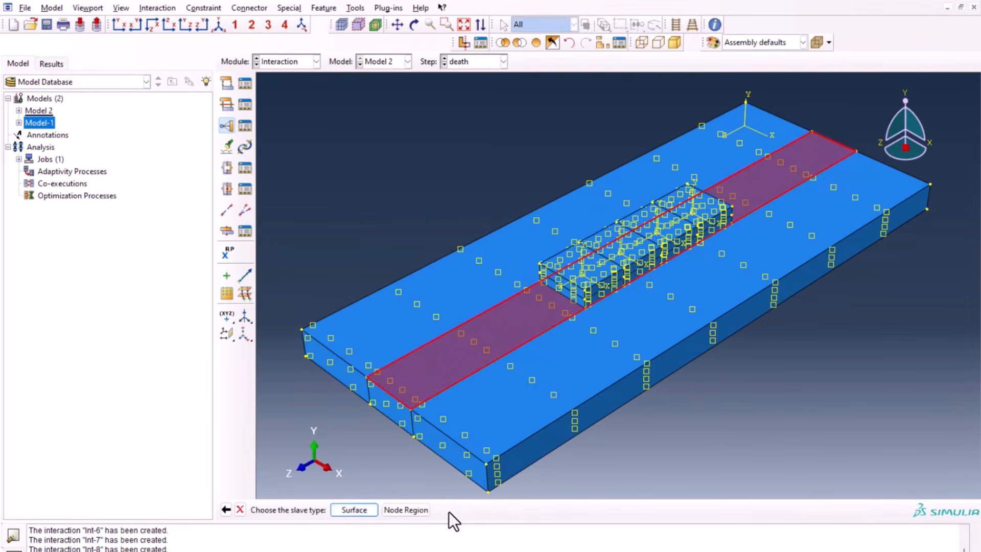
# - Choose a node region as slave type and hide the substrate's middle cell using a display group
pyautogui.click(407, 510)
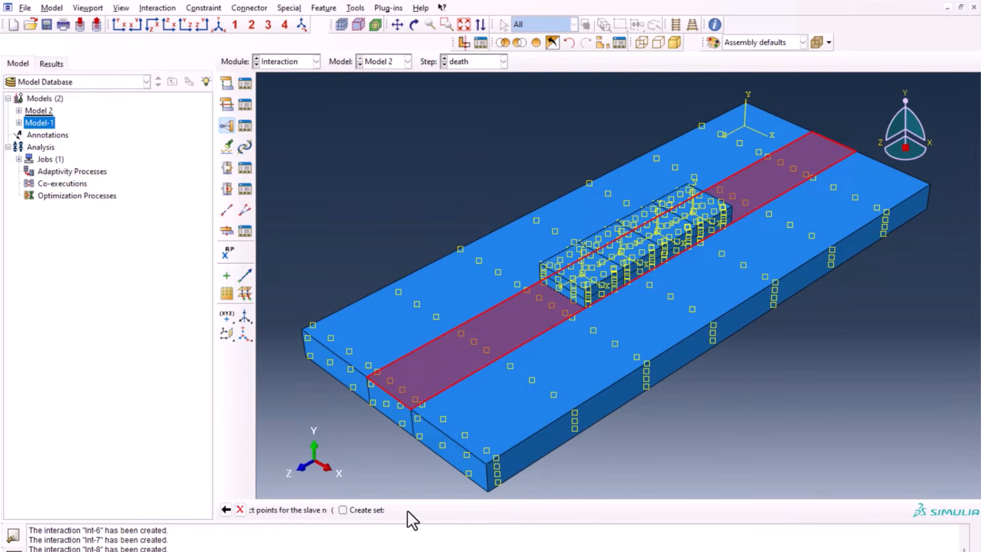
pyautogui.click(605, 41)
pyautogui.click(23, 116)
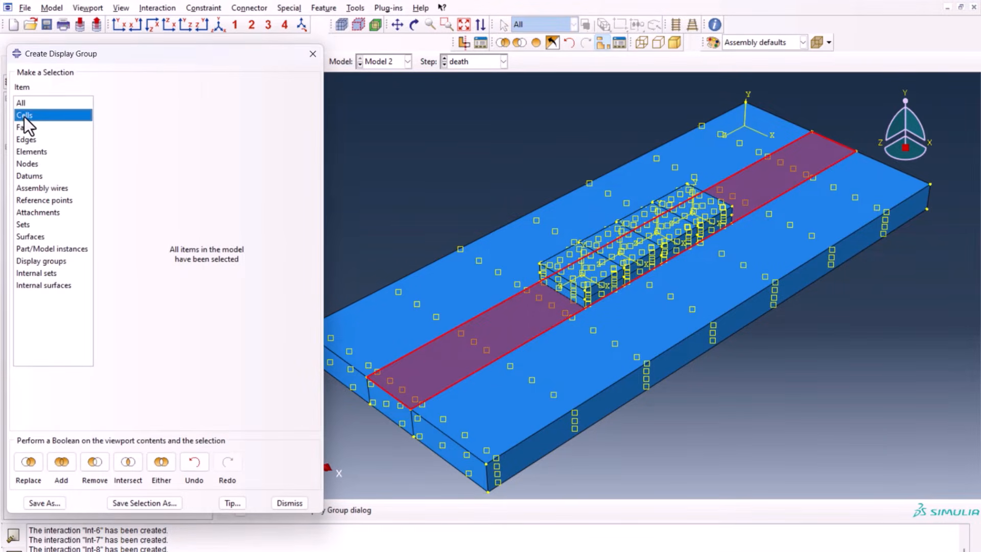
pyautogui.click(513, 326)
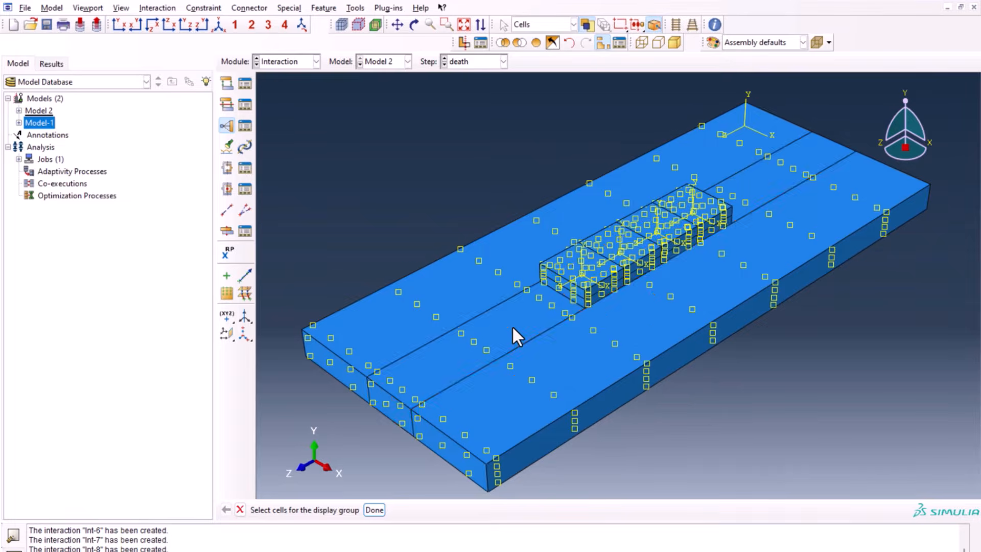
pyautogui.click(374, 509)
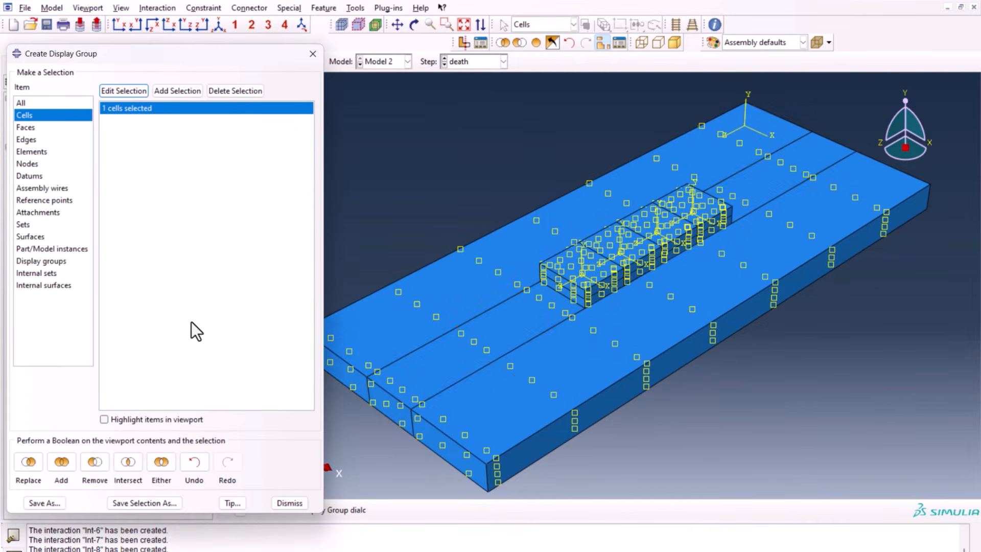
pyautogui.click(95, 464)
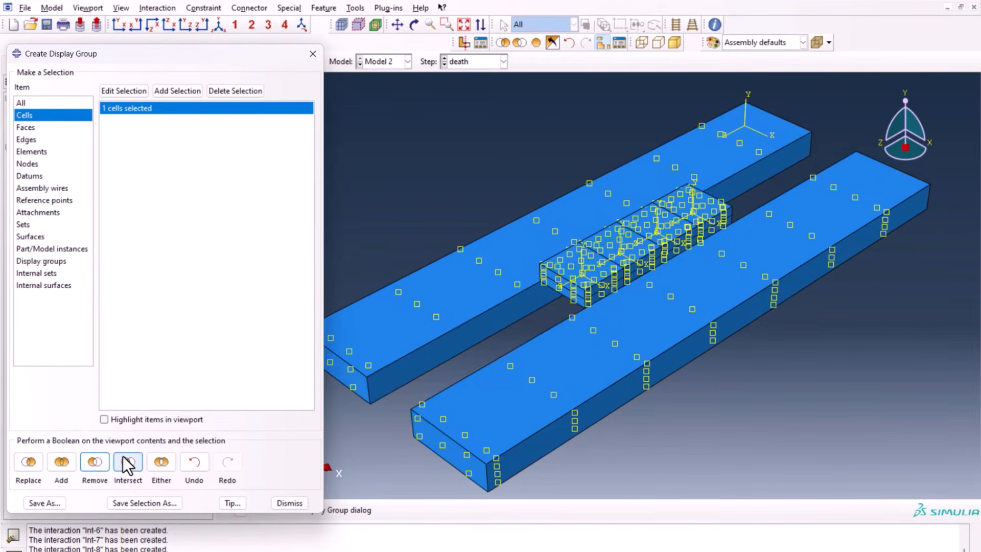
pyautogui.click(312, 53)
# - Pick the undersides of the four first-layer blocks as the slave region and accept the tie with its default settings
pyautogui.click(414, 25)
pyautogui.moveTo(613, 256); pyautogui.dragTo(698, 191)
pyautogui.press('Escape')
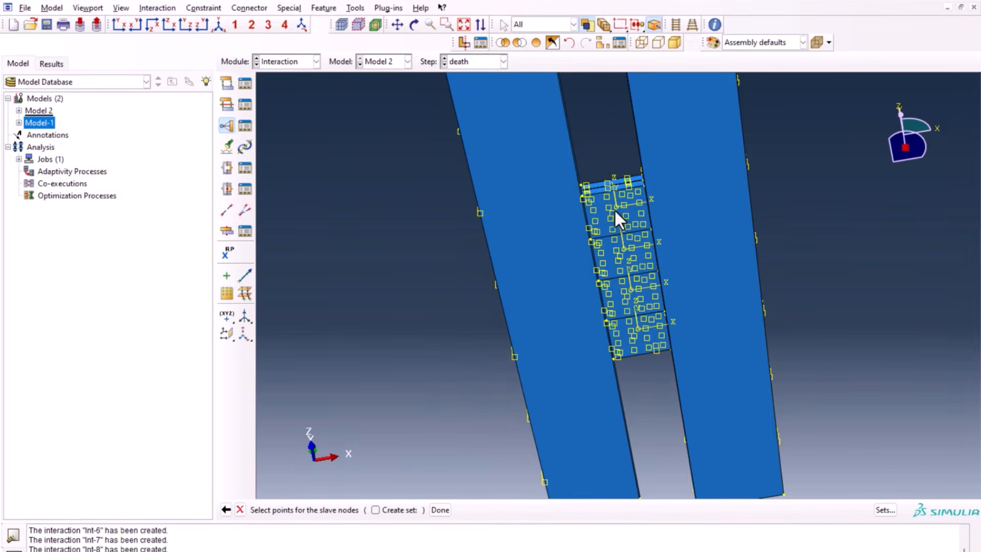
pyautogui.click(614, 209)
pyautogui.keyDown('shift'); pyautogui.click(621, 256); pyautogui.keyUp('shift')
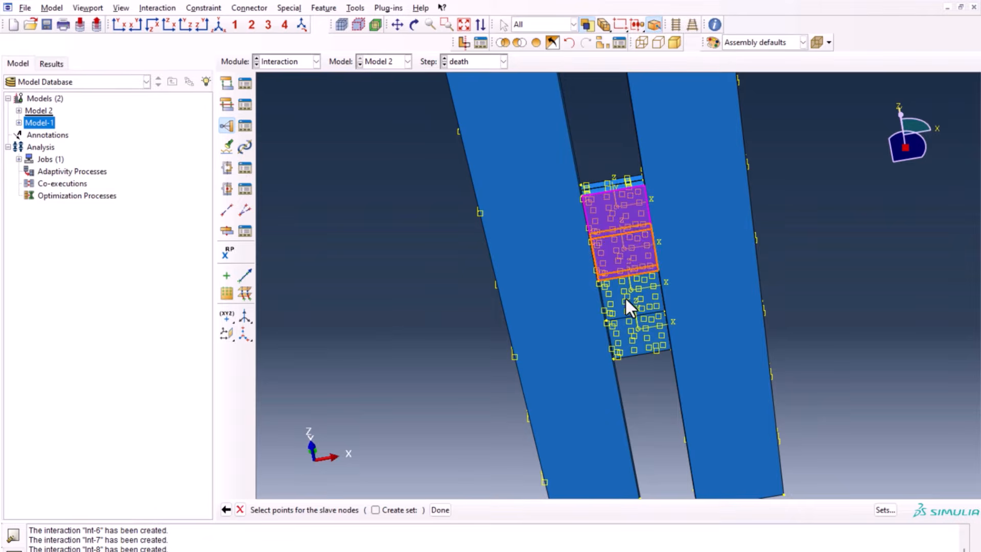
pyautogui.keyDown('shift'); pyautogui.click(629, 307); pyautogui.keyUp('shift')
pyautogui.keyDown('shift'); pyautogui.click(637, 342); pyautogui.keyUp('shift')
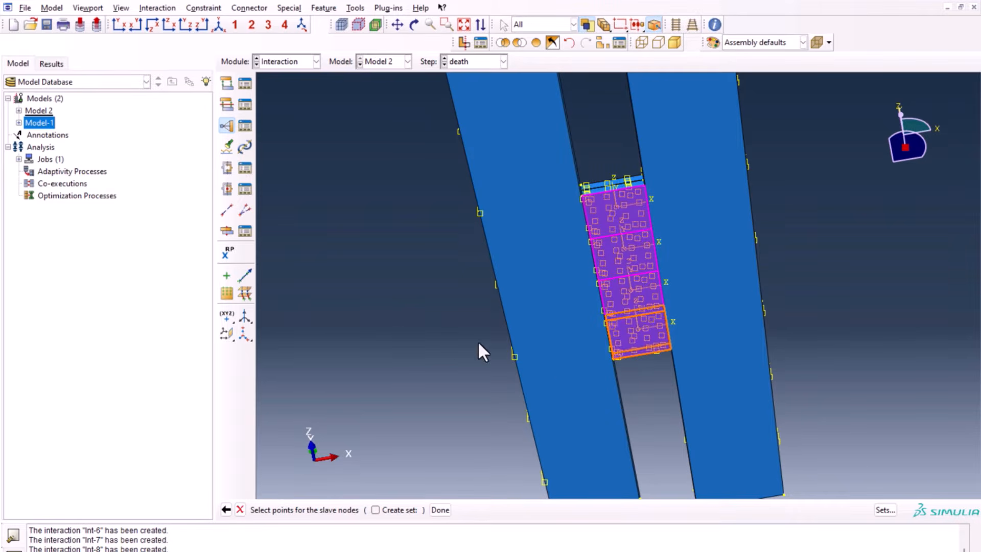
pyautogui.middleClick(404, 306)
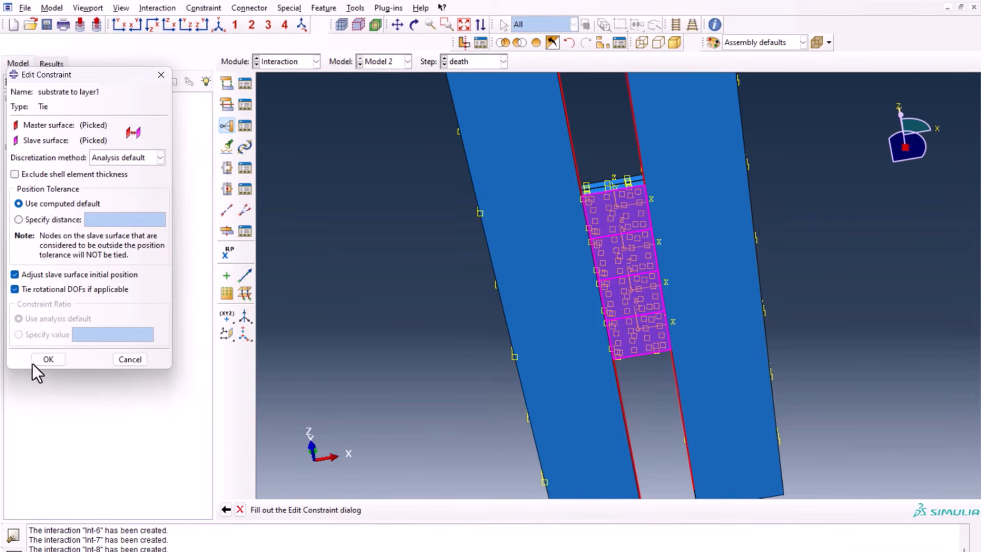
pyautogui.click(45, 363)
# - Start a tie constraint named "layer 1 to layer 2" with a node region as the master type
pyautogui.keyDown('ctrl'); pyautogui.keyDown('alt'); pyautogui.moveTo(581, 300); pyautogui.dragTo(531, 125); pyautogui.keyUp('alt'); pyautogui.keyUp('ctrl')
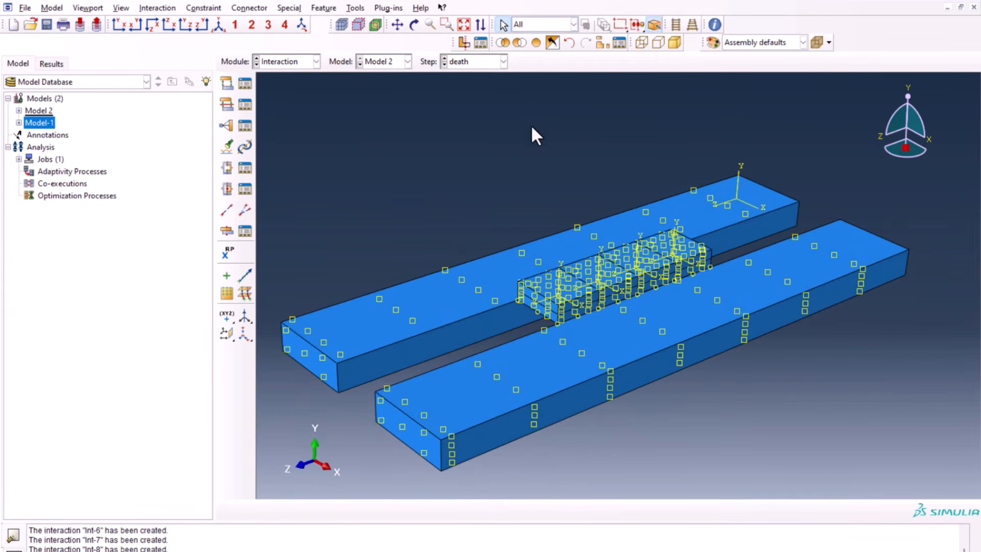
pyautogui.click(232, 124)
pyautogui.write('layer 1 to layer 2')
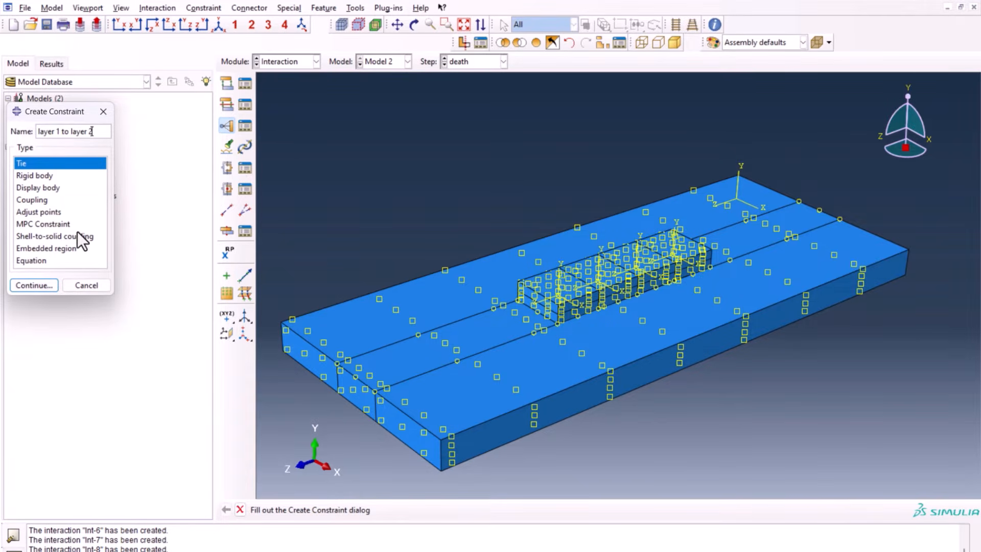
pyautogui.click(48, 285)
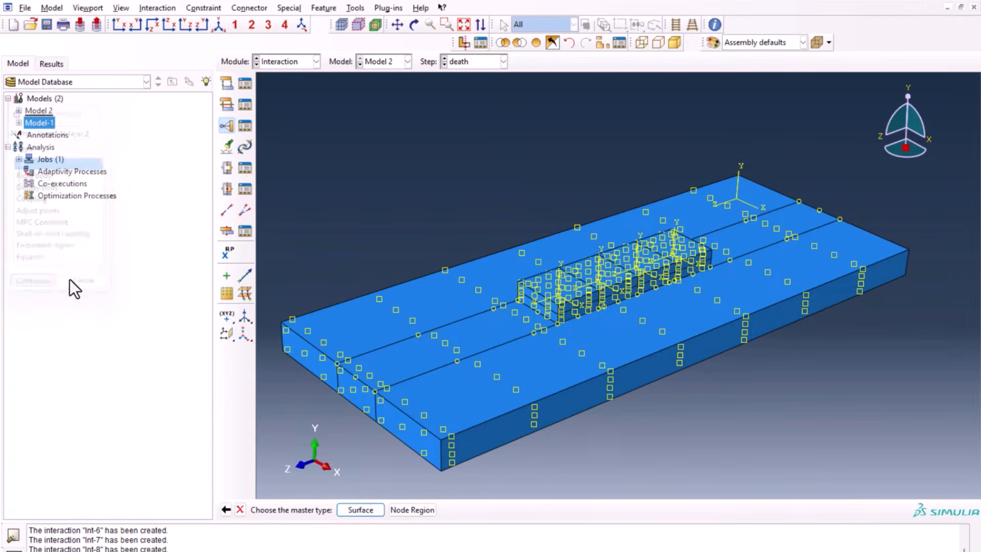
pyautogui.scroll(2, 521, 327)
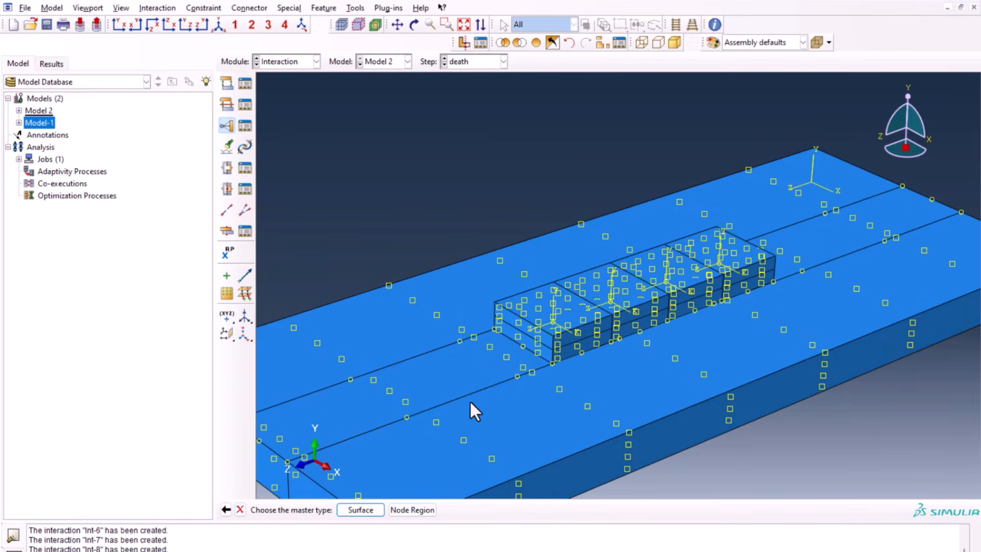
pyautogui.click(412, 510)
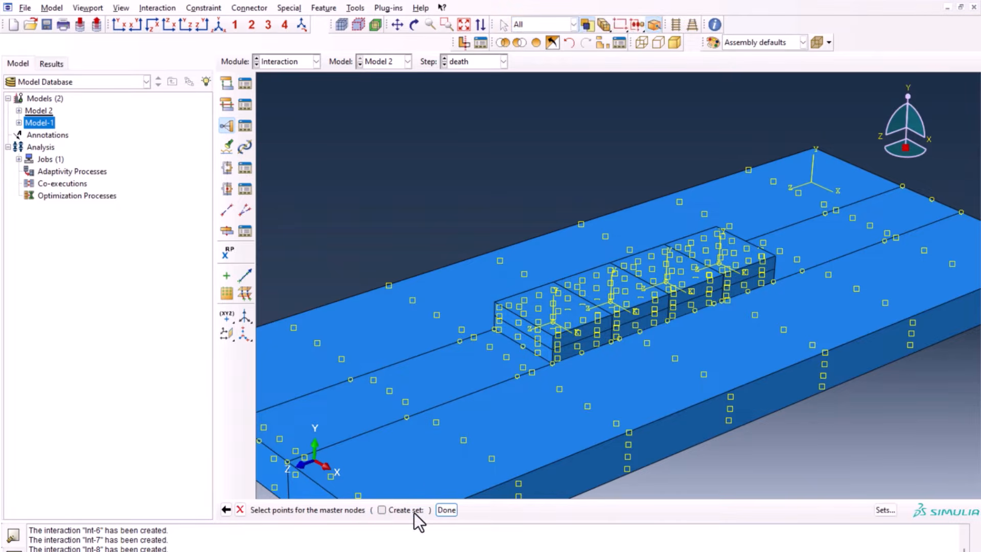
# - Select the four second-layer blocks as cells and hide them from the display to expose the first layer
pyautogui.click(546, 24)
pyautogui.click(532, 86)
pyautogui.click(542, 294)
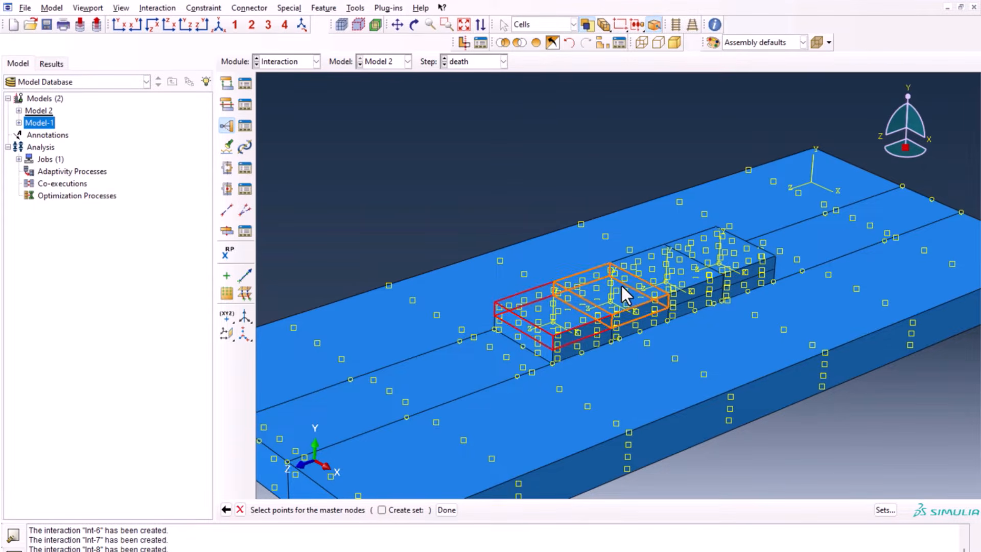
pyautogui.keyDown('shift'); pyautogui.click(684, 264); pyautogui.keyUp('shift')
pyautogui.keyDown('shift'); pyautogui.click(703, 251); pyautogui.keyUp('shift')
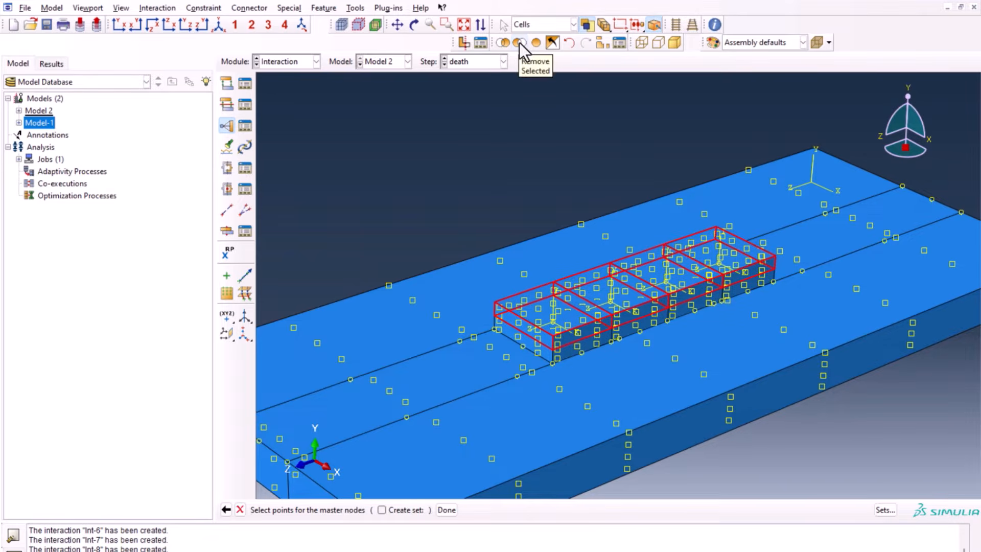
pyautogui.click(519, 42)
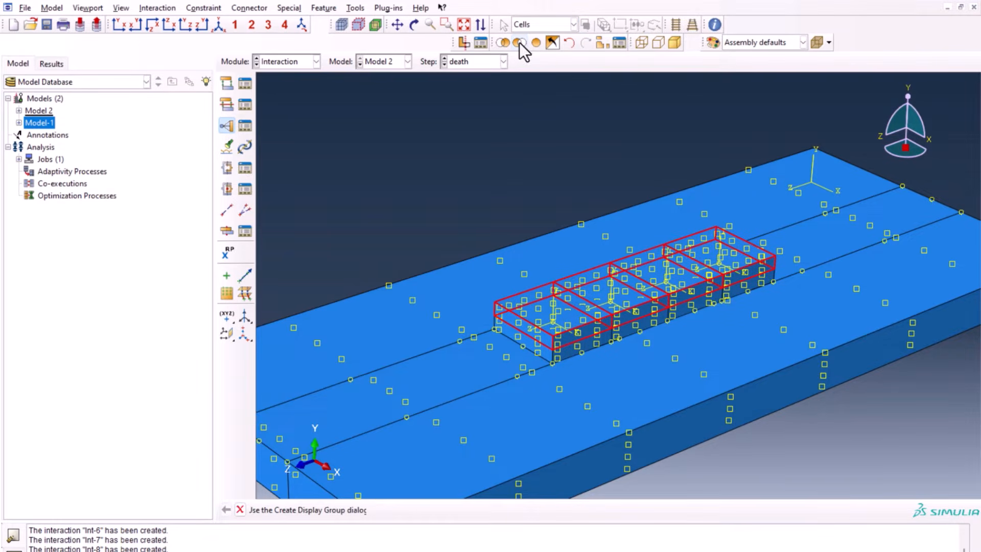
pyautogui.click(576, 170)
pyautogui.click(577, 170)
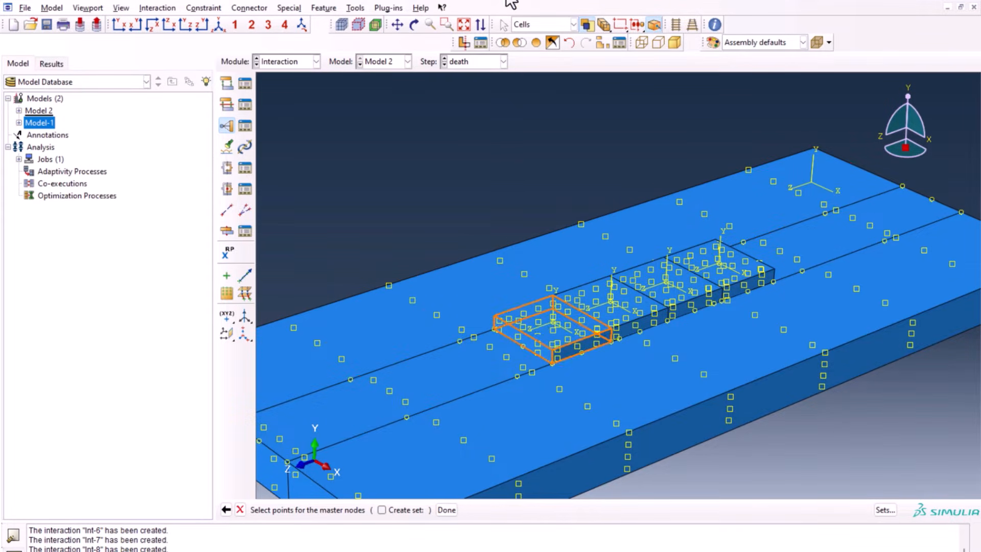
# - Pick the top faces of the four first-layer blocks as the tie's master node region
pyautogui.click(541, 26)
pyautogui.click(538, 39)
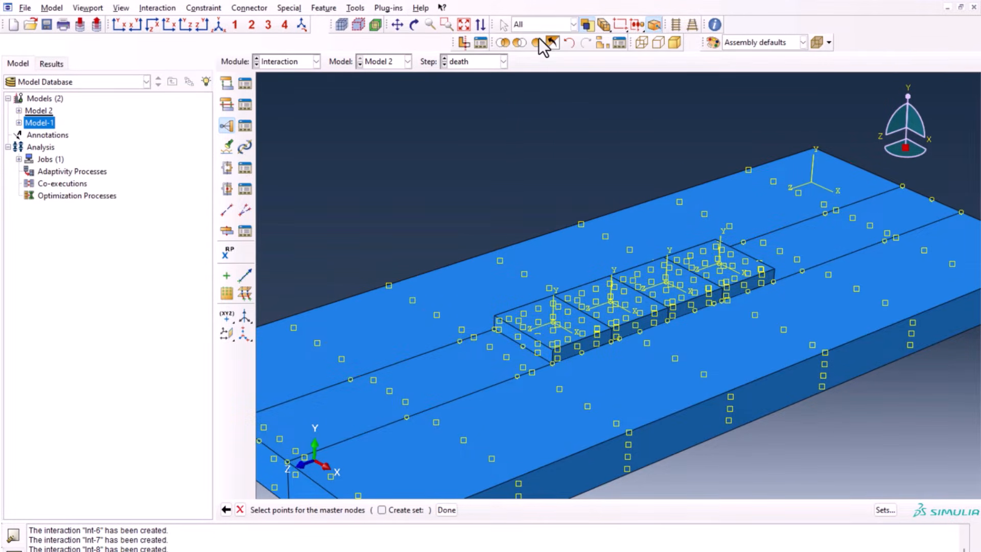
pyautogui.click(539, 311)
pyautogui.keyDown('shift'); pyautogui.click(602, 300); pyautogui.keyUp('shift')
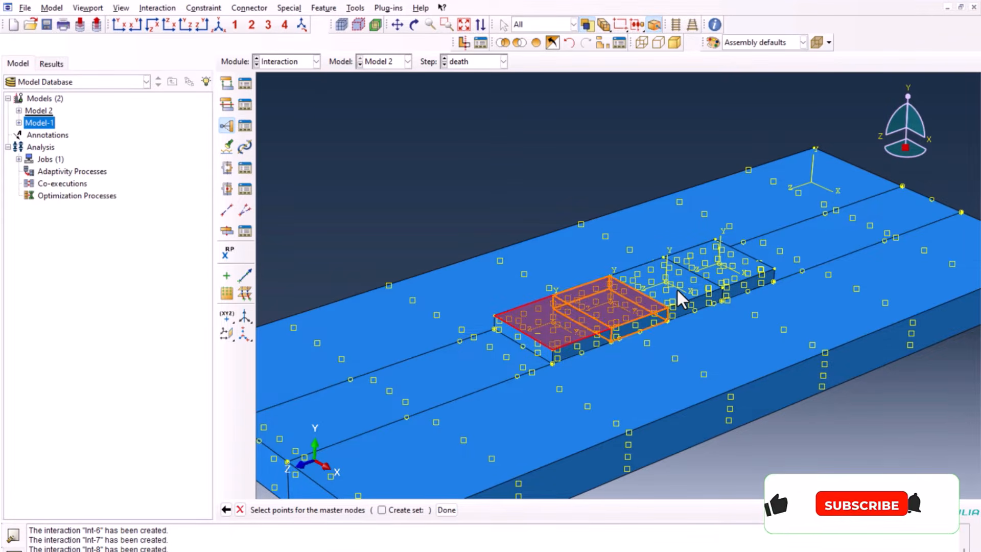
pyautogui.keyDown('shift'); pyautogui.click(676, 288); pyautogui.keyUp('shift')
pyautogui.keyDown('shift'); pyautogui.click(722, 255); pyautogui.keyUp('shift')
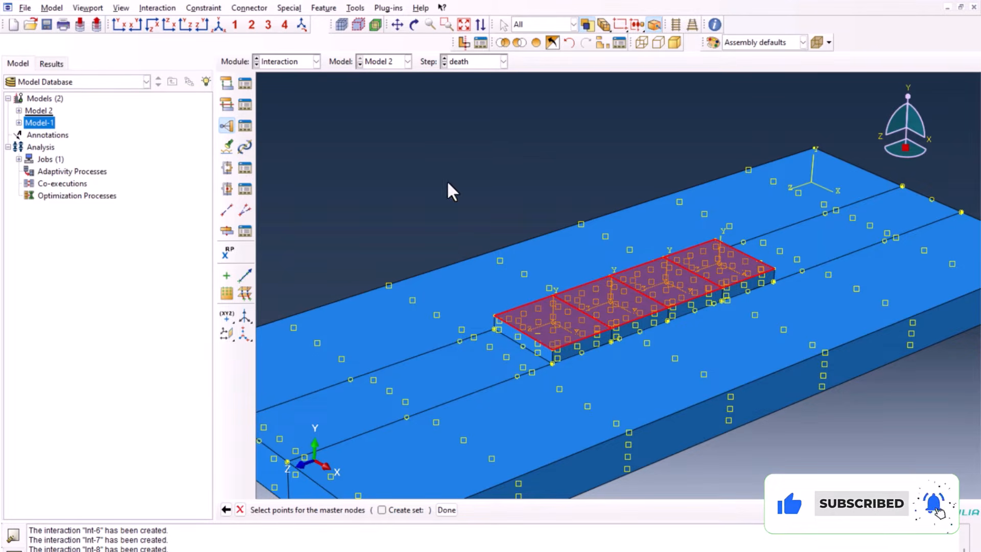
pyautogui.middleClick(440, 143)
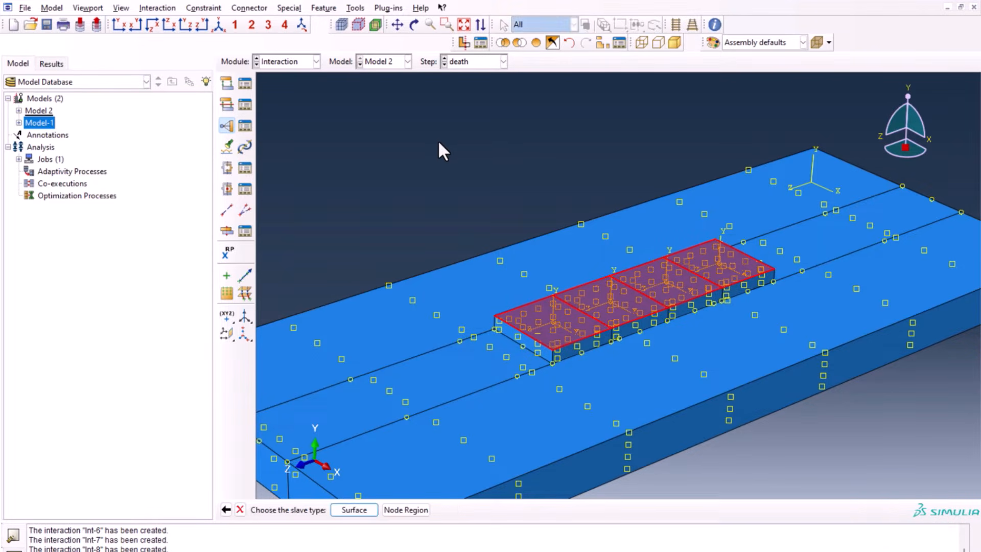
# - Choose a node region as slave type and display only the four second-layer blocks
pyautogui.click(405, 510)
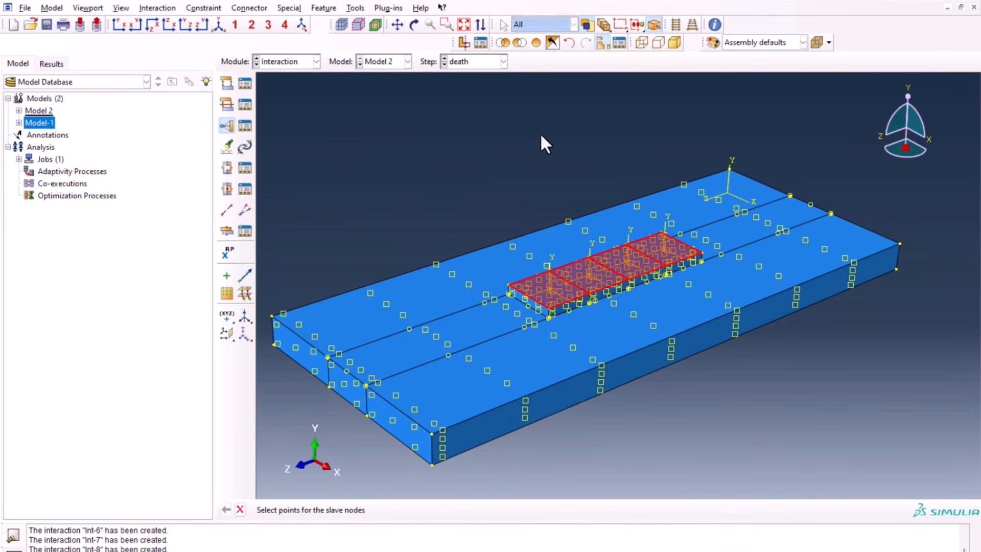
pyautogui.scroll(-3, 585, 263)
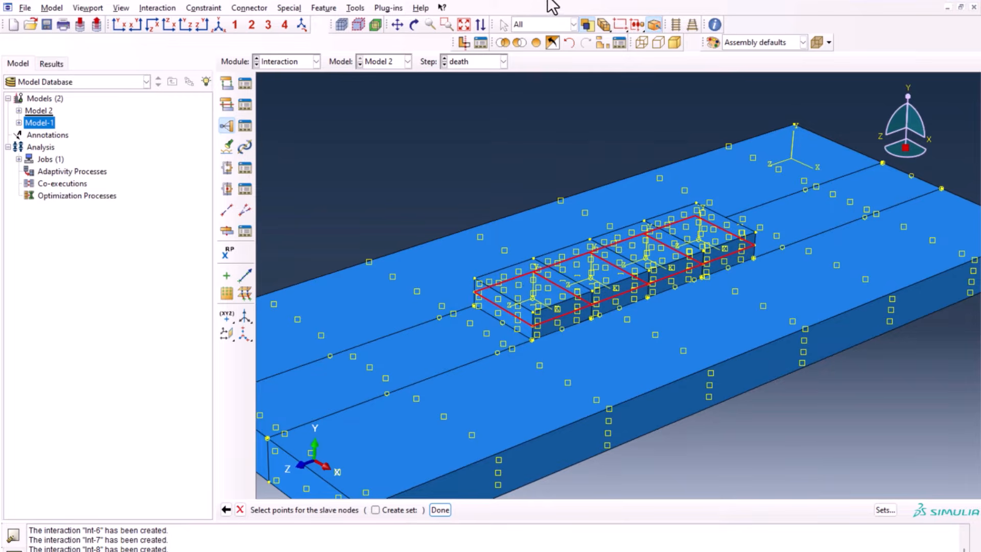
pyautogui.click(545, 22)
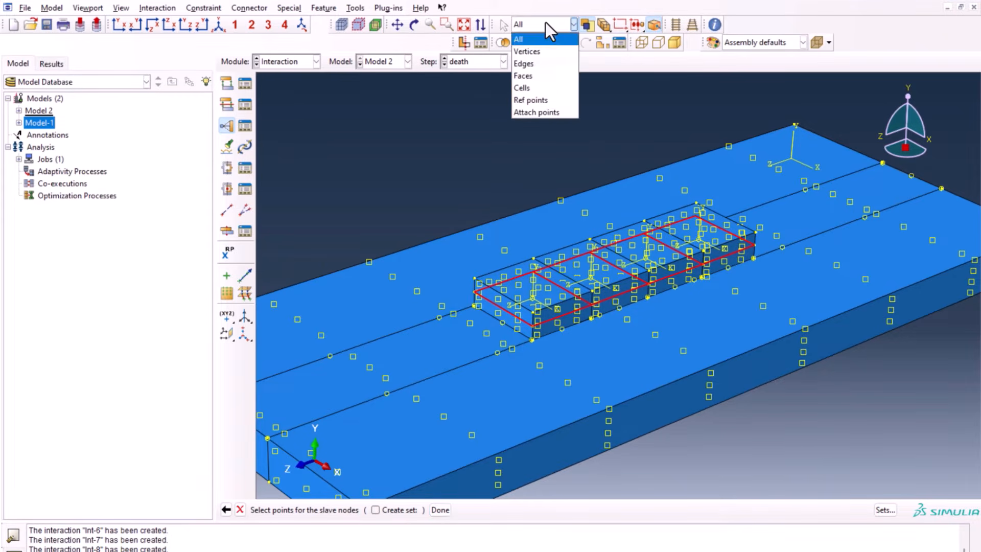
pyautogui.click(532, 88)
pyautogui.click(527, 283)
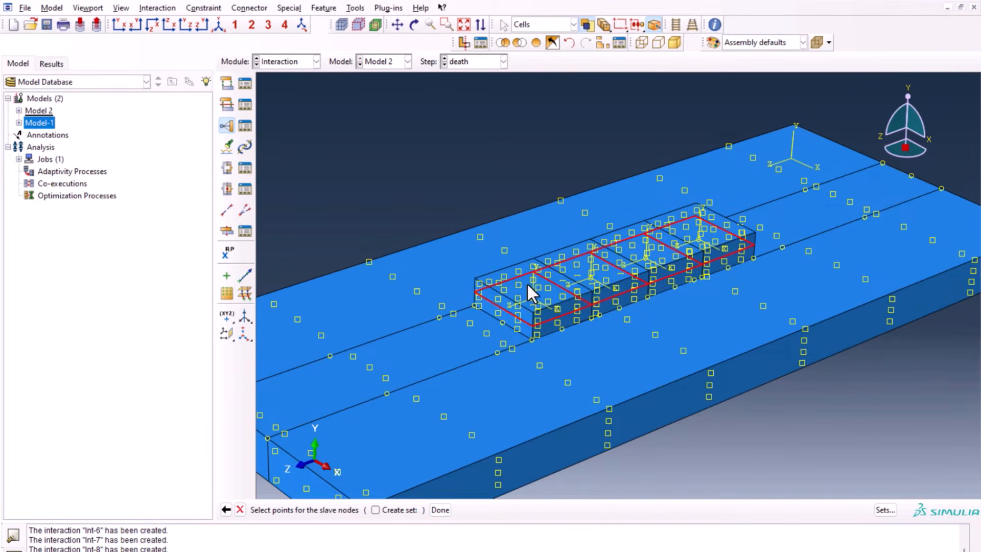
pyautogui.click(603, 276)
pyautogui.click(659, 253)
pyautogui.click(708, 234)
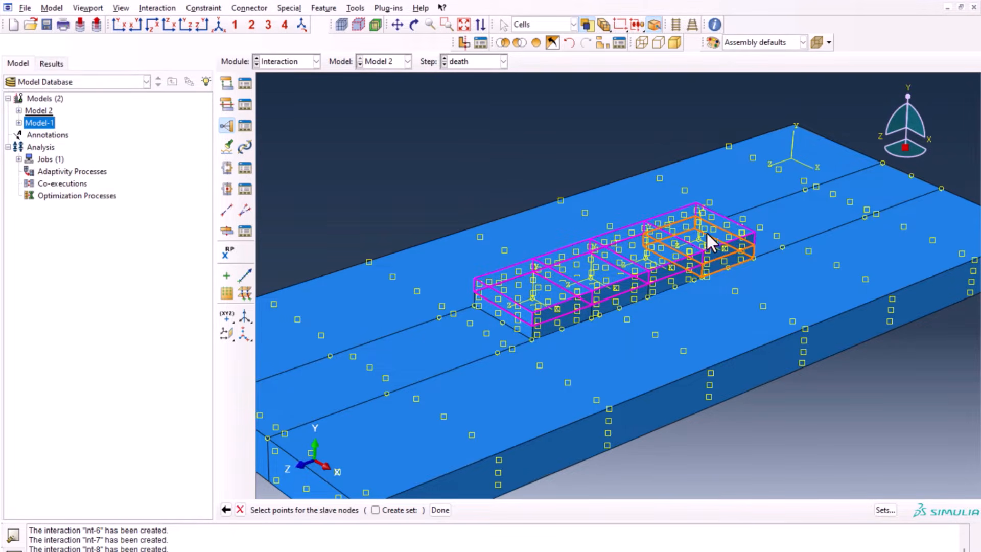
pyautogui.click(505, 44)
pyautogui.middleClick(539, 136)
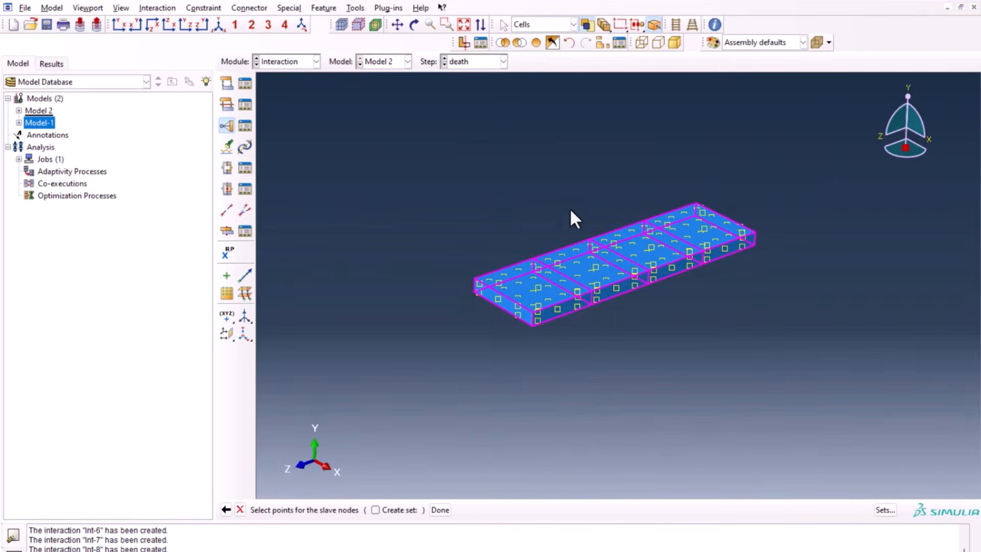
# - Pick the undersides of the four second-layer blocks as the slave region and accept the tie with its default settings
pyautogui.keyDown('ctrl'); pyautogui.keyDown('alt'); pyautogui.moveTo(617, 342); pyautogui.dragTo(642, 117); pyautogui.keyUp('alt'); pyautogui.keyUp('ctrl')
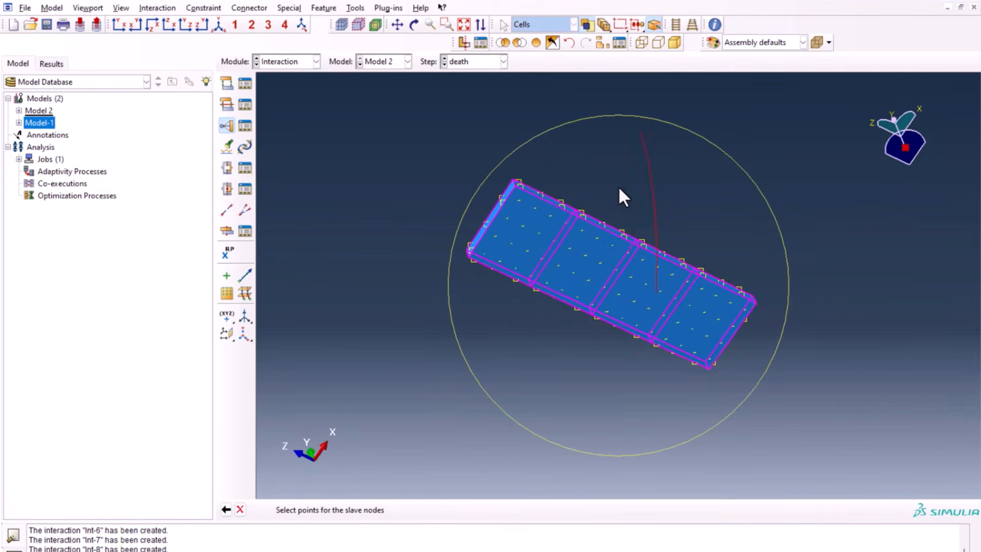
pyautogui.click(531, 357)
pyautogui.click(536, 224)
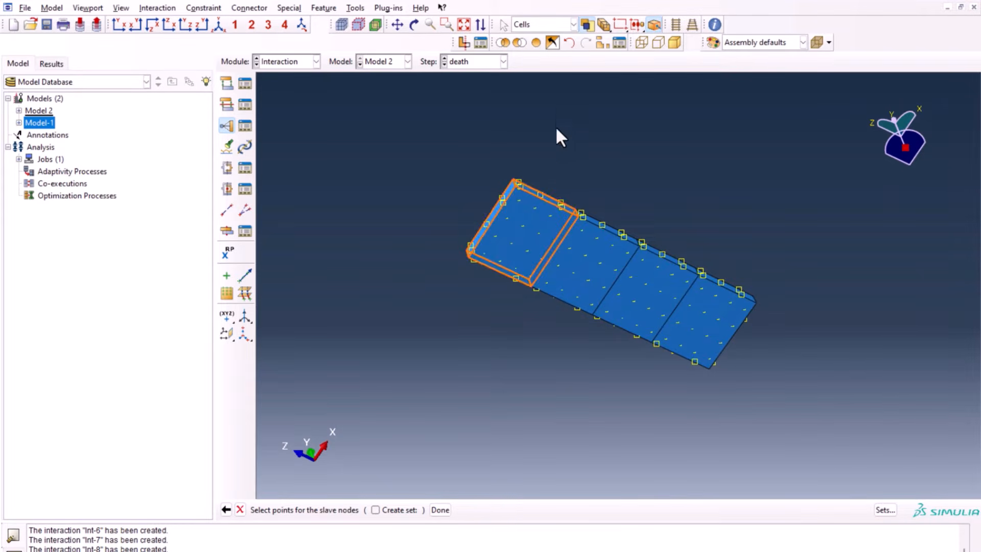
pyautogui.click(535, 145)
pyautogui.click(549, 25)
pyautogui.click(545, 45)
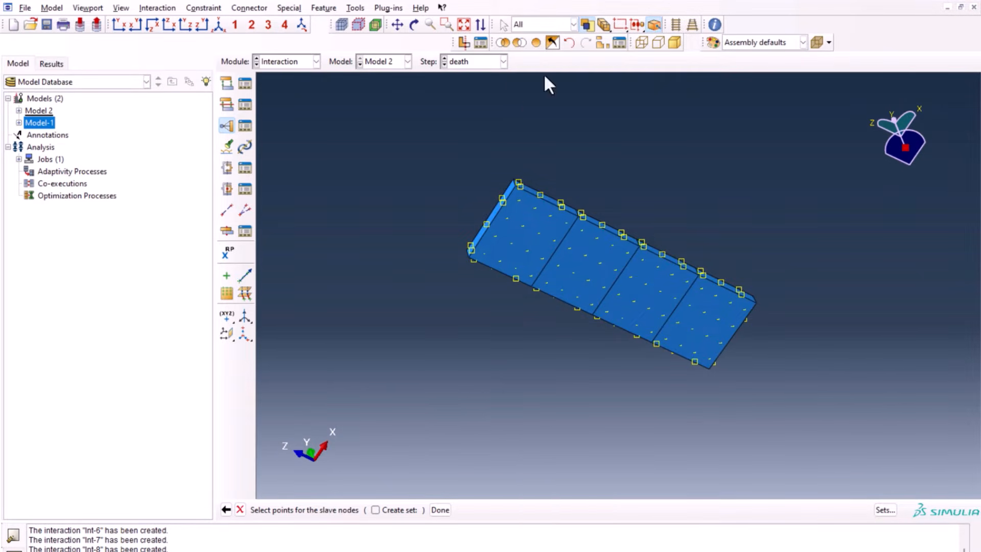
pyautogui.click(523, 241)
pyautogui.keyDown('shift'); pyautogui.click(591, 265); pyautogui.keyUp('shift')
pyautogui.keyDown('shift'); pyautogui.click(635, 288); pyautogui.keyUp('shift')
pyautogui.keyDown('shift'); pyautogui.click(701, 318); pyautogui.keyUp('shift')
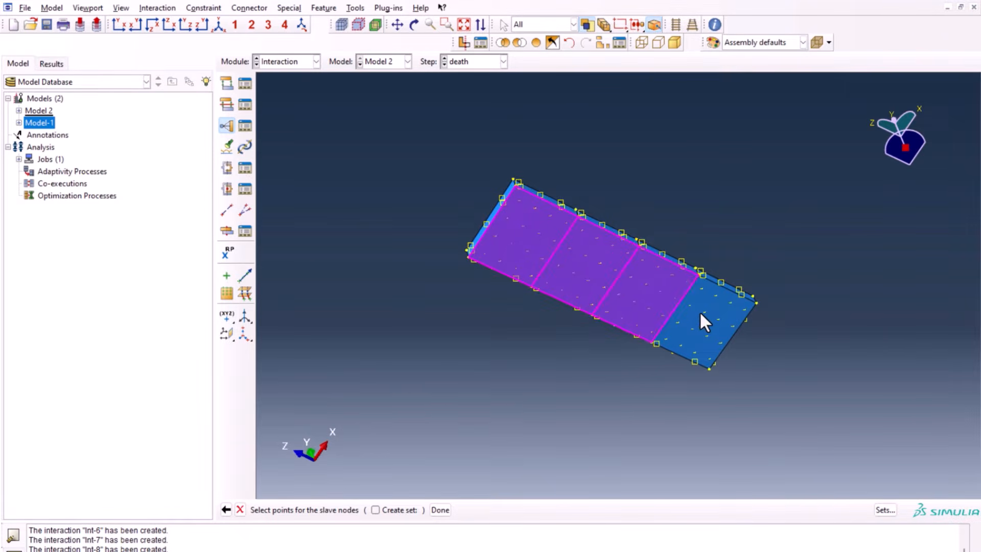
pyautogui.middleClick(465, 403)
pyautogui.click(54, 357)
# - Switch to the Load module and open the manager listing Model 2's loads
pyautogui.scroll(5, 602, 278)
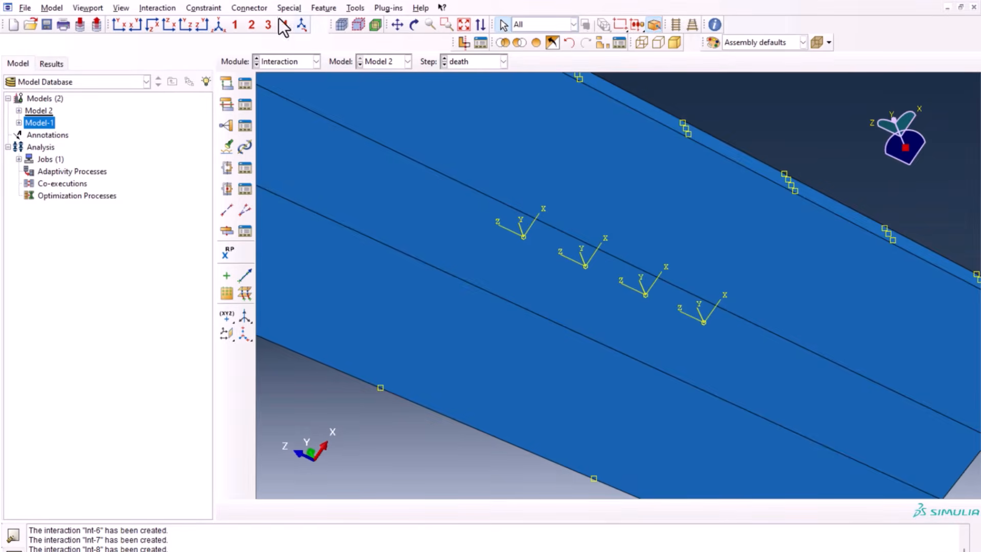
pyautogui.click(301, 23)
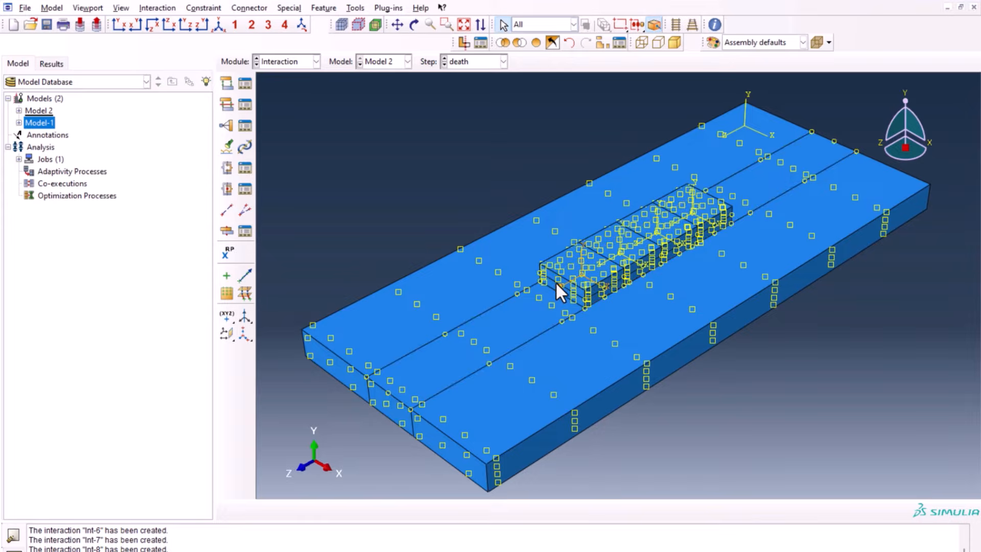
pyautogui.click(287, 61)
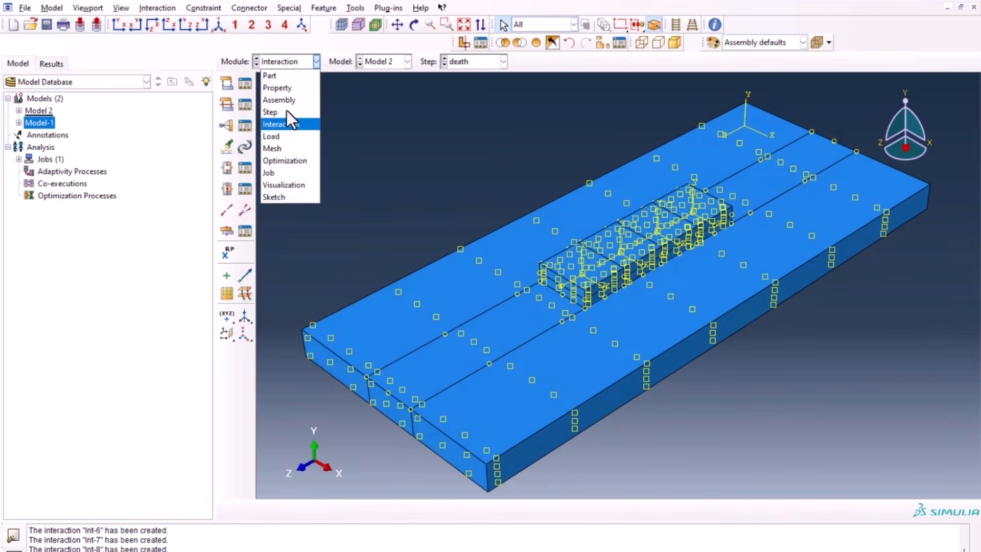
pyautogui.click(289, 141)
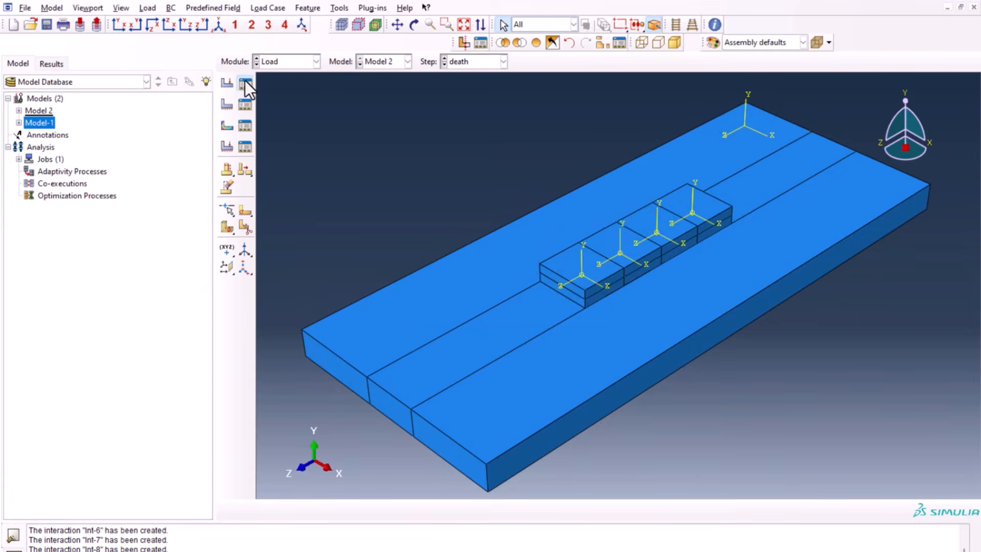
pyautogui.click(244, 82)
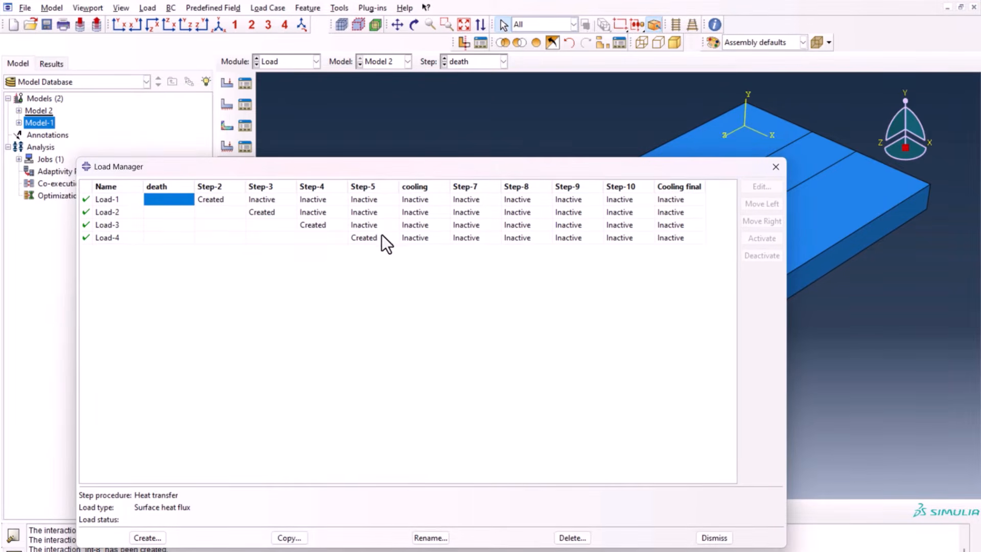
pyautogui.moveTo(447, 172); pyautogui.dragTo(438, 145)
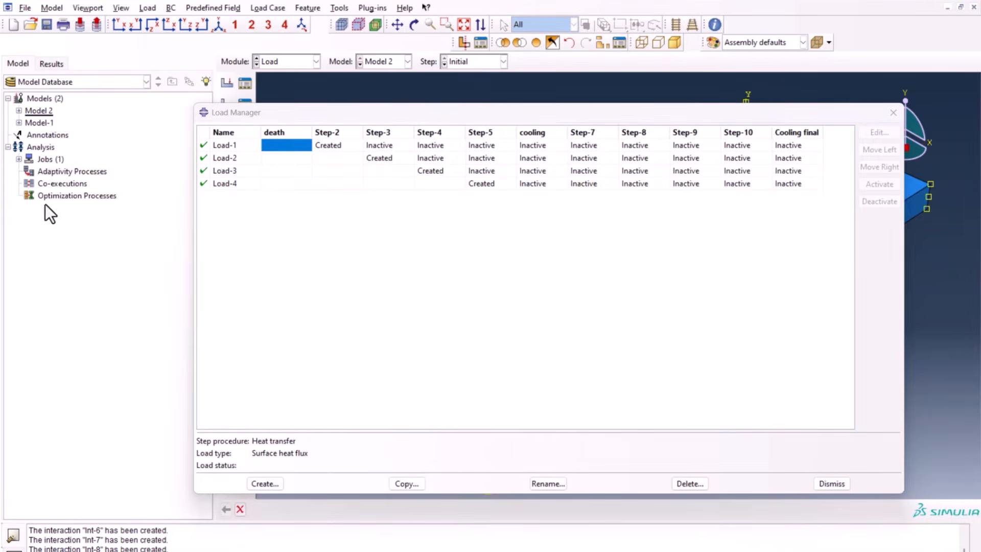
# - Delete the four existing surface heat flux loads, Load-1 through Load-4, from Model 2
pyautogui.click(18, 111)
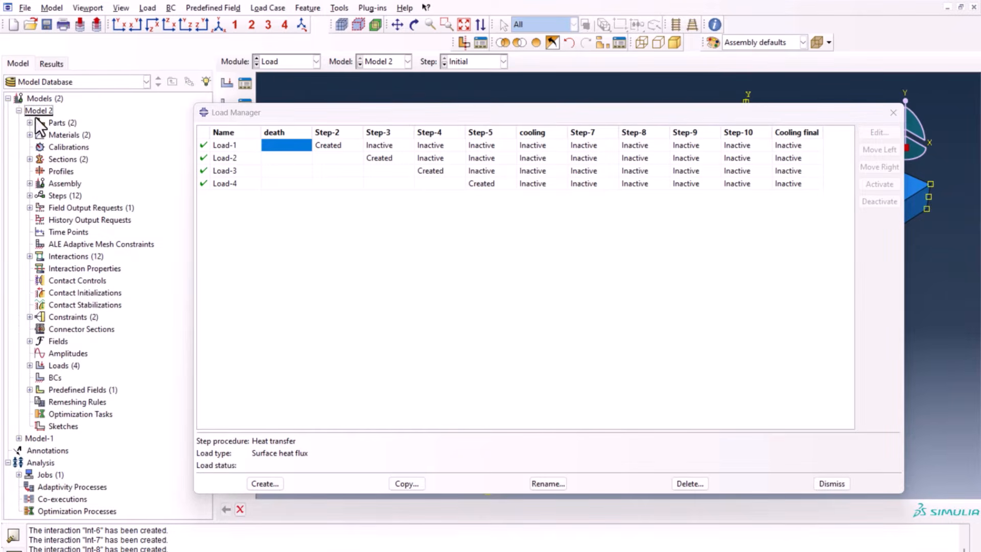
pyautogui.click(29, 366)
pyautogui.click(59, 378)
pyautogui.keyDown('shift'); pyautogui.click(60, 415); pyautogui.keyUp('shift')
pyautogui.rightClick(57, 388)
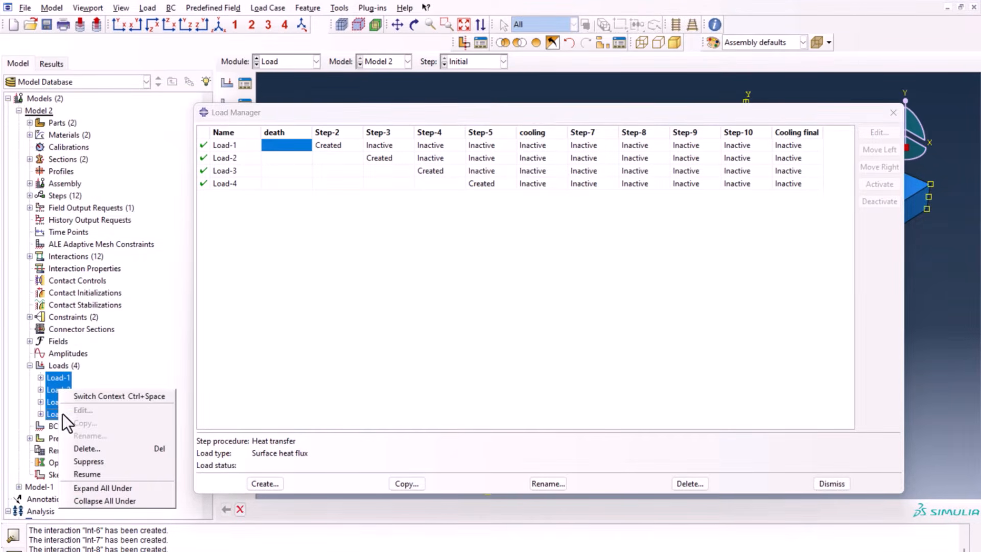
pyautogui.click(96, 450)
pyautogui.click(455, 297)
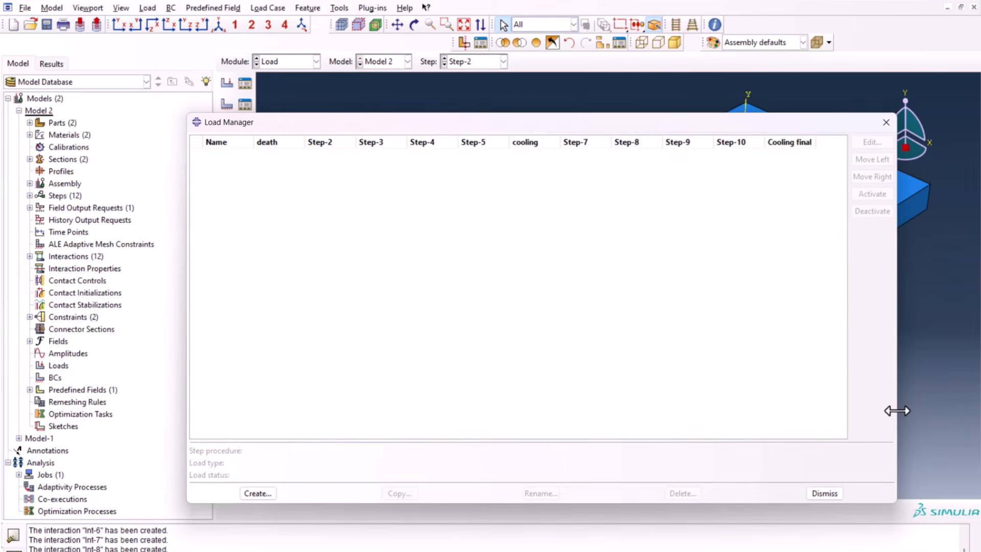
# - Start a new thermal load named Load-1 in Step-2 with Body heat flux as its type
pyautogui.moveTo(897, 411); pyautogui.dragTo(733, 394)
pyautogui.moveTo(639, 124); pyautogui.dragTo(536, 222)
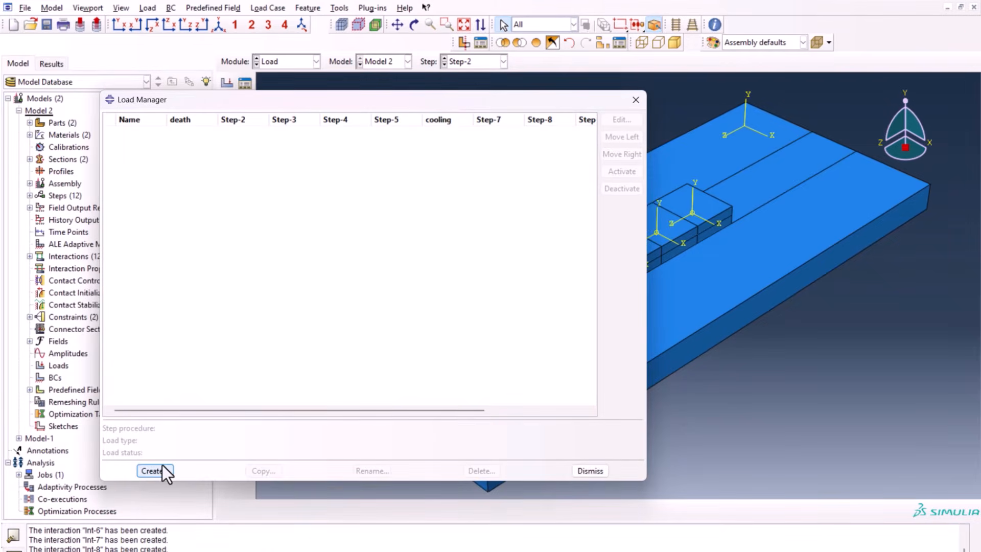
pyautogui.click(162, 467)
pyautogui.click(350, 89)
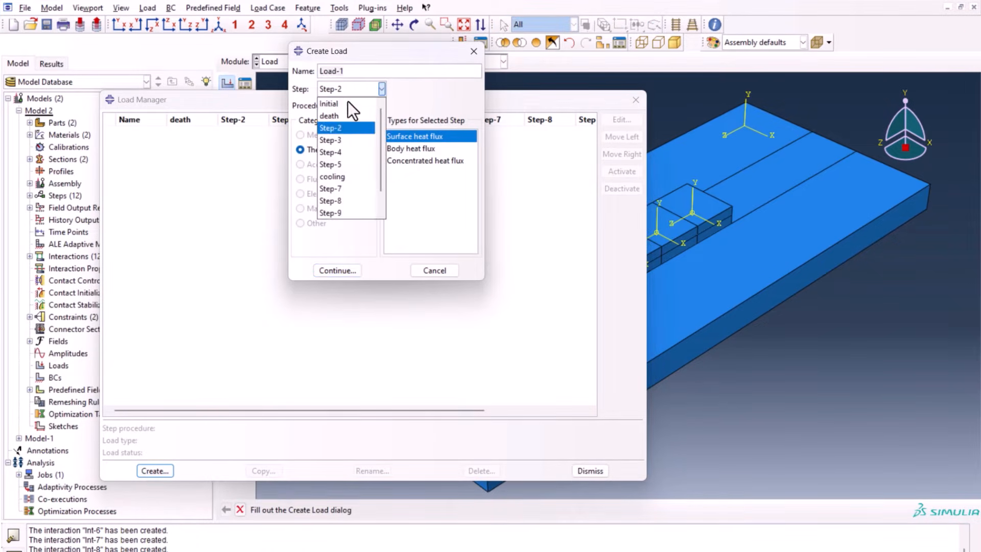
pyautogui.click(338, 127)
pyautogui.click(388, 148)
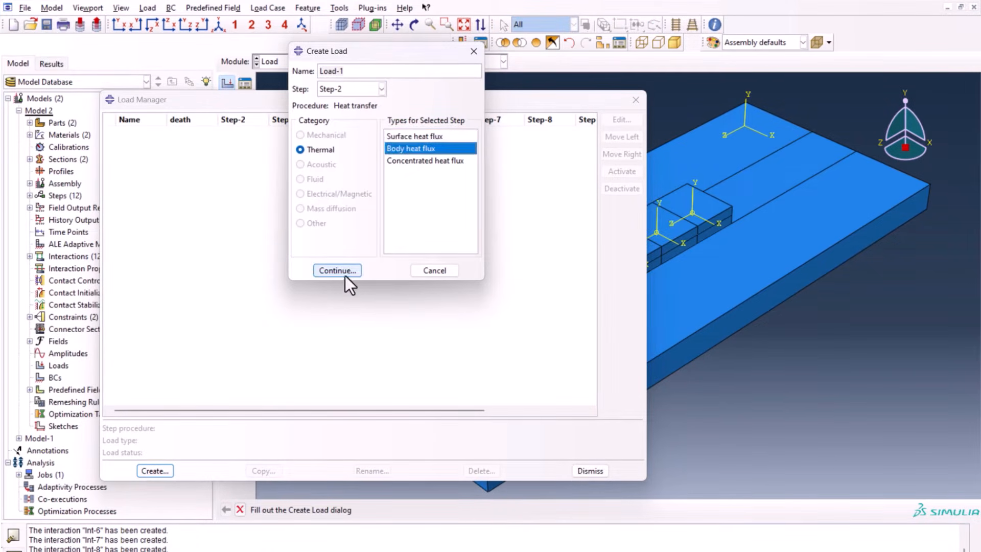
pyautogui.click(337, 271)
# - Apply Load-1 to the front first-layer block with distribution AnalyticalField-1 and magnitude 3e10
pyautogui.moveTo(434, 103); pyautogui.dragTo(448, 403)
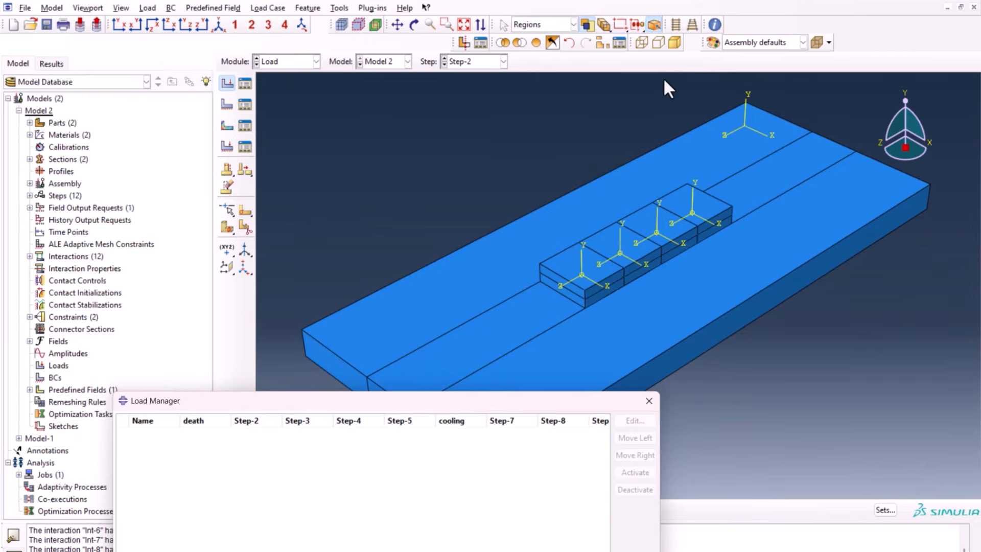
pyautogui.click(591, 299)
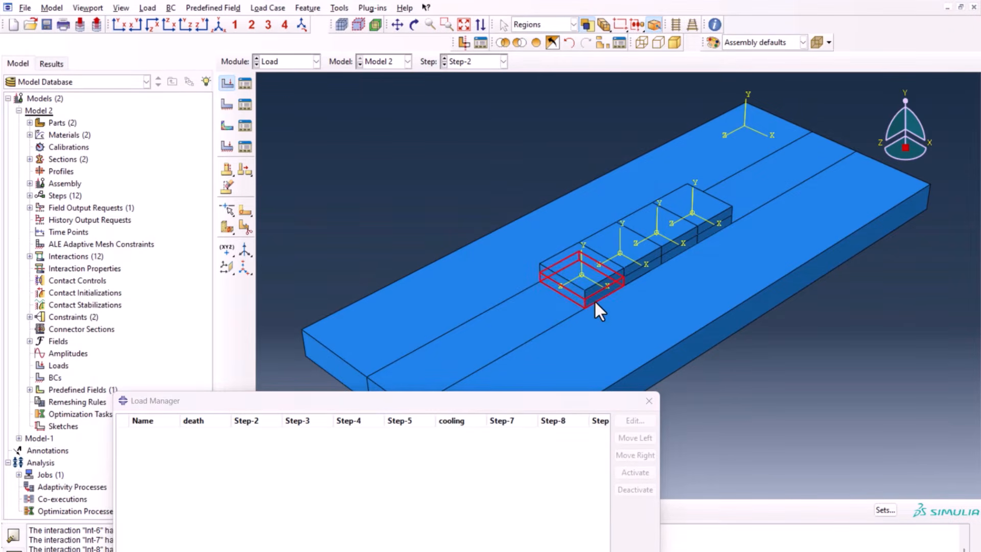
pyautogui.middleClick(780, 336)
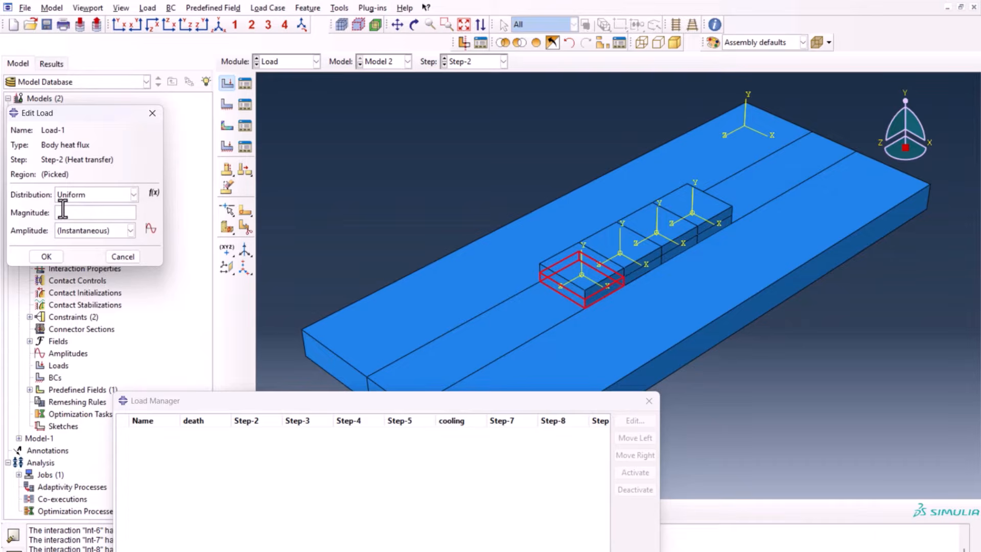
pyautogui.write('10')
pyautogui.click(78, 199)
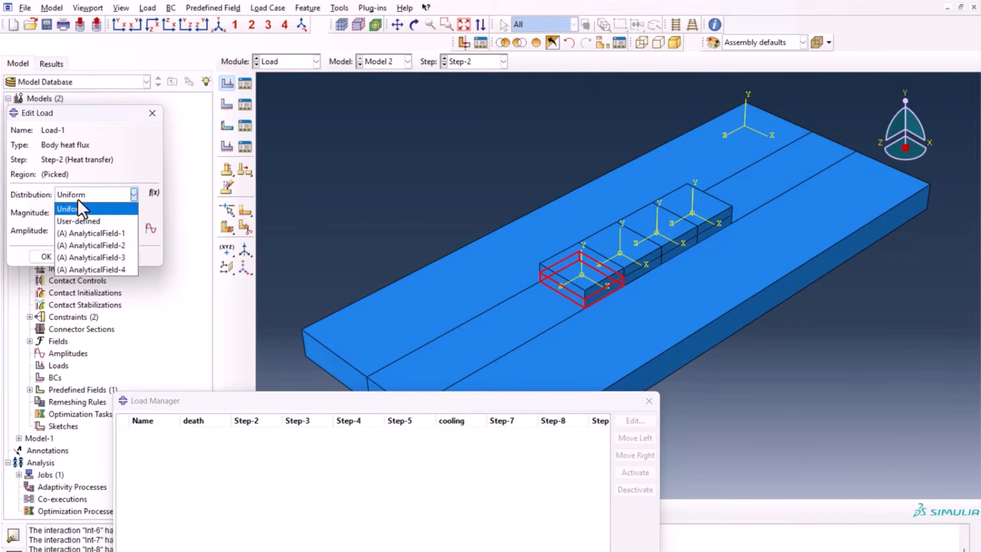
pyautogui.click(103, 236)
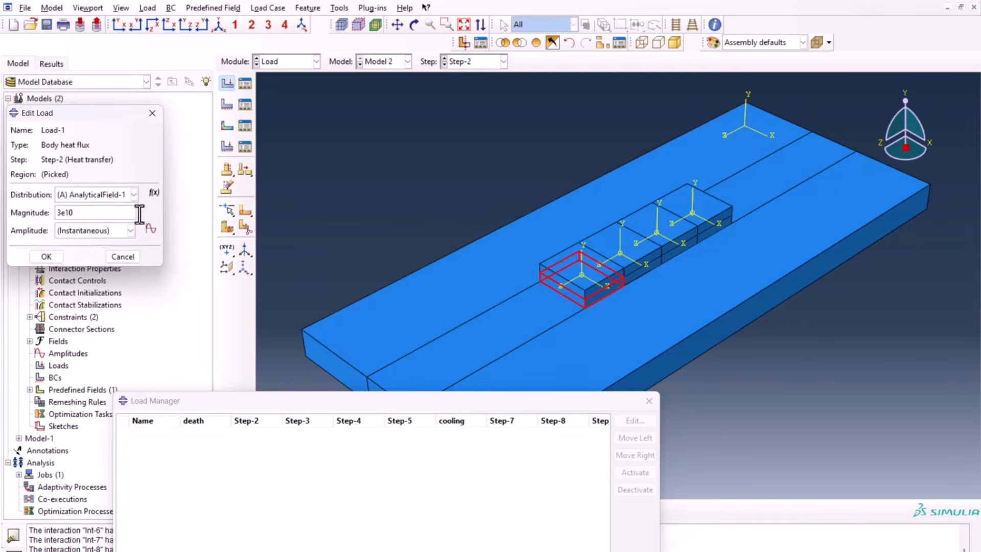
pyautogui.click(47, 256)
# - Deactivate Load-1 from Step-3 onward
pyautogui.click(303, 342)
pyautogui.moveTo(287, 401); pyautogui.dragTo(265, 211)
pyautogui.click(629, 398)
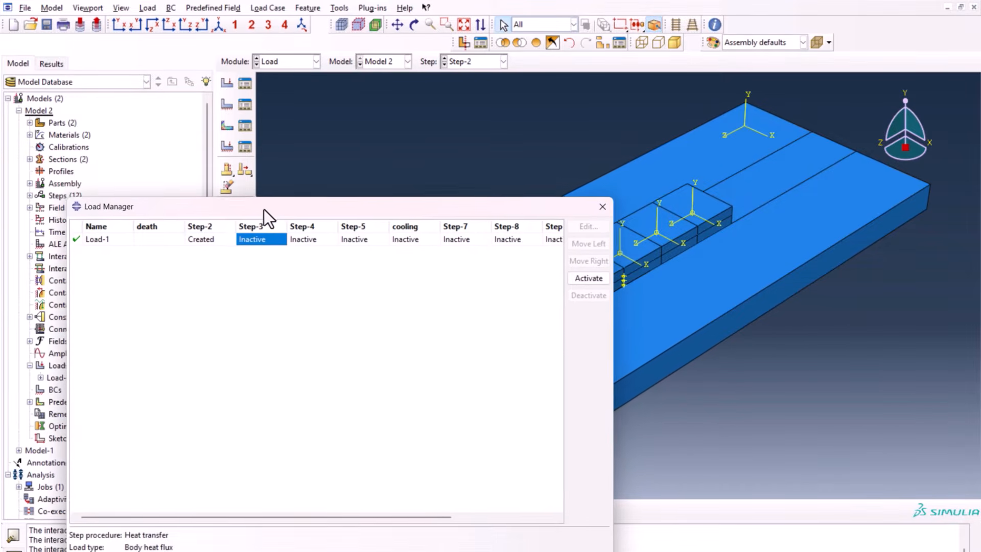
pyautogui.moveTo(505, 221); pyautogui.dragTo(487, 305)
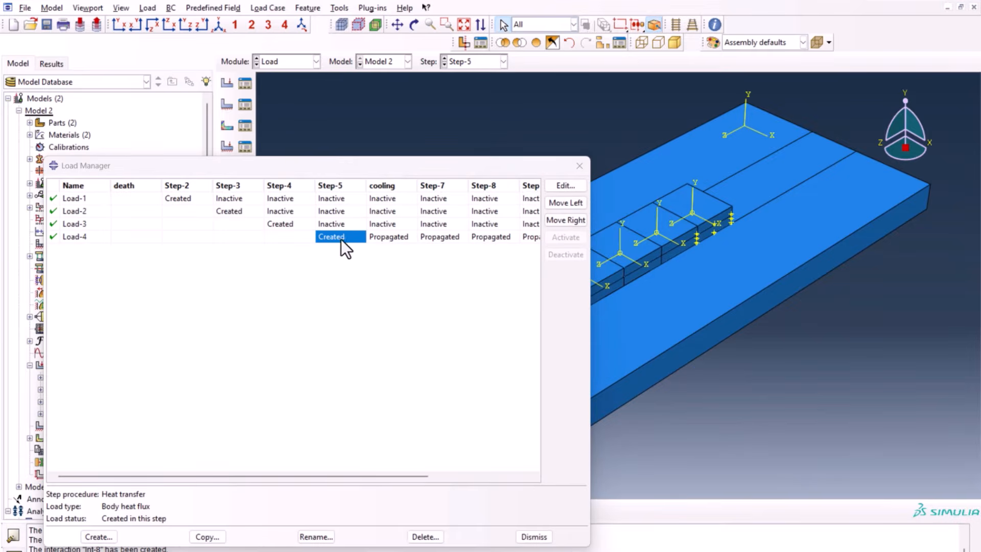
# - Review the definitions of the body heat flux loads from Load-4 back to Load-1 and close the load manager
pyautogui.doubleClick(348, 237)
pyautogui.doubleClick(285, 225)
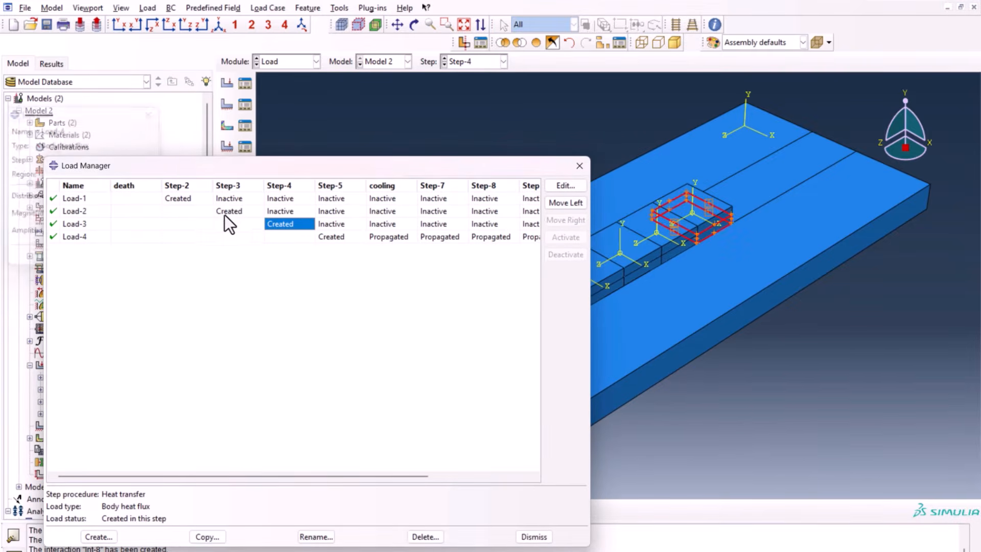
pyautogui.doubleClick(222, 213)
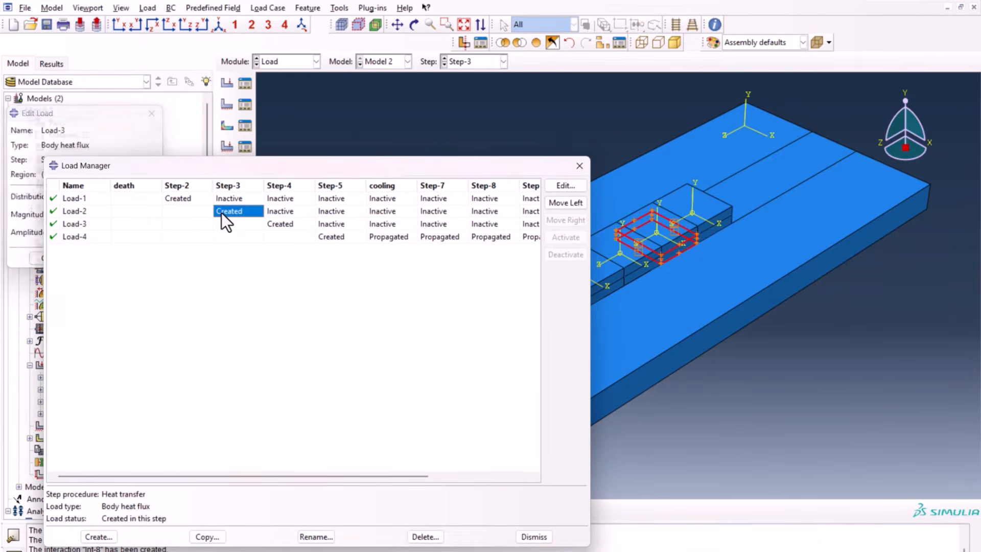
pyautogui.click(186, 201)
pyautogui.doubleClick(185, 200)
pyautogui.click(151, 114)
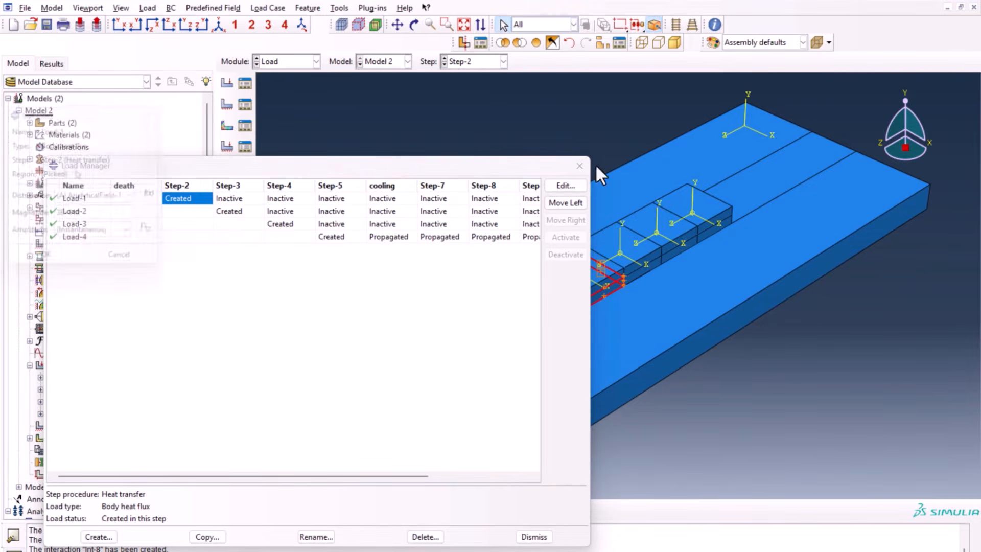
pyautogui.click(580, 165)
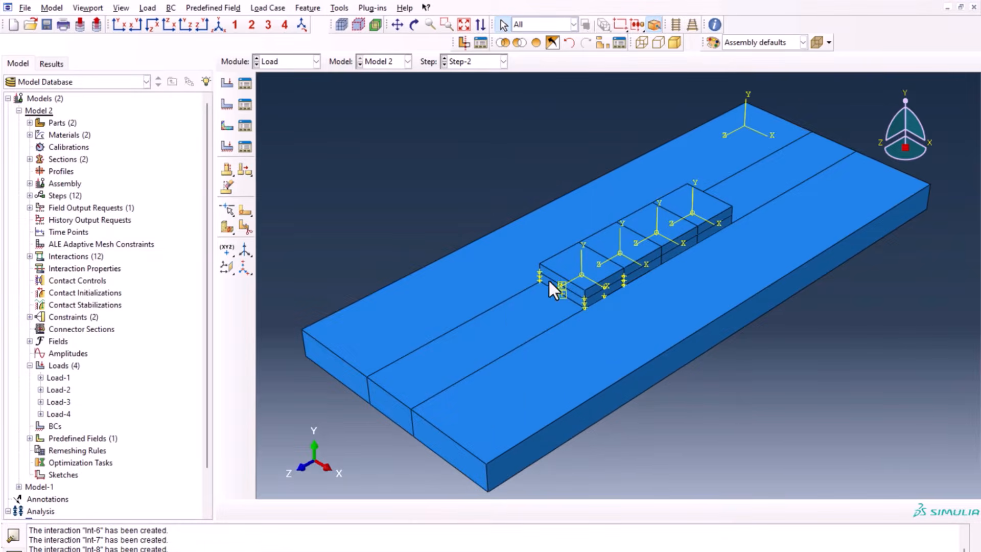
# - Create a datum point at the top-face centre of the front second-layer block, midway between two opposite edge midpoints
pyautogui.click(571, 264)
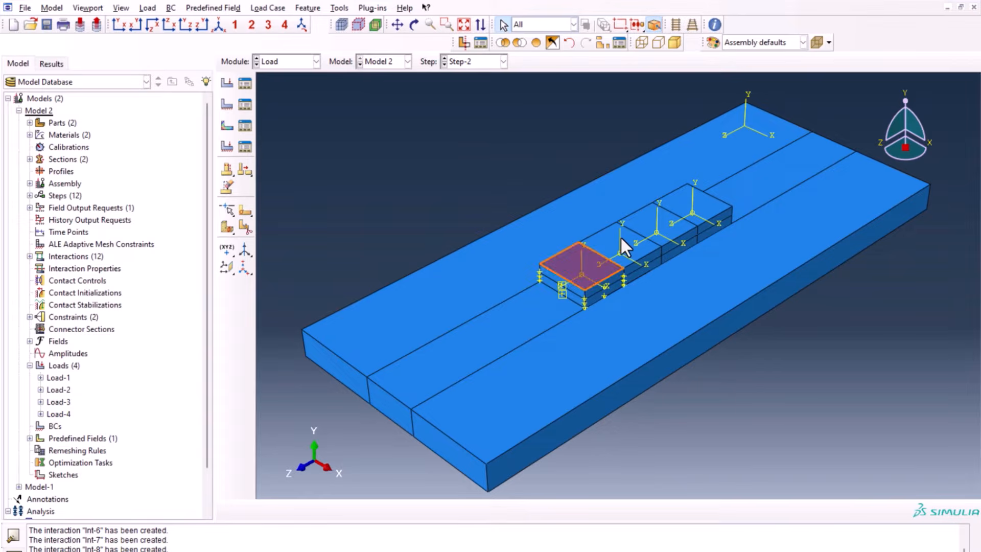
pyautogui.click(476, 226)
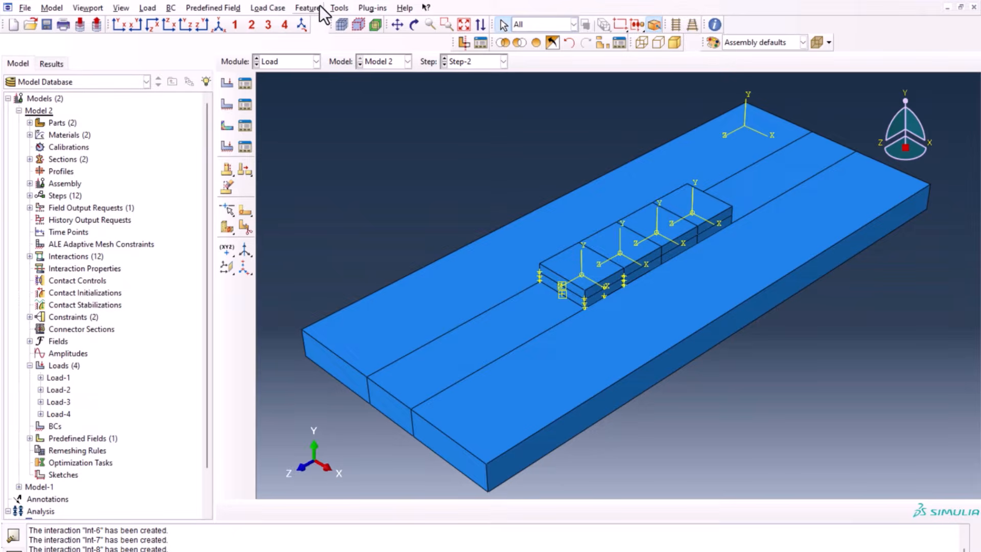
pyautogui.click(340, 7)
pyautogui.click(357, 85)
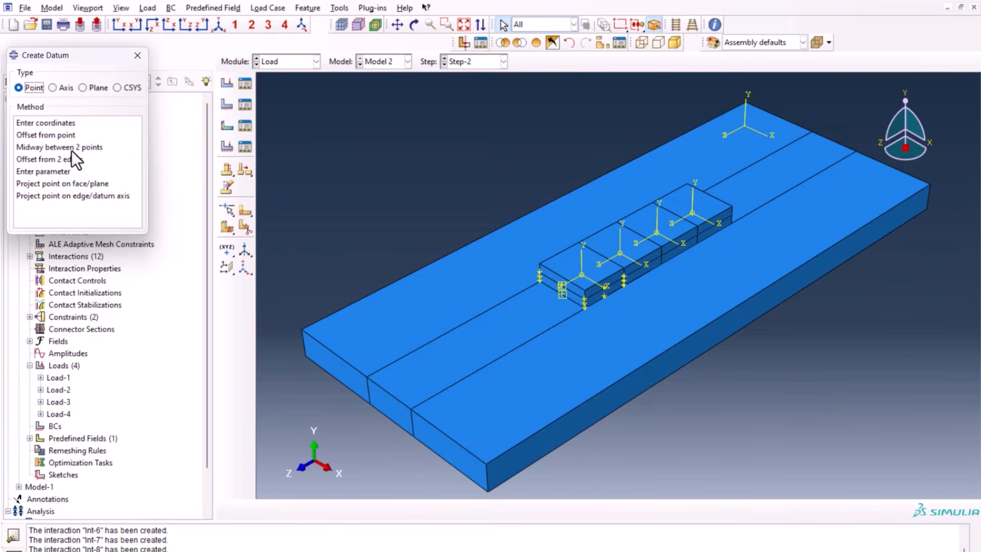
pyautogui.click(97, 148)
pyautogui.scroll(3, 608, 265)
pyautogui.click(540, 283)
pyautogui.click(596, 251)
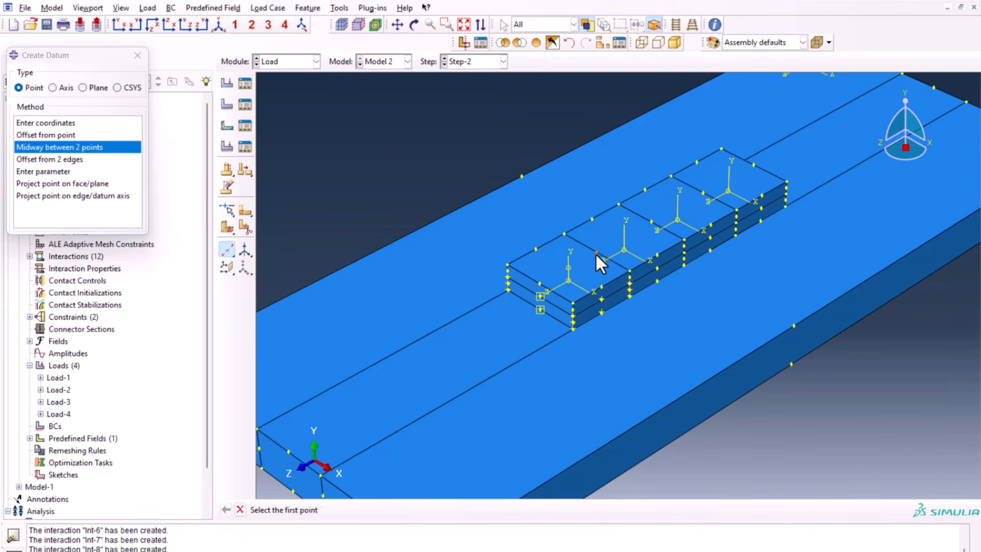
# - Add midway datum points at the top-face centres of the other three second-layer blocks, using their opposite edge midpoints
pyautogui.click(651, 221)
pyautogui.click(596, 250)
pyautogui.click(650, 222)
pyautogui.click(703, 191)
pyautogui.click(703, 192)
pyautogui.click(753, 167)
pyautogui.click(137, 55)
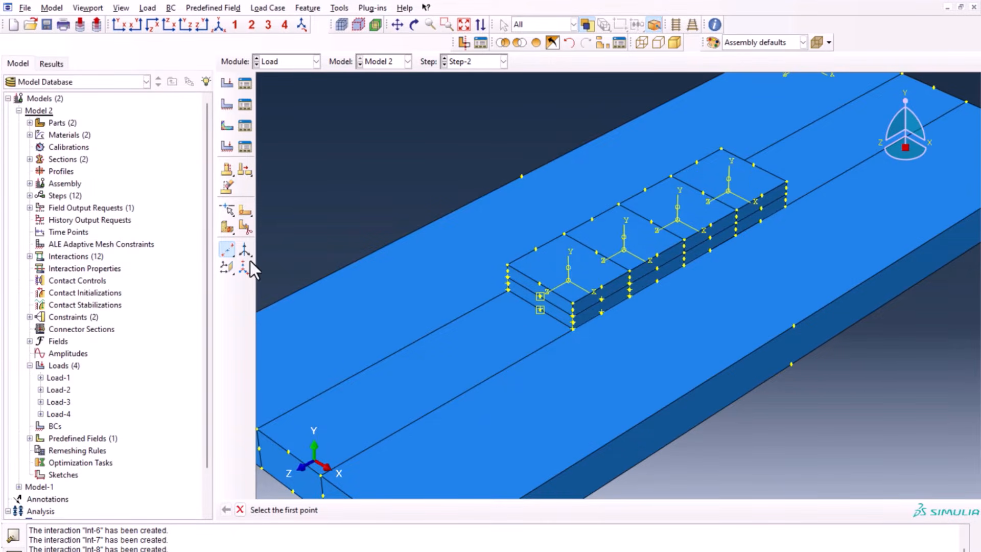
# - Create rectangular datum coordinate systems at the top-face centre points of the front two second-layer blocks, with default axis directions
pyautogui.click(245, 266)
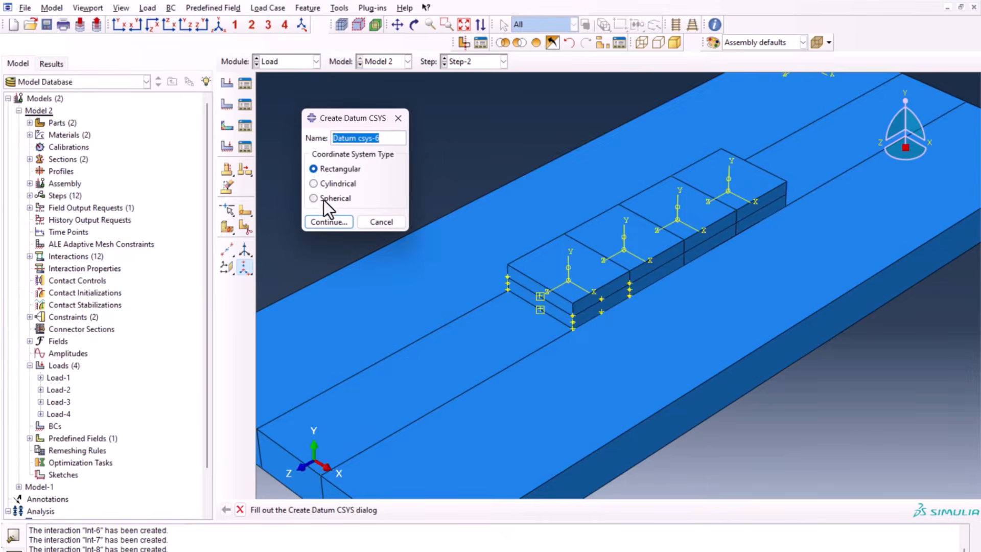
pyautogui.click(326, 222)
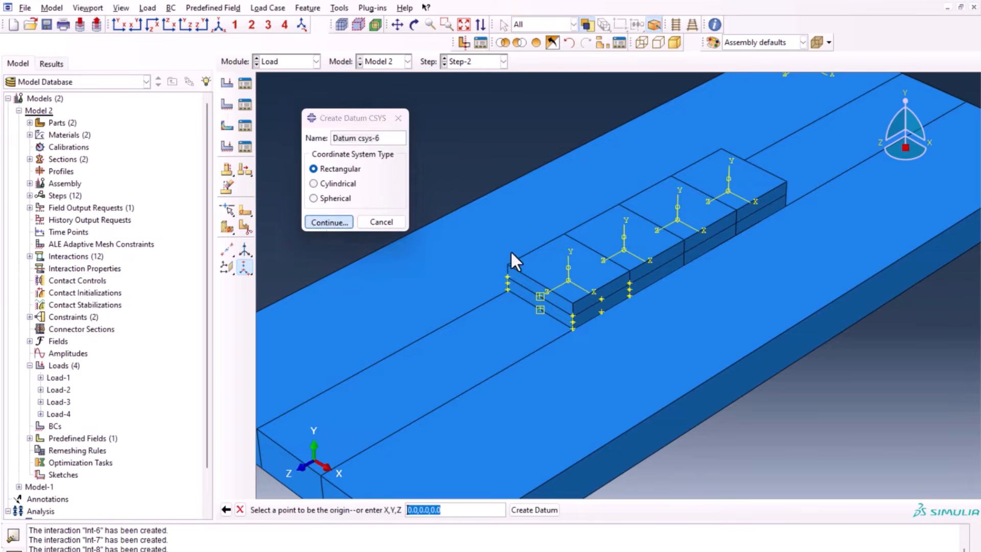
pyautogui.click(569, 267)
pyautogui.click(547, 510)
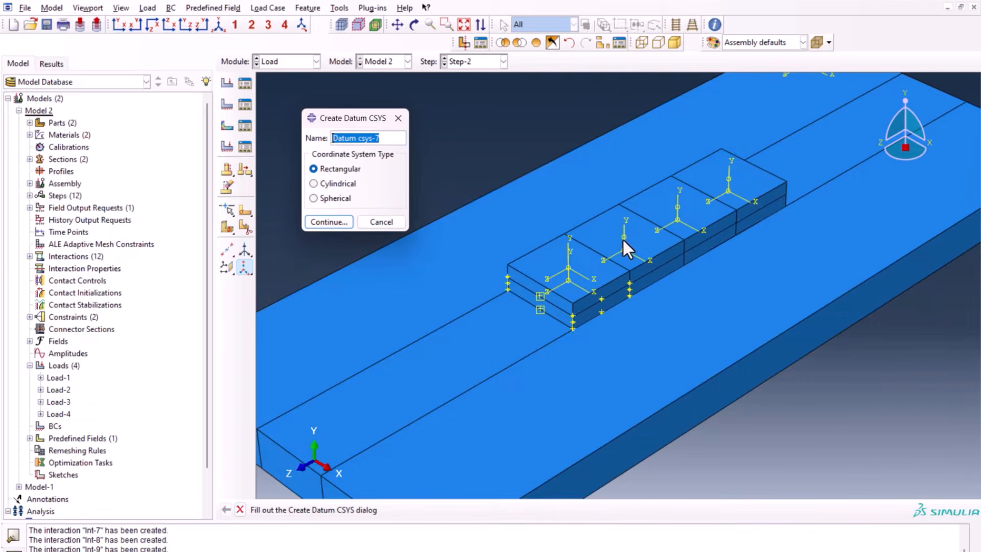
pyautogui.click(329, 221)
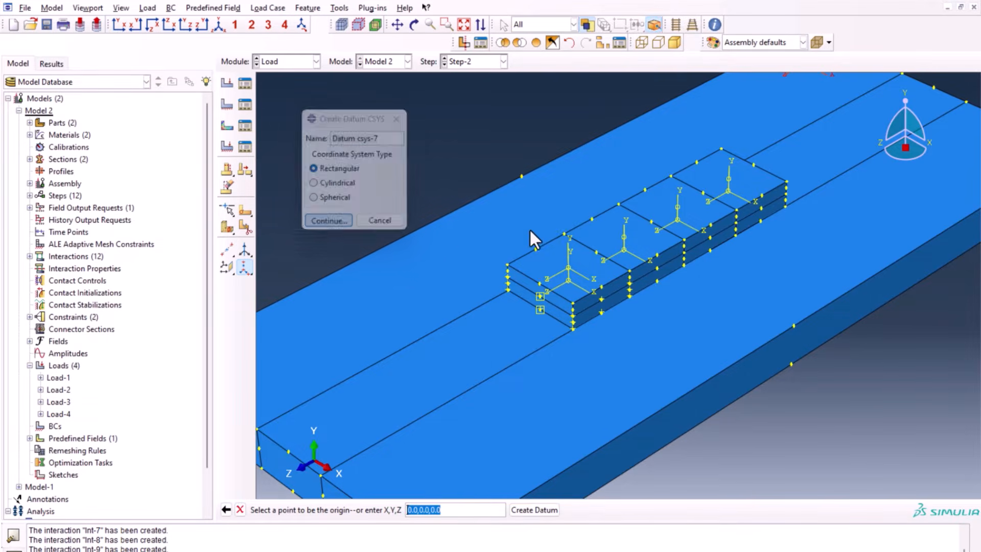
pyautogui.click(624, 237)
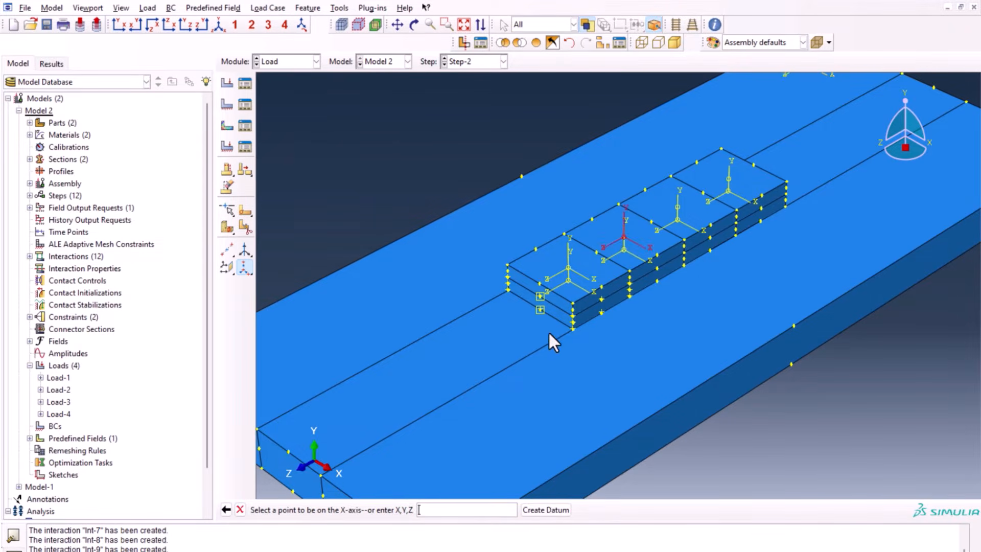
pyautogui.click(540, 509)
# - Create rectangular datum coordinate systems at the top-face centre points of the rear two second-layer blocks, with default axis directions
pyautogui.click(329, 225)
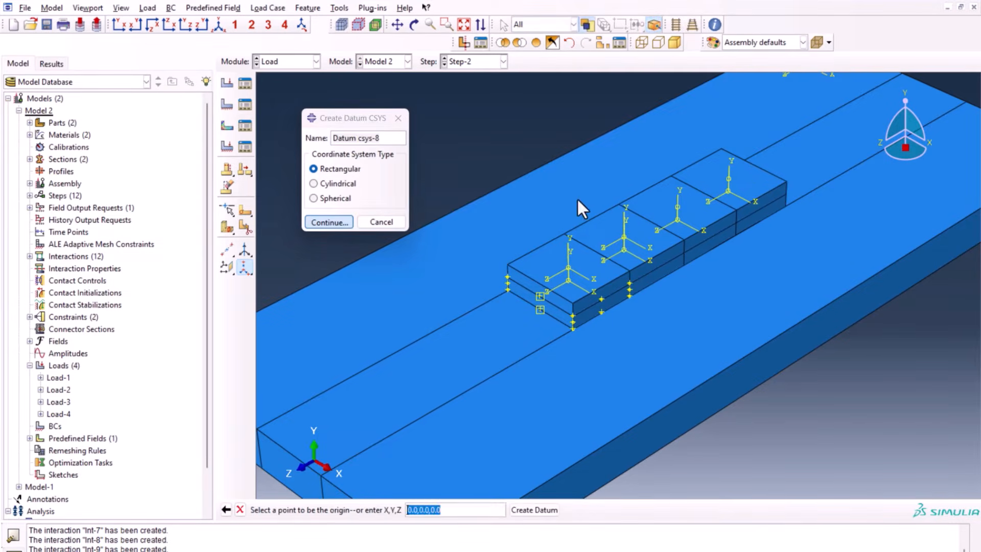
pyautogui.click(677, 207)
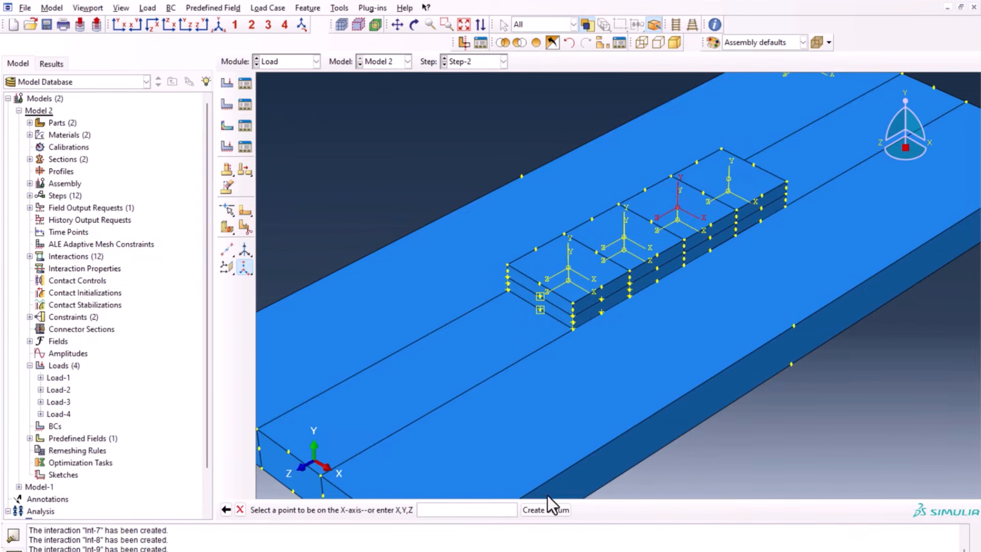
pyautogui.click(547, 509)
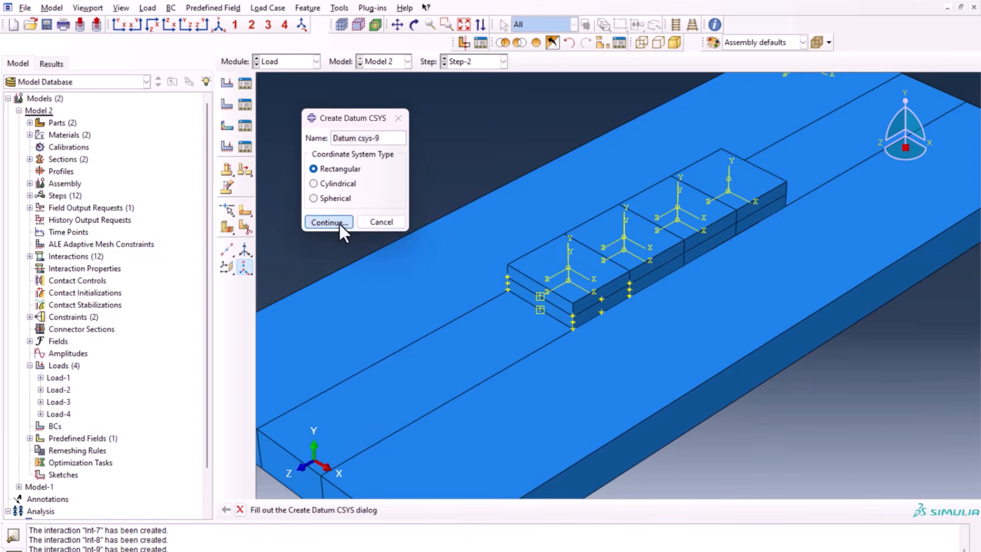
pyautogui.click(332, 224)
pyautogui.click(729, 180)
pyautogui.click(559, 509)
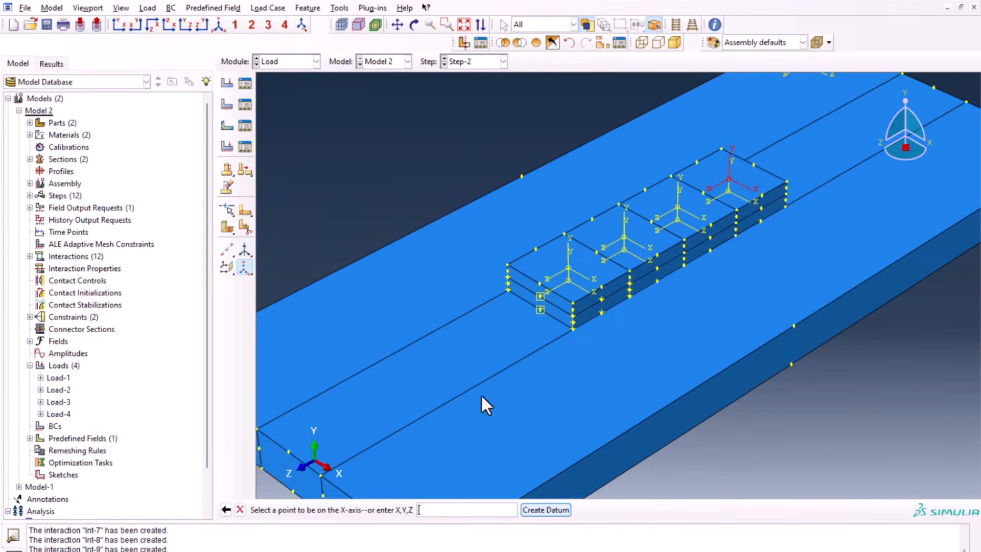
pyautogui.click(379, 223)
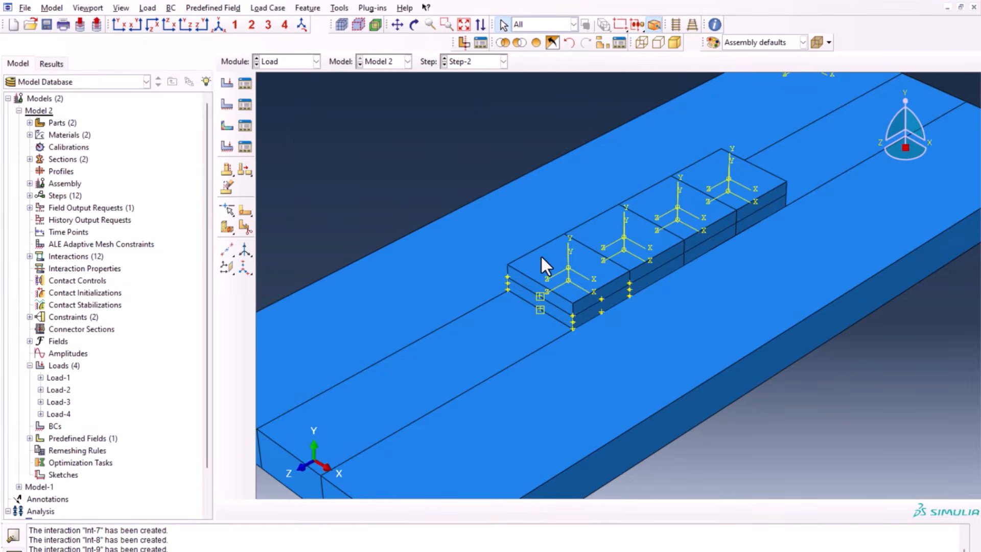
# - Copy AnalyticalField-4 under Model 2's analytical fields as AnalyticalField-5
pyautogui.click(29, 342)
pyautogui.scroll(-1, 39, 337)
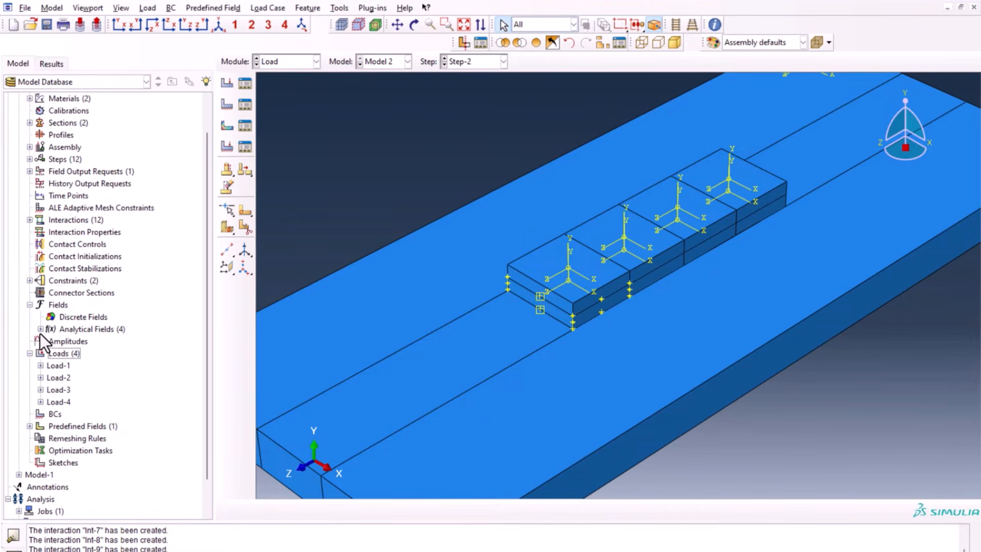
pyautogui.click(40, 329)
pyautogui.click(105, 379)
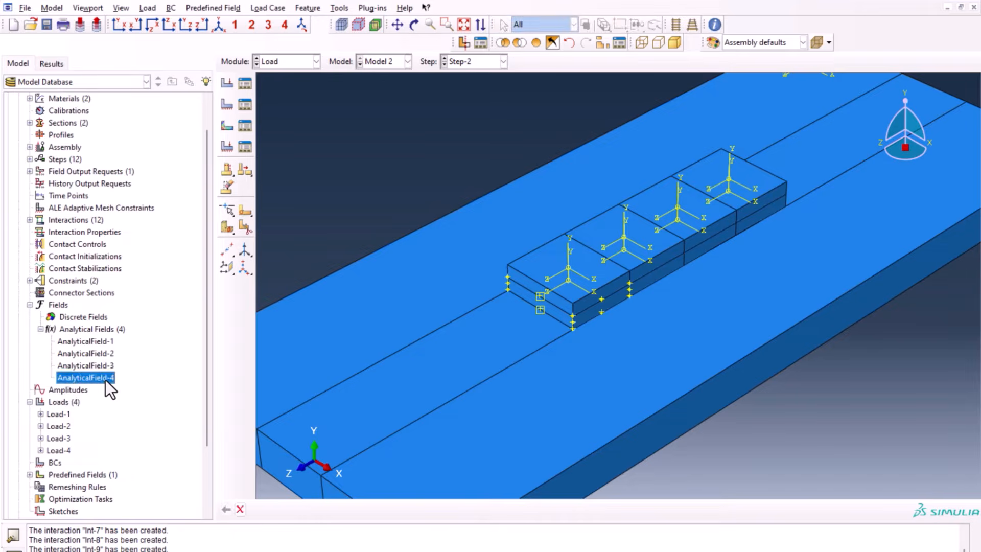
pyautogui.rightClick(106, 379)
pyautogui.click(147, 412)
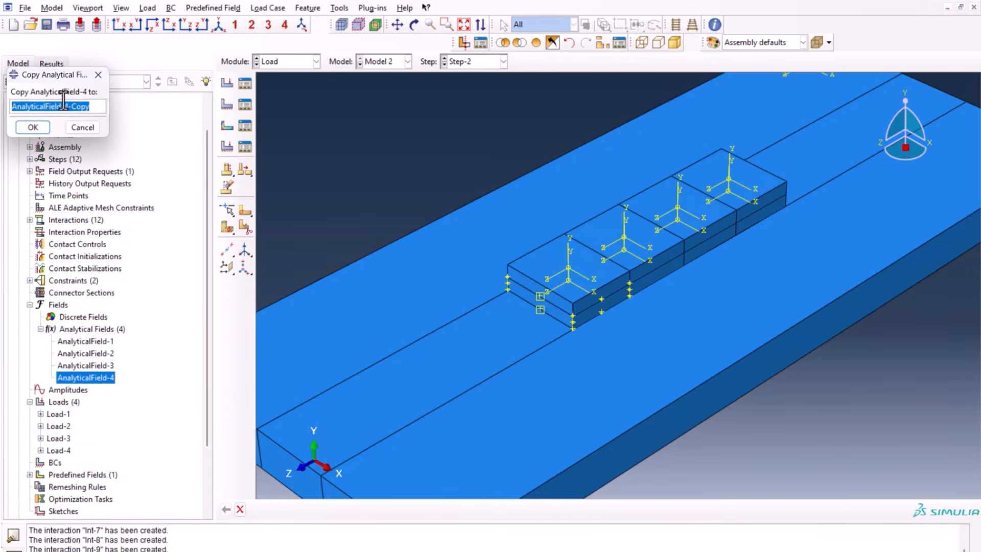
pyautogui.moveTo(65, 106); pyautogui.dragTo(107, 105)
pyautogui.write('5')
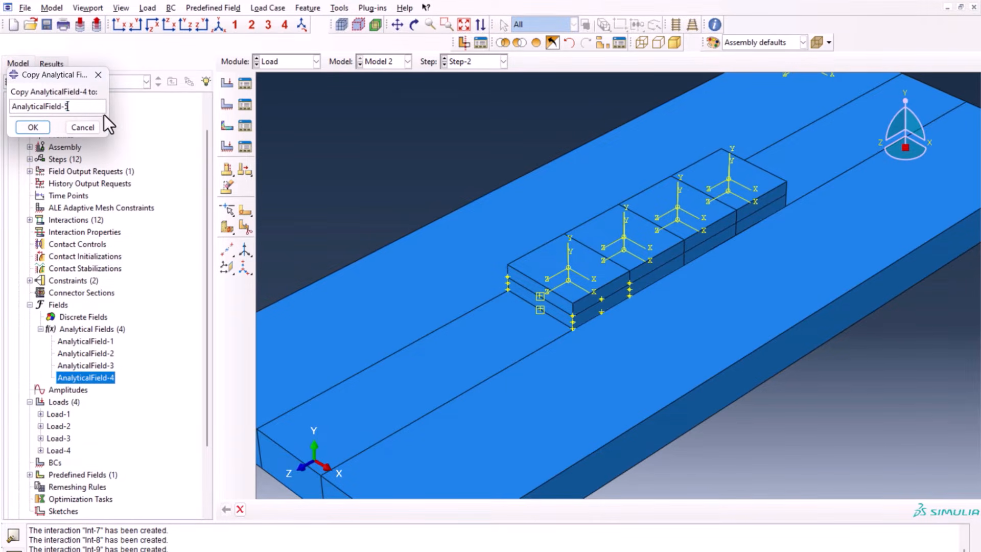
pyautogui.click(33, 127)
# - Set AnalyticalField-5's local system to the datum coordinate system at the top-face centre of the rearmost second-layer block
pyautogui.rightClick(83, 391)
pyautogui.click(118, 415)
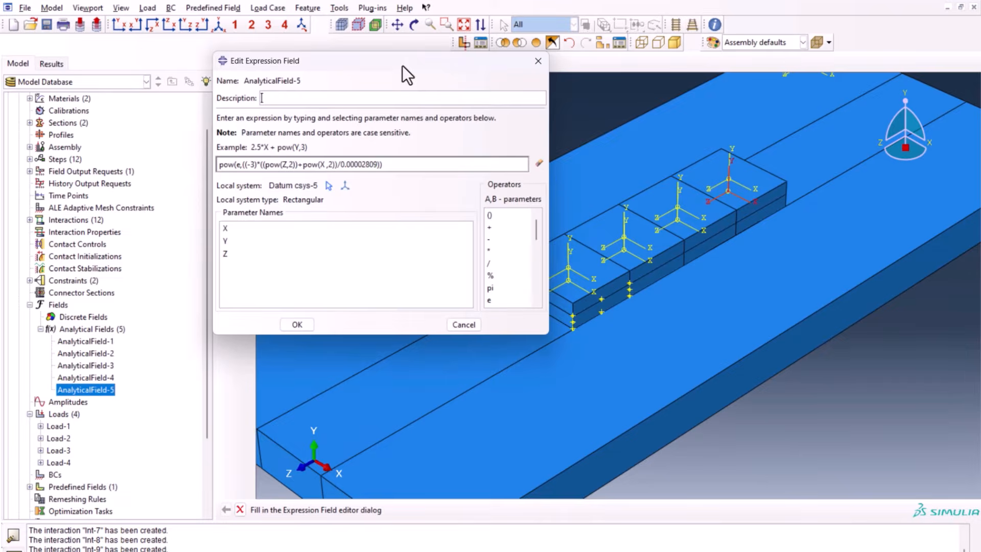
pyautogui.click(328, 186)
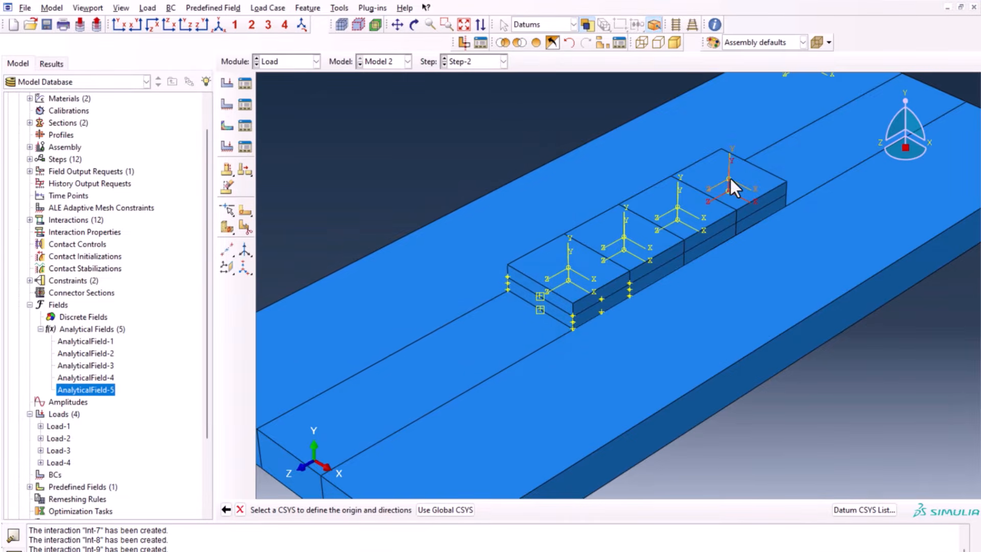
pyautogui.click(729, 177)
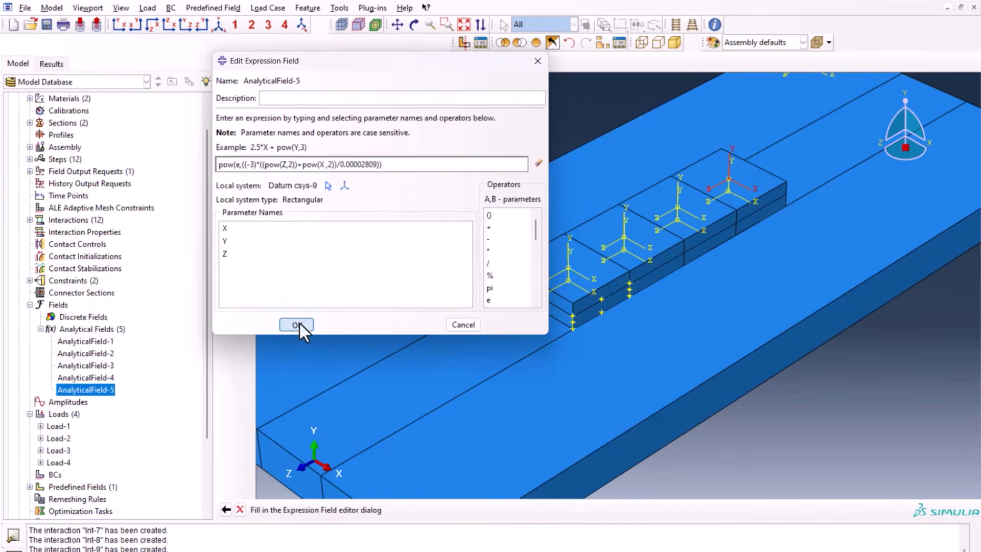
pyautogui.click(299, 323)
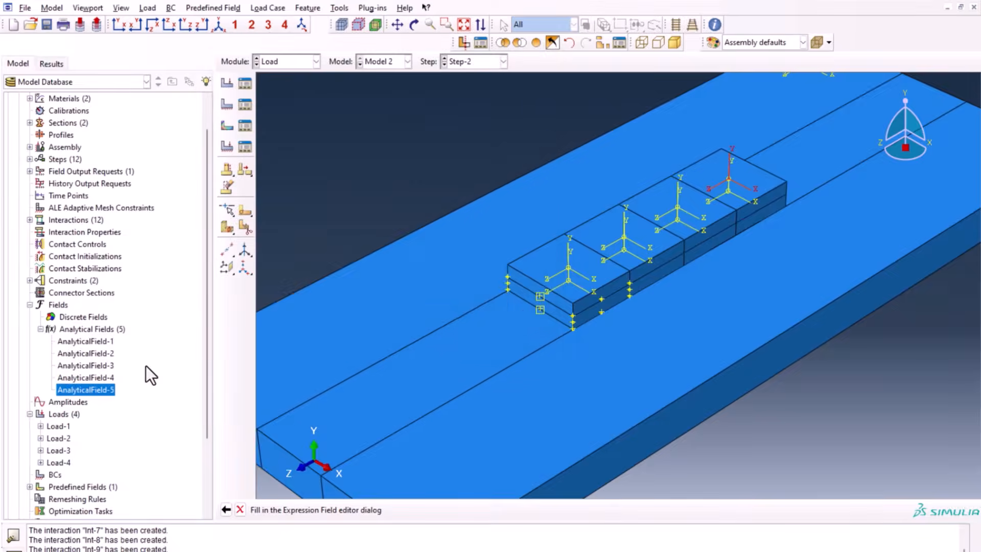
pyautogui.doubleClick(102, 392)
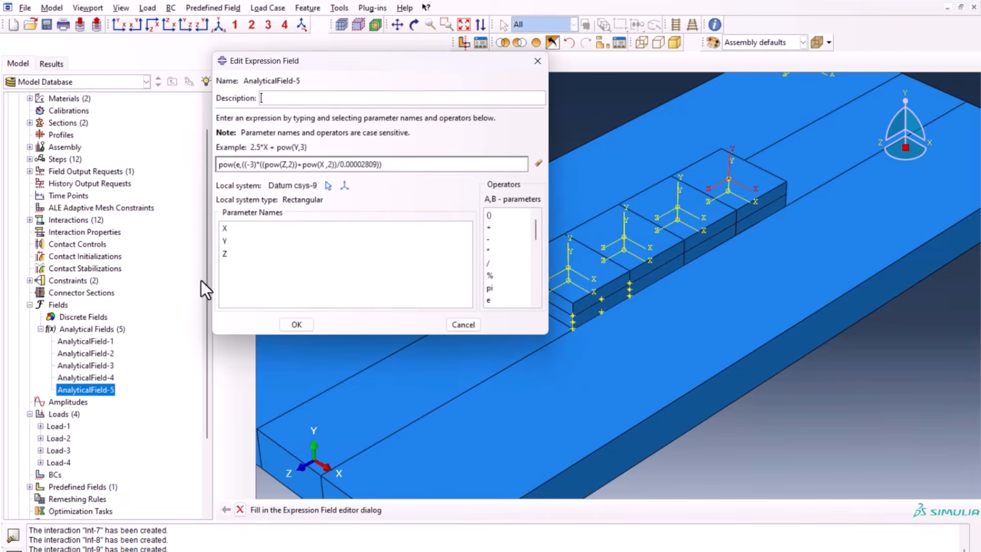
pyautogui.click(463, 325)
# - Copy AnalyticalField-5 as AnalyticalField-6, AnalyticalField-7 and AnalyticalField-8 for the other second-layer blocks, and check the local systems of these fields
pyautogui.rightClick(103, 393)
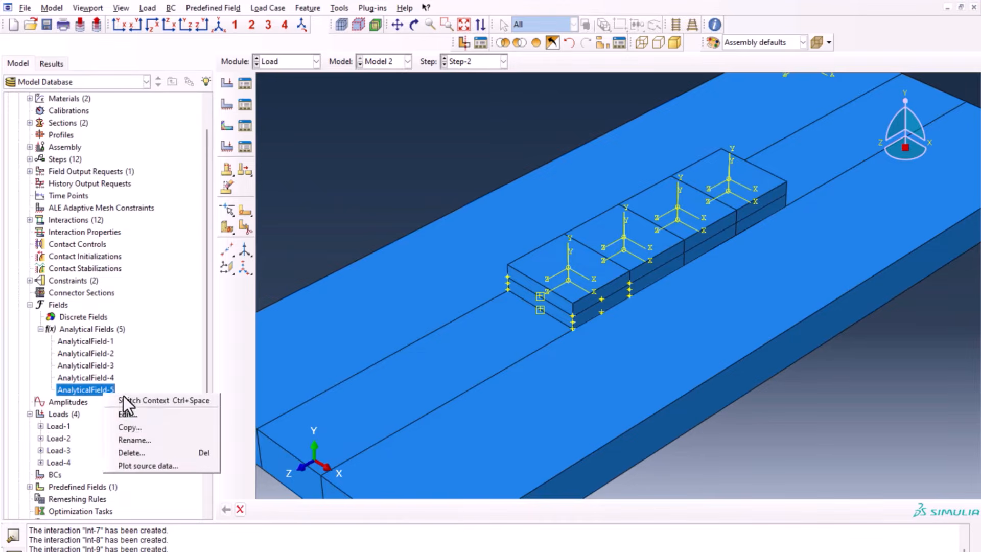
pyautogui.click(134, 425)
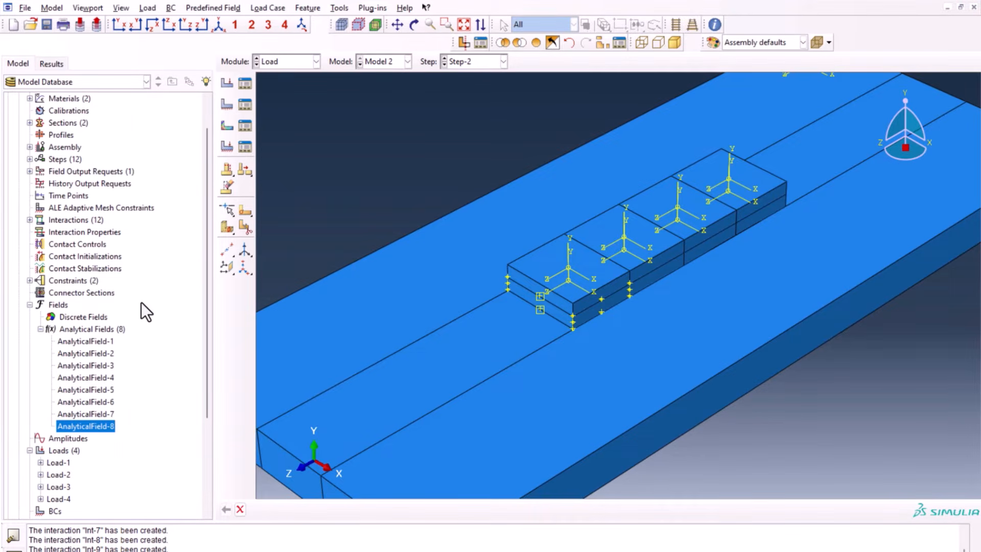
pyautogui.doubleClick(106, 340)
pyautogui.click(105, 390)
pyautogui.doubleClick(105, 390)
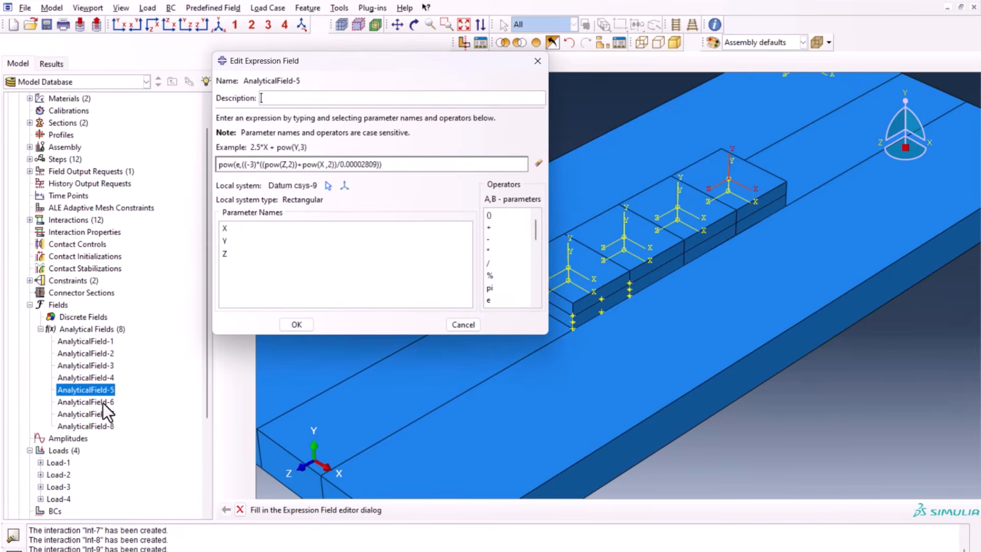
pyautogui.click(100, 403)
pyautogui.doubleClick(102, 414)
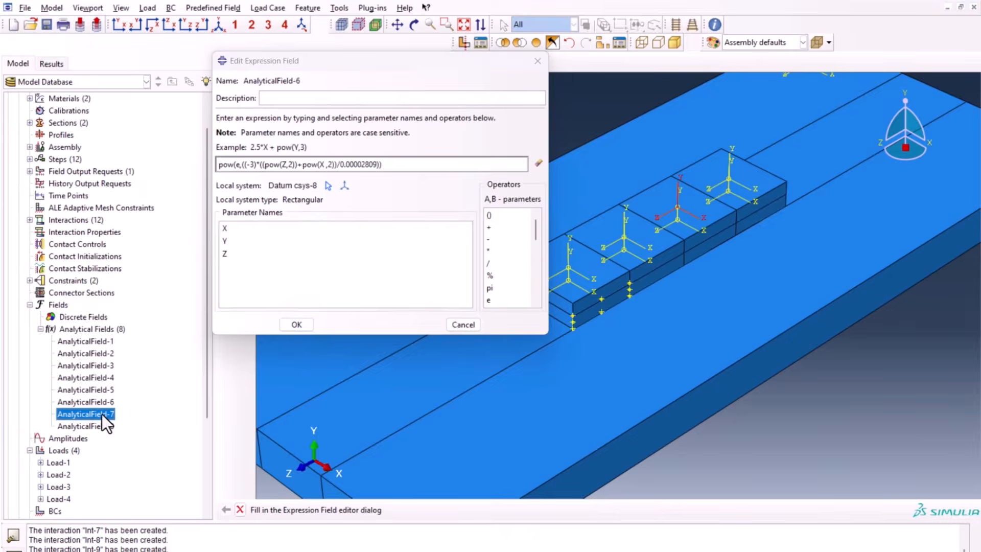
pyautogui.doubleClick(105, 425)
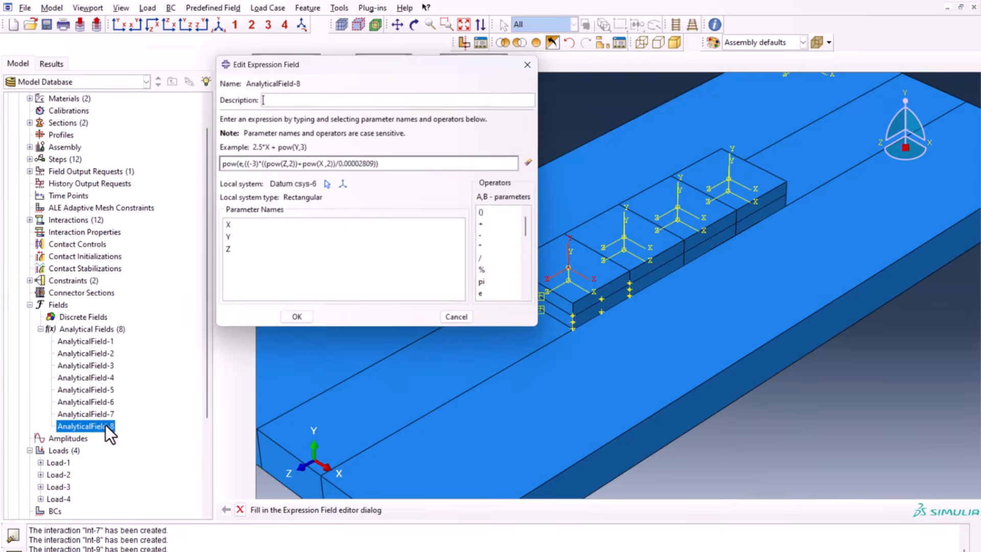
pyautogui.click(536, 62)
# - Create the body heat flux Load-5 in Step-7 on the rearmost second-layer block
pyautogui.click(246, 83)
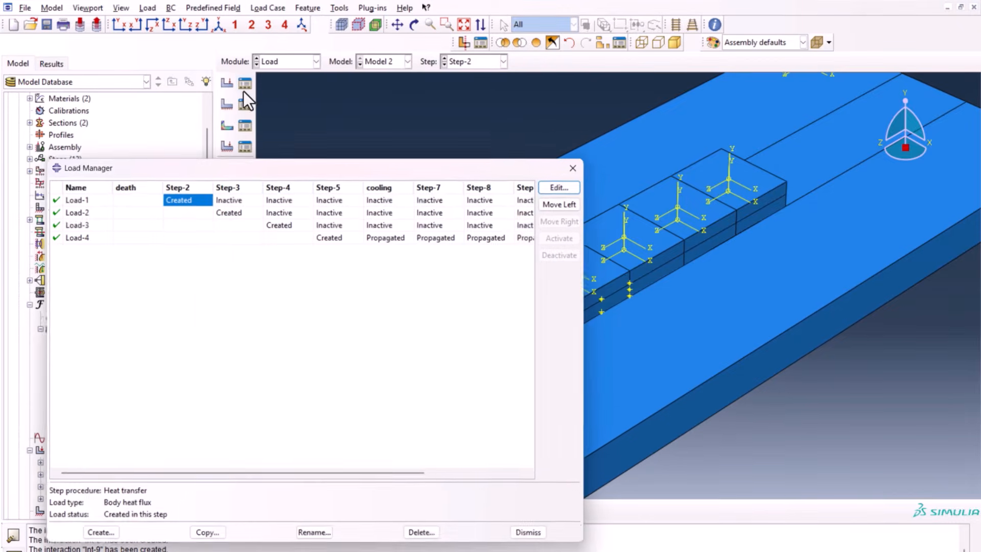
pyautogui.click(78, 440)
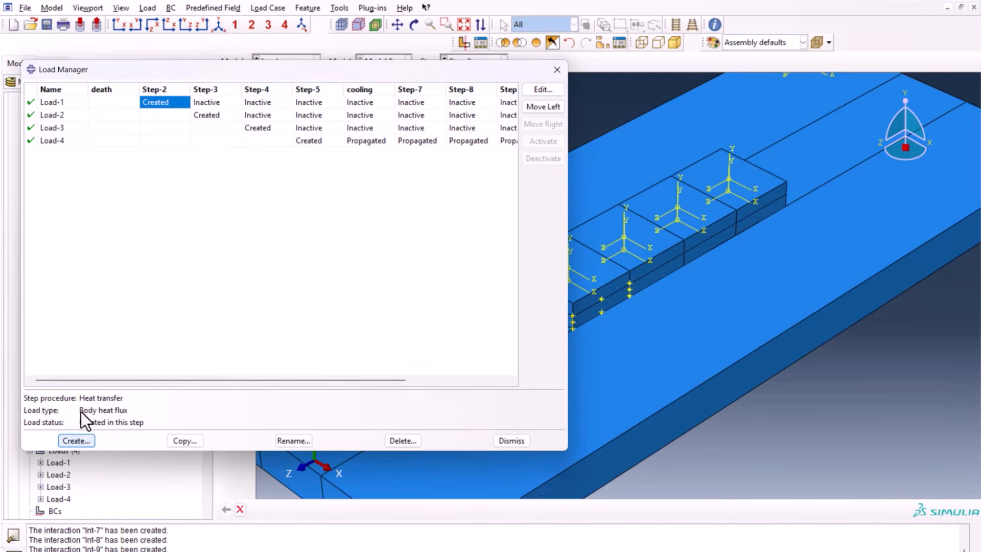
pyautogui.moveTo(389, 59); pyautogui.dragTo(280, 126)
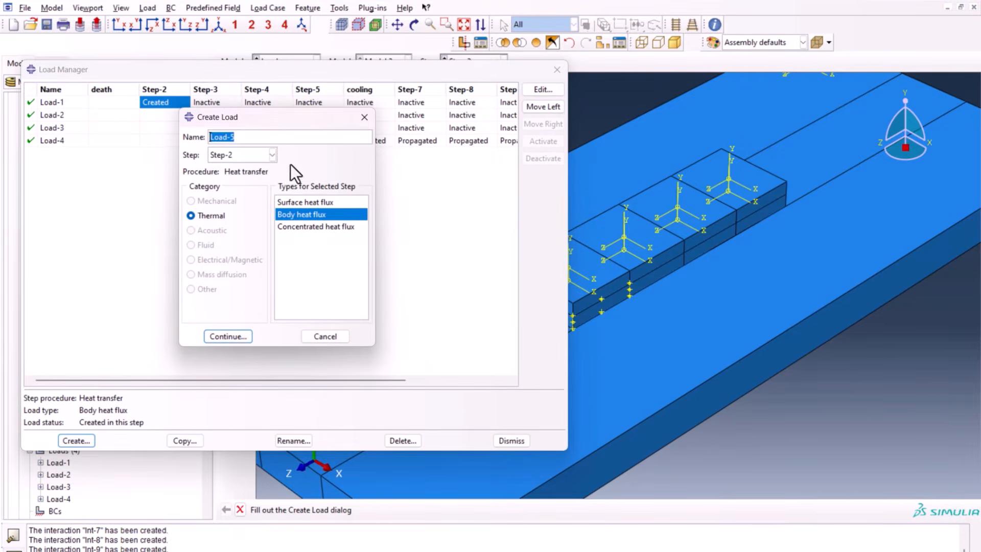
pyautogui.click(236, 153)
pyautogui.click(238, 256)
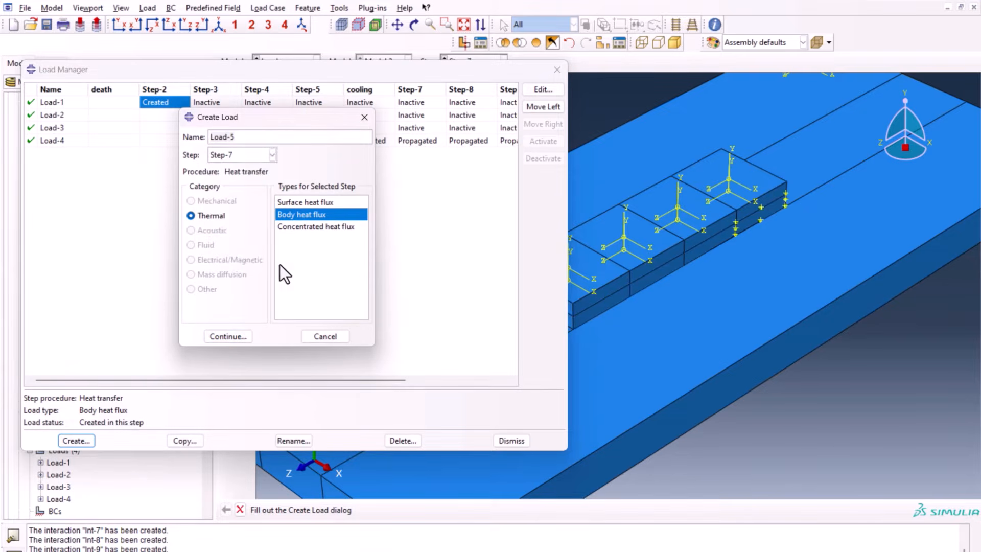
pyautogui.click(228, 336)
pyautogui.click(716, 170)
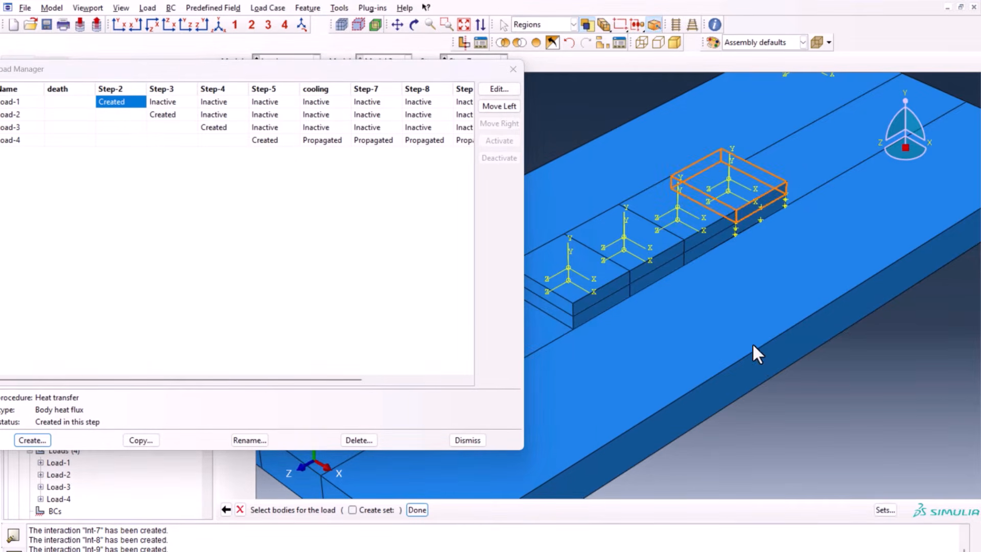
pyautogui.middleClick(737, 343)
# - Give Load-5 a magnitude of 3e10 with the AnalyticalField-5 distribution, and deactivate it from Step-8 onward
pyautogui.click(110, 211)
pyautogui.write('3e10')
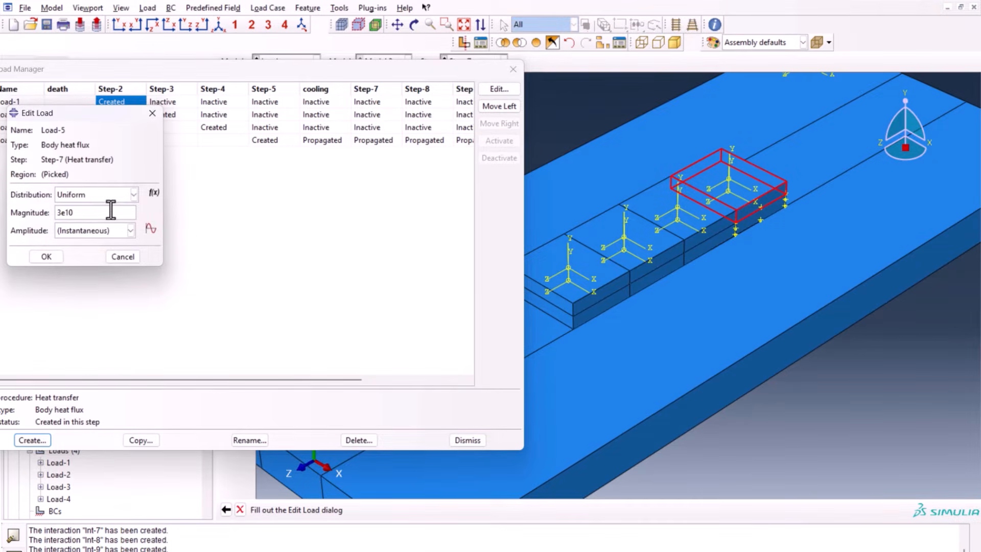
pyautogui.click(111, 195)
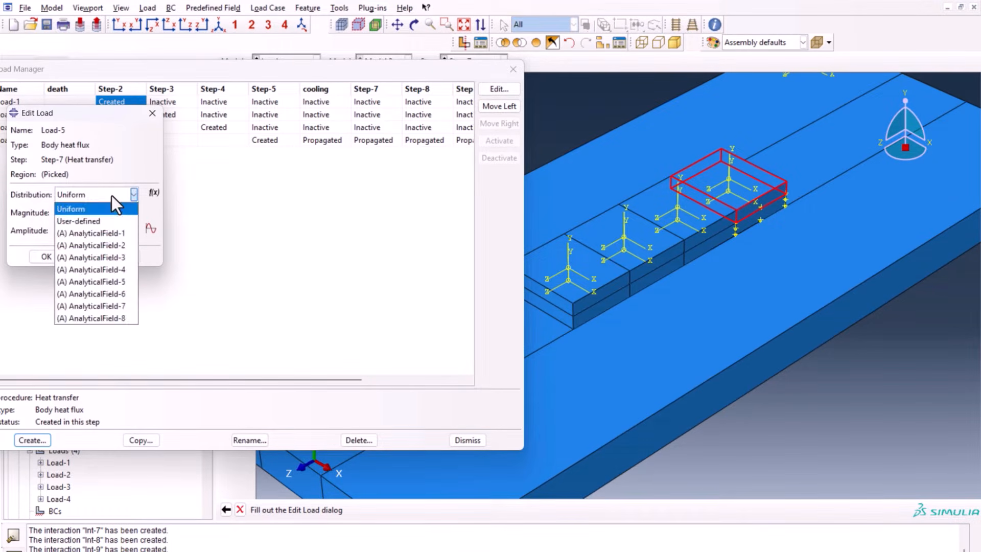
pyautogui.click(119, 284)
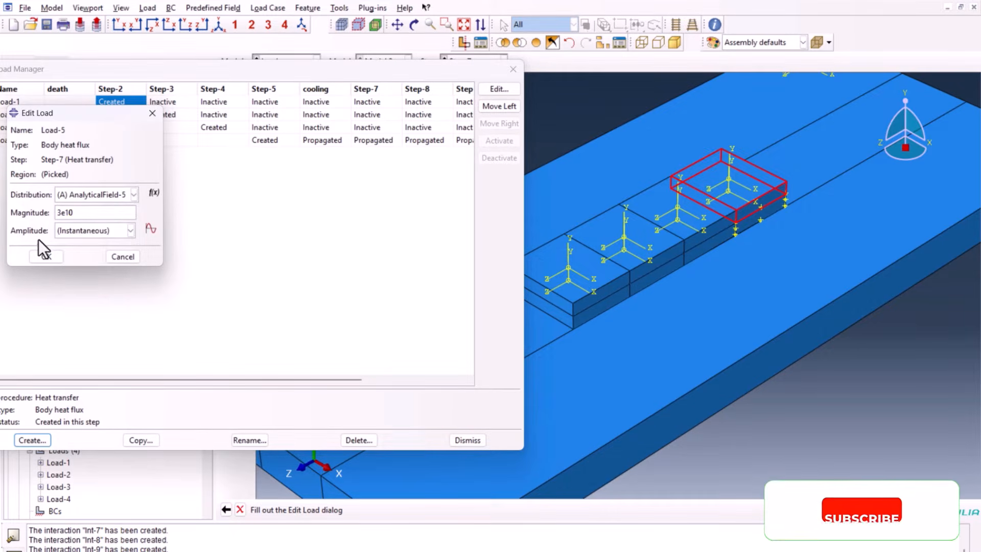
pyautogui.click(44, 256)
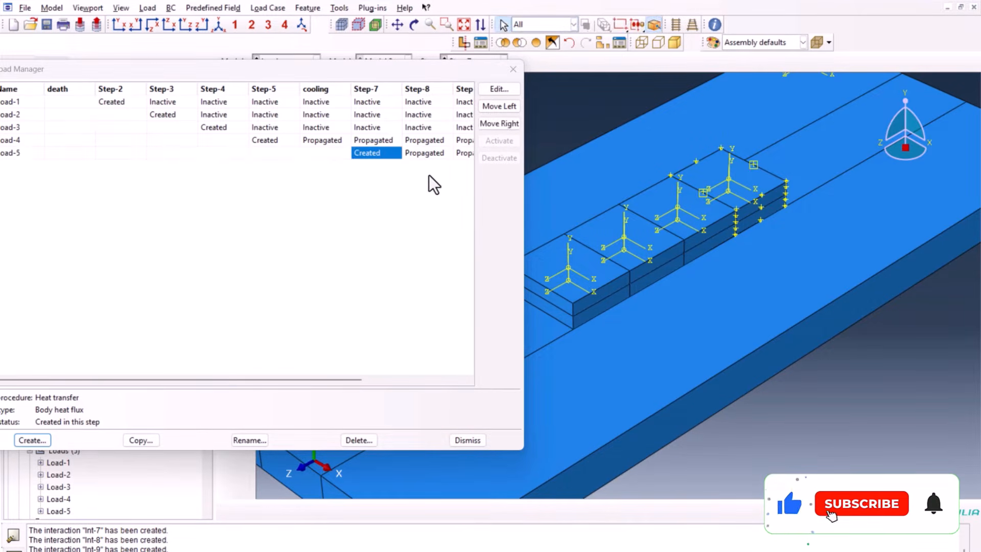
pyautogui.click(427, 152)
pyautogui.click(499, 157)
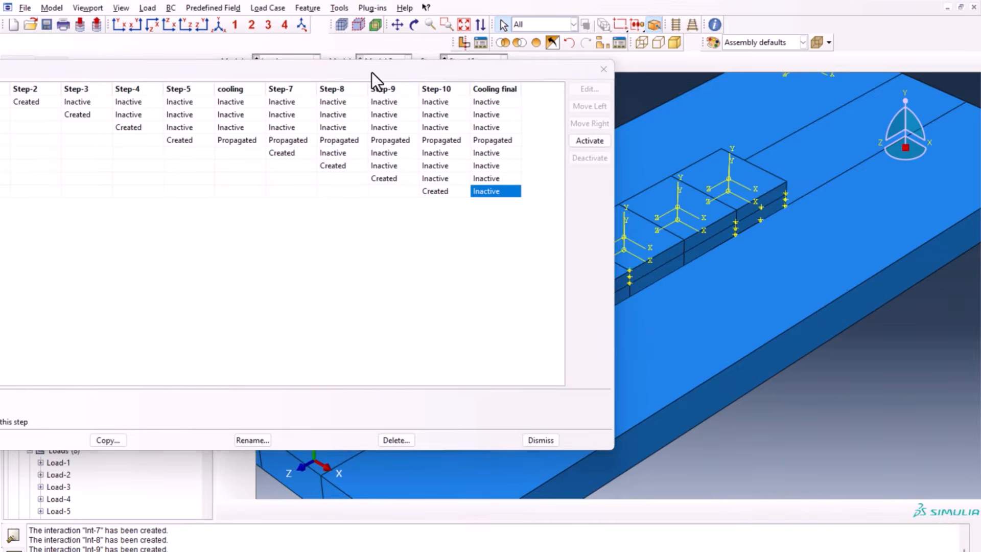
# - Examine the region, distribution and magnitude of the second-layer heat fluxes Load-5 to Load-8
pyautogui.moveTo(372, 72); pyautogui.dragTo(466, 196)
pyautogui.moveTo(449, 235); pyautogui.dragTo(443, 370)
pyautogui.click(107, 398)
pyautogui.doubleClick(360, 448)
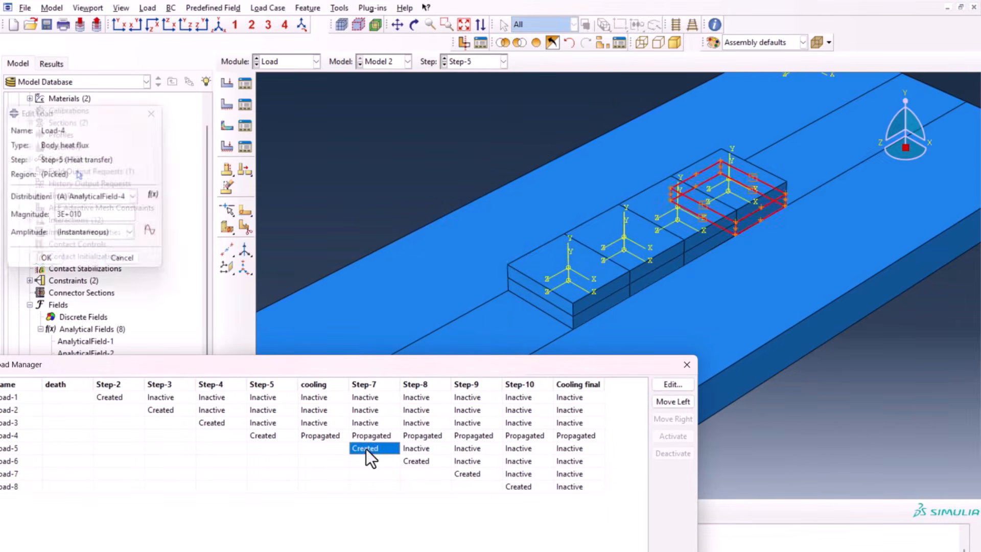
pyautogui.doubleClick(422, 462)
pyautogui.click(478, 473)
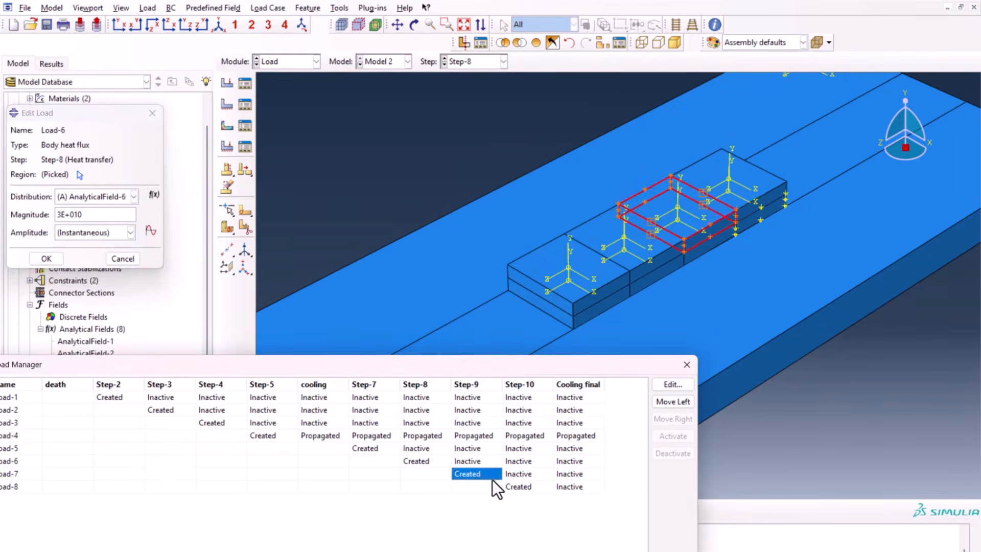
pyautogui.doubleClick(523, 486)
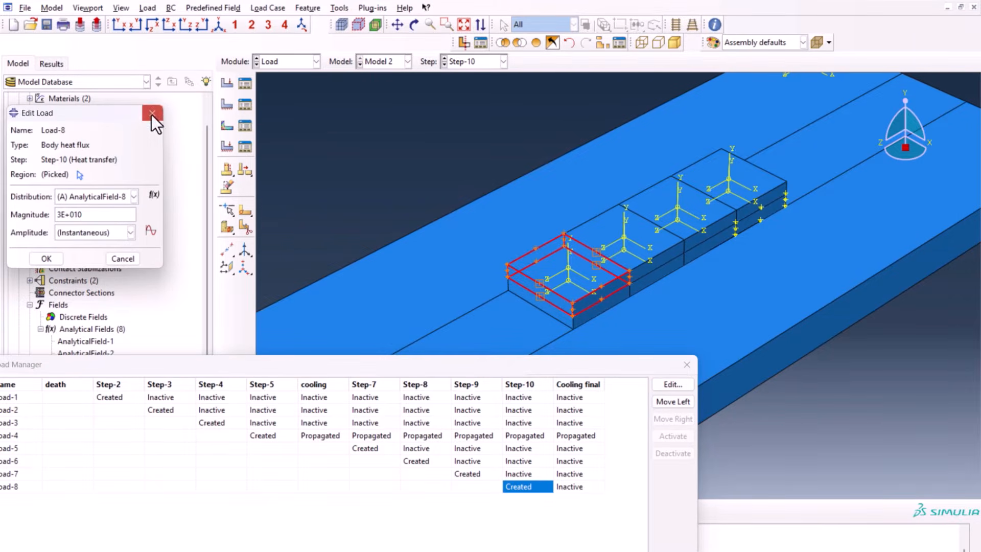
pyautogui.click(151, 114)
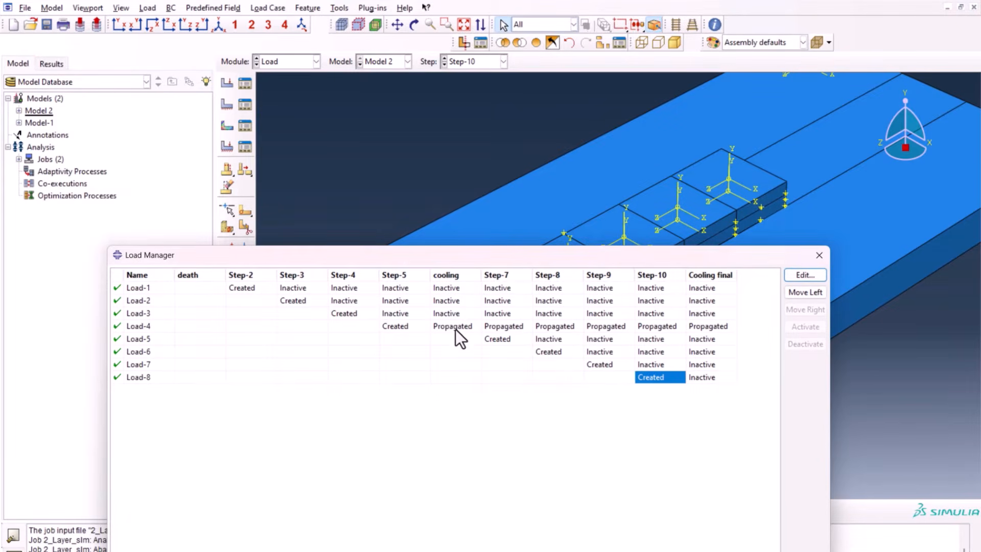
# - Deactivate Load-4 from the cooling step onward
pyautogui.click(455, 329)
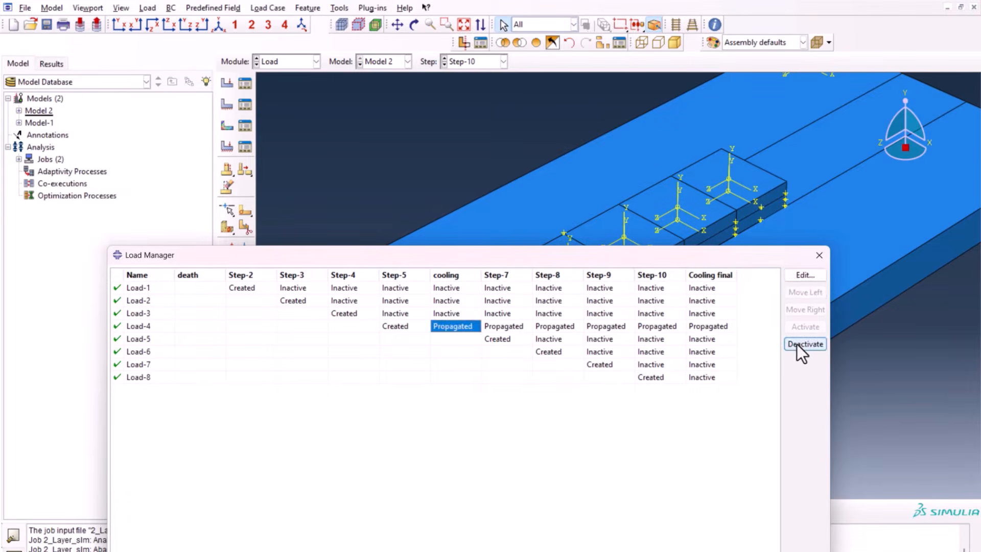
pyautogui.click(798, 344)
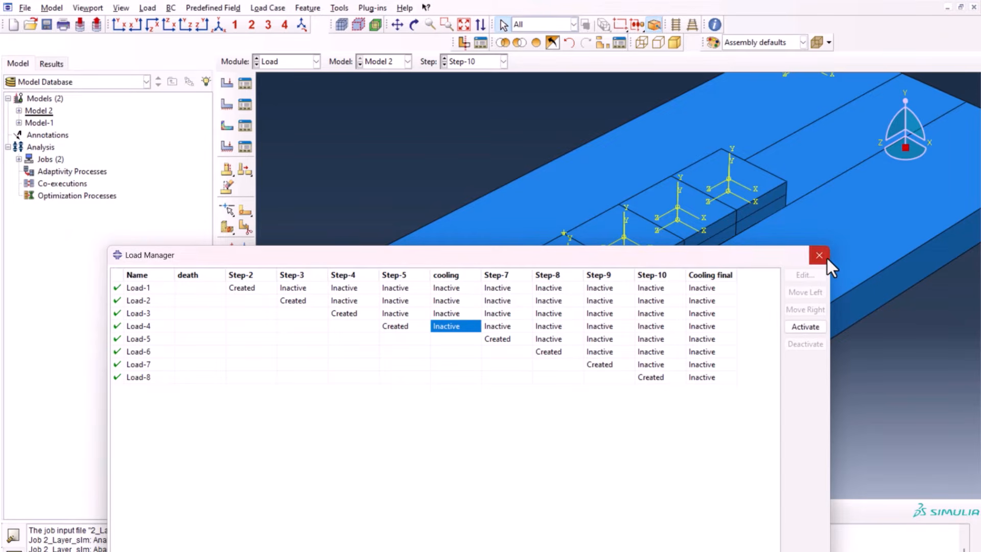
# - Create a full-analysis job named 2_Layer_slm for Model 2, with the default job settings
pyautogui.click(286, 63)
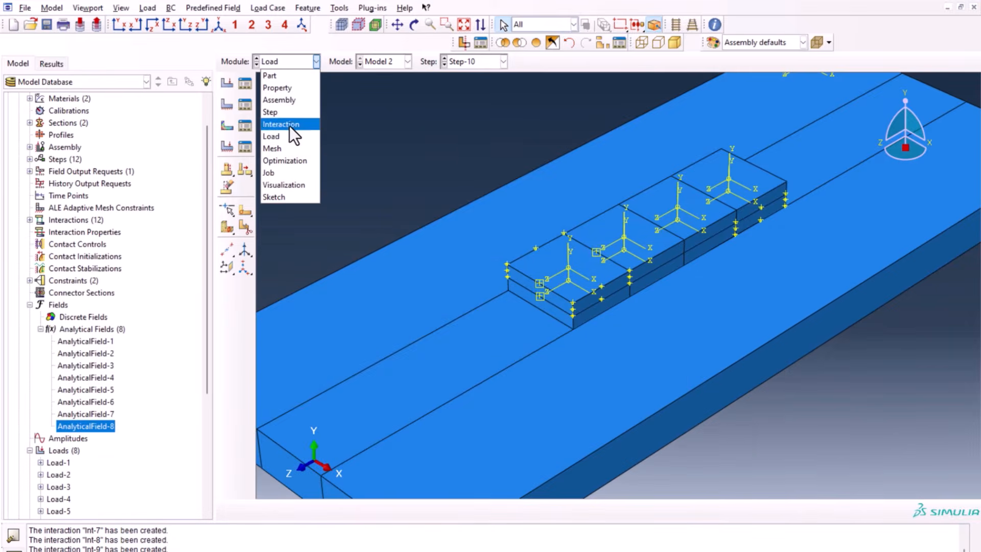
pyautogui.click(292, 173)
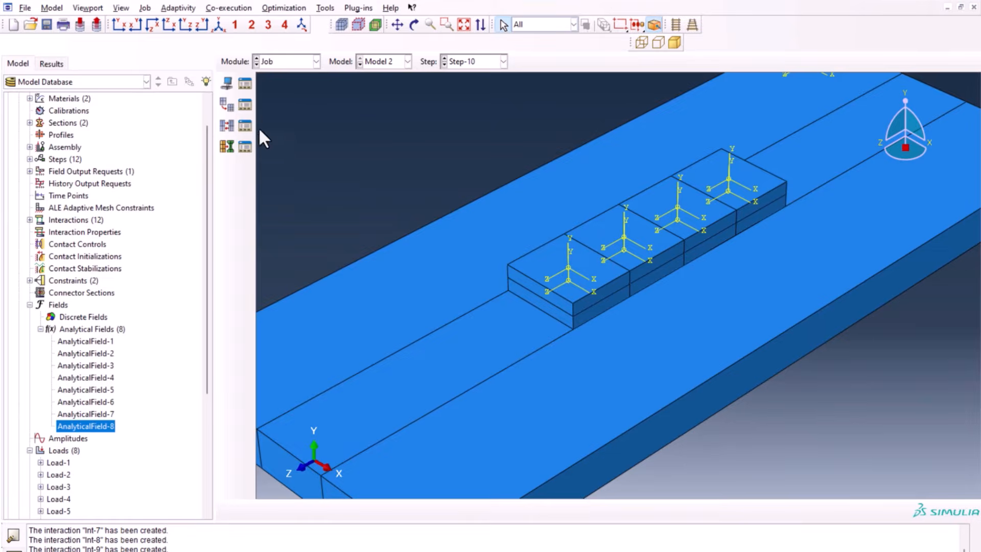
pyautogui.click(228, 83)
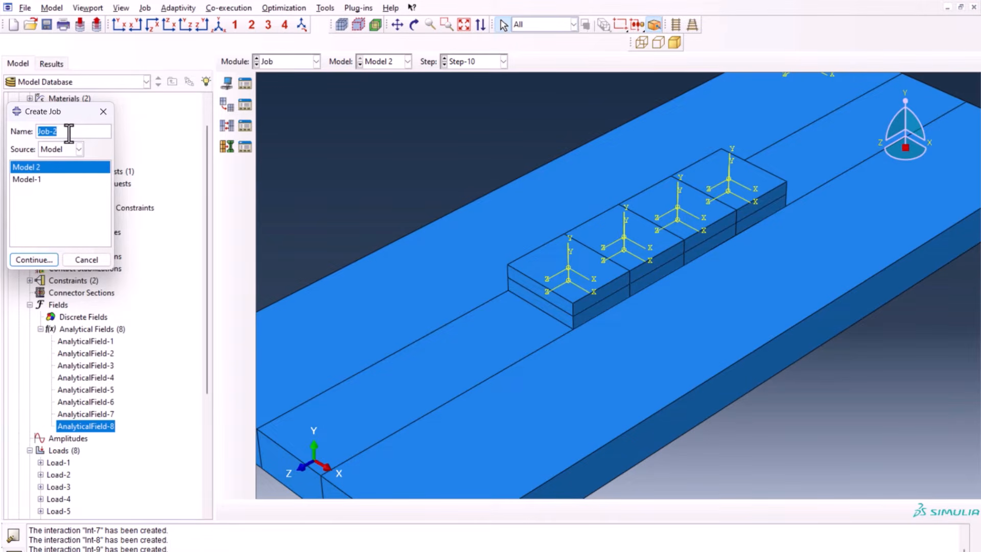
pyautogui.write('2_Layer_slm')
pyautogui.press('Return')
pyautogui.click(84, 434)
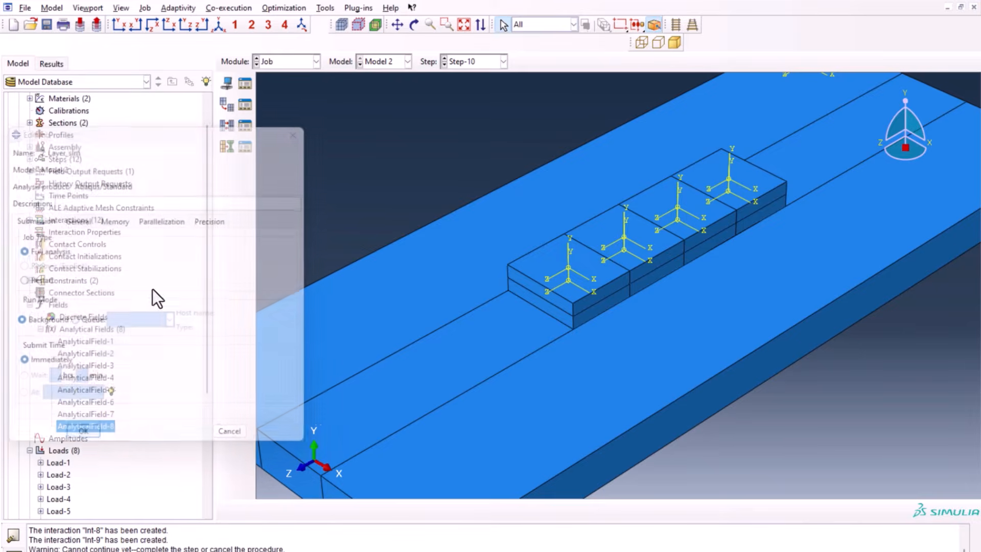
# - Submit the 2_Layer_slm job for analysis
pyautogui.click(245, 84)
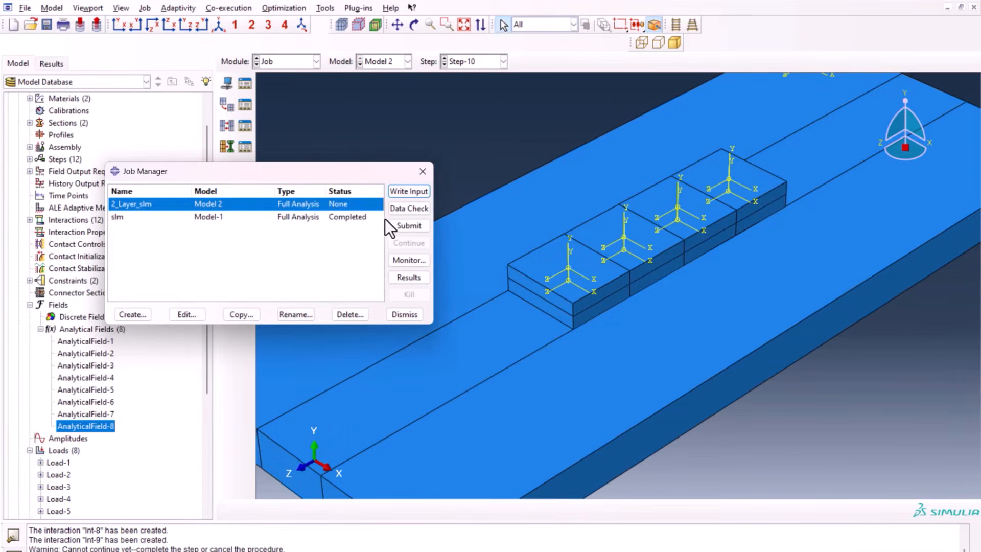
pyautogui.click(402, 223)
pyautogui.click(477, 344)
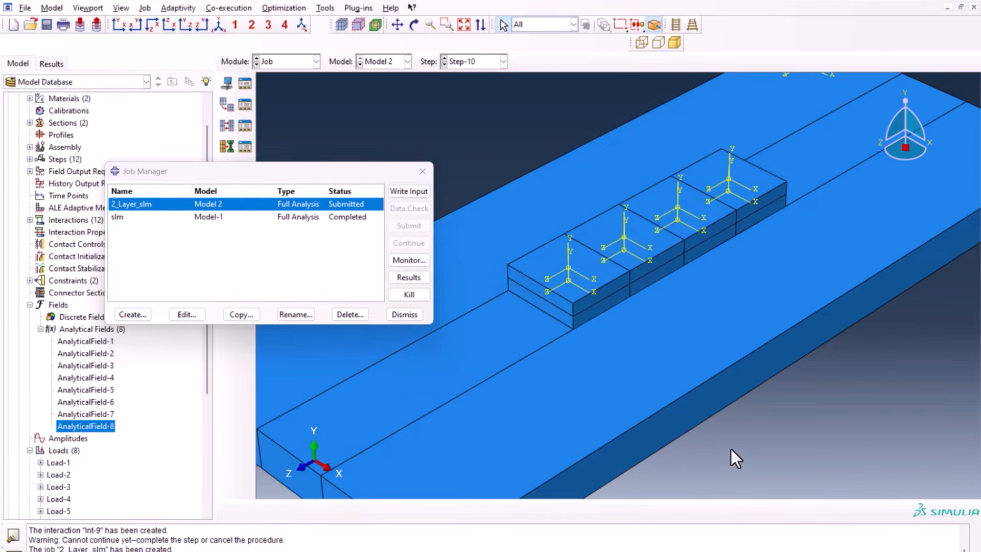
# - Open the results of the 2_Layer_slm job and plot the nodal temperature NT11 as contours
pyautogui.click(408, 277)
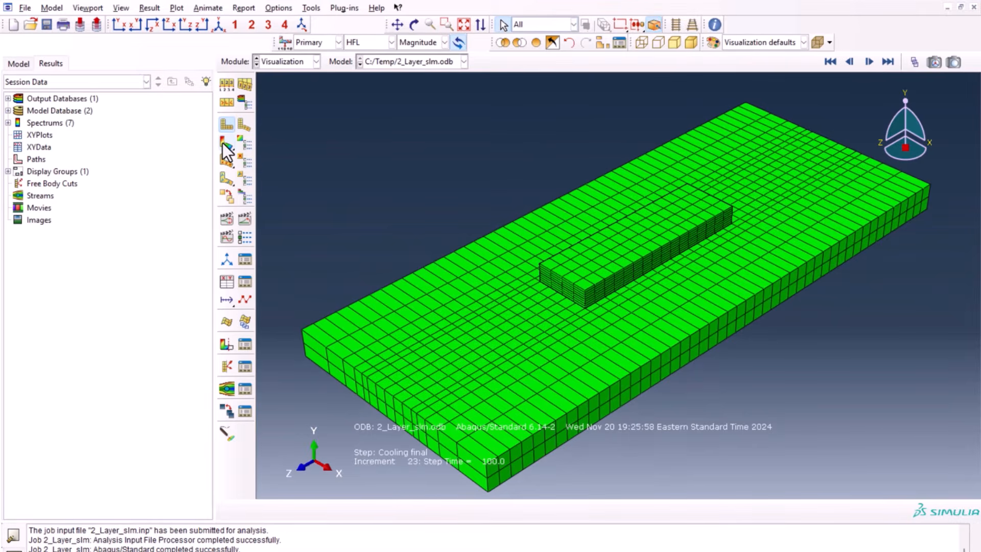
pyautogui.click(222, 143)
pyautogui.click(363, 43)
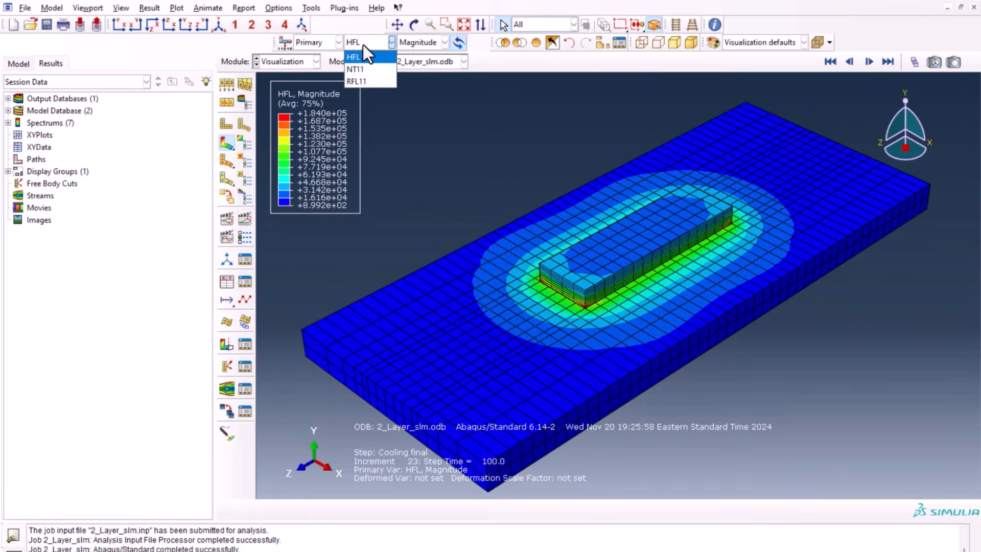
pyautogui.click(364, 69)
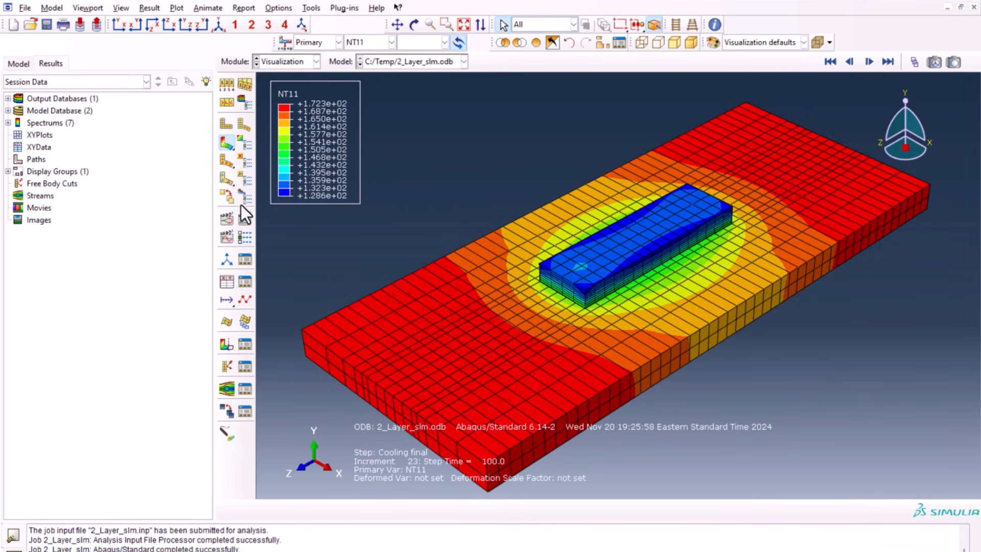
# - Return the displayed temperature results to the initial frame of the death step
pyautogui.click(915, 62)
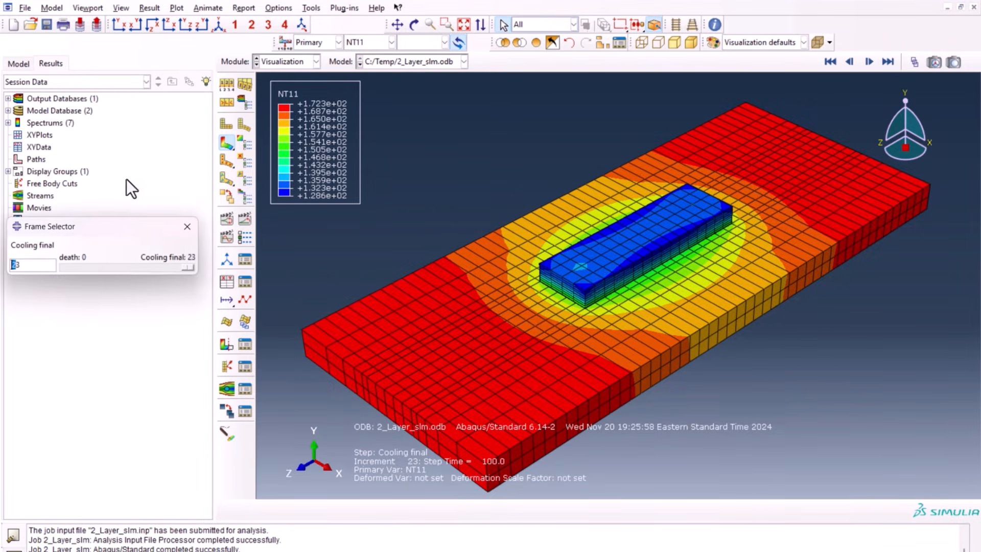
pyautogui.moveTo(190, 266); pyautogui.dragTo(51, 264)
pyautogui.click(188, 226)
# - Lower the animation frame rate, keeping looped playback, and play the time-history animation of the nodal temperature
pyautogui.click(241, 237)
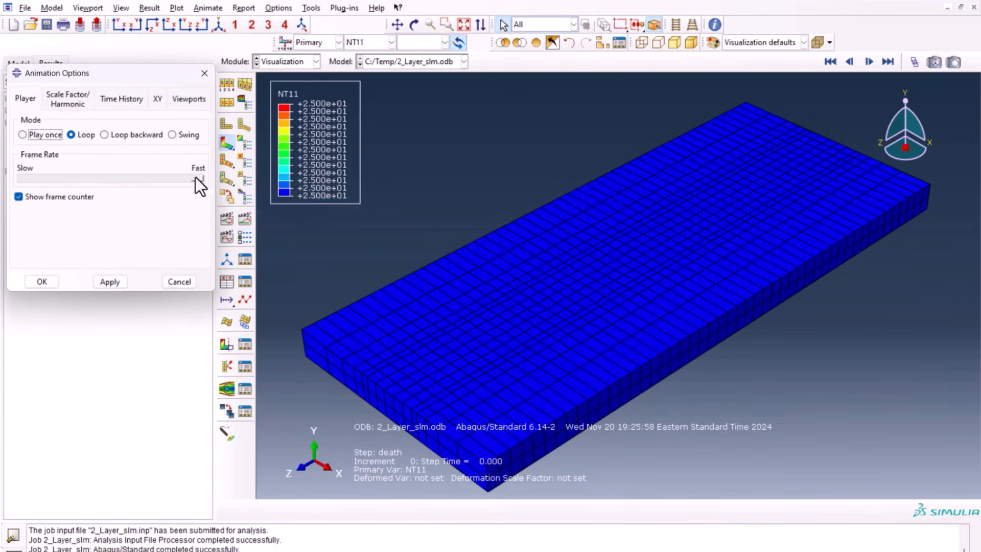
pyautogui.moveTo(199, 177); pyautogui.dragTo(147, 178)
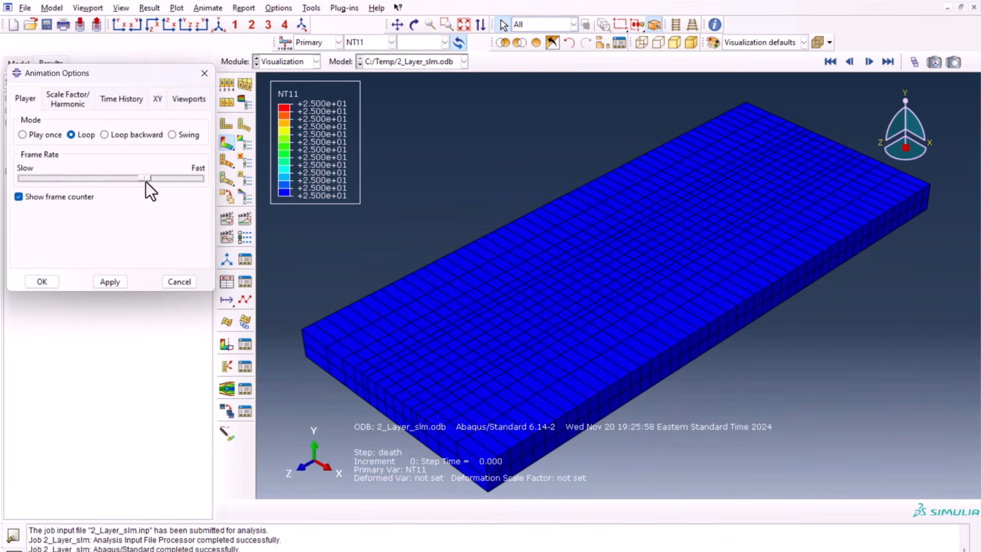
pyautogui.click(34, 285)
pyautogui.click(246, 216)
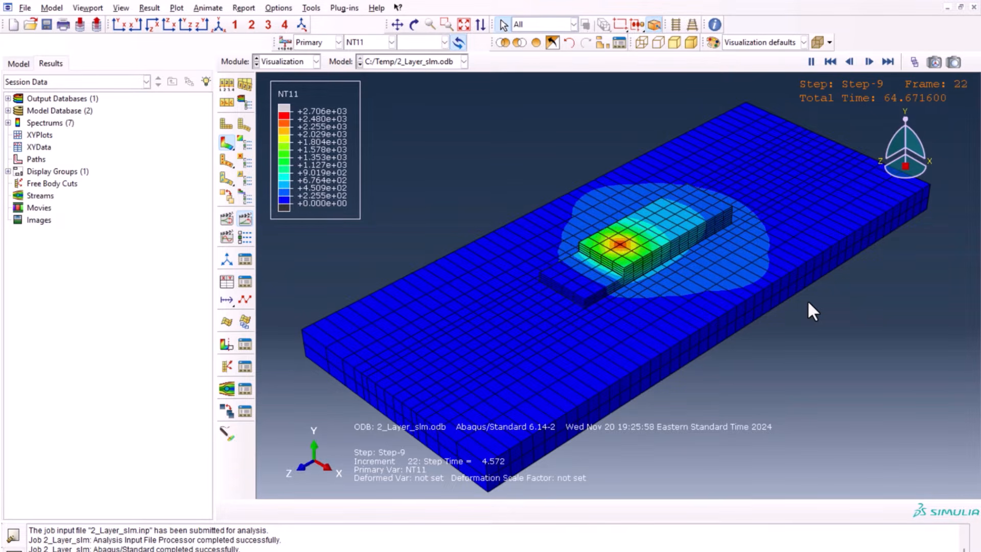
pyautogui.click(244, 219)
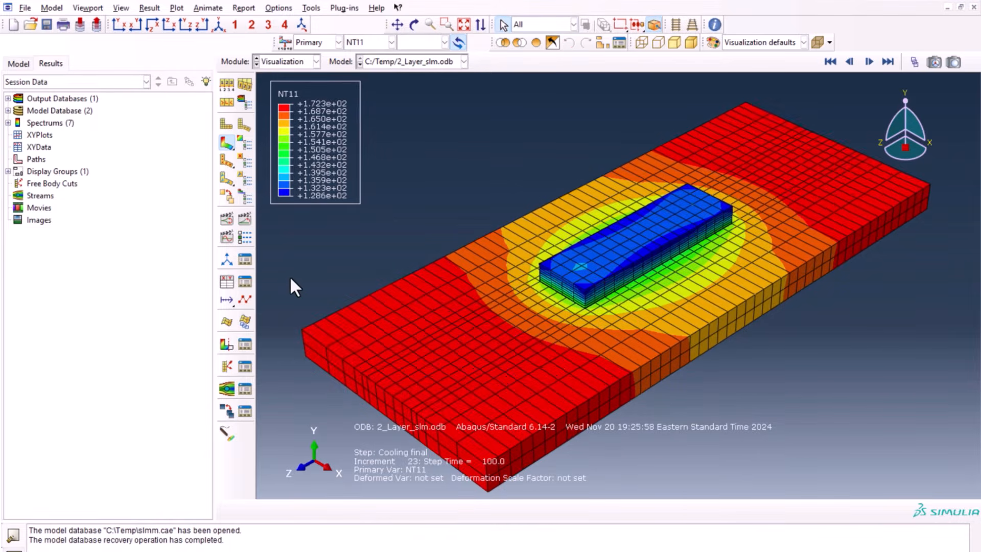
# - Set up an XY data extraction from ODB field output for the unique nodal variable NT11
pyautogui.click(226, 281)
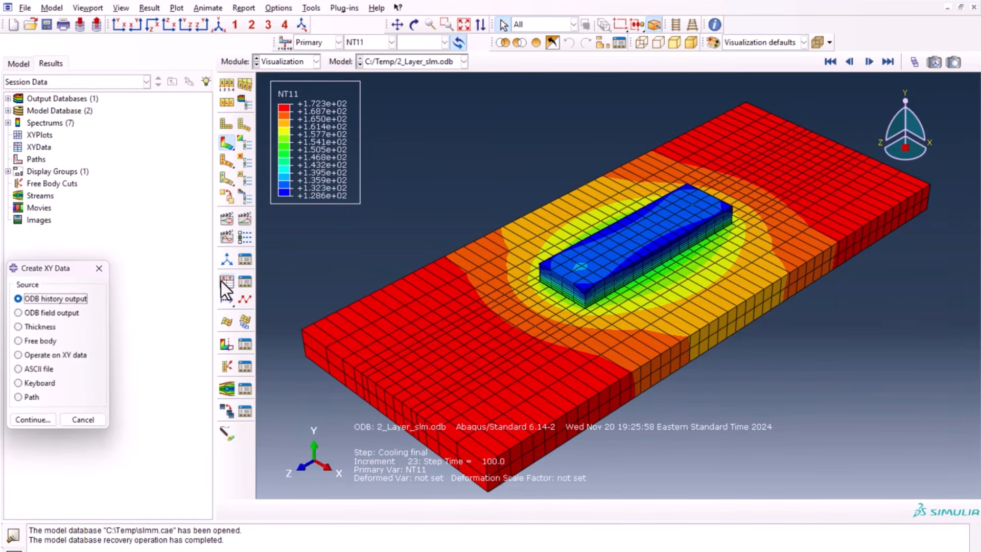
pyautogui.click(41, 311)
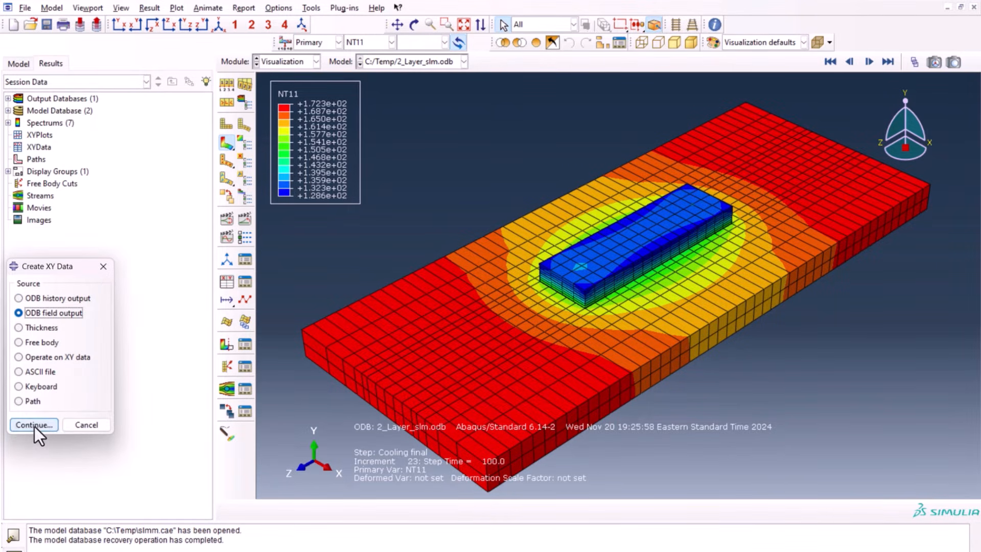
pyautogui.click(34, 425)
pyautogui.click(140, 207)
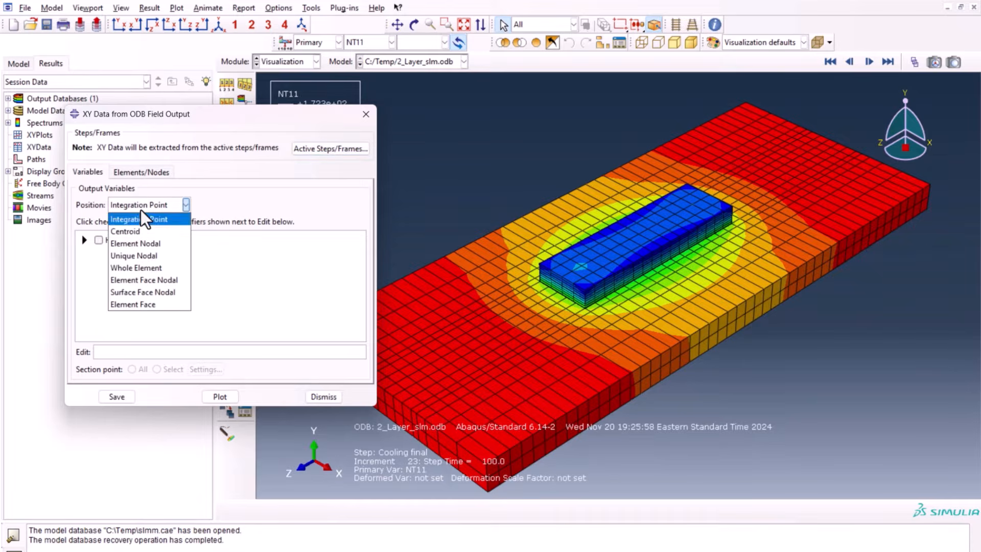
pyautogui.click(139, 255)
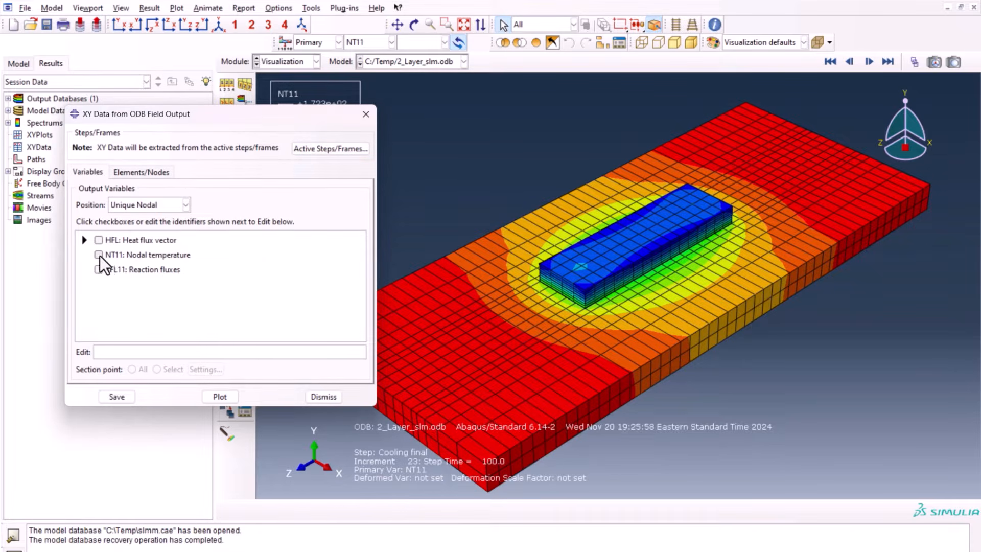
pyautogui.click(98, 255)
# - Check the active steps and frames used for the XY data extraction
pyautogui.click(134, 172)
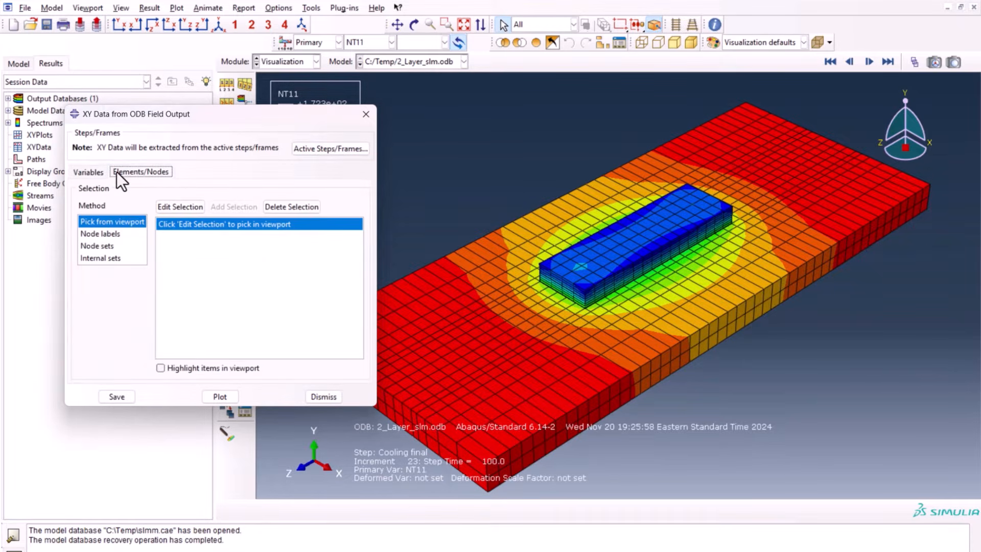
pyautogui.click(333, 149)
pyautogui.click(30, 137)
pyautogui.click(53, 262)
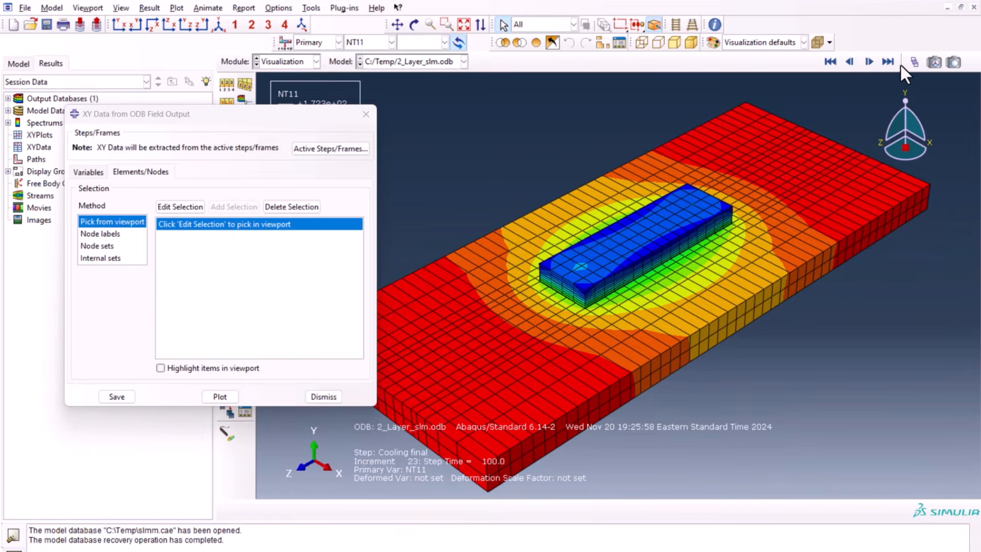
# - Display frame 24 of Step-5 and pick the node at the centre of the first layer's hot spot for extraction
pyautogui.click(915, 62)
pyautogui.moveTo(192, 267); pyautogui.dragTo(116, 268)
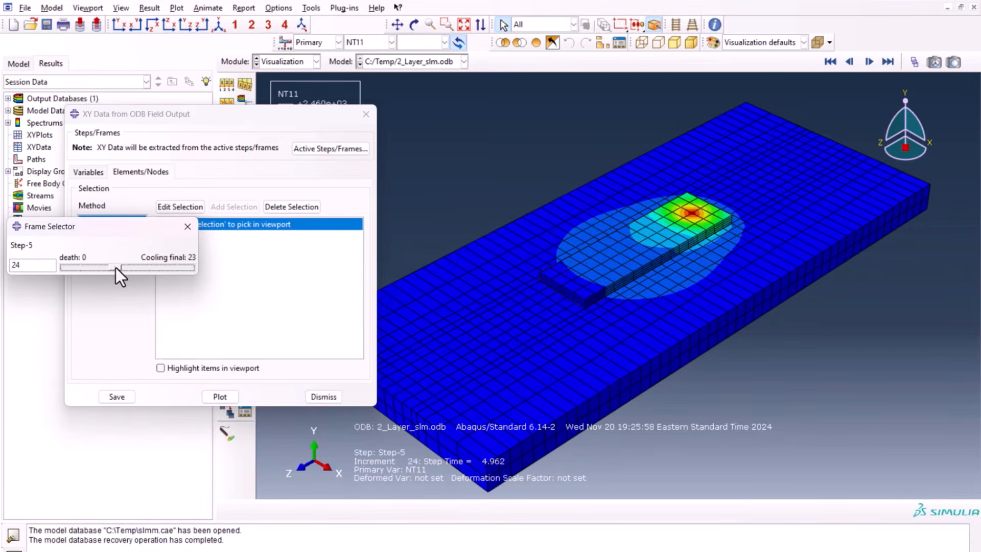
pyautogui.click(692, 213)
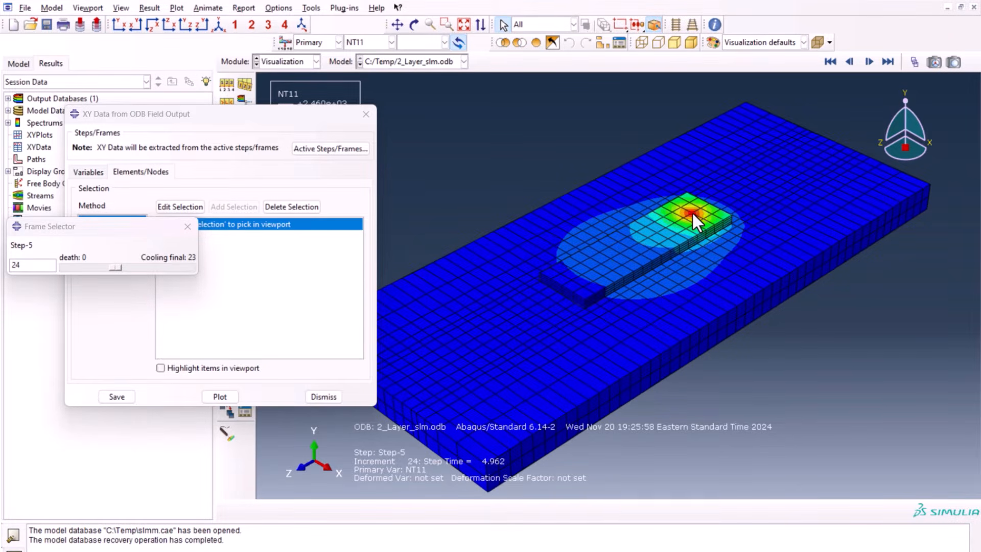
pyautogui.click(191, 206)
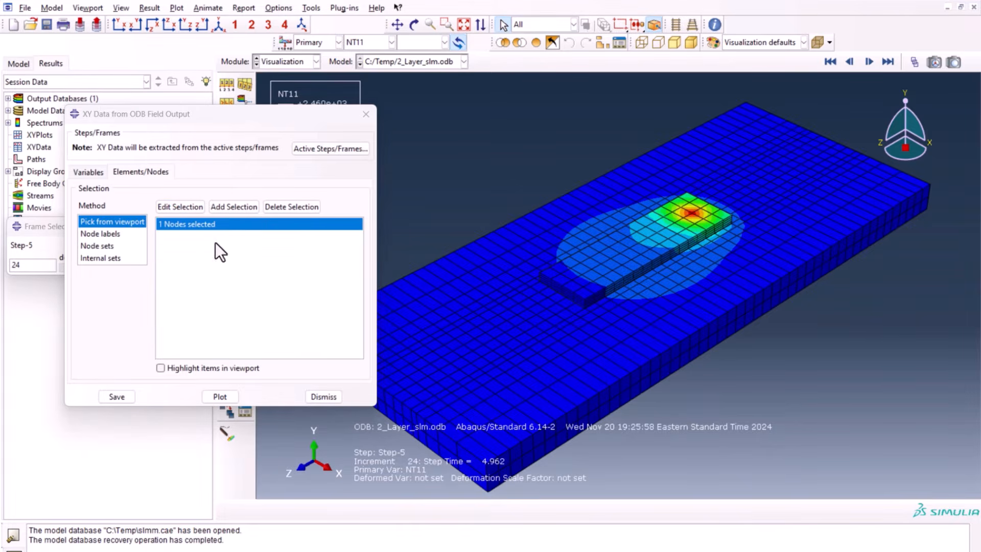
# - Advance the results to the last frame of Step-7 and add the second layer's hot-spot centre node to the selection
pyautogui.click(888, 62)
pyautogui.click(884, 62)
pyautogui.click(876, 63)
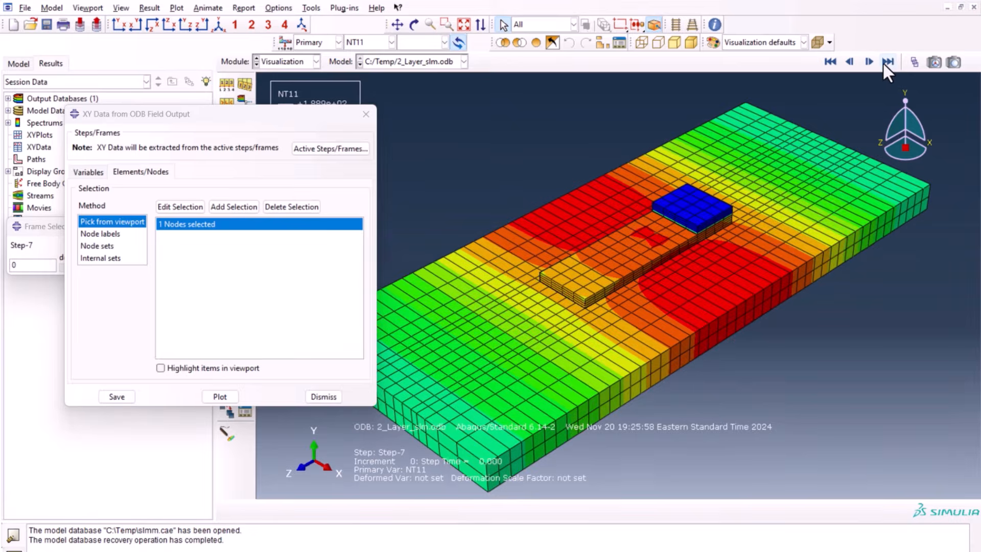
pyautogui.click(884, 62)
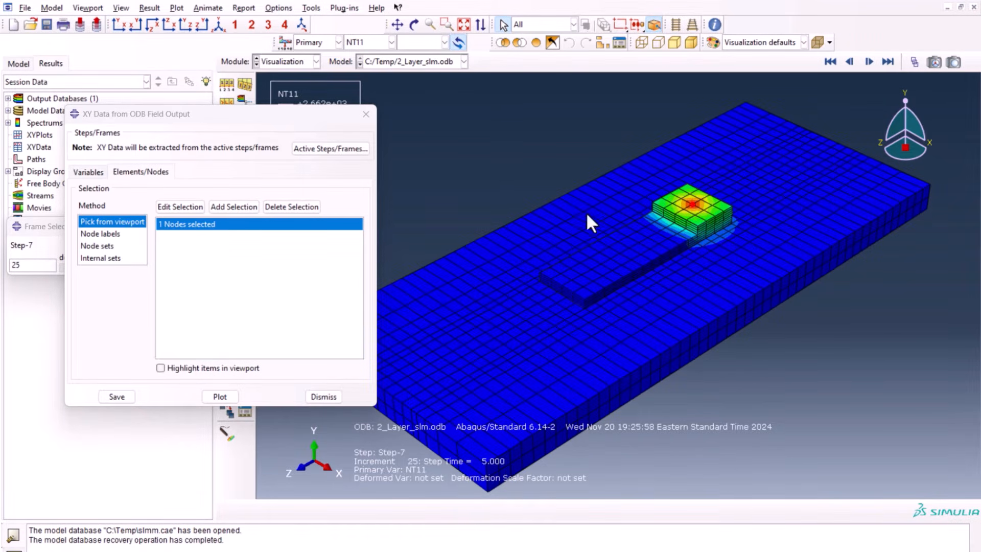
pyautogui.click(240, 207)
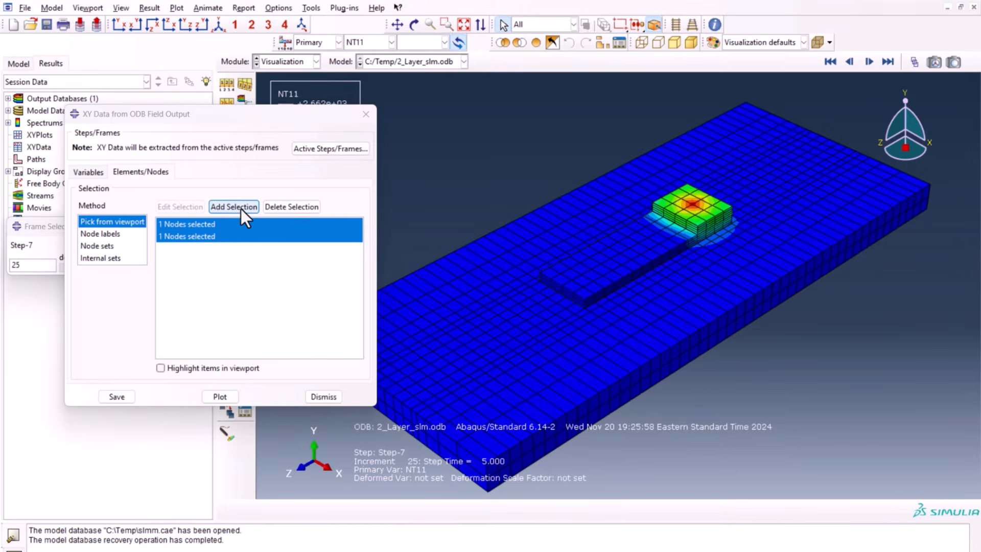
# - Plot temperature against time for the two selected nodes and examine the curves
pyautogui.click(222, 398)
pyautogui.moveTo(262, 126); pyautogui.dragTo(161, 116)
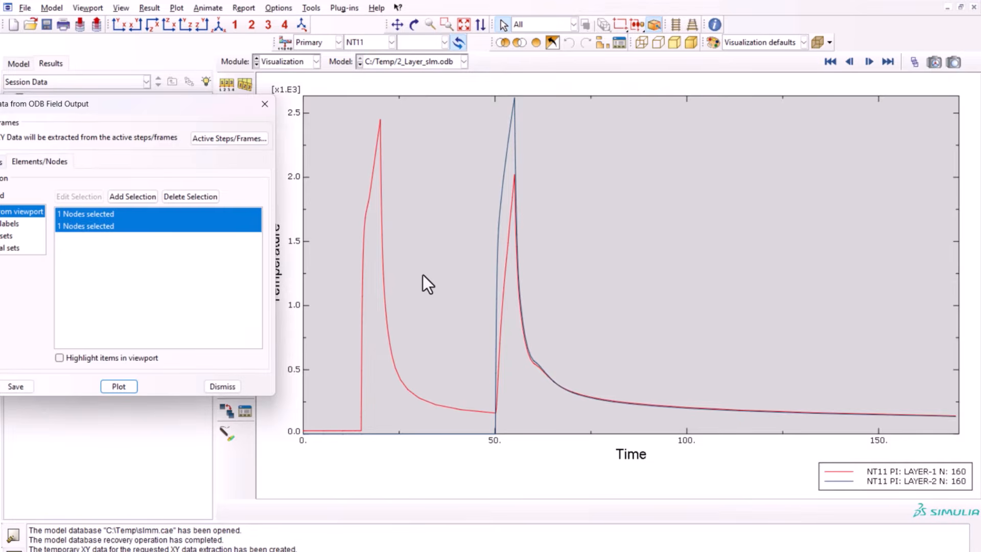
pyautogui.scroll(1, 421, 274)
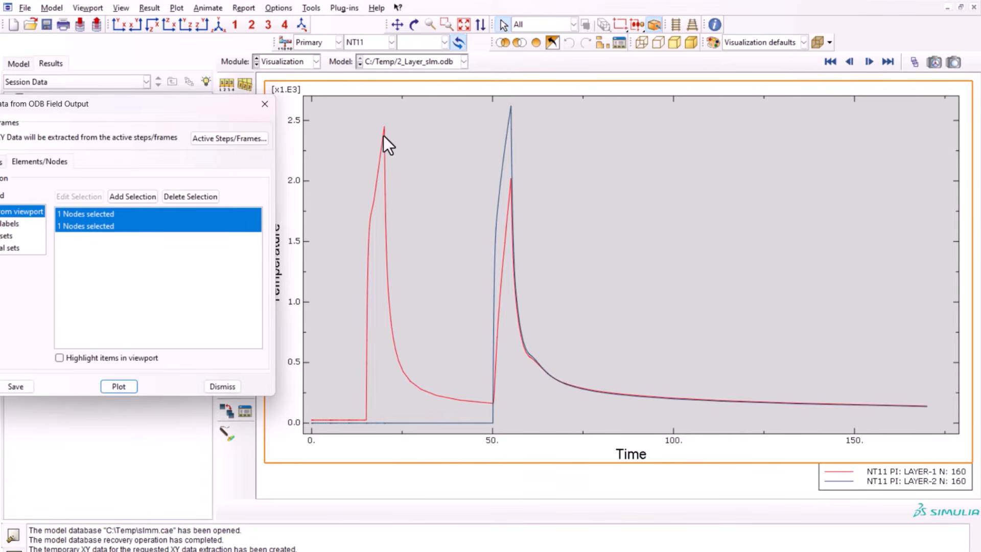
pyautogui.moveTo(210, 113); pyautogui.dragTo(237, 120)
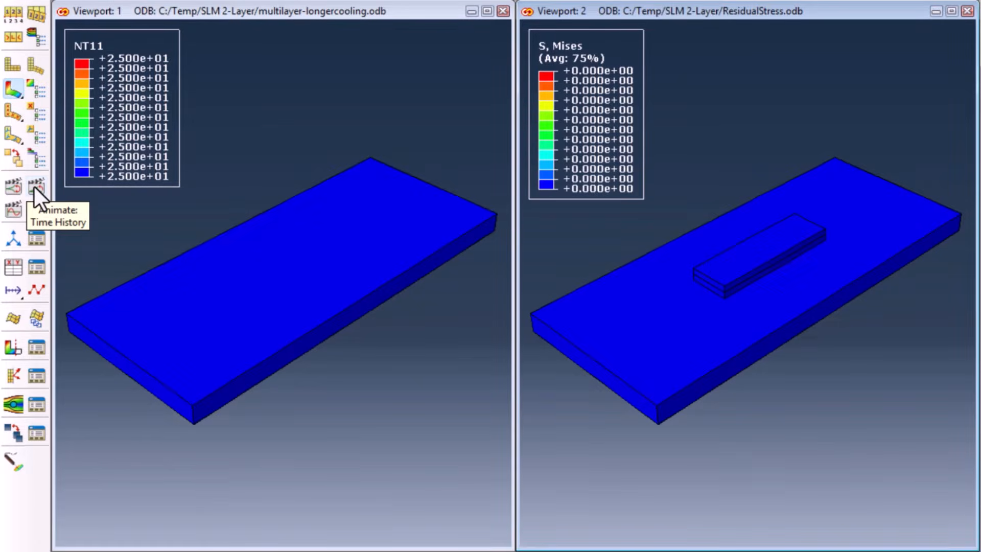
# - Animate the time history of the NT11 temperature and Mises stress results in the two viewports
pyautogui.click(35, 187)
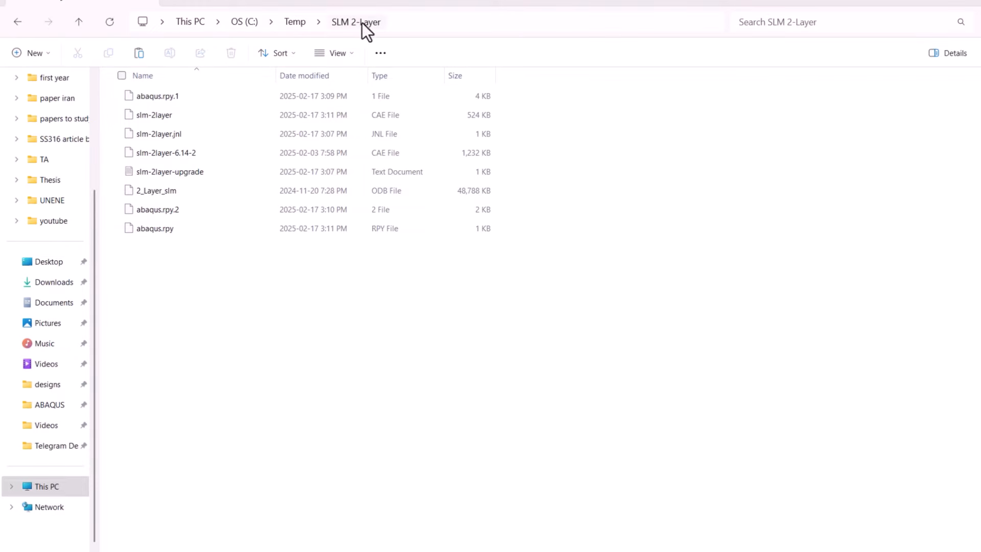
# - Open the slm-2layer CAE file from the SLM 2-Layer folder
pyautogui.click(190, 119)
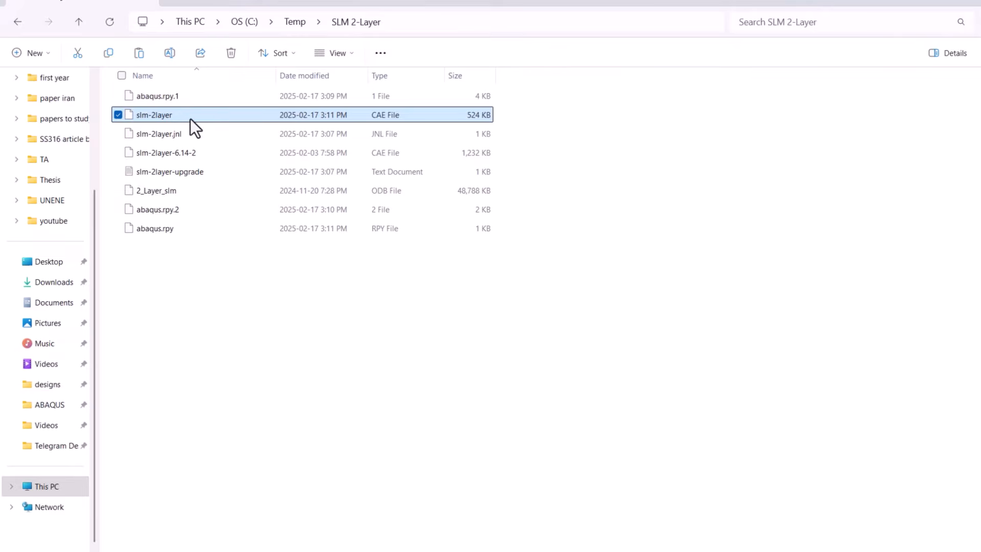
pyautogui.doubleClick(191, 118)
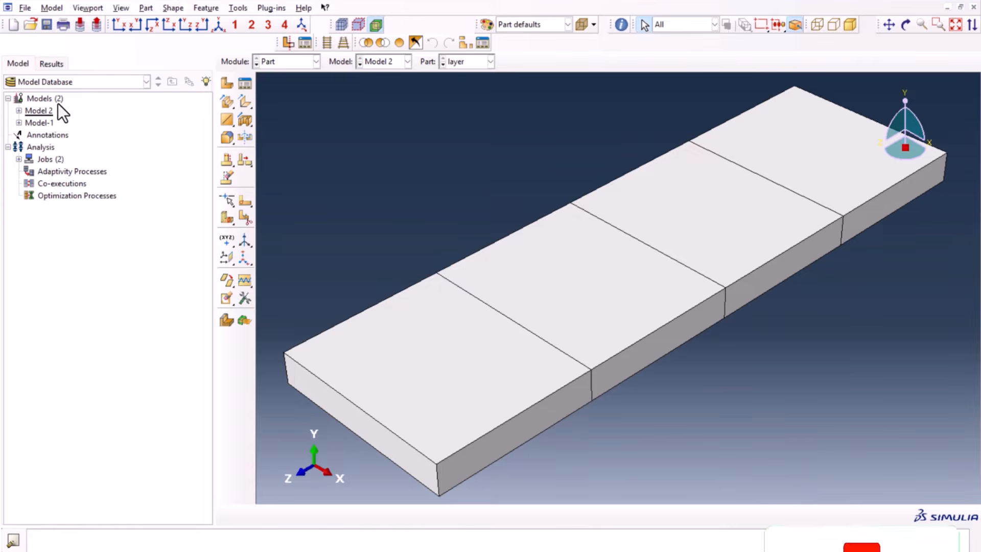
# - Open the results of the 2_Layer_slm job, accepting conversion of its output database to the current release
pyautogui.click(289, 65)
pyautogui.click(287, 172)
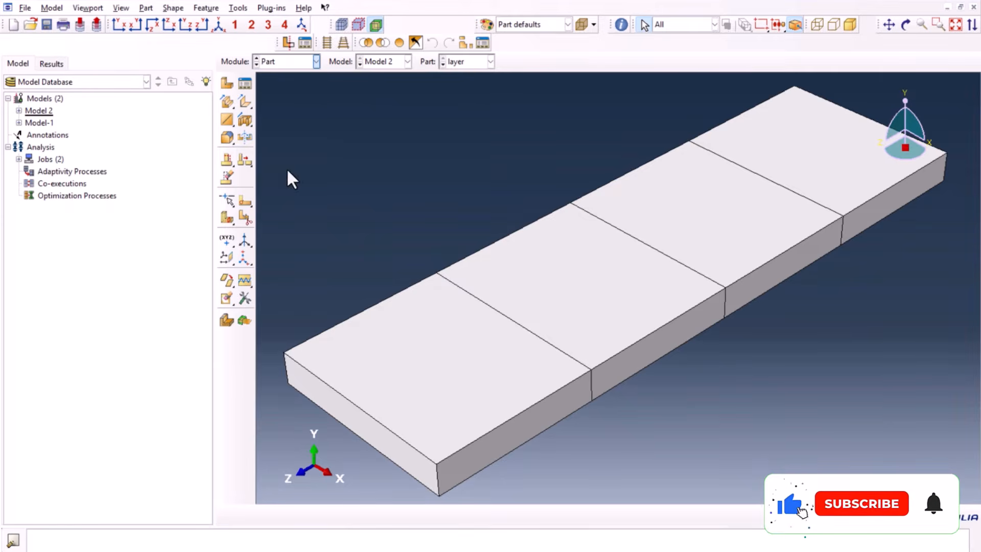
pyautogui.click(246, 85)
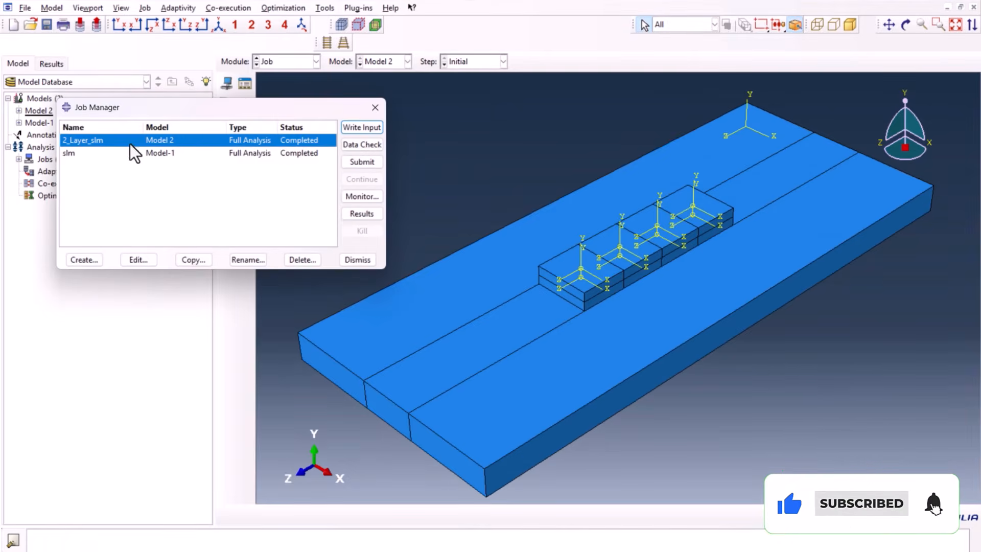
pyautogui.click(361, 214)
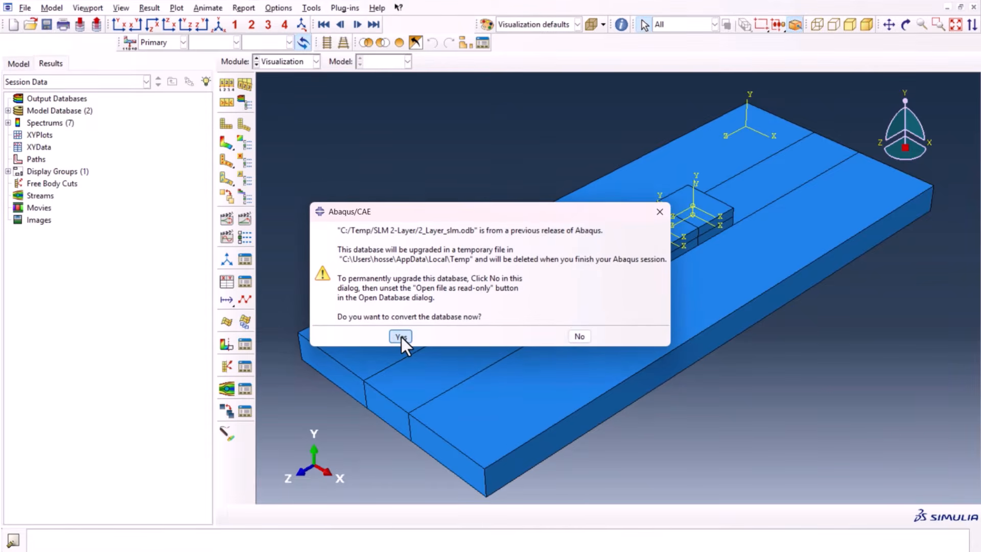
pyautogui.click(402, 335)
# - Plot NT11 as contours and examine the temperatures at the end of the Cooling final step
pyautogui.click(226, 144)
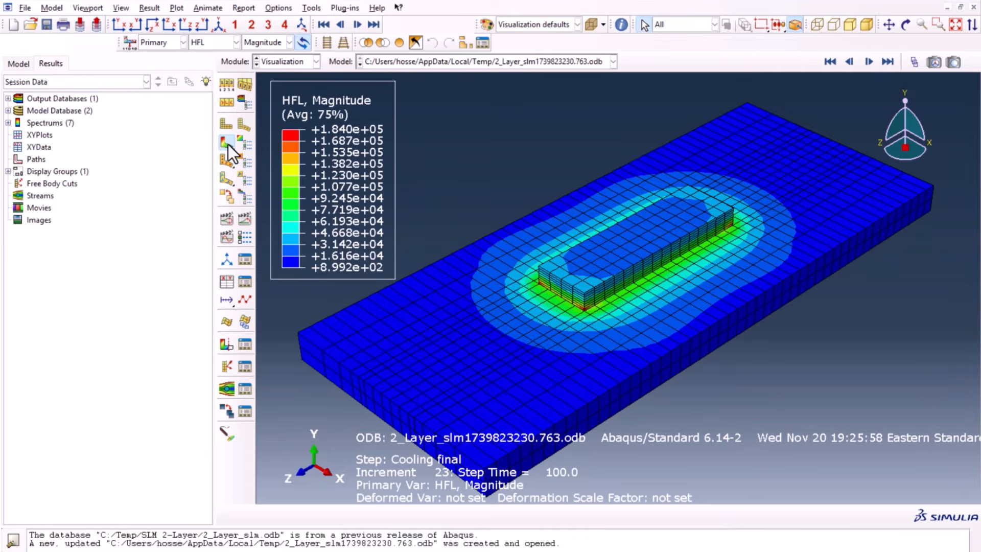
pyautogui.click(214, 41)
pyautogui.click(214, 67)
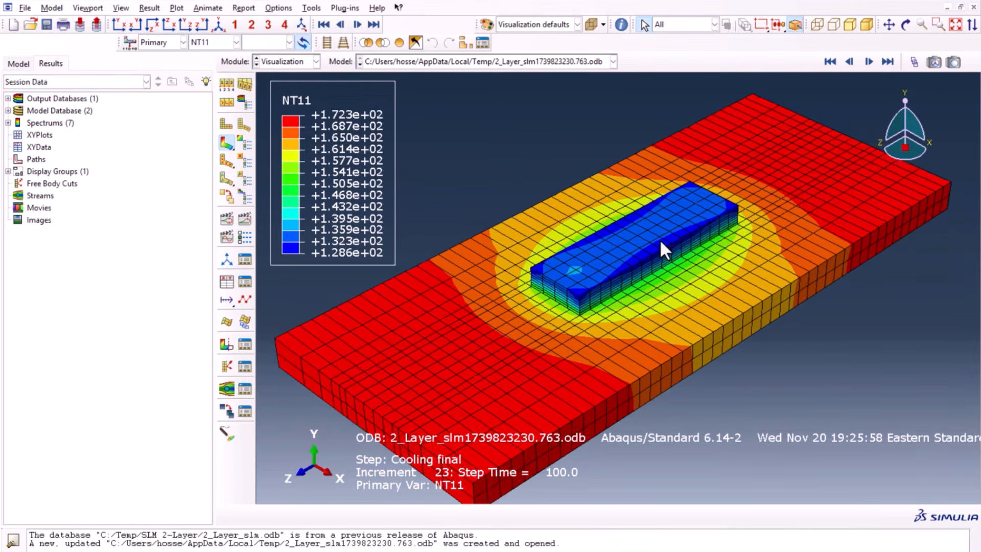
pyautogui.keyDown('ctrl'); pyautogui.keyDown('alt'); pyautogui.moveTo(660, 239); pyautogui.dragTo(594, 228); pyautogui.keyUp('alt'); pyautogui.keyUp('ctrl')
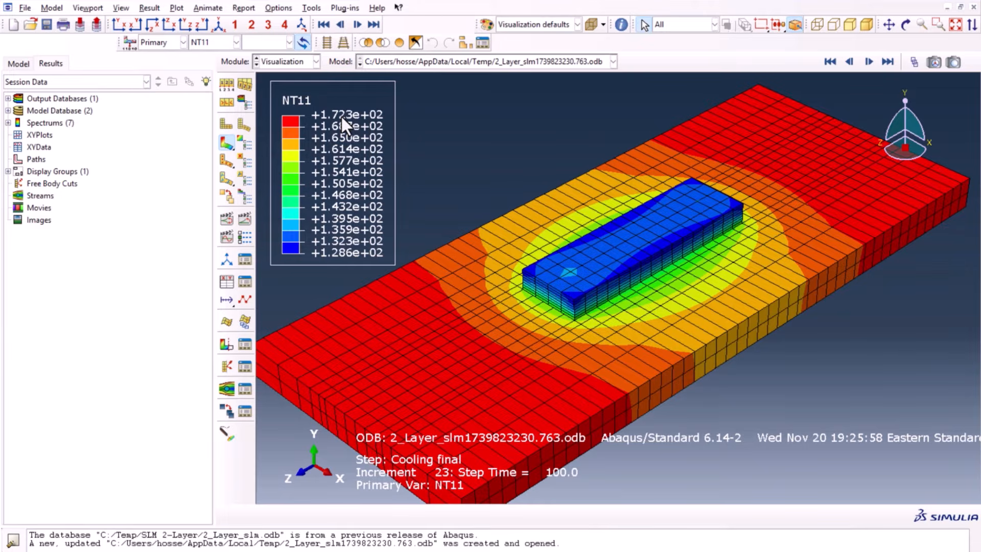
pyautogui.scroll(-1, 487, 171)
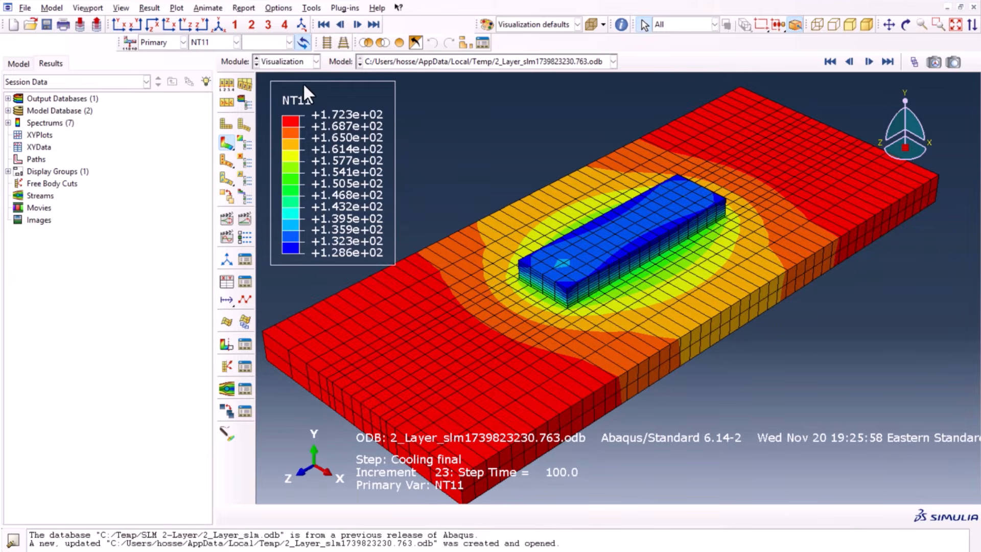
# - Set the time period of Model 2's Cooling final step to 2000
pyautogui.click(296, 62)
pyautogui.click(286, 112)
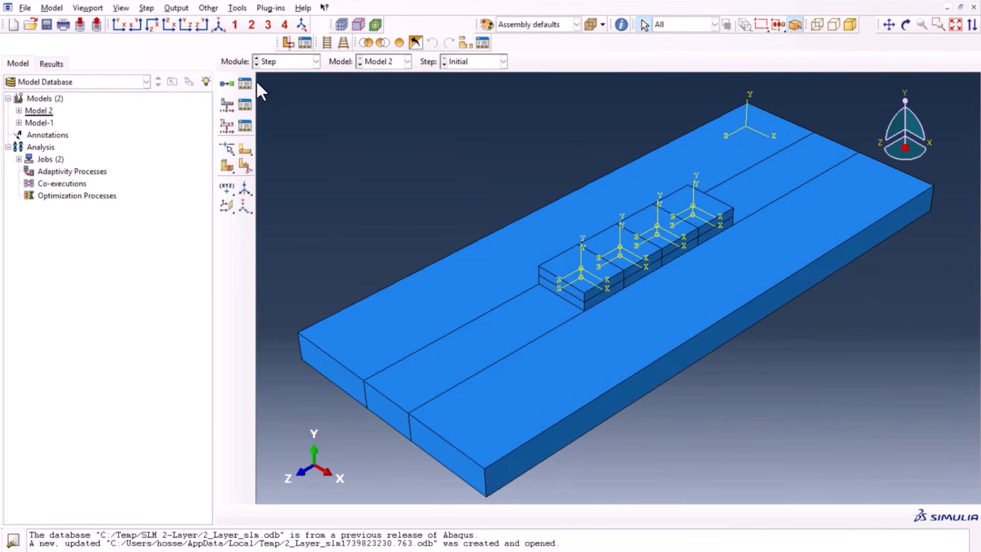
pyautogui.click(250, 80)
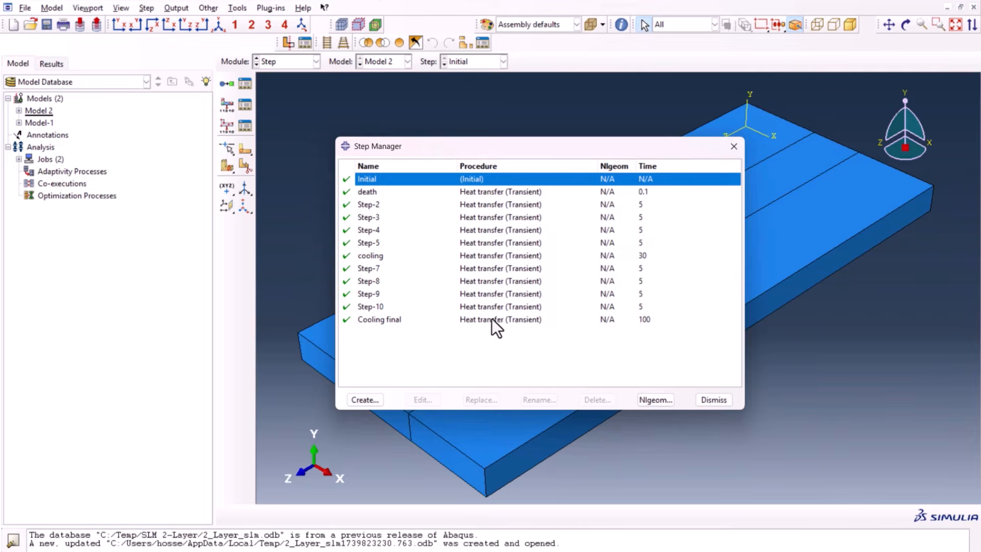
pyautogui.doubleClick(492, 320)
pyautogui.doubleClick(470, 247)
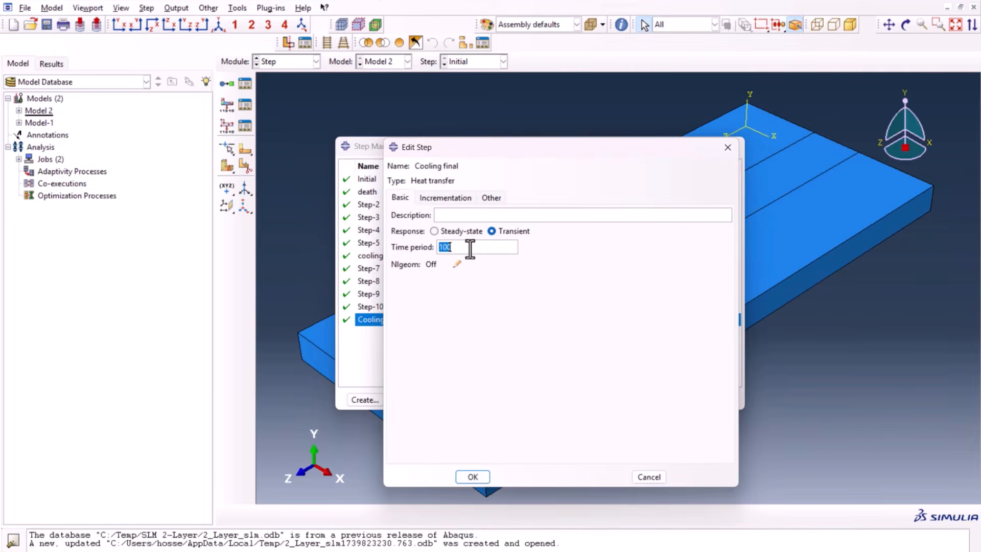
pyautogui.write('2000')
pyautogui.moveTo(455, 248); pyautogui.dragTo(435, 251)
pyautogui.click(479, 477)
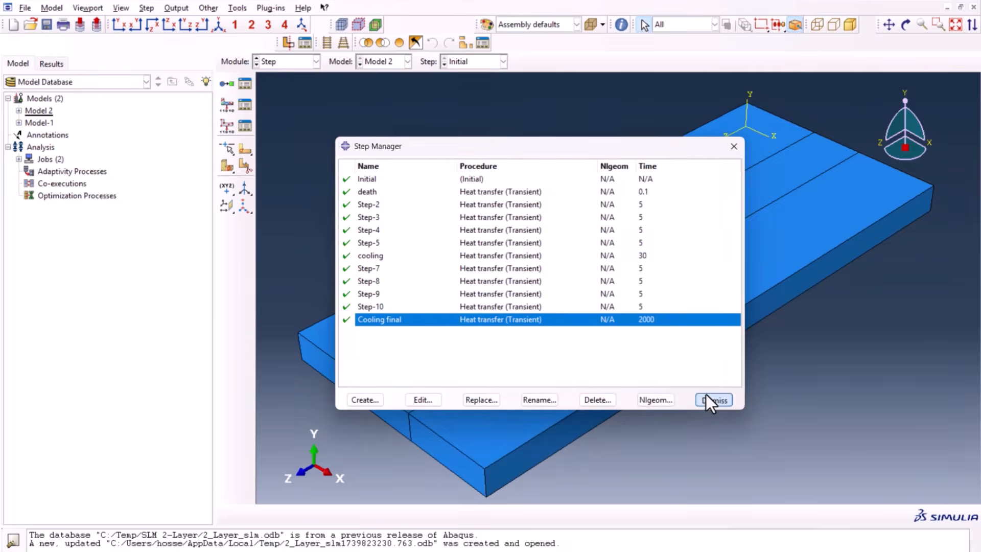
pyautogui.click(710, 398)
# - Create a full analysis job named multilayer-longercooling for Model 2 with the default settings
pyautogui.click(276, 62)
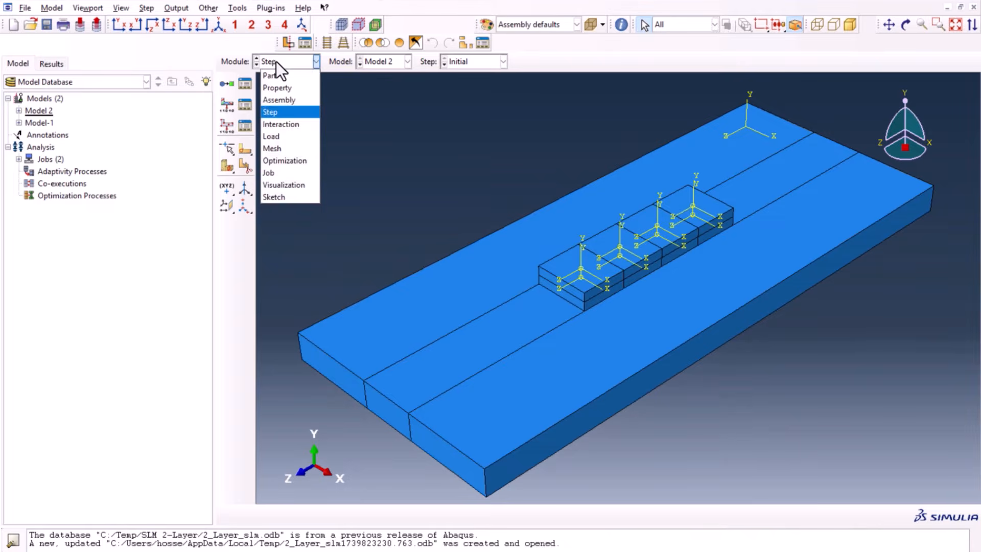
pyautogui.click(279, 171)
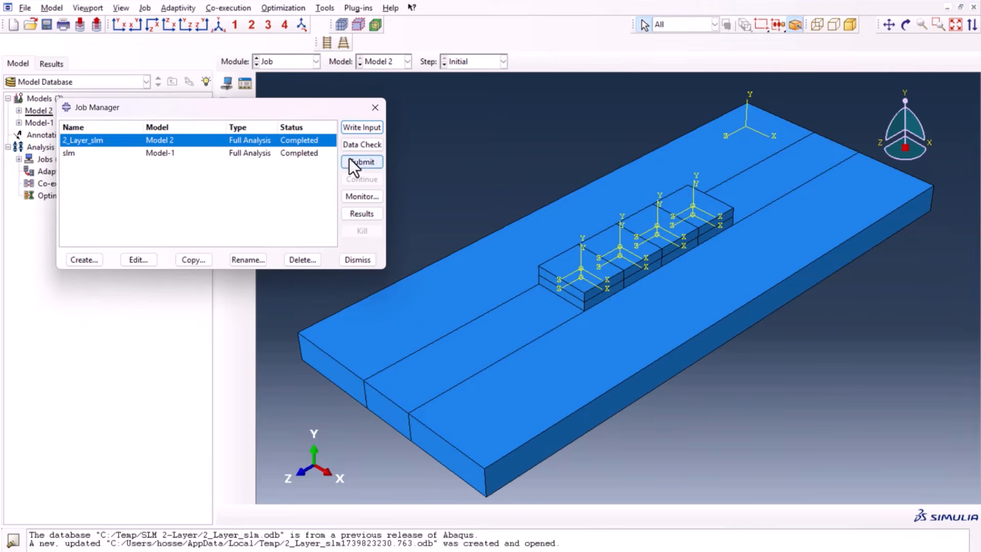
pyautogui.click(97, 259)
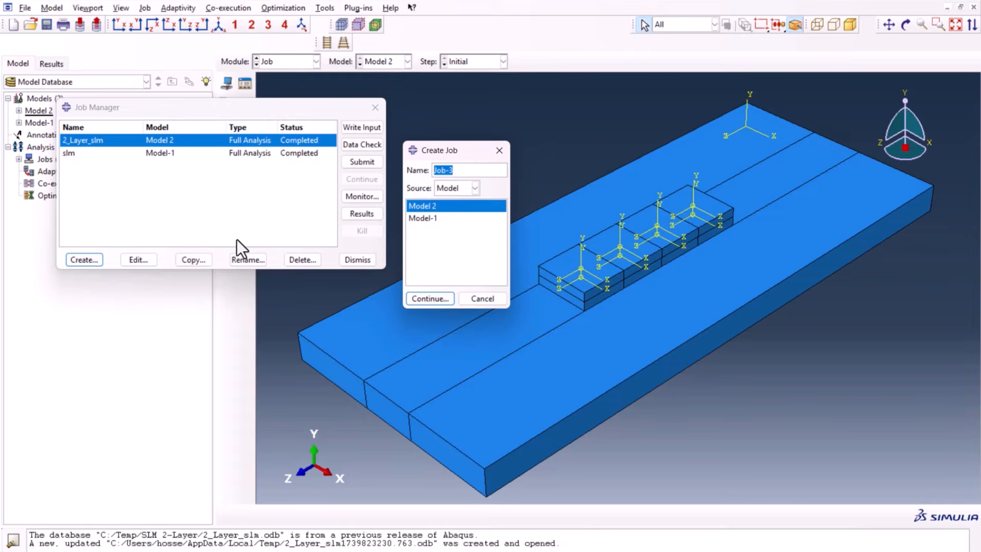
pyautogui.write('multila')
pyautogui.write('yer-long')
pyautogui.write('ercooling')
pyautogui.press('Return')
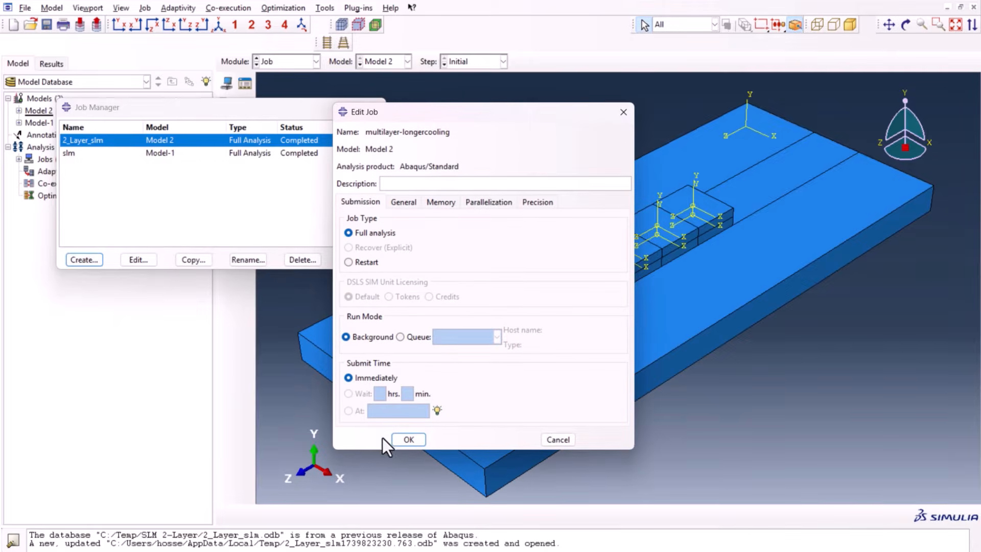
pyautogui.click(408, 438)
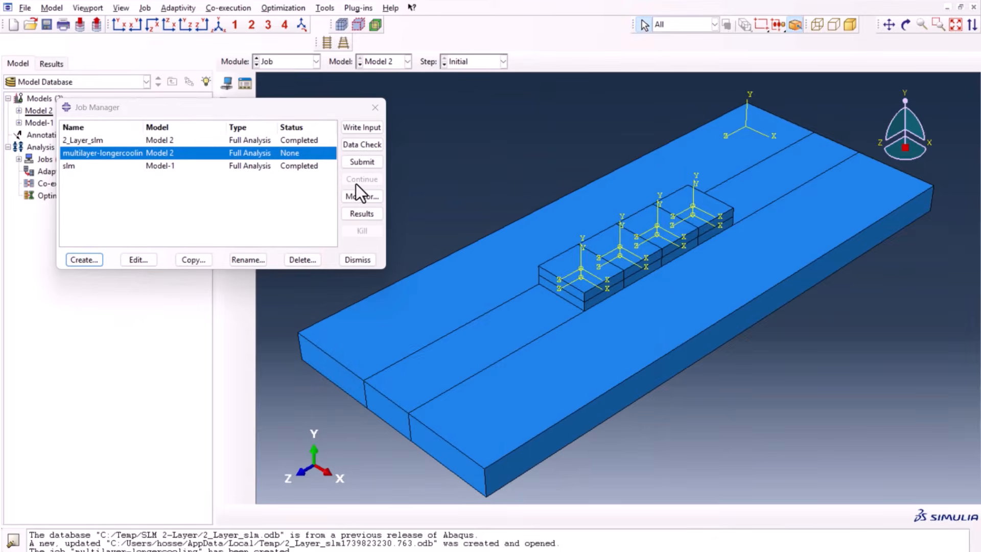
# - Submit the multilayer-longercooling job despite the missing history output requests and monitor its run
pyautogui.click(362, 162)
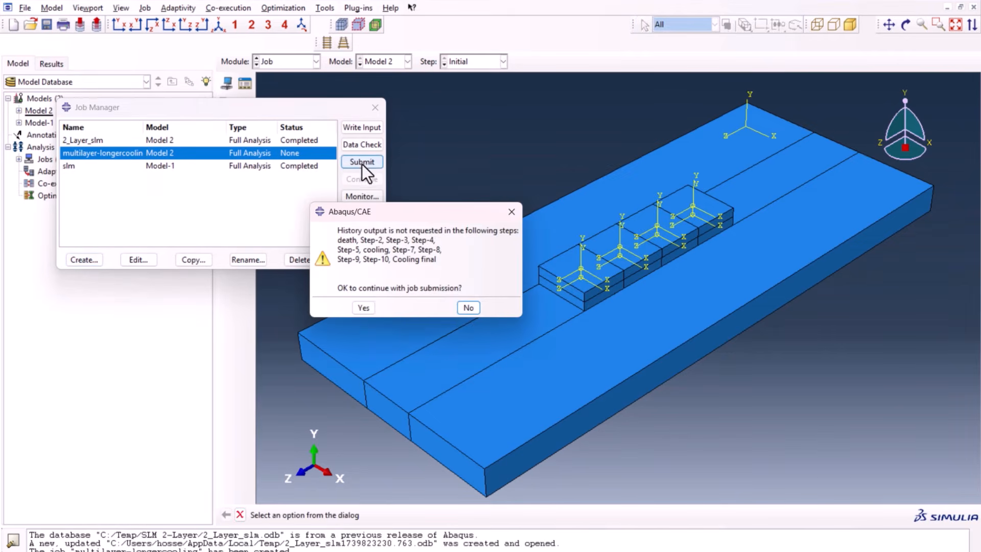
pyautogui.click(364, 307)
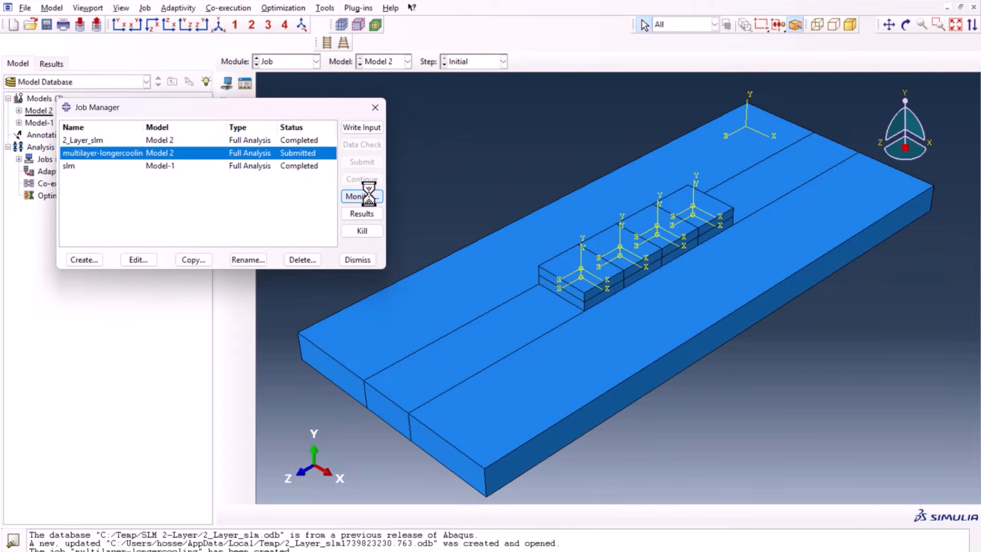
pyautogui.click(376, 201)
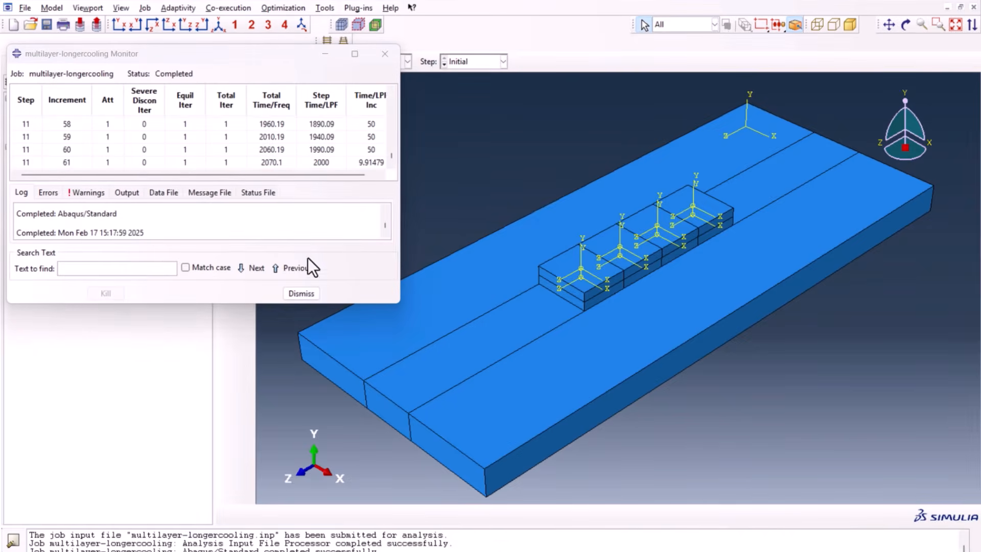
pyautogui.click(303, 291)
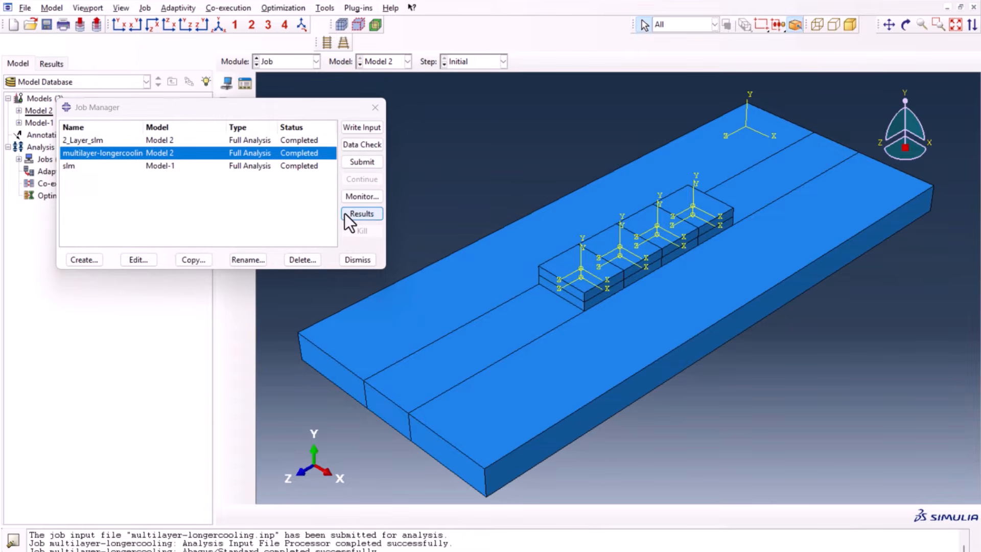
# - Open the multilayer-longercooling results and plot NT11 contours to examine the temperatures at the end of Cooling final
pyautogui.click(361, 214)
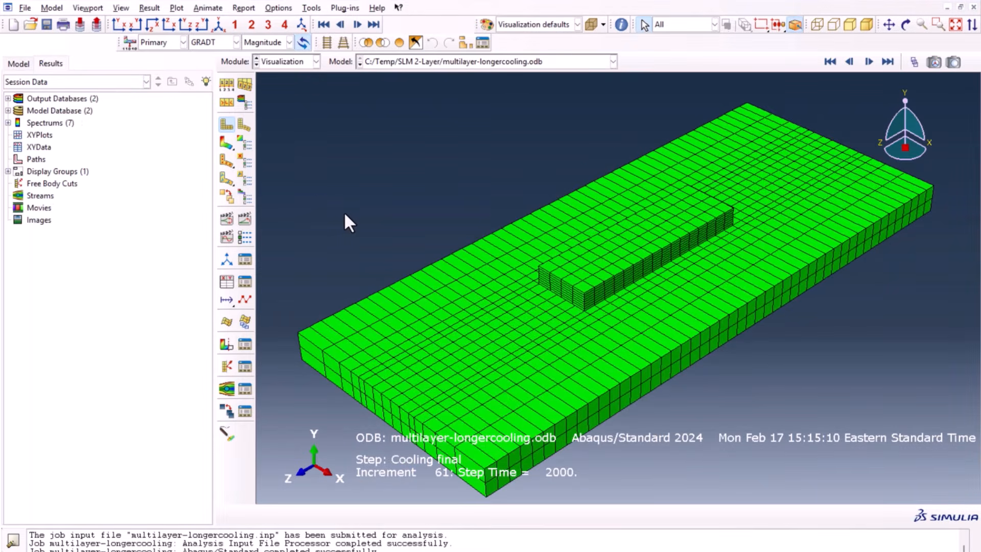
pyautogui.click(225, 144)
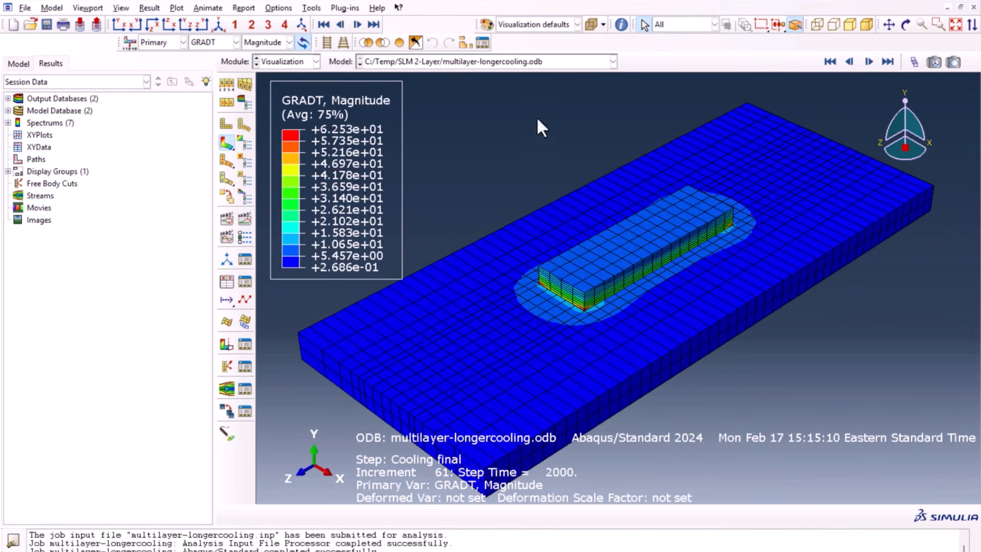
pyautogui.click(215, 44)
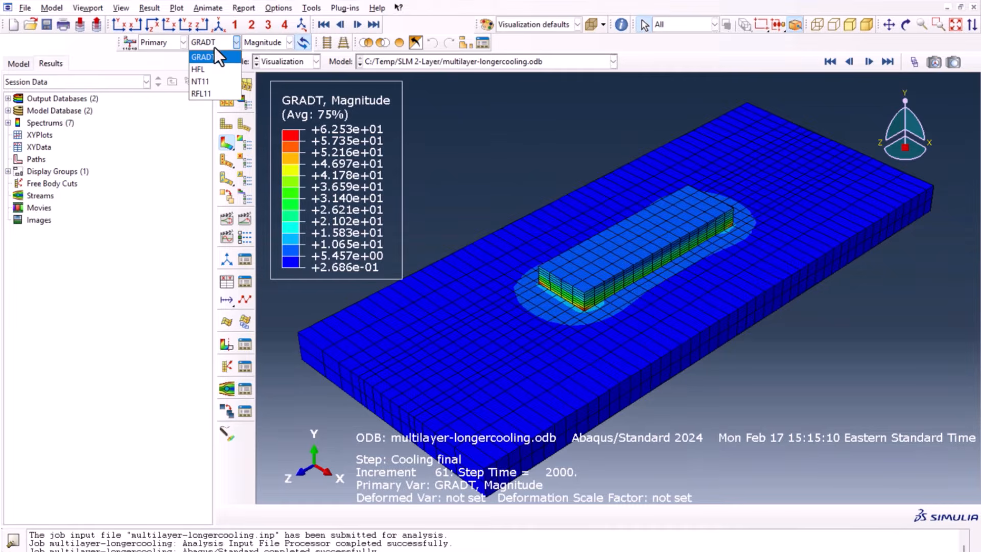
pyautogui.click(200, 81)
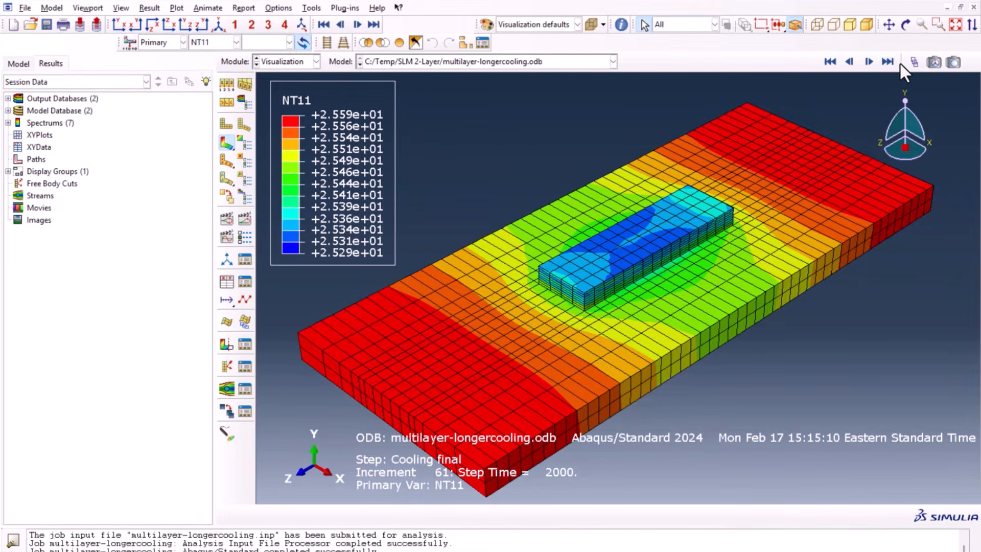
pyautogui.click(913, 62)
# - Return to the Part module and copy Model 2 to a new model named Residual Stress
pyautogui.click(284, 64)
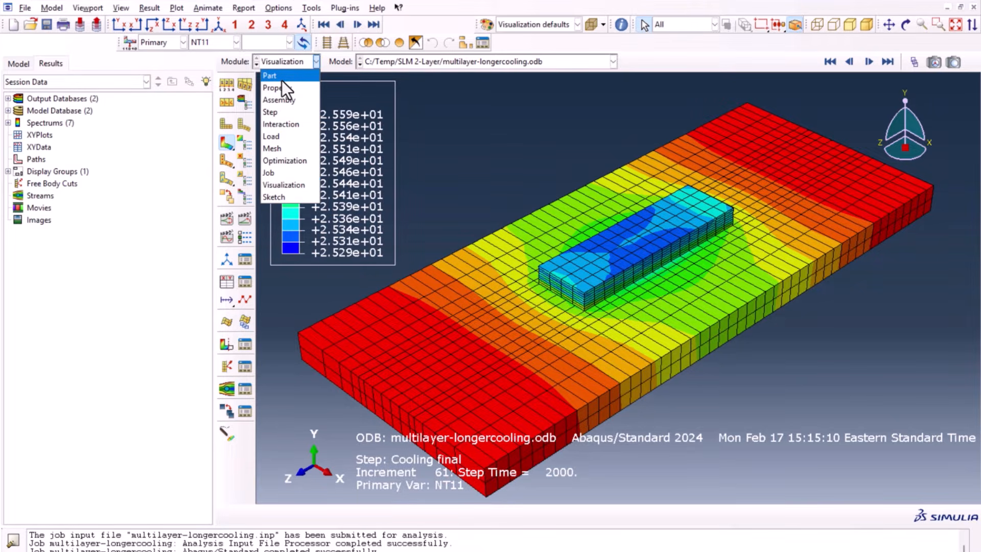
pyautogui.click(281, 80)
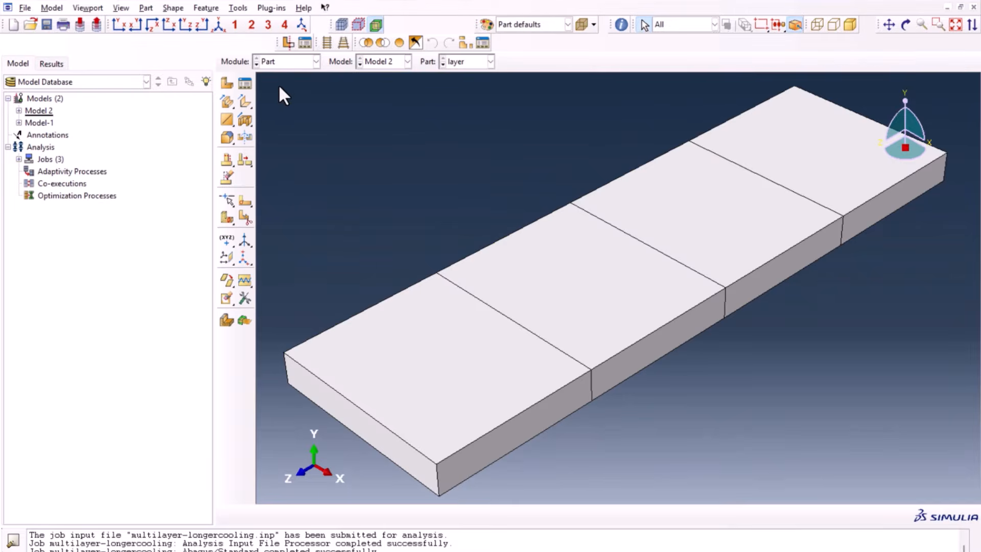
pyautogui.rightClick(43, 112)
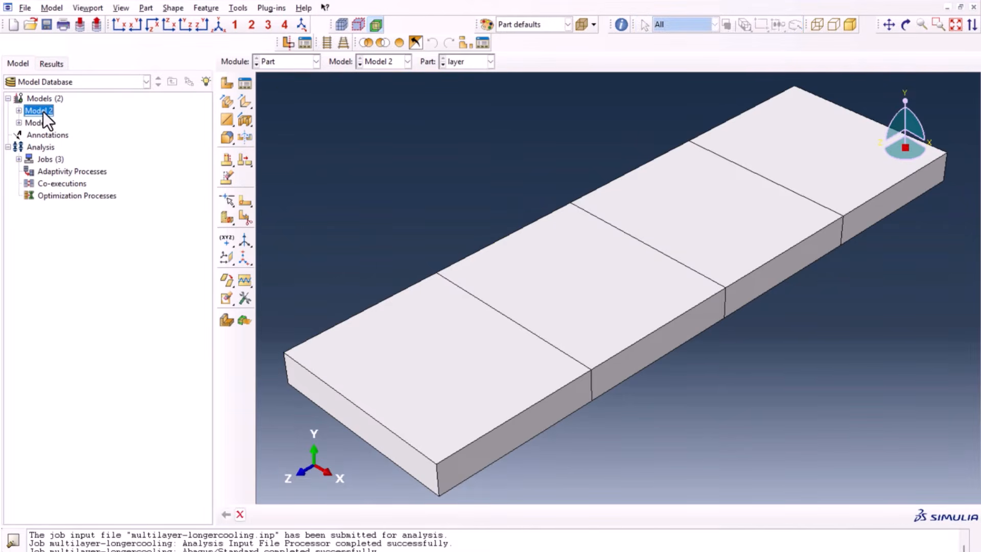
pyautogui.click(95, 139)
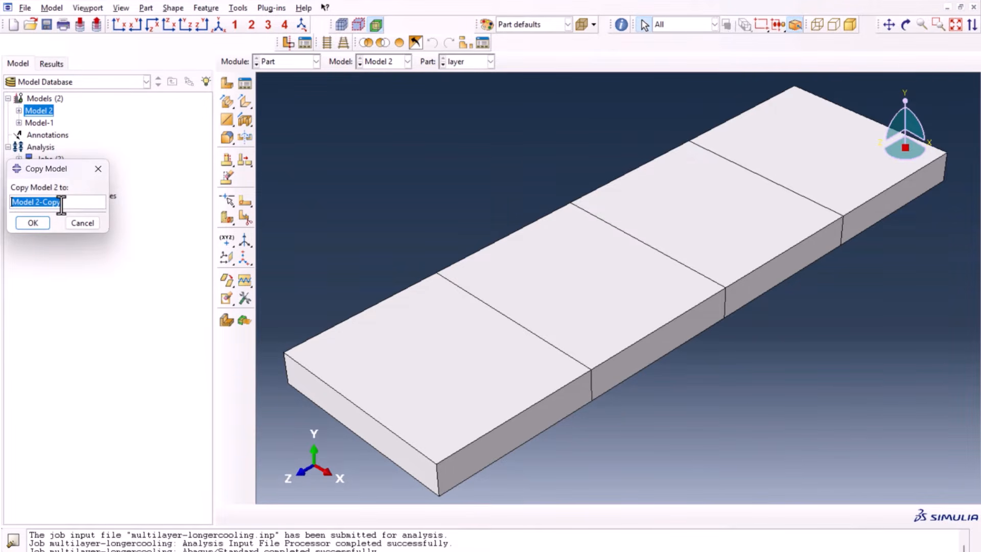
pyautogui.write('Residual Stress')
pyautogui.press('Return')
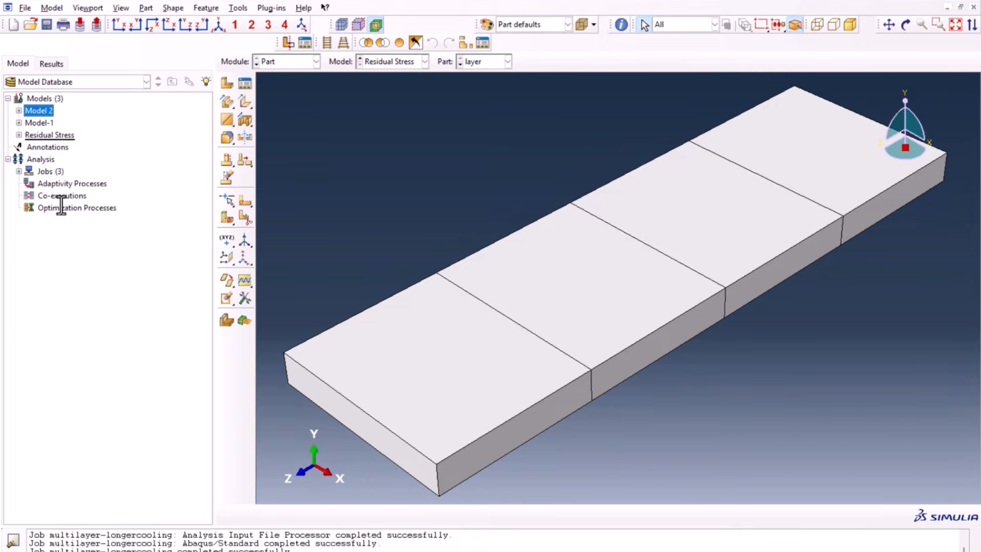
# - Check the model attributes of the Residual Stress model
pyautogui.doubleClick(46, 136)
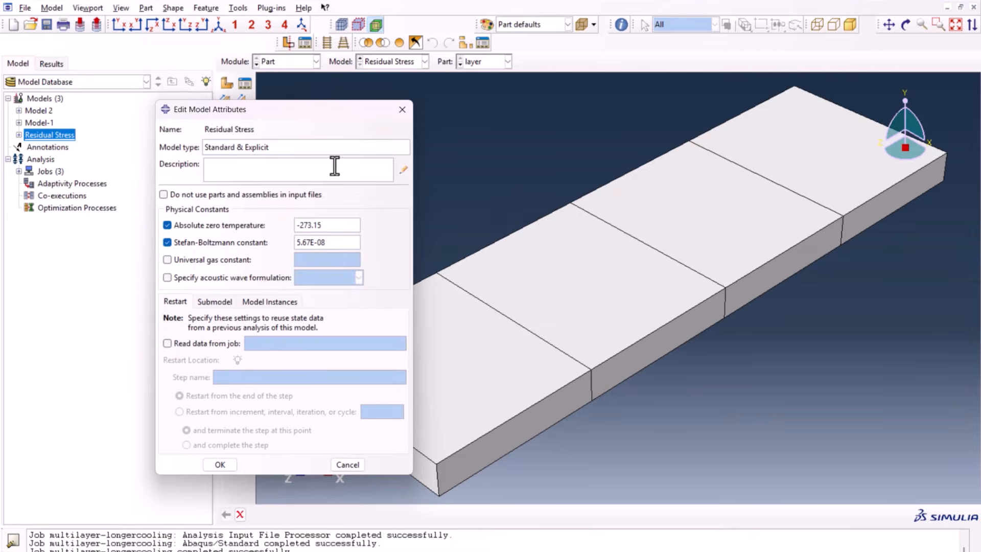
pyautogui.click(402, 110)
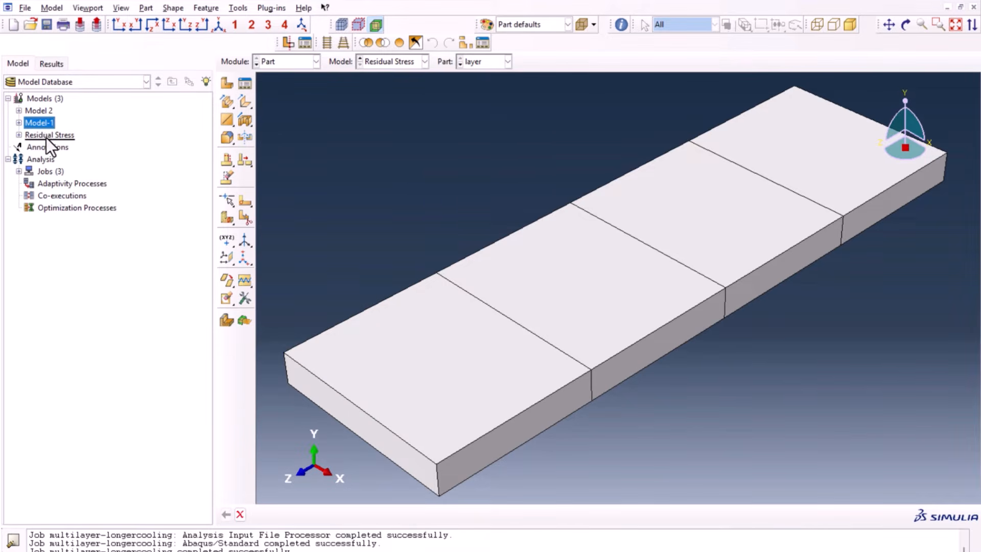
pyautogui.click(38, 138)
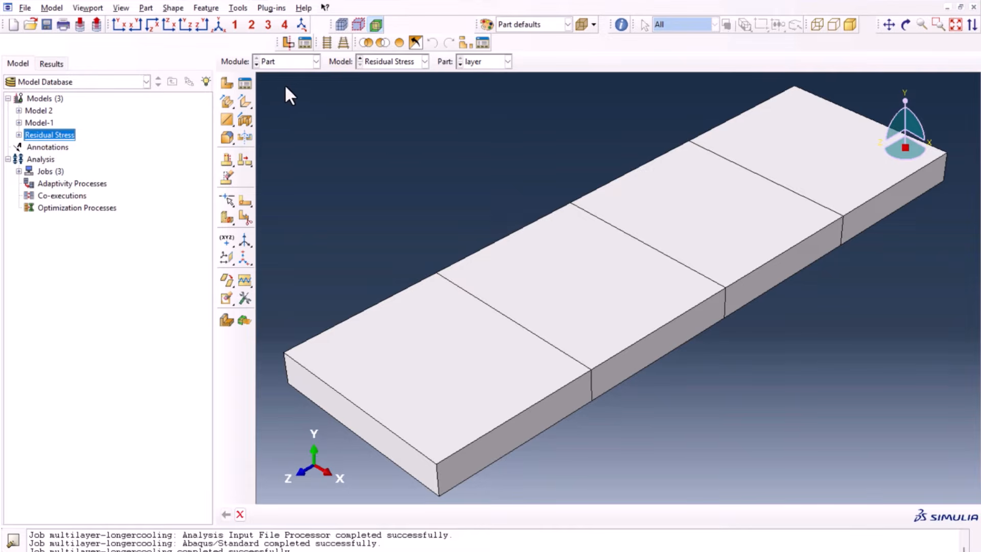
# - Add an isotropic Elastic behavior with temperature-dependent data to the In738 material of the Residual Stress model
pyautogui.click(297, 64)
pyautogui.click(312, 86)
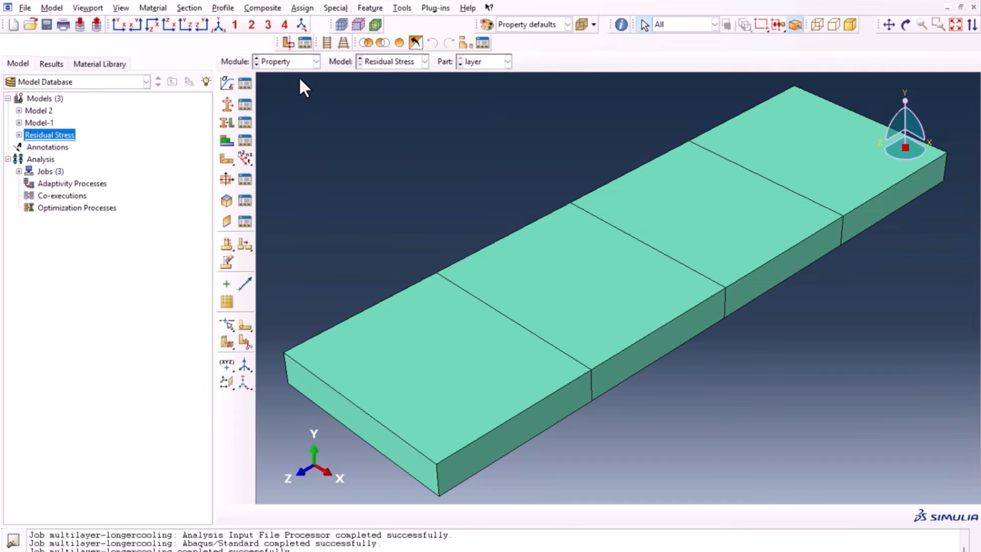
pyautogui.click(243, 82)
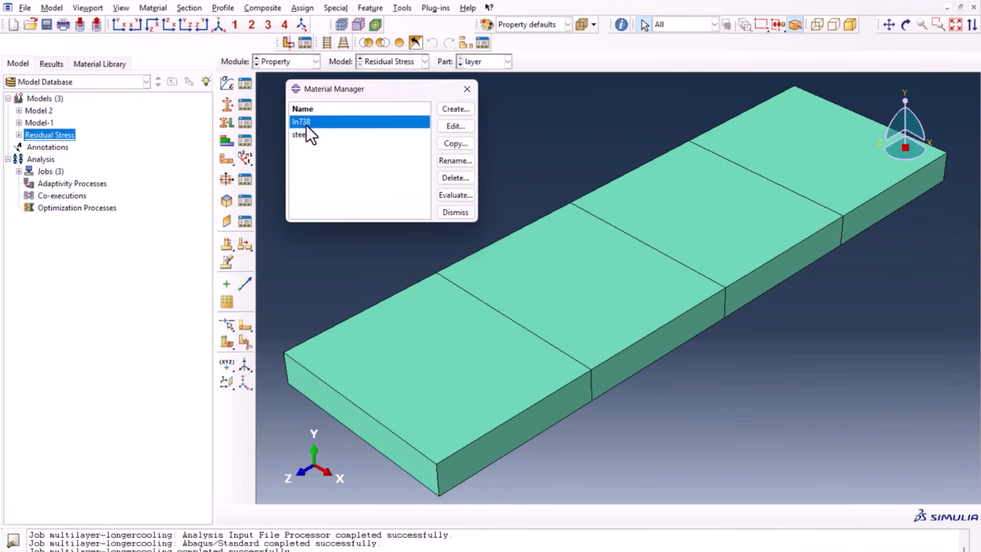
pyautogui.click(444, 125)
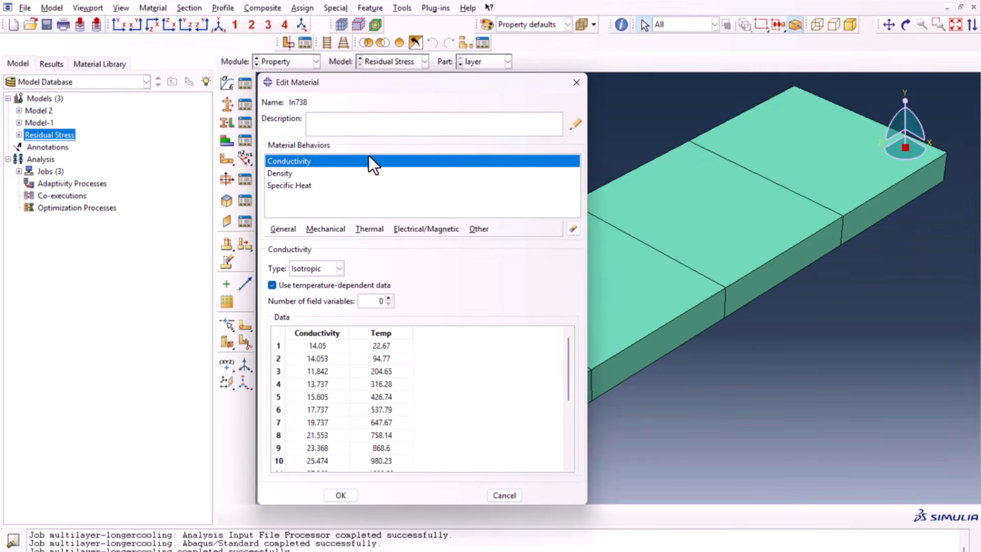
pyautogui.click(334, 228)
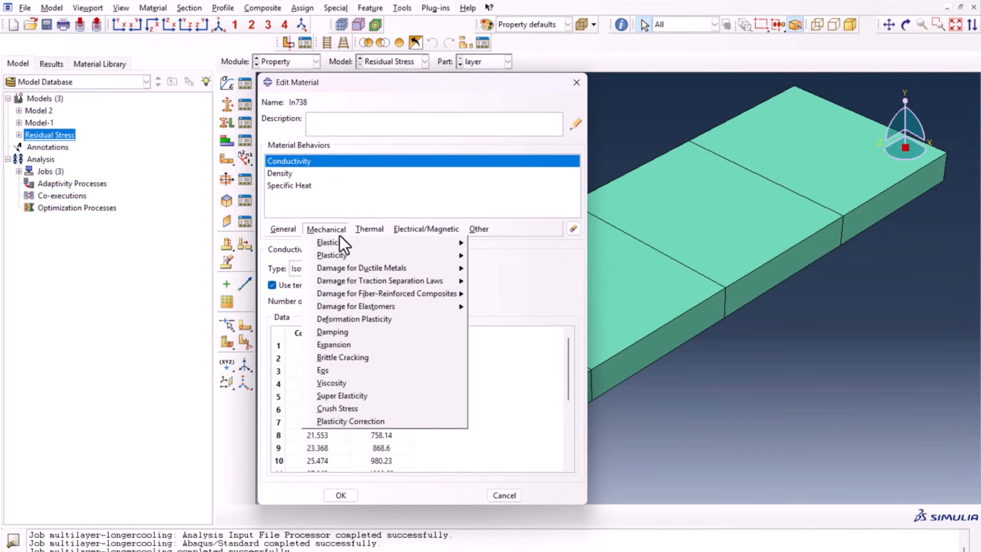
pyautogui.moveTo(338, 242)
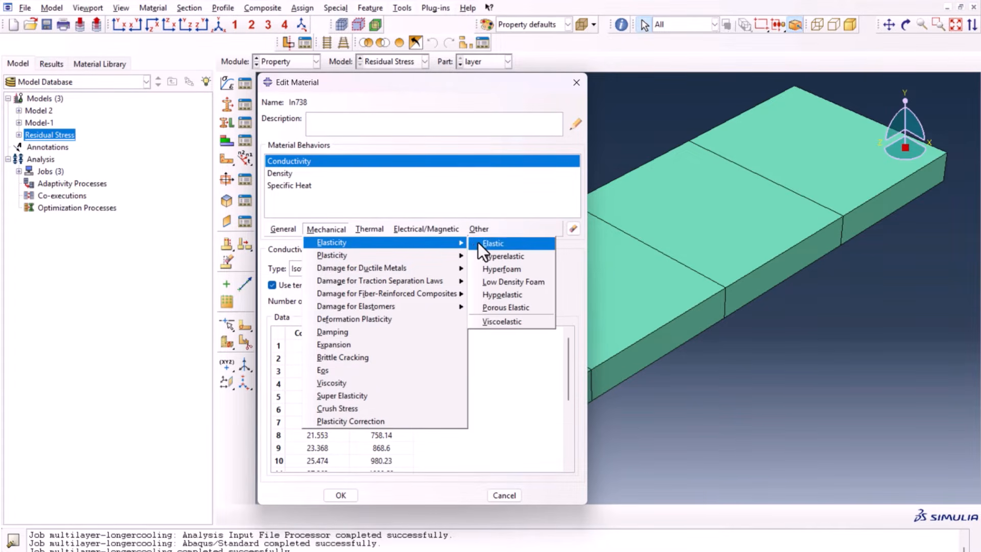
pyautogui.click(477, 242)
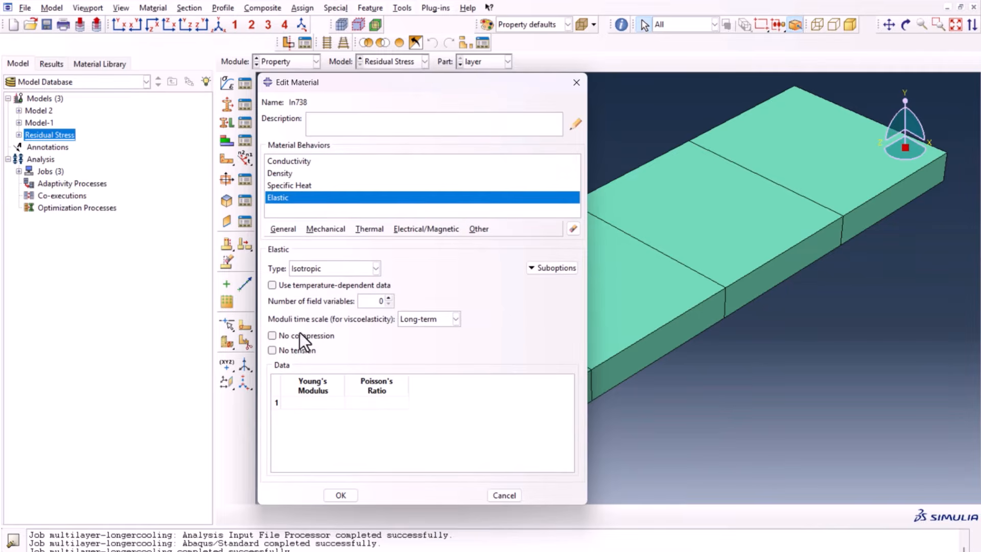
pyautogui.click(272, 285)
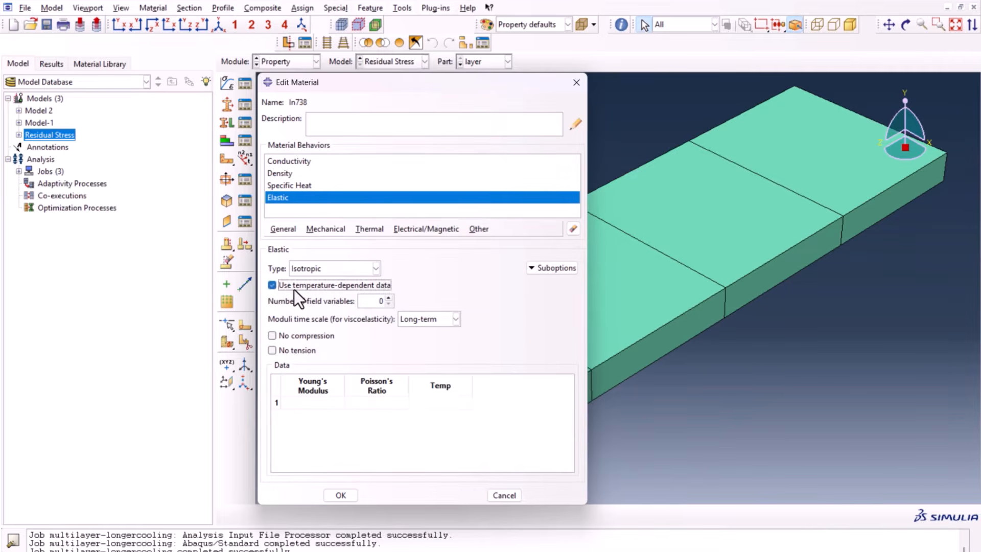
# - Copy the elastic modulus, Poisson's ratio and temperature values in H3:J12 of the Excel workbook's Sheet2 into In738's Elastic data table
pyautogui.hotkey('alt', 'Tab')
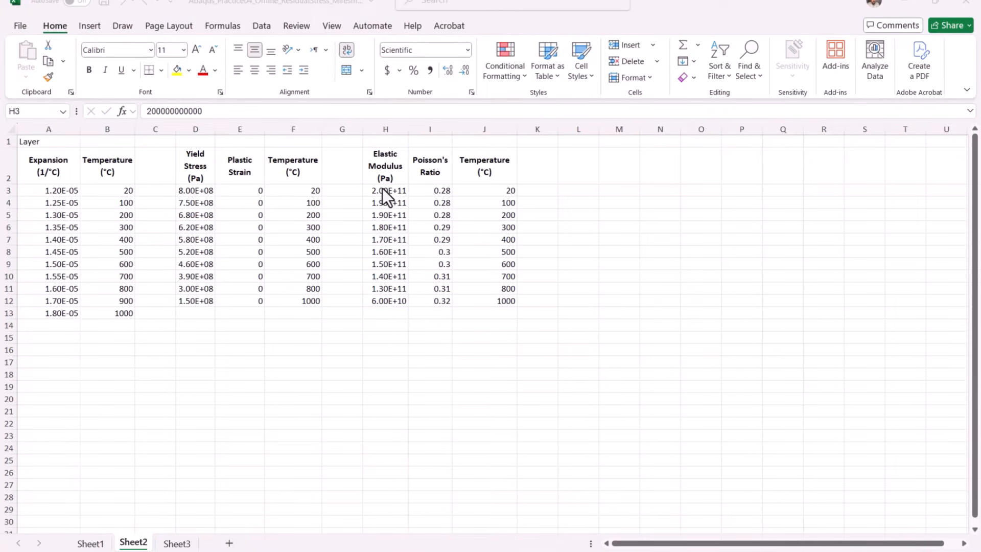
pyautogui.hotkey('ctrl', 'shift', 'Right')
pyautogui.hotkey('ctrl', 'shift', 'Down')
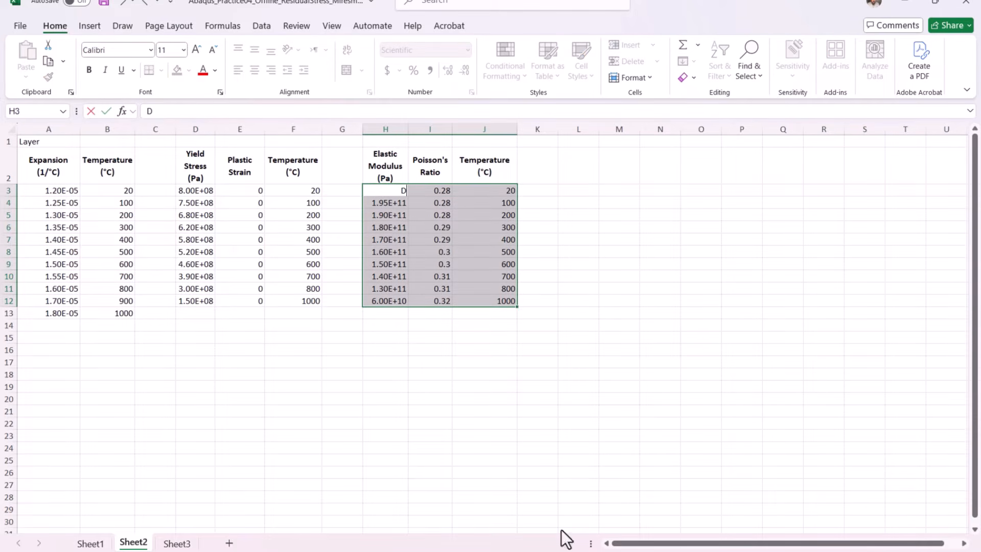
pyautogui.hotkey('ctrl', 'c')
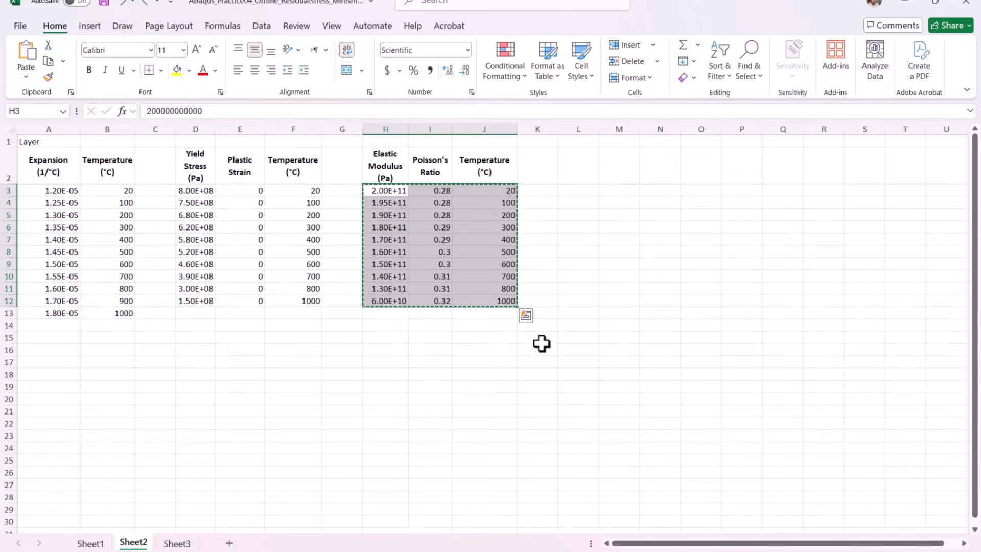
pyautogui.hotkey('alt', 'Tab')
pyautogui.click(330, 405)
pyautogui.hotkey('ctrl', 'v')
pyautogui.scroll(-3, 378, 396)
pyautogui.scroll(3, 398, 415)
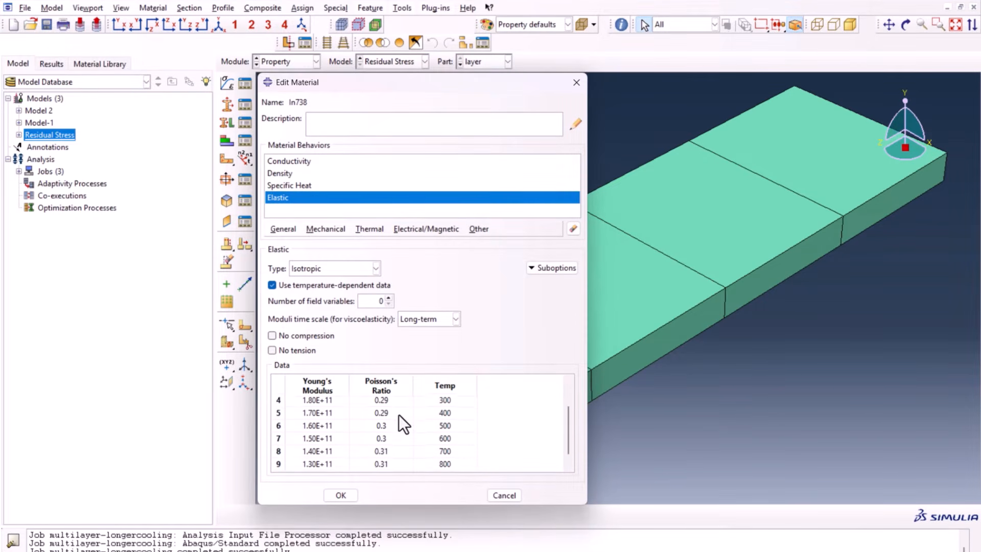
pyautogui.scroll(1, 398, 415)
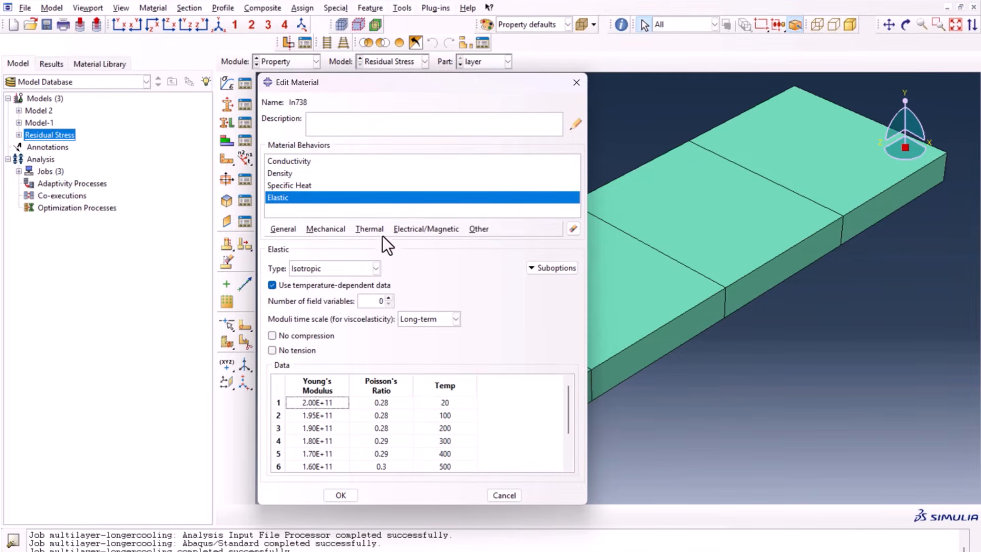
# - Add a Plastic behavior with isotropic hardening and temperature-dependent data to the In738 material
pyautogui.click(326, 229)
pyautogui.moveTo(416, 256)
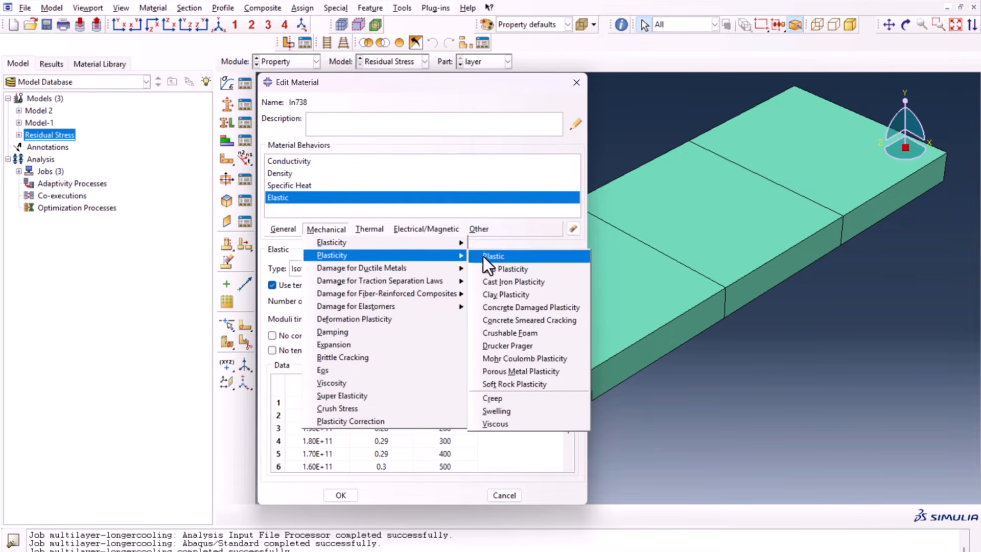
pyautogui.click(484, 256)
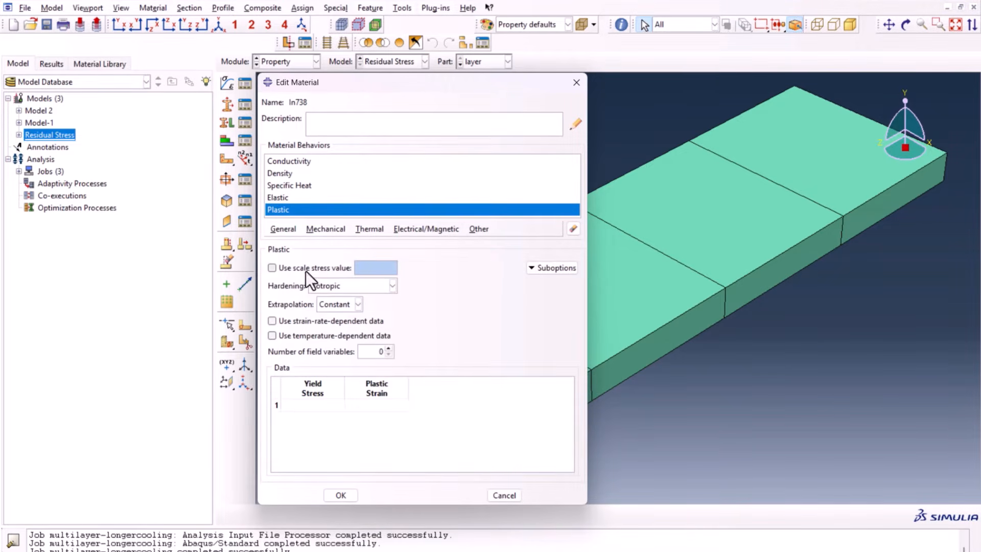
pyautogui.click(299, 336)
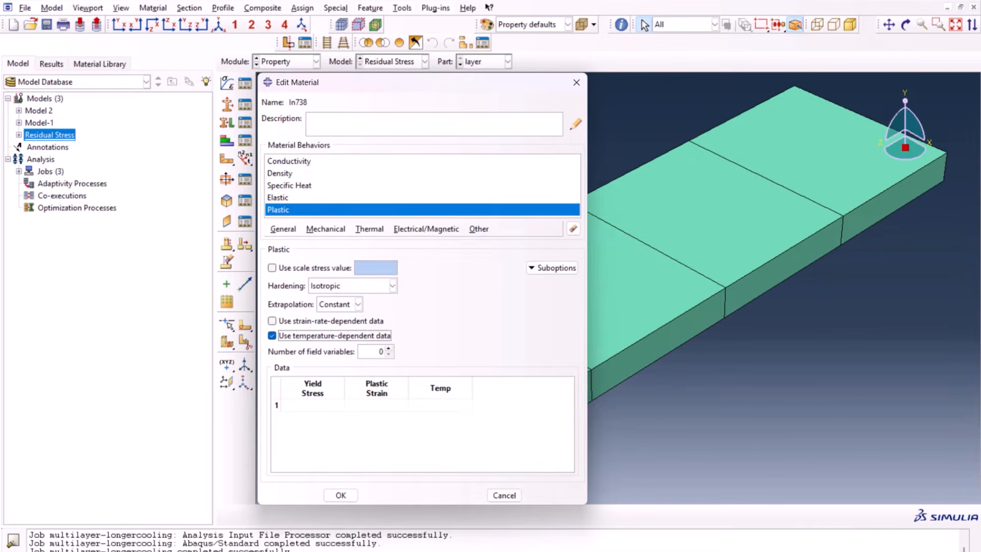
# - Copy the yield stress, plastic strain and temperature values in D3:F12 of the Excel workbook's Sheet2 into In738's Plastic data table
pyautogui.hotkey('alt', 'Tab')
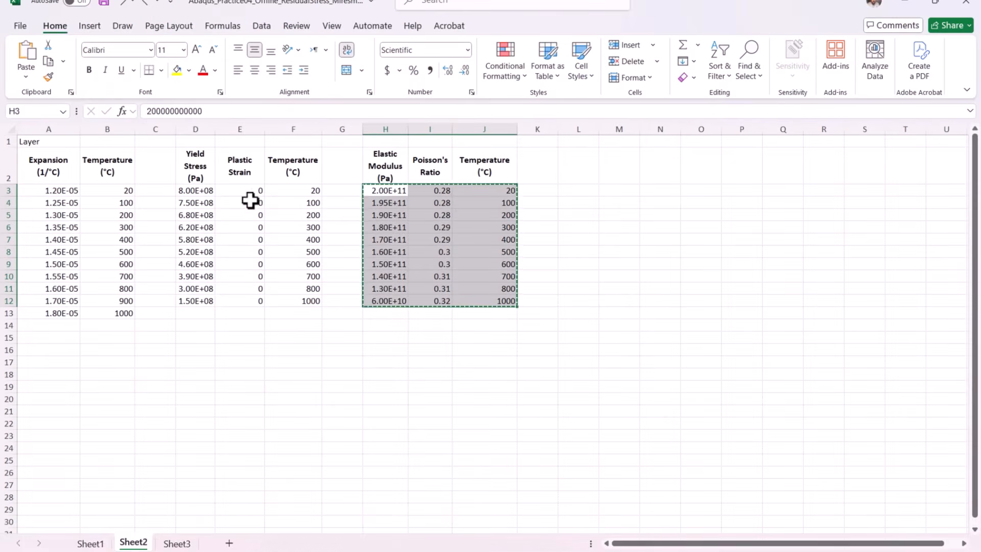
pyautogui.moveTo(201, 191); pyautogui.dragTo(314, 299)
pyautogui.hotkey('ctrl', 'c')
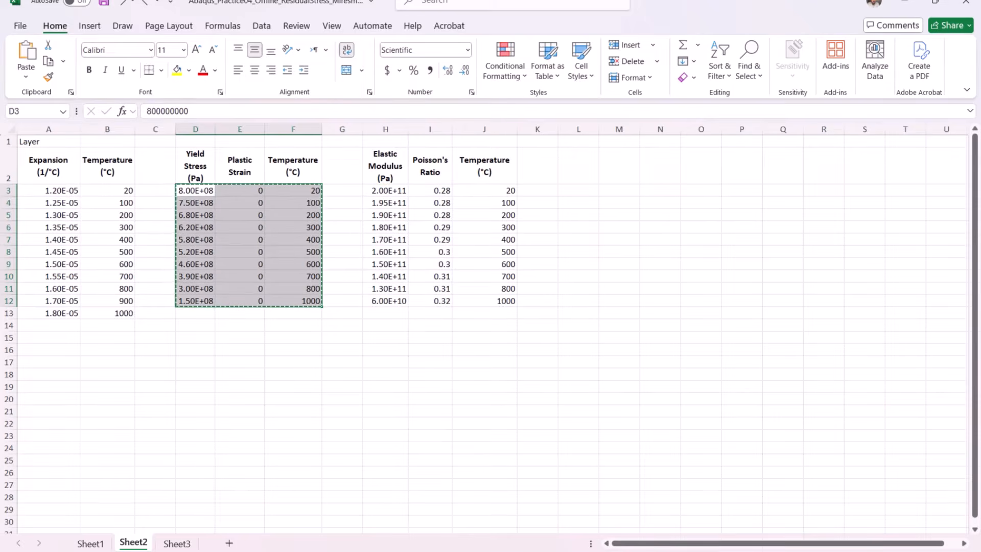
pyautogui.hotkey('alt', 'Tab')
pyautogui.click(320, 412)
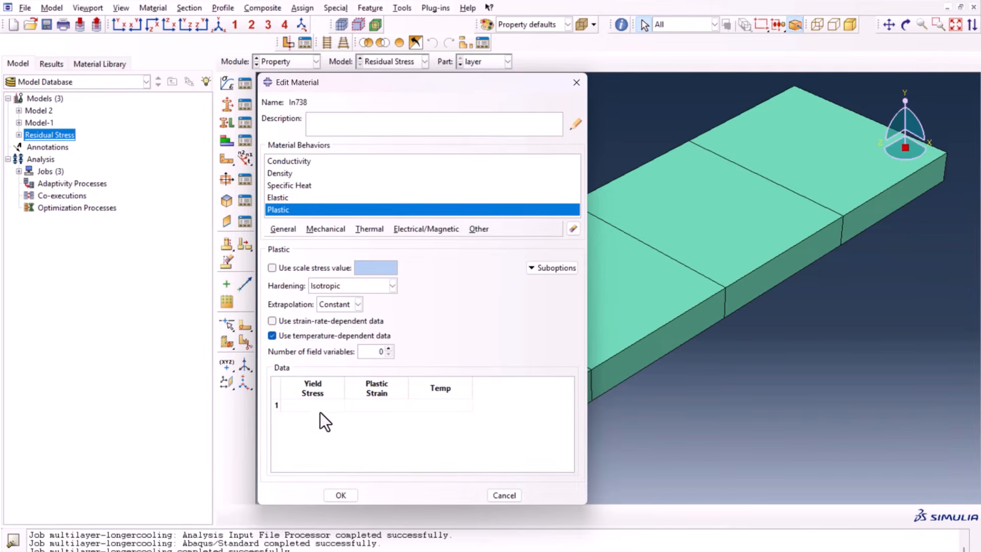
pyautogui.hotkey('ctrl', 'v')
pyautogui.scroll(-5, 428, 409)
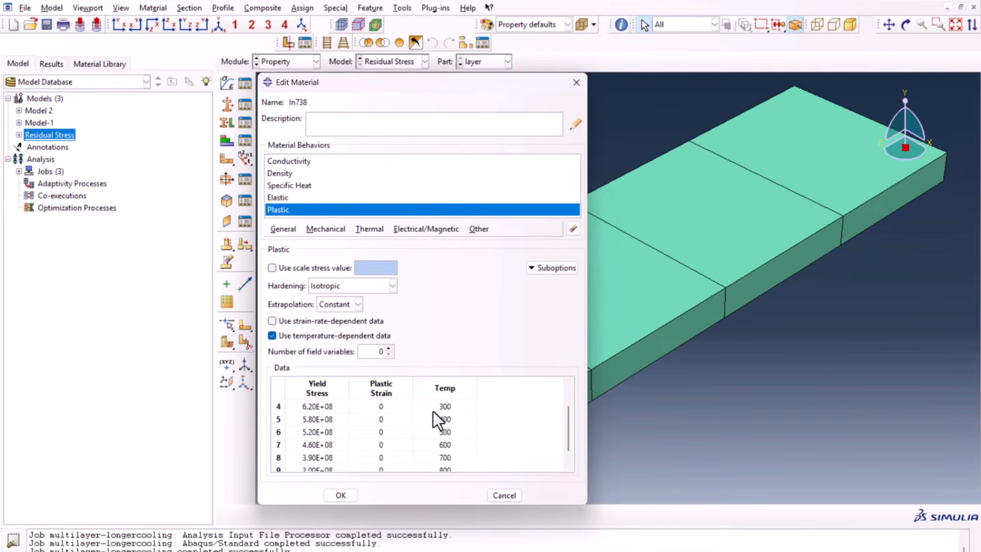
# - Add an isotropic Expansion behavior with temperature-dependent data to the In738 material
pyautogui.click(318, 234)
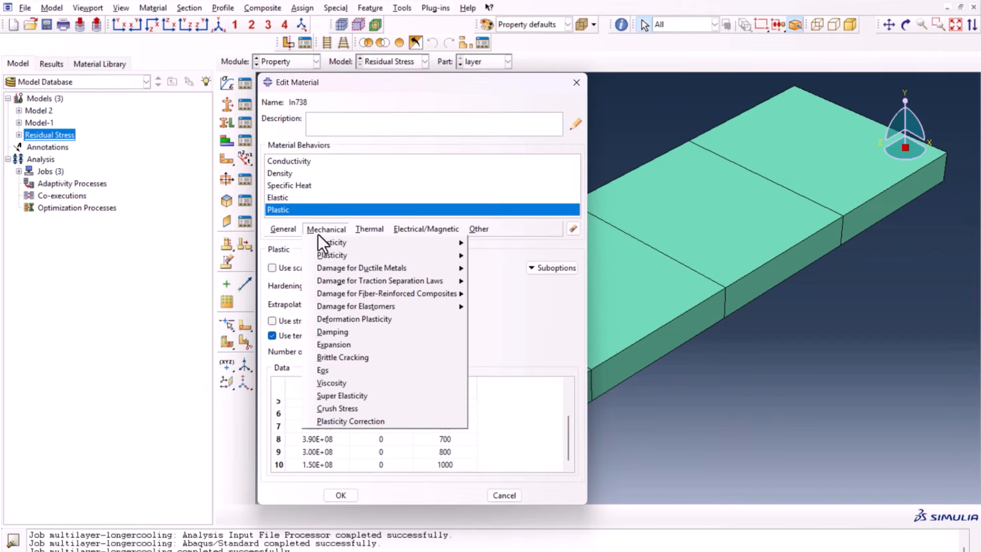
pyautogui.click(353, 343)
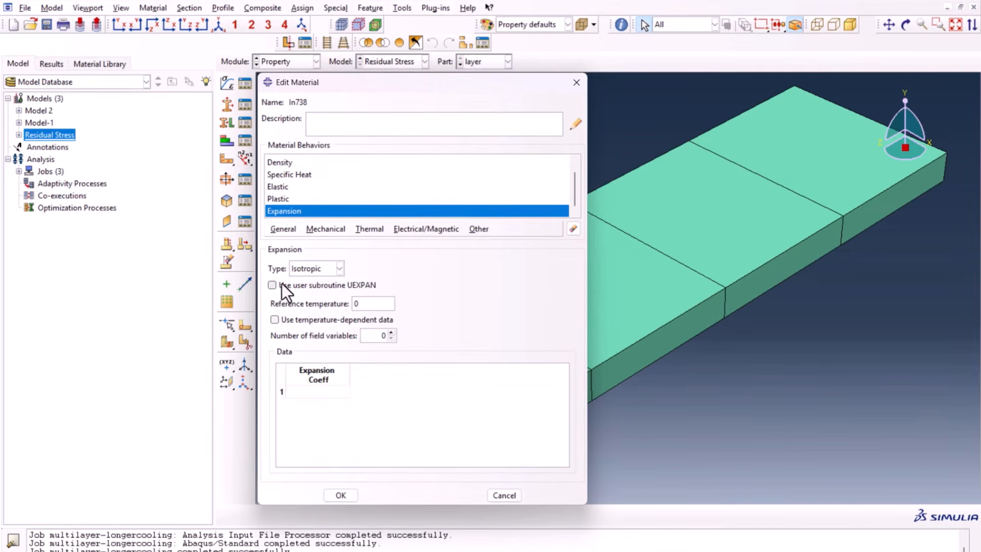
pyautogui.click(300, 323)
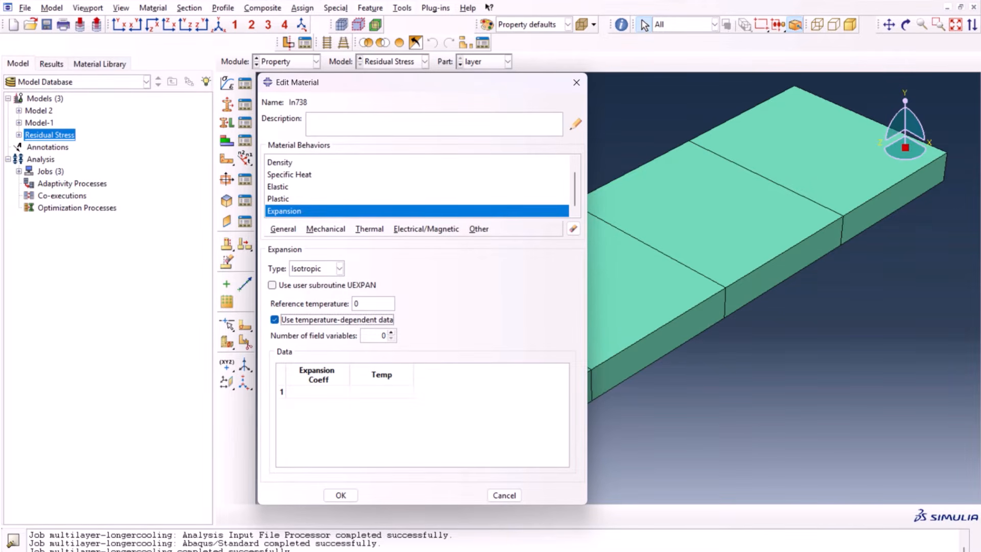
# - Copy the expansion coefficients and temperatures in A3:B13 of Excel's Sheet2 into In738's Expansion data table and save the material
pyautogui.hotkey('alt', 'Tab')
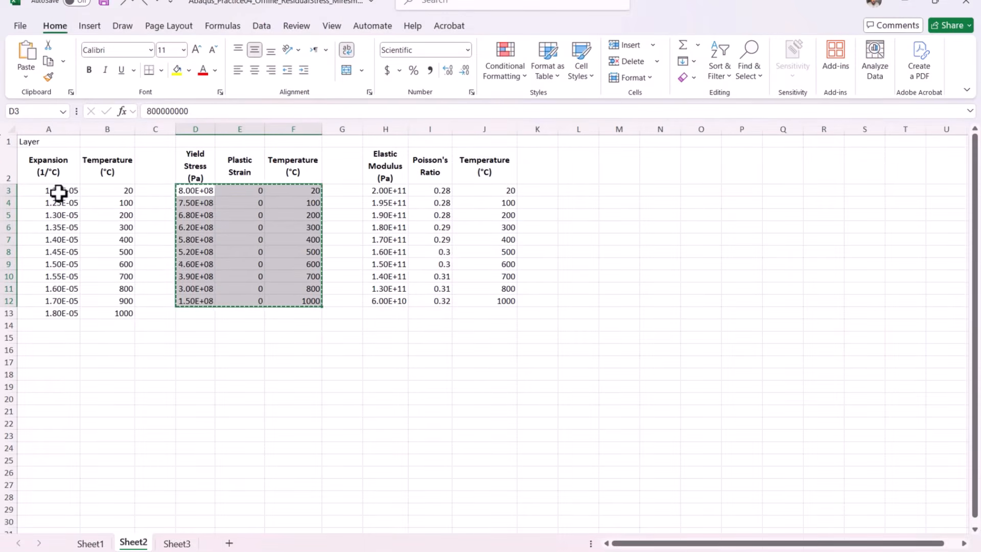
pyautogui.moveTo(57, 191); pyautogui.dragTo(121, 310)
pyautogui.hotkey('ctrl', 'c')
pyautogui.click(706, 516)
pyautogui.click(338, 388)
pyautogui.hotkey('ctrl', 'v')
pyautogui.scroll(-3, 411, 416)
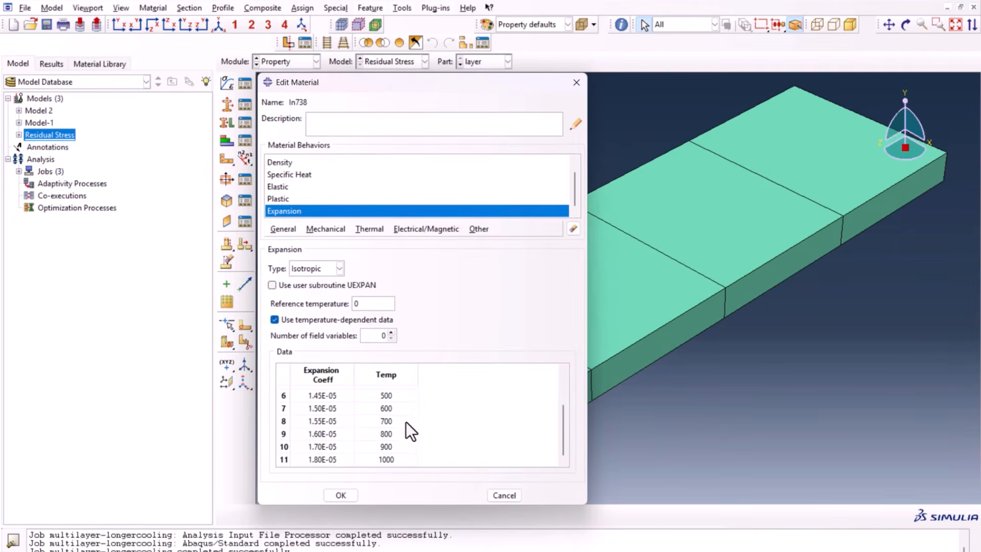
pyautogui.click(344, 495)
# - Open the steel material for editing and add an Elastic behavior to it
pyautogui.doubleClick(308, 136)
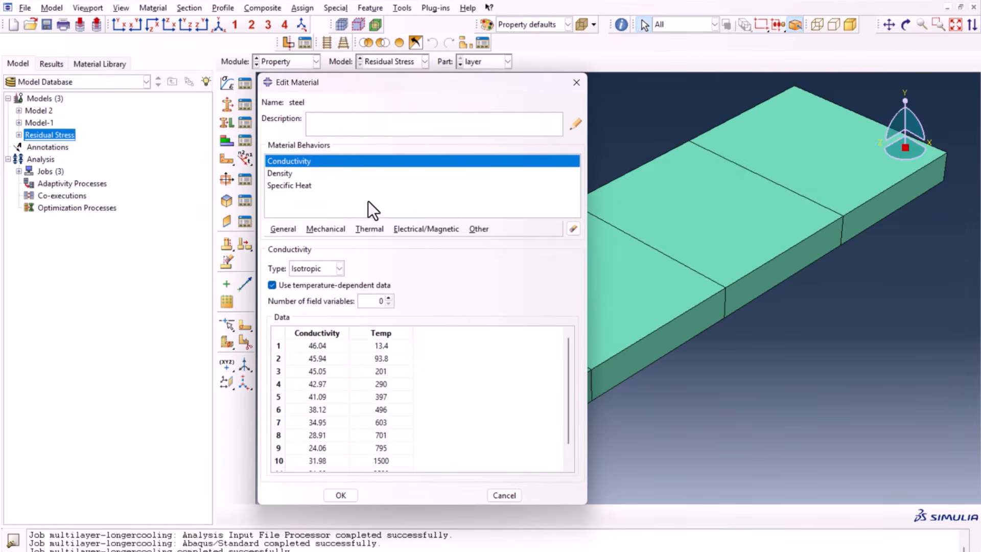
pyautogui.click(331, 228)
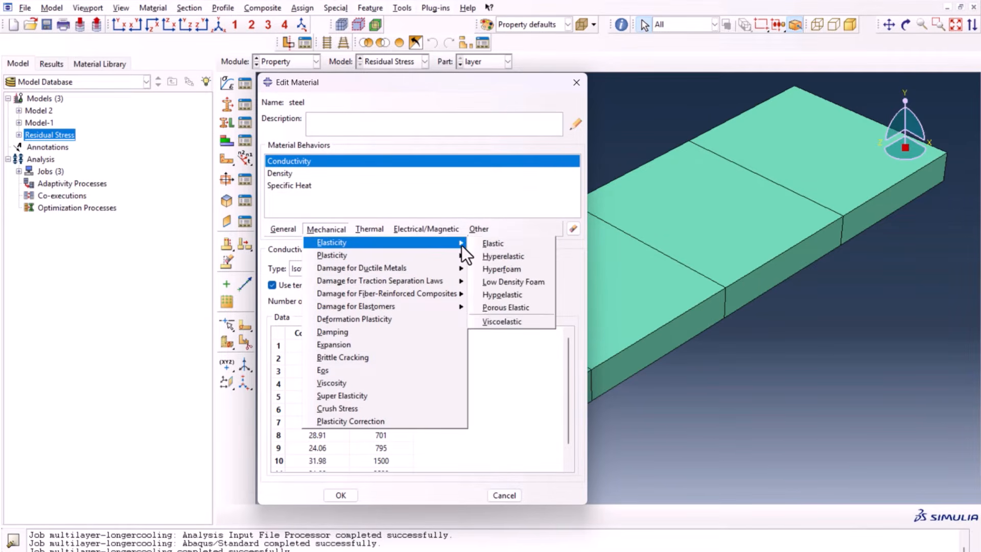
pyautogui.click(490, 244)
# - Make steel's Elastic data temperature-dependent and fill its table with the values copied from M2:O9 of Excel's Sheet1
pyautogui.click(406, 551)
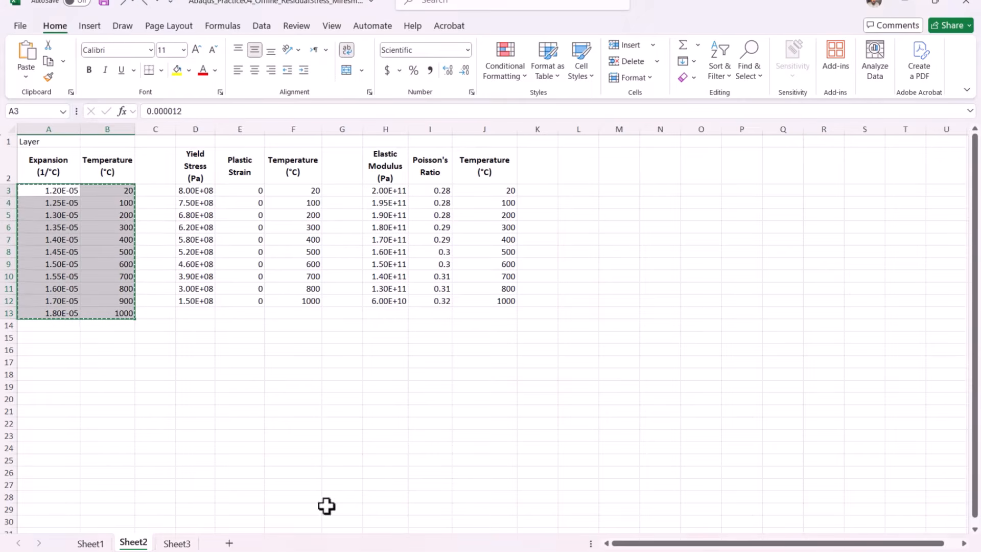
pyautogui.click(95, 544)
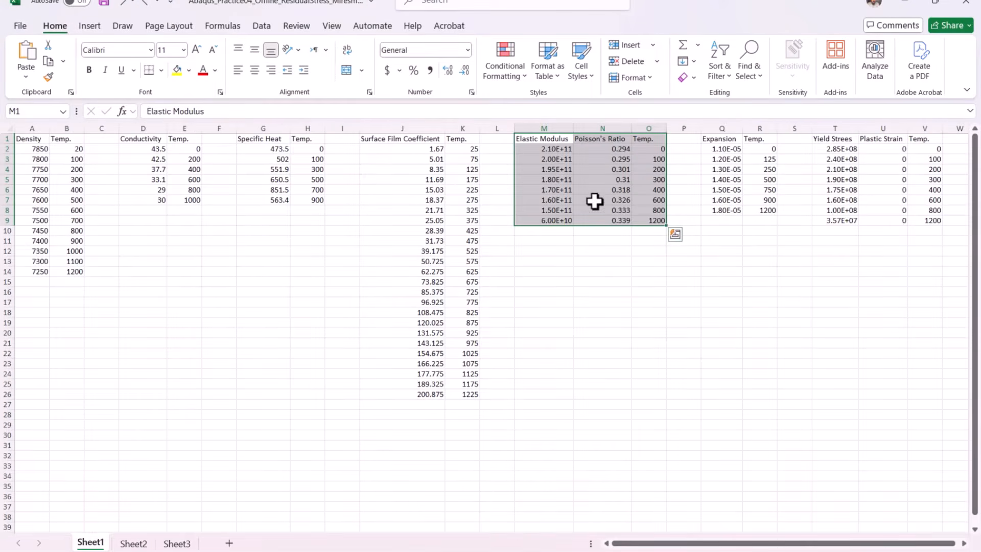
pyautogui.moveTo(546, 149); pyautogui.dragTo(643, 220)
pyautogui.hotkey('ctrl', 'c')
pyautogui.click(388, 551)
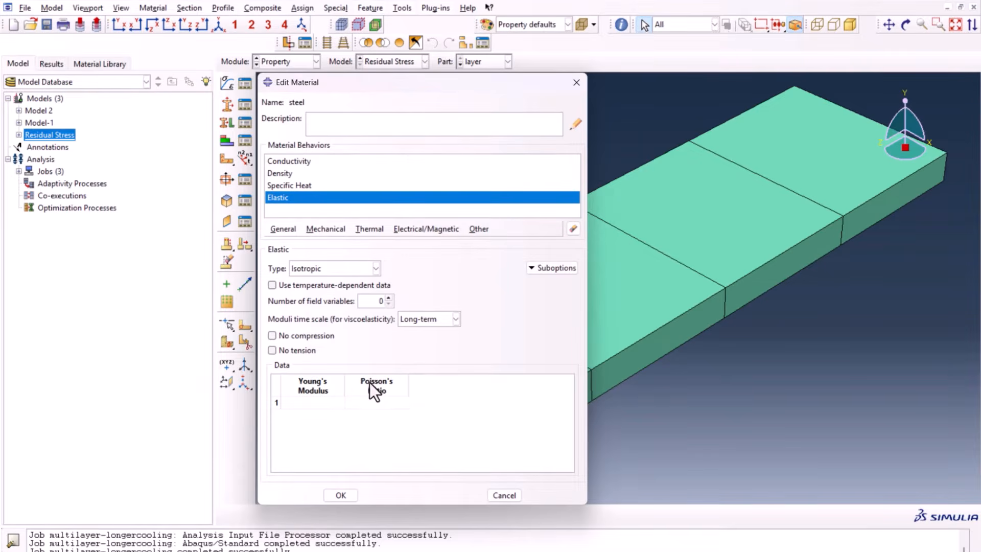
pyautogui.click(304, 288)
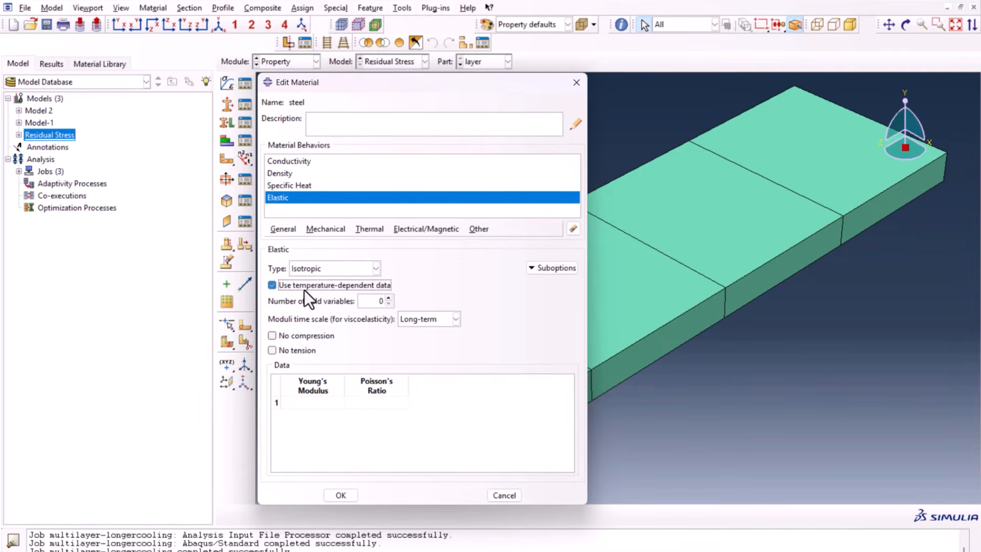
pyautogui.click(314, 402)
pyautogui.hotkey('ctrl', 'v')
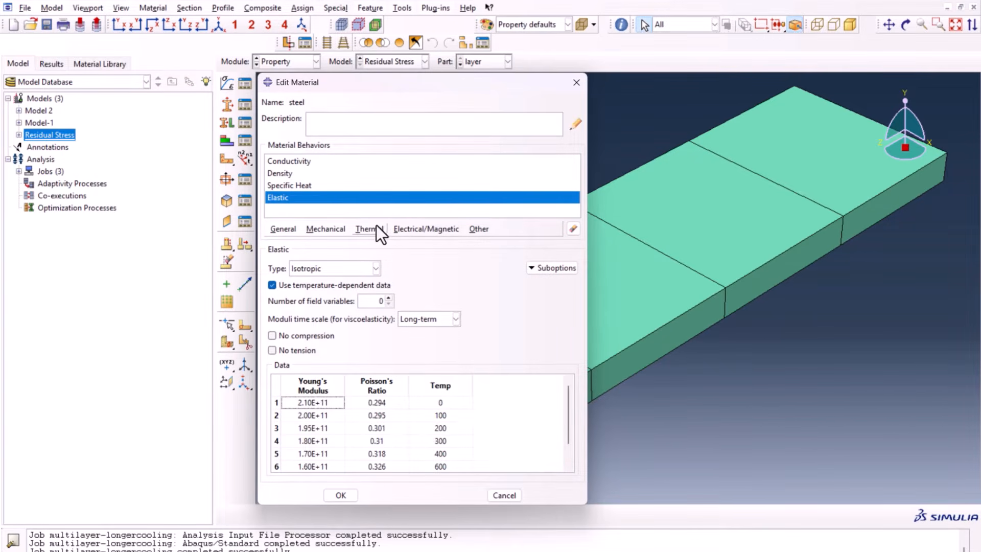
# - Add a Plastic behavior with isotropic hardening to the steel material
pyautogui.click(325, 229)
pyautogui.moveTo(431, 262)
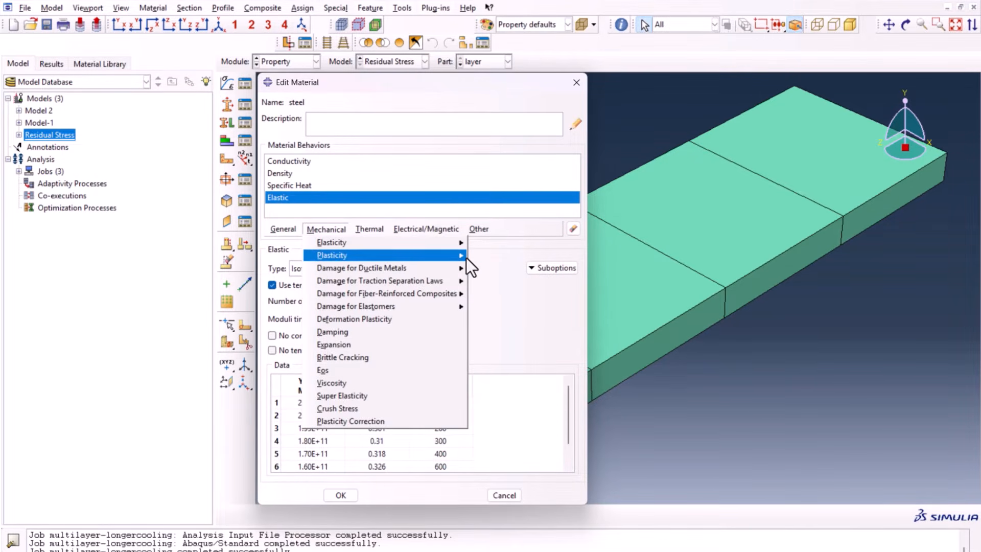
pyautogui.click(483, 257)
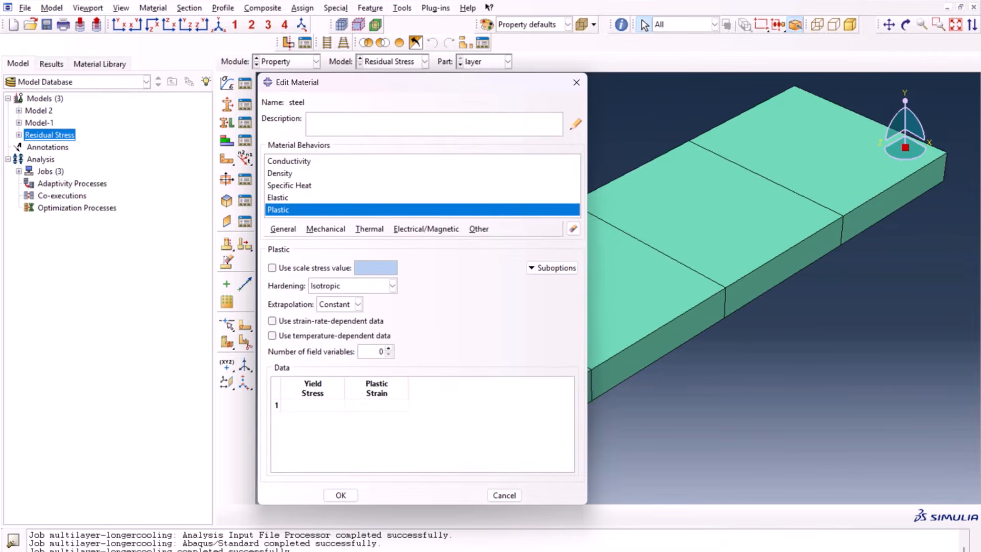
# - Make steel's Plastic data temperature-dependent and fill its table with the values copied from T2:V9 of Excel's Sheet1
pyautogui.click(563, 490)
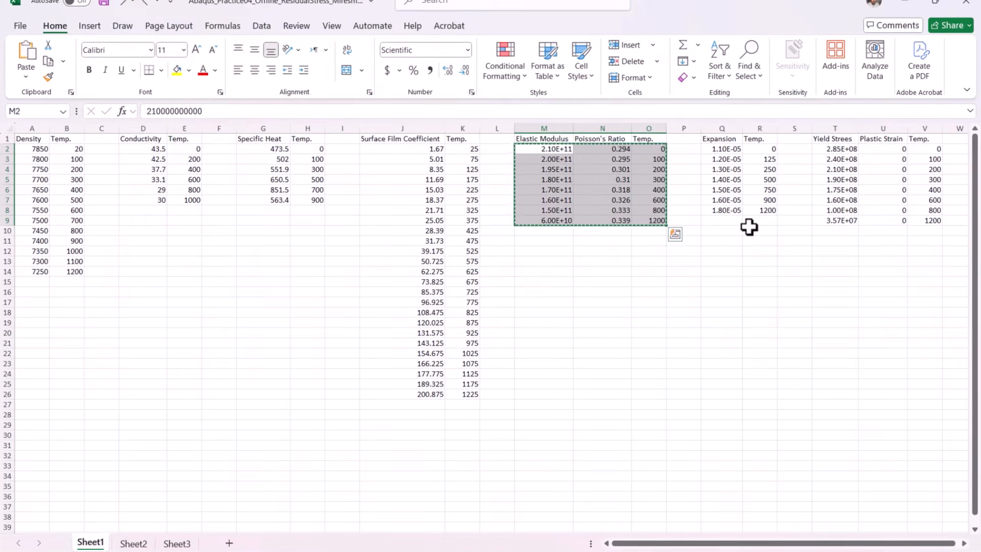
pyautogui.moveTo(846, 149); pyautogui.dragTo(921, 222)
pyautogui.hotkey('ctrl', 'c')
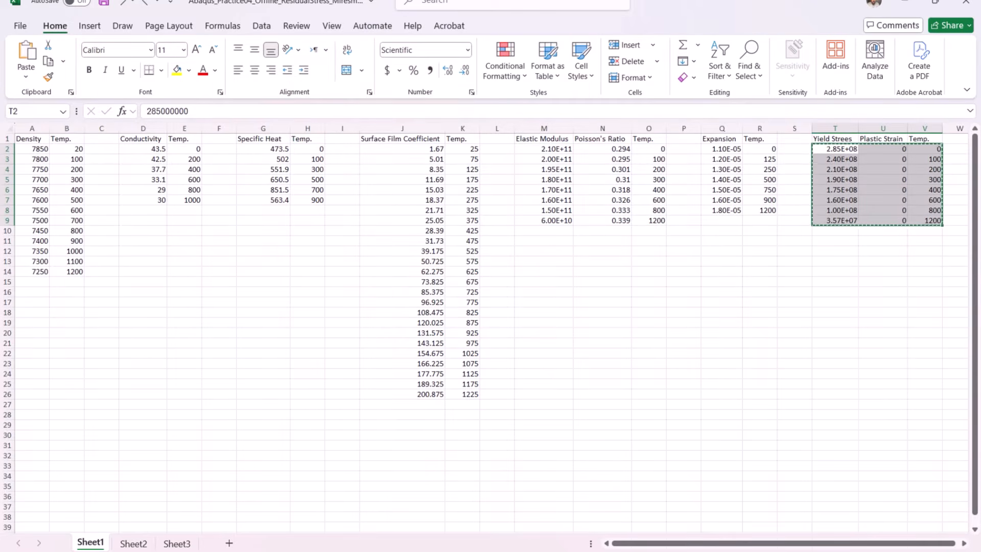
pyautogui.hotkey('alt', 'Tab')
pyautogui.click(318, 338)
pyautogui.hotkey('ctrl', 'v')
# - Add an isotropic Expansion behavior with temperature-dependent data to the steel material
pyautogui.click(327, 229)
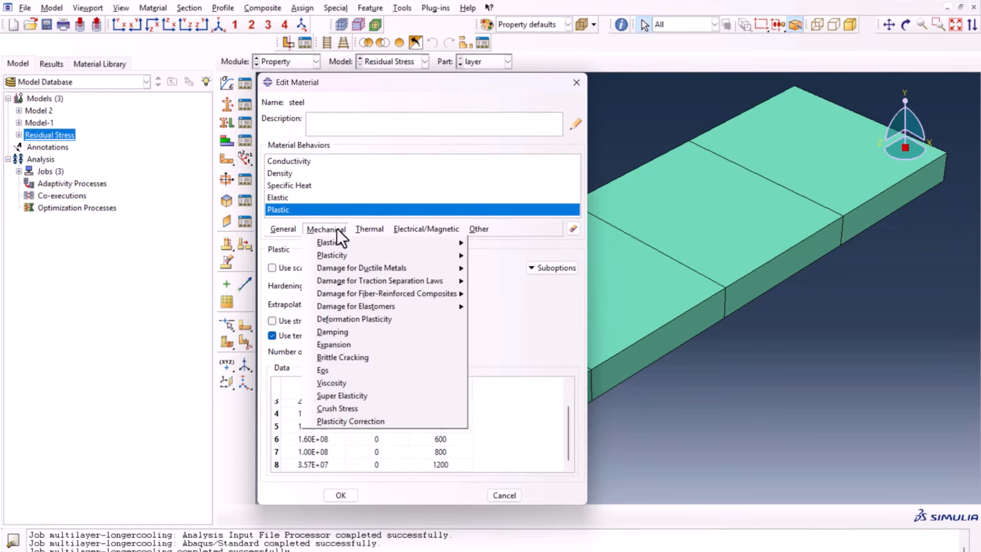
pyautogui.click(367, 350)
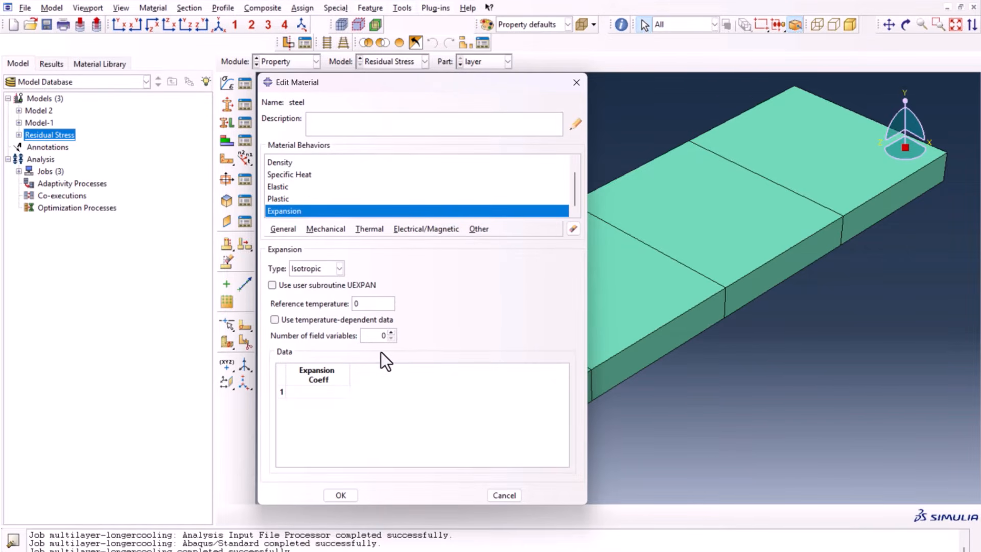
pyautogui.click(318, 322)
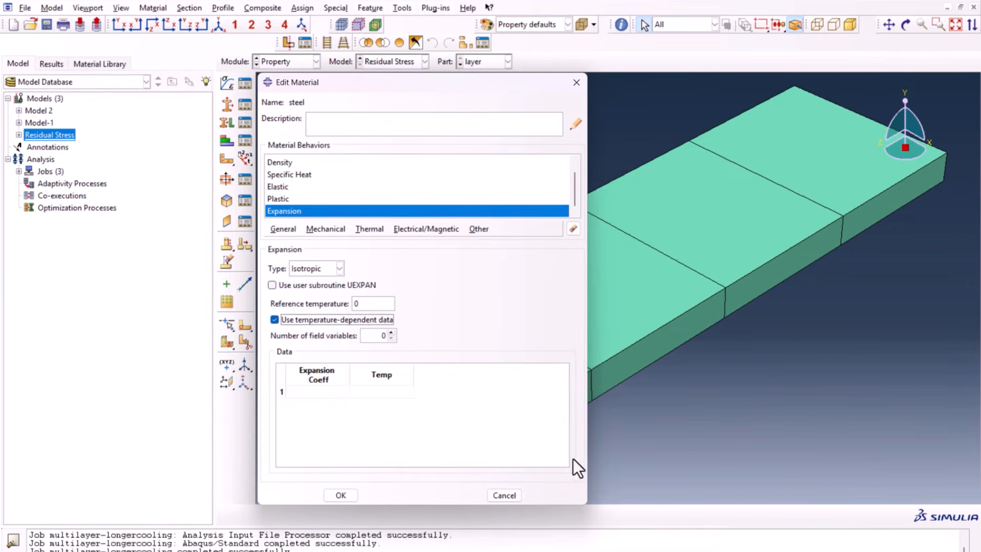
# - Copy the expansion coefficients and temperatures in Q2:R8 of Excel's Sheet1 into steel's Expansion data table, then save the material and close the Material Manager
pyautogui.hotkey('alt', 'Tab')
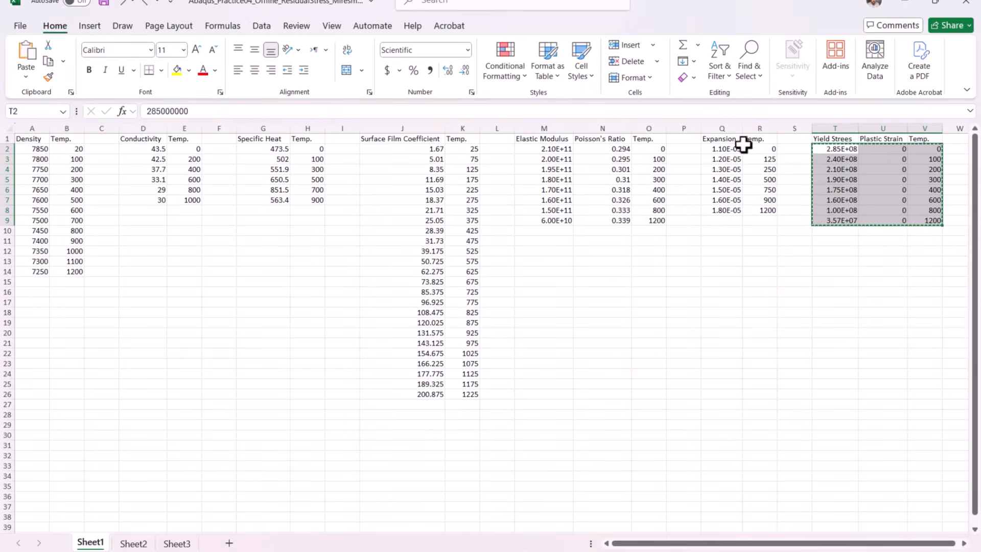
pyautogui.moveTo(731, 149); pyautogui.dragTo(762, 209)
pyautogui.hotkey('ctrl', 'c')
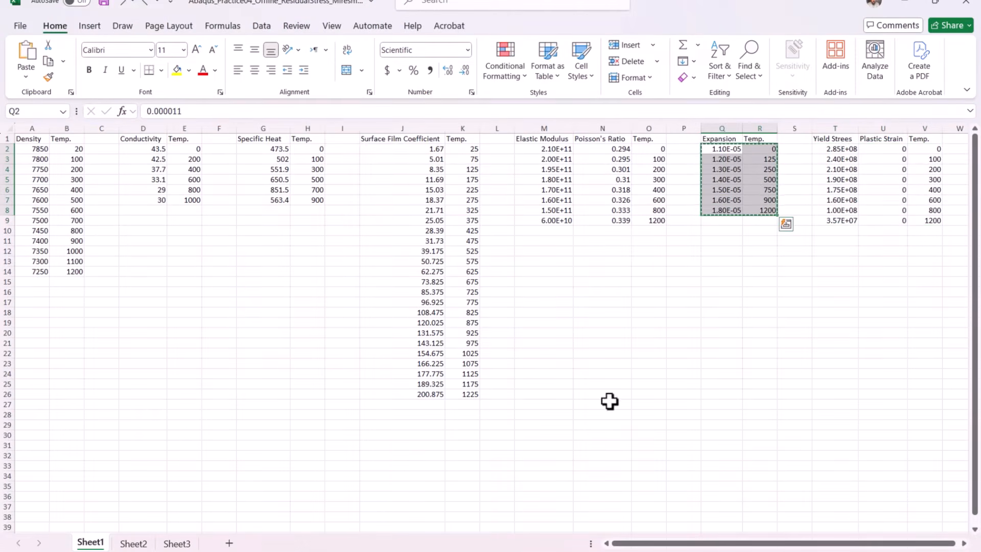
pyautogui.hotkey('alt', 'Tab')
pyautogui.click(337, 388)
pyautogui.hotkey('ctrl', 'v')
pyautogui.click(340, 495)
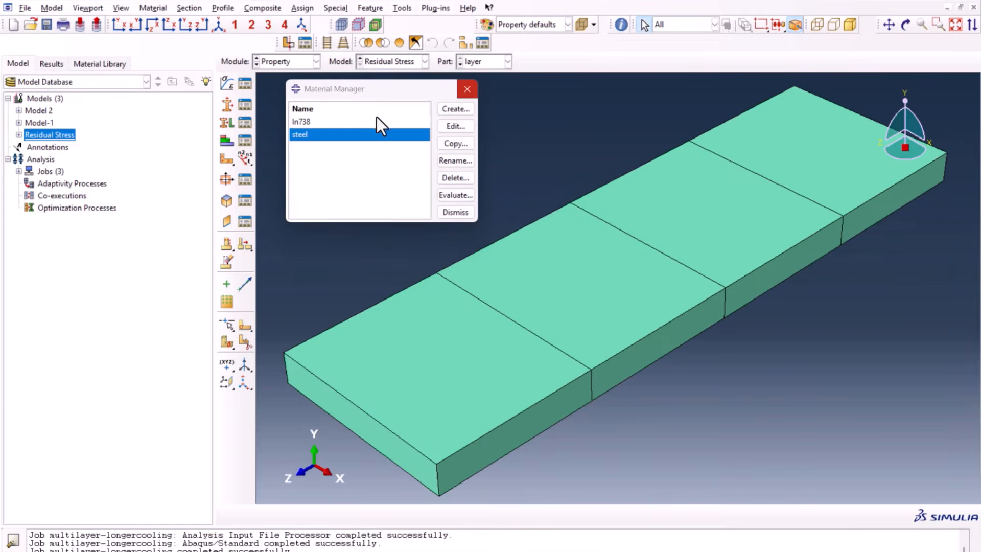
pyautogui.click(455, 212)
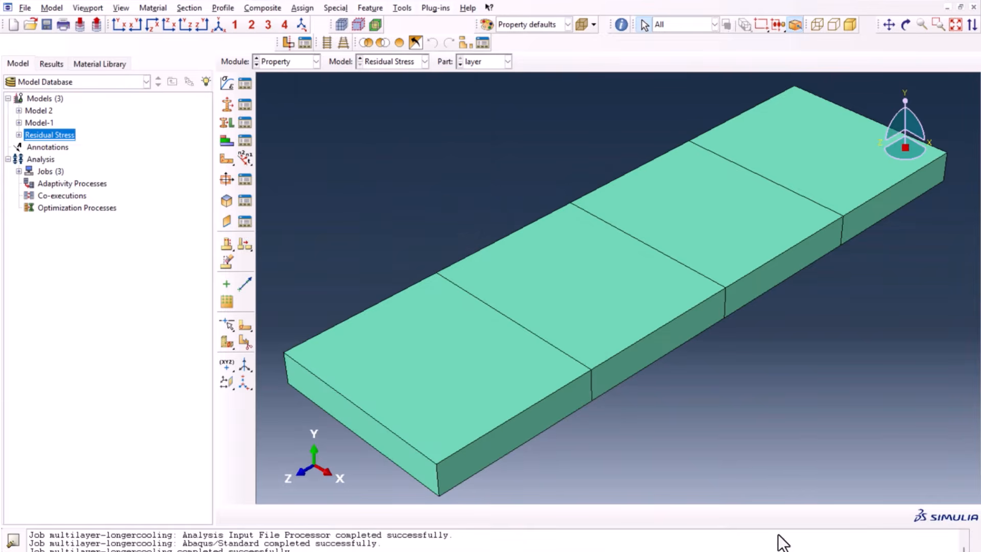
# - In the Step module's Step Manager, select all heat transfer steps from death through Cooling final
pyautogui.click(281, 63)
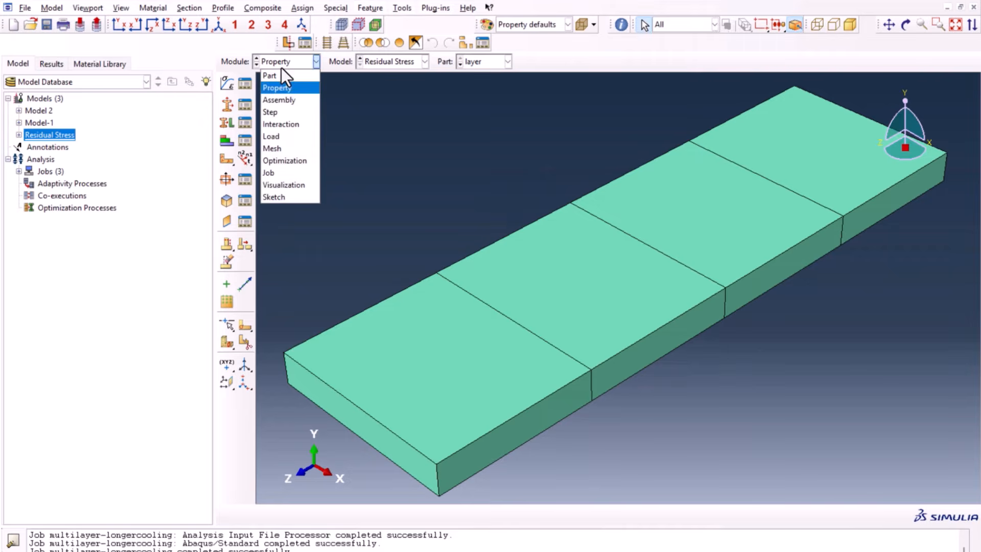
pyautogui.click(287, 111)
pyautogui.click(245, 85)
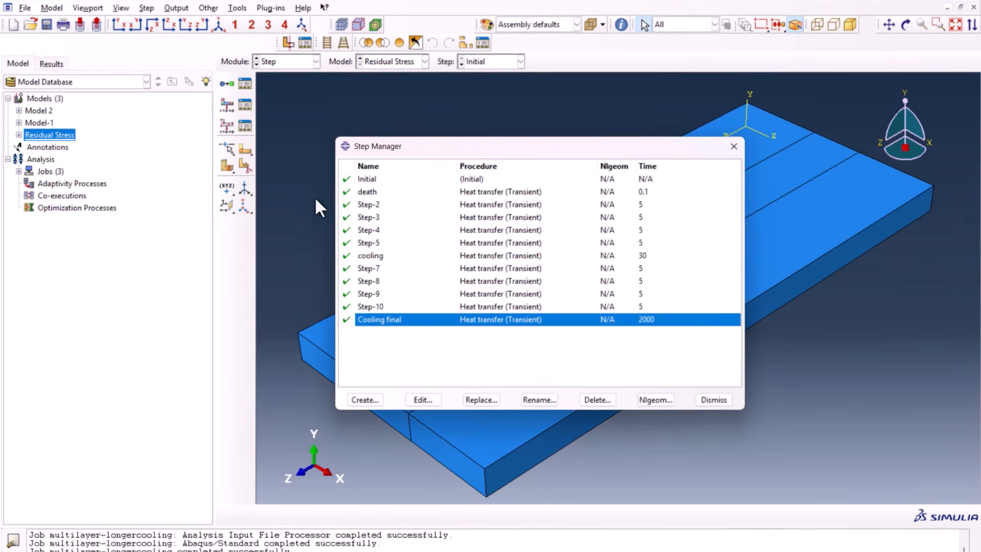
pyautogui.keyDown('shift'); pyautogui.click(385, 196); pyautogui.keyUp('shift')
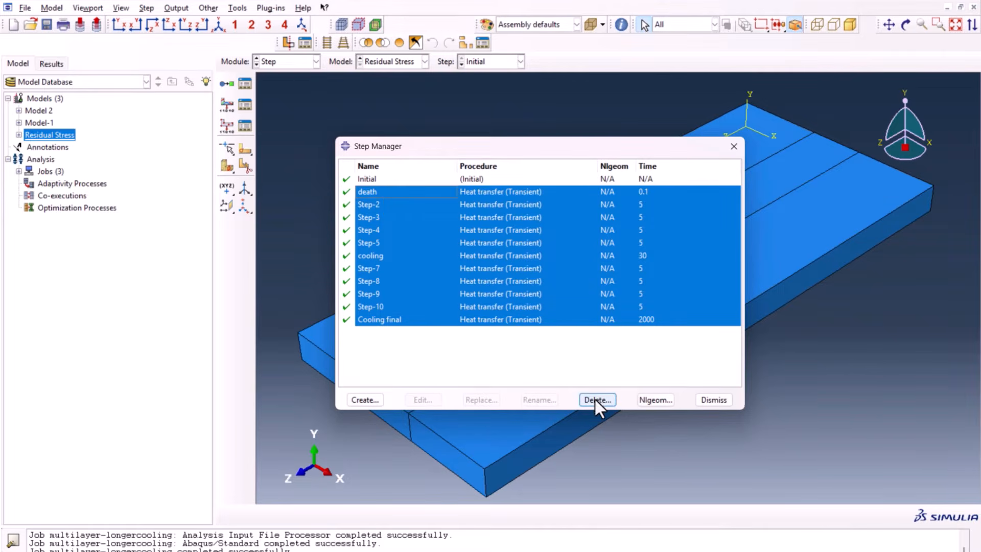
pyautogui.click(384, 319)
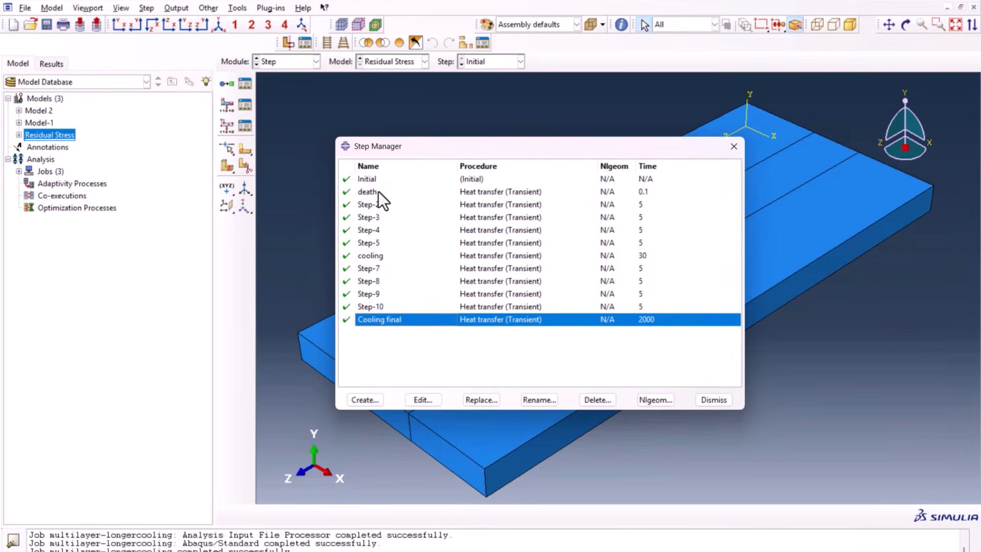
pyautogui.keyDown('shift'); pyautogui.click(378, 191); pyautogui.keyUp('shift')
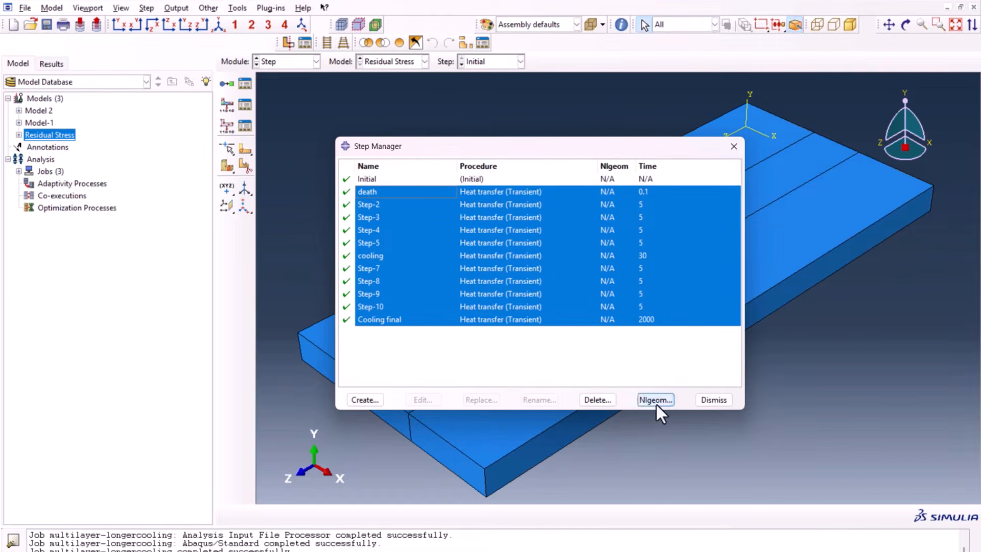
# - Delete all the heat transfer steps from death through Cooling final, leaving only the Initial step
pyautogui.click(595, 398)
pyautogui.click(425, 317)
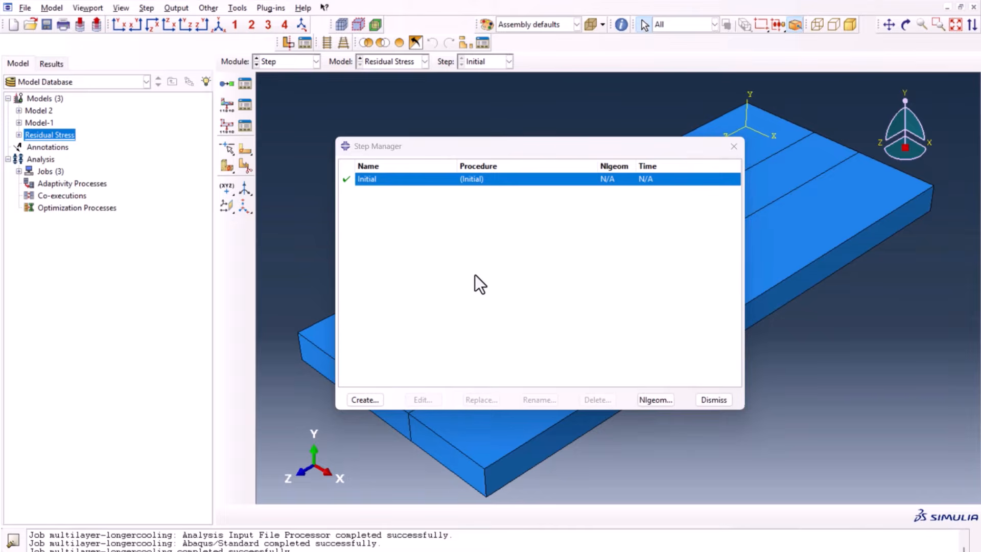
# - Create a Static, General step named Step-1 after Initial with a time period of 20020
pyautogui.click(375, 396)
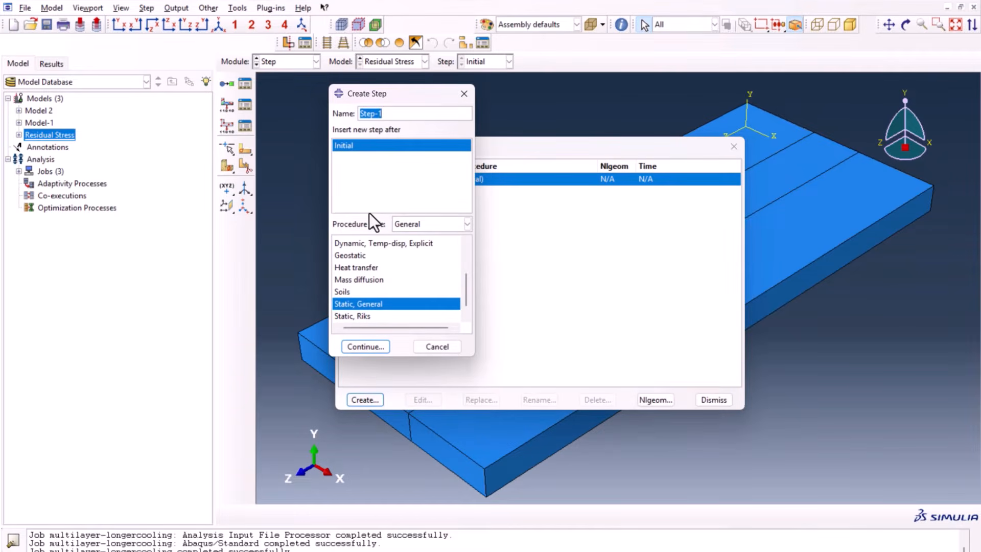
pyautogui.click(366, 346)
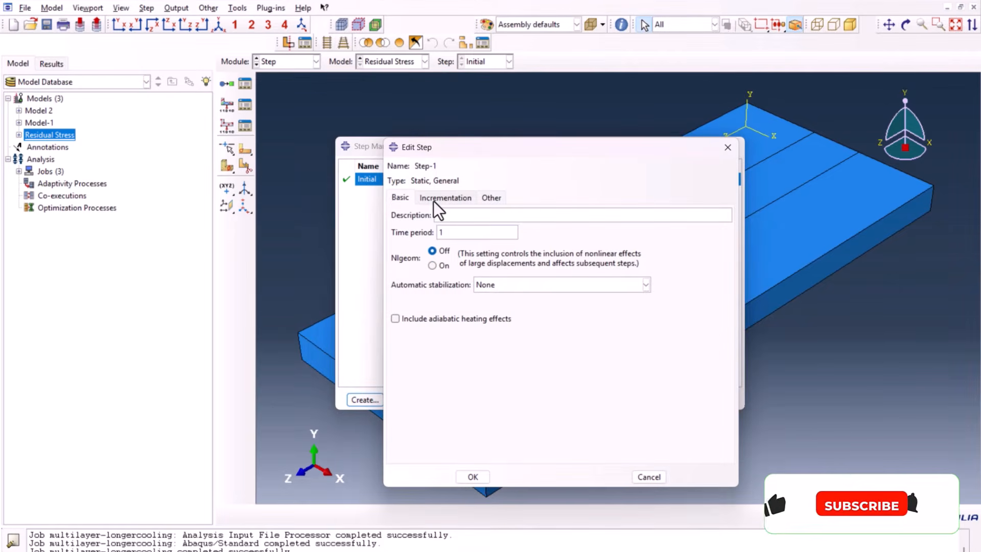
pyautogui.click(433, 200)
pyautogui.click(409, 198)
pyautogui.doubleClick(452, 231)
pyautogui.write('20020')
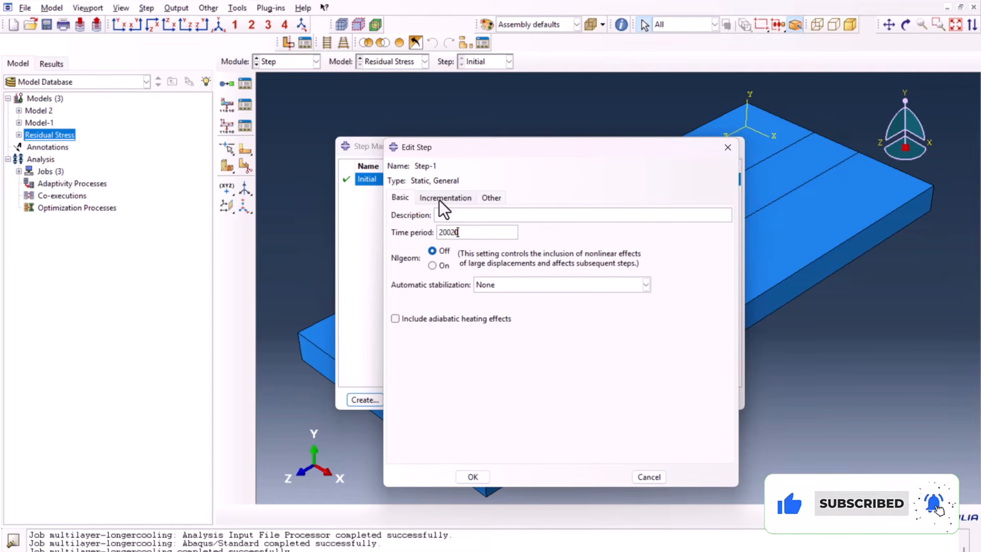
# - Set Step-1's maximum number of increments to 10000000 and its initial, minimum and maximum increment sizes to 1e-5, 1e-30 and 500
pyautogui.click(439, 200)
pyautogui.doubleClick(517, 230)
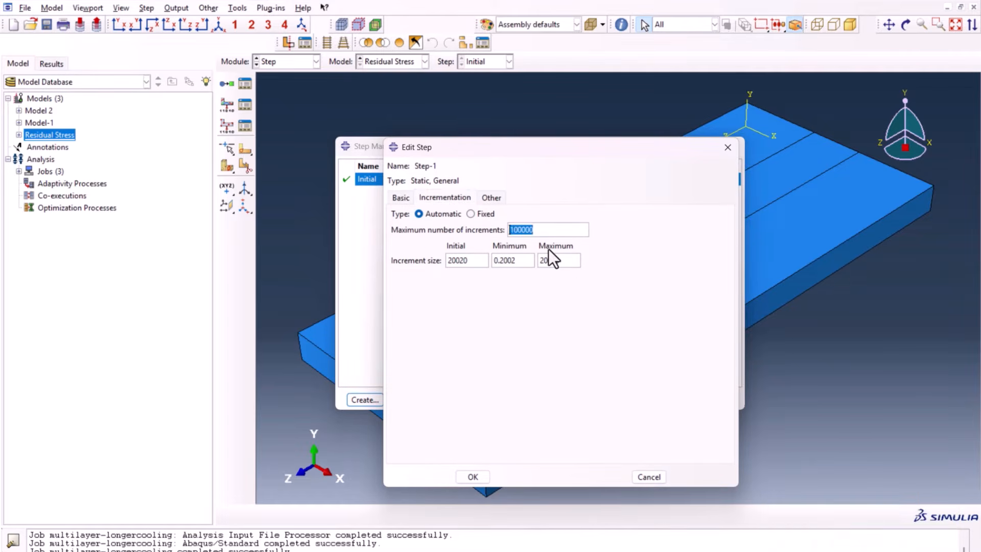
pyautogui.write('100')
pyautogui.doubleClick(469, 262)
pyautogui.write('1e-5')
pyautogui.doubleClick(476, 262)
pyautogui.hotkey('ctrl', 'c')
pyautogui.doubleClick(508, 261)
pyautogui.hotkey('ctrl', 'v')
pyautogui.press('BackSpace')
pyautogui.write('30')
pyautogui.doubleClick(566, 261)
pyautogui.write('500')
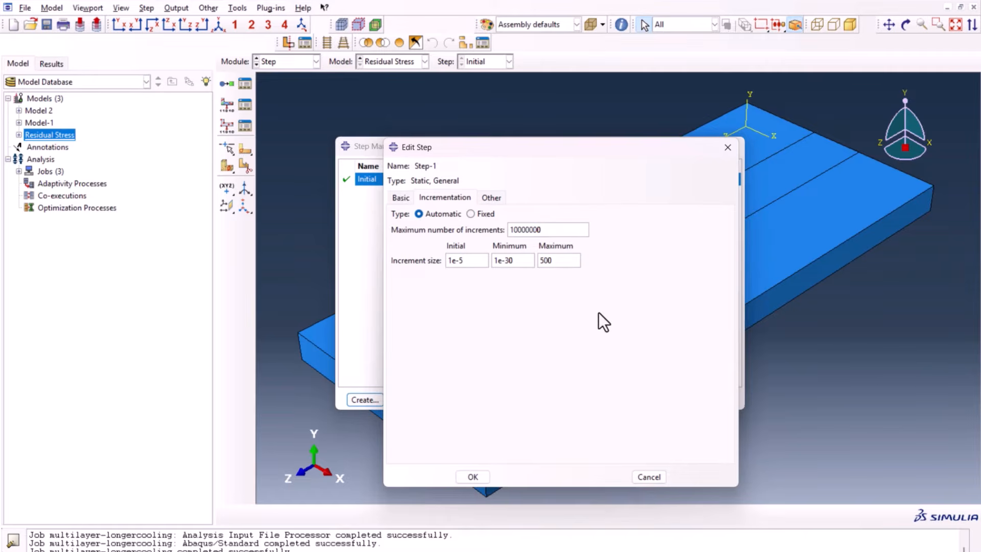
pyautogui.click(409, 198)
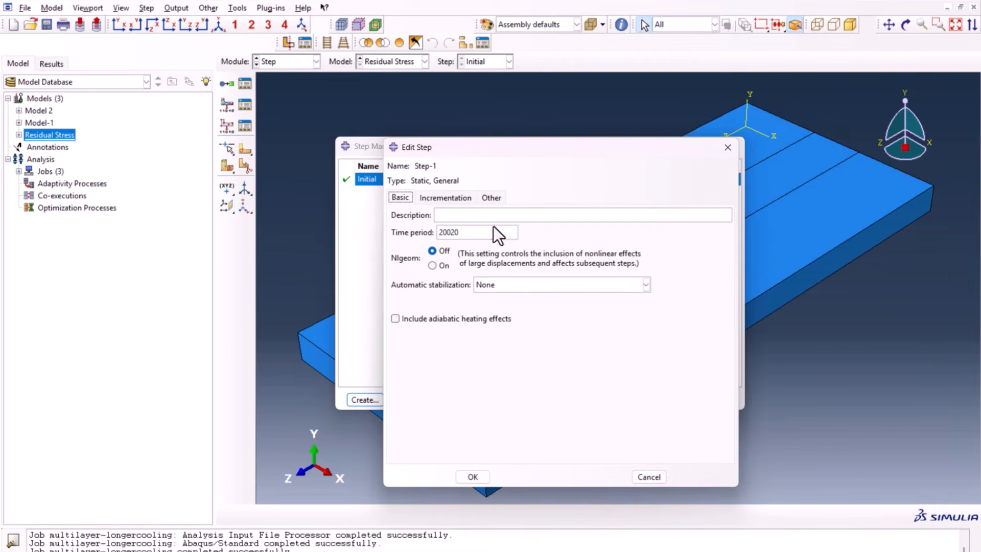
pyautogui.click(473, 476)
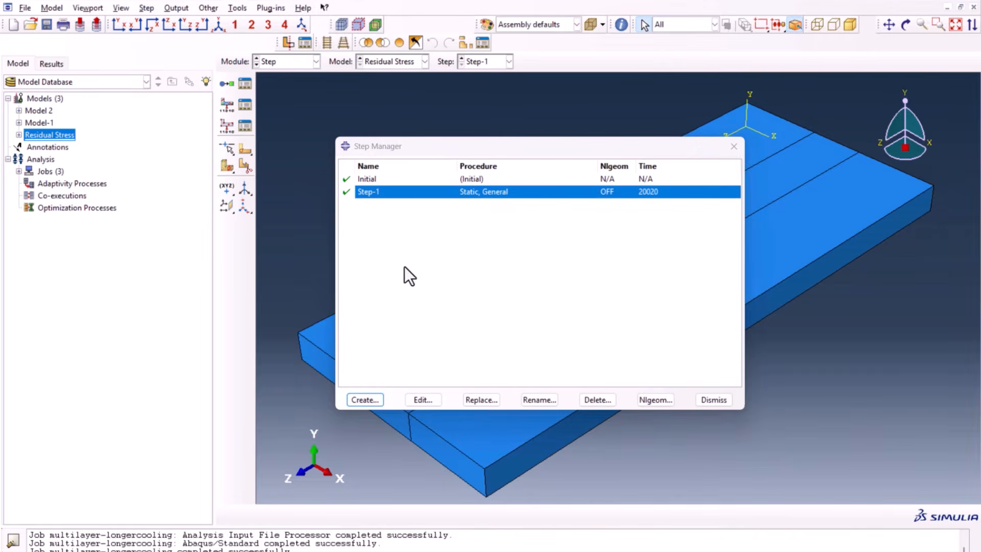
pyautogui.click(734, 147)
# - Exclude displacements (U), reaction forces (RF) and concentrated forces (CF) from the F-Output-1 field output request
pyautogui.click(245, 105)
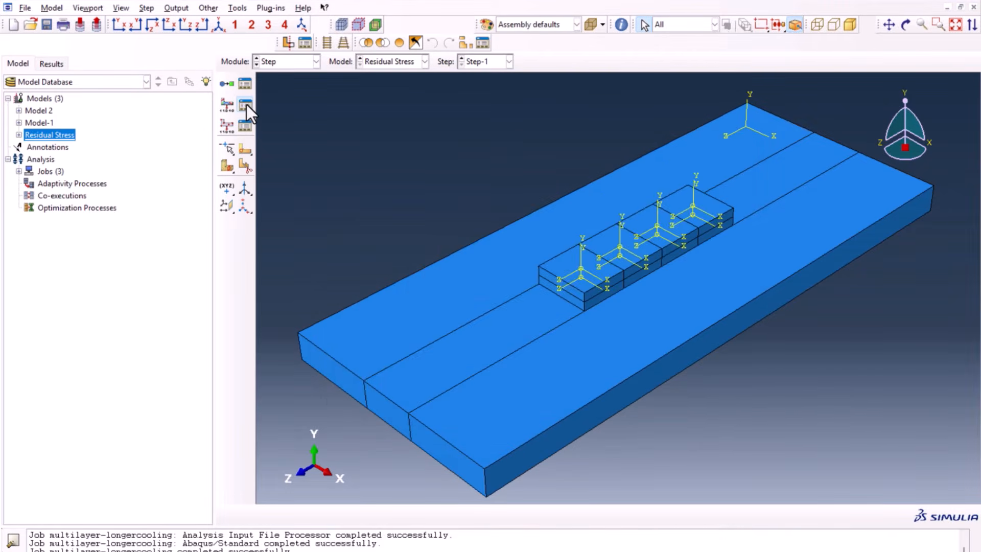
pyautogui.doubleClick(373, 232)
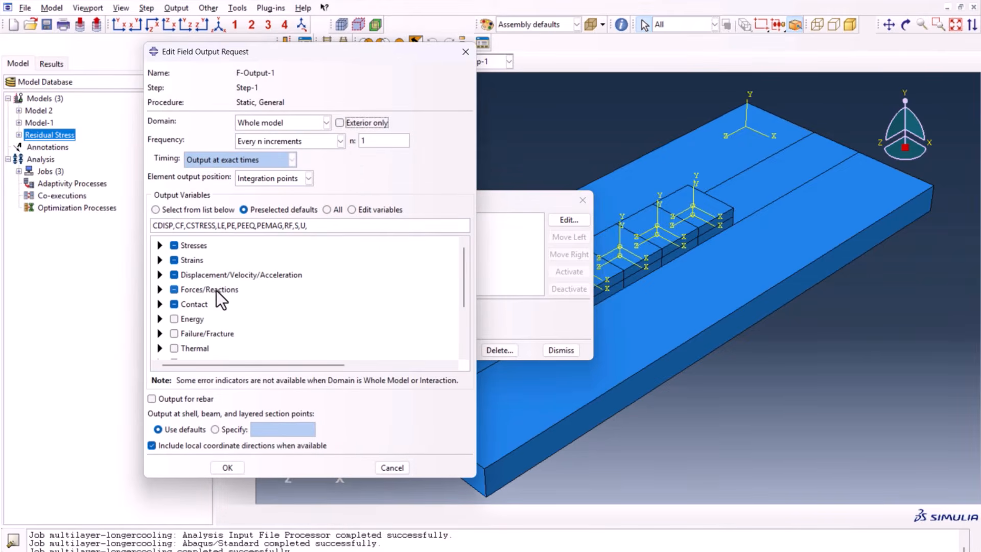
pyautogui.click(160, 260)
pyautogui.click(160, 260)
pyautogui.click(160, 274)
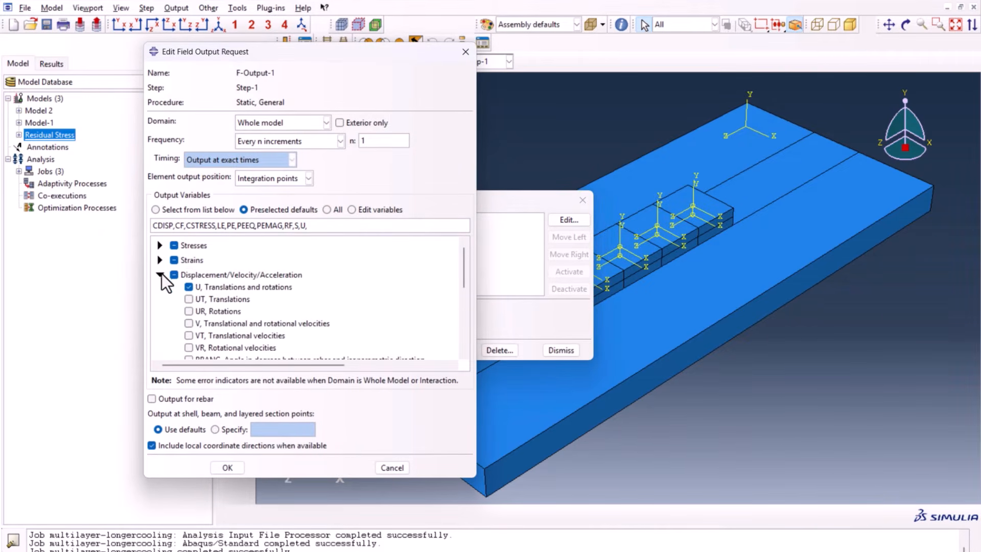
pyautogui.click(189, 288)
pyautogui.click(160, 275)
pyautogui.click(160, 289)
pyautogui.click(188, 302)
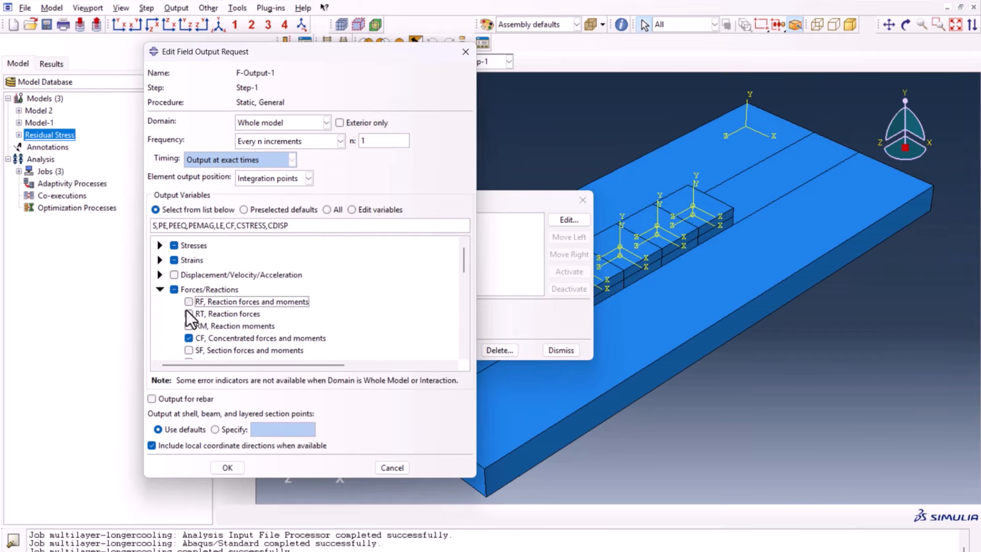
pyautogui.click(188, 338)
pyautogui.click(160, 289)
# - Exclude the contact and strain variables from F-Output-1 so that only stress (S) is requested
pyautogui.scroll(-2, 164, 289)
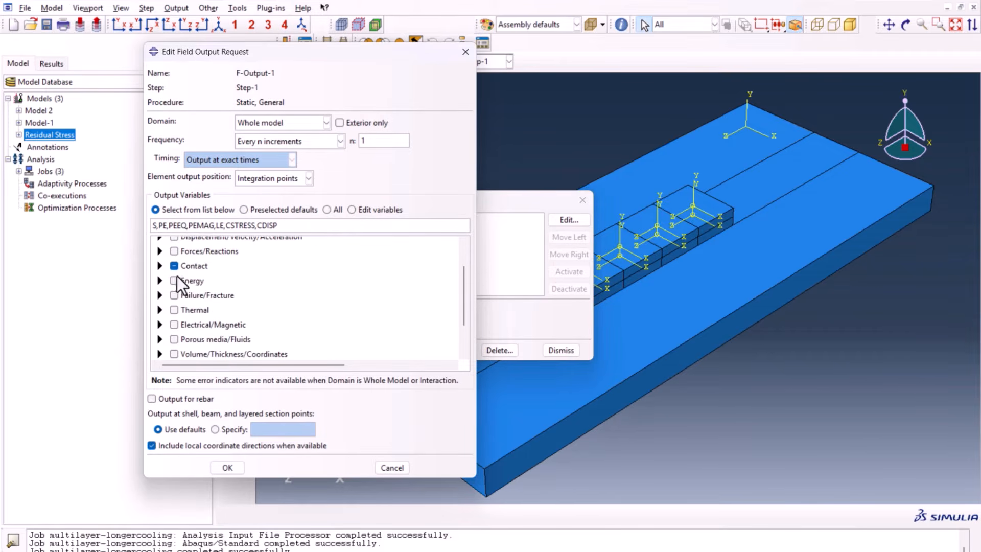
pyautogui.click(174, 267)
pyautogui.scroll(2, 179, 276)
pyautogui.click(174, 260)
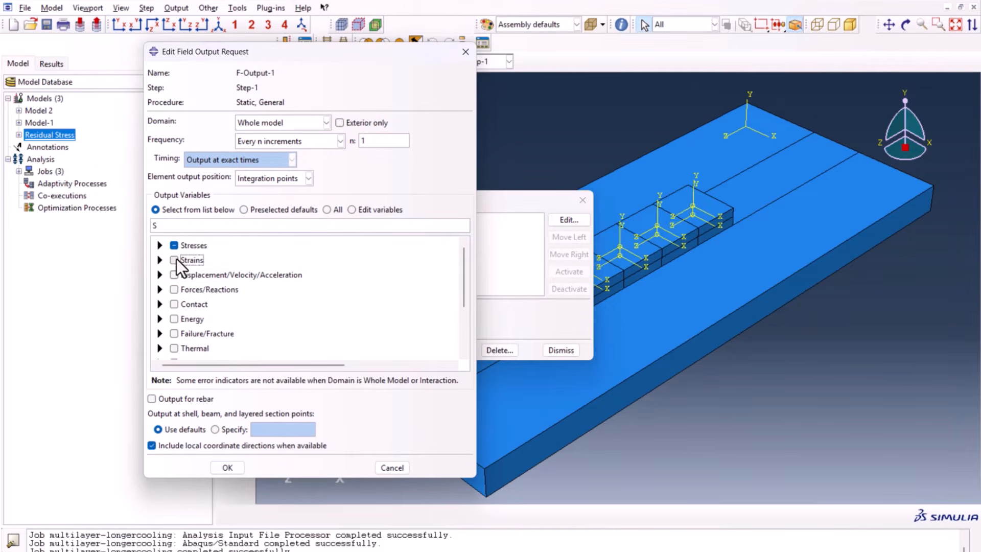
pyautogui.click(159, 225)
pyautogui.click(231, 467)
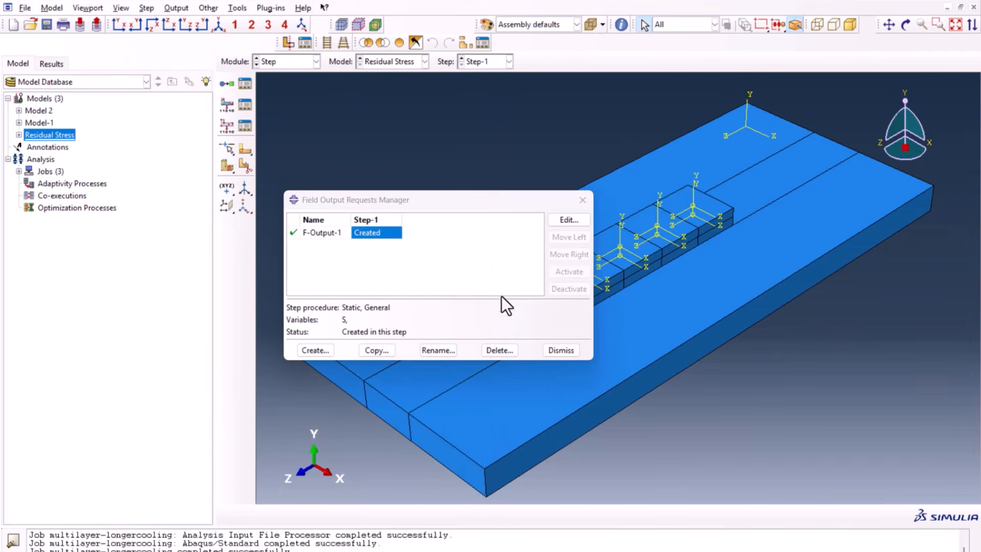
pyautogui.click(582, 200)
# - Switch to the Load module and review the existing loads and boundary conditions
pyautogui.click(293, 65)
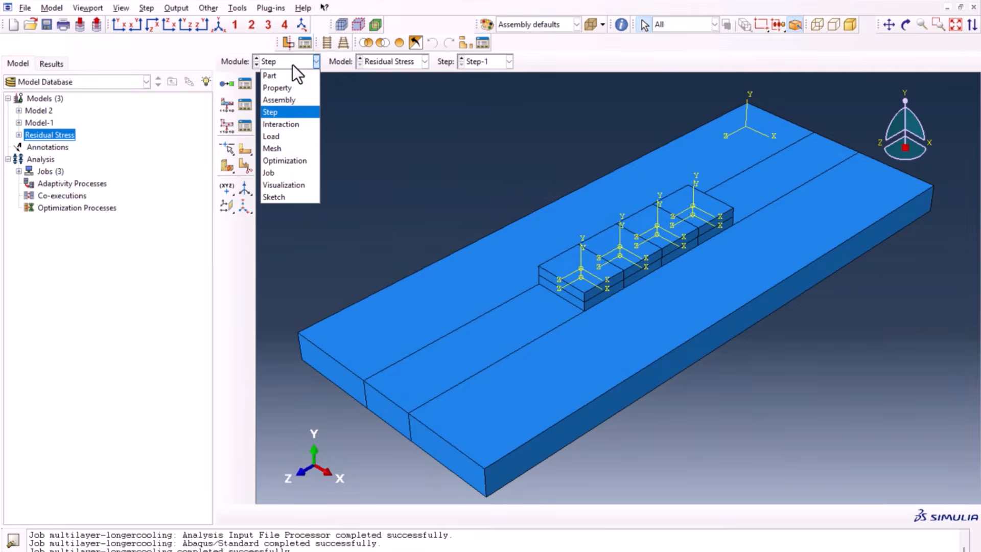
pyautogui.click(293, 135)
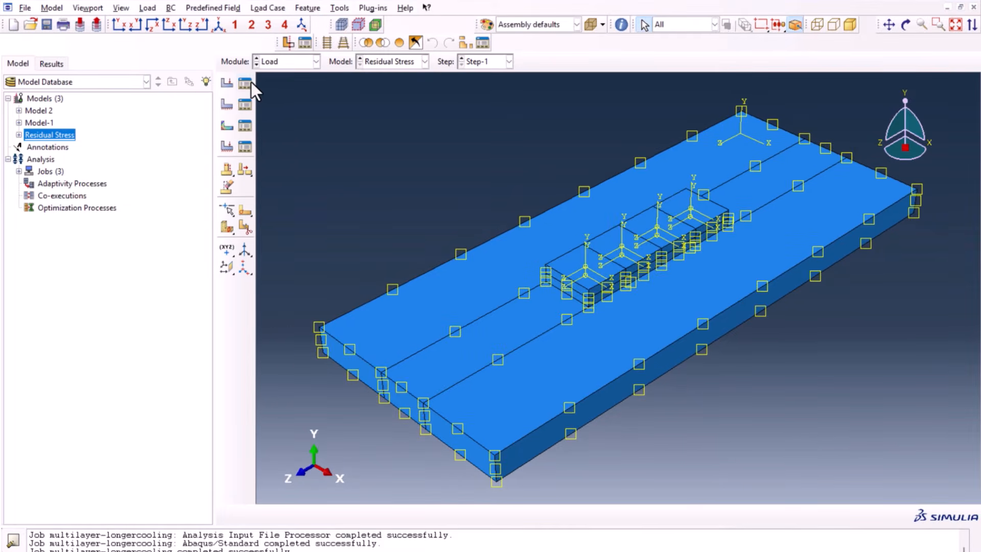
pyautogui.click(245, 83)
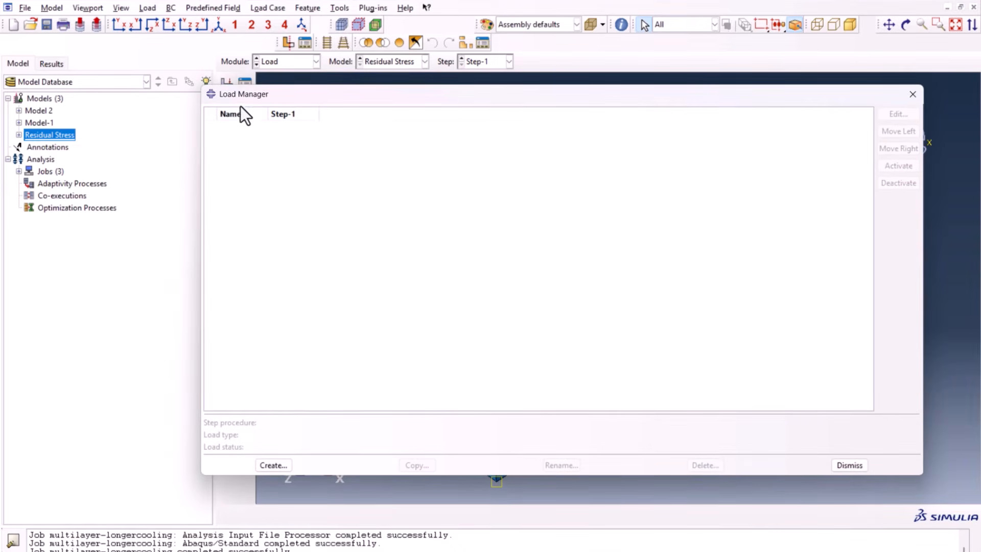
pyautogui.moveTo(209, 94); pyautogui.dragTo(364, 245)
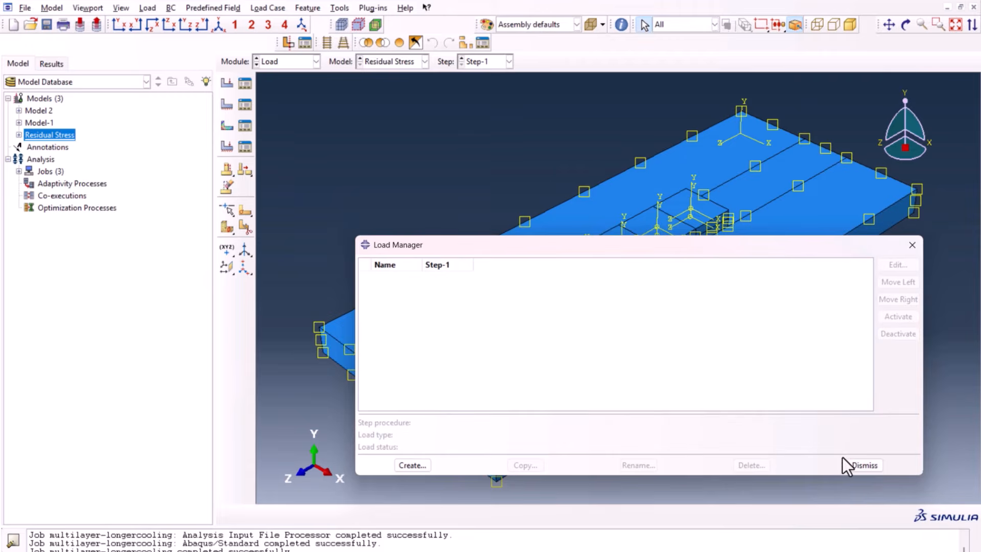
pyautogui.click(864, 465)
pyautogui.click(244, 105)
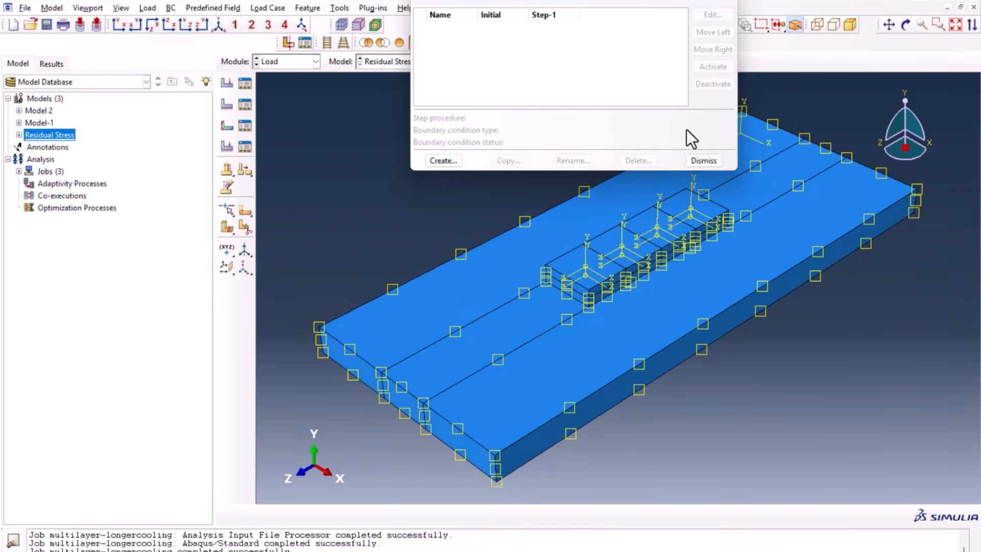
pyautogui.click(705, 160)
# - Create a temperature predefined field in Step-1 applied to the entire assembly as set Set-11
pyautogui.click(244, 127)
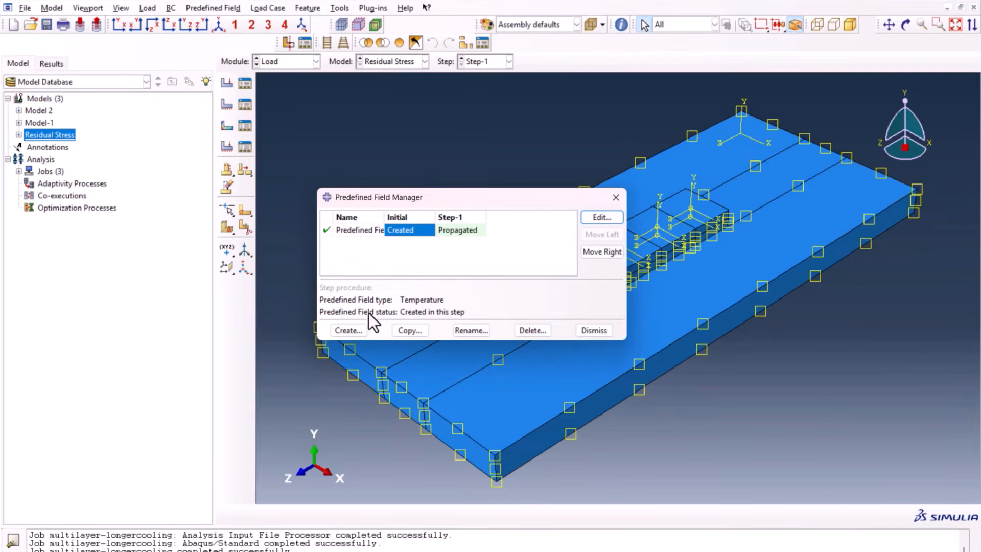
pyautogui.moveTo(443, 198); pyautogui.dragTo(407, 98)
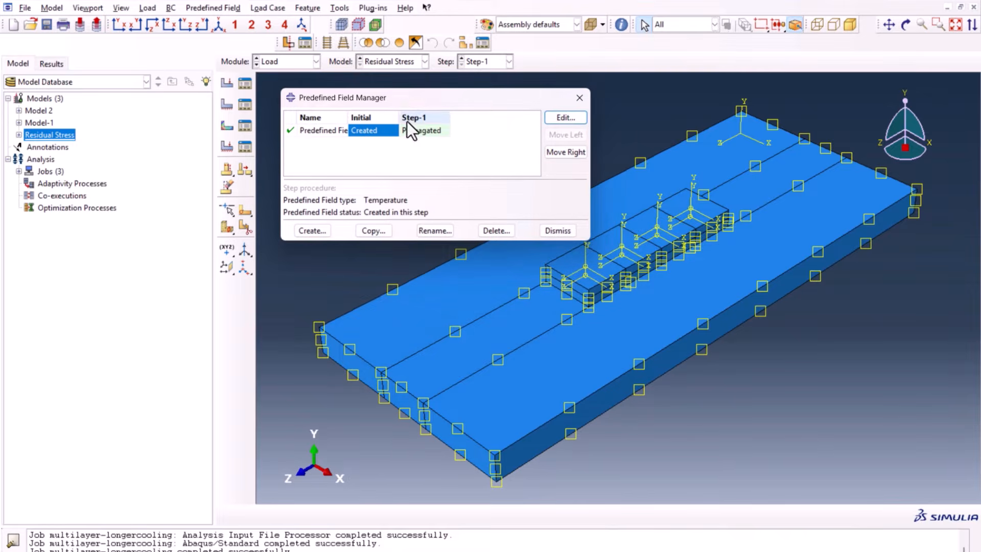
pyautogui.click(310, 231)
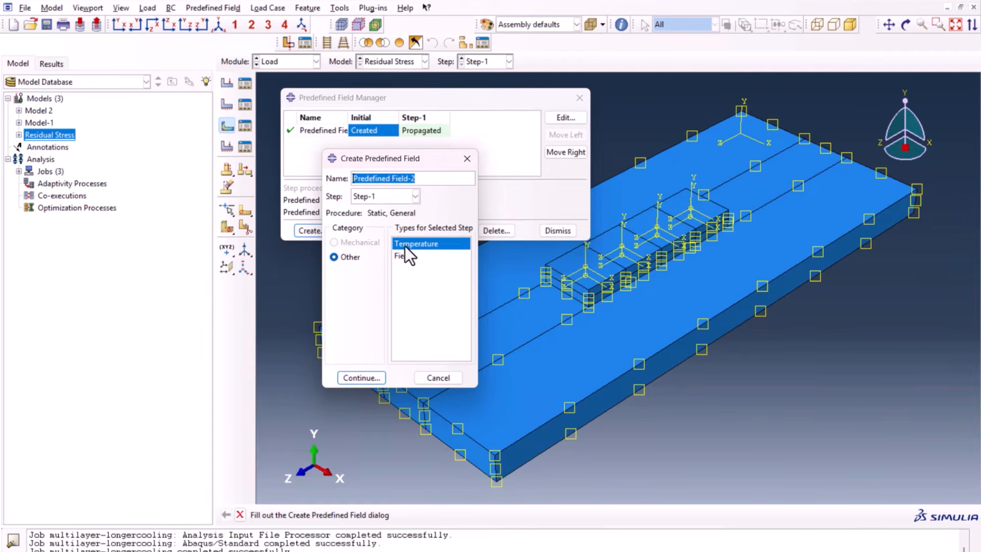
pyautogui.click(370, 376)
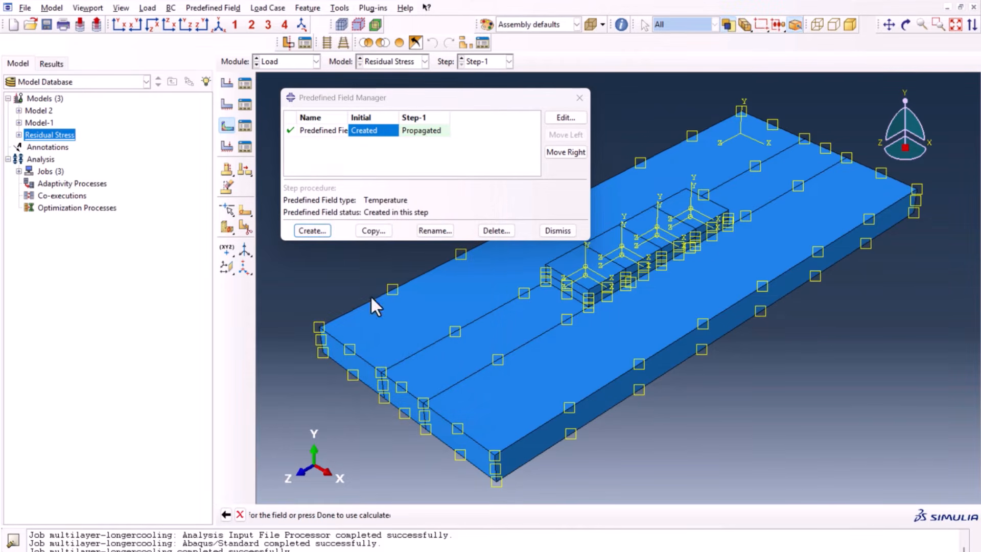
pyautogui.scroll(-2, 539, 343)
pyautogui.moveTo(921, 267); pyautogui.dragTo(427, 274)
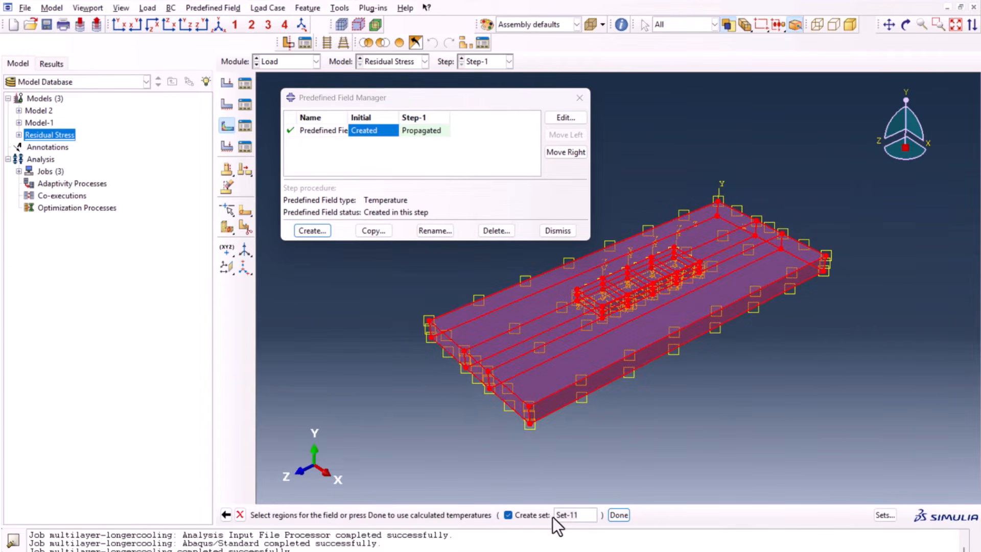
pyautogui.click(618, 516)
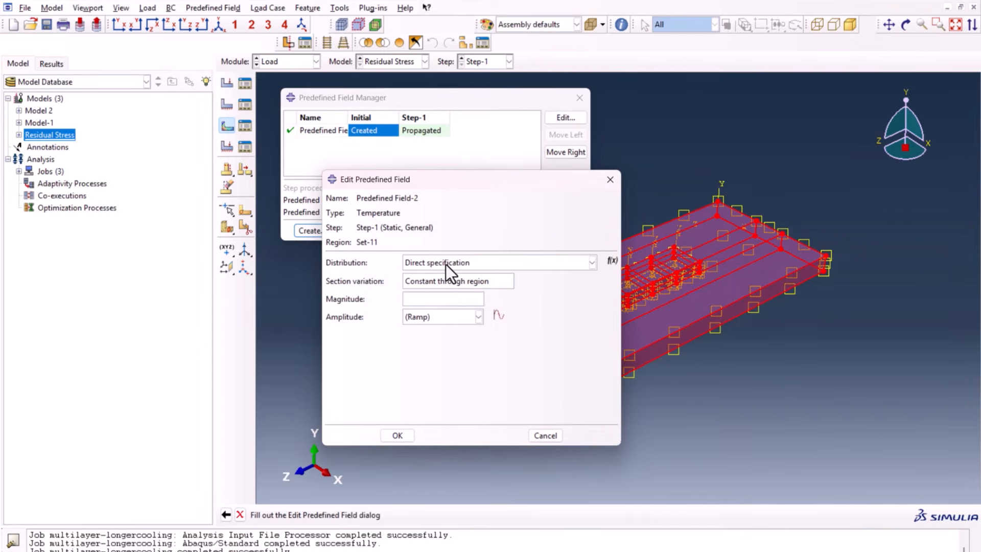
# - Set the temperature field's distribution to come from a results or output database file, using multilayer-longercooling.odb
pyautogui.click(446, 265)
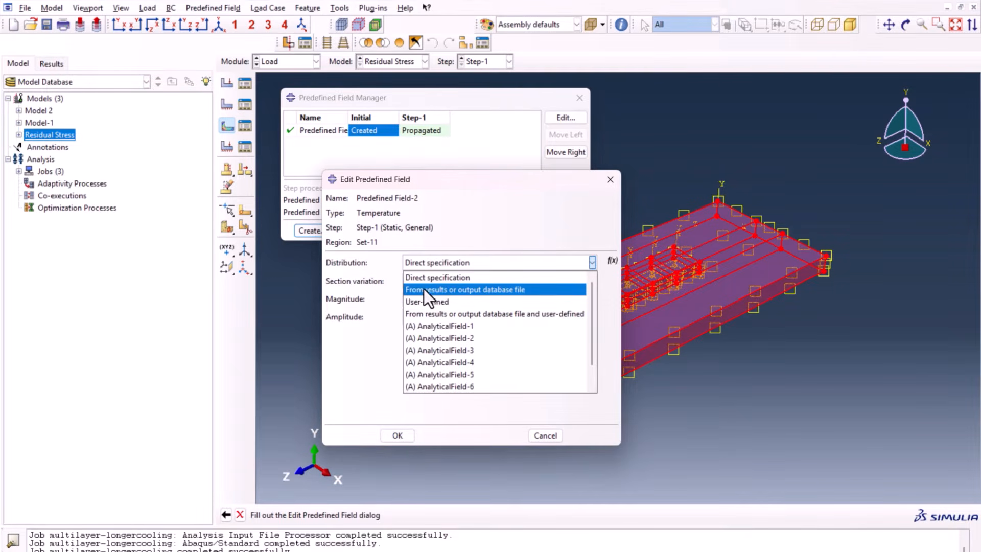
pyautogui.click(486, 292)
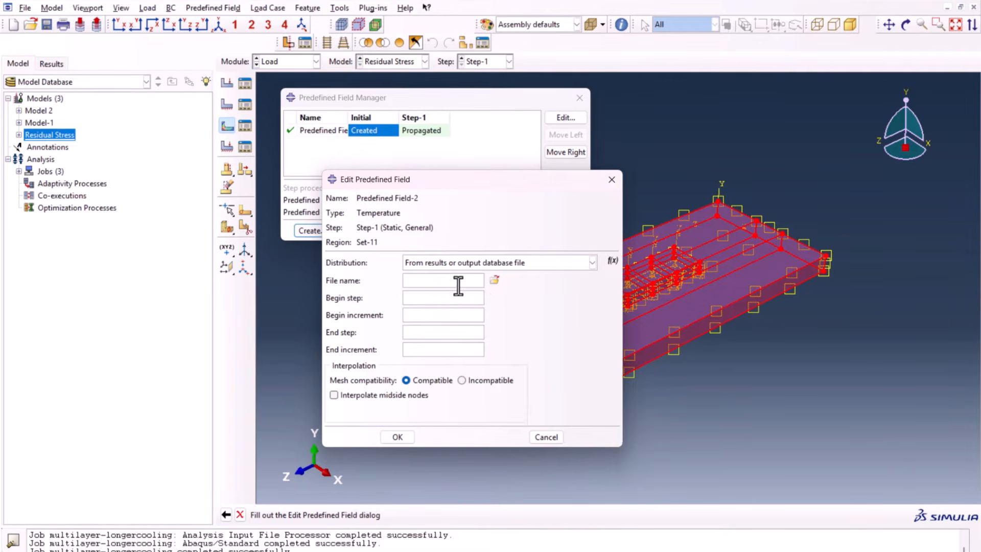
pyautogui.click(493, 281)
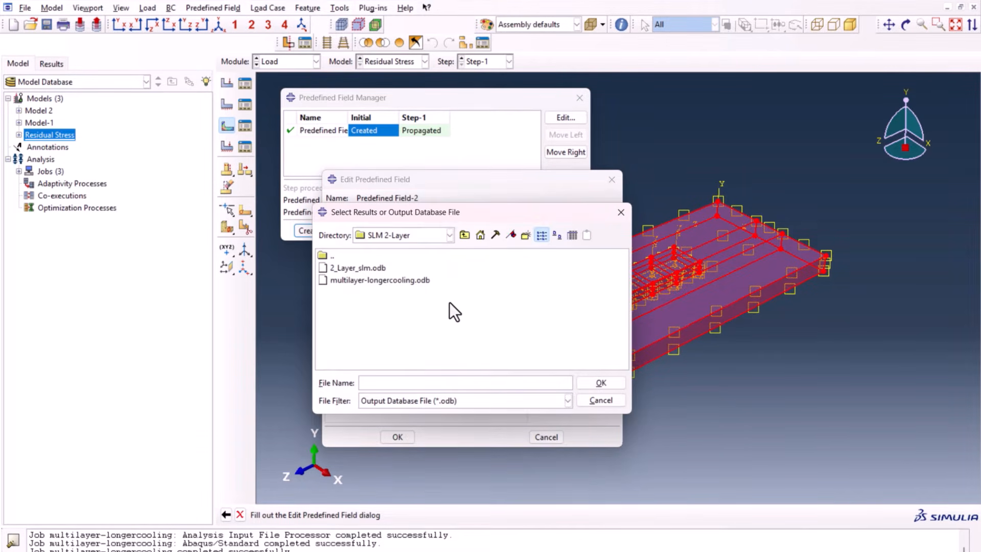
pyautogui.click(376, 280)
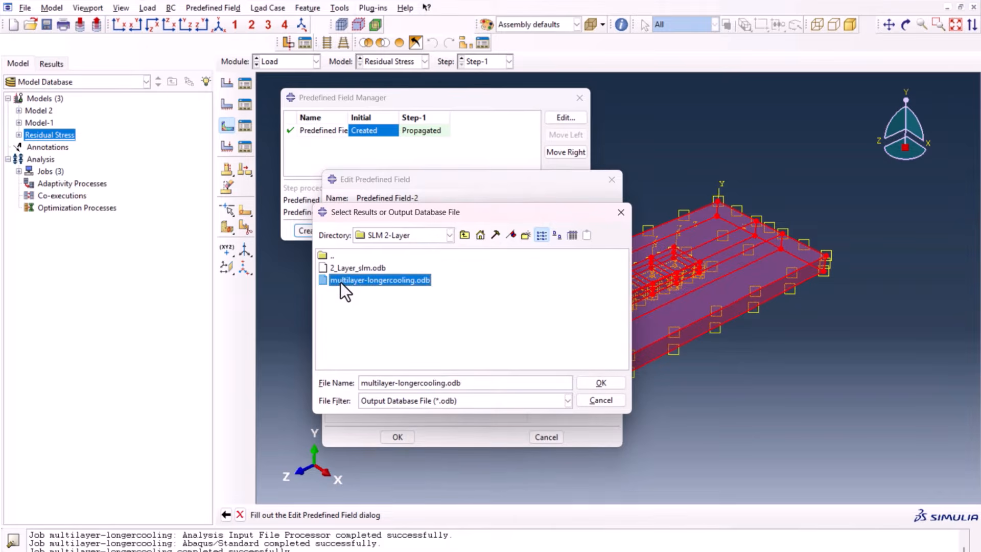
pyautogui.doubleClick(383, 281)
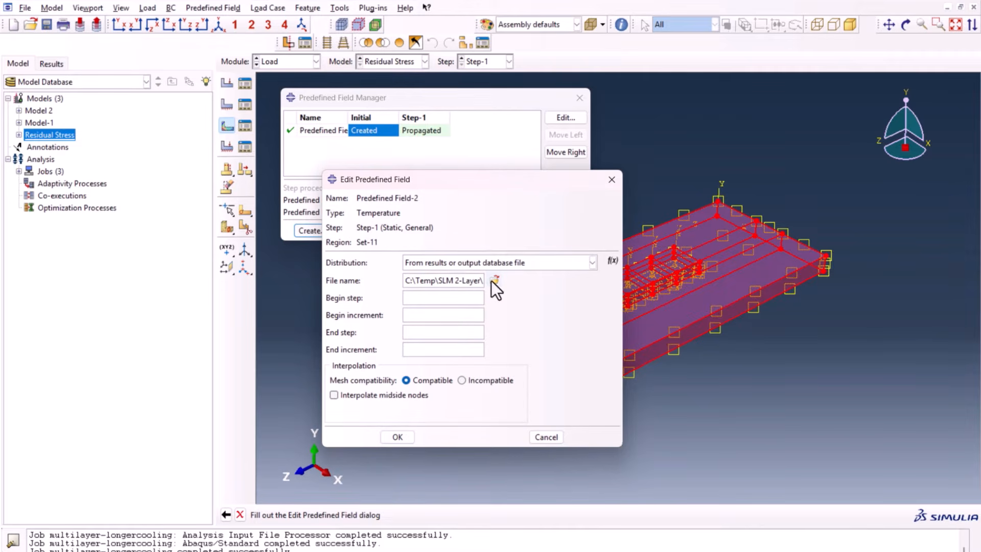
# - Set the temperature field's begin step to 1 and end step to 11, and save the predefined field
pyautogui.click(454, 299)
pyautogui.write('1')
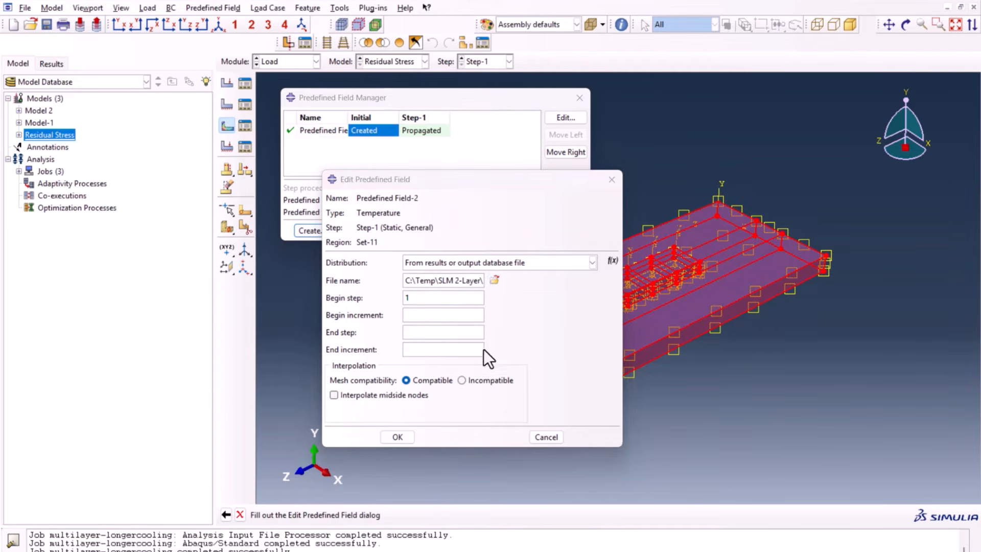
pyautogui.click(434, 331)
pyautogui.write('11')
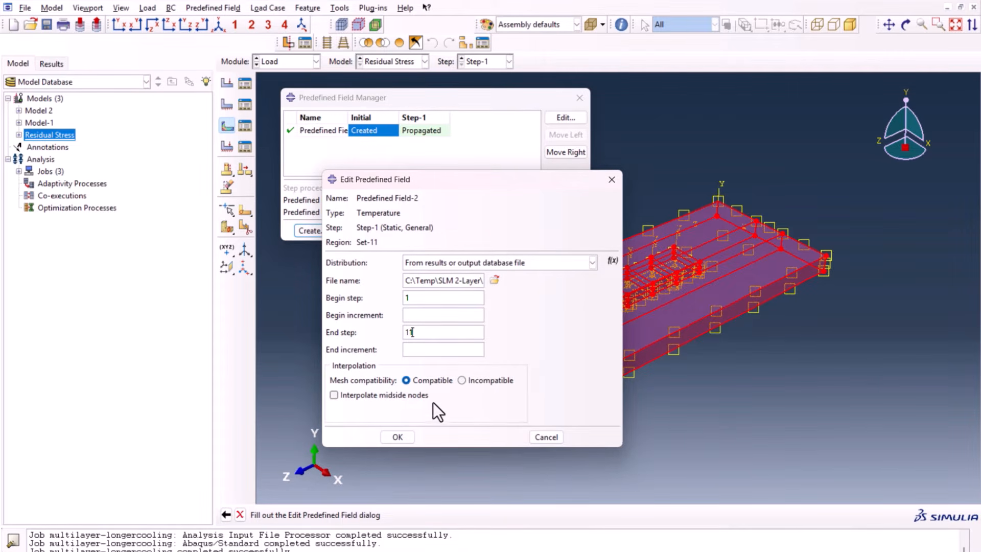
pyautogui.click(397, 438)
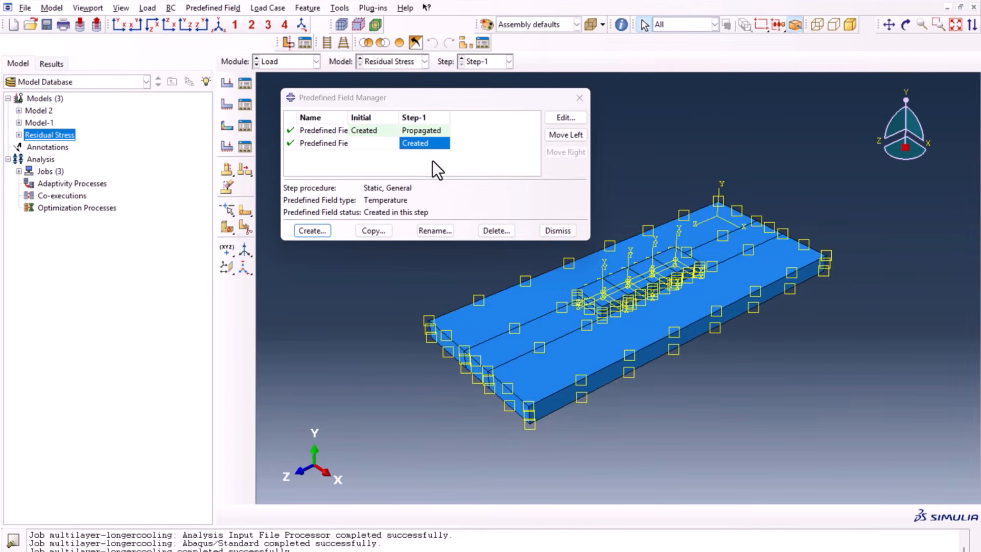
pyautogui.click(554, 230)
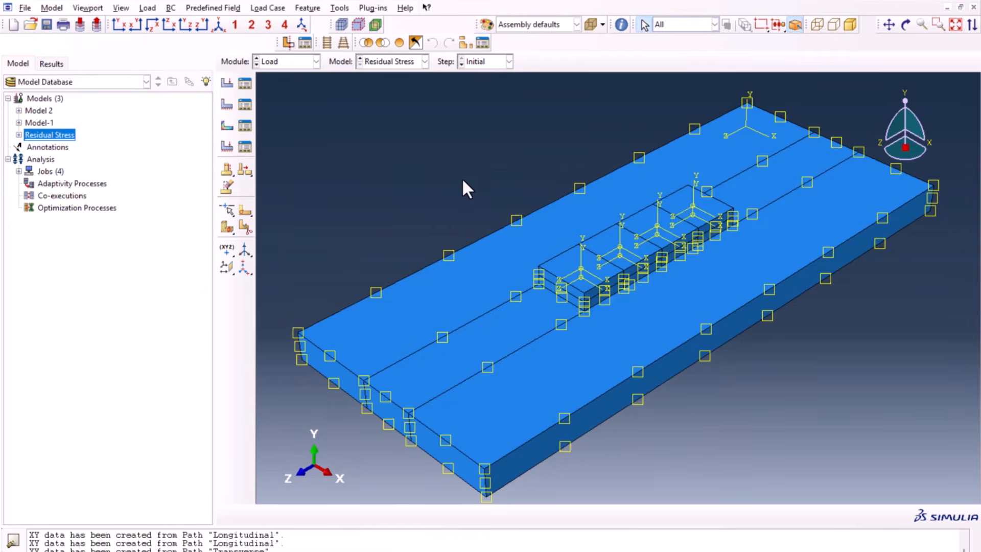
# - Create a Symmetry/Antisymmetry/Encastre boundary condition in the Initial step on the substrate's three bottom faces as set Set-13
pyautogui.click(246, 107)
pyautogui.click(105, 195)
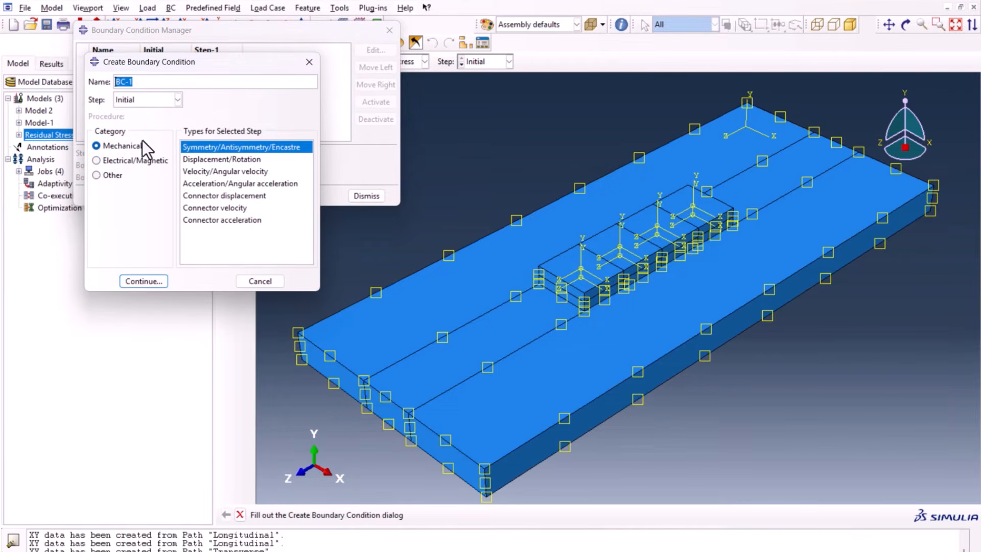
pyautogui.click(155, 283)
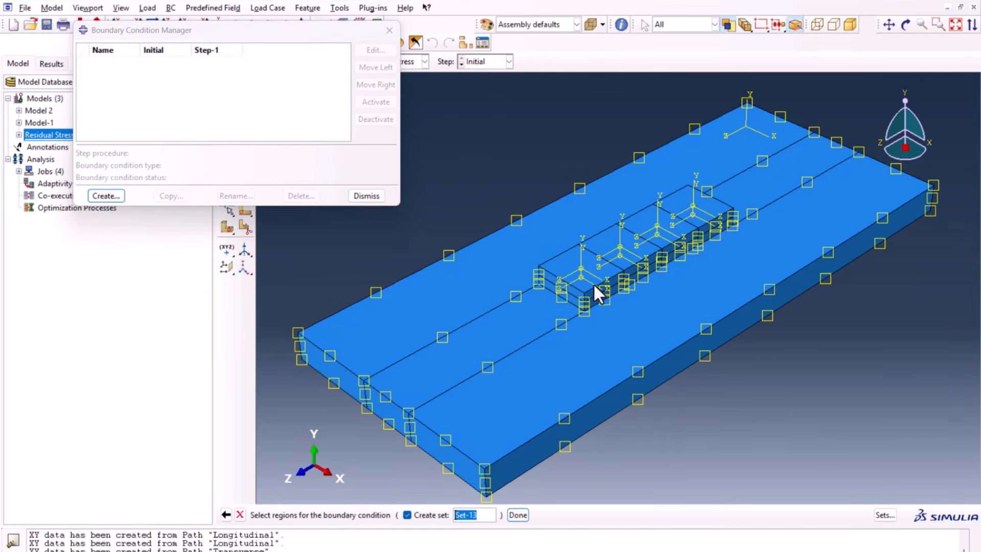
pyautogui.scroll(-3, 589, 290)
pyautogui.keyDown('ctrl'); pyautogui.keyDown('alt'); pyautogui.moveTo(653, 256); pyautogui.dragTo(623, 153); pyautogui.keyUp('alt'); pyautogui.keyUp('ctrl')
pyautogui.click(627, 231)
pyautogui.keyDown('shift'); pyautogui.click(615, 296); pyautogui.keyUp('shift')
pyautogui.keyDown('shift'); pyautogui.click(605, 332); pyautogui.keyUp('shift')
pyautogui.keyDown('ctrl'); pyautogui.keyDown('alt'); pyautogui.moveTo(663, 282); pyautogui.dragTo(615, 405); pyautogui.keyUp('alt'); pyautogui.keyUp('ctrl')
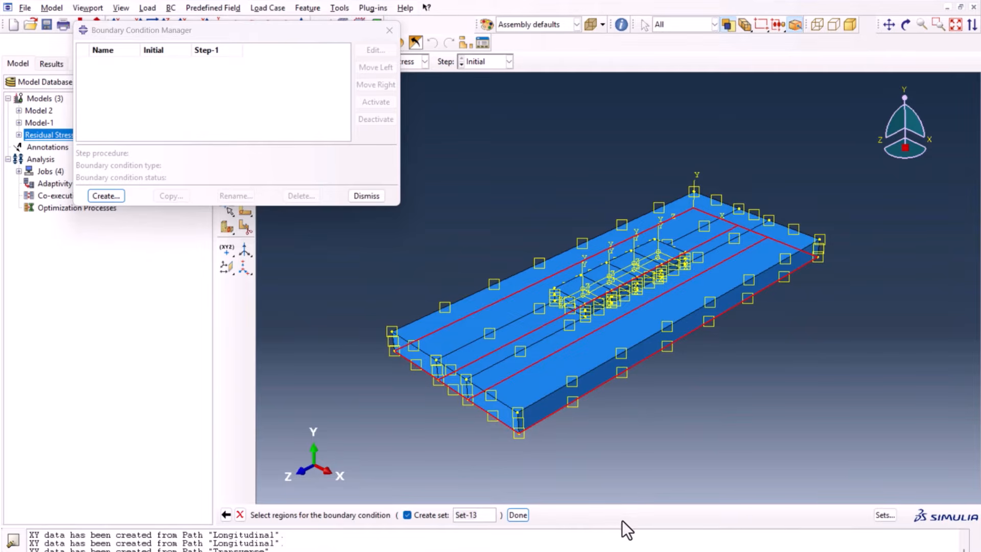
pyautogui.middleClick(628, 440)
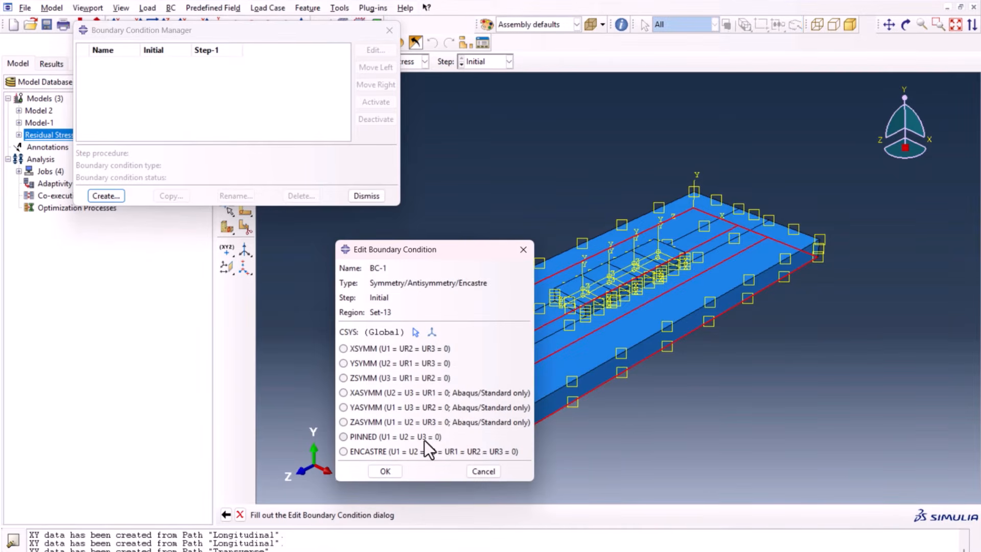
# - Set the boundary condition to ENCASTRE, inspect its symbols on the substrate's underside, and close the Boundary Condition Manager
pyautogui.click(425, 444)
pyautogui.click(382, 467)
pyautogui.keyDown('ctrl'); pyautogui.keyDown('alt'); pyautogui.moveTo(576, 314); pyautogui.dragTo(505, 244); pyautogui.keyUp('alt'); pyautogui.keyUp('ctrl')
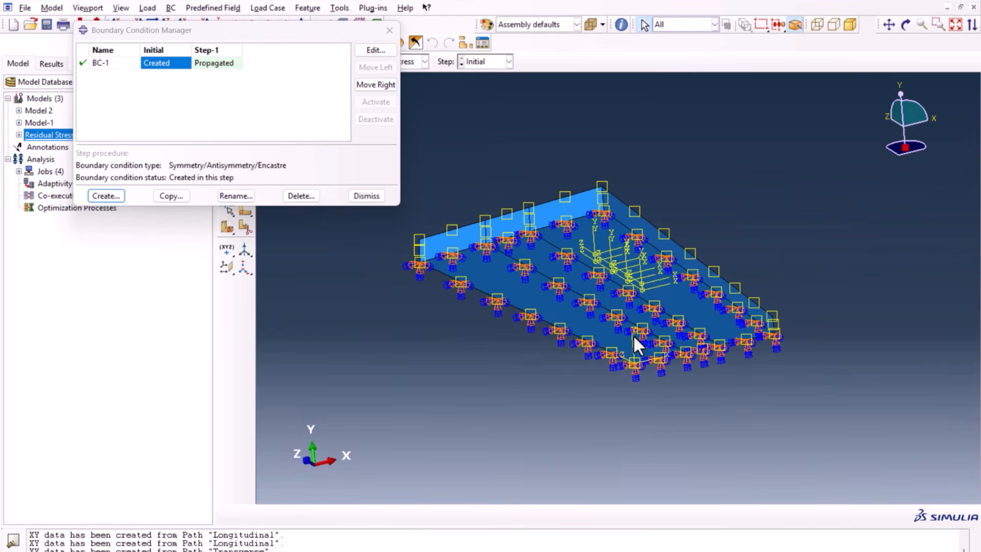
pyautogui.keyDown('ctrl'); pyautogui.keyDown('alt'); pyautogui.moveTo(693, 296); pyautogui.dragTo(539, 361); pyautogui.keyUp('alt'); pyautogui.keyUp('ctrl')
pyautogui.scroll(-4, 488, 383)
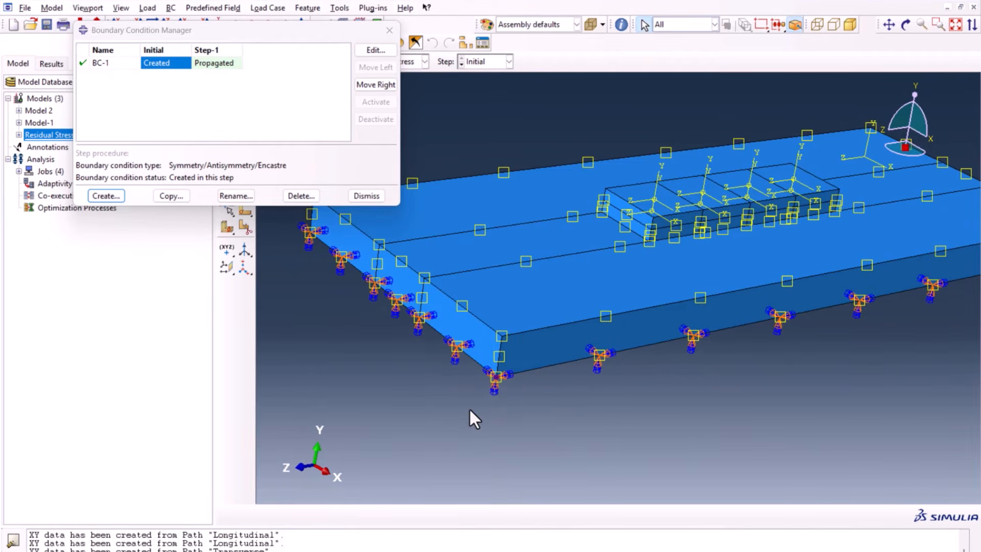
pyautogui.scroll(3, 470, 410)
pyautogui.click(368, 197)
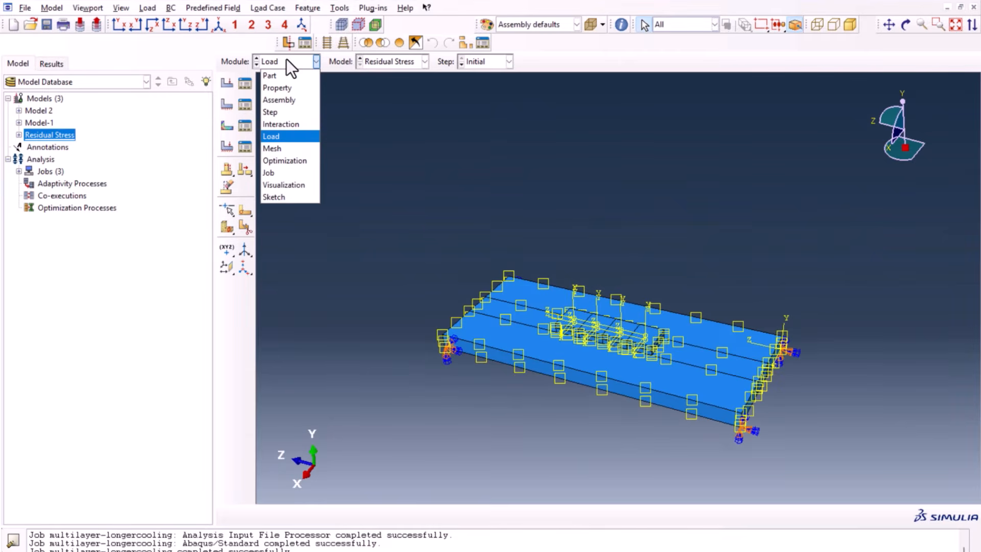
# - In the Mesh module, assign the 3D Stress element family to all cells of the layer part
pyautogui.click(291, 149)
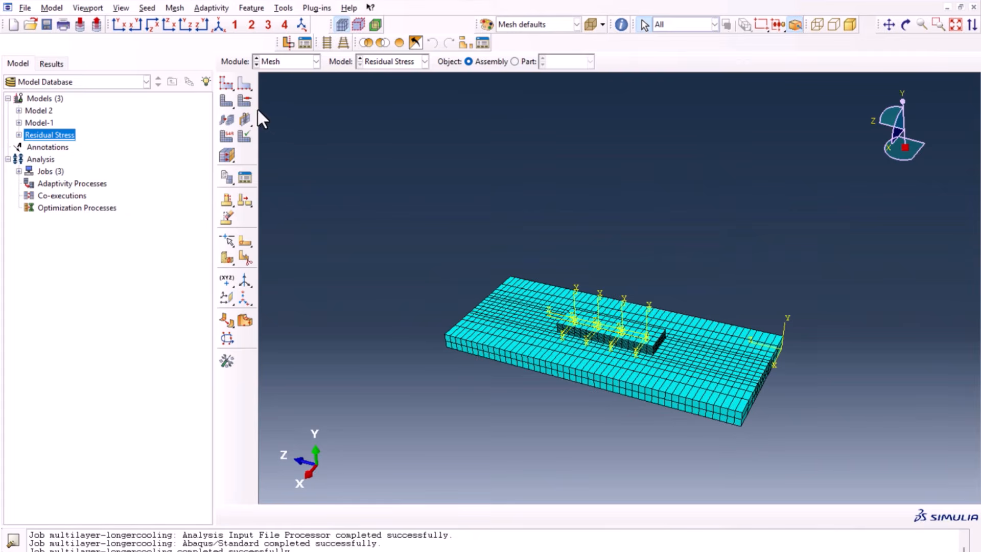
pyautogui.click(228, 142)
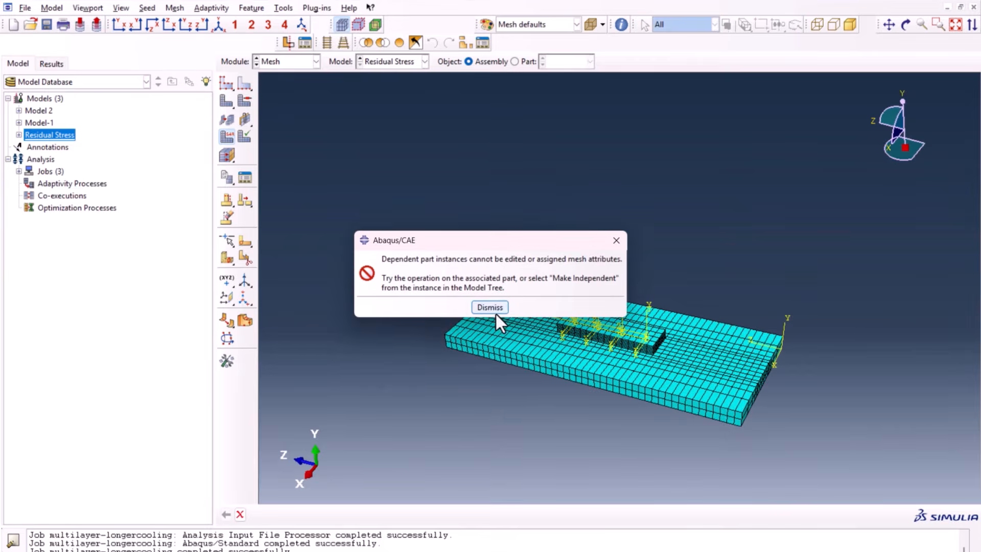
pyautogui.click(492, 308)
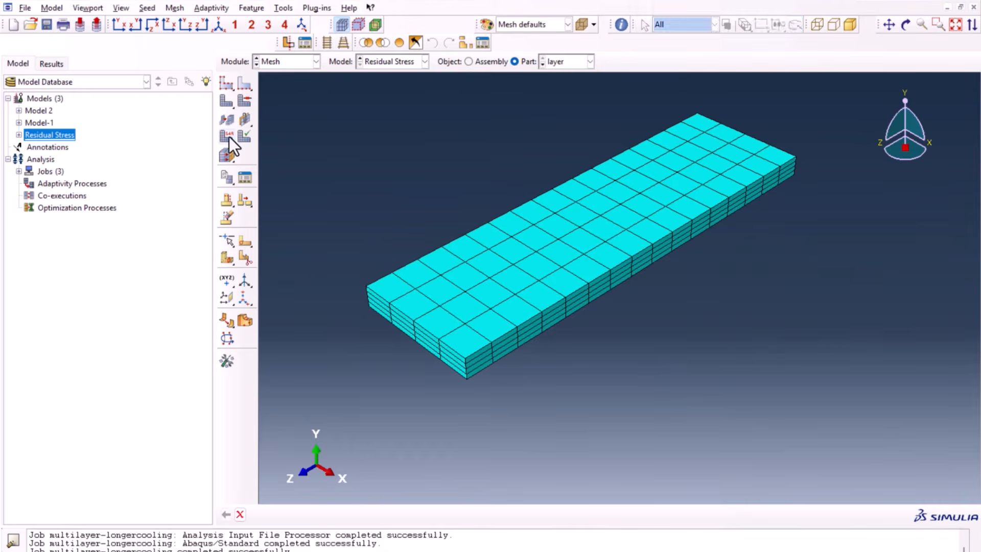
pyautogui.click(228, 136)
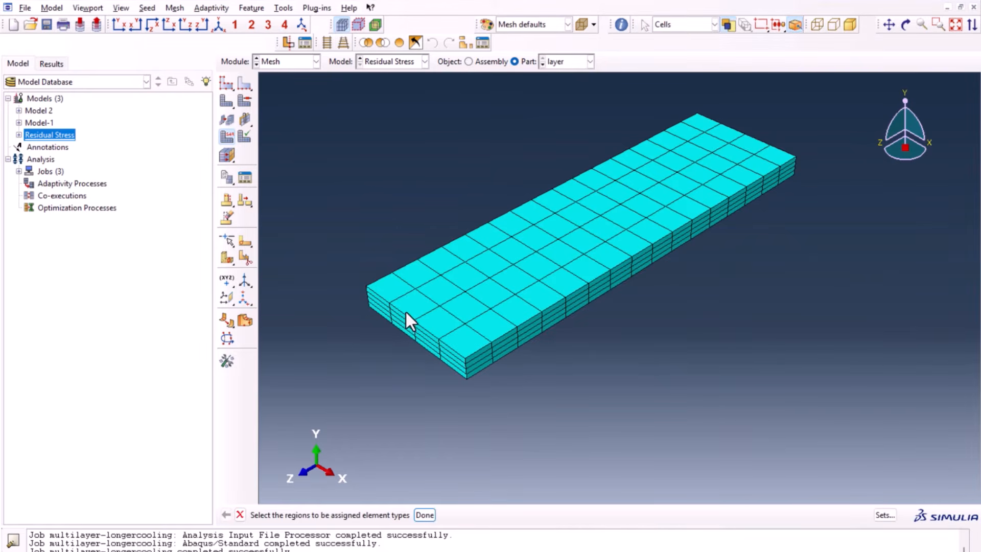
pyautogui.moveTo(333, 115); pyautogui.dragTo(855, 397)
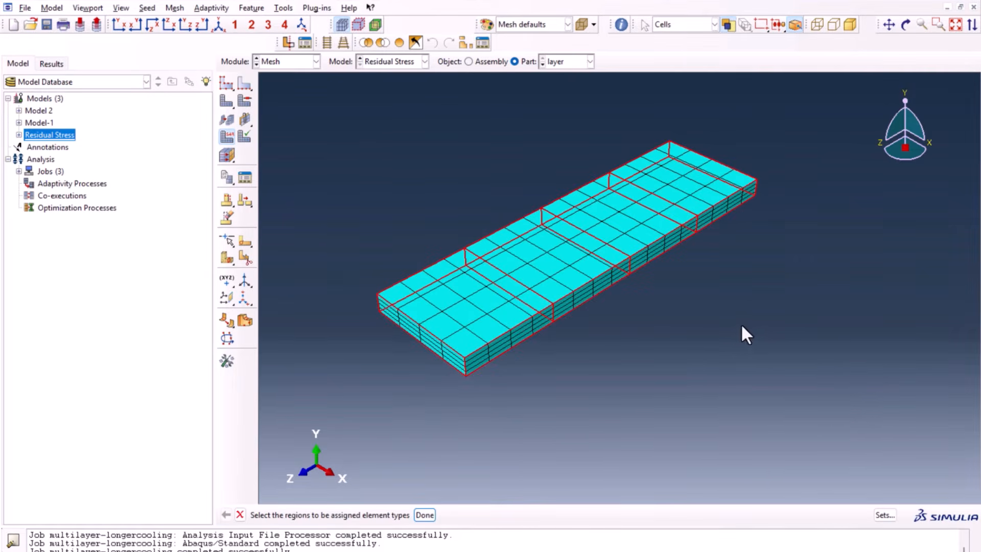
pyautogui.click(425, 514)
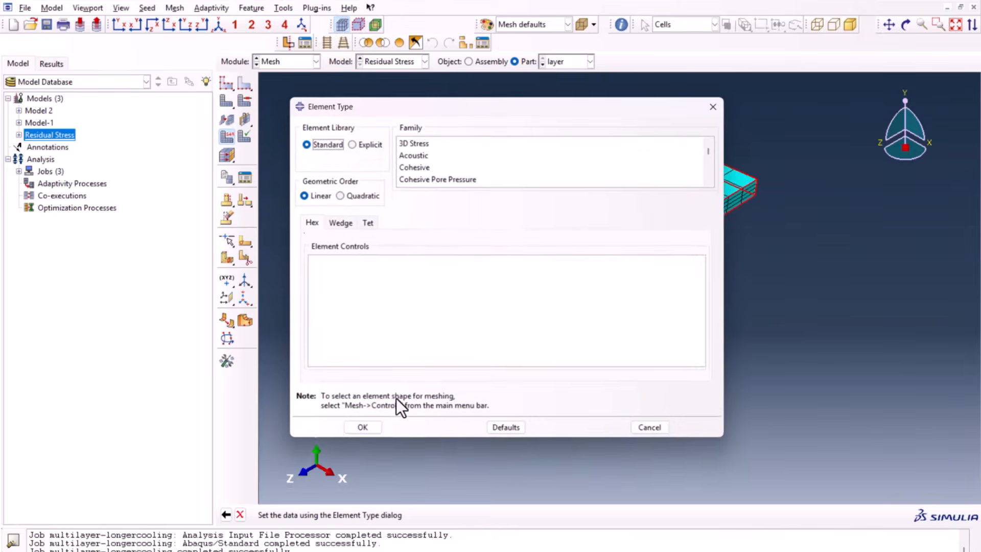
pyautogui.click(415, 143)
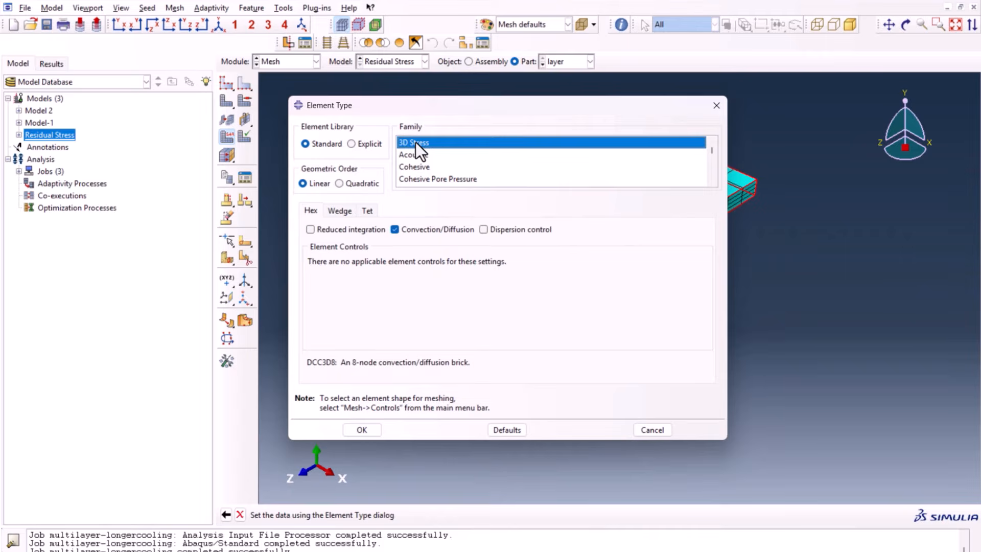
pyautogui.click(374, 430)
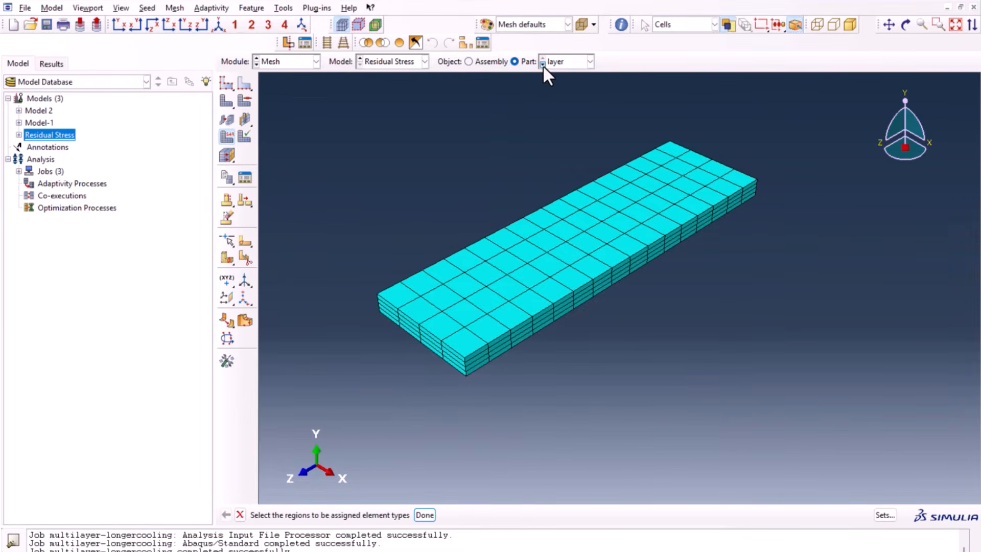
# - Assign the 3D Stress element family to all cells of the substrate part
pyautogui.click(543, 65)
pyautogui.moveTo(304, 80); pyautogui.dragTo(869, 420)
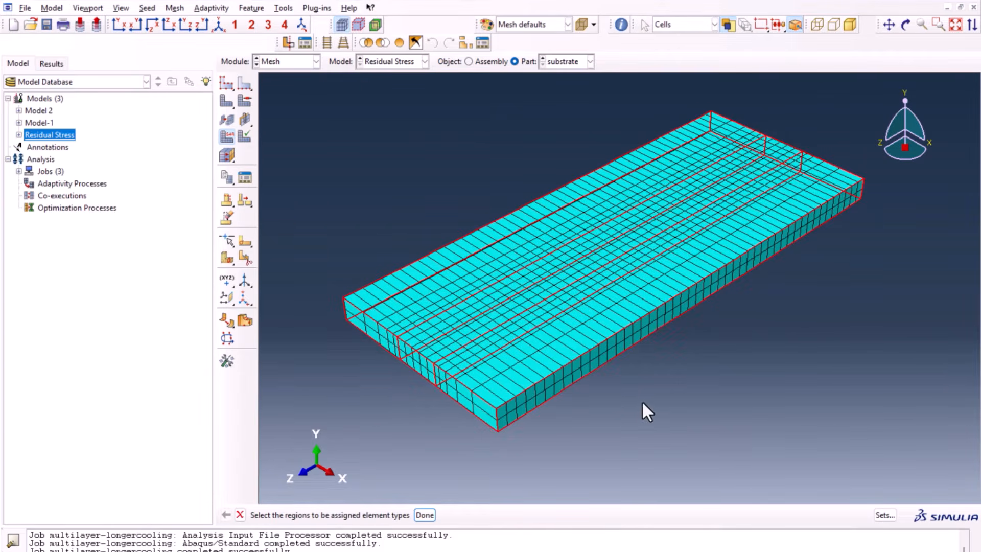
pyautogui.click(429, 519)
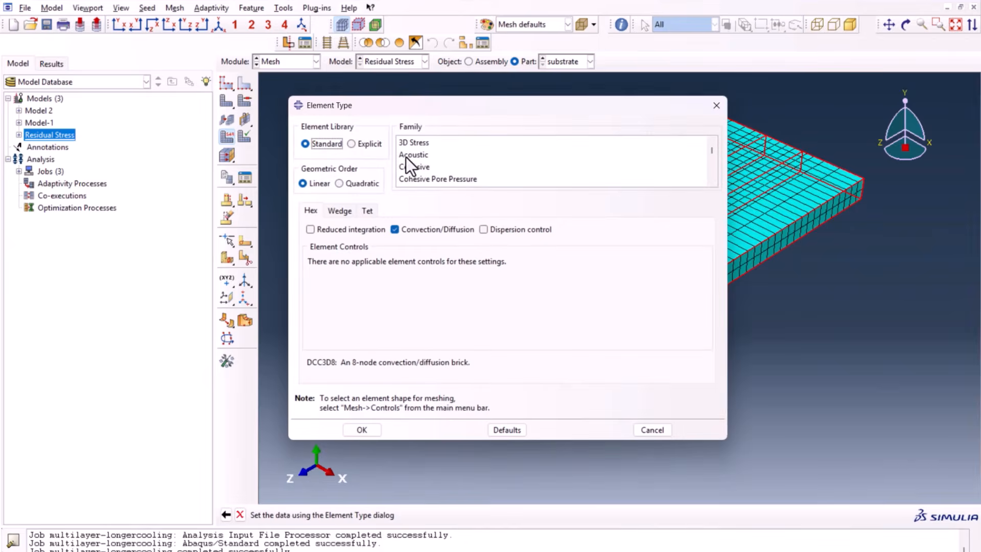
pyautogui.click(415, 142)
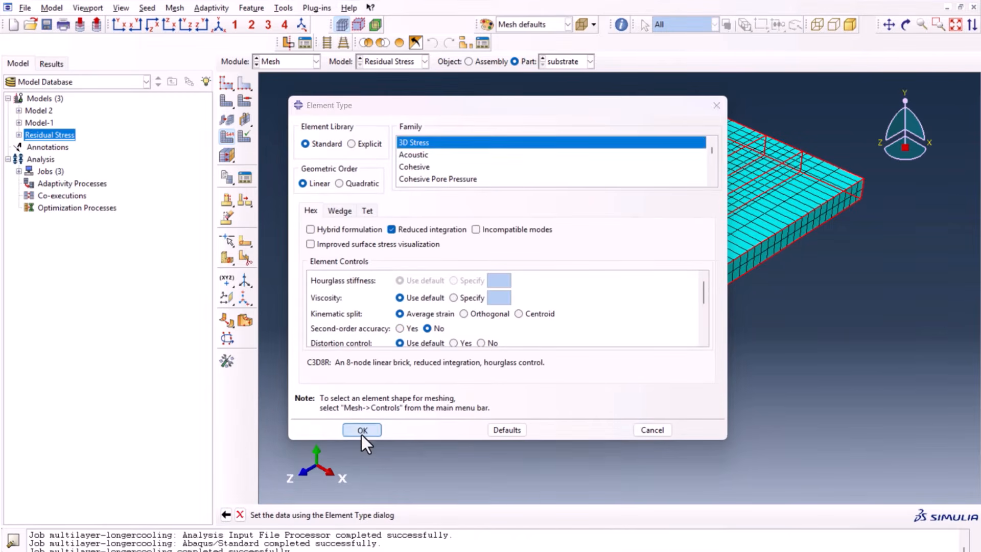
pyautogui.click(361, 430)
# - In the Job module, create a full analysis job named ResidualStress for the Residual Stress model with the default settings
pyautogui.click(283, 64)
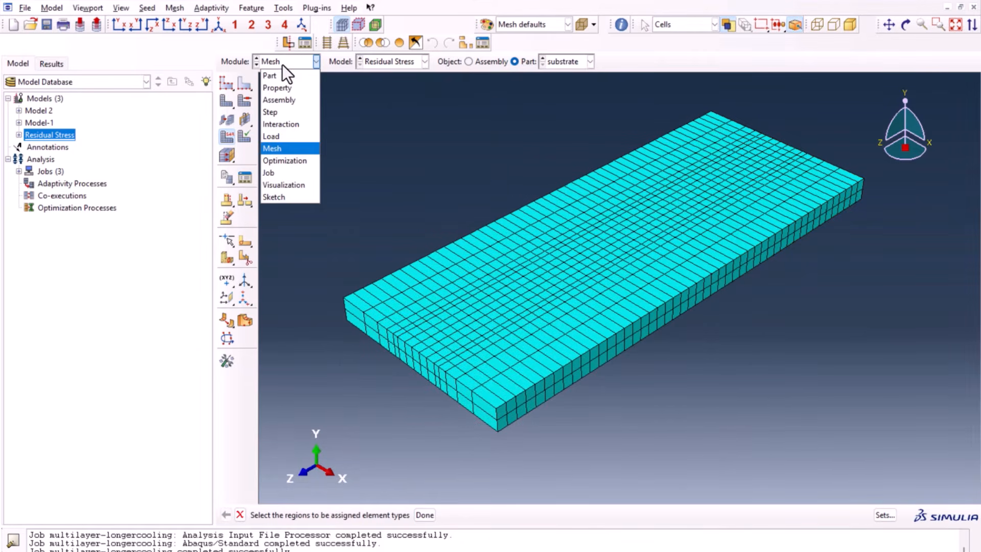
pyautogui.click(308, 172)
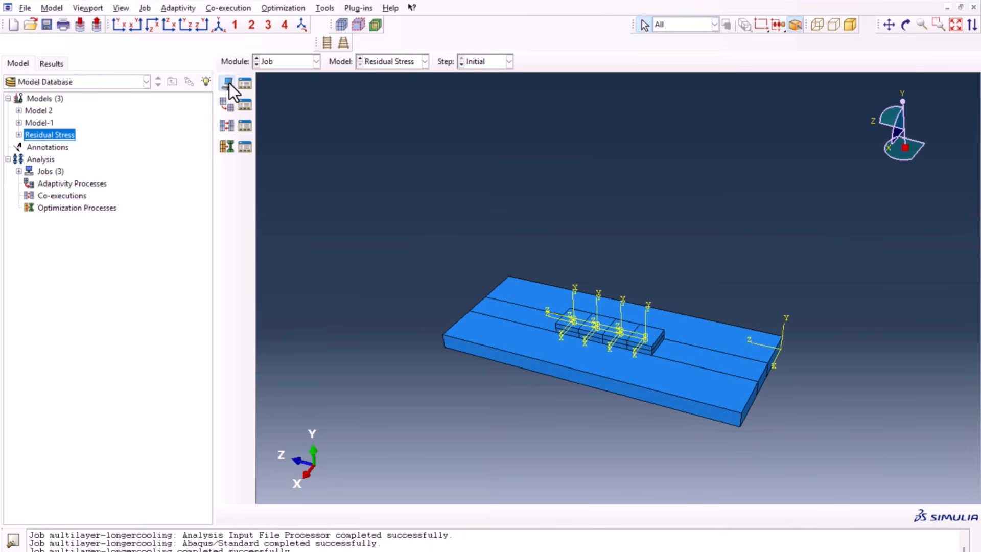
pyautogui.click(228, 83)
pyautogui.write('Residual Stress')
pyautogui.hotkey('ctrl', 'Left')
pyautogui.press('BackSpace')
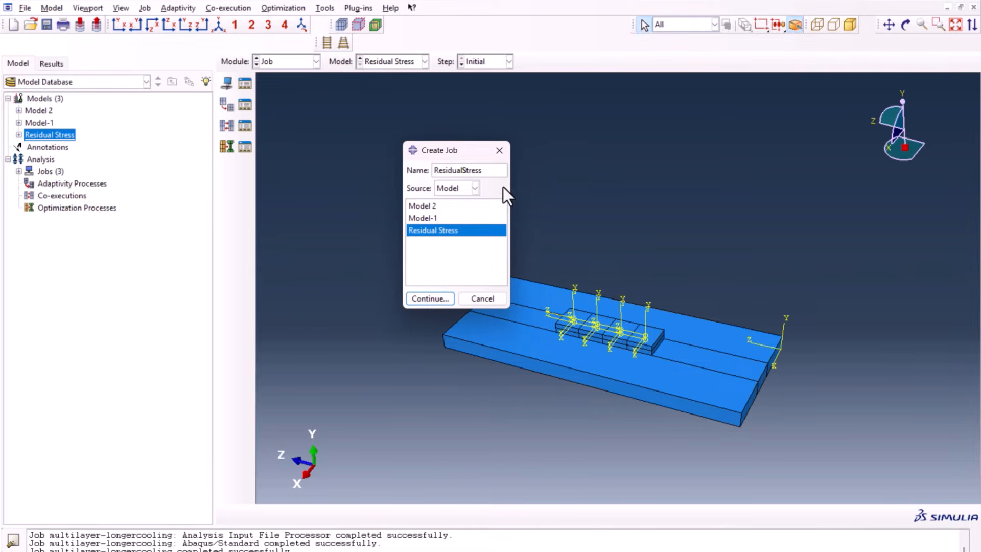
pyautogui.click(434, 298)
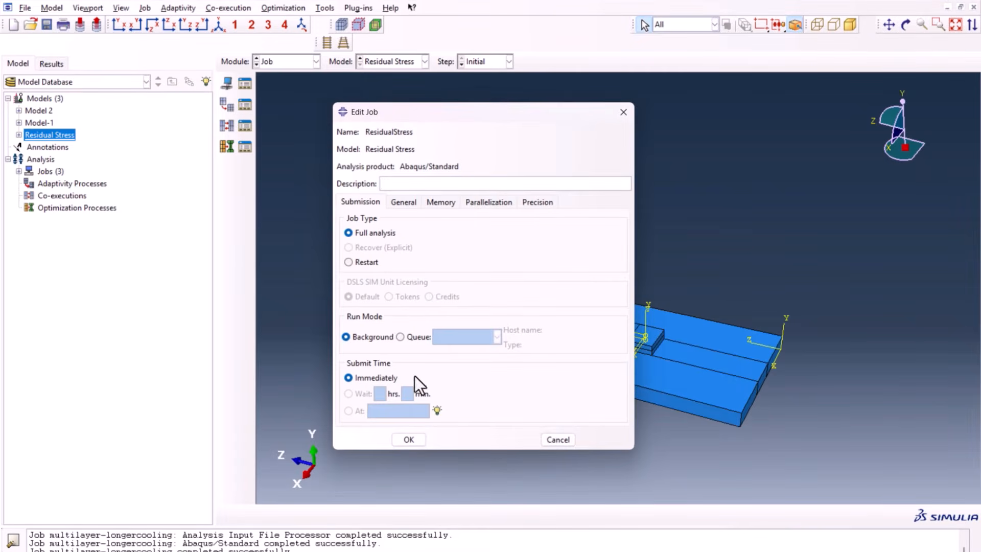
pyautogui.click(409, 440)
# - Submit the ResidualStress job and monitor its run until it completes
pyautogui.click(245, 84)
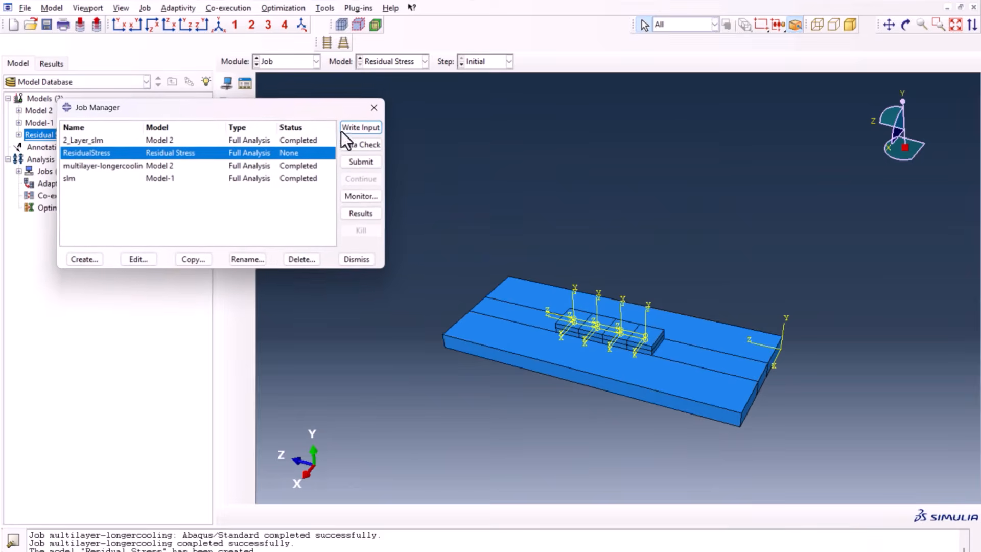
pyautogui.click(357, 166)
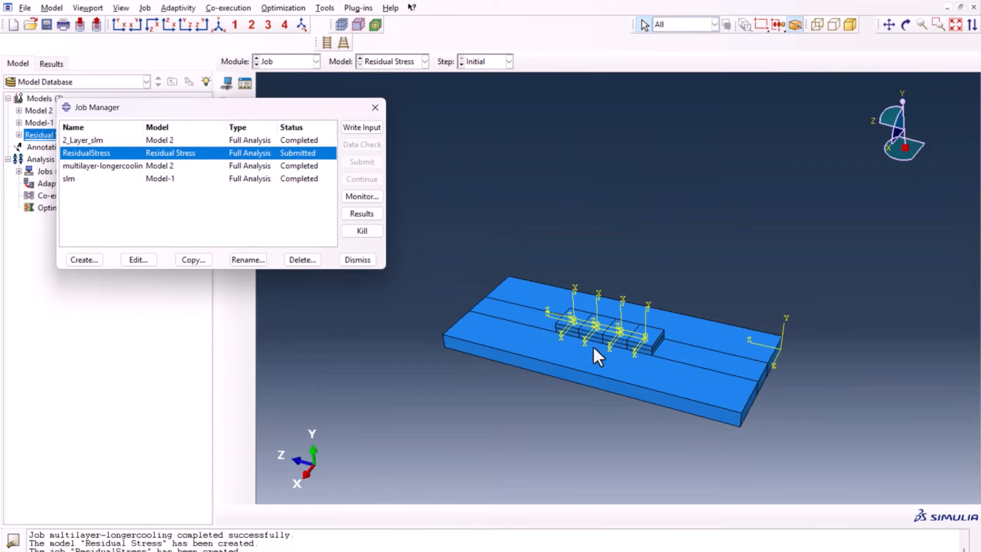
pyautogui.click(362, 196)
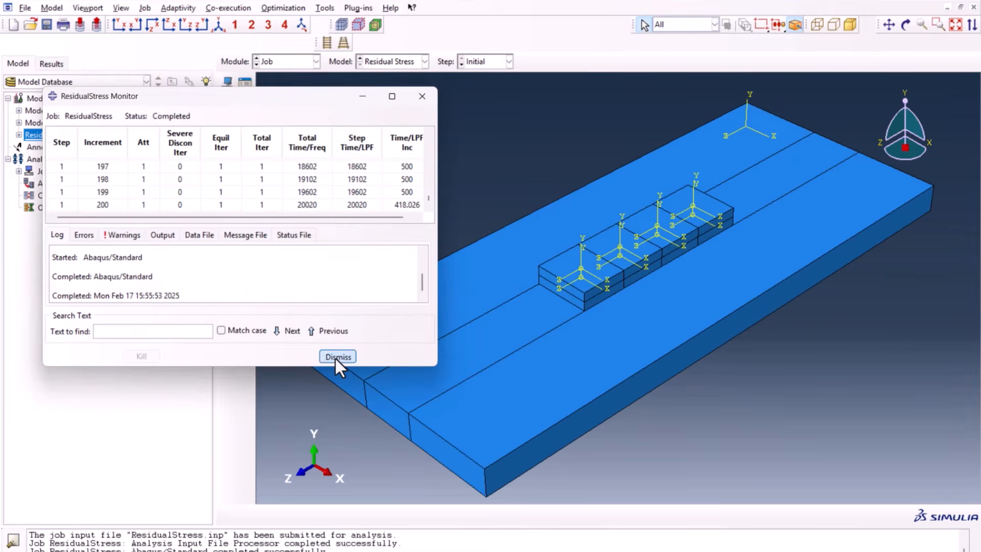
pyautogui.click(335, 356)
# - Open the ResidualStress results, plot the Mises stress contours, and look closely at the deposited layers
pyautogui.click(353, 213)
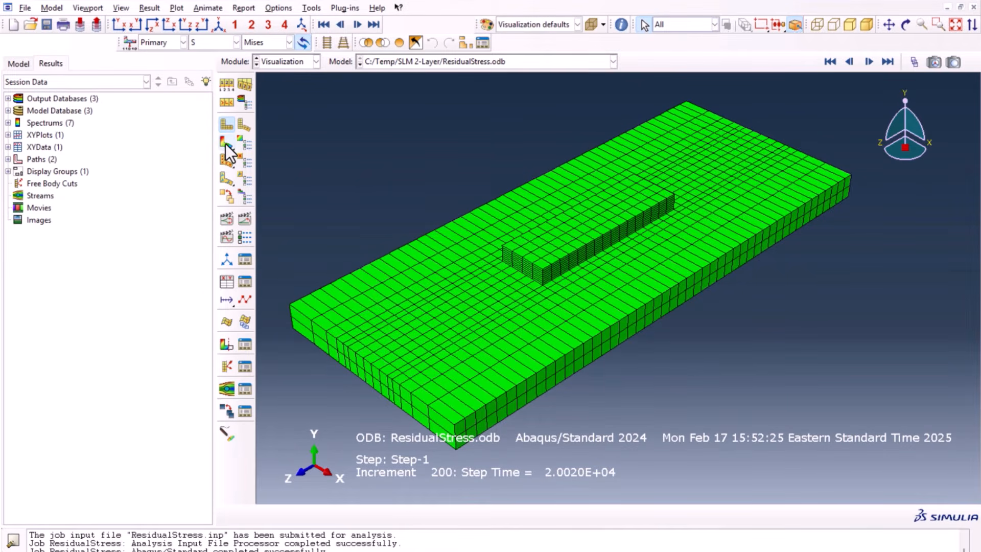
pyautogui.click(225, 143)
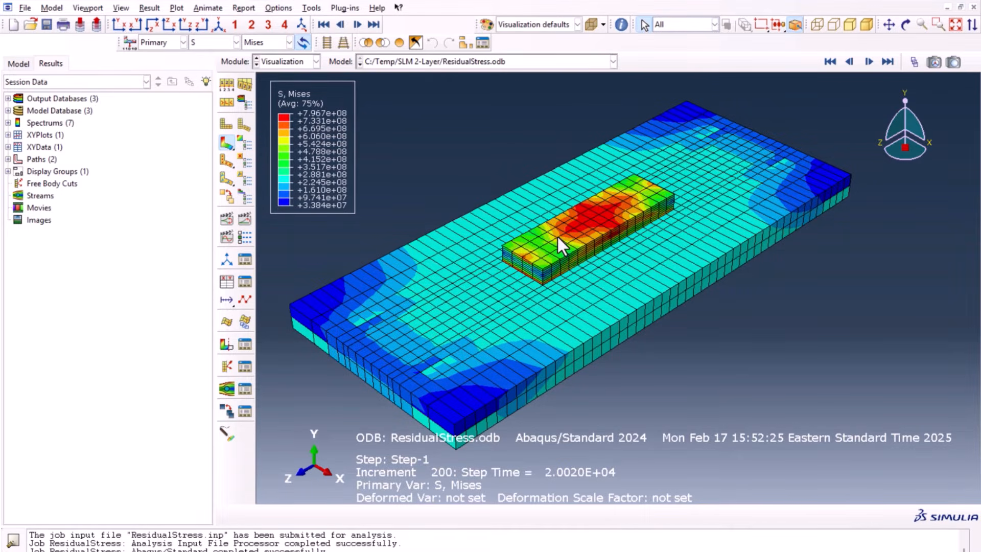
pyautogui.scroll(3, 588, 225)
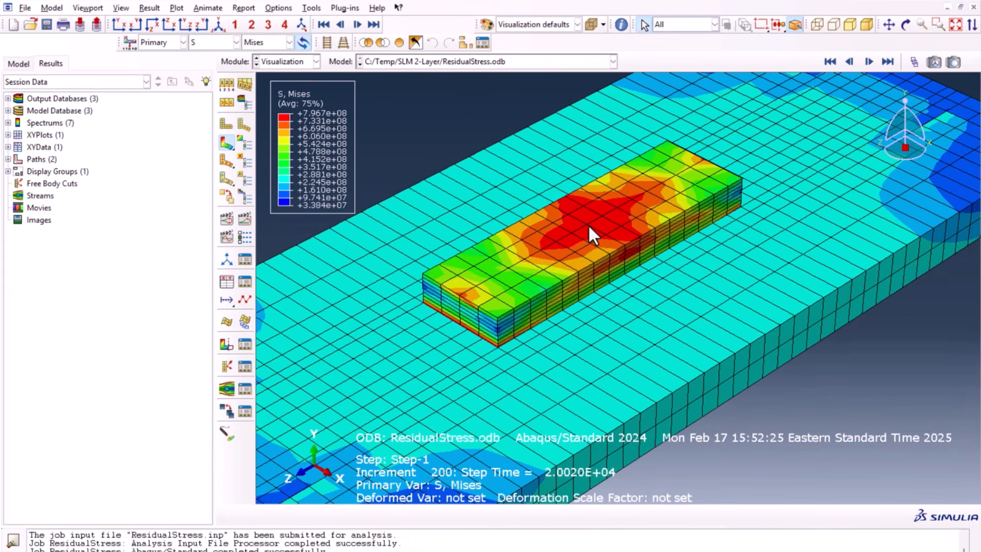
pyautogui.scroll(-3, 587, 228)
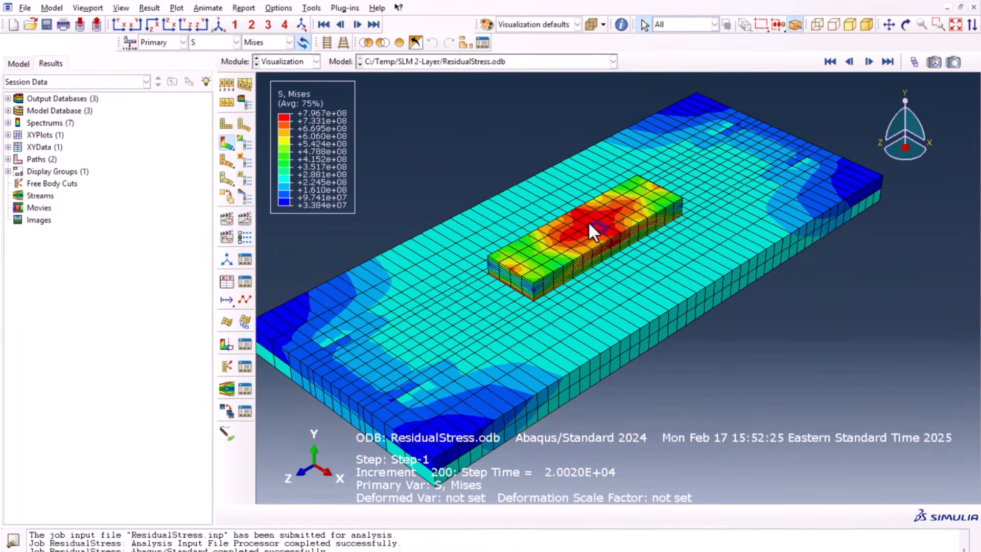
# - Show the location of the maximum value on the contour plot and examine it on the deposited layers
pyautogui.click(245, 146)
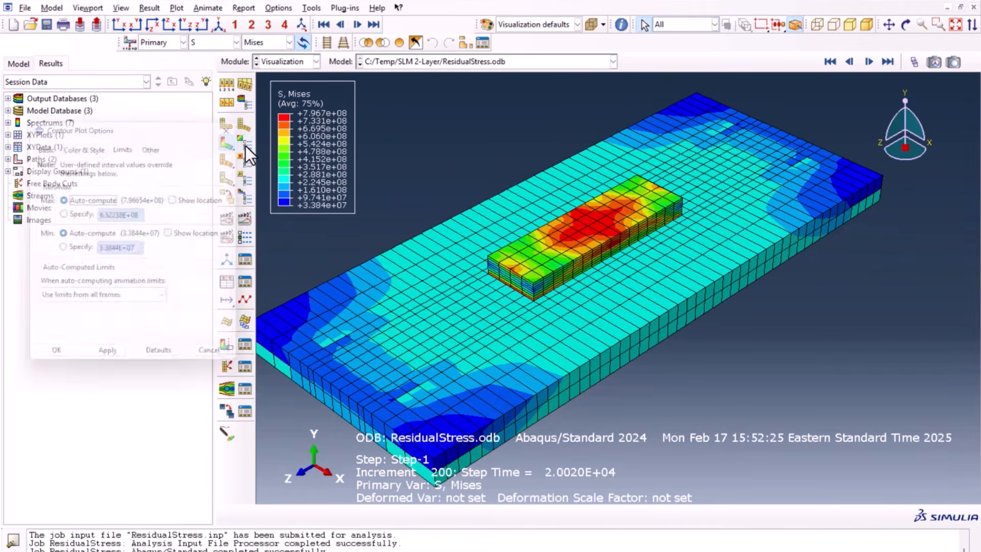
pyautogui.click(181, 200)
pyautogui.click(67, 364)
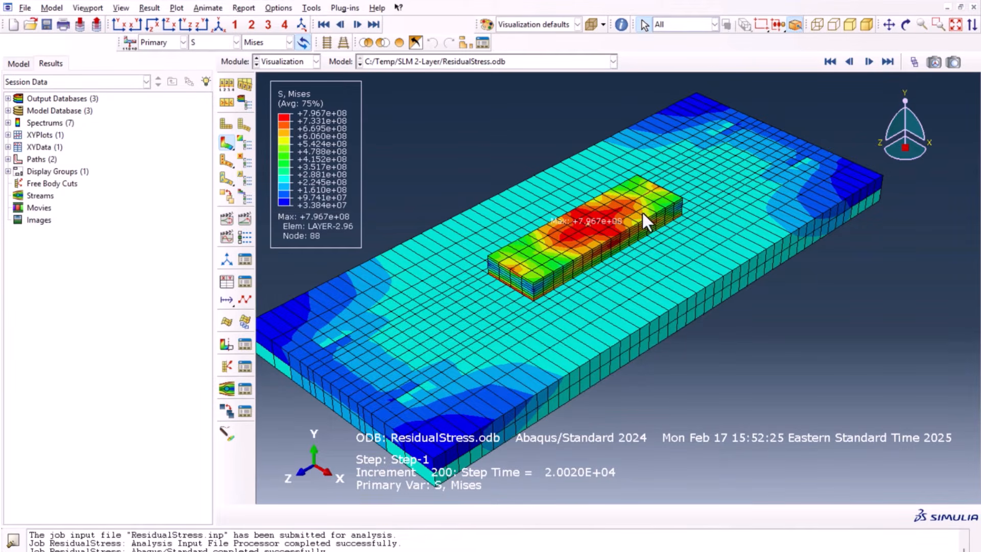
pyautogui.scroll(5, 646, 207)
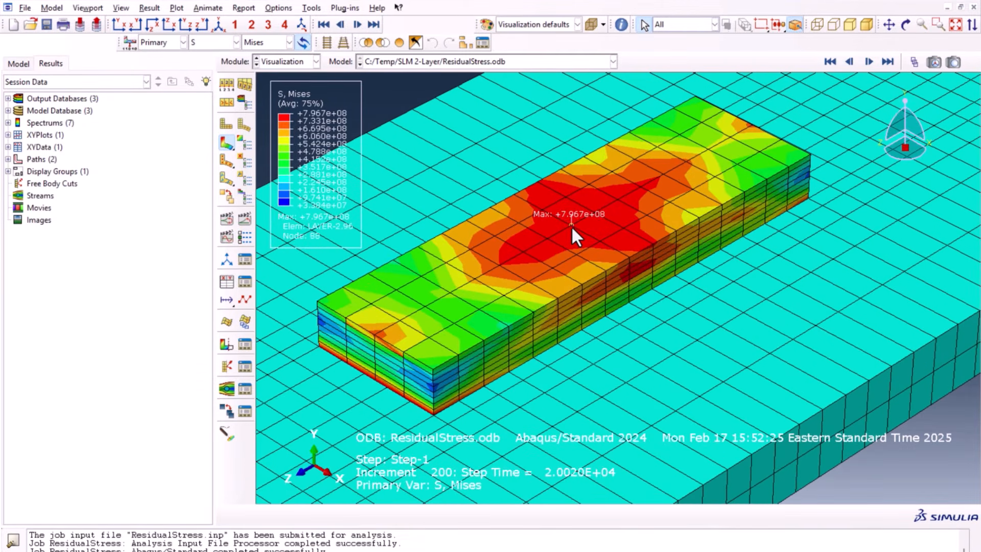
pyautogui.scroll(-5, 572, 227)
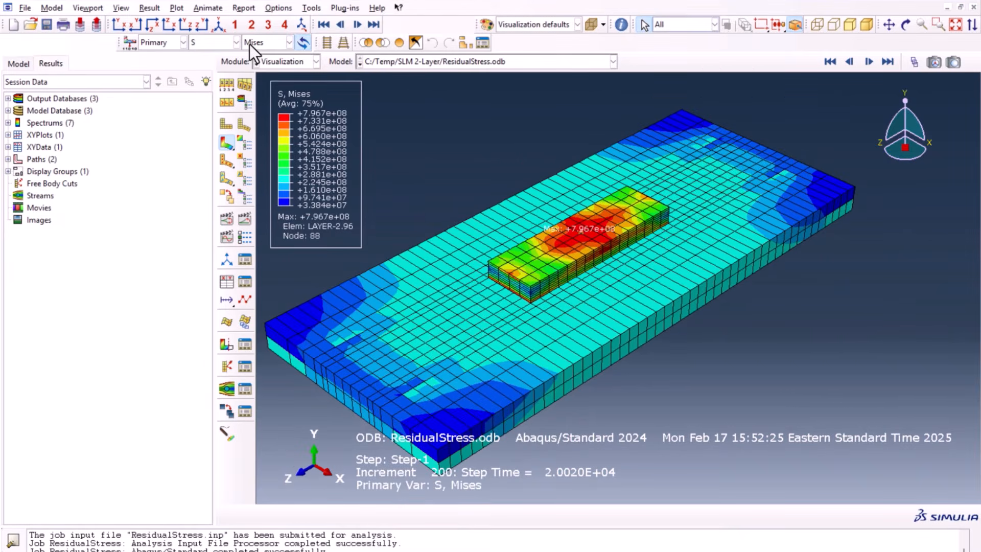
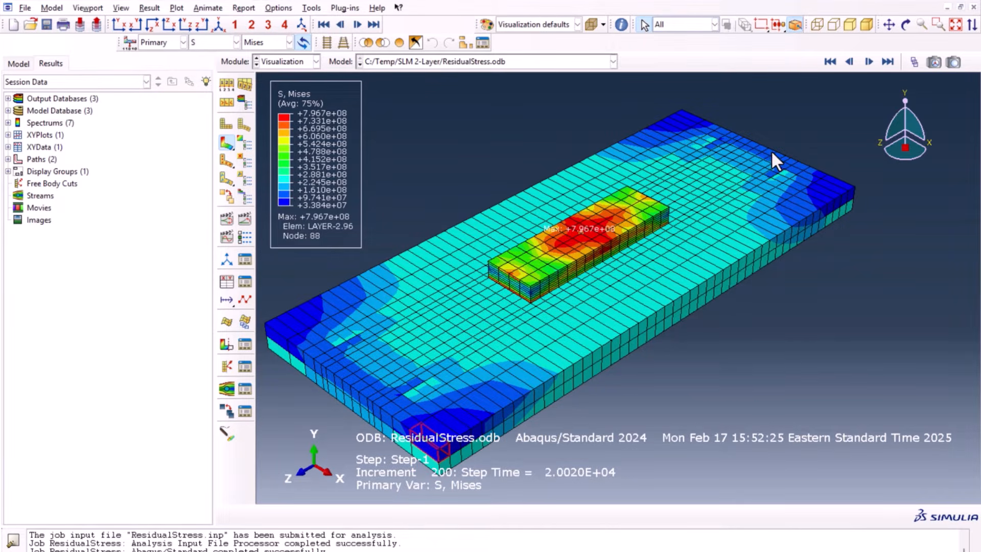
# - Plot the S11 stress component as contours and view its distribution over the substrate and deposited layers
pyautogui.click(264, 42)
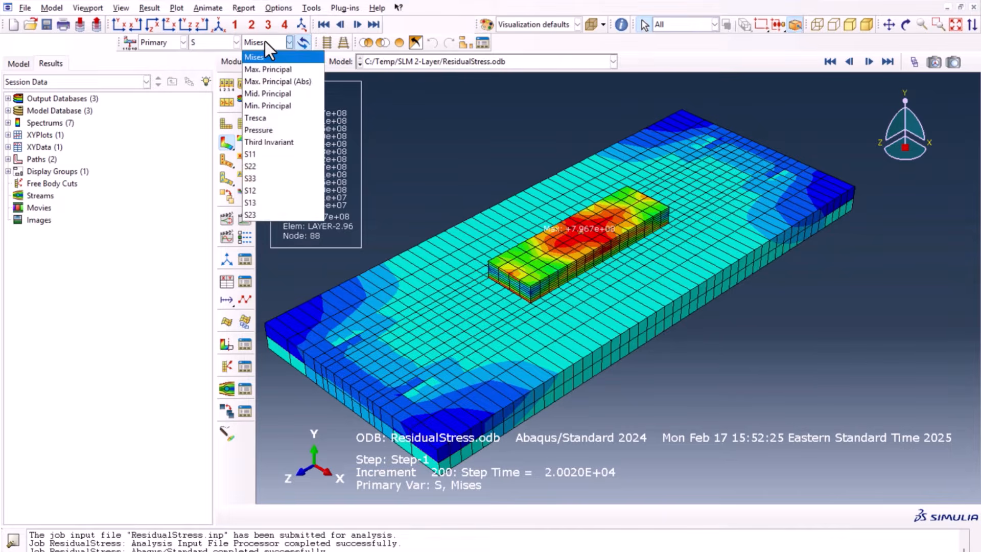
pyautogui.click(271, 154)
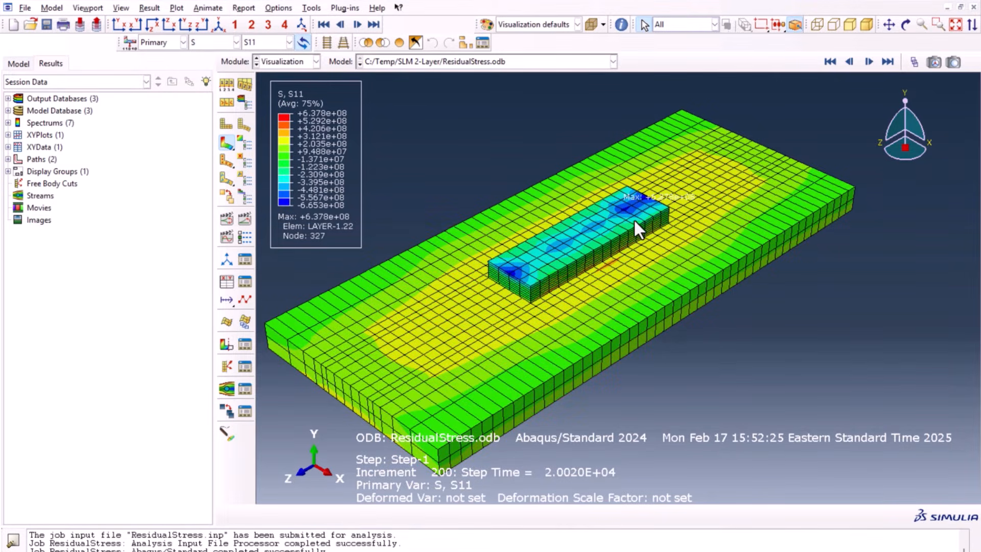
pyautogui.keyDown('ctrl'); pyautogui.keyDown('alt'); pyautogui.moveTo(661, 220); pyautogui.dragTo(543, 245); pyautogui.keyUp('alt'); pyautogui.keyUp('ctrl')
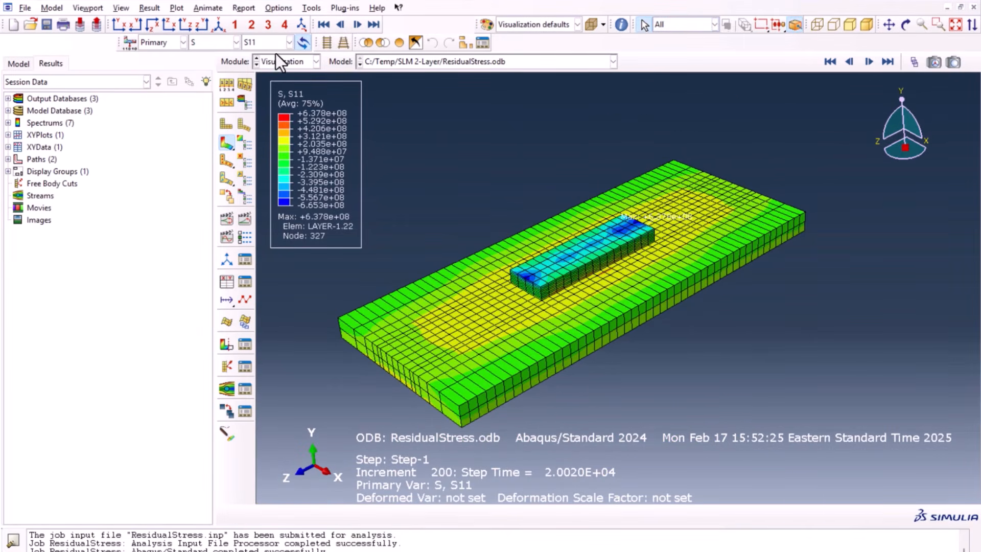
# - Switch the contour plot to the S33 stress component and examine the deposited layers
pyautogui.click(260, 47)
pyautogui.click(280, 179)
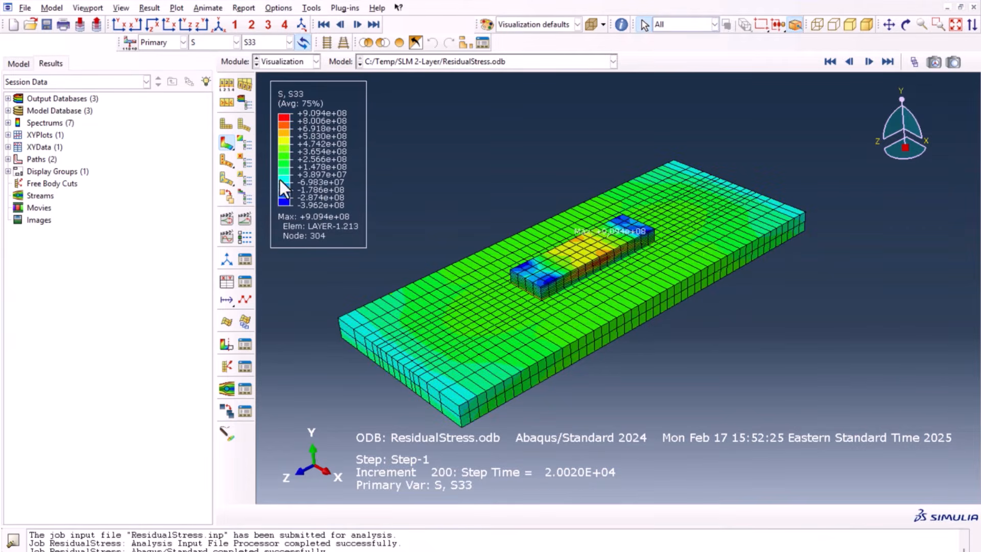
pyautogui.scroll(8, 608, 250)
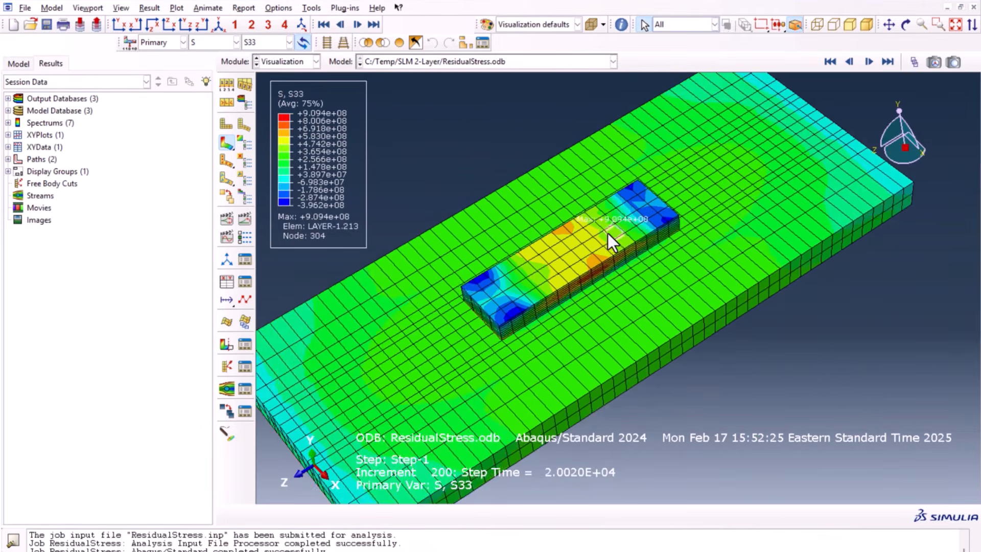
pyautogui.keyDown('ctrl'); pyautogui.keyDown('alt'); pyautogui.moveTo(608, 233); pyautogui.dragTo(725, 326); pyautogui.keyUp('alt'); pyautogui.keyUp('ctrl')
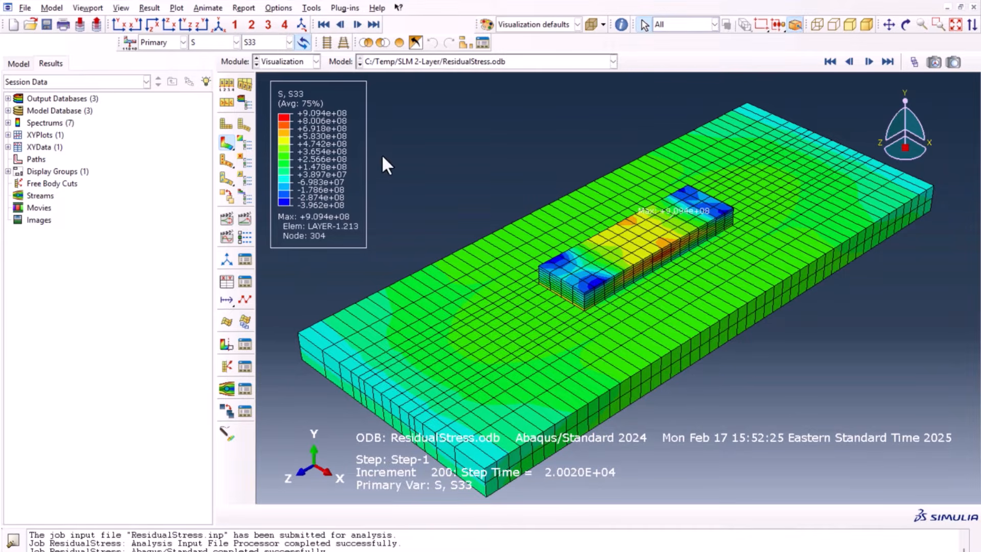
# - Create a new node-list path named Longitudinal
pyautogui.click(313, 8)
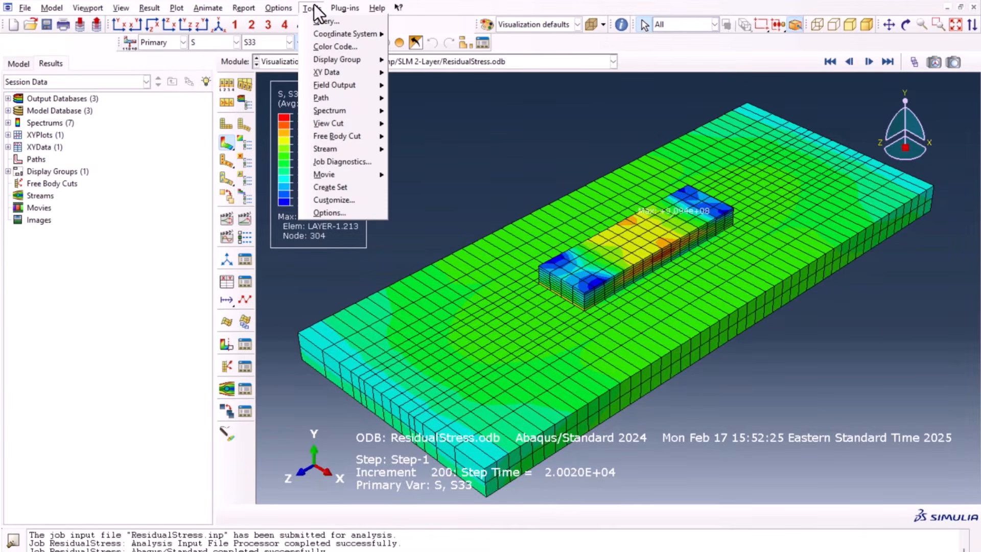
pyautogui.moveTo(355, 101)
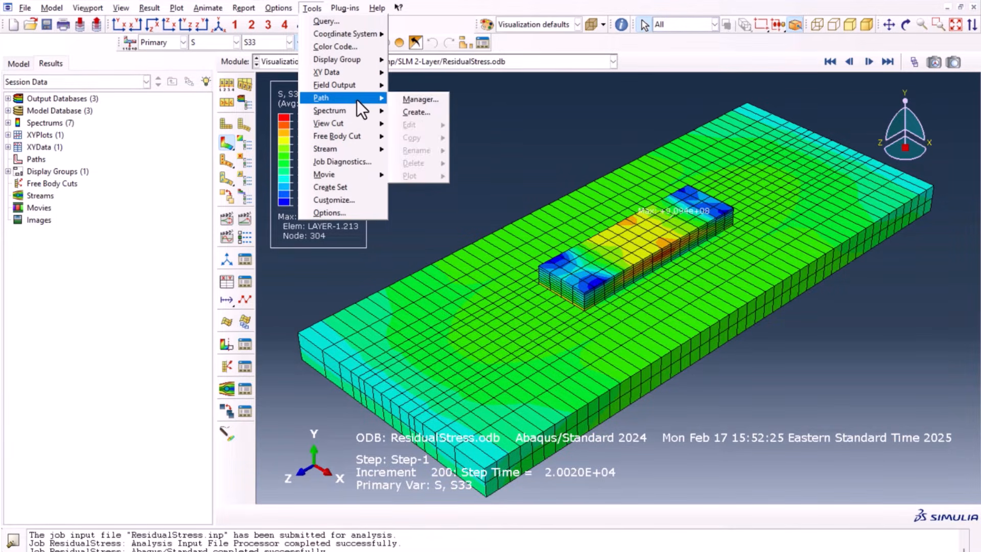
pyautogui.click(402, 102)
pyautogui.click(249, 134)
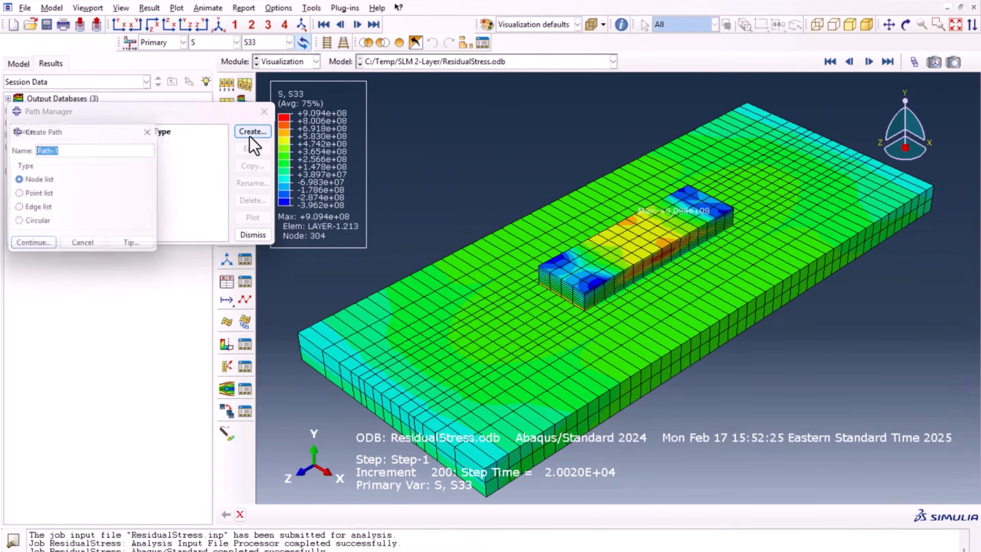
pyautogui.write('Tra')
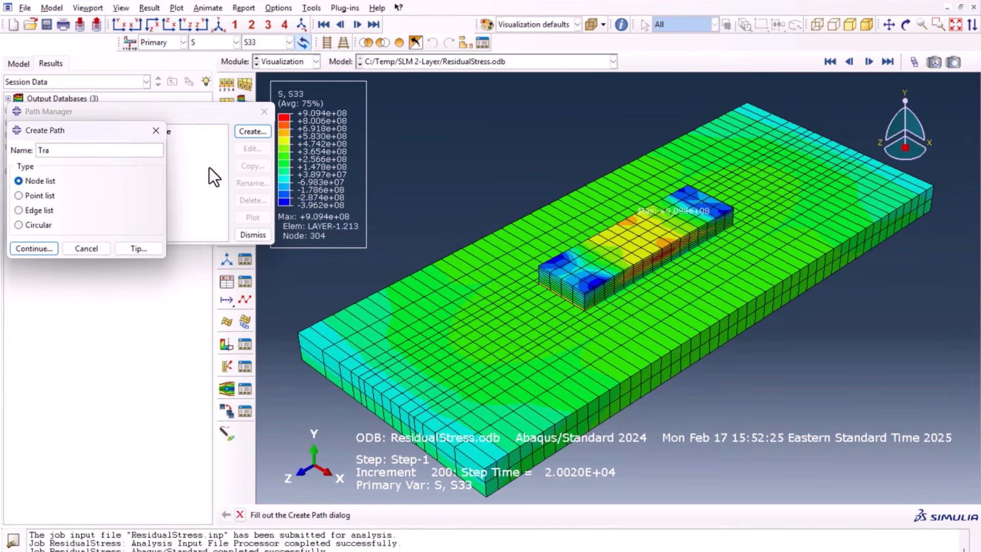
pyautogui.write('Longitudinal')
pyautogui.click(34, 248)
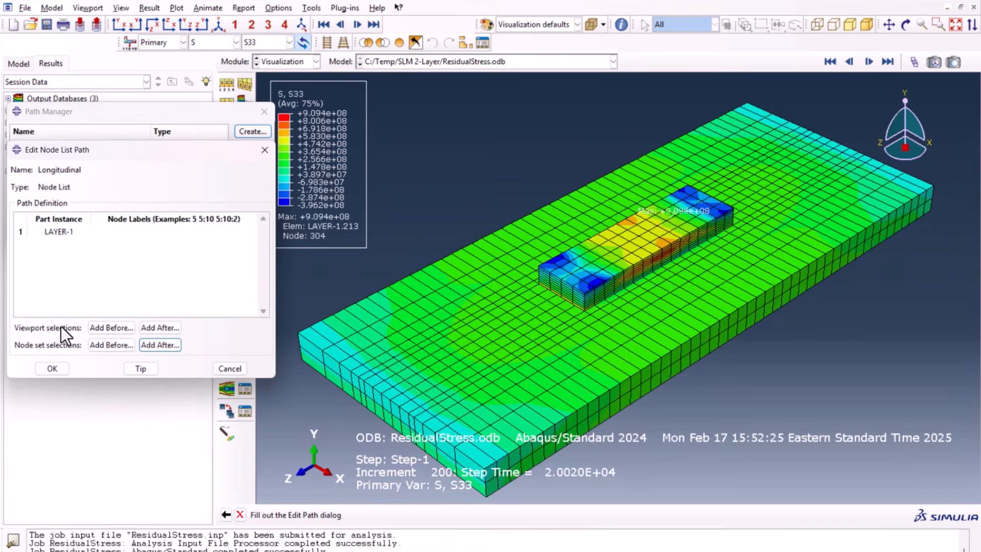
# - Pick the first path nodes along the lengthwise centreline, from the substrate up the deposited block's near end face and onto its top
pyautogui.click(156, 331)
pyautogui.scroll(5, 557, 305)
pyautogui.scroll(1, 557, 303)
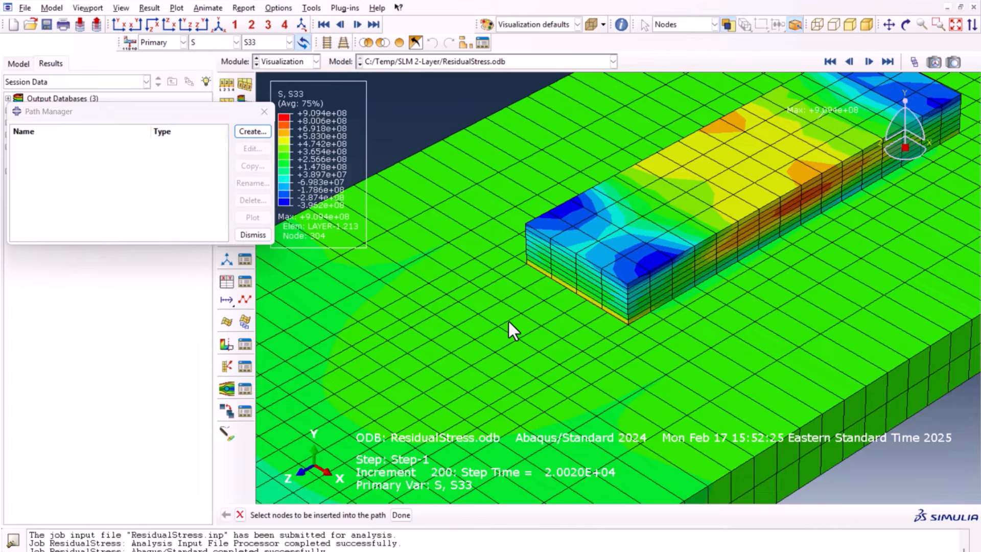
pyautogui.click(525, 312)
pyautogui.click(568, 288)
pyautogui.click(596, 240)
pyautogui.scroll(-2, 528, 288)
pyautogui.scroll(5, 563, 255)
pyautogui.click(566, 259)
pyautogui.click(600, 243)
pyautogui.click(634, 224)
pyautogui.scroll(-2, 400, 371)
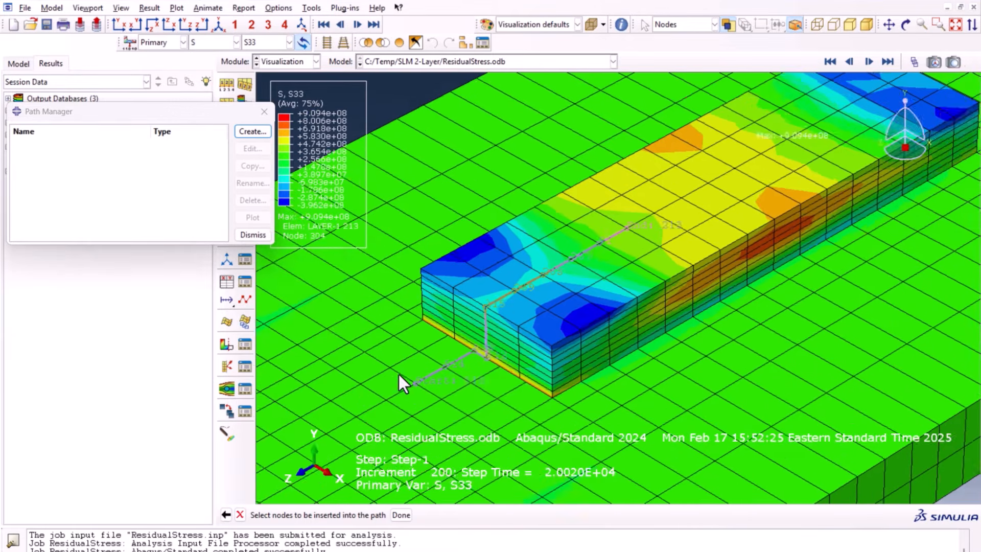
# - Continue the Longitudinal path node by node along the centreline of the block's top surface to its far end
pyautogui.scroll(-3, 401, 371)
pyautogui.scroll(3, 797, 168)
pyautogui.scroll(4, 572, 253)
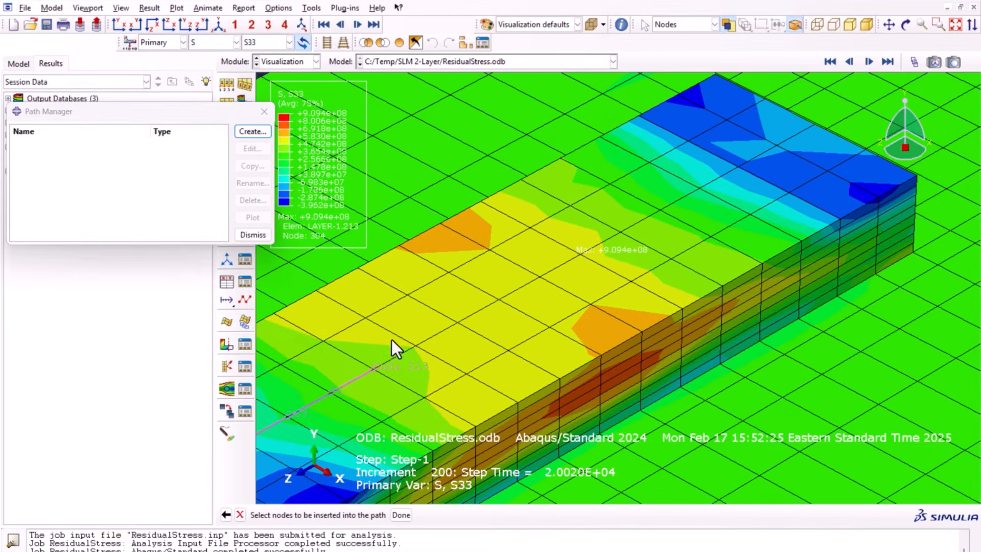
pyautogui.click(458, 322)
pyautogui.click(500, 299)
pyautogui.click(579, 253)
pyautogui.click(620, 233)
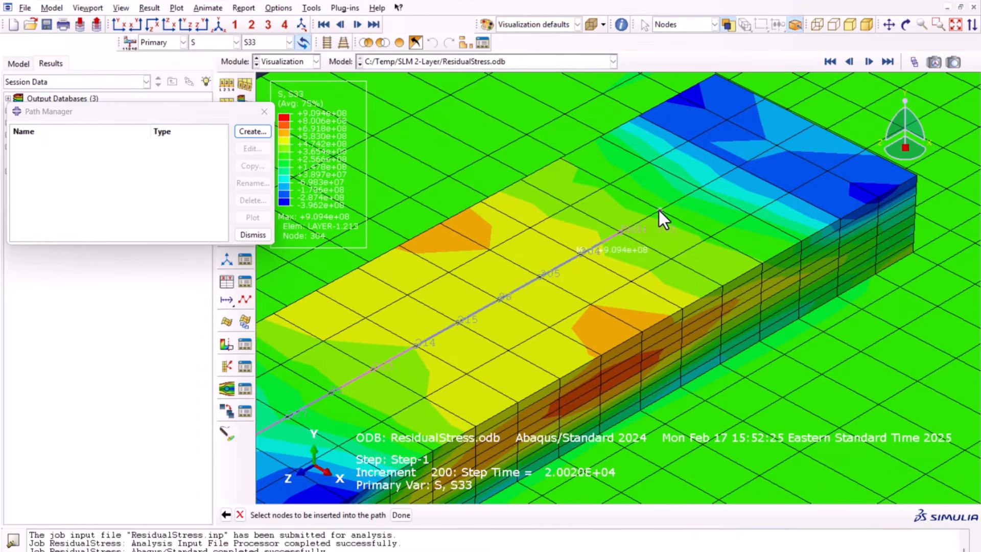
pyautogui.click(738, 164)
pyautogui.click(776, 144)
pyautogui.click(814, 124)
# - Add the nodes running down the middle of the block's far end face to the Longitudinal path
pyautogui.keyDown('ctrl'); pyautogui.keyDown('alt'); pyautogui.moveTo(771, 315); pyautogui.dragTo(770, 293); pyautogui.keyUp('alt'); pyautogui.keyUp('ctrl')
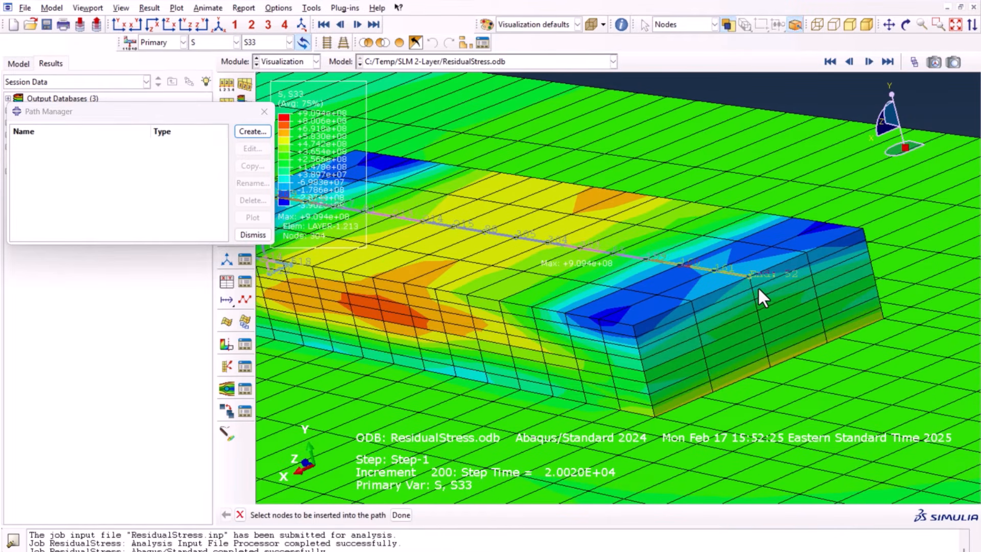
pyautogui.click(752, 285)
pyautogui.click(755, 298)
pyautogui.click(757, 311)
pyautogui.click(759, 320)
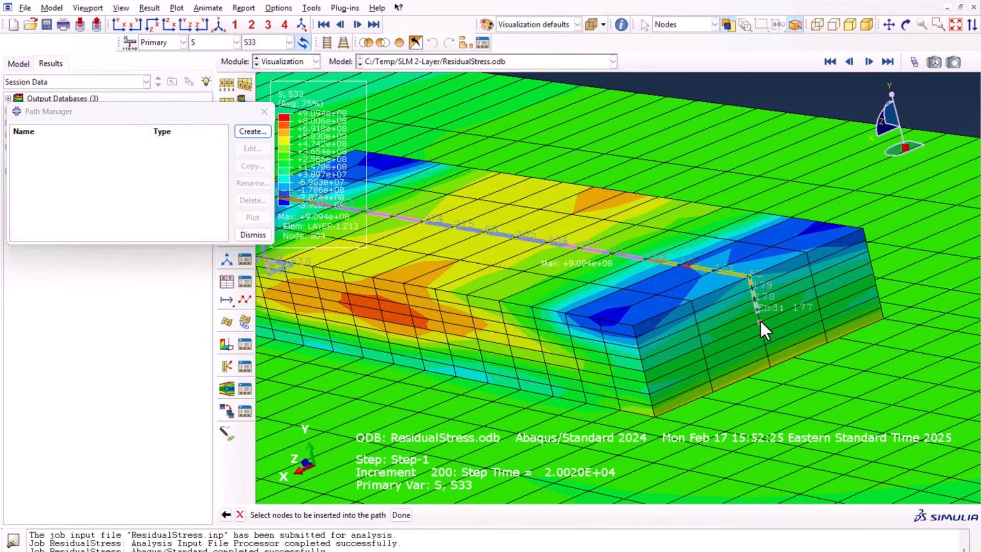
pyautogui.click(763, 332)
pyautogui.click(767, 345)
pyautogui.click(771, 357)
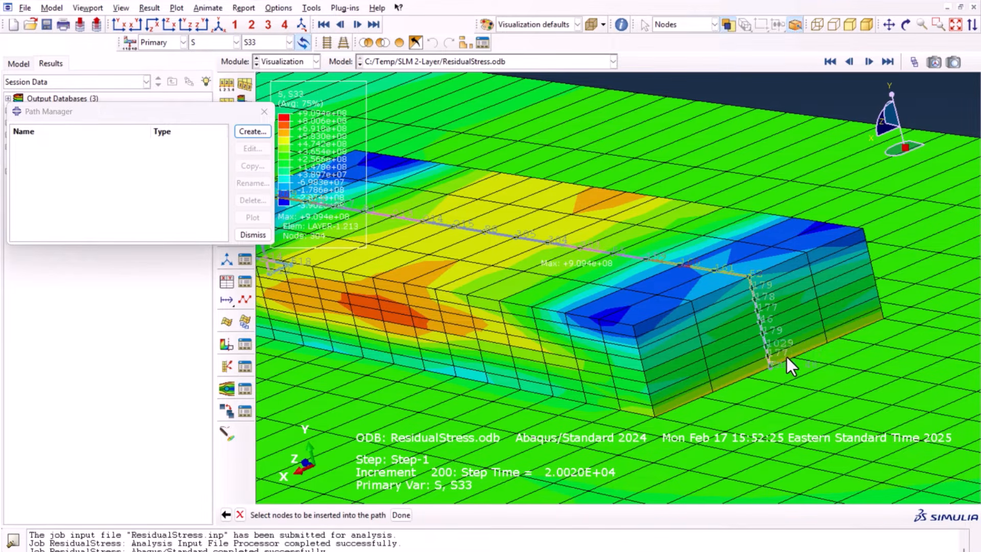
# - Extend the Longitudinal path onto the substrate beyond the block's far end and save the path definition
pyautogui.click(794, 358)
pyautogui.scroll(10, 865, 373)
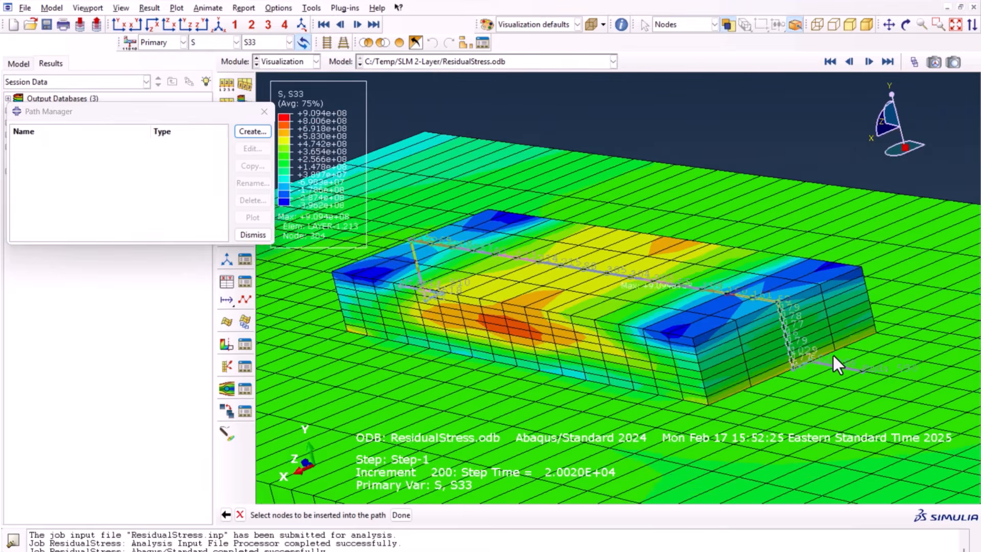
pyautogui.click(218, 25)
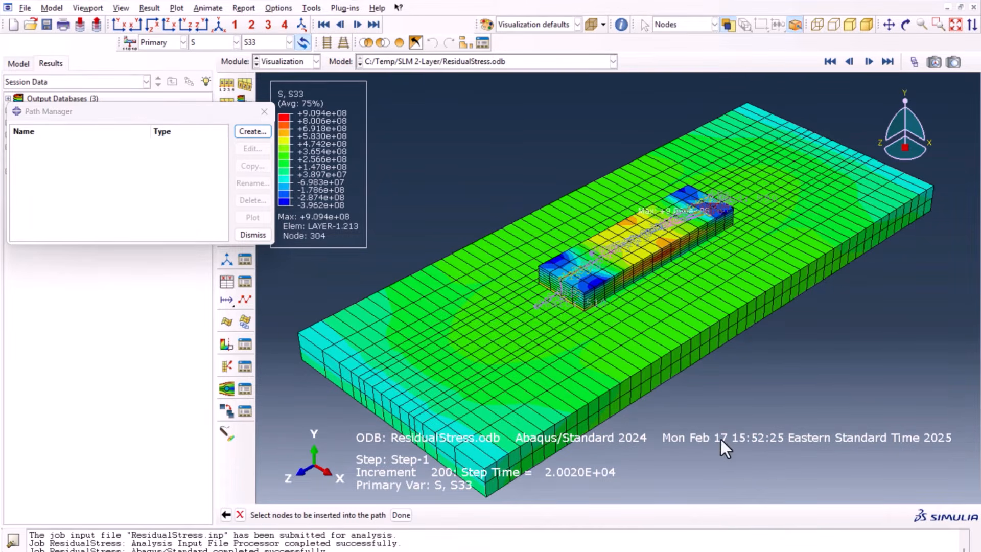
pyautogui.click(400, 514)
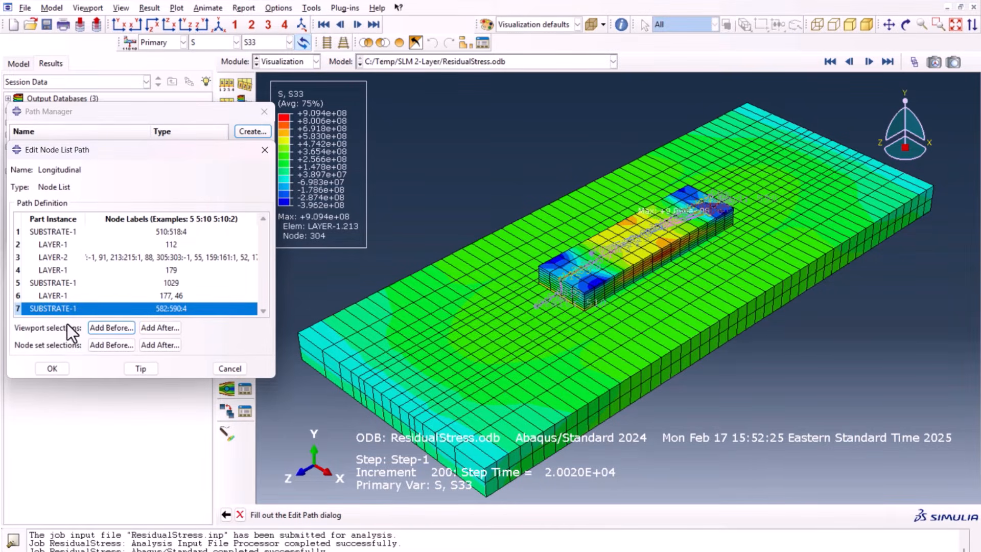
pyautogui.click(51, 367)
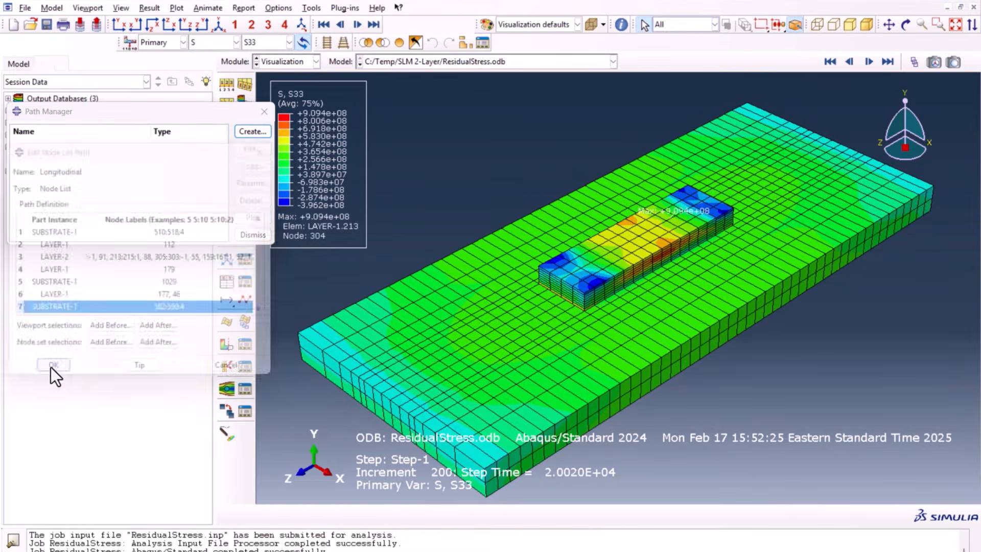
# - Create a second node-list path named Transverse
pyautogui.click(248, 131)
pyautogui.write('Transverse')
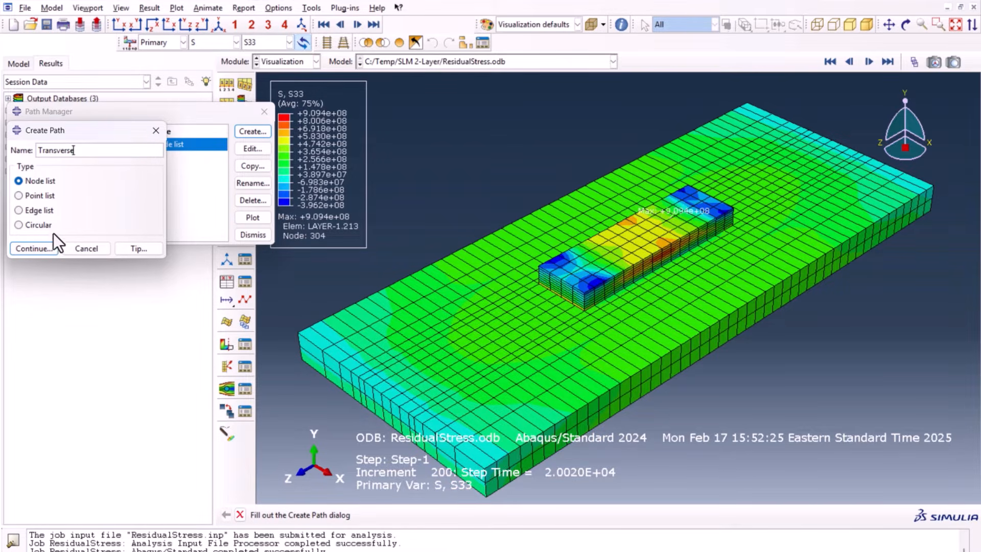
pyautogui.click(51, 249)
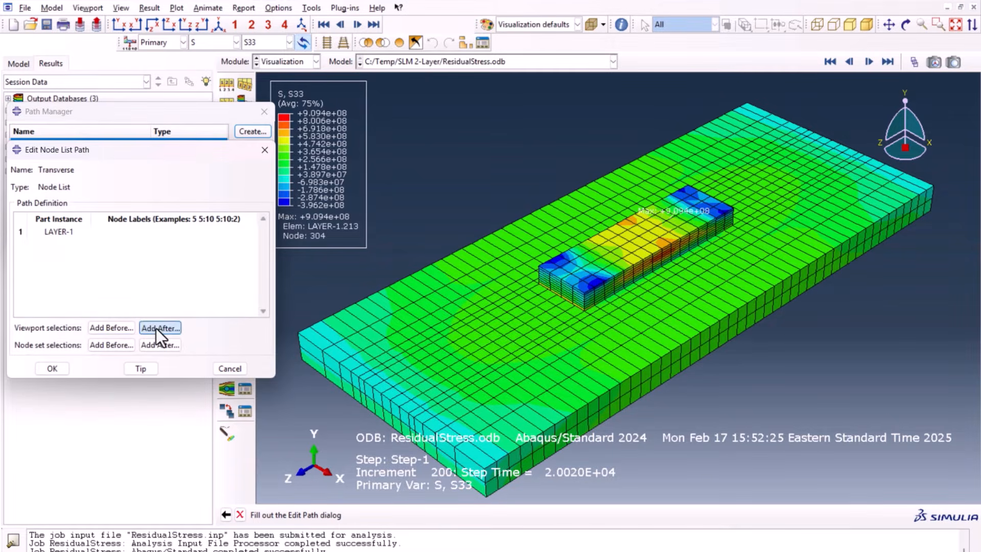
# - Start picking Transverse path nodes on the substrate beside the block's long side, leading to its base near mid-length
pyautogui.click(155, 328)
pyautogui.keyDown('ctrl'); pyautogui.keyDown('alt'); pyautogui.moveTo(496, 349); pyautogui.dragTo(583, 335); pyautogui.keyUp('alt'); pyautogui.keyUp('ctrl')
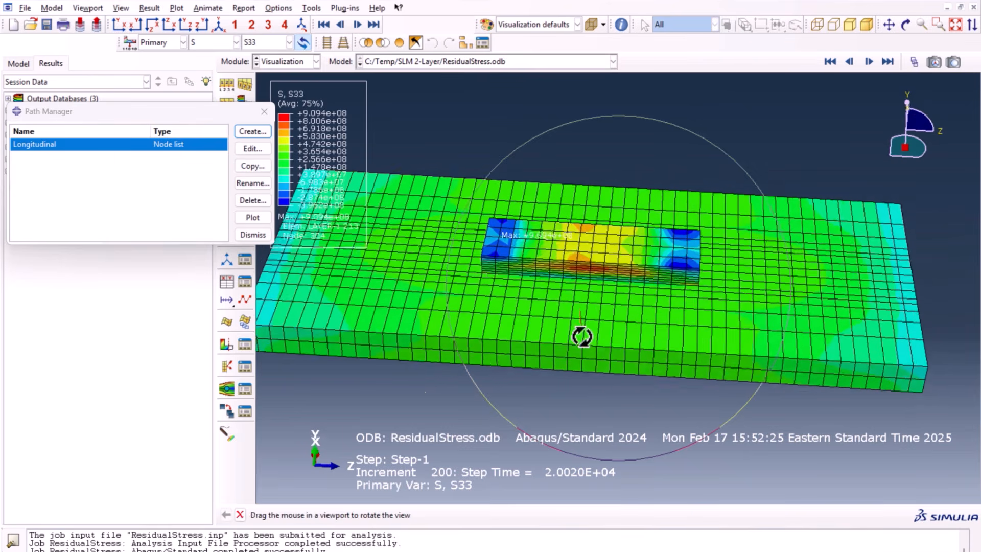
pyautogui.scroll(5, 591, 312)
pyautogui.keyDown('ctrl'); pyautogui.keyDown('alt'); pyautogui.moveTo(638, 296); pyautogui.dragTo(556, 240); pyautogui.keyUp('alt'); pyautogui.keyUp('ctrl')
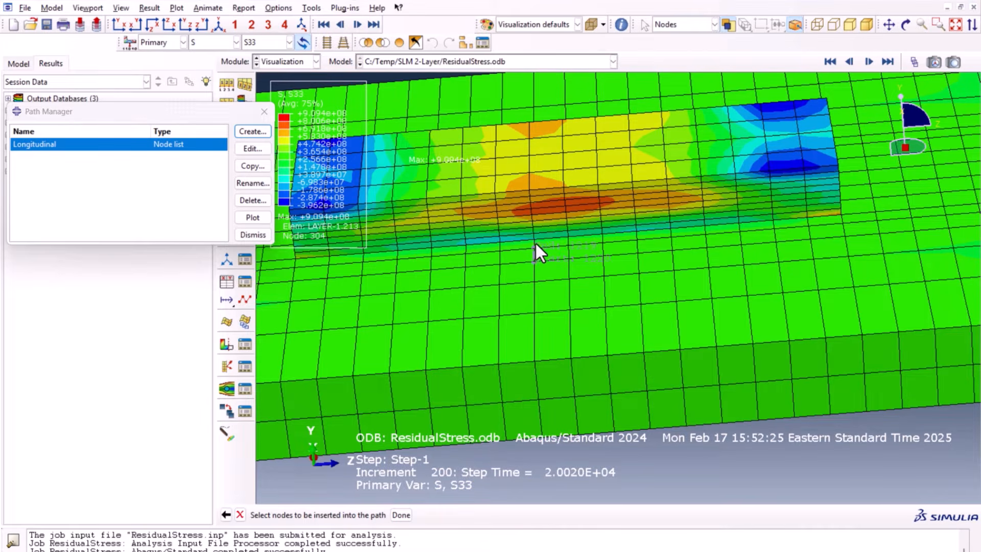
pyautogui.scroll(4, 535, 238)
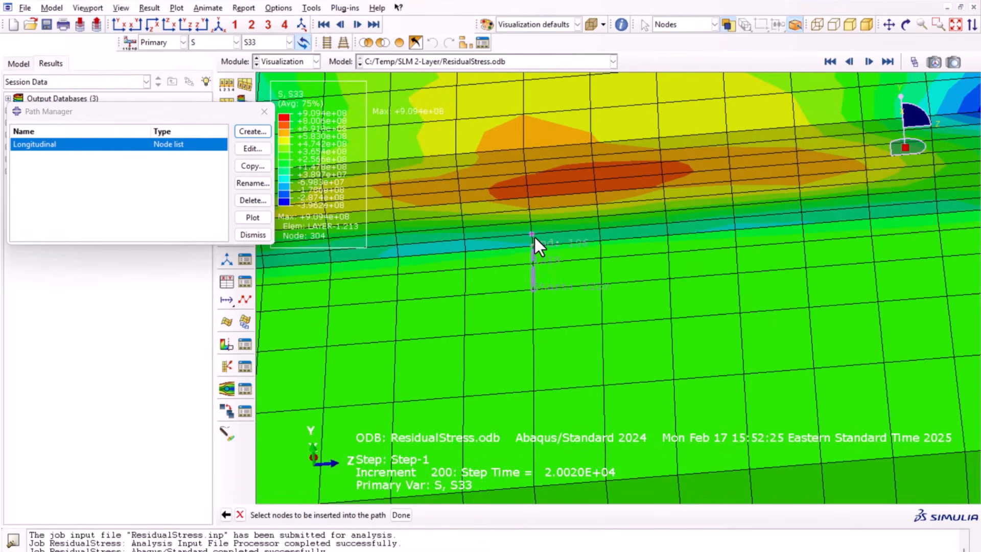
# - Add the nodes going up the block's long side face near mid-length and onto its top surface to the Transverse path
pyautogui.click(530, 220)
pyautogui.click(530, 207)
pyautogui.click(528, 197)
pyautogui.click(525, 173)
pyautogui.click(524, 161)
pyautogui.click(524, 149)
pyautogui.click(525, 115)
pyautogui.scroll(5, 531, 312)
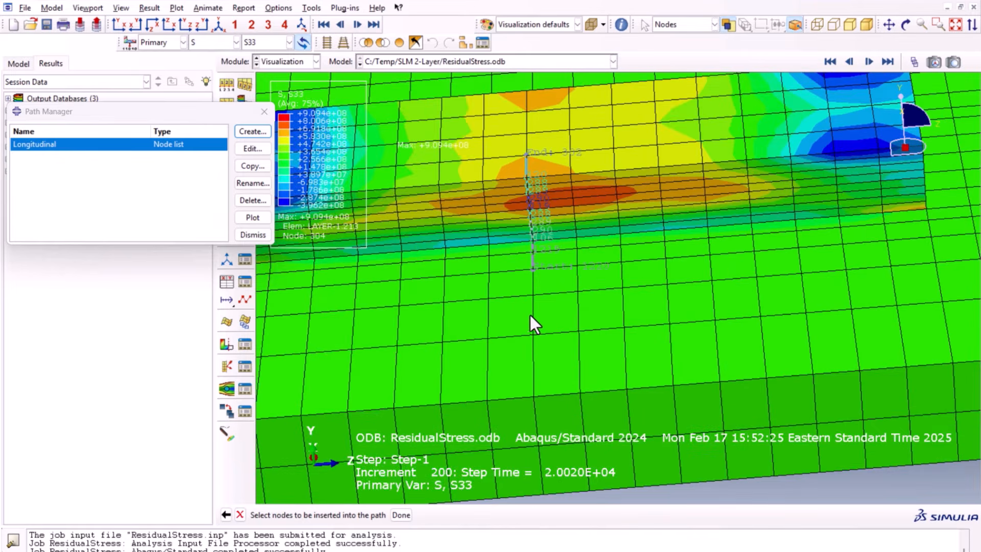
# - Continue the Transverse path node by node across the block's top surface to the opposite long edge
pyautogui.scroll(-5, 550, 180)
pyautogui.click(499, 182)
pyautogui.click(503, 146)
pyautogui.click(501, 113)
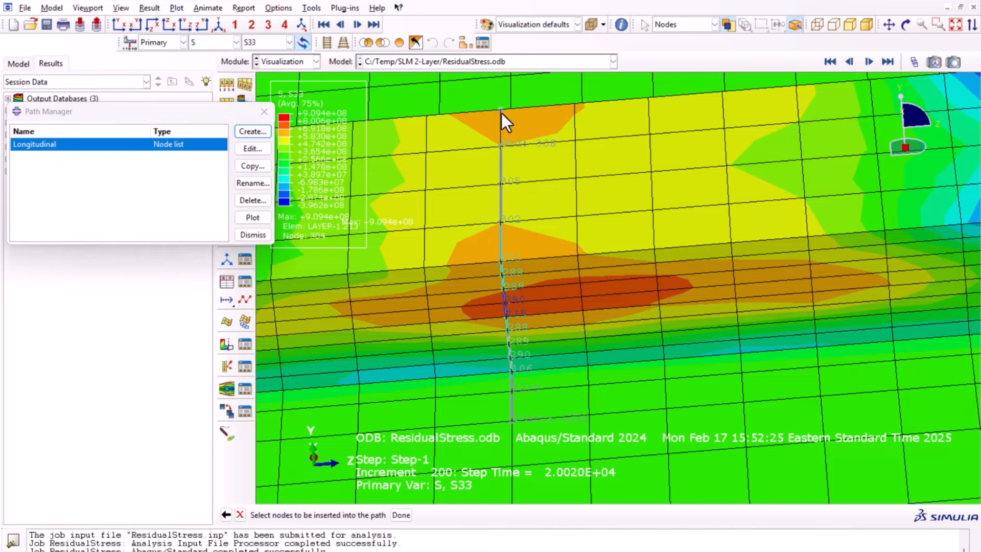
# - Add every node down the block's opposite long side face to its base to the Transverse path
pyautogui.keyDown('ctrl'); pyautogui.keyDown('alt'); pyautogui.moveTo(657, 223); pyautogui.dragTo(459, 292); pyautogui.keyUp('alt'); pyautogui.keyUp('ctrl')
pyautogui.keyDown('ctrl'); pyautogui.keyDown('alt'); pyautogui.moveTo(663, 193); pyautogui.dragTo(440, 220); pyautogui.keyUp('alt'); pyautogui.keyUp('ctrl')
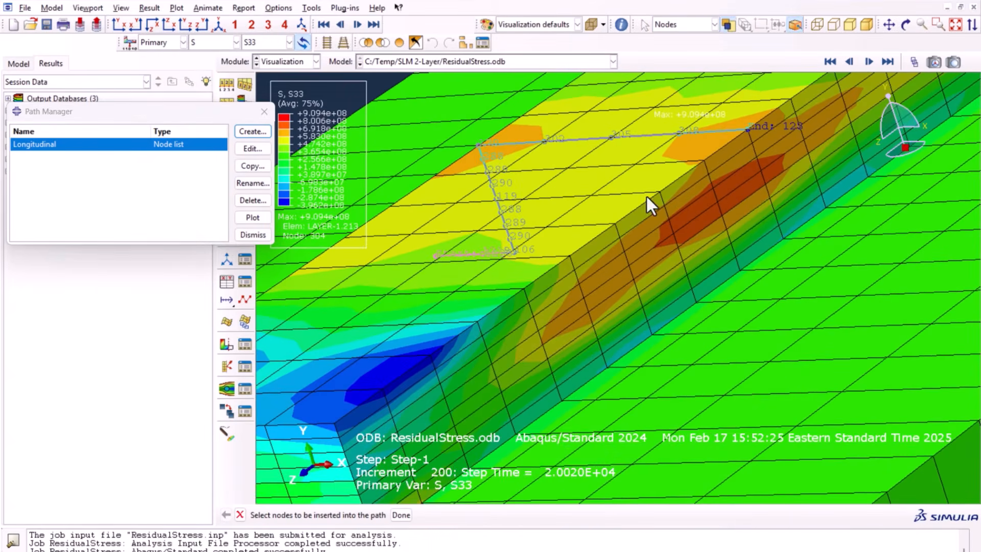
pyautogui.scroll(2, 716, 169)
pyautogui.scroll(-4, 705, 161)
pyautogui.click(663, 171)
pyautogui.click(668, 189)
pyautogui.click(676, 209)
pyautogui.click(683, 226)
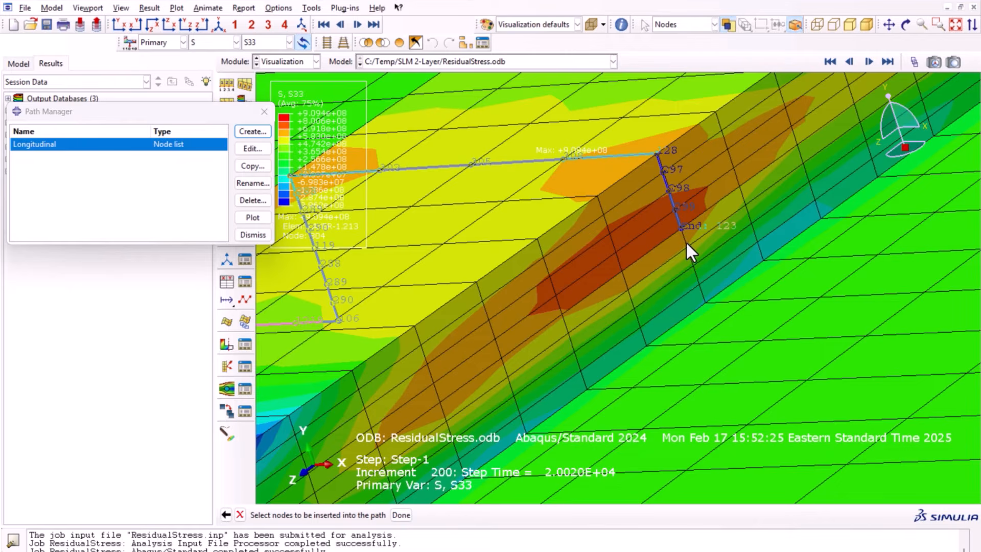
pyautogui.click(687, 247)
pyautogui.click(694, 264)
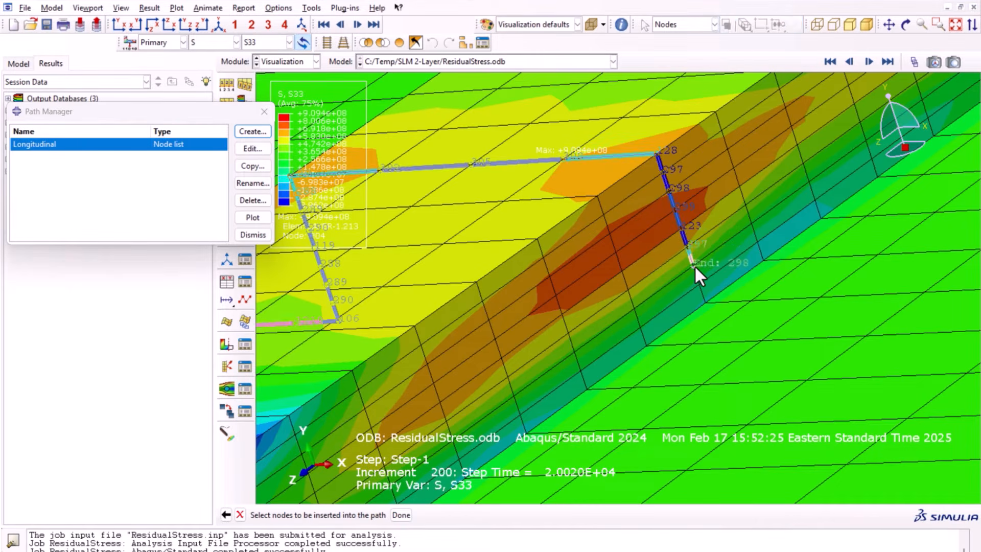
pyautogui.click(700, 283)
pyautogui.click(707, 302)
# - Extend the Transverse path across the substrate from the block's base to the substrate's long outer edge
pyautogui.click(752, 301)
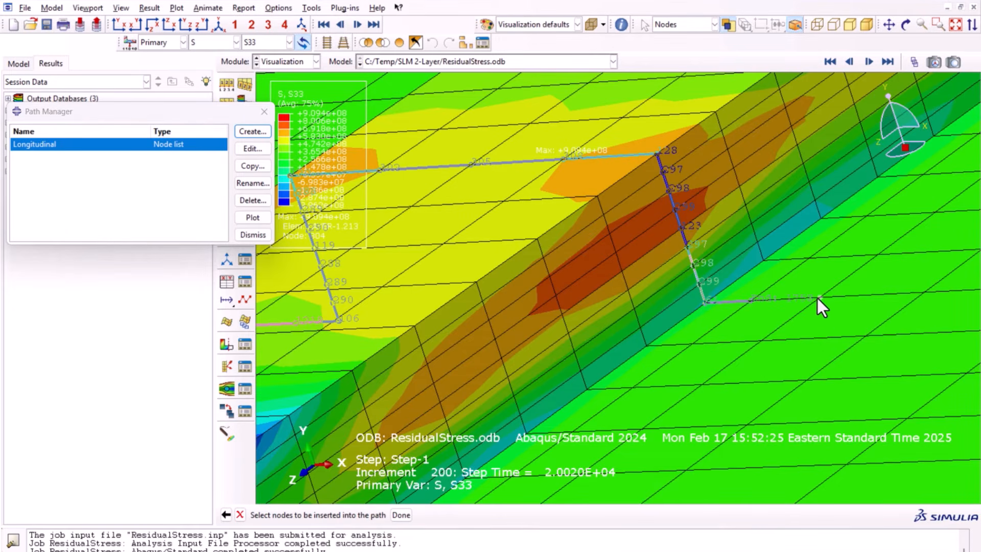
pyautogui.scroll(-3, 687, 318)
pyautogui.scroll(5, 787, 302)
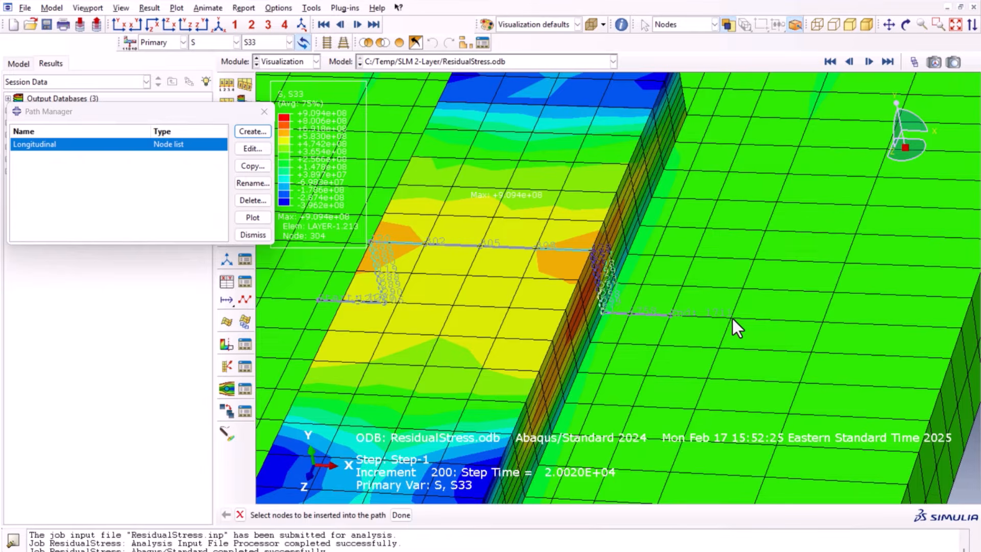
pyautogui.click(731, 318)
pyautogui.click(825, 321)
pyautogui.scroll(-2, 658, 294)
pyautogui.click(894, 321)
pyautogui.scroll(-2, 754, 285)
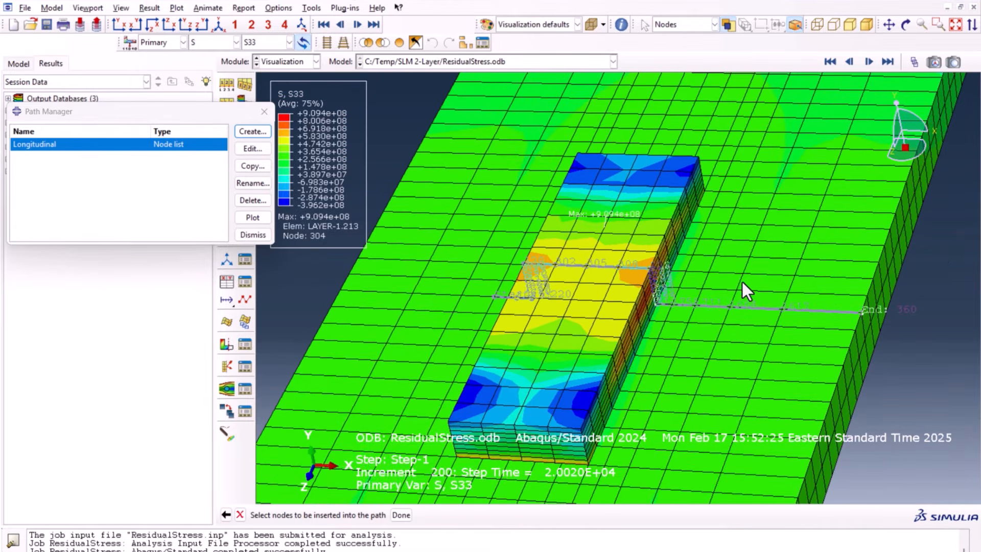
# - Finish and accept the Transverse node list path, close the path manager, and return the model to the isometric view
pyautogui.middleClick(659, 260)
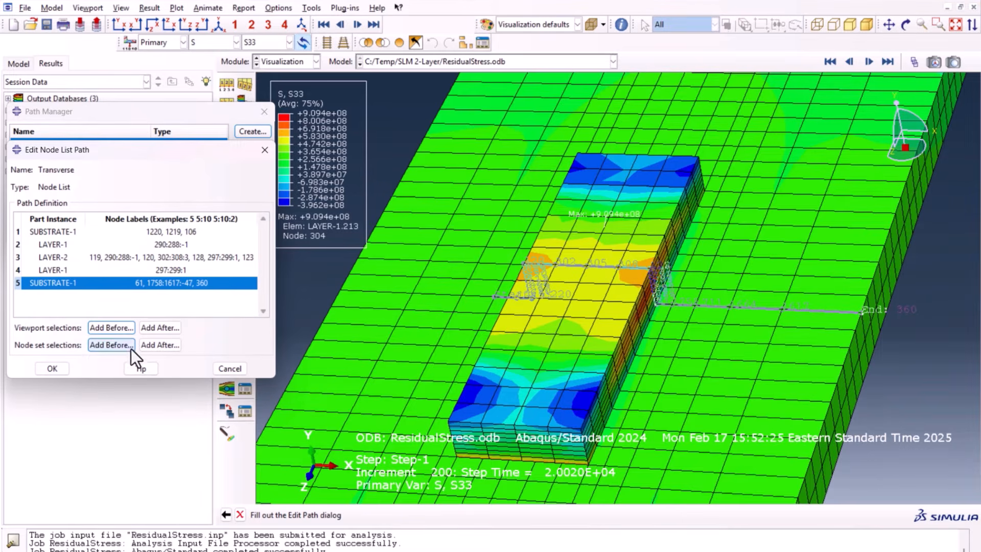
pyautogui.click(56, 370)
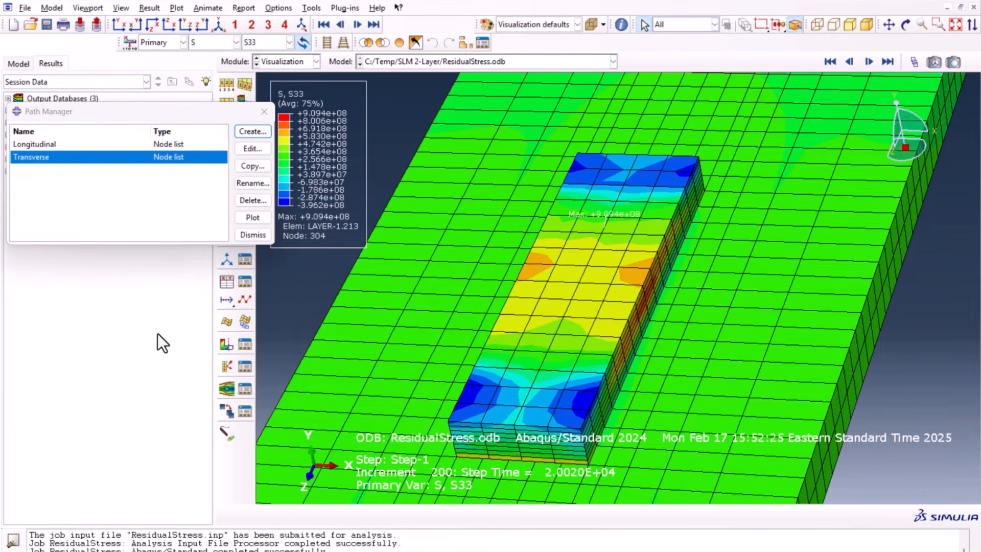
pyautogui.click(264, 112)
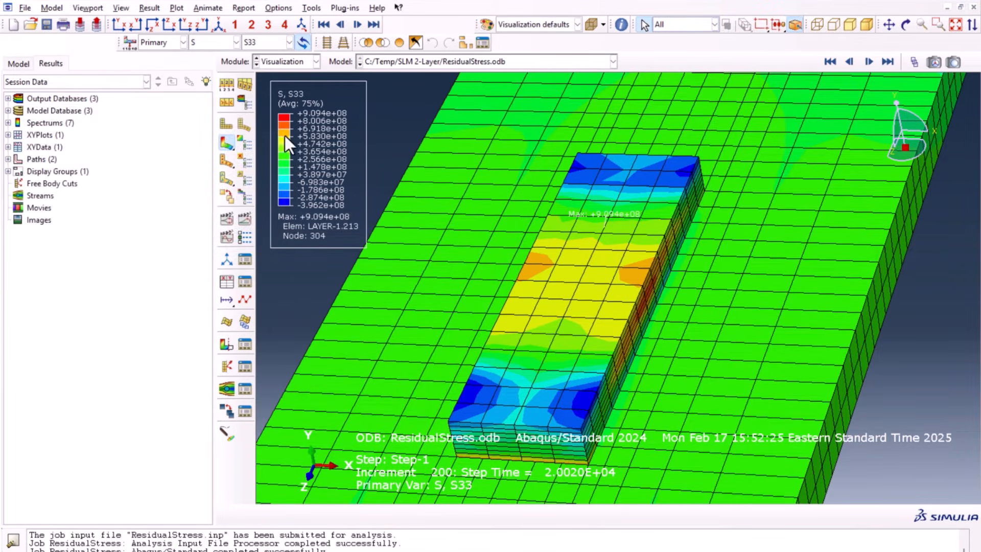
pyautogui.click(218, 24)
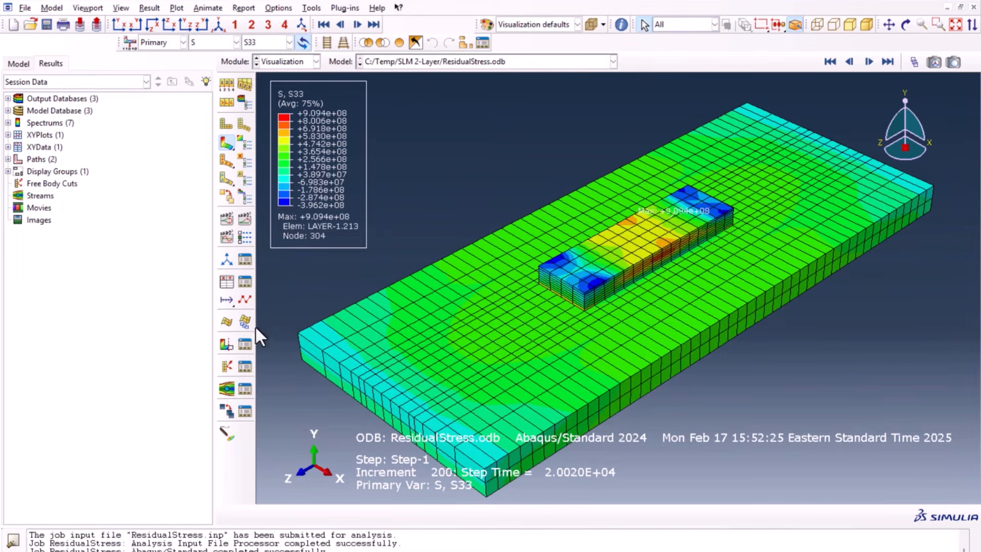
# - Create XY data from the Transverse path and plot S33 against true distance, keeping the curve clear of the dialog
pyautogui.click(229, 284)
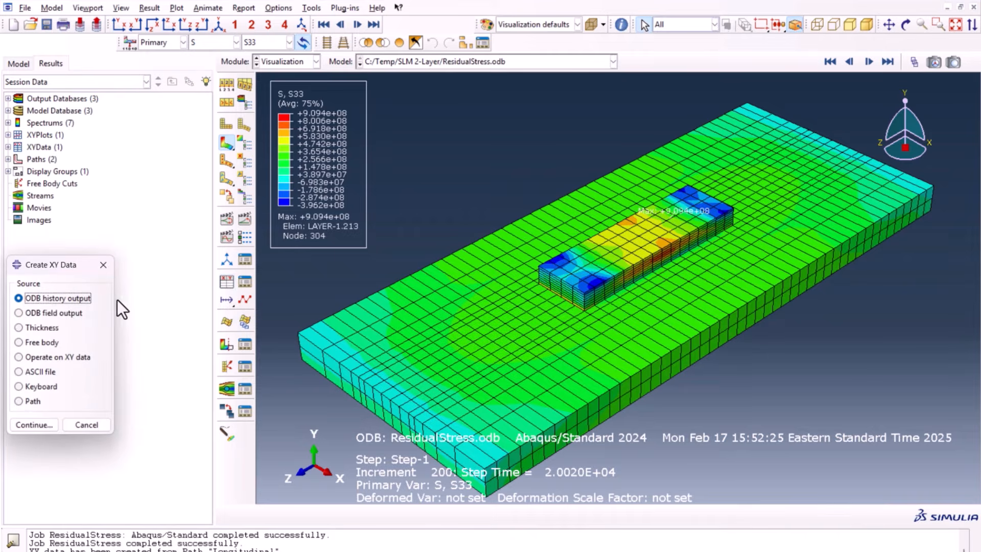
pyautogui.click(18, 401)
pyautogui.click(33, 425)
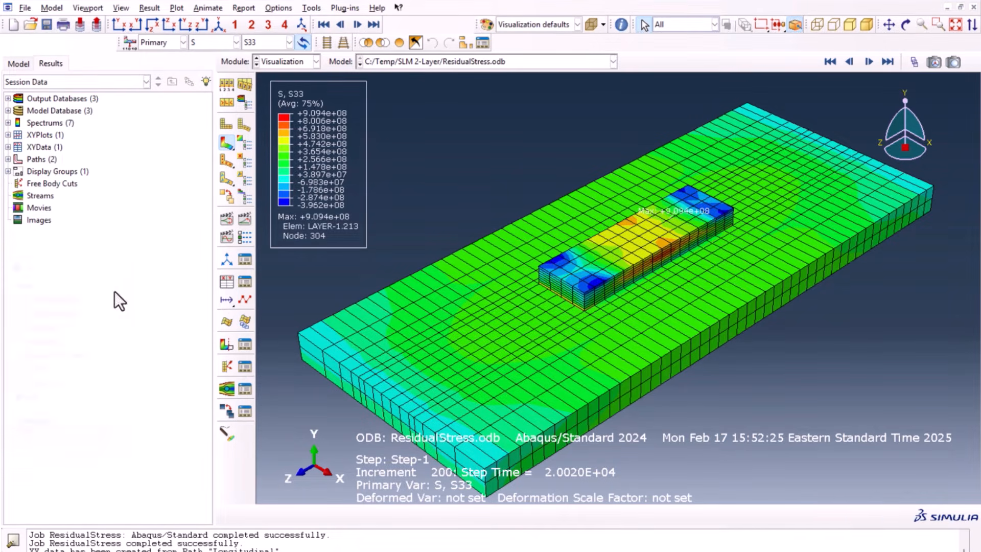
pyautogui.click(230, 105)
pyautogui.click(222, 134)
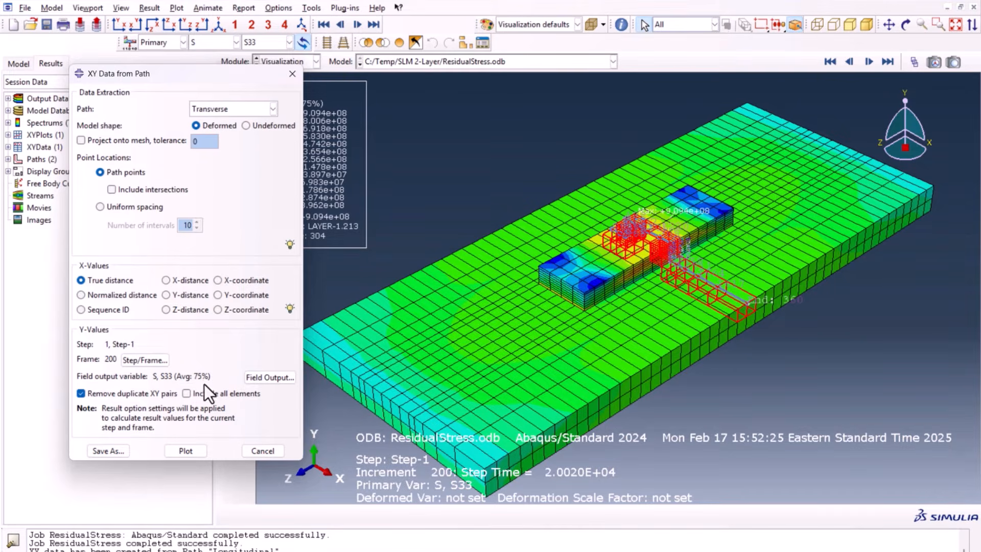
pyautogui.click(186, 451)
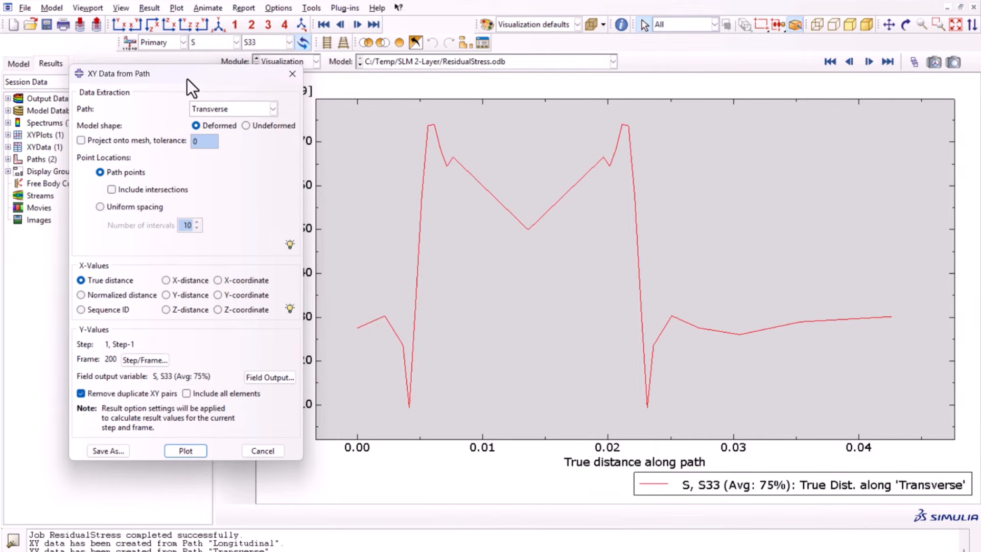
pyautogui.moveTo(188, 79); pyautogui.dragTo(167, 79)
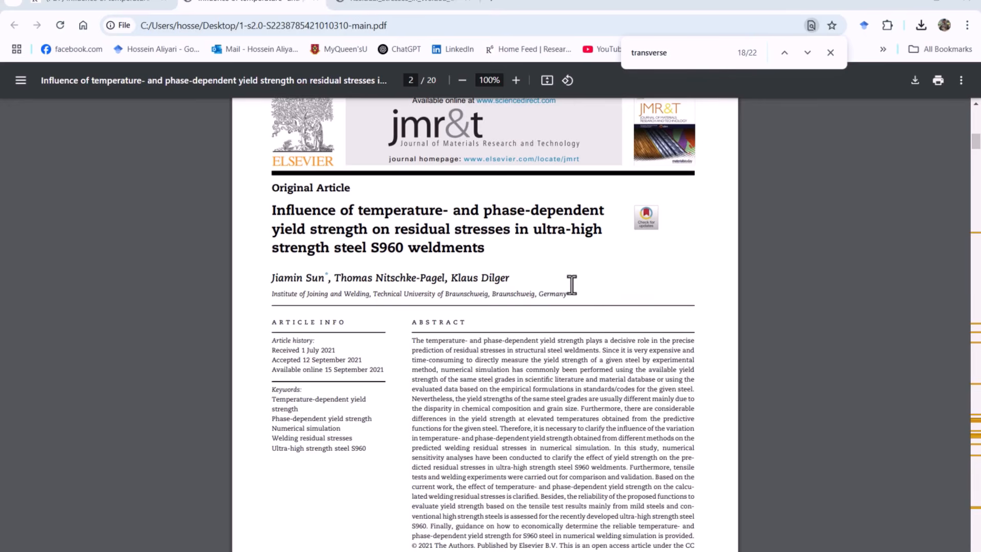
# - Switch to the browser, examine the residual stress distribution figures in the two welding papers, and return to Abaqus
pyautogui.scroll(-1, 569, 289)
pyautogui.scroll(-18, 569, 289)
pyautogui.moveTo(976, 184); pyautogui.dragTo(980, 356)
pyautogui.scroll(3, 928, 348)
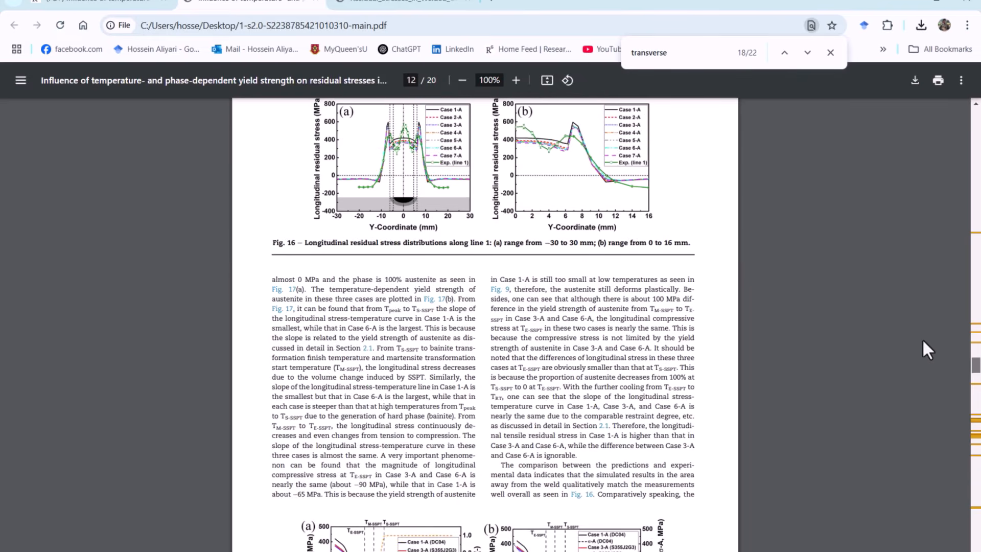
pyautogui.moveTo(974, 369); pyautogui.dragTo(974, 394)
pyautogui.hotkey('ctrl', 'Tab')
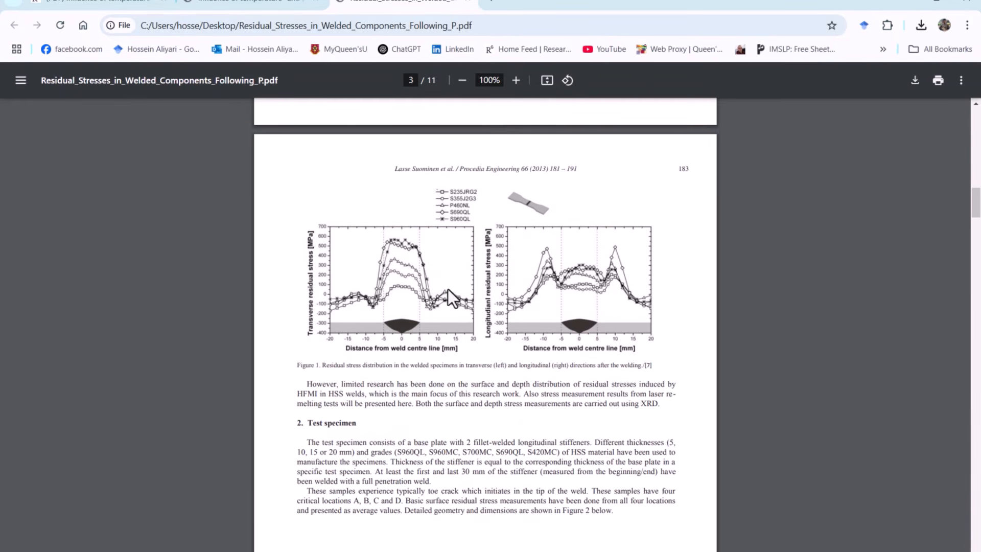
pyautogui.moveTo(708, 549)
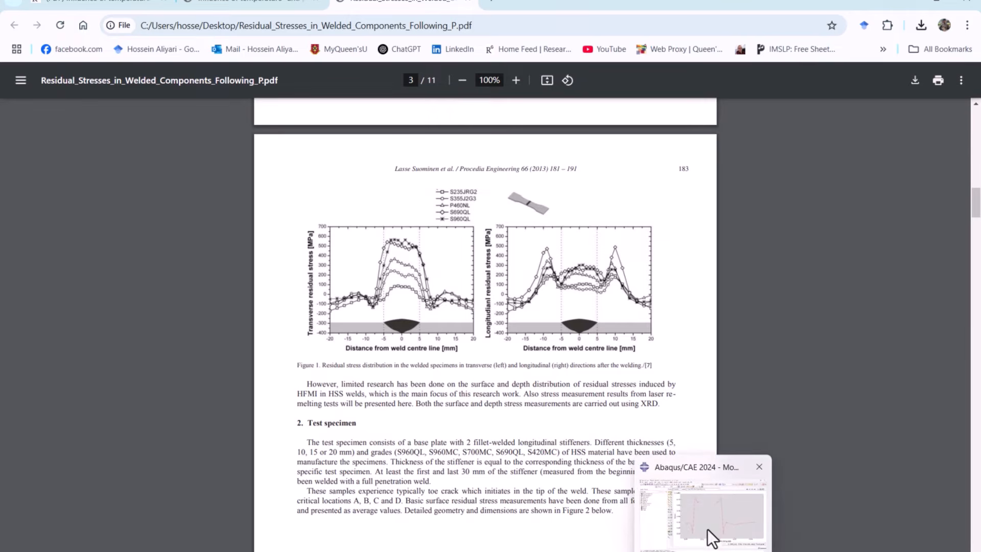
pyautogui.click(707, 529)
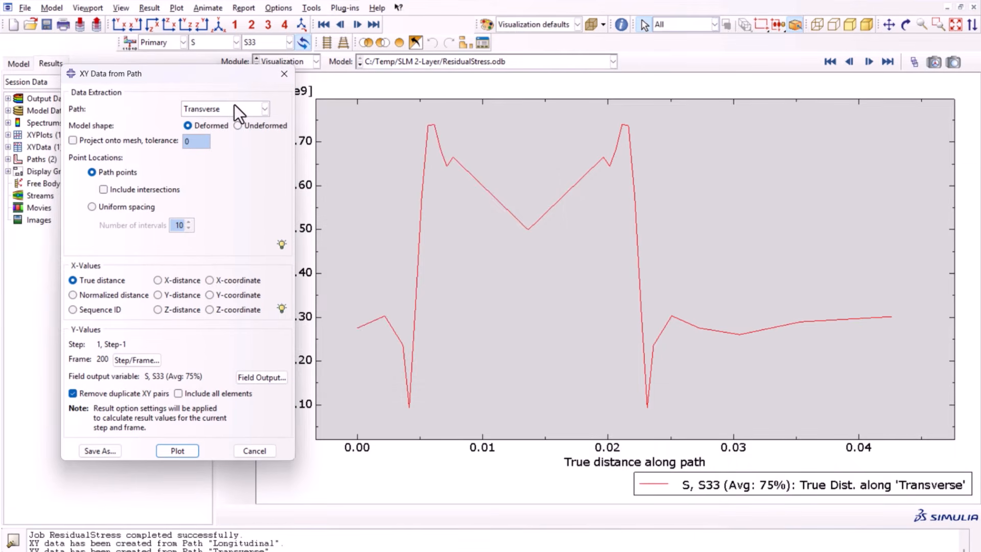
# - Change the field output to stress component S11 and plot it along the Transverse path
pyautogui.click(231, 109)
pyautogui.click(231, 136)
pyautogui.click(261, 377)
pyautogui.click(189, 344)
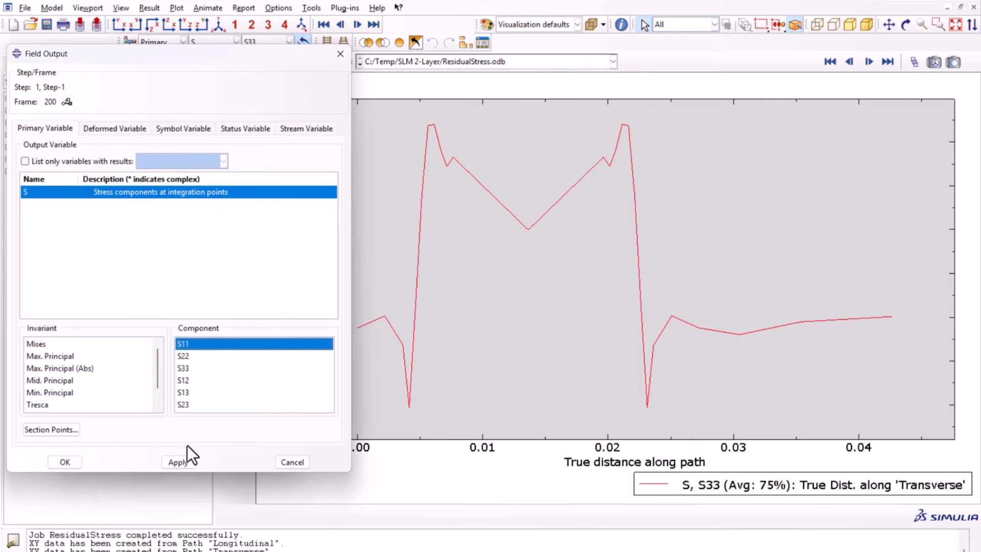
pyautogui.click(179, 461)
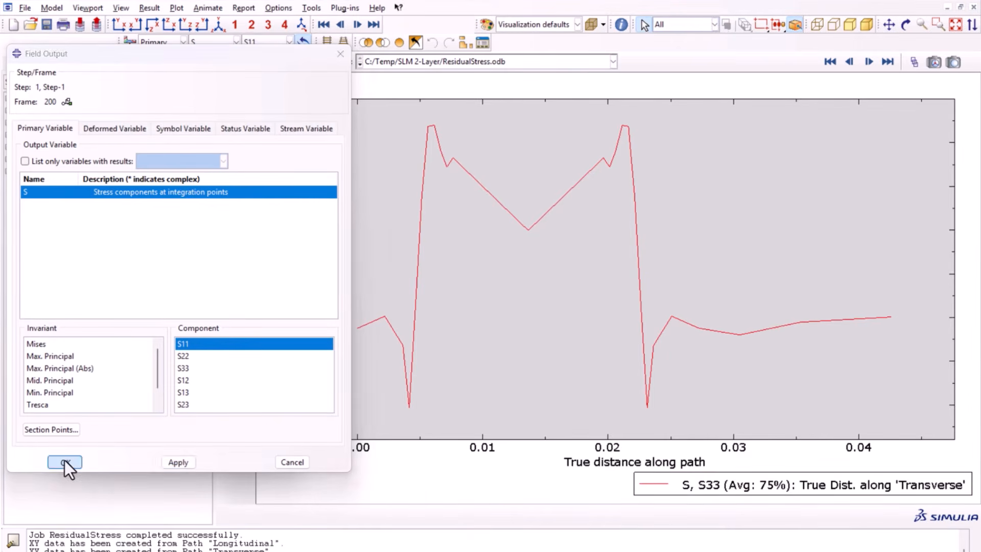
pyautogui.click(64, 462)
pyautogui.click(172, 450)
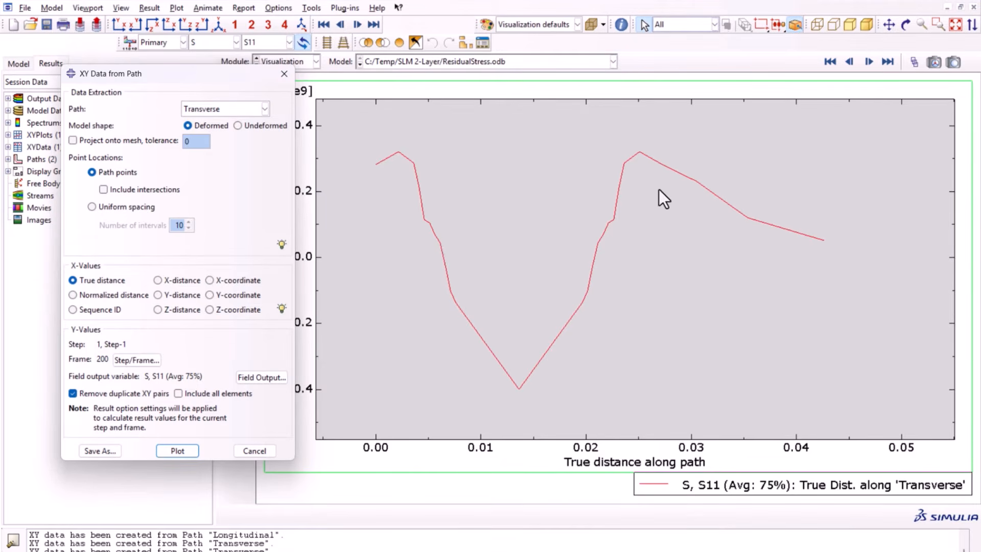
# - Change the field output to Mises stress and plot it along the Transverse path
pyautogui.click(254, 380)
pyautogui.click(97, 345)
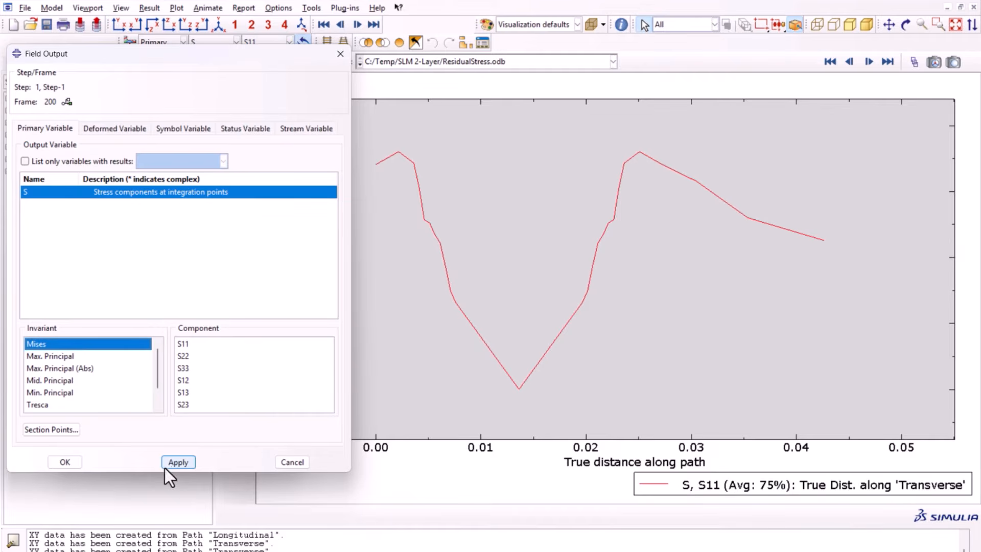
pyautogui.click(77, 462)
pyautogui.click(192, 449)
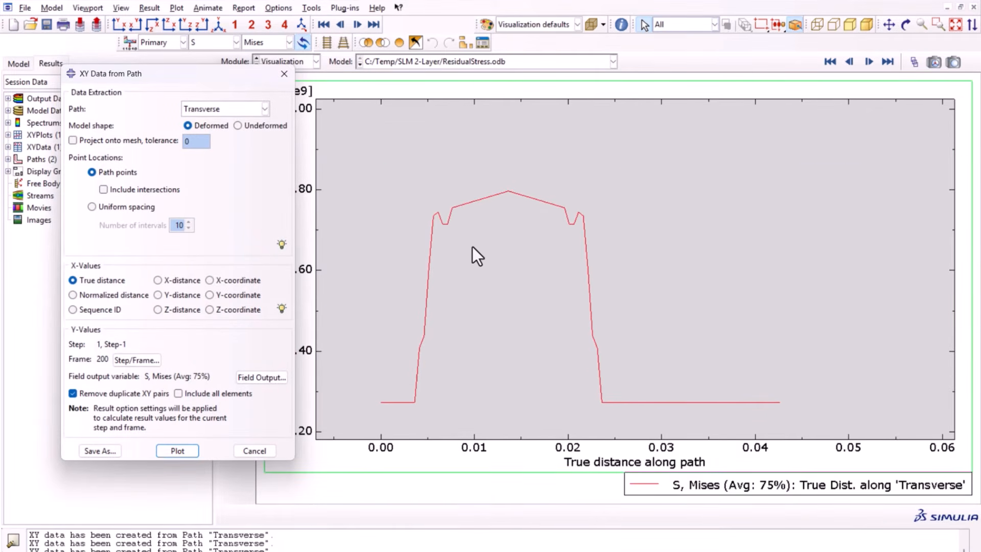
# - Switch the XY data source to the Longitudinal path and plot the Mises stress along it
pyautogui.click(241, 109)
pyautogui.click(239, 124)
pyautogui.click(177, 450)
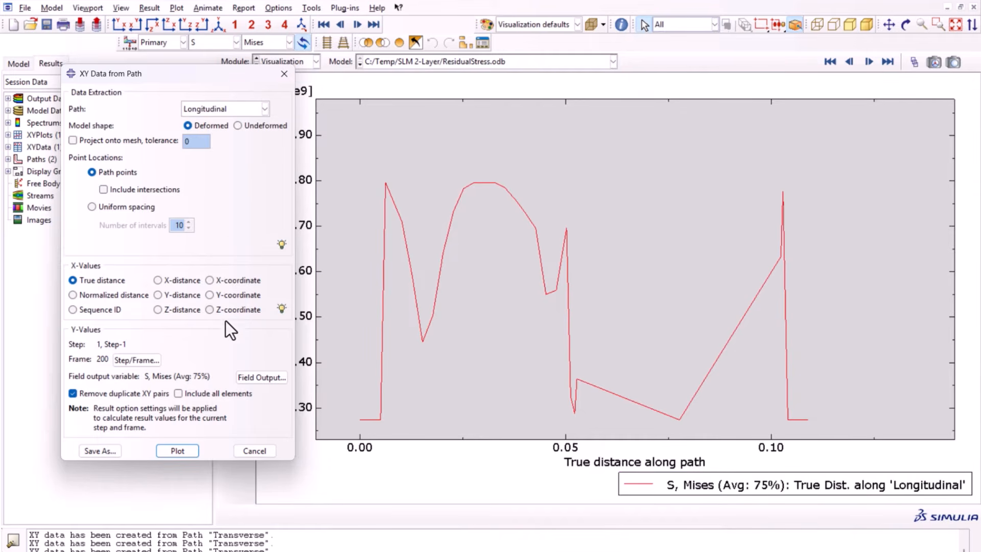
# - Change the field output to stress component S11 and plot it along the Longitudinal path
pyautogui.click(262, 376)
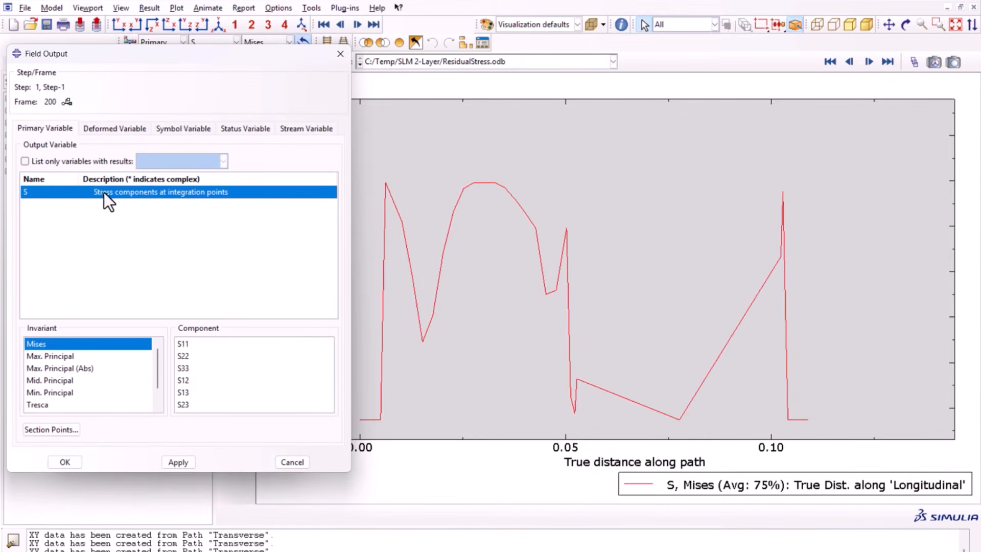
pyautogui.click(182, 344)
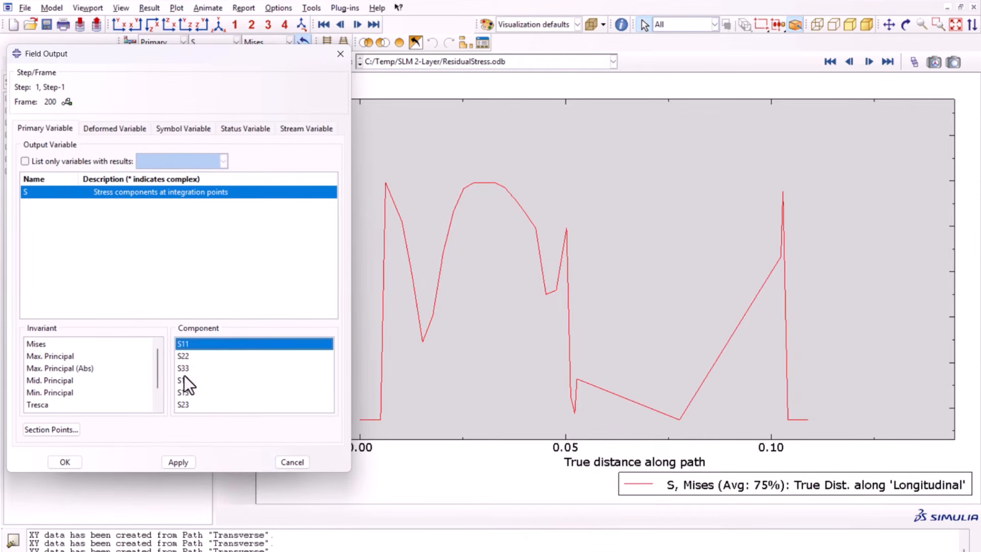
pyautogui.click(178, 462)
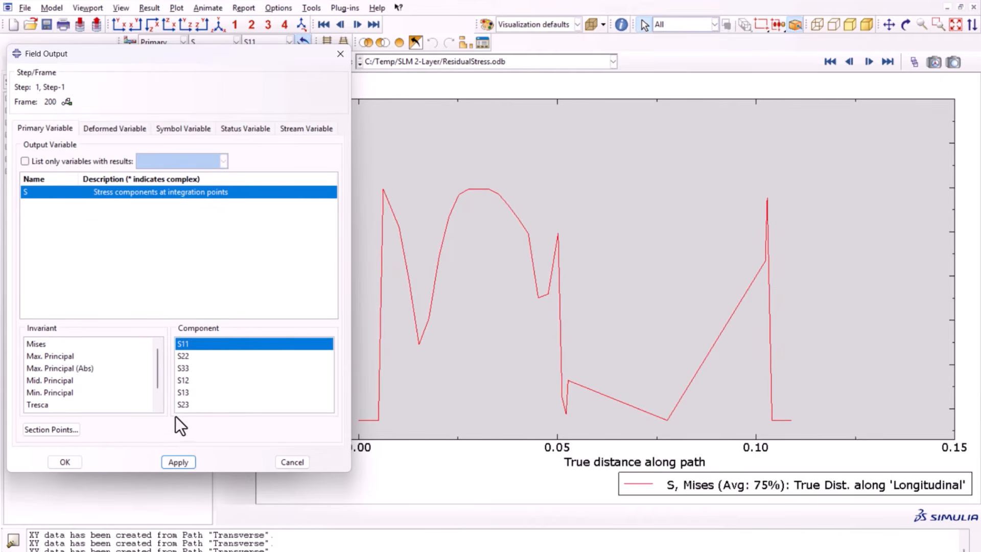
pyautogui.click(81, 459)
pyautogui.click(174, 449)
# - Switch to Visual Studio and examine the heat input parameters section of Goldak.for
pyautogui.scroll(-2, 419, 284)
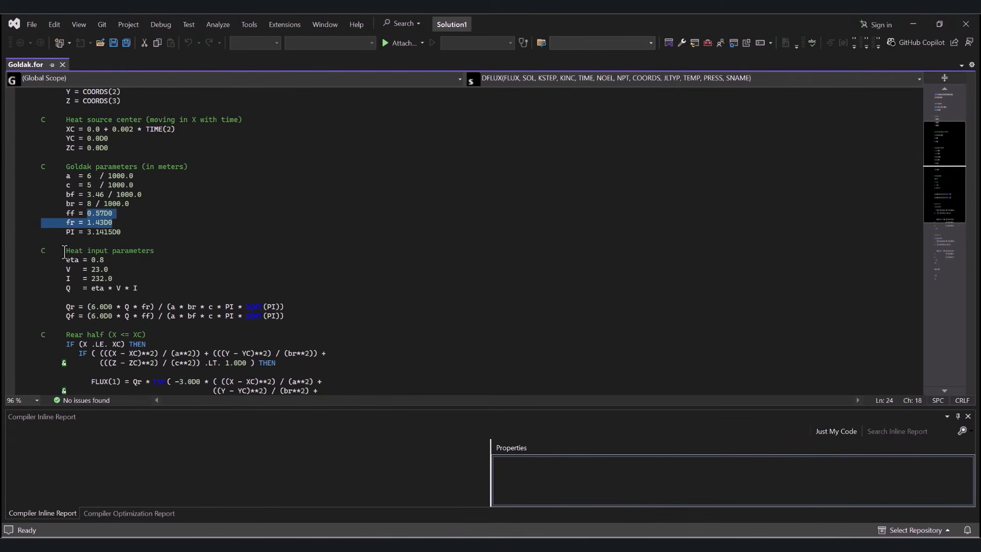
pyautogui.moveTo(65, 252); pyautogui.dragTo(153, 253)
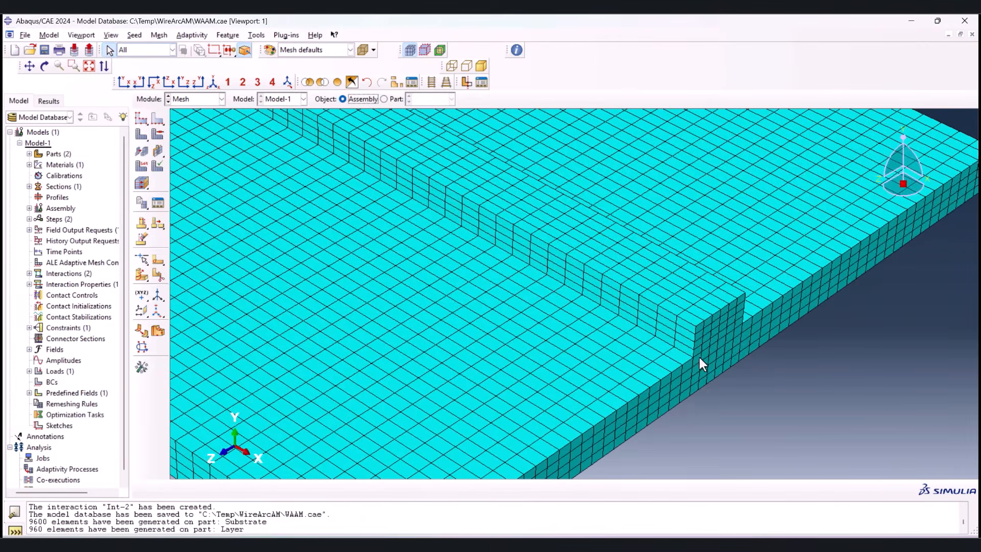
# - Switch to Abaqus, plot the NT11 temperature histories of the picked WAAM nodes, and move the extraction dialog off the curves
pyautogui.scroll(5, 698, 355)
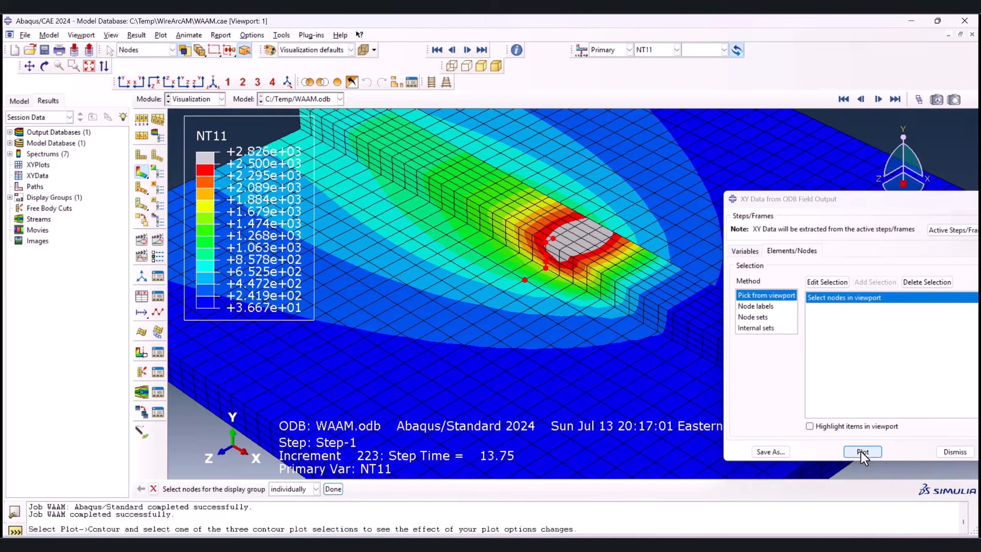
pyautogui.click(862, 452)
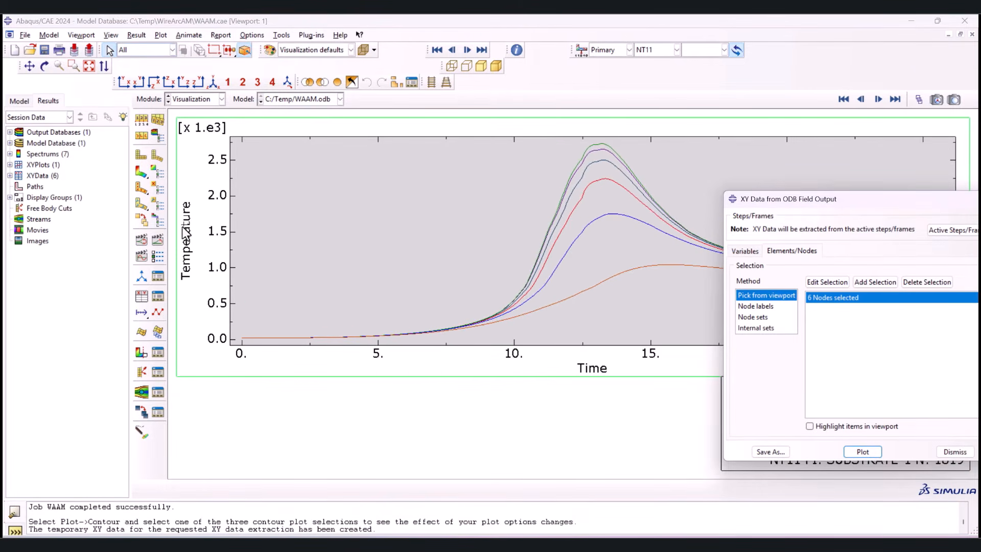
pyautogui.moveTo(862, 203); pyautogui.dragTo(834, 461)
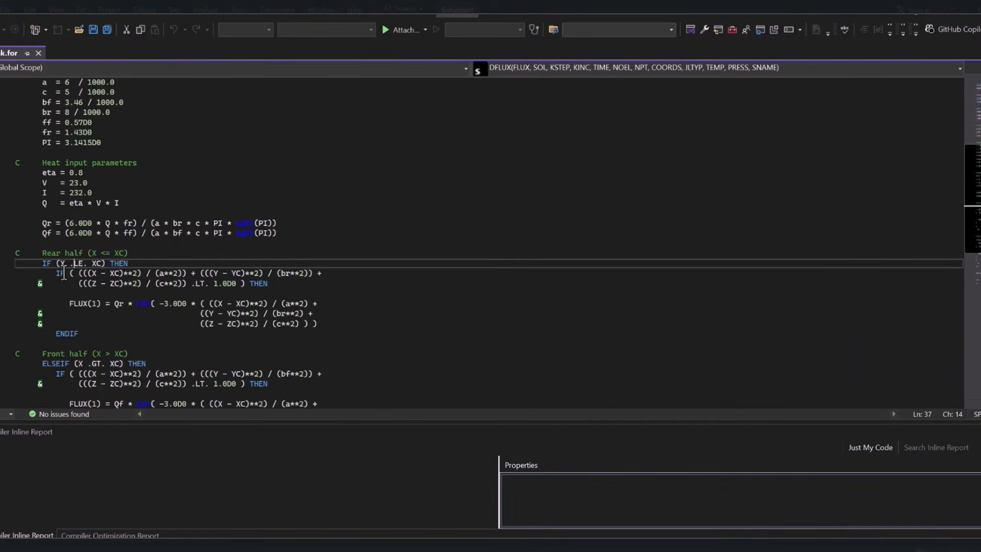
# - Switch to Visual Studio and examine the rear-half ellipsoid condition and its FLUX(1) expression in the Goldak subroutine
pyautogui.moveTo(64, 274); pyautogui.dragTo(269, 284)
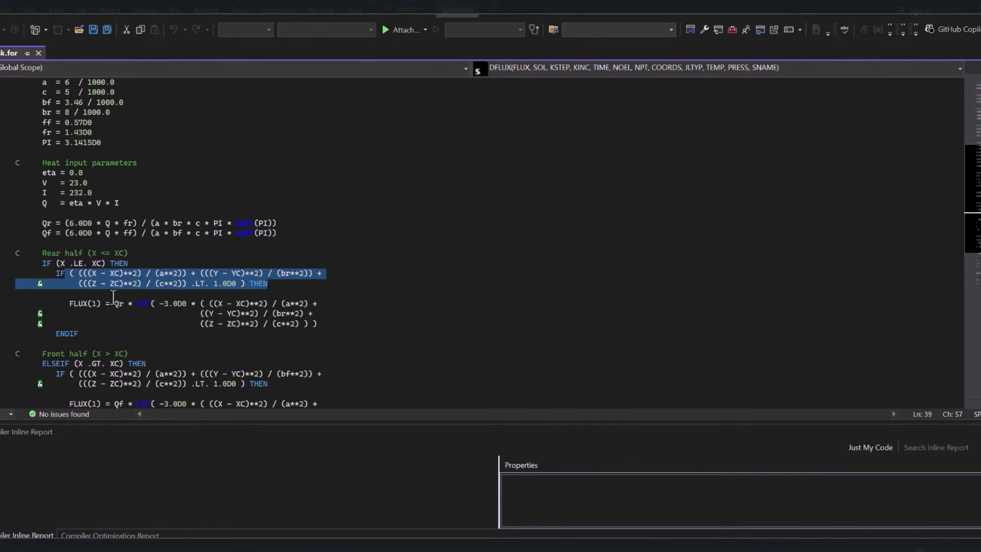
pyautogui.doubleClick(78, 303)
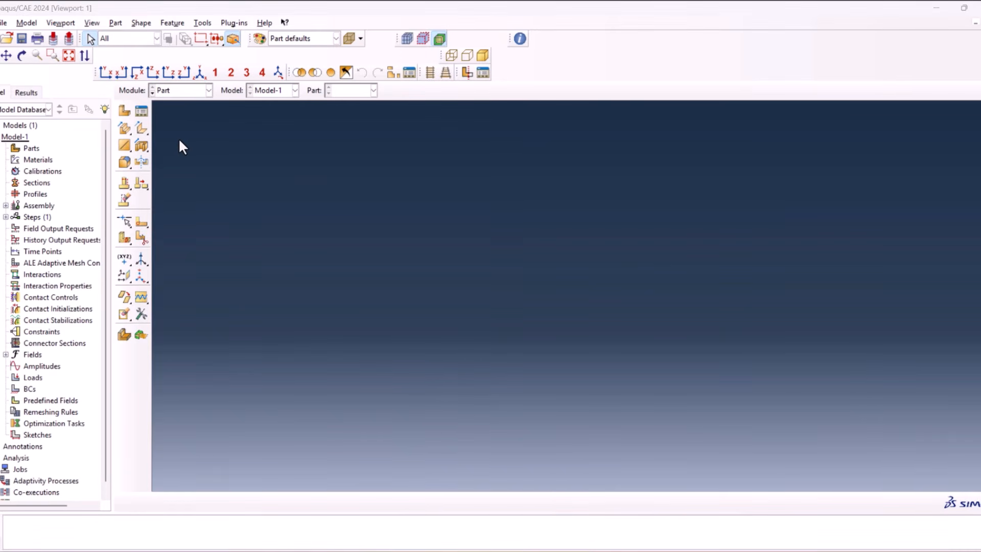
# - Switch to Abaqus and create a 3D deformable solid extrusion part named Substrate with an approximate size of 0.2
pyautogui.click(125, 112)
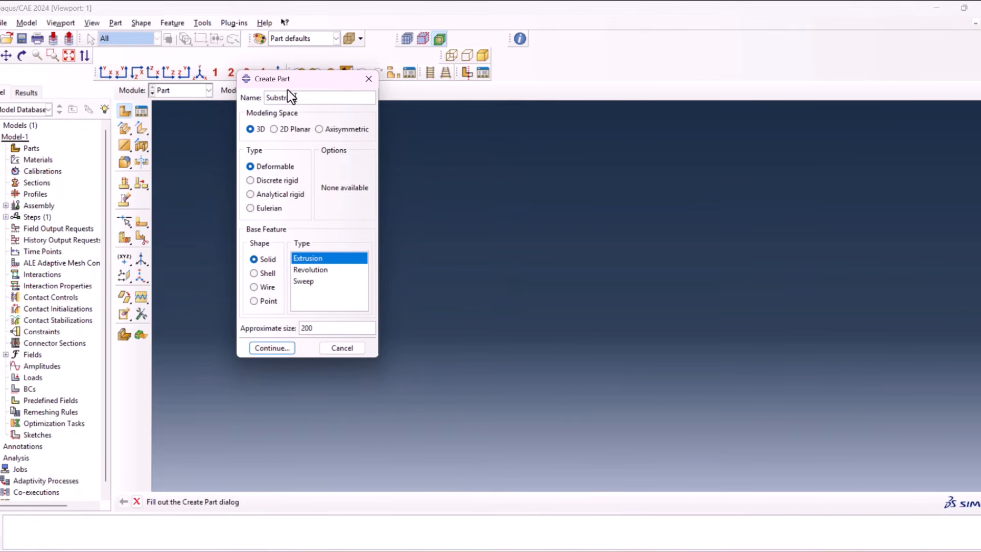
pyautogui.write('Substrate')
pyautogui.doubleClick(324, 327)
pyautogui.press('Num_Lock')
pyautogui.write('0.2')
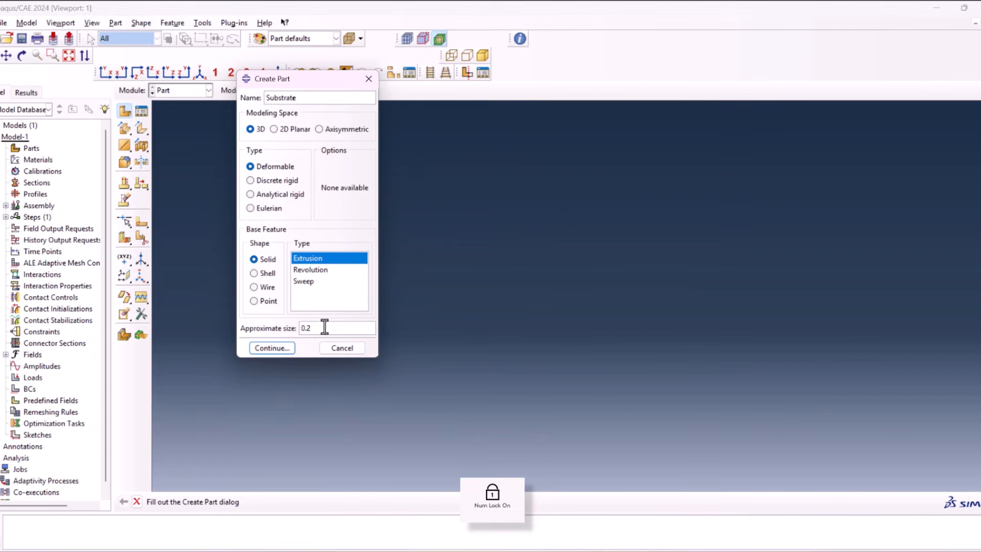
pyautogui.click(280, 347)
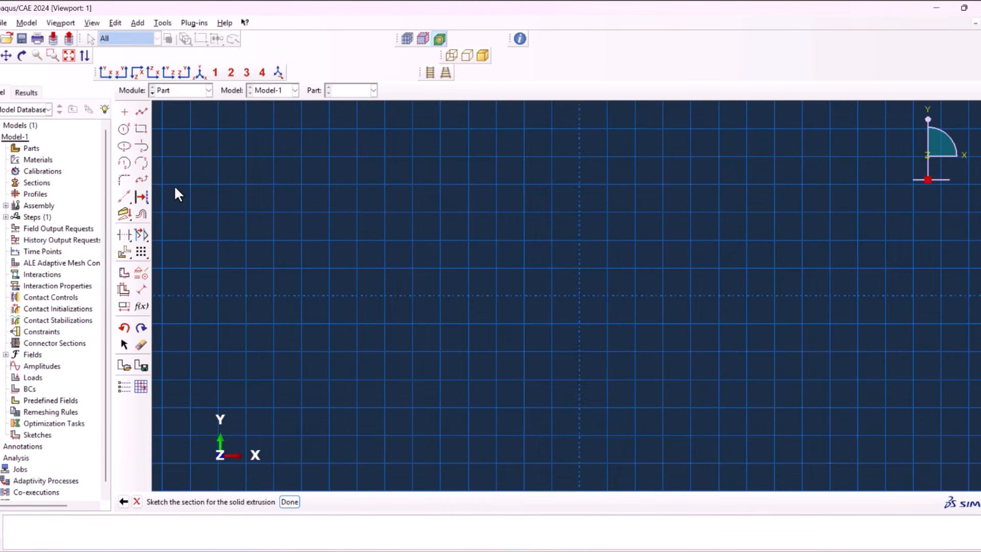
# - Sketch a rectangle about 0.05 wide and 0.01 high, centered on the origin, as the substrate's extrusion section
pyautogui.click(142, 130)
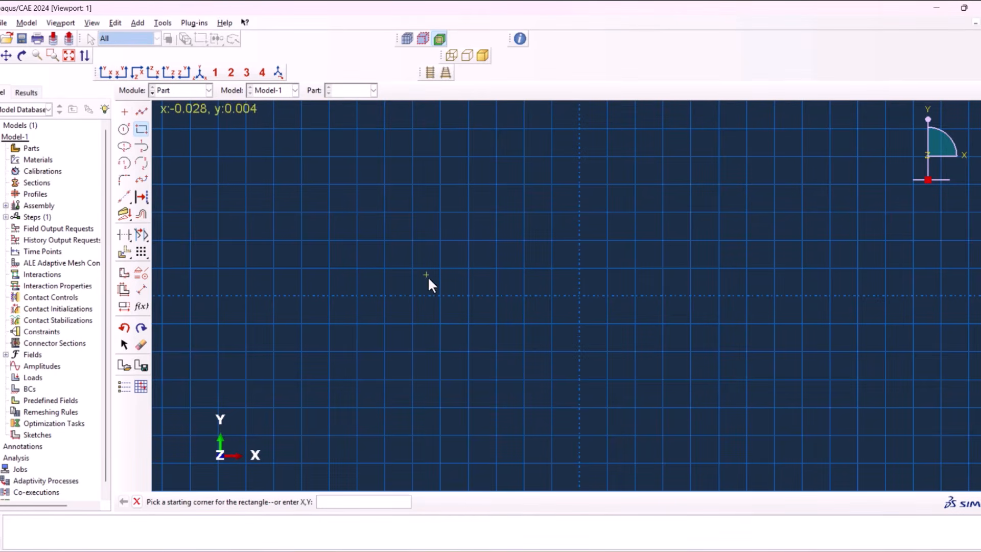
pyautogui.click(439, 268)
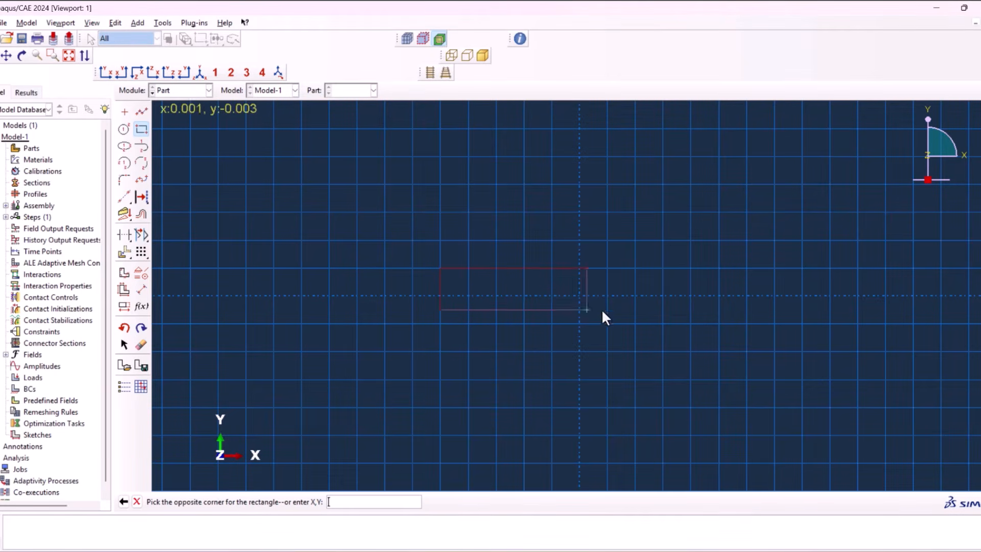
pyautogui.click(720, 323)
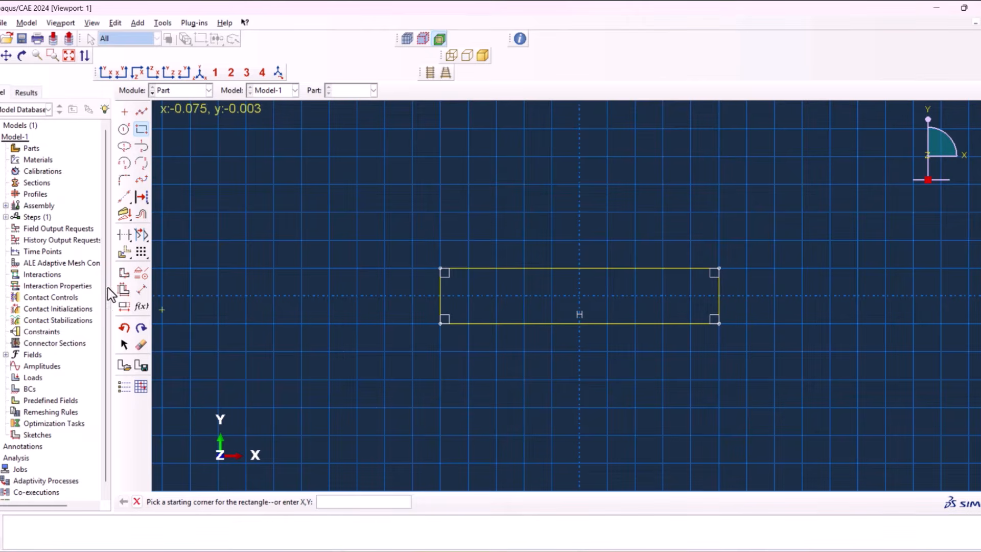
# - Dimension the substrate rectangle to a height of 0.0025 and a width of 0.05
pyautogui.click(142, 290)
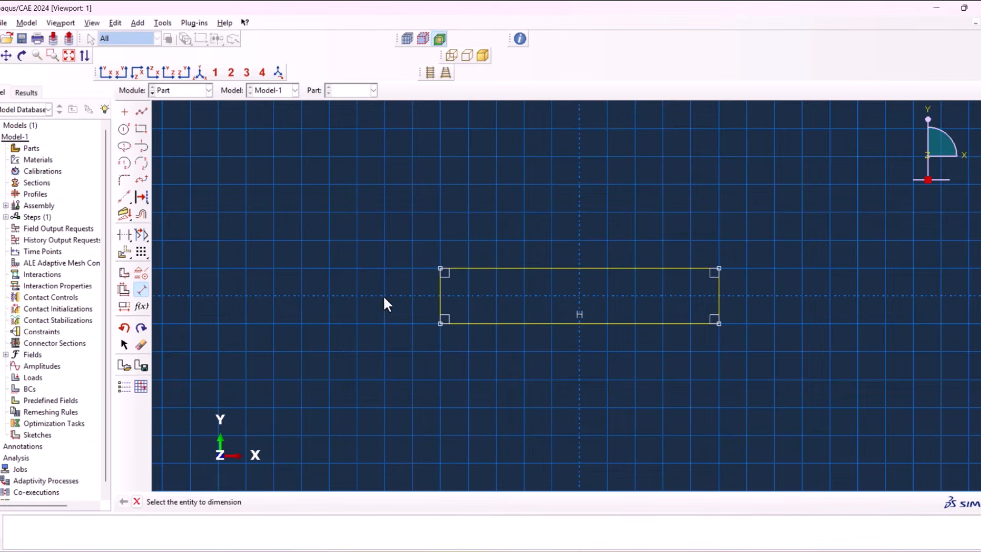
pyautogui.click(441, 291)
pyautogui.click(347, 281)
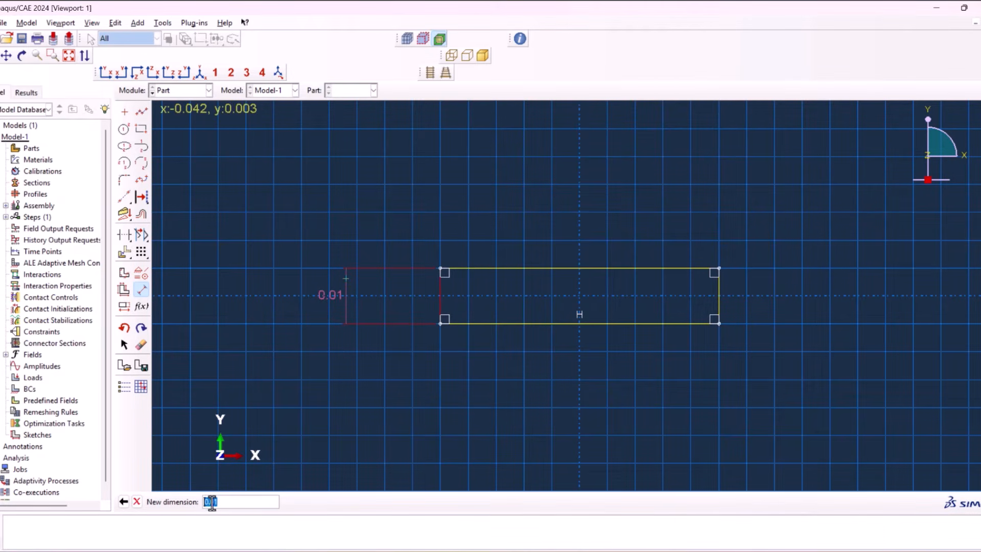
pyautogui.moveTo(213, 501); pyautogui.dragTo(224, 503)
pyautogui.write('02')
pyautogui.press('Return')
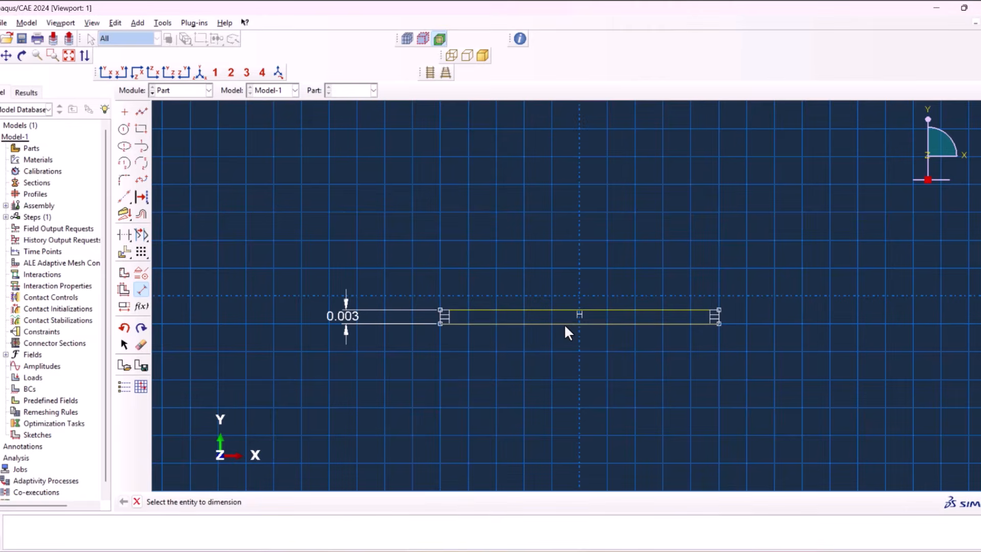
pyautogui.click(565, 323)
pyautogui.click(562, 358)
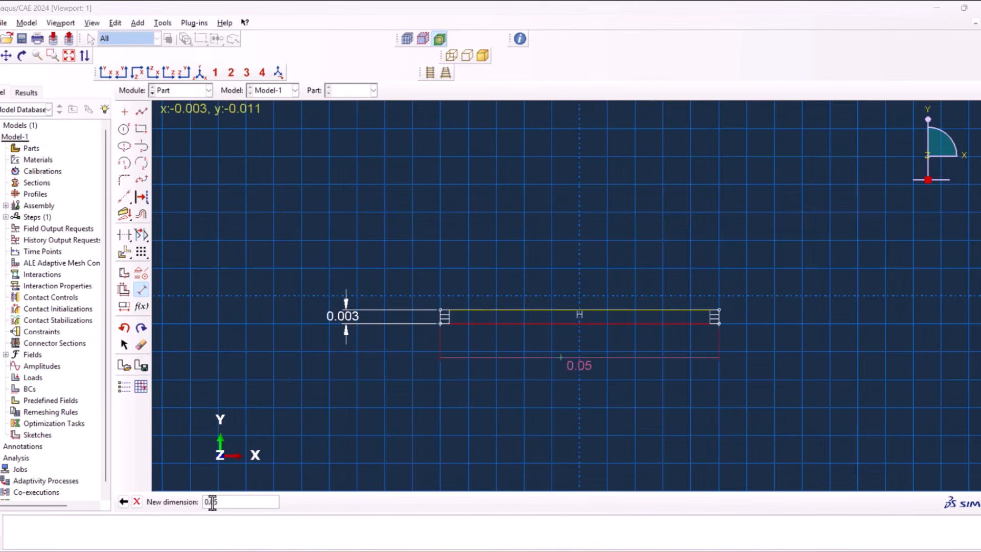
pyautogui.press('Return')
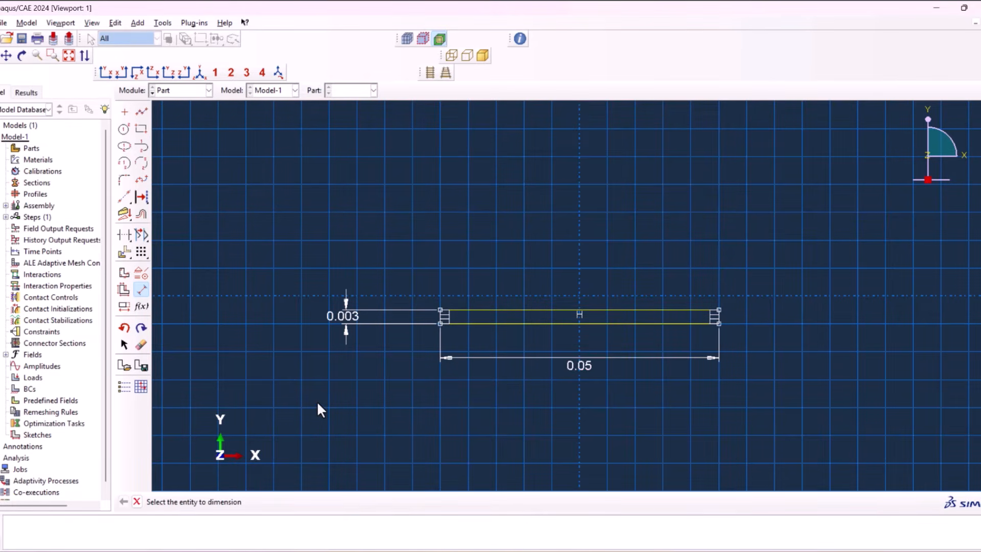
pyautogui.press('Escape')
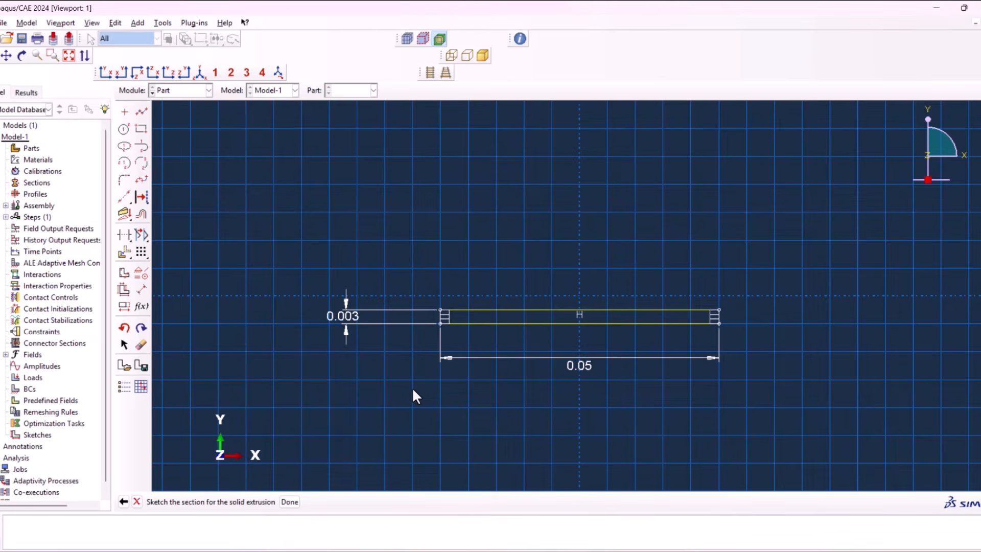
# - Finish the substrate section sketch and extrude it to a depth of 0.05
pyautogui.click(290, 502)
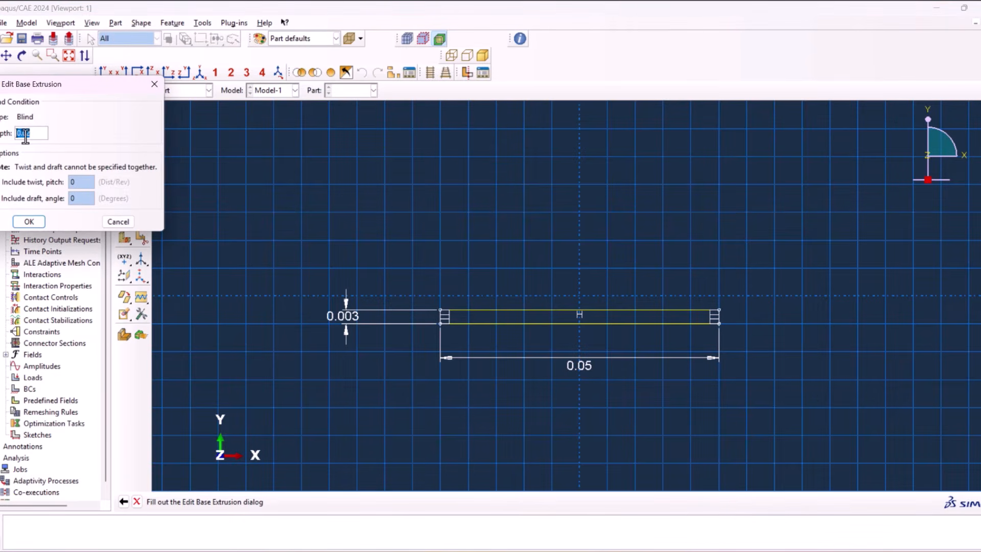
pyautogui.moveTo(26, 136); pyautogui.dragTo(37, 134)
pyautogui.click(29, 224)
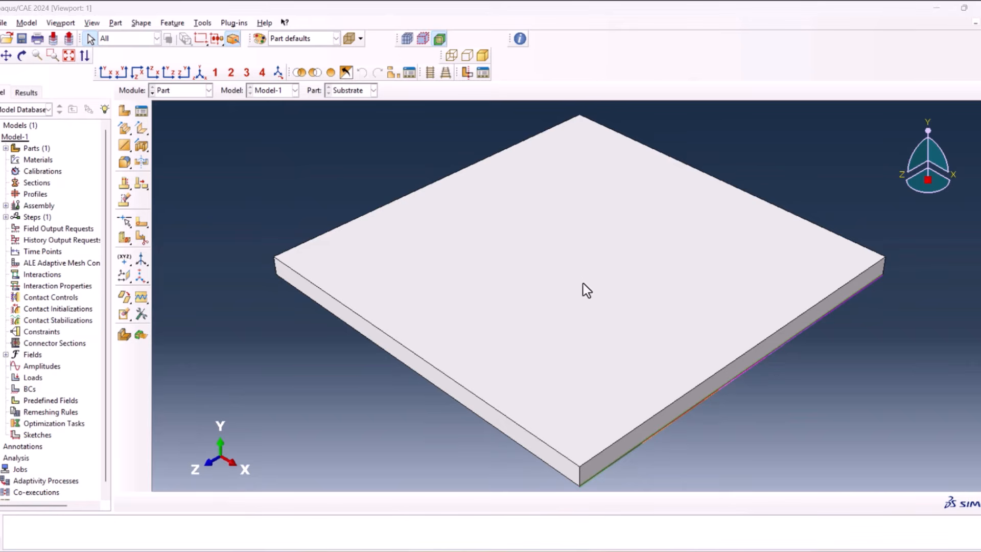
# - Start a sketched partition on the substrate's +X side face and draw two vertical lines across its thickness, about 0.002 either side of center
pyautogui.click(141, 223)
pyautogui.click(705, 393)
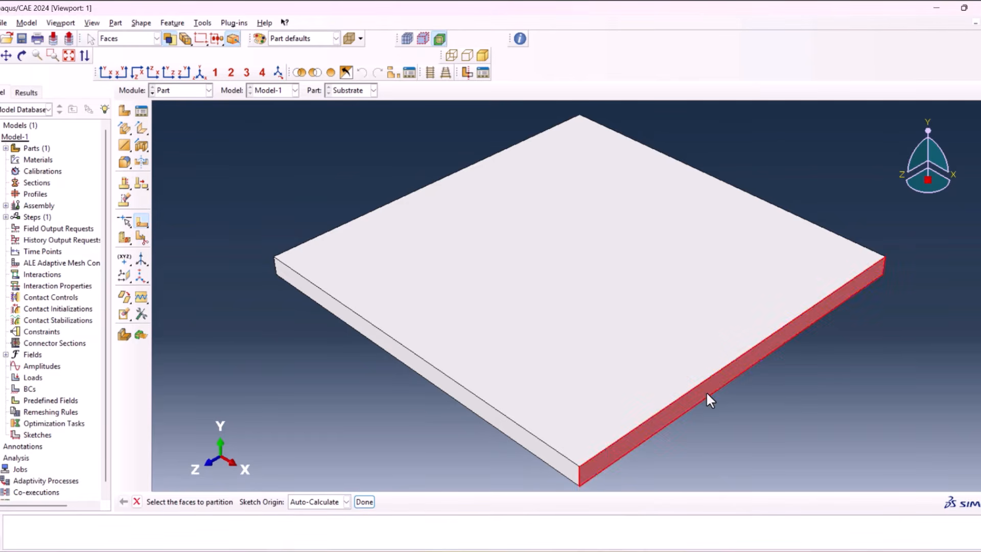
pyautogui.click(357, 502)
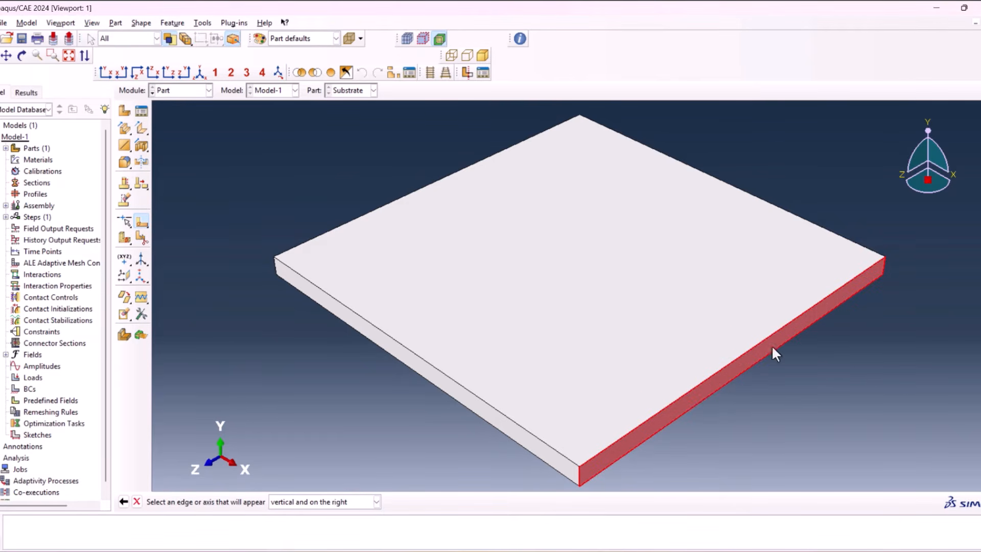
pyautogui.click(882, 263)
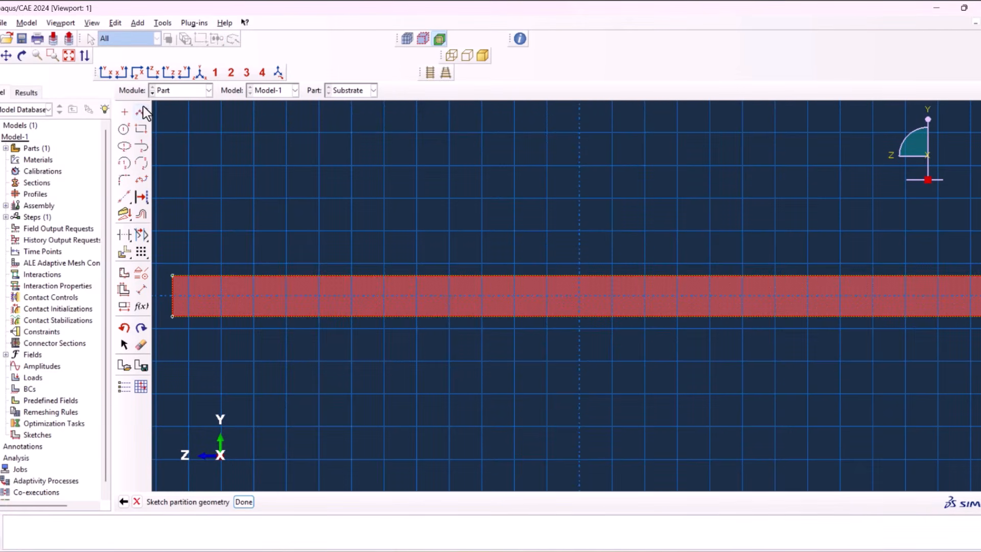
pyautogui.click(142, 111)
pyautogui.click(546, 276)
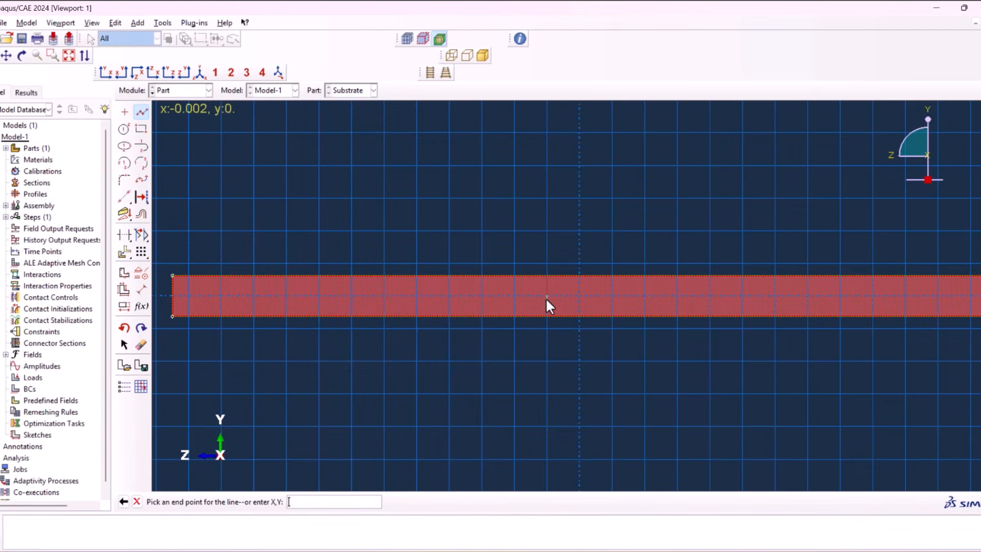
pyautogui.click(547, 317)
pyautogui.middleClick(620, 352)
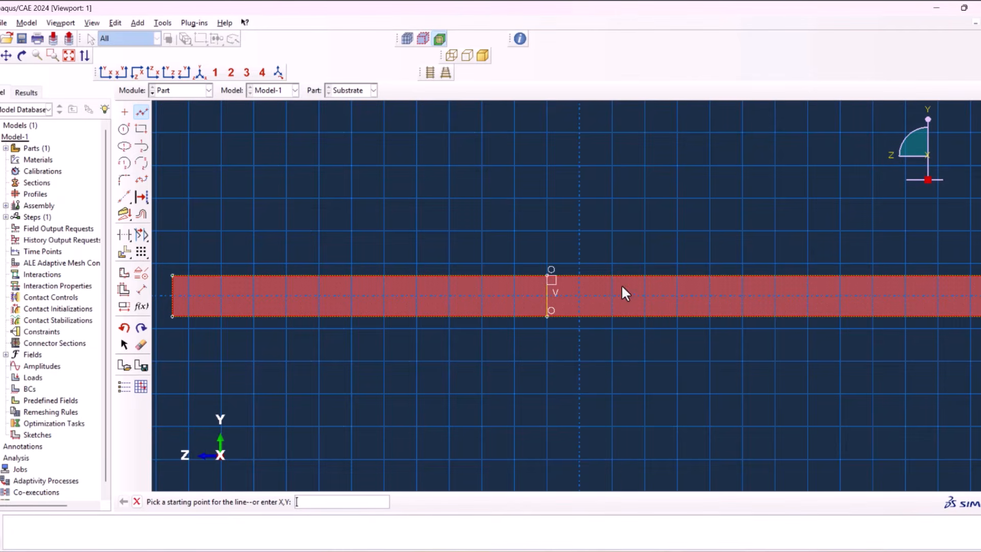
pyautogui.click(611, 276)
pyautogui.click(612, 315)
pyautogui.middleClick(621, 370)
# - Dimension the spacing between the two partition lines as 0.004 and complete the face partition
pyautogui.click(142, 289)
pyautogui.click(546, 291)
pyautogui.click(610, 299)
pyautogui.click(570, 363)
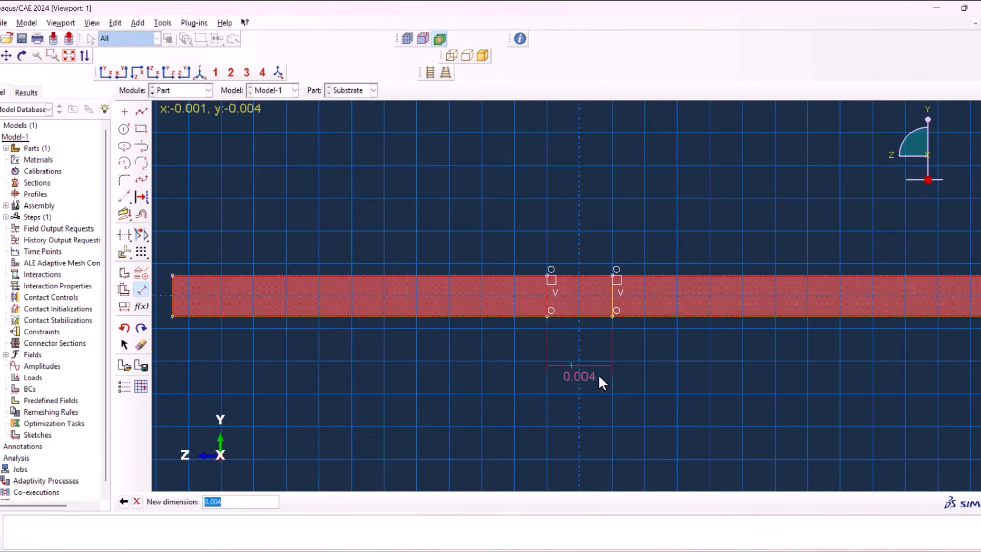
pyautogui.click(205, 503)
pyautogui.press('Return')
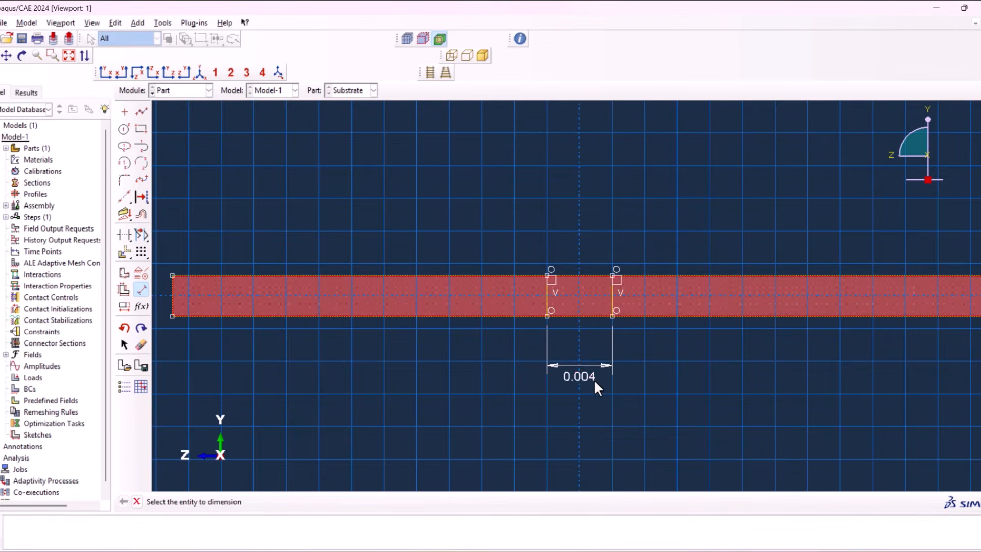
pyautogui.press('Escape')
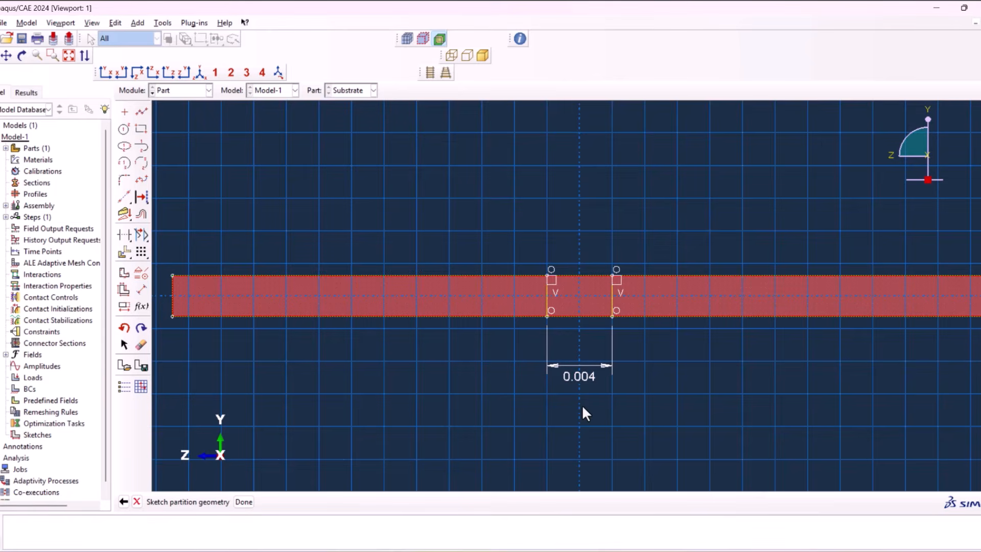
pyautogui.click(244, 502)
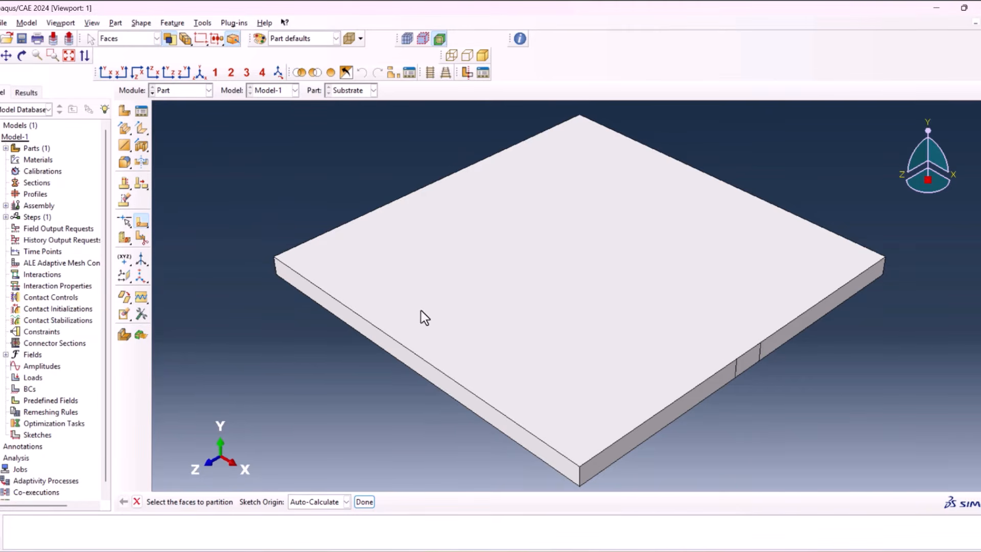
# - Partition the substrate cell by sweeping the partition line nearer the front corner along the plate's top edge parallel to X
pyautogui.click(123, 240)
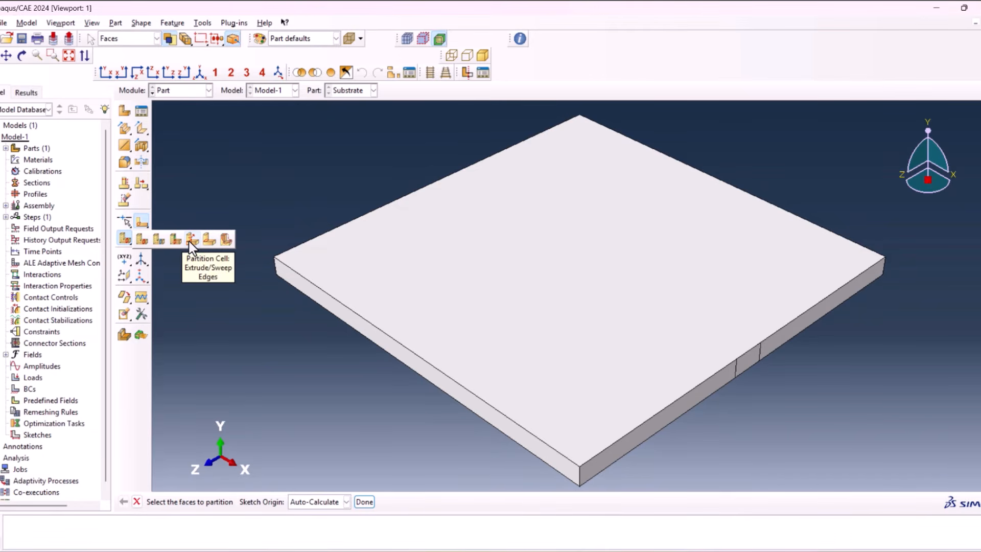
pyautogui.click(191, 239)
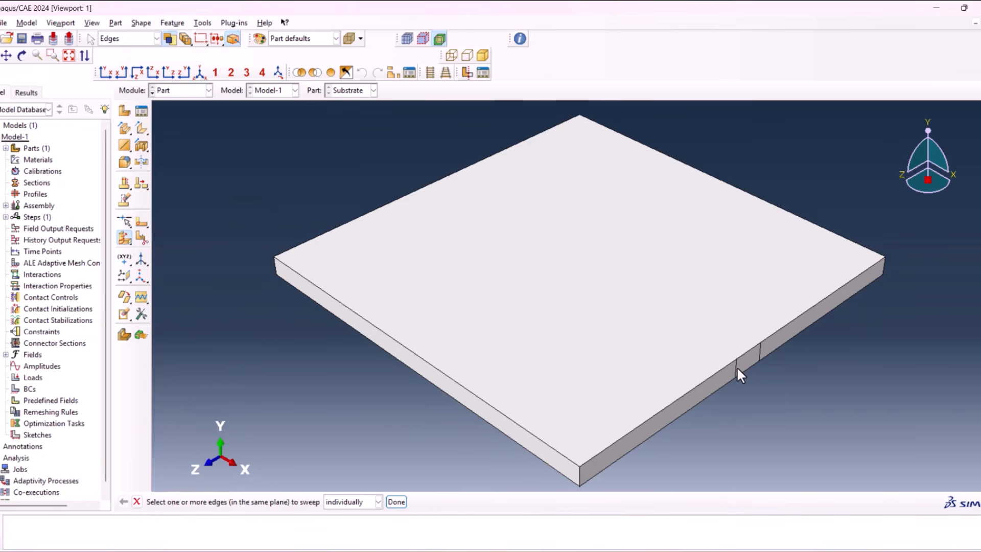
pyautogui.keyDown('shift'); pyautogui.click(760, 350); pyautogui.keyUp('shift')
pyautogui.click(730, 387)
pyautogui.click(397, 502)
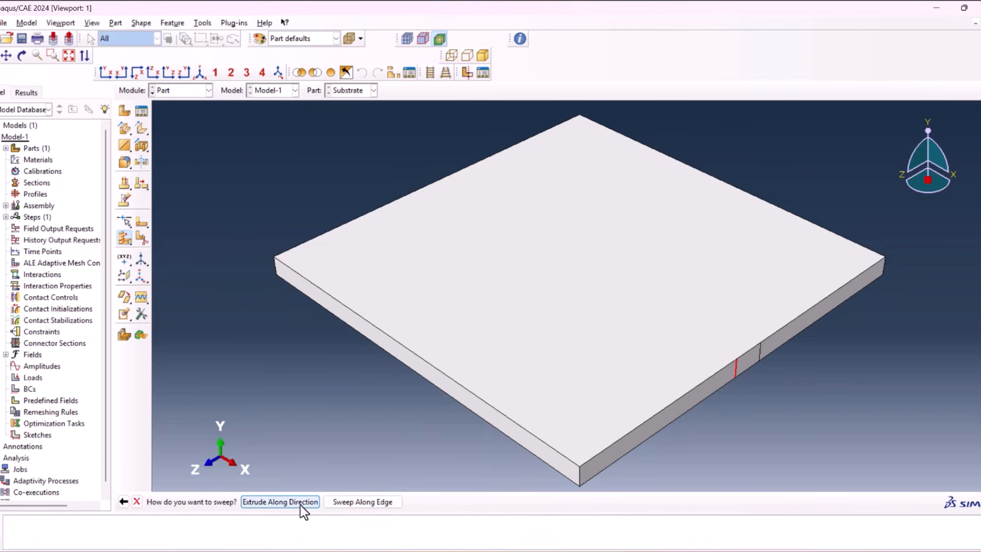
pyautogui.click(371, 502)
pyautogui.click(458, 385)
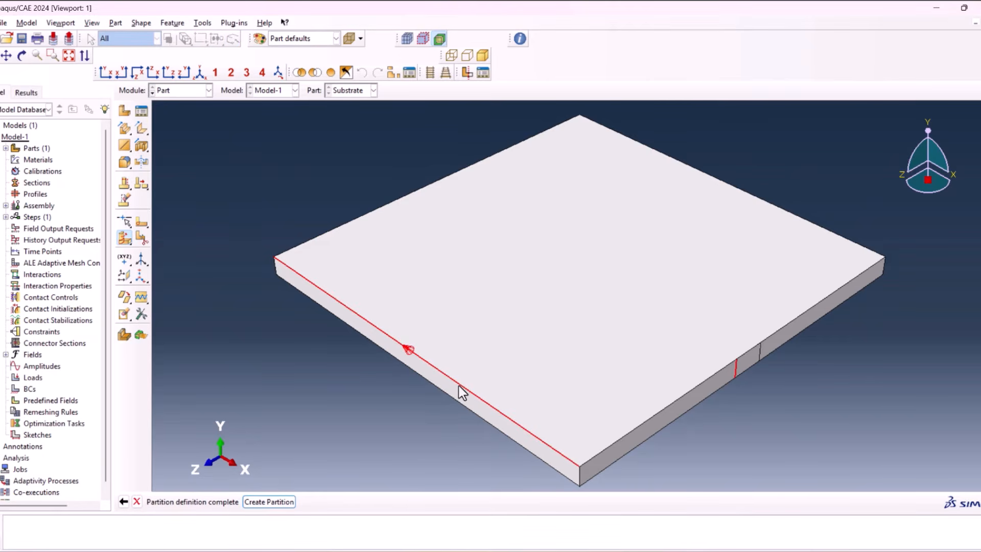
pyautogui.click(287, 501)
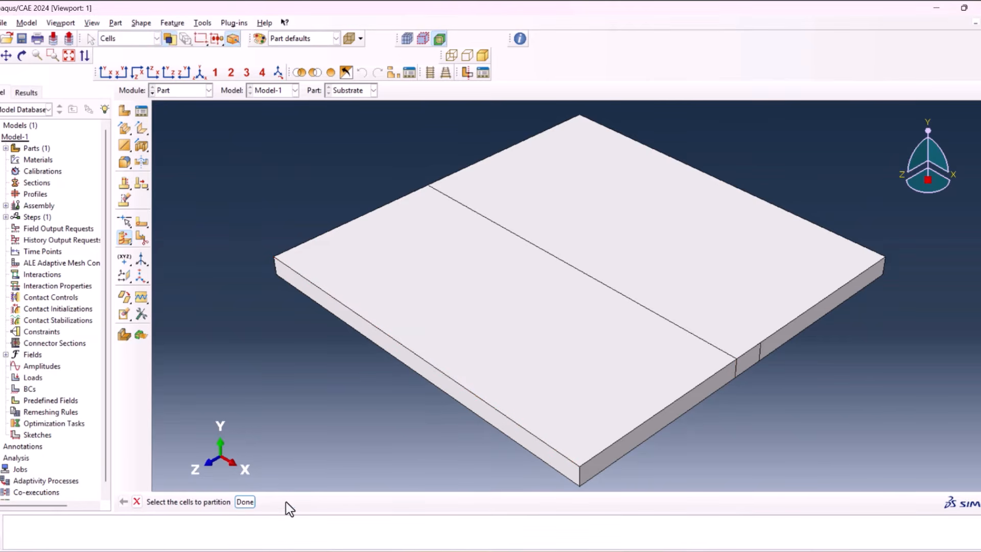
# - Partition the rear substrate cell by sweeping the second partition line along the same top edge parallel to X
pyautogui.click(759, 352)
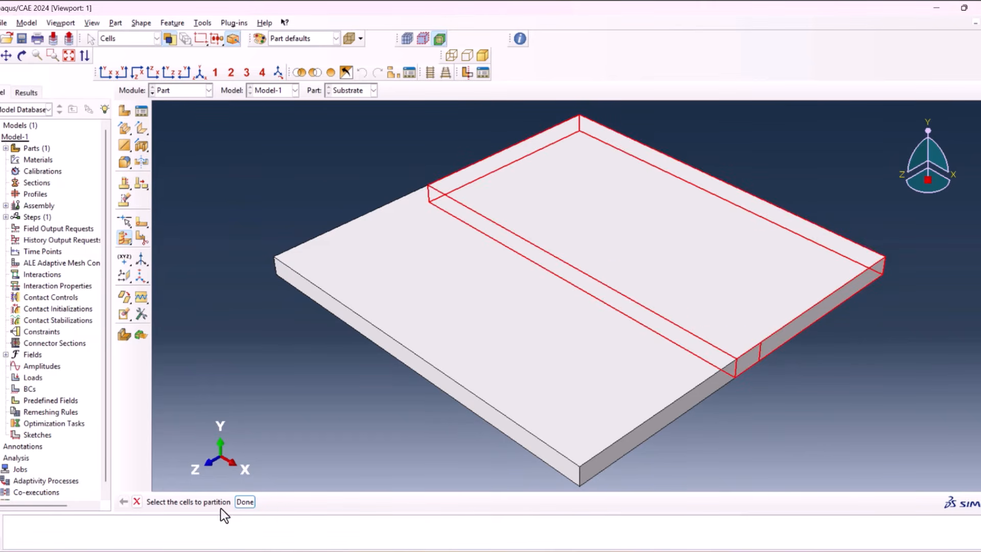
pyautogui.click(244, 502)
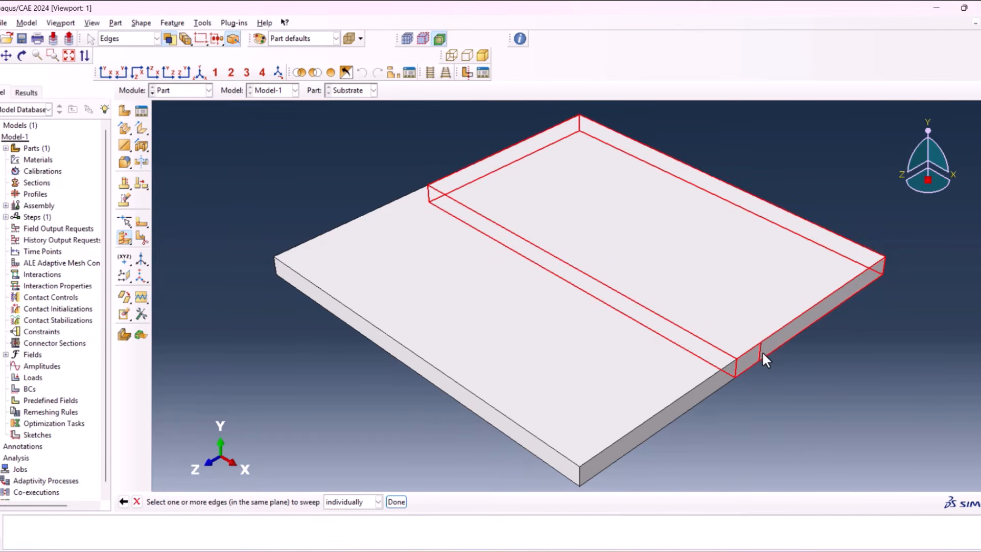
pyautogui.click(397, 502)
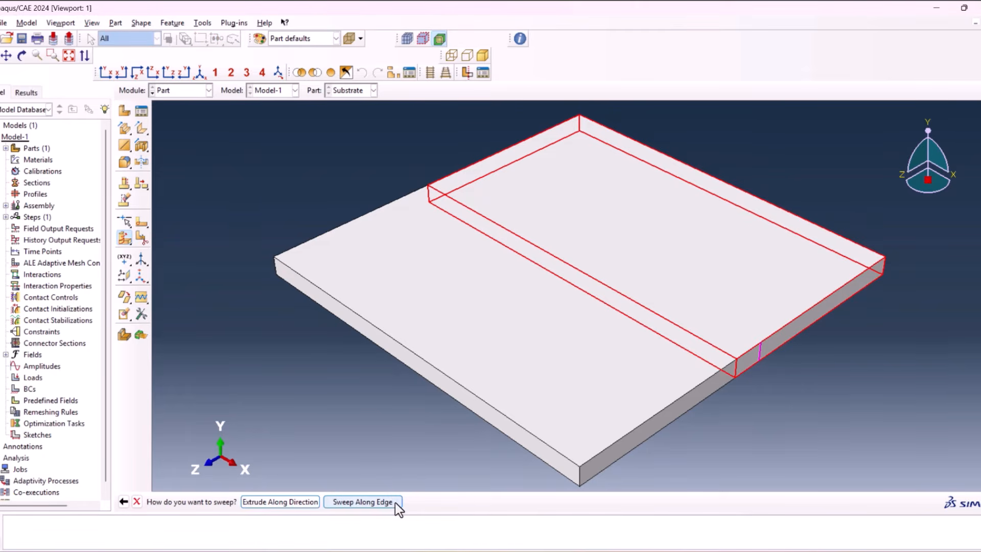
pyautogui.click(366, 504)
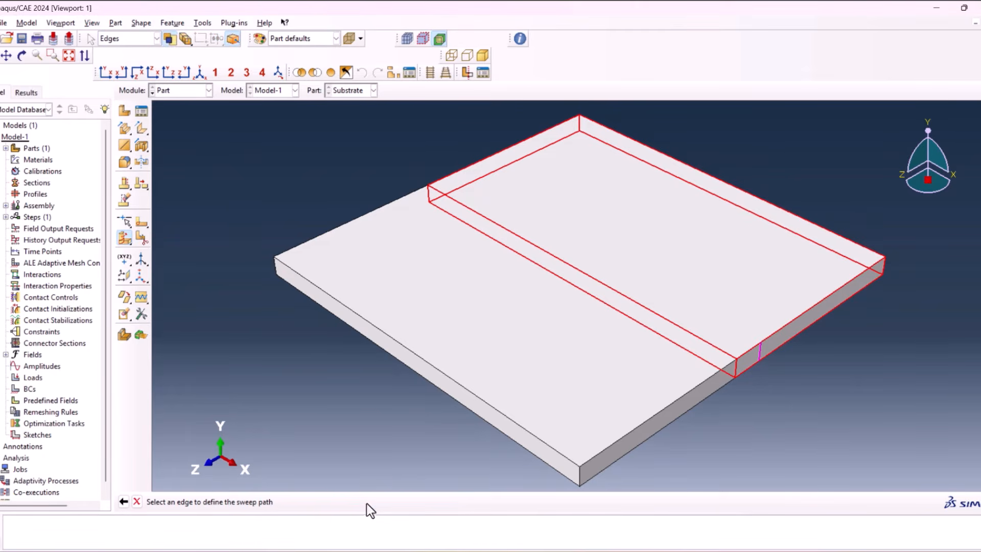
pyautogui.click(477, 399)
pyautogui.click(276, 502)
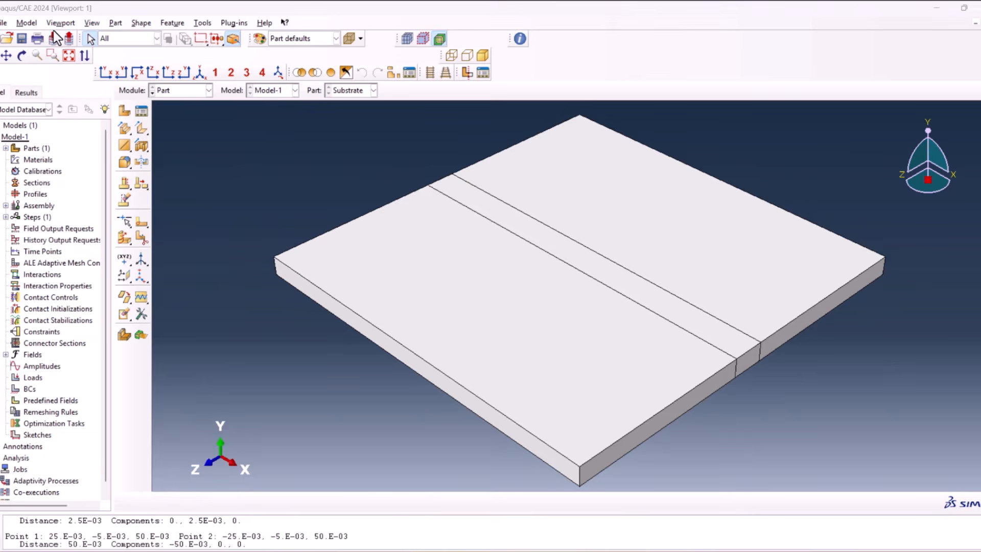
# - Create a 3D deformable solid extrusion part named Layer with an approximate size of 0.2
pyautogui.click(124, 111)
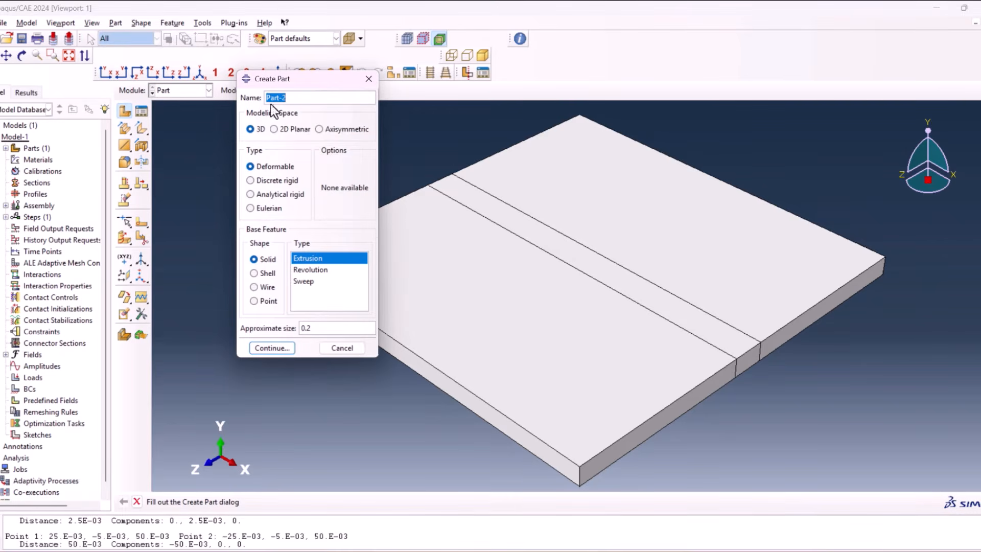
pyautogui.doubleClick(300, 96)
pyautogui.write('Layer')
pyautogui.click(272, 348)
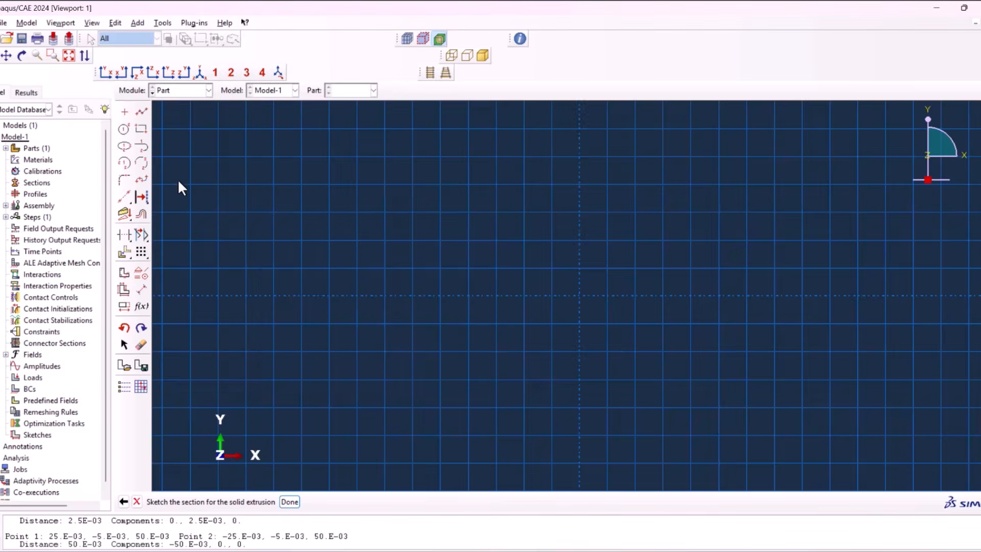
# - Sketch a rectangle about 0.02 wide and 0.015 high as the layer's extrusion section
pyautogui.click(141, 130)
pyautogui.click(385, 240)
pyautogui.click(496, 323)
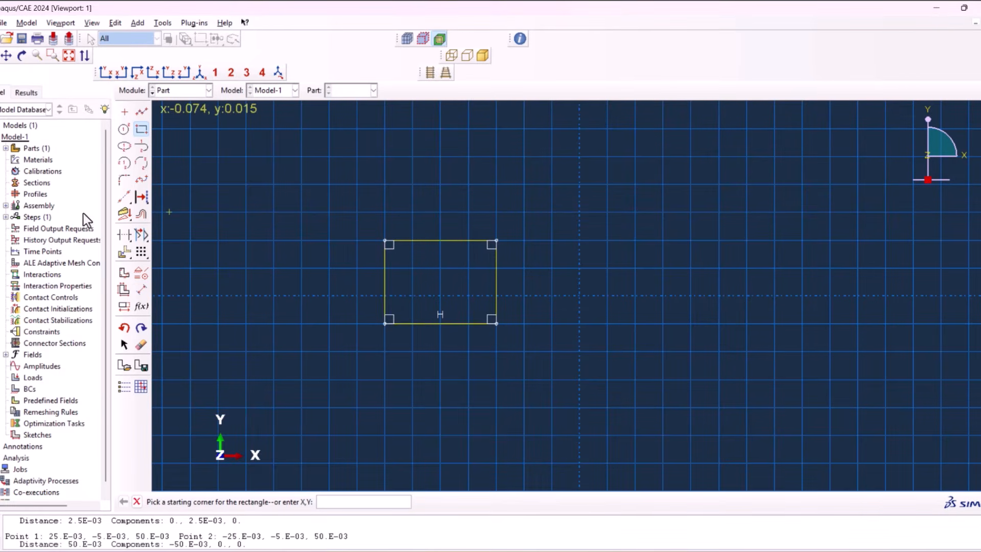
# - Dimension the layer rectangle to a height of 0.002 and a width of 0.05
pyautogui.click(145, 291)
pyautogui.click(385, 280)
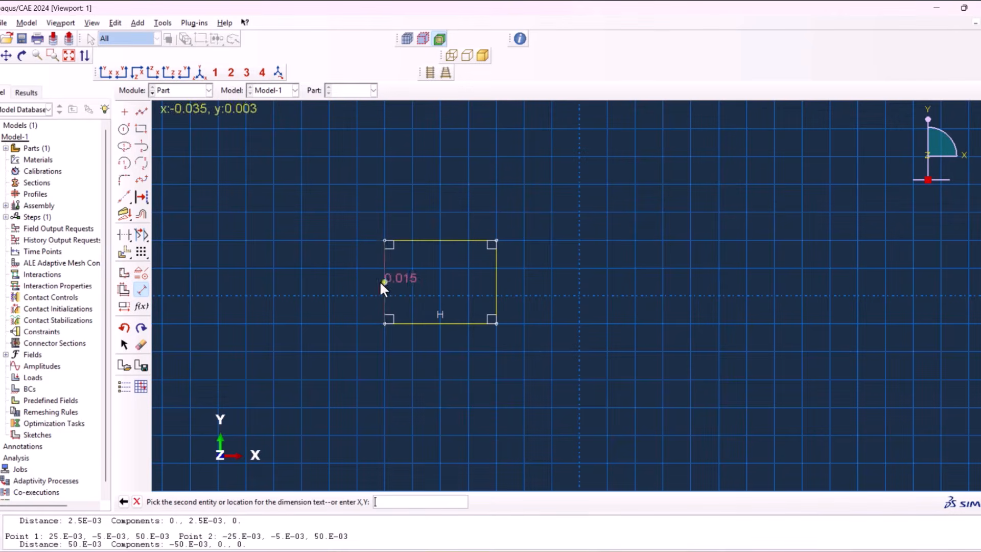
pyautogui.click(297, 277)
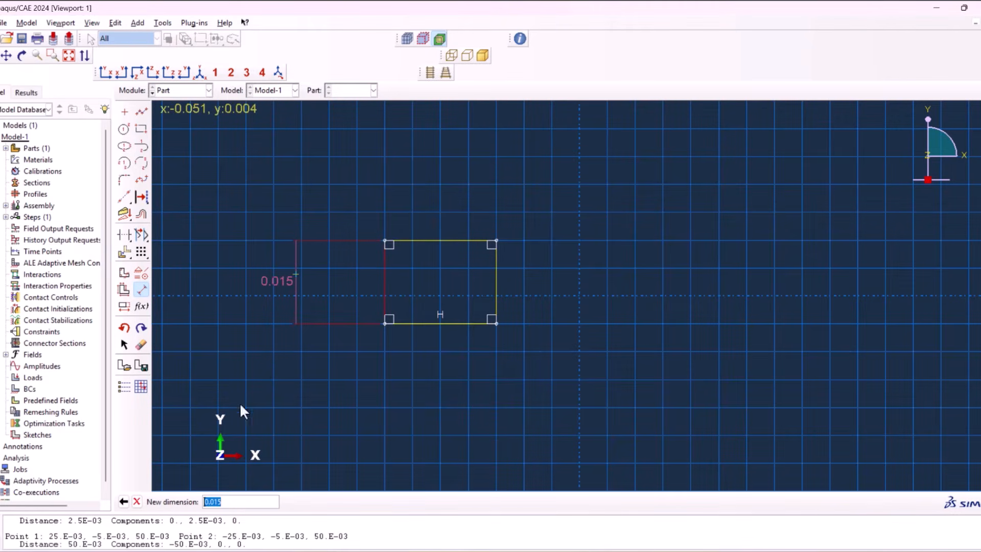
pyautogui.click(244, 504)
pyautogui.press('BackSpace')
pyautogui.write('02')
pyautogui.press('Return')
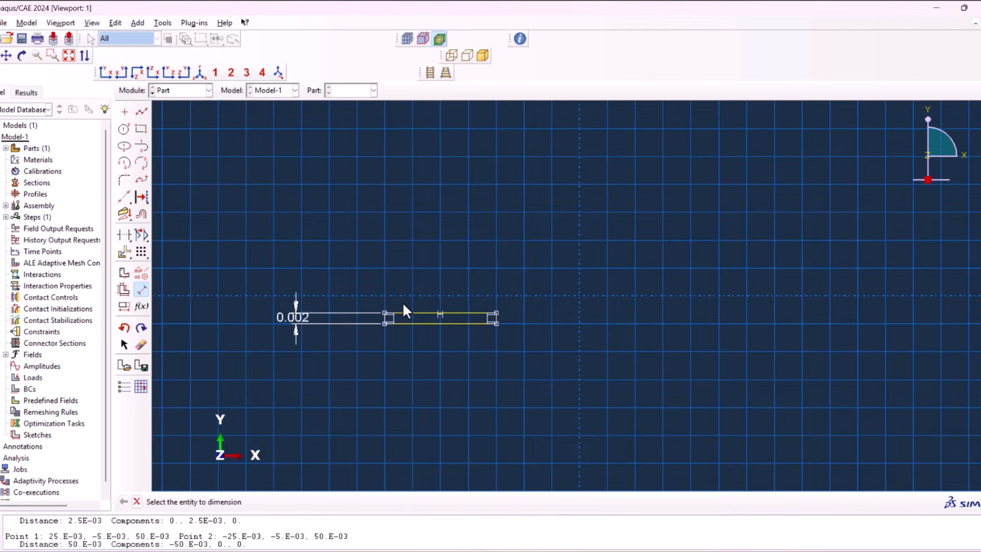
pyautogui.click(428, 323)
pyautogui.click(429, 352)
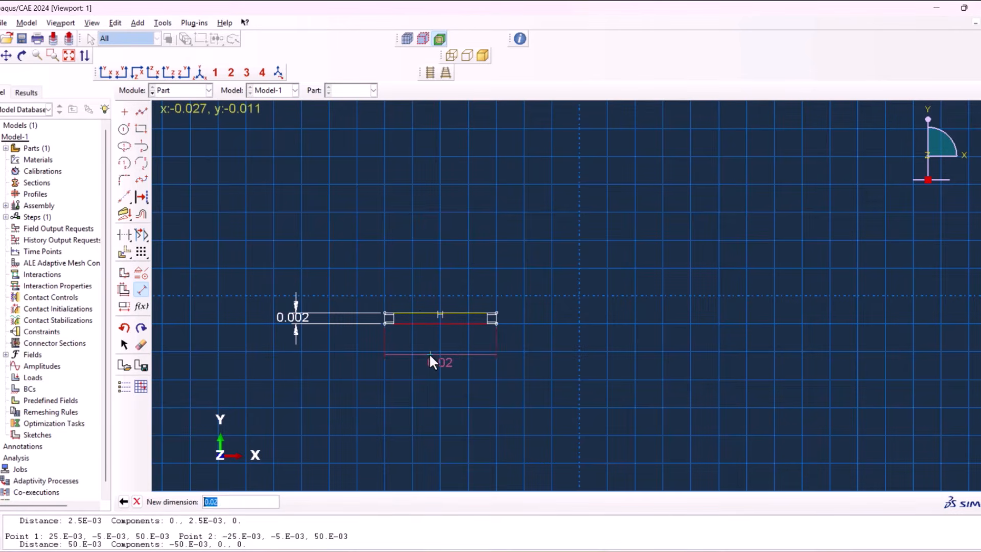
pyautogui.click(214, 502)
pyautogui.write('5')
pyautogui.press('Return')
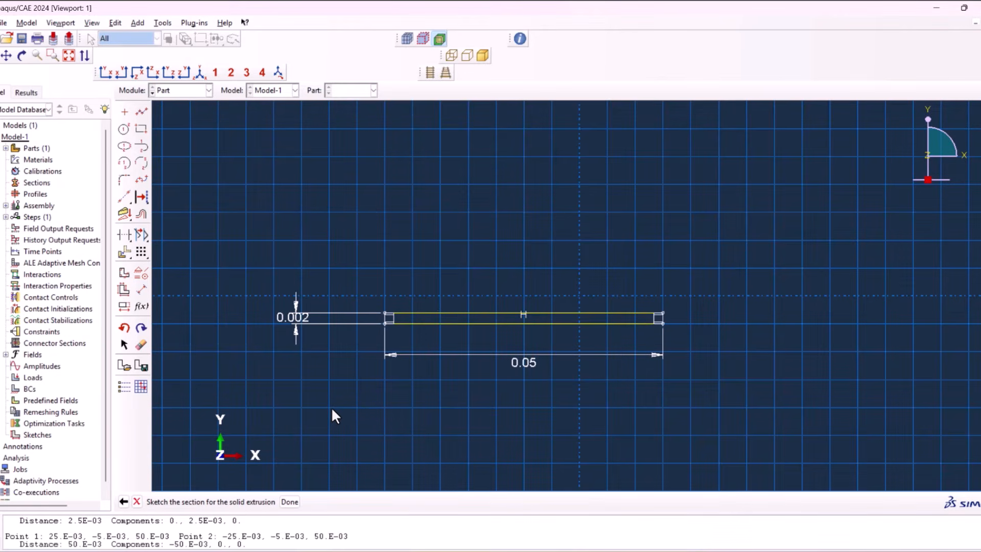
# - Finish the layer sketch and extrude the section to the blind depth that creates the solid Layer part
pyautogui.middleClick(333, 415)
pyautogui.moveTo(27, 133); pyautogui.dragTo(31, 133)
pyautogui.write('0')
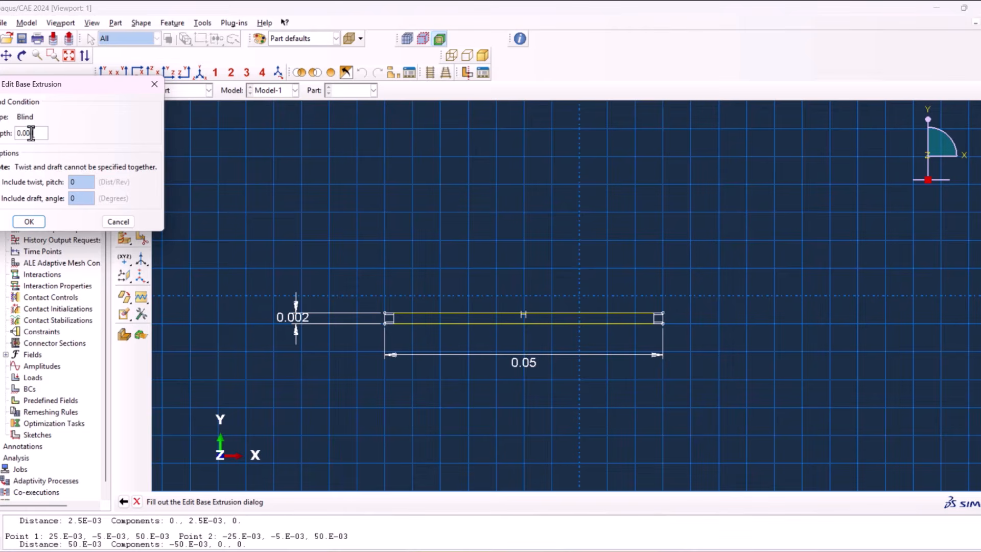
pyautogui.click(31, 221)
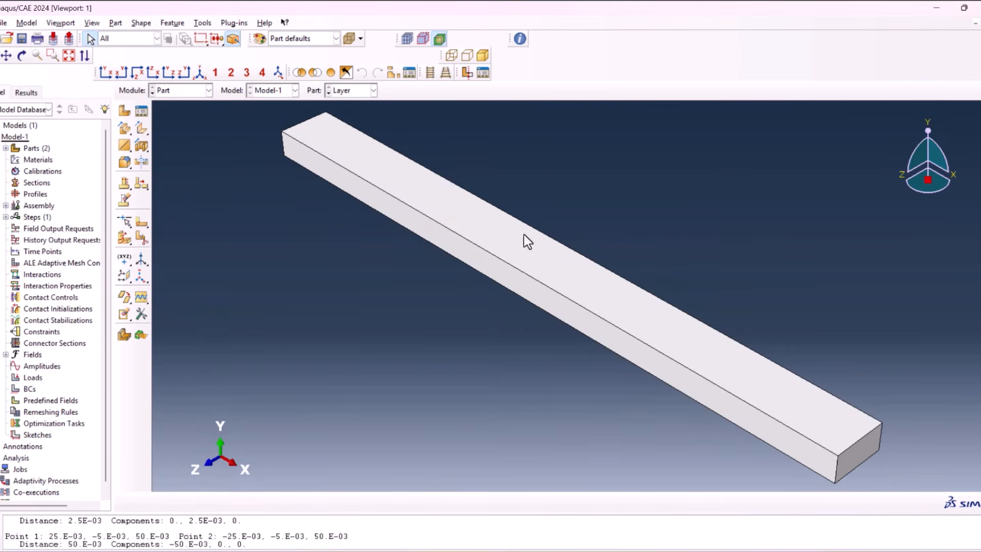
# - Display the Substrate part and switch to the Property module
pyautogui.click(328, 87)
pyautogui.click(328, 88)
pyautogui.click(329, 89)
pyautogui.click(171, 92)
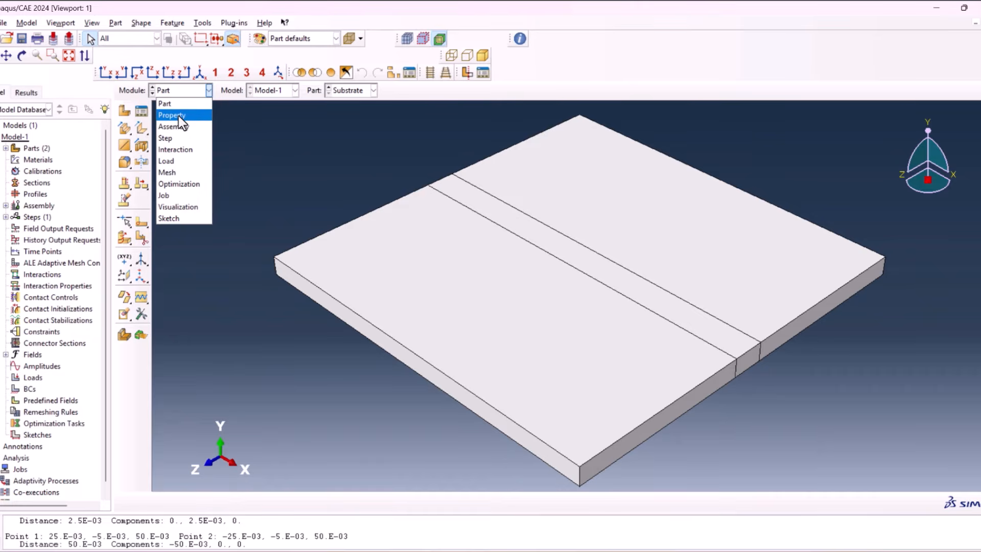
pyautogui.click(178, 115)
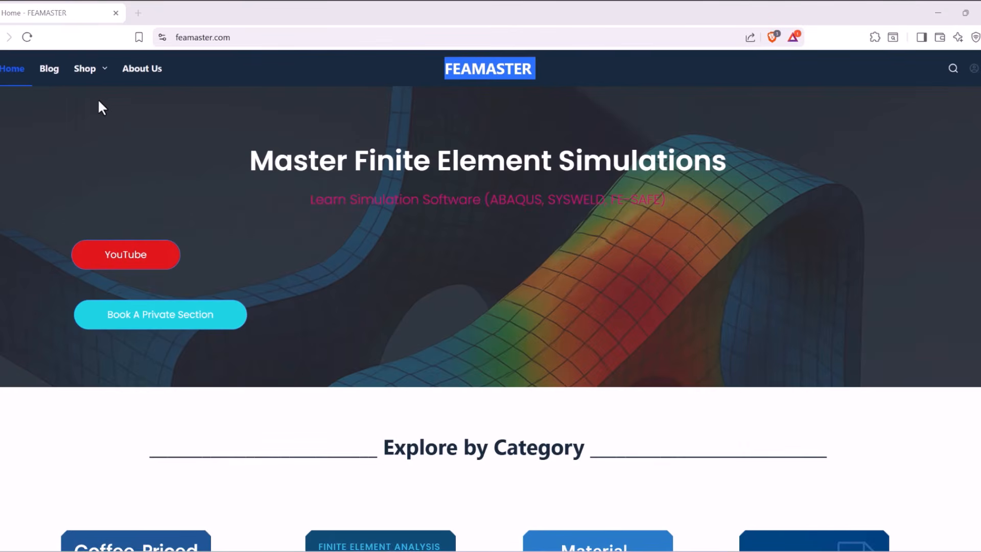
# - Switch to feamaster.com in the browser, add Temperature-Dependent Properties of Carbon Steel from the Material Property Packs to the cart, and proceed to checkout
pyautogui.moveTo(92, 91)
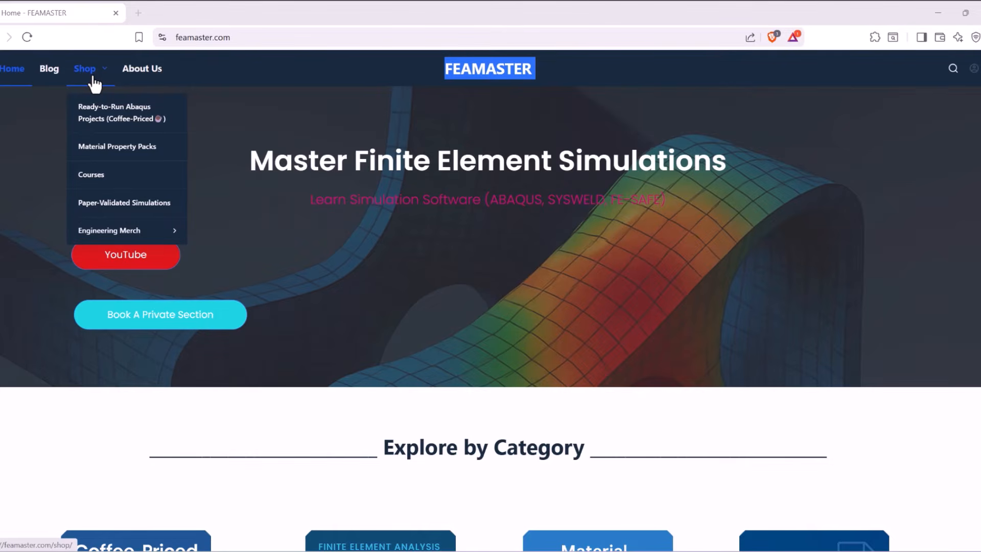
pyautogui.click(114, 153)
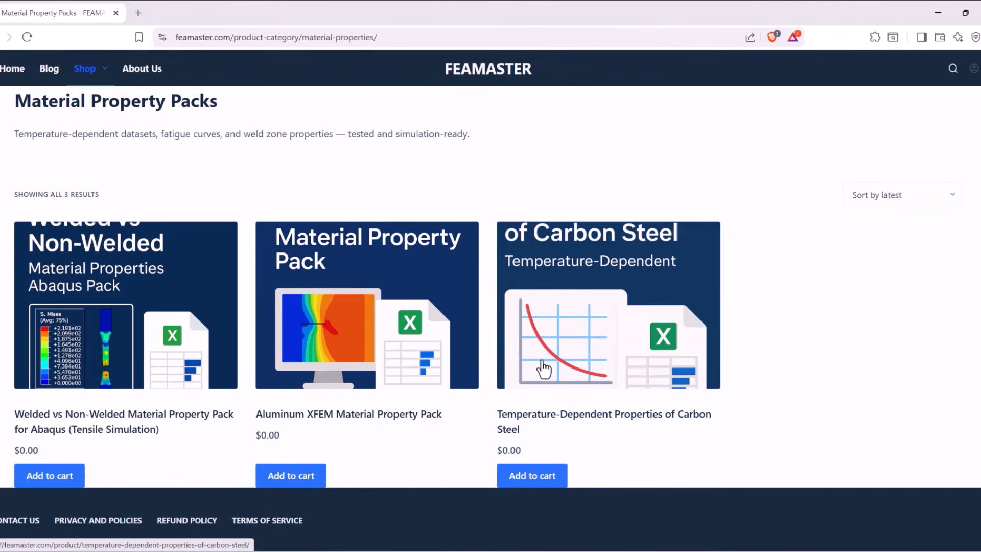
pyautogui.click(542, 480)
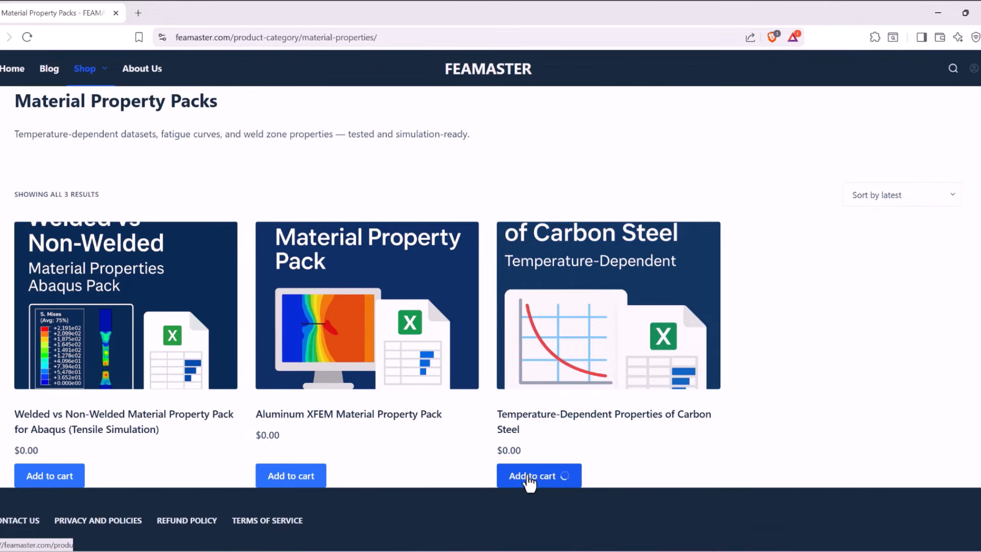
pyautogui.moveTo(976, 77)
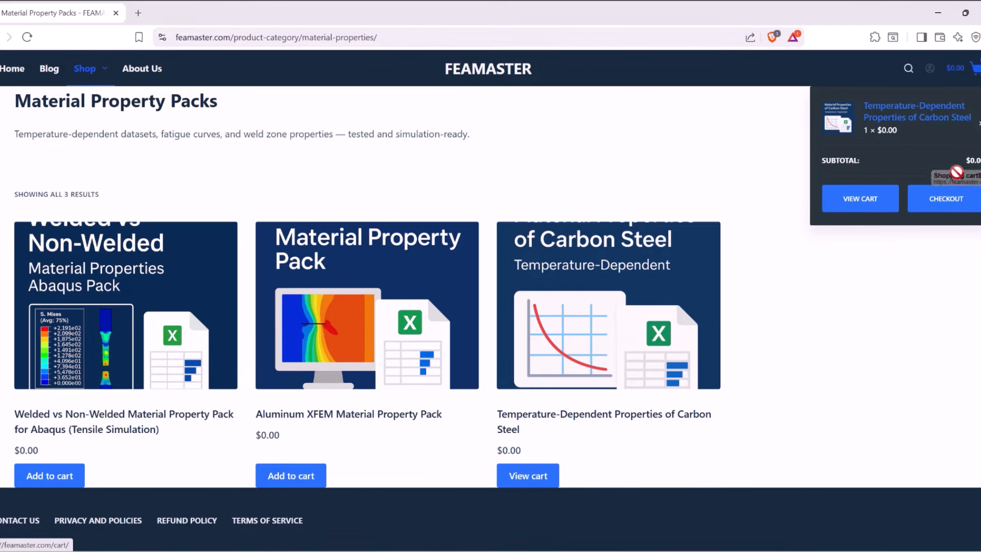
pyautogui.click(953, 201)
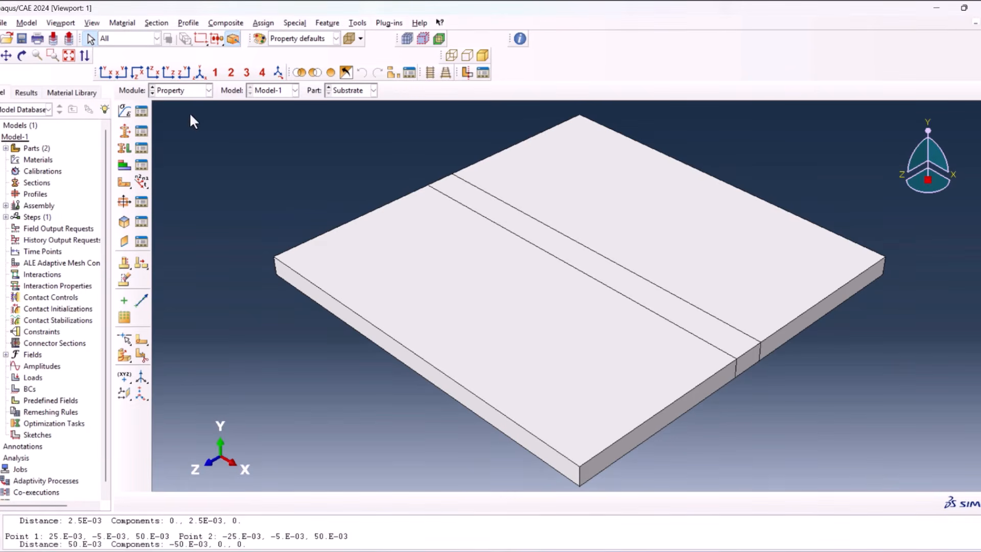
# - In Abaqus, create a material named Steel with Conductivity, Specific Heat and Density behaviors
pyautogui.click(125, 111)
pyautogui.write('Steel')
pyautogui.click(142, 183)
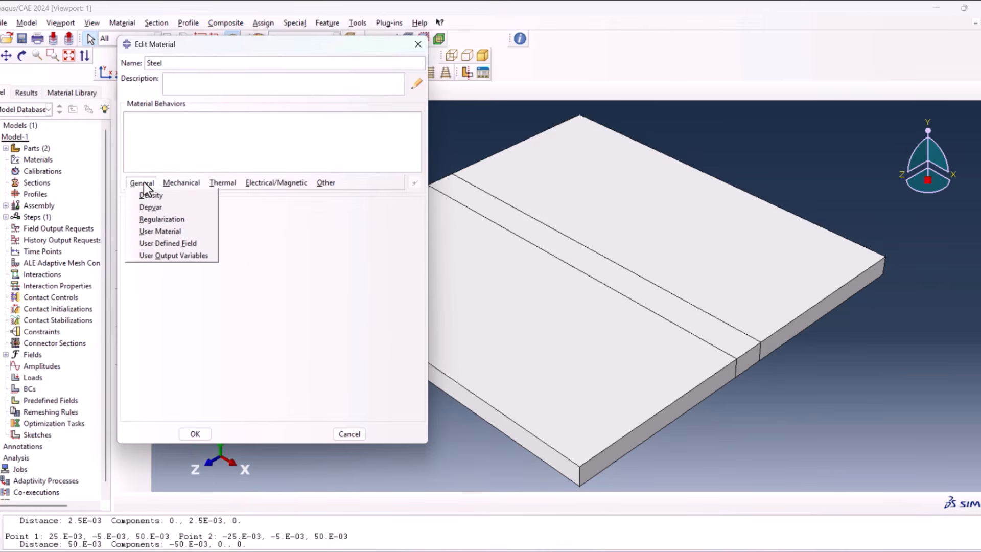
pyautogui.click(241, 197)
pyautogui.click(222, 183)
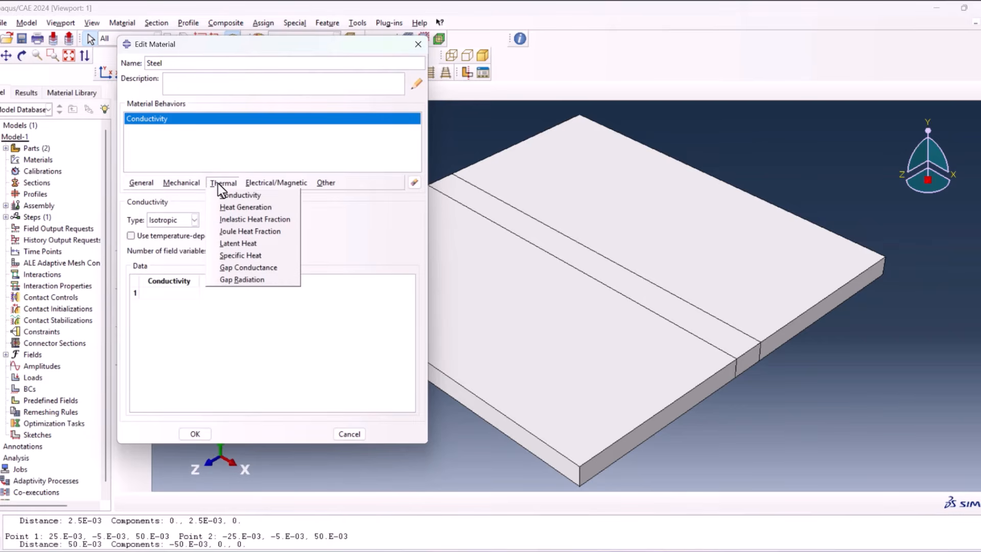
pyautogui.click(252, 254)
pyautogui.click(142, 182)
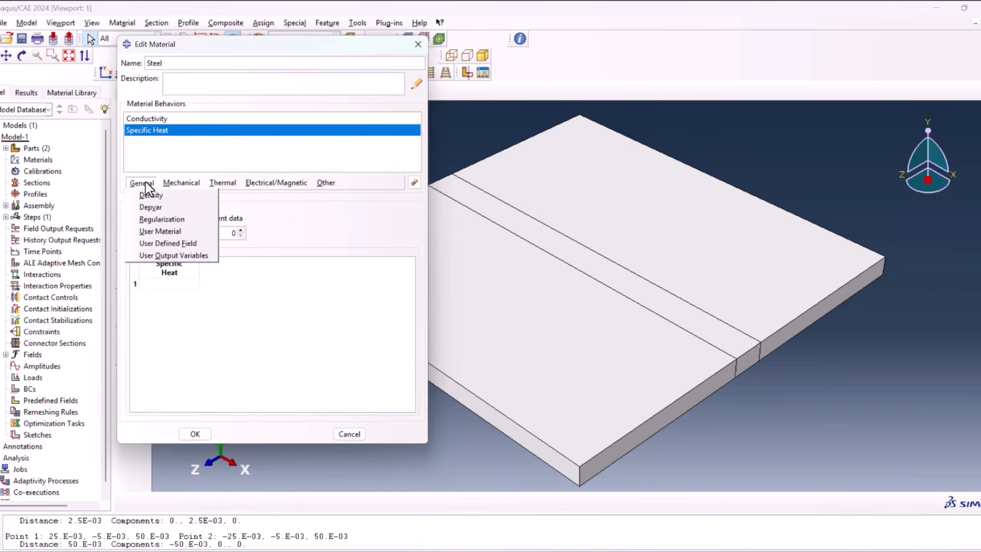
pyautogui.click(153, 197)
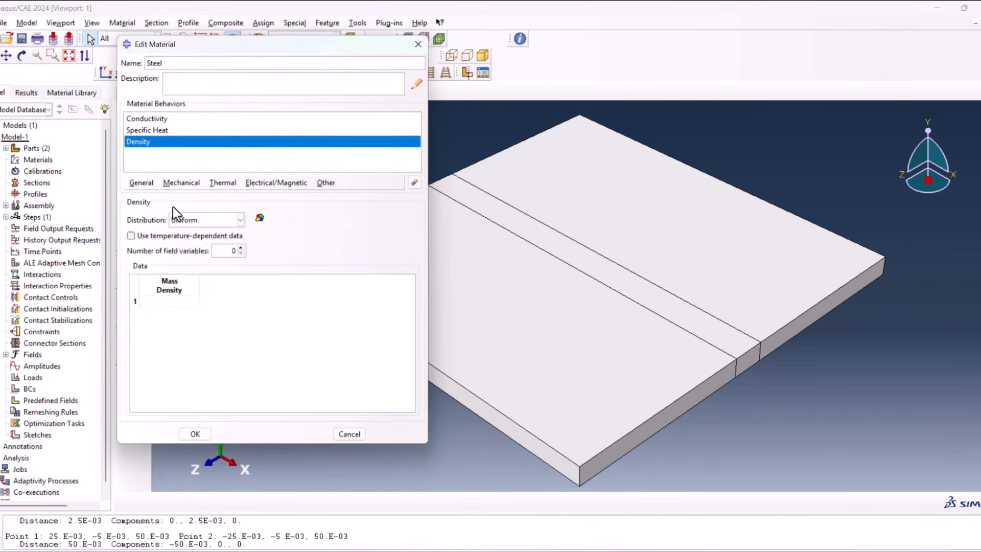
# - Make Steel's density temperature-dependent and fill its table with the Density and Temp. data copied from the carbon steel Excel workbook
pyautogui.click(137, 237)
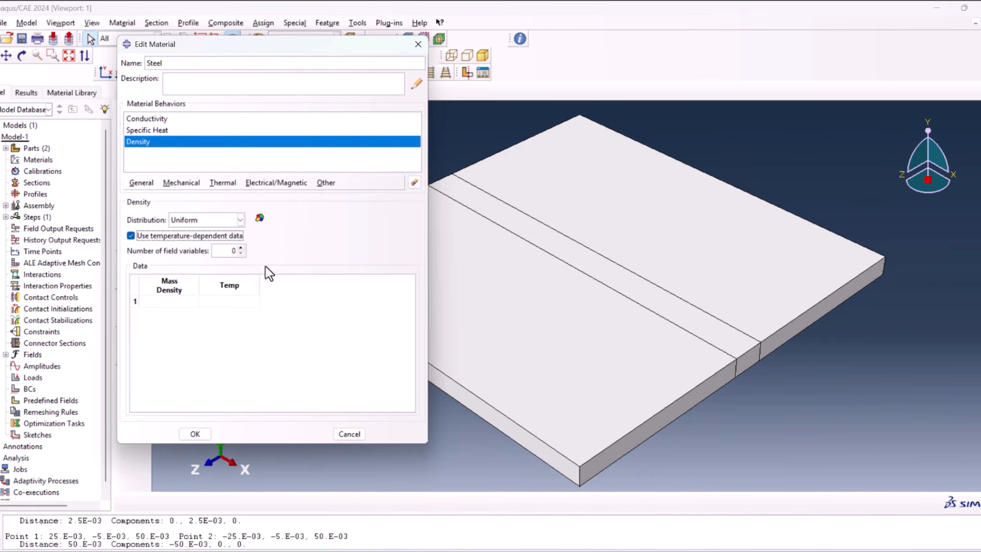
pyautogui.hotkey('alt', 'Tab')
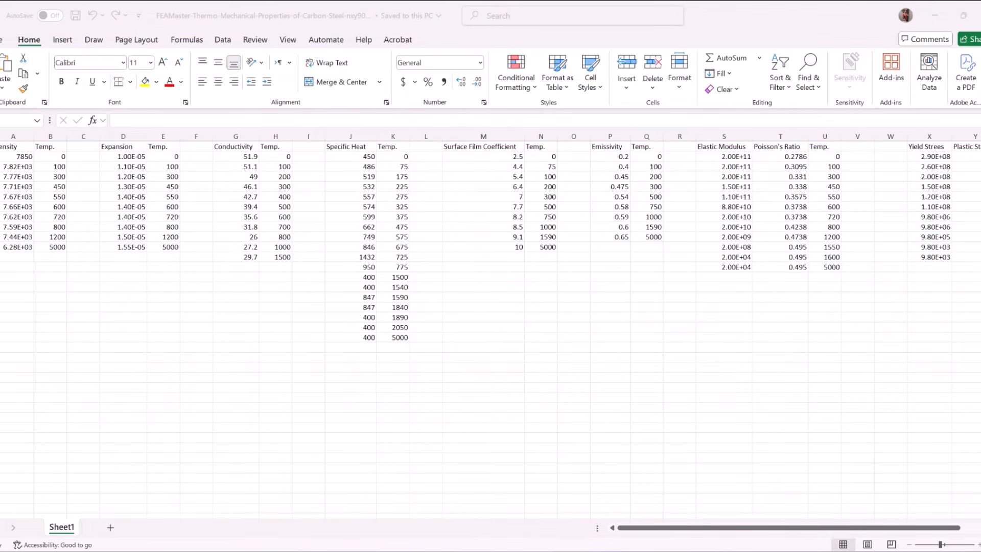
pyautogui.click(19, 163)
pyautogui.moveTo(18, 163); pyautogui.dragTo(50, 244)
pyautogui.hotkey('ctrl', 'c')
pyautogui.hotkey('alt', 'Tab')
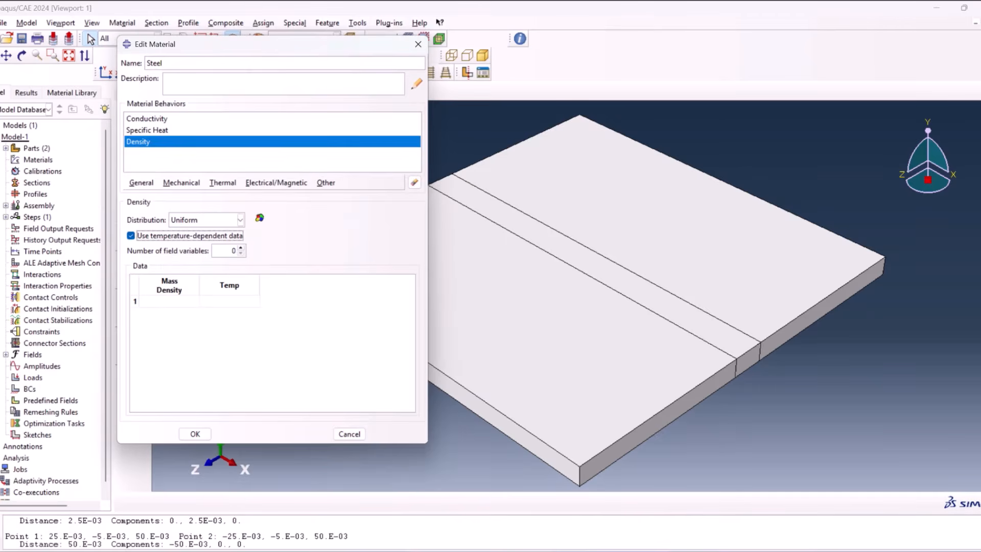
pyautogui.click(174, 301)
pyautogui.hotkey('ctrl', 'v')
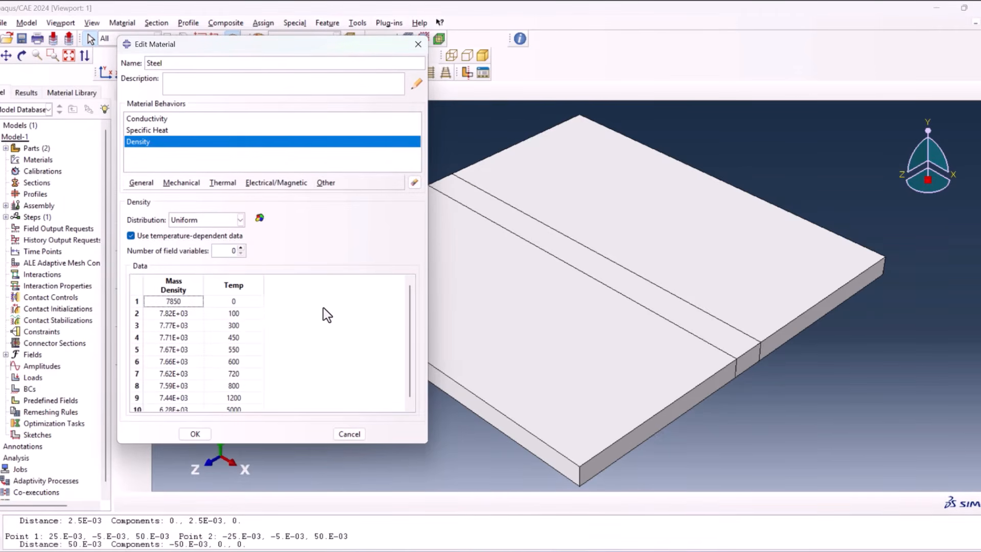
# - Make Steel's specific heat temperature-dependent and fill its table with the Specific Heat and Temp. data copied from the Excel workbook
pyautogui.click(164, 132)
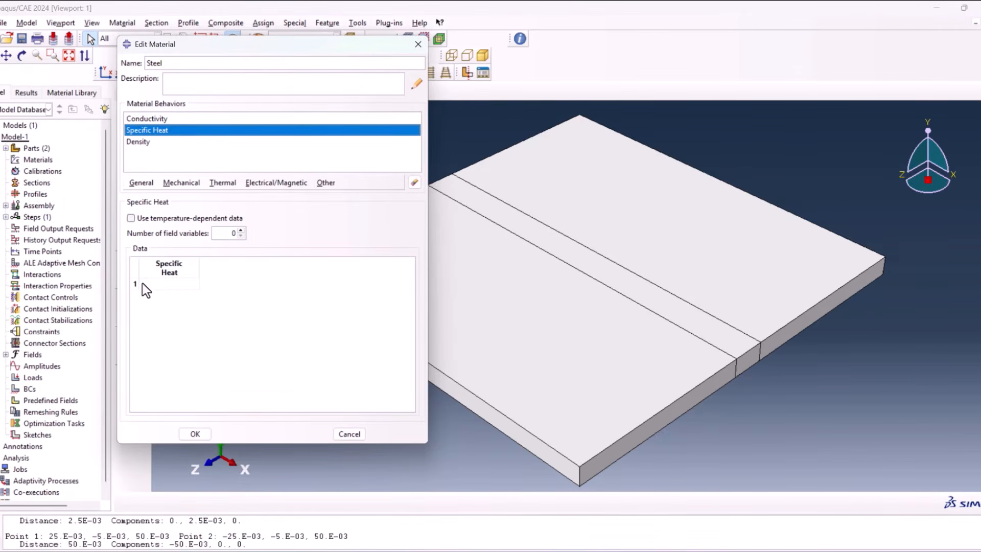
pyautogui.click(131, 218)
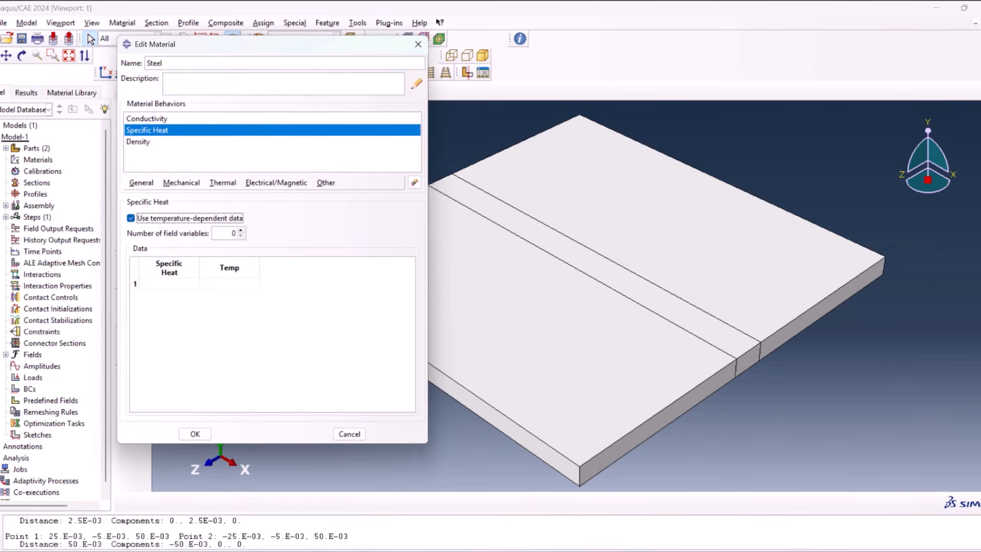
pyautogui.hotkey('alt', 'Tab')
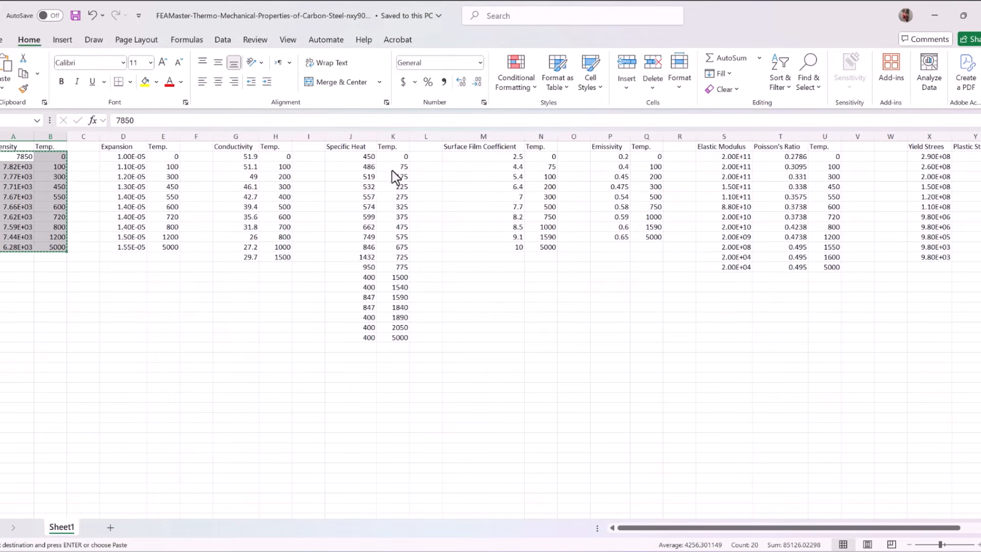
pyautogui.moveTo(352, 161); pyautogui.dragTo(410, 342)
pyautogui.hotkey('ctrl', 'c')
pyautogui.click(680, 506)
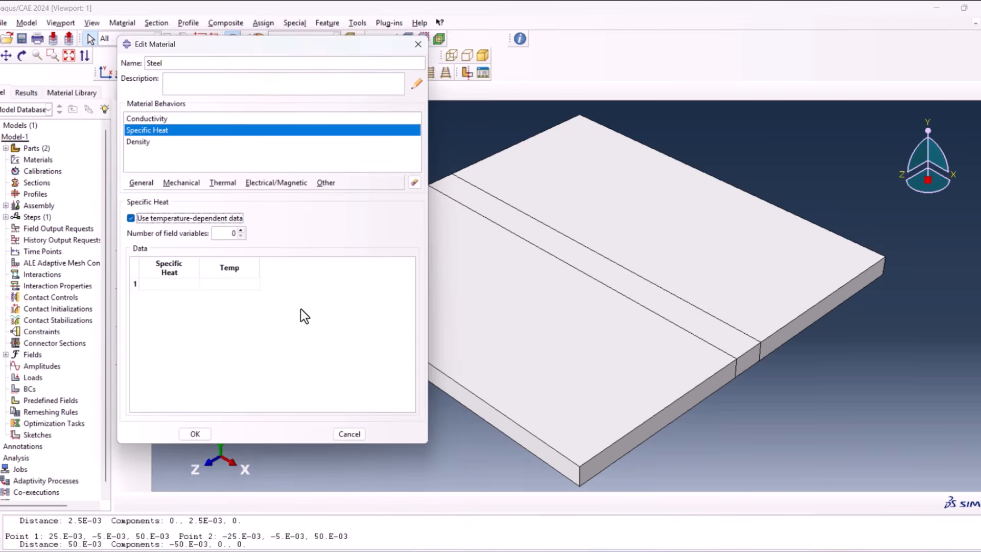
pyautogui.click(185, 284)
pyautogui.hotkey('ctrl', 'v')
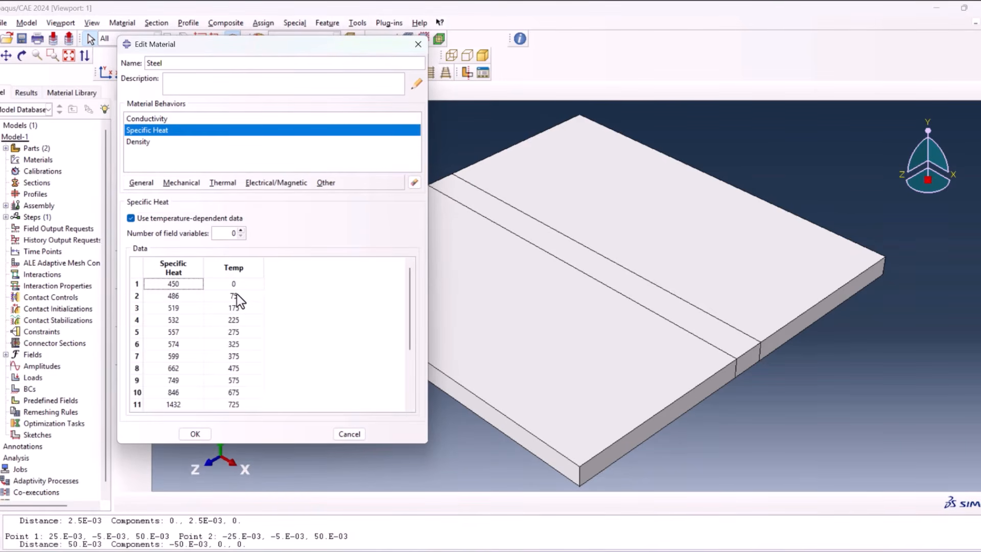
# - Make Steel's isotropic conductivity temperature-dependent, fill its table with the workbook's Conductivity and Temp. data, and save the material
pyautogui.click(168, 120)
pyautogui.click(145, 235)
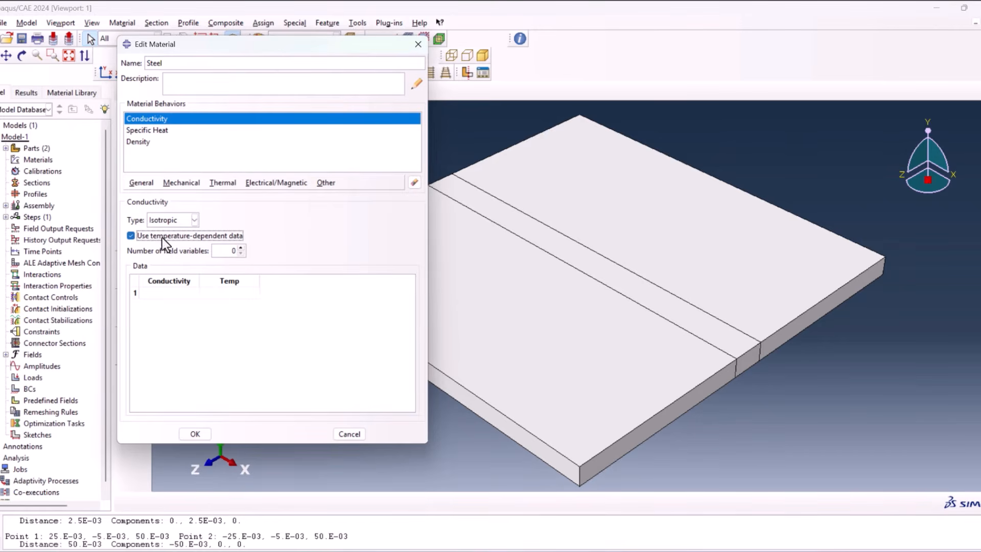
pyautogui.click(685, 533)
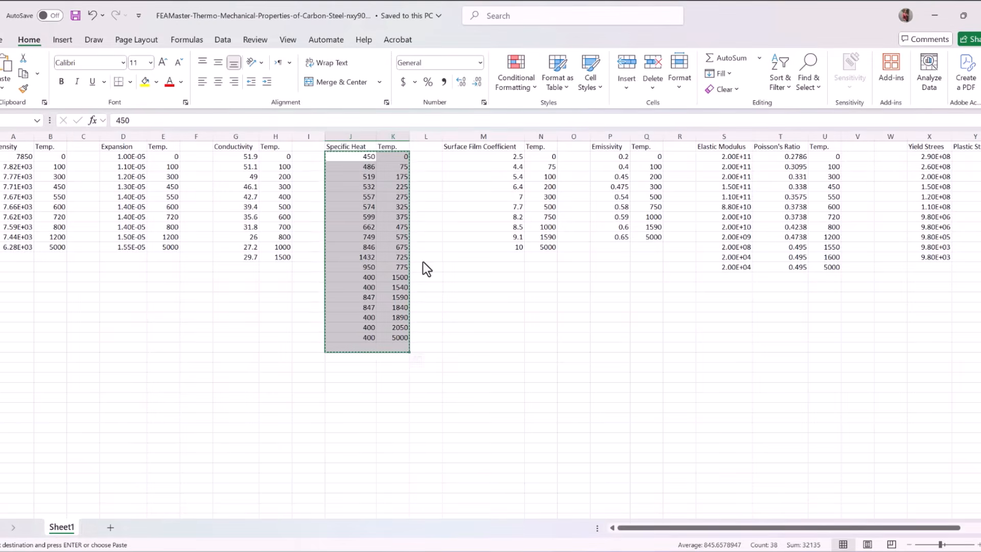
pyautogui.moveTo(245, 157); pyautogui.dragTo(282, 257)
pyautogui.hotkey('ctrl', 'c')
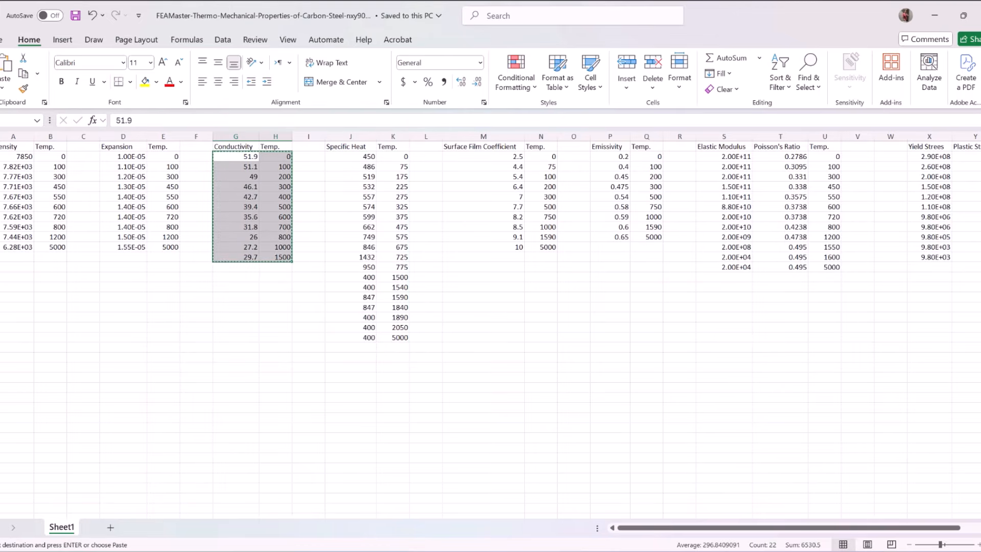
pyautogui.hotkey('alt', 'Tab')
pyautogui.click(170, 292)
pyautogui.hotkey('ctrl', 'v')
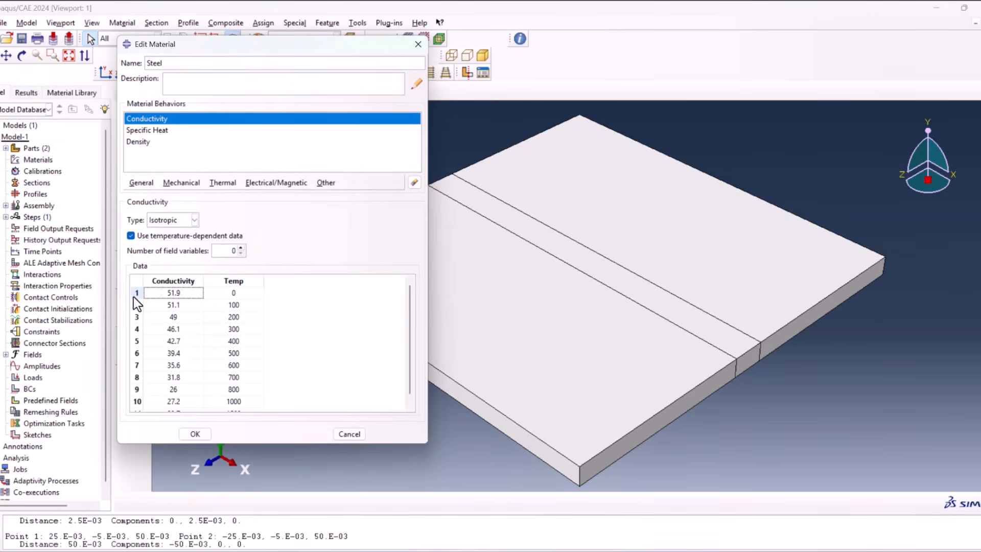
pyautogui.click(189, 434)
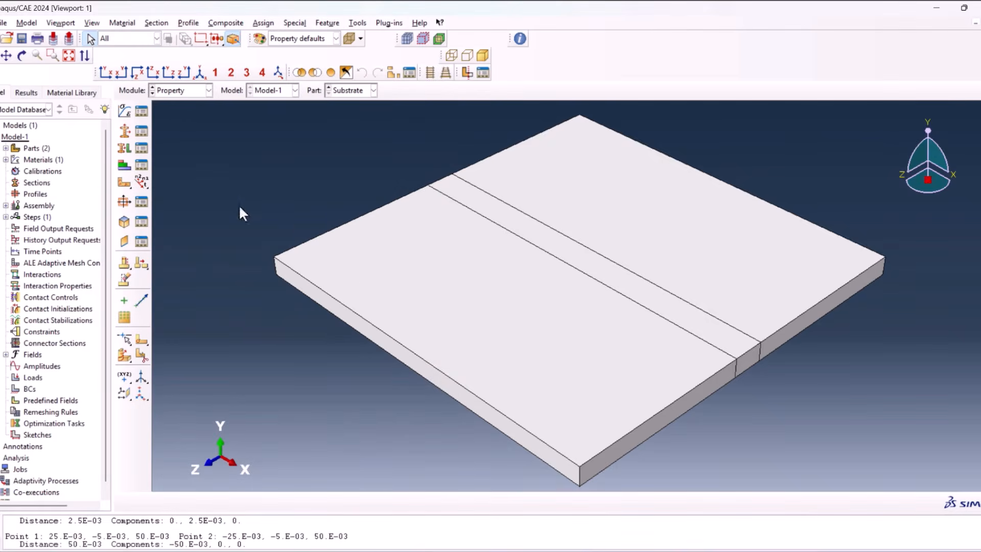
# - Create a solid homogeneous section that uses the Steel material
pyautogui.click(128, 131)
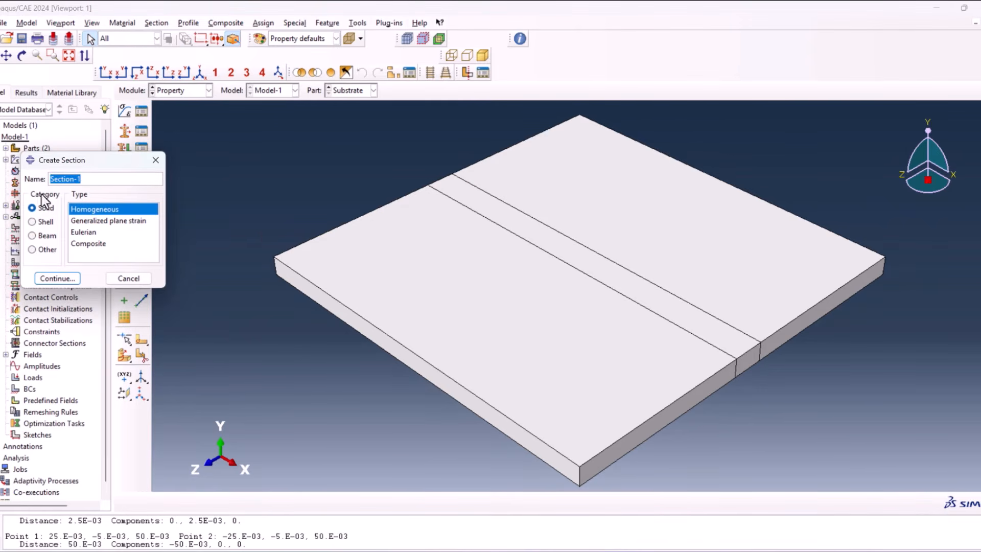
pyautogui.click(63, 278)
pyautogui.click(25, 282)
# - Assign the Steel section to all cells of the Substrate part without creating a set
pyautogui.click(133, 148)
pyautogui.moveTo(233, 132); pyautogui.dragTo(841, 475)
pyautogui.click(313, 503)
pyautogui.click(353, 502)
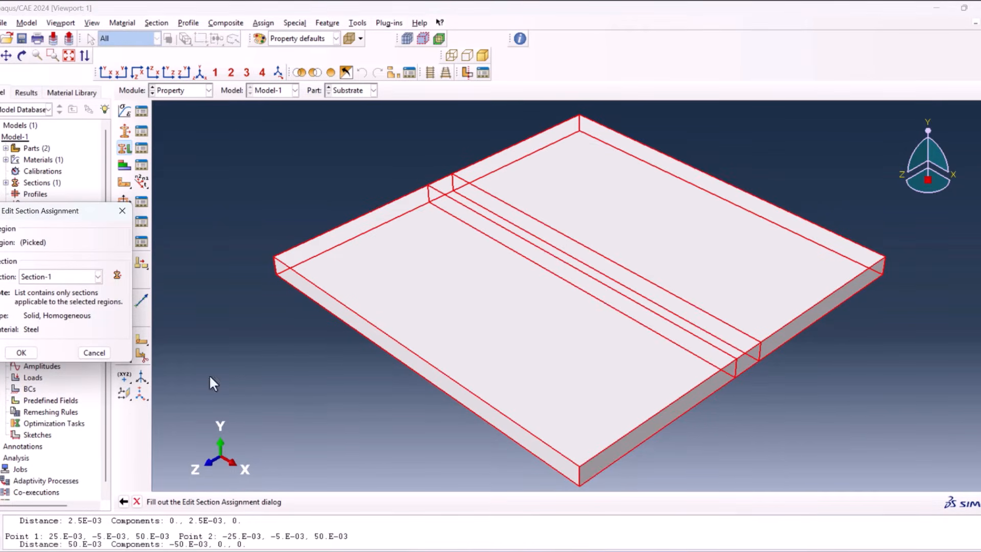
pyautogui.click(20, 353)
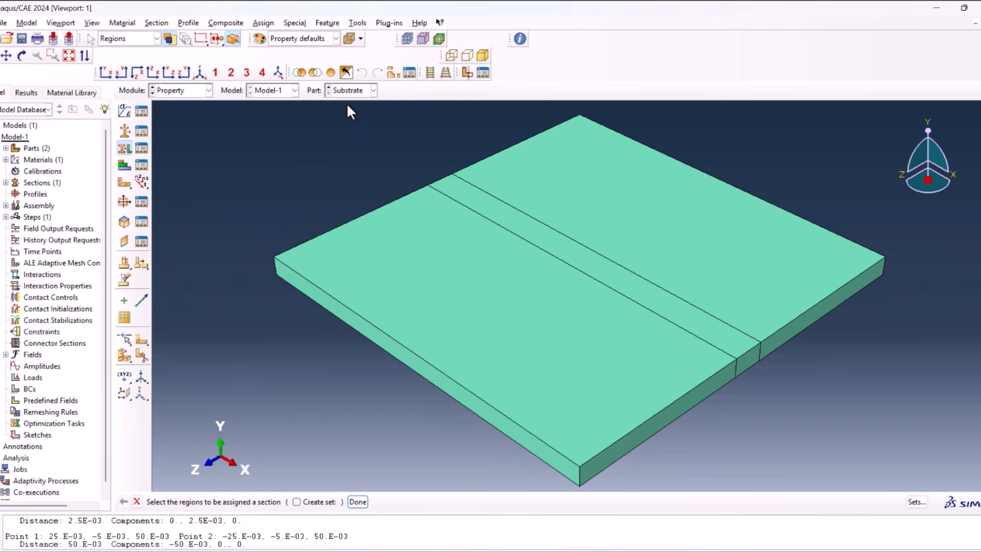
# - Display the Layer part and assign the Steel section to its whole solid
pyautogui.click(327, 87)
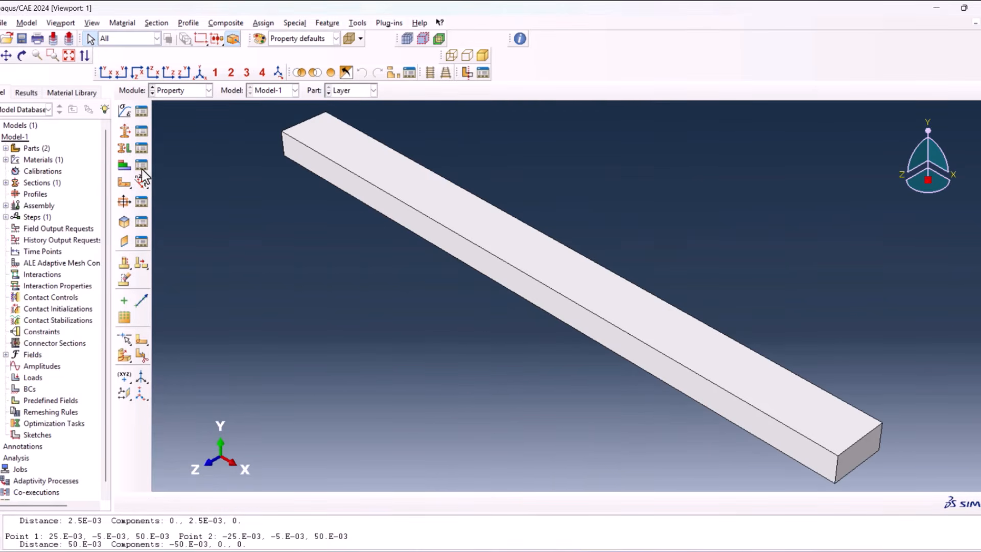
pyautogui.click(128, 153)
pyautogui.moveTo(197, 127); pyautogui.dragTo(838, 432)
pyautogui.click(357, 502)
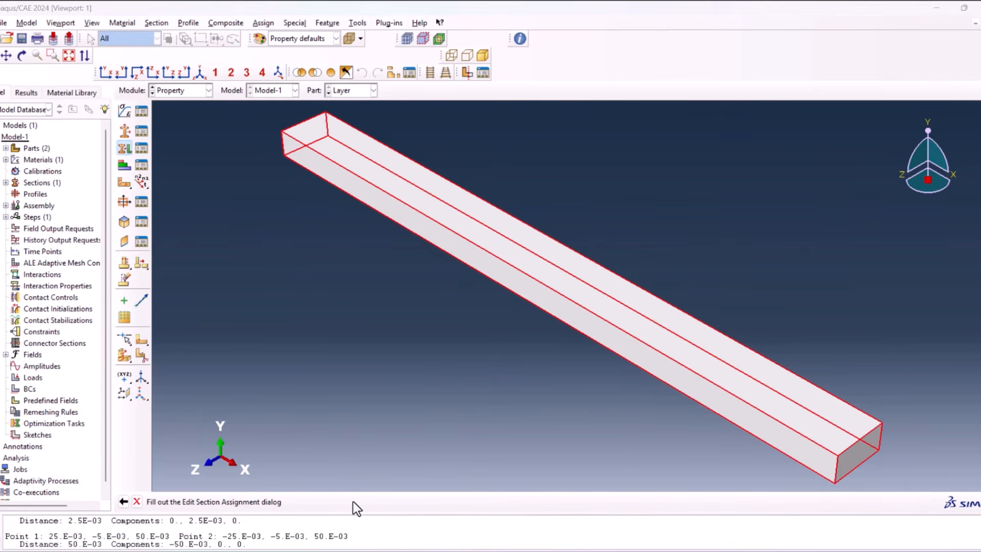
pyautogui.click(21, 351)
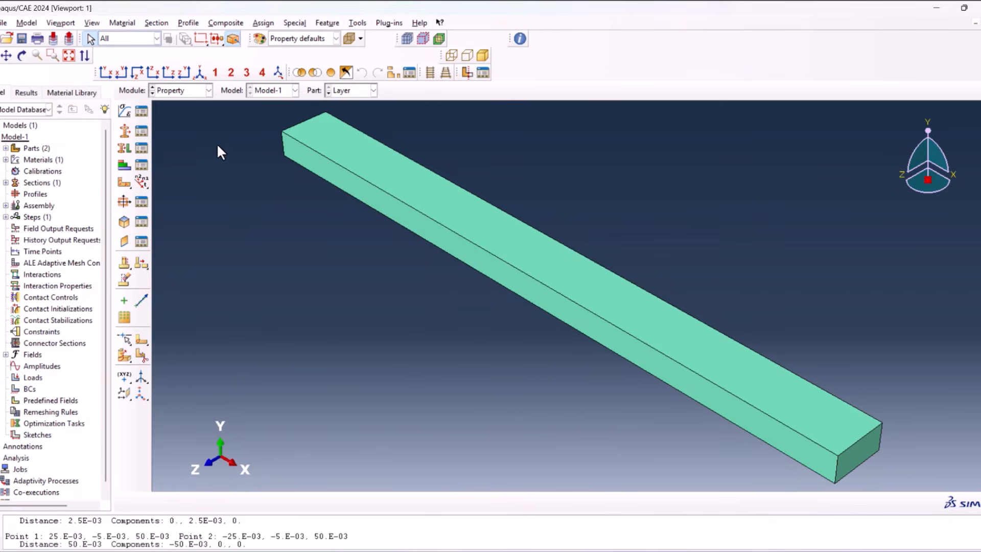
# - In the Assembly module, create dependent instances of the Layer and Substrate parts
pyautogui.click(188, 91)
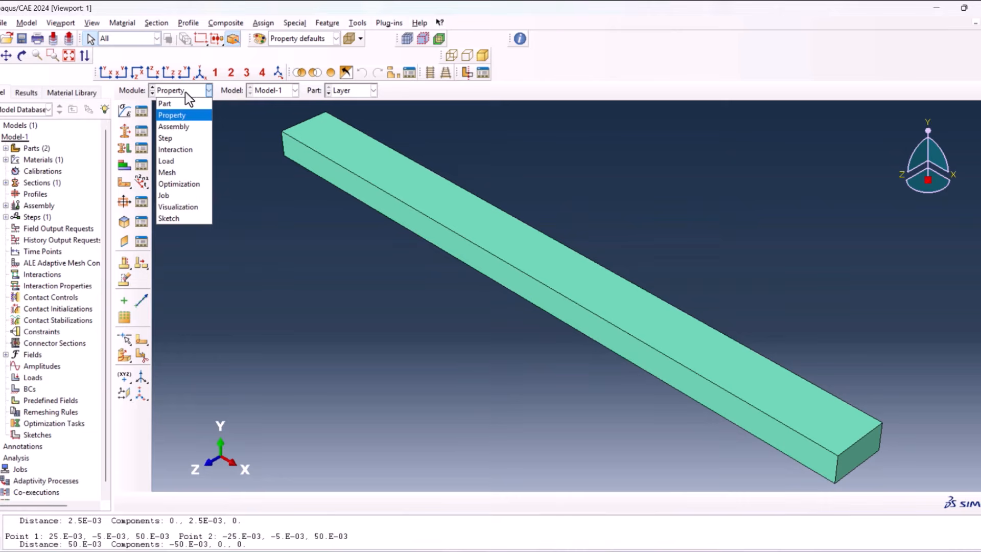
pyautogui.click(178, 128)
pyautogui.click(124, 110)
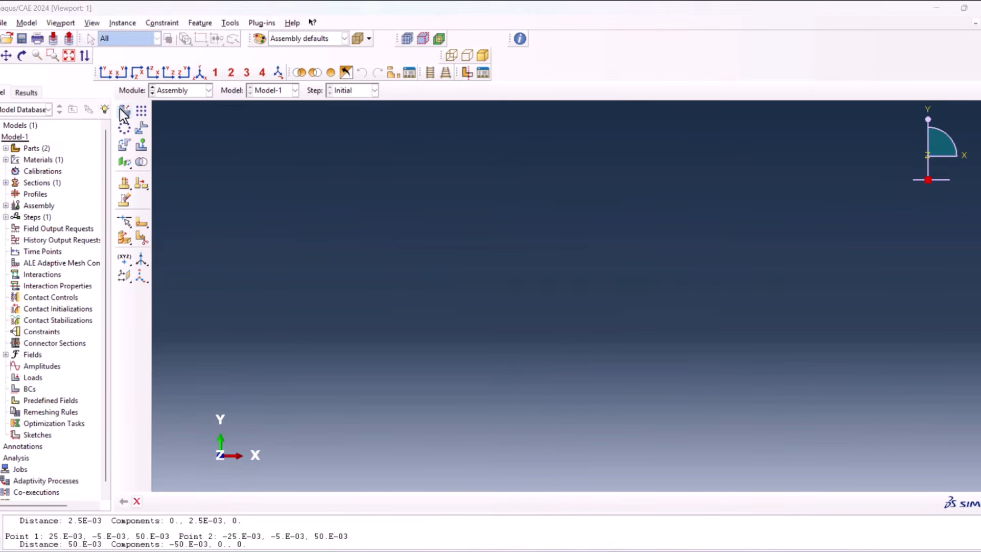
pyautogui.click(17, 194)
pyautogui.keyDown('shift'); pyautogui.click(18, 204); pyautogui.keyUp('shift')
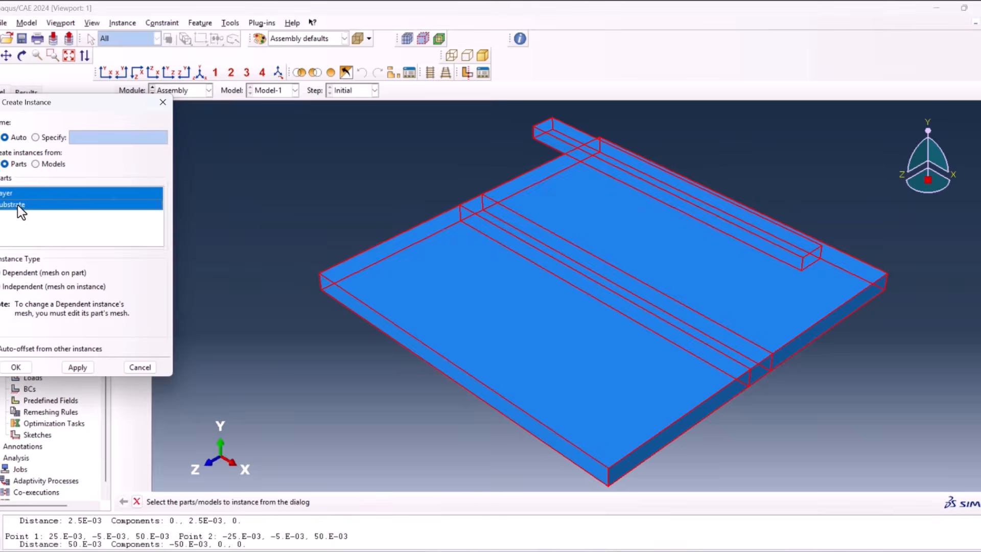
pyautogui.click(33, 272)
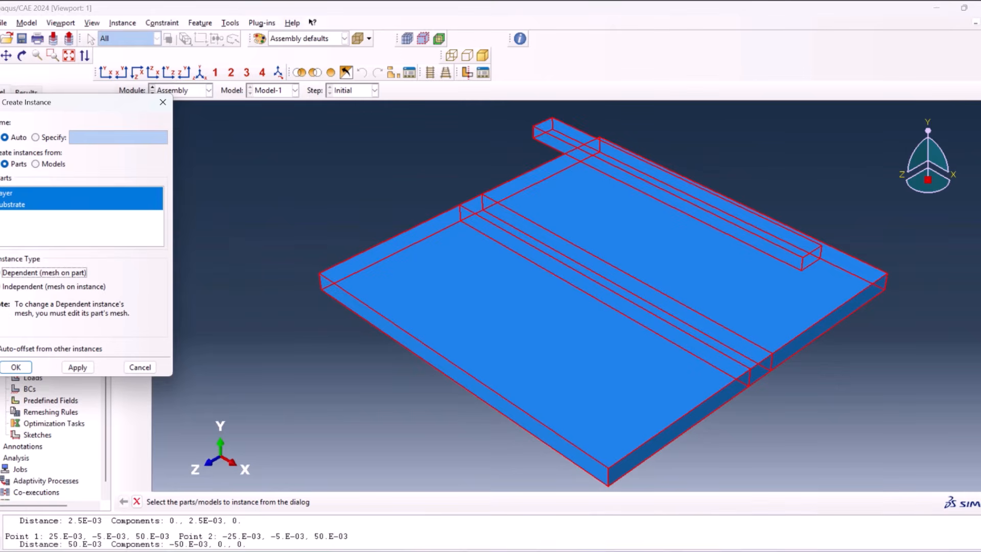
pyautogui.click(19, 367)
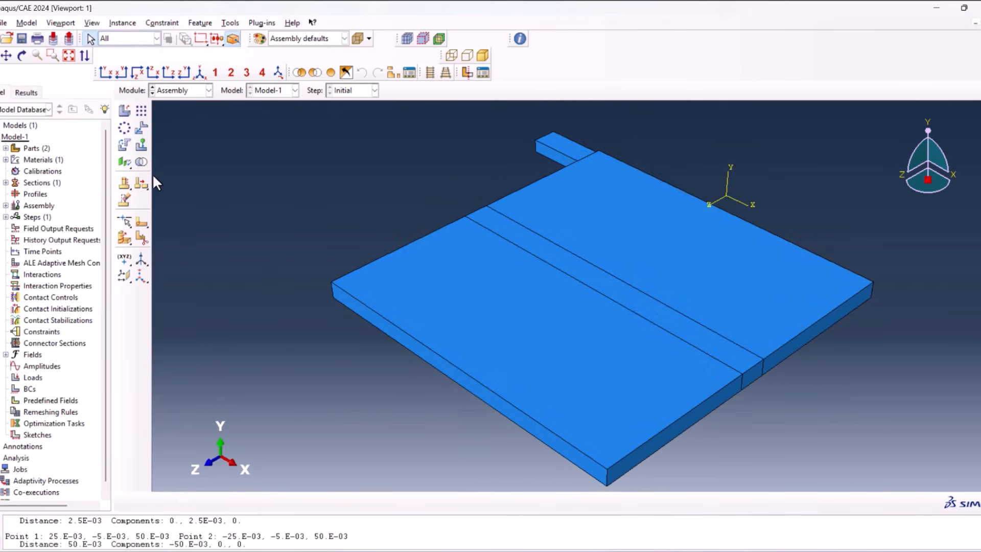
# - Translate the Layer instance from its bottom end-edge midpoint to the top end-edge midpoint of the Substrate's central strip
pyautogui.click(142, 128)
pyautogui.click(549, 149)
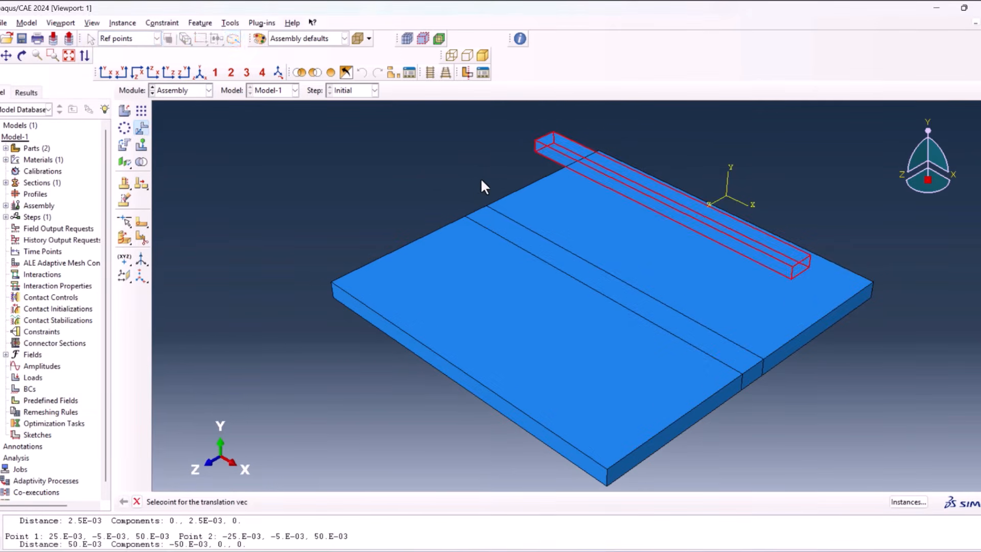
pyautogui.middleClick(481, 178)
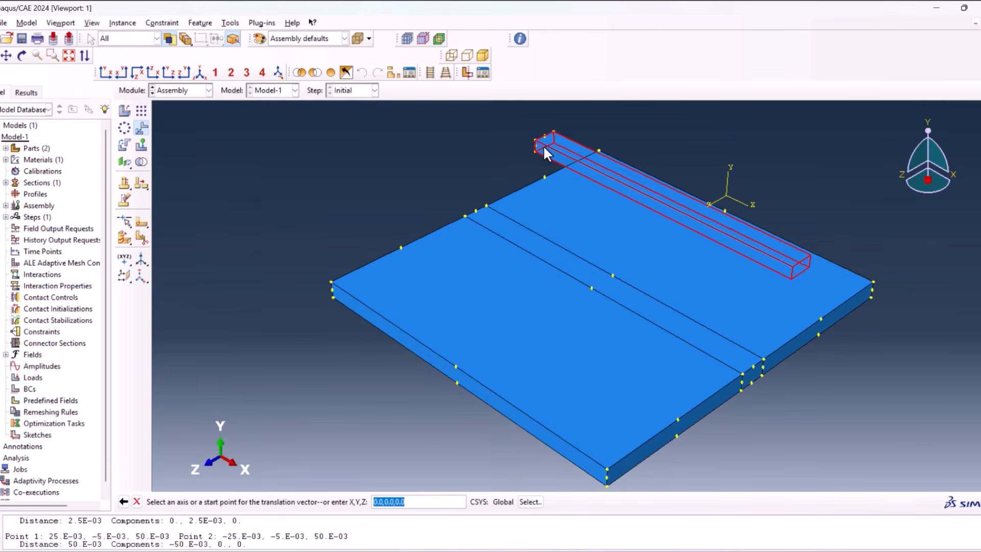
pyautogui.scroll(5, 545, 147)
pyautogui.click(544, 147)
pyautogui.scroll(-2, 544, 147)
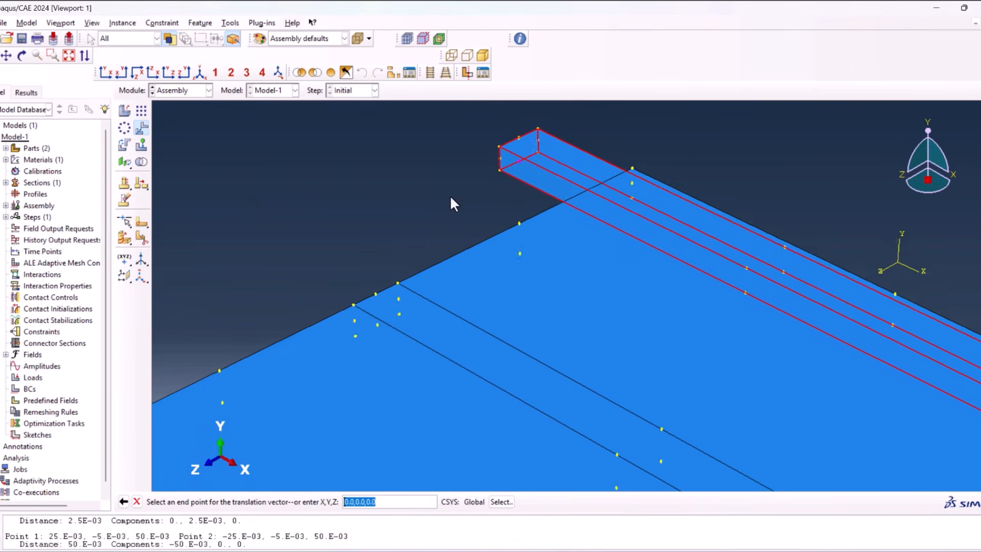
pyautogui.click(380, 288)
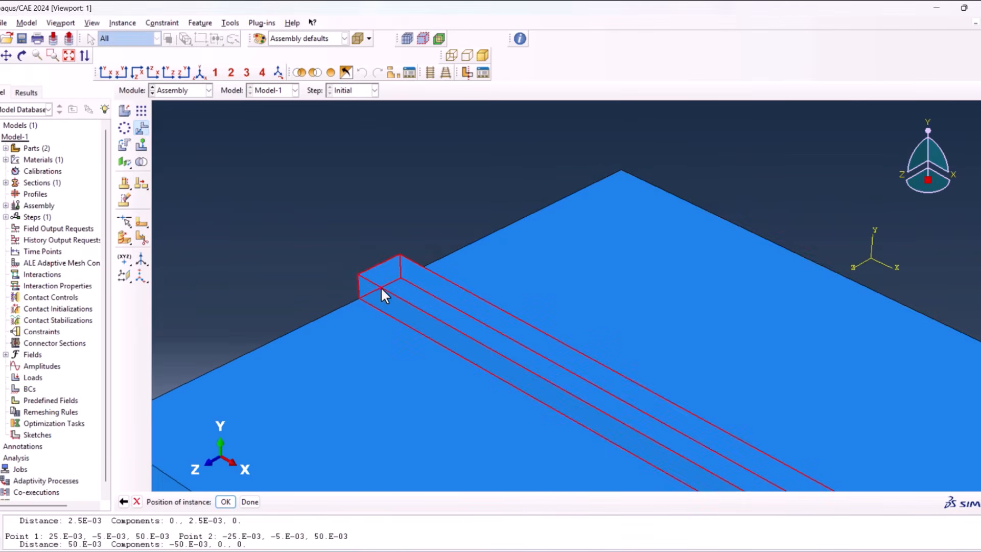
pyautogui.middleClick(325, 232)
pyautogui.scroll(-4, 325, 232)
pyautogui.click(277, 302)
pyautogui.click(422, 275)
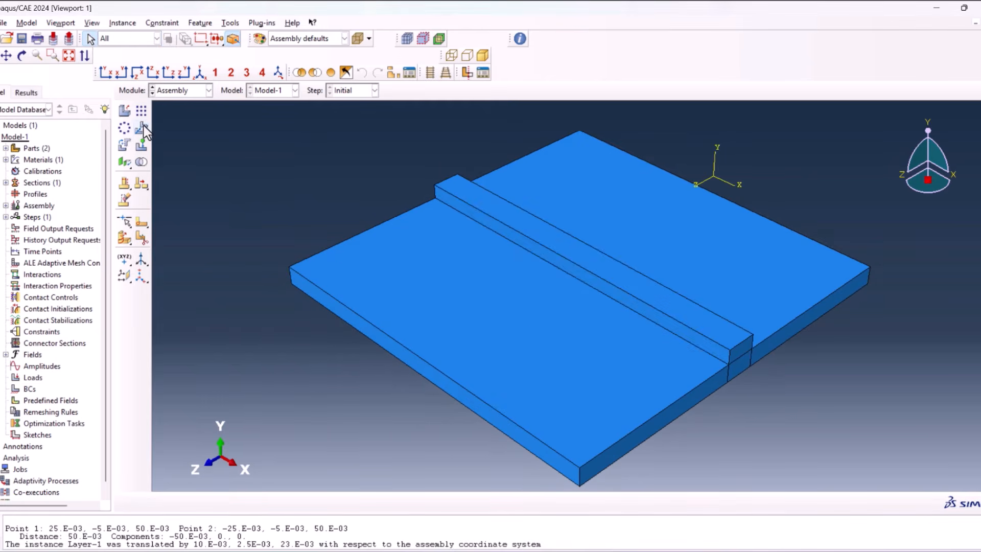
# - Translate both instances together so the midpoint of the Layer's bottom end edge lies at the global origin
pyautogui.click(142, 129)
pyautogui.moveTo(310, 131); pyautogui.dragTo(632, 434)
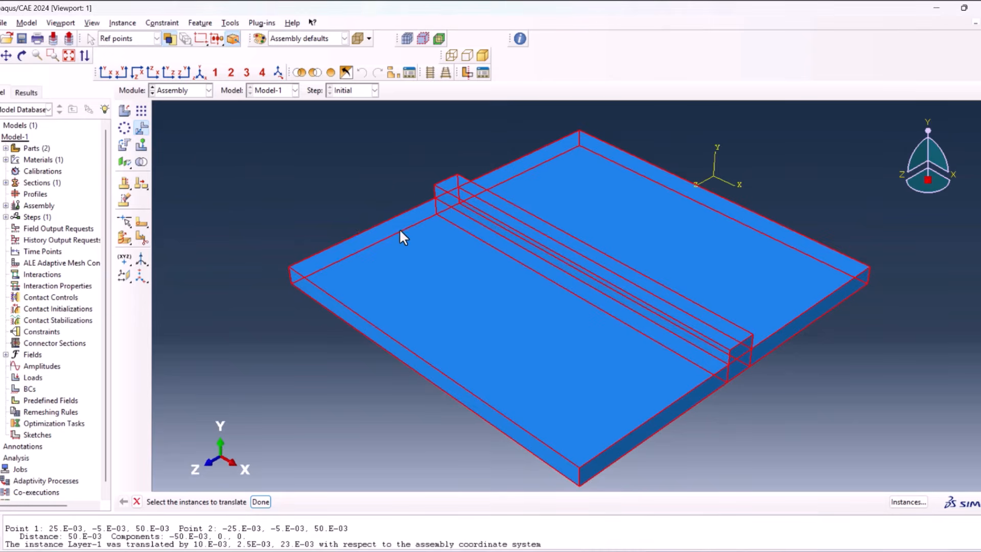
pyautogui.middleClick(297, 427)
pyautogui.keyDown('ctrl'); pyautogui.keyDown('alt'); pyautogui.moveTo(373, 360); pyautogui.dragTo(581, 355); pyautogui.keyUp('alt'); pyautogui.keyUp('ctrl')
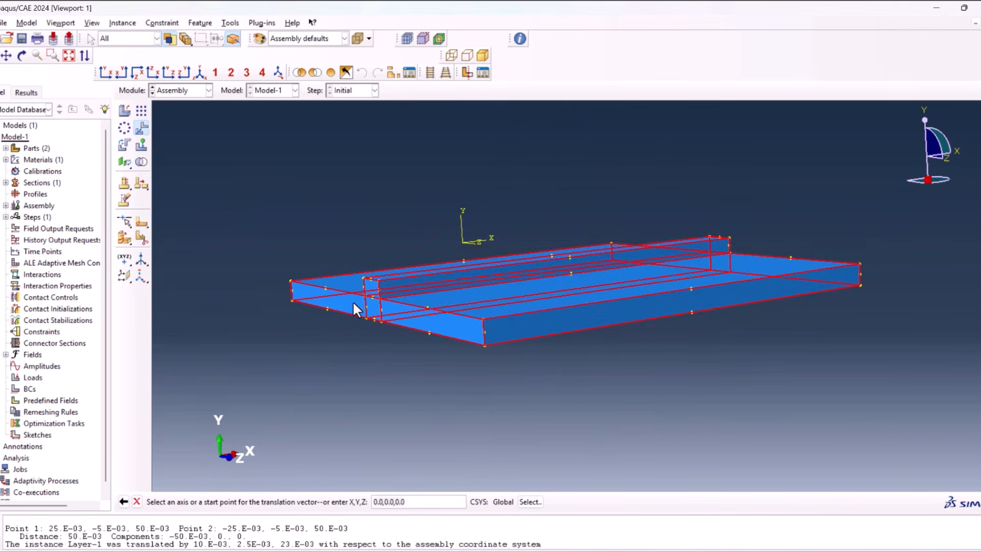
pyautogui.click(373, 298)
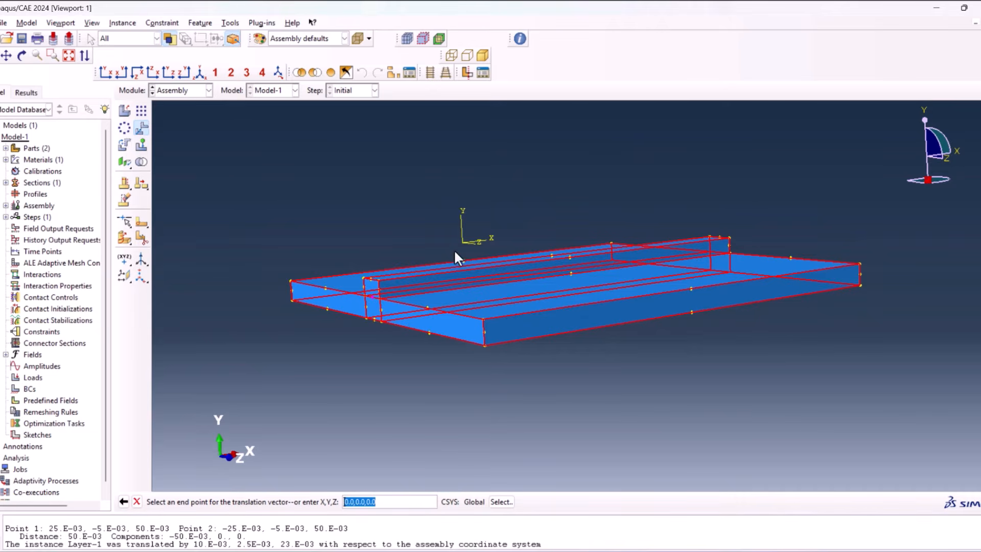
pyautogui.click(464, 242)
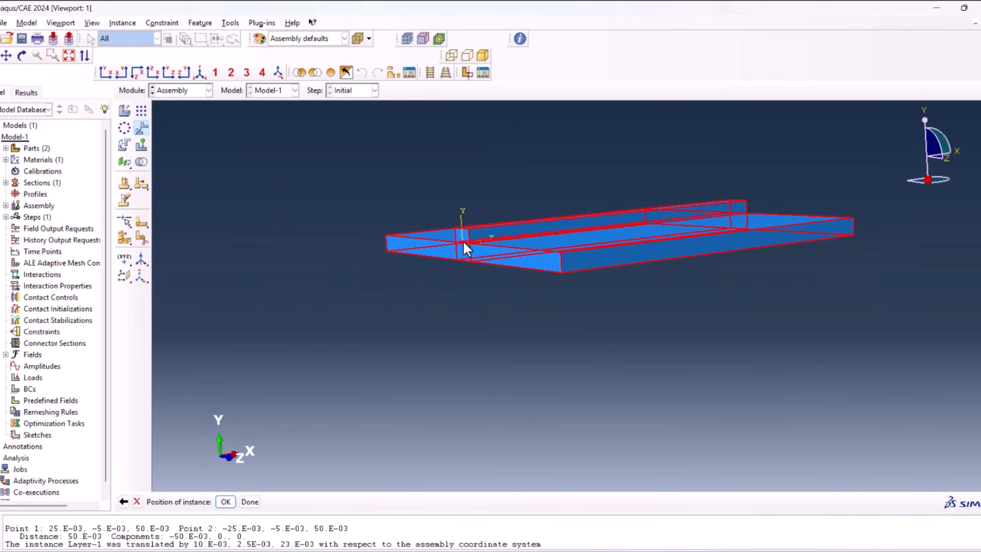
pyautogui.middleClick(422, 285)
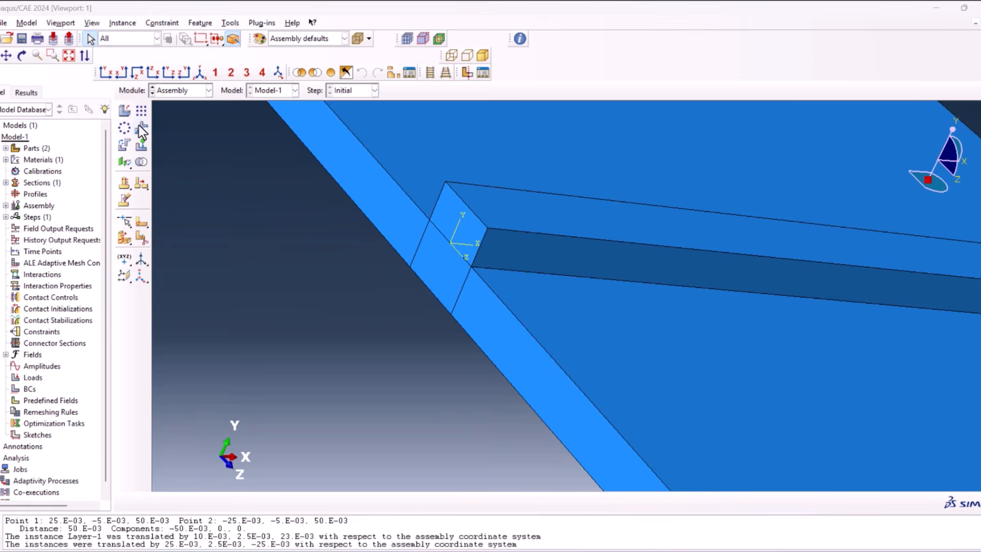
# - Translate both instances from the midpoint of the Layer's top end edge to the origin and restore the isometric view
pyautogui.click(141, 128)
pyautogui.moveTo(412, 354); pyautogui.dragTo(478, 302)
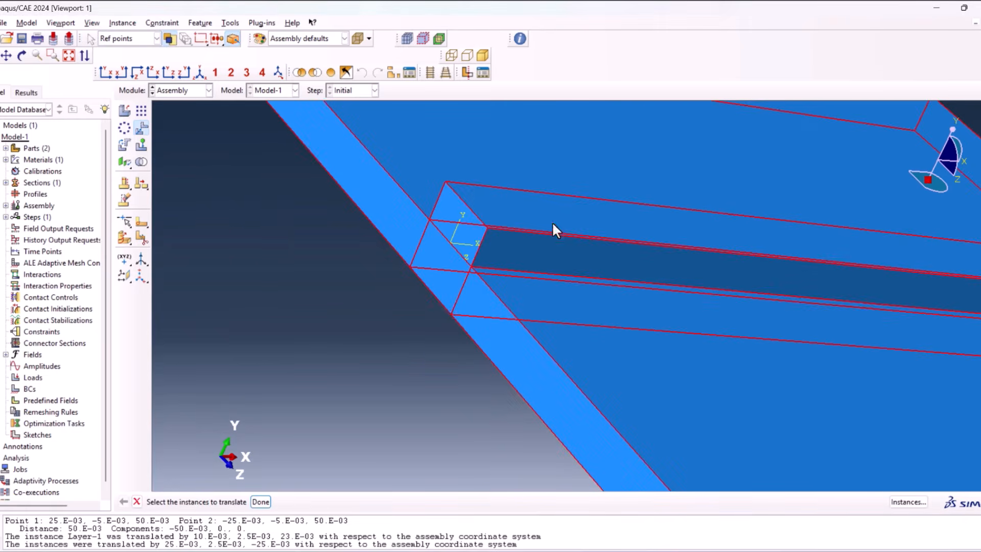
pyautogui.middleClick(365, 368)
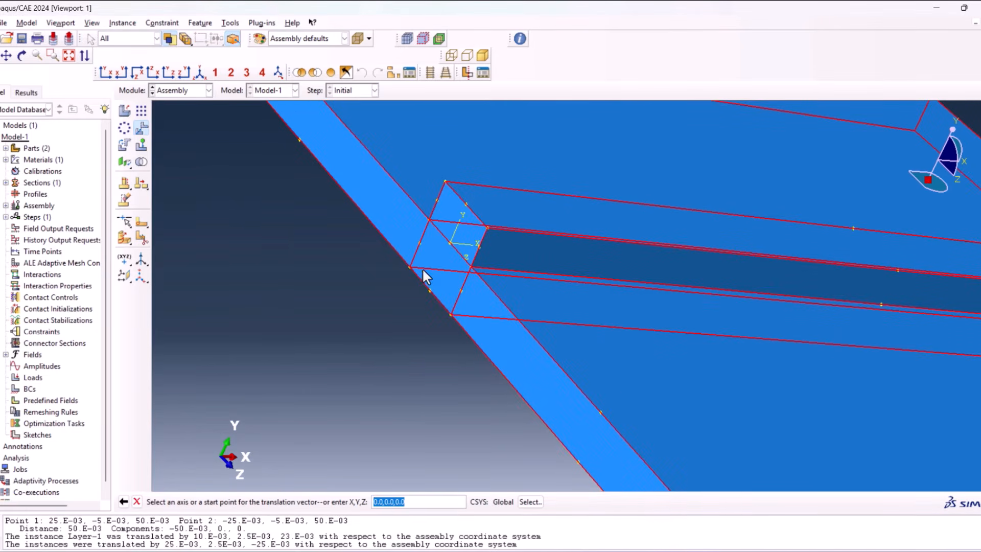
pyautogui.click(465, 207)
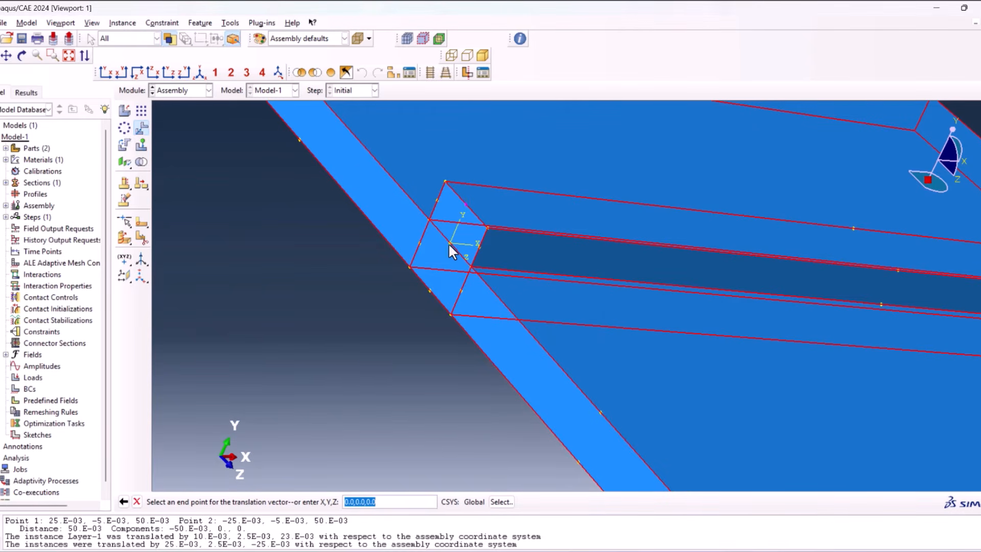
pyautogui.click(448, 243)
pyautogui.middleClick(356, 358)
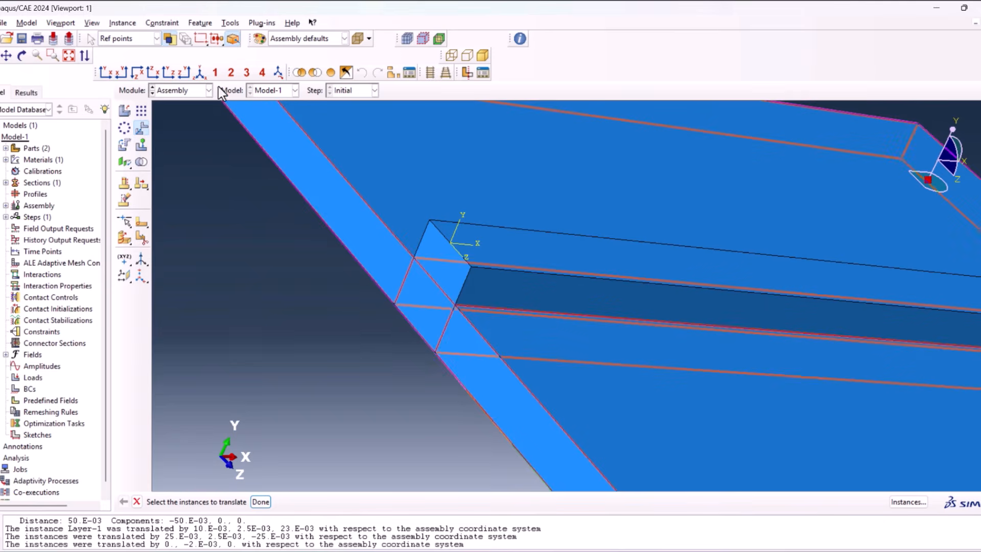
pyautogui.click(201, 72)
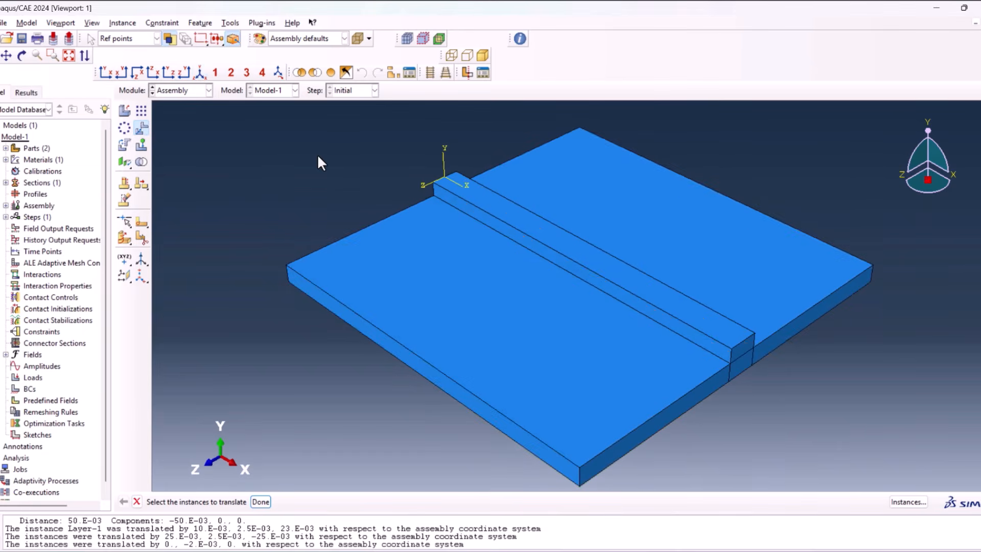
pyautogui.click(443, 174)
pyautogui.click(387, 148)
pyautogui.click(446, 179)
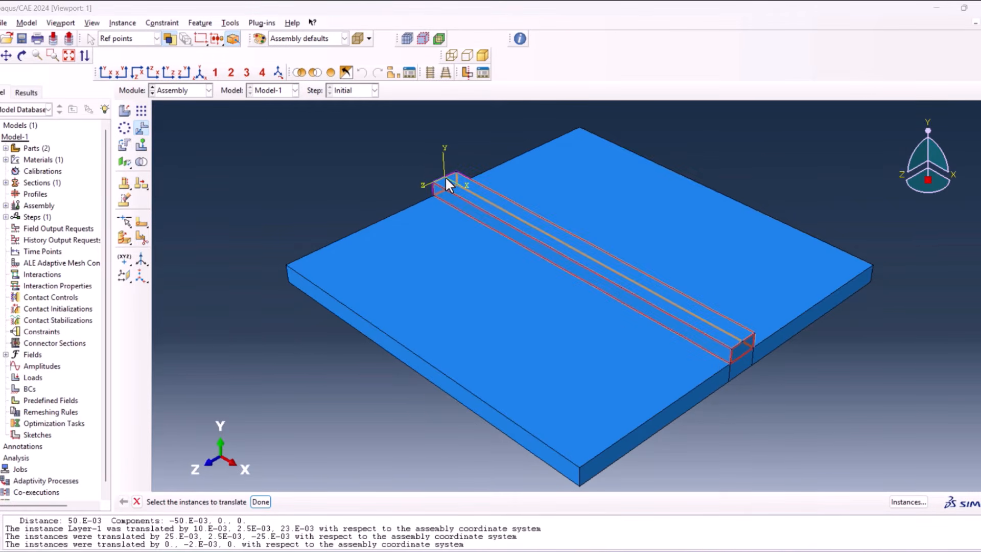
pyautogui.click(370, 169)
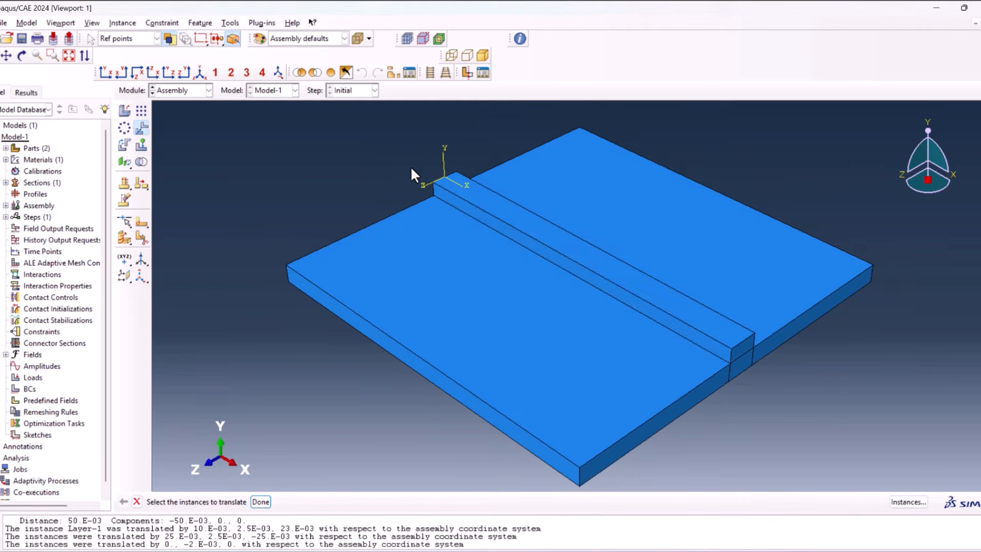
pyautogui.click(446, 179)
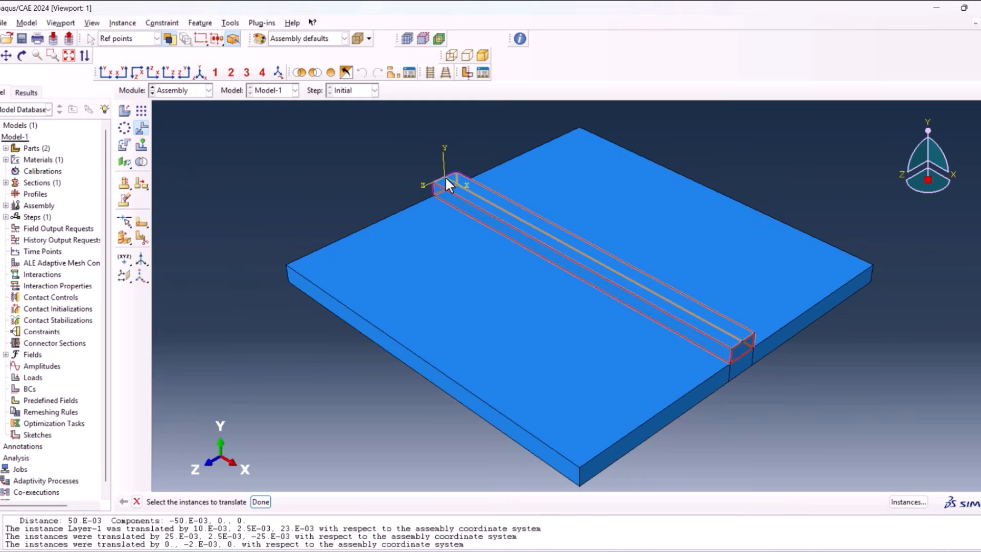
pyautogui.click(447, 170)
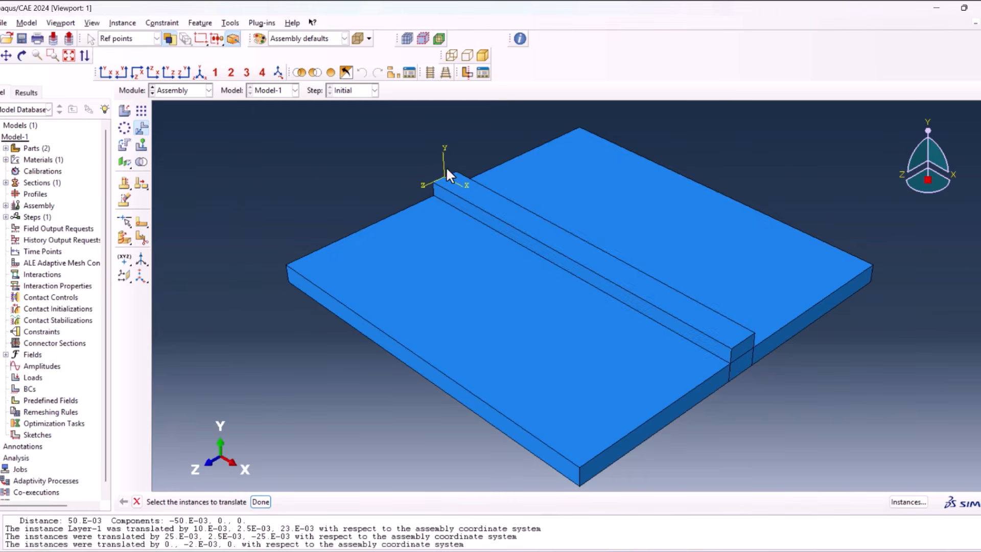
# - Switch to the Step module and create a WireArcAM directory in C:\Temp for saving the model
pyautogui.click(194, 93)
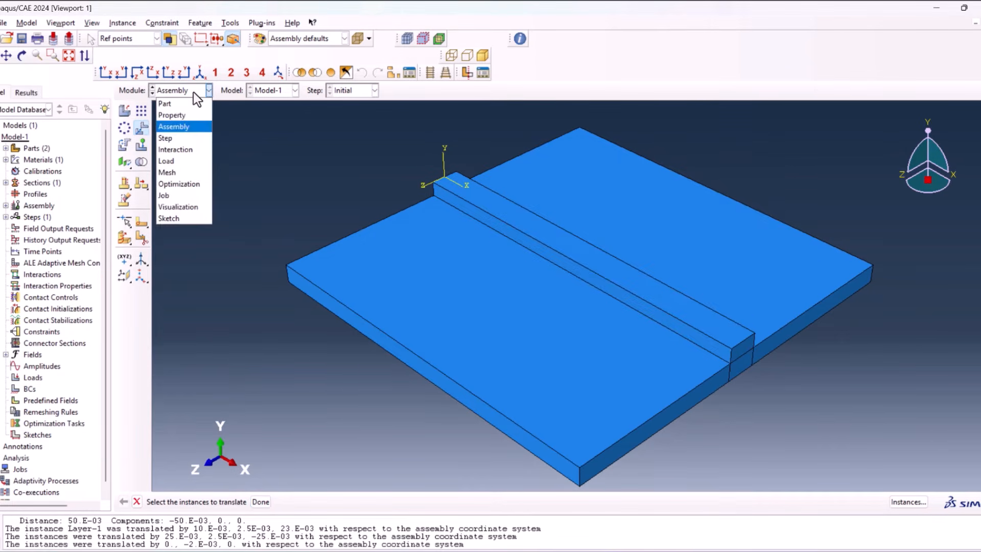
pyautogui.click(186, 137)
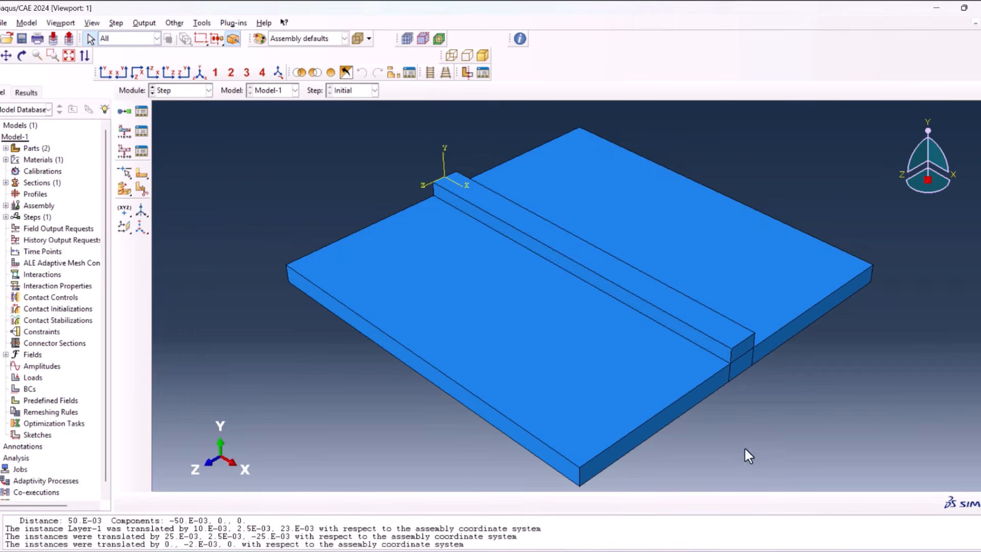
pyautogui.click(3, 23)
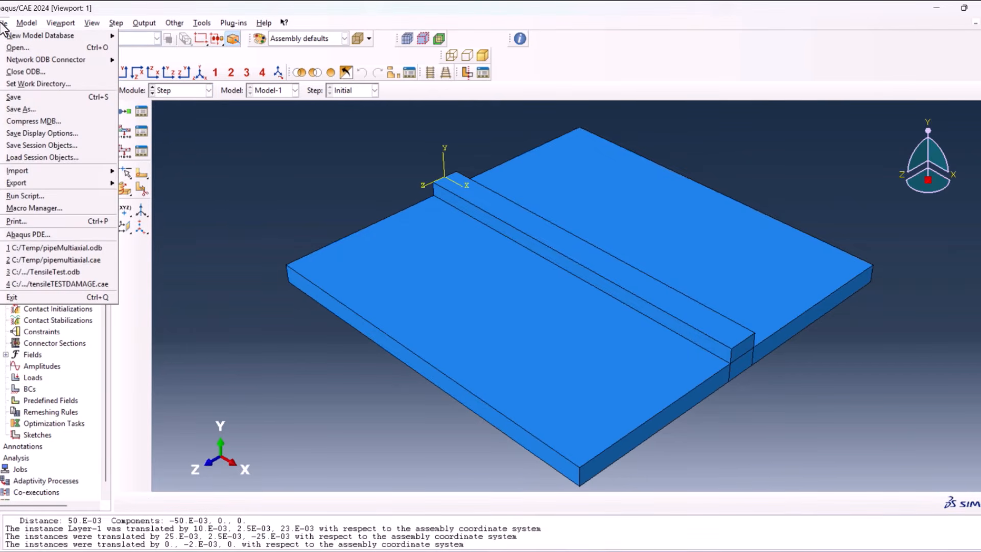
pyautogui.click(41, 102)
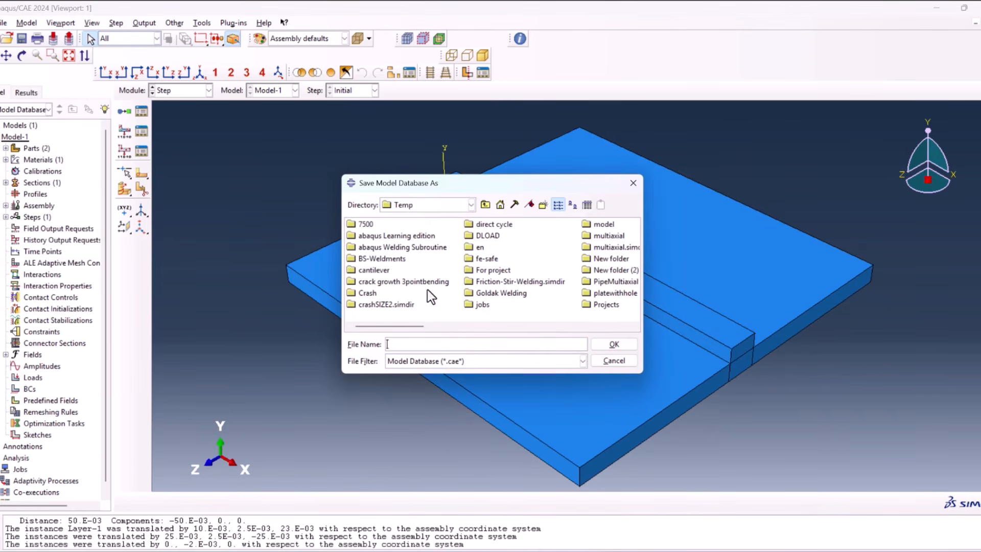
pyautogui.moveTo(415, 327); pyautogui.dragTo(490, 325)
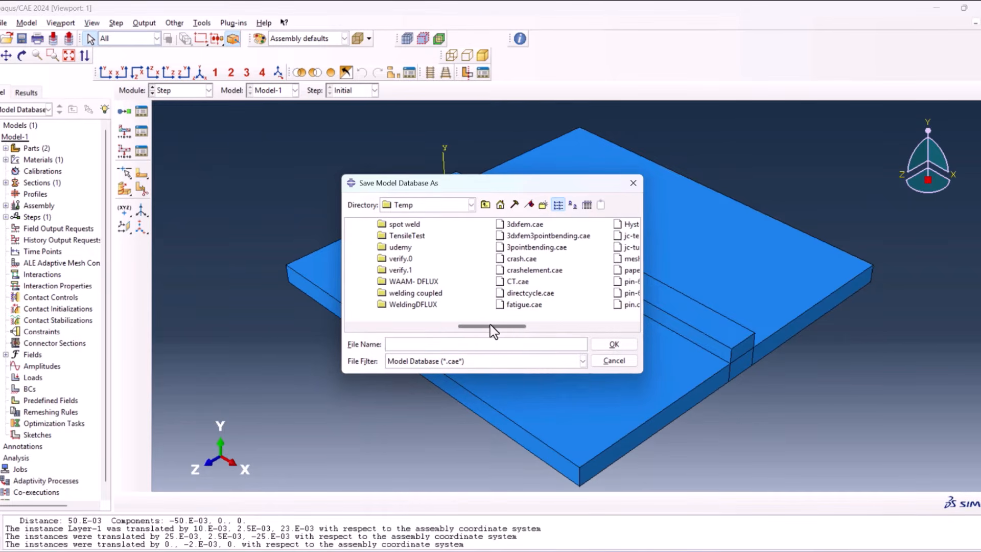
pyautogui.click(543, 205)
pyautogui.write('Wi')
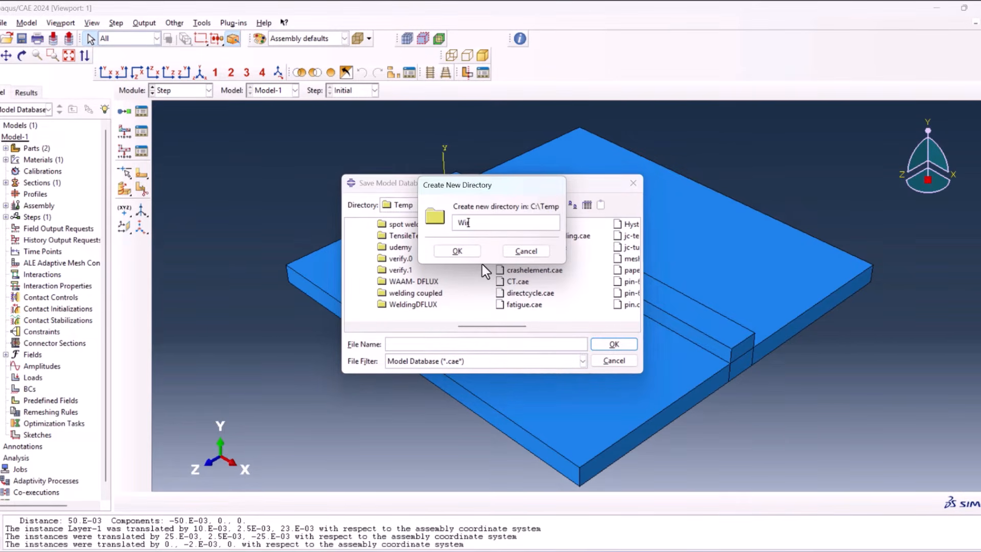
pyautogui.write('reArcAM')
pyautogui.click(457, 251)
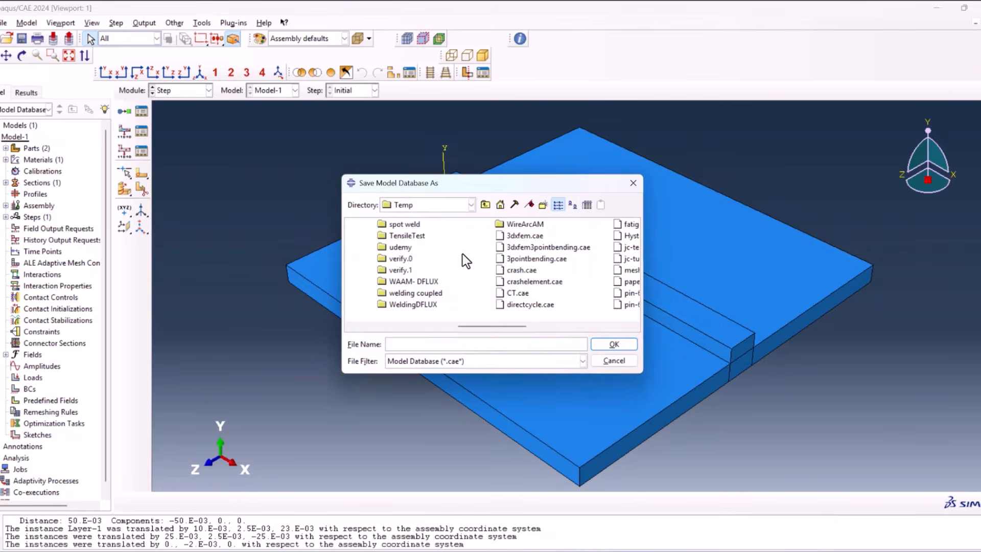
# - Save the model database as WAAM inside the WireArcAM directory
pyautogui.doubleClick(532, 224)
pyautogui.click(464, 344)
pyautogui.write('WAAM')
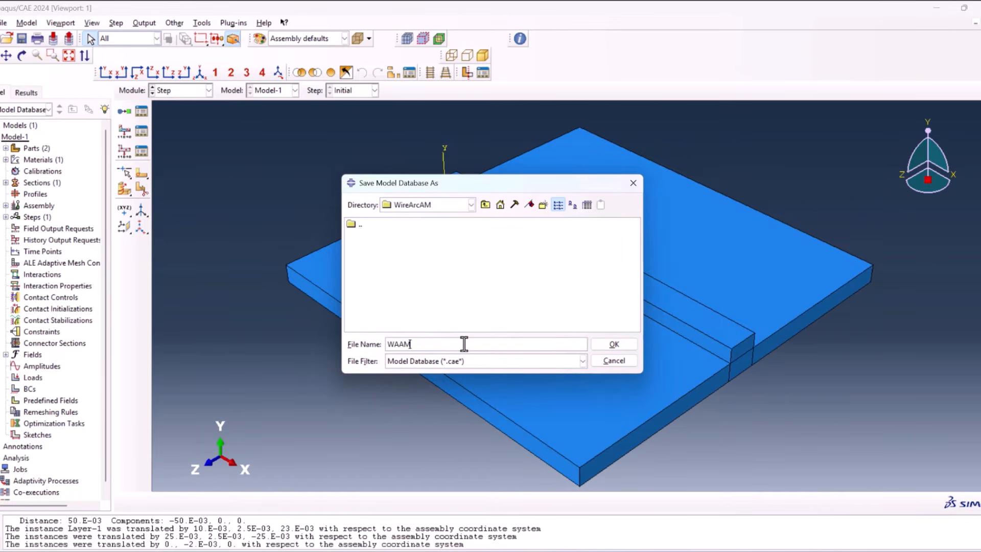
pyautogui.click(630, 348)
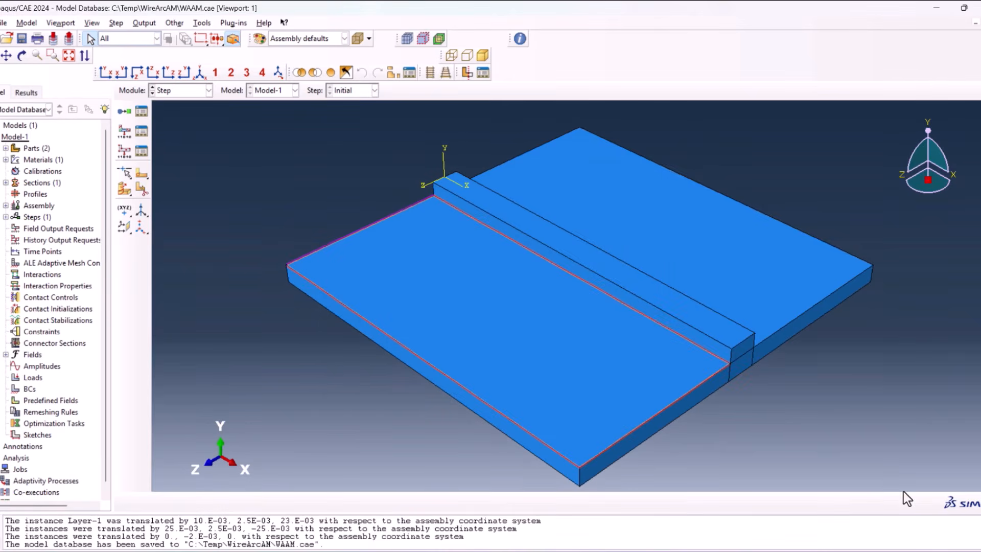
# - Set the work directory to C:/Temp/WireArcAM by browsing to the WireArcAM folder
pyautogui.click(5, 23)
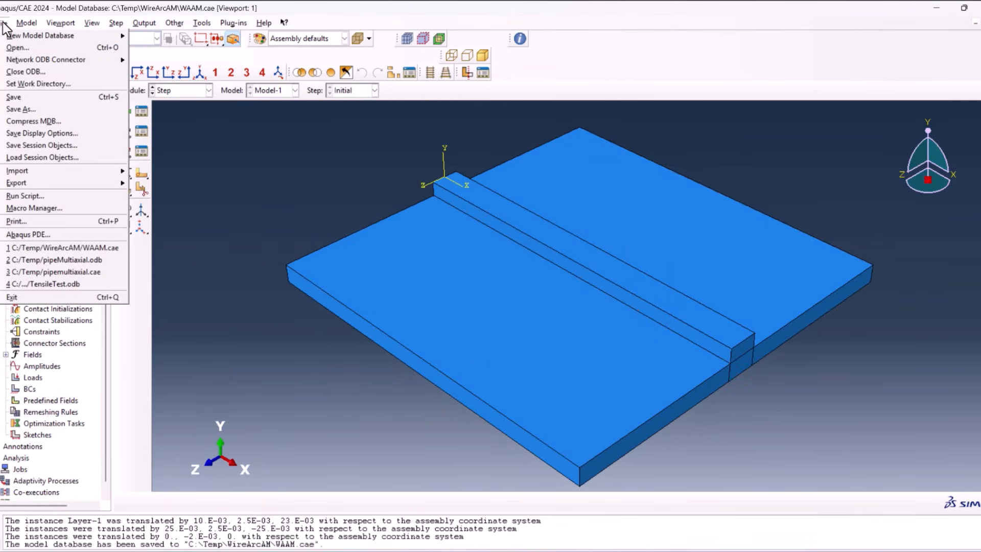
pyautogui.click(36, 83)
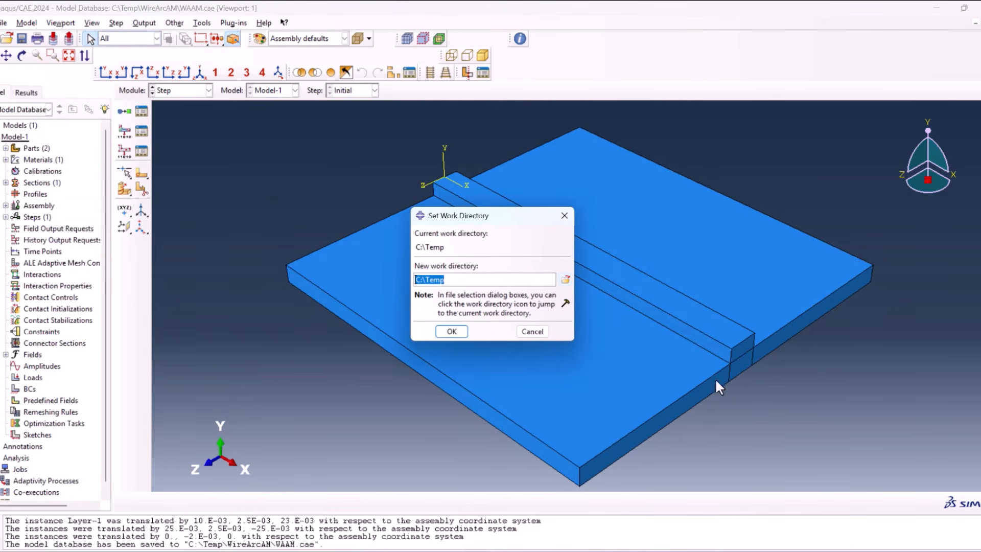
pyautogui.click(927, 539)
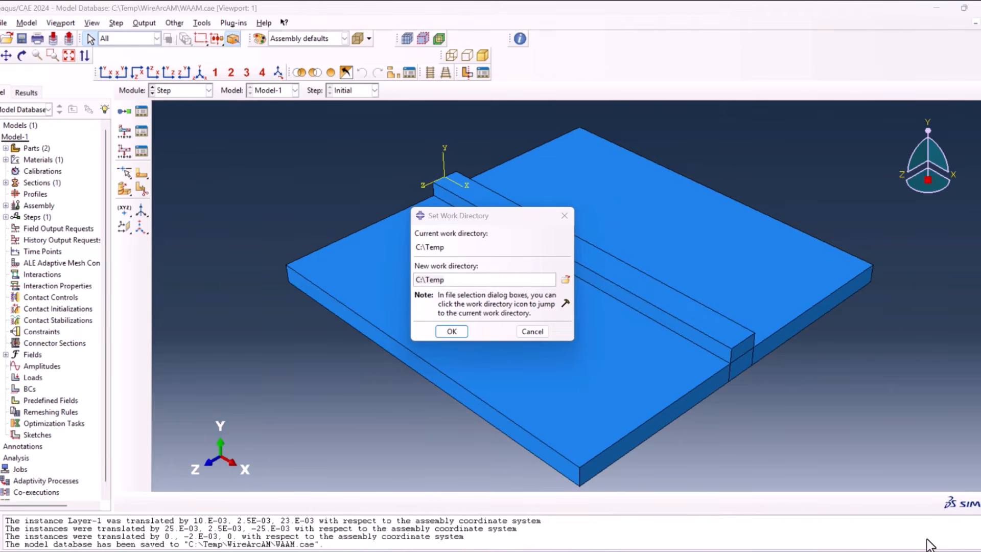
pyautogui.click(565, 279)
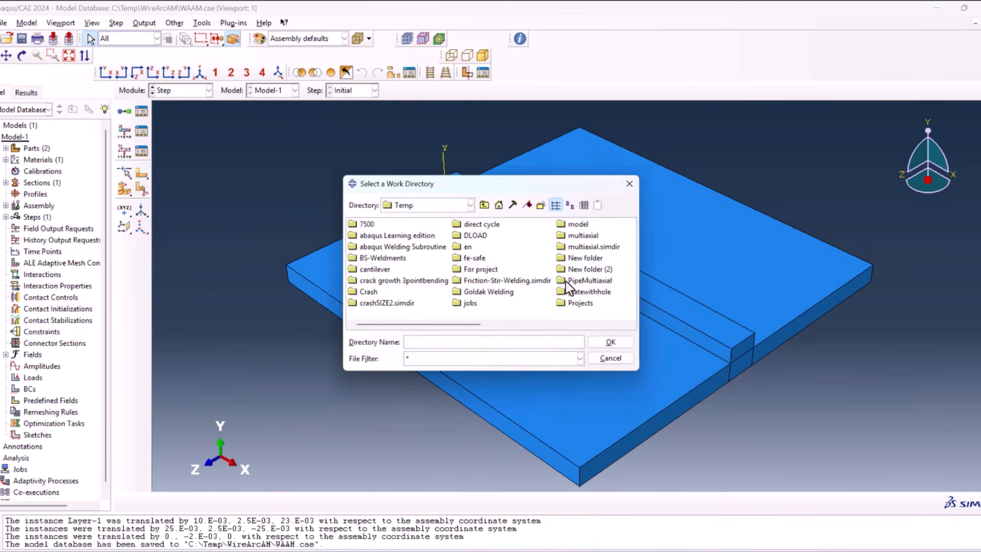
pyautogui.moveTo(433, 328); pyautogui.dragTo(603, 328)
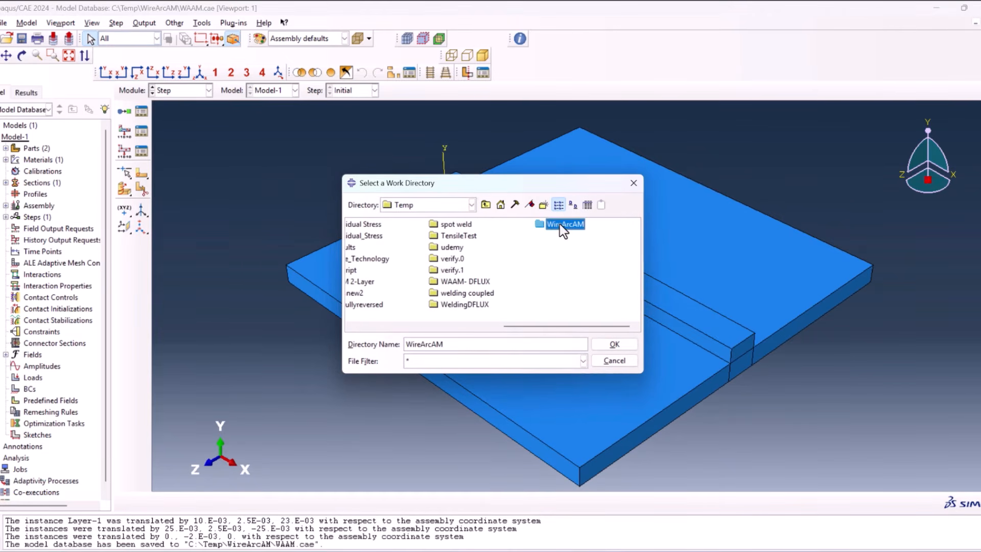
pyautogui.doubleClick(559, 223)
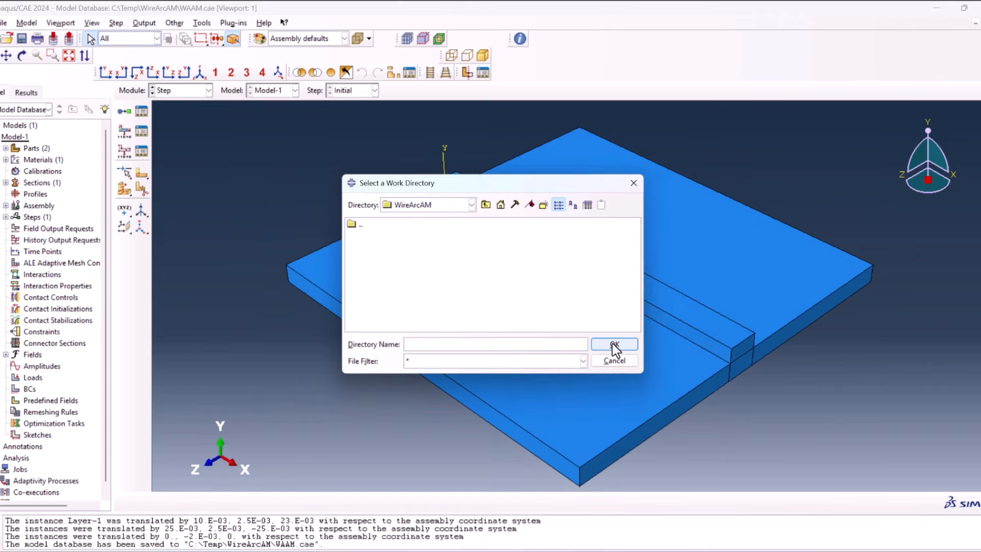
pyautogui.click(486, 205)
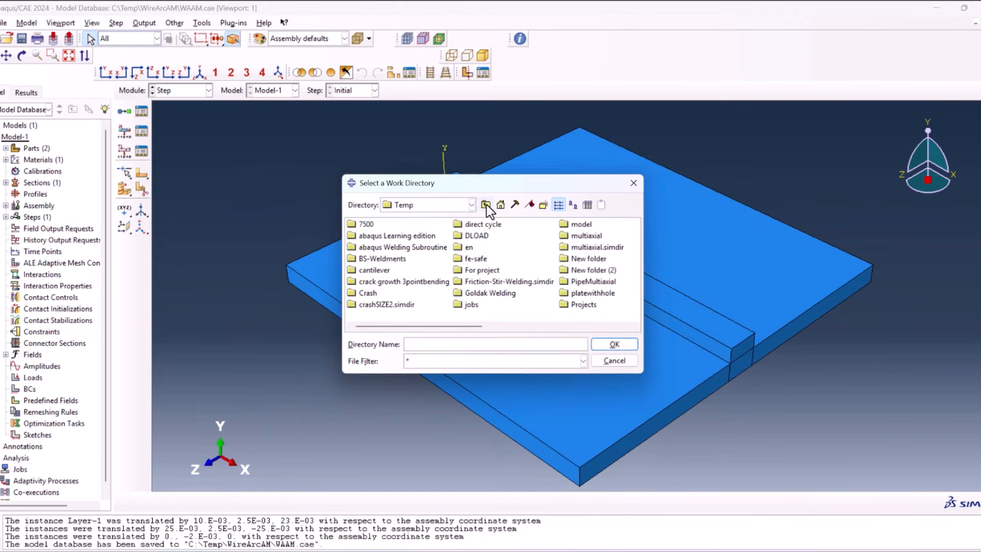
pyautogui.moveTo(444, 325); pyautogui.dragTo(569, 326)
pyautogui.click(595, 225)
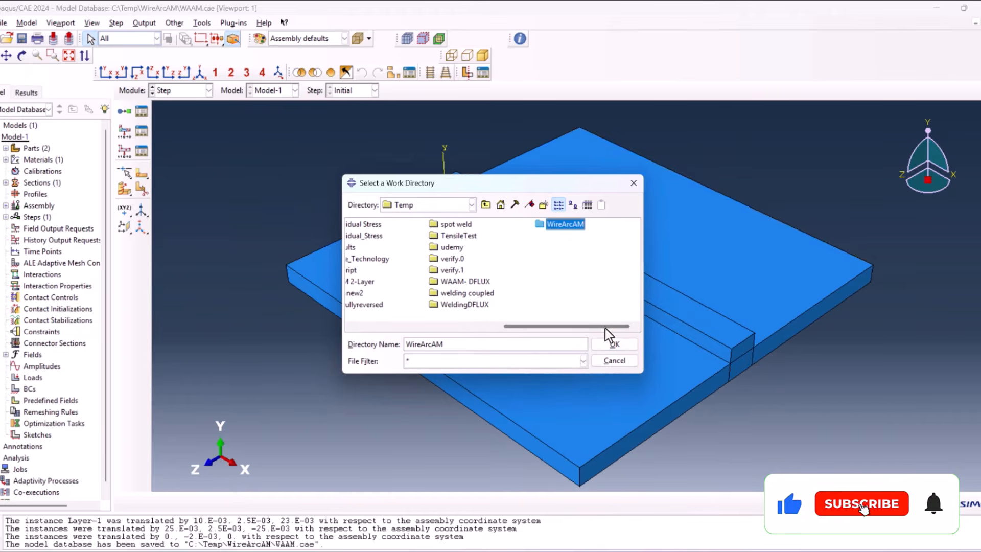
pyautogui.click(614, 345)
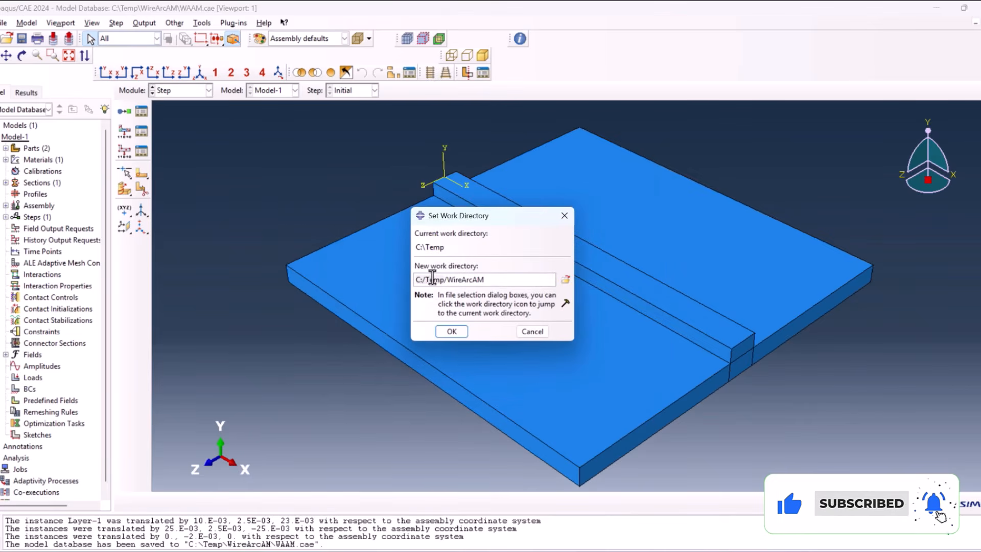
pyautogui.moveTo(414, 279); pyautogui.dragTo(528, 283)
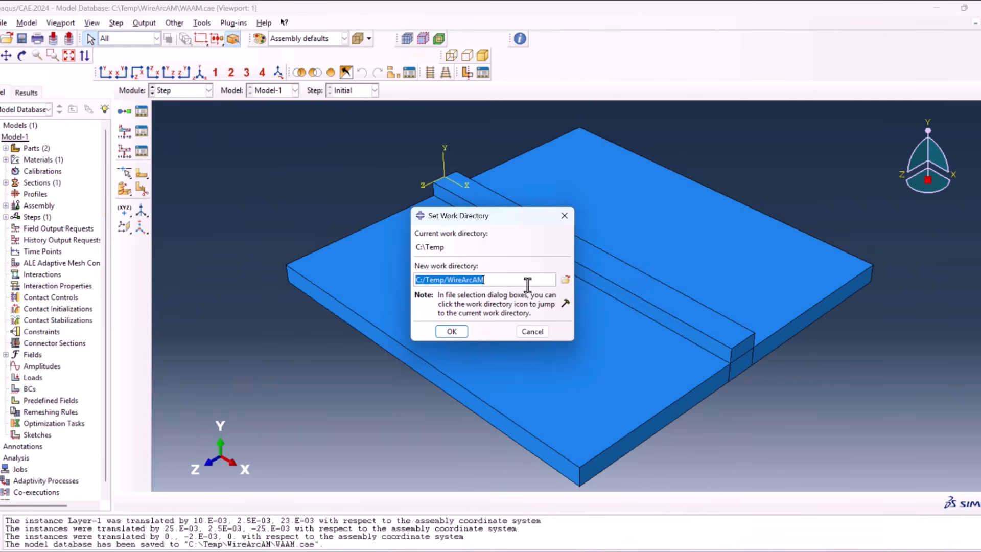
pyautogui.click(450, 330)
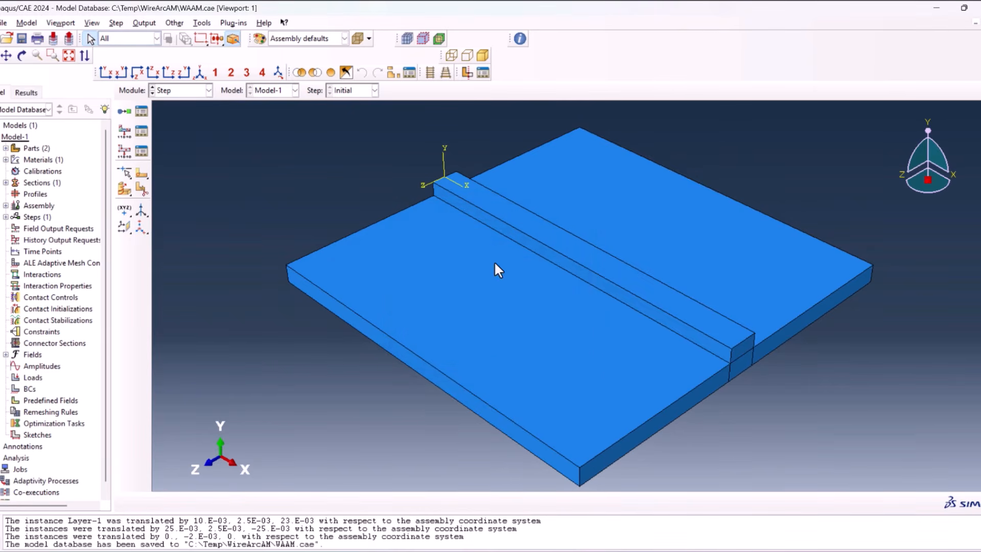
pyautogui.click(923, 542)
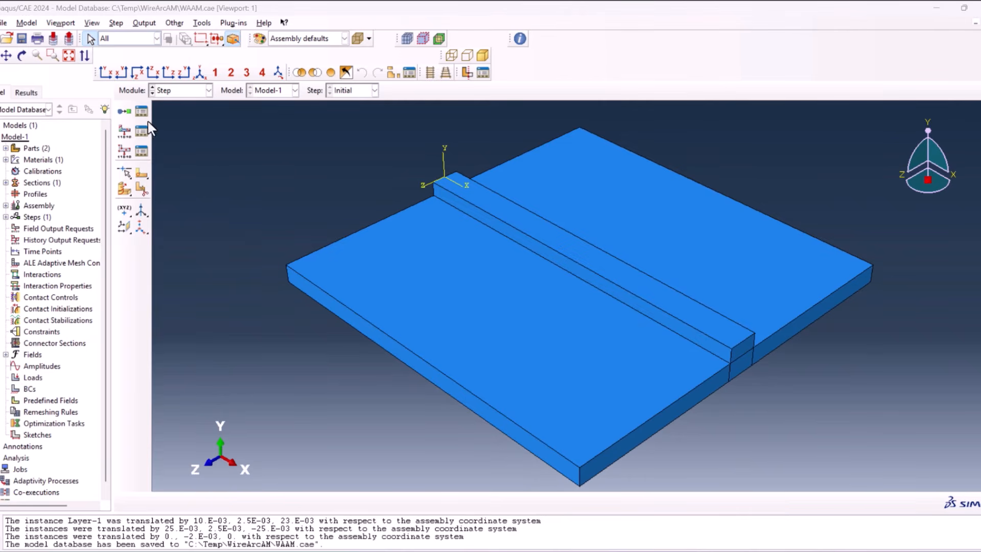
# - Create a transient Heat transfer step named Step-1 after Initial, with a time period of 25
pyautogui.click(124, 111)
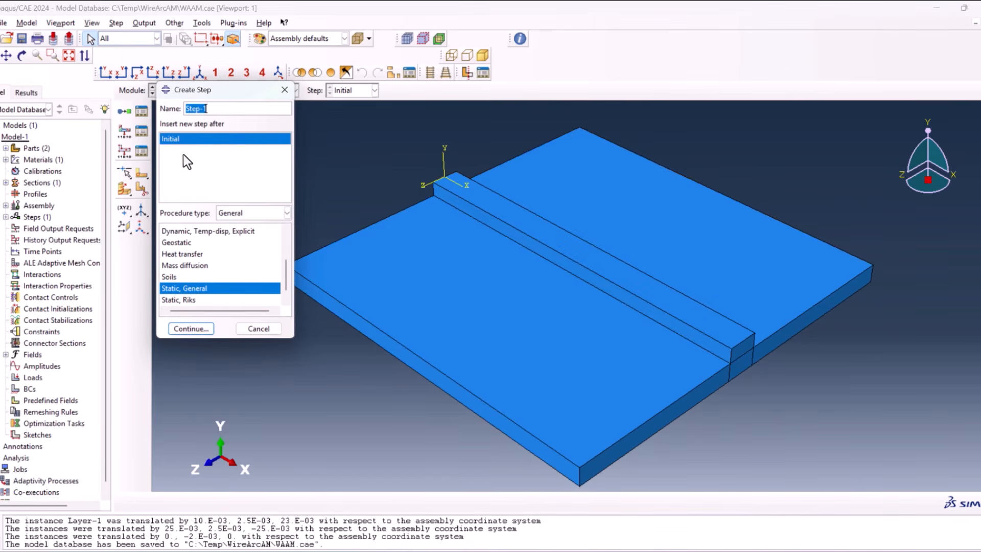
pyautogui.click(182, 254)
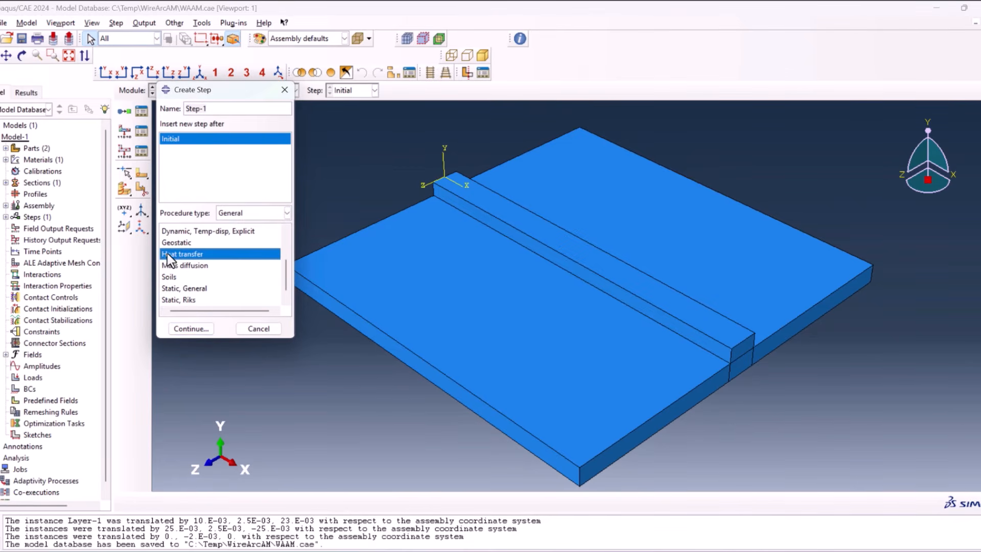
pyautogui.click(192, 328)
pyautogui.doubleClick(181, 206)
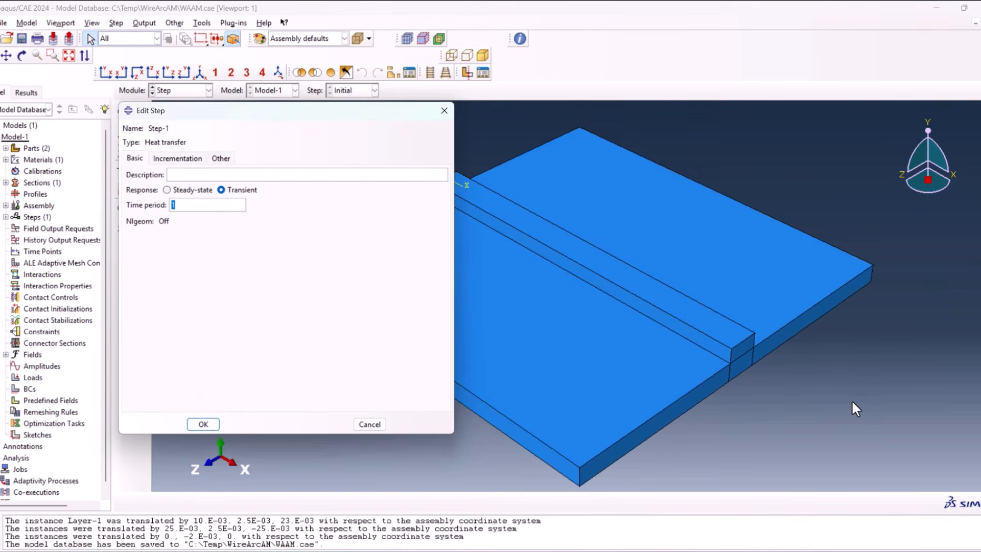
pyautogui.write('25')
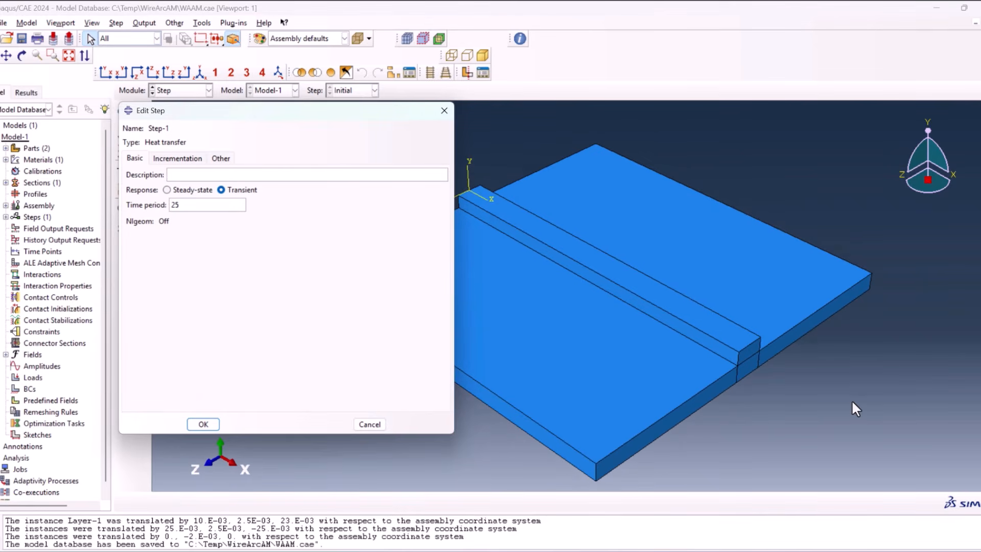
# - Set Step-1's maximum number of increments to 1000000 and its initial increment size to 0.1
pyautogui.click(171, 157)
pyautogui.click(274, 189)
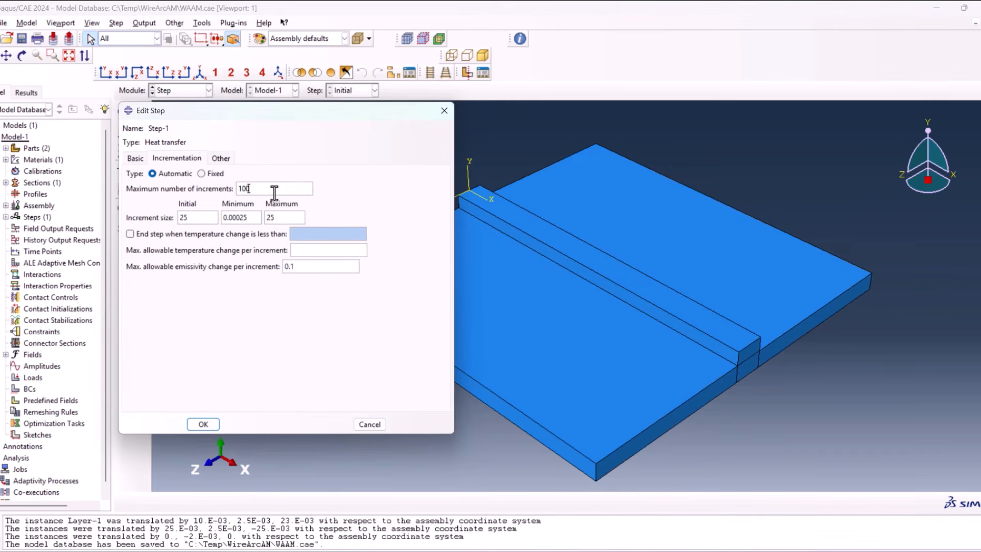
pyautogui.write('0000')
pyautogui.click(205, 219)
pyautogui.press('BackSpace')
pyautogui.press('BackSpace')
pyautogui.write('0.1')
# - Enter Step-1's minimum increment size, a maximum increment of 1 and a maximum allowable temperature change of 350 per increment, and finish the step
pyautogui.doubleClick(239, 218)
pyautogui.write('1e')
pyautogui.write('1')
pyautogui.doubleClick(275, 218)
pyautogui.write('10')
pyautogui.press('BackSpace')
pyautogui.click(325, 251)
pyautogui.write('350')
pyautogui.click(210, 422)
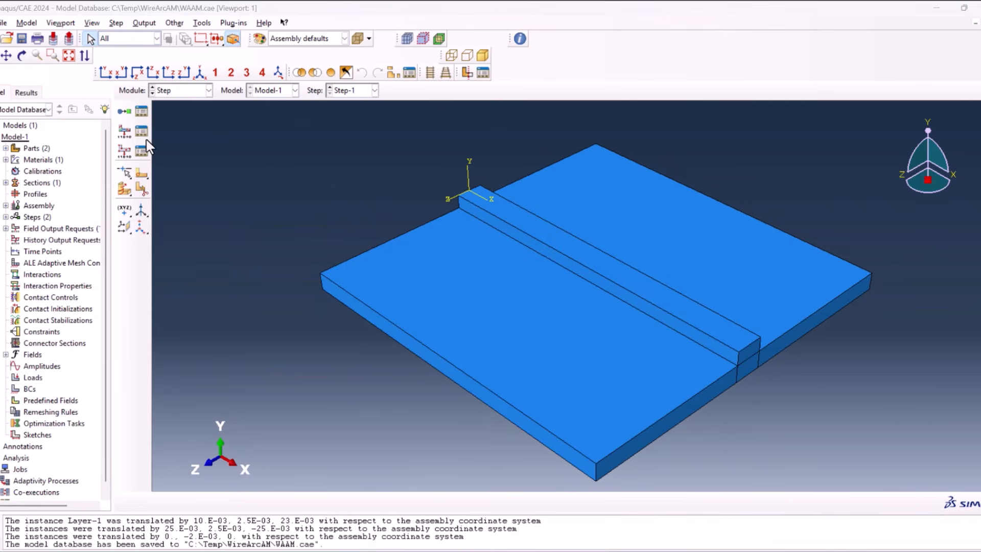
# - Edit field output request F-Output-1 to request only the nodal temperature variable NT
pyautogui.click(141, 132)
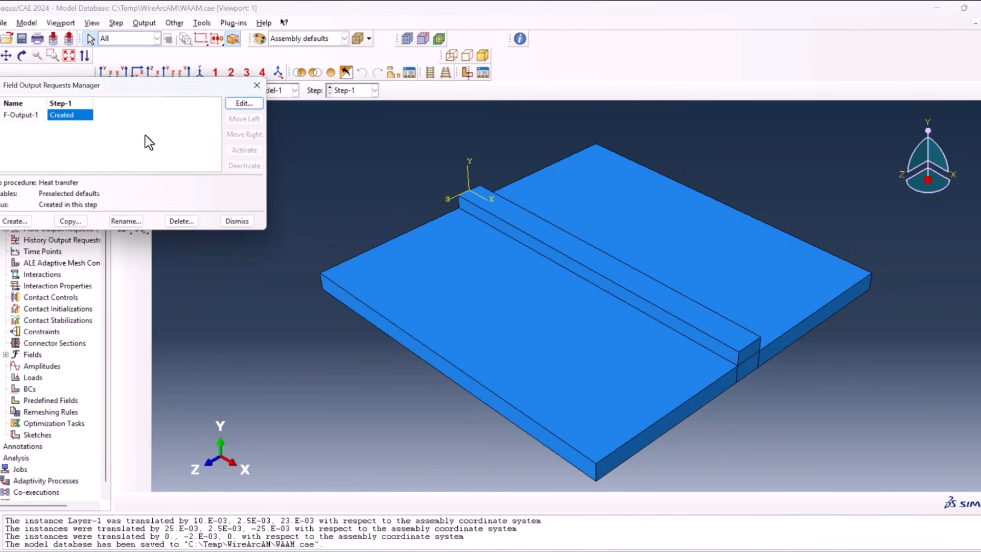
pyautogui.doubleClick(72, 113)
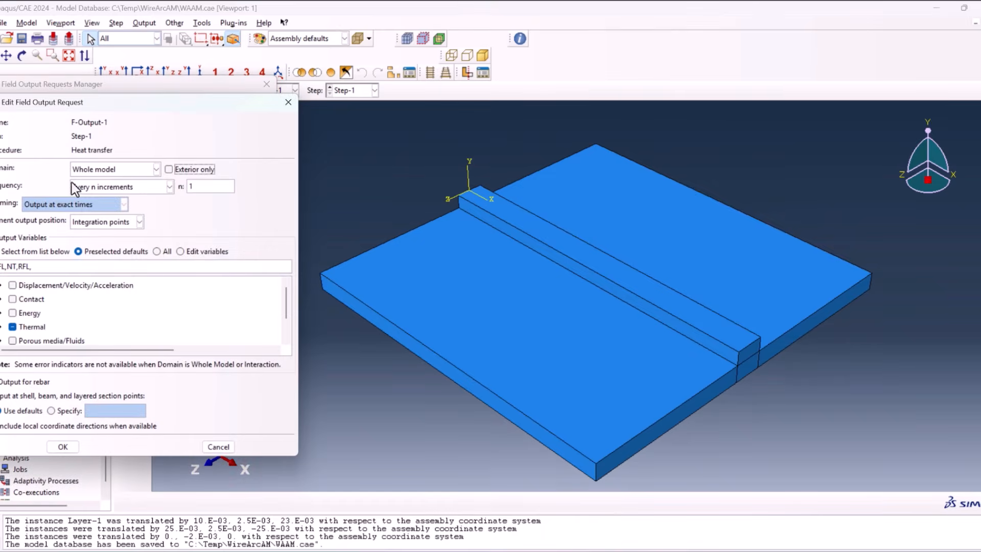
pyautogui.moveTo(31, 266); pyautogui.dragTo(17, 267)
pyautogui.press('BackSpace')
pyautogui.moveTo(8, 266); pyautogui.dragTo(0, 266)
pyautogui.press('BackSpace')
pyautogui.click(47, 266)
pyautogui.click(71, 443)
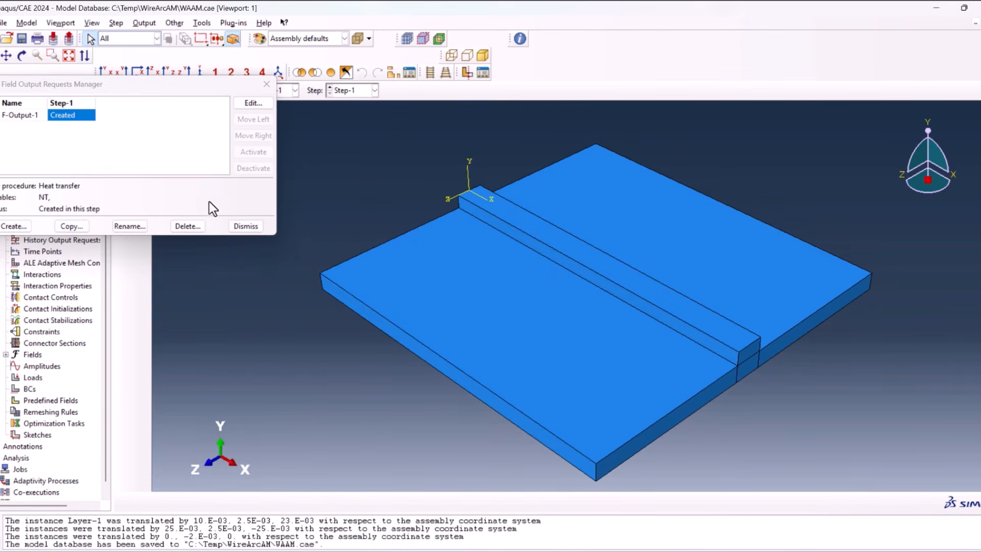
pyautogui.click(240, 225)
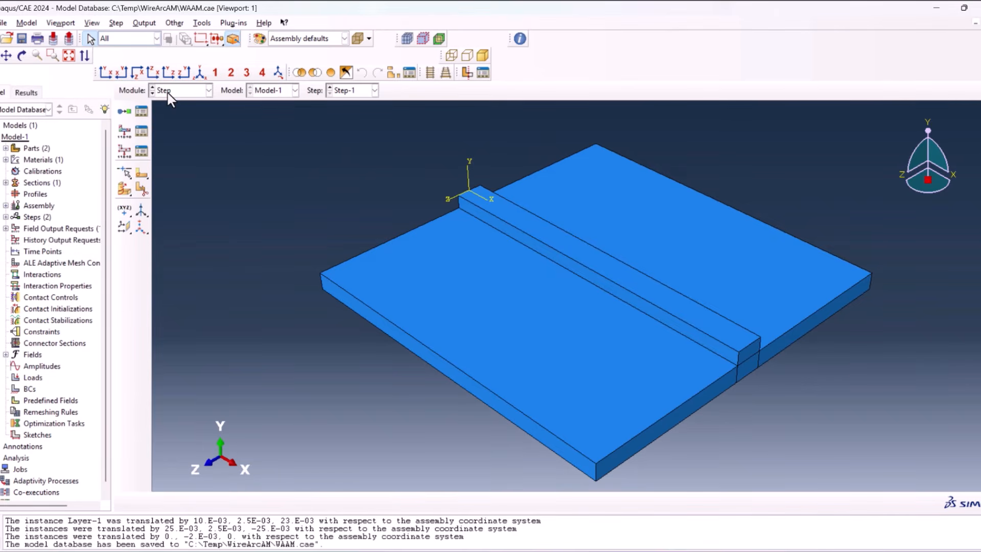
# - Switch to the Interaction module and start a Tie constraint with Node Region as the main type
pyautogui.click(168, 94)
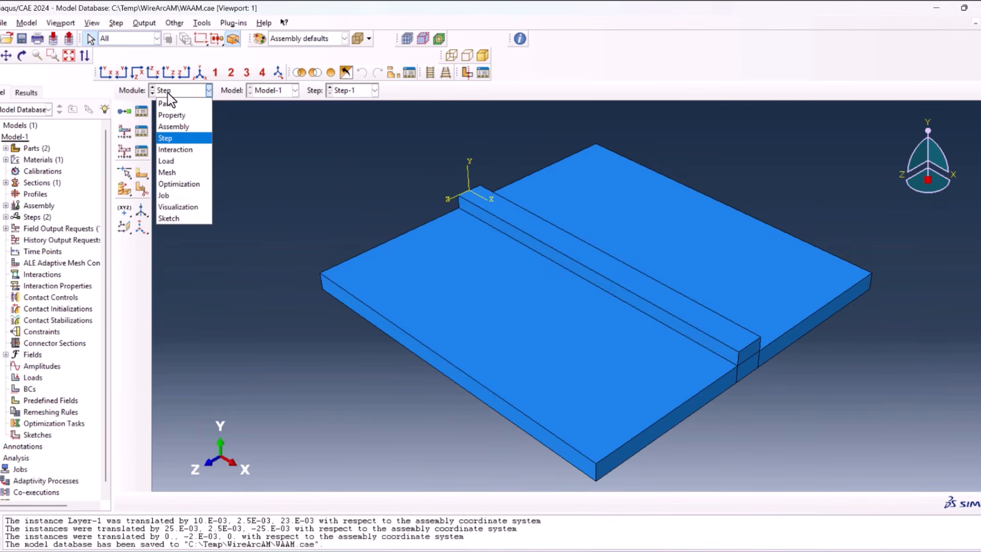
pyautogui.click(184, 152)
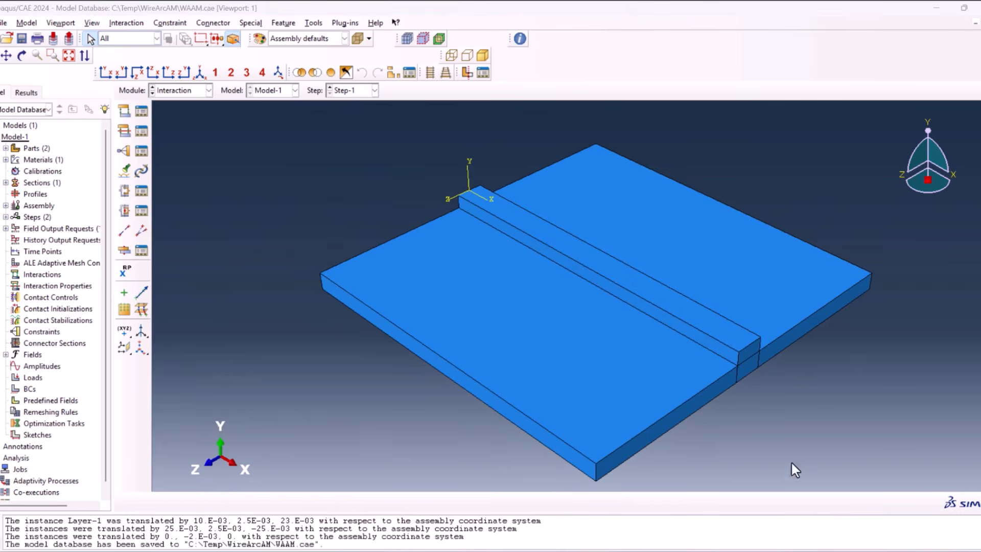
pyautogui.click(124, 151)
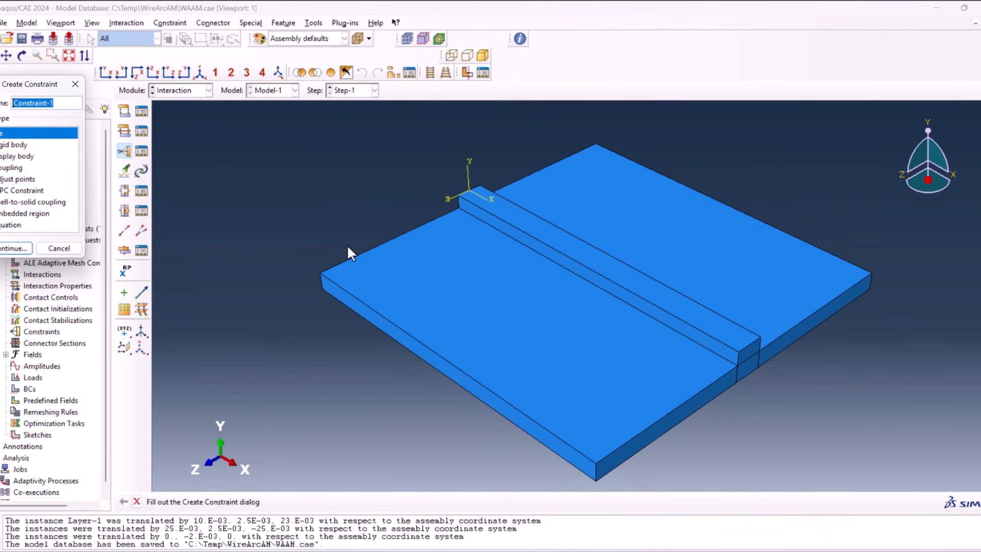
pyautogui.click(6, 249)
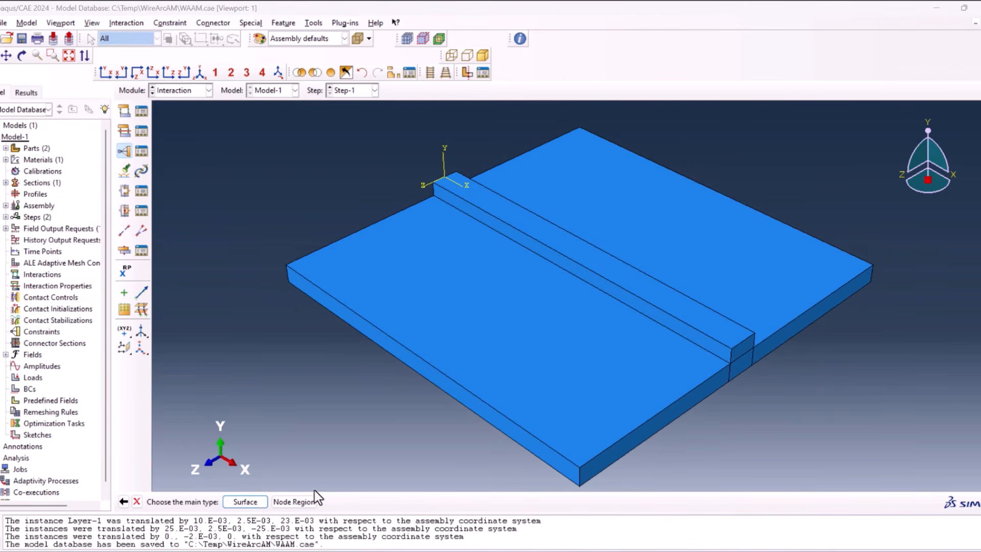
pyautogui.click(298, 503)
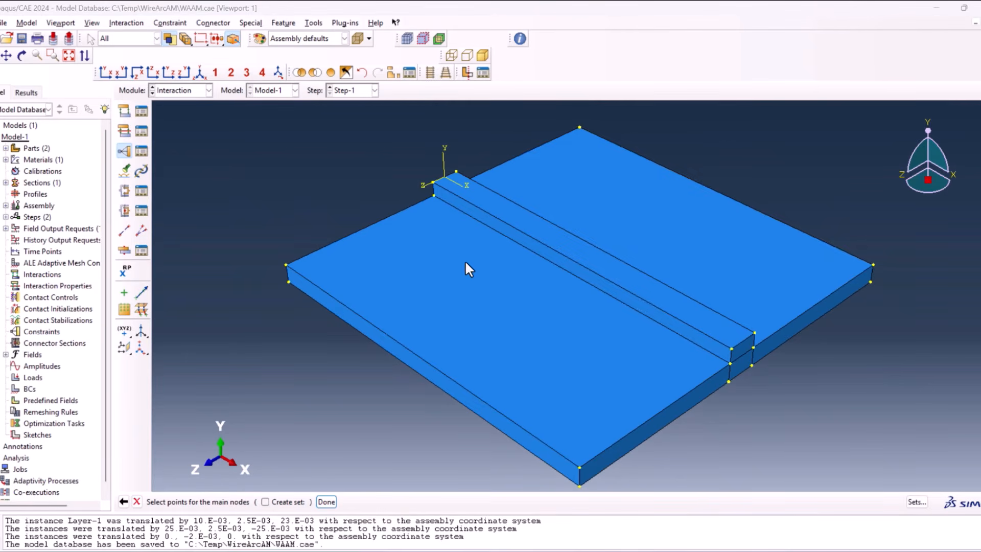
# - Remove the Layer's cell from the viewport with a display group to expose the substrate's central strip
pyautogui.click(391, 73)
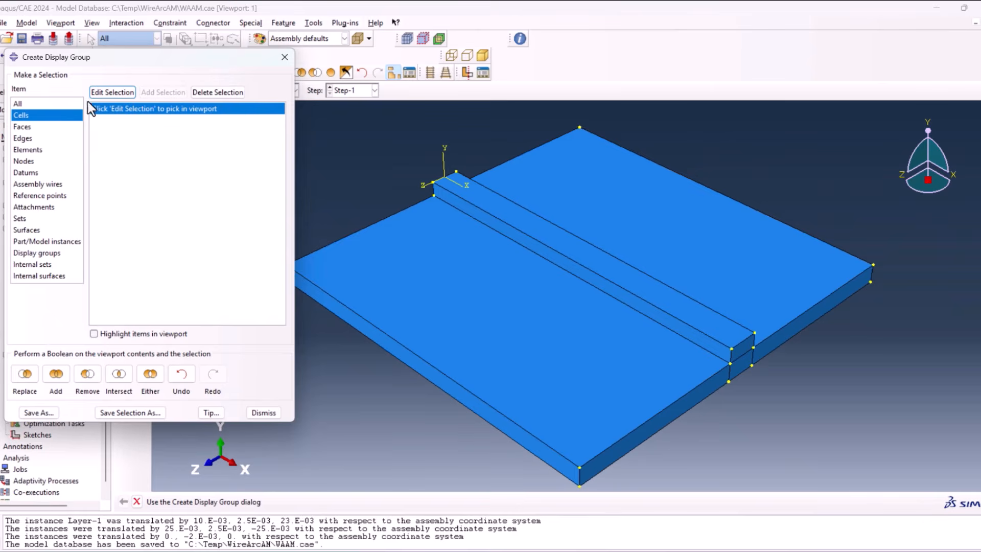
pyautogui.click(112, 92)
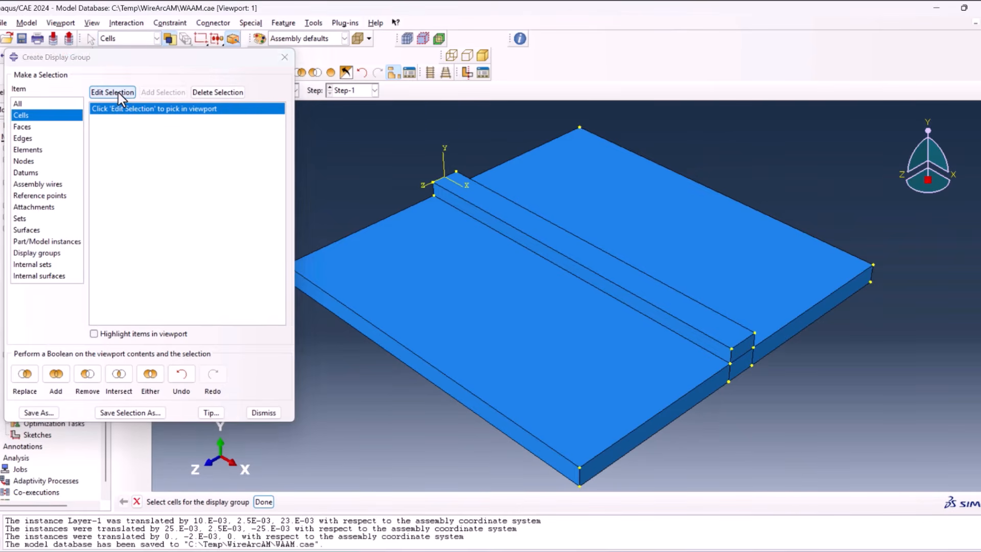
pyautogui.click(531, 244)
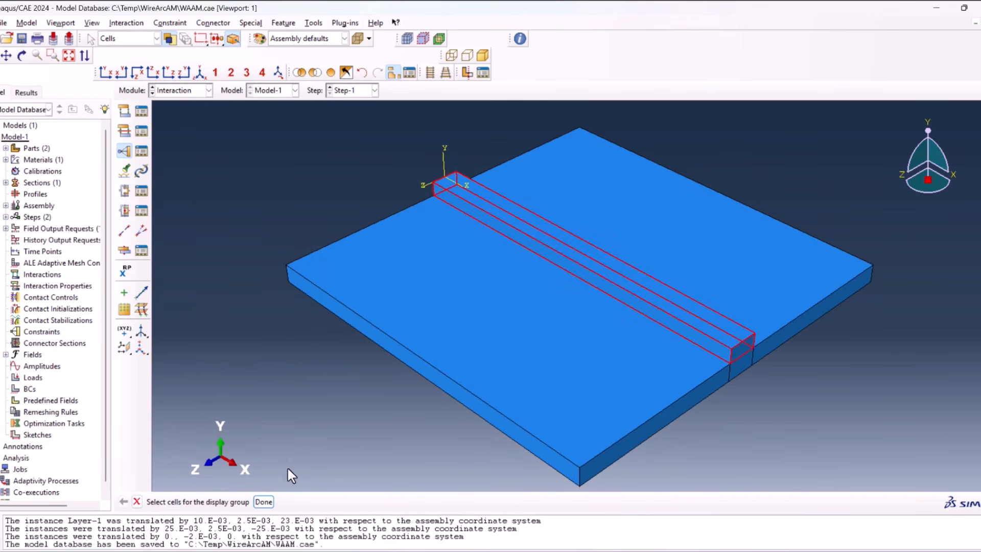
pyautogui.click(264, 502)
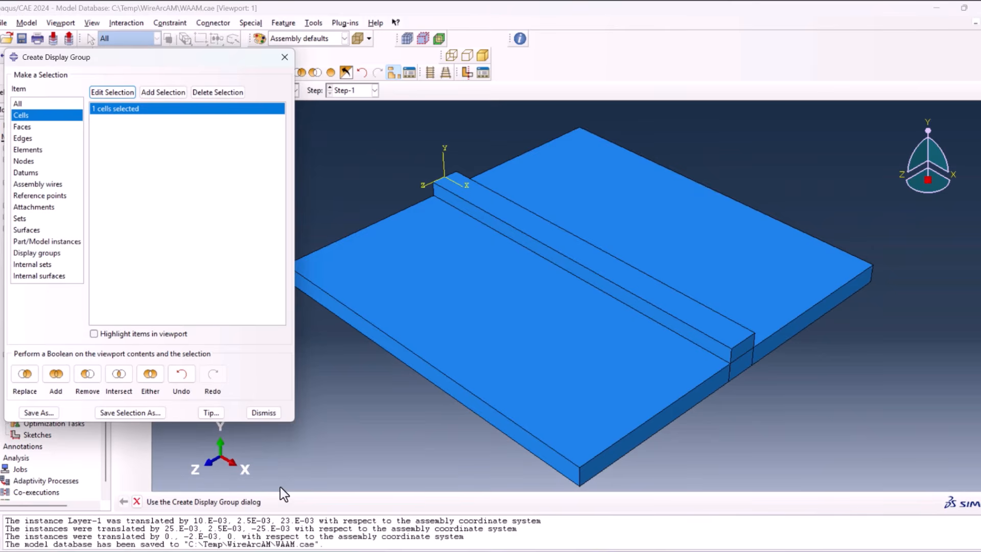
pyautogui.click(92, 375)
pyautogui.click(284, 57)
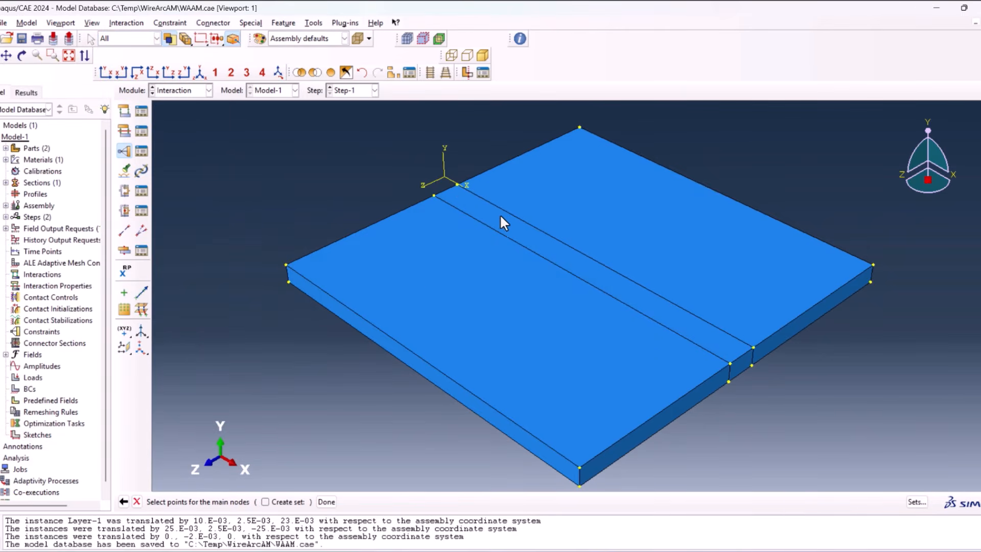
# - Assign the substrate's central top strip face as the tie's main nodes and choose Node Region as the secondary type
pyautogui.click(500, 217)
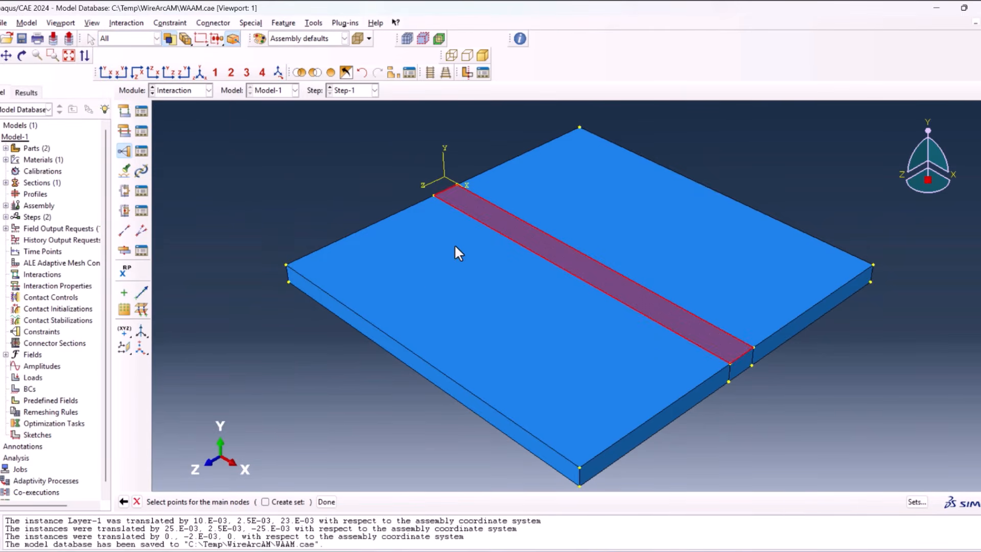
pyautogui.click(322, 502)
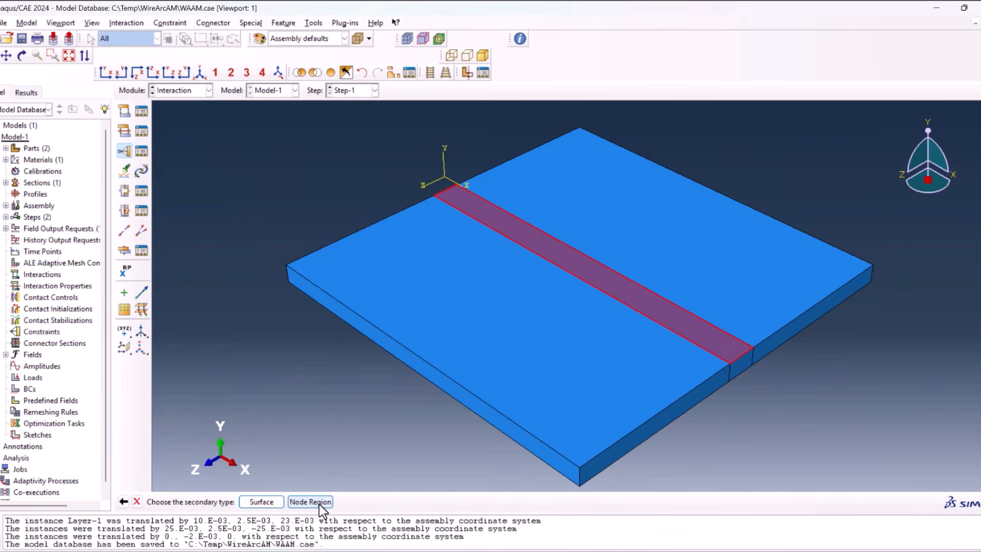
pyautogui.click(319, 503)
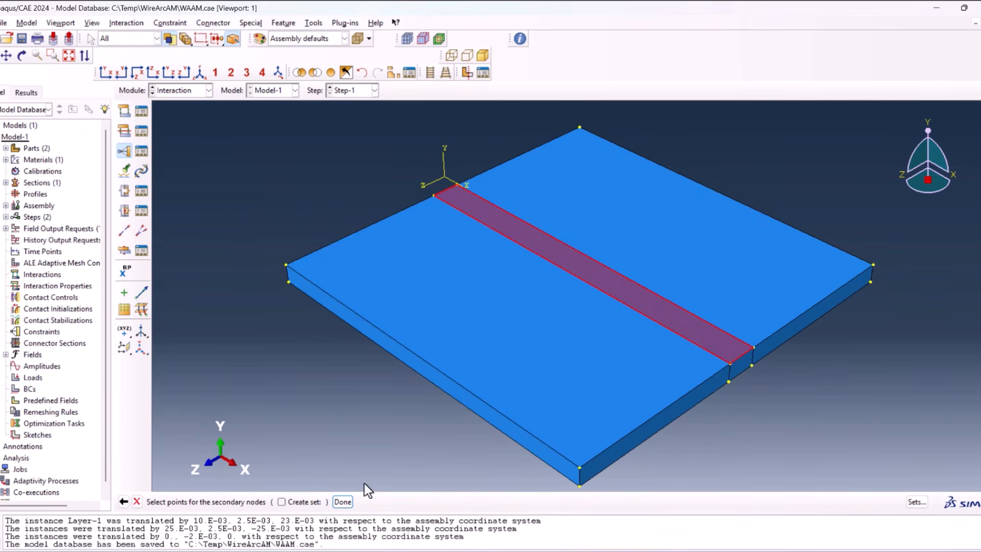
# - Restore the full assembly display, then remove the substrate's three cells with a display group to isolate the Layer
pyautogui.click(335, 75)
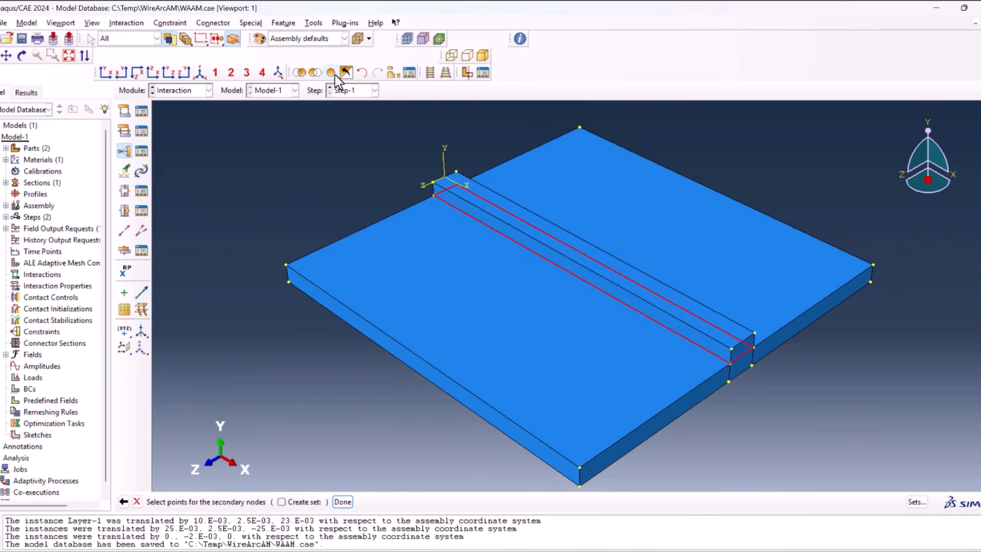
pyautogui.click(392, 71)
pyautogui.click(112, 92)
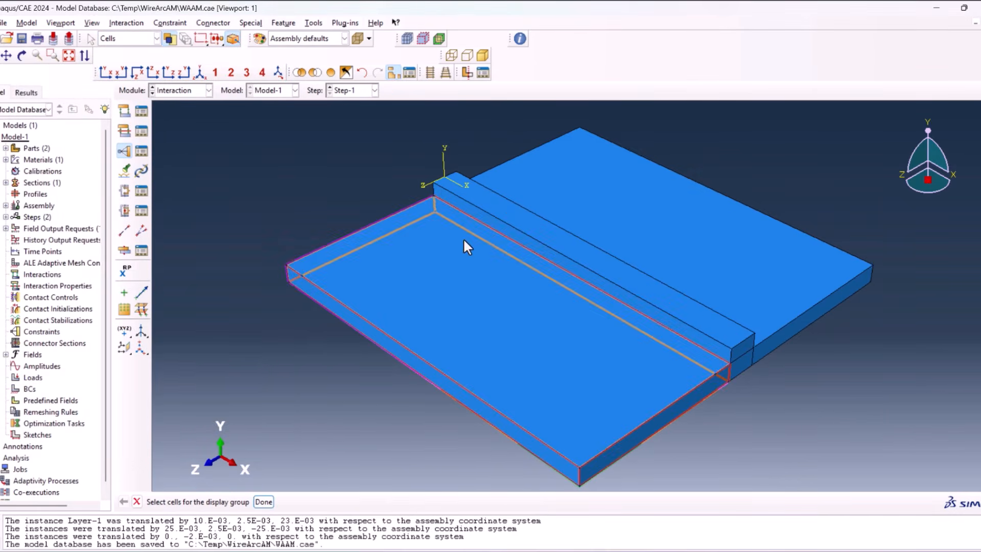
pyautogui.click(487, 318)
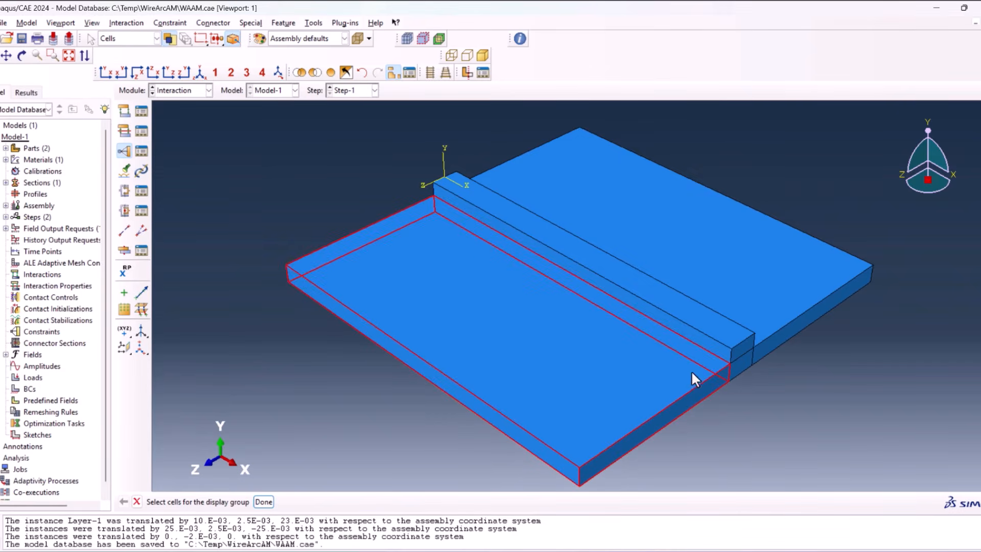
pyautogui.keyDown('shift'); pyautogui.click(743, 367); pyautogui.keyUp('shift')
pyautogui.keyDown('shift'); pyautogui.click(777, 306); pyautogui.keyUp('shift')
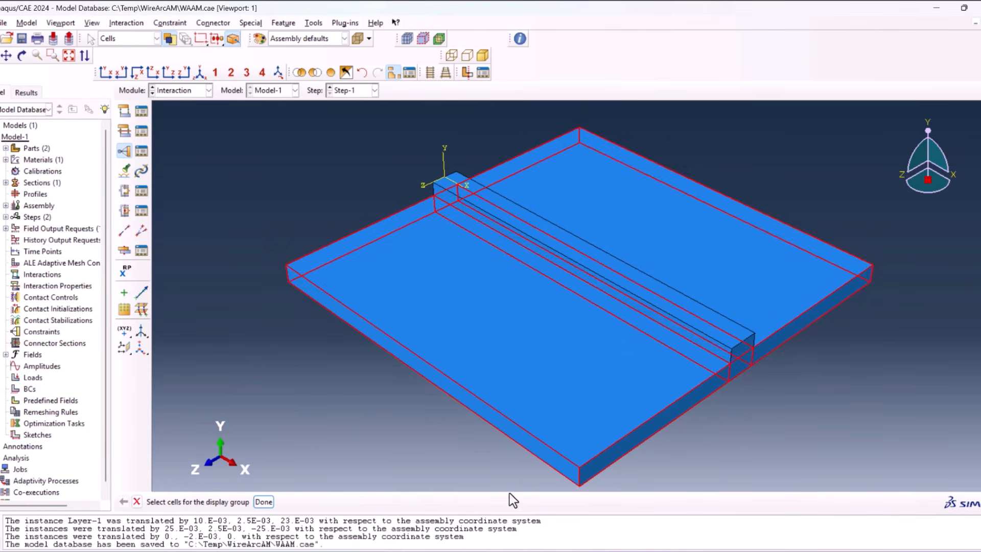
pyautogui.click(256, 503)
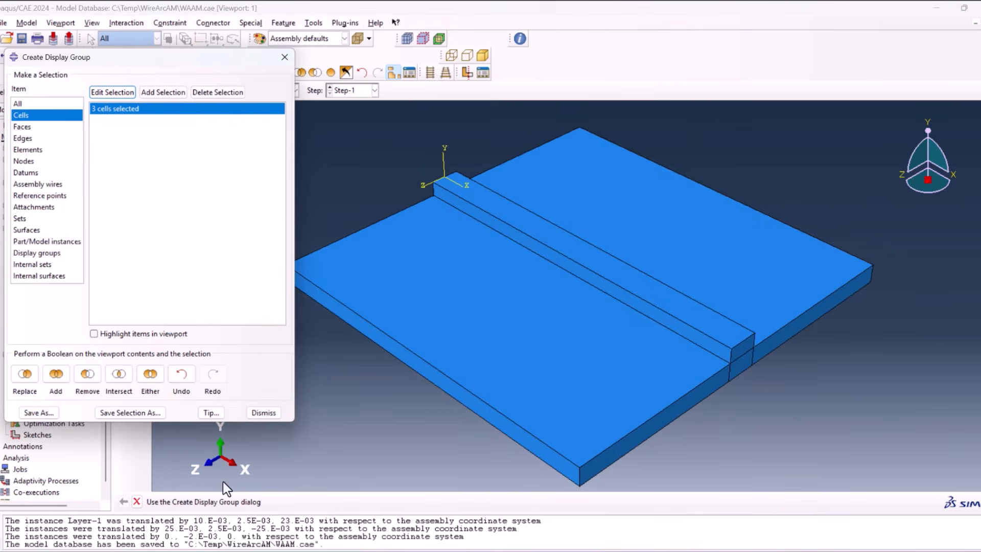
pyautogui.click(90, 372)
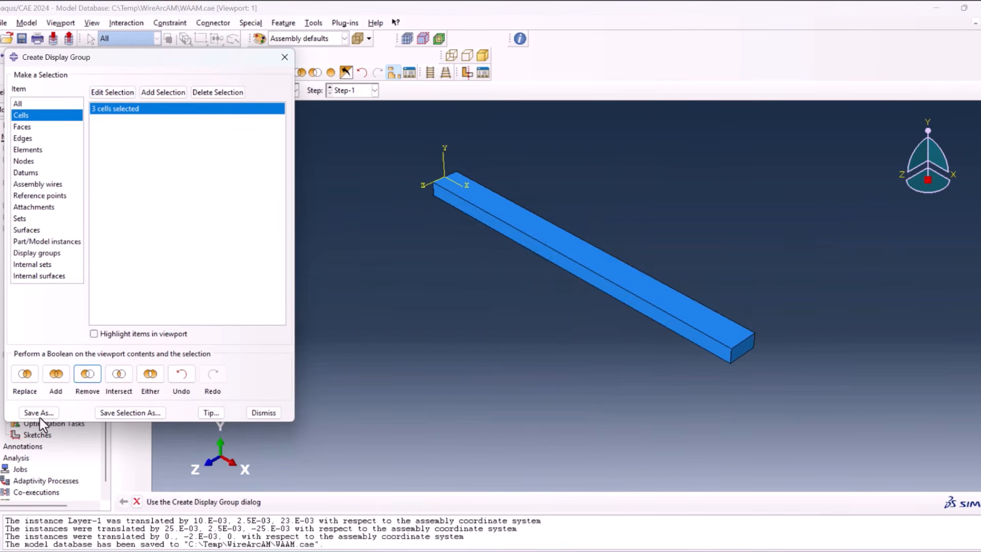
pyautogui.click(265, 413)
# - Assign the Layer's underside face as the tie constraint's secondary nodes
pyautogui.click(22, 56)
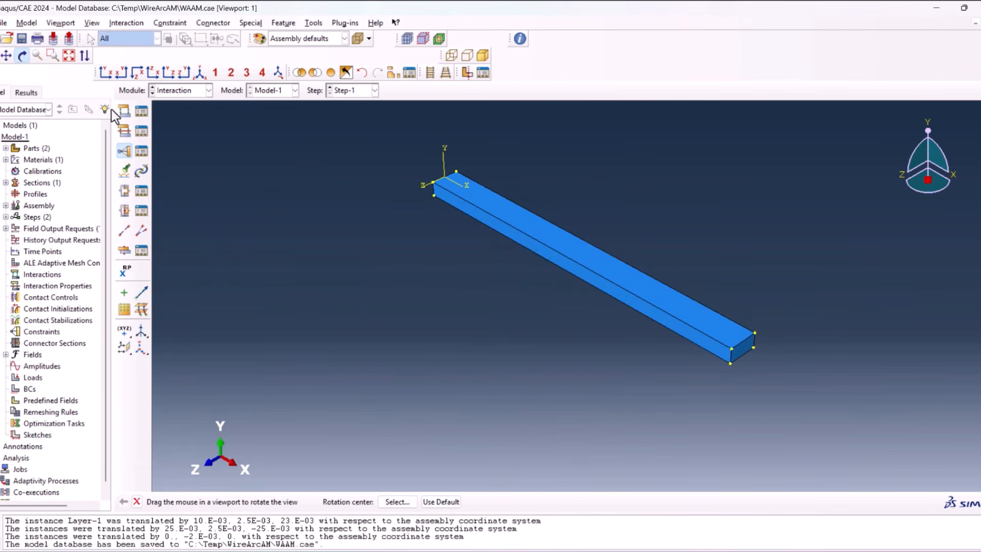
pyautogui.moveTo(548, 338); pyautogui.dragTo(553, 163)
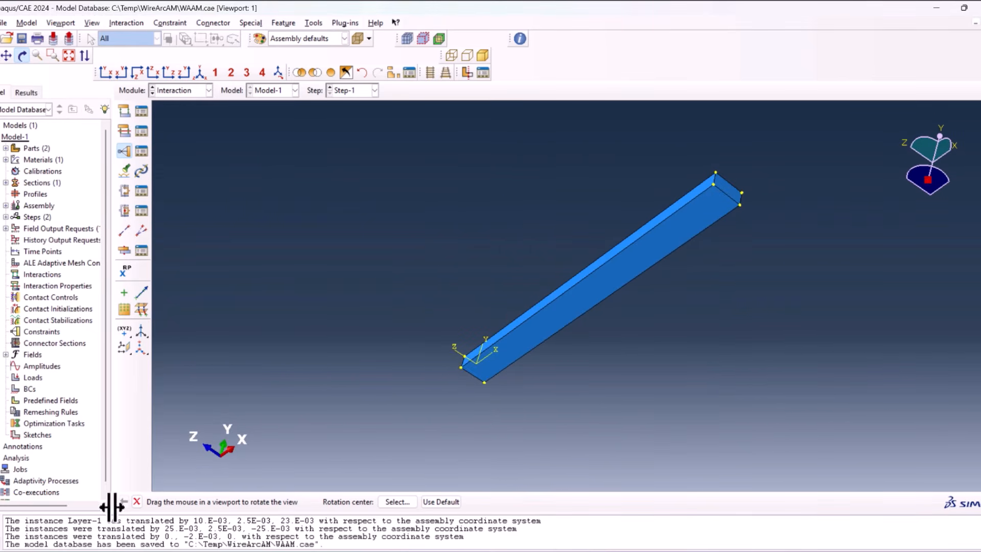
pyautogui.click(136, 502)
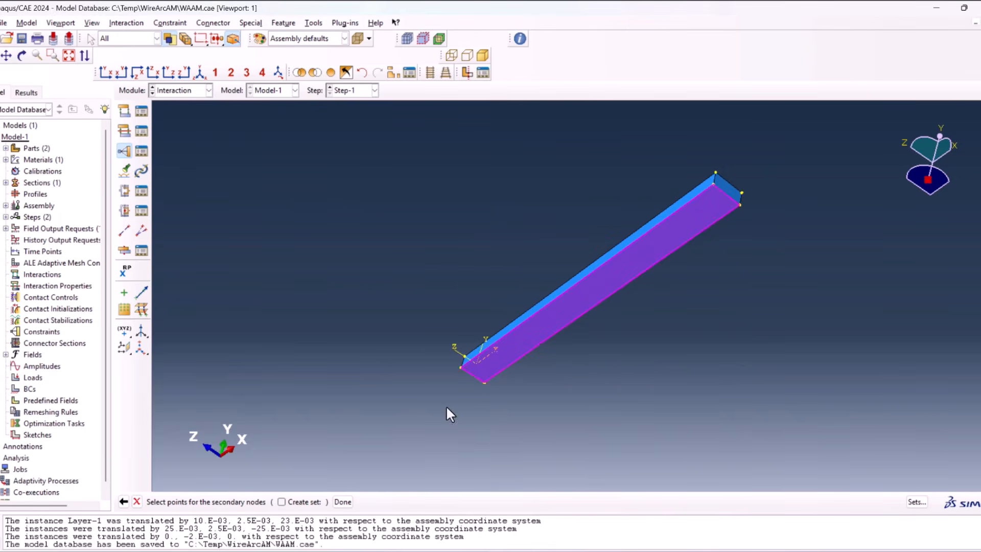
pyautogui.click(342, 502)
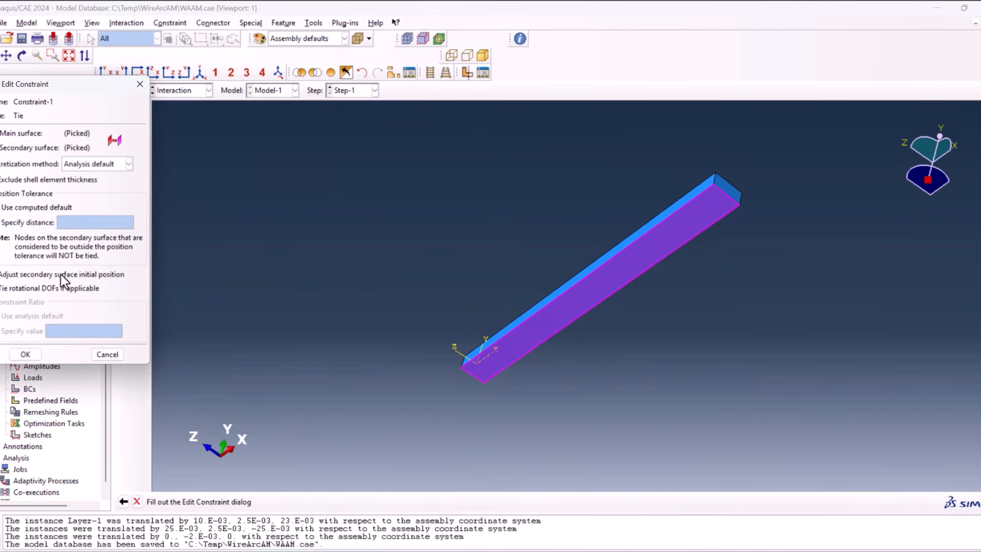
# - Redisplay the whole assembly in isometric view and accept the tie constraint with its default settings
pyautogui.click(202, 70)
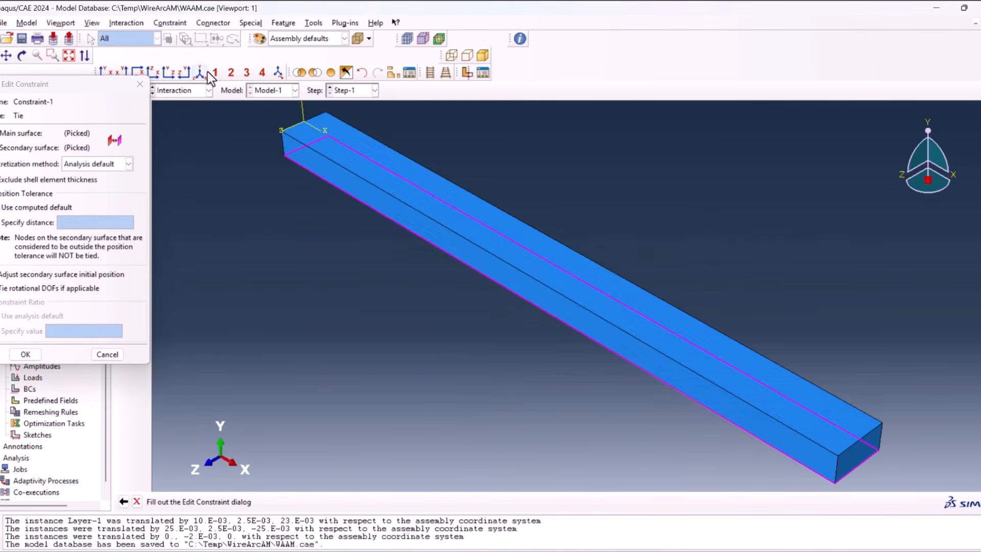
pyautogui.click(331, 75)
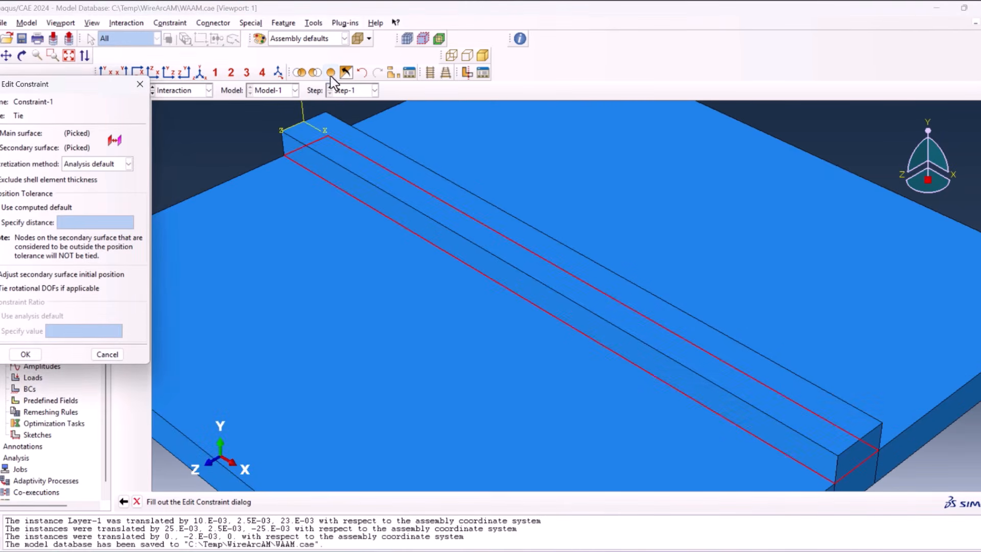
pyautogui.scroll(-3, 403, 261)
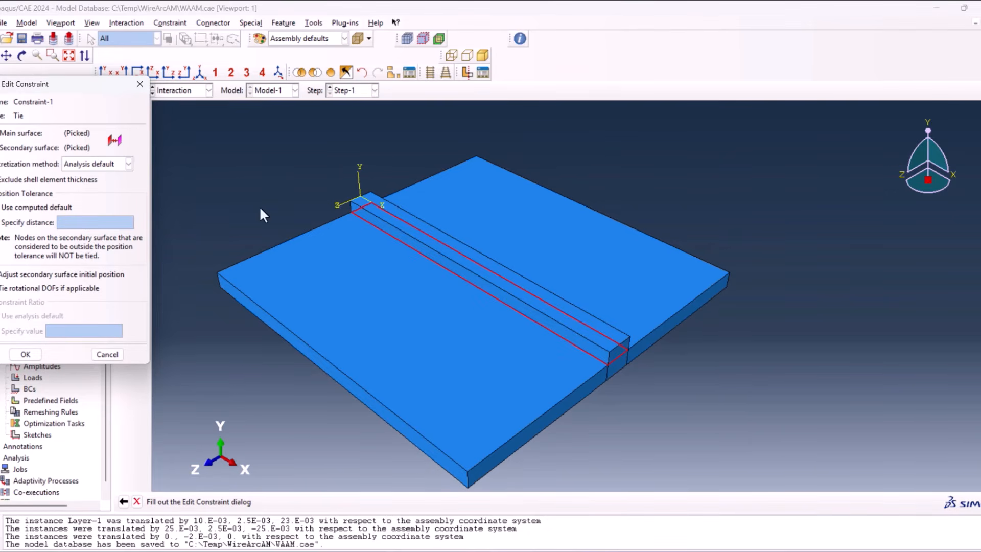
pyautogui.click(31, 353)
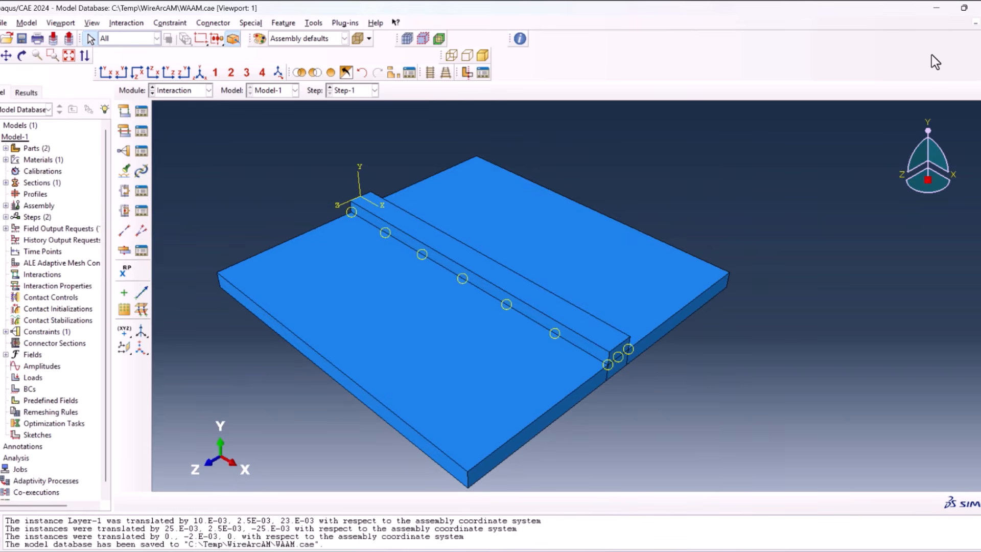
# - Start a Surface film condition interaction in Step-1 and select all surfaces of the substrate and Layer
pyautogui.click(124, 110)
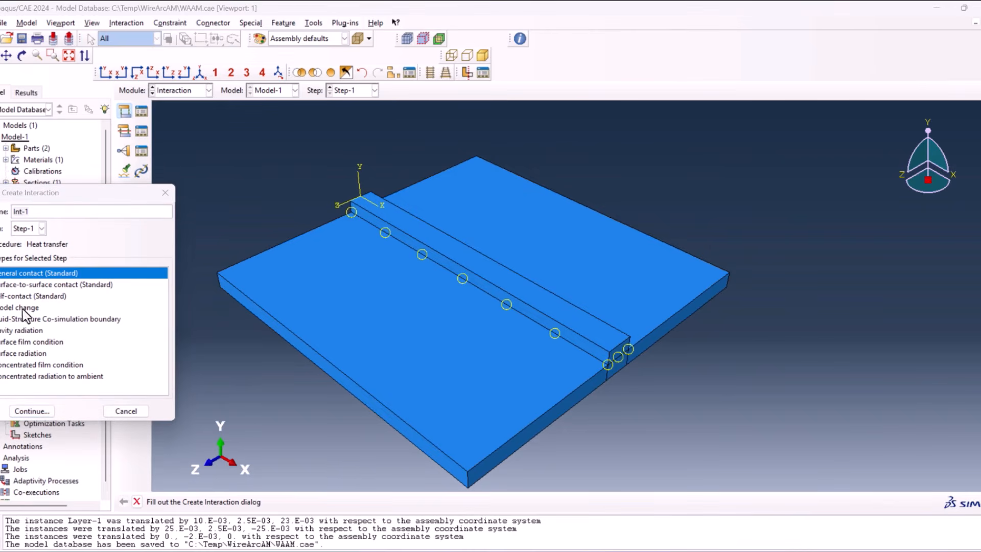
pyautogui.click(25, 345)
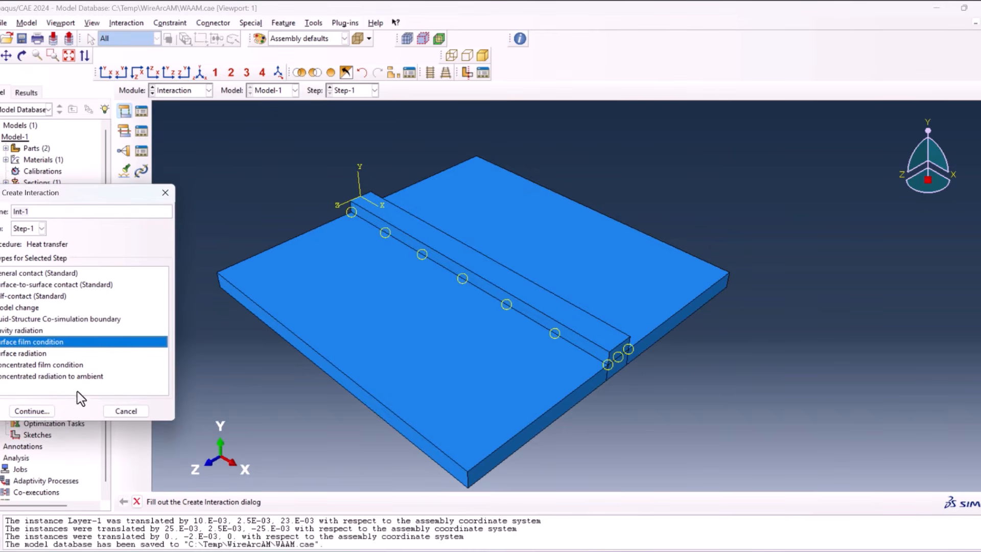
pyautogui.click(32, 411)
pyautogui.moveTo(207, 151); pyautogui.dragTo(868, 488)
# - Exclude the substrate's three underside faces from the film condition's surface selection and accept the selection
pyautogui.press('F3')
pyautogui.moveTo(494, 332); pyautogui.dragTo(676, 284)
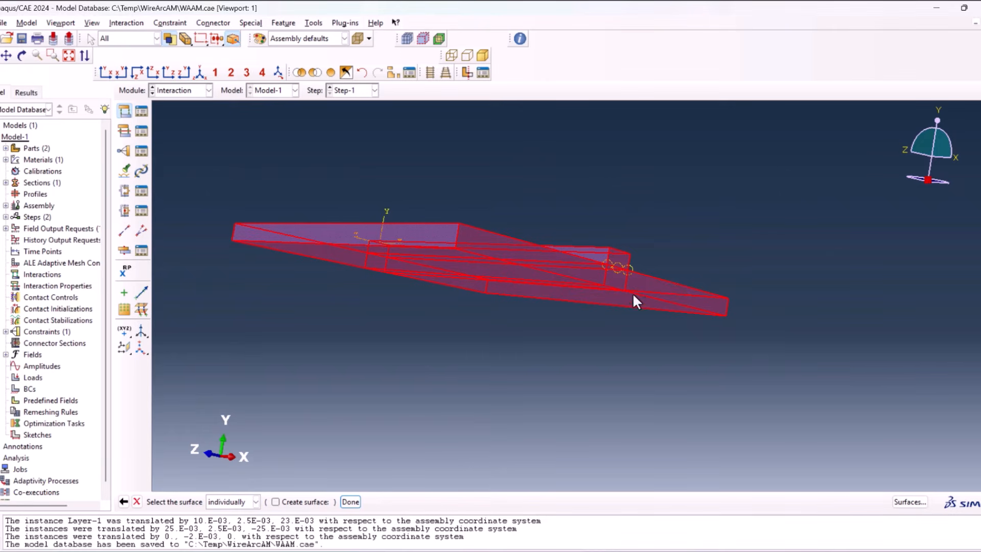
pyautogui.keyDown('ctrl'); pyautogui.keyDown('alt'); pyautogui.moveTo(446, 267); pyautogui.dragTo(511, 239); pyautogui.keyUp('alt'); pyautogui.keyUp('ctrl')
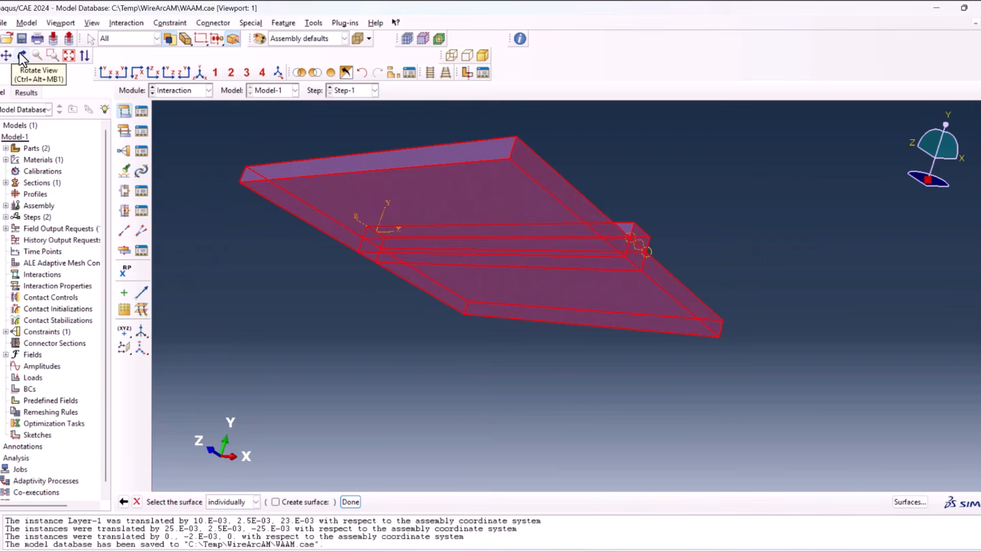
pyautogui.click(458, 204)
pyautogui.keyDown('shift'); pyautogui.click(532, 299); pyautogui.keyUp('shift')
pyautogui.keyDown('shift'); pyautogui.click(538, 260); pyautogui.keyUp('shift')
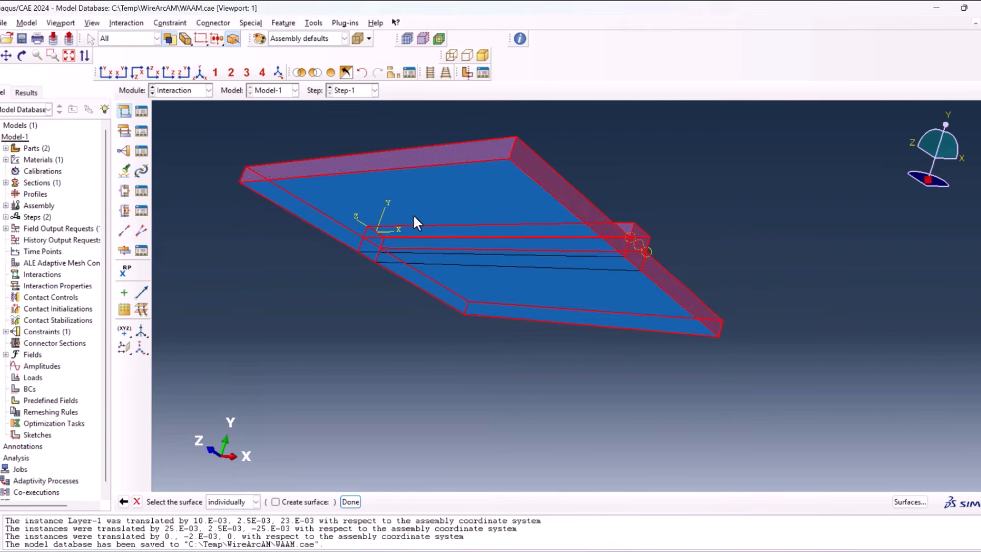
pyautogui.keyDown('ctrl'); pyautogui.keyDown('alt'); pyautogui.moveTo(519, 217); pyautogui.dragTo(452, 424); pyautogui.keyUp('alt'); pyautogui.keyUp('ctrl')
pyautogui.click(351, 502)
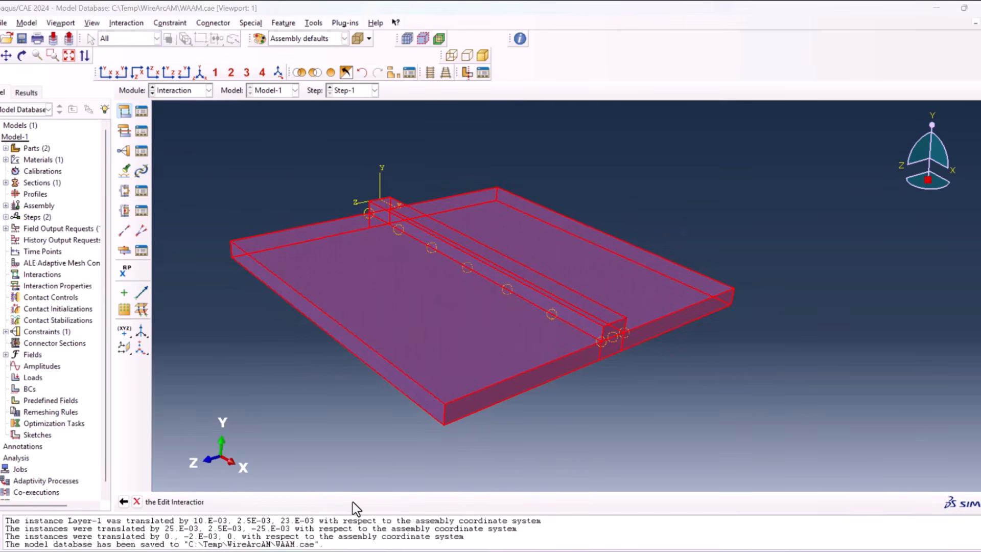
# - Set the film definition to Property Reference and create a Film condition property, IntProp-1, with temperature-dependent data
pyautogui.moveTo(391, 272); pyautogui.dragTo(158, 111)
pyautogui.click(223, 190)
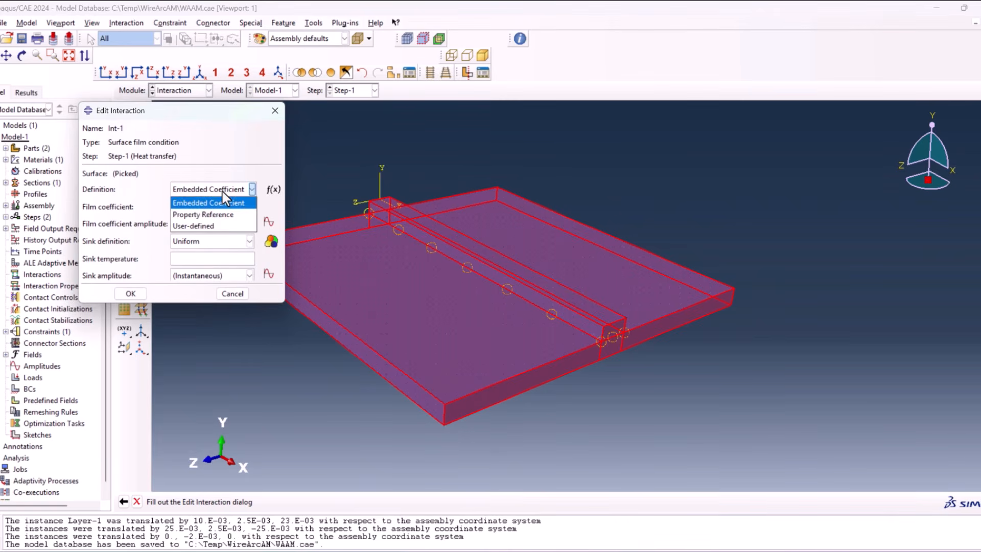
pyautogui.click(220, 215)
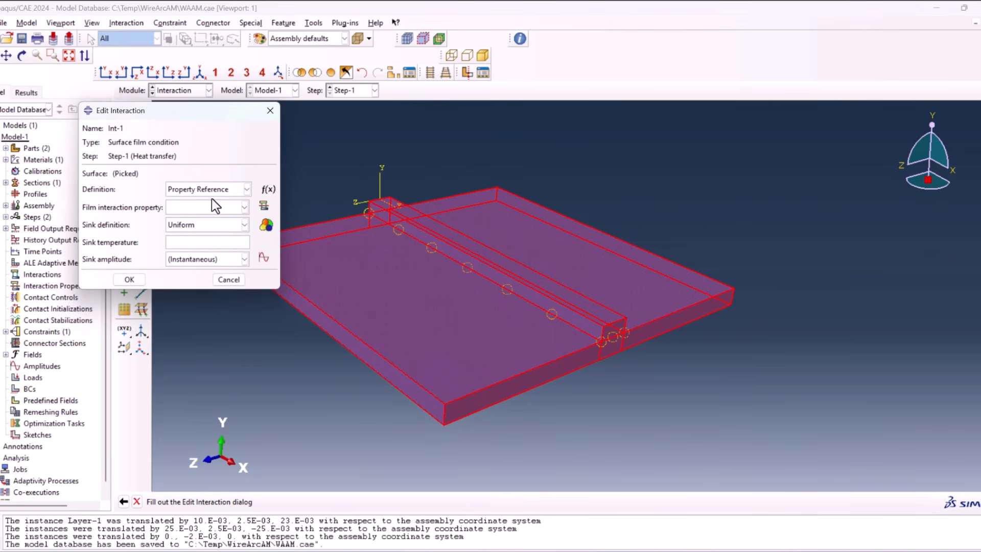
pyautogui.click(263, 206)
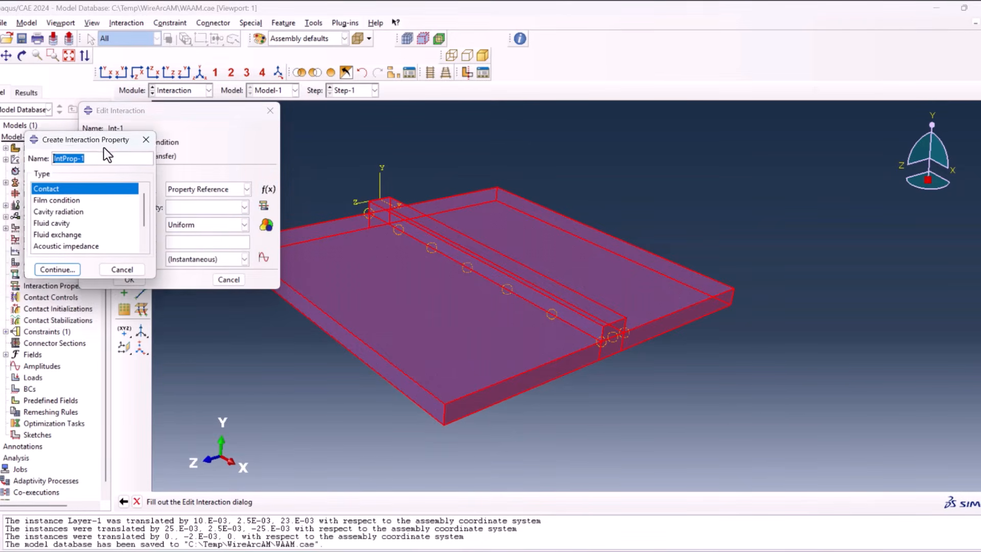
pyautogui.click(88, 200)
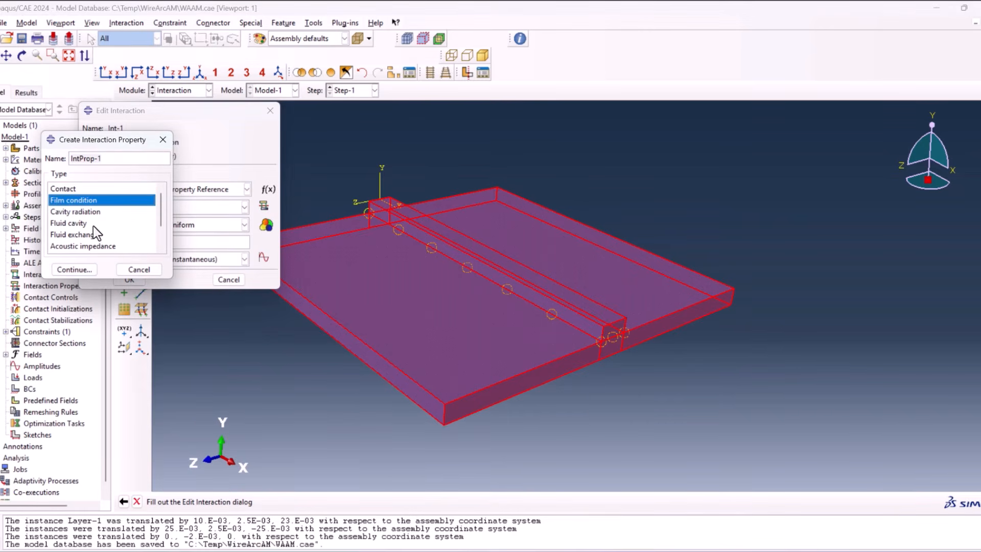
pyautogui.click(74, 269)
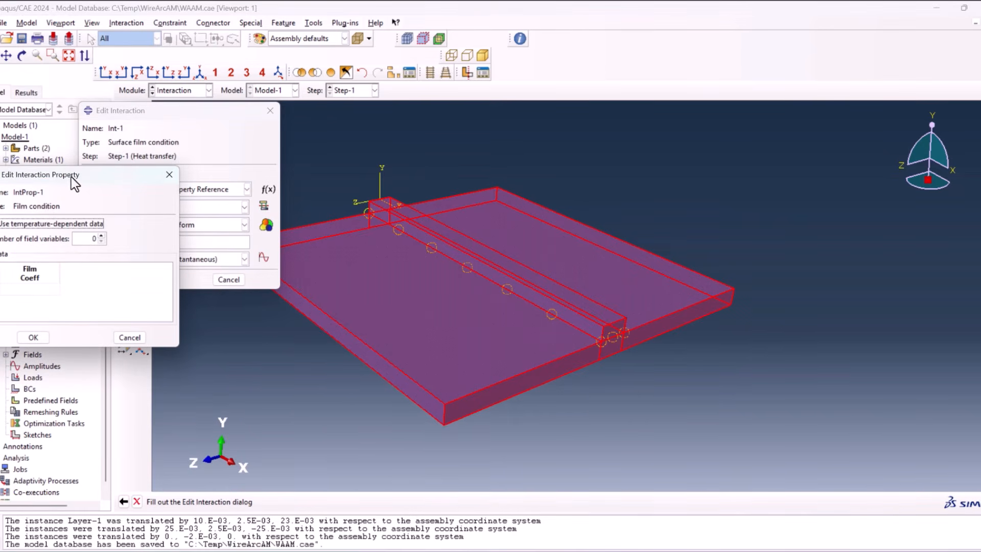
pyautogui.click(47, 204)
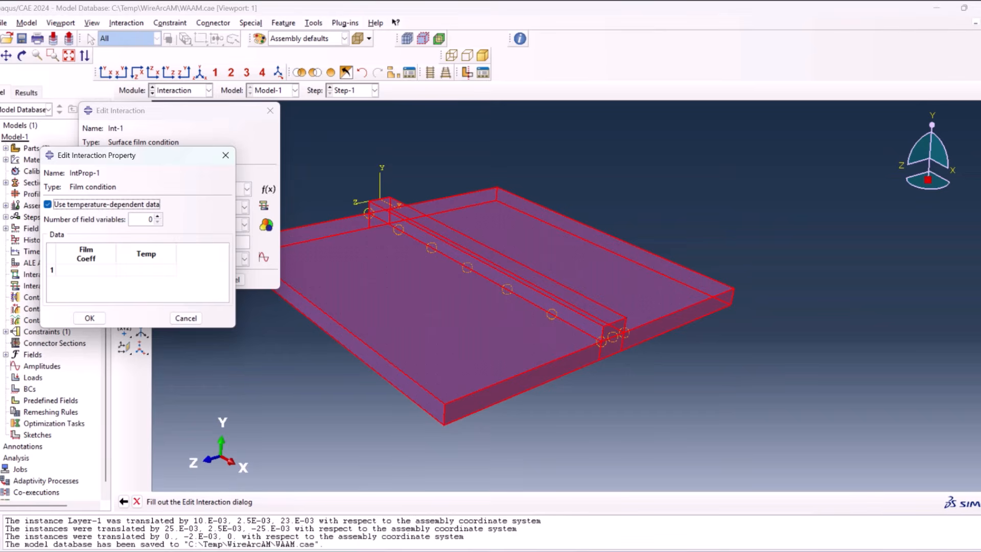
# - Copy the Surface Film Coefficient and temperature columns from the Excel property sheet into IntProp-1's data table and save the property
pyautogui.click(703, 506)
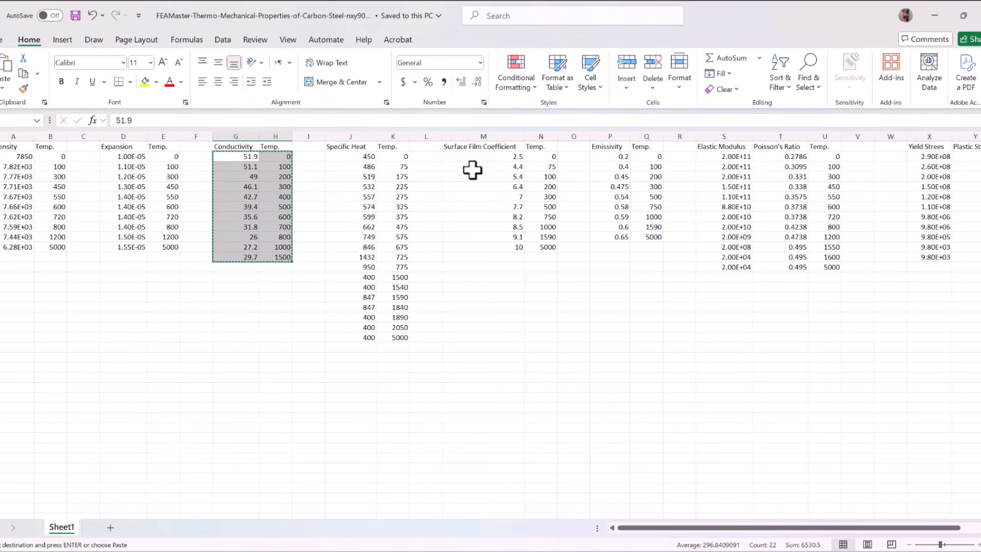
pyautogui.moveTo(486, 158); pyautogui.dragTo(543, 251)
pyautogui.hotkey('ctrl', 'c')
pyautogui.click(675, 551)
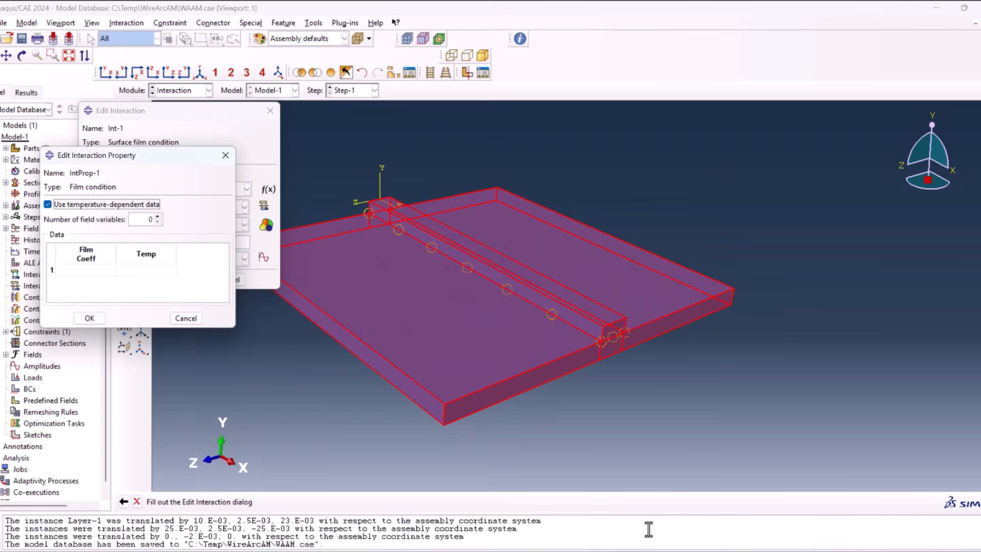
pyautogui.click(102, 272)
pyautogui.hotkey('ctrl', 'v')
pyautogui.scroll(-3, 149, 292)
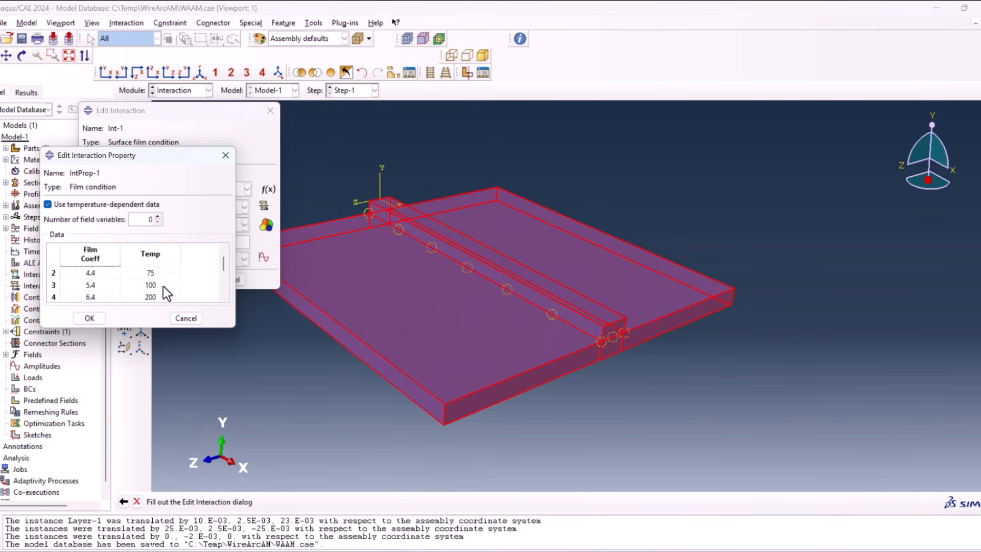
pyautogui.click(99, 318)
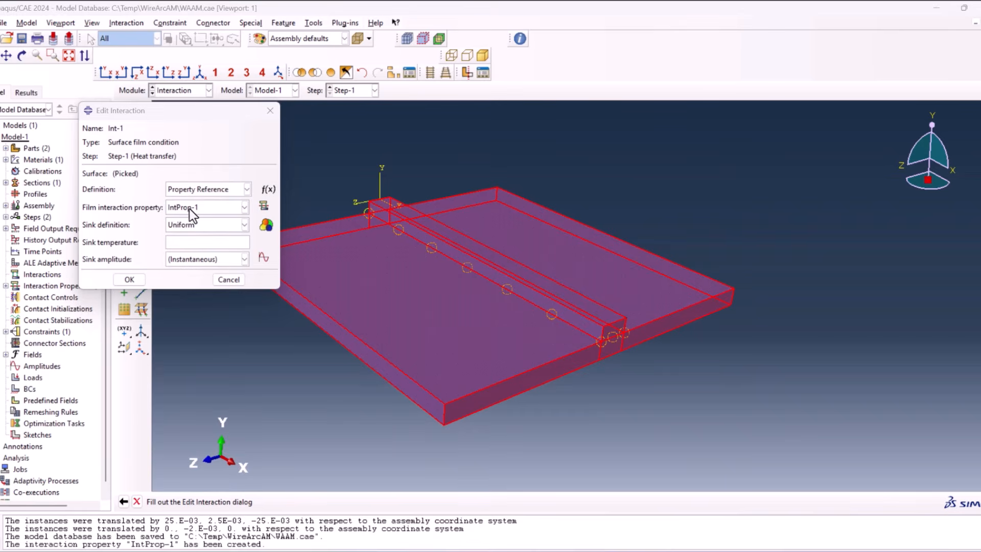
# - Set the film condition's sink temperature to 25 and create the interaction
pyautogui.click(197, 241)
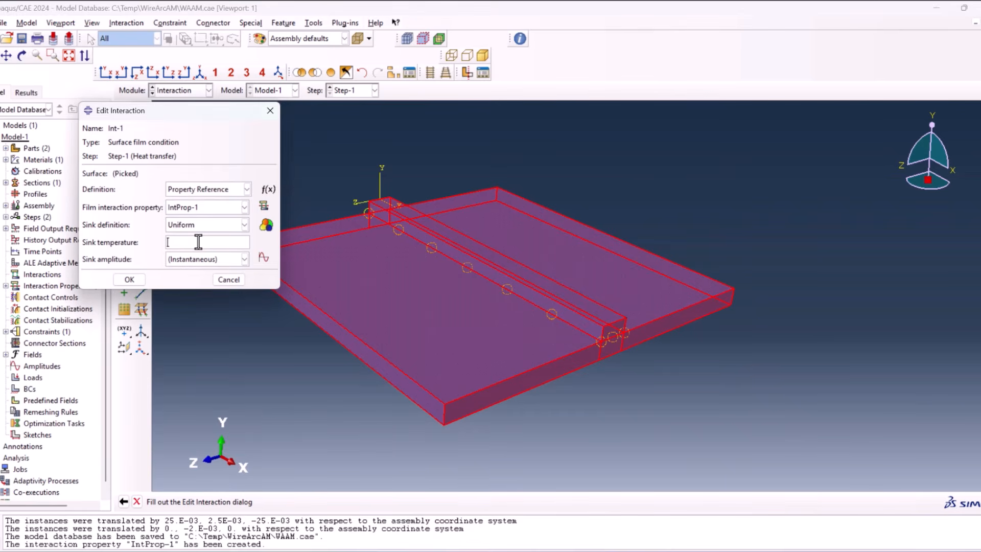
pyautogui.write('25')
pyautogui.click(137, 280)
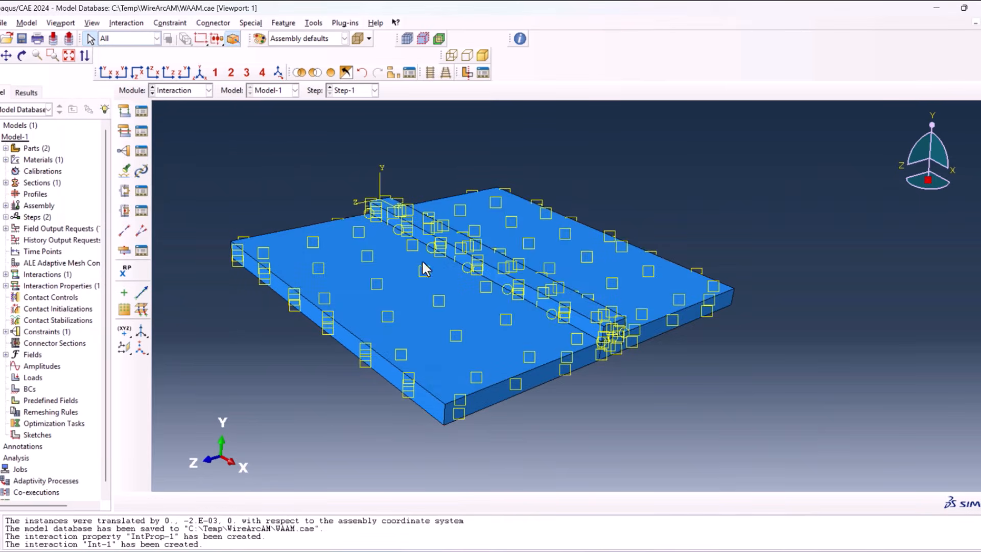
# - Start a Surface radiation interaction in Step-1 and select all surfaces of the substrate and Layer
pyautogui.click(125, 112)
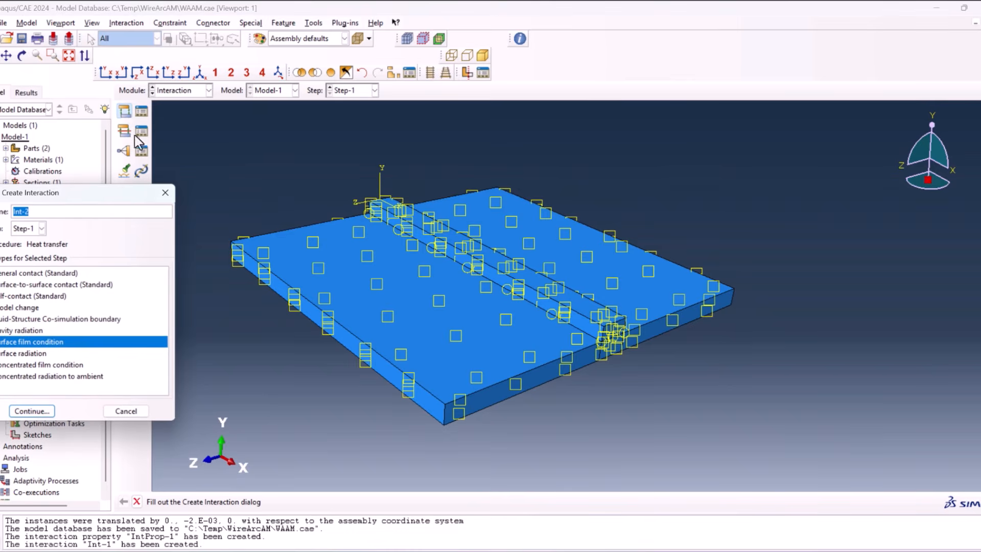
pyautogui.click(33, 354)
pyautogui.click(37, 411)
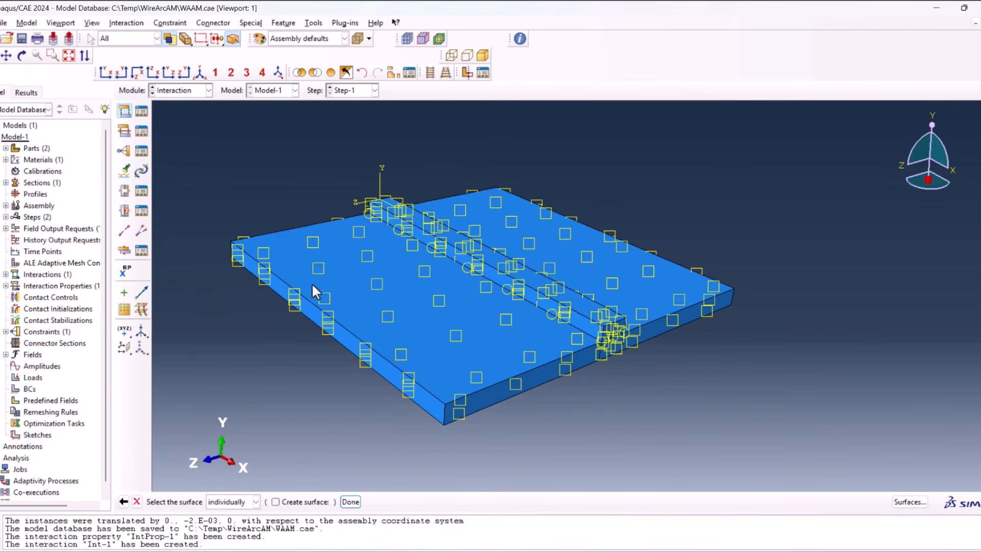
pyautogui.moveTo(257, 156); pyautogui.dragTo(717, 419)
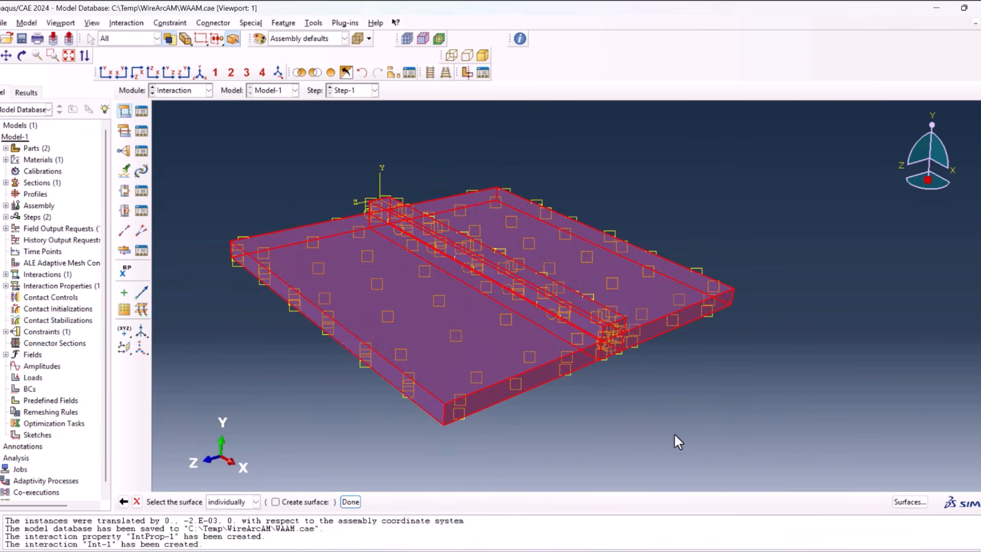
# - Exclude the substrate's three bottom faces from the radiation surface selection and accept the remaining surfaces
pyautogui.keyDown('ctrl'); pyautogui.keyDown('alt'); pyautogui.moveTo(617, 402); pyautogui.dragTo(605, 373); pyautogui.keyUp('alt'); pyautogui.keyUp('ctrl')
pyautogui.press('Escape')
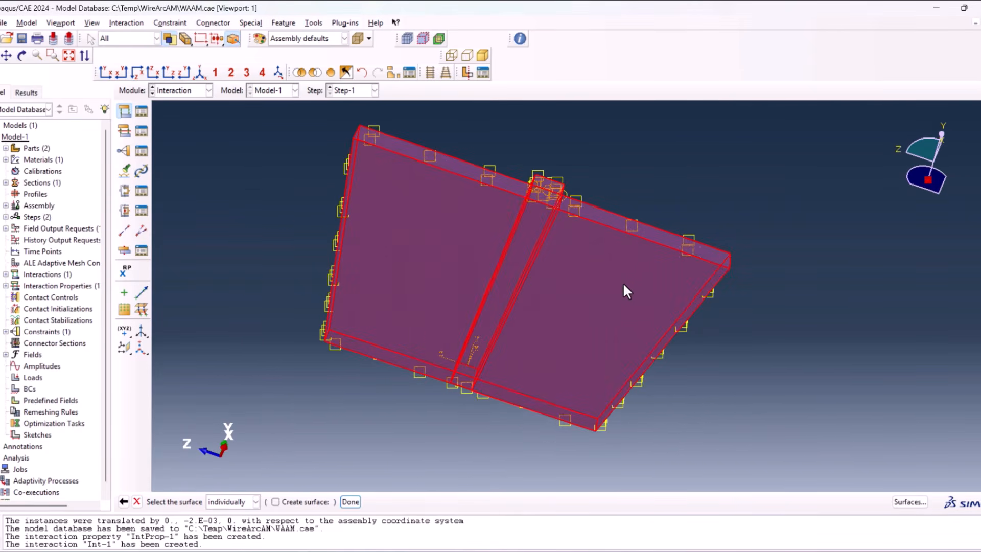
pyautogui.keyDown('ctrl'); pyautogui.click(619, 290); pyautogui.keyUp('ctrl')
pyautogui.keyDown('ctrl'); pyautogui.click(532, 235); pyautogui.keyUp('ctrl')
pyautogui.keyDown('ctrl'); pyautogui.click(454, 220); pyautogui.keyUp('ctrl')
pyautogui.keyDown('ctrl'); pyautogui.keyDown('alt'); pyautogui.moveTo(500, 337); pyautogui.dragTo(516, 393); pyautogui.keyUp('alt'); pyautogui.keyUp('ctrl')
pyautogui.middleClick(270, 365)
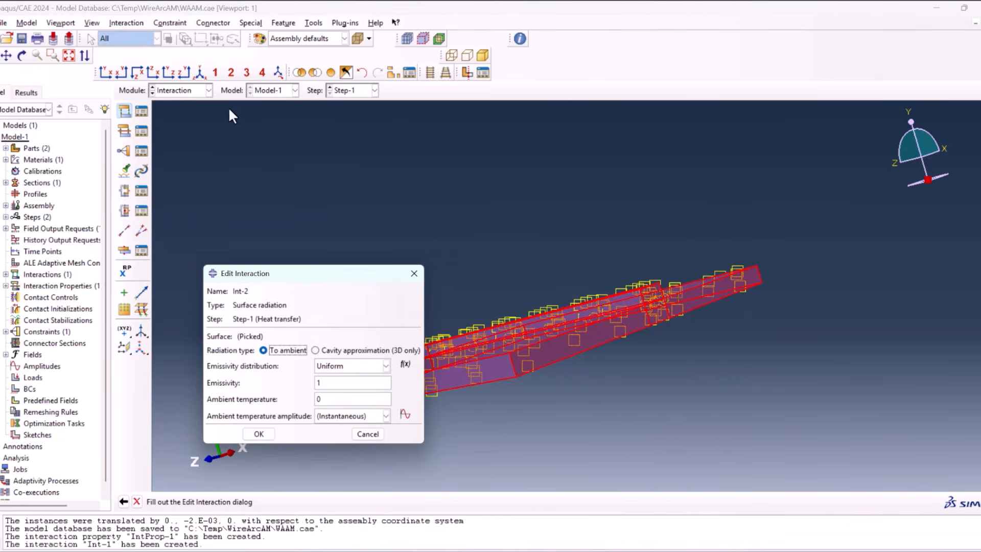
# - Set the surface radiation's emissivity to 0.45 and ambient temperature to 25, and create the interaction
pyautogui.click(199, 71)
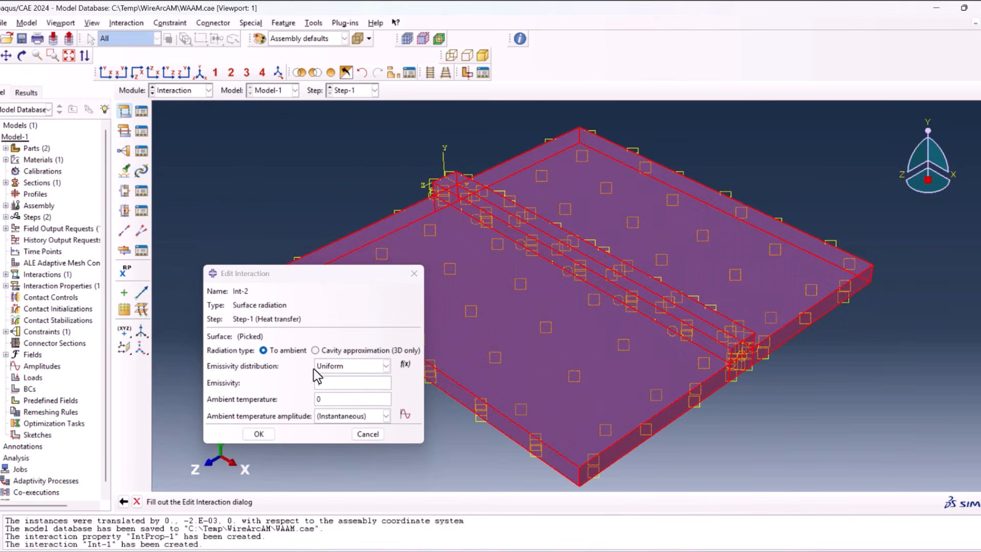
pyautogui.doubleClick(325, 382)
pyautogui.write('.45')
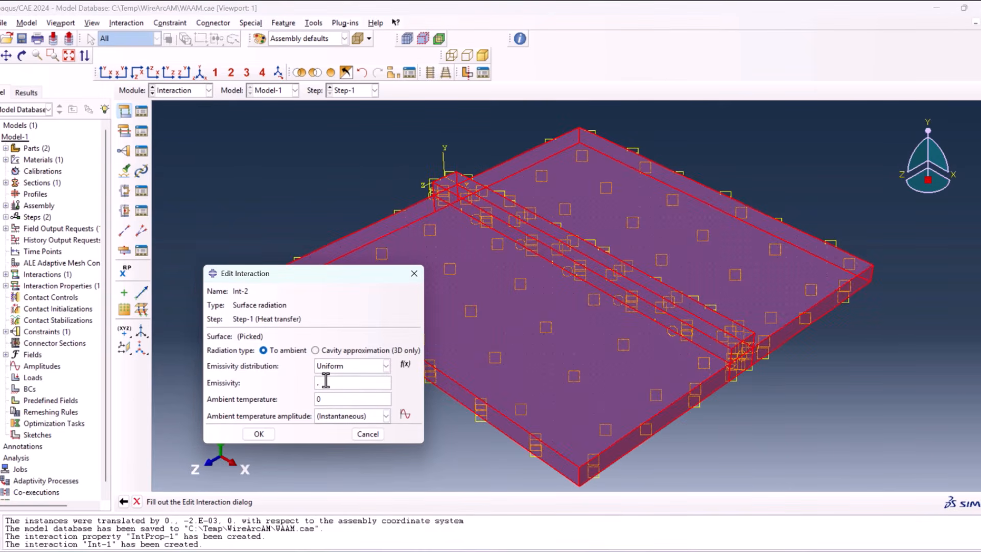
pyautogui.click(330, 400)
pyautogui.doubleClick(332, 400)
pyautogui.write('25')
pyautogui.click(266, 436)
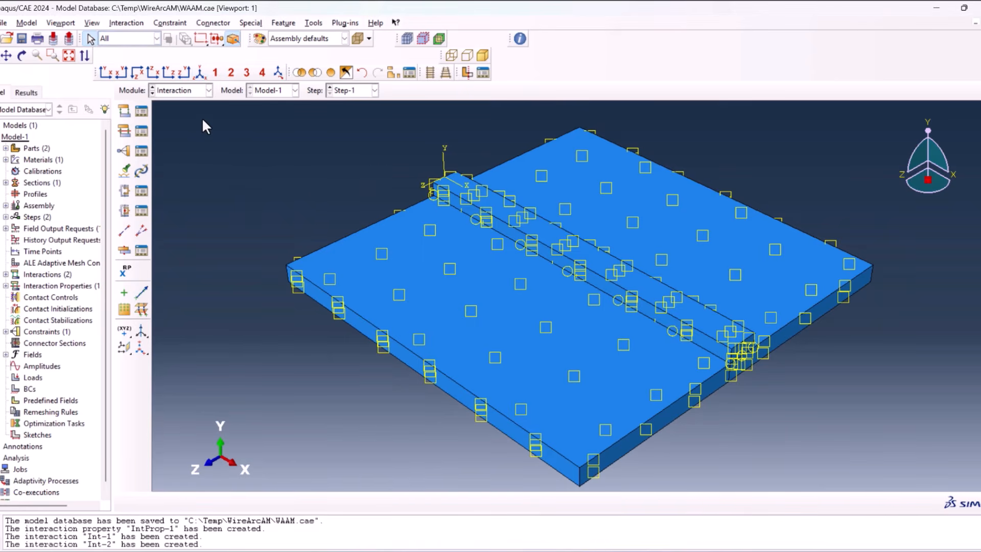
# - Switch to the Load module and start a Body heat flux load in Step-1 on the Layer body
pyautogui.click(193, 91)
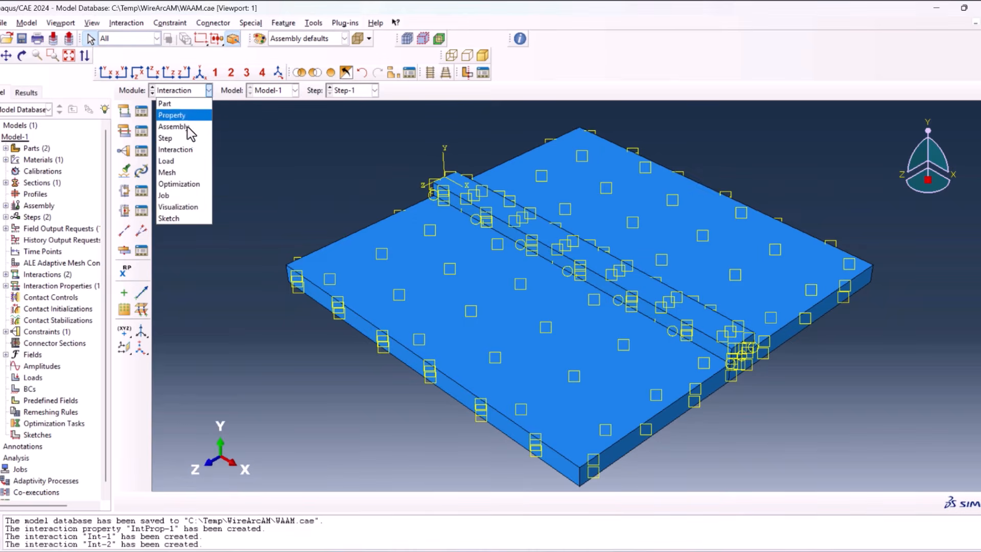
pyautogui.click(185, 162)
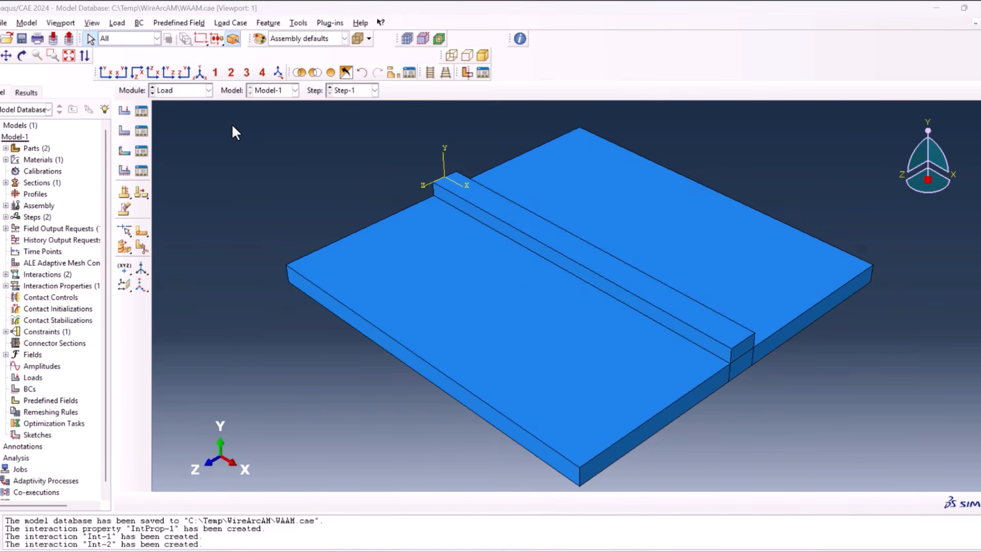
pyautogui.click(123, 110)
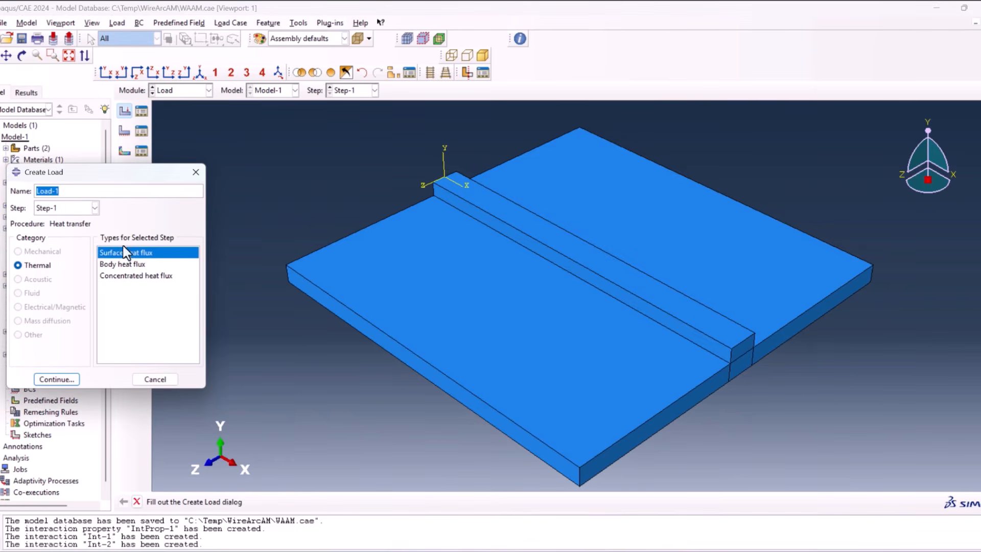
pyautogui.click(119, 265)
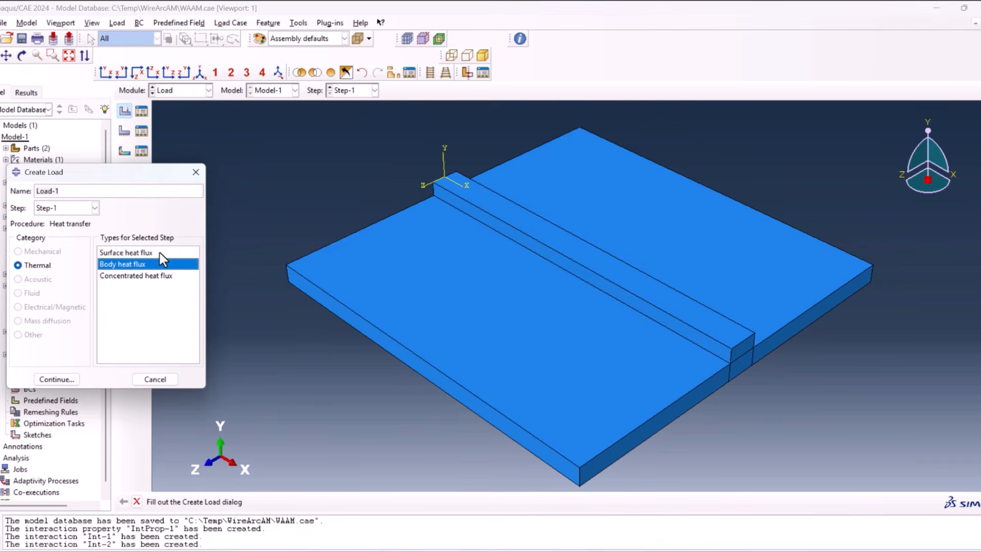
pyautogui.click(131, 253)
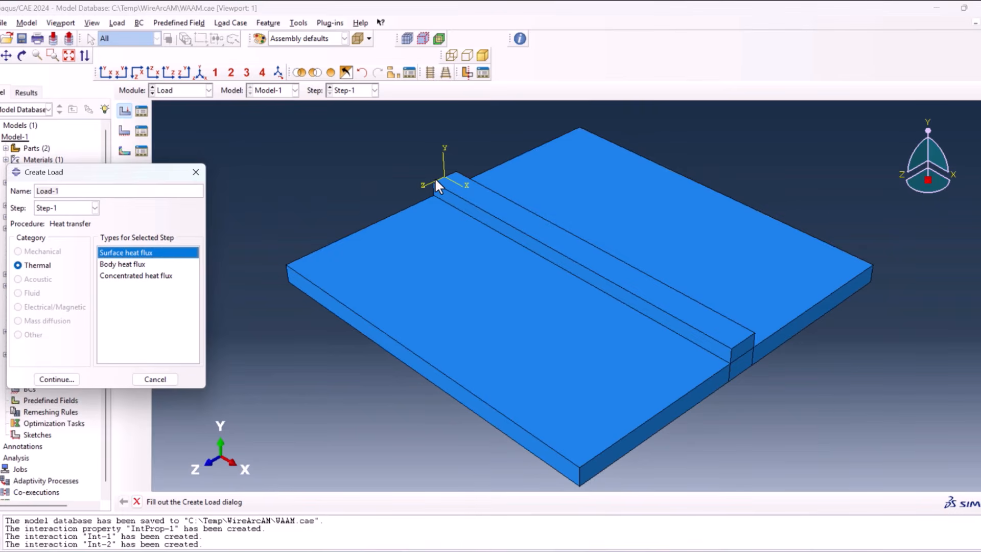
pyautogui.press('Down')
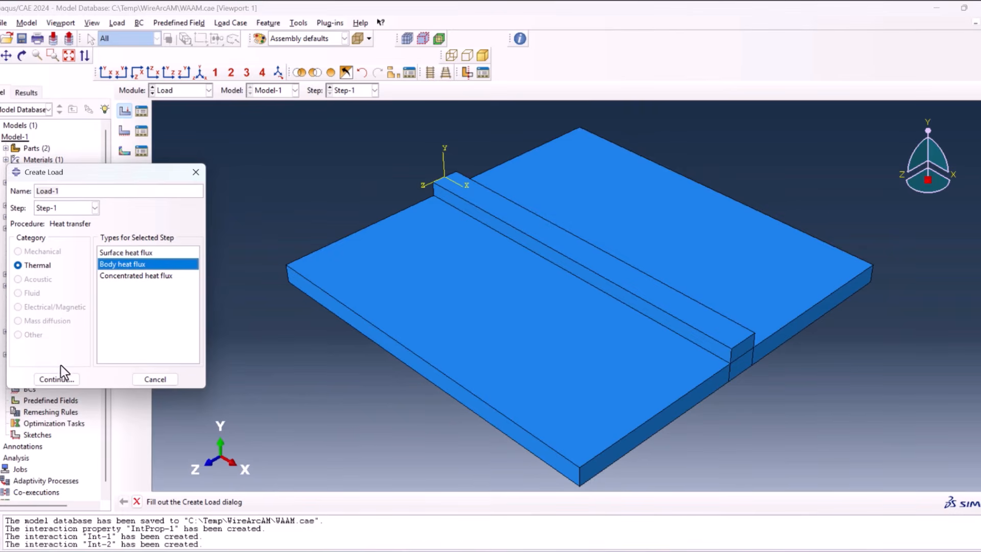
pyautogui.click(52, 379)
pyautogui.click(503, 204)
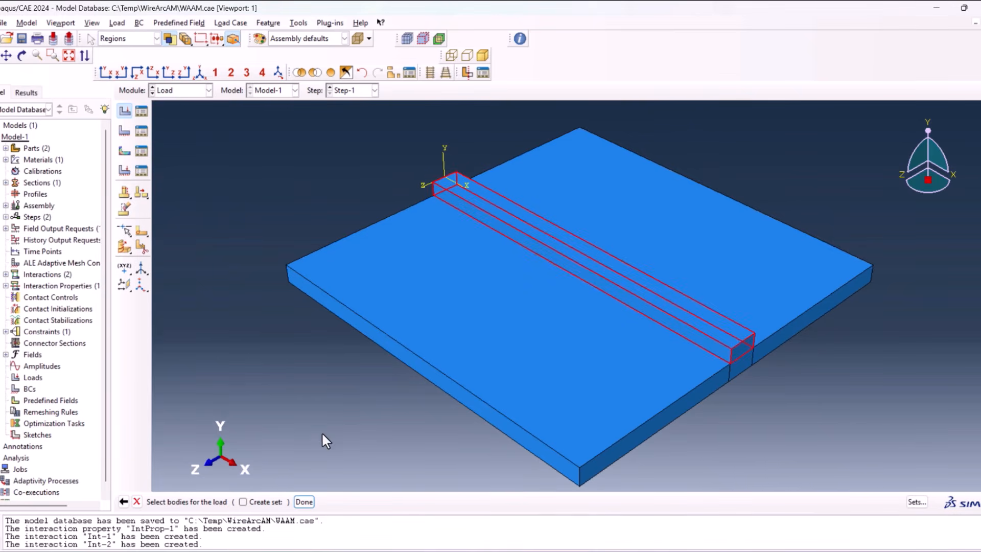
pyautogui.click(304, 502)
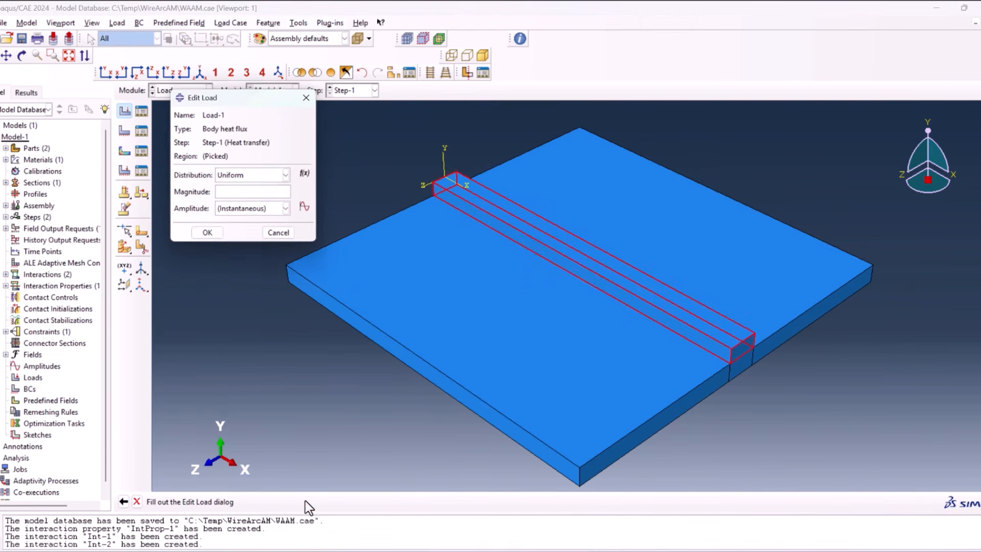
# - Set the body heat flux magnitude to 1 with a User-defined distribution and create the load
pyautogui.click(240, 190)
pyautogui.write('1')
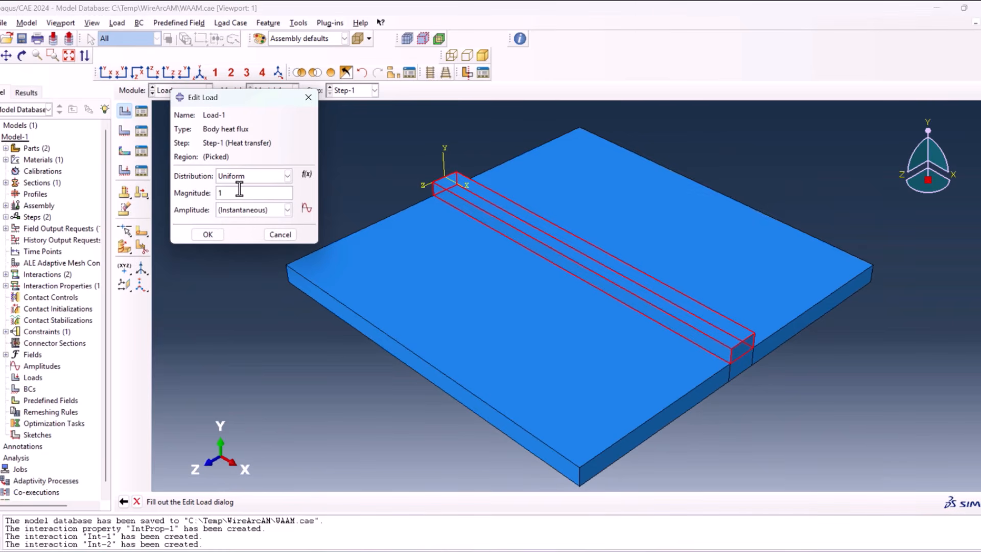
pyautogui.click(246, 180)
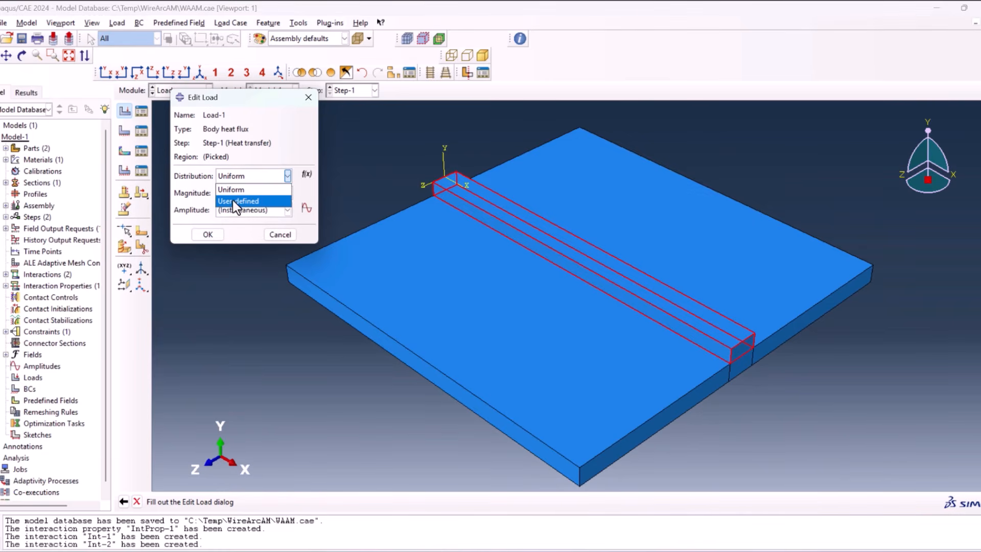
pyautogui.click(232, 201)
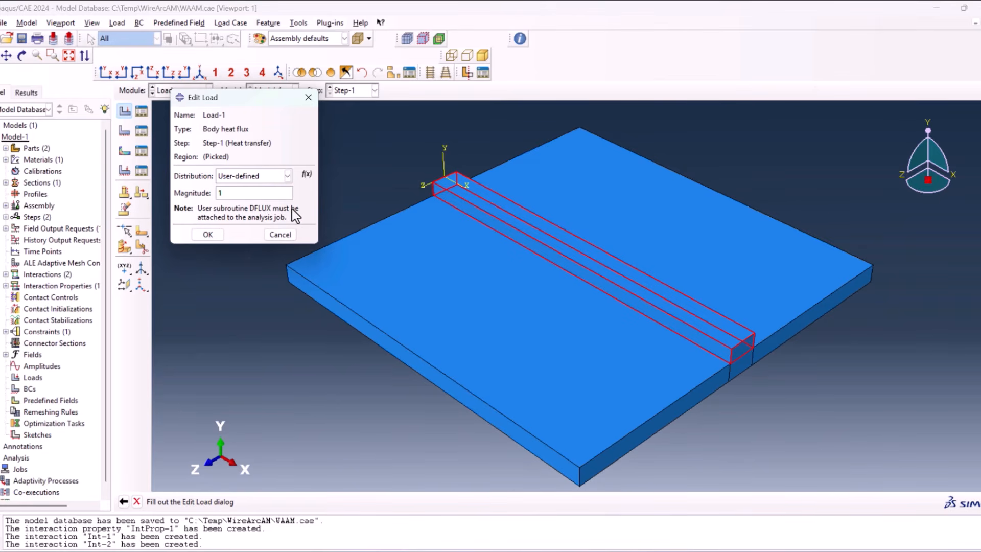
pyautogui.click(208, 234)
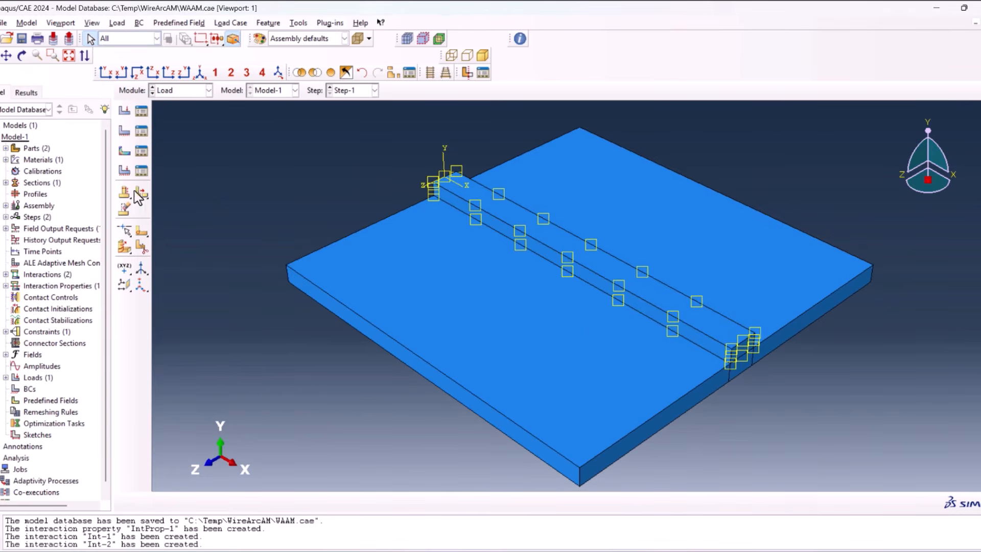
# - Start a new predefined field and assign it to the Initial step
pyautogui.click(126, 152)
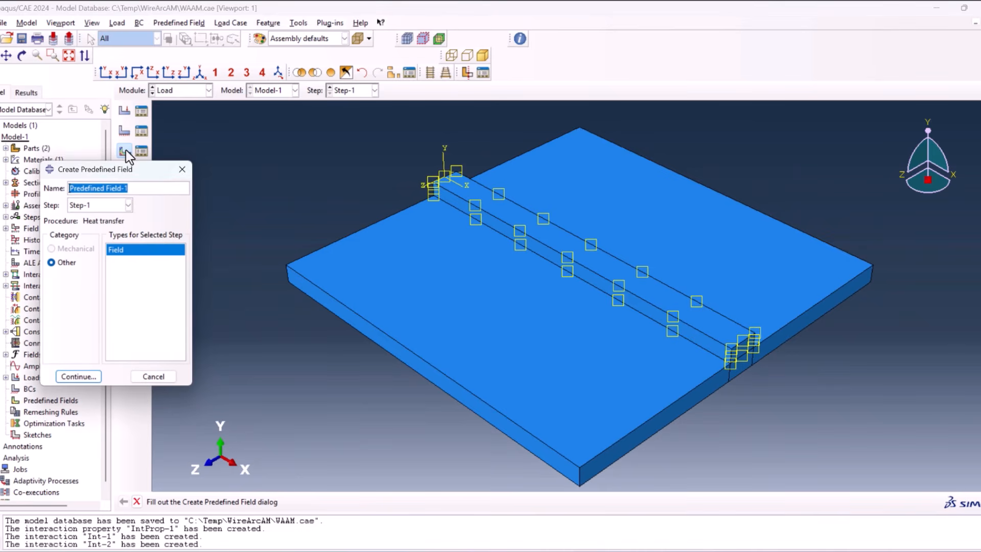
pyautogui.click(94, 203)
pyautogui.click(93, 217)
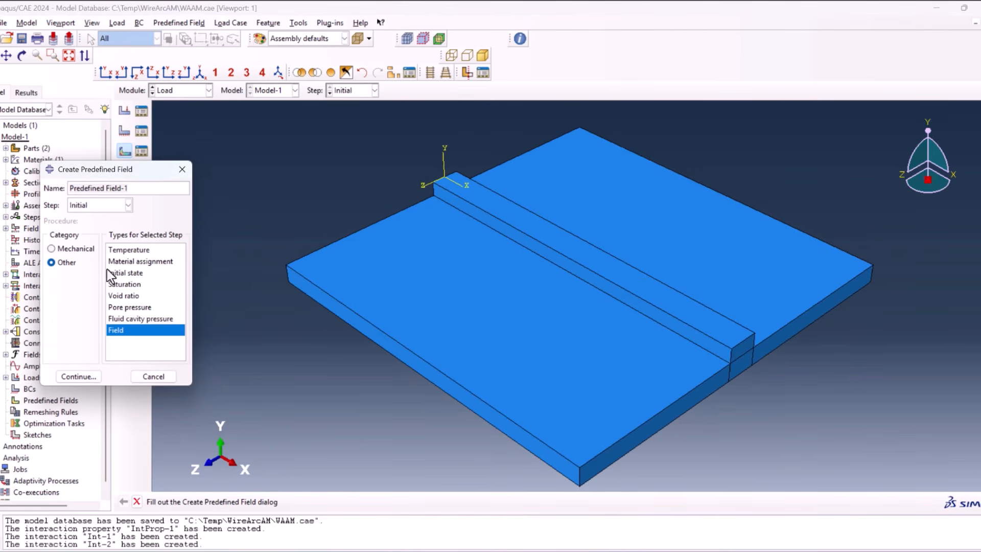
# - Create a temperature predefined field in the Initial step over the whole assembly with a magnitude of 25
pyautogui.click(130, 249)
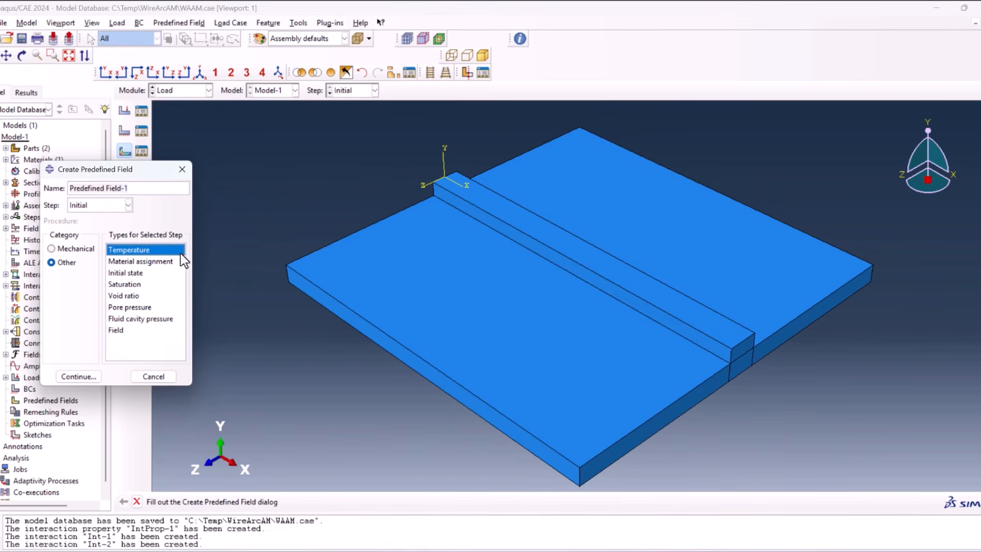
pyautogui.click(93, 373)
pyautogui.moveTo(405, 221); pyautogui.dragTo(774, 440)
pyautogui.click(452, 502)
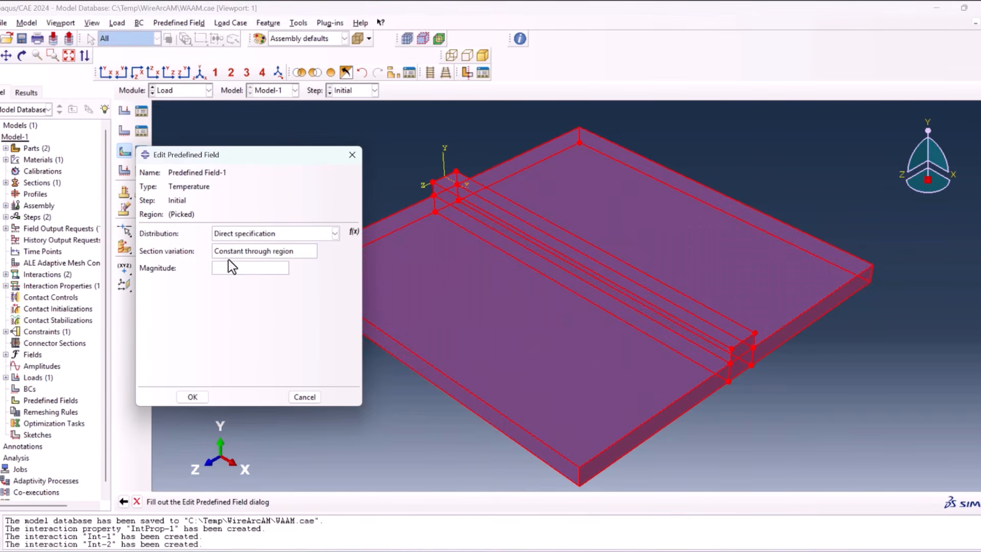
pyautogui.write('25')
pyautogui.click(194, 397)
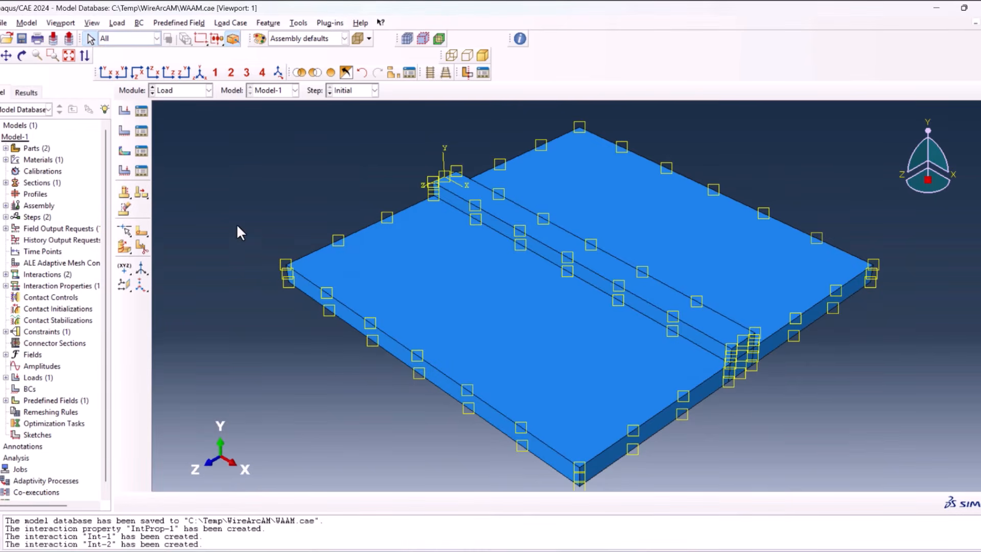
# - Switch to the Mesh module and save the model database
pyautogui.click(190, 95)
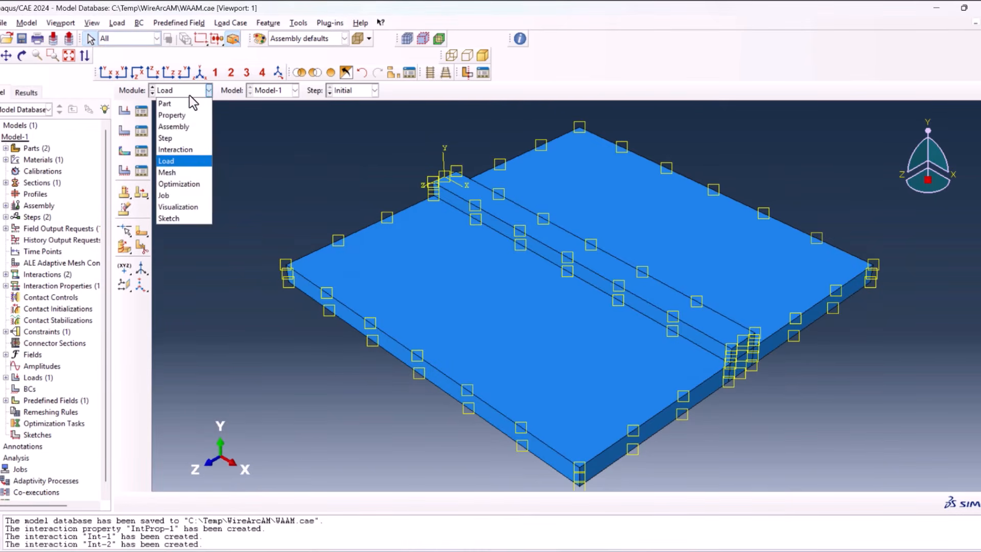
pyautogui.click(193, 177)
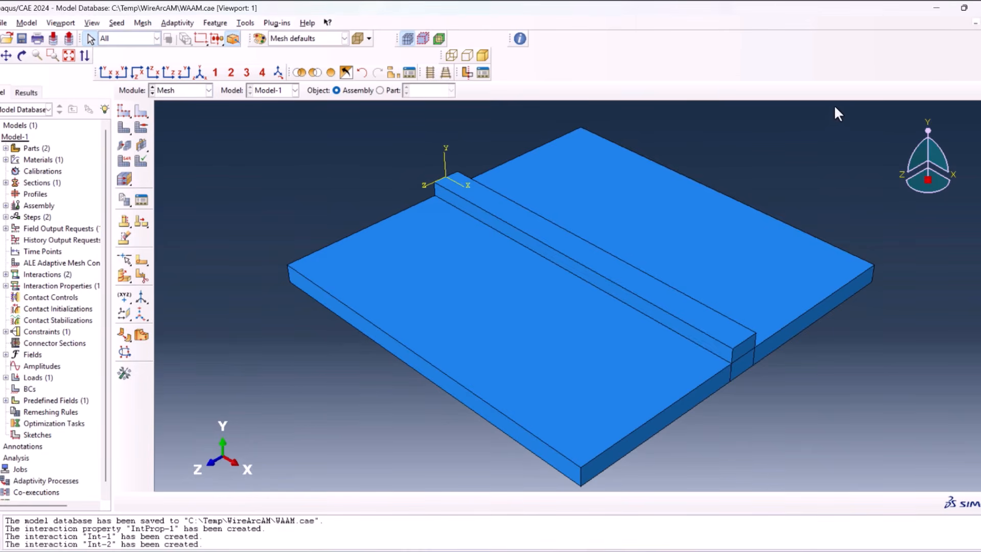
pyautogui.hotkey('ctrl', 's')
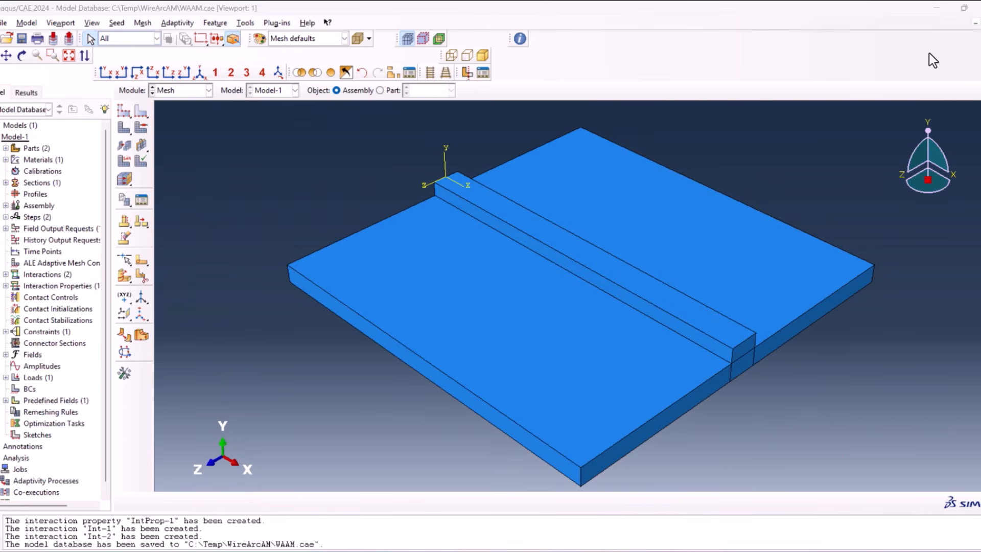
# - Seed all lengthwise edges of the Substrate part, including those of the central strip, by number with 40 elements
pyautogui.click(380, 91)
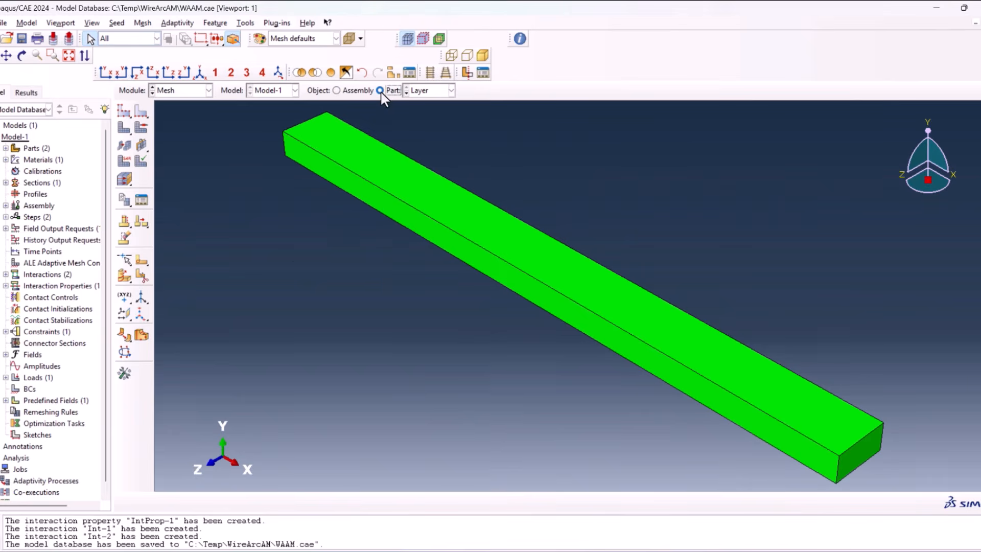
pyautogui.click(407, 93)
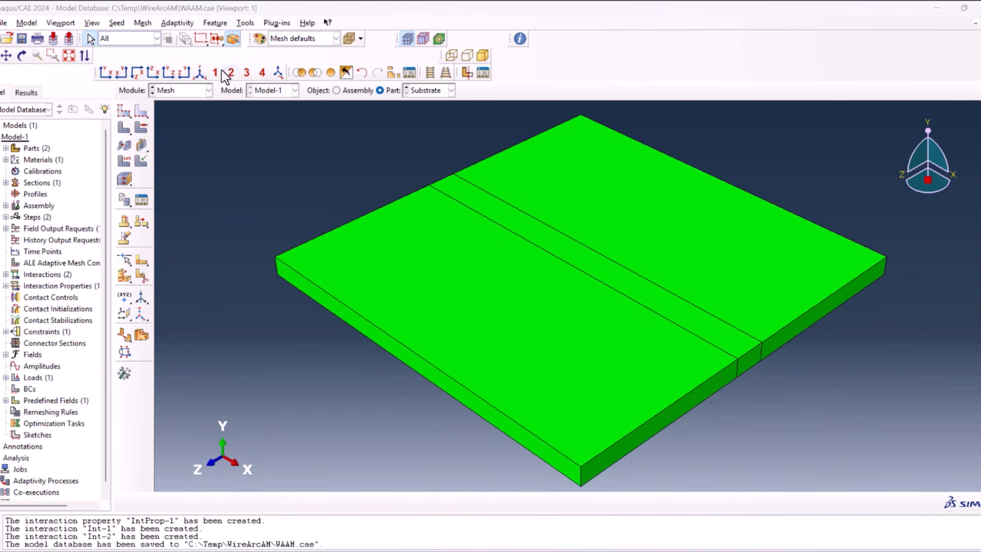
pyautogui.click(142, 111)
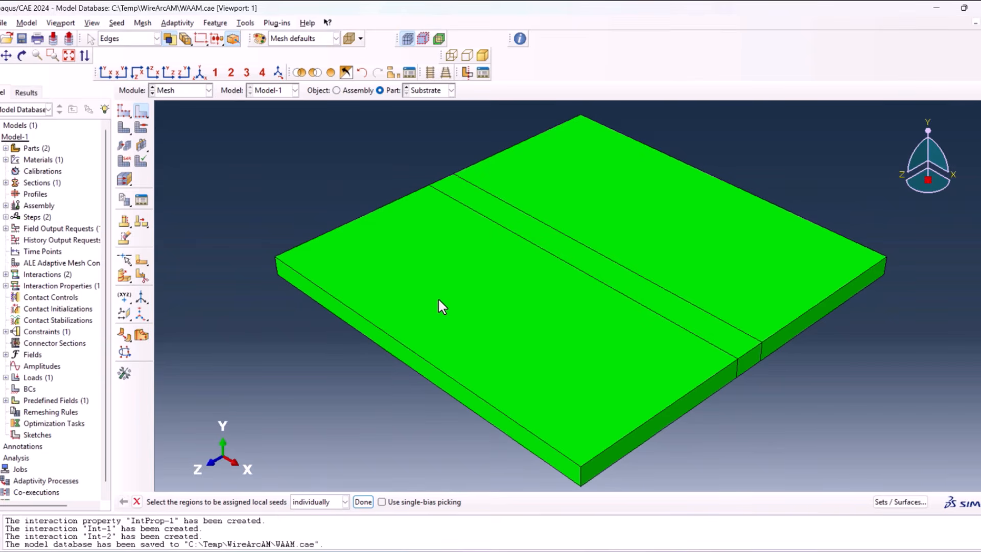
pyautogui.moveTo(381, 331); pyautogui.dragTo(411, 388)
pyautogui.keyDown('shift'); pyautogui.moveTo(619, 202); pyautogui.dragTo(544, 342); pyautogui.keyUp('shift')
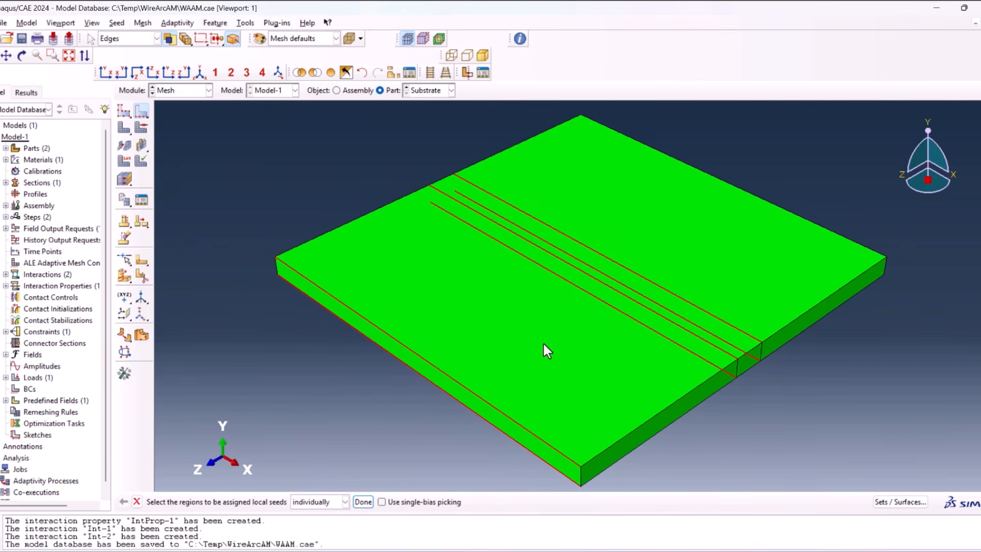
pyautogui.keyDown('shift'); pyautogui.moveTo(715, 155); pyautogui.dragTo(666, 254); pyautogui.keyUp('shift')
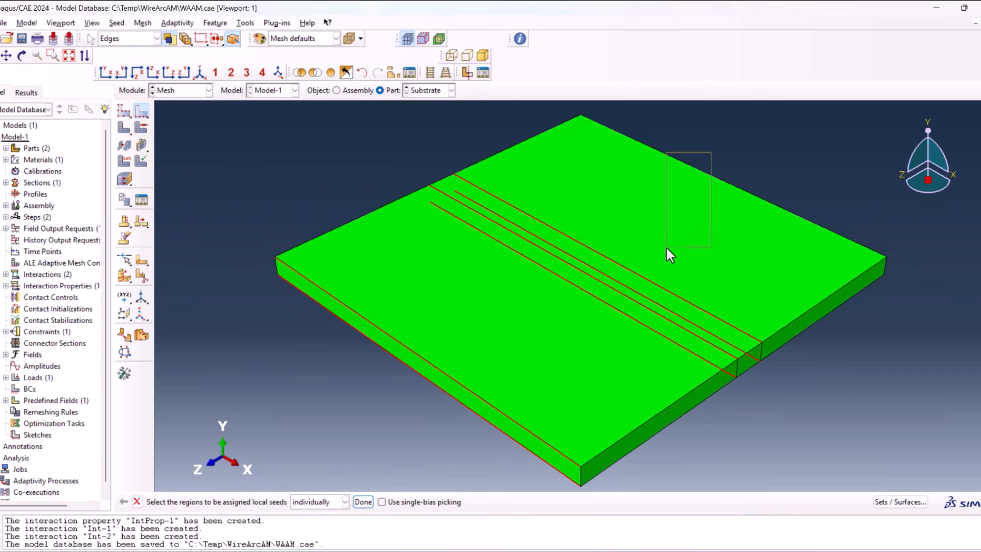
pyautogui.click(363, 502)
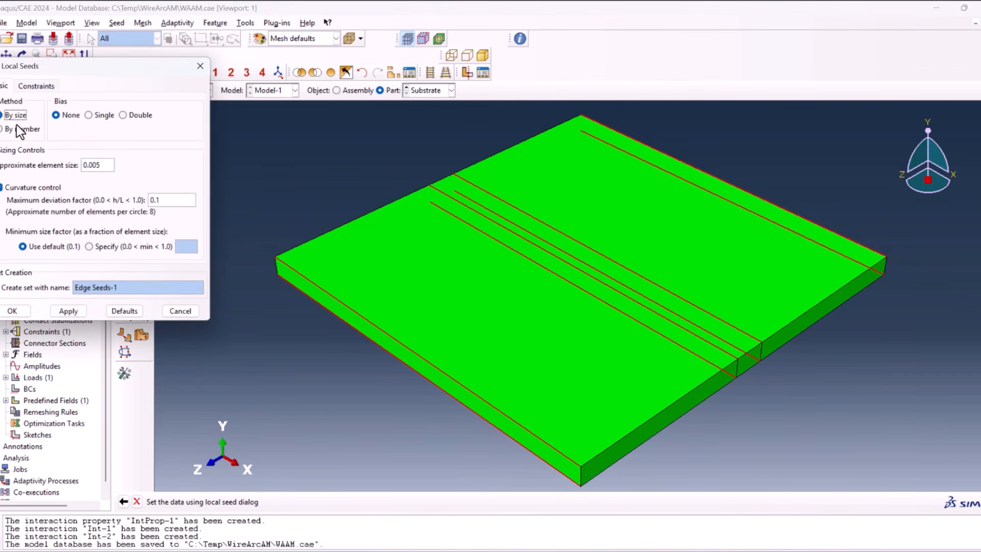
pyautogui.click(19, 129)
pyautogui.click(88, 166)
pyautogui.write('0')
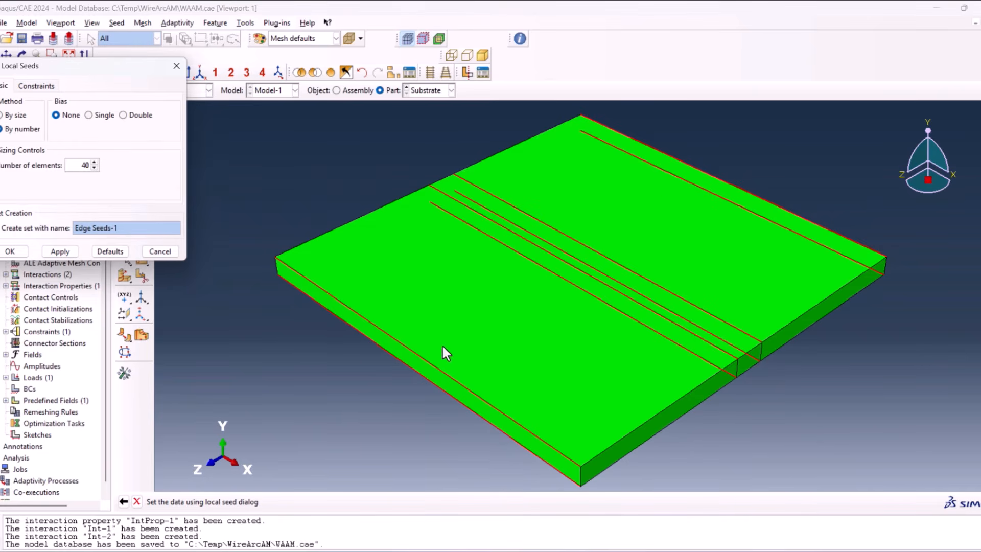
pyautogui.click(12, 251)
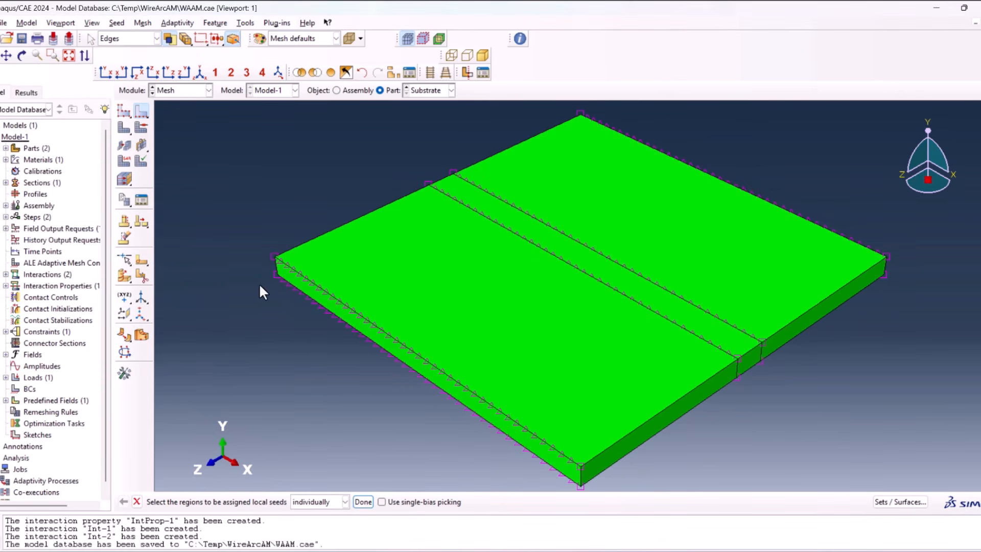
# - Seed the short width edges at both ends of the substrate's central strip with 6 elements
pyautogui.scroll(3, 443, 170)
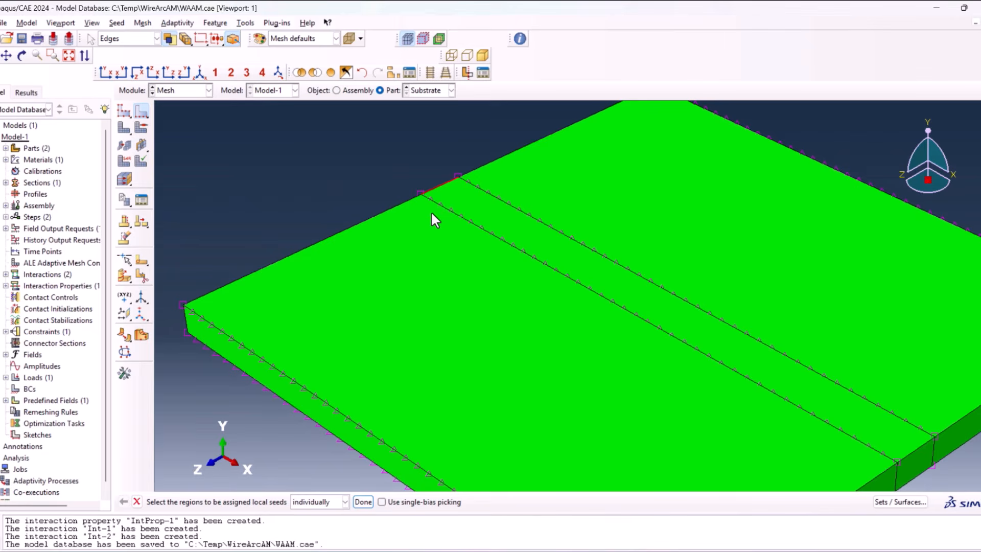
pyautogui.scroll(-3, 287, 194)
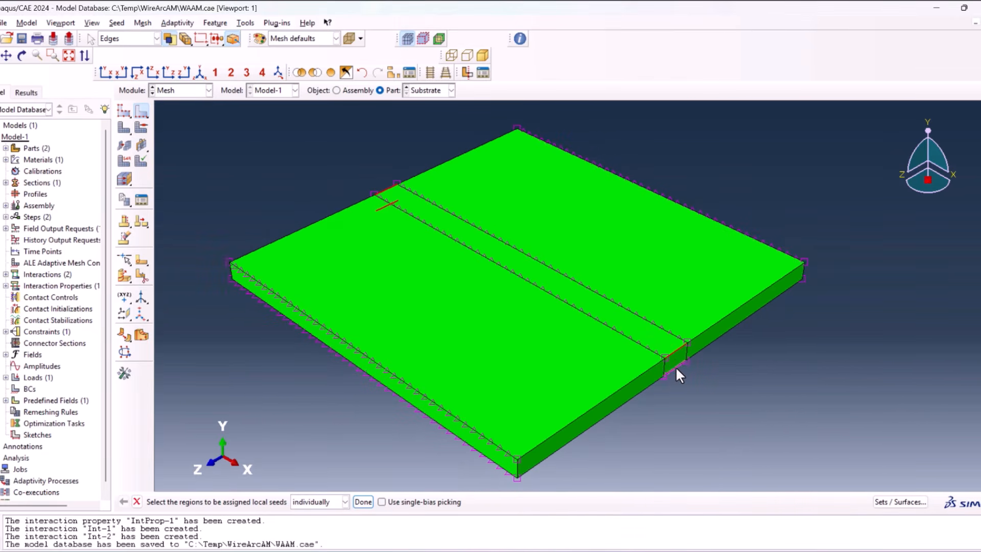
pyautogui.middleClick(676, 401)
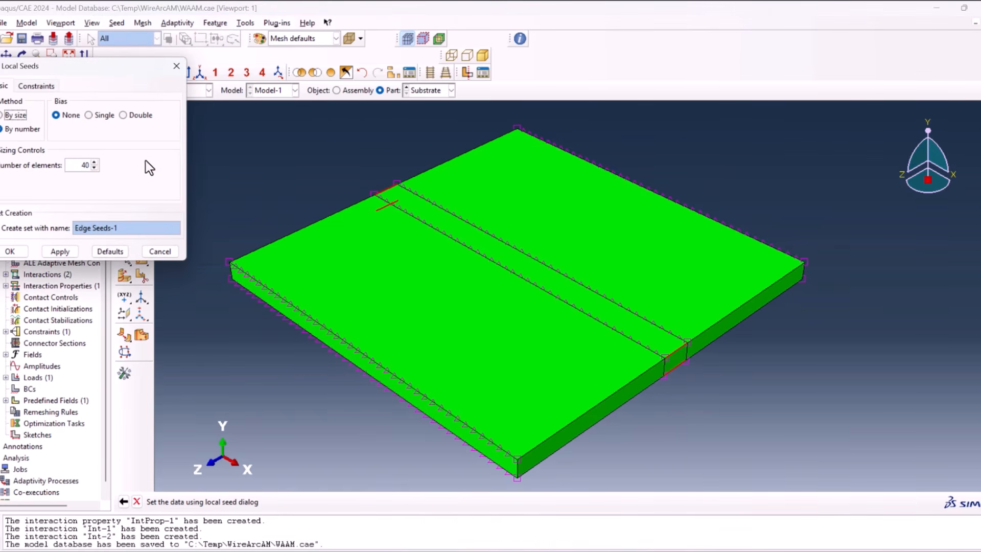
pyautogui.doubleClick(82, 164)
pyautogui.write('6')
pyautogui.click(11, 252)
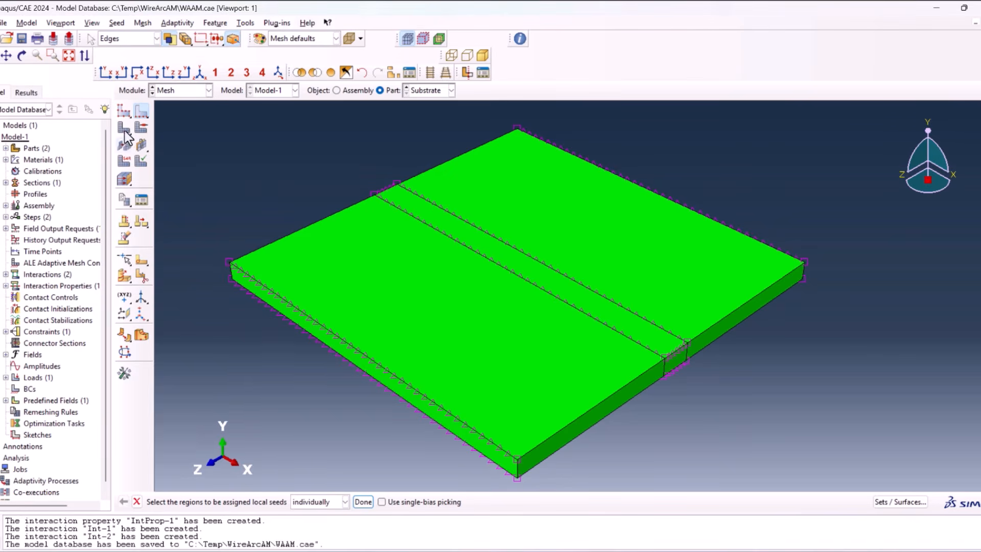
# - Seed all vertical thickness edges of the substrate, at the corners and central strip, with 4 elements
pyautogui.scroll(2, 207, 263)
pyautogui.scroll(1, 209, 267)
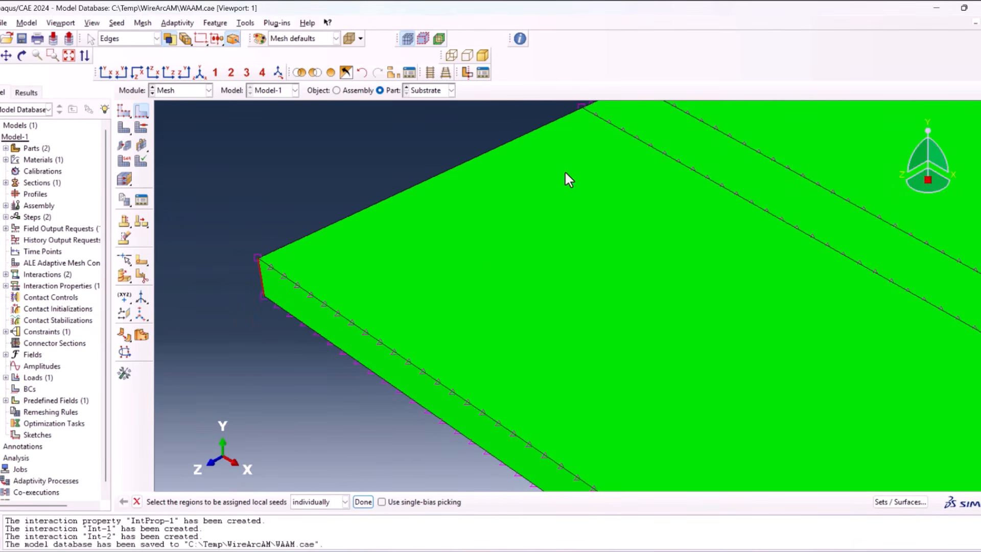
pyautogui.scroll(-1, 486, 147)
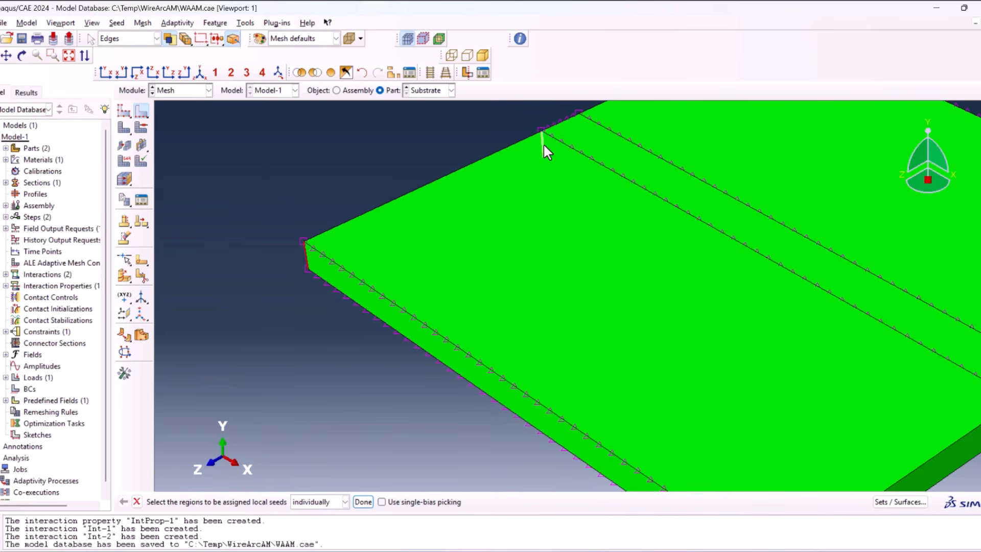
pyautogui.scroll(-5, 233, 243)
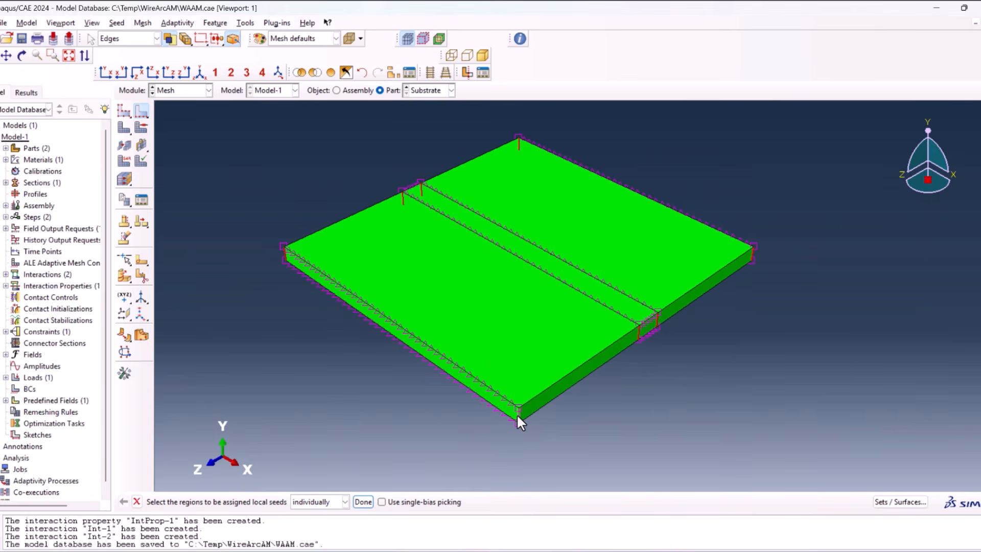
pyautogui.scroll(1, 467, 376)
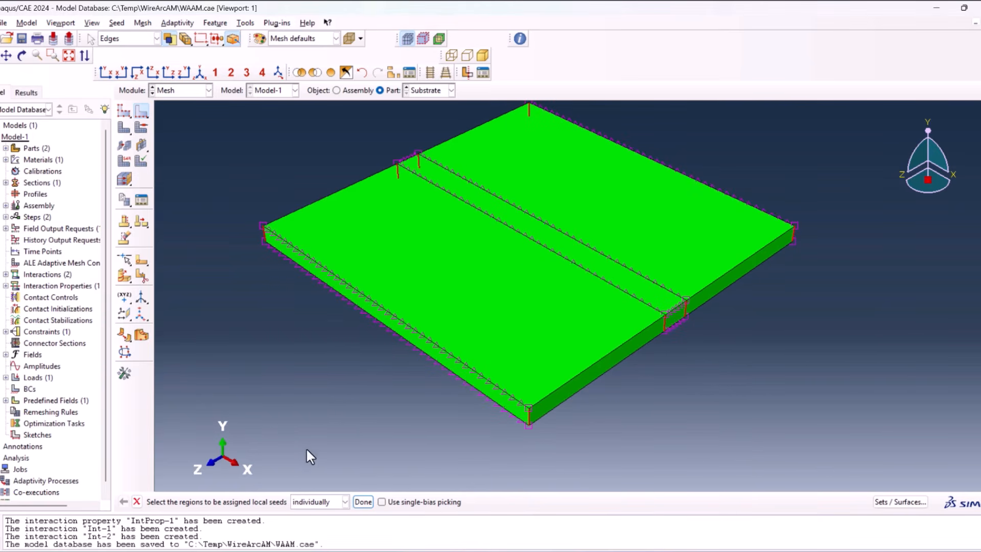
pyautogui.click(363, 502)
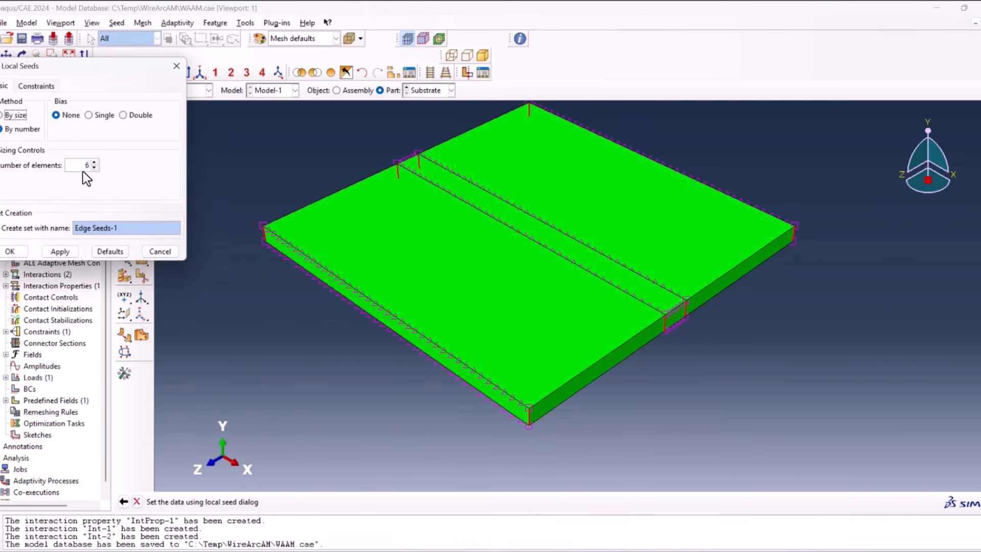
pyautogui.click(94, 167)
pyautogui.click(94, 167)
pyautogui.click(23, 251)
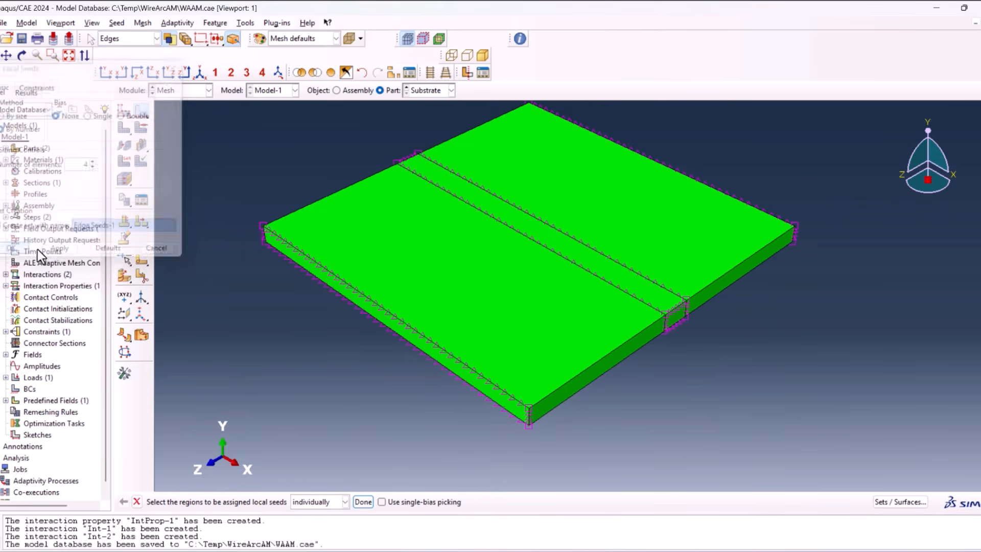
# - Generate the mesh on the Substrate part and inspect it up close
pyautogui.click(121, 126)
pyautogui.middleClick(250, 278)
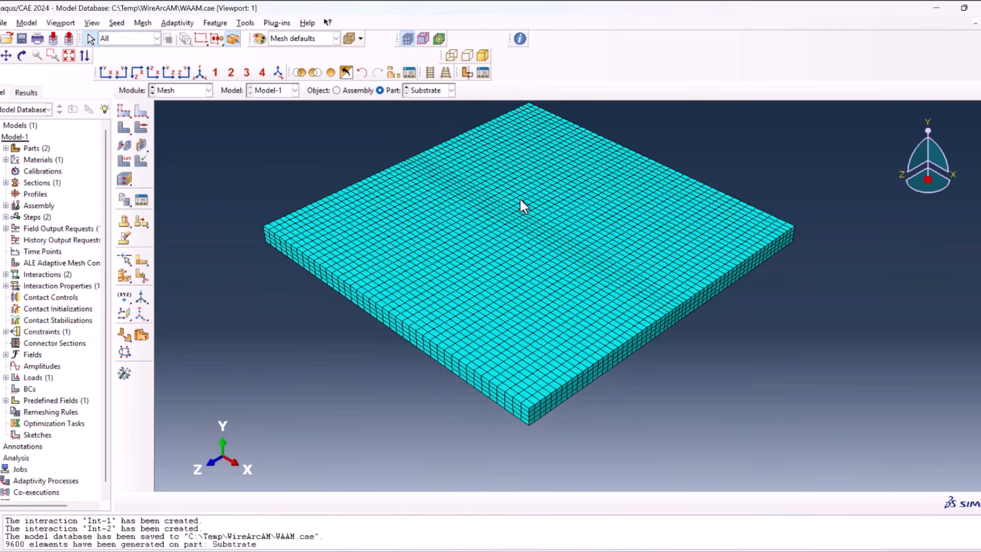
pyautogui.scroll(3, 505, 284)
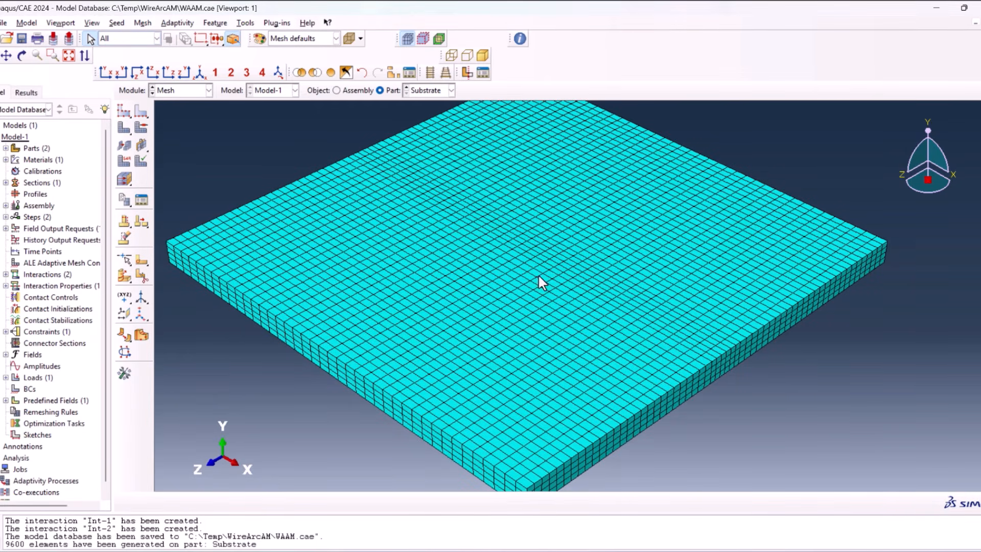
pyautogui.scroll(-2, 548, 285)
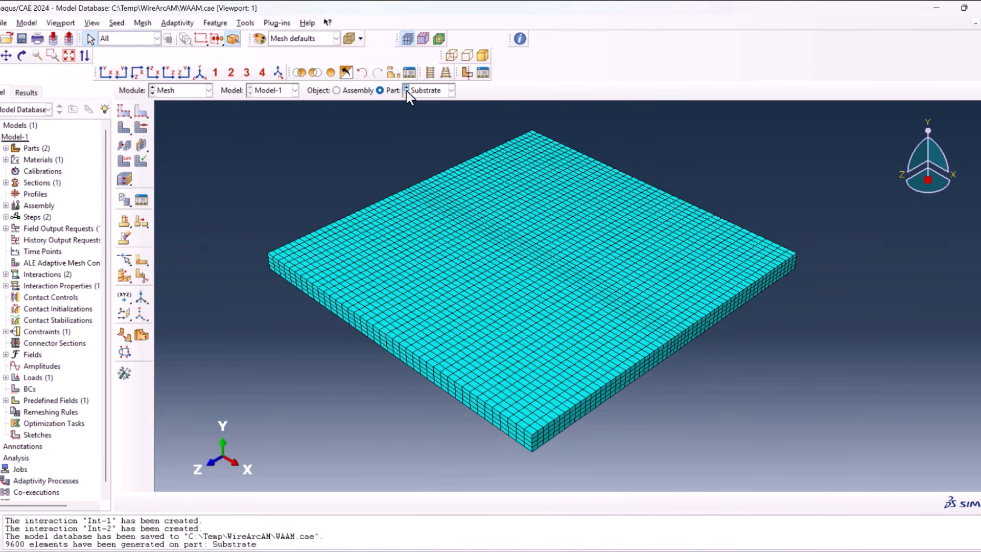
# - Seed the four vertical edges of the Layer part by number with 4 elements
pyautogui.click(407, 90)
pyautogui.scroll(-2, 305, 256)
pyautogui.click(142, 110)
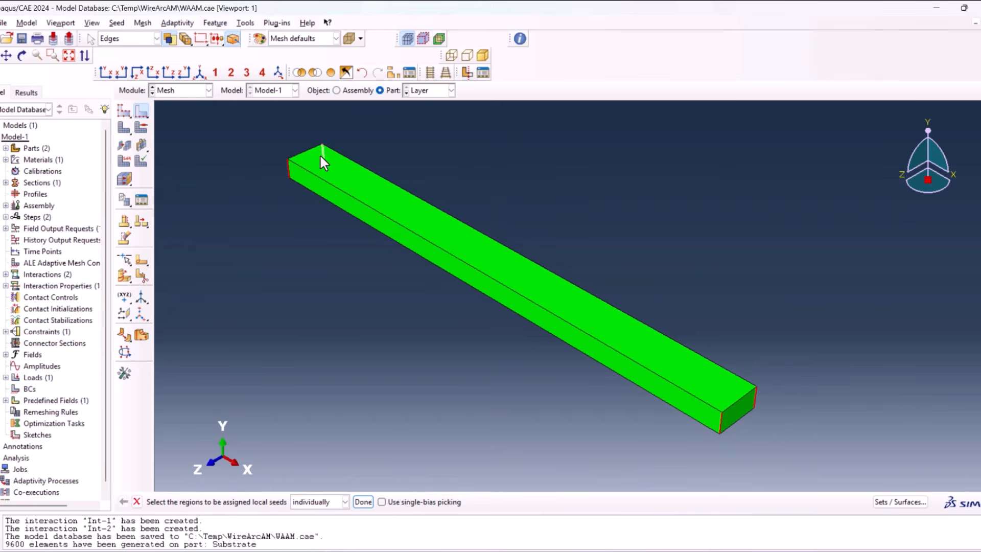
pyautogui.middleClick(342, 352)
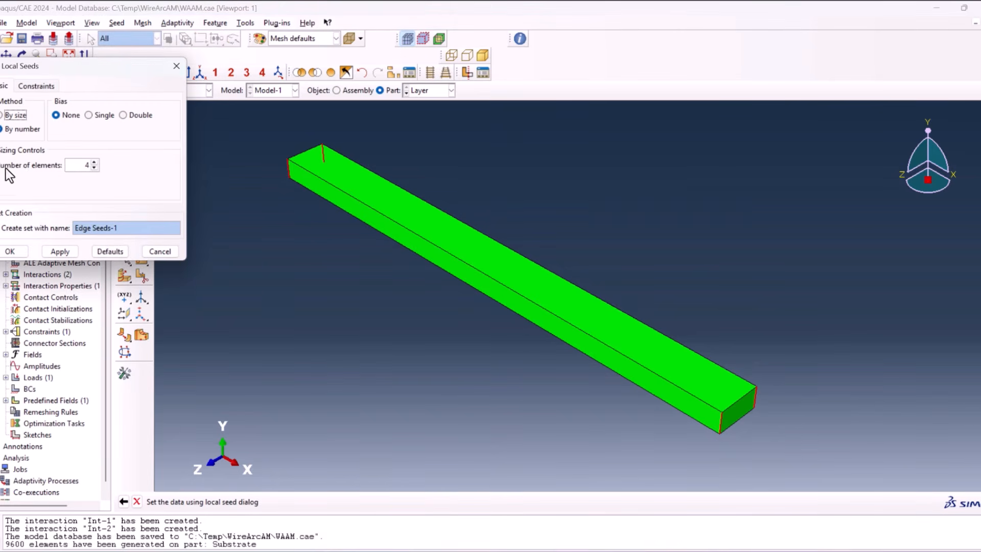
pyautogui.click(11, 252)
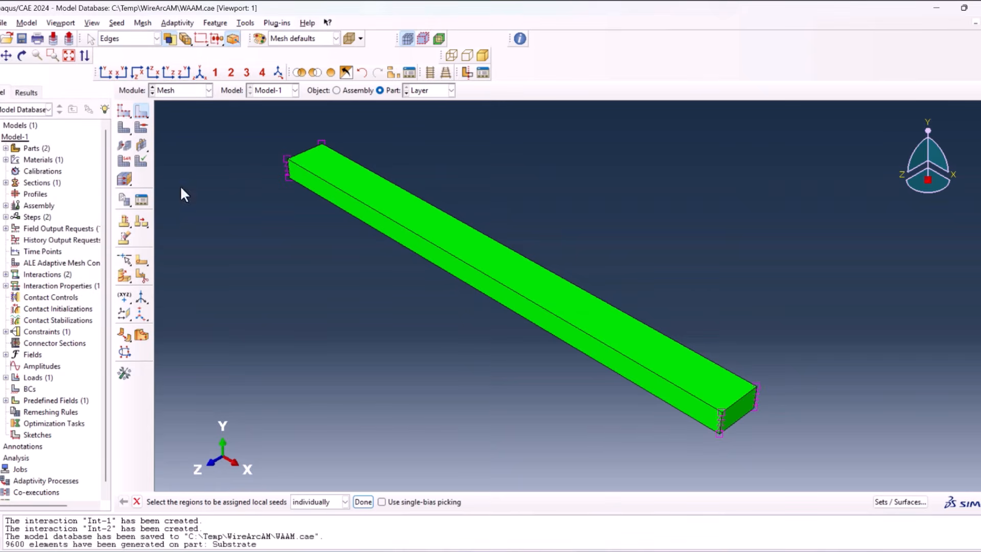
# - Seed the short width edges at both ends of the layer with 6 elements
pyautogui.click(302, 163)
pyautogui.keyDown('shift'); pyautogui.click(299, 173); pyautogui.keyUp('shift')
pyautogui.middleClick(453, 400)
pyautogui.click(94, 163)
pyautogui.click(10, 250)
# - Seed the four long edges of the layer with 40 elements
pyautogui.moveTo(508, 155); pyautogui.dragTo(287, 415)
pyautogui.click(363, 503)
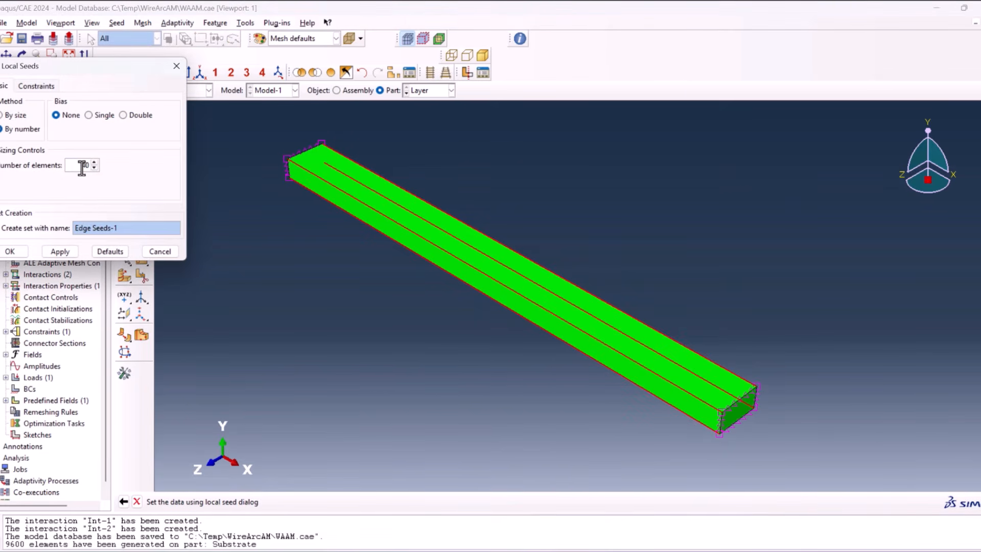
pyautogui.click(10, 251)
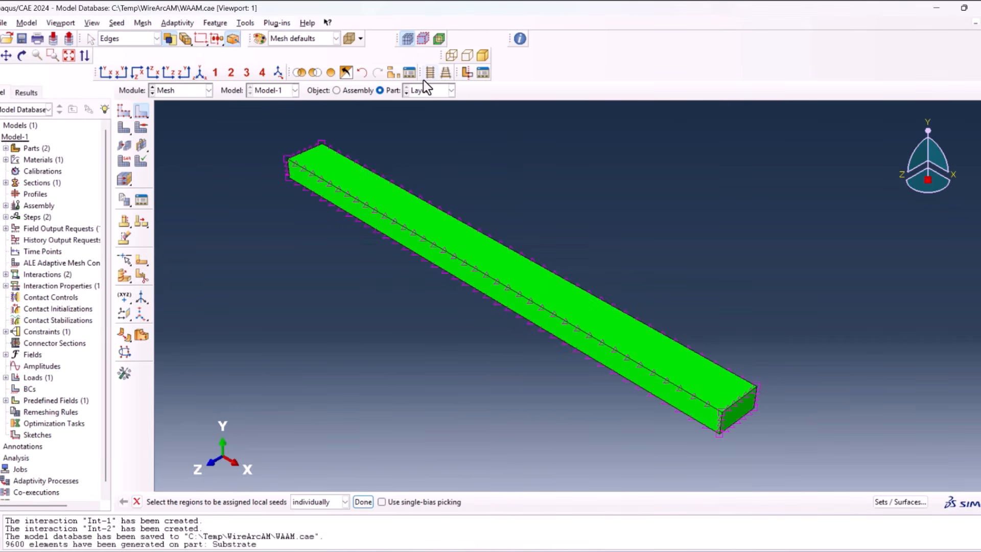
# - Generate the mesh on the Layer part and return to the assembly display
pyautogui.click(359, 91)
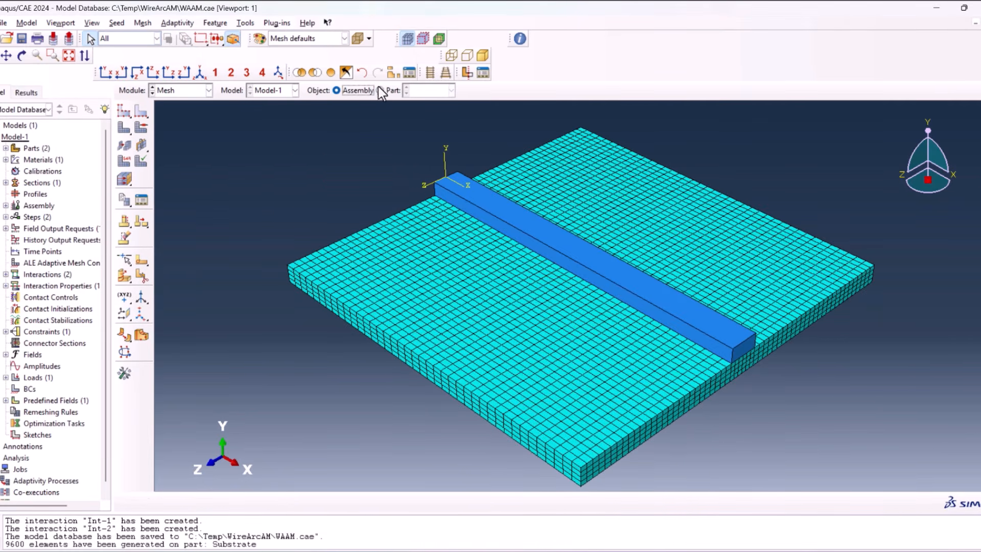
pyautogui.click(380, 91)
pyautogui.click(123, 127)
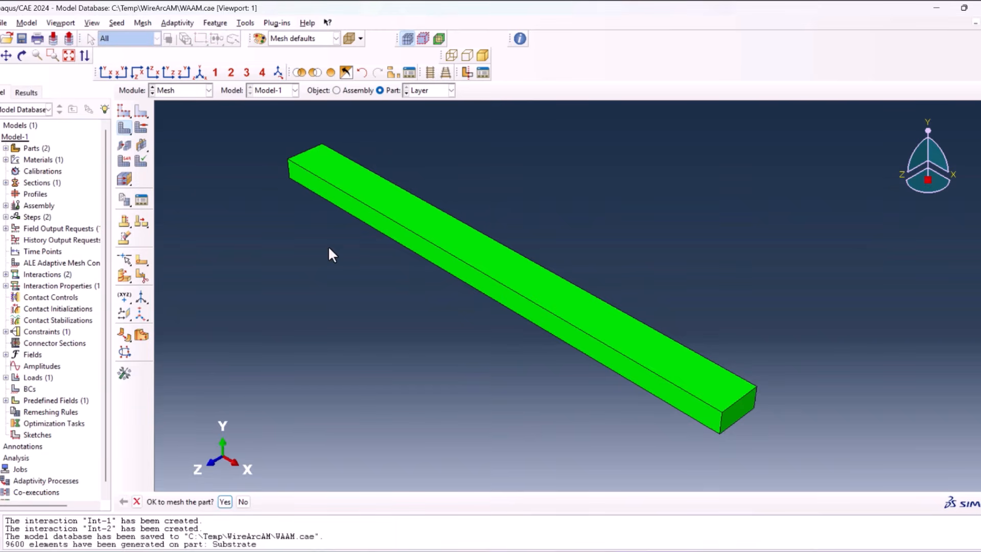
pyautogui.middleClick(328, 246)
pyautogui.click(352, 90)
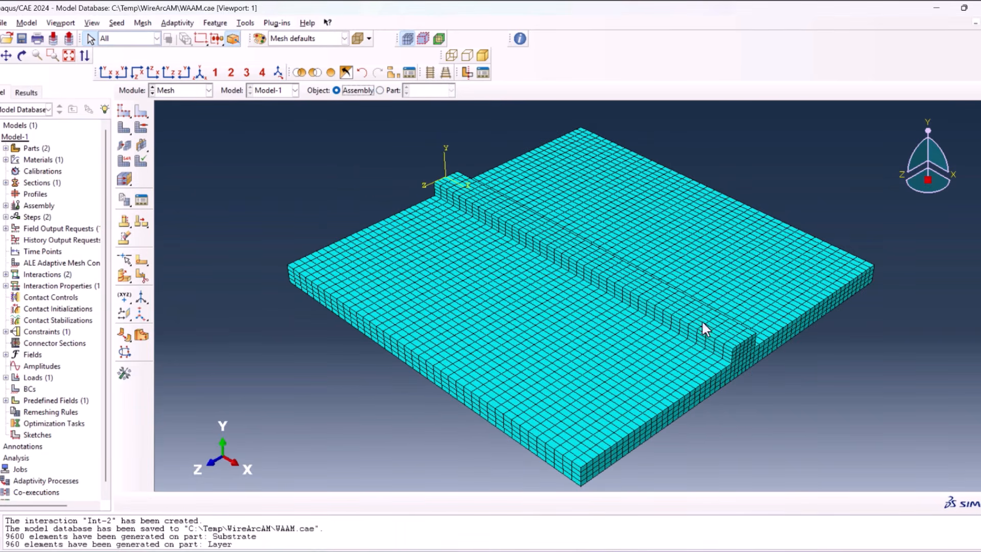
# - Inspect how the layer mesh lines up with the substrate mesh, up close and from the end of the assembly
pyautogui.scroll(8, 710, 355)
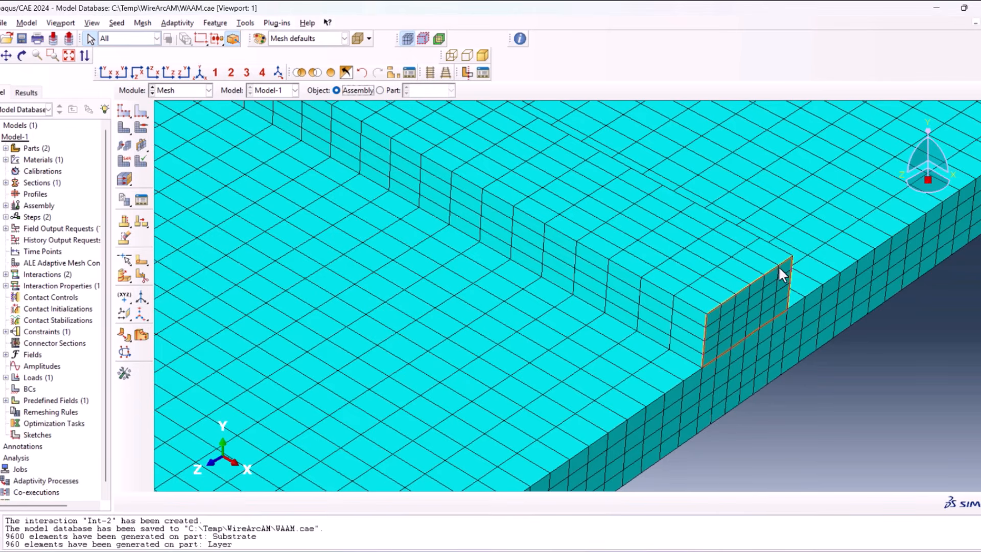
pyautogui.keyDown('ctrl'); pyautogui.keyDown('alt'); pyautogui.moveTo(558, 348); pyautogui.dragTo(208, 339); pyautogui.keyUp('alt'); pyautogui.keyUp('ctrl')
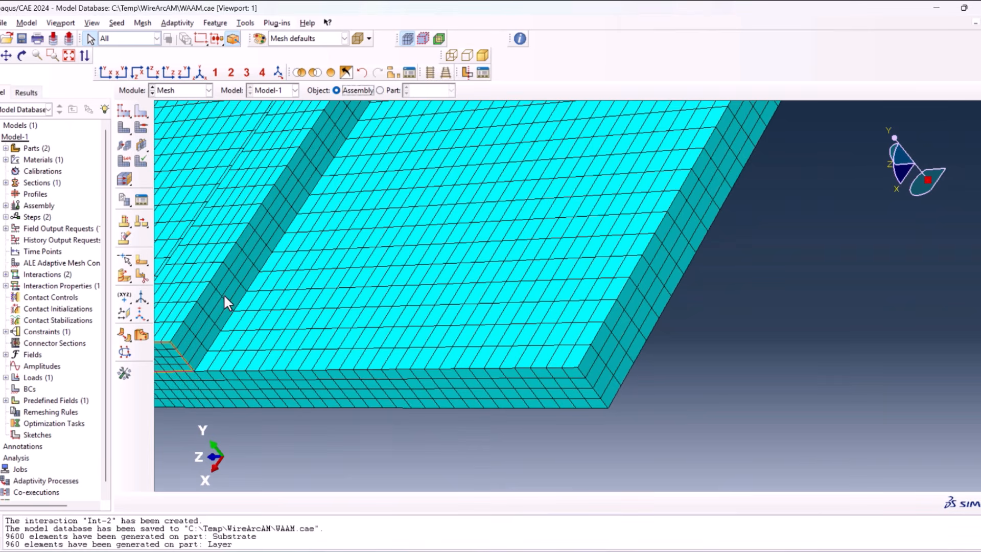
pyautogui.keyDown('ctrl'); pyautogui.keyDown('alt'); pyautogui.moveTo(390, 274); pyautogui.dragTo(563, 254); pyautogui.keyUp('alt'); pyautogui.keyUp('ctrl')
pyautogui.click(171, 75)
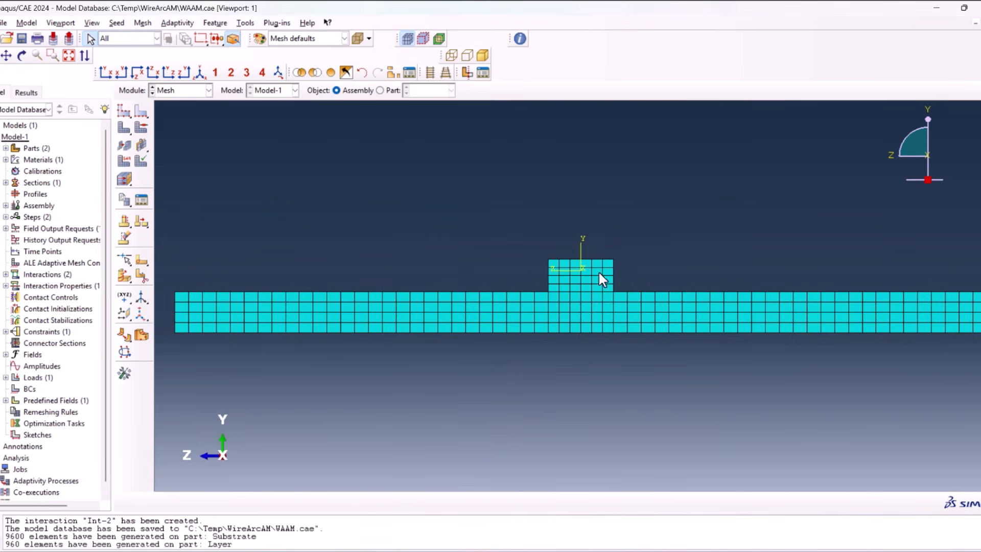
pyautogui.click(199, 71)
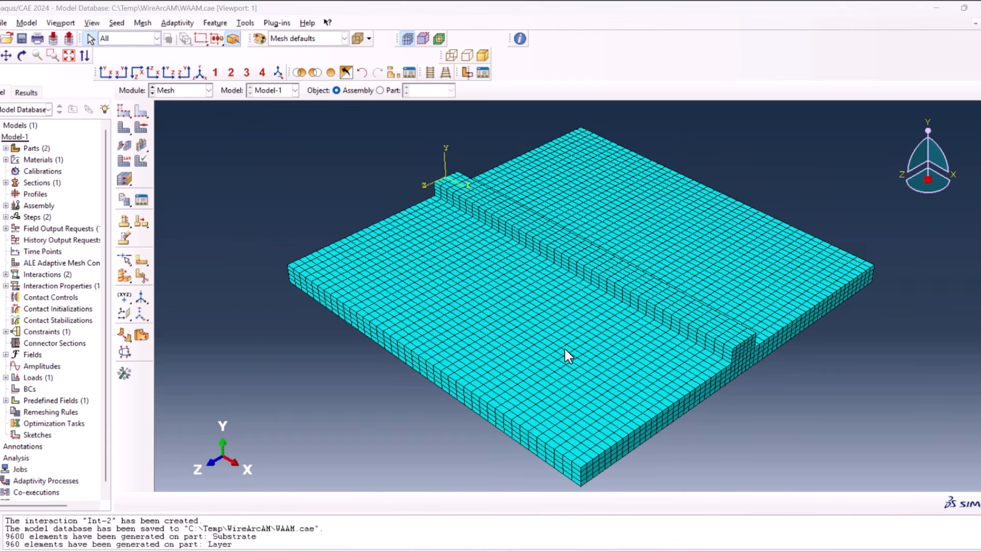
pyautogui.scroll(5, 632, 312)
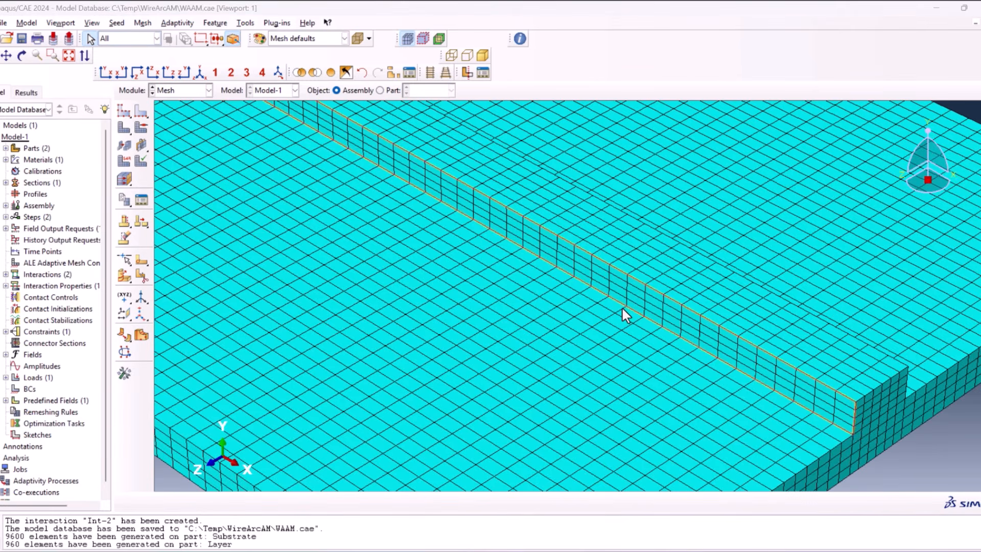
pyautogui.scroll(-6, 621, 309)
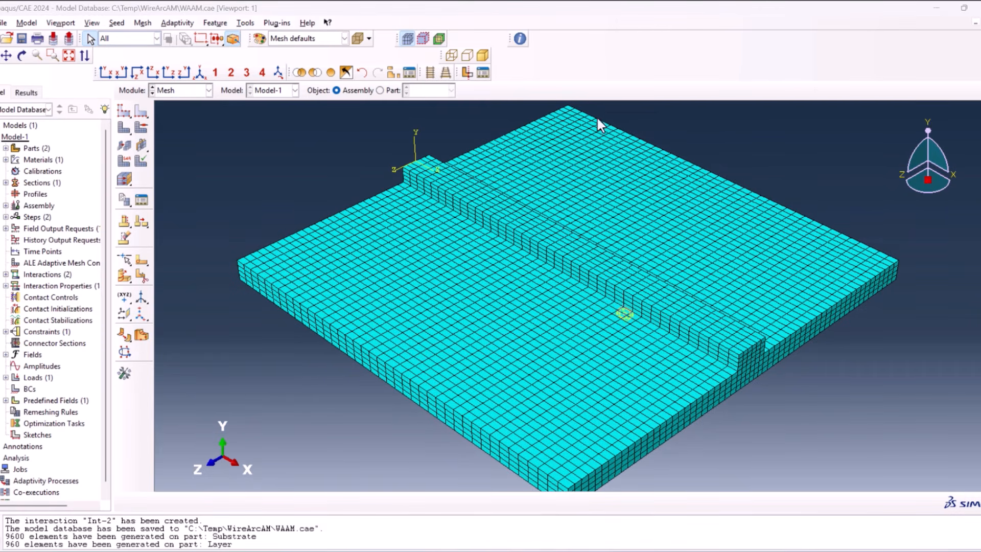
# - Assign the standard linear Heat Transfer element type to the Layer part
pyautogui.click(380, 91)
pyautogui.scroll(-1, 332, 226)
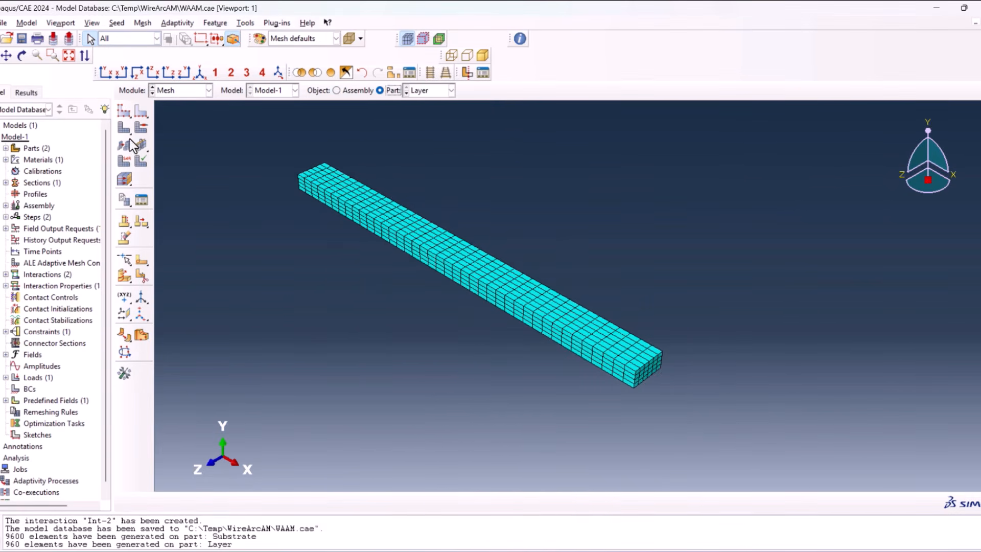
pyautogui.click(124, 161)
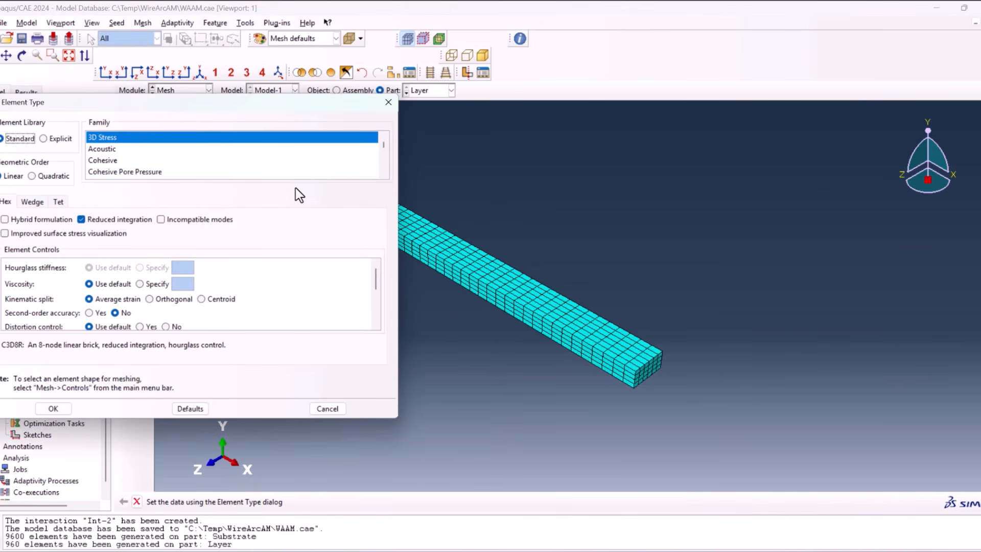
pyautogui.scroll(-3, 118, 155)
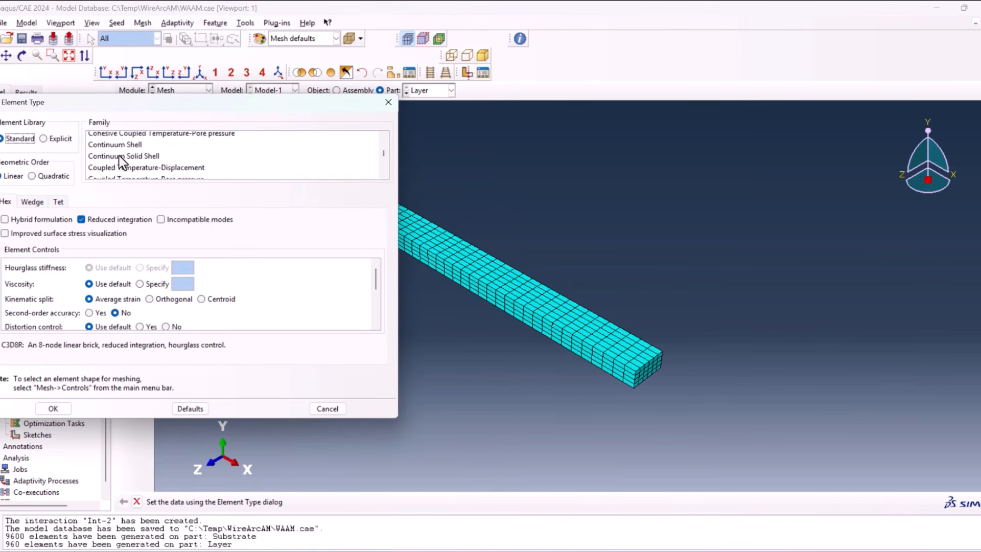
pyautogui.click(113, 171)
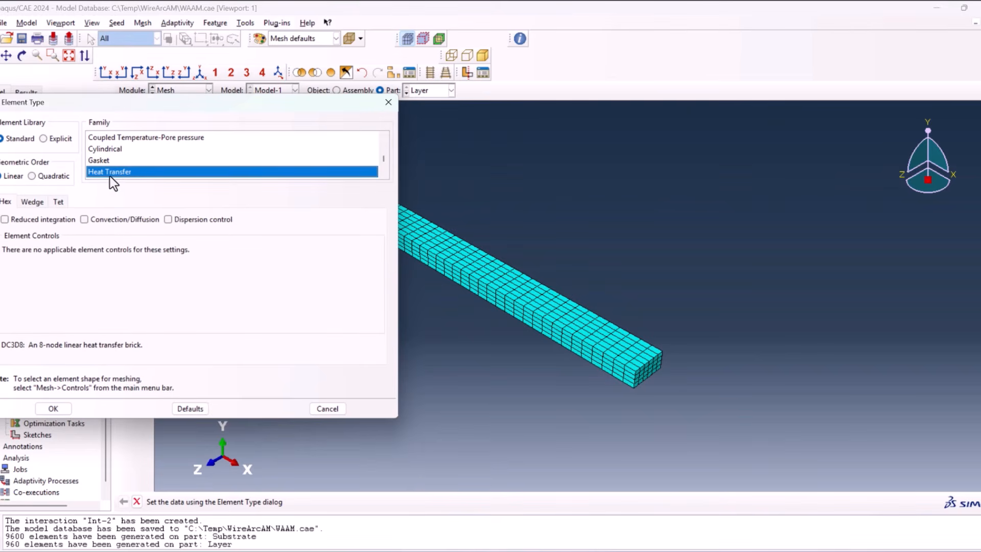
pyautogui.click(51, 409)
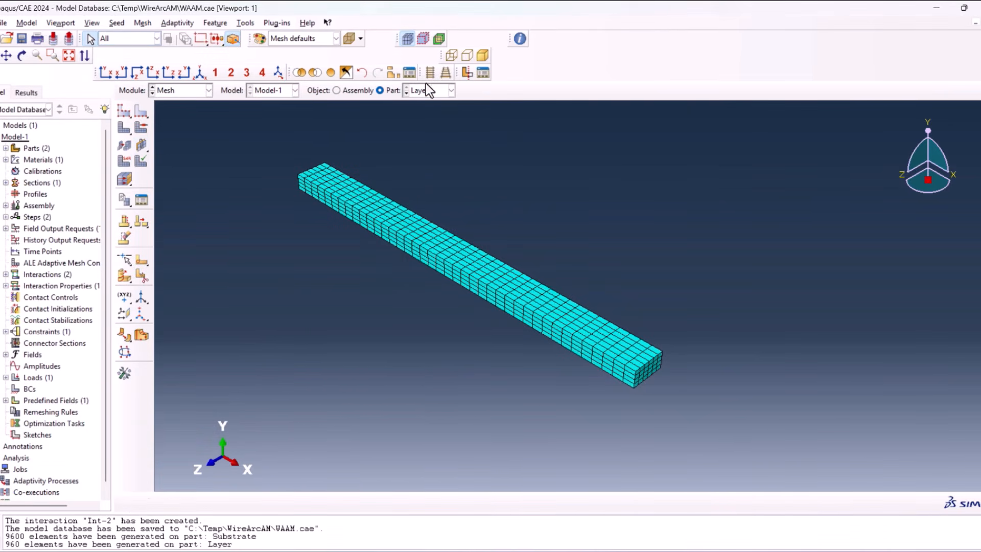
# - Assign the standard linear Heat Transfer element type to all cells of the Substrate part
pyautogui.click(407, 93)
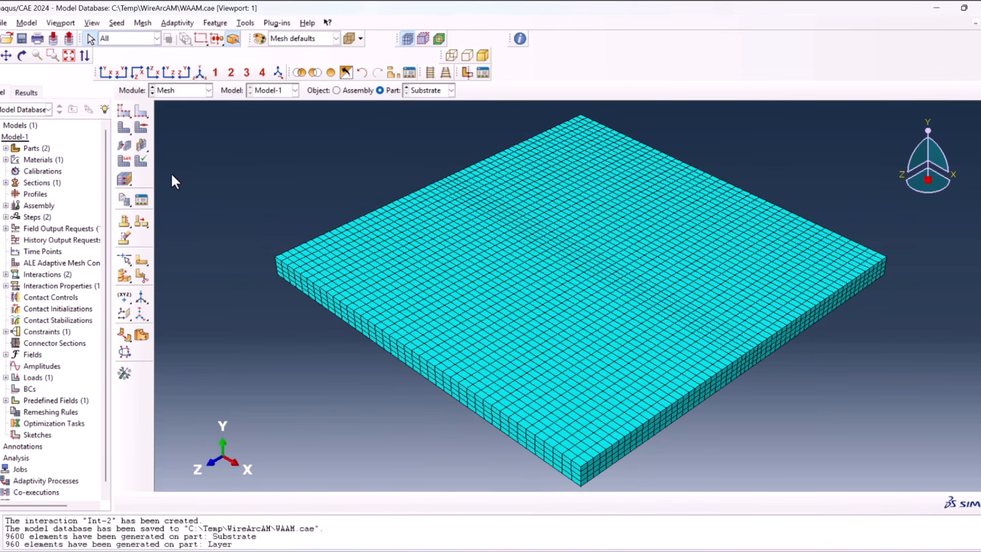
pyautogui.click(124, 162)
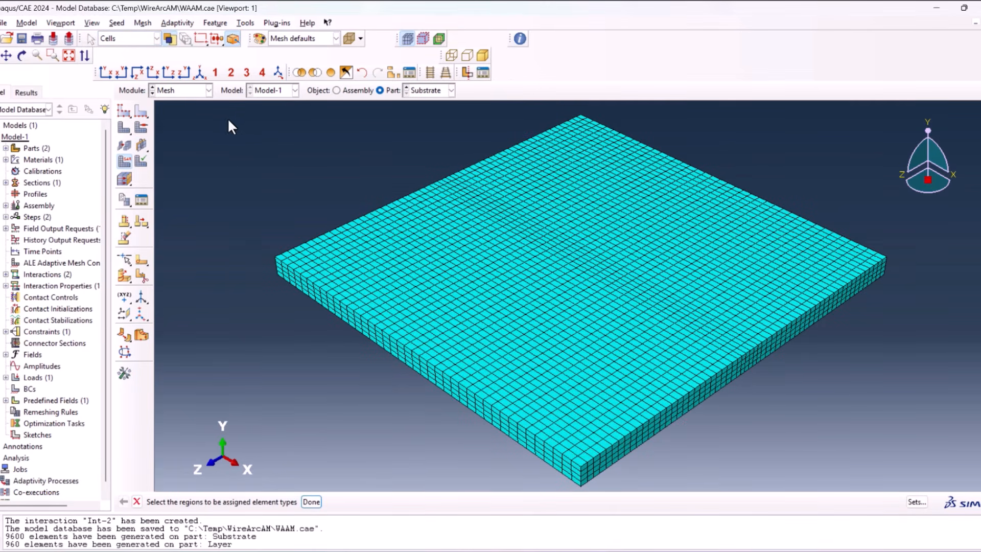
pyautogui.moveTo(241, 125); pyautogui.dragTo(777, 416)
pyautogui.middleClick(646, 428)
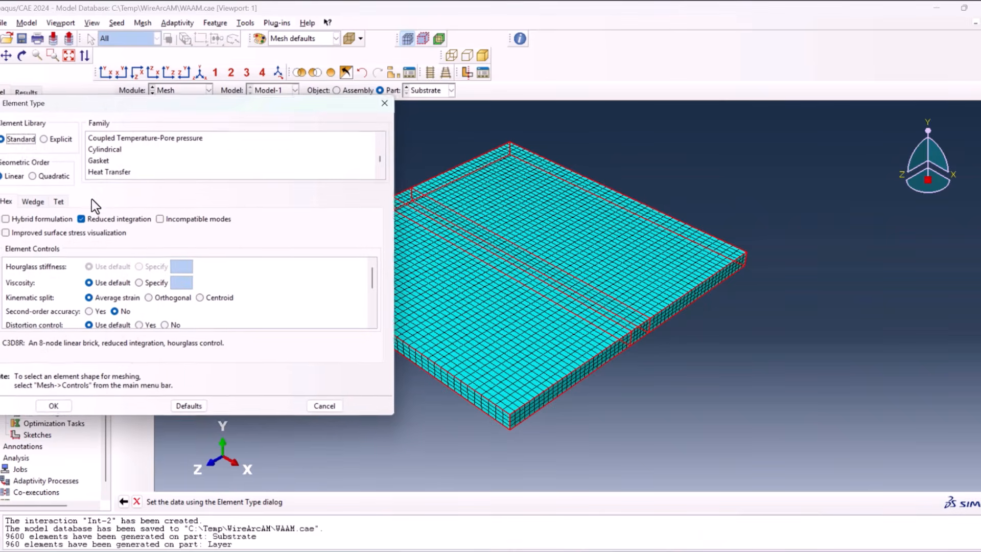
pyautogui.scroll(-2, 112, 144)
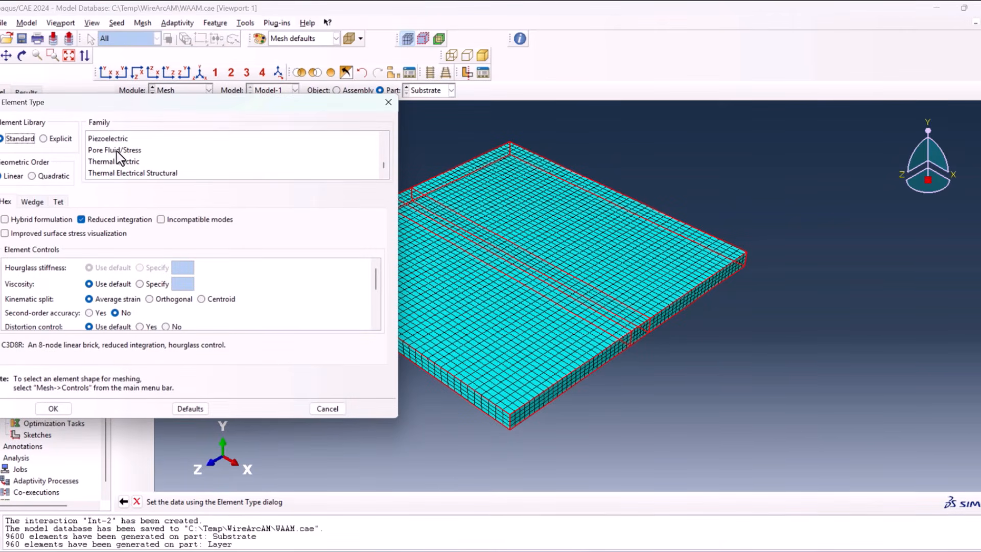
pyautogui.scroll(3, 119, 161)
pyautogui.click(119, 161)
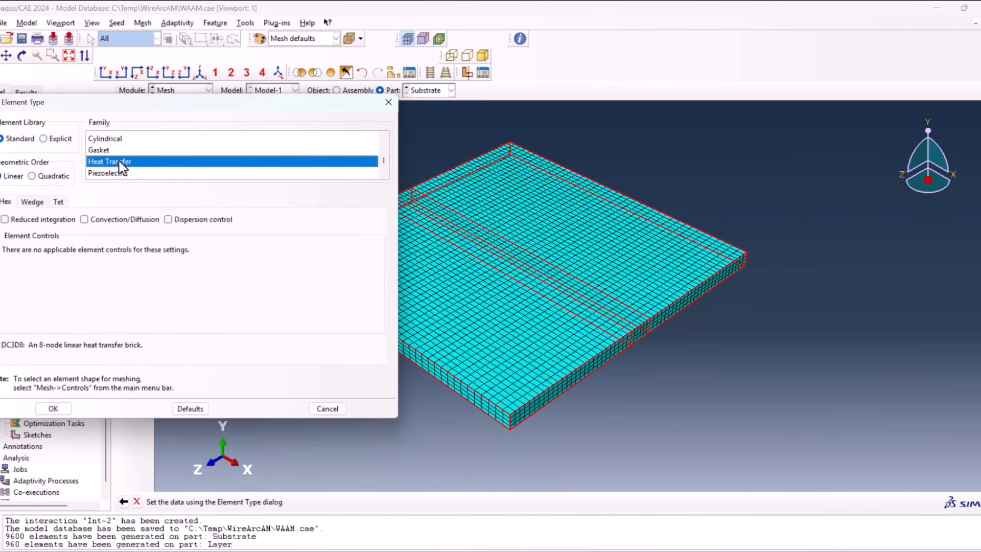
pyautogui.click(58, 411)
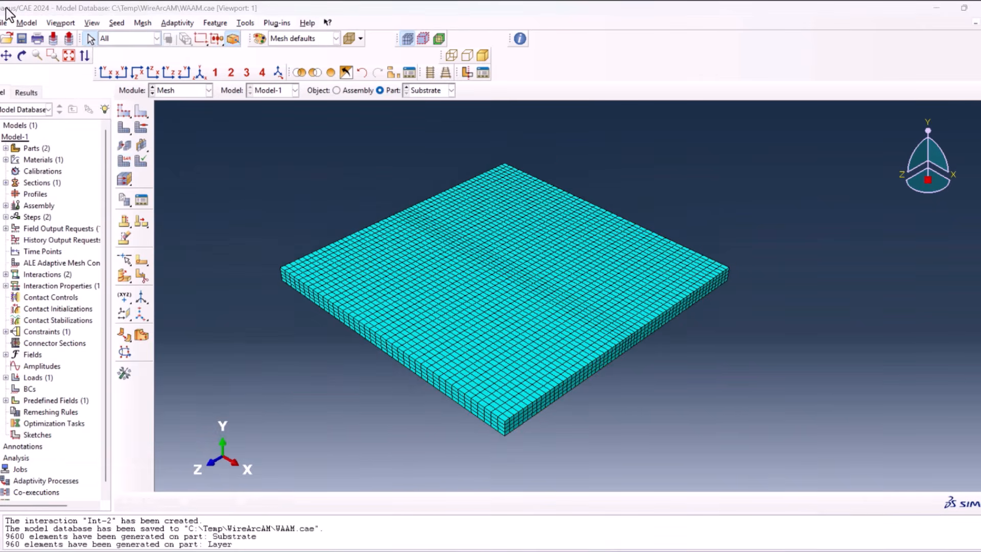
# - Edit the attributes of Model-1 to set absolute zero temperature to -273.15 and enter the Stefan-Boltzmann constant
pyautogui.click(24, 23)
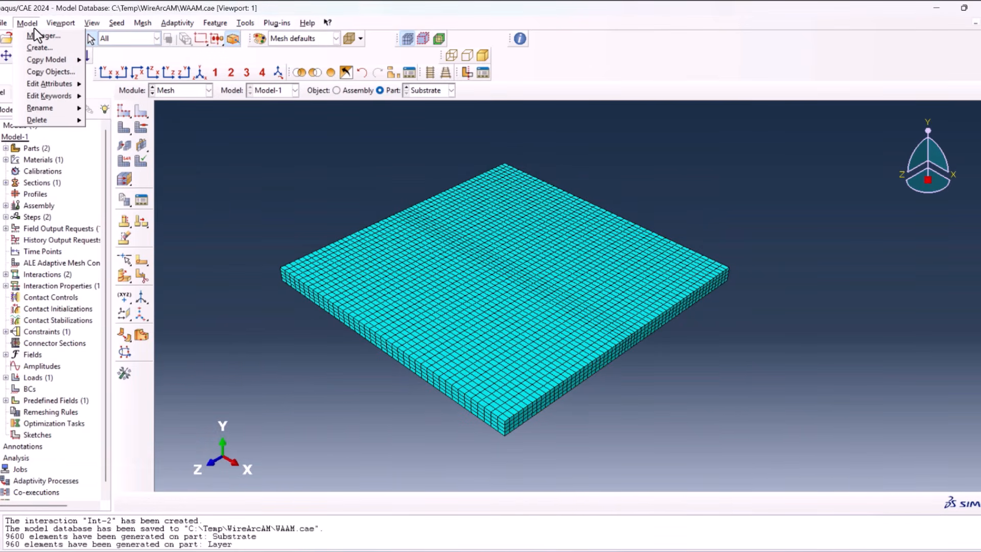
pyautogui.moveTo(53, 82)
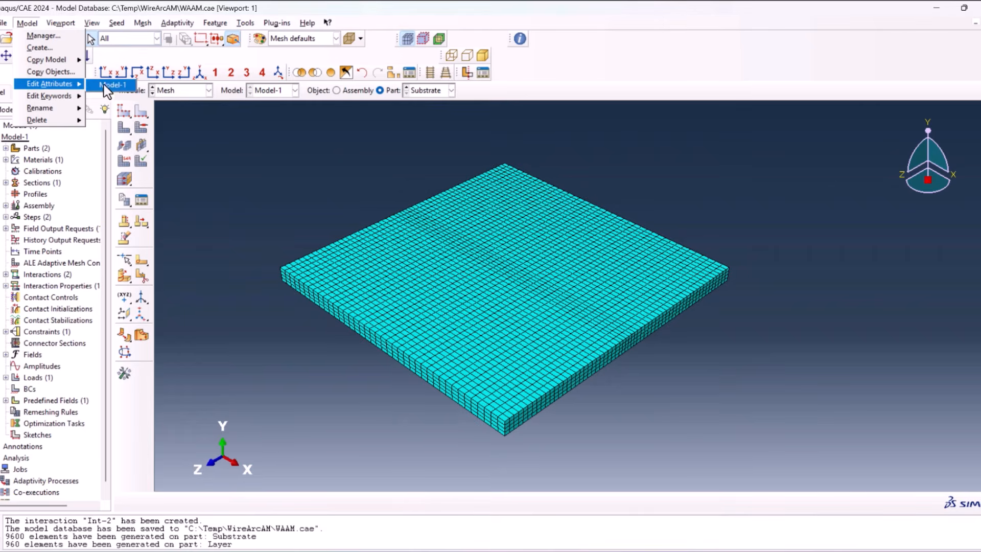
pyautogui.click(106, 85)
pyautogui.click(190, 217)
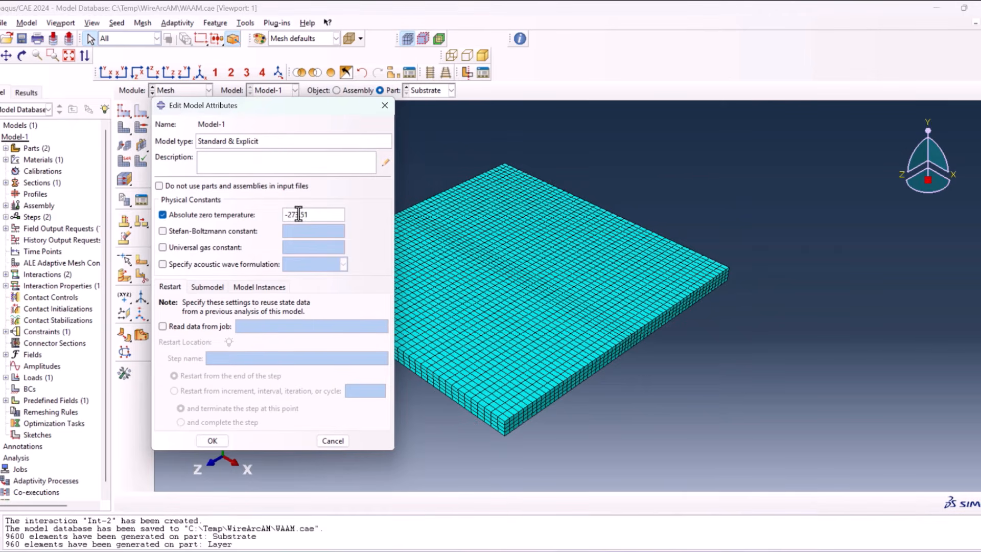
pyautogui.moveTo(308, 214); pyautogui.dragTo(301, 215)
pyautogui.click(231, 232)
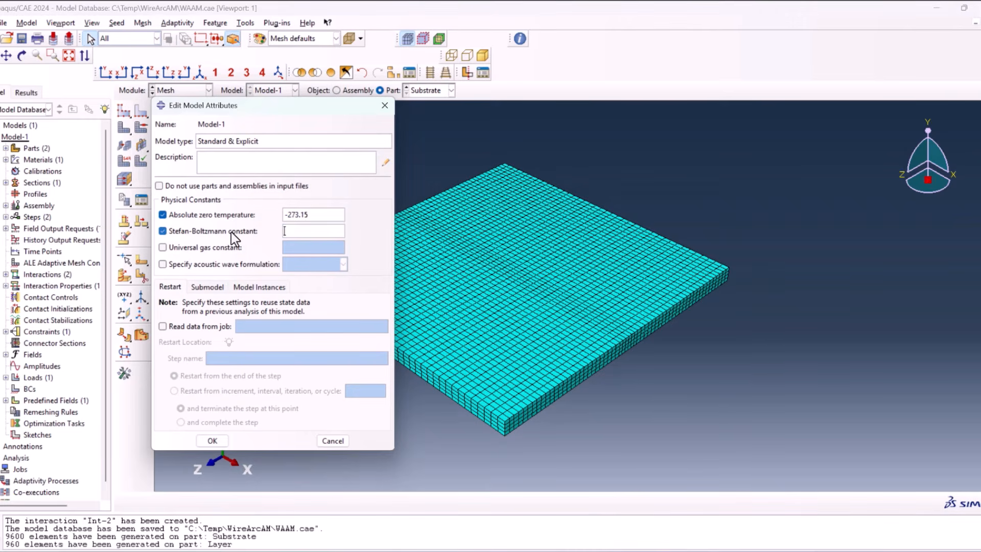
pyautogui.hotkey('alt', 'Tab')
pyautogui.click(299, 234)
pyautogui.click(215, 438)
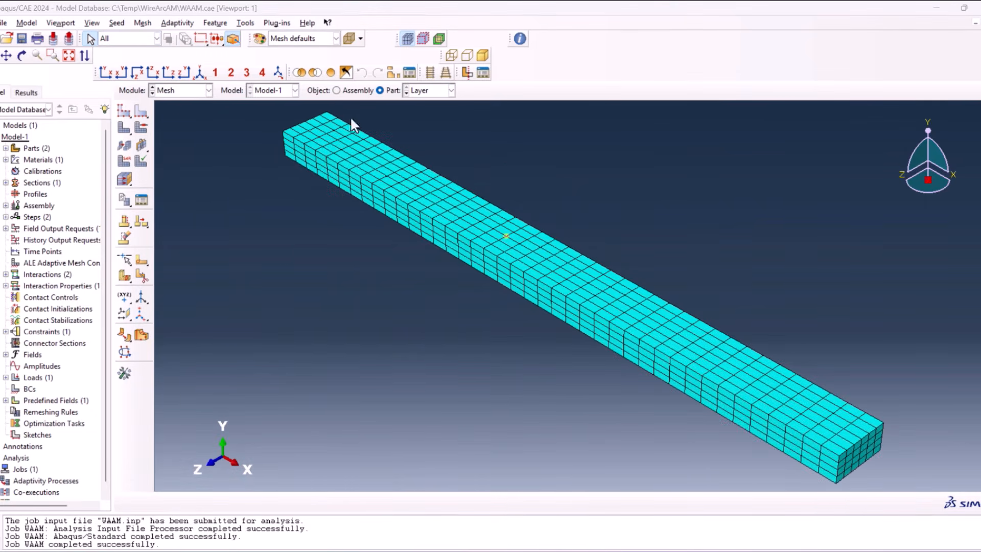
# - Set the Layer part's approximate global seed size to 0.0020 and delete its invalidated mesh
pyautogui.click(125, 111)
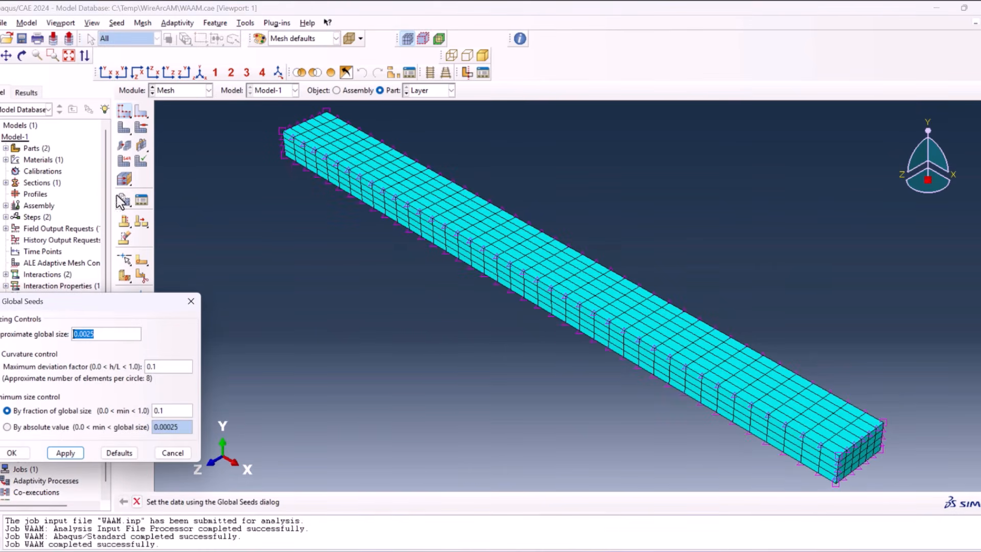
pyautogui.moveTo(102, 335); pyautogui.dragTo(91, 335)
pyautogui.write('0')
pyautogui.click(12, 453)
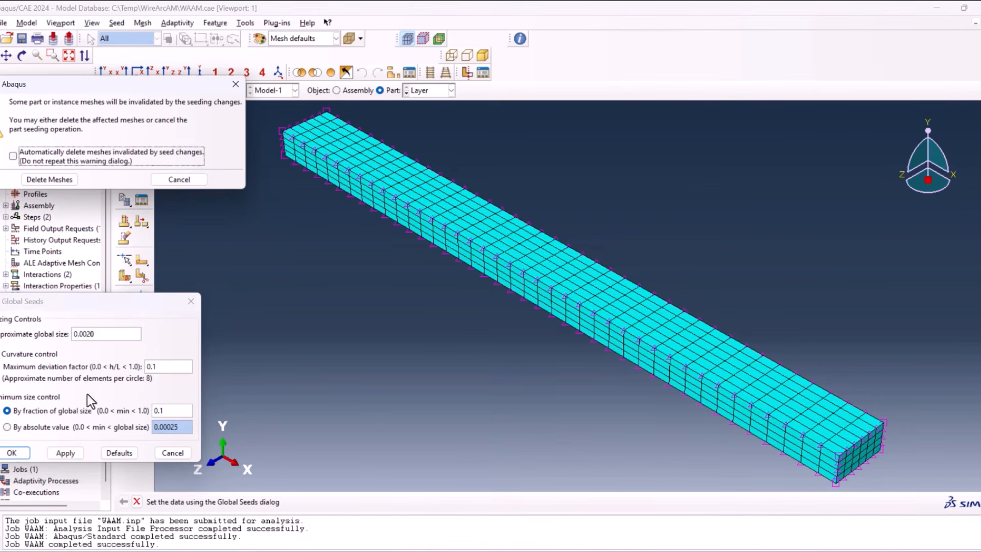
pyautogui.click(54, 179)
# - Mesh the Layer part again and display the assembly
pyautogui.click(122, 128)
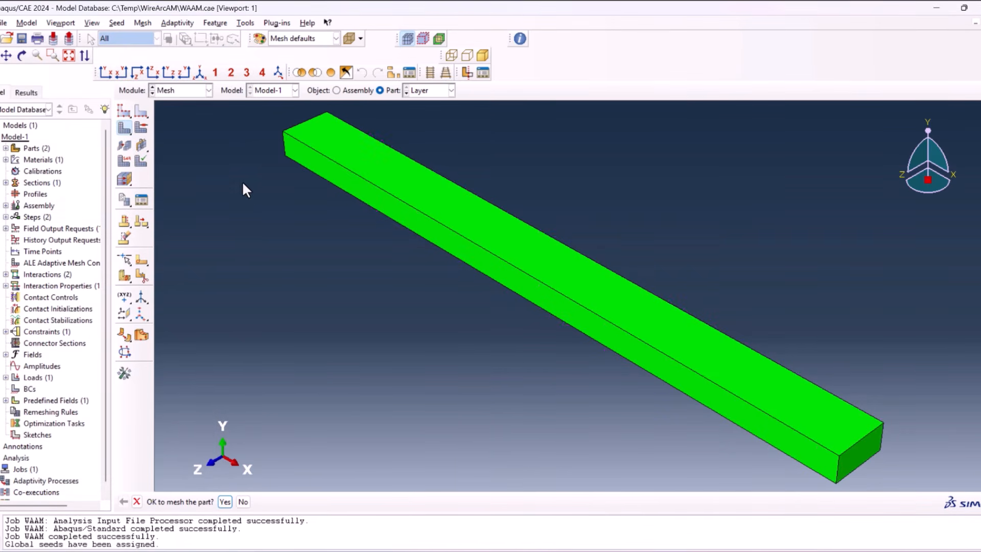
pyautogui.middleClick(246, 187)
pyautogui.click(337, 91)
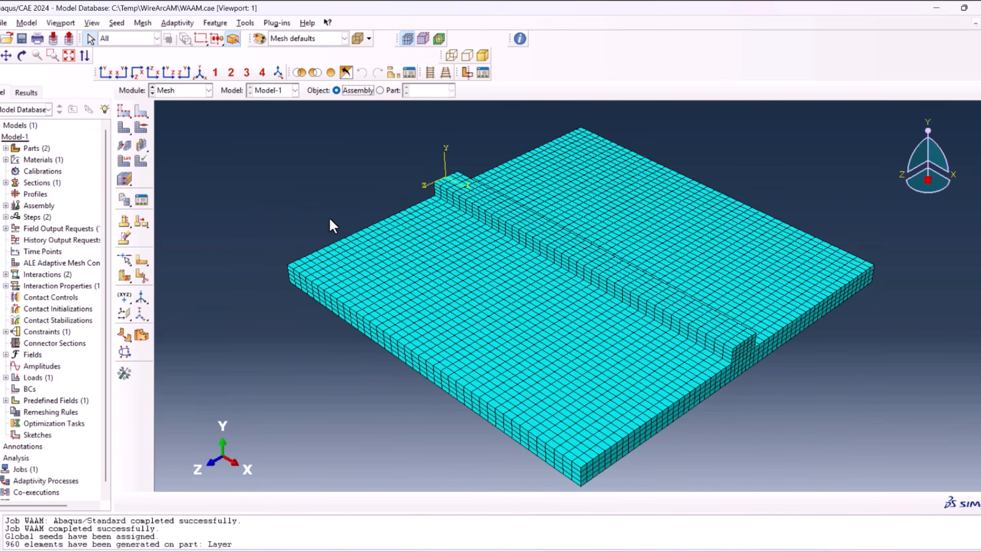
# - Set the Substrate part's approximate global seed size to 0.0020 and allow meshes invalidated by seed changes to be deleted automatically
pyautogui.click(380, 91)
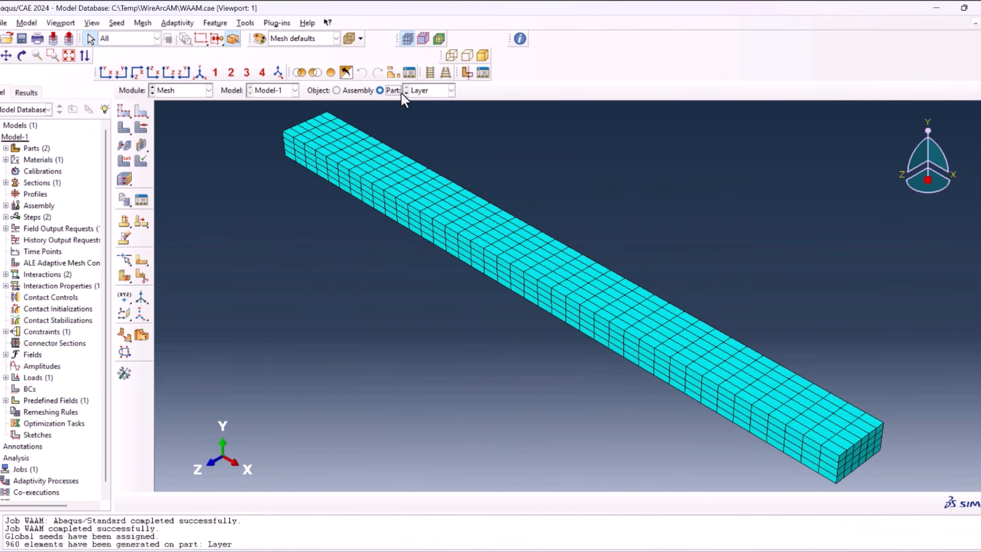
pyautogui.click(407, 93)
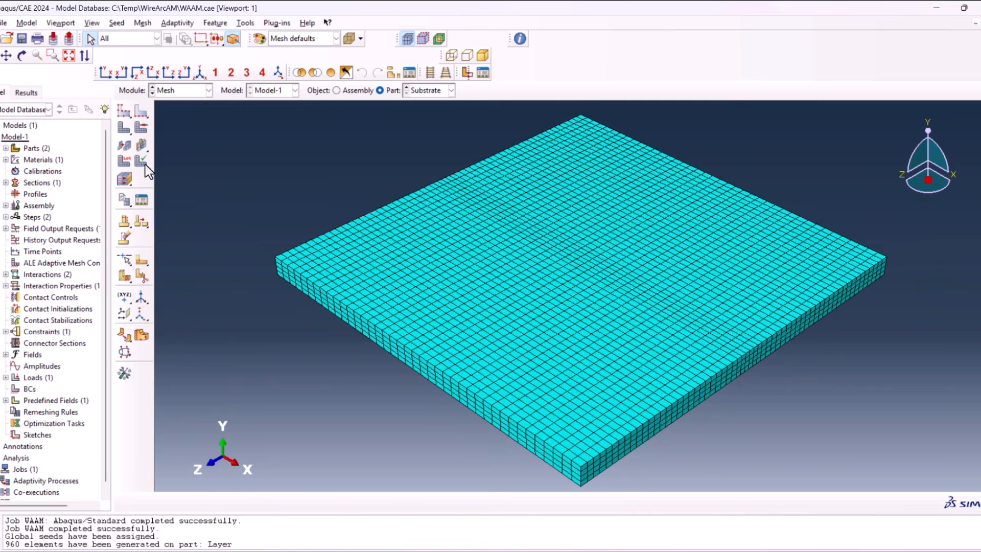
pyautogui.click(125, 109)
pyautogui.write('0.002')
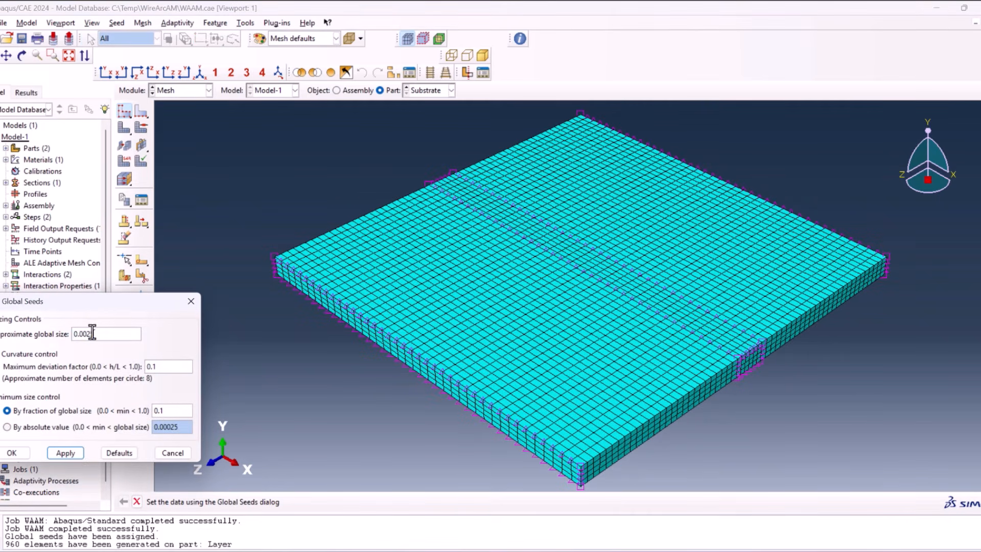
pyautogui.write('0')
pyautogui.click(21, 453)
pyautogui.click(44, 150)
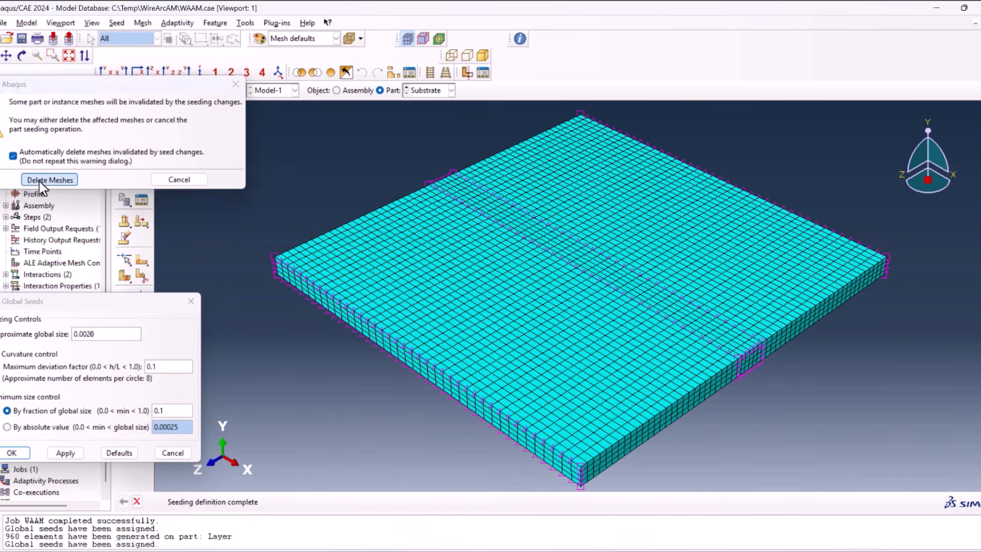
pyautogui.click(40, 182)
# - Mesh the Substrate part again and check the layer and substrate meshes in the assembly
pyautogui.click(127, 130)
pyautogui.middleClick(237, 174)
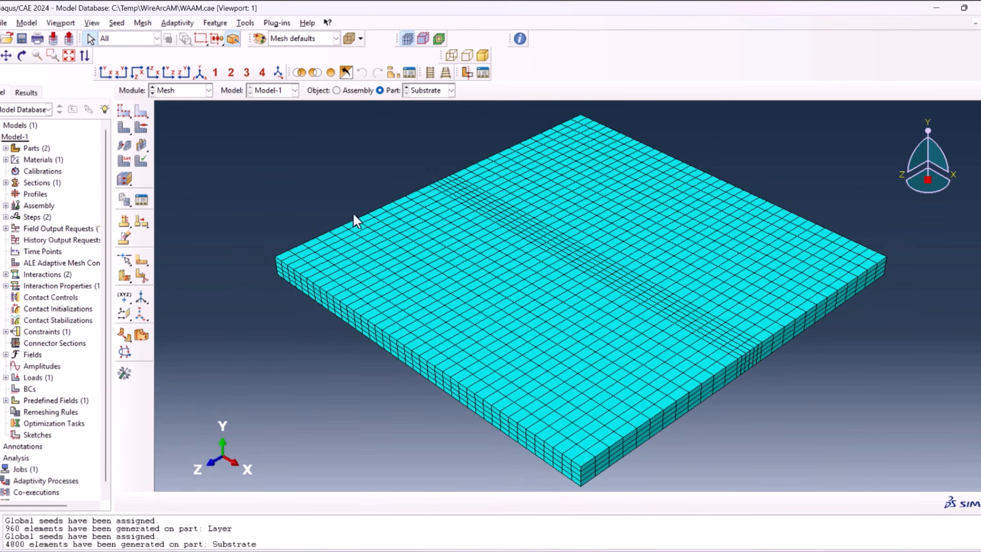
pyautogui.click(337, 89)
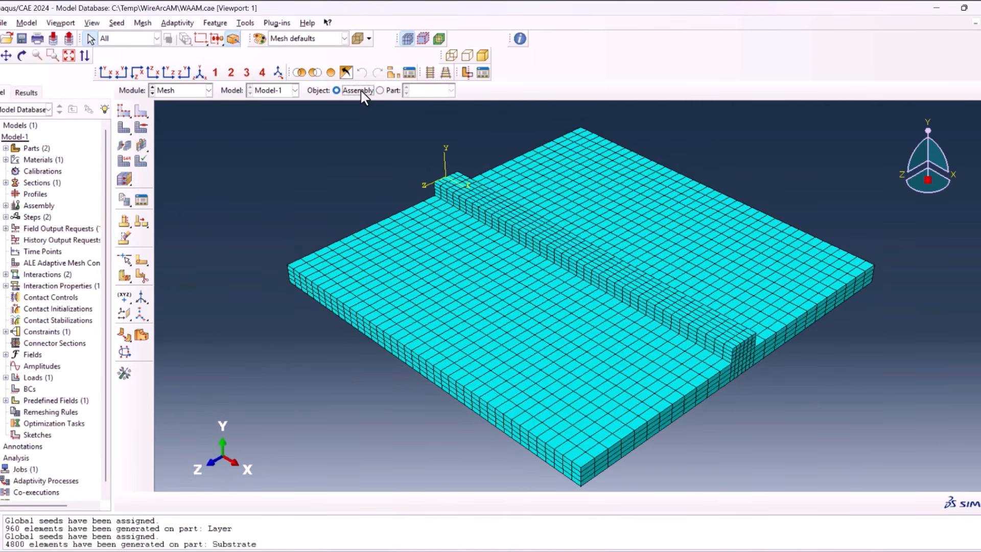
pyautogui.scroll(3, 725, 357)
pyautogui.scroll(2, 733, 361)
pyautogui.scroll(-5, 240, 223)
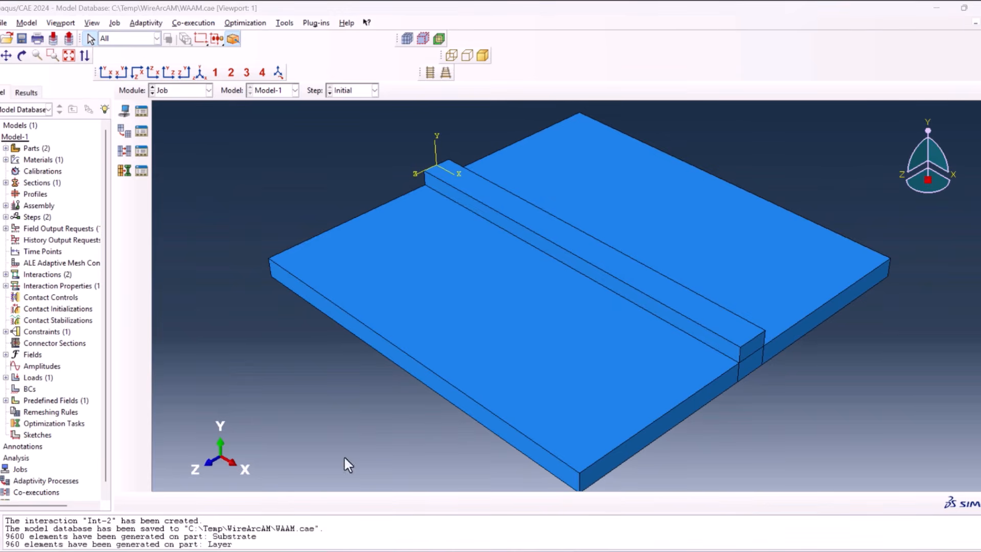
# - Launch Visual Studio 2022
pyautogui.press('super')
pyautogui.write('visu')
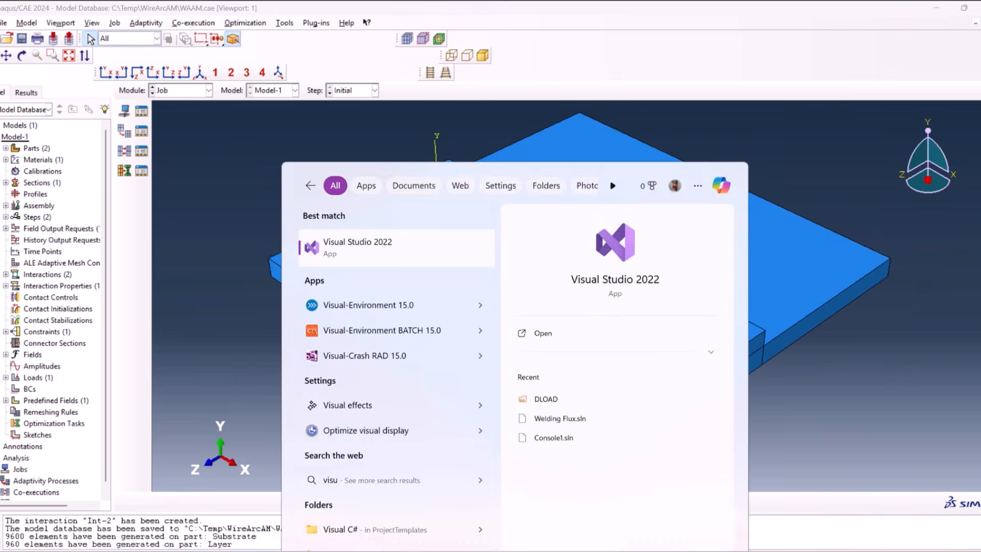
pyautogui.press('Return')
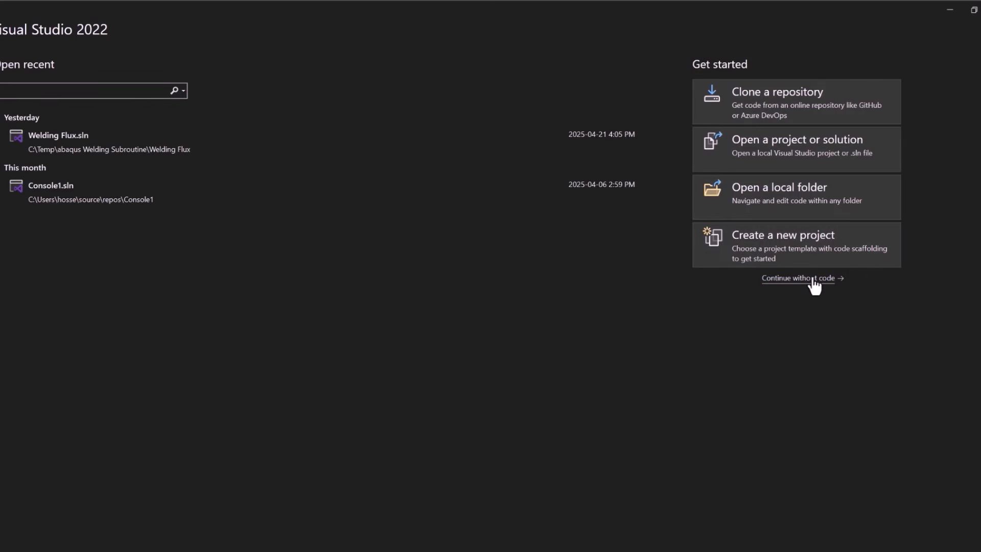
# - Create a new Intel Fortran fixed-form source file (.for) without opening a project
pyautogui.click(814, 280)
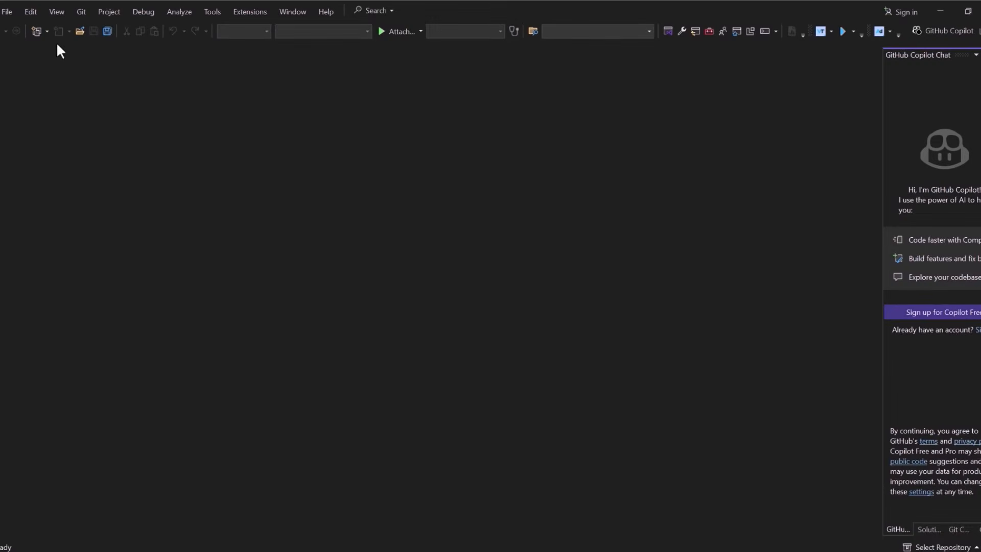
pyautogui.click(7, 12)
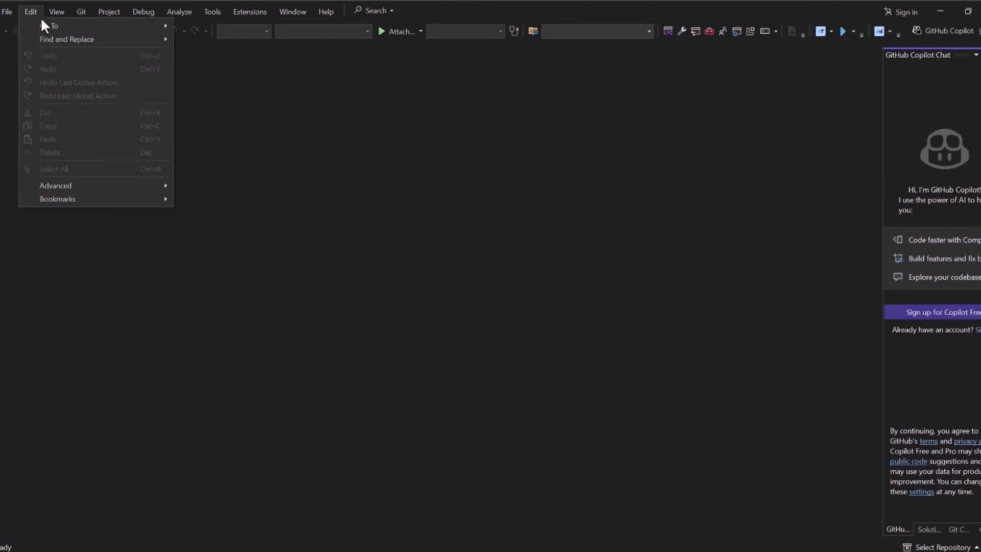
pyautogui.moveTo(46, 26)
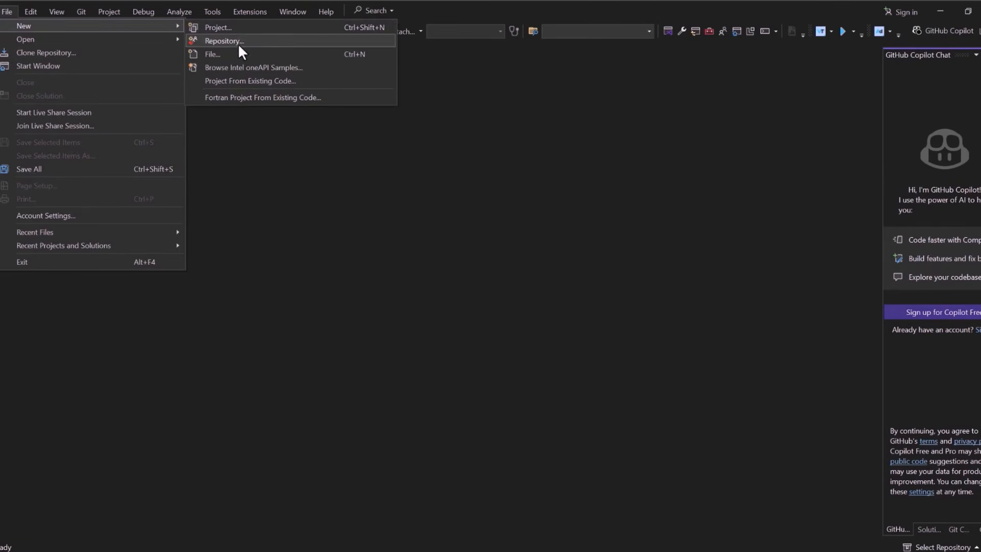
pyautogui.click(235, 54)
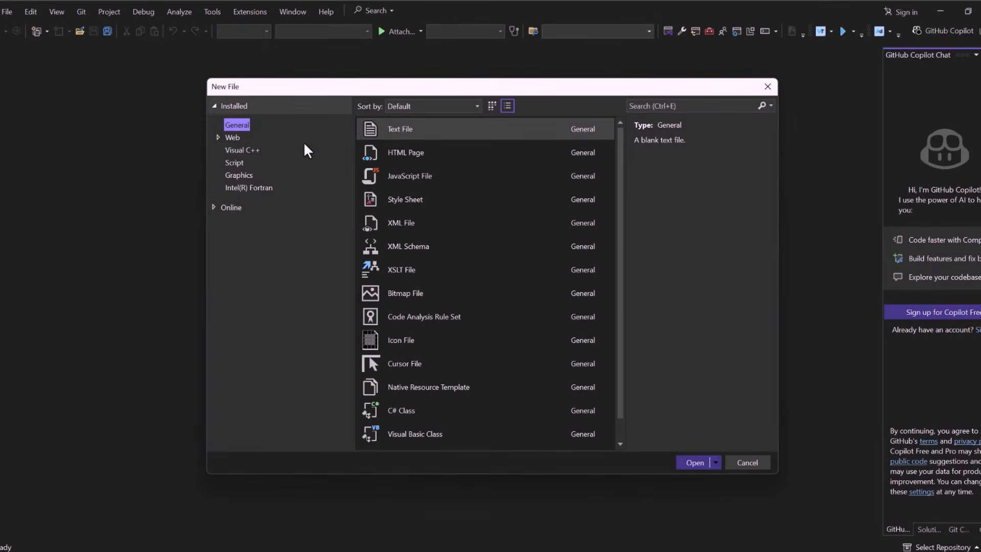
pyautogui.click(250, 191)
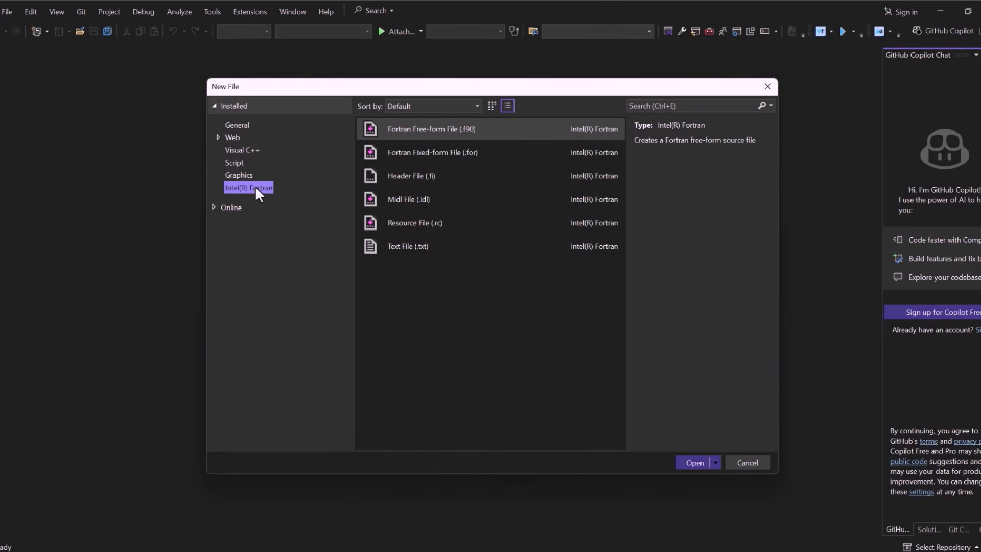
pyautogui.click(466, 153)
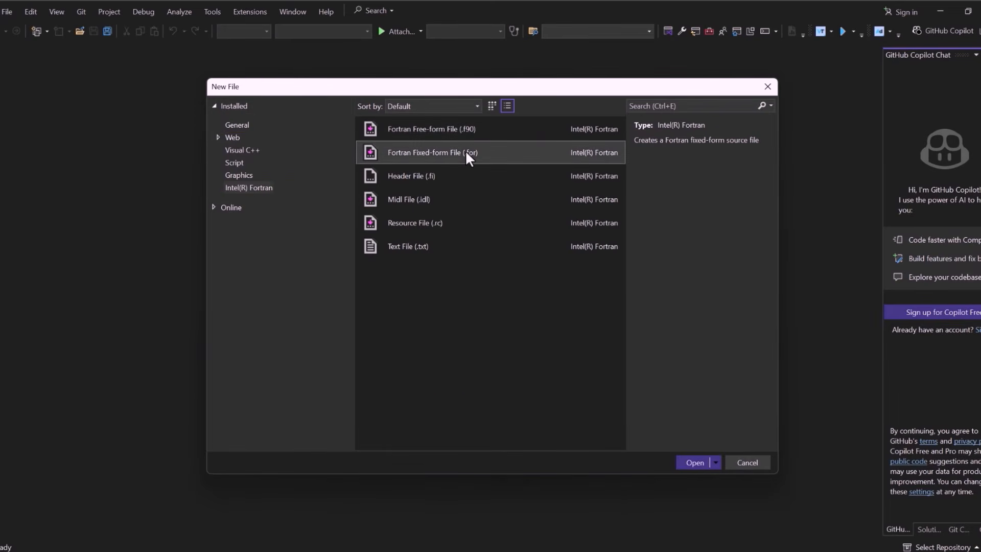
pyautogui.click(693, 463)
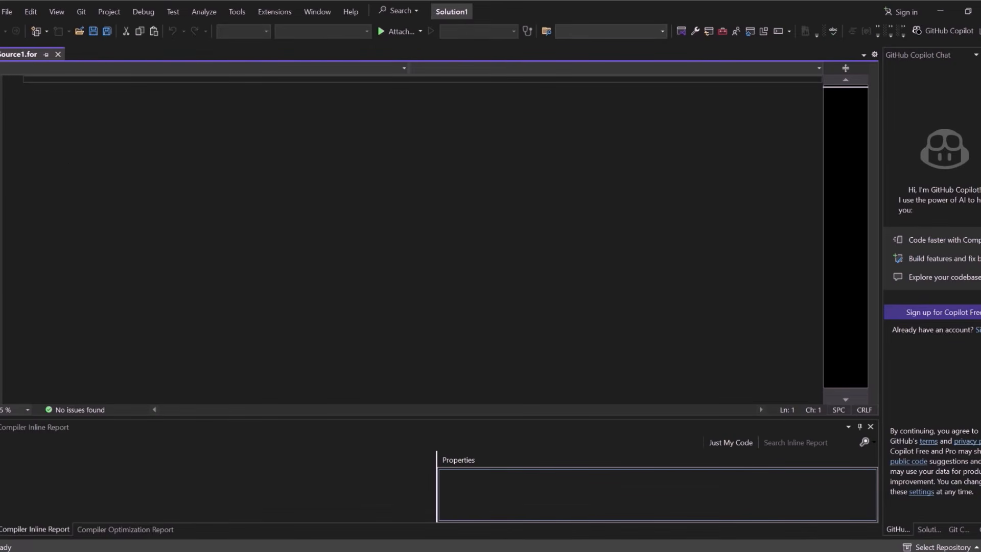
# - Open the Abaqus Documentation and go to the DFLUX page among the Abaqus/Standard user subroutines
pyautogui.press('super')
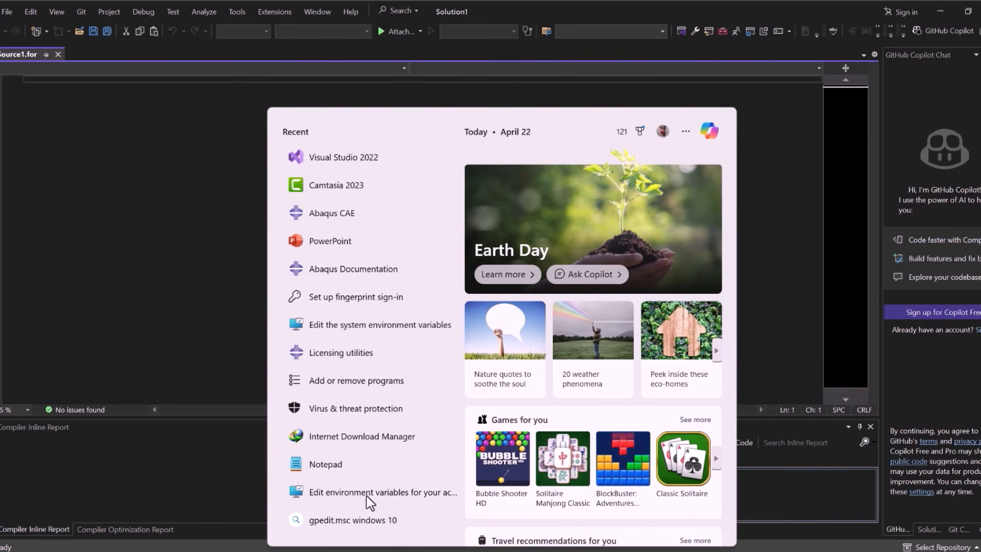
pyautogui.click(362, 269)
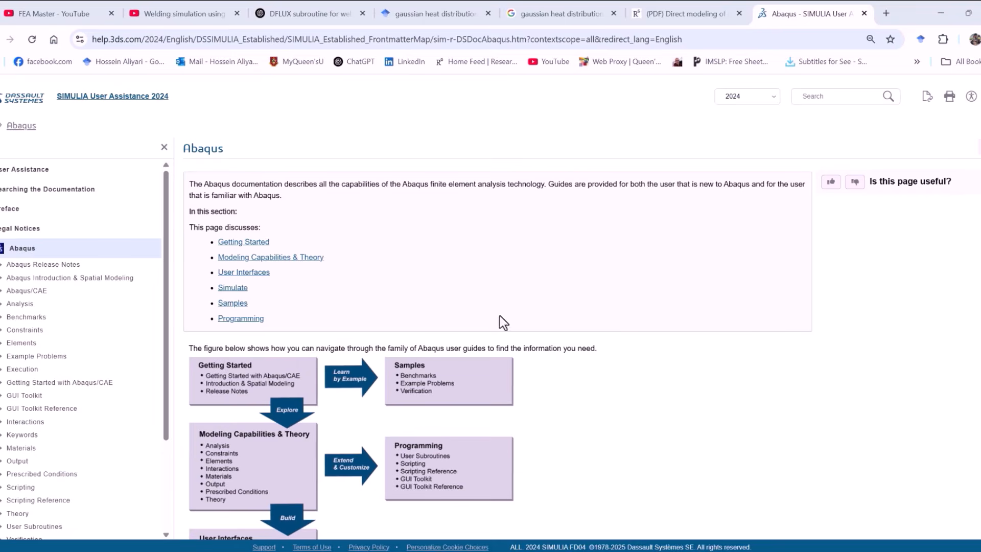
pyautogui.scroll(-1, 81, 291)
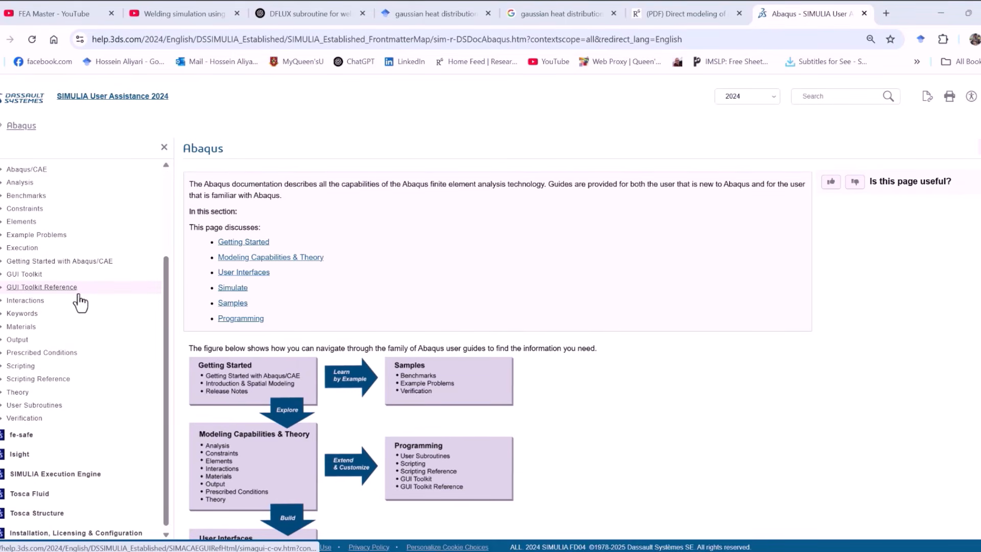
pyautogui.click(2, 407)
pyautogui.scroll(-1, 8, 409)
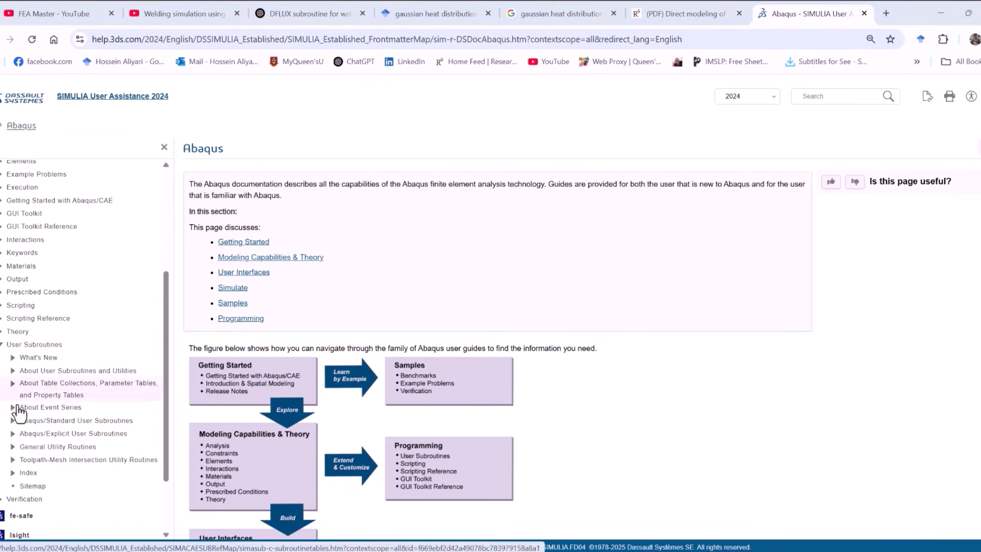
pyautogui.click(13, 420)
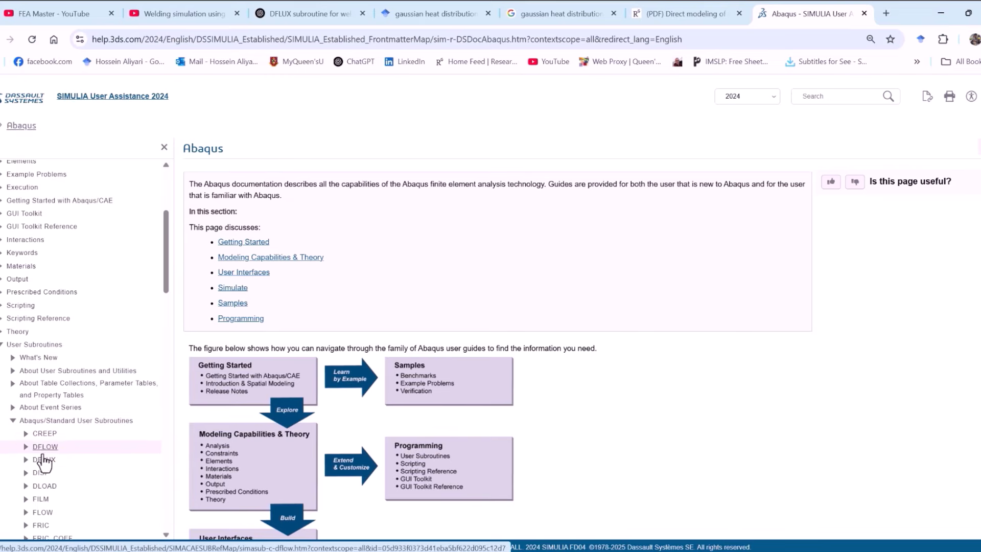
pyautogui.click(38, 461)
pyautogui.scroll(-3, 258, 276)
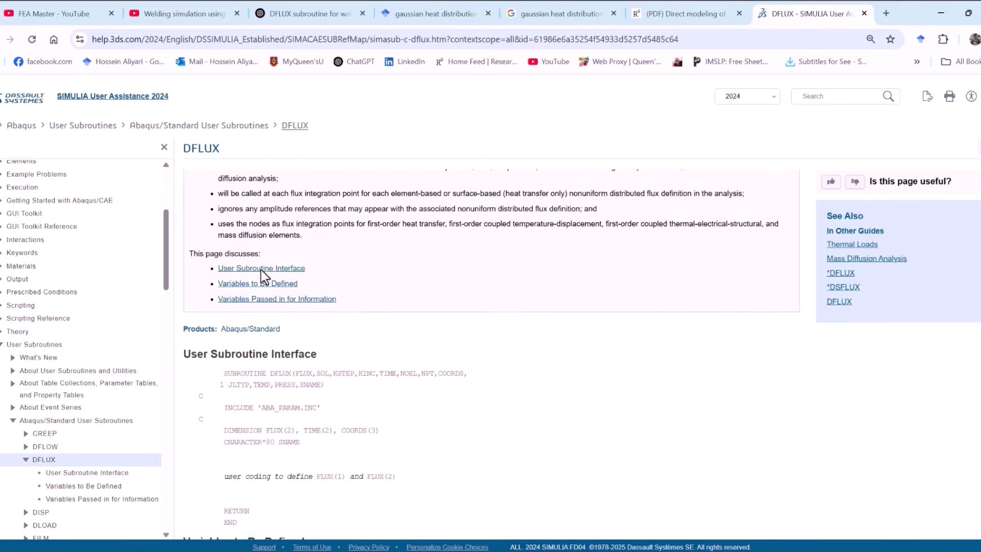
# - Copy the full DFLUX user subroutine interface code and paste it into the empty Fortran file in Visual Studio, enlarging the text for reading
pyautogui.scroll(-1, 189, 276)
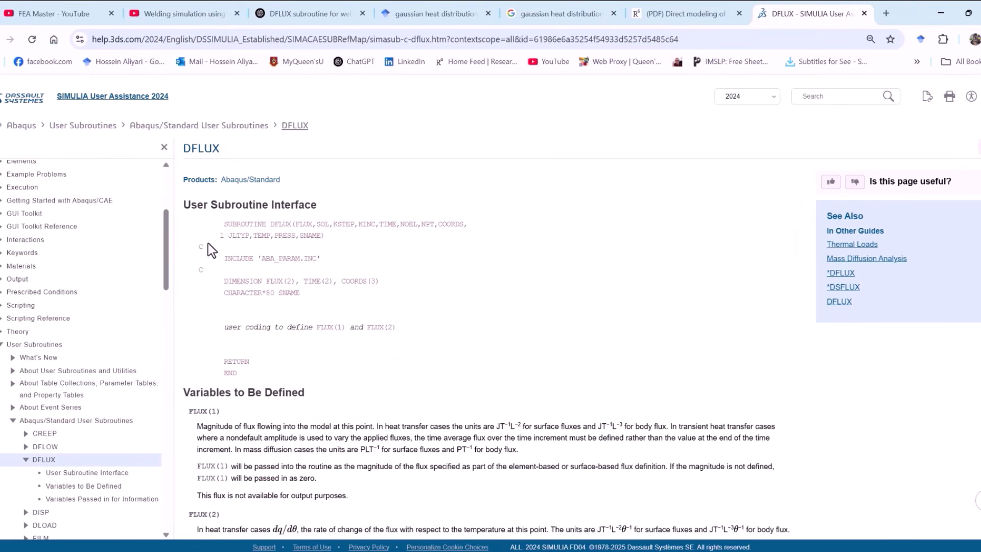
pyautogui.scroll(1, 208, 243)
pyautogui.moveTo(193, 281); pyautogui.dragTo(289, 434)
pyautogui.hotkey('ctrl', 'c')
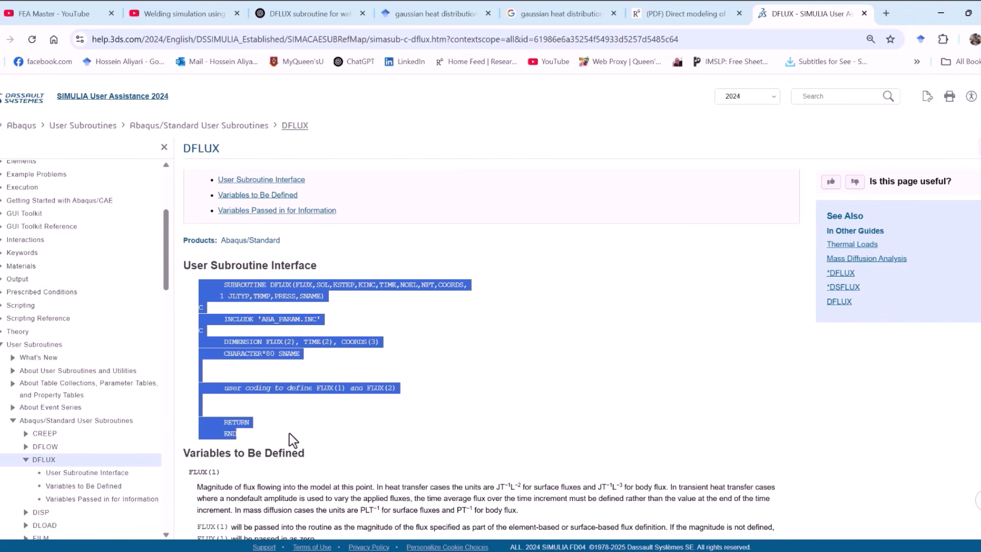
pyautogui.rightClick(276, 297)
pyautogui.click(313, 308)
pyautogui.hotkey('alt', 'Tab')
pyautogui.hotkey('ctrl', 'v')
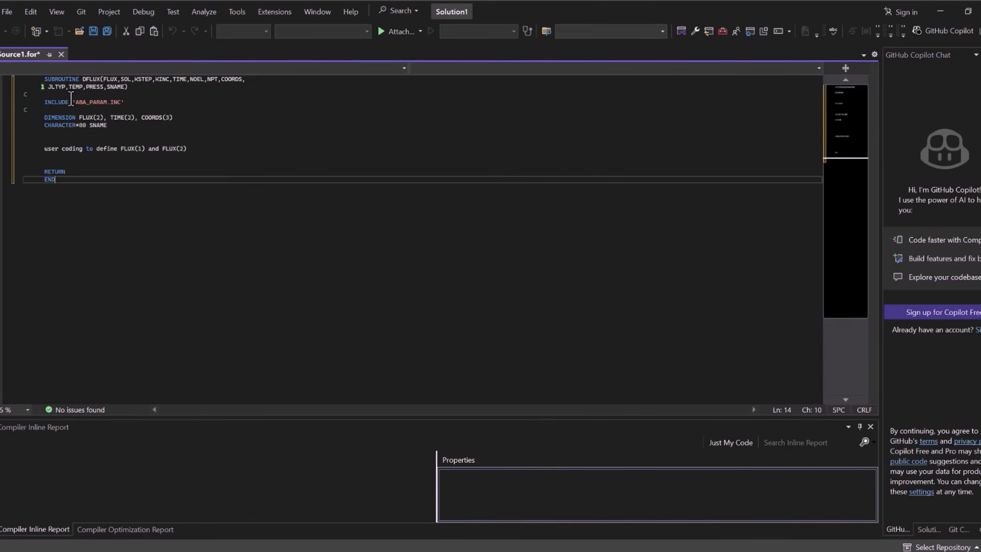
pyautogui.keyDown('ctrl'); pyautogui.scroll(3, 71, 98); pyautogui.keyUp('ctrl')
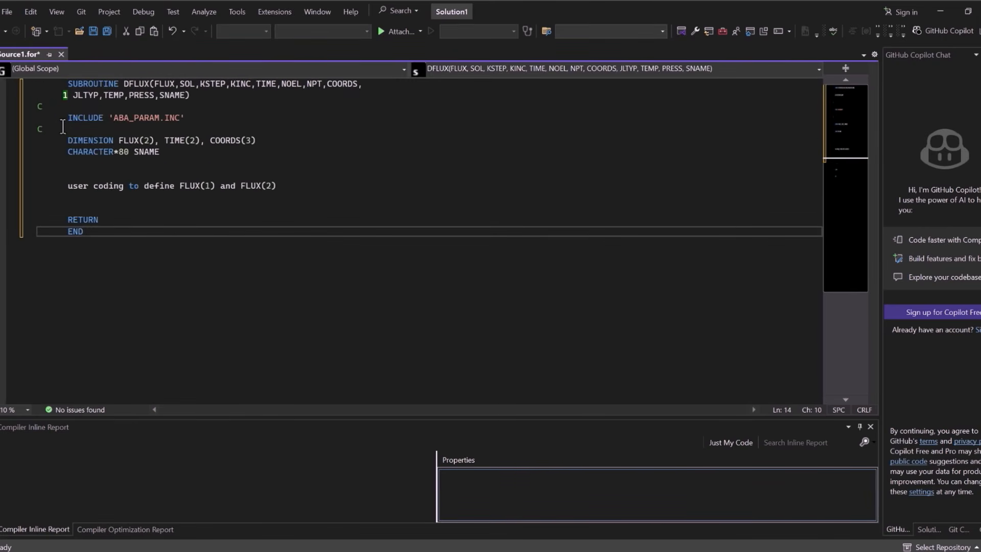
pyautogui.keyDown('ctrl'); pyautogui.scroll(-1, 66, 86); pyautogui.keyUp('ctrl')
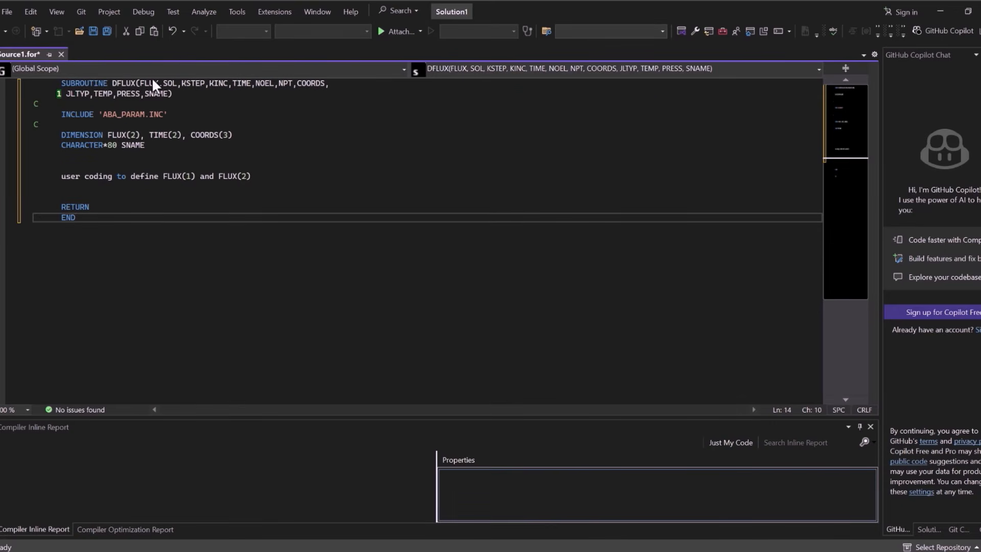
pyautogui.moveTo(62, 176); pyautogui.dragTo(248, 184)
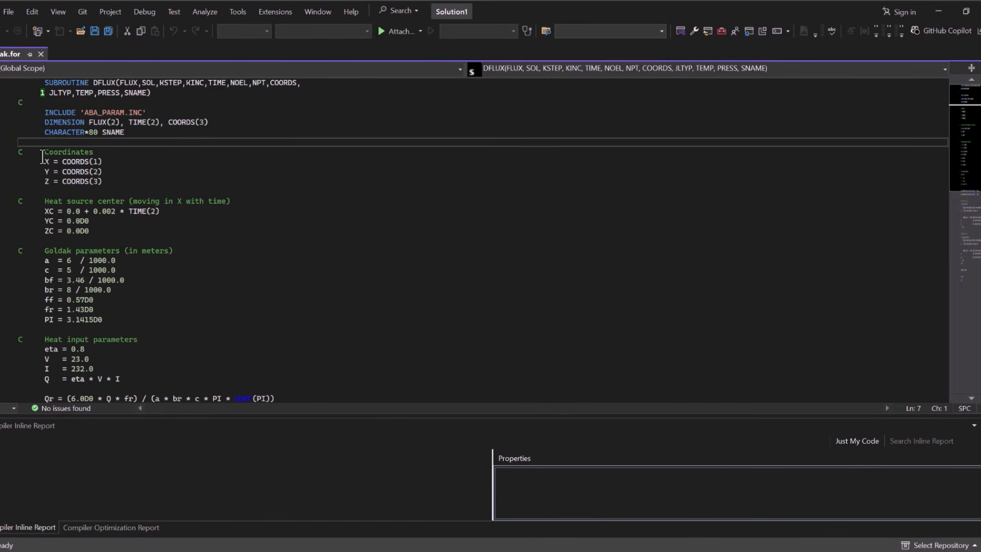
# - Review the coordinate assignments X, Y, Z and the moving heat source center expressions XC, YC, ZC in the completed Goldak subroutine
pyautogui.moveTo(44, 162); pyautogui.dragTo(101, 177)
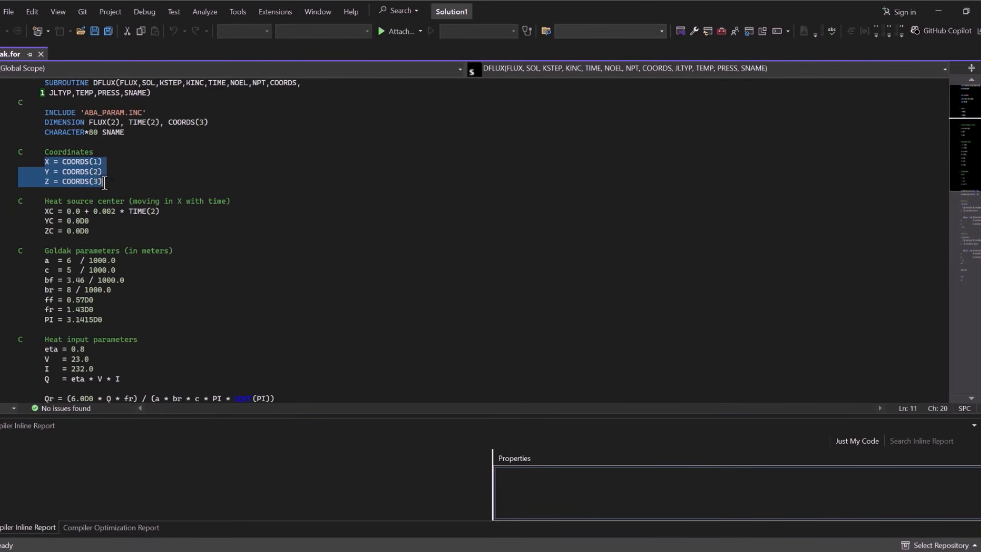
pyautogui.click(743, 444)
pyautogui.moveTo(44, 201); pyautogui.dragTo(120, 199)
pyautogui.click(47, 212)
pyautogui.click(49, 223)
pyautogui.click(50, 233)
pyautogui.click(47, 211)
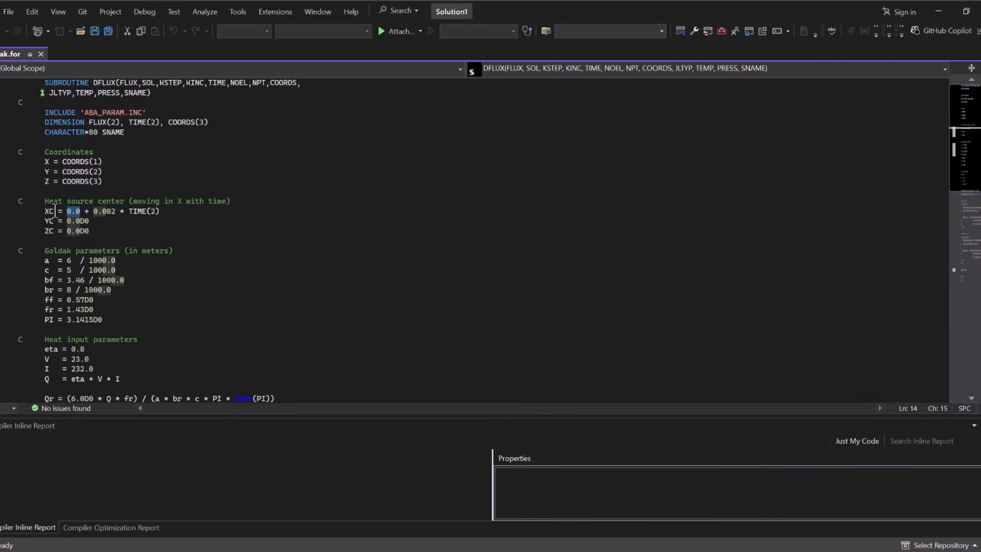
pyautogui.moveTo(67, 212); pyautogui.dragTo(160, 212)
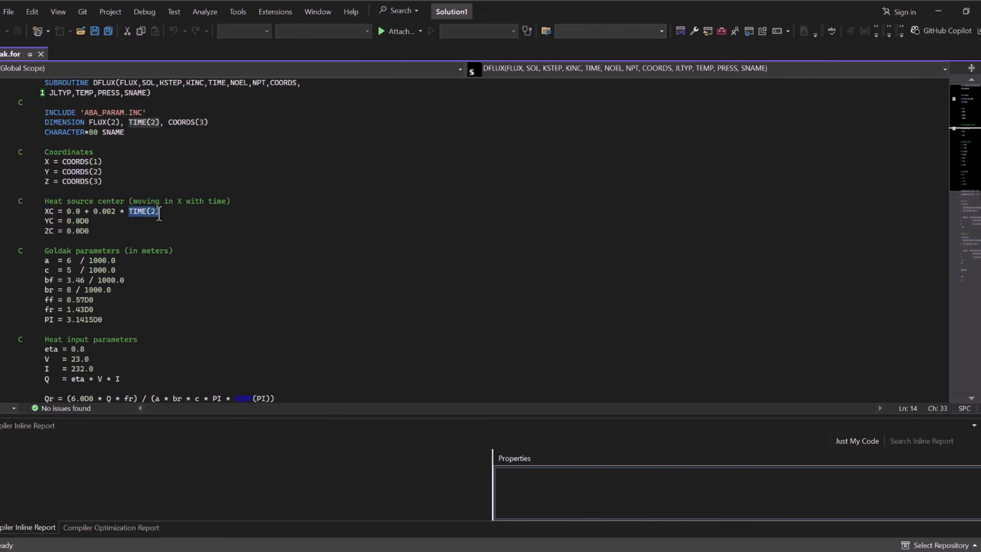
pyautogui.moveTo(113, 214); pyautogui.dragTo(150, 214)
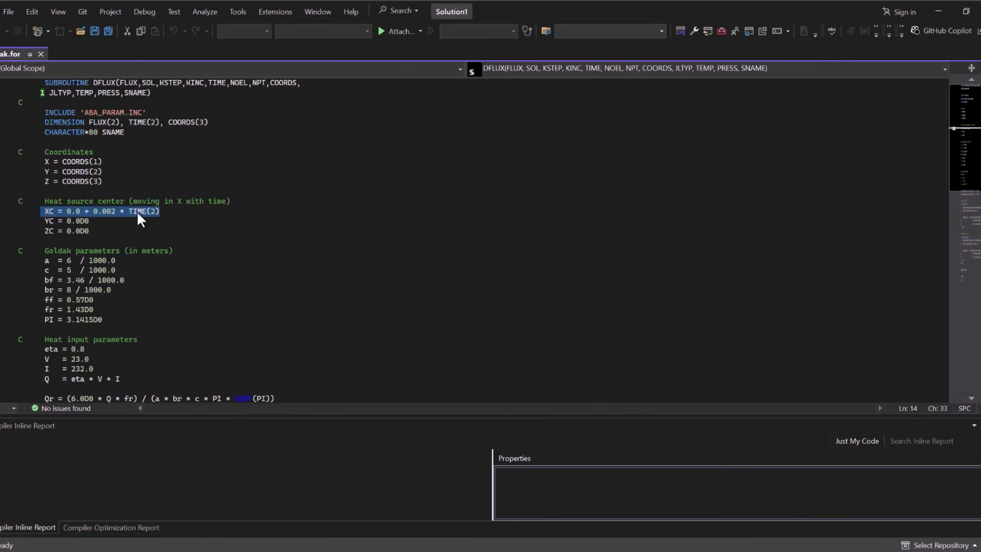
# - Review the Goldak parameter block of the subroutine, focusing on the dimensions a, c, bf and br
pyautogui.scroll(-2, 133, 213)
pyautogui.moveTo(45, 191); pyautogui.dragTo(111, 194)
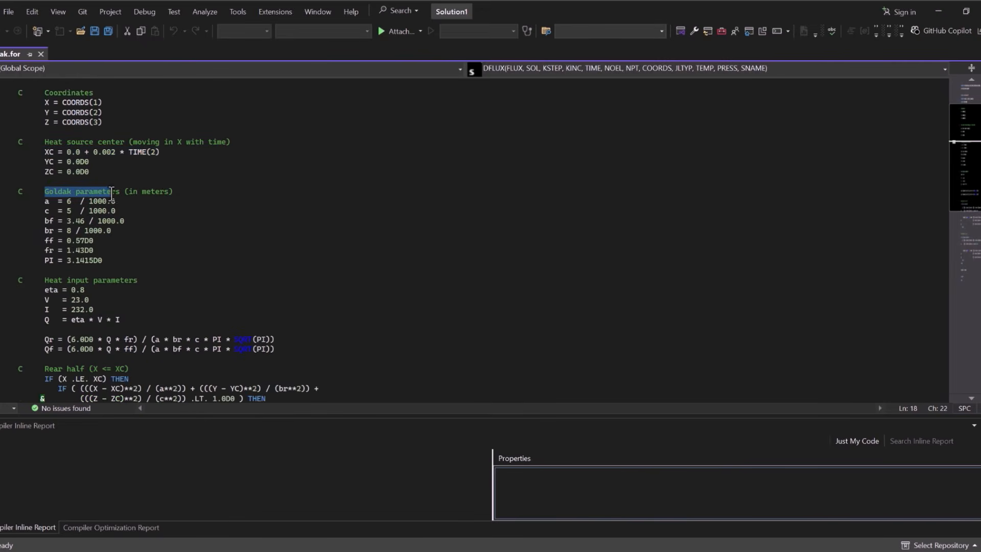
pyautogui.click(45, 192)
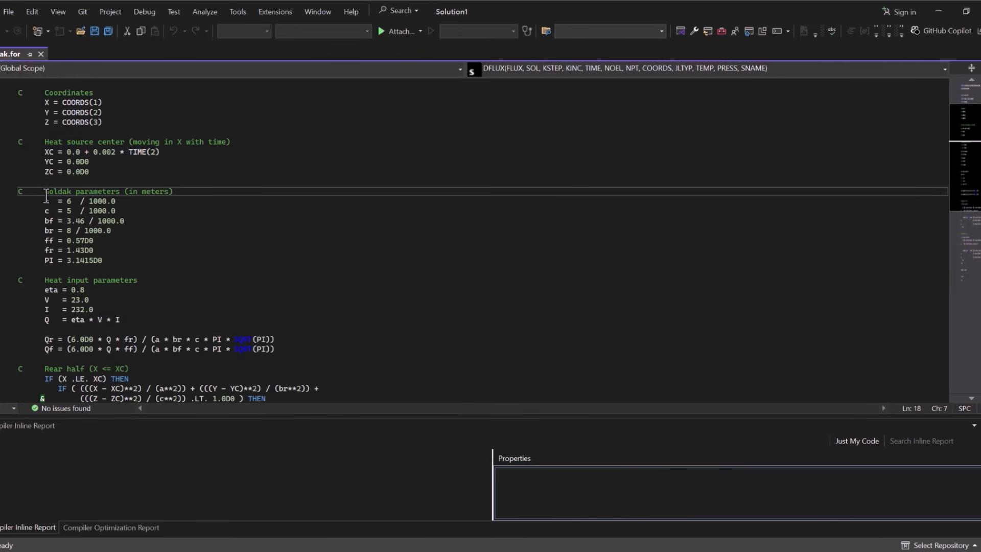
pyautogui.moveTo(42, 199); pyautogui.dragTo(108, 257)
pyautogui.click(52, 201)
pyautogui.click(51, 210)
pyautogui.click(53, 221)
pyautogui.click(55, 230)
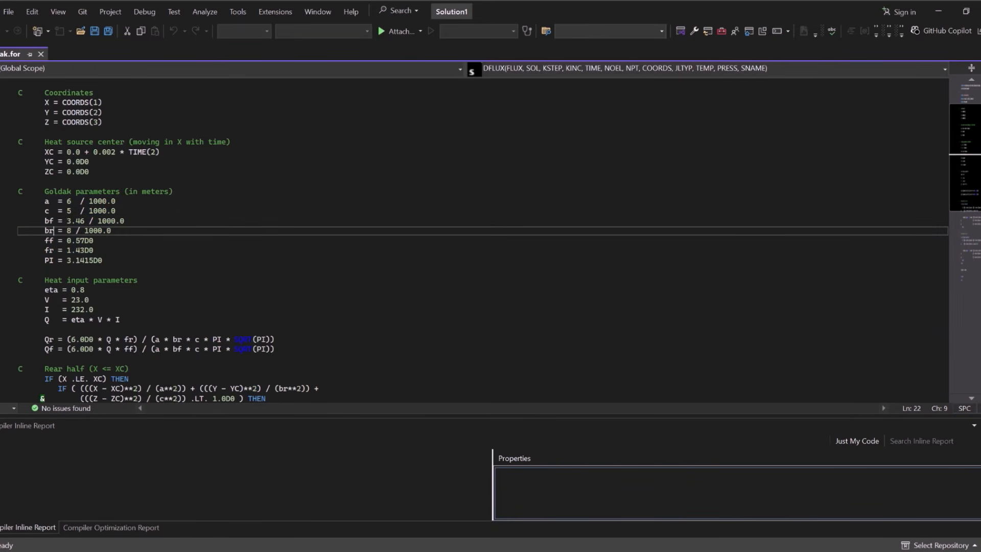
# - Check the figure of Goldak's double ellipsoid heat source model in the browser against the code's dimensions br and c and fractions ff and fr
pyautogui.hotkey('alt', 'Tab')
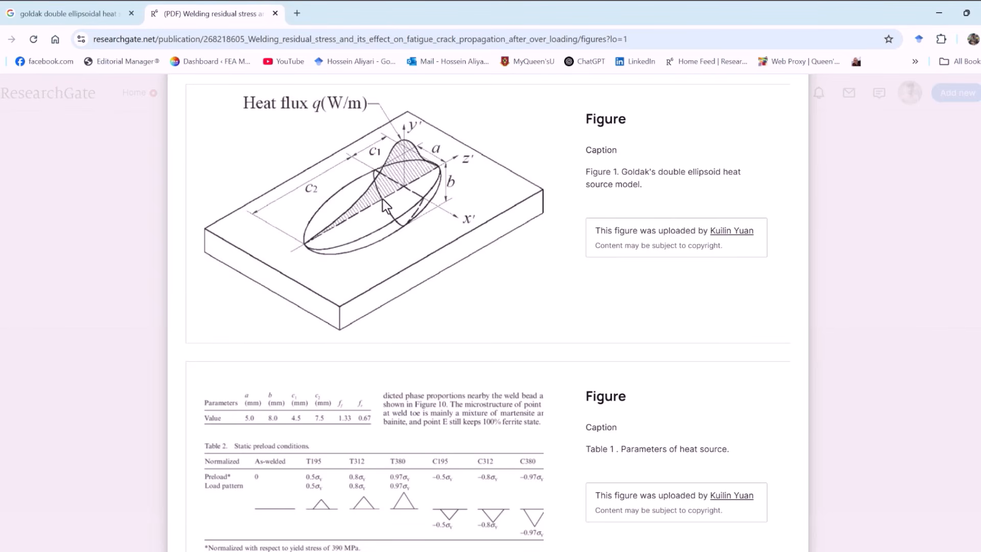
pyautogui.scroll(1, 415, 227)
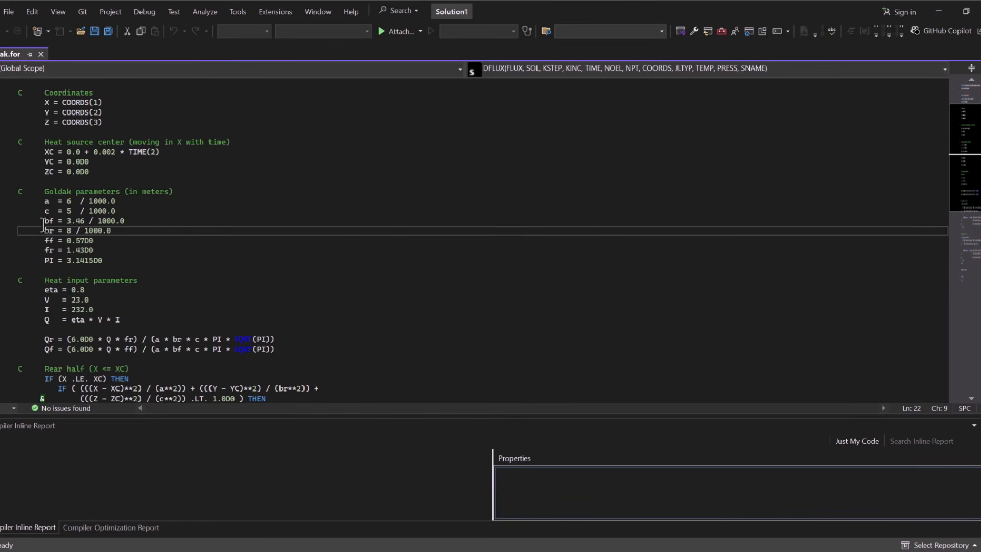
pyautogui.doubleClick(49, 230)
pyautogui.doubleClick(47, 210)
pyautogui.click(133, 212)
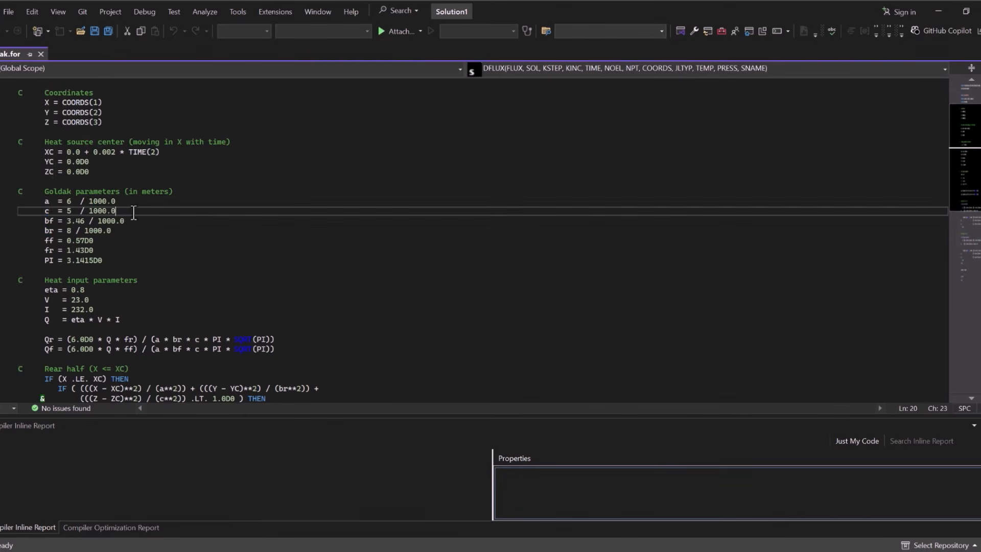
pyautogui.doubleClick(49, 241)
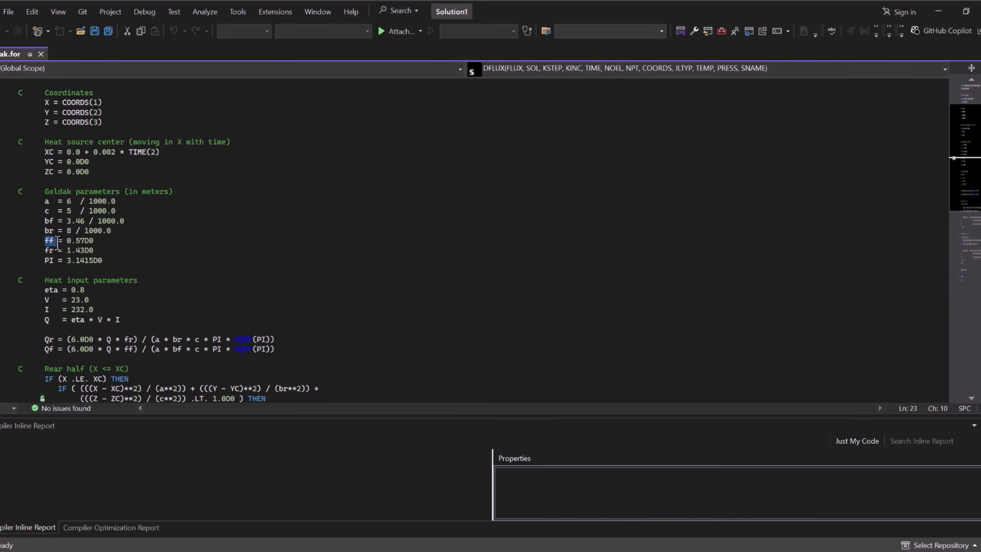
pyautogui.doubleClick(49, 251)
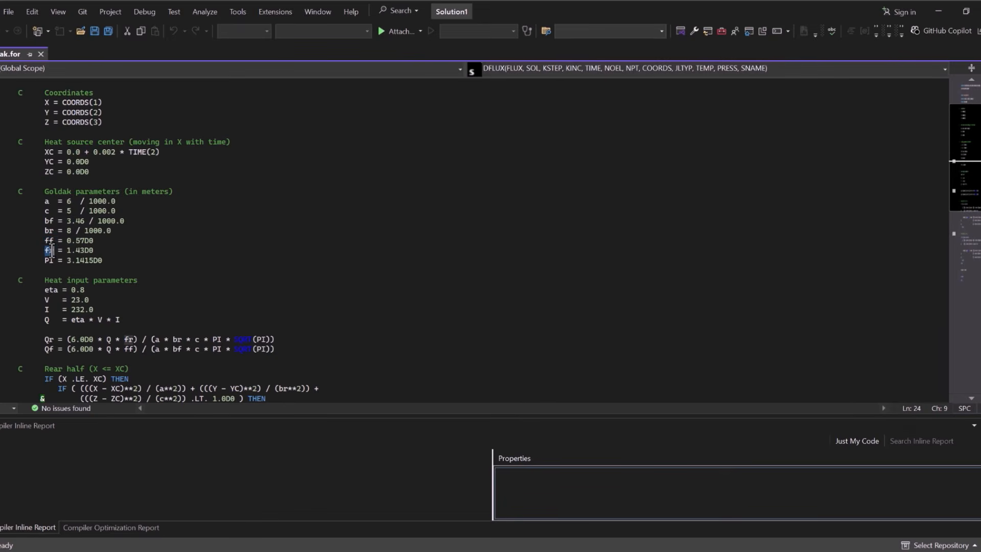
pyautogui.moveTo(97, 241)
pyautogui.mouseDown()
pyautogui.moveTo(72, 240)
pyautogui.moveTo(91, 250)
pyautogui.mouseUp()
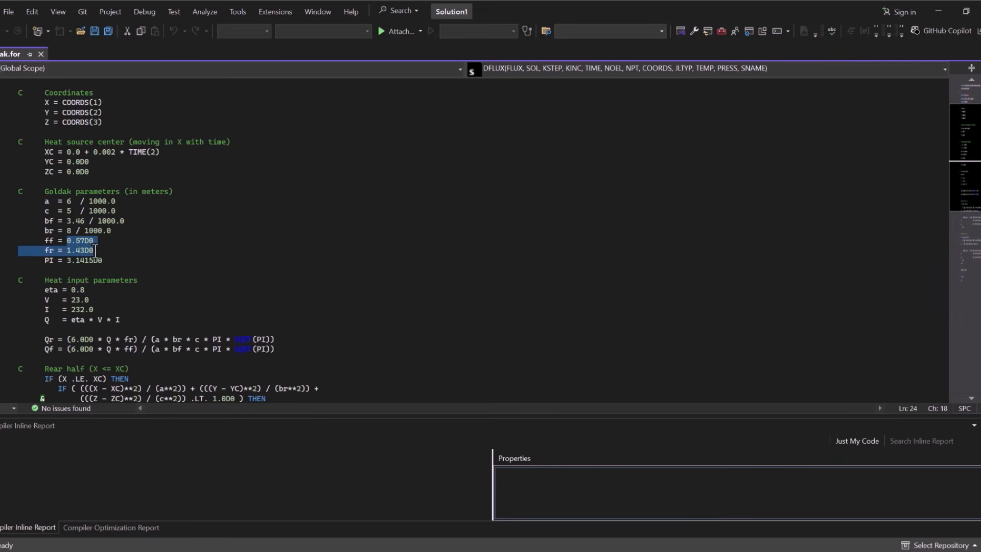
# - Switch to the PDF paper on GMAW welding and examine the front and rear Goldak heat flux equations (2) and (3)
pyautogui.click(714, 551)
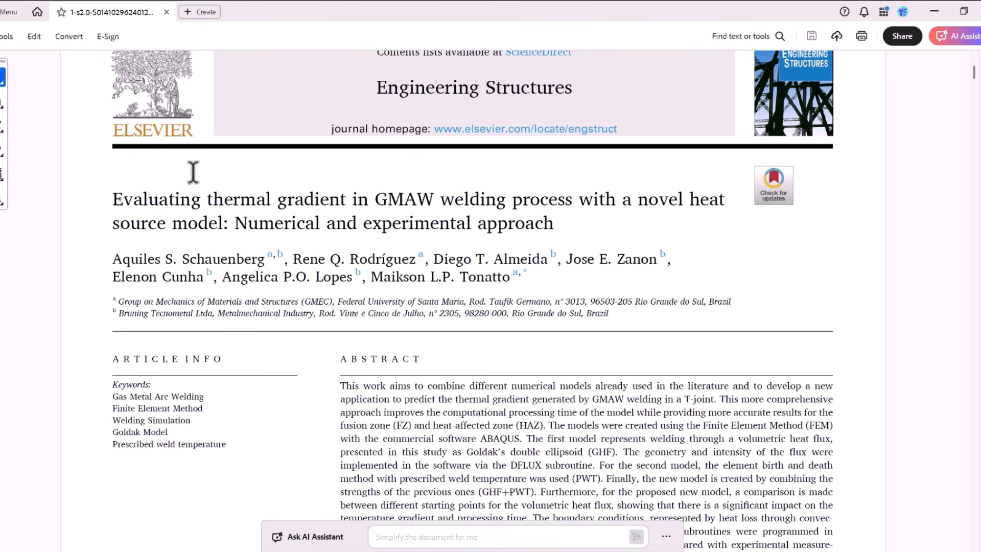
pyautogui.scroll(-20, 605, 260)
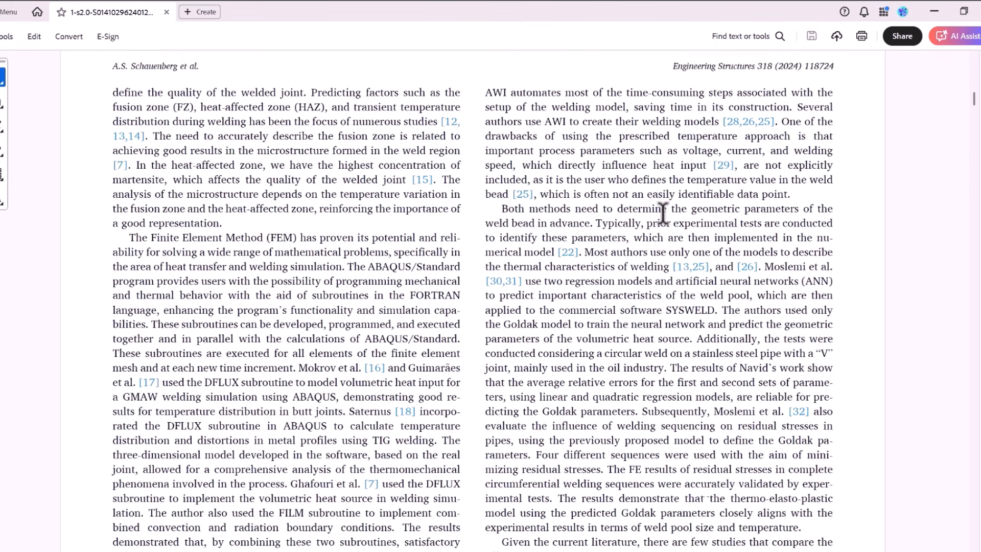
pyautogui.scroll(-20, 662, 278)
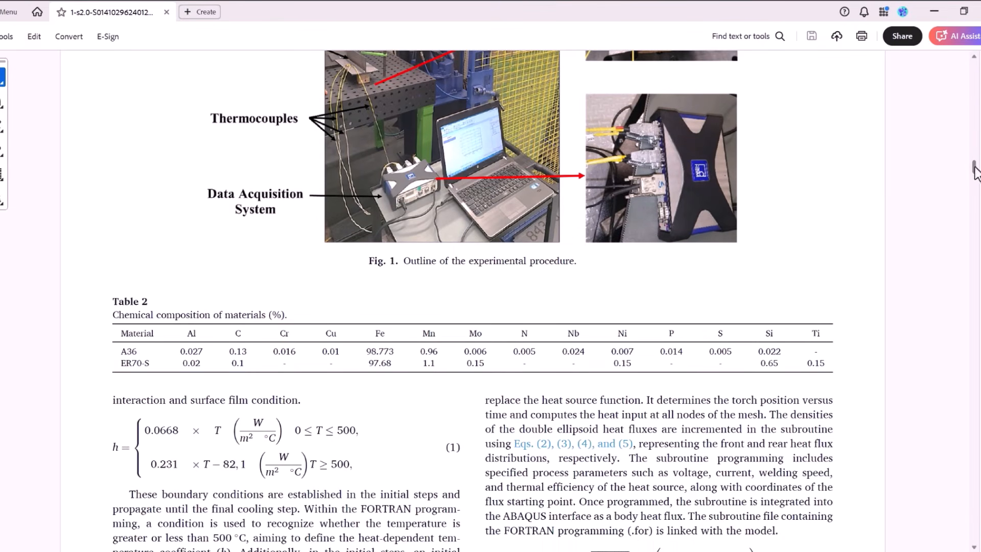
pyautogui.moveTo(976, 171)
pyautogui.mouseDown()
pyautogui.moveTo(972, 192)
pyautogui.moveTo(974, 180)
pyautogui.mouseUp()
pyautogui.moveTo(484, 302); pyautogui.dragTo(566, 288)
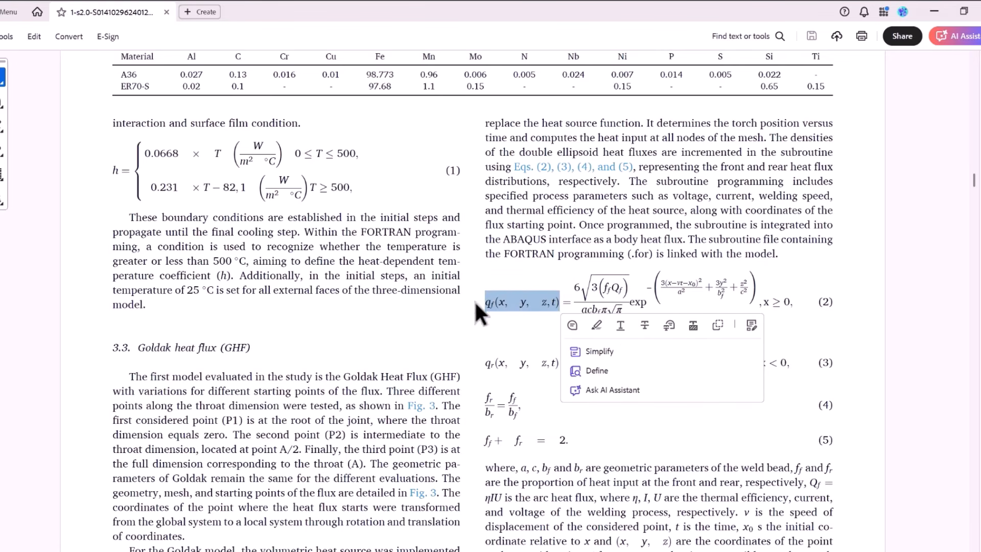
pyautogui.moveTo(484, 363); pyautogui.dragTo(561, 363)
pyautogui.moveTo(485, 302); pyautogui.dragTo(559, 302)
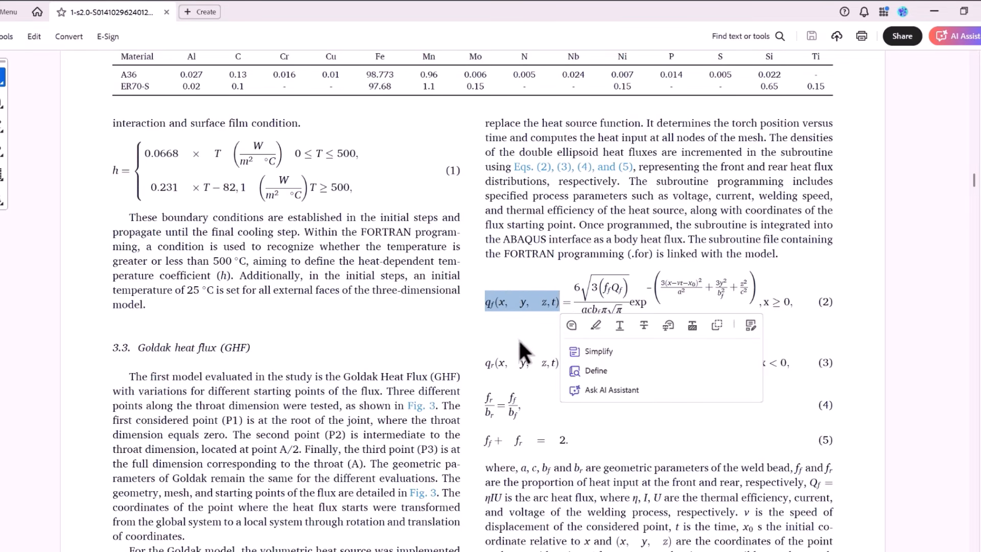
pyautogui.moveTo(485, 363); pyautogui.dragTo(556, 360)
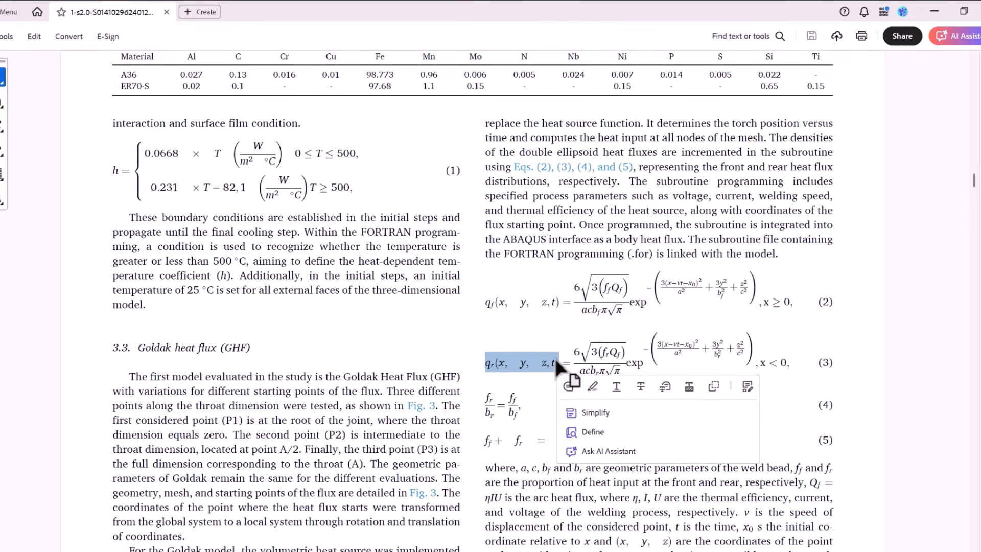
# - Examine the x ≥ 0 and x < 0 conditions of the flux equations and the fraction relations in equations (4) and (5)
pyautogui.click(571, 335)
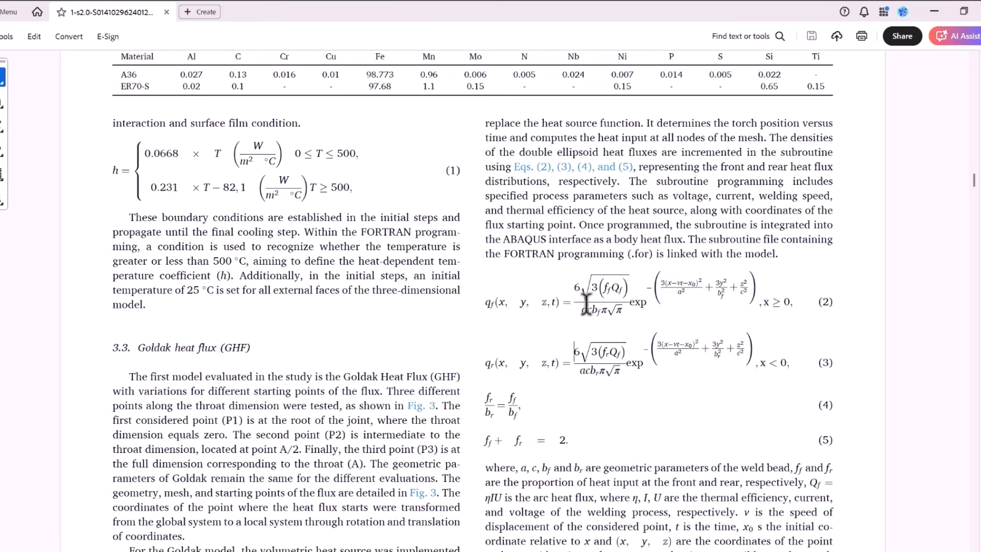
pyautogui.moveTo(762, 301); pyautogui.dragTo(787, 303)
pyautogui.click(781, 297)
pyautogui.moveTo(761, 363); pyautogui.dragTo(791, 362)
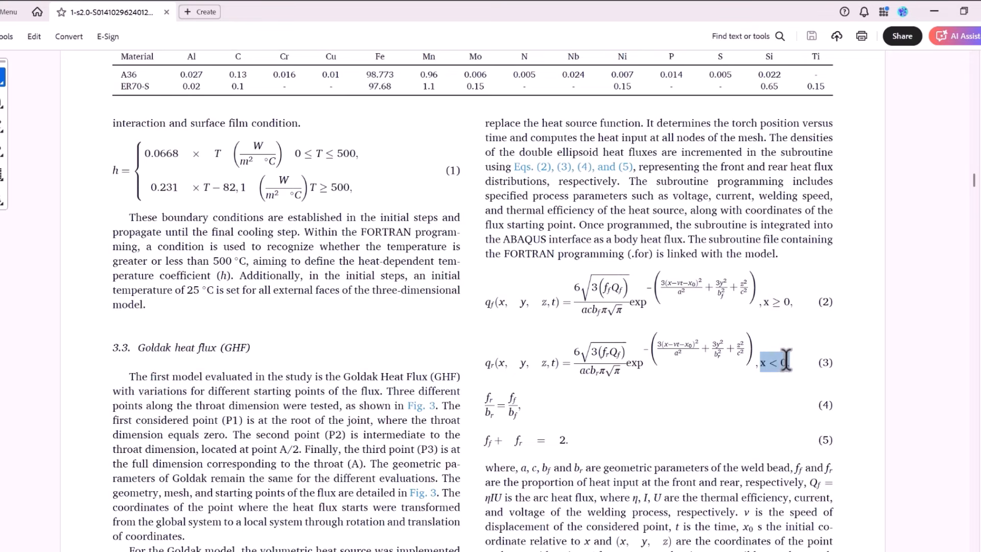
pyautogui.click(762, 375)
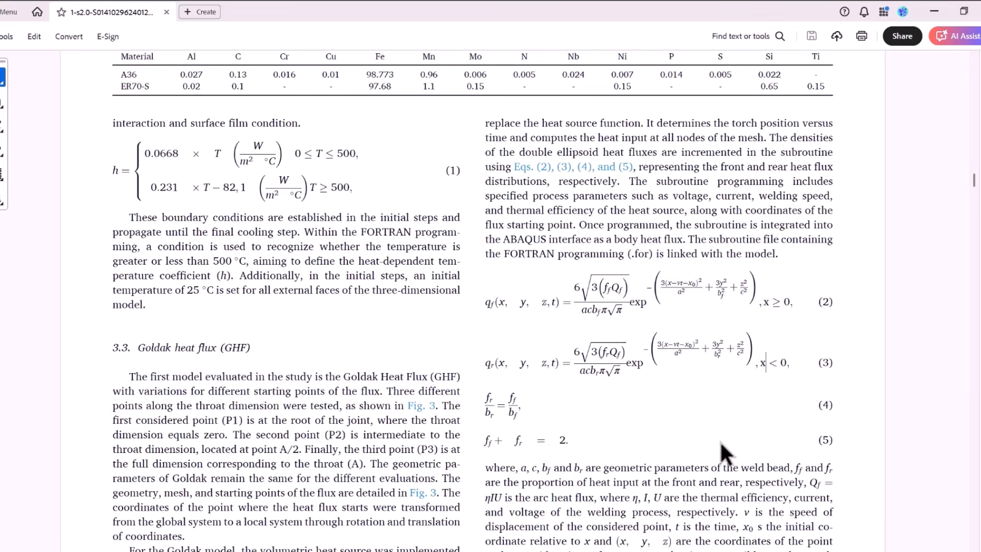
pyautogui.moveTo(483, 390); pyautogui.dragTo(524, 417)
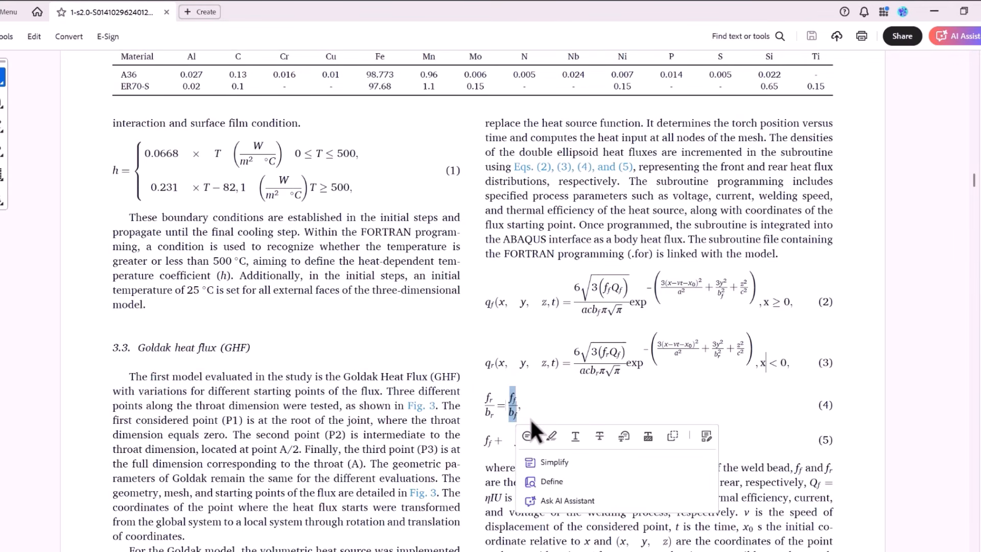
pyautogui.moveTo(471, 434); pyautogui.dragTo(582, 439)
pyautogui.click(521, 440)
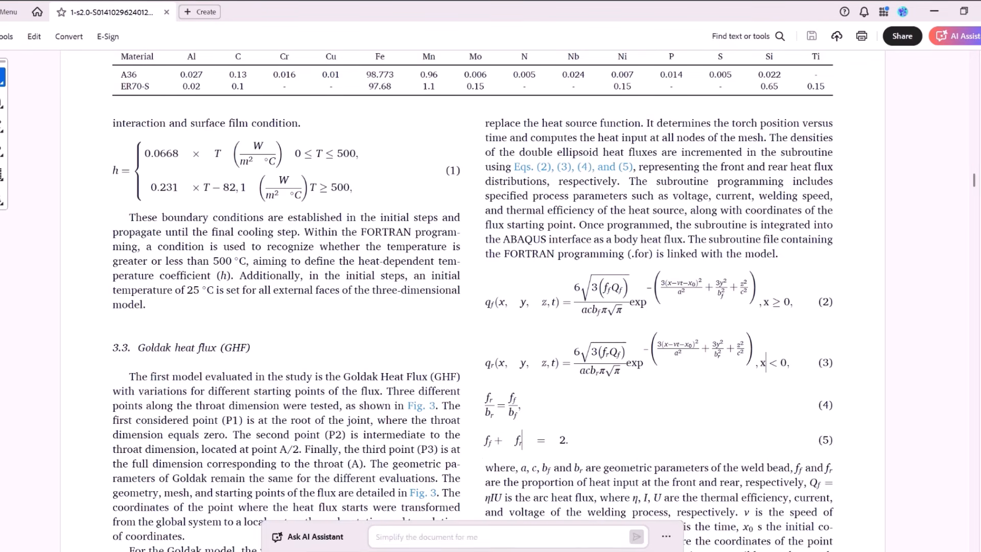
# - Find Table 3 of the paper and read the Goldak heat source parameters a, c, bf, br, ff and fr
pyautogui.scroll(-20, 319, 322)
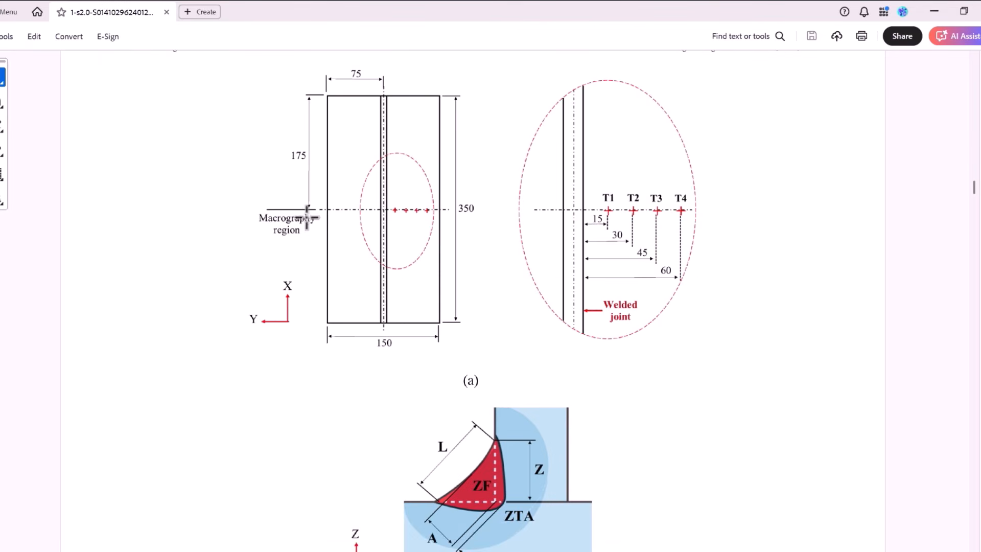
pyautogui.scroll(4, 319, 322)
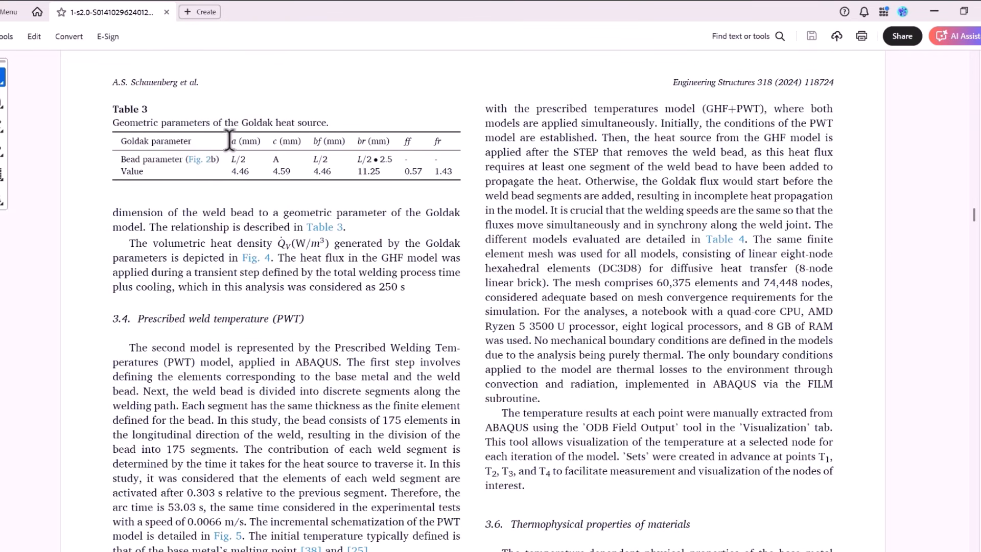
pyautogui.moveTo(232, 141); pyautogui.dragTo(274, 143)
pyautogui.click(320, 141)
pyautogui.moveTo(401, 141); pyautogui.dragTo(449, 138)
pyautogui.moveTo(232, 141); pyautogui.dragTo(363, 141)
pyautogui.click(364, 144)
pyautogui.moveTo(230, 171); pyautogui.dragTo(354, 172)
pyautogui.click(228, 168)
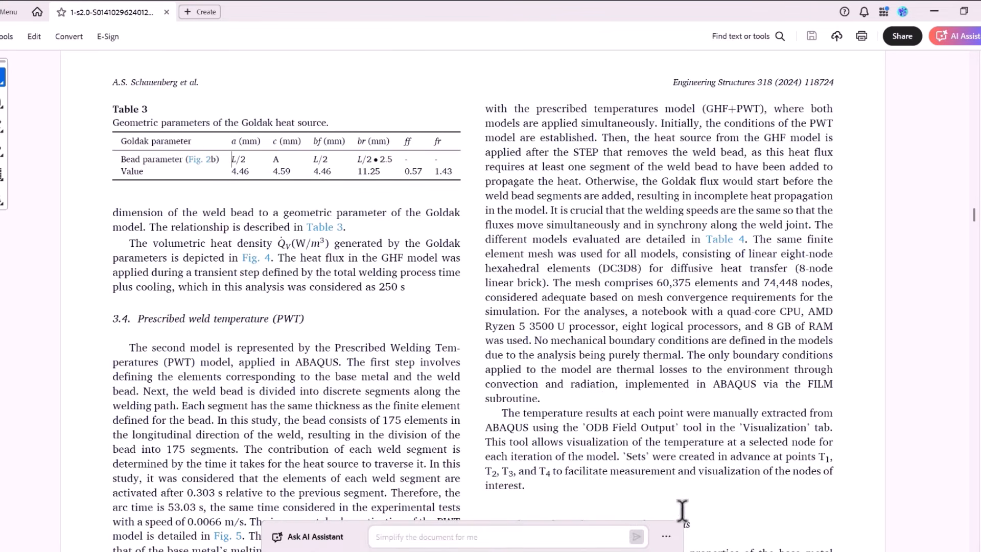
# - Switch back to Visual Studio and review the heat input parameters eta, V, I and Q and the Qr and Qf expressions
pyautogui.click(687, 537)
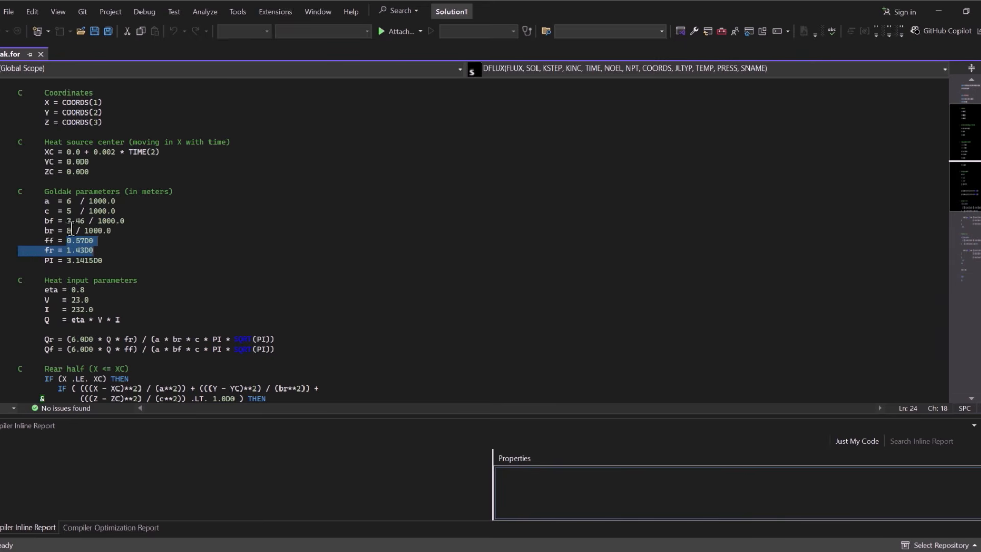
pyautogui.scroll(-1, 57, 269)
pyautogui.moveTo(44, 250); pyautogui.dragTo(138, 250)
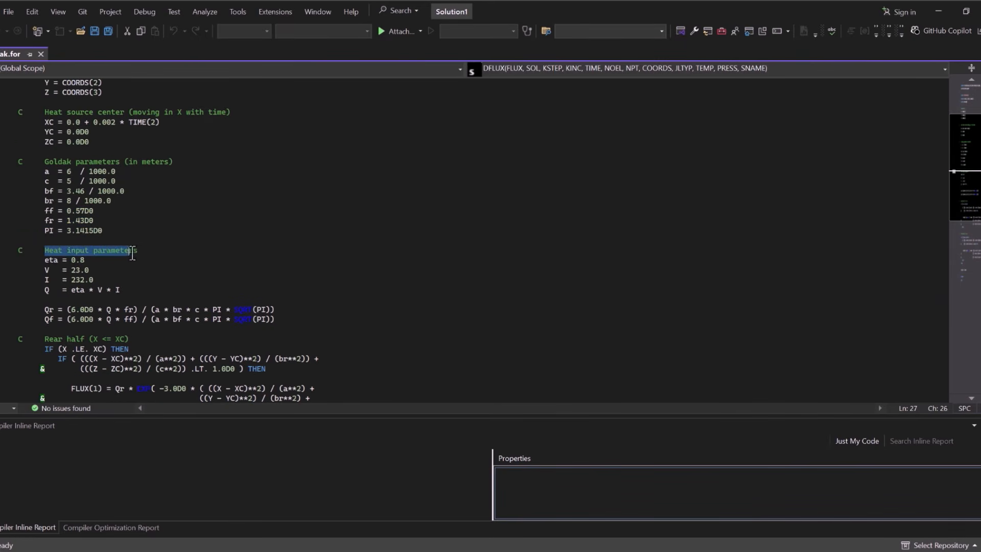
pyautogui.moveTo(45, 263); pyautogui.dragTo(48, 292)
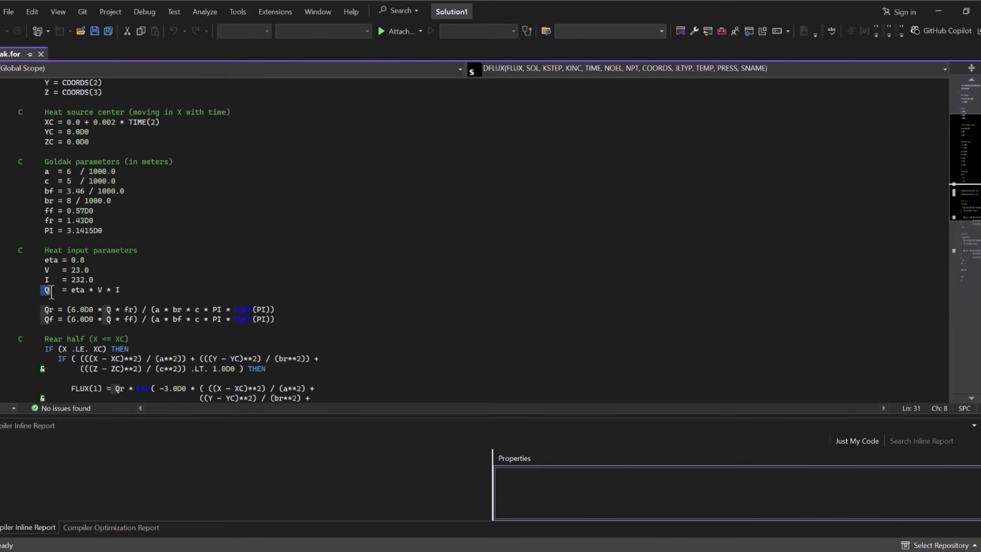
pyautogui.scroll(-1, 149, 319)
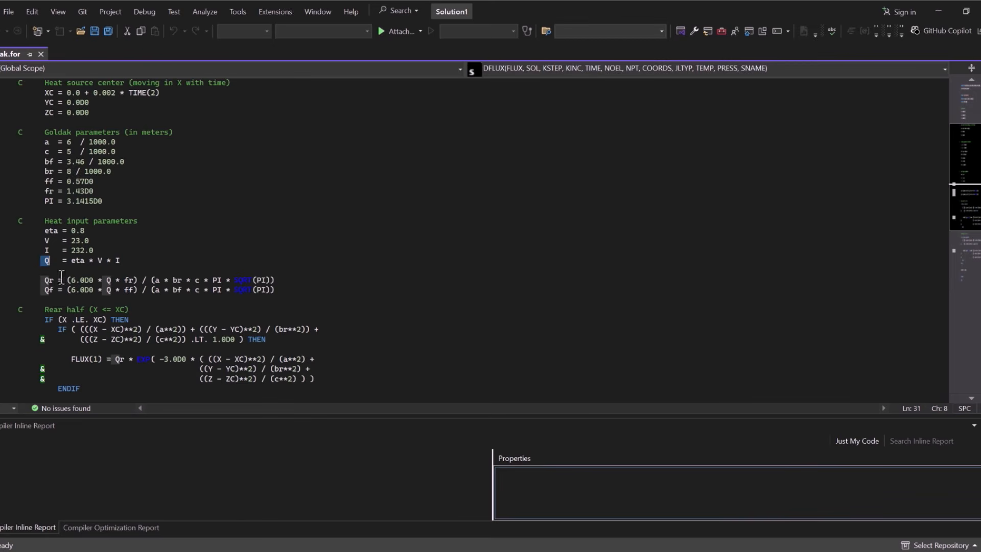
pyautogui.moveTo(42, 281); pyautogui.dragTo(58, 290)
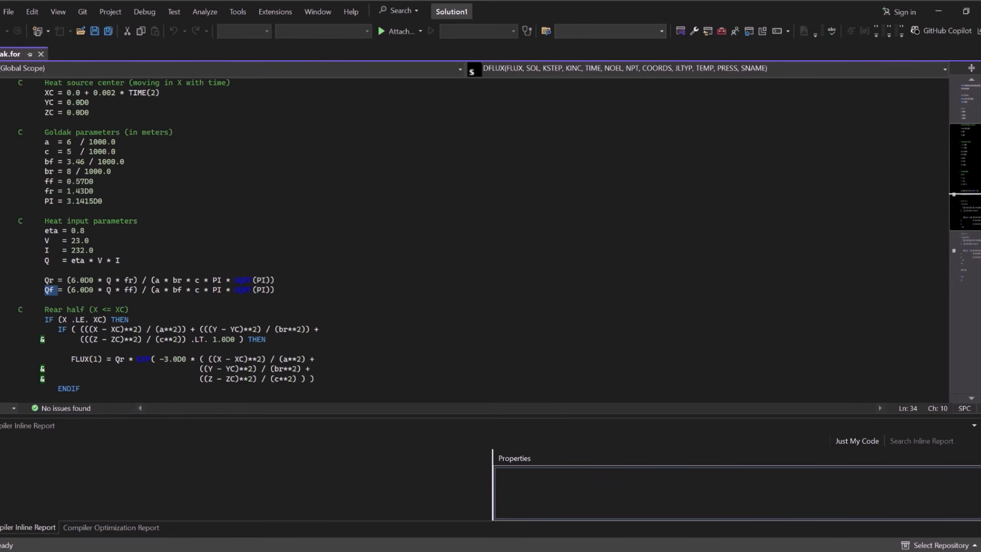
# - Compare the paper's equations (2) and (3) with the Qr and Qf lines of the subroutine in Visual Studio
pyautogui.click(720, 525)
pyautogui.scroll(15, 760, 341)
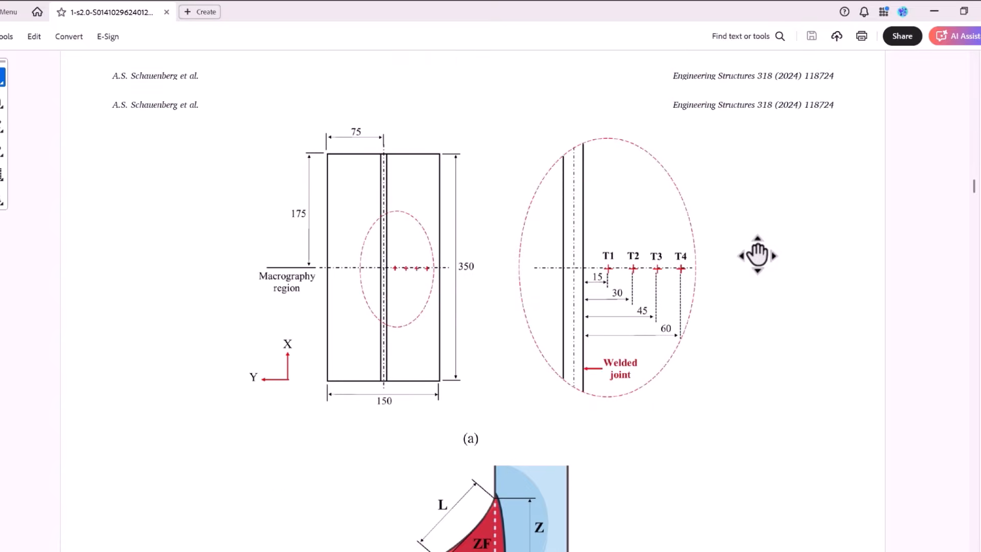
pyautogui.scroll(-15, 760, 265)
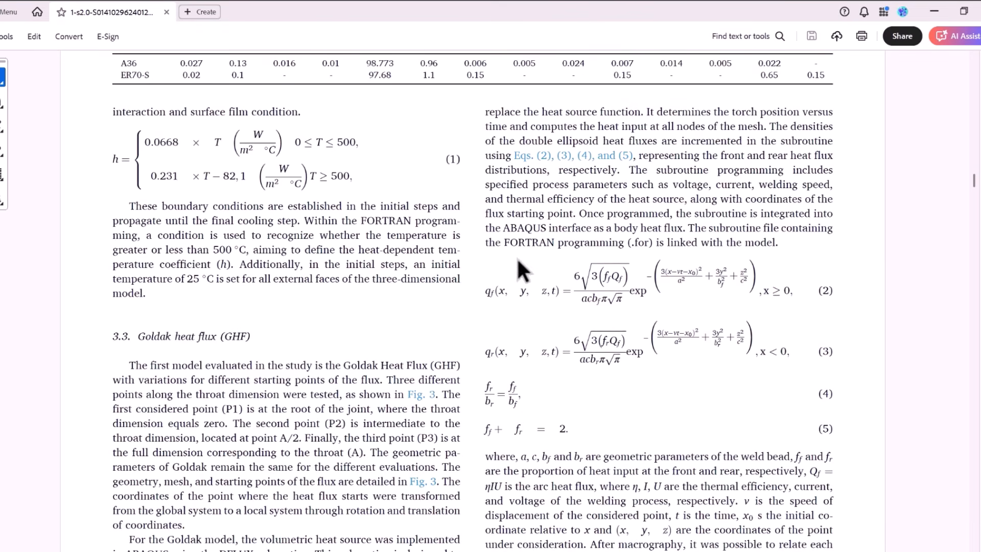
pyautogui.moveTo(638, 292); pyautogui.dragTo(648, 292)
pyautogui.click(618, 288)
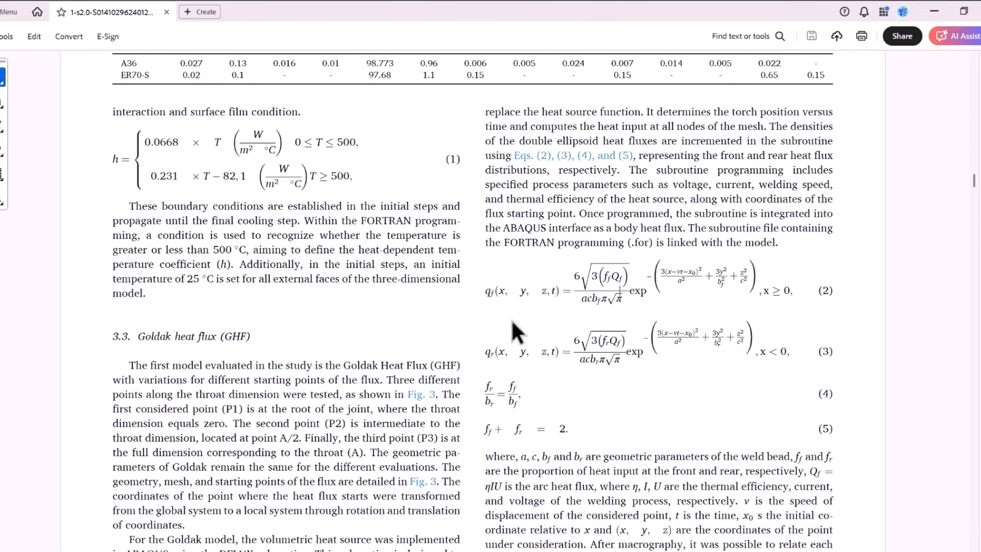
pyautogui.moveTo(667, 551)
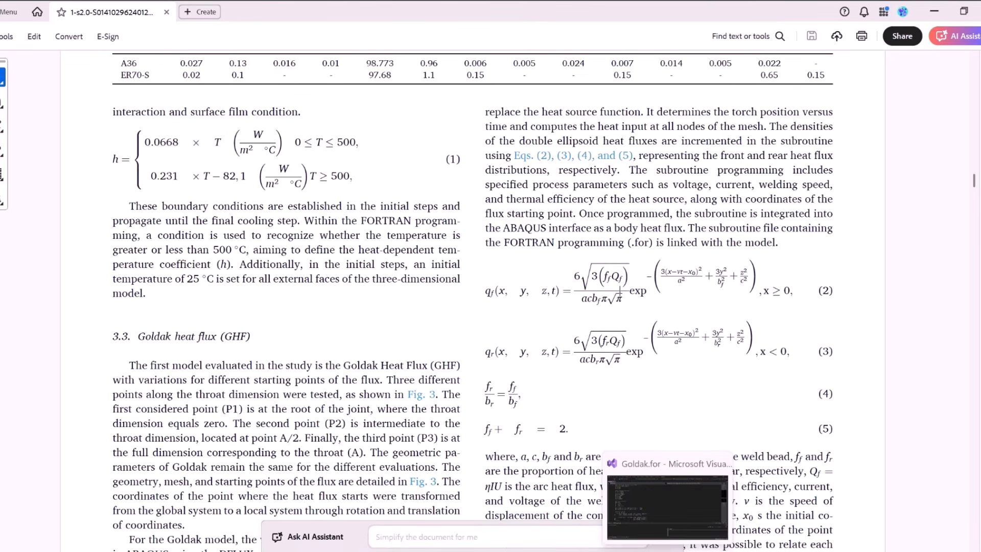
pyautogui.click(668, 506)
pyautogui.click(48, 280)
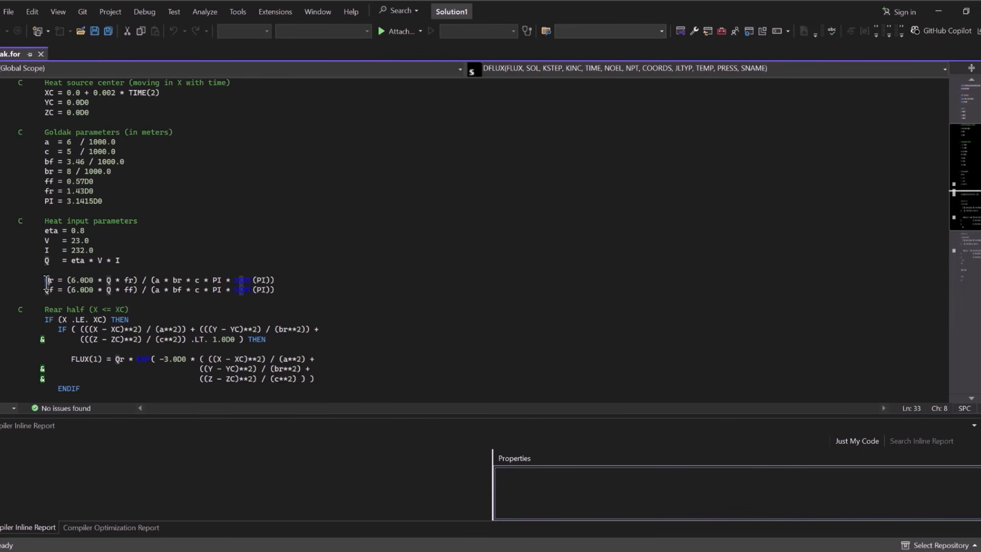
pyautogui.click(50, 291)
# - Review the rear half block's X .LE. XC condition, ellipsoid check and FLUX(1) expression, comparing its exponential term with the paper
pyautogui.scroll(-1, 60, 284)
pyautogui.moveTo(45, 280); pyautogui.dragTo(136, 280)
pyautogui.scroll(-1, 127, 290)
pyautogui.click(53, 261)
pyautogui.click(98, 260)
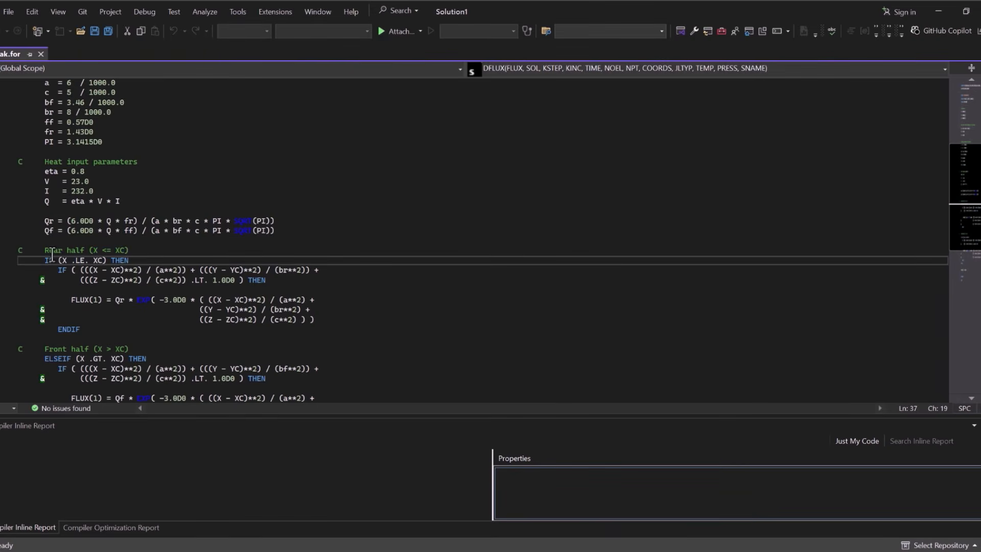
pyautogui.click(76, 260)
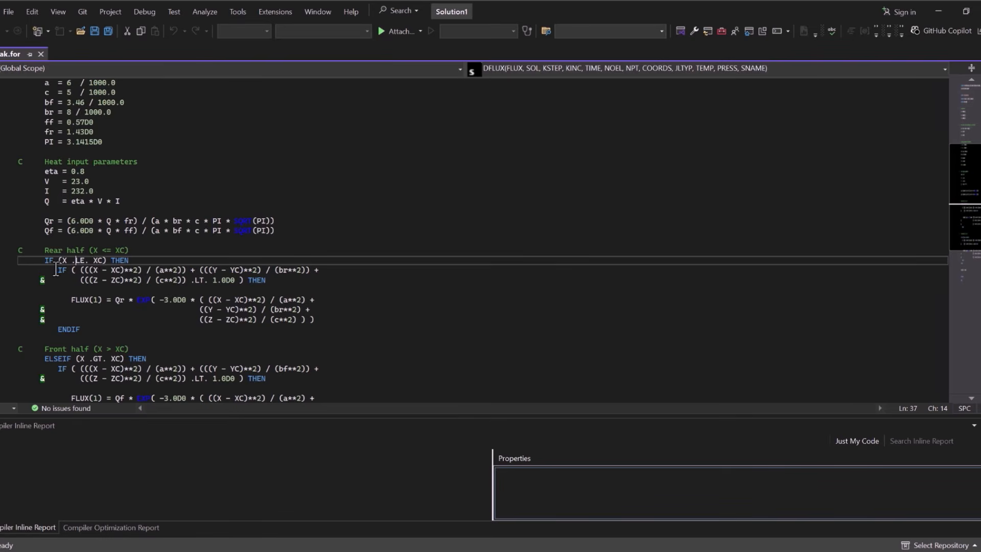
pyautogui.moveTo(67, 270); pyautogui.dragTo(268, 280)
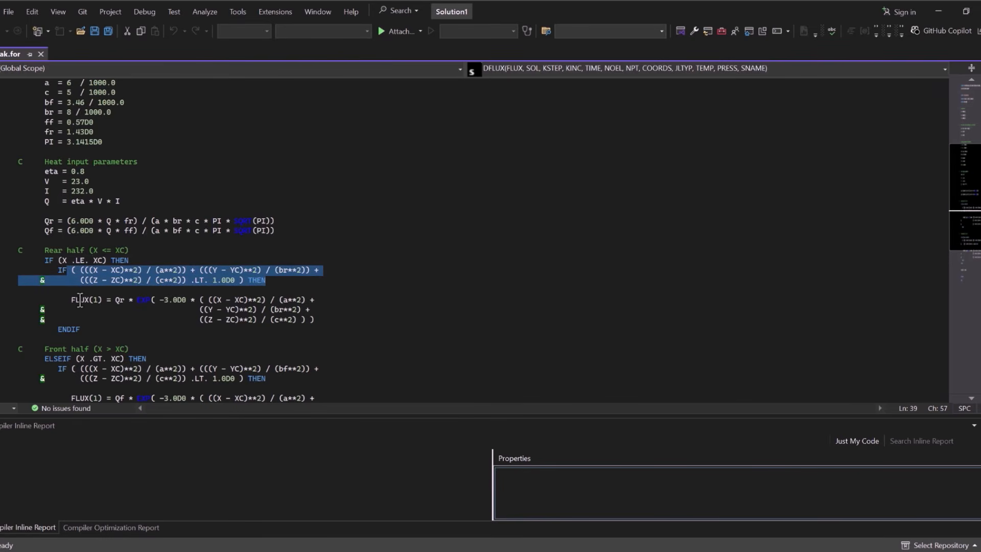
pyautogui.moveTo(70, 298); pyautogui.dragTo(124, 300)
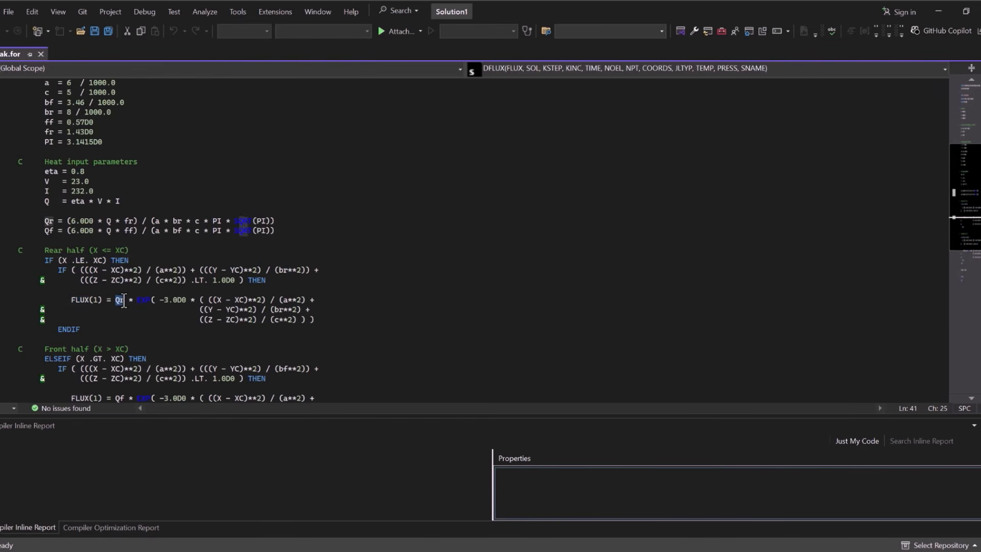
pyautogui.click(140, 301)
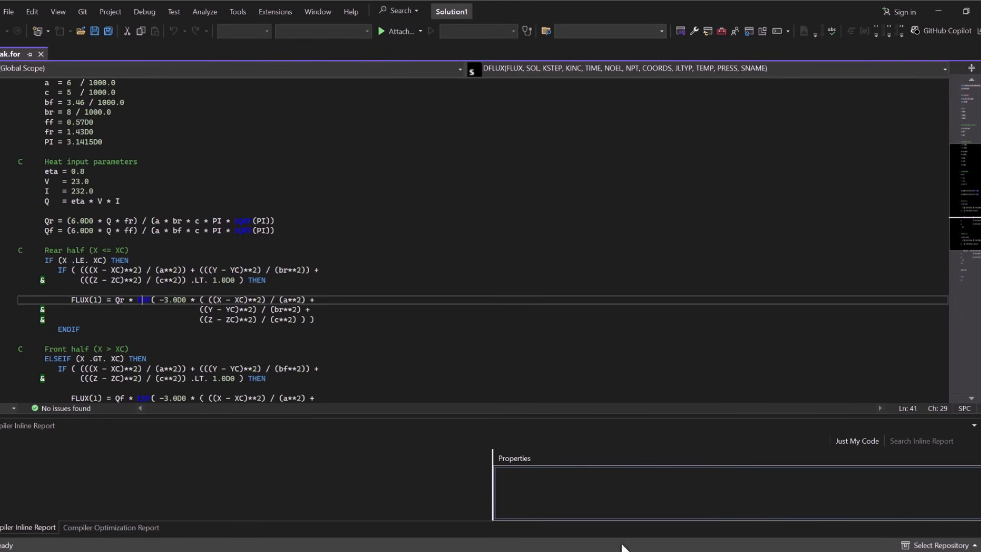
pyautogui.moveTo(692, 551)
pyautogui.click(700, 503)
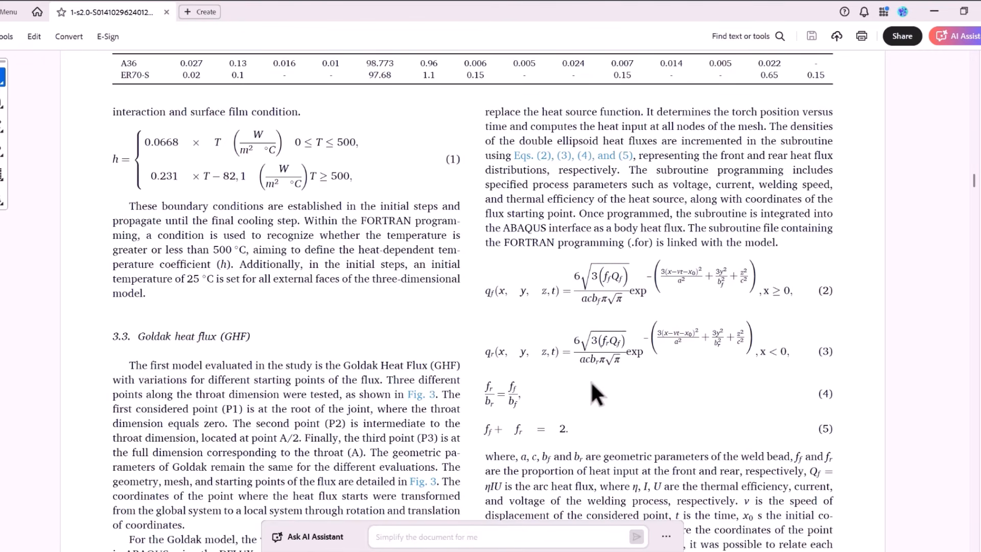
# - Return to Visual Studio and review the front half block's X .GT. XC condition, its FLUX(1) expression and the FLUX(2) line
pyautogui.click(659, 551)
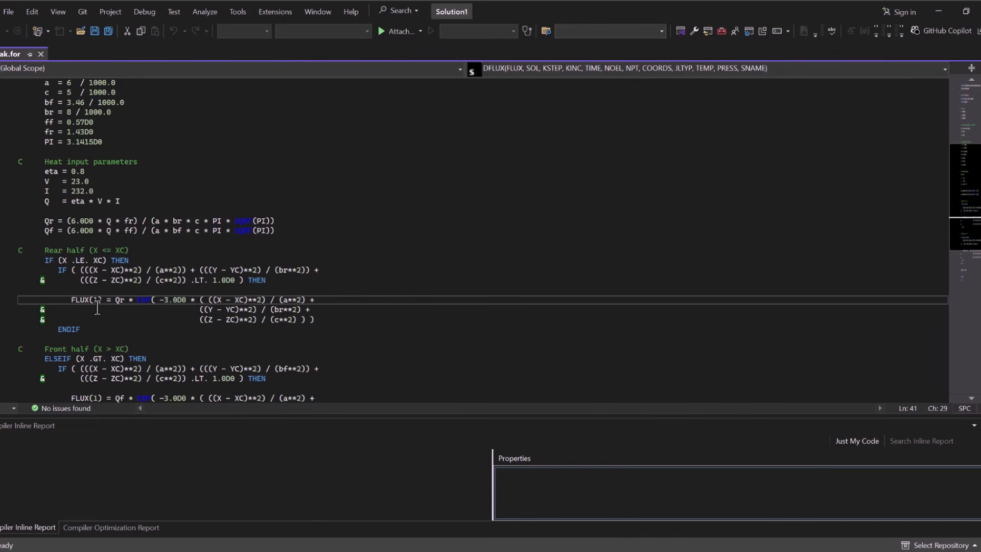
pyautogui.scroll(-3, 97, 309)
pyautogui.click(56, 242)
pyautogui.scroll(-1, 49, 258)
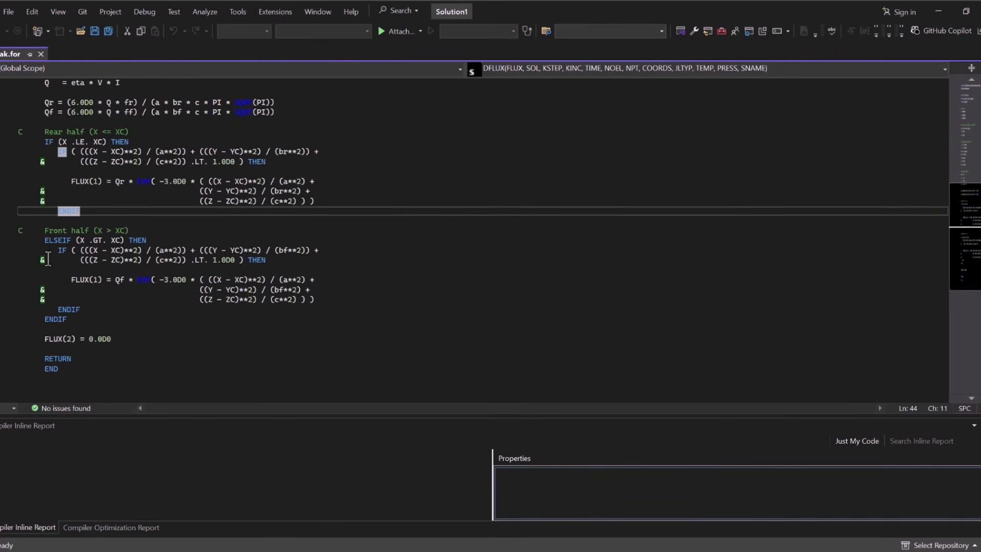
pyautogui.click(62, 241)
pyautogui.click(79, 241)
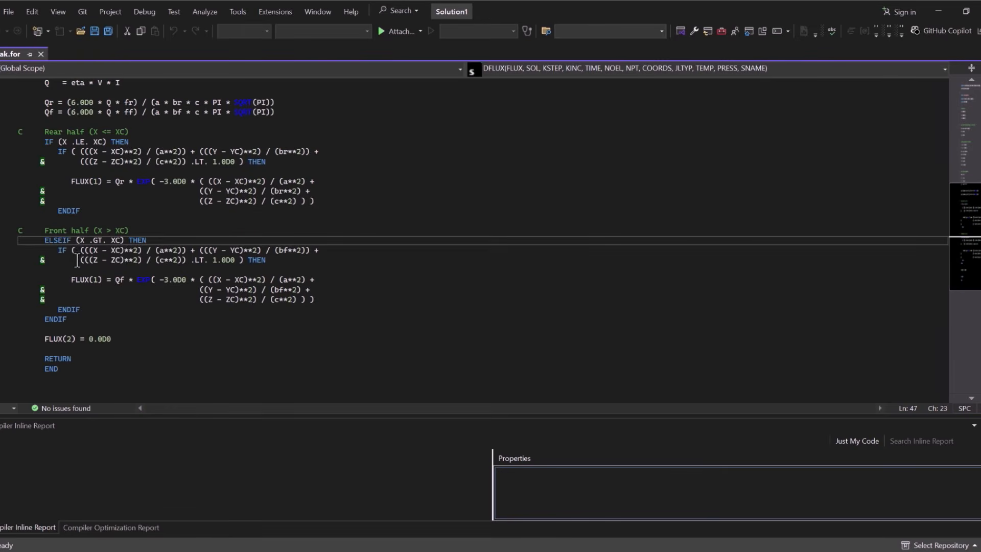
pyautogui.moveTo(72, 277); pyautogui.dragTo(297, 300)
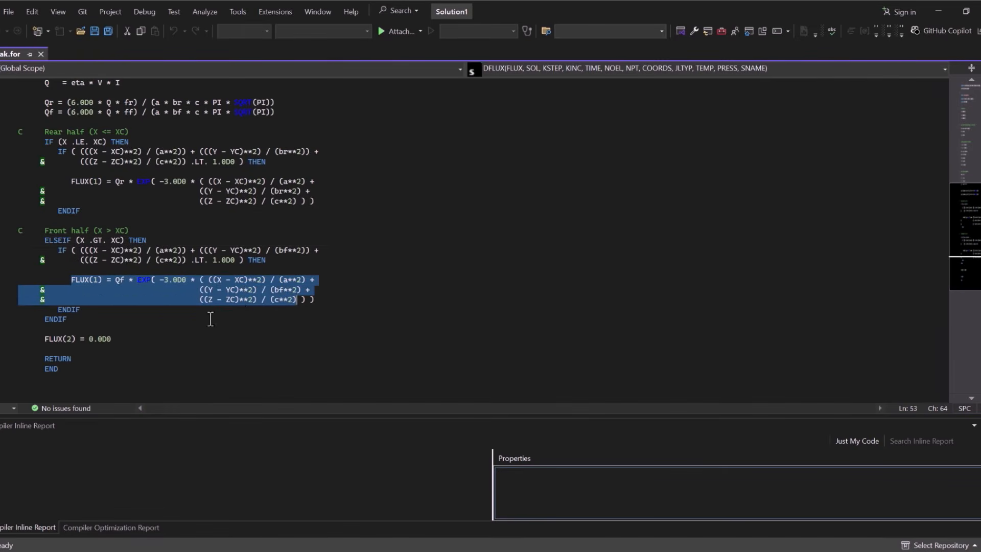
pyautogui.moveTo(49, 339); pyautogui.dragTo(119, 338)
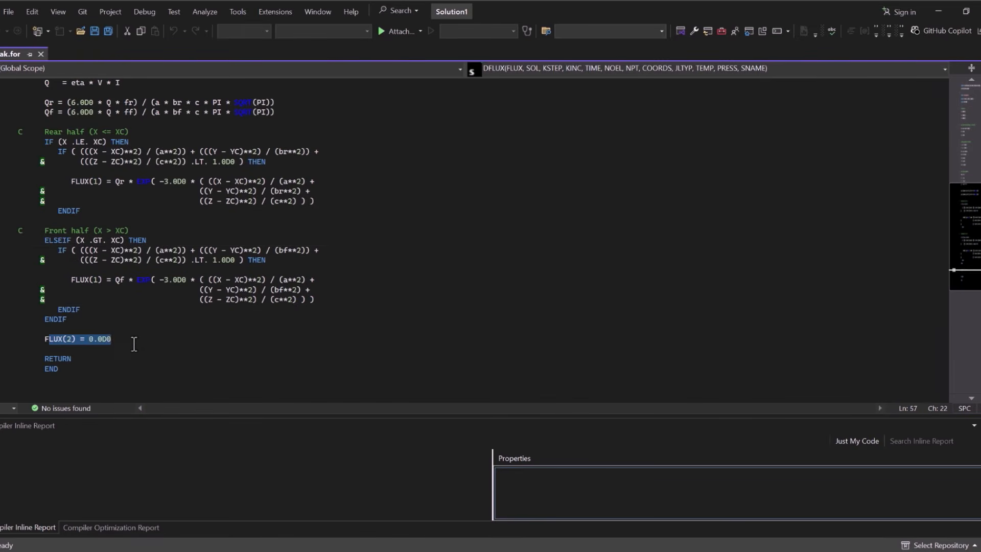
# - Try moving the rear half's (Z - ZC) continuation line onto the end of its IF line, and undo it
pyautogui.click(125, 342)
pyautogui.scroll(2, 217, 280)
pyautogui.click(40, 223)
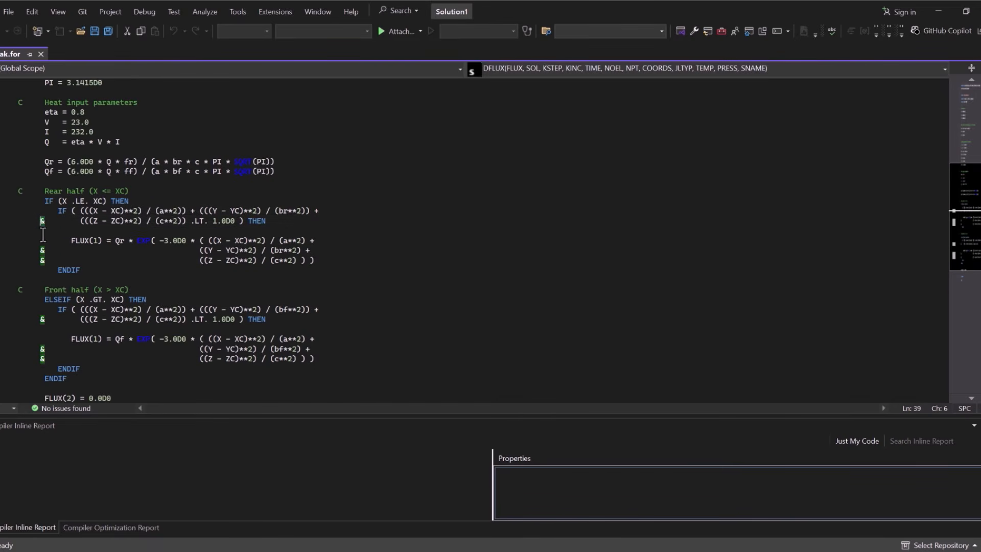
pyautogui.moveTo(81, 221); pyautogui.dragTo(299, 225)
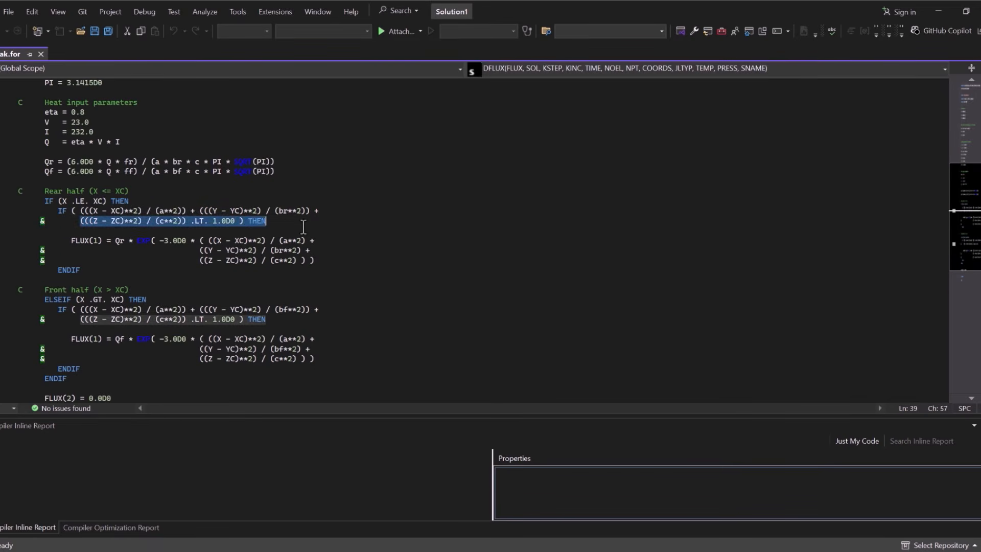
pyautogui.hotkey('ctrl', 'x')
pyautogui.click(321, 214)
pyautogui.hotkey('ctrl', 'v')
pyautogui.click(452, 234)
pyautogui.moveTo(342, 211); pyautogui.dragTo(492, 211)
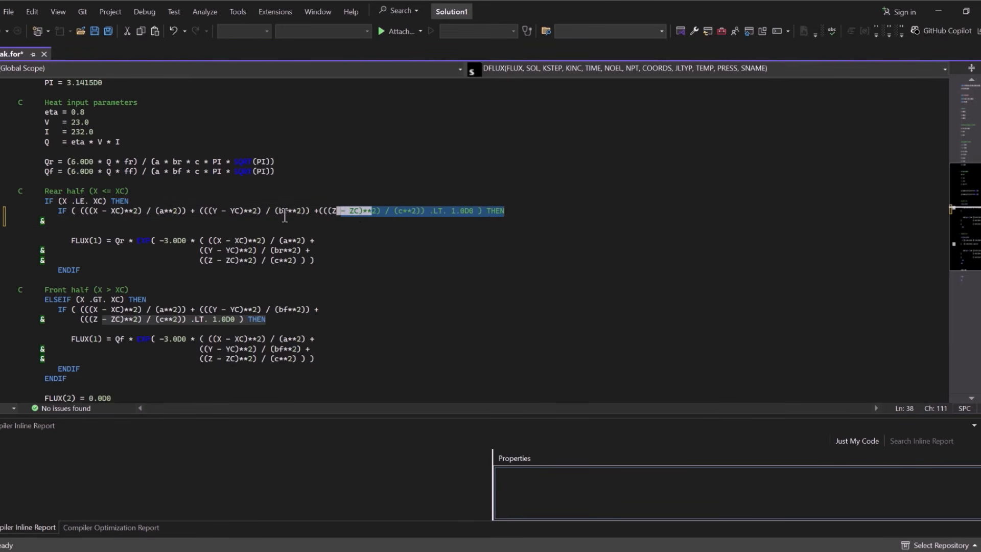
pyautogui.hotkey('ctrl', 'z')
pyautogui.hotkey('ctrl', 'z')
# - Try 1 and * in place of & as the continuation character of the rear half's ellipsoid condition
pyautogui.click(76, 221)
pyautogui.moveTo(45, 221); pyautogui.dragTo(41, 221)
pyautogui.write('1')
pyautogui.click(47, 234)
pyautogui.moveTo(45, 220); pyautogui.dragTo(41, 221)
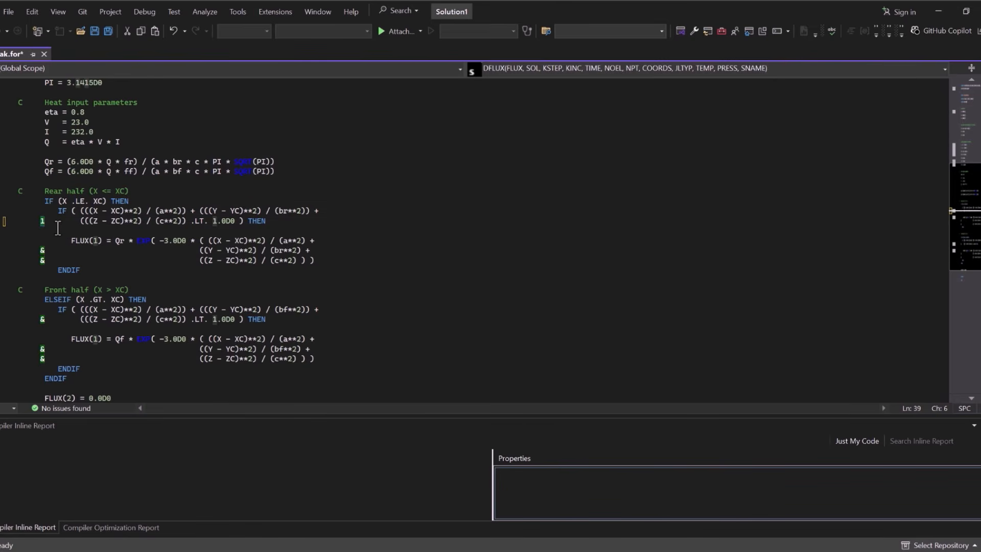
pyautogui.write('*')
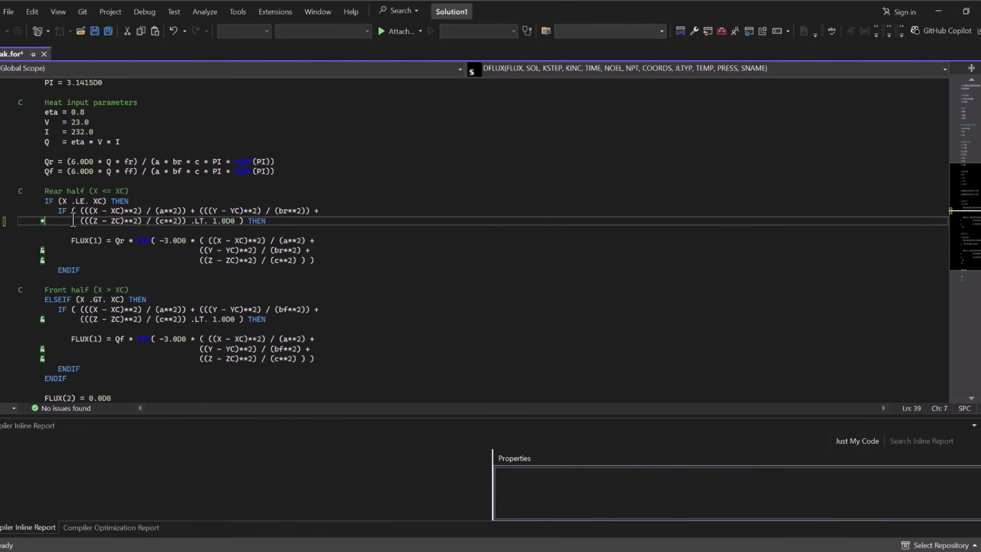
pyautogui.click(58, 231)
pyautogui.click(41, 221)
pyautogui.click(259, 210)
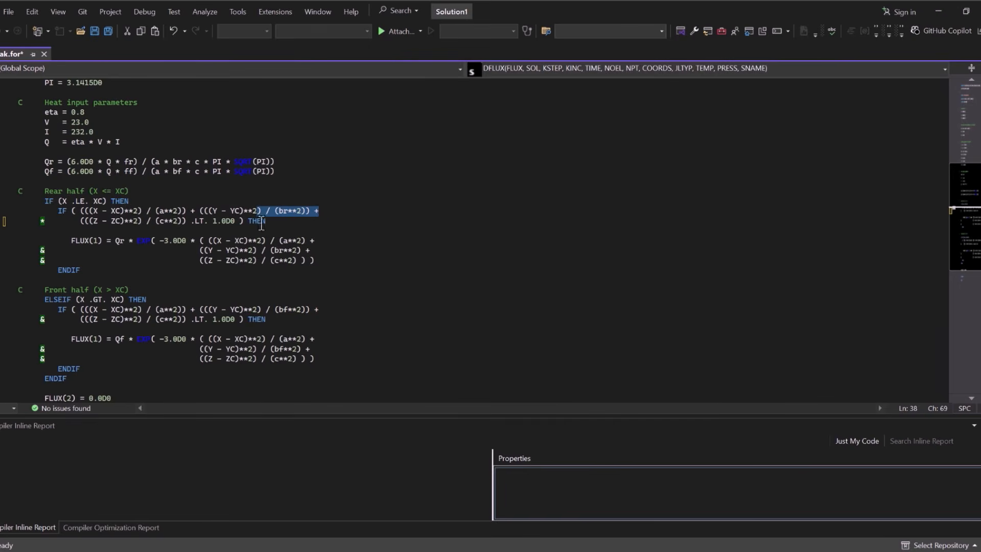
pyautogui.click(234, 212)
pyautogui.scroll(-1, 552, 352)
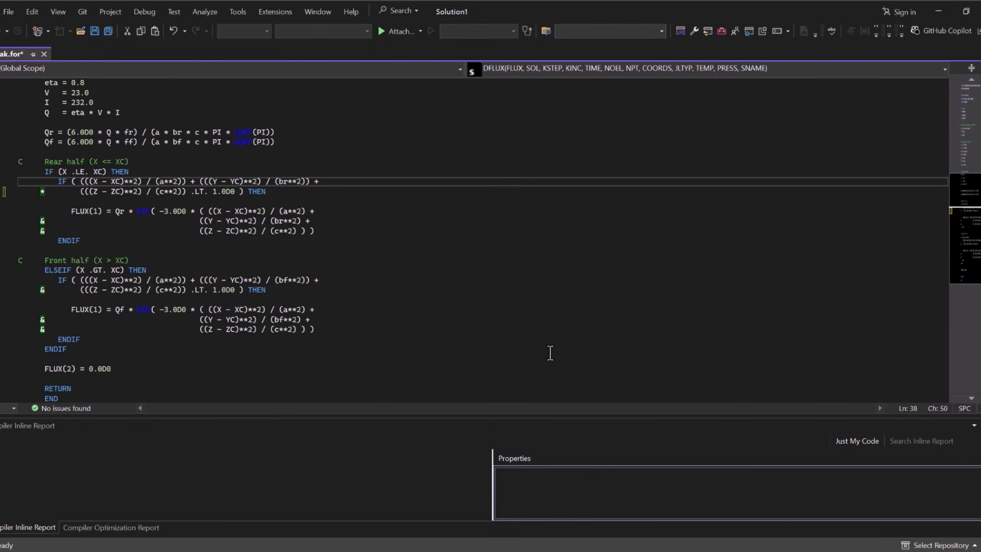
pyautogui.click(537, 349)
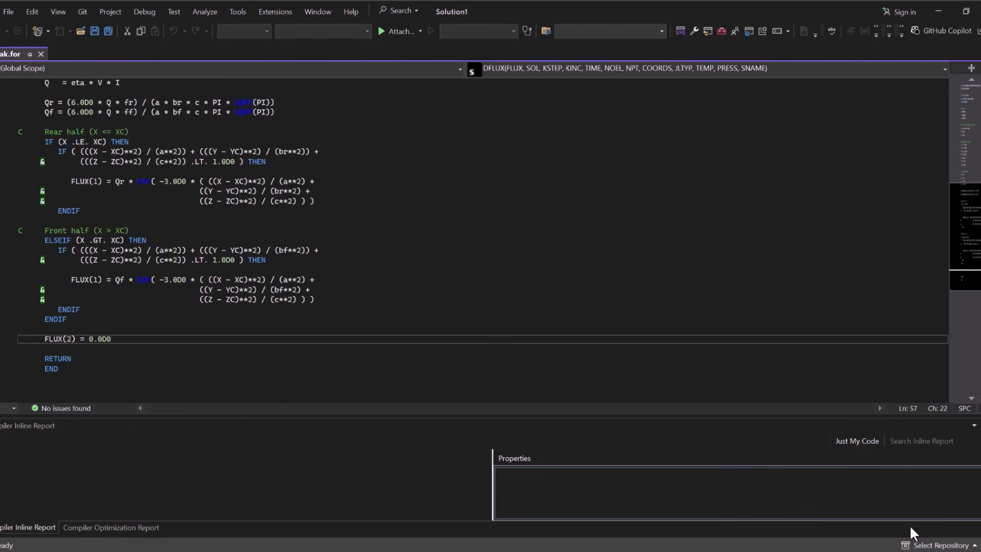
# - Save the Goldak.for subroutine file
pyautogui.click(5, 11)
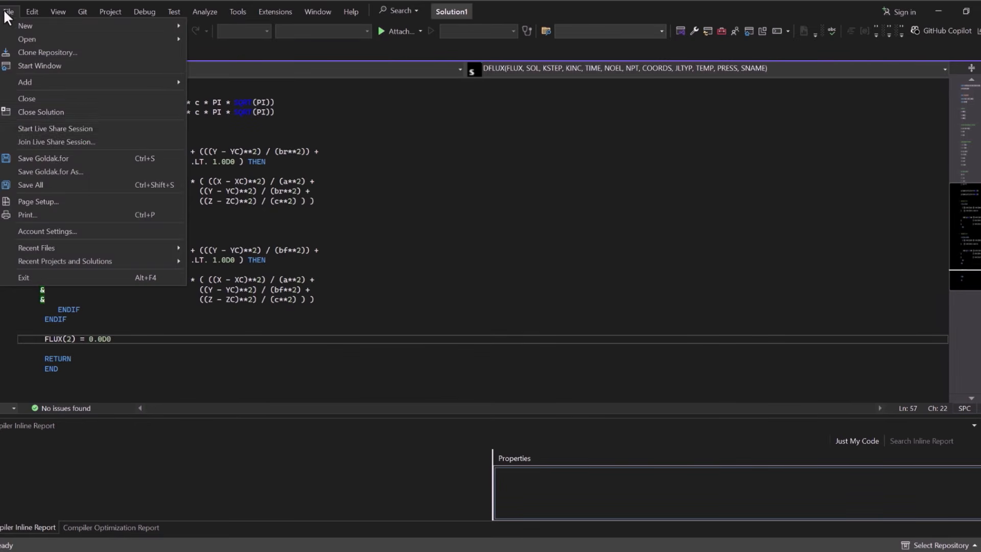
pyautogui.click(38, 157)
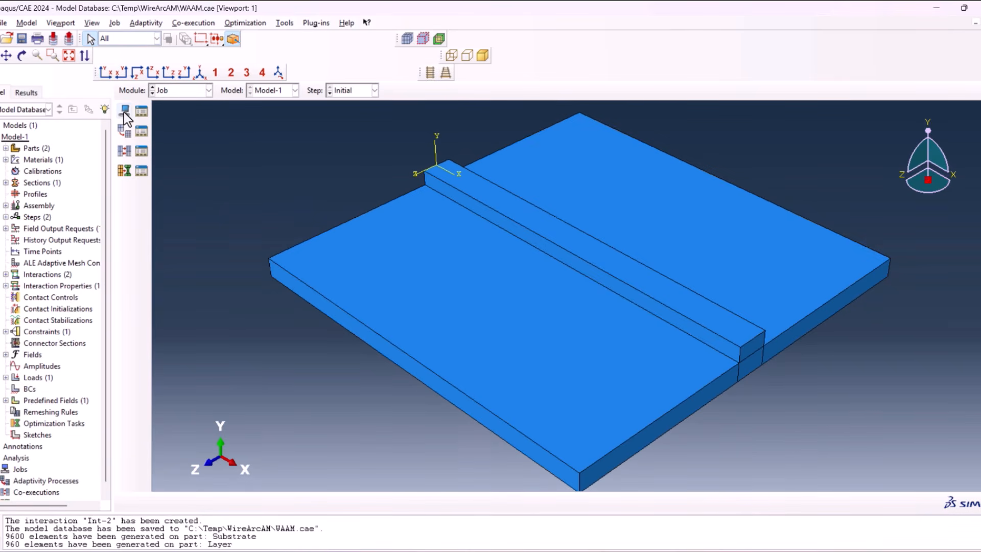
# - Switch to Abaqus/CAE and create a job named WAAM from Model-1 with Goldak.for as its user subroutine file
pyautogui.click(125, 111)
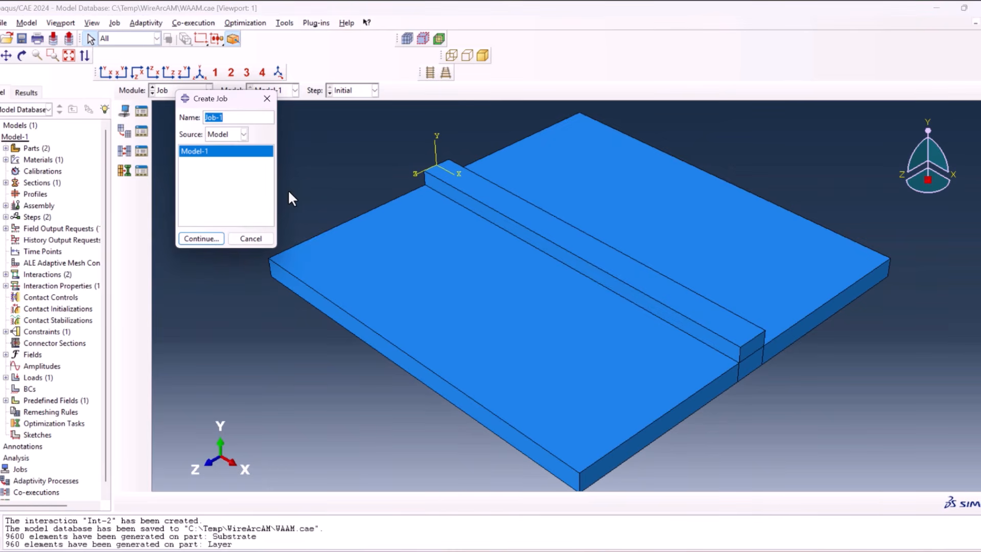
pyautogui.write('WAAM')
pyautogui.click(207, 238)
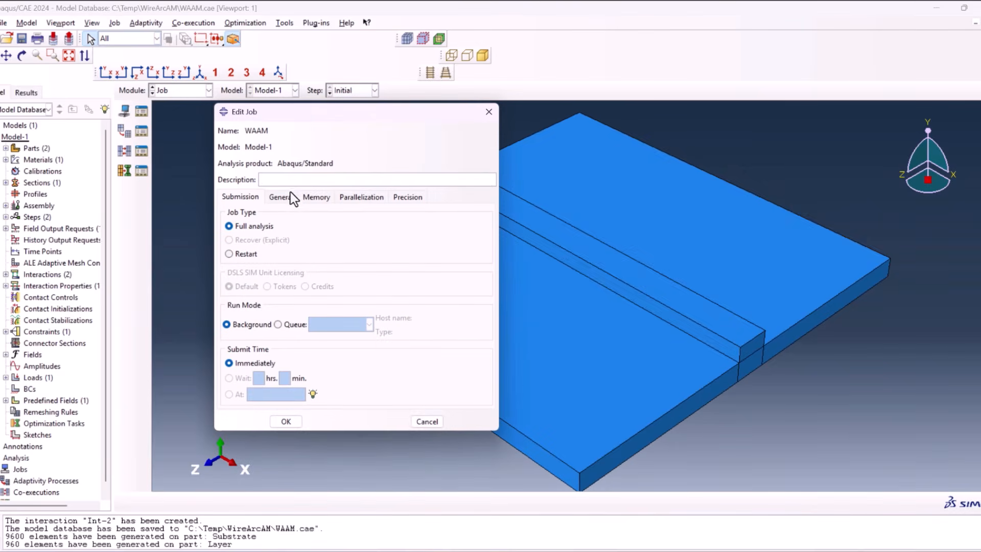
pyautogui.click(282, 197)
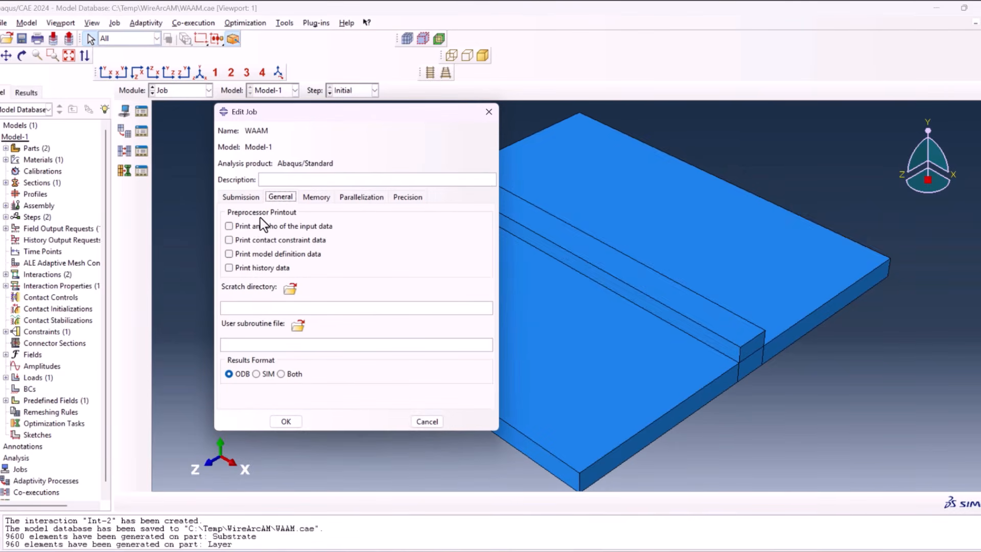
pyautogui.click(300, 328)
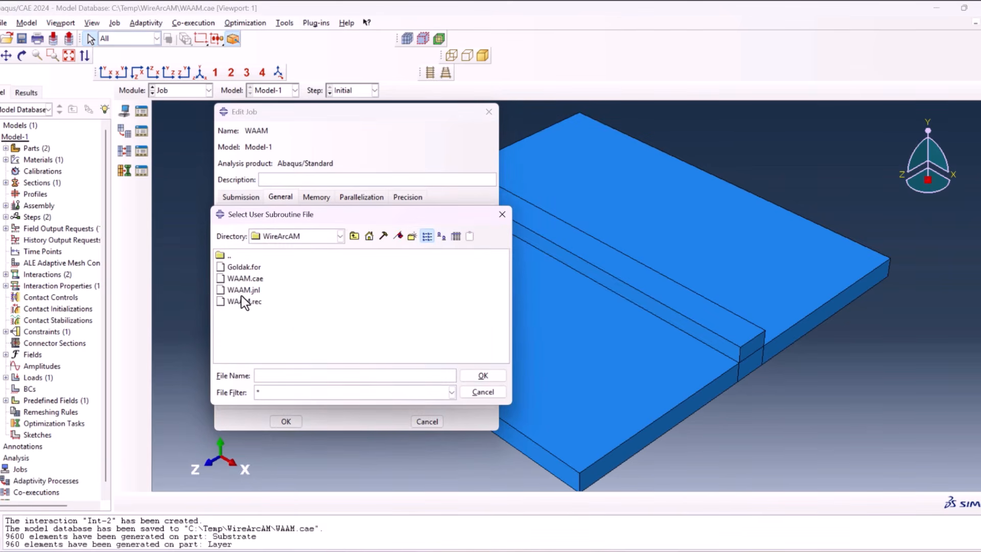
pyautogui.click(257, 268)
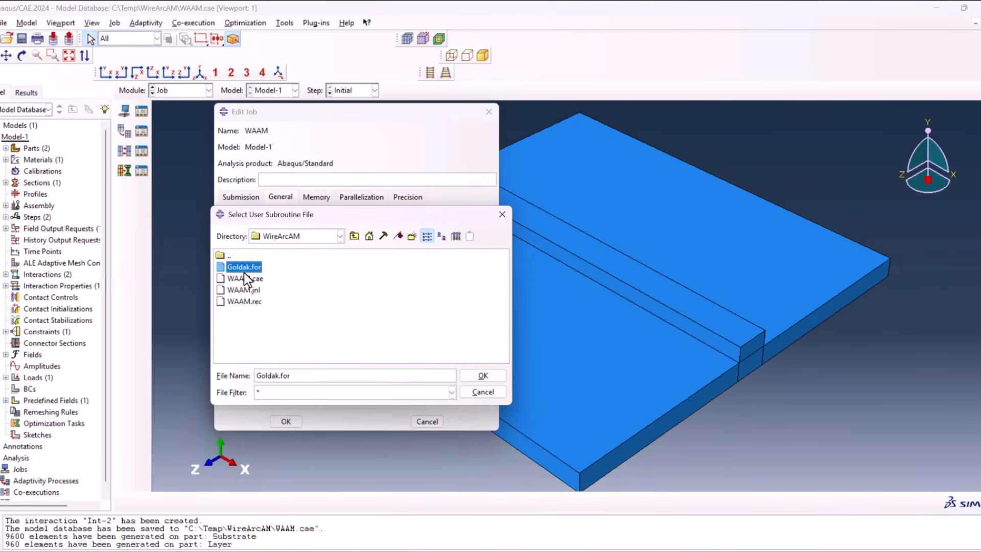
pyautogui.click(483, 375)
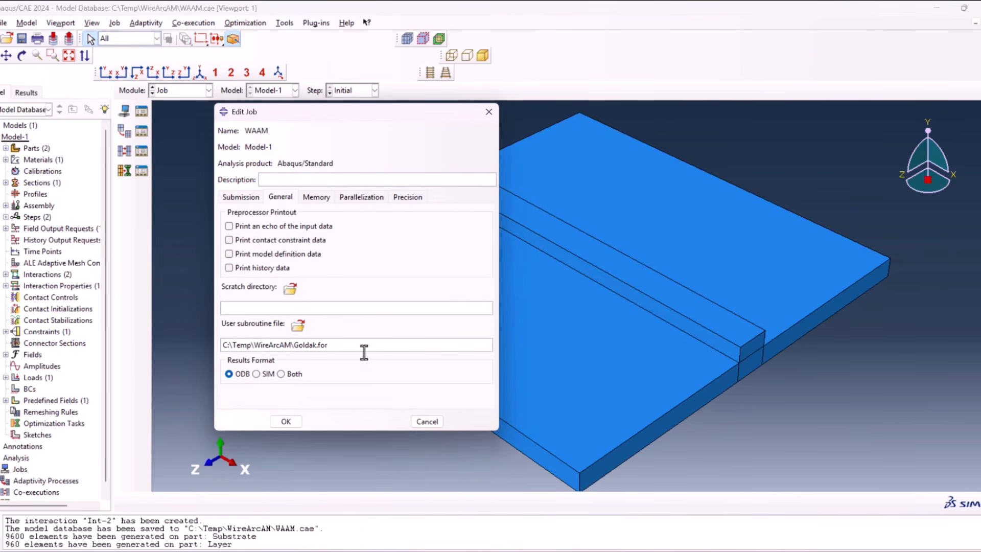
# - Enable multiple processors for the WAAM job, set the count to 8, and accept the job settings
pyautogui.click(359, 197)
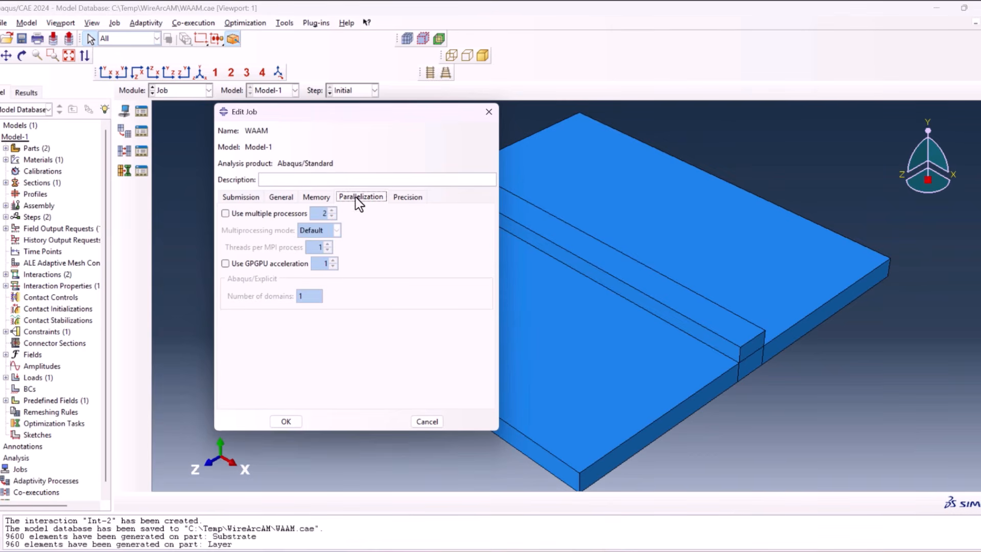
pyautogui.click(272, 214)
pyautogui.click(332, 210)
pyautogui.click(332, 210)
pyautogui.click(332, 210)
pyautogui.click(332, 210)
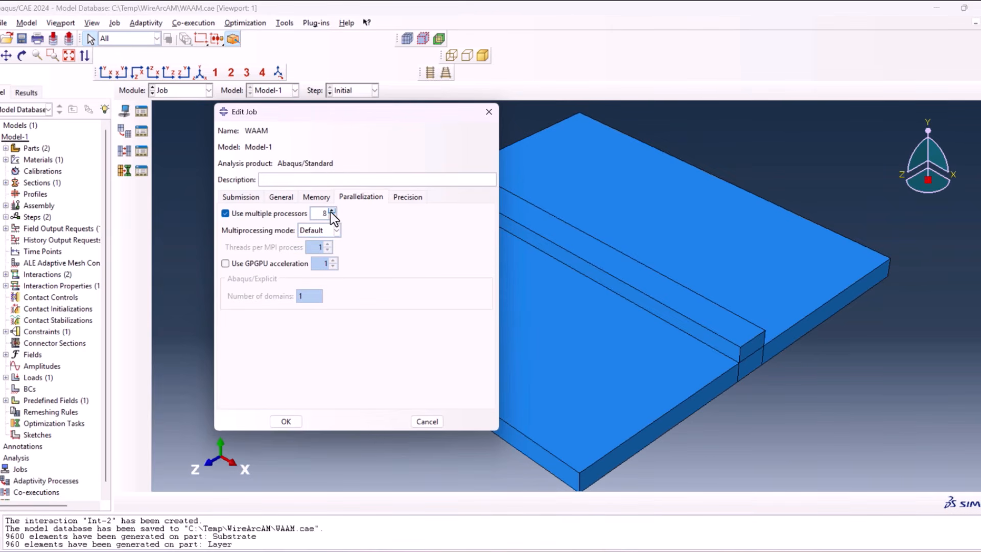
pyautogui.click(244, 198)
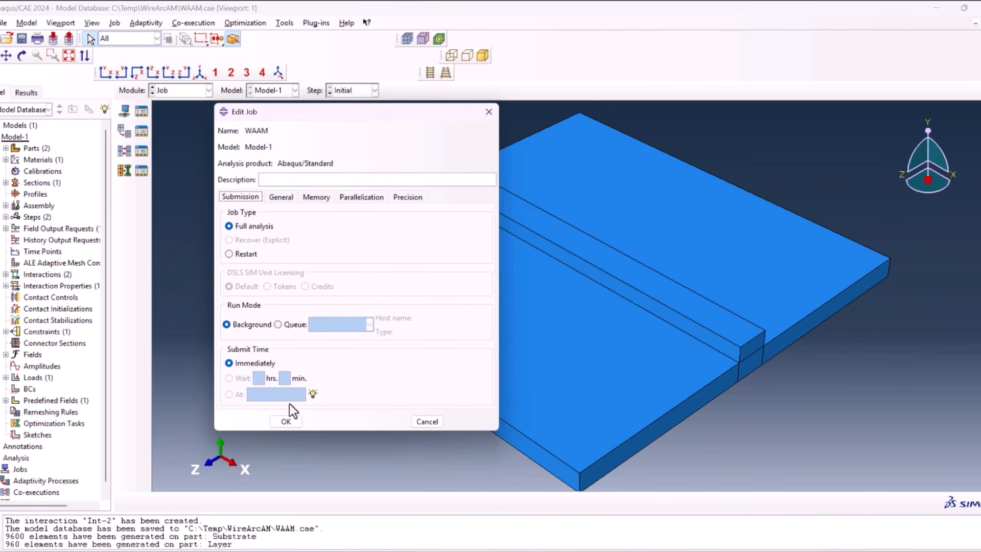
pyautogui.click(287, 421)
# - Submit the WAAM job for analysis, continuing without history output for Step-1
pyautogui.click(141, 110)
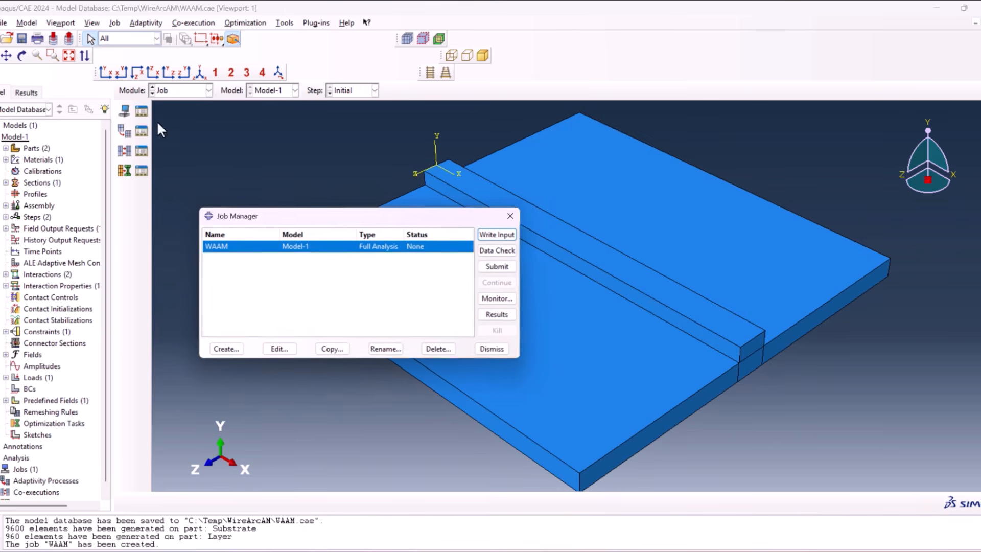
pyautogui.click(495, 265)
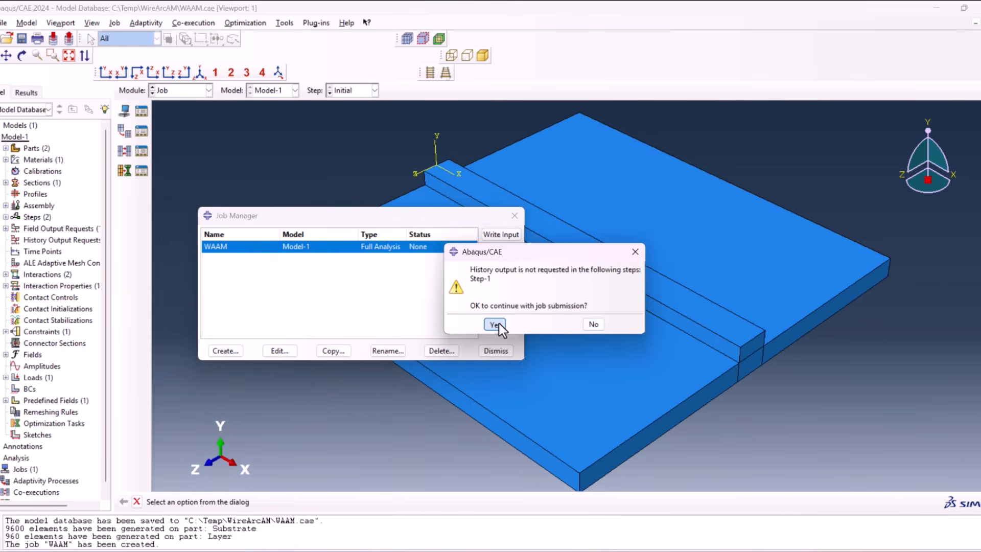
pyautogui.click(495, 324)
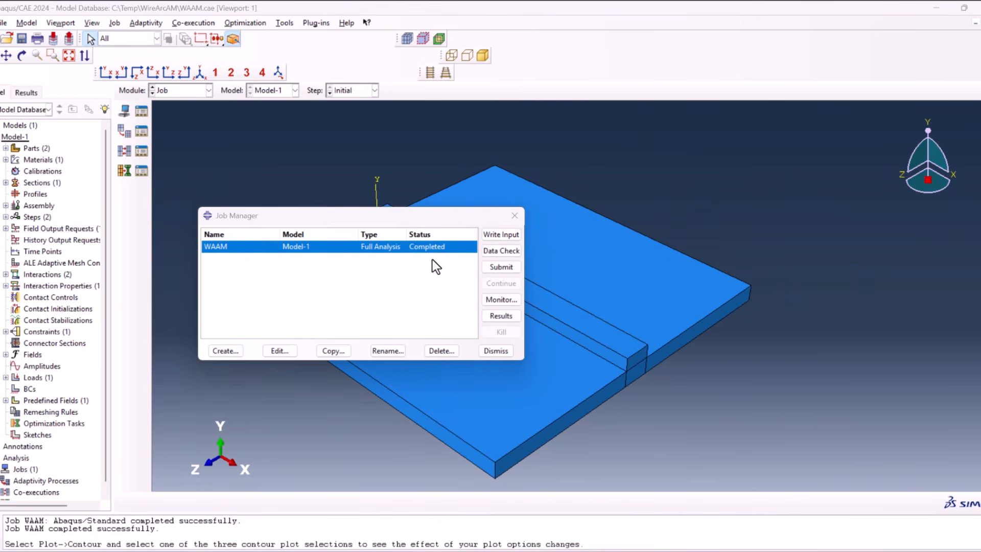
# - Open the WAAM job's results, plot the NT11 temperature contours, and display frame 203 of Step-1
pyautogui.click(499, 316)
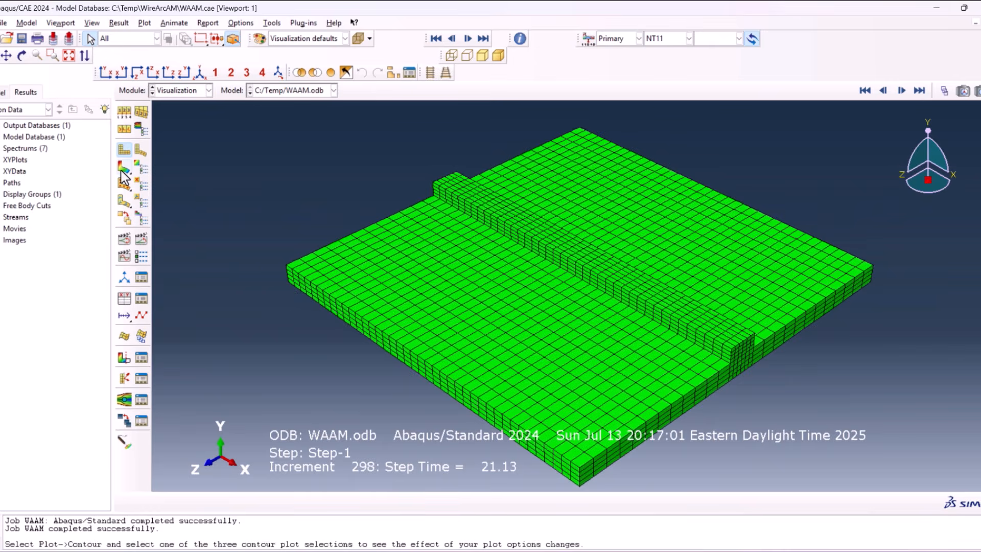
pyautogui.click(123, 168)
pyautogui.click(944, 92)
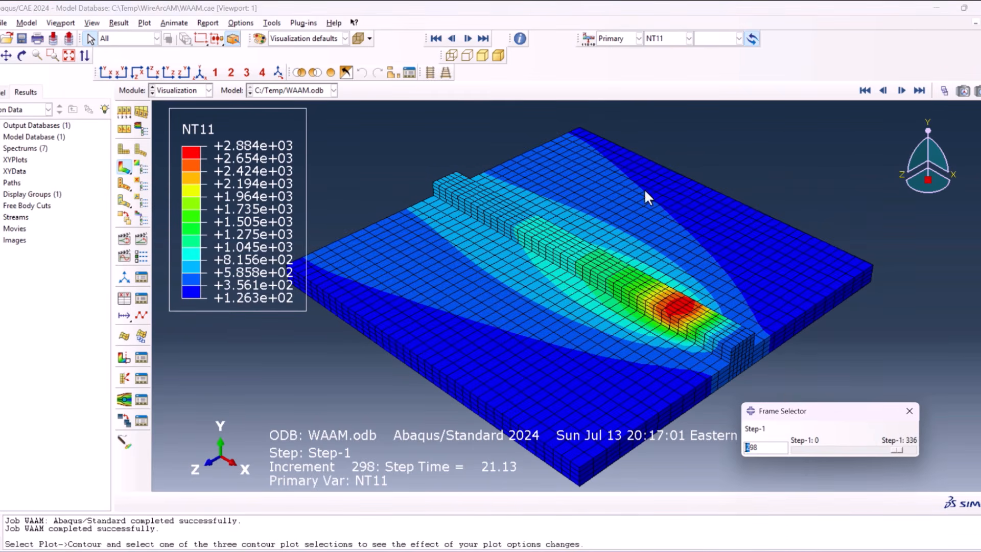
pyautogui.moveTo(896, 451); pyautogui.dragTo(871, 452)
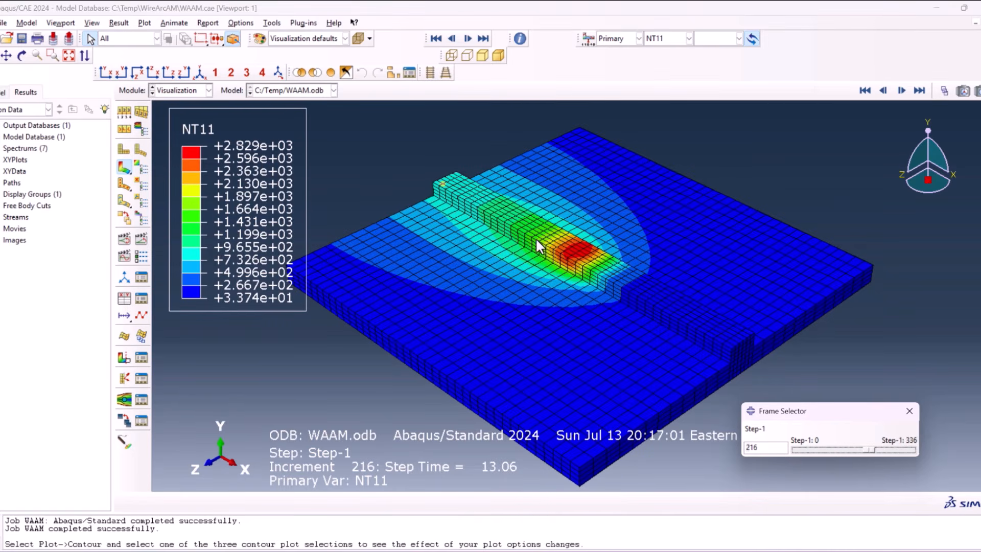
pyautogui.moveTo(870, 451)
pyautogui.mouseDown()
pyautogui.moveTo(912, 451)
pyautogui.moveTo(792, 435)
pyautogui.moveTo(866, 450)
pyautogui.mouseUp()
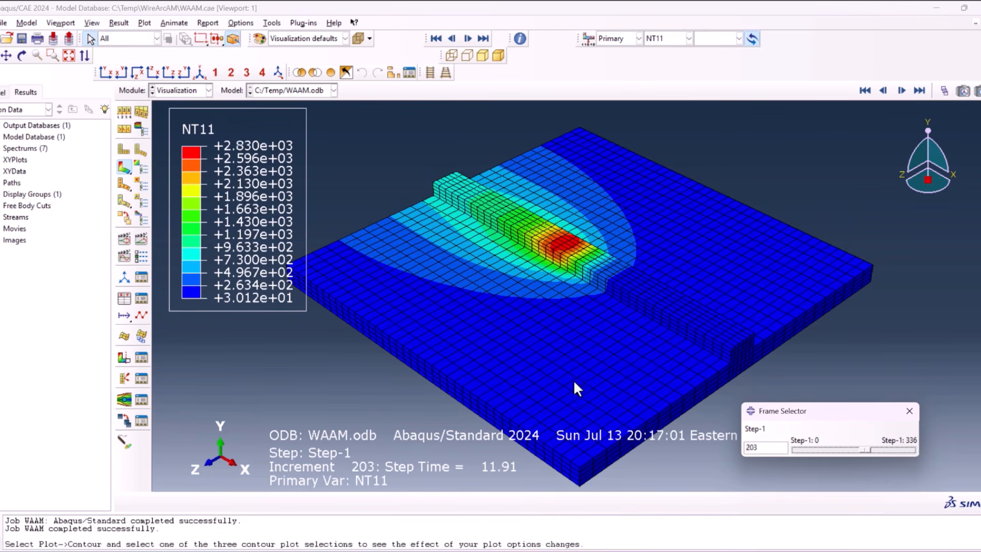
# - Set the contour plot's maximum limit to a specified value of 2500
pyautogui.click(141, 166)
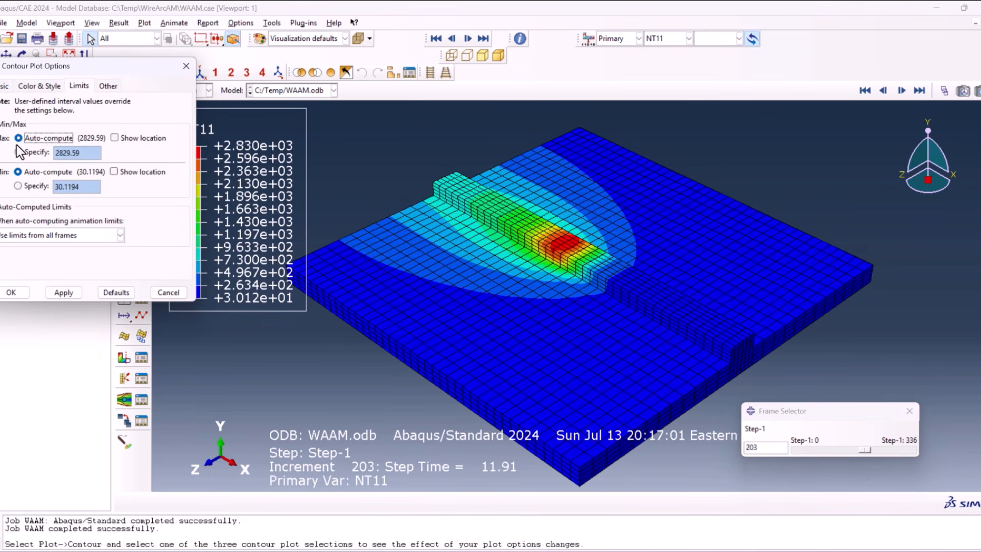
pyautogui.click(30, 151)
pyautogui.click(71, 291)
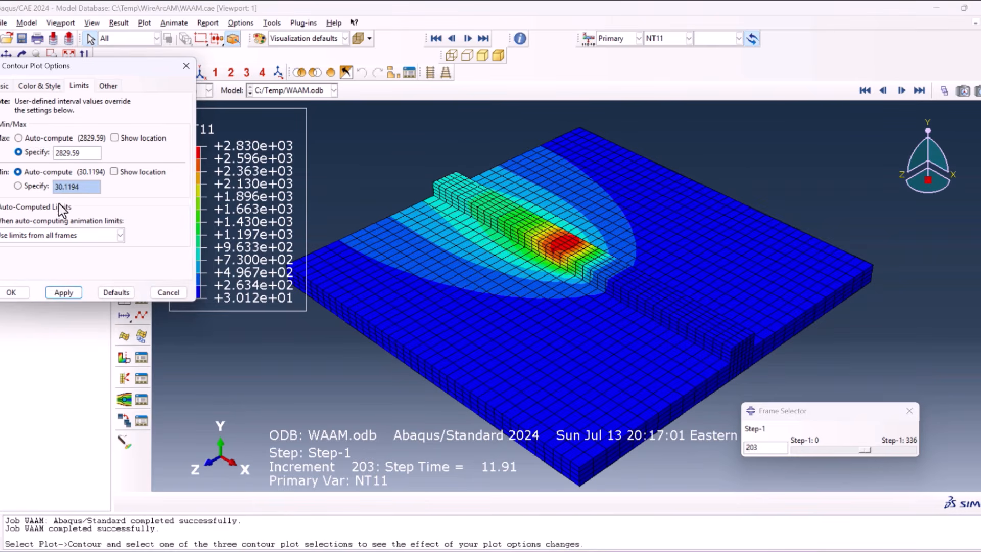
pyautogui.doubleClick(69, 153)
pyautogui.write('2500')
pyautogui.click(71, 292)
pyautogui.click(12, 292)
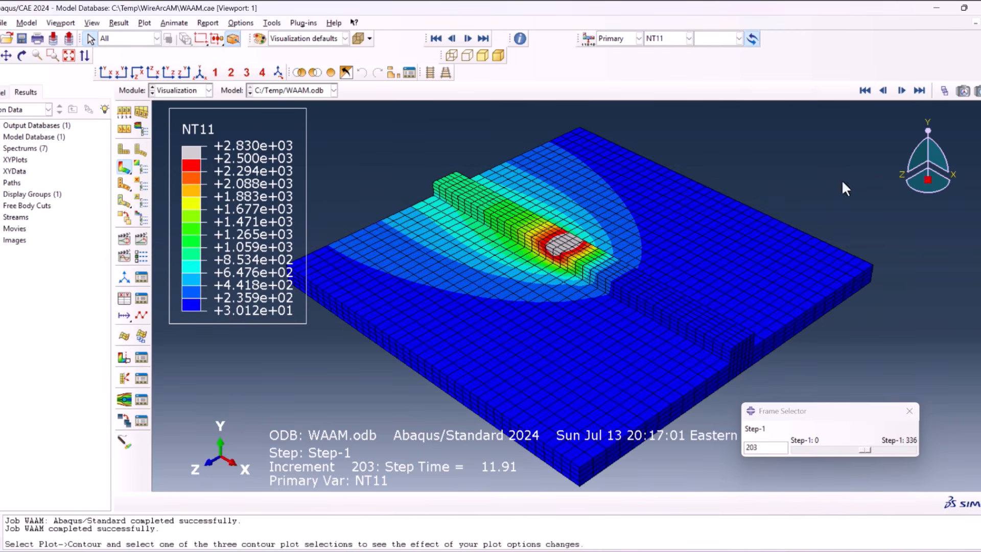
# - Review the moving heat source at frame 18 and in the time-history animation, ending on frame 223 without the frame selector
pyautogui.moveTo(866, 449); pyautogui.dragTo(803, 450)
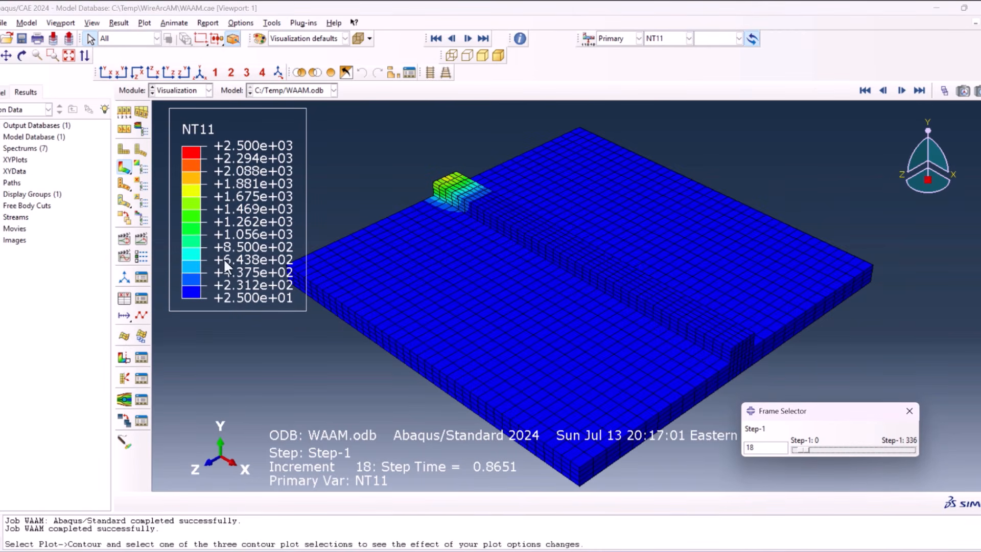
pyautogui.click(140, 239)
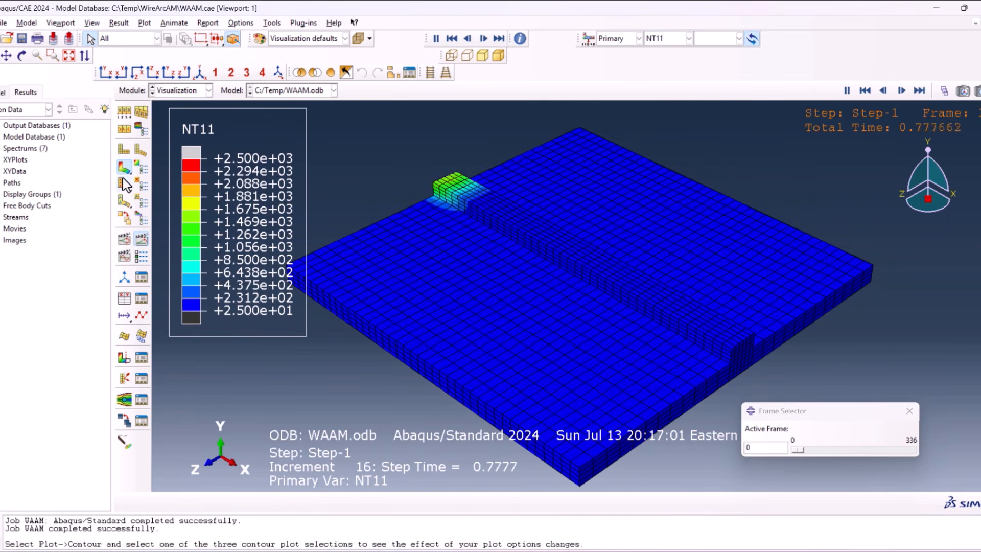
pyautogui.click(142, 237)
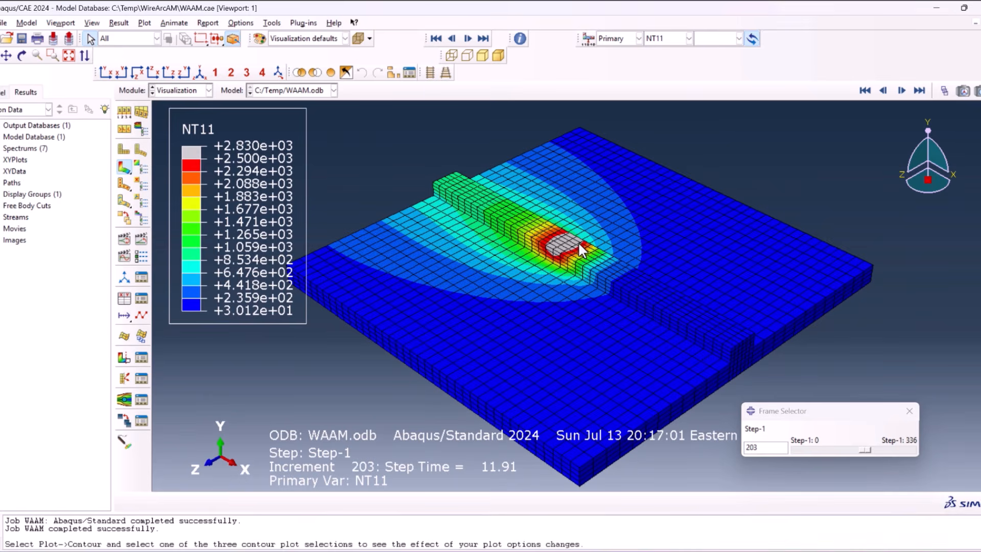
pyautogui.moveTo(864, 446)
pyautogui.mouseDown()
pyautogui.moveTo(905, 446)
pyautogui.moveTo(875, 448)
pyautogui.mouseUp()
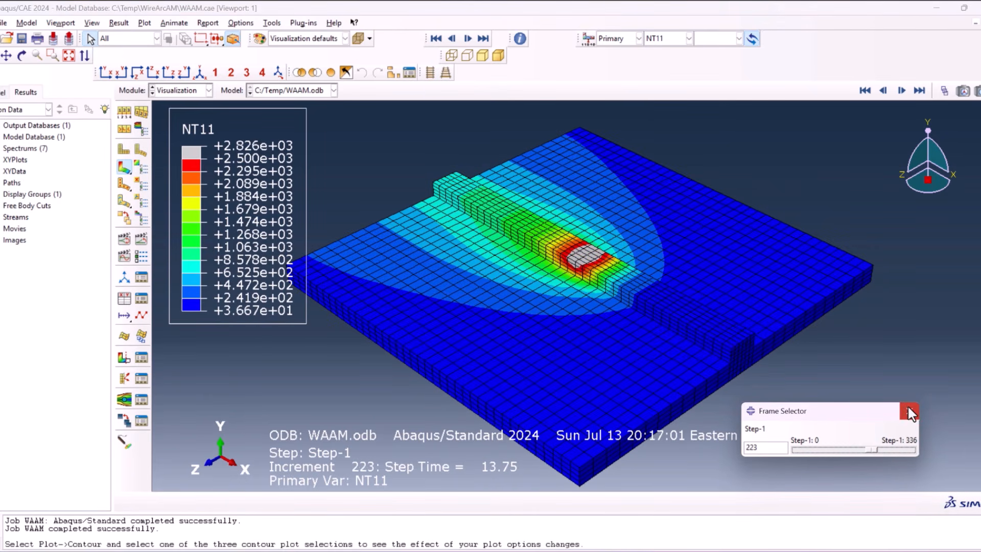
pyautogui.click(909, 412)
# - Create XY data from ODB field output, using the unique nodal variable NT11: Nodal temperature
pyautogui.click(125, 299)
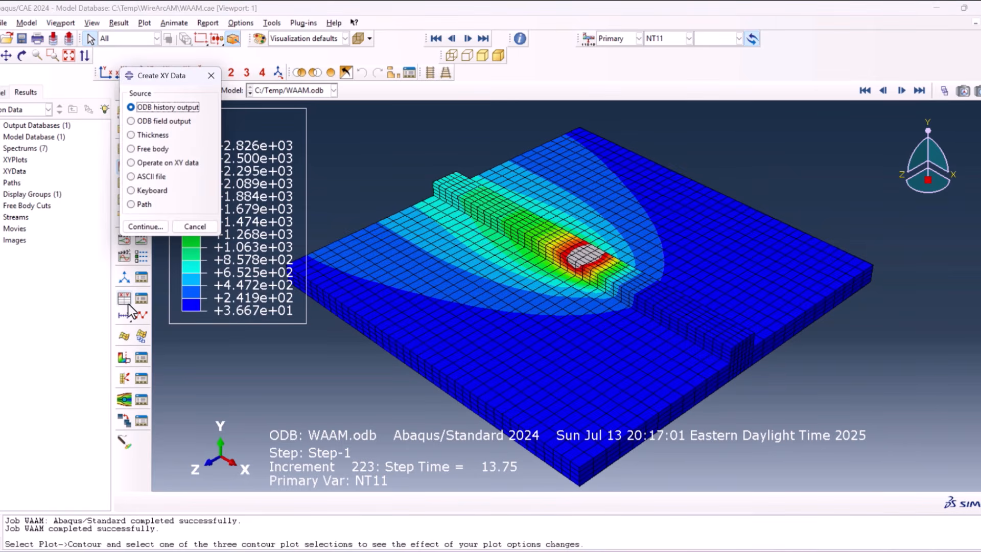
pyautogui.click(178, 122)
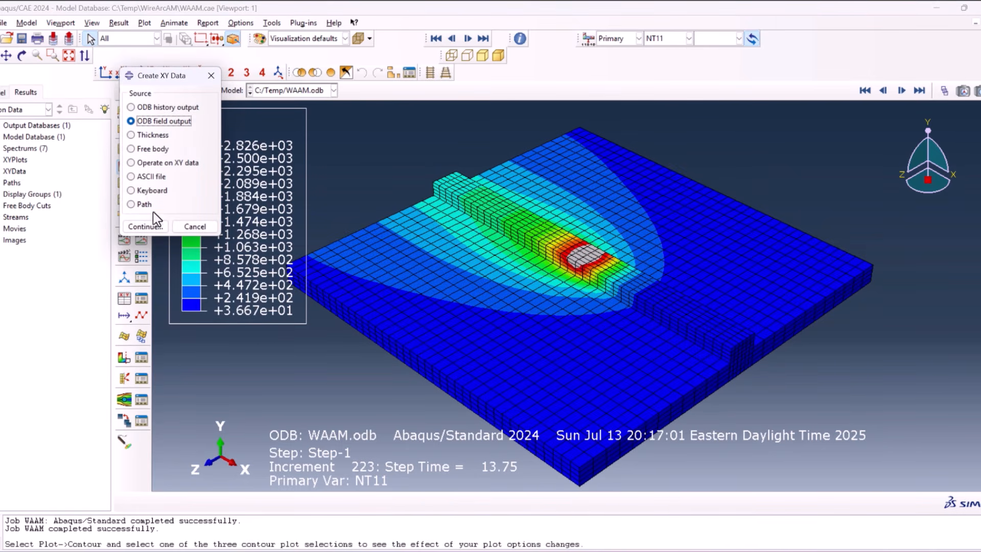
pyautogui.click(147, 227)
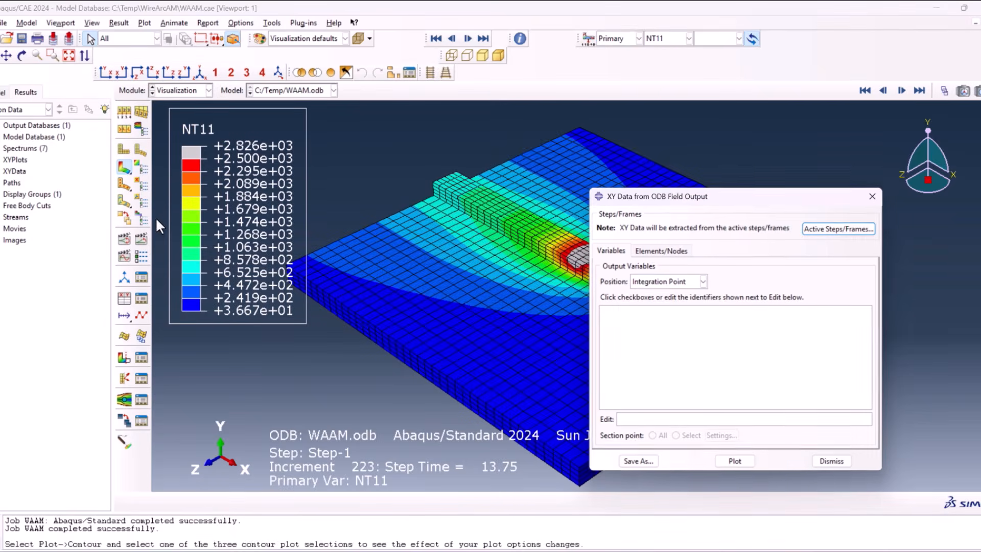
pyautogui.click(664, 281)
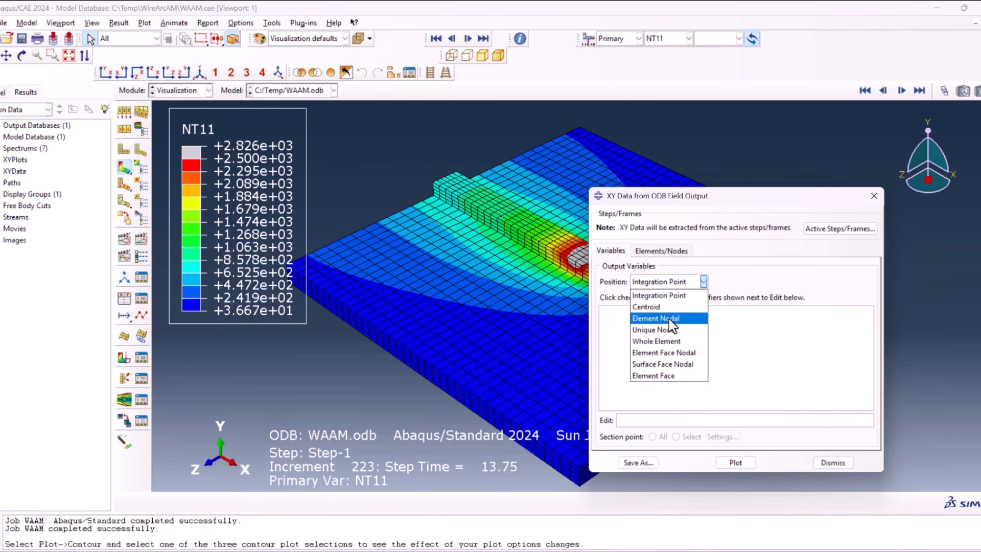
pyautogui.click(667, 333)
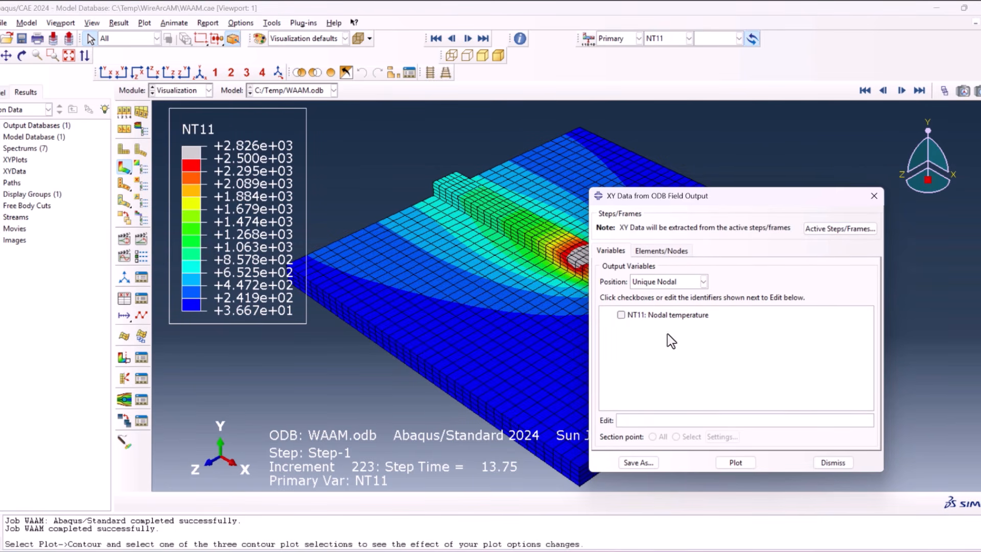
pyautogui.click(621, 316)
# - Pick six nodes around the melt pool on the bead and substrate and plot their temperature histories, keeping the curves unobstructed
pyautogui.click(657, 252)
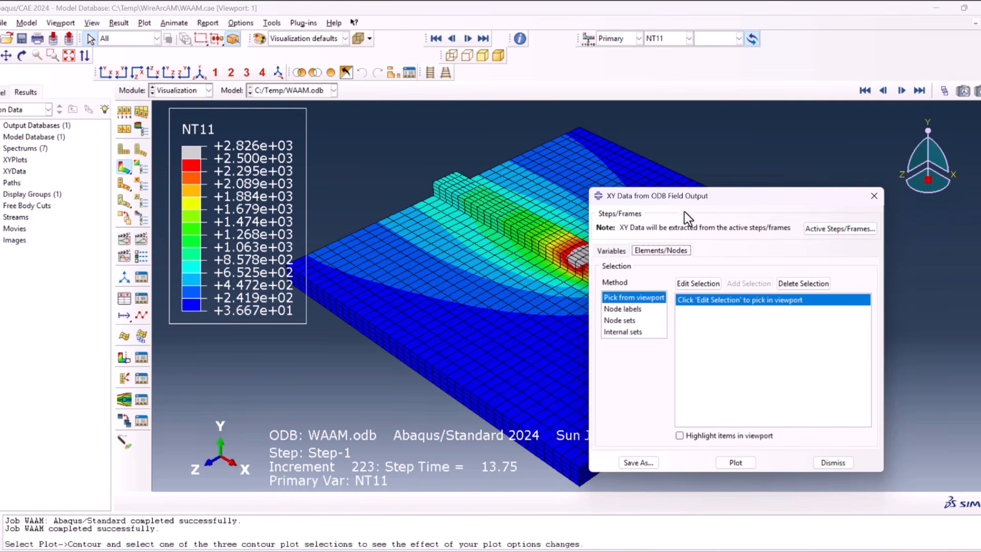
pyautogui.moveTo(702, 200); pyautogui.dragTo(851, 201)
pyautogui.click(848, 283)
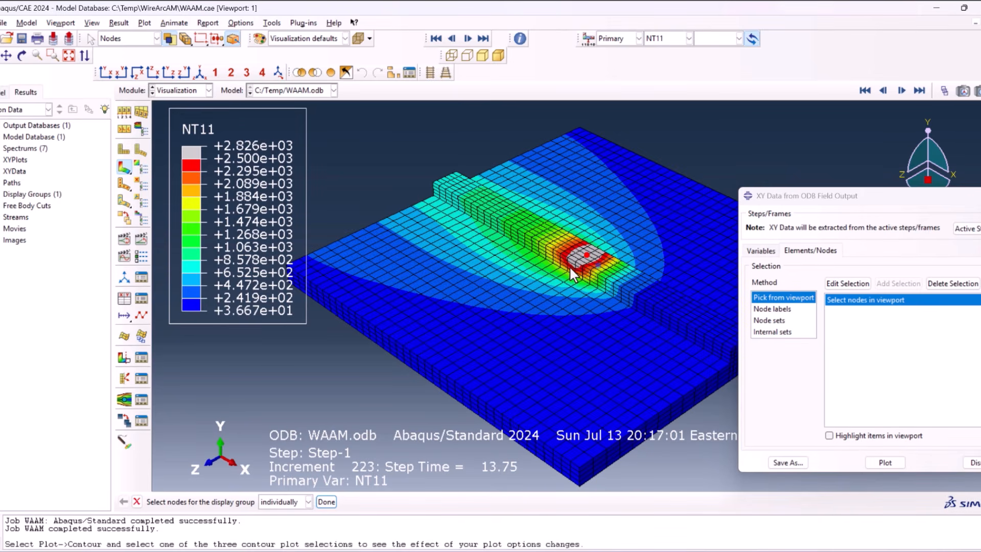
pyautogui.scroll(5, 571, 270)
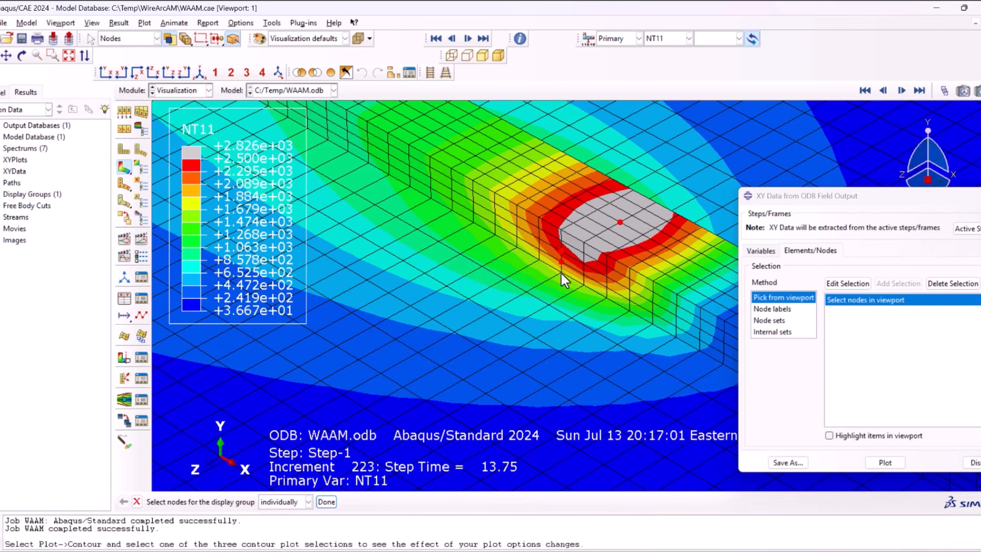
pyautogui.click(562, 272)
pyautogui.click(562, 229)
pyautogui.scroll(3, 533, 263)
pyautogui.scroll(-6, 532, 262)
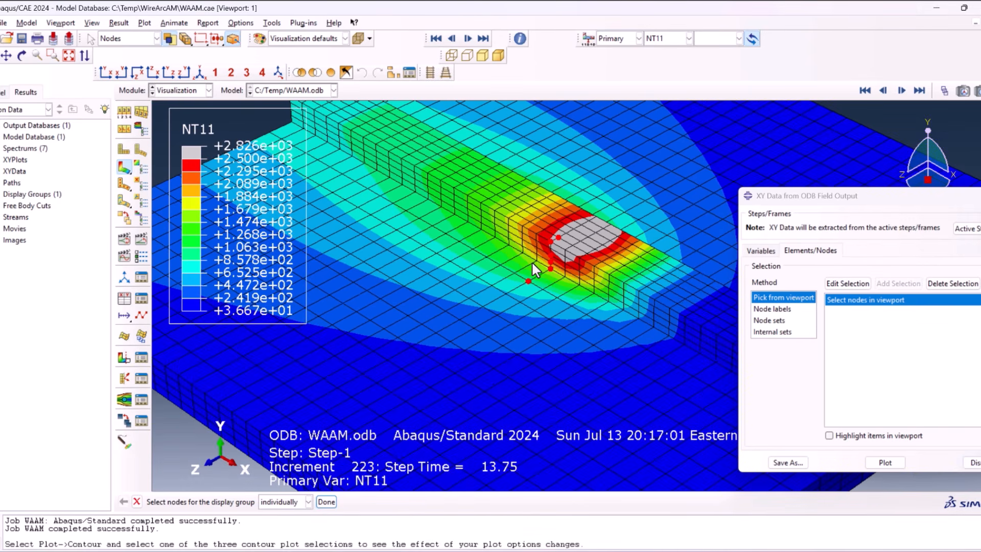
pyautogui.click(884, 462)
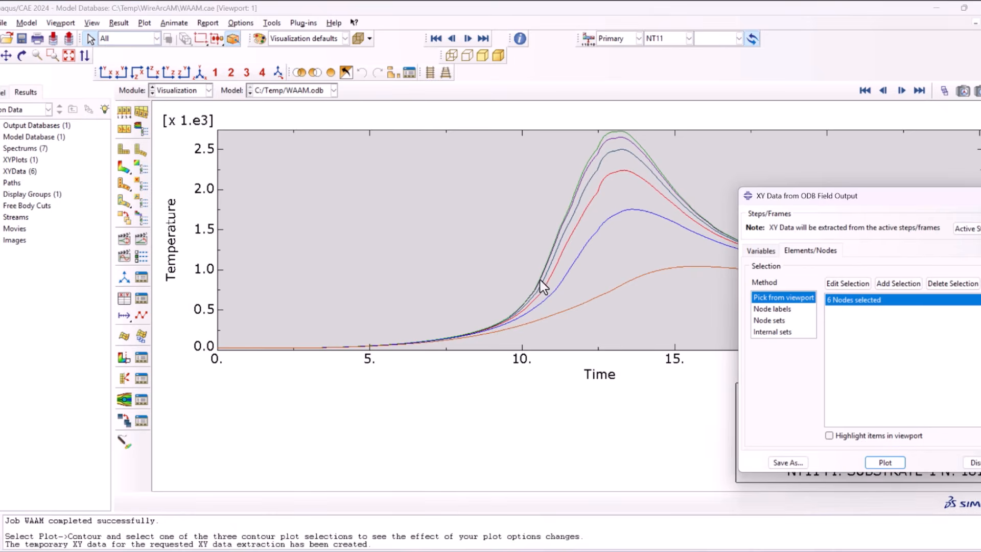
pyautogui.scroll(-2, 320, 268)
pyautogui.click(318, 268)
pyautogui.scroll(1, 312, 271)
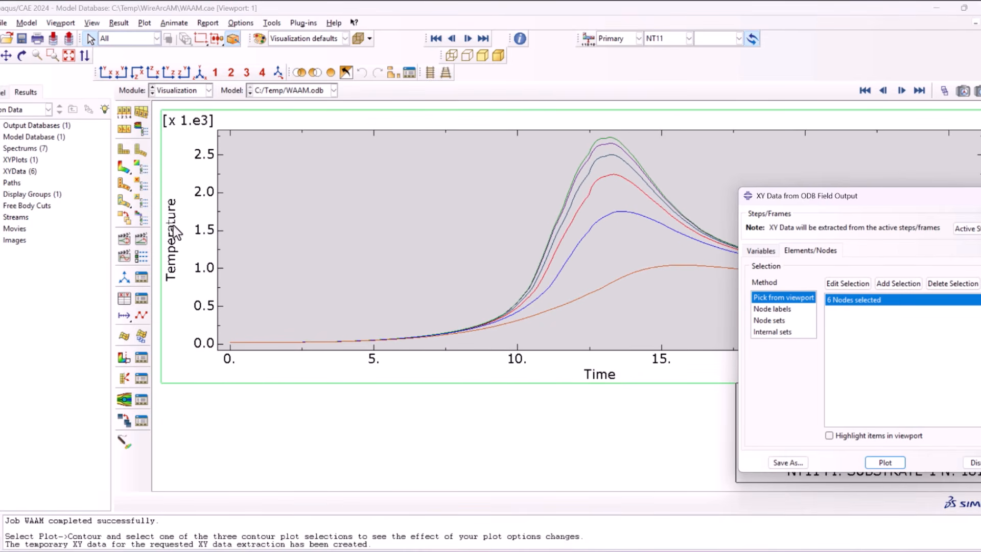
pyautogui.moveTo(826, 197); pyautogui.dragTo(798, 469)
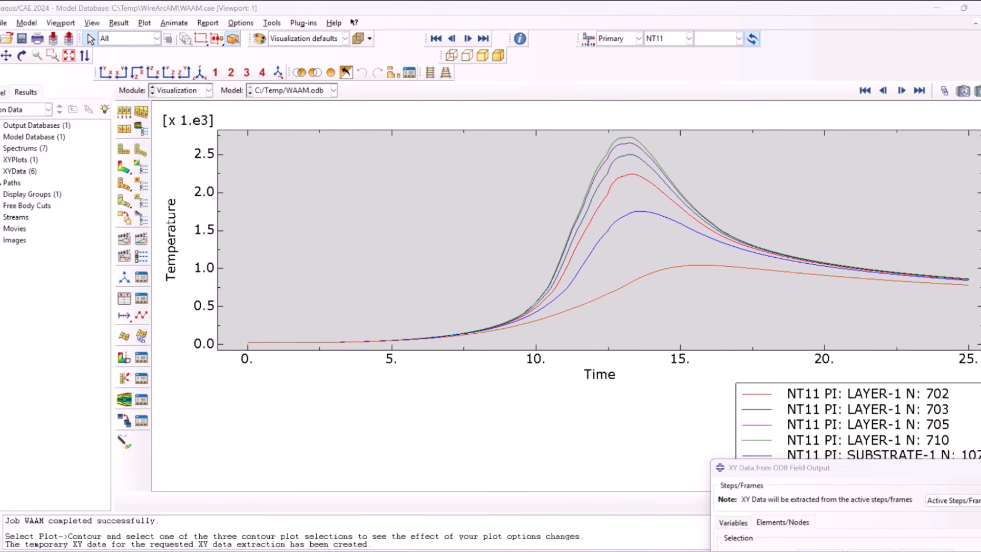
# - Open the XY data for LAYER-1 node 702 for editing and copy all its time and temperature values
pyautogui.click(0, 171)
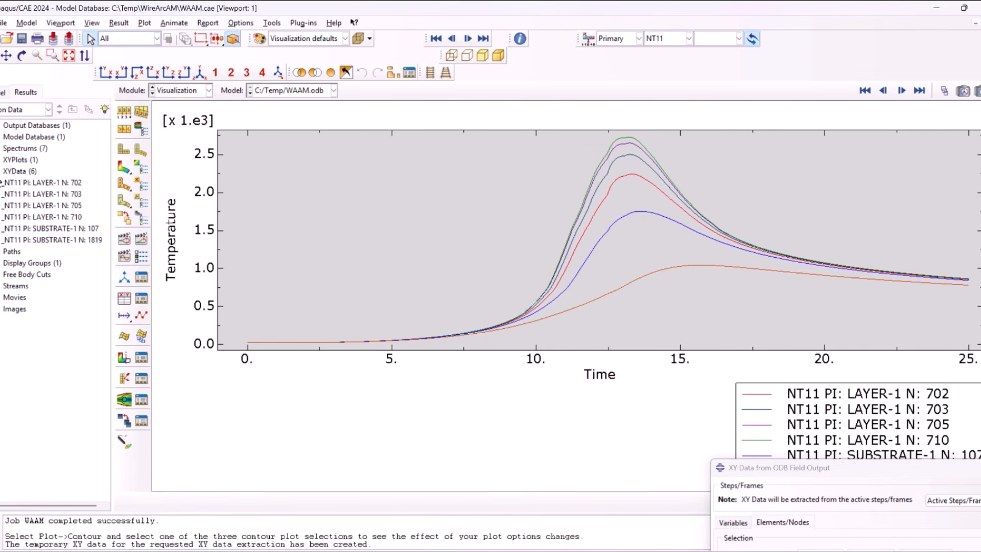
pyautogui.rightClick(18, 182)
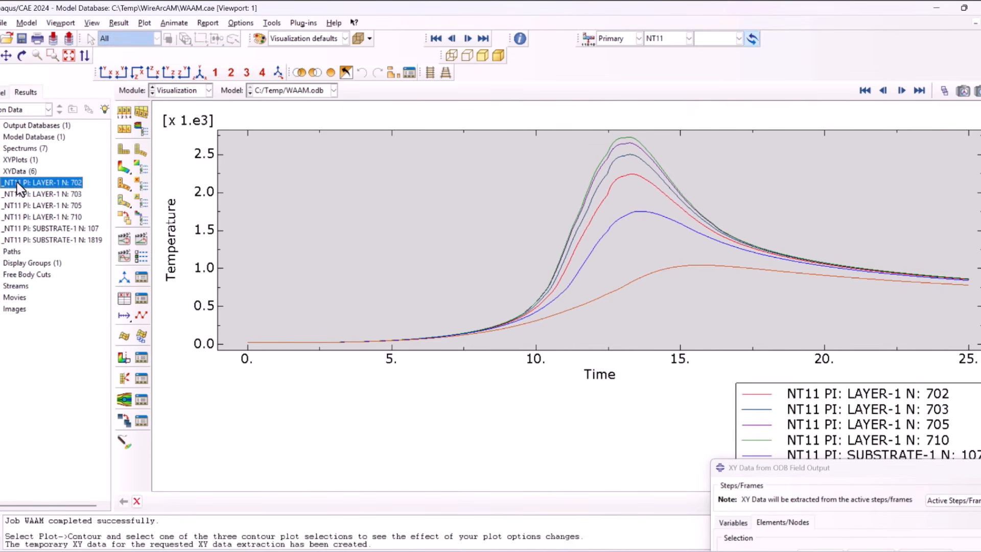
pyautogui.click(40, 214)
pyautogui.moveTo(191, 176)
pyautogui.mouseDown()
pyautogui.moveTo(263, 327)
pyautogui.moveTo(198, 160)
pyautogui.mouseUp()
pyautogui.click(201, 170)
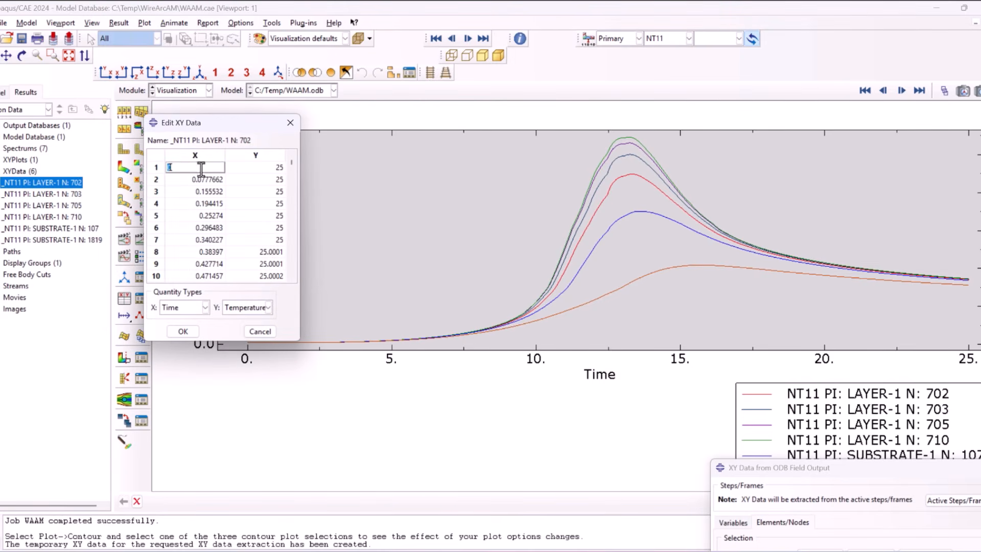
pyautogui.moveTo(293, 161); pyautogui.dragTo(286, 275)
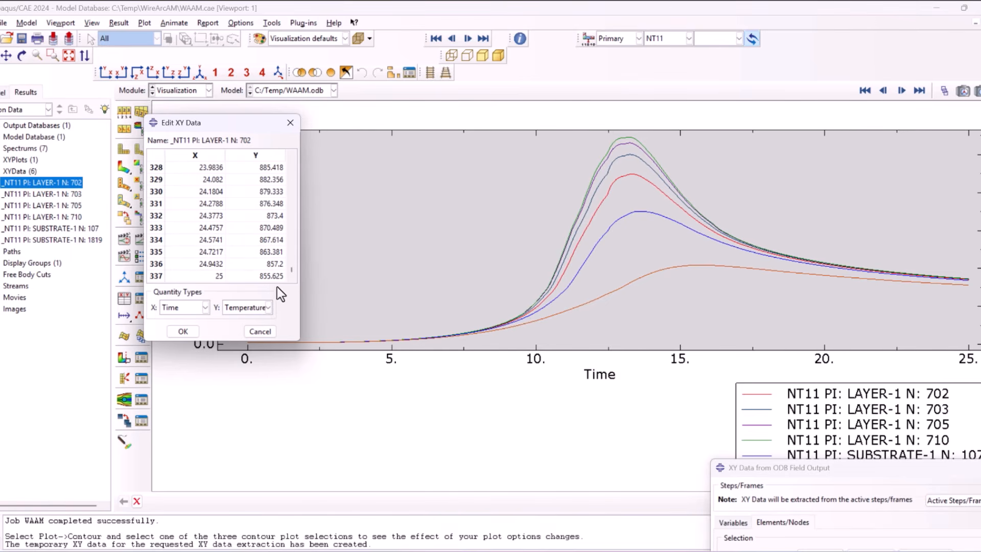
pyautogui.keyDown('shift'); pyautogui.click(271, 276); pyautogui.keyUp('shift')
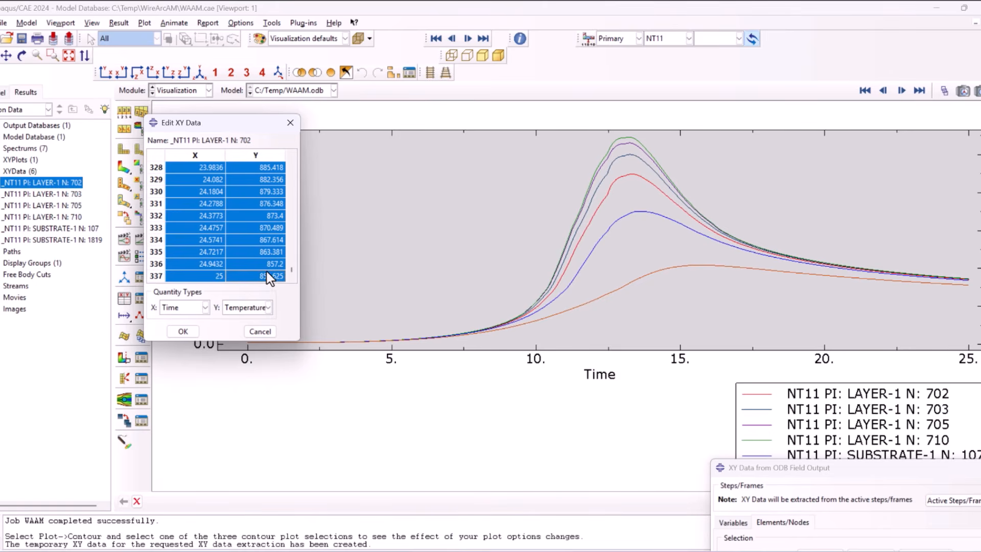
pyautogui.rightClick(256, 233)
pyautogui.click(273, 253)
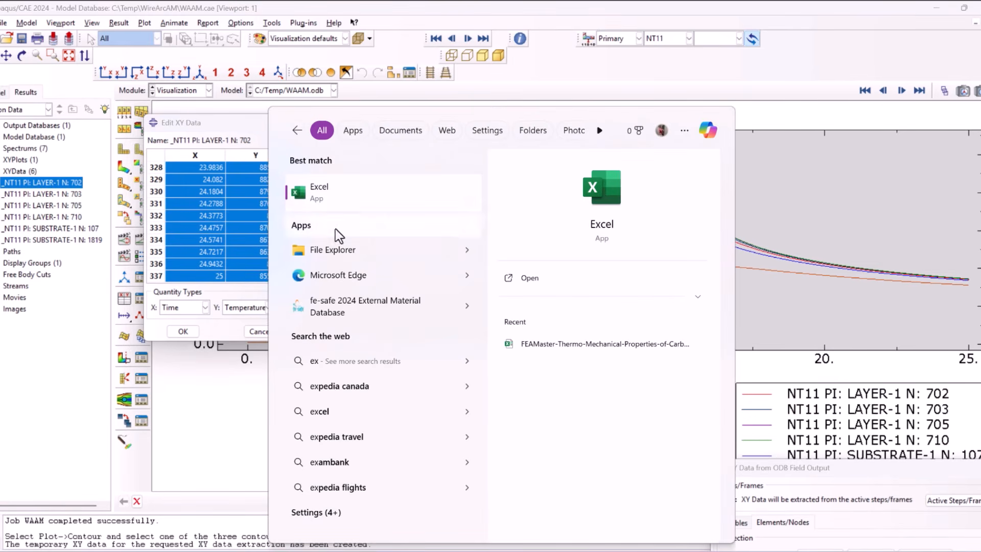
# - Open Excel and paste the copied time and temperature data into columns A and B from the first row
pyautogui.click(367, 205)
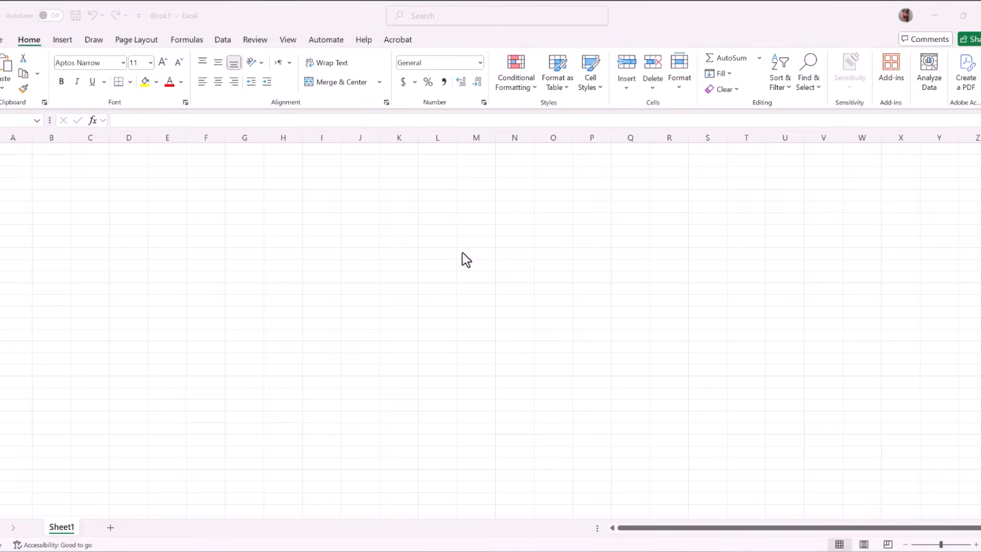
pyautogui.click(14, 151)
pyautogui.hotkey('ctrl', 'v')
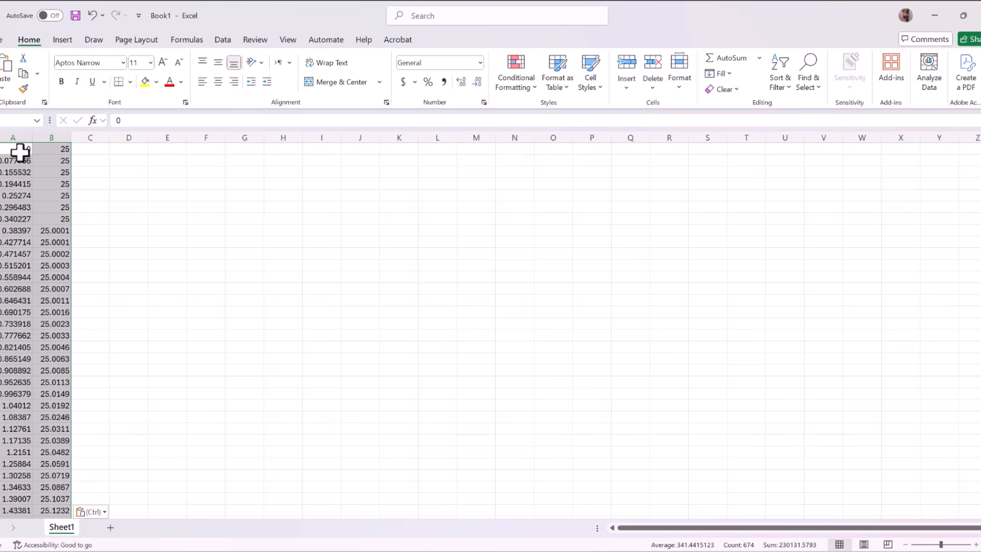
# - Insert a smooth-line scatter chart of columns A and B and place it beside the data
pyautogui.moveTo(18, 134); pyautogui.dragTo(48, 138)
pyautogui.click(62, 39)
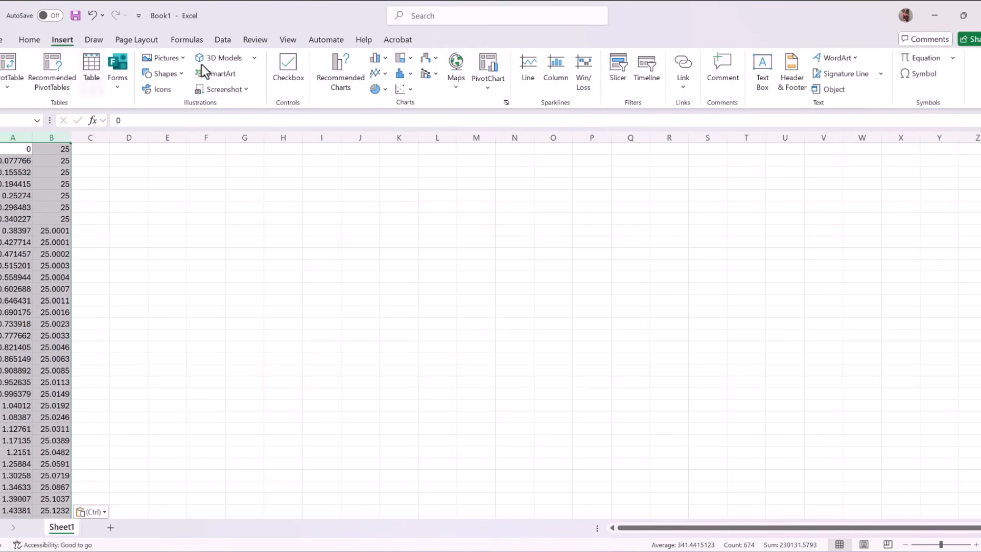
pyautogui.click(411, 89)
pyautogui.click(478, 134)
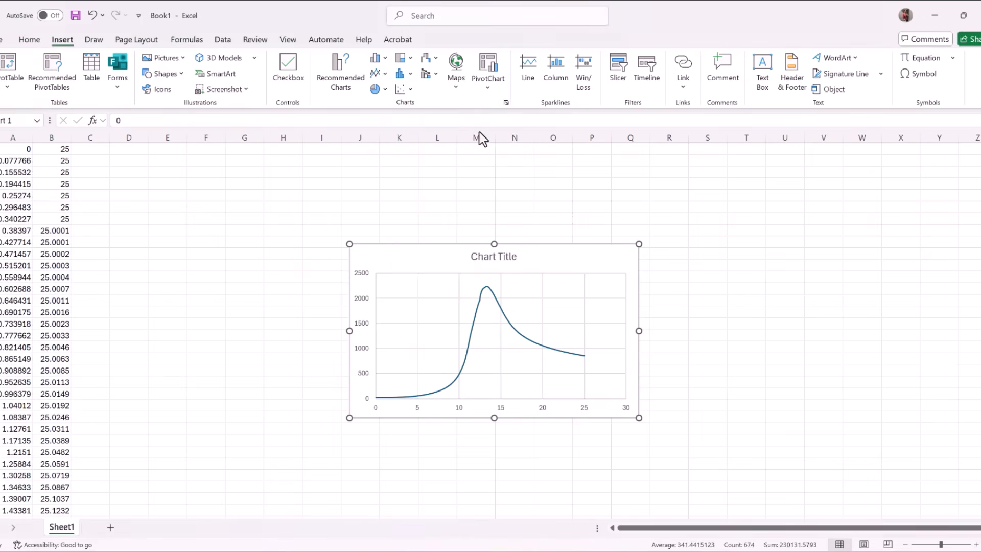
pyautogui.moveTo(519, 256); pyautogui.dragTo(321, 186)
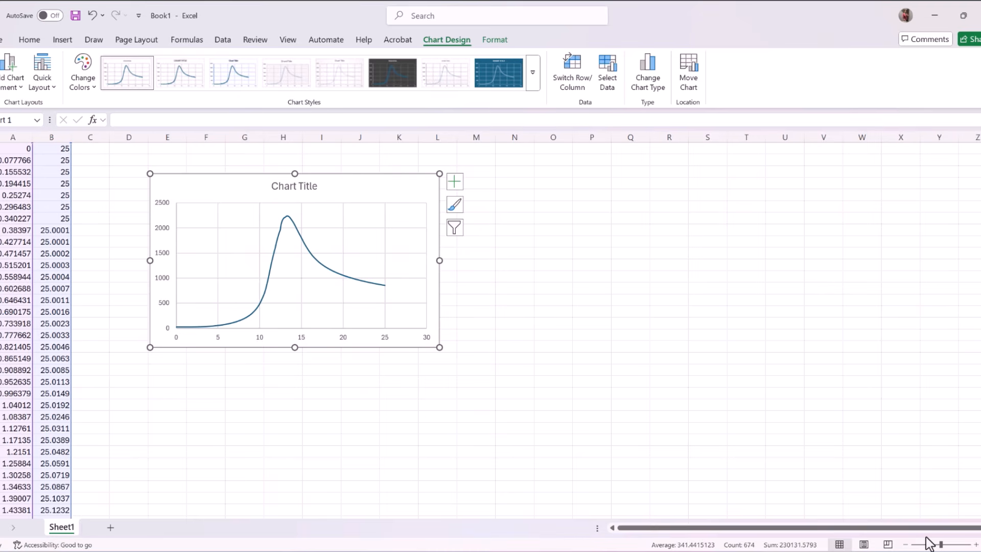
# - Switch back to Abaqus, close the XY data table, and display the NT11 contours on the whole model
pyautogui.click(782, 551)
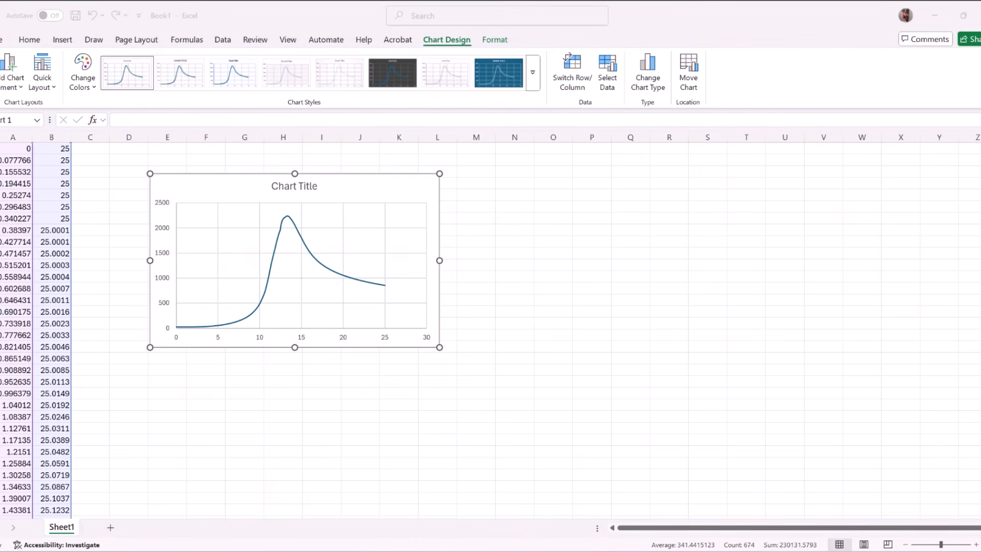
pyautogui.click(682, 500)
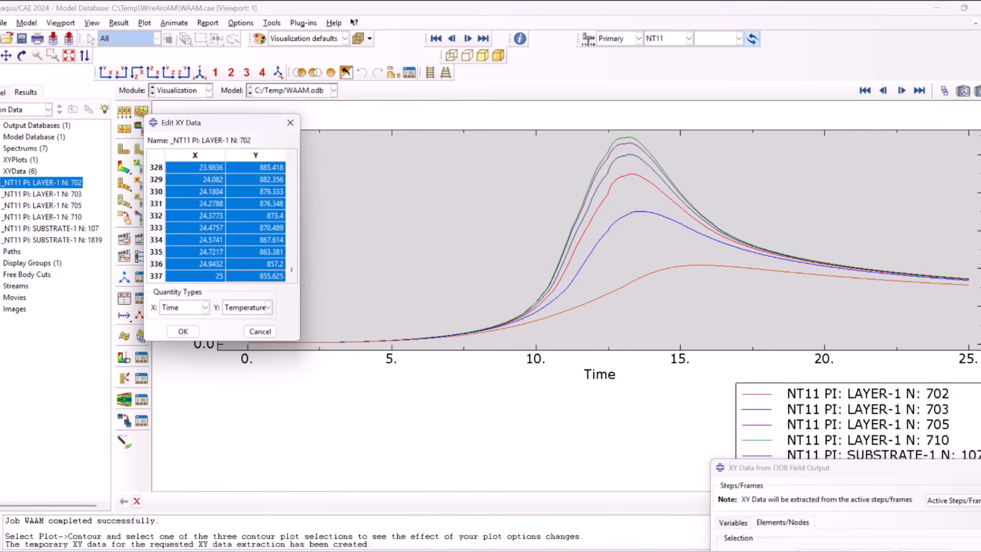
pyautogui.click(123, 167)
pyautogui.click(290, 123)
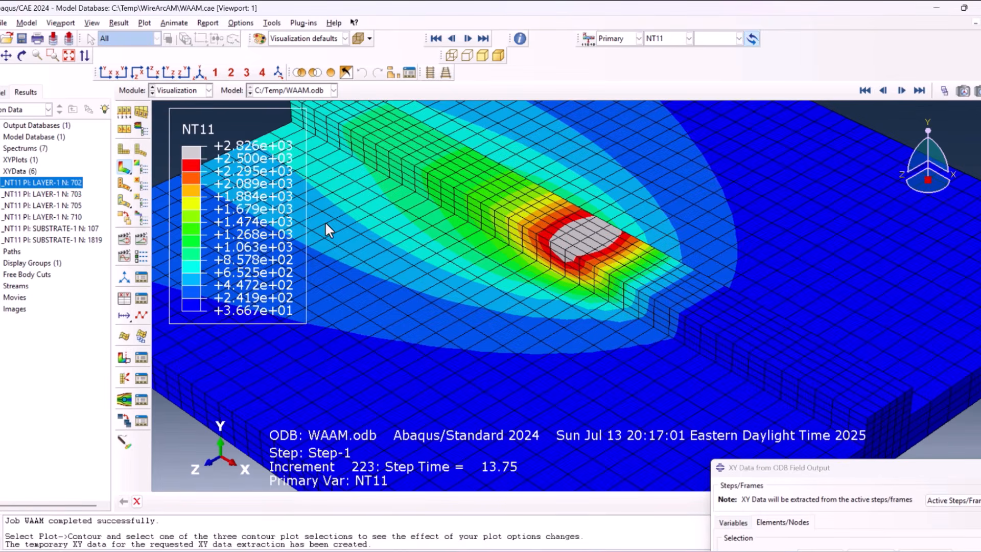
pyautogui.scroll(-10, 327, 224)
pyautogui.scroll(2, 705, 324)
pyautogui.scroll(-2, 752, 330)
pyautogui.scroll(3, 342, 202)
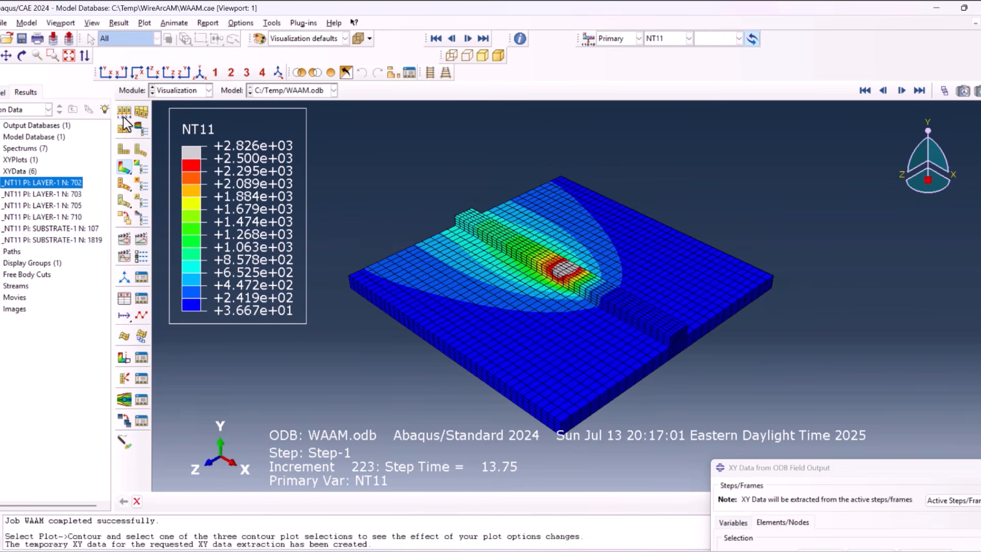
# - Set the common plot options to show only feature edges on the contour plot
pyautogui.click(123, 113)
pyautogui.click(119, 162)
pyautogui.click(64, 311)
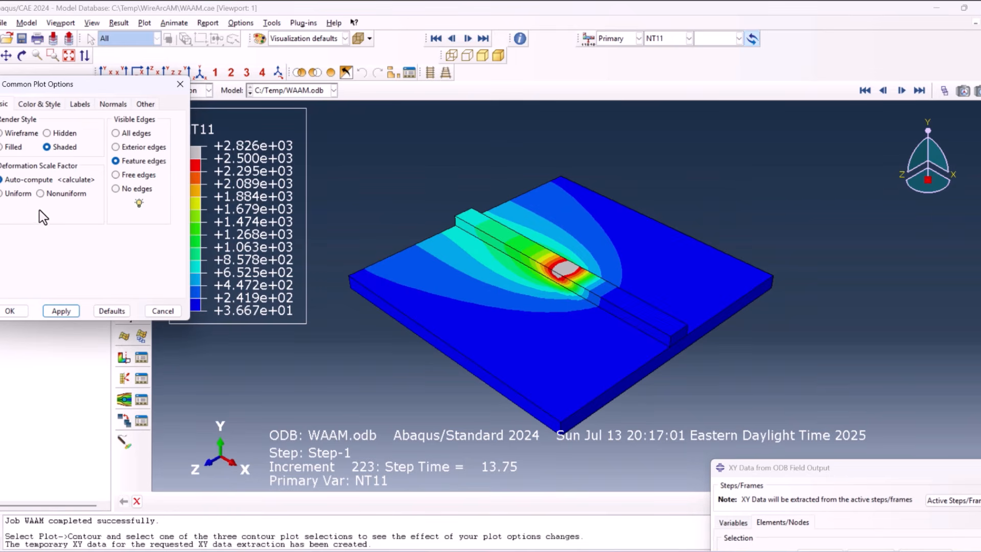
pyautogui.click(10, 310)
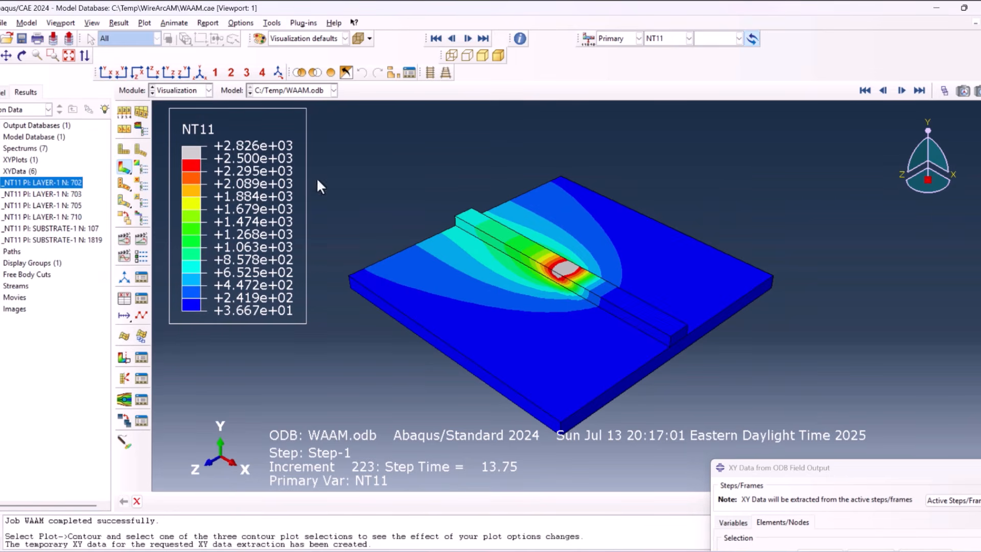
# - Display frame 205 of Step-1 and activate a view cut across the bead through the melt pool
pyautogui.click(941, 92)
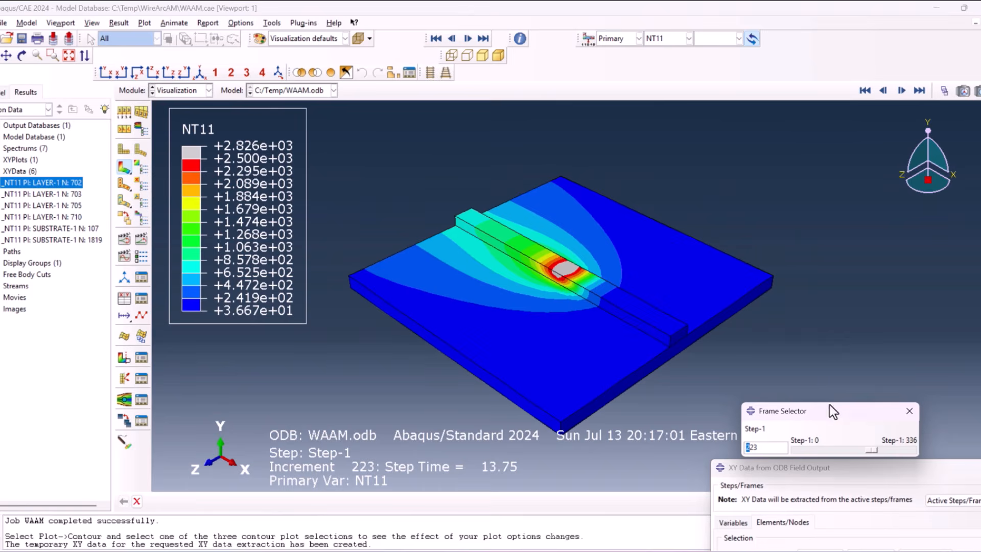
pyautogui.moveTo(872, 452)
pyautogui.mouseDown()
pyautogui.moveTo(815, 452)
pyautogui.moveTo(879, 448)
pyautogui.moveTo(867, 449)
pyautogui.mouseUp()
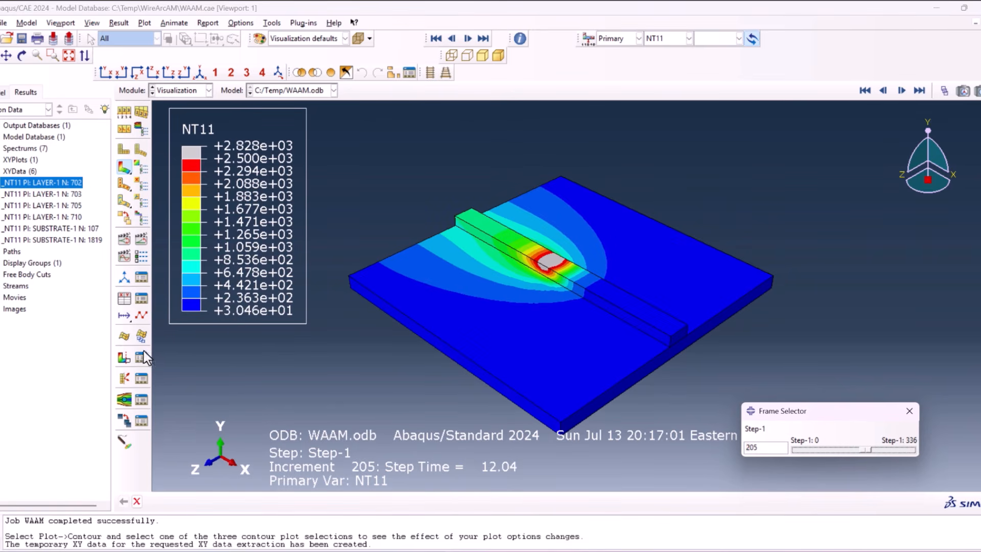
pyautogui.scroll(5, 562, 266)
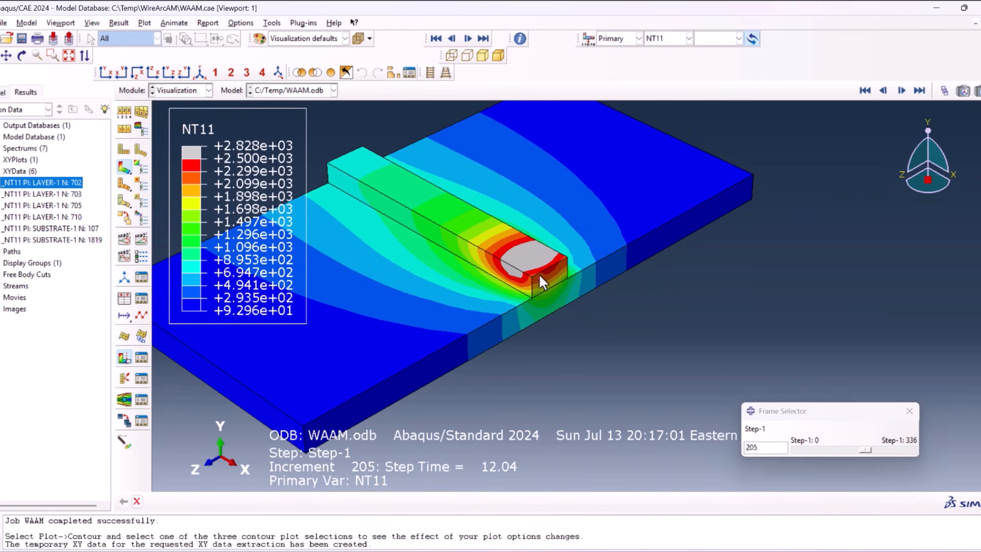
pyautogui.scroll(2, 554, 271)
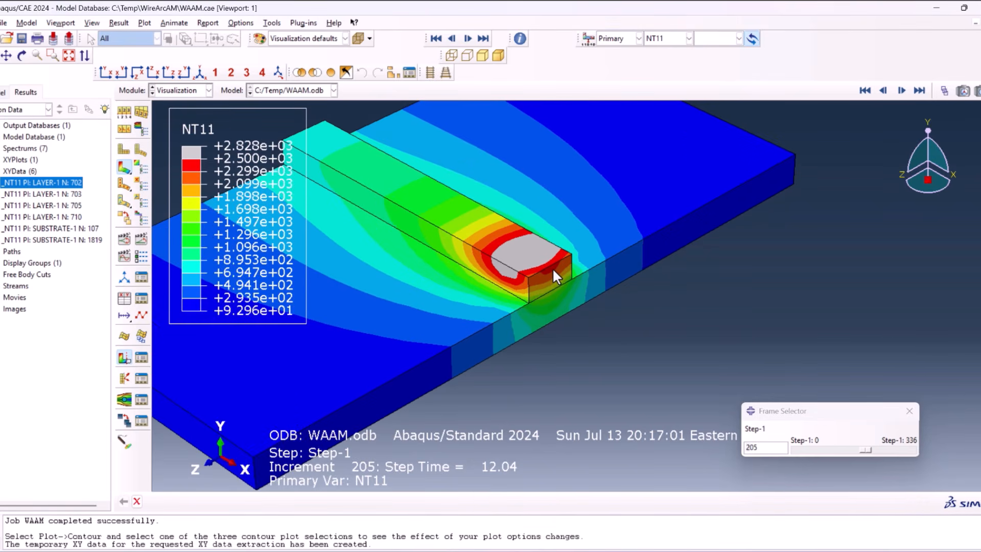
# - Start a Probe Values query on the NT11 field output and set it to probe nodes
pyautogui.click(519, 39)
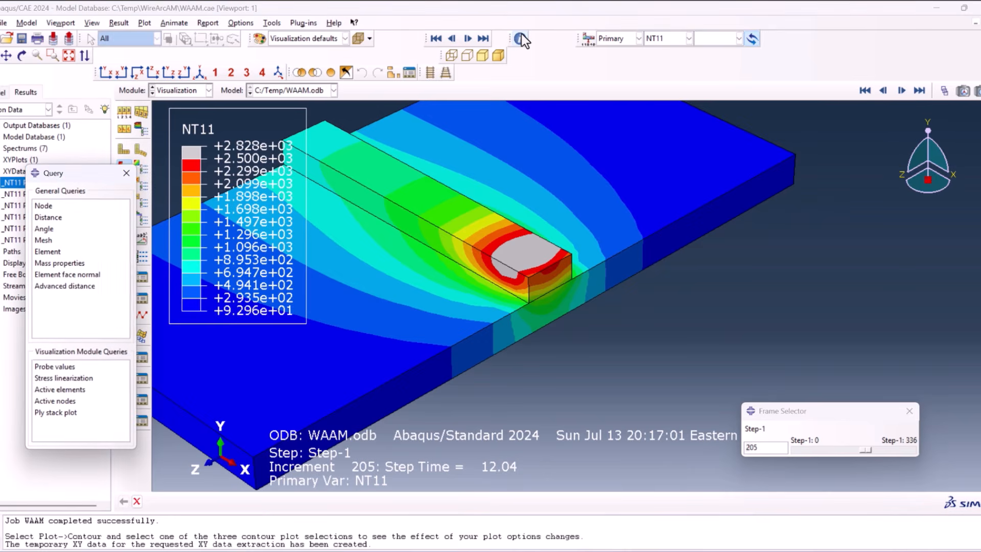
pyautogui.click(59, 366)
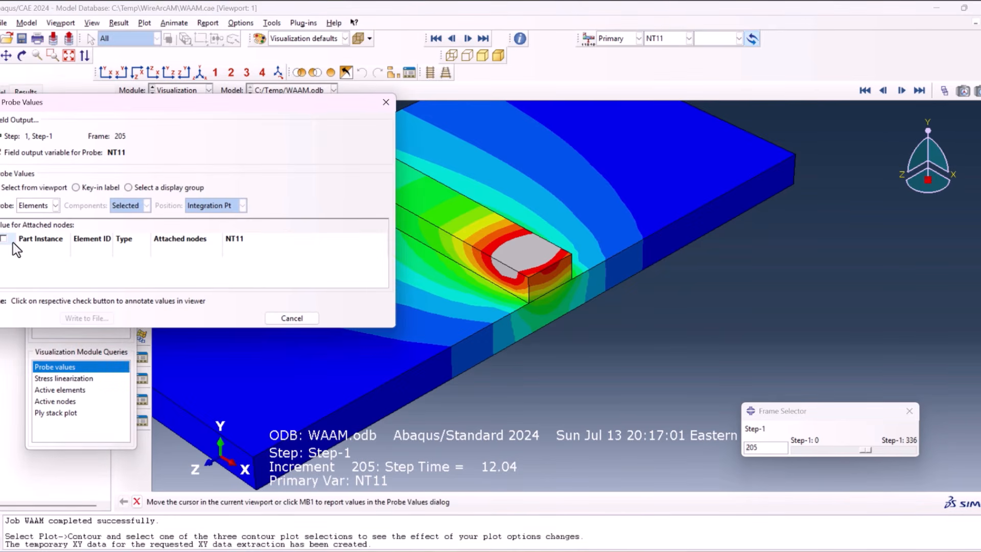
pyautogui.click(38, 208)
pyautogui.click(39, 218)
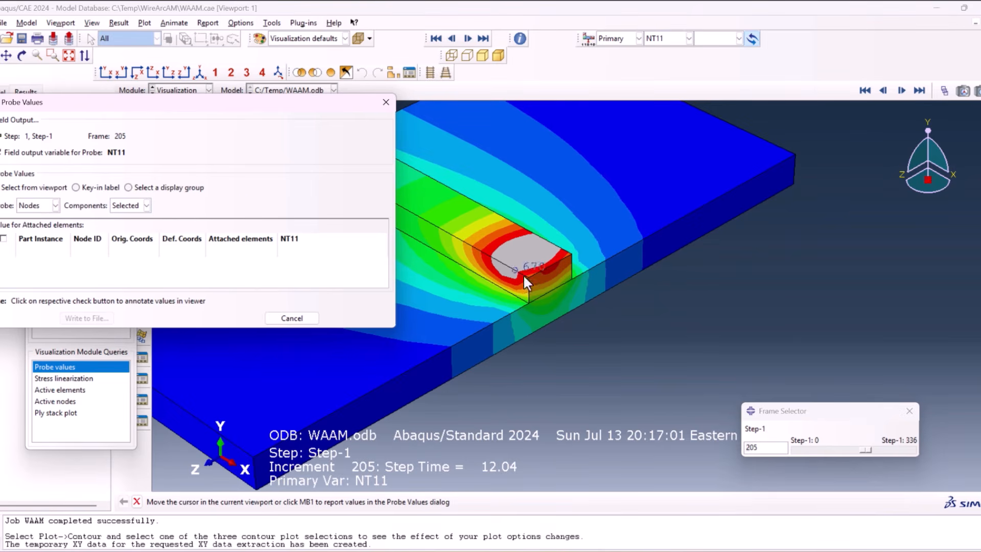
# - Probe NT11 at successive nodes from the melt pool's top surface down the cut face through the layer into the substrate
pyautogui.moveTo(549, 266)
pyautogui.scroll(2, 549, 267)
pyautogui.scroll(1, 548, 267)
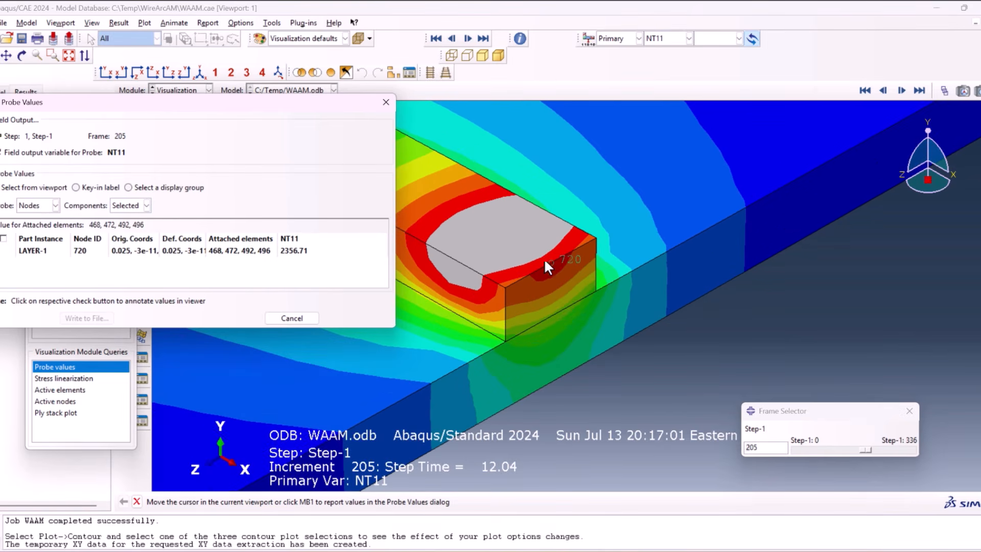
pyautogui.click(525, 247)
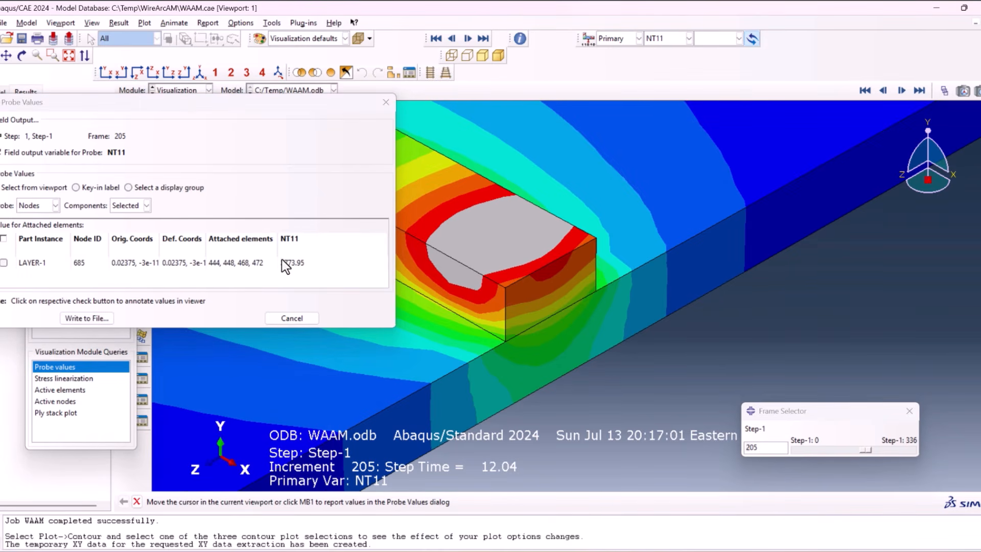
pyautogui.click(550, 272)
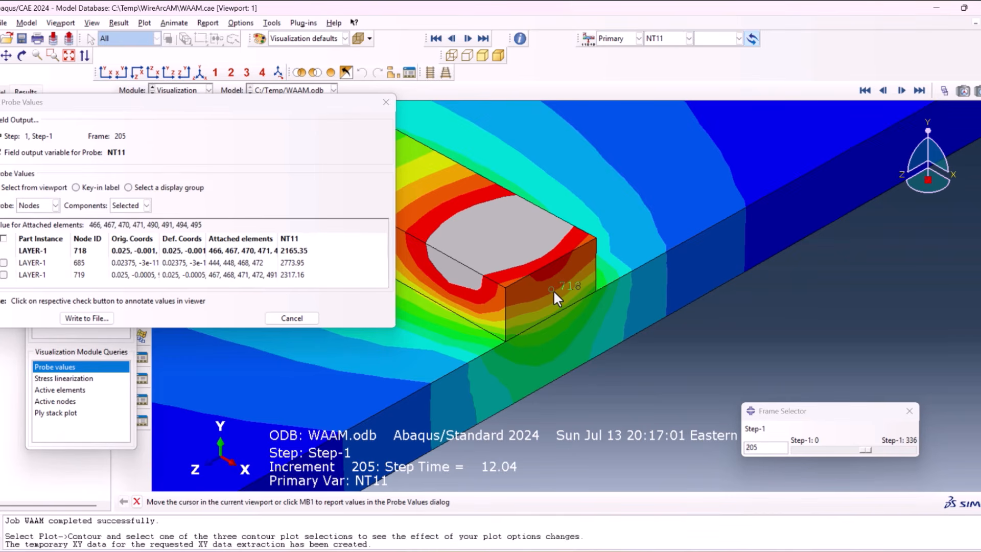
pyautogui.click(553, 290)
pyautogui.click(556, 307)
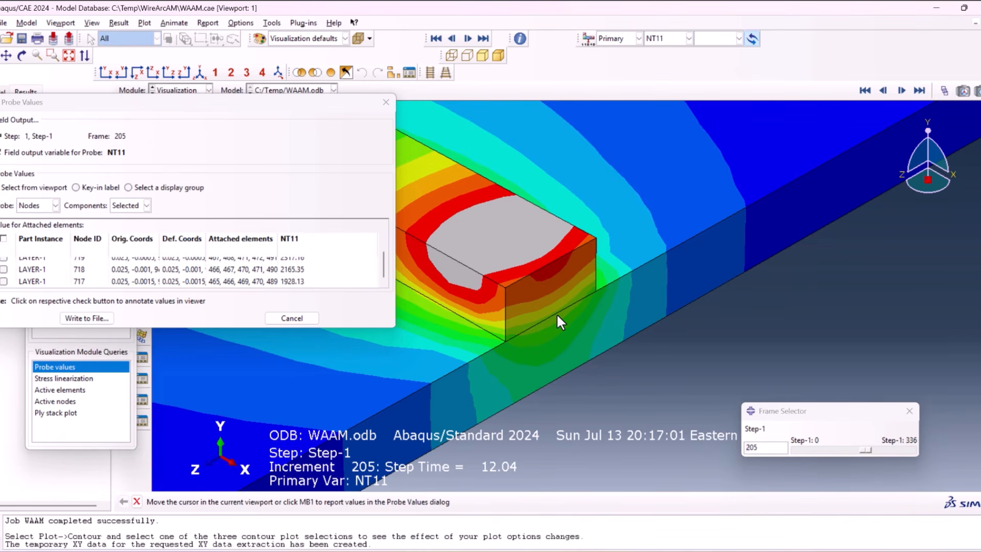
pyautogui.click(555, 323)
pyautogui.click(553, 352)
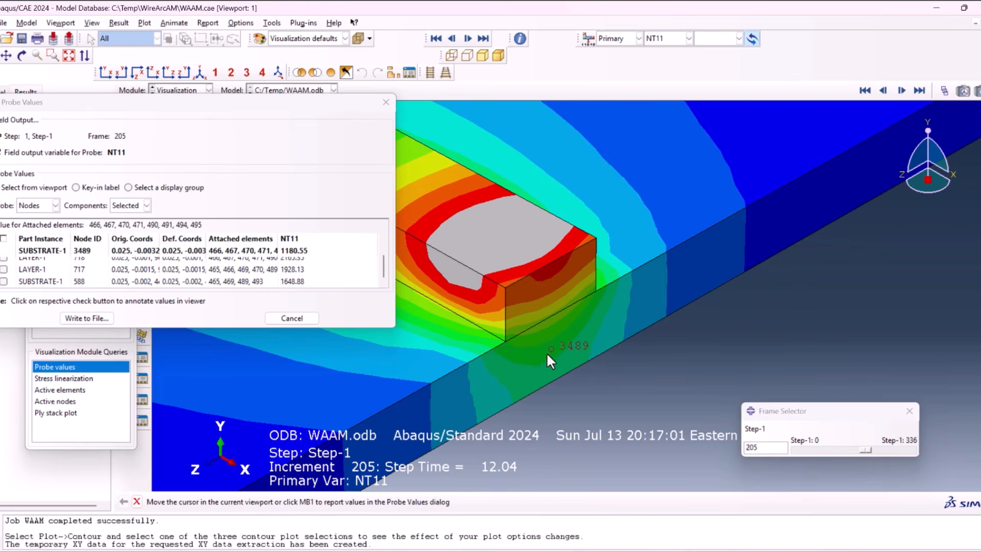
pyautogui.click(550, 375)
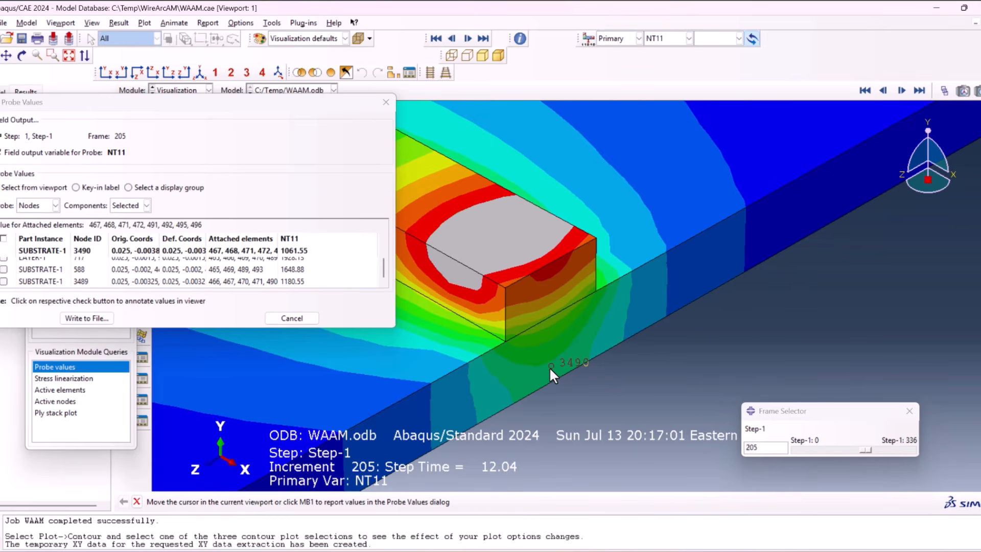
# - Compare the probed NT11 values from the top layer node down to the deepest substrate node
pyautogui.scroll(5, 97, 277)
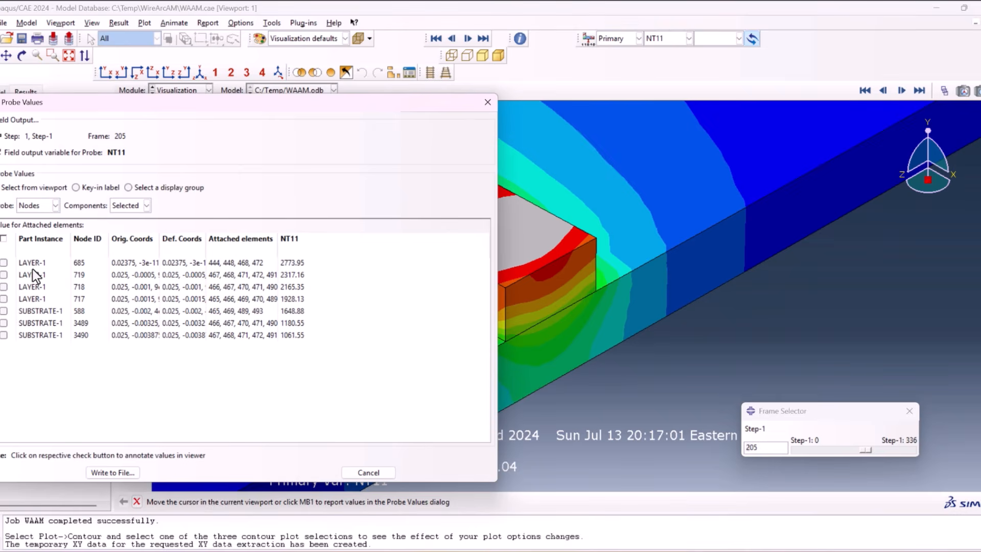
pyautogui.click(33, 265)
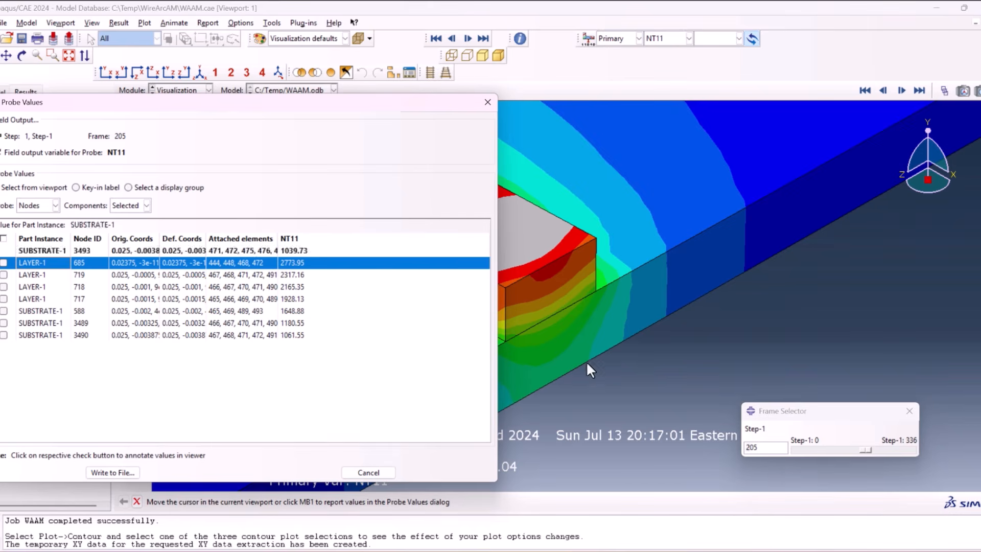
pyautogui.click(289, 336)
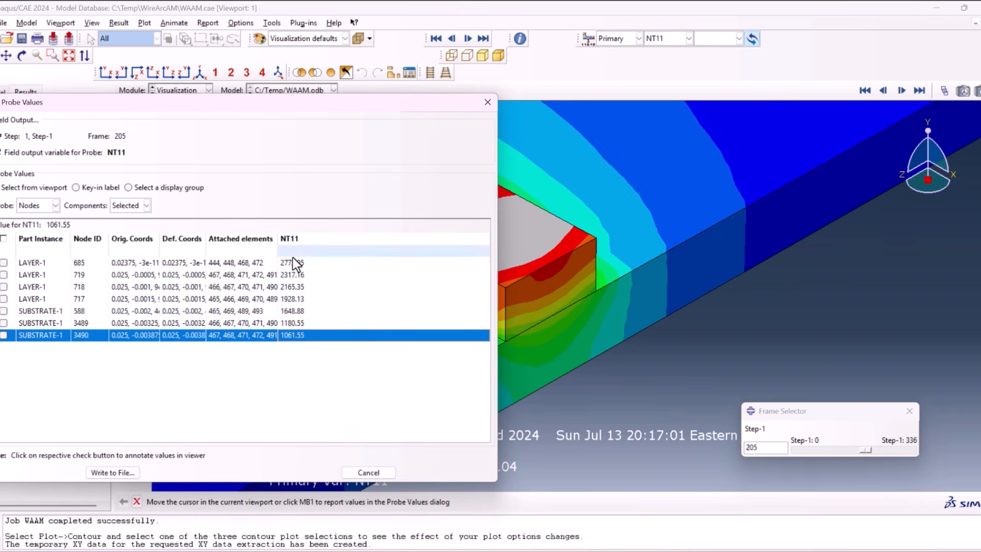
pyautogui.moveTo(297, 264); pyautogui.dragTo(298, 329)
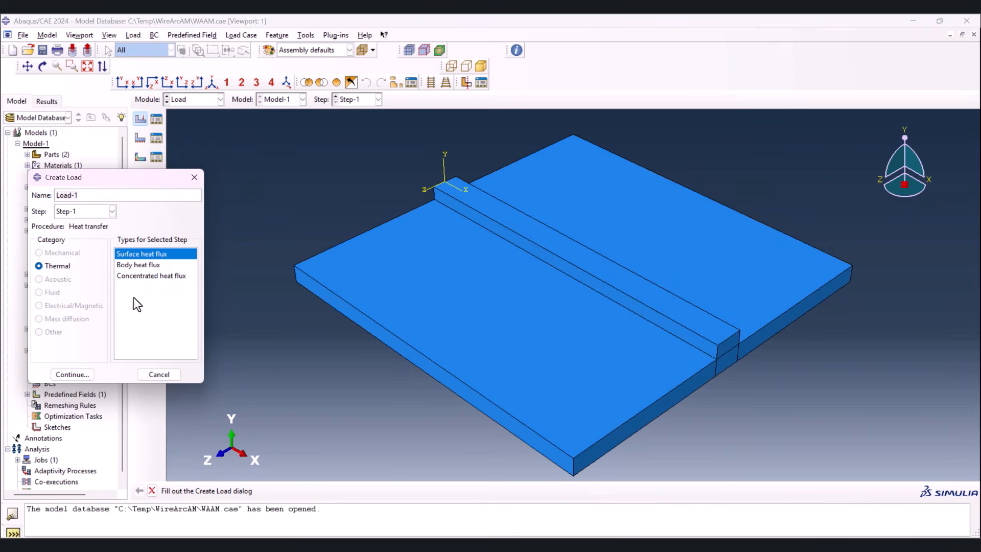
# - Start a surface heat flux load in Step-1 on the bead's top surface with a user-defined distribution
pyautogui.click(66, 375)
pyautogui.click(527, 217)
pyautogui.click(381, 491)
pyautogui.click(298, 329)
pyautogui.click(279, 351)
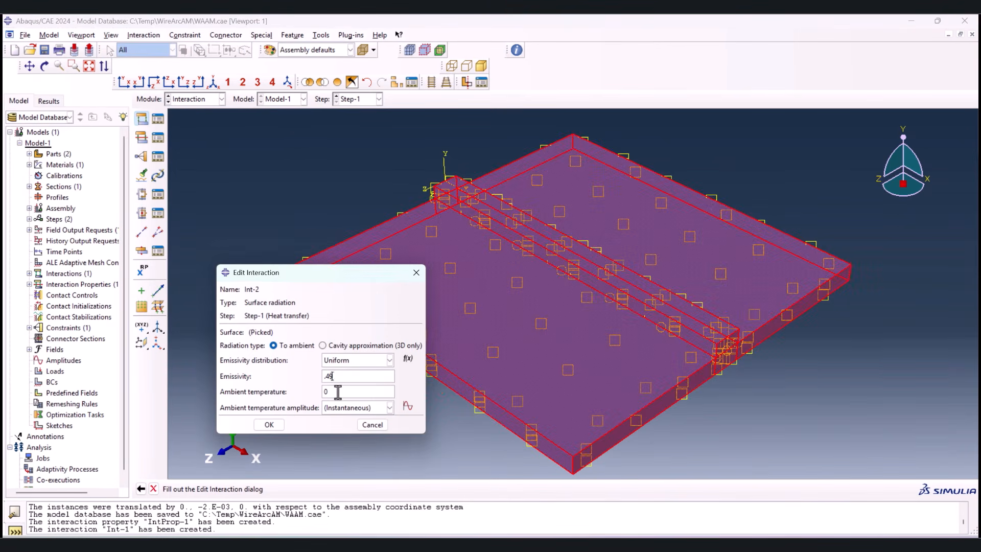
pyautogui.click(280, 423)
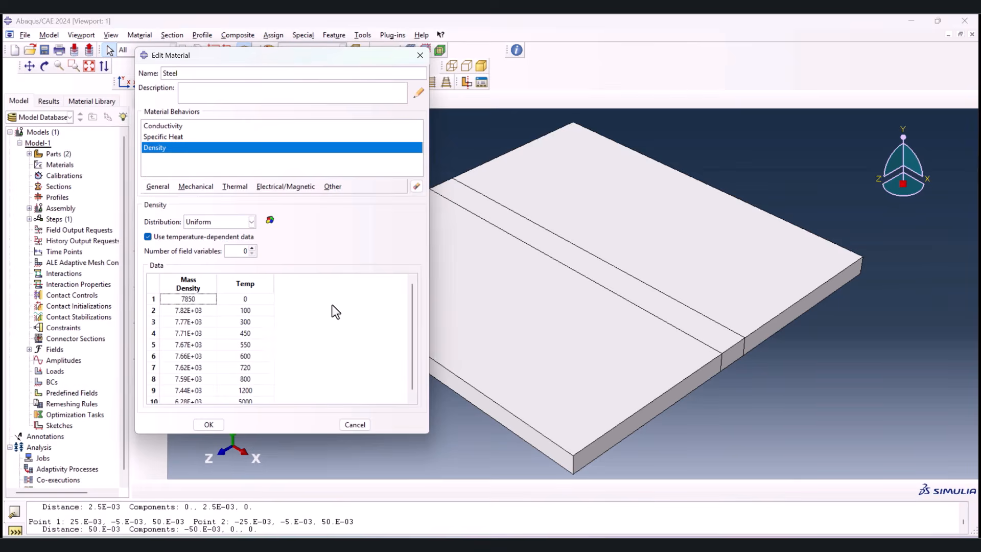
pyautogui.click(169, 139)
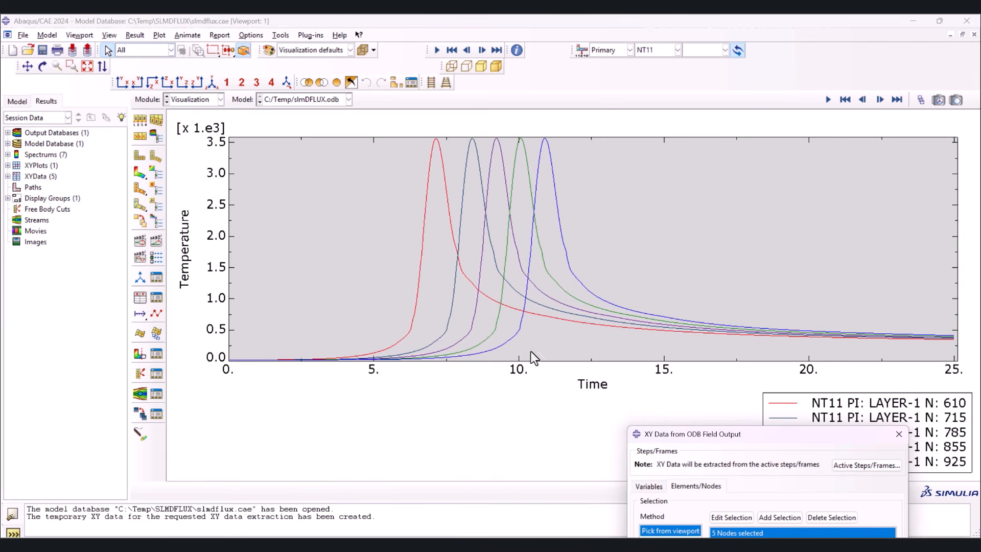
pyautogui.rightClick(79, 188)
pyautogui.click(99, 217)
pyautogui.click(269, 331)
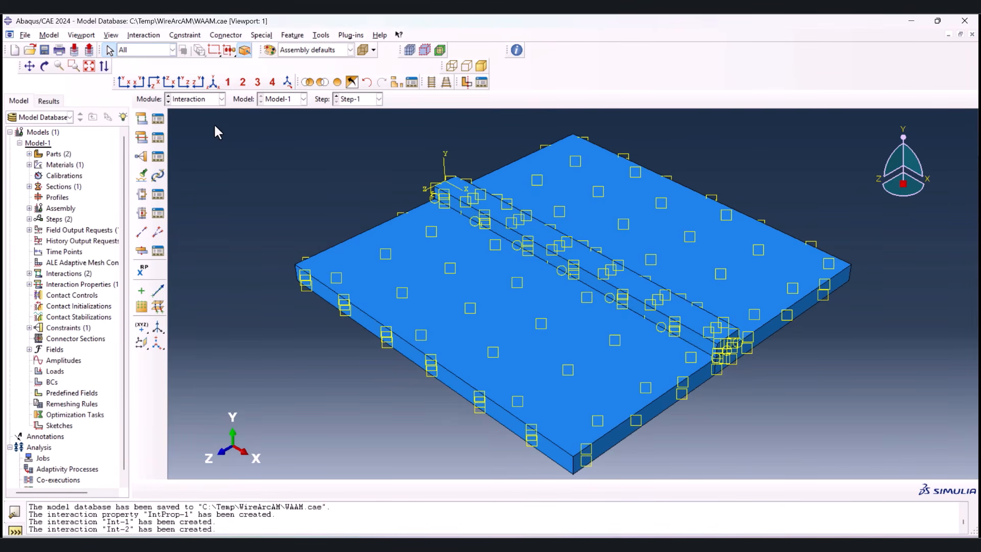
# - In the Load module, create a Temperature predefined field in the Initial step on the whole assembly with magnitude 25
pyautogui.click(207, 101)
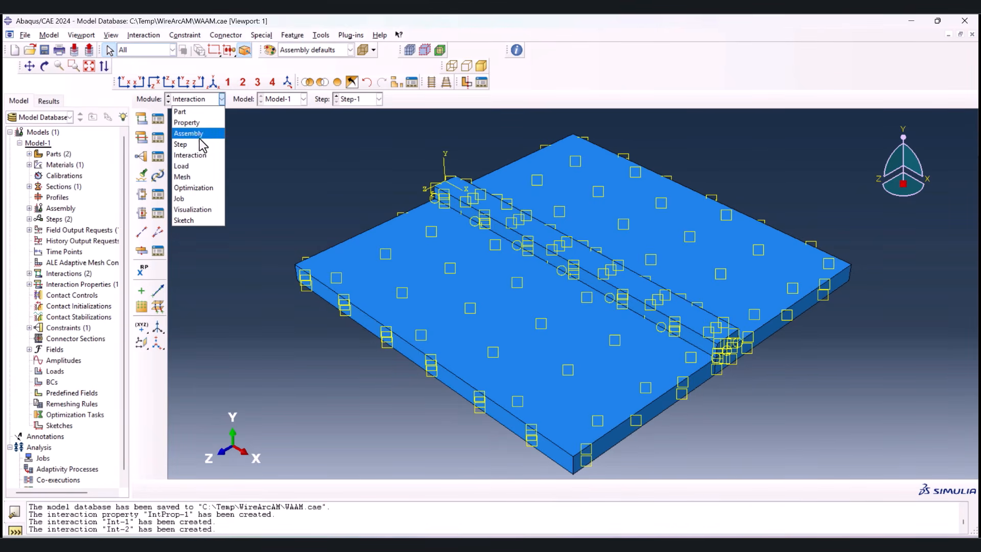
pyautogui.click(199, 168)
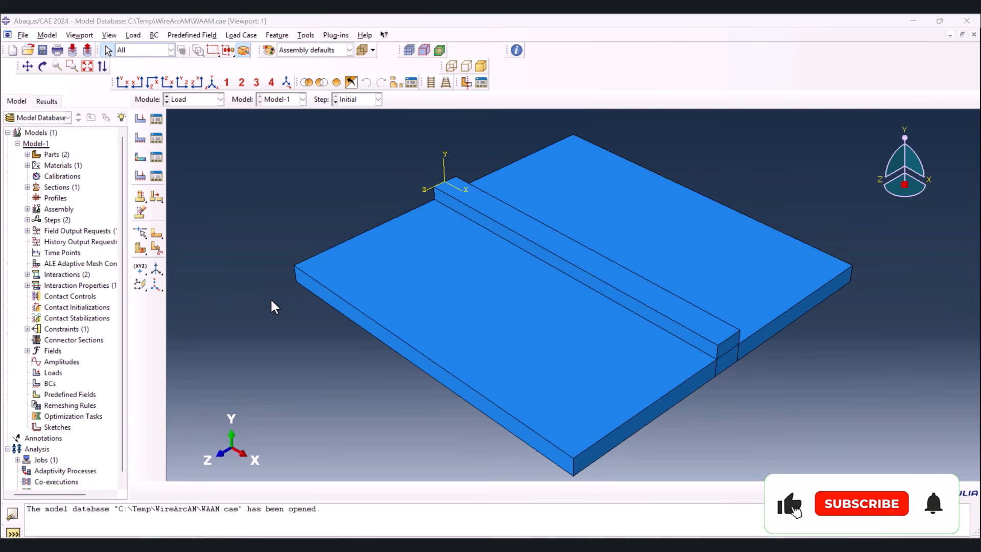
pyautogui.click(140, 156)
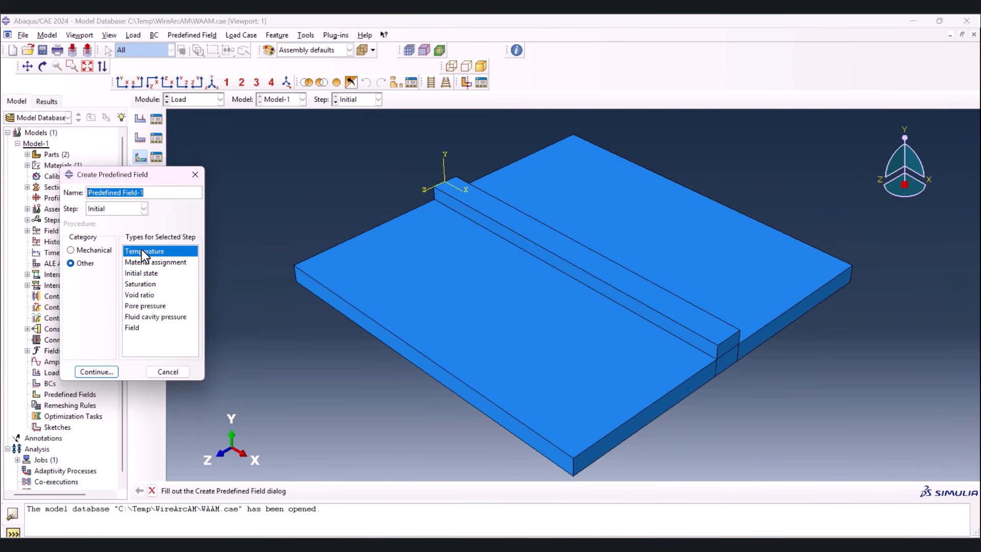
pyautogui.click(102, 371)
pyautogui.moveTo(251, 165); pyautogui.dragTo(808, 472)
pyautogui.click(452, 491)
pyautogui.click(245, 269)
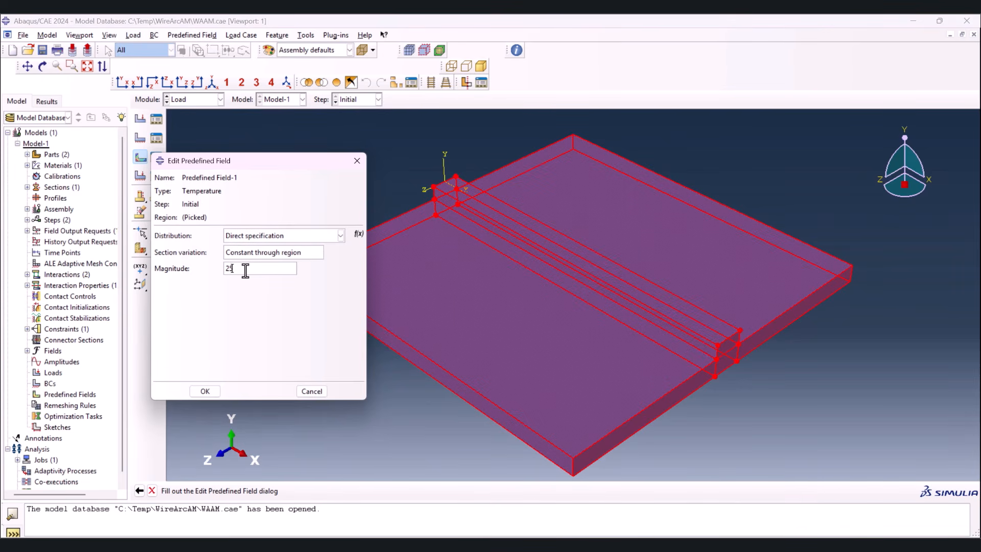
pyautogui.click(205, 391)
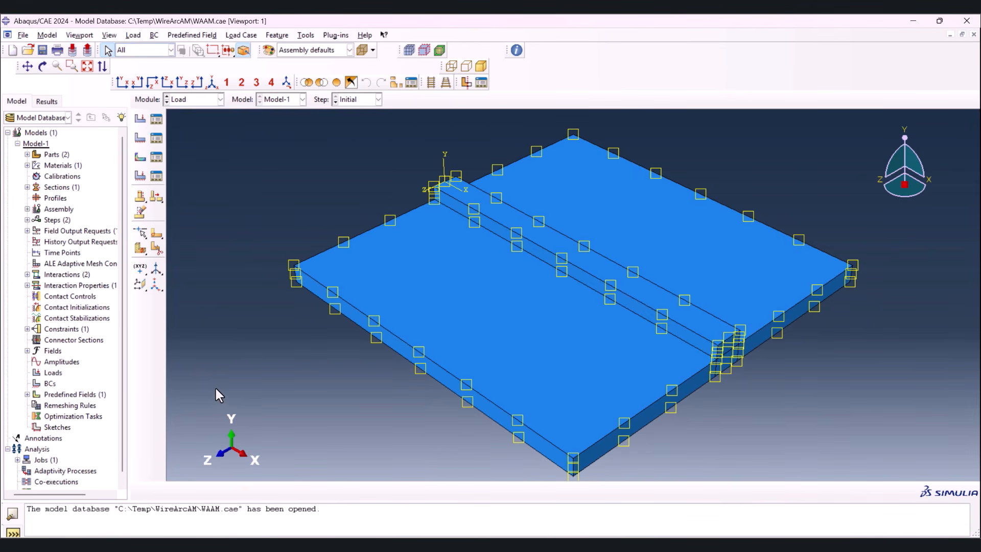
# - Create a thermal surface heat flux load in Step-1 and assign it to the top face of the deposited layer
pyautogui.click(140, 119)
pyautogui.click(88, 211)
pyautogui.click(82, 236)
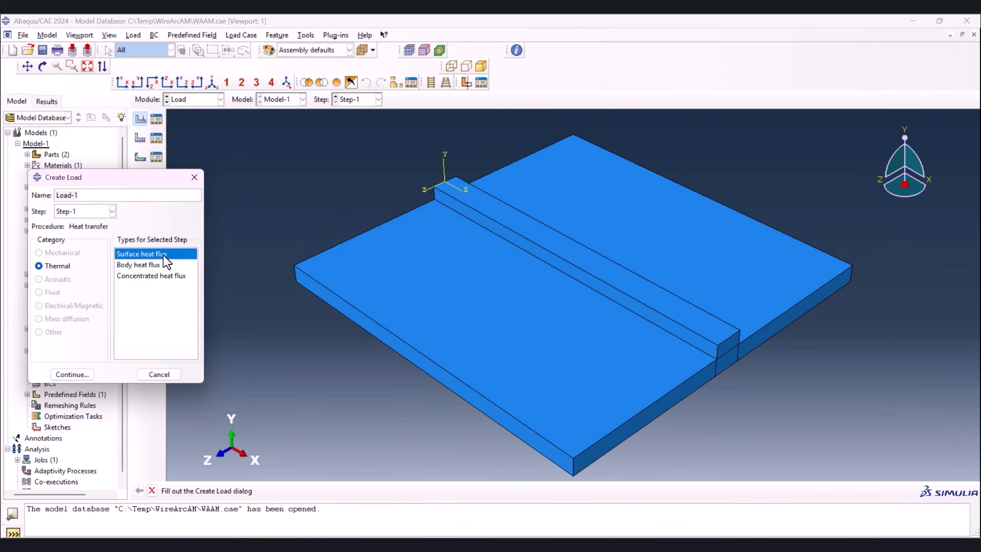
pyautogui.click(77, 375)
pyautogui.click(569, 247)
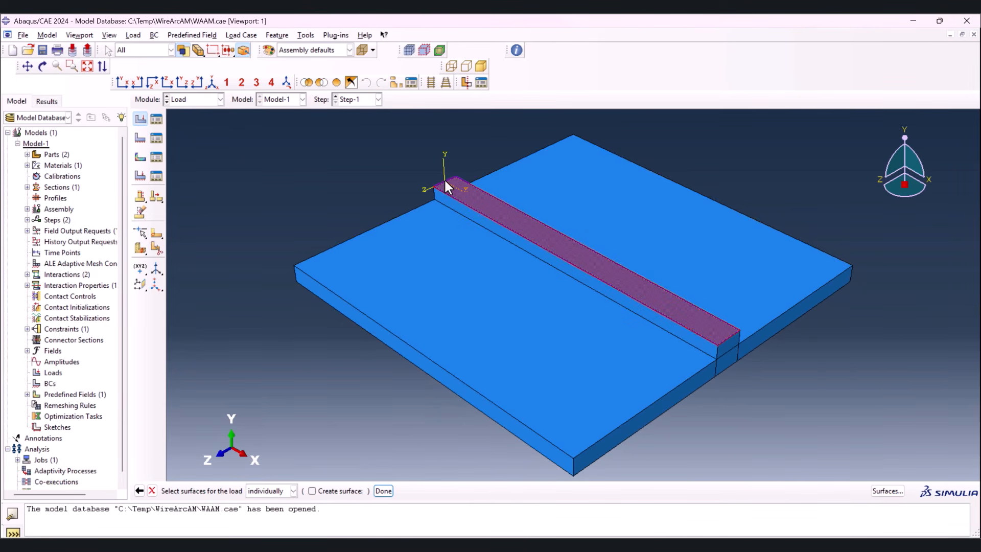
pyautogui.click(383, 491)
# - Set the heat flux distribution to User-defined, fill in its magnitude, and accept the load
pyautogui.click(289, 331)
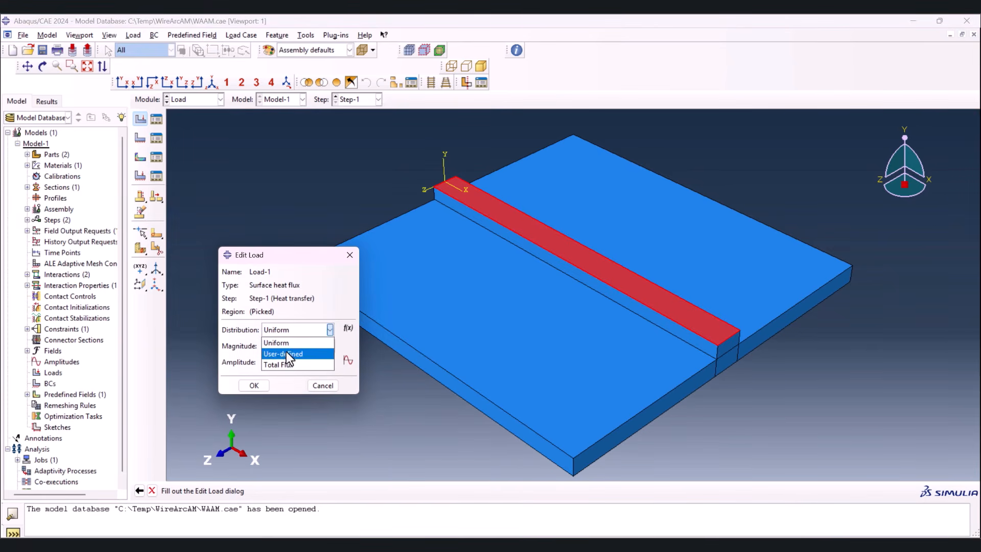
pyautogui.click(276, 355)
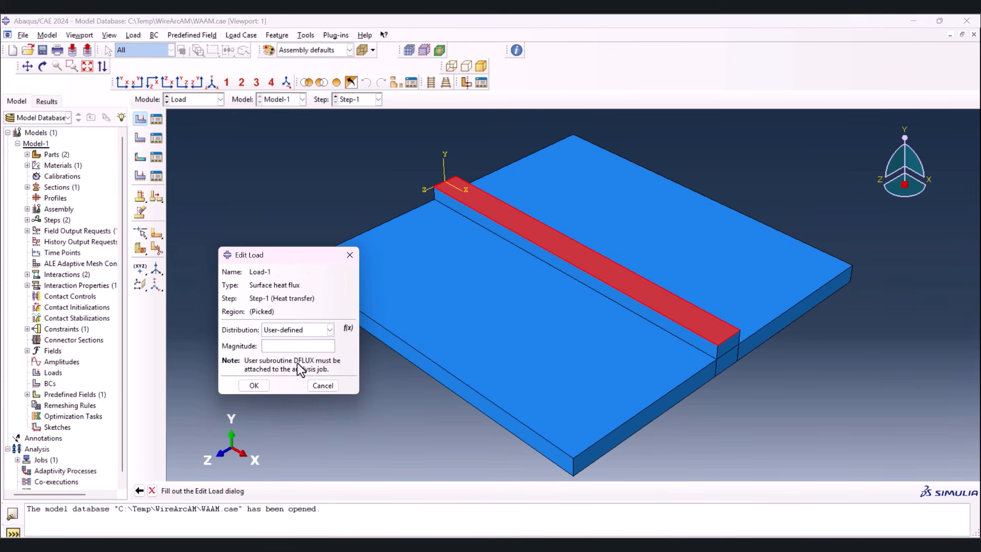
pyautogui.click(293, 347)
pyautogui.click(249, 387)
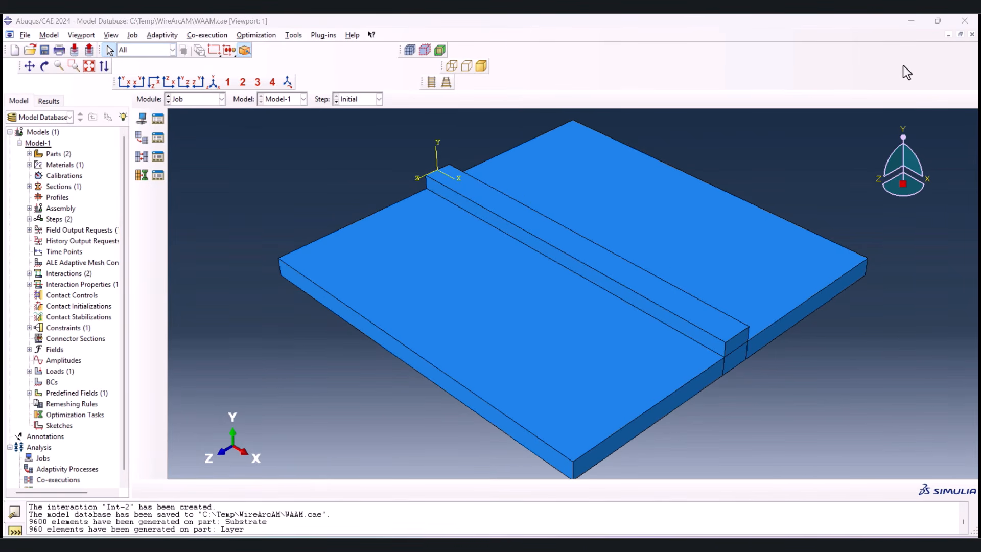
# - Switch to Visual Studio by searching for it and launching it
pyautogui.press('super')
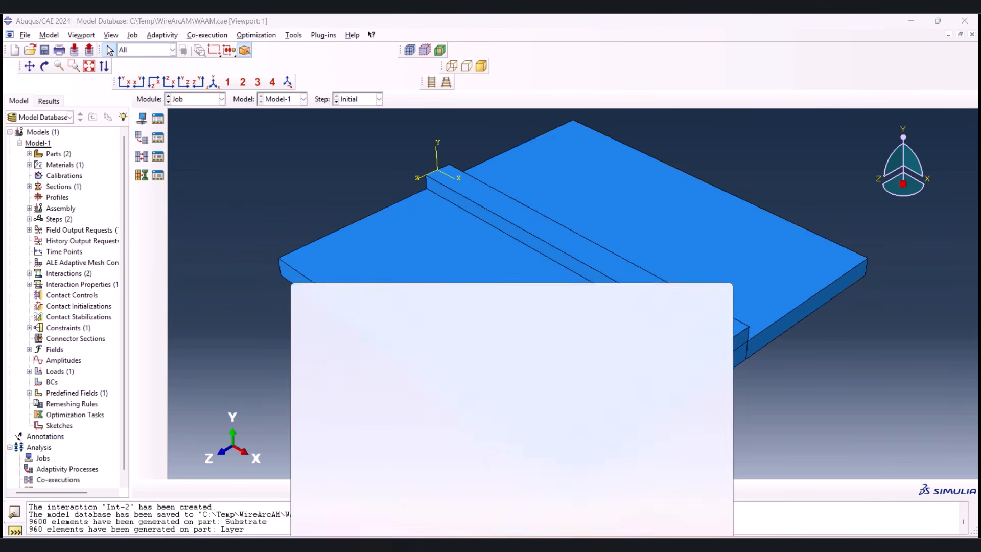
pyautogui.write('visu')
pyautogui.press('Return')
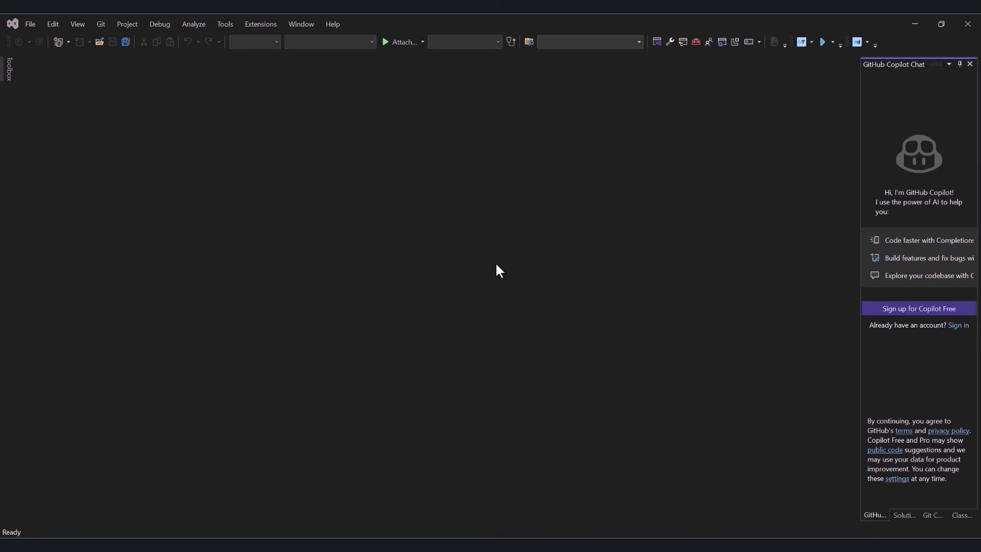
# - Create a new Intel Fortran fixed-form source file (.for)
pyautogui.click(29, 23)
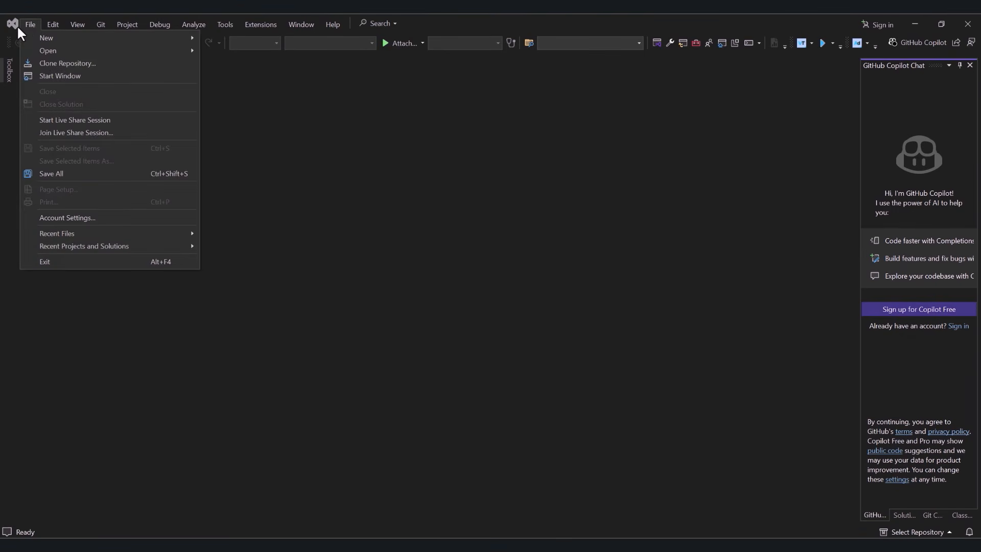
pyautogui.moveTo(182, 37)
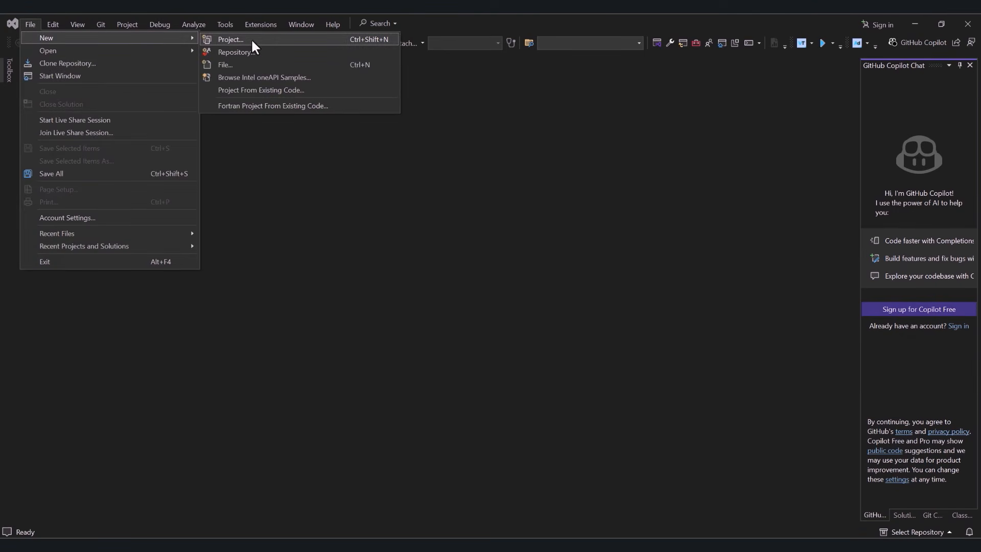
pyautogui.click(247, 64)
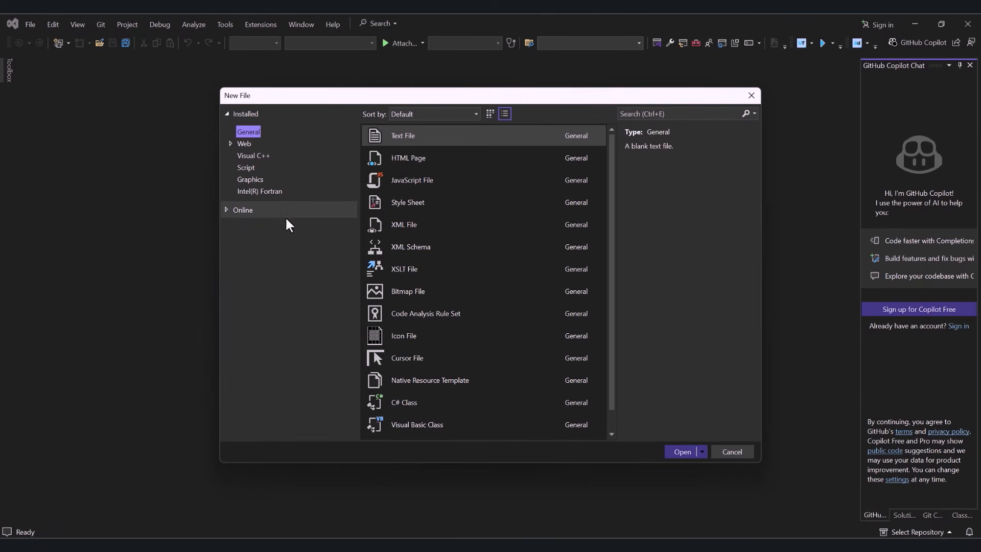
pyautogui.click(259, 193)
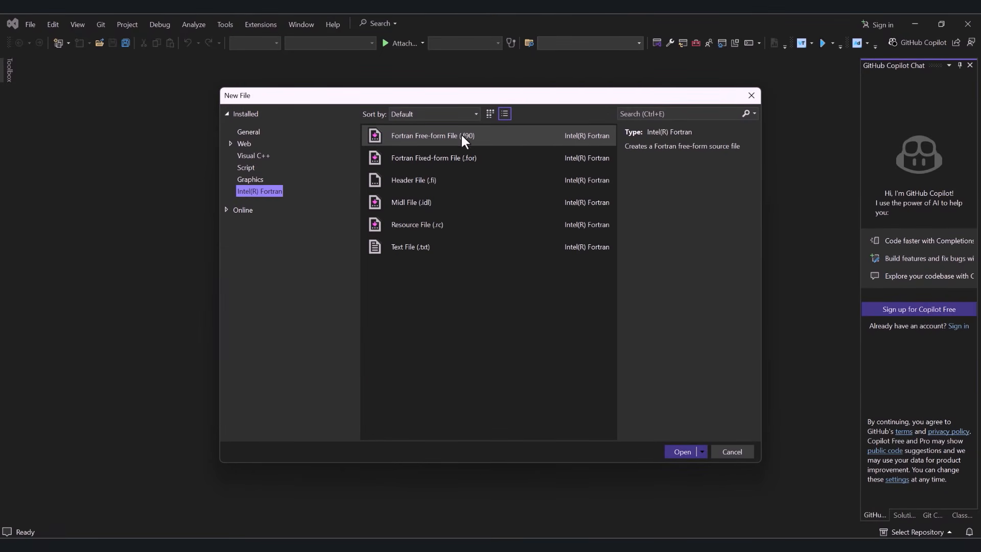
pyautogui.click(465, 158)
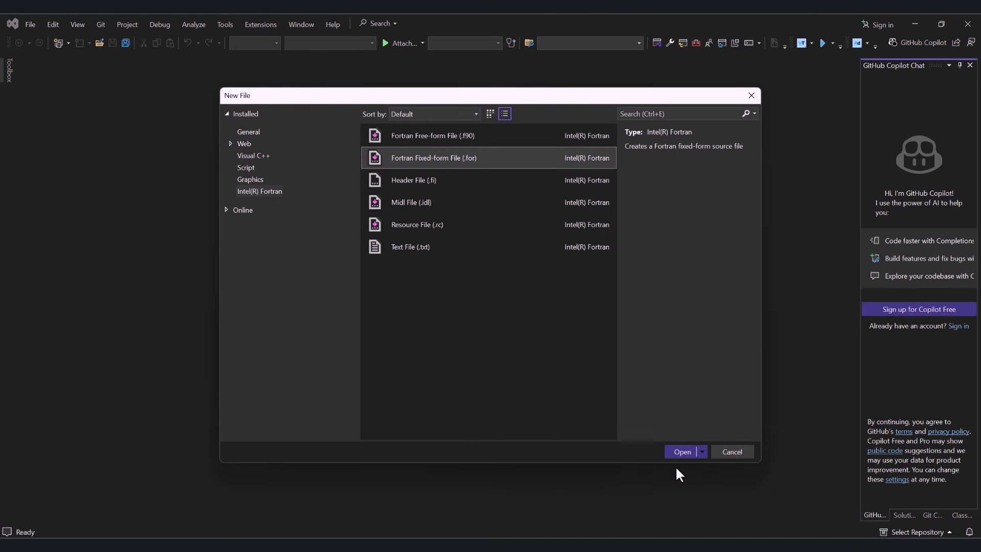
pyautogui.click(681, 451)
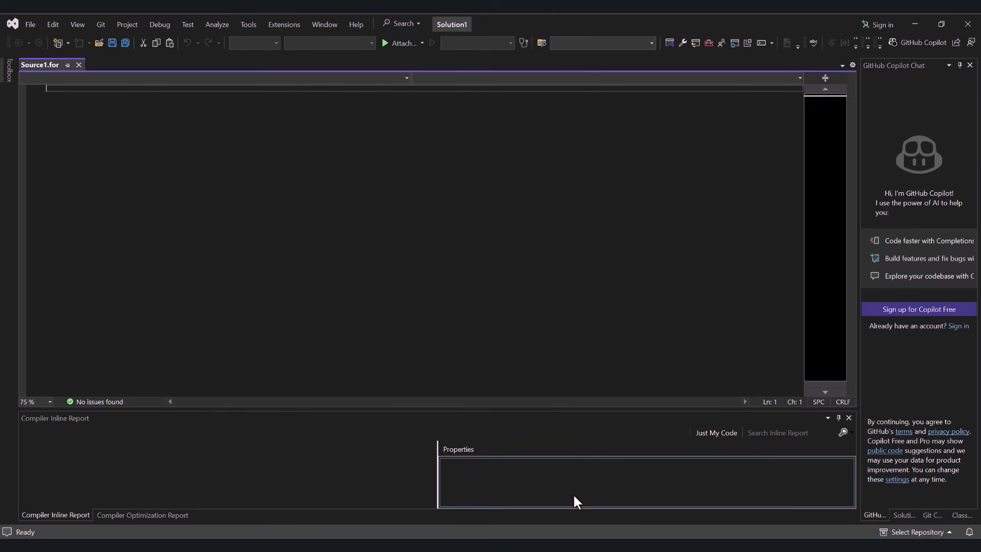
# - Switch to the Abaqus documentation and open the DFLUX page under the Abaqus/Standard user subroutines
pyautogui.press('super')
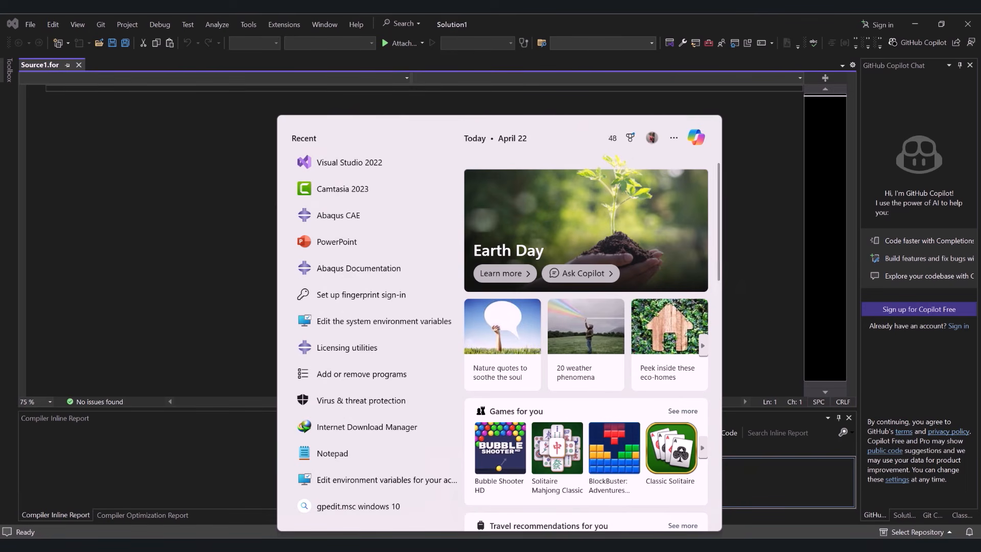
pyautogui.click(367, 268)
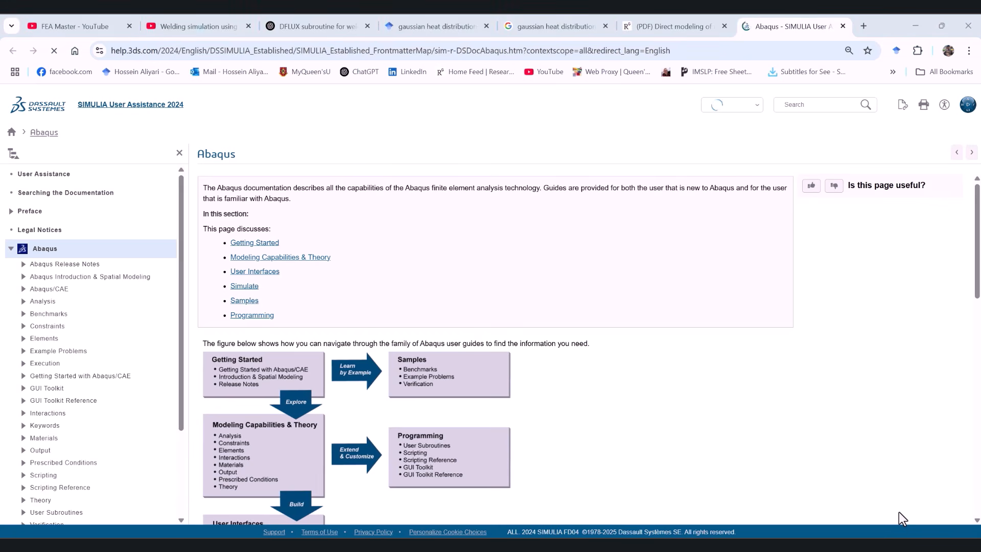
pyautogui.scroll(-1, 41, 251)
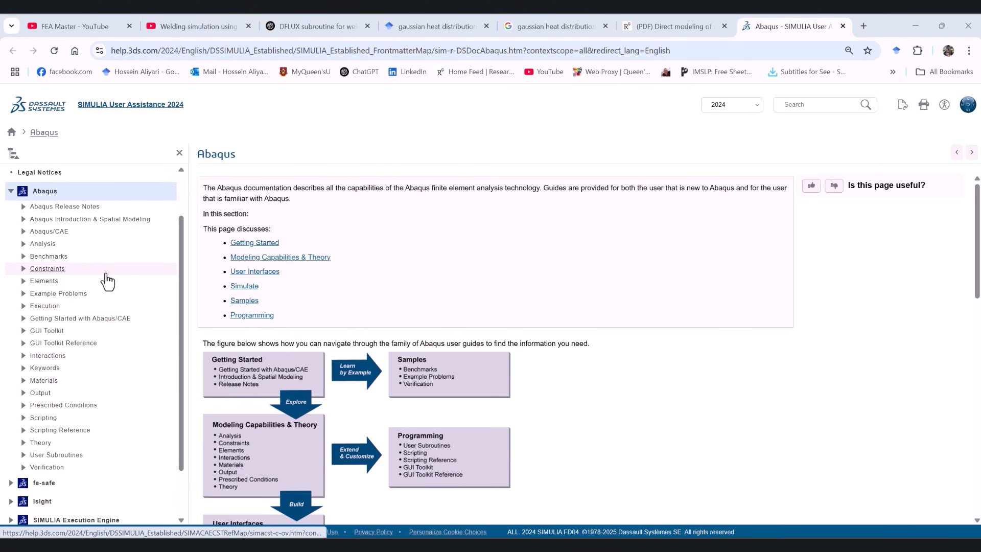
pyautogui.scroll(-1, 105, 281)
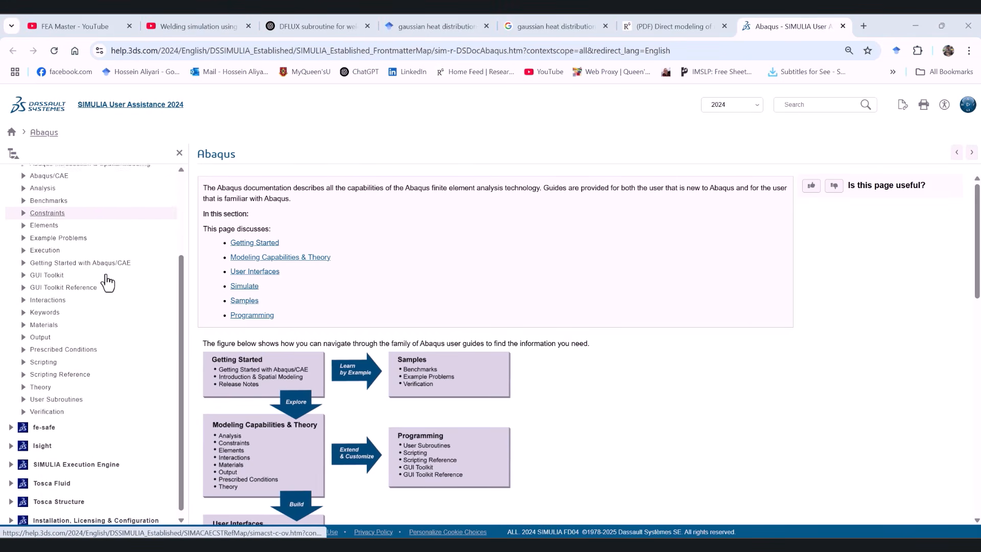
pyautogui.click(23, 397)
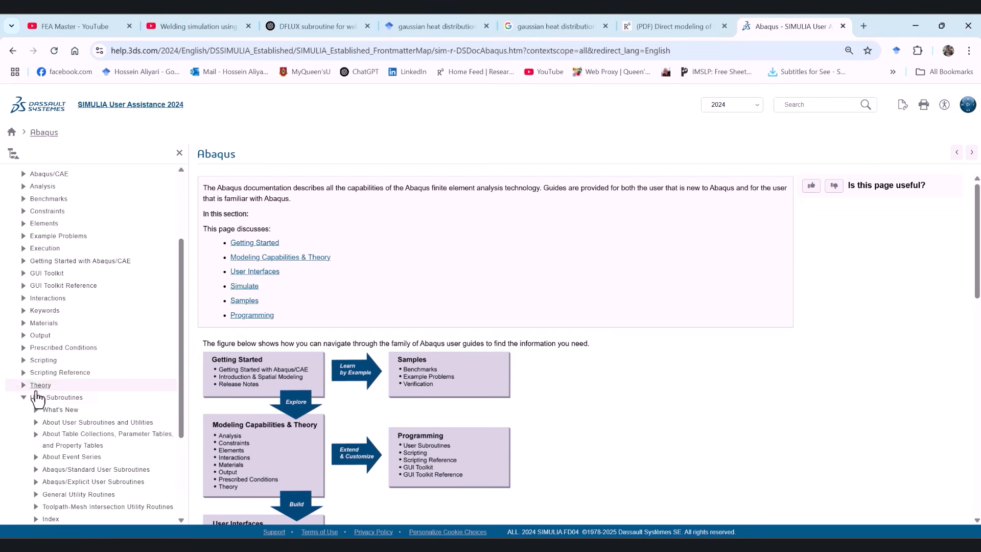
pyautogui.scroll(-1, 31, 406)
pyautogui.click(37, 412)
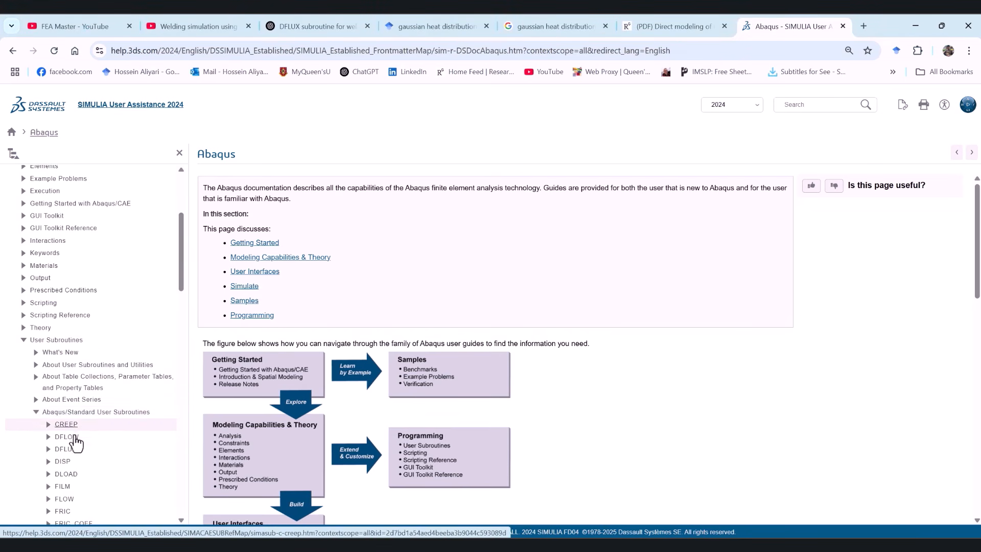
pyautogui.click(60, 450)
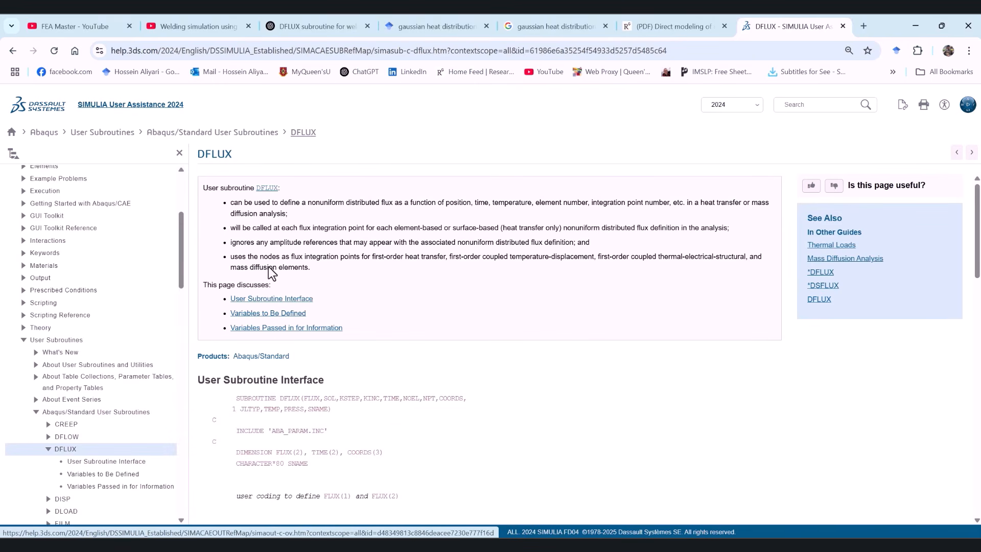
# - Copy the DFLUX user subroutine interface code from the documentation and paste it into the empty Source1.for file in Visual Studio
pyautogui.scroll(-2, 274, 279)
pyautogui.scroll(-1, 224, 264)
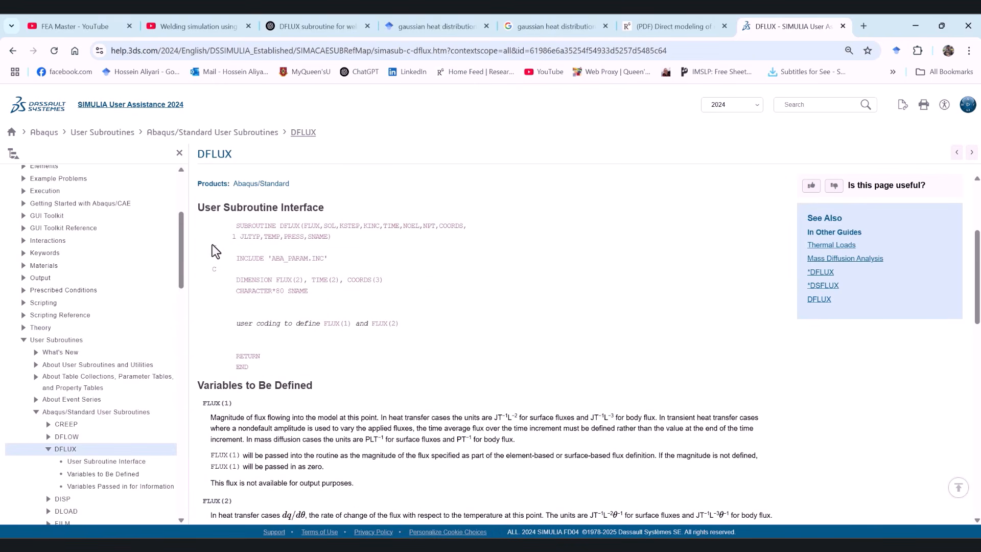
pyautogui.scroll(1, 221, 249)
pyautogui.moveTo(206, 280); pyautogui.dragTo(298, 425)
pyautogui.rightClick(287, 290)
pyautogui.click(314, 306)
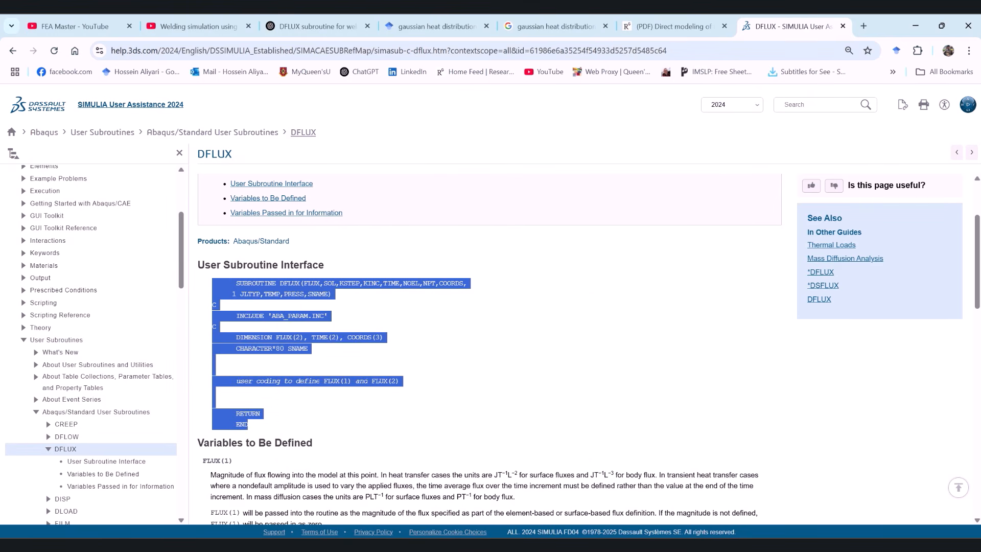
pyautogui.hotkey('alt', 'Tab')
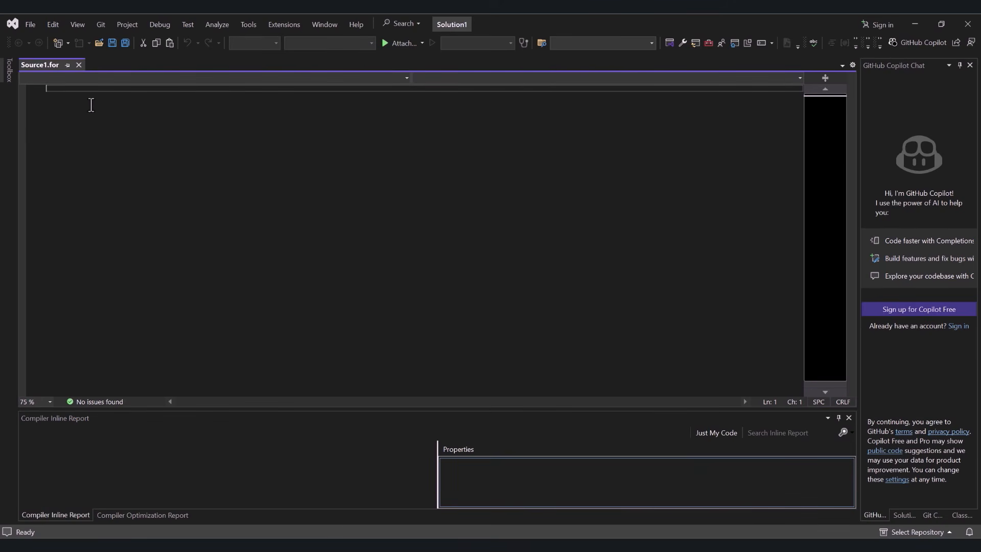
pyautogui.hotkey('ctrl', 'v')
pyautogui.keyDown('ctrl'); pyautogui.scroll(4, 91, 105); pyautogui.keyUp('ctrl')
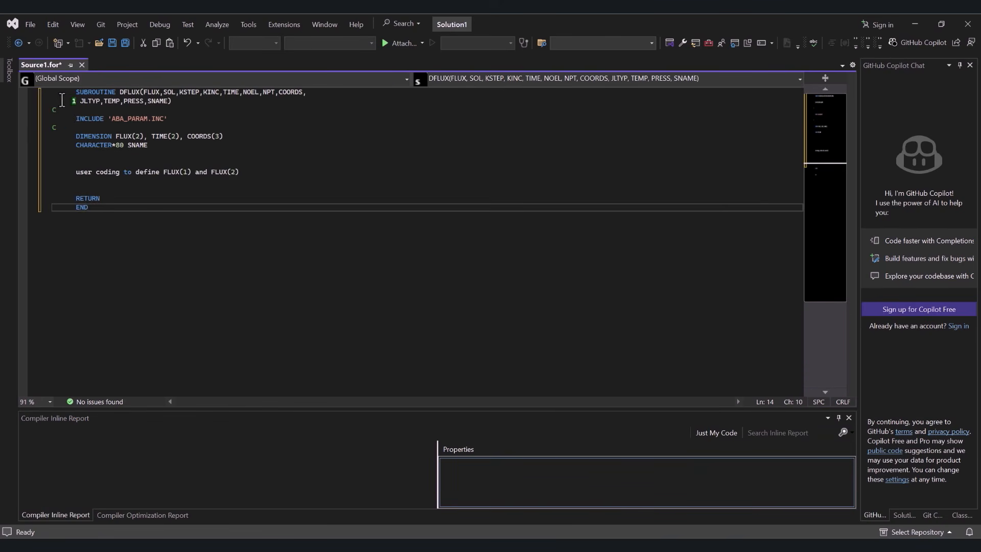
pyautogui.keyDown('ctrl'); pyautogui.scroll(-1, 87, 95); pyautogui.keyUp('ctrl')
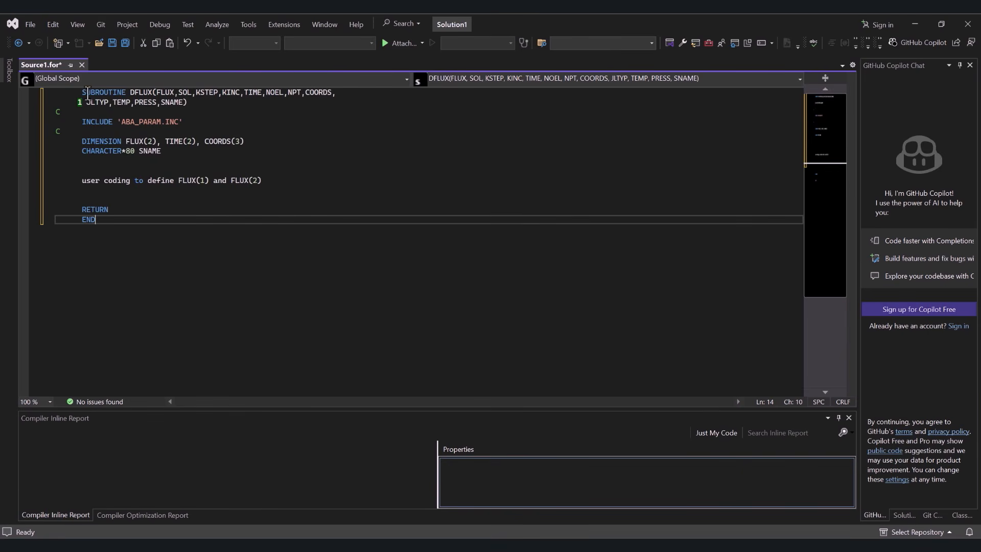
# - Replace the user-coding placeholder with coordinate and time assignments and heat source parameters X0=0.0, Z0=0.0, V=0.003, Q=400.0, RO=0.0025, PI=3.141593
pyautogui.moveTo(82, 180); pyautogui.dragTo(260, 188)
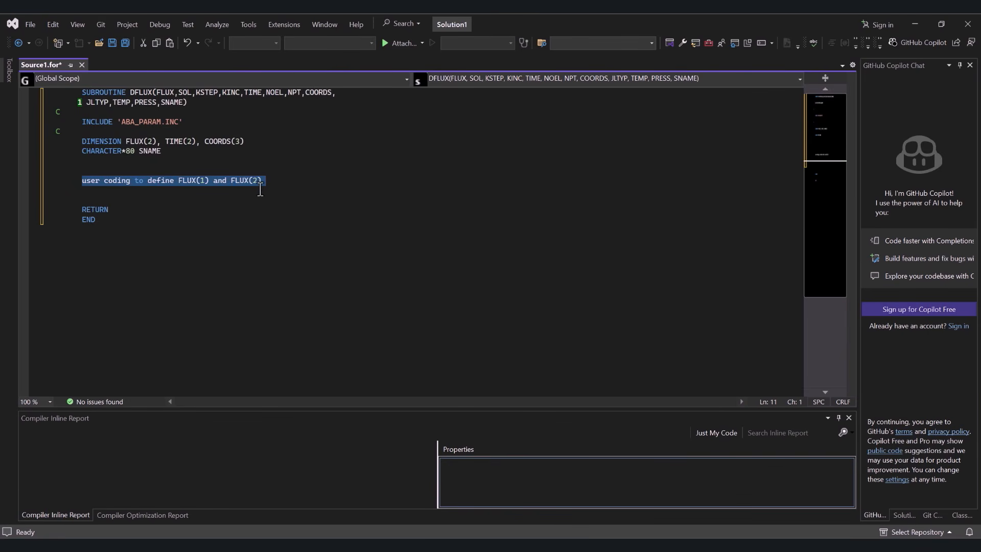
pyautogui.hotkey('ctrl', 'v')
pyautogui.click(172, 240)
pyautogui.write('X0=0 Y0=0 Z0=0 V=0.002 Q=400 R0=0.0025 PI=3.1')
pyautogui.write('41593')
# - Add comments giving the units and meaning of V (m/s, torch speed), Q (W, total input power) and RO (m, effective radius)
pyautogui.click(188, 271)
pyautogui.write('!m/s(welding Speed)')
pyautogui.click(188, 279)
pyautogui.write('!W(total input power)     !m=(effective radius)')
# - Define the moving heat center with XC = X0 + V*T and ZC = Z0
pyautogui.click(96, 328)
pyautogui.write('XC=X0+VERIFY*')
pyautogui.press('BackSpace')
pyautogui.press('BackSpace')
pyautogui.press('BackSpace')
pyautogui.press('BackSpace')
pyautogui.press('BackSpace')
pyautogui.press('BackSpace')
pyautogui.write('*T')
pyautogui.press('Return')
pyautogui.write('ZC=Z0')
# - Define the squared radius RO2 = RO**2 and the squared distance DIST2 = (X - XC)**2 + (Z - ZC)**2
pyautogui.click(92, 367)
pyautogui.write('R02=R0**2')
pyautogui.press('Return')
pyautogui.write('DIST2=(X-XC)**2+(Z-ZC)**2')
pyautogui.press('Return')
# - Write the Gaussian flux expression Q0 = (3.0 * Q) / (PI * RO2) * EXP(-3.0 * DIST2 / RO2)
pyautogui.write('Q0=(3*QABS)/(PI*R02)')
pyautogui.click(113, 387)
pyautogui.press('Delete')
pyautogui.press('Delete')
pyautogui.press('Delete')
pyautogui.press('End')
pyautogui.write('*EXP(-3*DIST2/R02)')
pyautogui.press('Return')
pyautogui.press('Return')
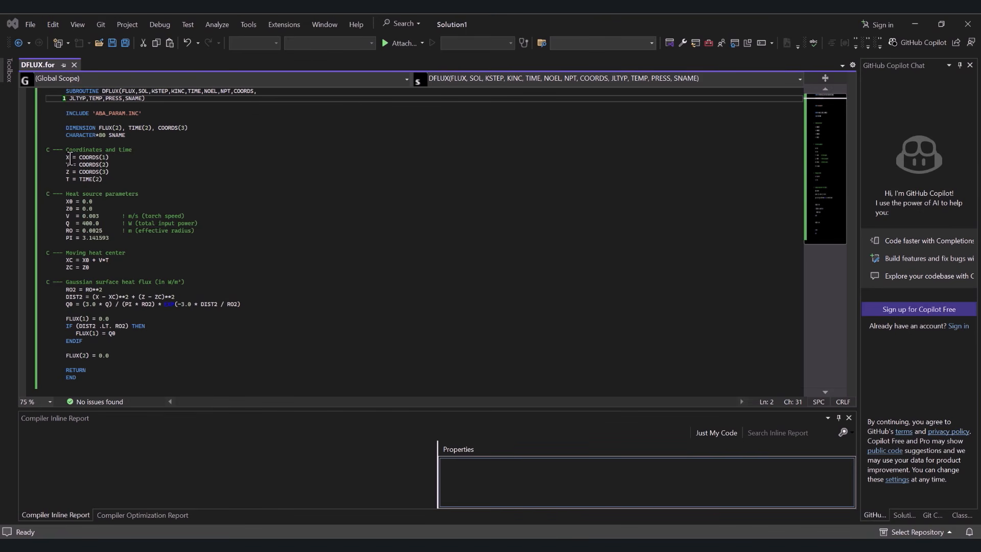
# - Examine the coordinate and time assignments and the heat source parameters in DFLUX.for
pyautogui.moveTo(79, 158); pyautogui.dragTo(110, 172)
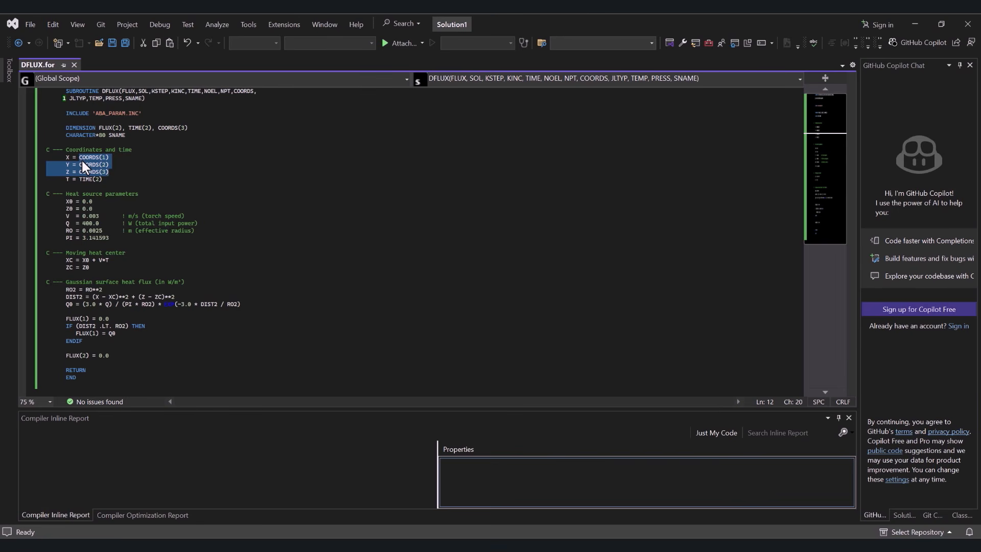
pyautogui.moveTo(78, 179); pyautogui.dragTo(130, 177)
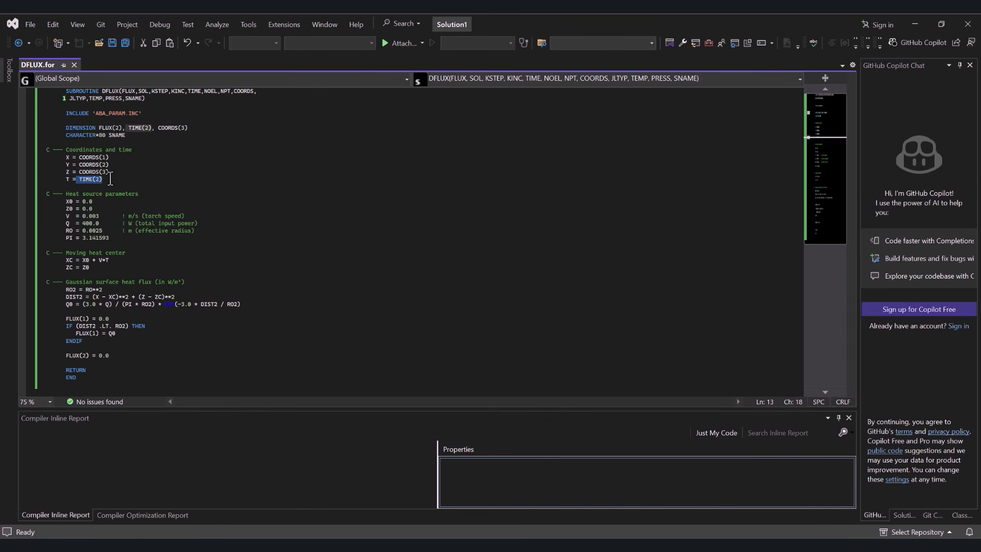
pyautogui.click(69, 178)
pyautogui.doubleClick(69, 201)
pyautogui.moveTo(73, 203); pyautogui.dragTo(78, 209)
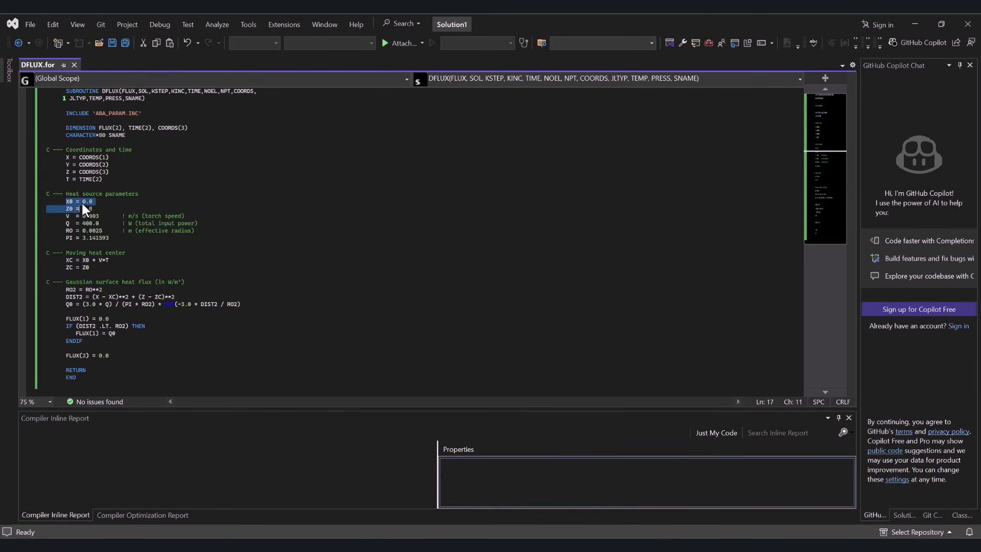
pyautogui.click(74, 203)
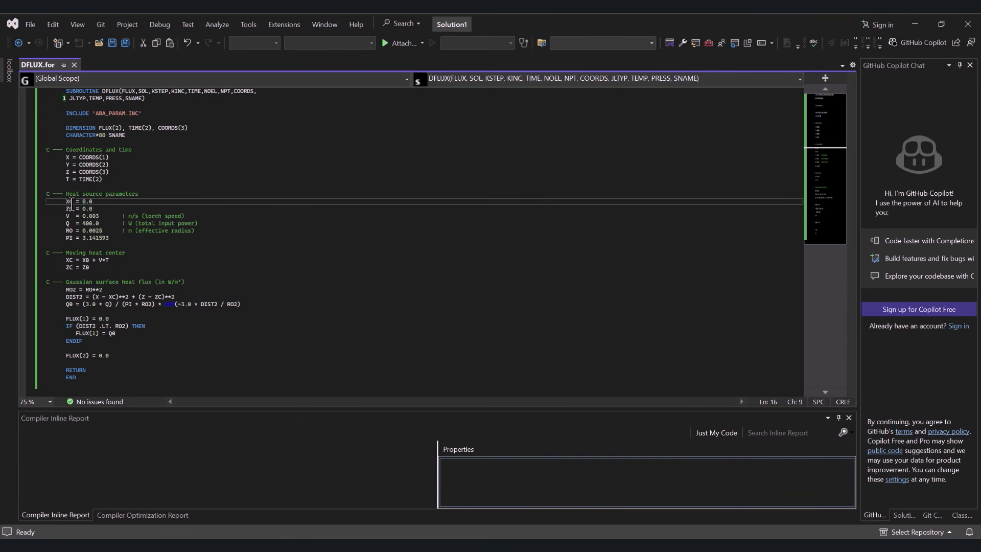
pyautogui.moveTo(66, 215); pyautogui.dragTo(102, 231)
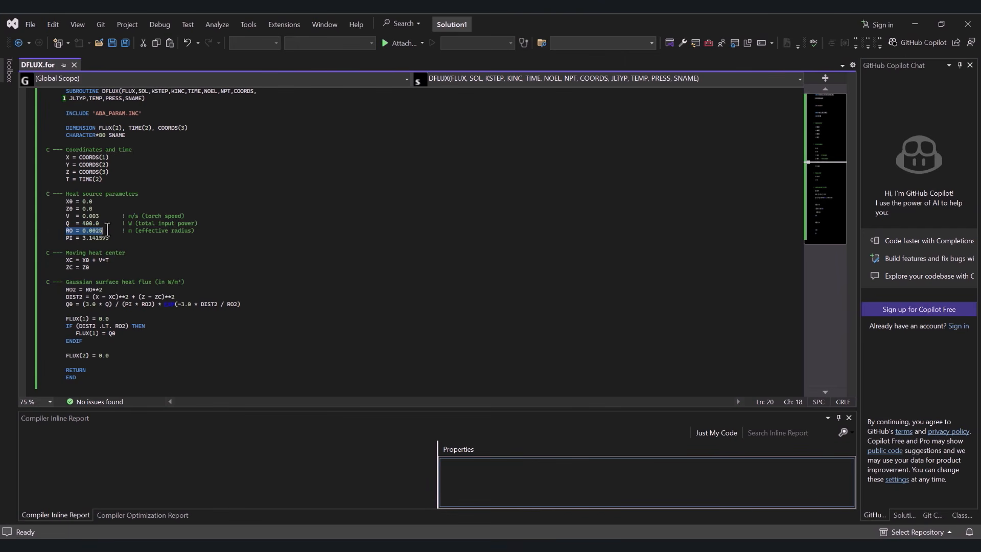
pyautogui.doubleClick(67, 238)
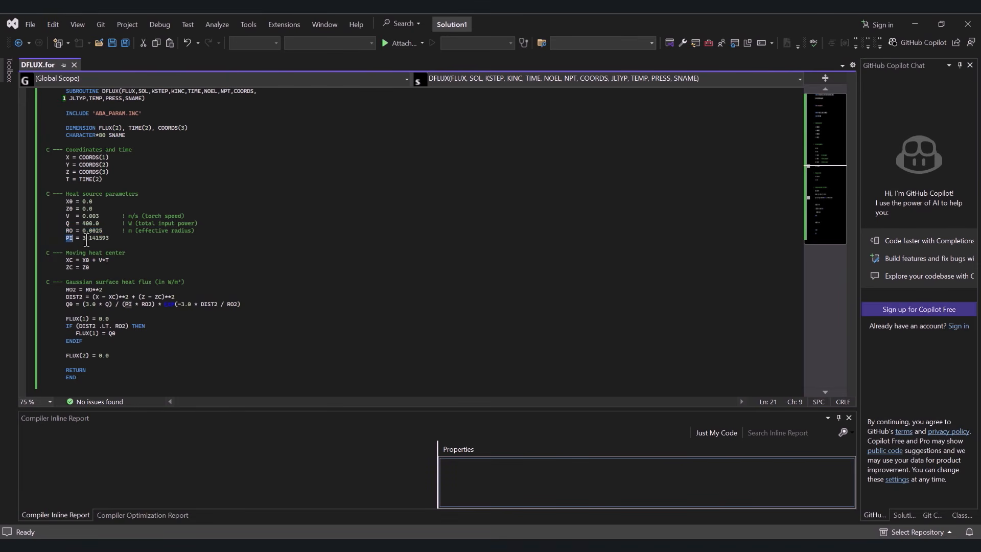
# - Examine the moving heat center definitions of XC and ZC, including the V*T term
pyautogui.scroll(-1, 85, 241)
pyautogui.moveTo(66, 238)
pyautogui.mouseDown()
pyautogui.moveTo(91, 245)
pyautogui.moveTo(65, 246)
pyautogui.mouseUp()
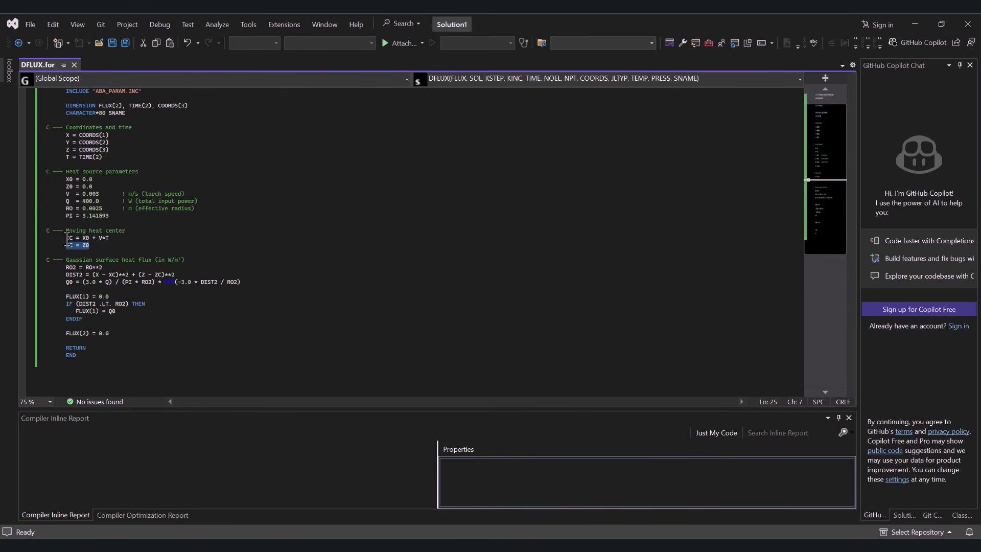
pyautogui.doubleClick(68, 238)
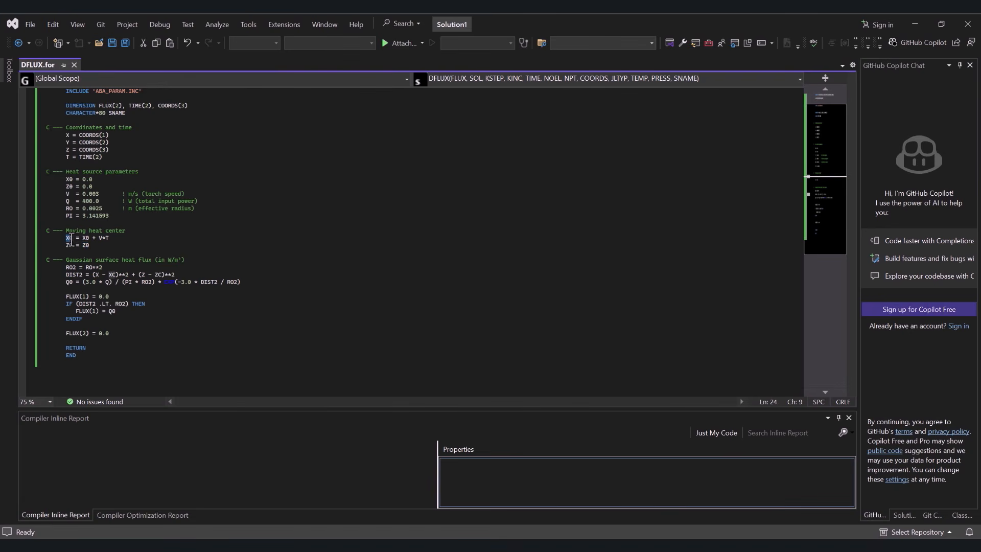
pyautogui.moveTo(109, 238); pyautogui.dragTo(105, 238)
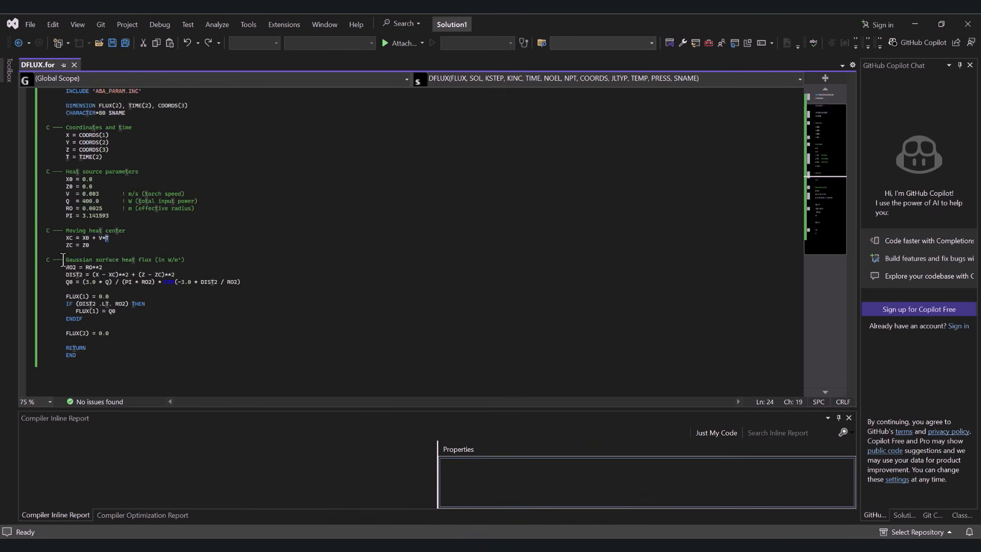
# - Examine the Gaussian surface heat flux section, including the RO2 and DIST2 terms and the cutoff condition
pyautogui.scroll(-1, 92, 255)
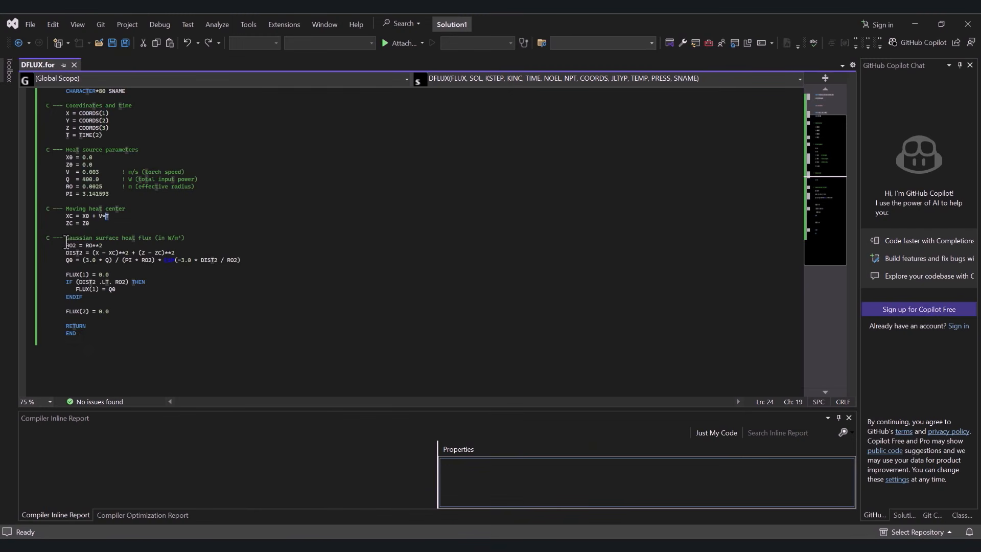
pyautogui.moveTo(66, 237); pyautogui.dragTo(154, 238)
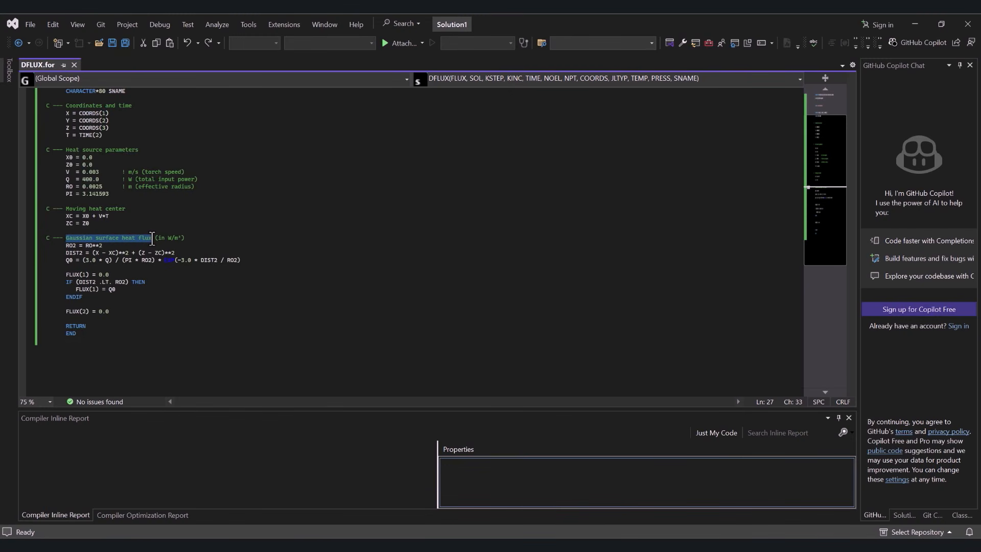
pyautogui.click(118, 246)
pyautogui.moveTo(66, 245); pyautogui.dragTo(104, 246)
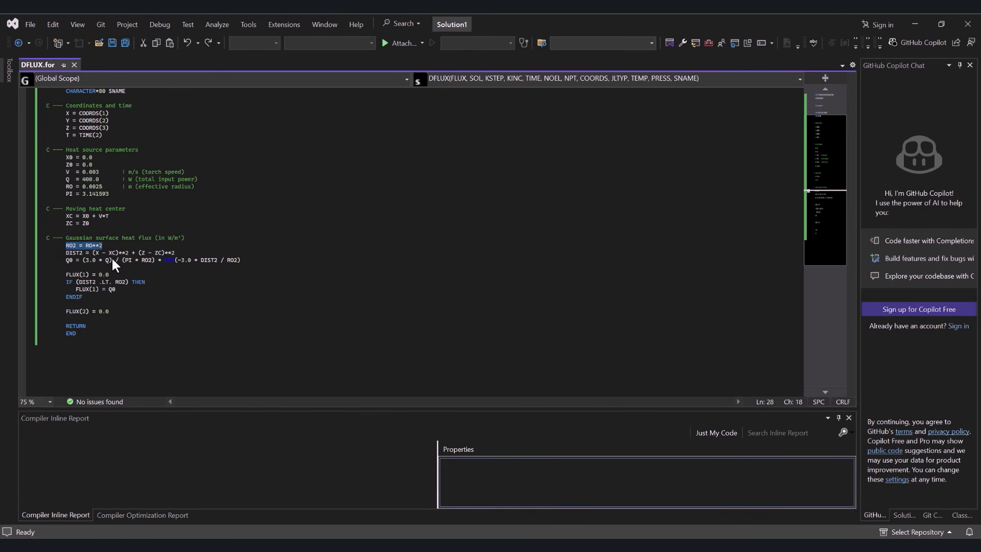
pyautogui.click(107, 261)
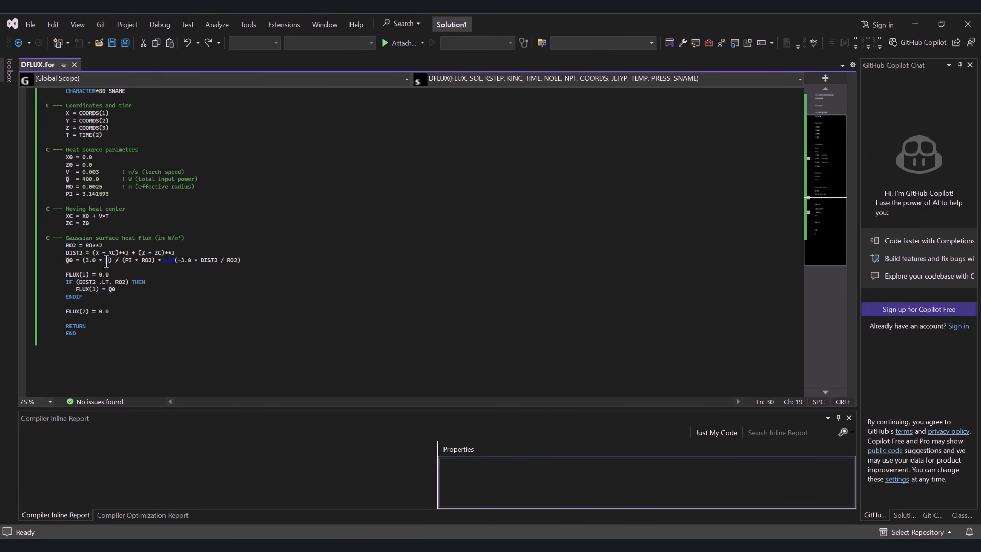
pyautogui.click(151, 261)
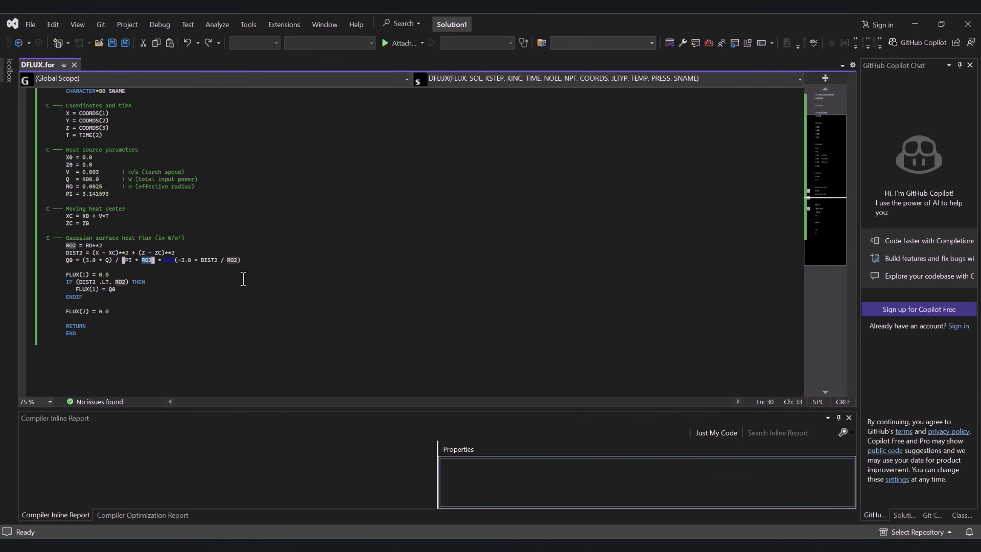
pyautogui.click(236, 261)
pyautogui.click(113, 285)
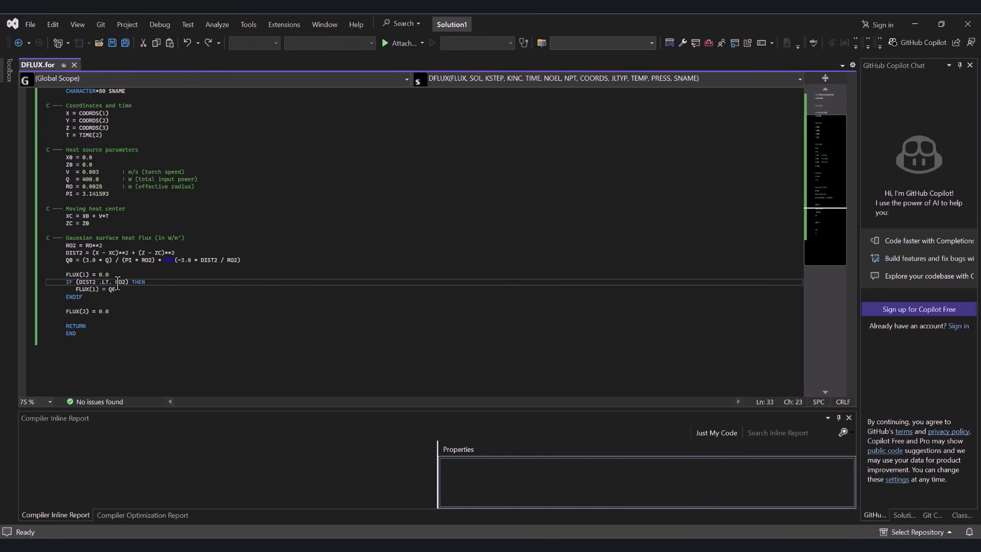
pyautogui.click(67, 246)
pyautogui.moveTo(67, 246); pyautogui.dragTo(120, 252)
pyautogui.click(80, 255)
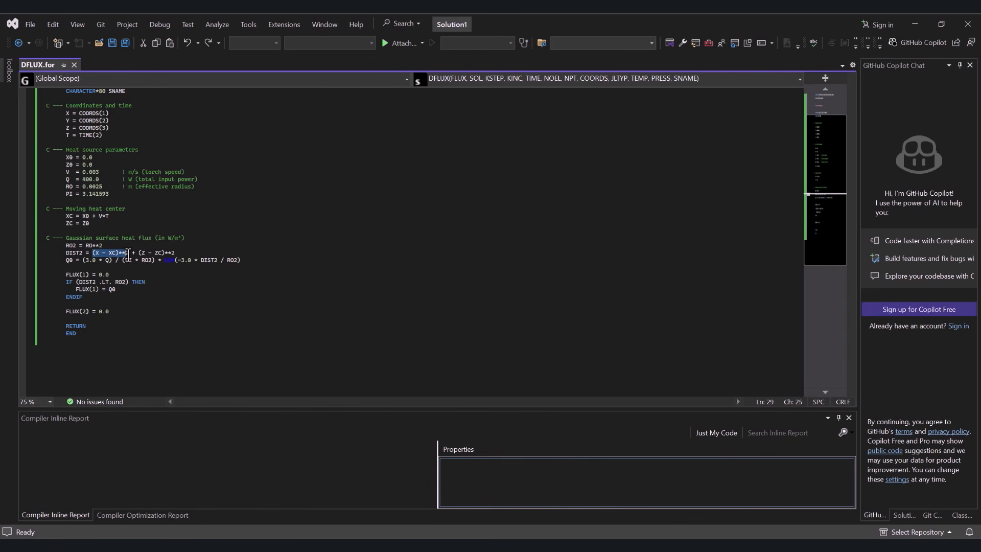
pyautogui.moveTo(138, 252); pyautogui.dragTo(174, 252)
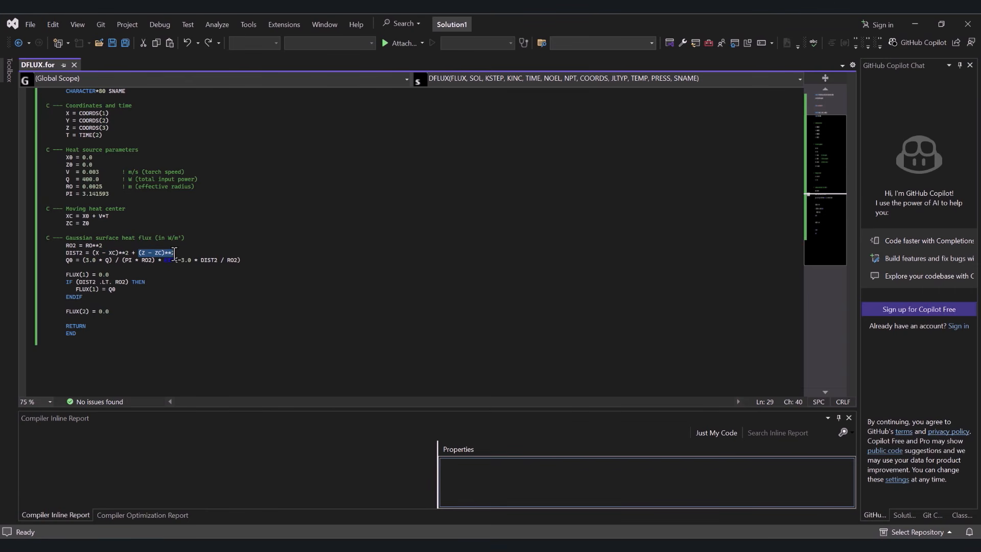
# - Examine the Q0 expression and switch to PowerPoint to compare it with the Gaussian heat flux equation on the slide
pyautogui.click(70, 261)
pyautogui.moveTo(82, 260); pyautogui.dragTo(111, 261)
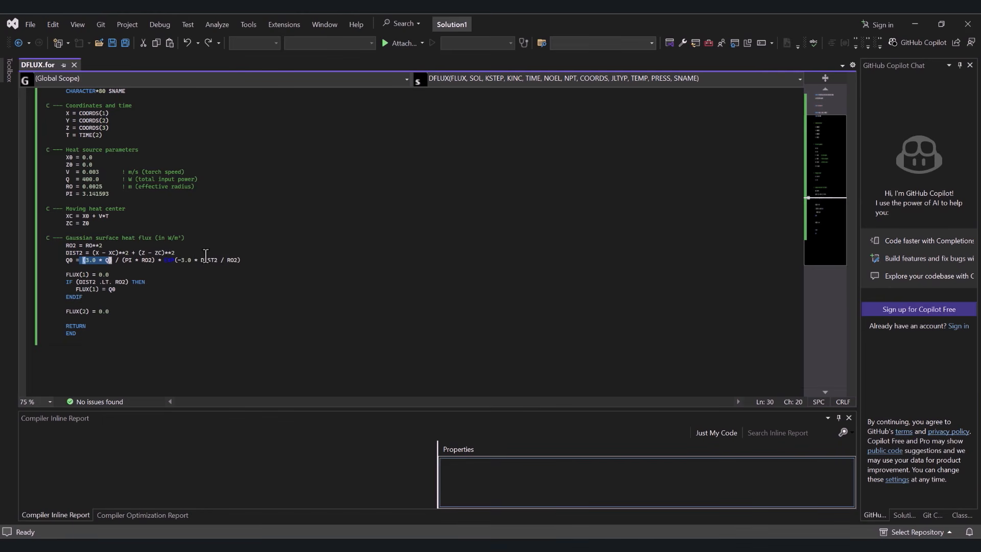
pyautogui.click(450, 545)
pyautogui.click(400, 306)
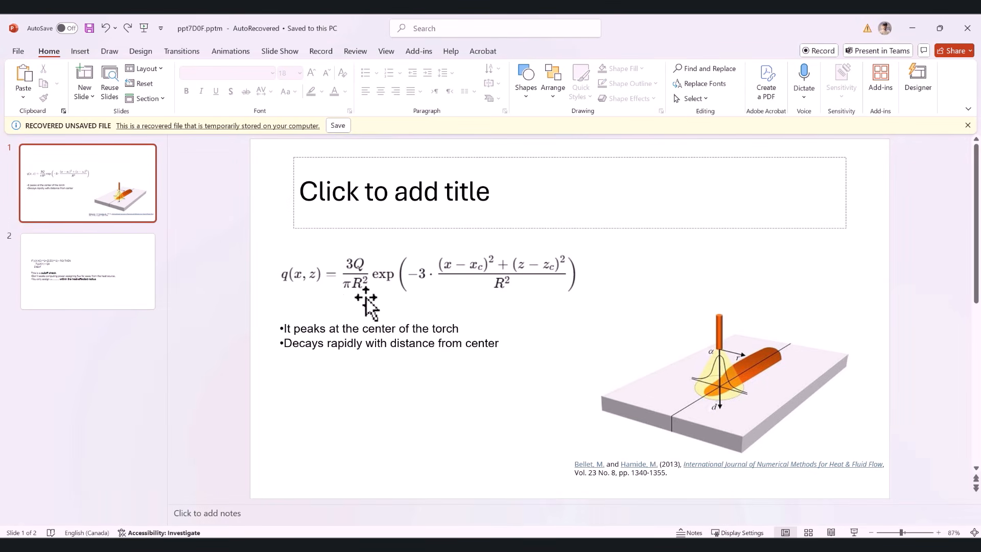
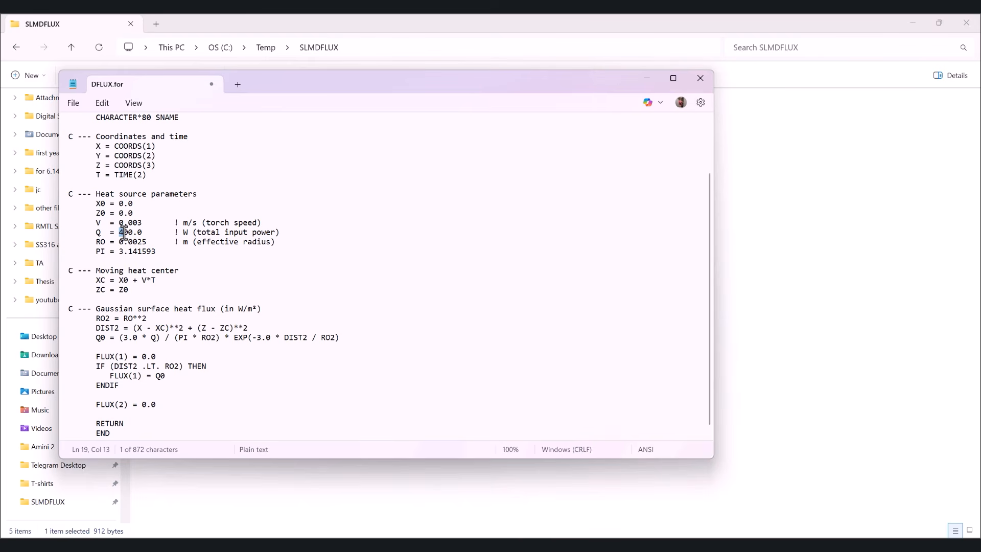
# - Set the total input power Q to 600.0 in the DFLUX.for file
pyautogui.write('6')
pyautogui.click(73, 103)
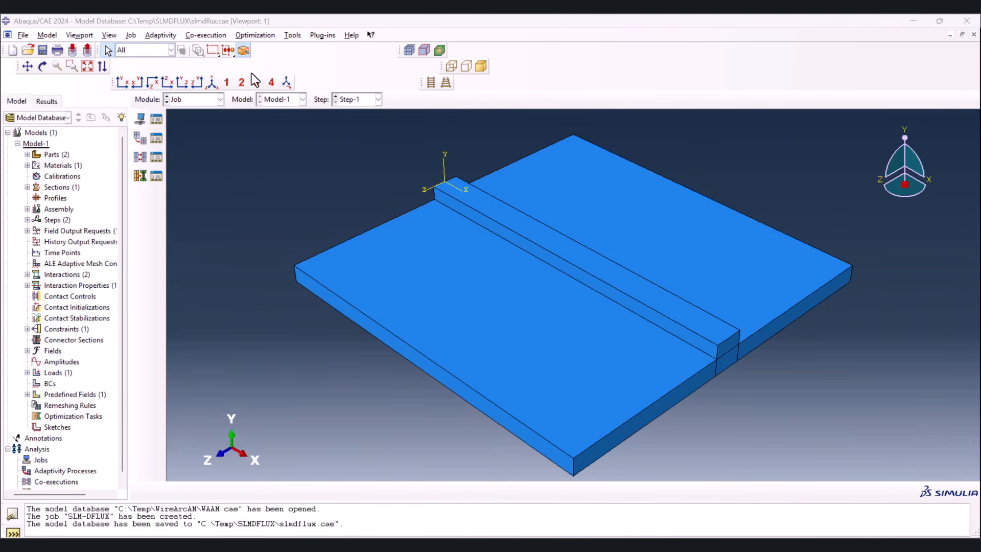
# - Create a job named slmDFLUX for Model-1 and assign DFLUX.for from the SLMDFLUX folder as its user subroutine file
pyautogui.click(157, 119)
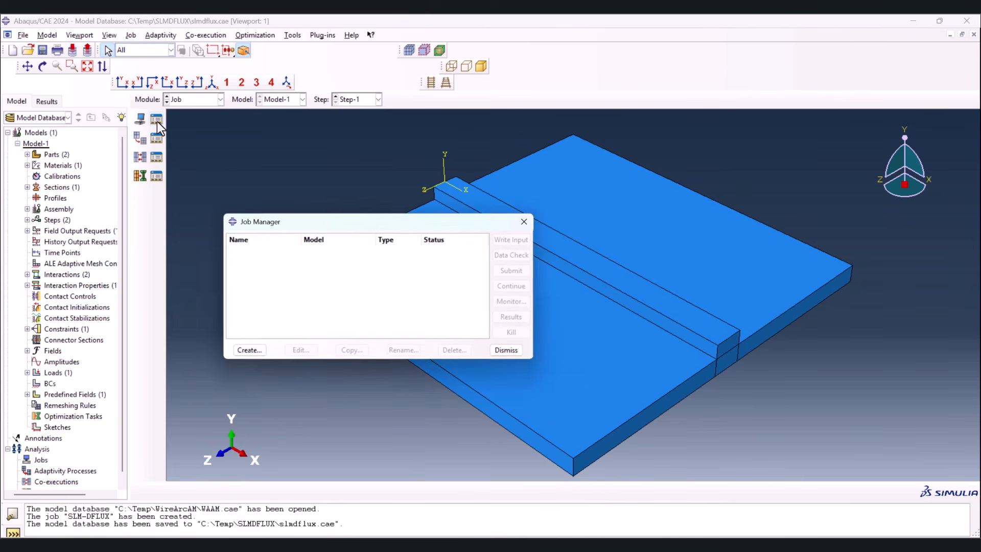
pyautogui.click(255, 350)
pyautogui.write('slmDFLUX')
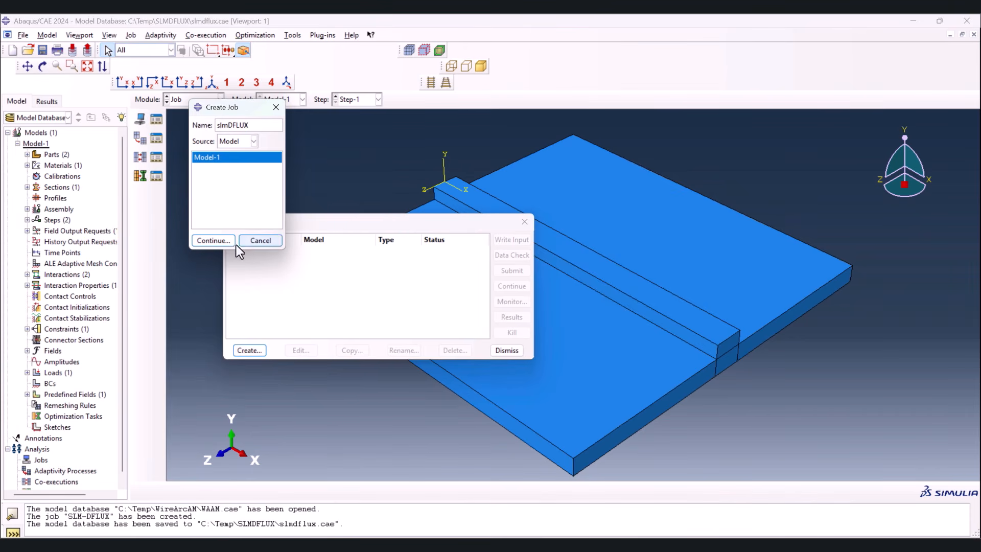
pyautogui.click(225, 243)
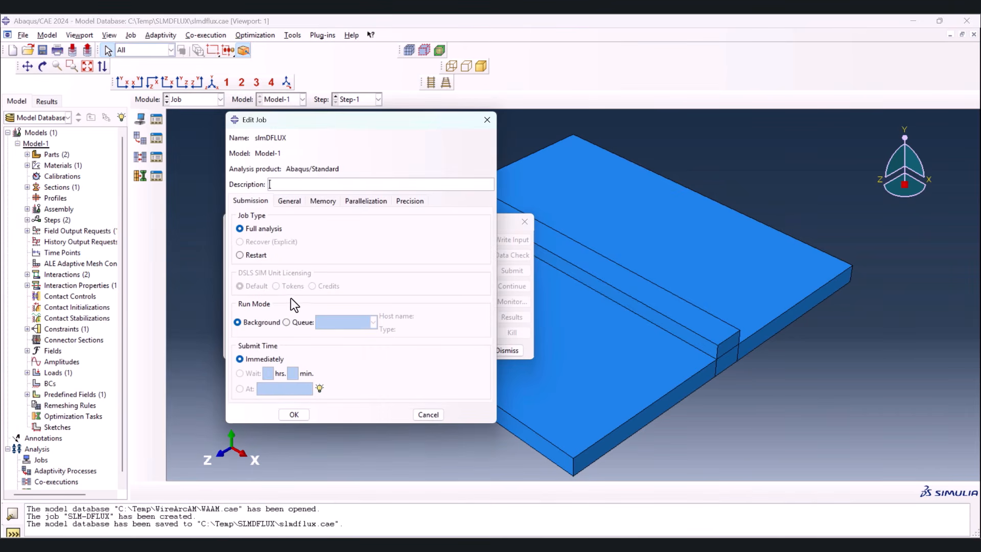
pyautogui.click(289, 202)
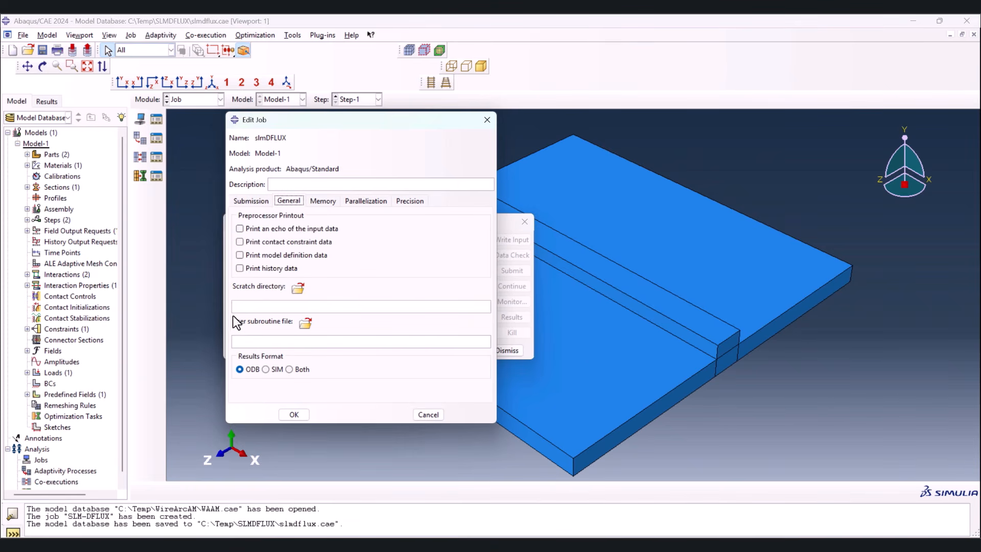
pyautogui.click(307, 324)
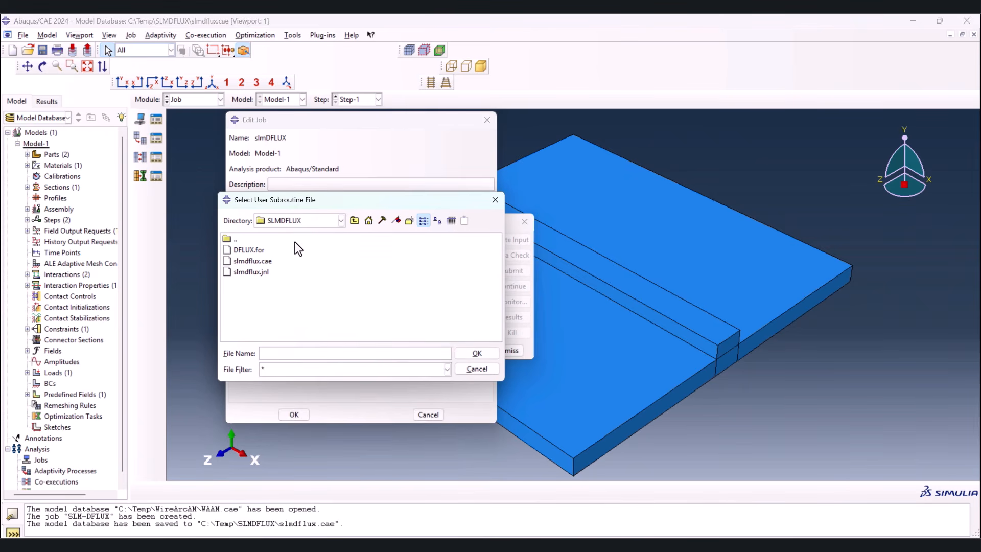
pyautogui.click(258, 250)
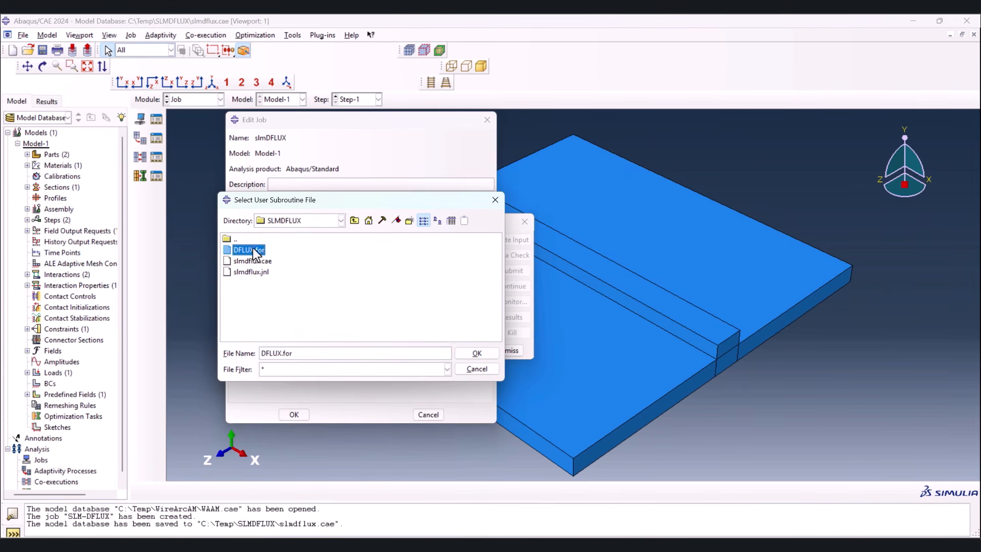
pyautogui.doubleClick(243, 250)
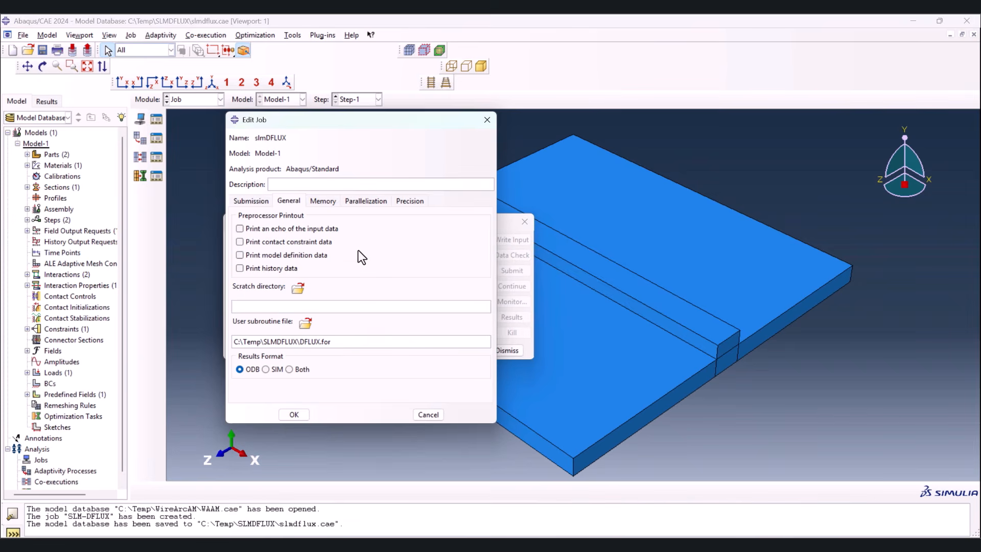
# - Enable multiple processors for the slmDFLUX job and accept the job definition
pyautogui.click(364, 201)
pyautogui.click(280, 217)
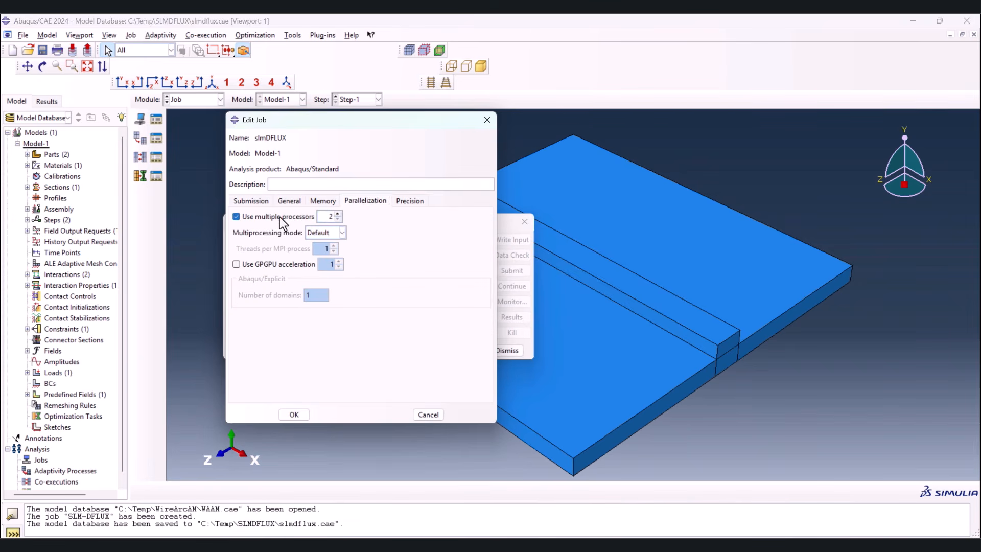
pyautogui.doubleClick(327, 216)
pyautogui.click(297, 417)
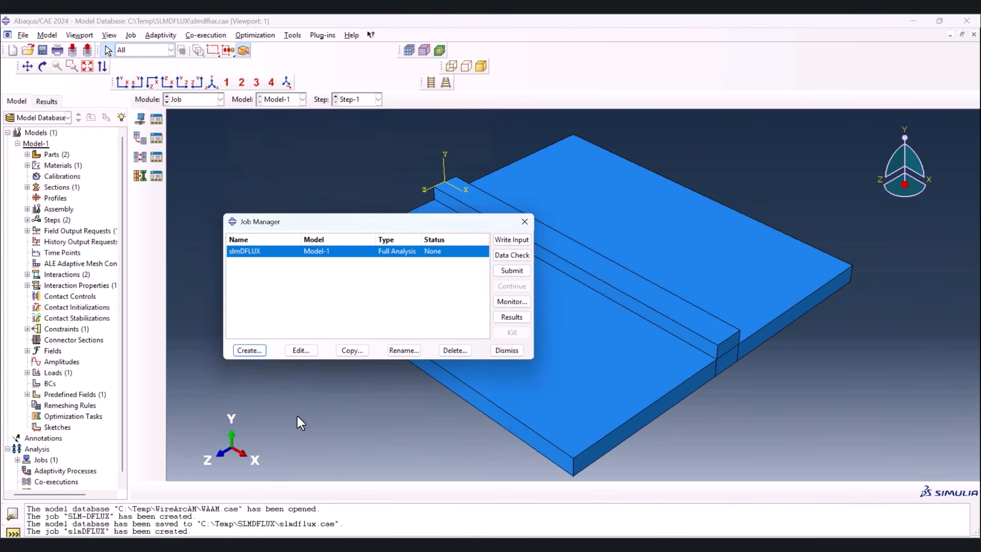
# - Submit the slmDFLUX job for full analysis and check its increments in the job monitor
pyautogui.click(784, 36)
pyautogui.click(517, 271)
pyautogui.click(361, 352)
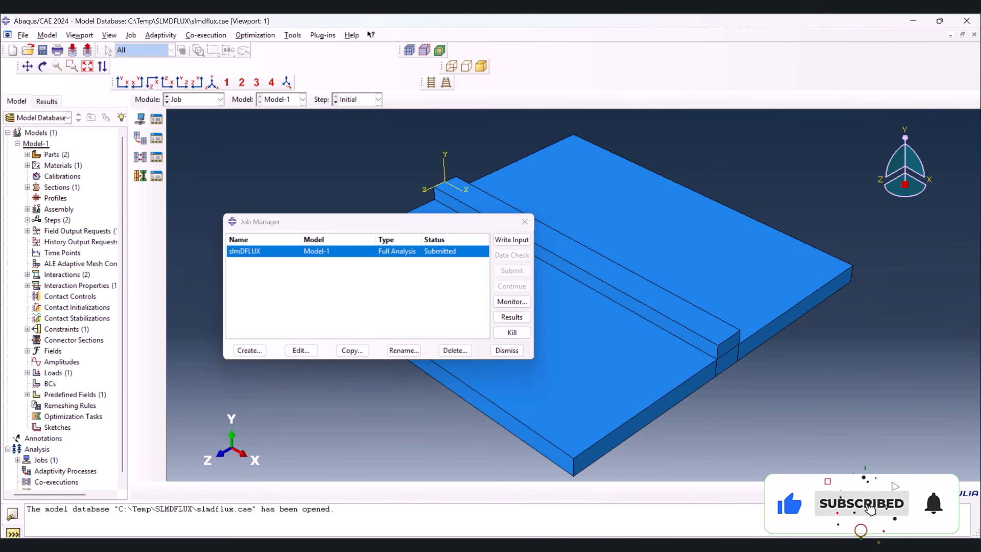
pyautogui.click(512, 301)
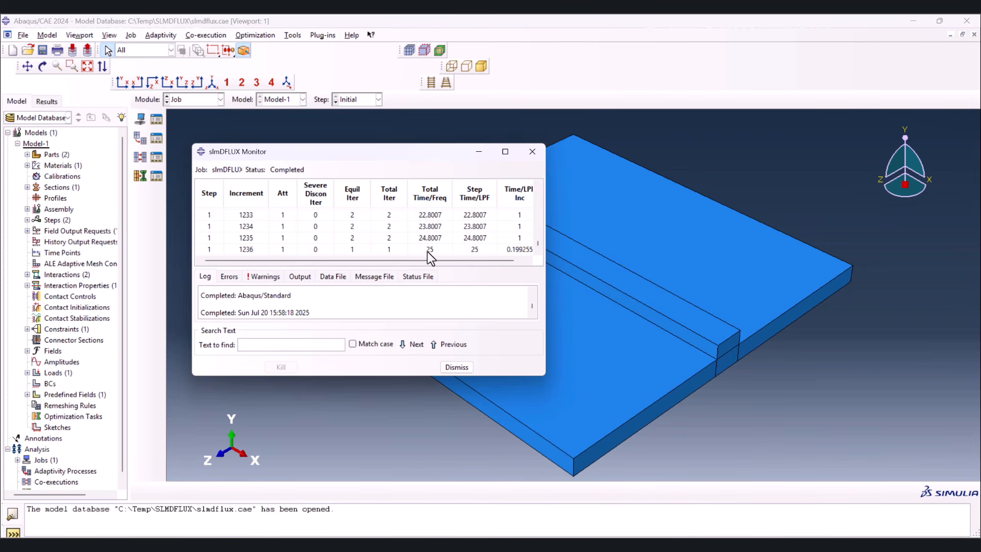
pyautogui.click(457, 367)
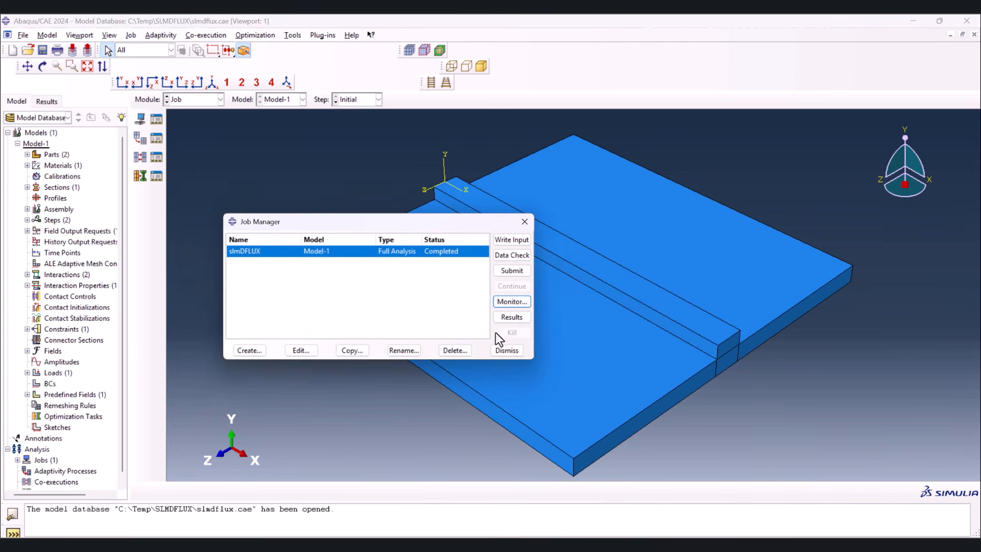
# - Open the slmDFLUX results, plot the NT11 contours on the deformed model and go back to frame 0
pyautogui.click(511, 317)
pyautogui.click(140, 173)
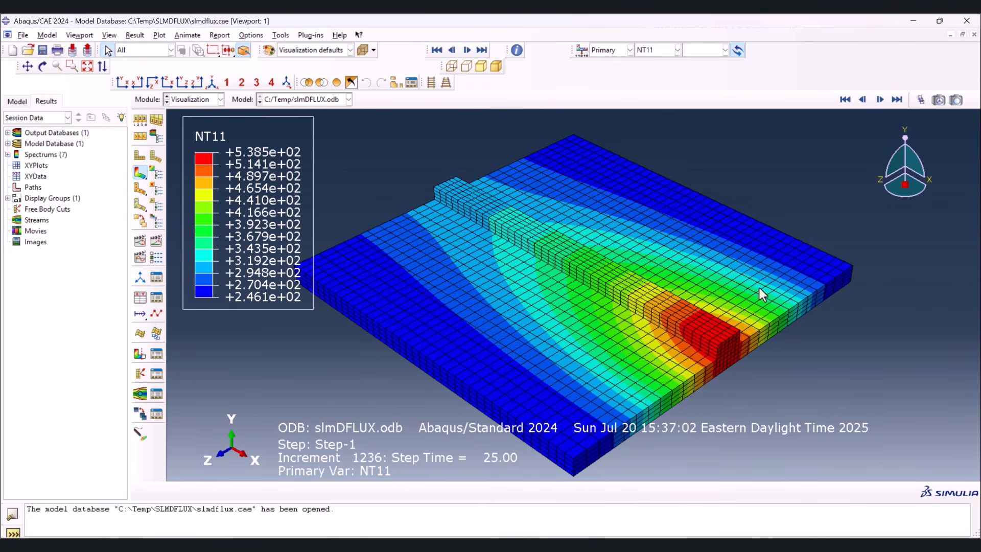
pyautogui.click(922, 100)
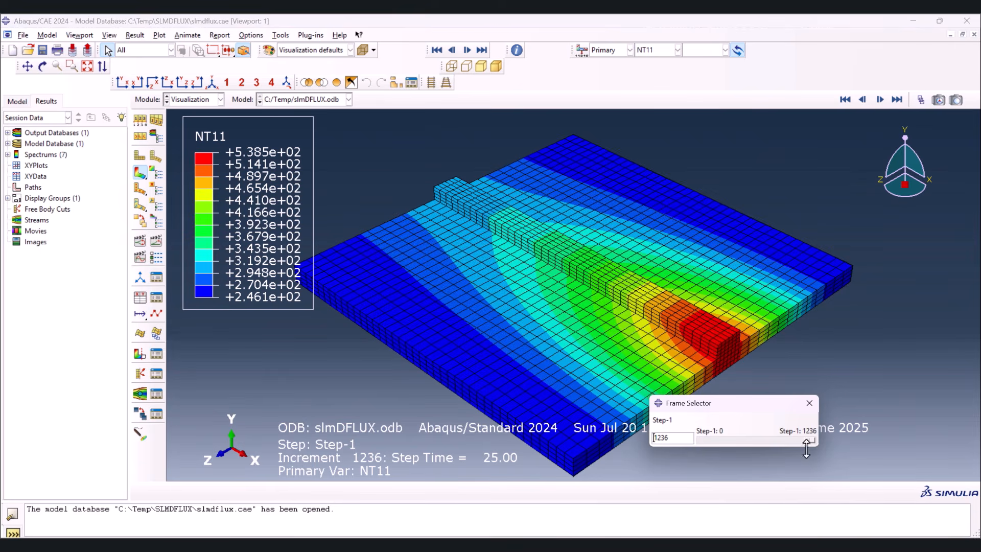
pyautogui.moveTo(807, 440); pyautogui.dragTo(698, 440)
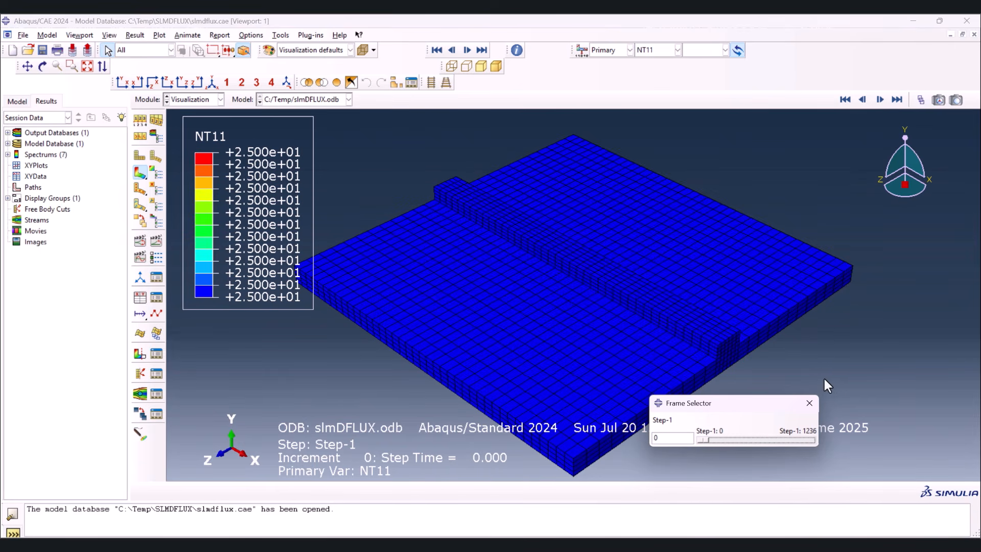
pyautogui.click(810, 402)
# - Play the time-history animation of the NT11 contours, review the animation options and pause the playback
pyautogui.click(156, 248)
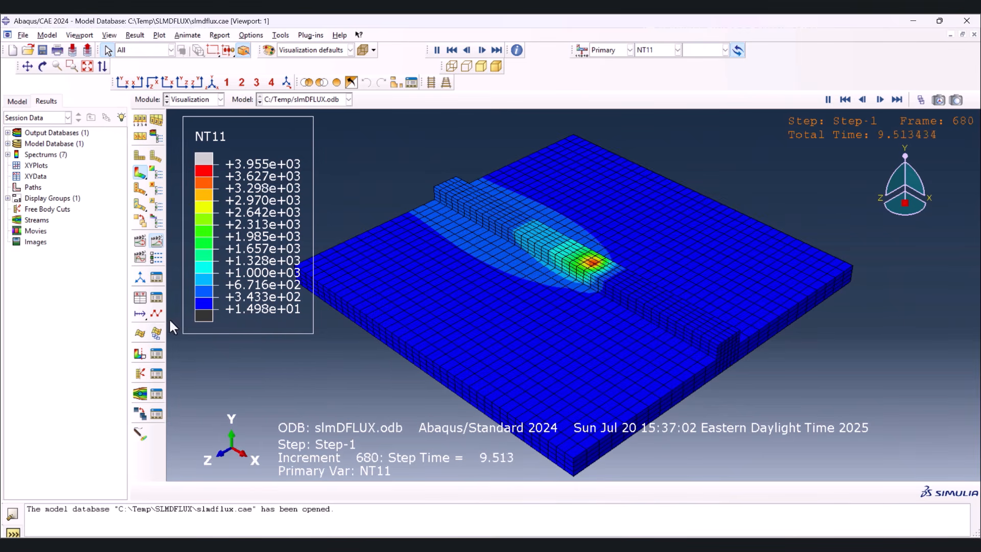
pyautogui.click(158, 258)
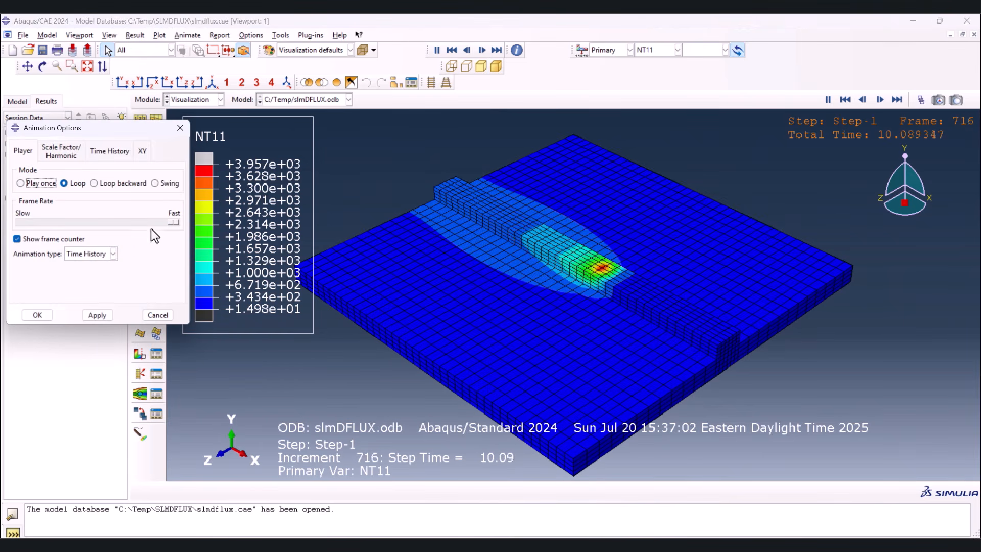
pyautogui.click(166, 316)
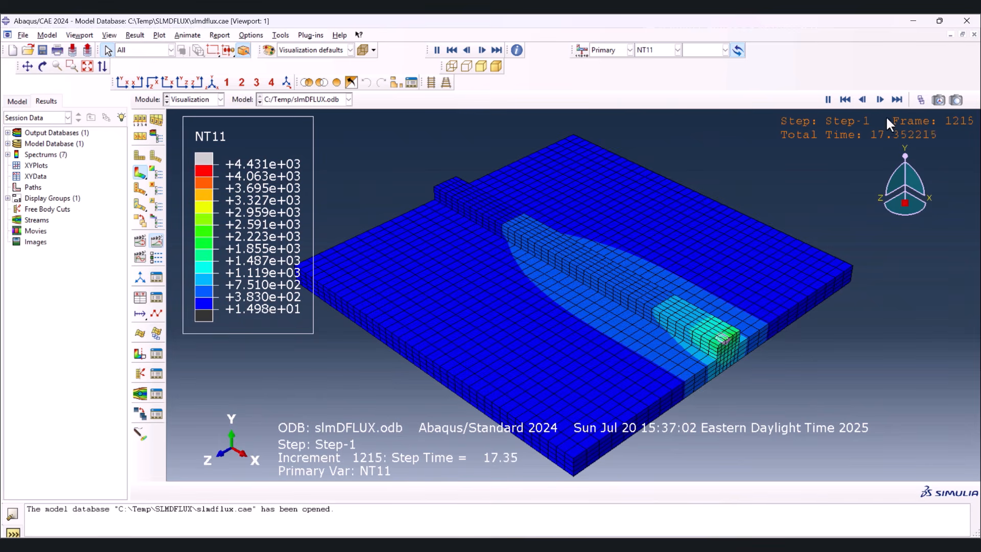
pyautogui.click(828, 99)
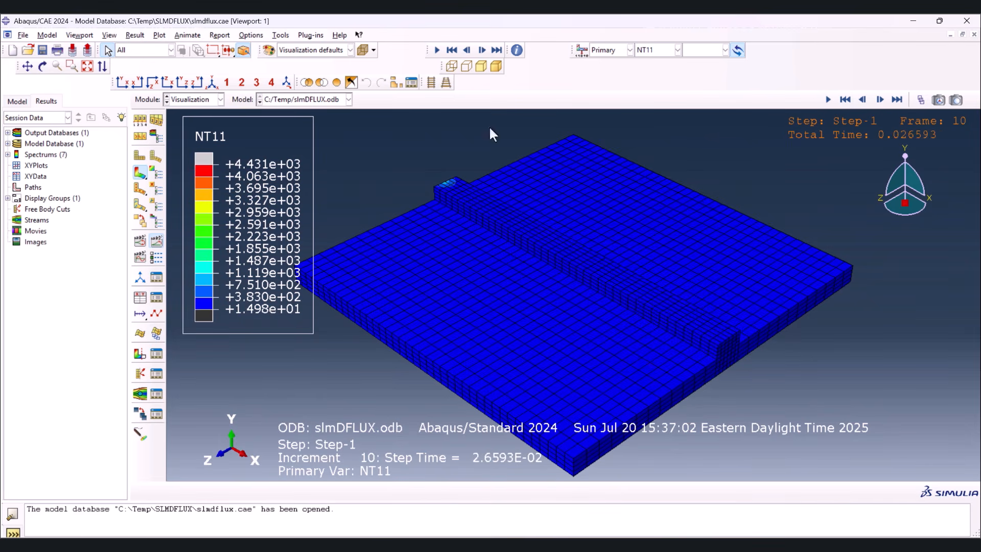
# - Specify a maximum contour limit of 2500 for the NT11 plot
pyautogui.click(155, 174)
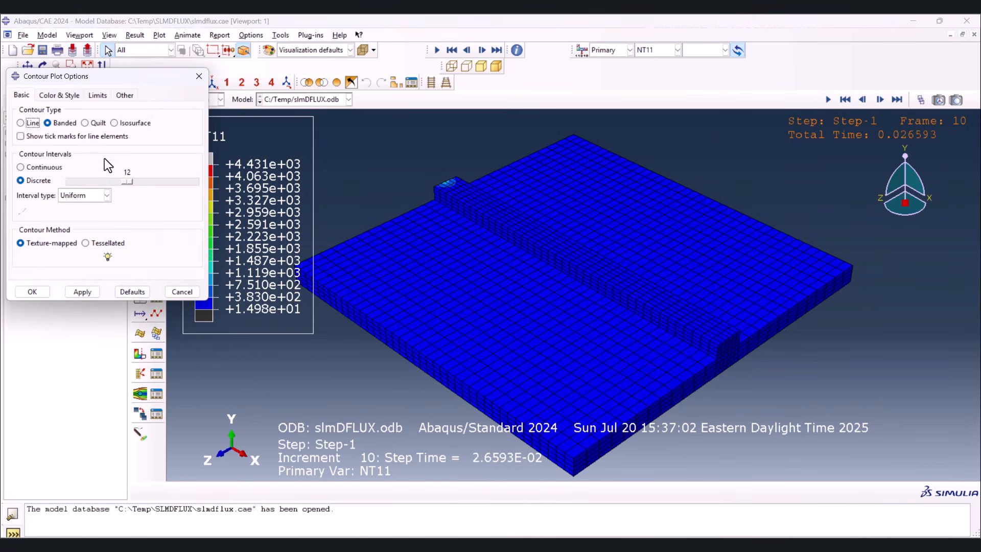
pyautogui.click(59, 95)
pyautogui.click(98, 95)
pyautogui.click(56, 158)
pyautogui.tripleClick(92, 161)
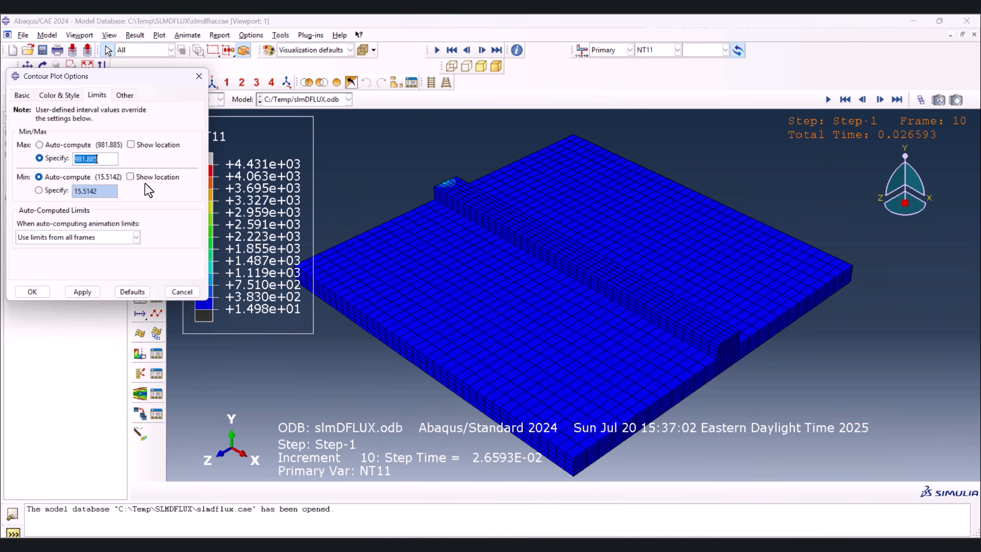
pyautogui.write('2500')
pyautogui.click(95, 291)
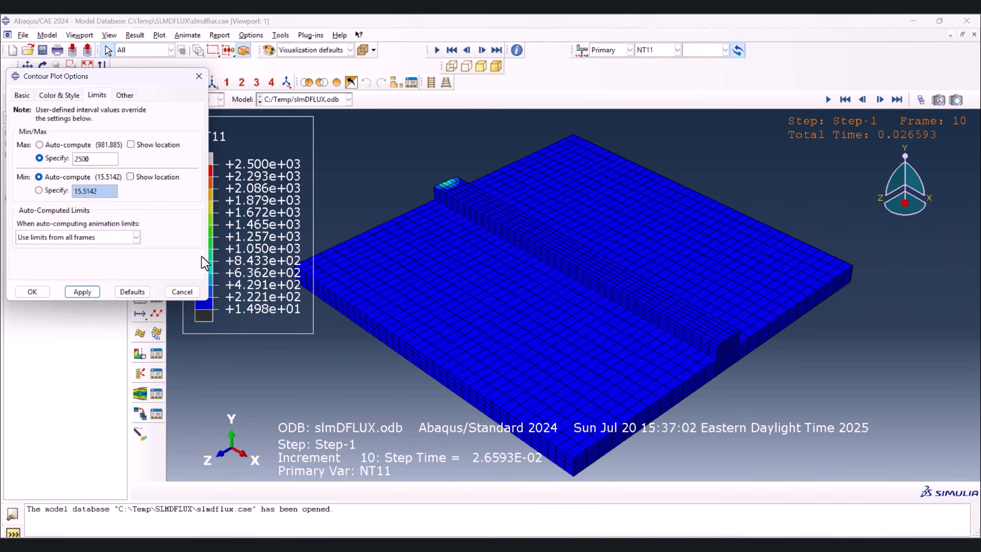
# - Examine the hot zone of the moving heat source at frames 307 and 381, stopping at frame 581
pyautogui.click(920, 100)
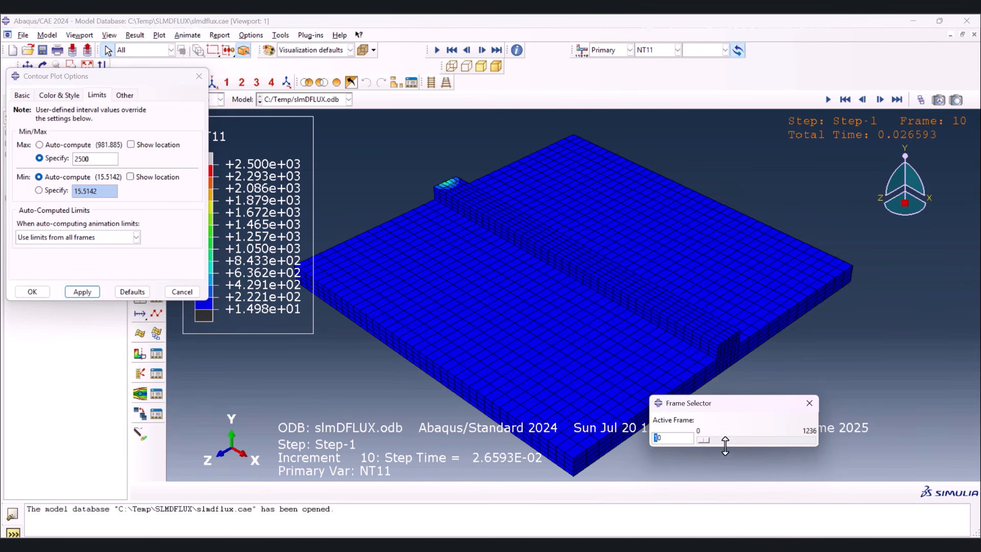
pyautogui.moveTo(702, 439); pyautogui.dragTo(731, 440)
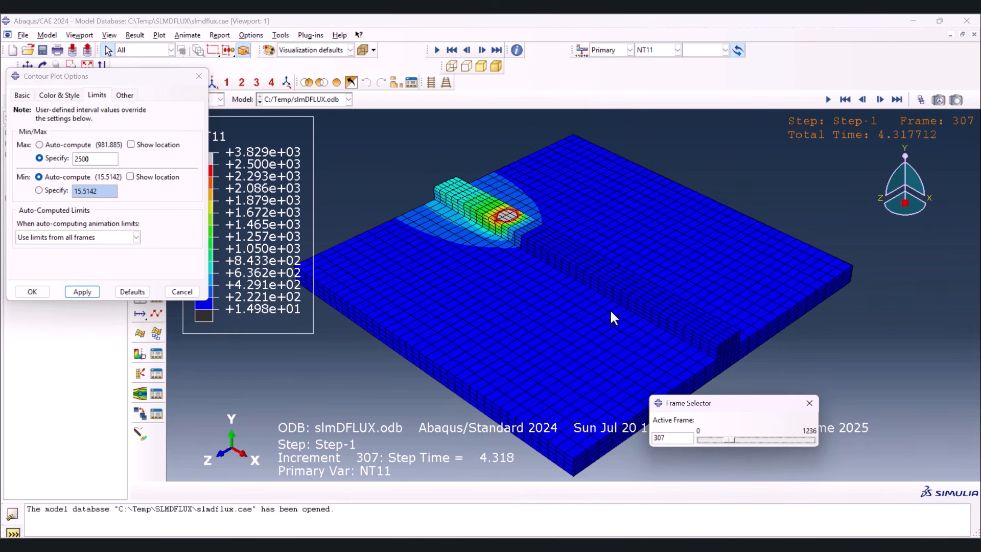
pyautogui.click(731, 441)
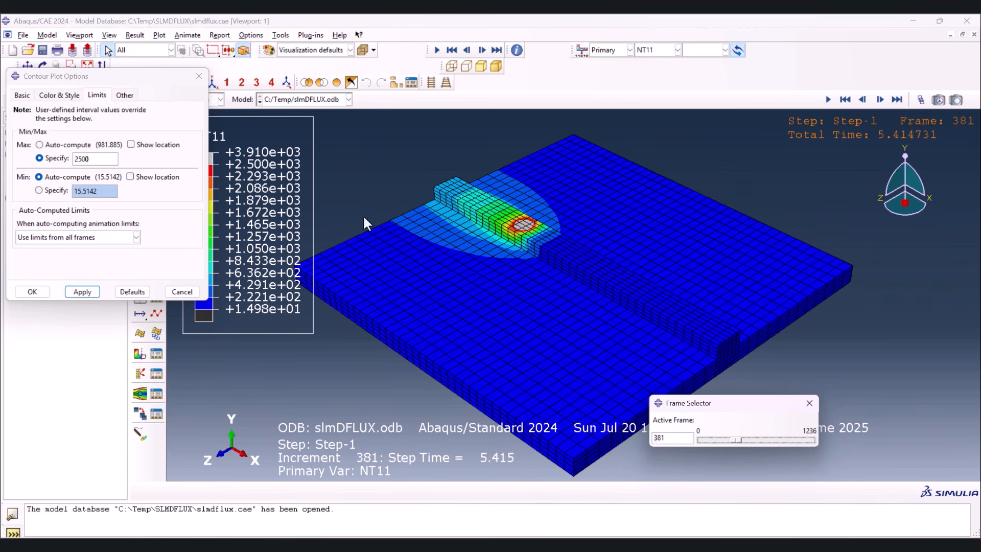
pyautogui.click(114, 159)
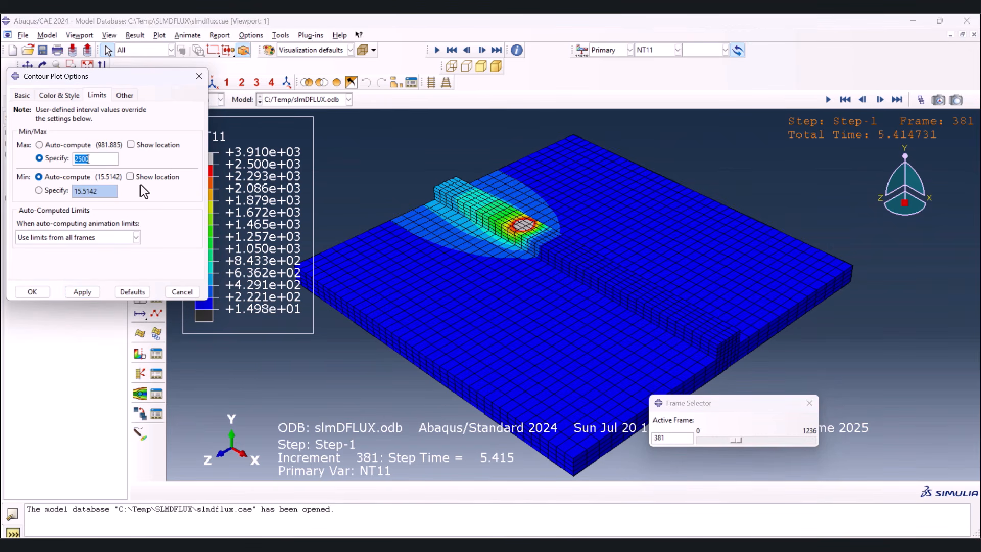
pyautogui.moveTo(736, 443)
pyautogui.mouseDown()
pyautogui.moveTo(805, 439)
pyautogui.moveTo(755, 437)
pyautogui.mouseUp()
pyautogui.click(810, 404)
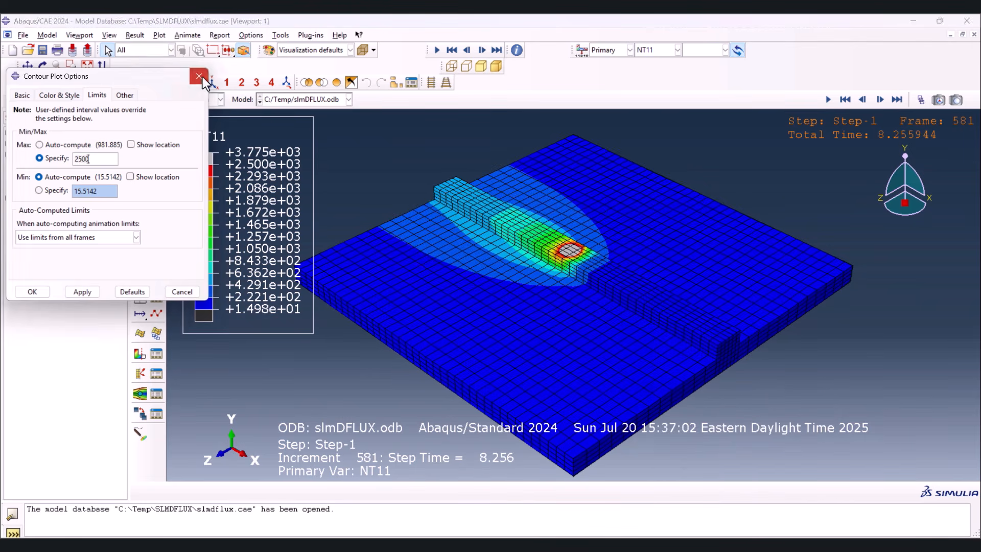
pyautogui.click(198, 76)
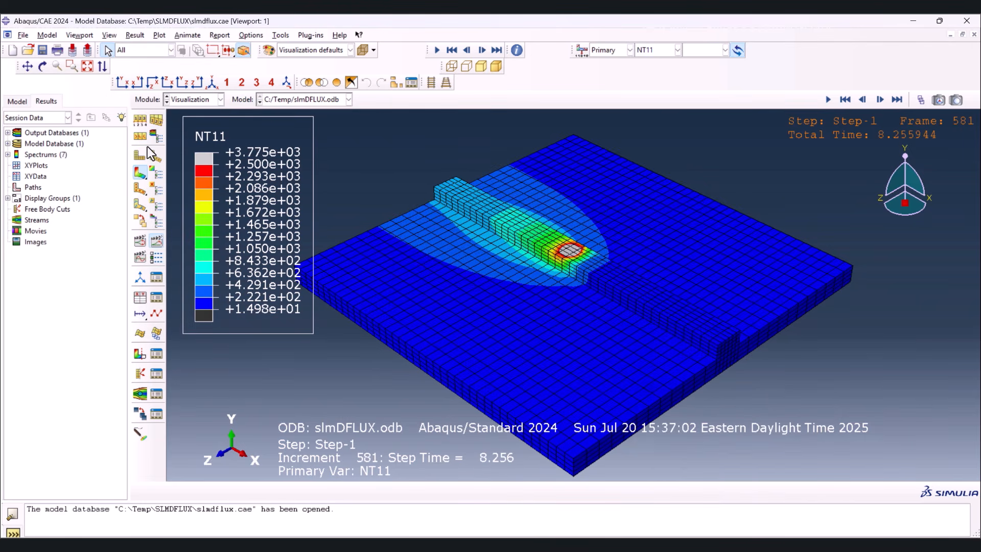
# - Start XY data extraction from ODB field output, using the Unique Nodal position and the NT11 nodal temperature variable
pyautogui.click(140, 297)
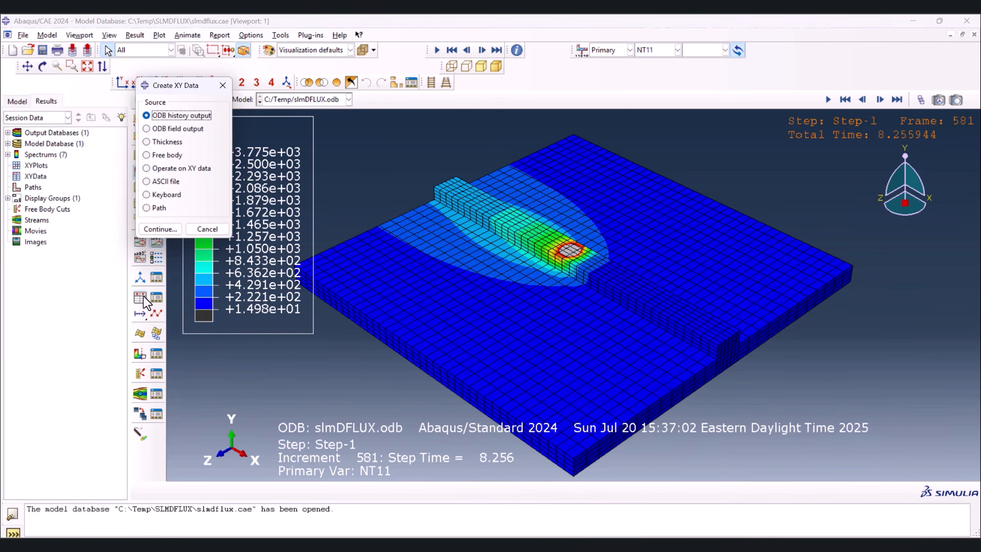
pyautogui.click(174, 129)
pyautogui.click(162, 229)
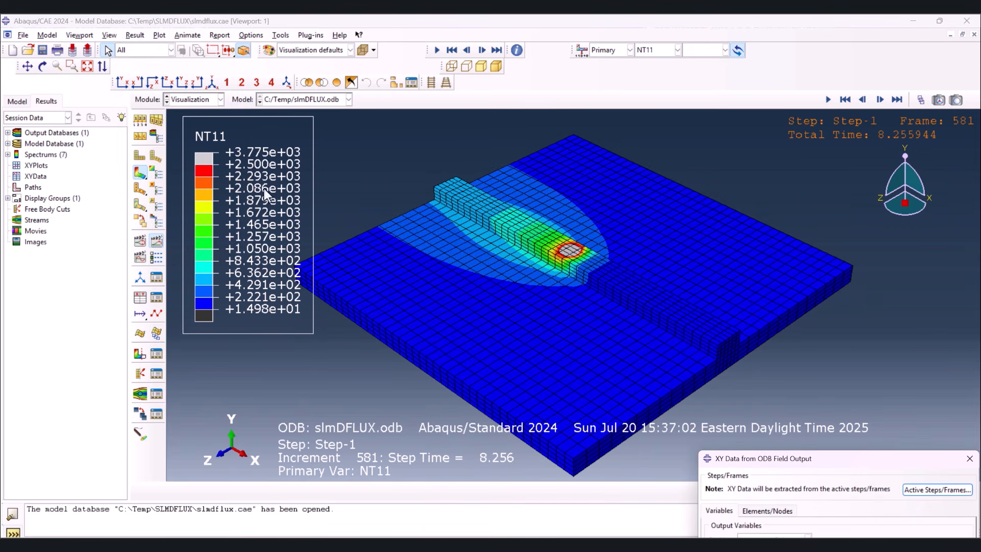
pyautogui.moveTo(751, 463); pyautogui.dragTo(718, 209)
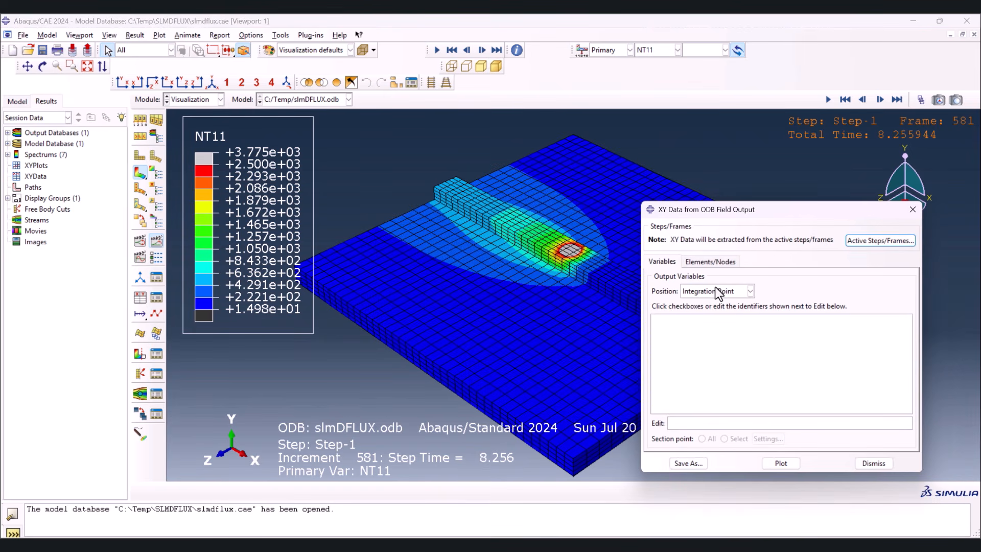
pyautogui.click(750, 291)
pyautogui.click(711, 338)
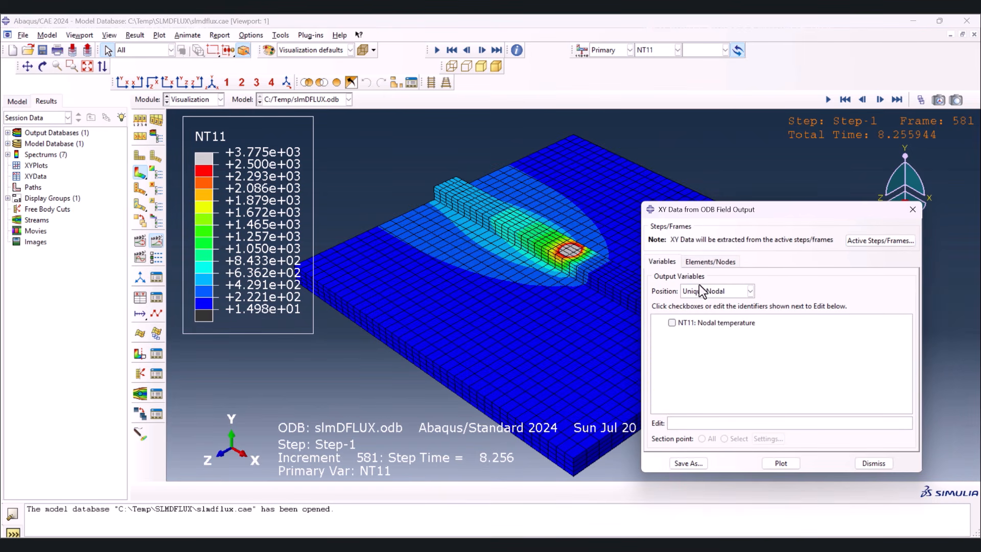
pyautogui.click(672, 322)
# - Pick five nodes along the deposited track in the viewport and plot their NT11 temperature histories against time
pyautogui.click(710, 261)
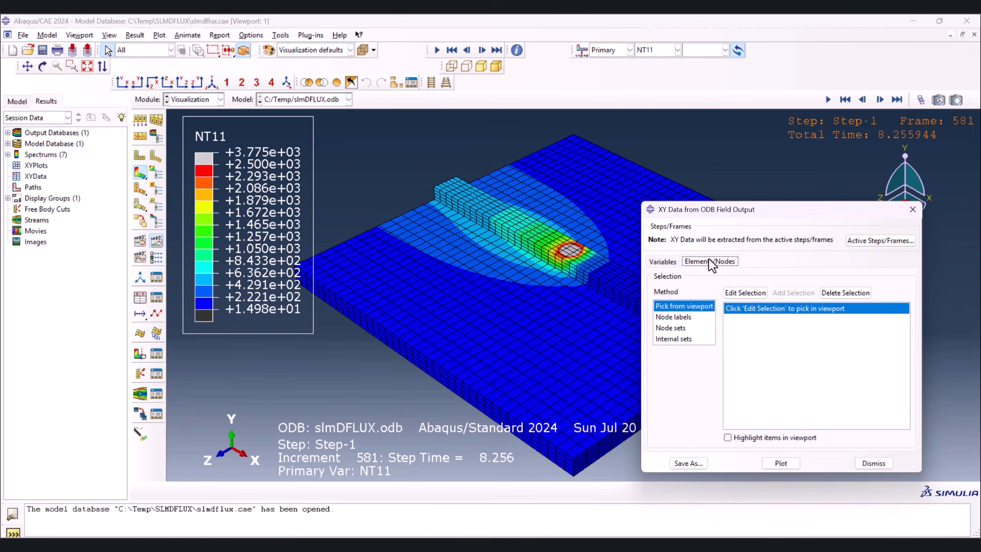
pyautogui.click(745, 292)
pyautogui.moveTo(757, 208); pyautogui.dragTo(838, 317)
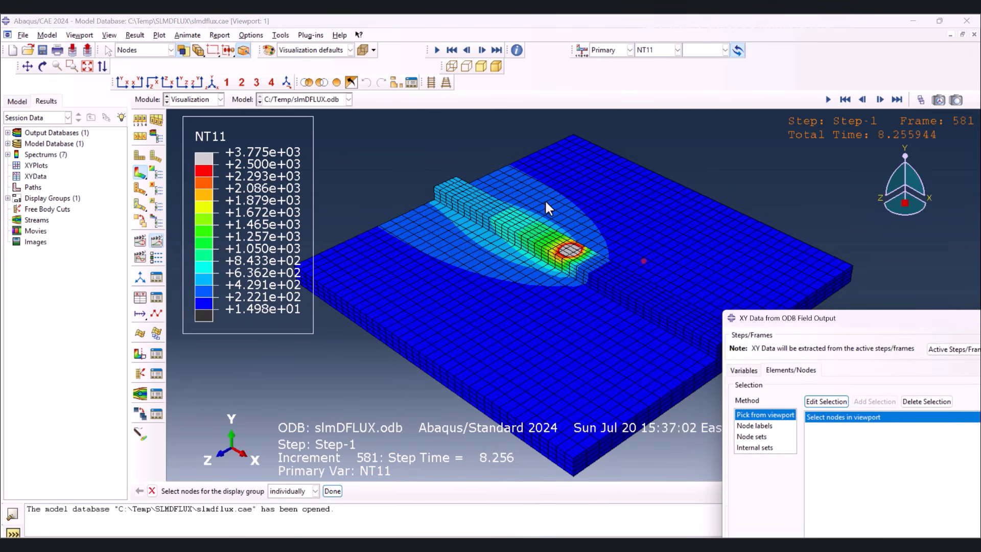
pyautogui.click(572, 253)
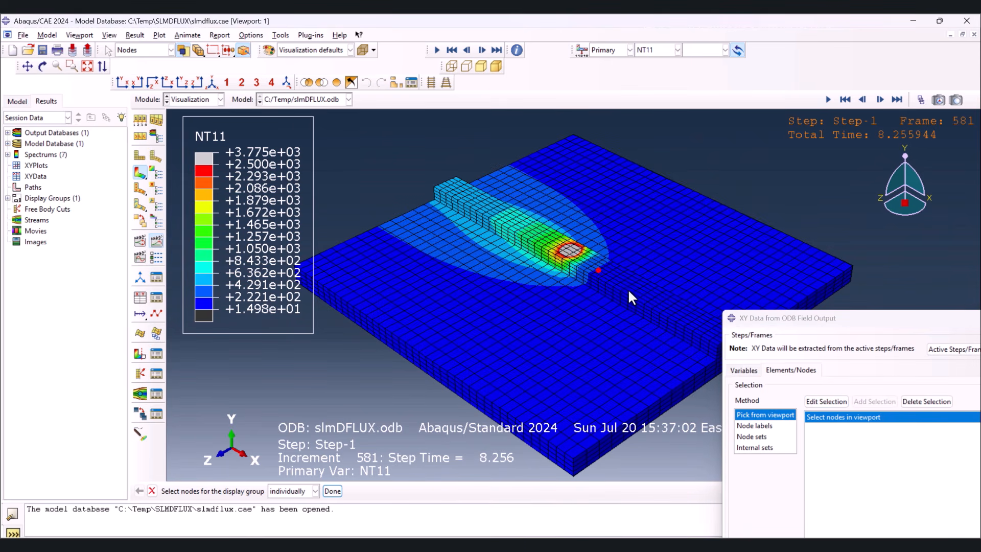
pyautogui.press('capslock')
pyautogui.moveTo(814, 324); pyautogui.dragTo(707, 215)
pyautogui.click(756, 463)
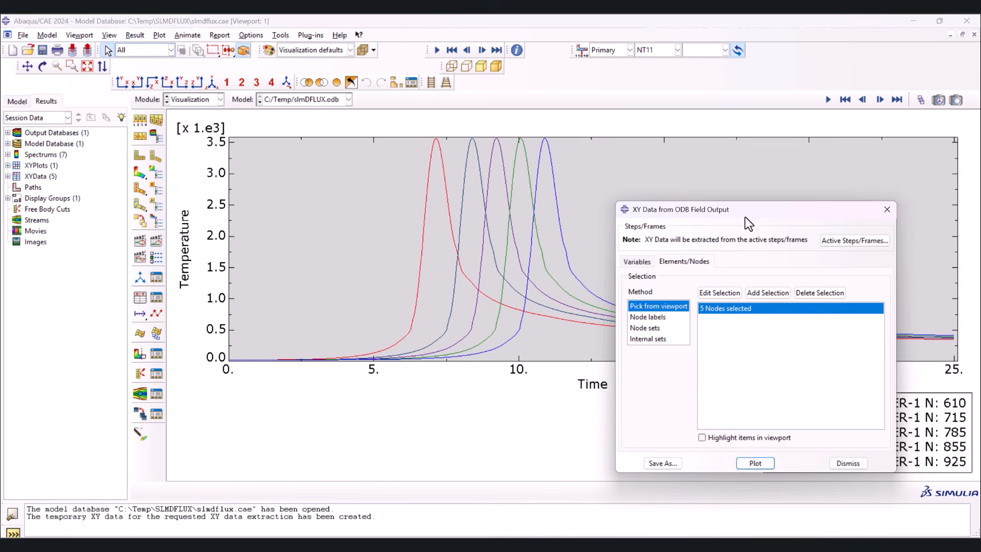
pyautogui.moveTo(738, 214); pyautogui.dragTo(750, 438)
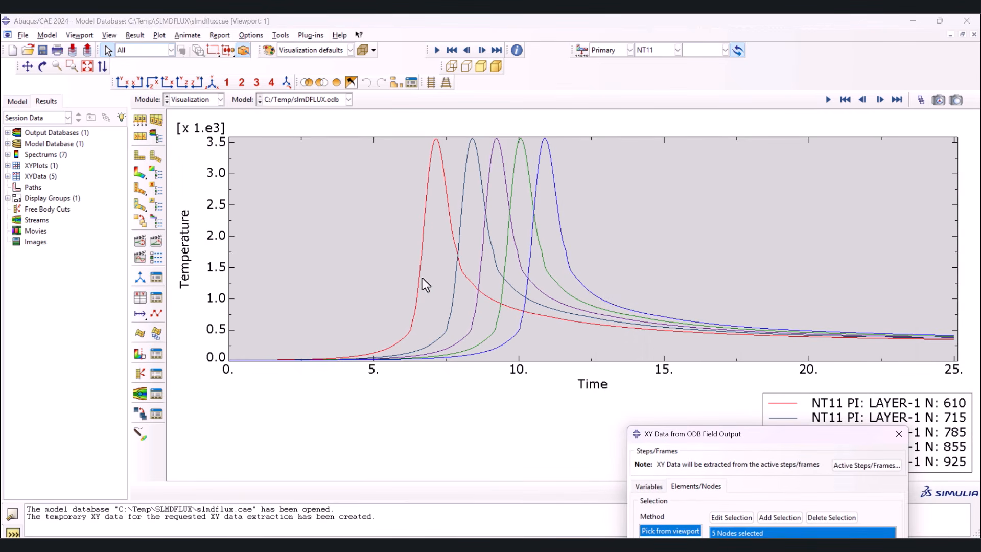
pyautogui.scroll(-2, 341, 288)
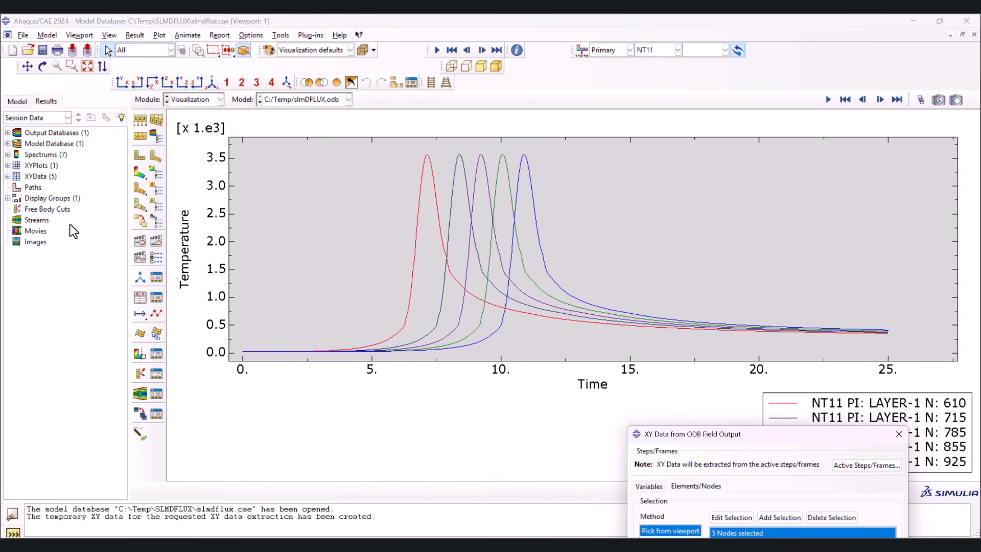
# - Copy time and temperature rows from the XY data table of node 610 and close the table without editing it
pyautogui.click(8, 176)
pyautogui.rightClick(77, 187)
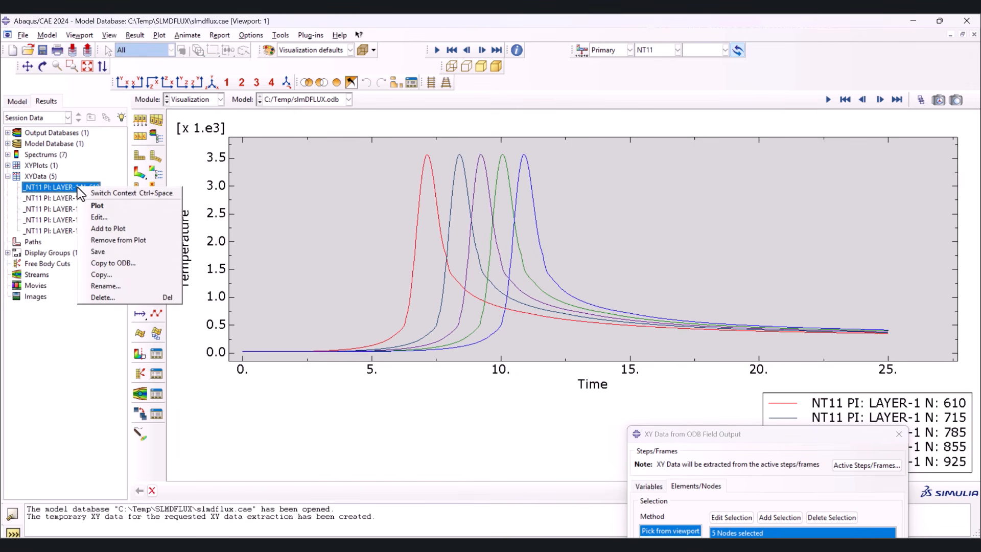
pyautogui.click(103, 217)
pyautogui.moveTo(208, 173); pyautogui.dragTo(289, 317)
pyautogui.moveTo(300, 169); pyautogui.dragTo(308, 309)
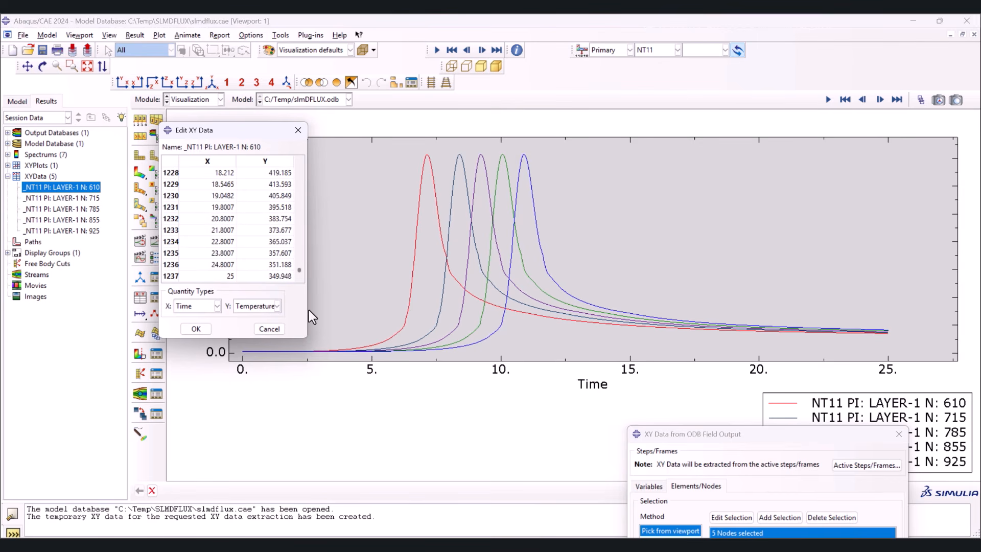
pyautogui.keyDown('shift'); pyautogui.click(276, 277); pyautogui.keyUp('shift')
pyautogui.rightClick(246, 215)
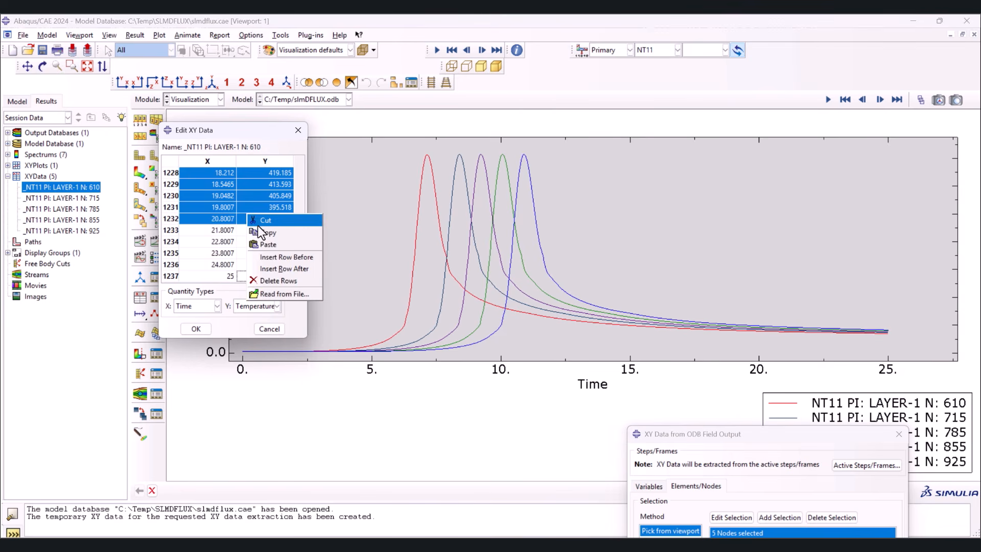
pyautogui.click(265, 232)
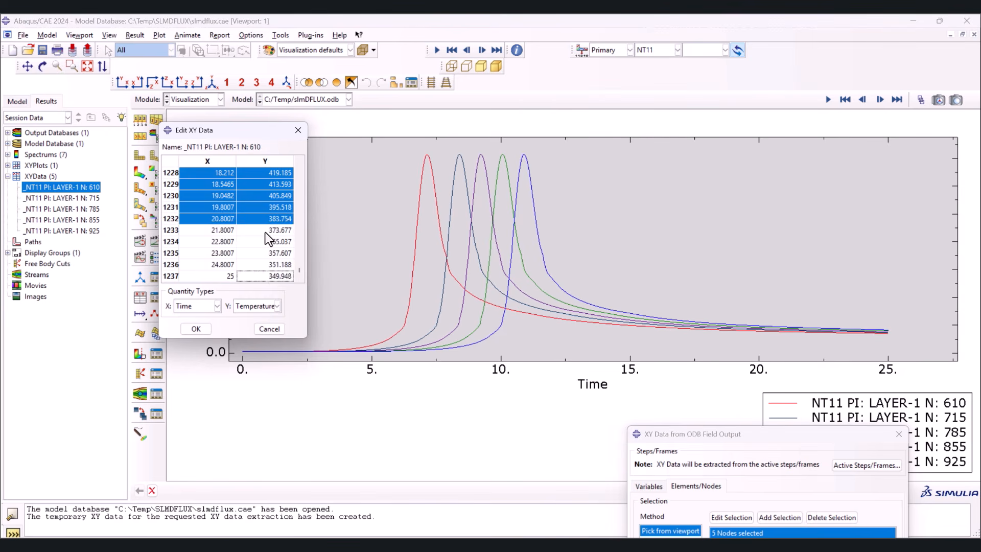
pyautogui.click(296, 134)
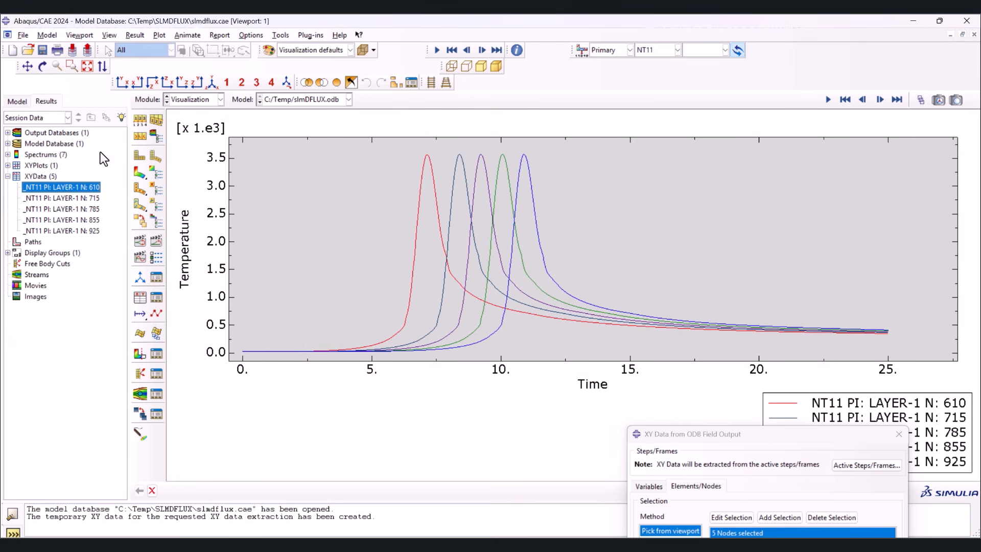
# - Return to the NT11 contour plot, show only free edges on the model and dismiss the XY data extraction dialog
pyautogui.click(140, 174)
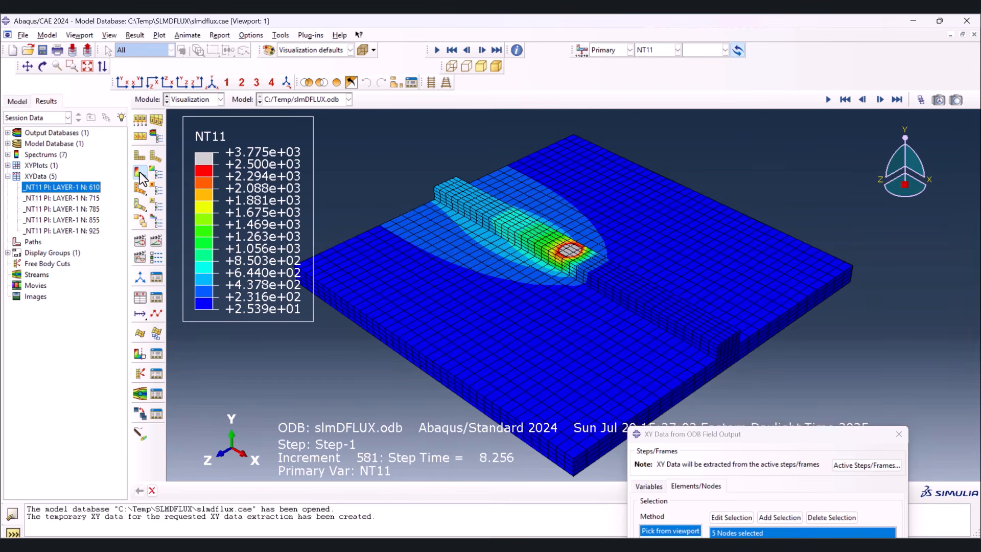
pyautogui.click(145, 124)
pyautogui.click(143, 179)
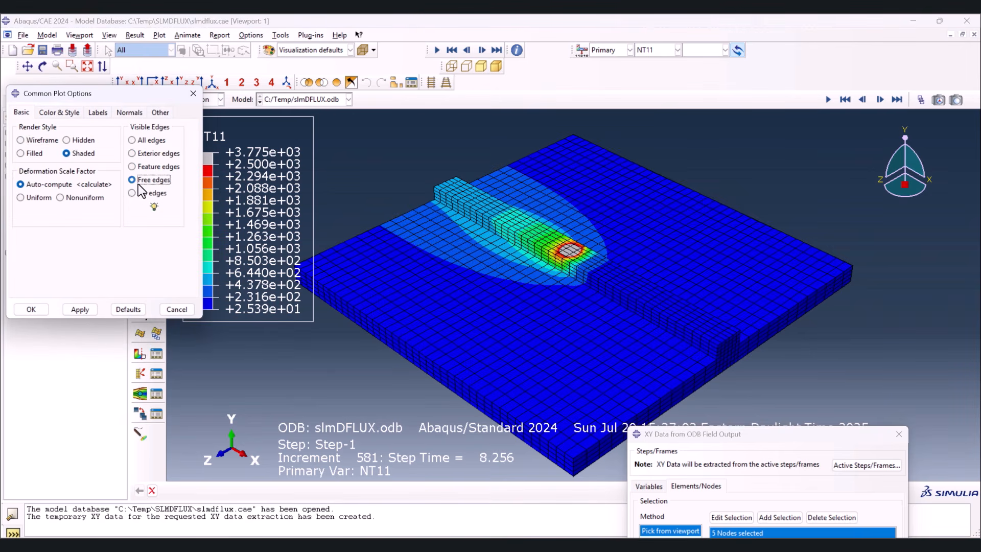
pyautogui.click(31, 309)
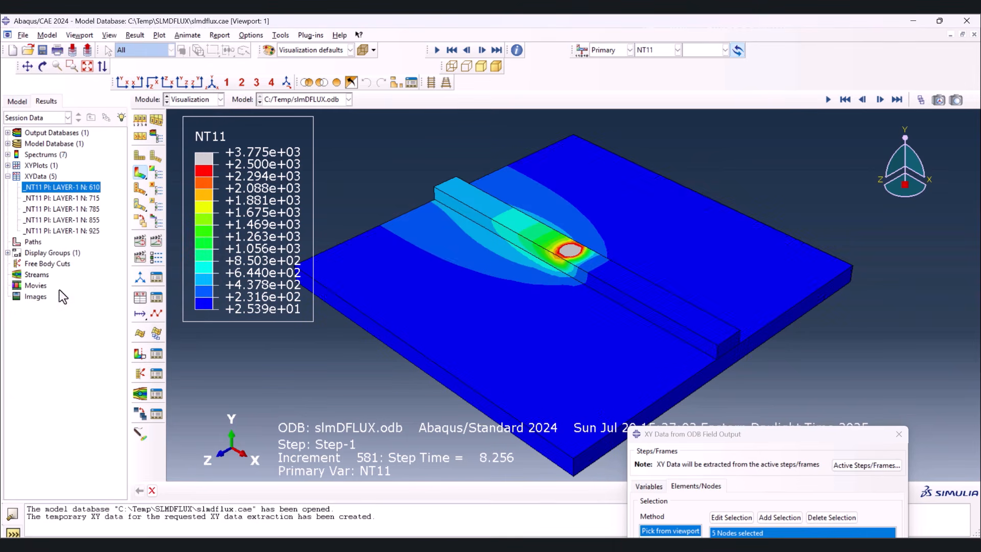
pyautogui.click(892, 436)
# - Advance the contour plot to frame 1016 with the frame selector to view the heat source near the track's end
pyautogui.click(922, 99)
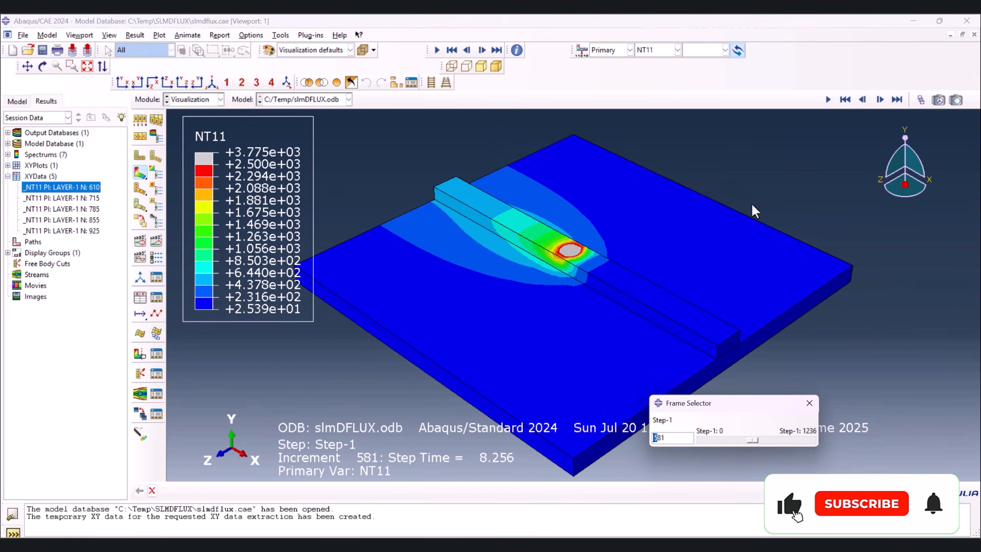
pyautogui.moveTo(756, 439); pyautogui.dragTo(792, 440)
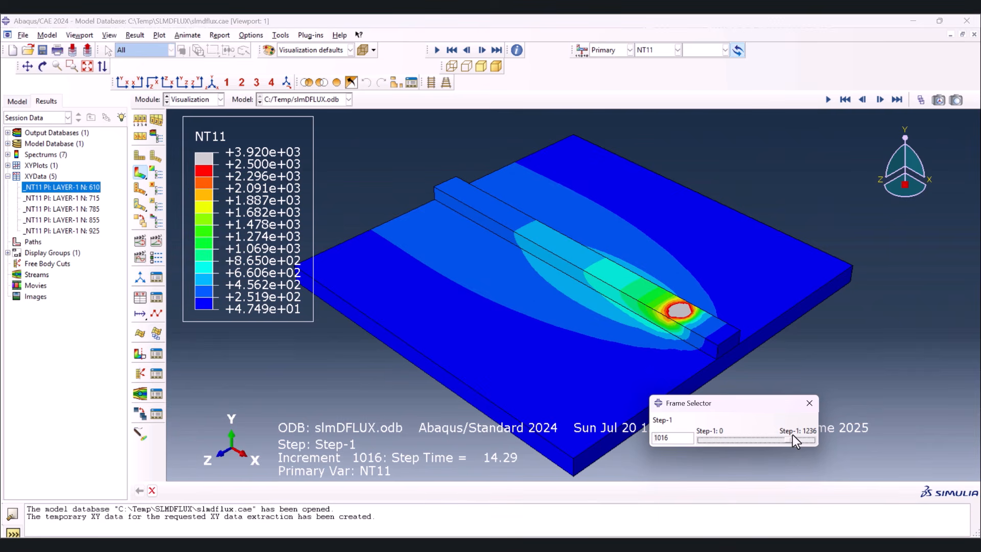
pyautogui.moveTo(751, 400); pyautogui.dragTo(845, 360)
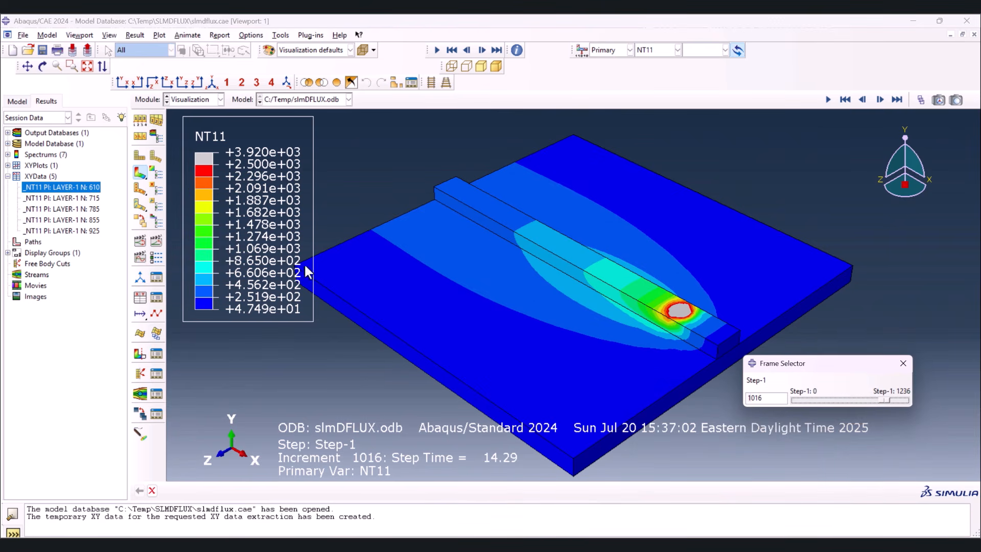
# - Turn off all viewport annotations except the legend
pyautogui.click(80, 34)
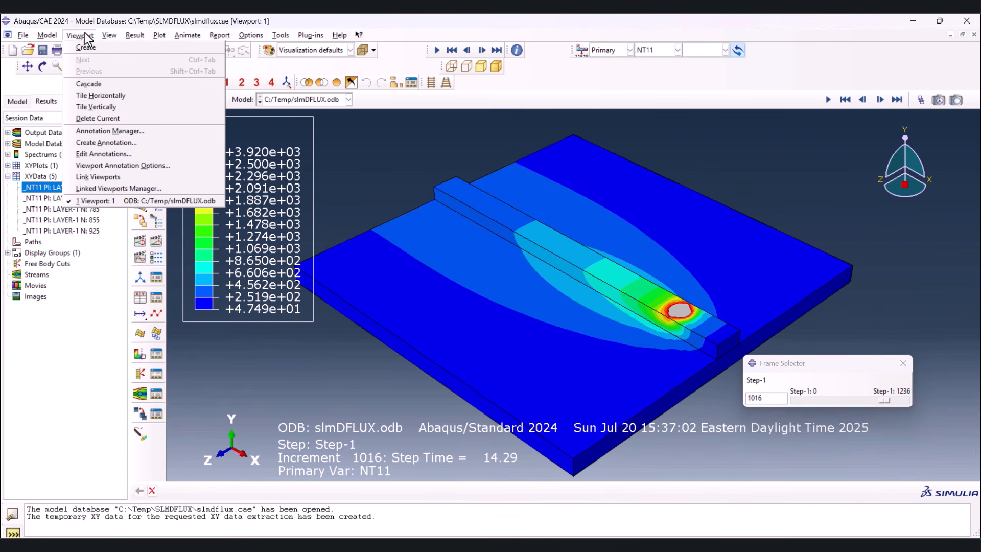
pyautogui.click(107, 167)
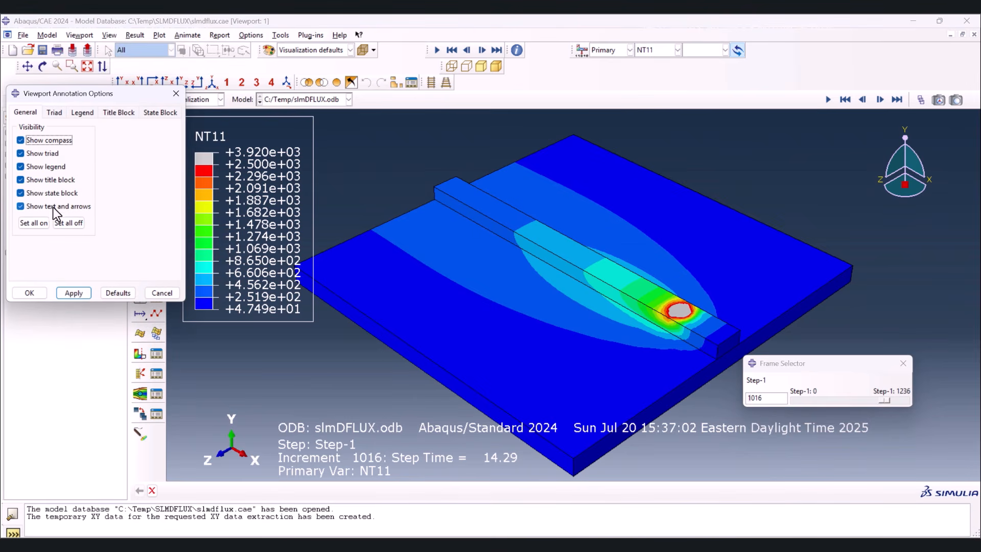
pyautogui.click(76, 223)
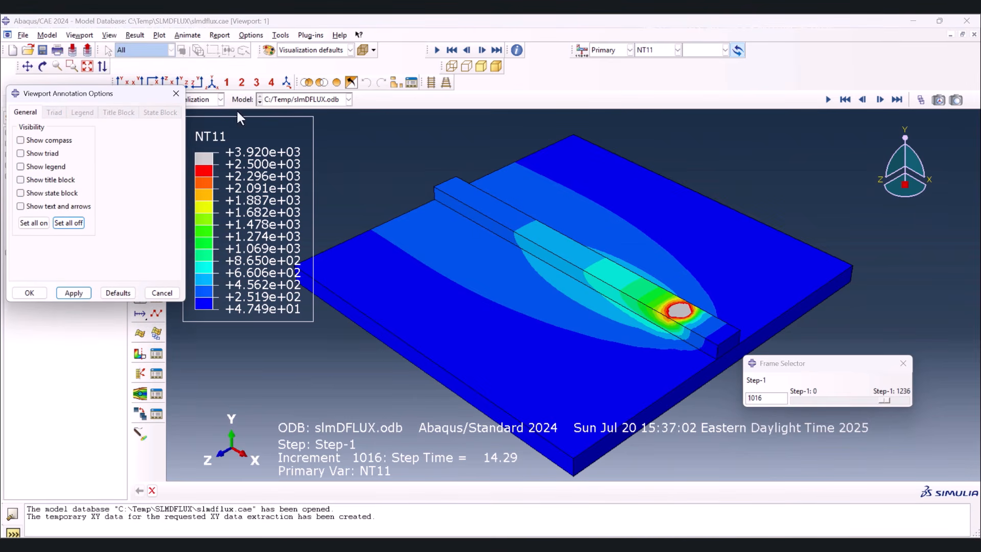
pyautogui.click(40, 168)
pyautogui.click(30, 293)
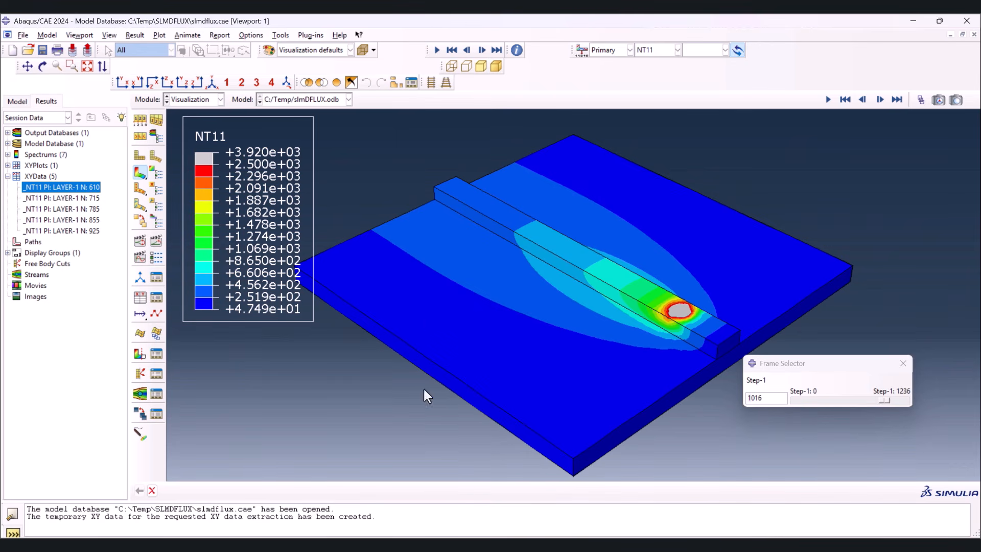
# - Scrub the contour plot back past frame 615 to place the heat source near mid-track, and close the frame selector
pyautogui.moveTo(848, 364); pyautogui.dragTo(893, 396)
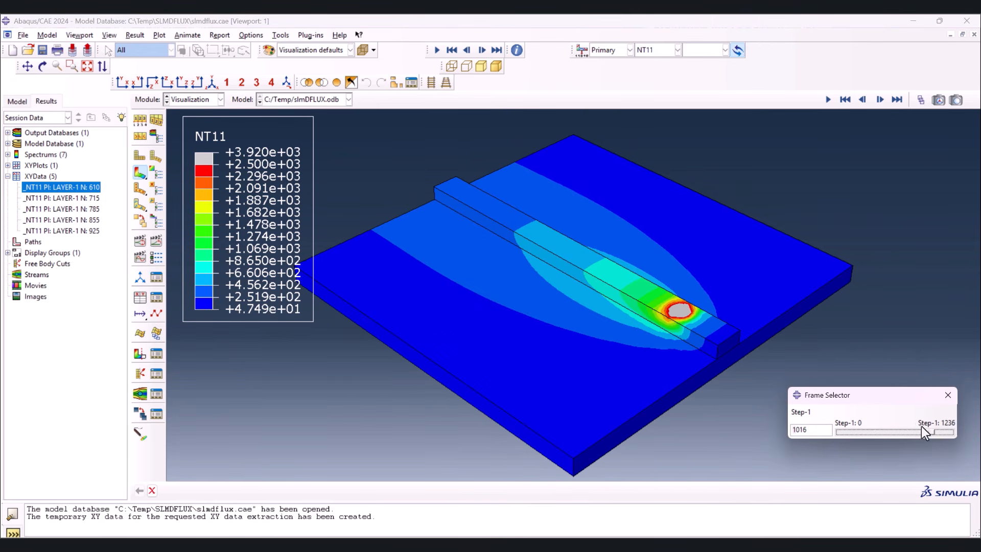
pyautogui.moveTo(928, 433); pyautogui.dragTo(897, 435)
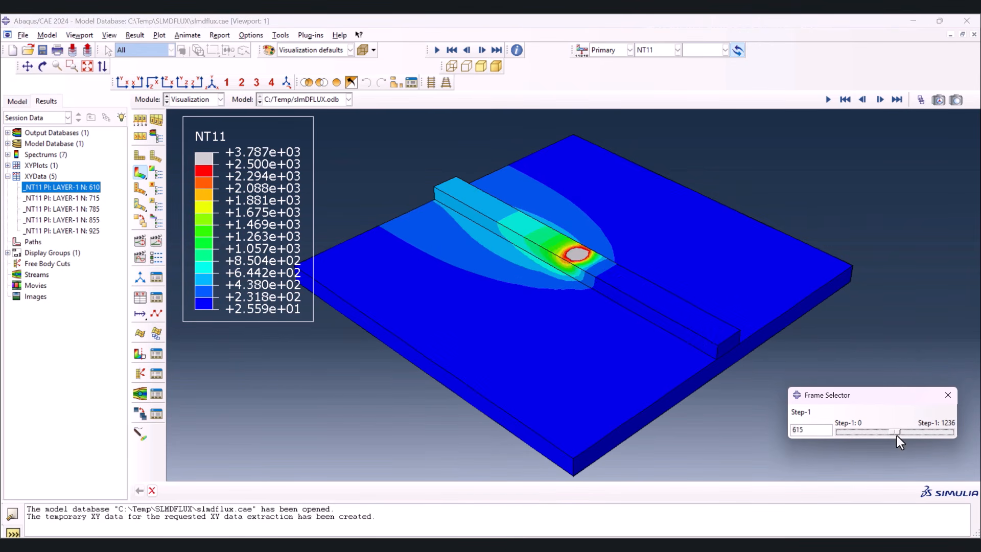
pyautogui.click(949, 395)
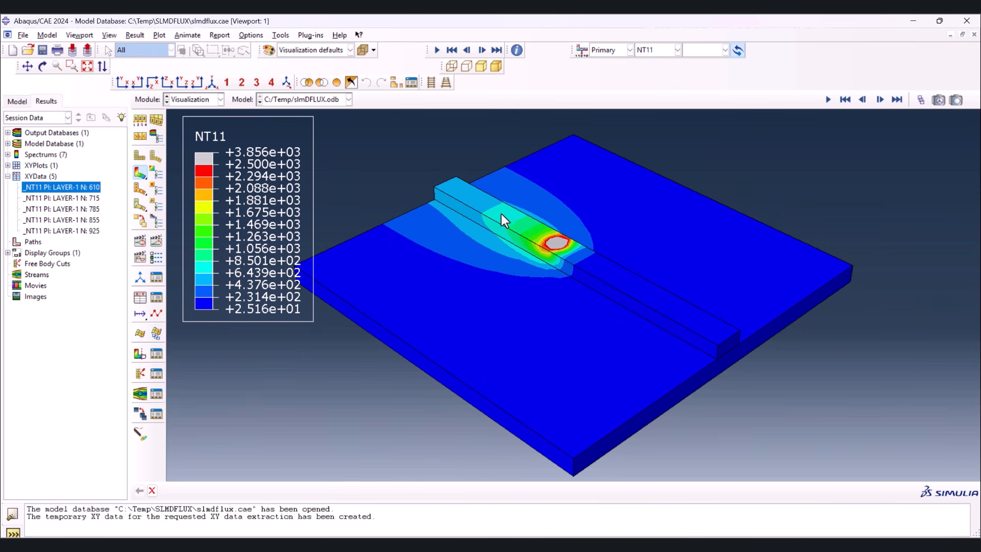
# - Activate the view cut to section the model crosswise just ahead of the heat source
pyautogui.click(140, 357)
pyautogui.scroll(4, 574, 264)
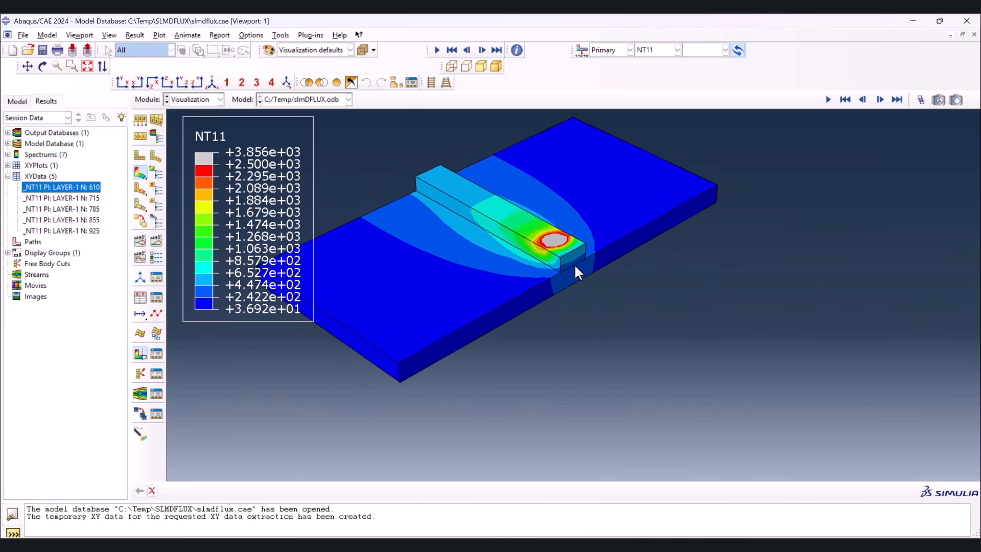